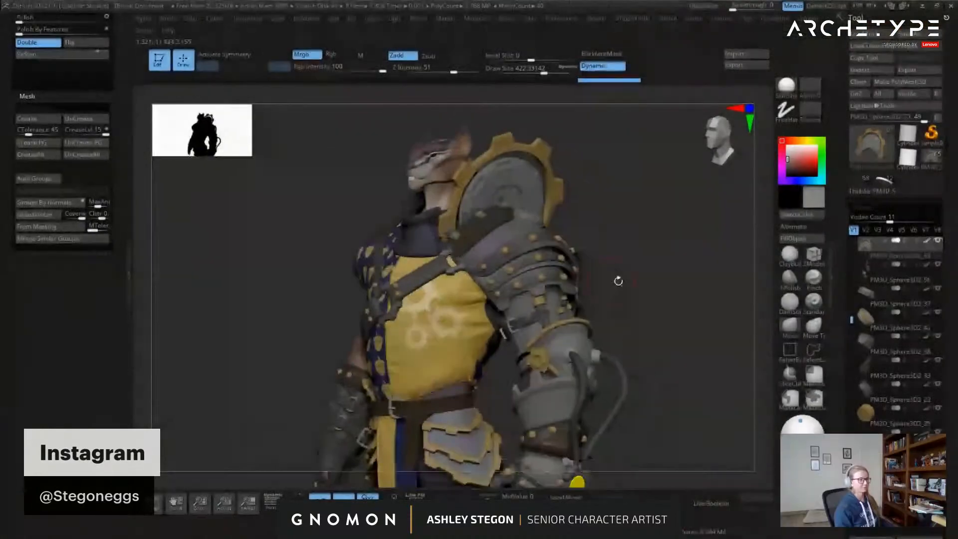
# Load the earlier character version bRUTE_06 from the TheBrute folder
pyautogui.moveTo(636, 299)
pyautogui.keyDown('shift'); pyautogui.mouseDown()
pyautogui.moveTo(647, 318)
pyautogui.moveTo(659, 285)
pyautogui.moveTo(602, 285)
pyautogui.moveTo(699, 224)
pyautogui.mouseUp(); pyautogui.keyUp('shift')
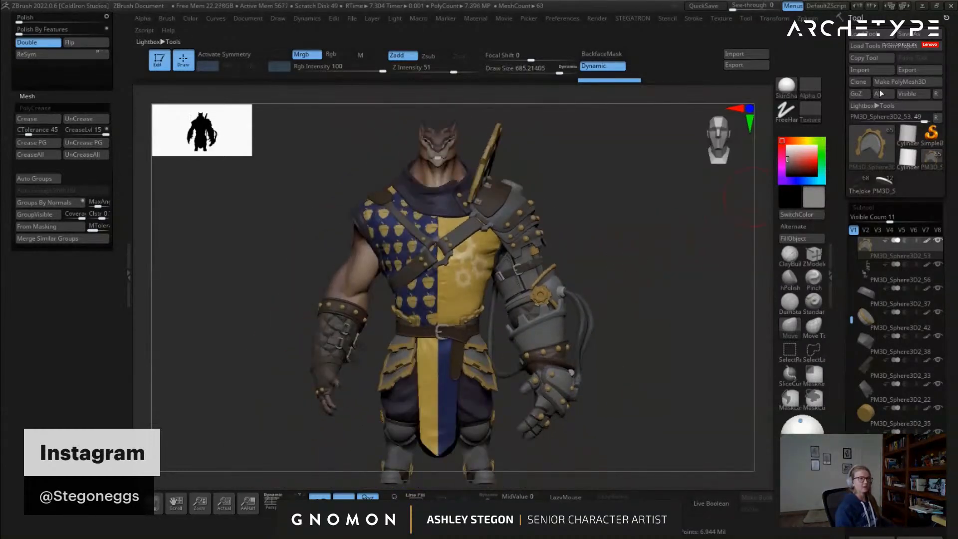
pyautogui.click(871, 34)
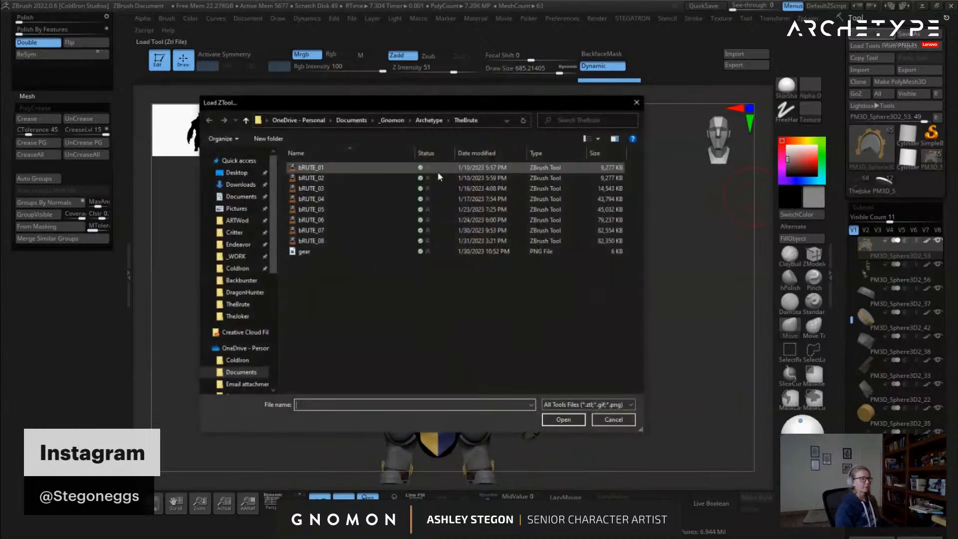
pyautogui.click(329, 220)
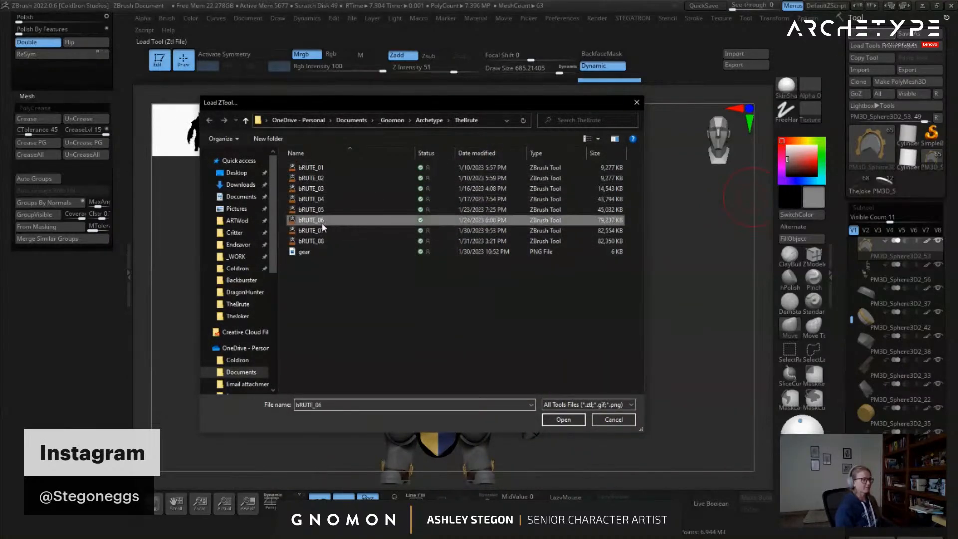
pyautogui.click(563, 420)
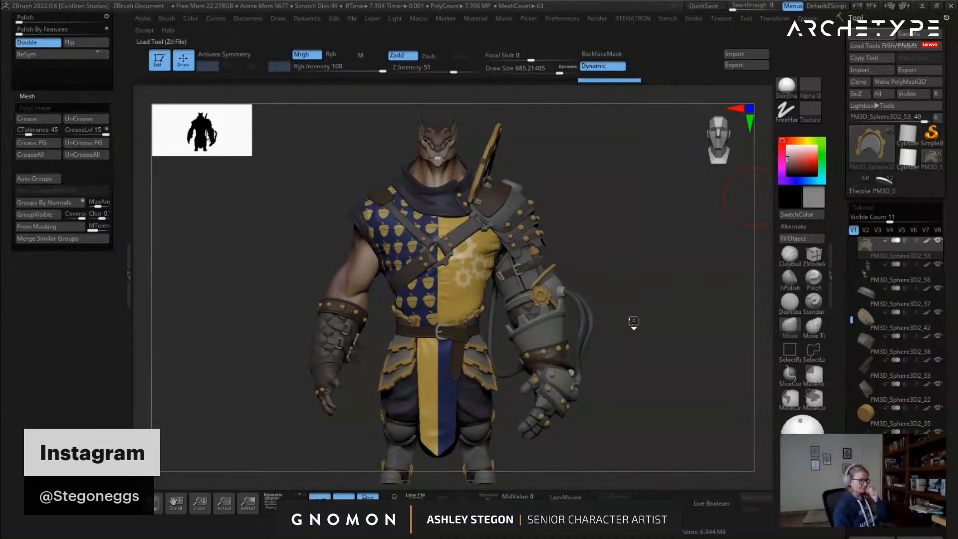
# Examine the earlier brute version from the side and front, including its plain tunic, shoulder armour and mechanical arm
pyautogui.moveTo(636, 250)
pyautogui.mouseDown()
pyautogui.moveTo(563, 263)
pyautogui.moveTo(657, 306)
pyautogui.moveTo(628, 294)
pyautogui.moveTo(619, 312)
pyautogui.moveTo(572, 303)
pyautogui.mouseUp()
pyautogui.press('s')
pyautogui.press('s')
pyautogui.press('s')
pyautogui.moveTo(513, 205); pyautogui.dragTo(472, 194, button='right')
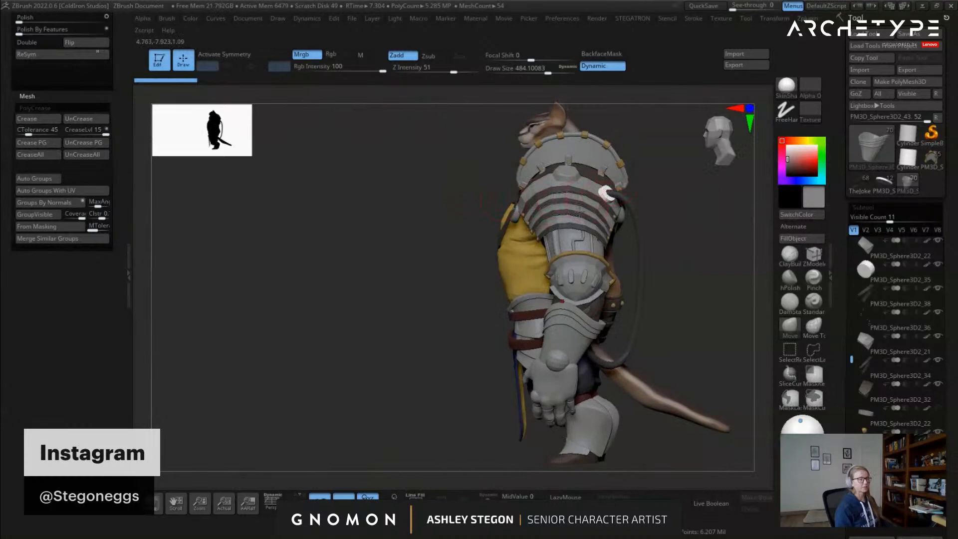
pyautogui.moveTo(665, 233)
pyautogui.mouseDown(button='right')
pyautogui.moveTo(571, 246)
pyautogui.moveTo(591, 262)
pyautogui.mouseUp(button='right')
pyautogui.press('s')
pyautogui.click(603, 265)
pyautogui.moveTo(571, 200)
pyautogui.keyDown('alt'); pyautogui.mouseDown(button='right')
pyautogui.moveTo(609, 246)
pyautogui.moveTo(650, 259)
pyautogui.mouseUp(button='right'); pyautogui.keyUp('alt')
pyautogui.moveTo(619, 228)
pyautogui.keyDown('alt'); pyautogui.mouseDown(button='right')
pyautogui.moveTo(658, 247)
pyautogui.moveTo(583, 269)
pyautogui.mouseUp(button='right'); pyautogui.keyUp('alt')
pyautogui.moveTo(644, 262)
pyautogui.keyDown('ctrl'); pyautogui.mouseDown(button='right')
pyautogui.moveTo(621, 327)
pyautogui.moveTo(602, 305)
pyautogui.moveTo(636, 317)
pyautogui.moveTo(642, 278)
pyautogui.moveTo(681, 286)
pyautogui.moveTo(621, 286)
pyautogui.mouseUp(button='right'); pyautogui.keyUp('ctrl')
pyautogui.press('s')
pyautogui.moveTo(600, 236); pyautogui.dragTo(642, 306, button='right')
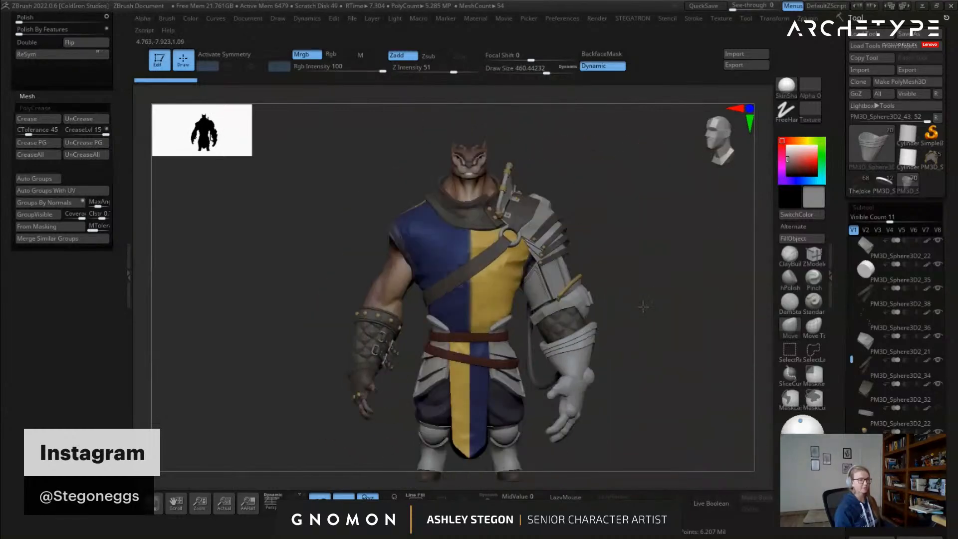
# Switch back to the detailed brute model and examine its patterned tunic, straps, gear-shaped shoulder guard and mechanical arm
pyautogui.click(934, 162)
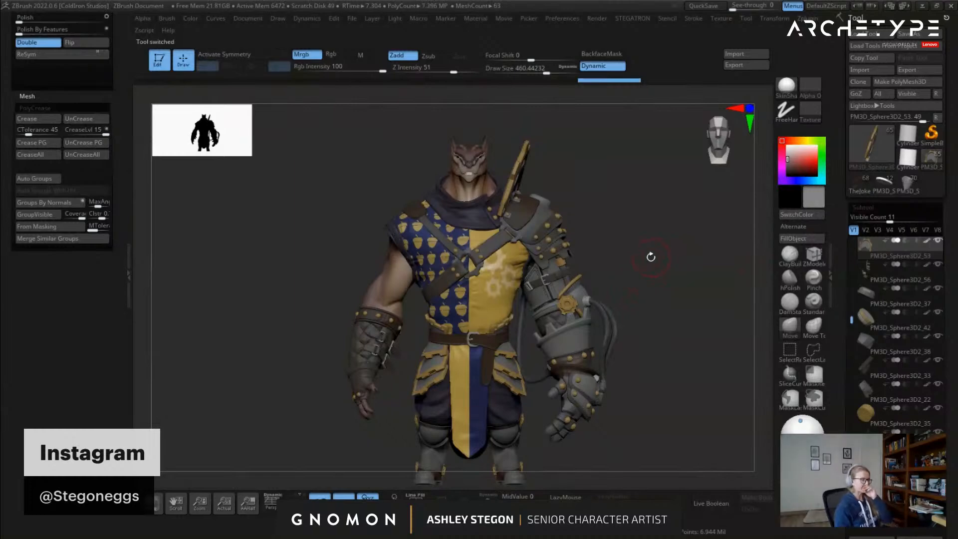
pyautogui.moveTo(447, 268)
pyautogui.mouseDown(button='right')
pyautogui.moveTo(462, 254)
pyautogui.moveTo(423, 276)
pyautogui.moveTo(459, 250)
pyautogui.moveTo(606, 274)
pyautogui.mouseUp(button='right')
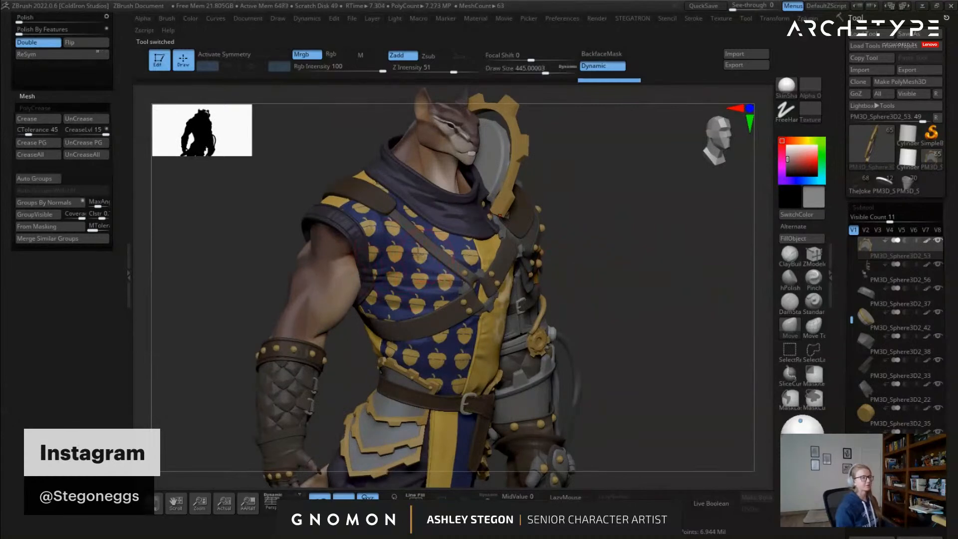
pyautogui.moveTo(627, 288); pyautogui.dragTo(655, 277, button='right')
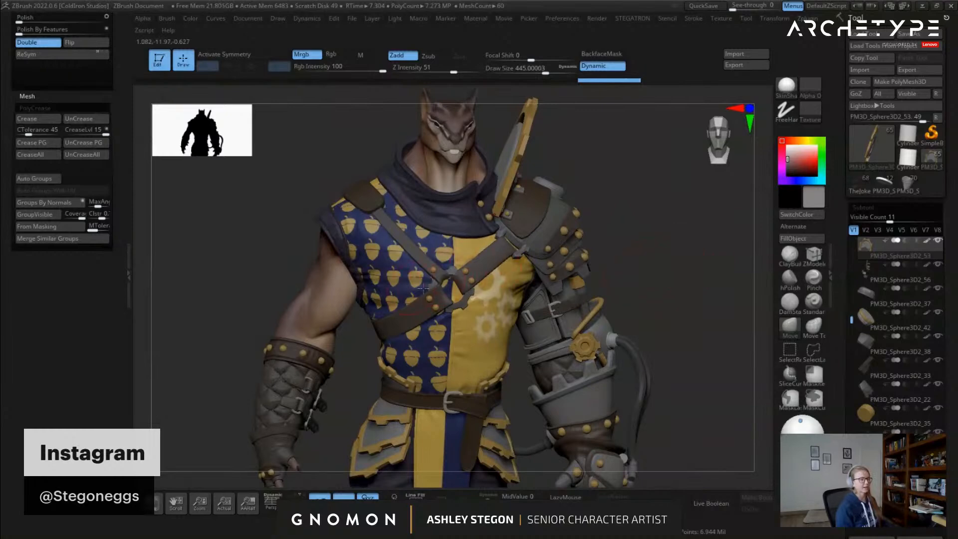
pyautogui.moveTo(467, 321); pyautogui.dragTo(444, 322, button='right')
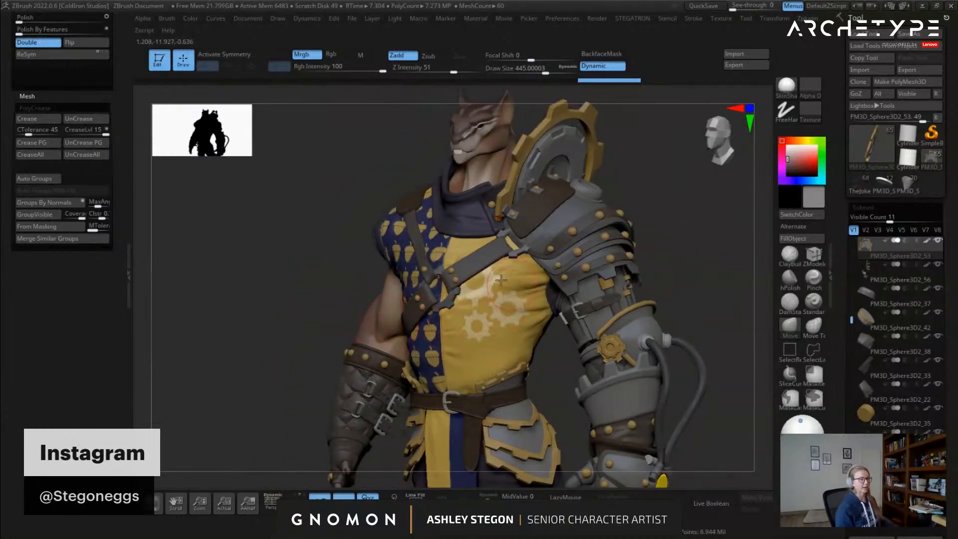
pyautogui.moveTo(583, 295); pyautogui.dragTo(612, 297, button='right')
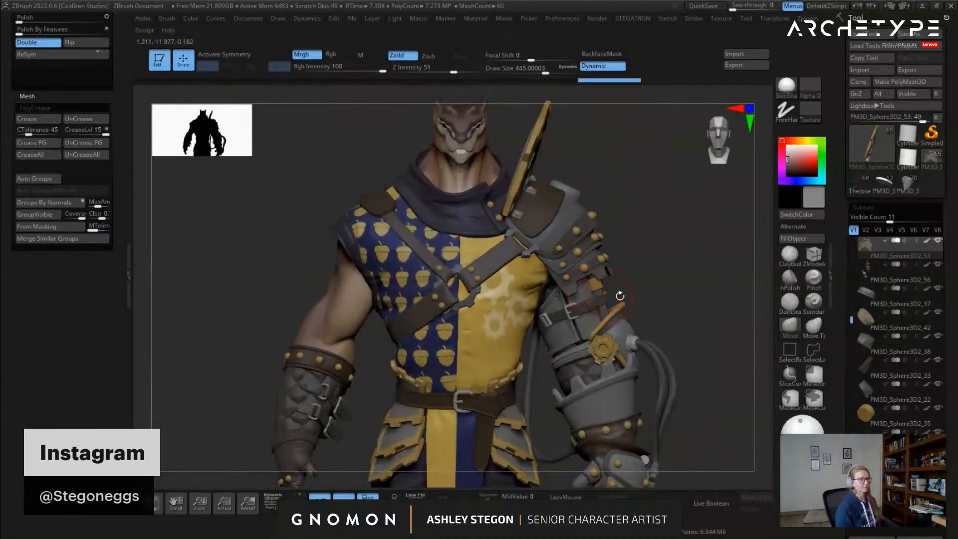
pyautogui.moveTo(666, 248); pyautogui.dragTo(594, 272, button='right')
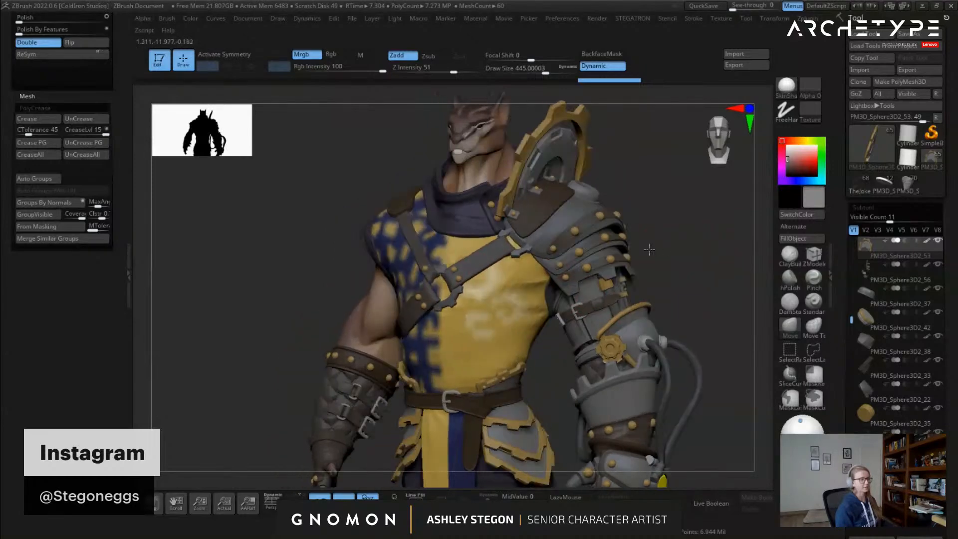
pyautogui.moveTo(474, 298); pyautogui.dragTo(456, 285, button='right')
pyautogui.press('s')
pyautogui.moveTo(329, 295); pyautogui.dragTo(333, 299)
pyautogui.moveTo(669, 215); pyautogui.dragTo(671, 249, button='right')
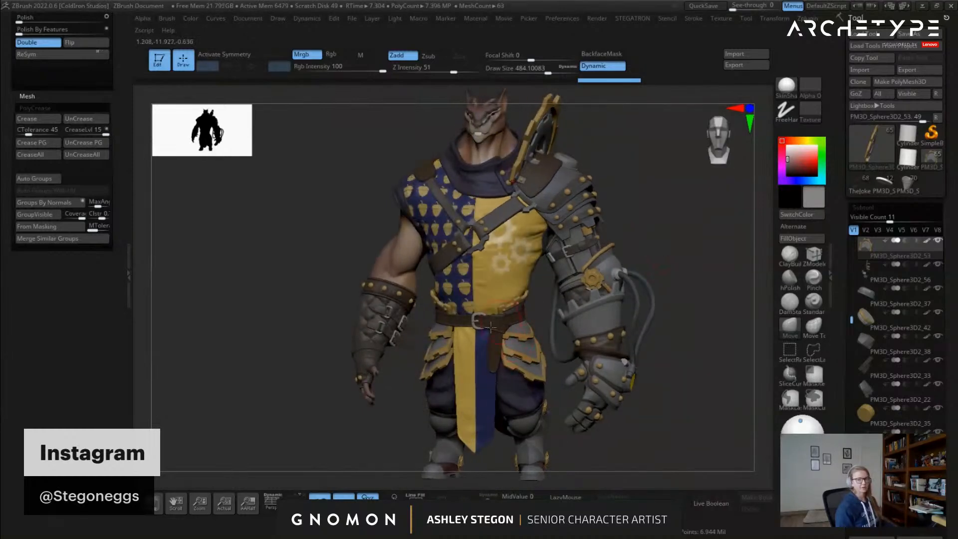
pyautogui.moveTo(655, 227); pyautogui.dragTo(660, 176, button='right')
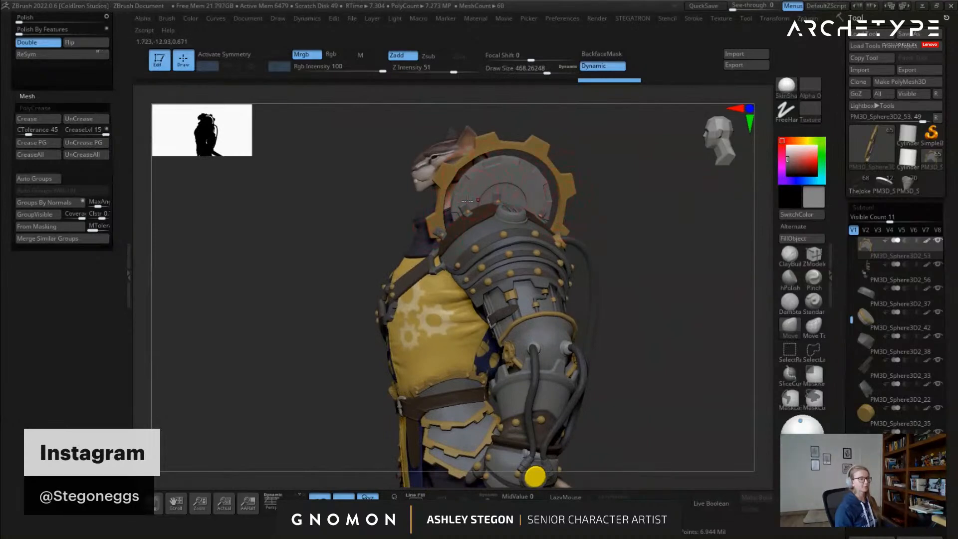
pyautogui.moveTo(492, 200); pyautogui.dragTo(635, 238, button='right')
pyautogui.press('s')
pyautogui.moveTo(657, 250); pyautogui.dragTo(669, 249)
pyautogui.moveTo(659, 260); pyautogui.dragTo(669, 255, button='right')
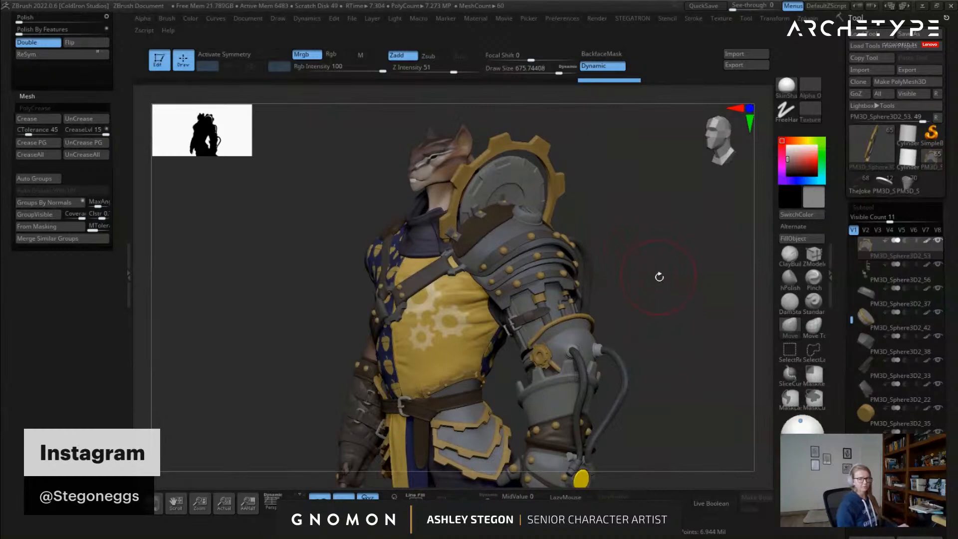
pyautogui.moveTo(651, 281)
pyautogui.mouseDown(button='right')
pyautogui.moveTo(682, 287)
pyautogui.moveTo(667, 301)
pyautogui.moveTo(635, 276)
pyautogui.mouseUp(button='right')
# Enlarge the silhouette thumbnail to 419 and check the character's outline from several angles
pyautogui.moveTo(280, 180); pyautogui.dragTo(361, 212)
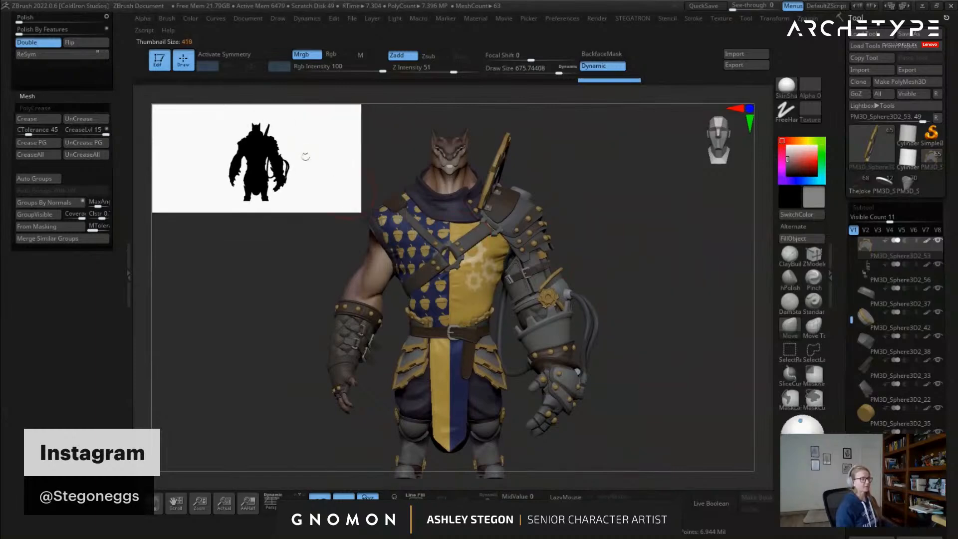
pyautogui.moveTo(656, 294); pyautogui.dragTo(539, 278, button='right')
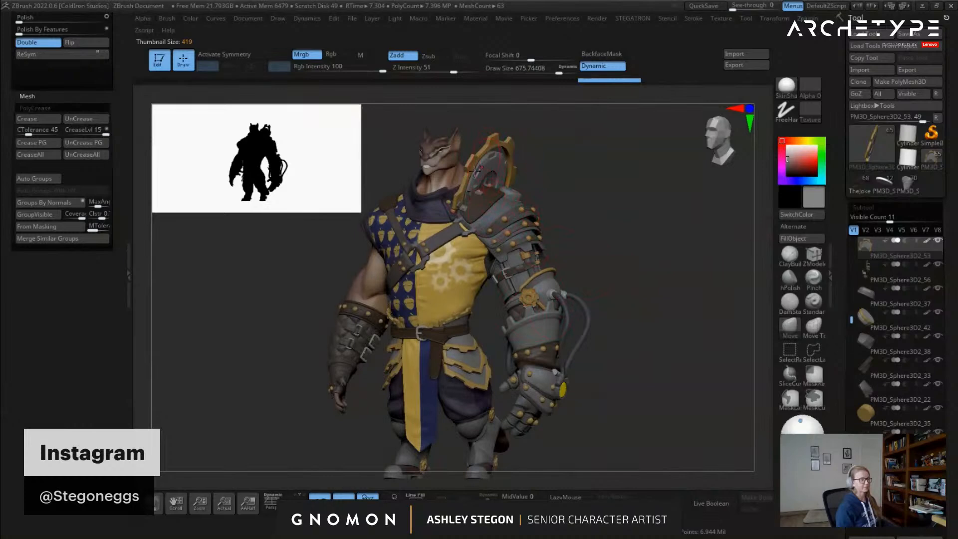
pyautogui.moveTo(484, 165); pyautogui.dragTo(497, 216, button='right')
pyautogui.moveTo(533, 256)
pyautogui.mouseDown(button='right')
pyautogui.moveTo(502, 272)
pyautogui.moveTo(482, 313)
pyautogui.moveTo(642, 317)
pyautogui.moveTo(631, 295)
pyautogui.moveTo(676, 297)
pyautogui.mouseUp(button='right')
pyautogui.moveTo(644, 263); pyautogui.dragTo(550, 267, button='right')
pyautogui.moveTo(593, 183); pyautogui.dragTo(482, 246, button='right')
# Select the subtool at the chest straps' centre and examine the torso, arm armour and legs from front and side
pyautogui.keyDown('alt'); pyautogui.click(498, 252); pyautogui.keyUp('alt')
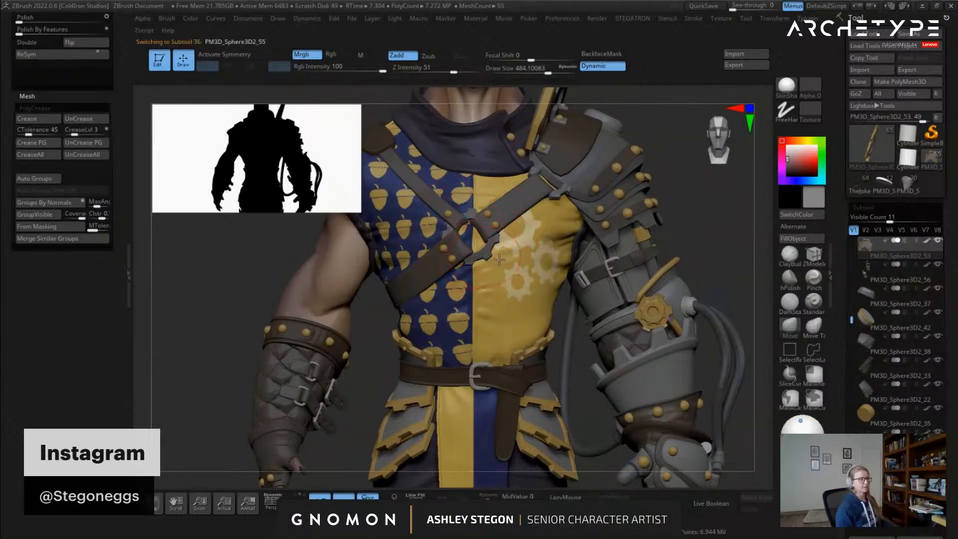
pyautogui.moveTo(497, 252); pyautogui.dragTo(528, 317, button='right')
pyautogui.press('s')
pyautogui.moveTo(639, 303); pyautogui.dragTo(652, 303)
pyautogui.keyDown('alt'); pyautogui.moveTo(575, 323); pyautogui.dragTo(598, 261, button='right'); pyautogui.keyUp('alt')
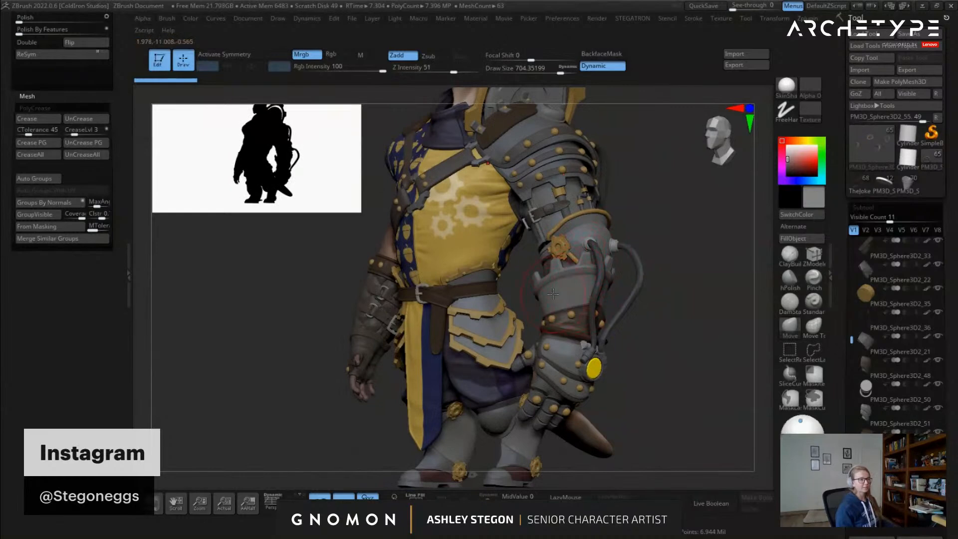
pyautogui.keyDown('alt'); pyautogui.moveTo(502, 293); pyautogui.dragTo(504, 344, button='right'); pyautogui.keyUp('alt')
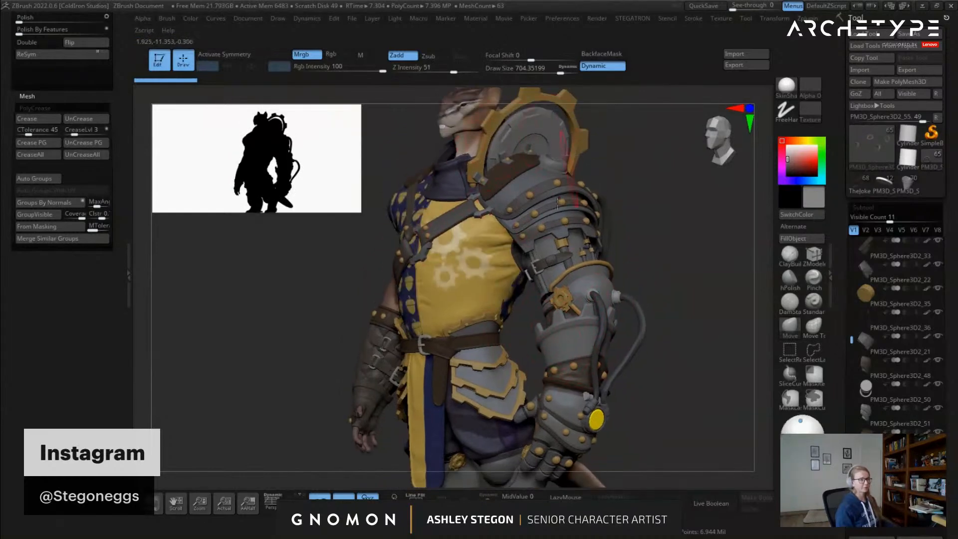
pyautogui.keyDown('alt'); pyautogui.moveTo(555, 261); pyautogui.dragTo(545, 235, button='right'); pyautogui.keyUp('alt')
pyautogui.moveTo(566, 317); pyautogui.dragTo(635, 380, button='right')
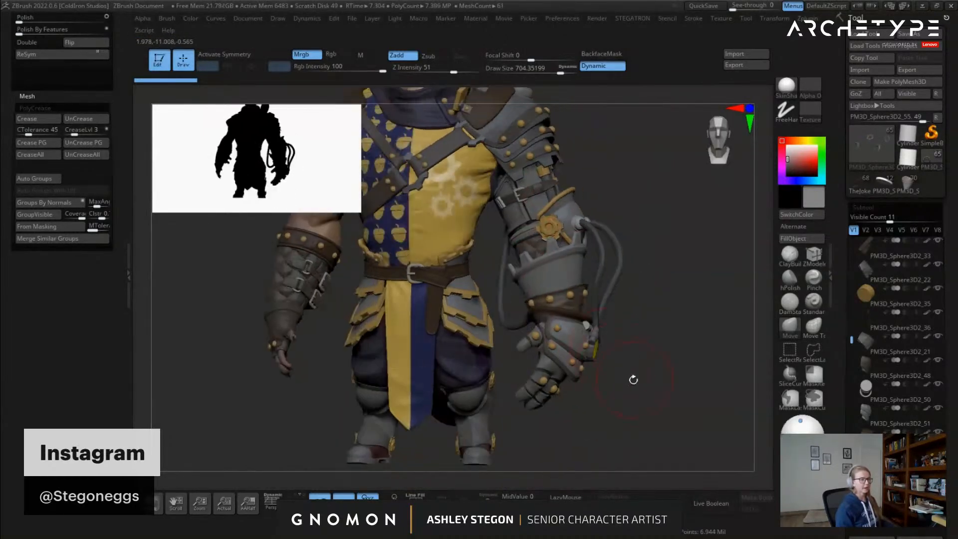
pyautogui.keyDown('alt'); pyautogui.moveTo(455, 297); pyautogui.dragTo(506, 355, button='right'); pyautogui.keyUp('alt')
pyautogui.moveTo(544, 276); pyautogui.dragTo(504, 255, button='right')
pyautogui.moveTo(504, 254); pyautogui.dragTo(545, 241, button='right')
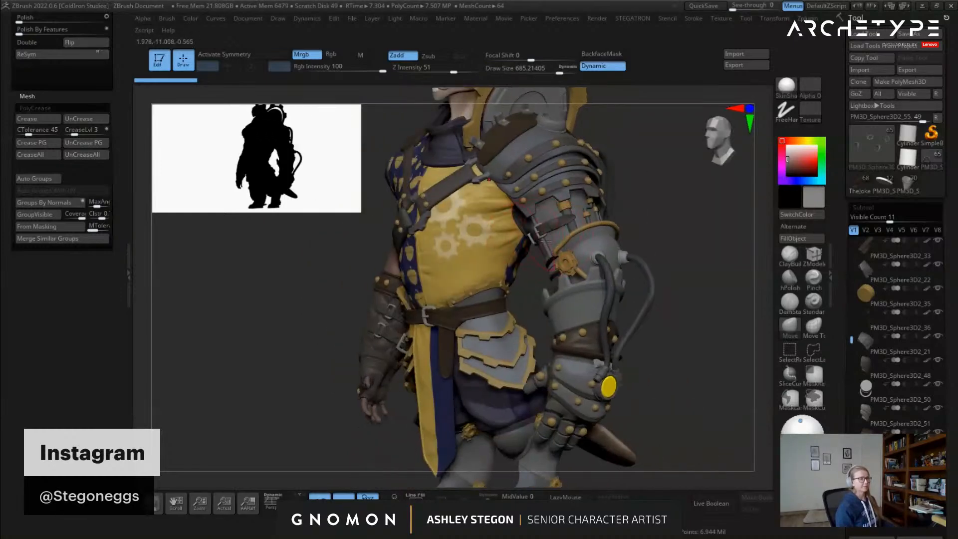
# Isolate the elbow armour piece of the mechanical arm for viewing, and show the whole character again
pyautogui.keyDown('alt'); pyautogui.click(596, 247); pyautogui.keyUp('alt')
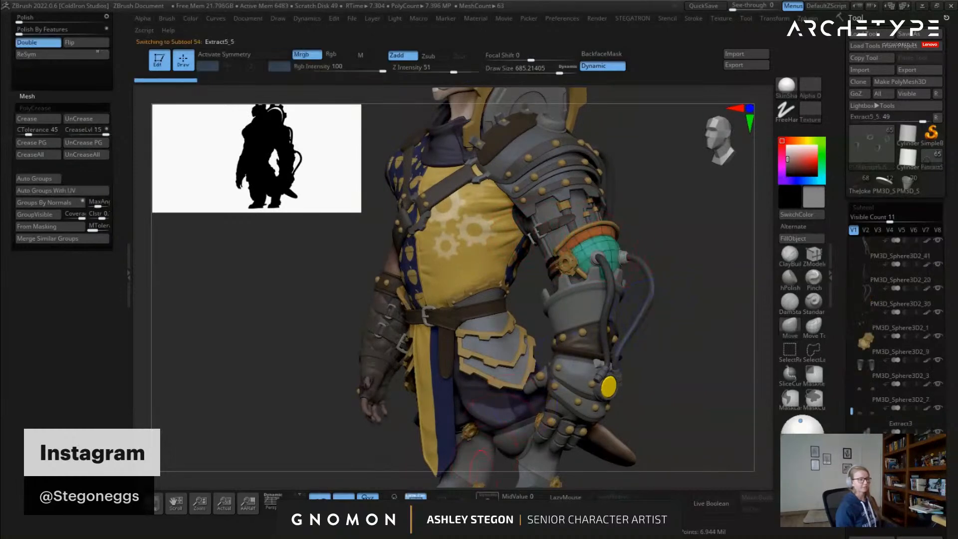
pyautogui.click(486, 496)
pyautogui.moveTo(607, 327); pyautogui.dragTo(517, 297, button='right')
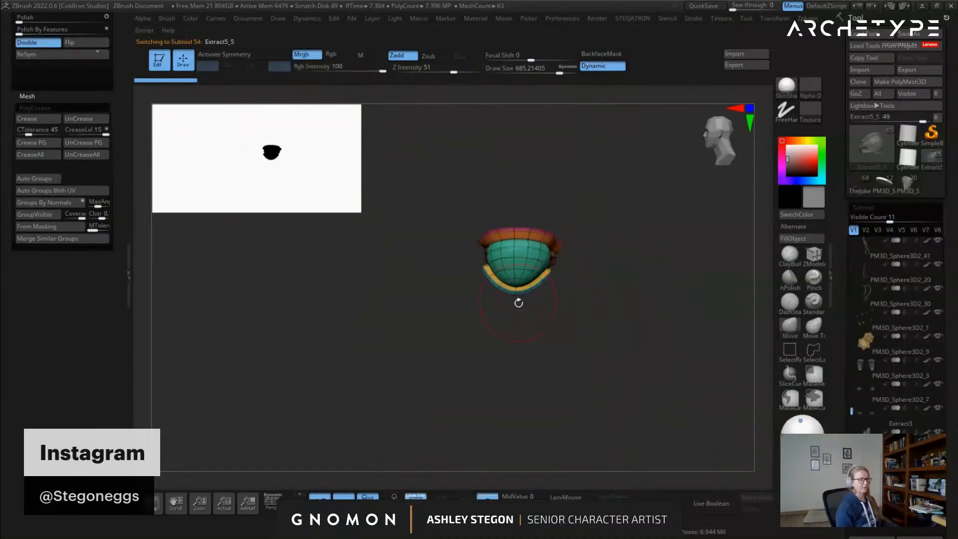
pyautogui.click(487, 496)
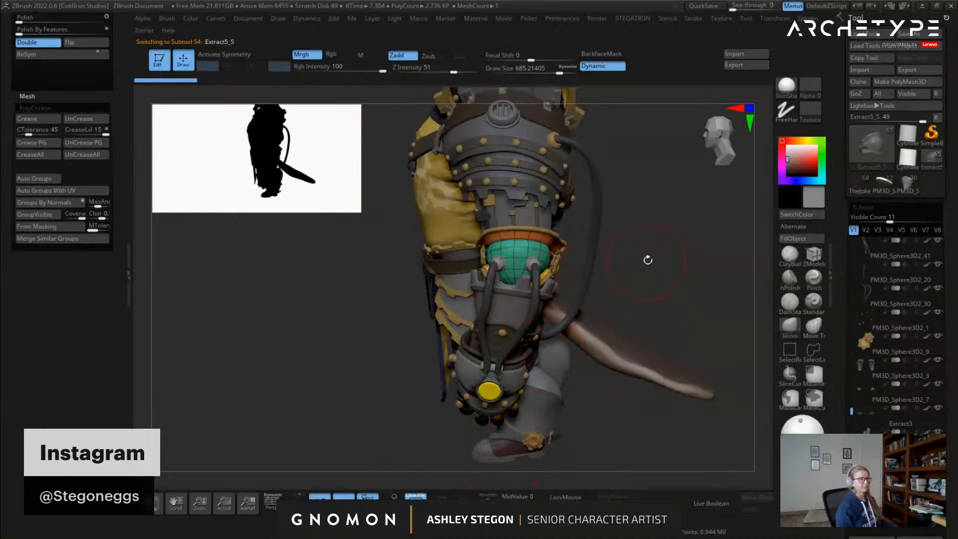
# Examine the mechanical arm's plates, hoses and shoulder guard from the front, side and above
pyautogui.moveTo(618, 255); pyautogui.dragTo(617, 234)
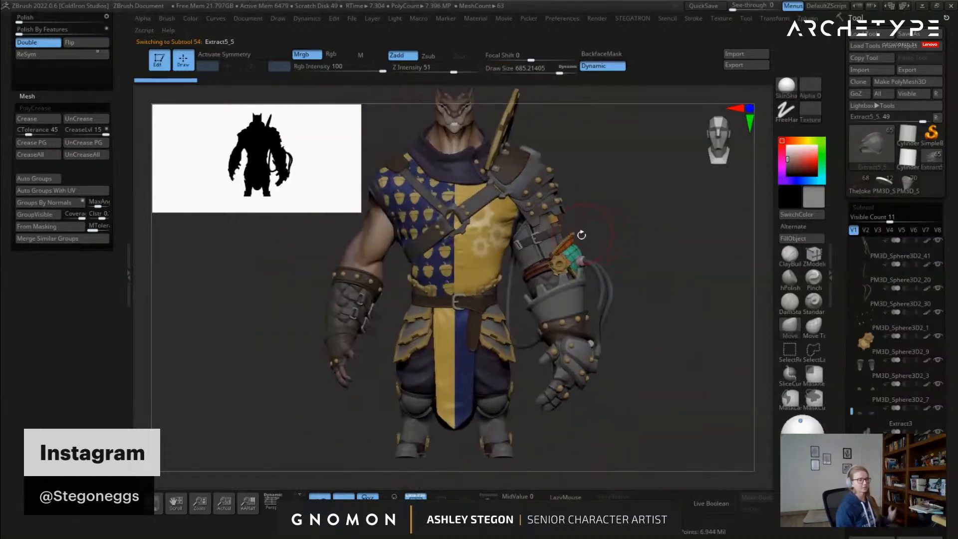
pyautogui.moveTo(605, 367); pyautogui.dragTo(578, 270)
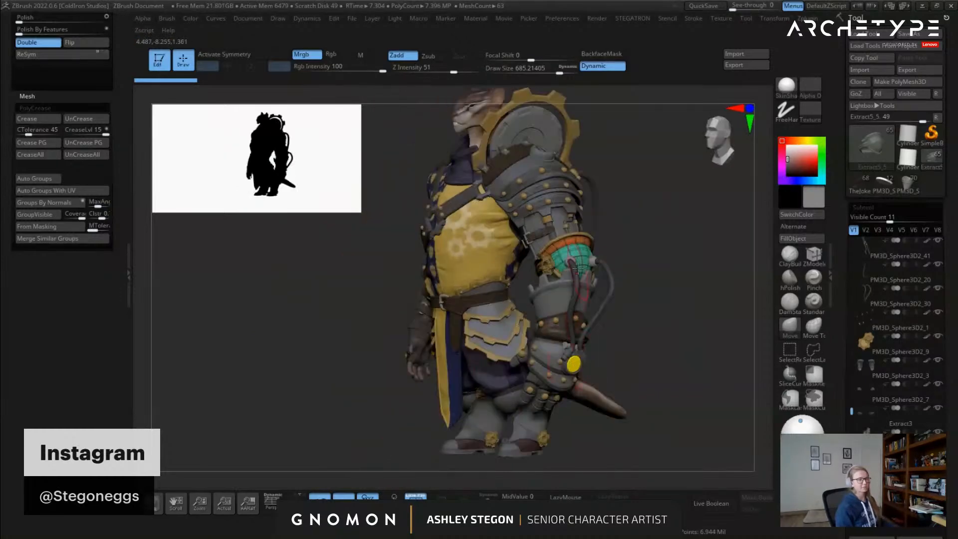
pyautogui.moveTo(565, 377); pyautogui.dragTo(629, 207, button='right')
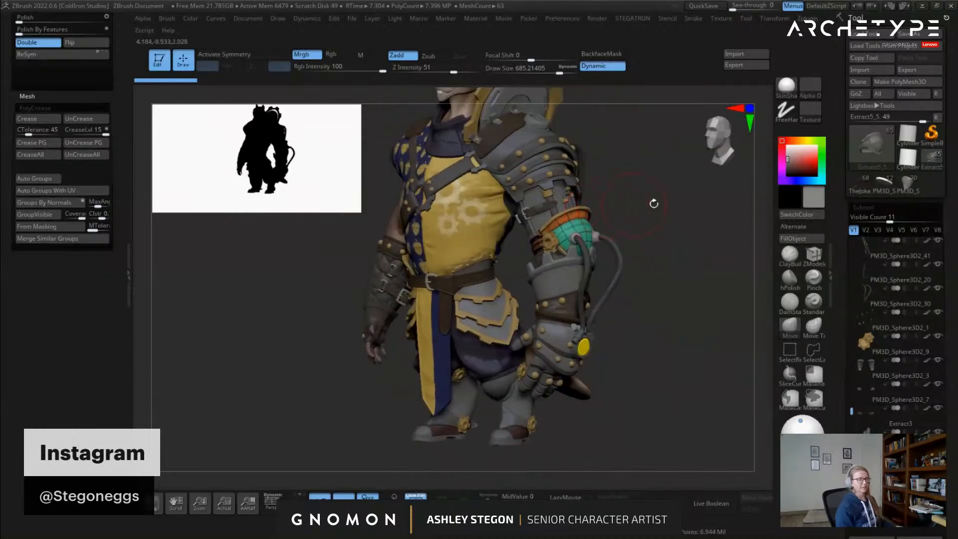
pyautogui.moveTo(504, 282); pyautogui.dragTo(599, 283, button='right')
pyautogui.moveTo(544, 165); pyautogui.dragTo(543, 204, button='right')
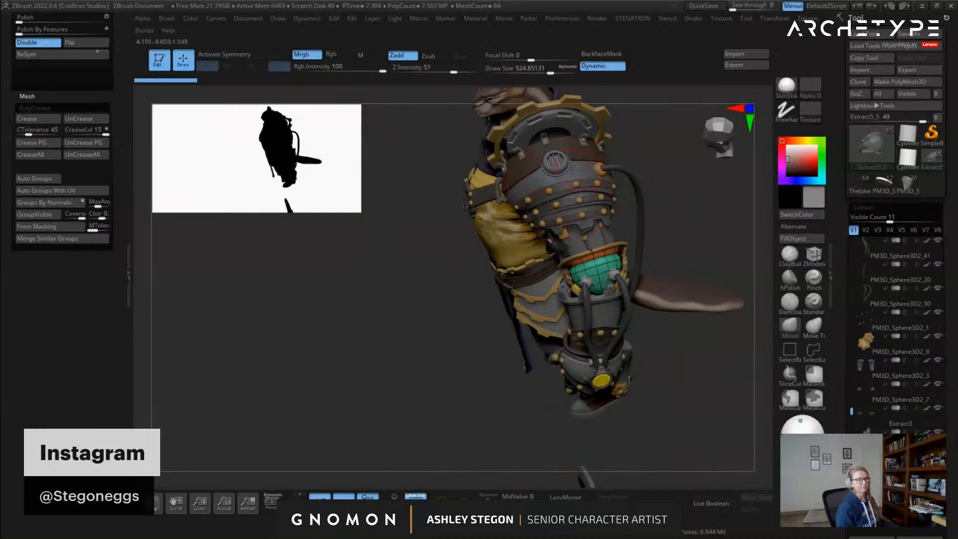
pyautogui.moveTo(536, 193)
pyautogui.mouseDown(button='right')
pyautogui.moveTo(618, 207)
pyautogui.moveTo(642, 254)
pyautogui.moveTo(620, 287)
pyautogui.mouseUp(button='right')
# Choose the Move brush, shrink the silhouette thumbnail to 277 and adjust the brush draw size
pyautogui.press('b')
pyautogui.press('m')
pyautogui.press('v')
pyautogui.moveTo(334, 197); pyautogui.dragTo(257, 179)
pyautogui.press('s')
pyautogui.moveTo(348, 259); pyautogui.dragTo(341, 260)
pyautogui.moveTo(470, 301); pyautogui.dragTo(611, 243, button='right')
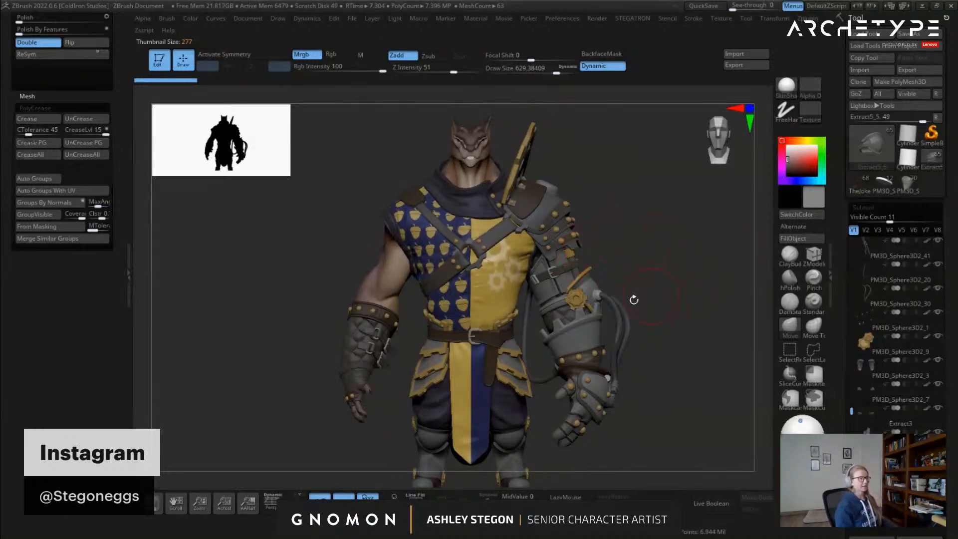
pyautogui.keyDown('alt'); pyautogui.moveTo(649, 300); pyautogui.dragTo(616, 272, button='right'); pyautogui.keyUp('alt')
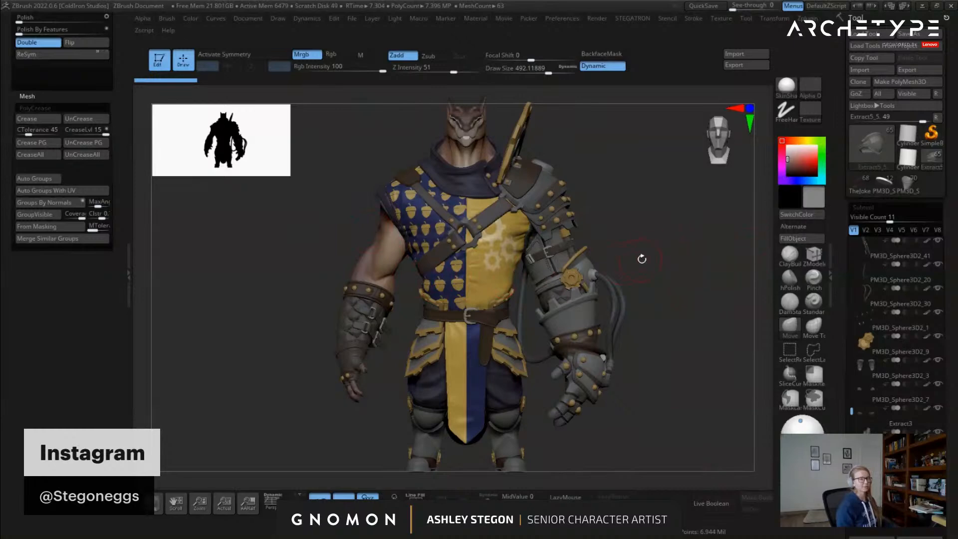
# Examine the large gear-hilted sword placed below the character
pyautogui.press('s')
pyautogui.moveTo(643, 265); pyautogui.dragTo(667, 282)
pyautogui.press('s')
pyautogui.moveTo(655, 360)
pyautogui.keyDown('alt'); pyautogui.mouseDown()
pyautogui.moveTo(625, 348)
pyautogui.moveTo(629, 238)
pyautogui.moveTo(581, 278)
pyautogui.mouseUp(); pyautogui.keyUp('alt')
pyautogui.moveTo(592, 355)
pyautogui.mouseDown()
pyautogui.moveTo(597, 336)
pyautogui.moveTo(540, 343)
pyautogui.moveTo(564, 341)
pyautogui.mouseUp()
pyautogui.press('s')
pyautogui.moveTo(483, 305)
pyautogui.mouseDown(button='right')
pyautogui.moveTo(579, 305)
pyautogui.moveTo(495, 305)
pyautogui.moveTo(569, 308)
pyautogui.moveTo(546, 323)
pyautogui.mouseUp(button='right')
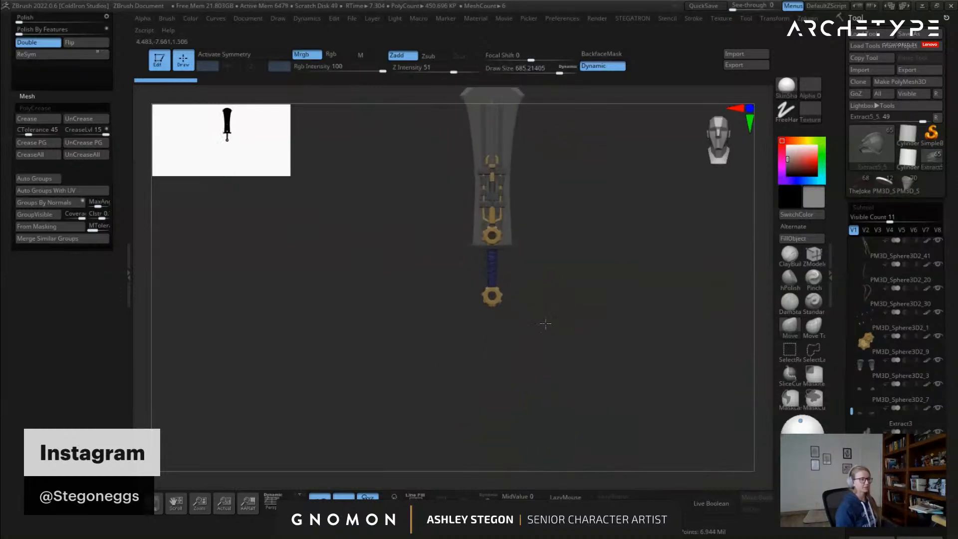
pyautogui.keyDown('alt'); pyautogui.moveTo(546, 210); pyautogui.dragTo(525, 334, button='right'); pyautogui.keyUp('alt')
pyautogui.keyDown('alt'); pyautogui.moveTo(540, 289); pyautogui.dragTo(566, 371, button='right'); pyautogui.keyUp('alt')
pyautogui.moveTo(583, 292)
pyautogui.keyDown('alt'); pyautogui.mouseDown()
pyautogui.moveTo(572, 330)
pyautogui.moveTo(581, 233)
pyautogui.mouseUp(); pyautogui.keyUp('alt')
pyautogui.press('s')
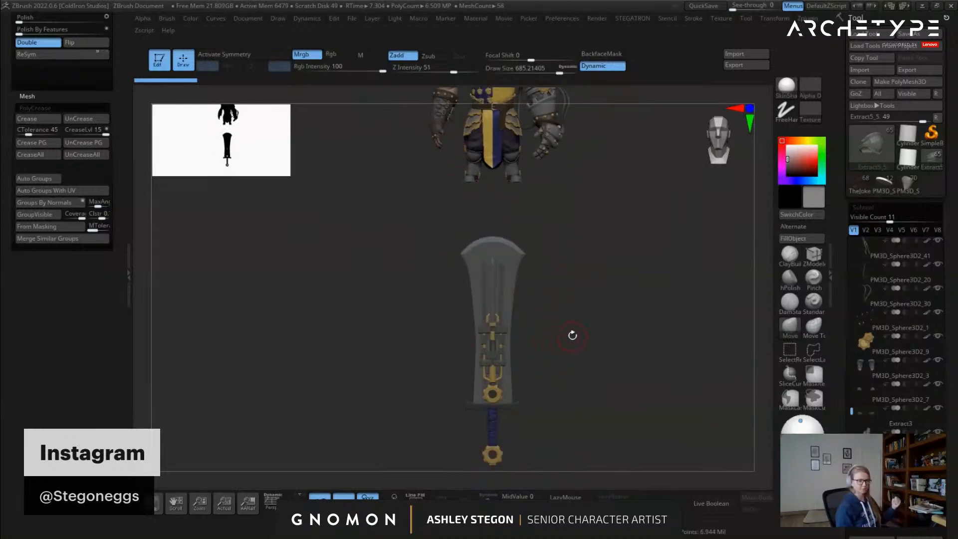
pyautogui.press('s')
pyautogui.moveTo(549, 374); pyautogui.dragTo(561, 375)
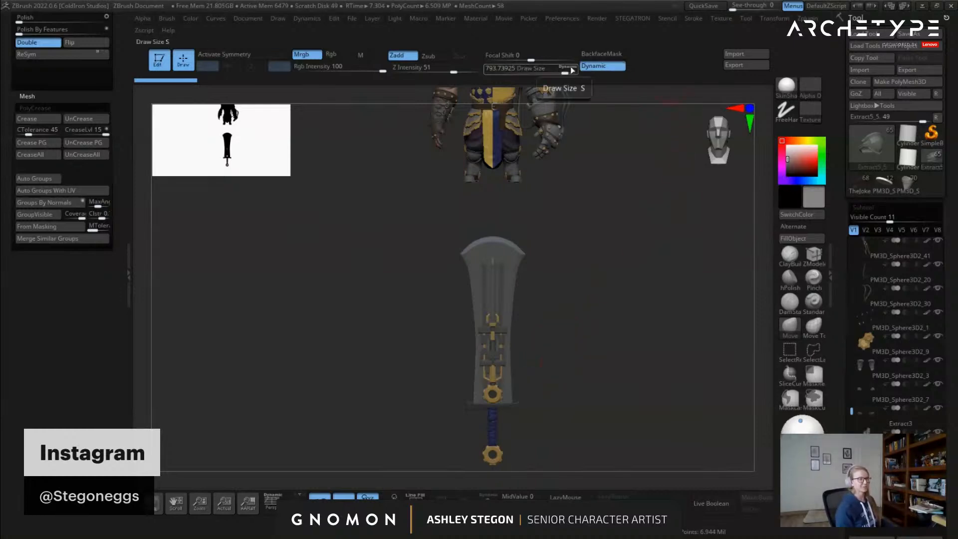
pyautogui.press('s')
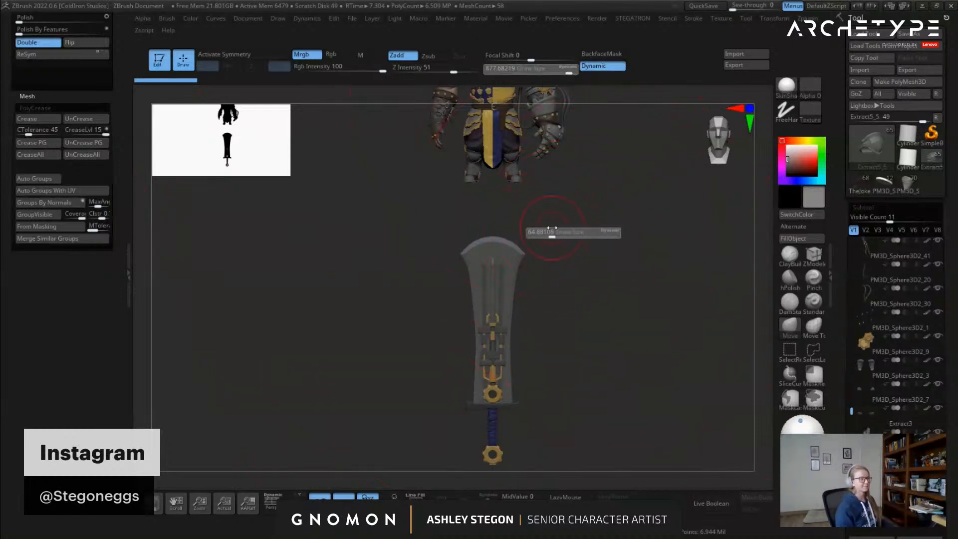
# Compare the sword's scale with the full character, and examine the character's upper body up close
pyautogui.moveTo(609, 312)
pyautogui.mouseDown()
pyautogui.moveTo(553, 262)
pyautogui.moveTo(496, 295)
pyautogui.moveTo(520, 224)
pyautogui.mouseUp()
pyautogui.moveTo(470, 262); pyautogui.dragTo(590, 180)
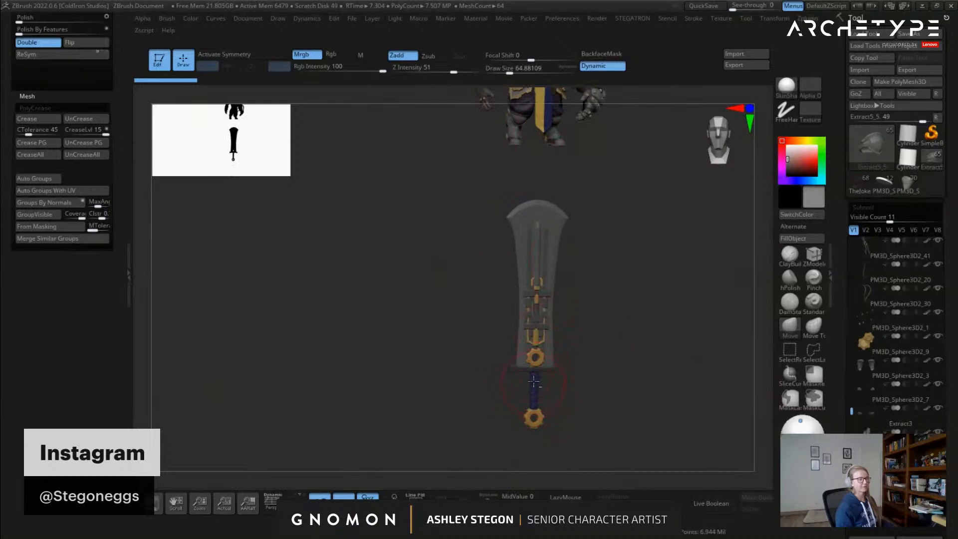
pyautogui.moveTo(627, 217); pyautogui.dragTo(452, 230)
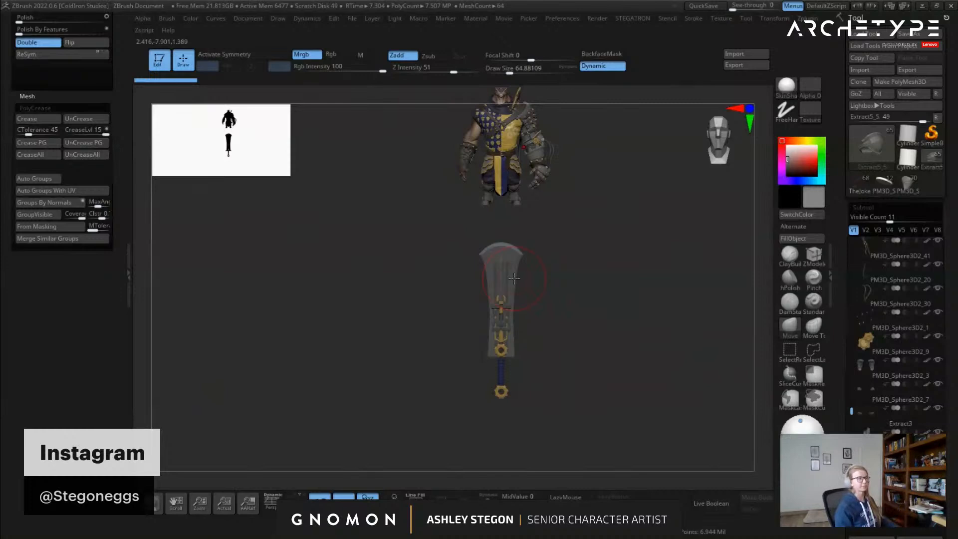
pyautogui.press('s')
pyautogui.moveTo(591, 227); pyautogui.dragTo(575, 227)
pyautogui.moveTo(534, 133)
pyautogui.keyDown('alt'); pyautogui.mouseDown(button='right')
pyautogui.moveTo(545, 241)
pyautogui.moveTo(648, 330)
pyautogui.mouseUp(button='right'); pyautogui.keyUp('alt')
pyautogui.press('s')
pyautogui.press('s')
pyautogui.moveTo(629, 324); pyautogui.dragTo(648, 323)
pyautogui.moveTo(646, 310)
pyautogui.mouseDown(button='right')
pyautogui.moveTo(642, 302)
pyautogui.moveTo(659, 317)
pyautogui.moveTo(620, 222)
pyautogui.moveTo(644, 212)
pyautogui.moveTo(699, 219)
pyautogui.moveTo(569, 240)
pyautogui.mouseUp(button='right')
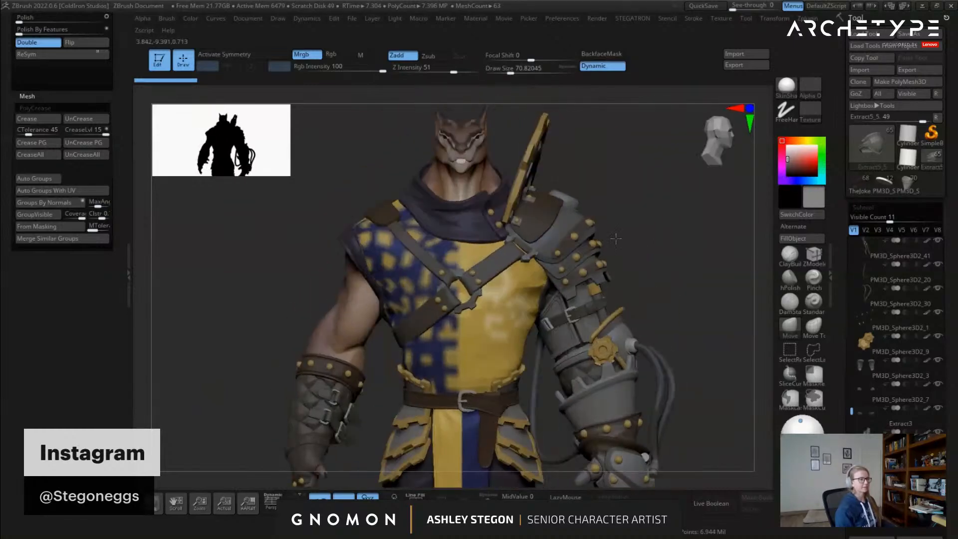
pyautogui.press('s')
pyautogui.click(658, 283)
pyautogui.moveTo(657, 278)
pyautogui.mouseDown(button='right')
pyautogui.moveTo(645, 286)
pyautogui.moveTo(621, 263)
pyautogui.moveTo(615, 295)
pyautogui.moveTo(661, 289)
pyautogui.mouseUp(button='right')
pyautogui.press('s')
pyautogui.moveTo(663, 289); pyautogui.dragTo(677, 290)
pyautogui.keyDown('alt'); pyautogui.moveTo(617, 280); pyautogui.dragTo(598, 267, button='right'); pyautogui.keyUp('alt')
pyautogui.press('s')
pyautogui.moveTo(624, 276); pyautogui.dragTo(613, 276)
pyautogui.keyDown('alt'); pyautogui.moveTo(658, 264); pyautogui.dragTo(616, 250, button='right'); pyautogui.keyUp('alt')
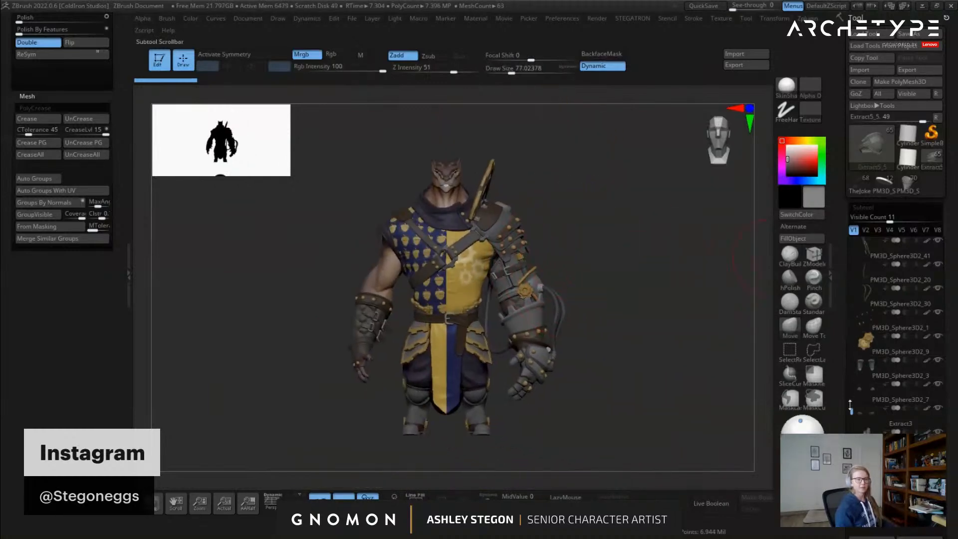
# Select the sword subtool PM3D_Gear3D6 at the end of the subtool list and display its polygroup wireframe
pyautogui.scroll(-8, 854, 414)
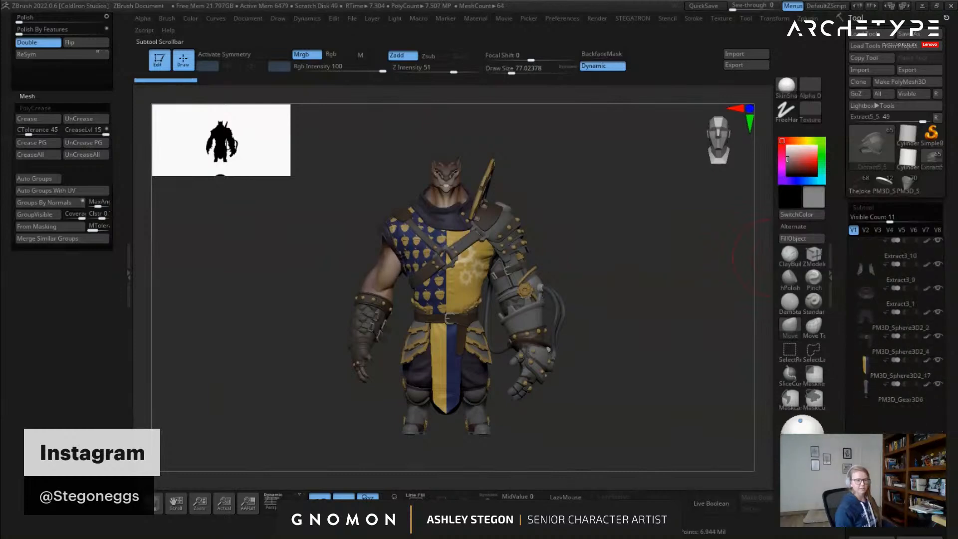
pyautogui.click(887, 393)
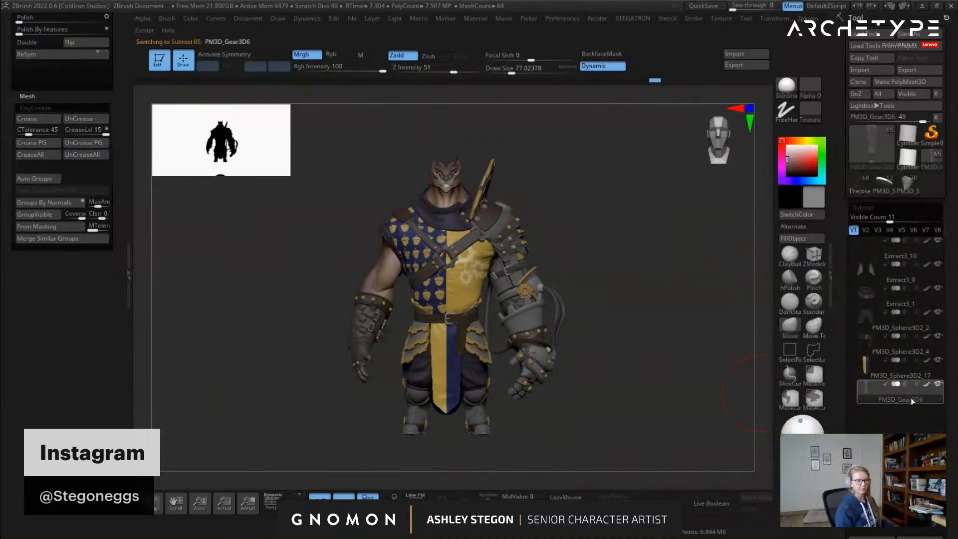
pyautogui.moveTo(627, 381)
pyautogui.keyDown('alt'); pyautogui.mouseDown(button='right')
pyautogui.moveTo(628, 242)
pyautogui.moveTo(571, 338)
pyautogui.mouseUp(button='right'); pyautogui.keyUp('alt')
pyautogui.hotkey('shift', 'f')
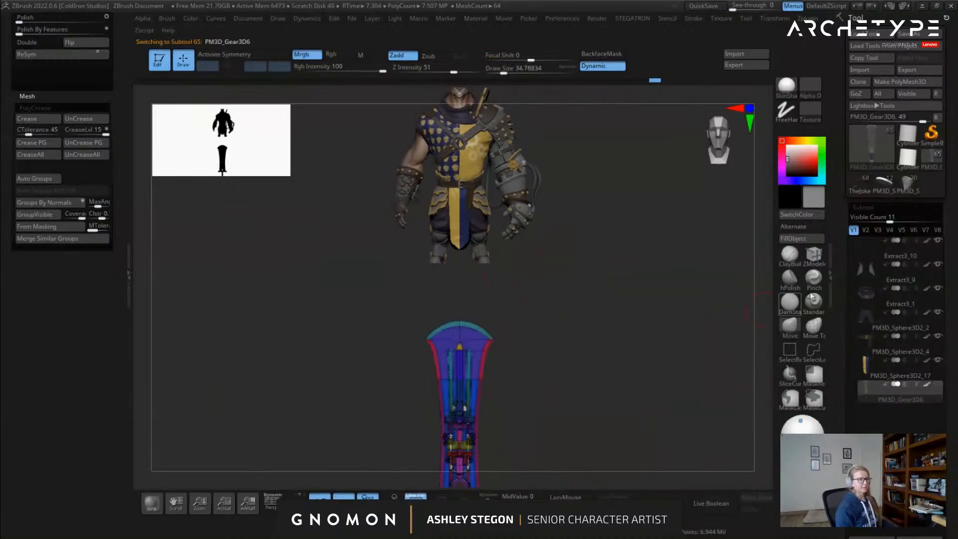
# Select the cat head subtool PM3D_Sphere3D2 and examine the mechanical arm and back gear from behind and the side
pyautogui.scroll(10, 856, 254)
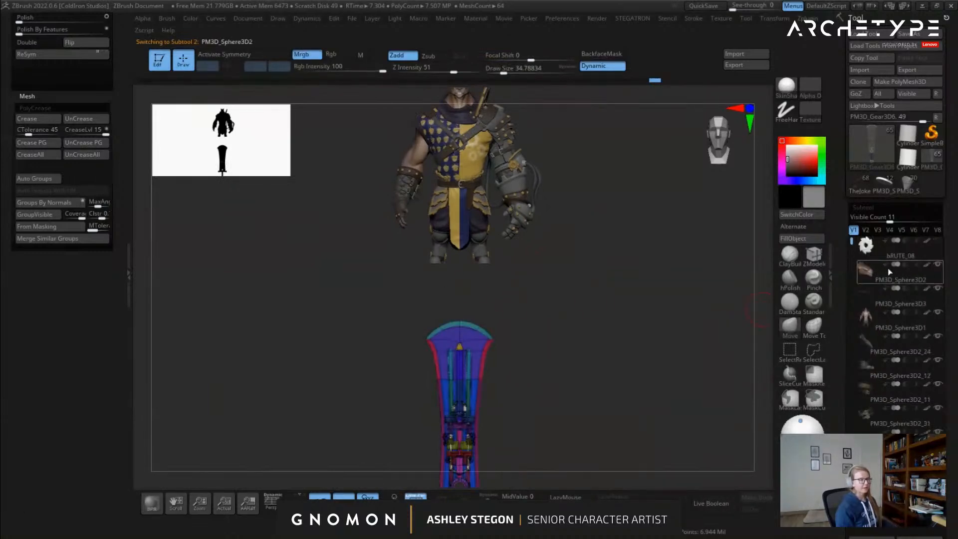
pyautogui.click(893, 271)
pyautogui.moveTo(400, 226)
pyautogui.mouseDown()
pyautogui.moveTo(439, 307)
pyautogui.moveTo(472, 216)
pyautogui.moveTo(588, 218)
pyautogui.moveTo(492, 220)
pyautogui.moveTo(599, 235)
pyautogui.moveTo(675, 282)
pyautogui.mouseUp()
pyautogui.press('s')
pyautogui.moveTo(681, 325); pyautogui.dragTo(431, 313)
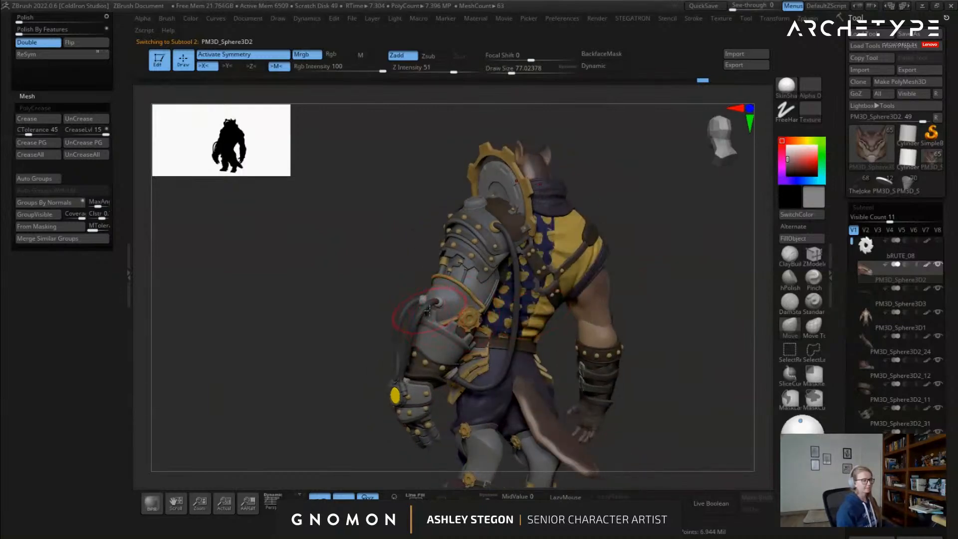
pyautogui.moveTo(491, 300); pyautogui.dragTo(487, 289)
pyautogui.moveTo(484, 247); pyautogui.dragTo(502, 238)
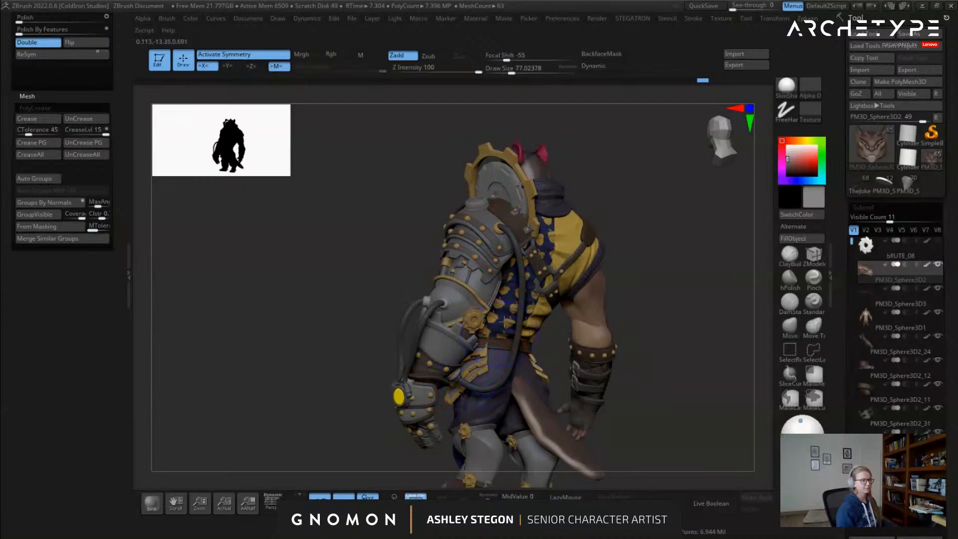
pyautogui.moveTo(529, 276); pyautogui.dragTo(618, 289)
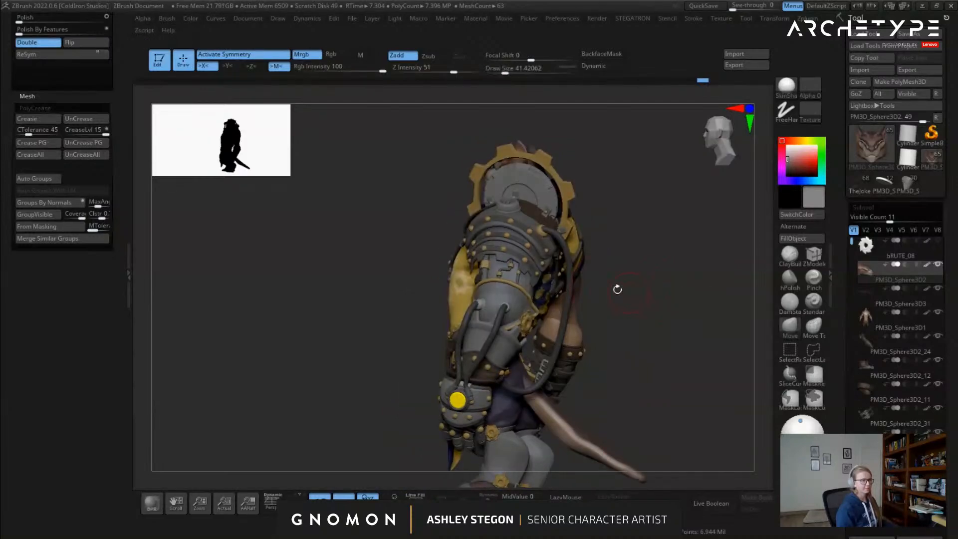
# Select the long hose running from the shoulder to the forearm and examine its path from the side and behind
pyautogui.keyDown('alt'); pyautogui.click(569, 288); pyautogui.keyUp('alt')
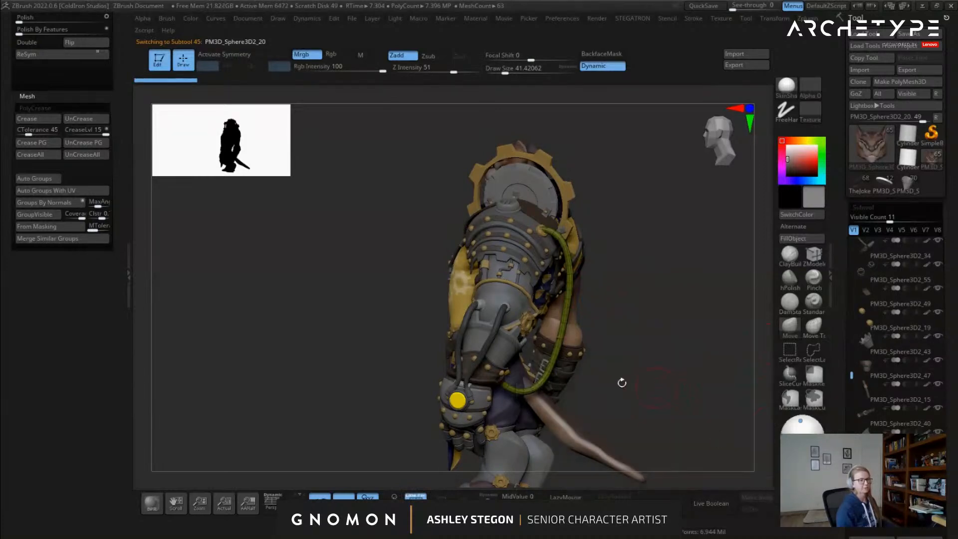
pyautogui.moveTo(468, 355); pyautogui.dragTo(513, 325)
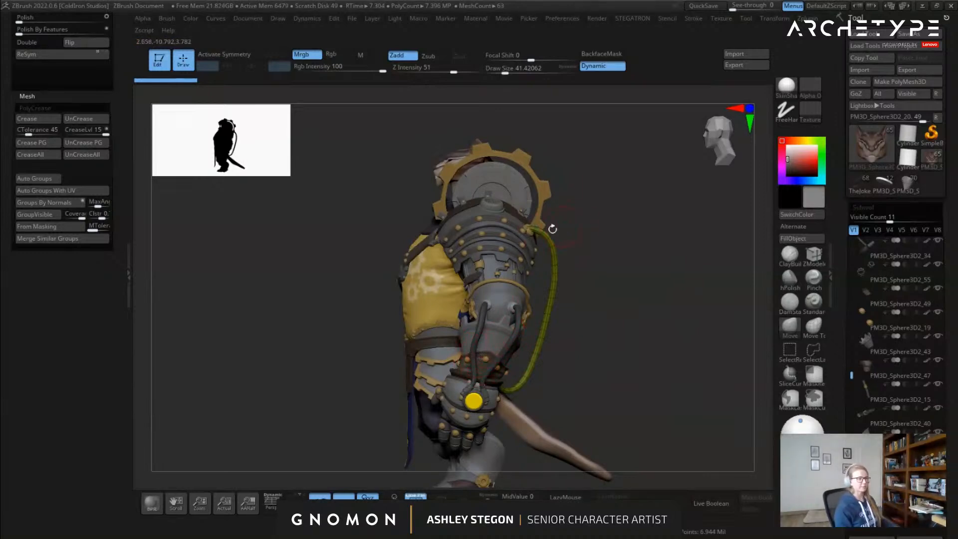
pyautogui.moveTo(525, 389); pyautogui.dragTo(575, 347)
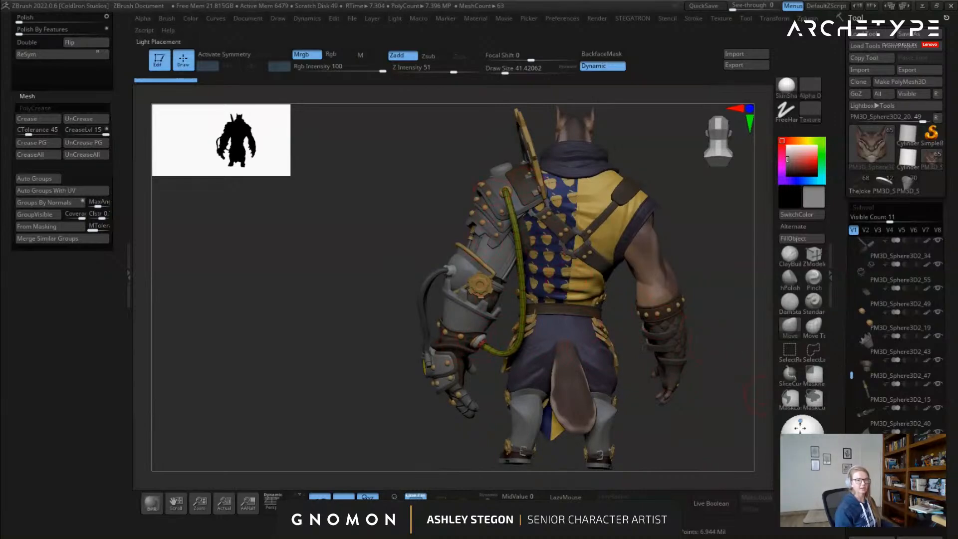
pyautogui.moveTo(582, 348); pyautogui.dragTo(644, 338)
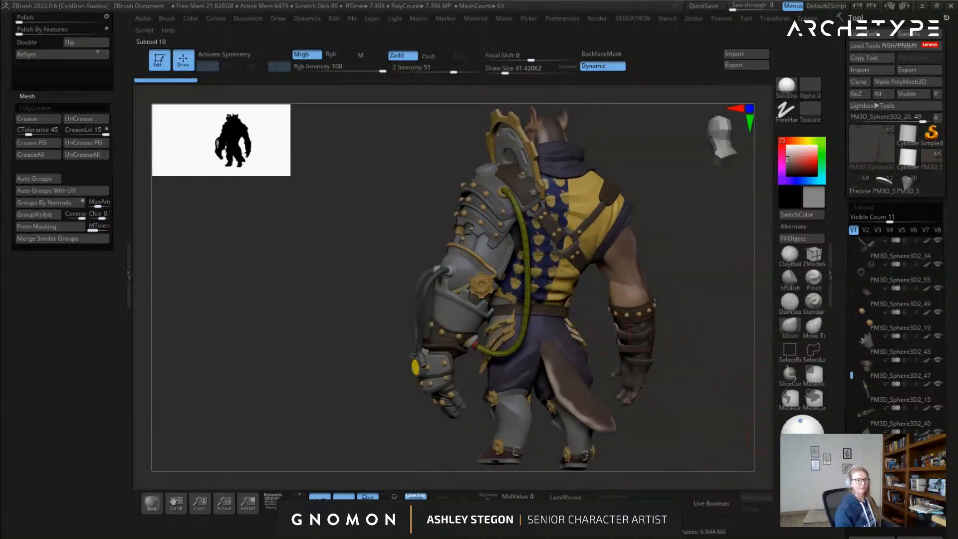
pyautogui.moveTo(542, 317); pyautogui.dragTo(623, 370)
pyautogui.moveTo(622, 370); pyautogui.dragTo(529, 375, button='right')
# Select the body subtool PM3D_Sphere3D1 and isolate it in a front view
pyautogui.keyDown('alt'); pyautogui.moveTo(672, 394); pyautogui.dragTo(607, 361, button='right'); pyautogui.keyUp('alt')
pyautogui.keyDown('alt'); pyautogui.click(607, 361); pyautogui.keyUp('alt')
pyautogui.keyDown('shift'); pyautogui.moveTo(672, 367); pyautogui.dragTo(634, 365); pyautogui.keyUp('shift')
pyautogui.hotkey('shift', 'f')
pyautogui.hotkey('shift', 'f')
pyautogui.moveTo(620, 325)
pyautogui.keyDown('alt'); pyautogui.mouseDown(button='right')
pyautogui.moveTo(588, 328)
pyautogui.moveTo(729, 331)
pyautogui.moveTo(611, 339)
pyautogui.mouseUp(button='right'); pyautogui.keyUp('alt')
pyautogui.press('s')
pyautogui.moveTo(612, 336); pyautogui.dragTo(625, 336)
pyautogui.moveTo(625, 336); pyautogui.dragTo(719, 340, button='right')
pyautogui.keyDown('alt'); pyautogui.moveTo(486, 462); pyautogui.dragTo(457, 487, button='right'); pyautogui.keyUp('alt')
pyautogui.click(488, 497)
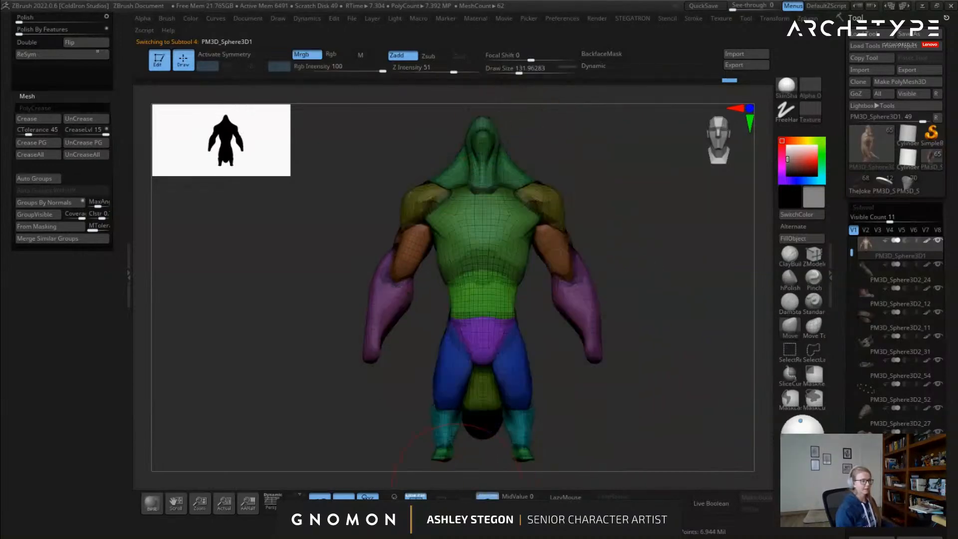
# Examine the body mesh with and without wireframe, stepping its subdivision down to level 1 and back up to level 3
pyautogui.moveTo(598, 267); pyautogui.dragTo(514, 265, button='right')
pyautogui.hotkey('shift', 'f')
pyautogui.moveTo(627, 248); pyautogui.dragTo(594, 246, button='right')
pyautogui.hotkey('shift', 'f')
pyautogui.moveTo(650, 274)
pyautogui.keyDown('shift'); pyautogui.mouseDown(button='right')
pyautogui.moveTo(661, 274)
pyautogui.moveTo(636, 274)
pyautogui.mouseUp(button='right'); pyautogui.keyUp('shift')
pyautogui.moveTo(117, 116); pyautogui.dragTo(112, 228)
pyautogui.hotkey('shift', 'd')
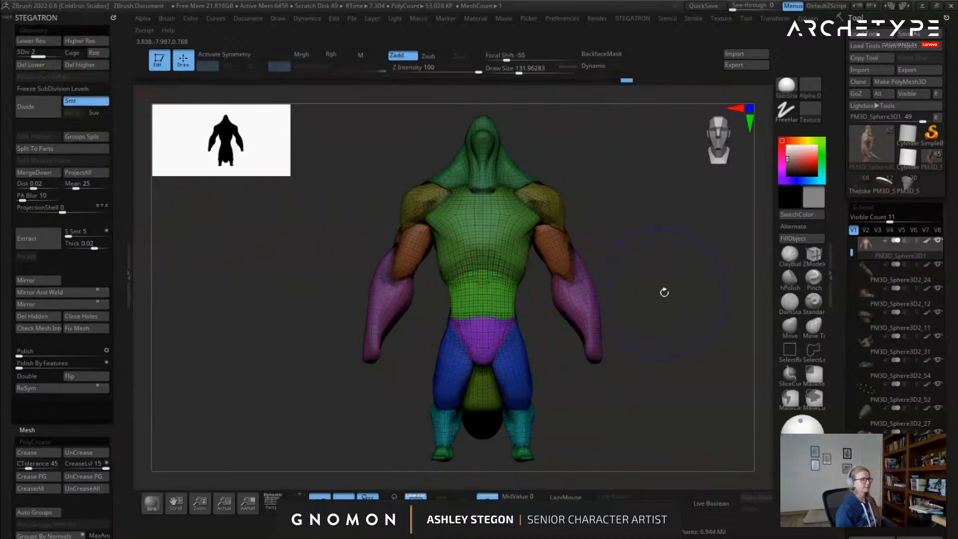
pyautogui.hotkey('shift', 'd')
pyautogui.press('d')
pyautogui.press('d')
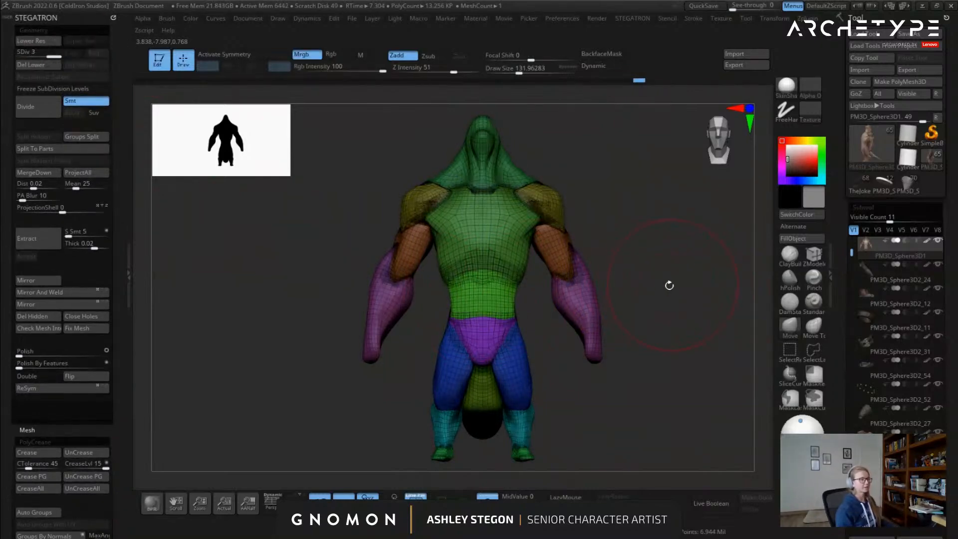
# Show the whole character to check which body areas the costume leaves exposed, and isolate the body again
pyautogui.click(499, 496)
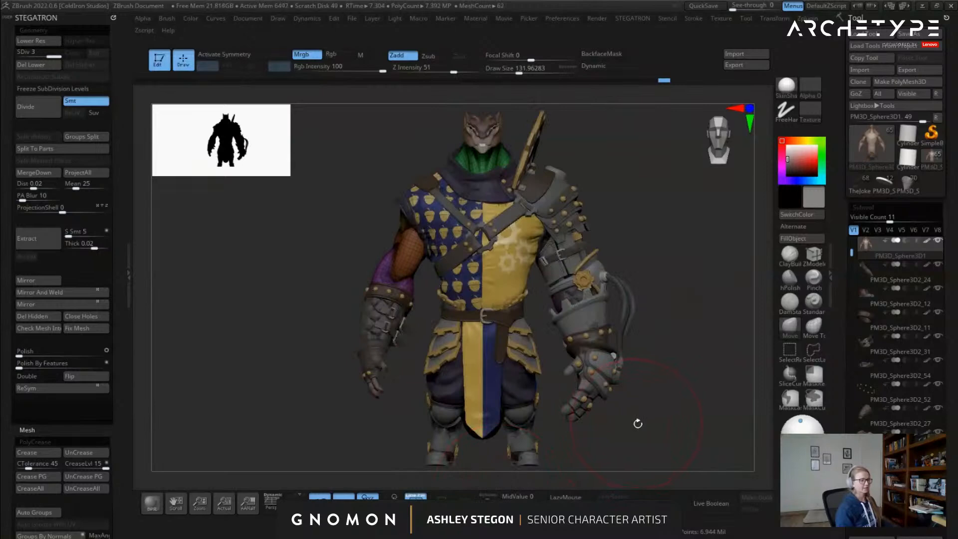
pyautogui.moveTo(421, 250); pyautogui.dragTo(418, 205, button='right')
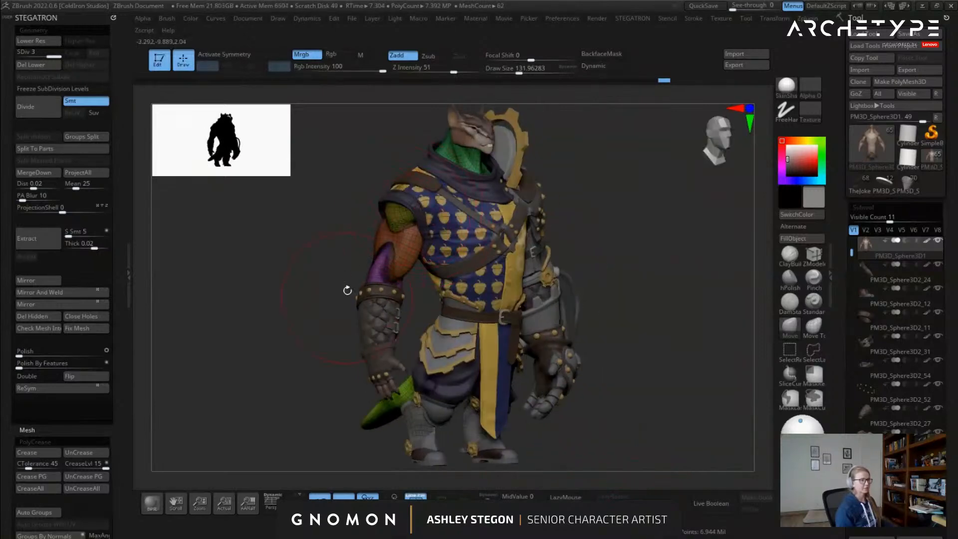
pyautogui.moveTo(474, 158); pyautogui.dragTo(349, 359, button='right')
pyautogui.moveTo(398, 385); pyautogui.dragTo(425, 395, button='right')
pyautogui.click(487, 499)
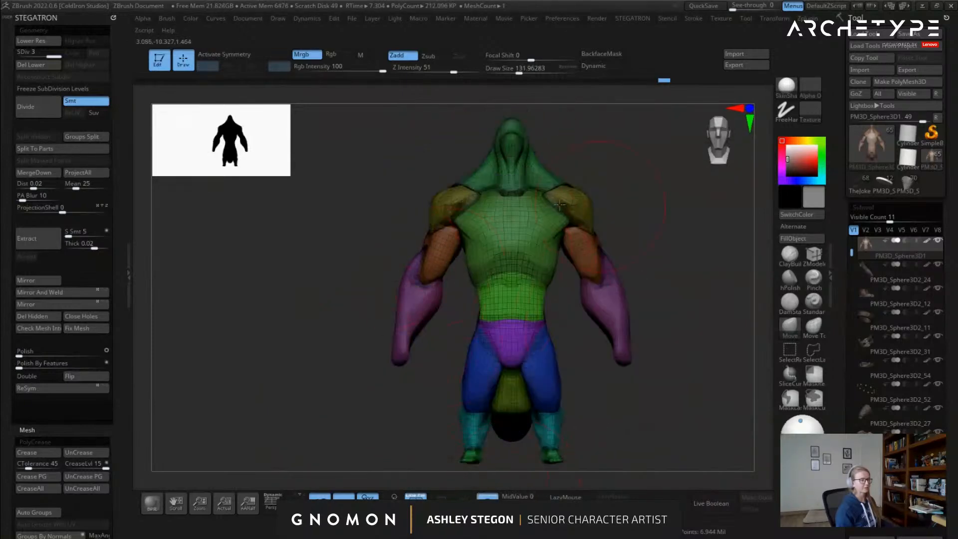
# Duplicate the body subtool and make the copy the active subtool
pyautogui.hotkey('shift', 'f')
pyautogui.hotkey('shift', 'f')
pyautogui.hotkey('shift', 'f')
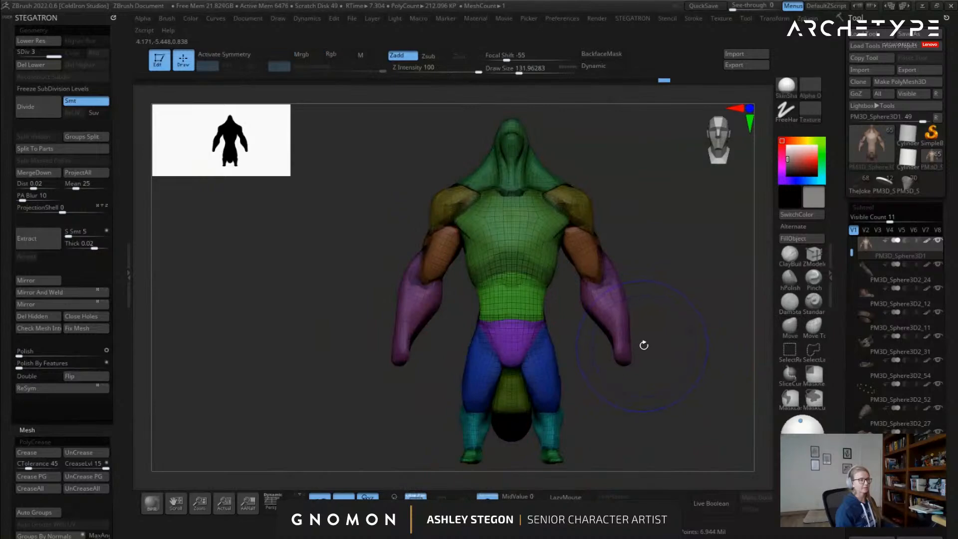
pyautogui.moveTo(845, 303); pyautogui.dragTo(843, 220)
pyautogui.click(871, 507)
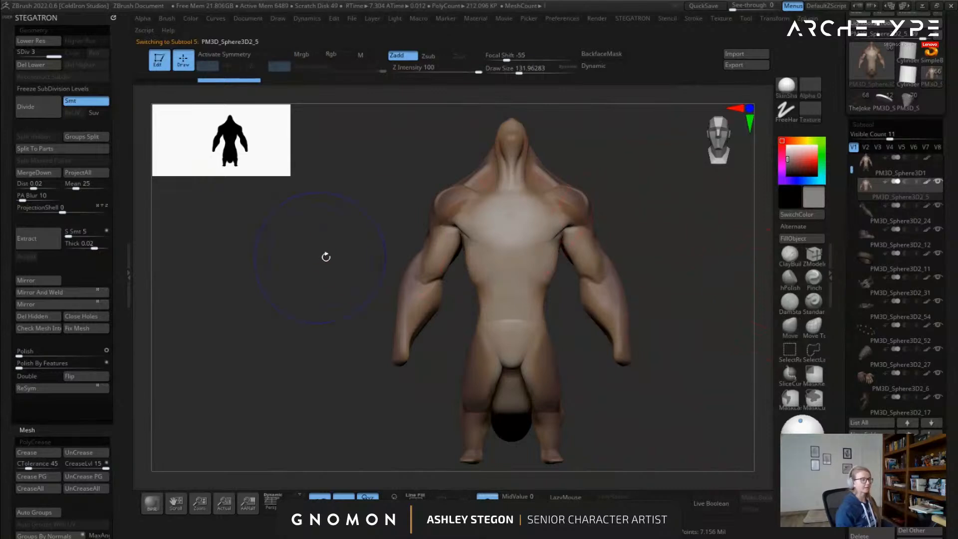
# Lower the duplicated body to subdivision level 1 with its wireframe shown, and auto-group its separate parts into polygroups
pyautogui.hotkey('shift', 'f')
pyautogui.hotkey('shift', 'd')
pyautogui.hotkey('shift', 'd')
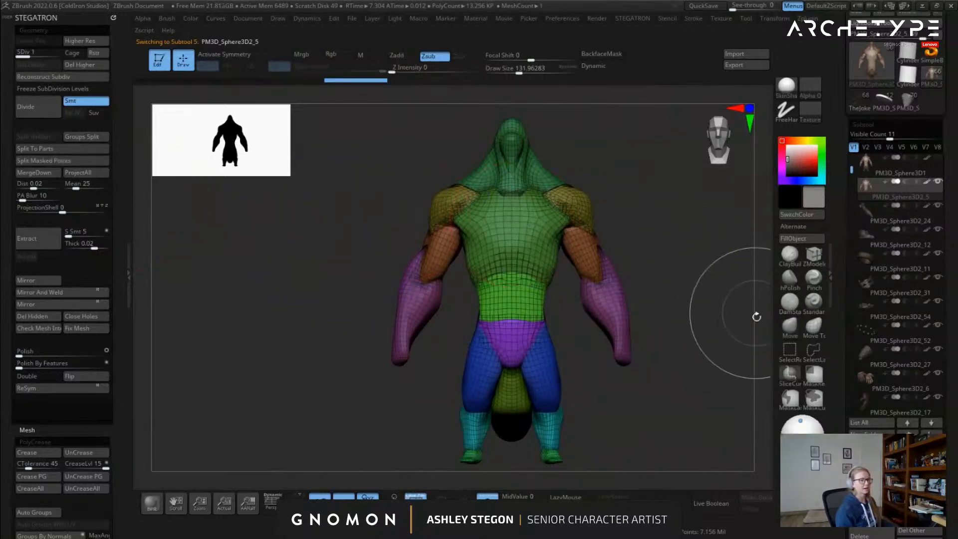
pyautogui.press('x')
pyautogui.press('x')
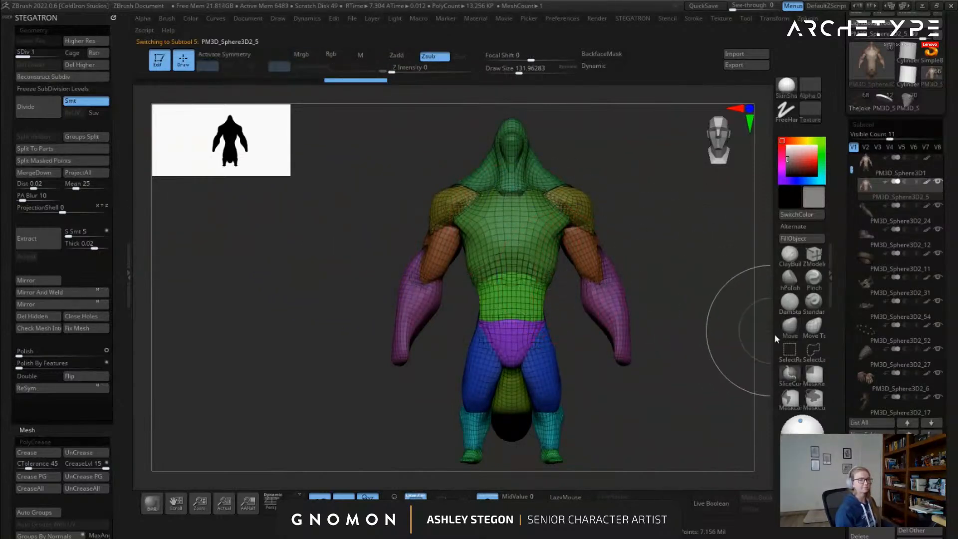
pyautogui.keyDown('ctrl'); pyautogui.keyDown('shift'); pyautogui.click(789, 352); pyautogui.keyUp('shift'); pyautogui.keyUp('ctrl')
pyautogui.scroll(-5, 68, 292)
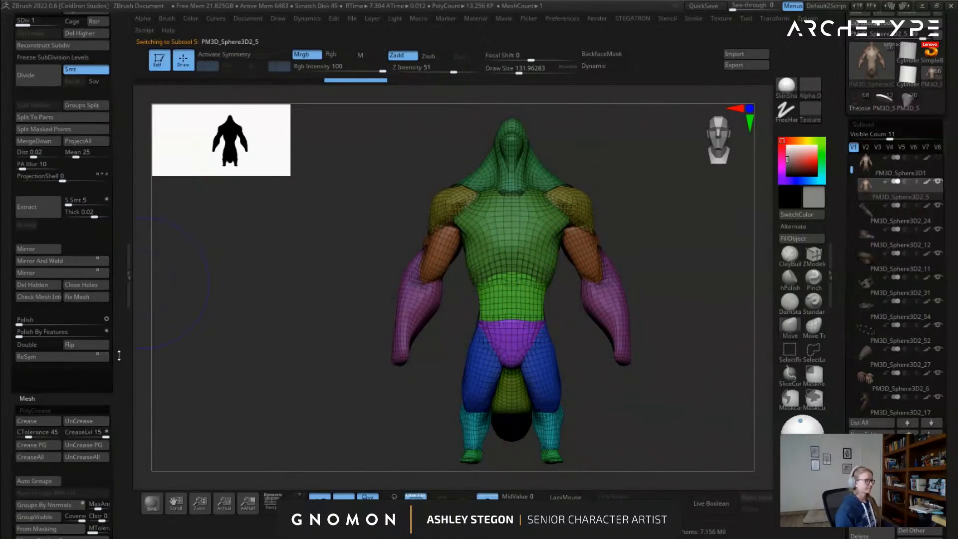
pyautogui.click(33, 290)
# Hide the chest, the arm under the mechanical armour, waist, hips, legs and feet, keeping the head, bare arm and tail
pyautogui.keyDown('ctrl'); pyautogui.keyDown('shift'); pyautogui.click(514, 240); pyautogui.keyUp('shift'); pyautogui.keyUp('ctrl')
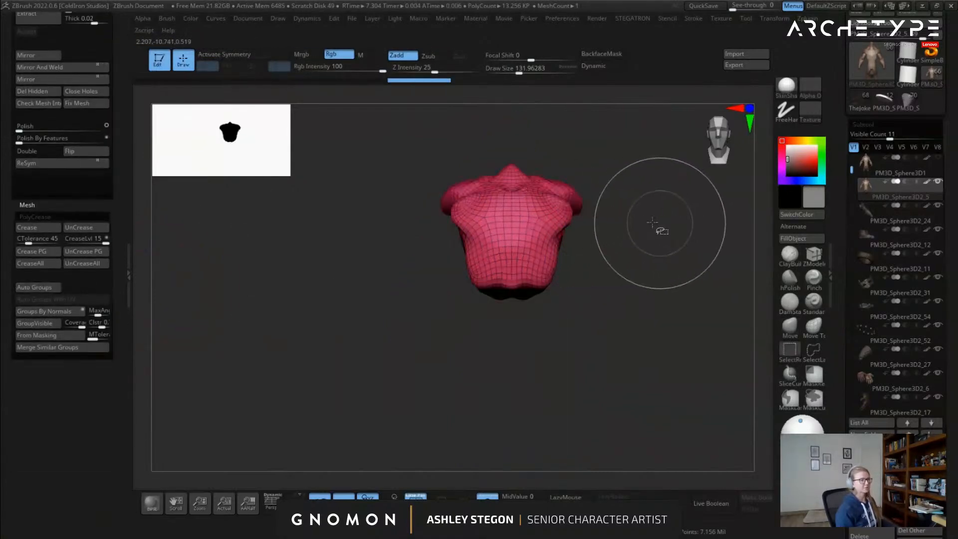
pyautogui.keyDown('ctrl'); pyautogui.keyDown('shift'); pyautogui.click(663, 225); pyautogui.keyUp('shift'); pyautogui.keyUp('ctrl')
pyautogui.keyDown('ctrl'); pyautogui.keyDown('shift'); pyautogui.click(574, 250); pyautogui.keyUp('shift'); pyautogui.keyUp('ctrl')
pyautogui.keyDown('ctrl'); pyautogui.keyDown('shift'); pyautogui.click(605, 272); pyautogui.keyUp('shift'); pyautogui.keyUp('ctrl')
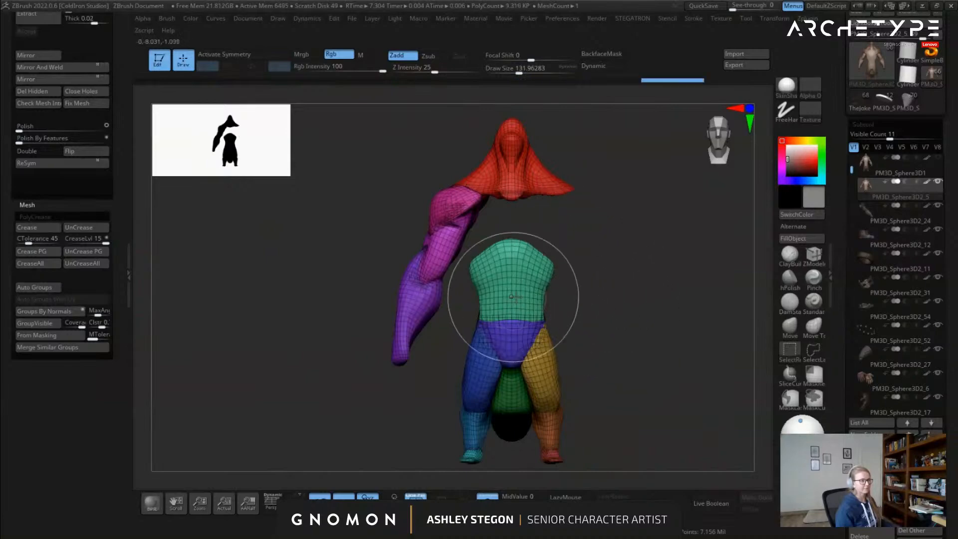
pyautogui.keyDown('ctrl'); pyautogui.keyDown('shift'); pyautogui.click(500, 299); pyautogui.keyUp('shift'); pyautogui.keyUp('ctrl')
pyautogui.keyDown('ctrl'); pyautogui.keyDown('shift'); pyautogui.click(511, 339); pyautogui.keyUp('shift'); pyautogui.keyUp('ctrl')
pyautogui.keyDown('ctrl'); pyautogui.keyDown('shift'); pyautogui.click(545, 360); pyautogui.keyUp('shift'); pyautogui.keyUp('ctrl')
pyautogui.keyDown('ctrl'); pyautogui.keyDown('shift'); pyautogui.click(484, 366); pyautogui.keyUp('shift'); pyautogui.keyUp('ctrl')
pyautogui.keyDown('ctrl'); pyautogui.keyDown('shift'); pyautogui.click(469, 426); pyautogui.keyUp('shift'); pyautogui.keyUp('ctrl')
pyautogui.keyDown('ctrl'); pyautogui.keyDown('shift'); pyautogui.click(471, 455); pyautogui.keyUp('shift'); pyautogui.keyUp('ctrl')
pyautogui.keyDown('ctrl'); pyautogui.keyDown('shift'); pyautogui.click(550, 424); pyautogui.keyUp('shift'); pyautogui.keyUp('ctrl')
pyautogui.keyDown('ctrl'); pyautogui.keyDown('shift'); pyautogui.click(551, 457); pyautogui.keyUp('shift'); pyautogui.keyUp('ctrl')
# Delete the hidden body parts from the duplicated mesh
pyautogui.moveTo(588, 382)
pyautogui.mouseDown()
pyautogui.moveTo(563, 319)
pyautogui.moveTo(524, 321)
pyautogui.moveTo(582, 323)
pyautogui.moveTo(232, 183)
pyautogui.mouseUp()
pyautogui.moveTo(114, 105); pyautogui.dragTo(116, 201)
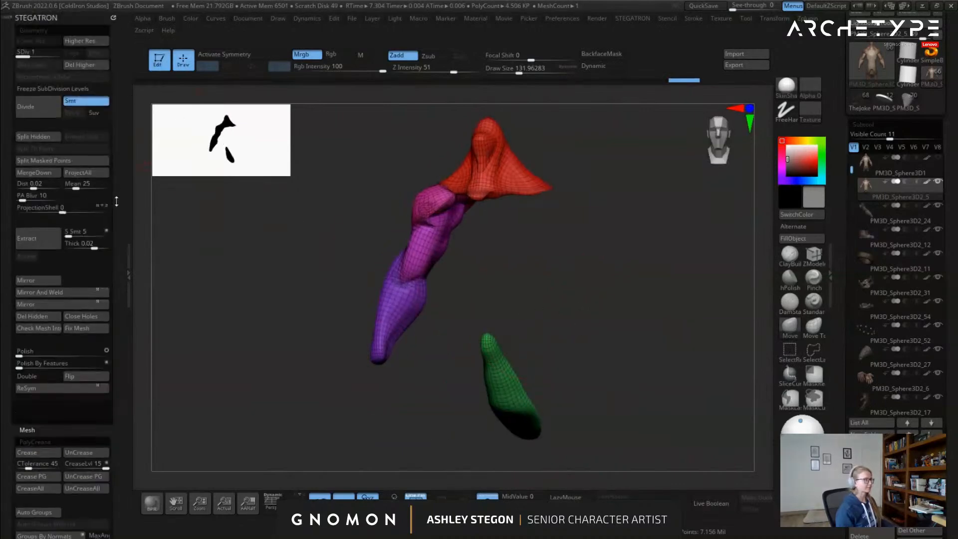
pyautogui.click(35, 316)
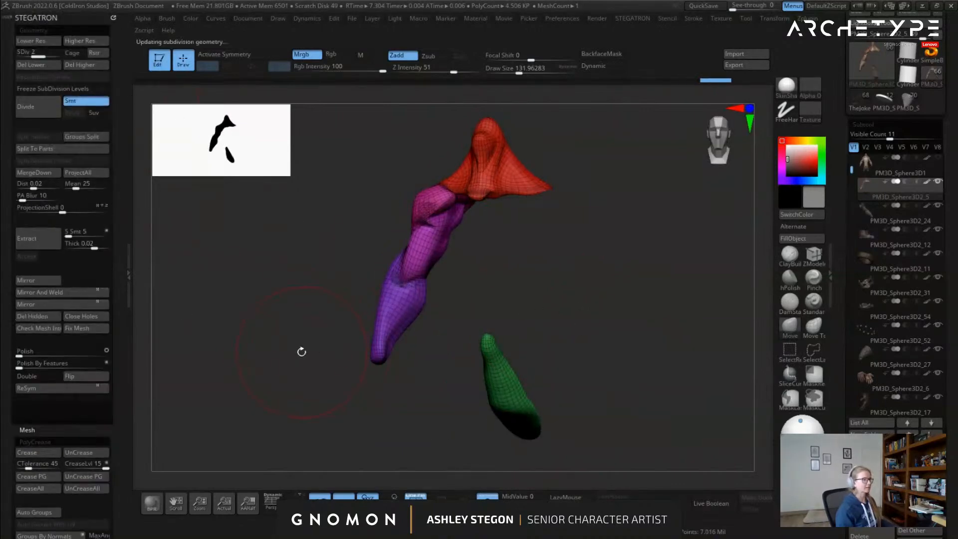
# Raise the trimmed body to subdivision level 3 and show the whole character again, viewing it from the side and front
pyautogui.hotkey('shift', 'd')
pyautogui.hotkey('shift', 'f')
pyautogui.moveTo(302, 343); pyautogui.dragTo(488, 381)
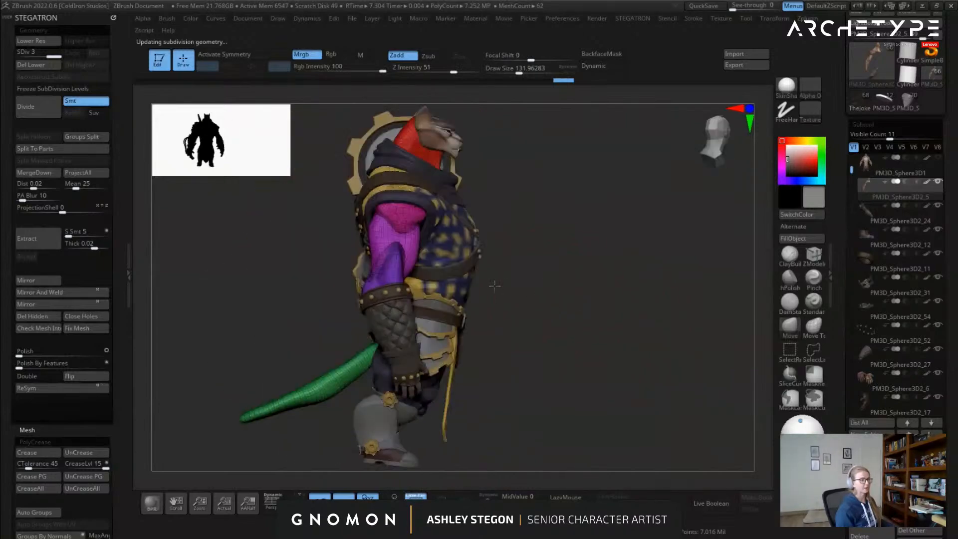
pyautogui.moveTo(495, 286); pyautogui.dragTo(494, 284)
pyautogui.keyDown('shift'); pyautogui.moveTo(522, 308); pyautogui.dragTo(562, 231, button='right'); pyautogui.keyUp('shift')
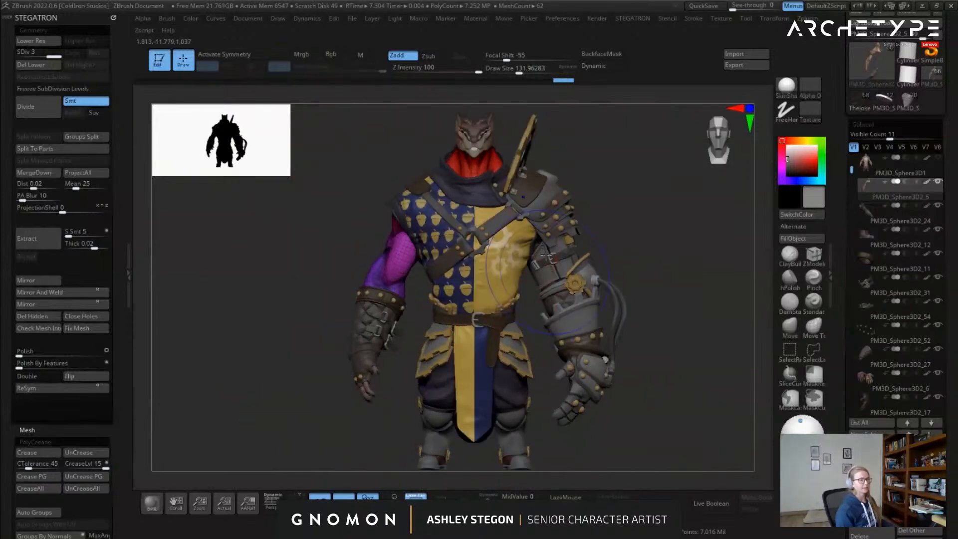
pyautogui.press('s')
pyautogui.moveTo(701, 274); pyautogui.dragTo(686, 274)
pyautogui.keyDown('alt'); pyautogui.moveTo(683, 289); pyautogui.dragTo(623, 279, button='right'); pyautogui.keyUp('alt')
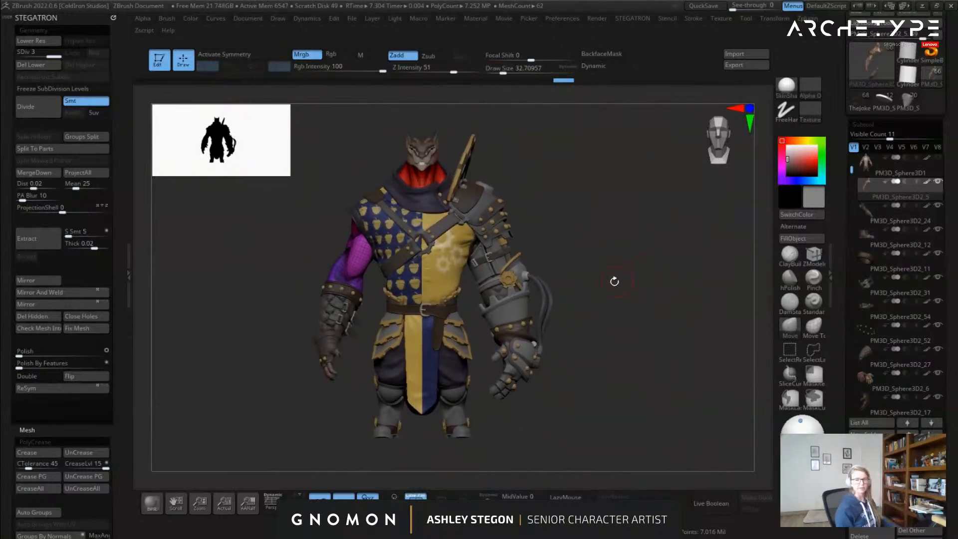
pyautogui.moveTo(578, 270); pyautogui.dragTo(580, 274, button='right')
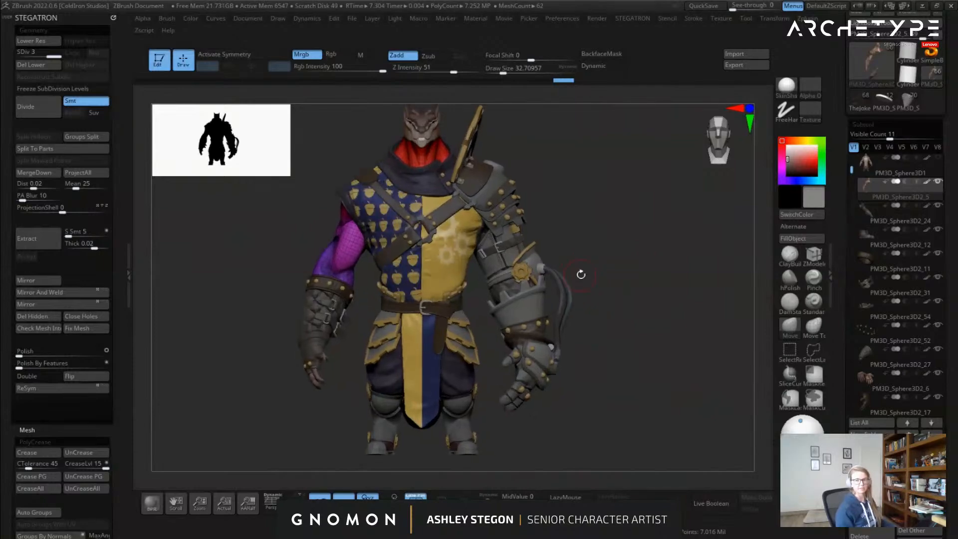
pyautogui.press('s')
pyautogui.moveTo(616, 279); pyautogui.dragTo(621, 280)
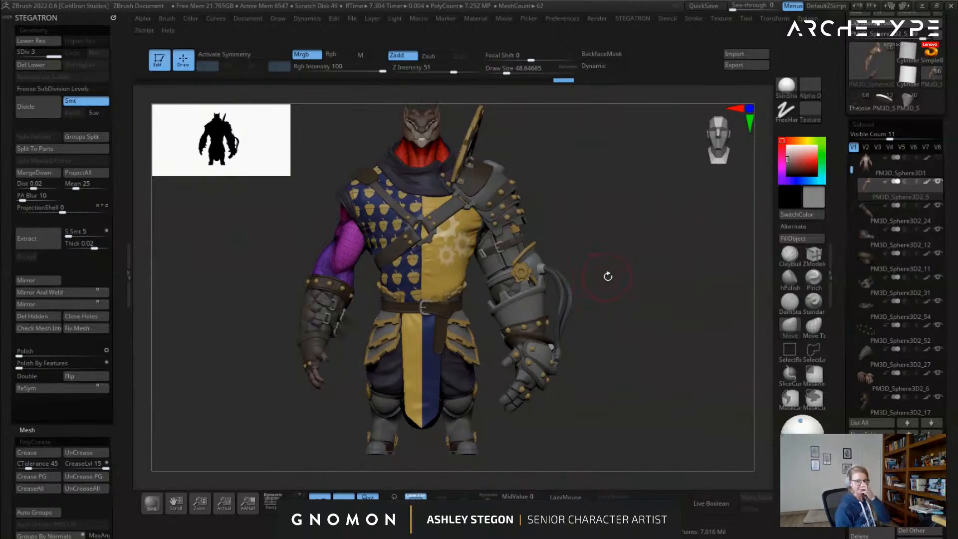
# Review the costumed character from the front, close up and in full, and reduce the brush draw size to about 33
pyautogui.moveTo(575, 257)
pyautogui.keyDown('ctrl'); pyautogui.mouseDown(button='right')
pyautogui.moveTo(599, 265)
pyautogui.moveTo(642, 252)
pyautogui.mouseUp(button='right'); pyautogui.keyUp('ctrl')
pyautogui.press('s')
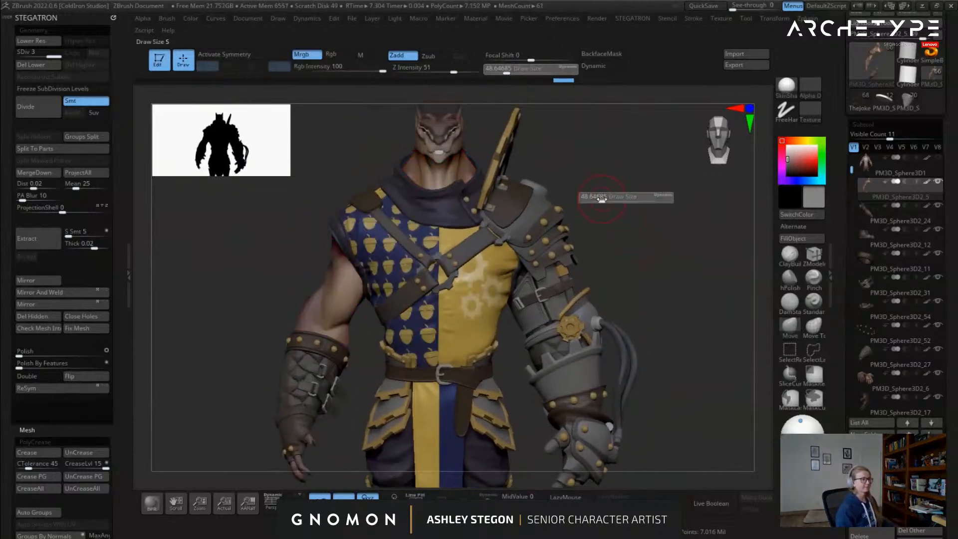
pyautogui.moveTo(602, 197); pyautogui.dragTo(613, 198)
pyautogui.moveTo(613, 210); pyautogui.dragTo(482, 231, button='right')
pyautogui.keyDown('alt'); pyautogui.moveTo(460, 304); pyautogui.dragTo(729, 227, button='right'); pyautogui.keyUp('alt')
pyautogui.moveTo(852, 170); pyautogui.dragTo(856, 156)
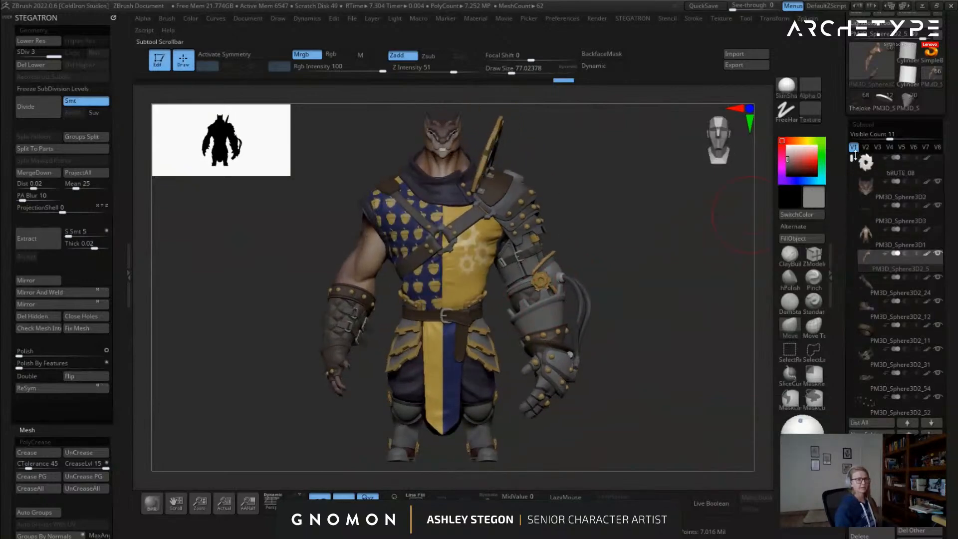
pyautogui.press('s')
pyautogui.moveTo(666, 237); pyautogui.dragTo(638, 227)
pyautogui.keyDown('alt'); pyautogui.moveTo(614, 223); pyautogui.dragTo(638, 227, button='right'); pyautogui.keyUp('alt')
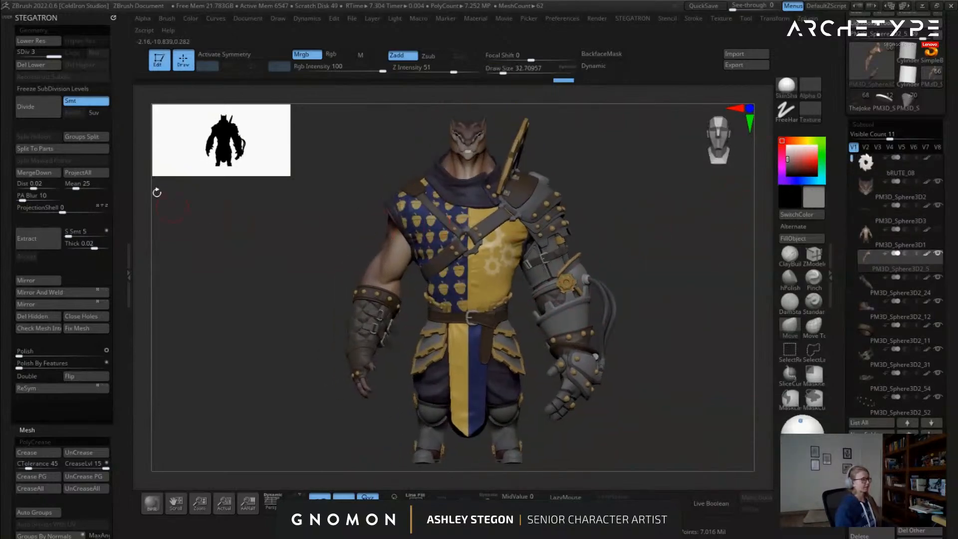
# Dock the Zplugin palette beside the workspace and expand its Transpose Master options
pyautogui.click(808, 22)
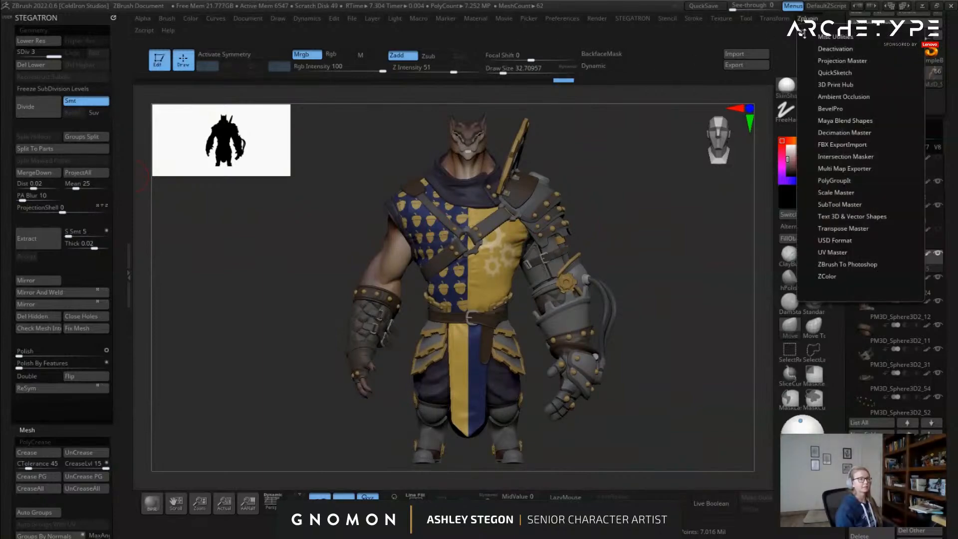
pyautogui.click(803, 33)
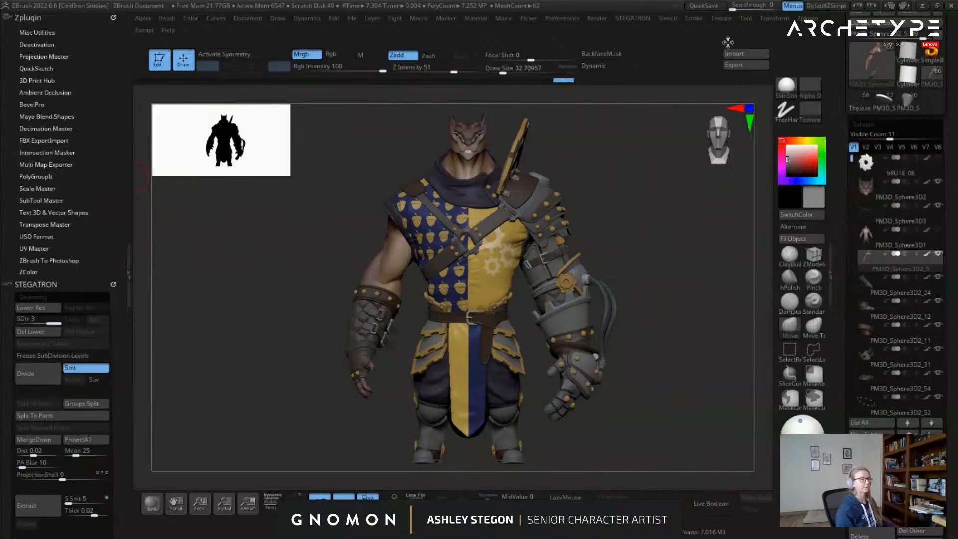
pyautogui.hotkey('shift', 'f')
pyautogui.hotkey('shift', 'f')
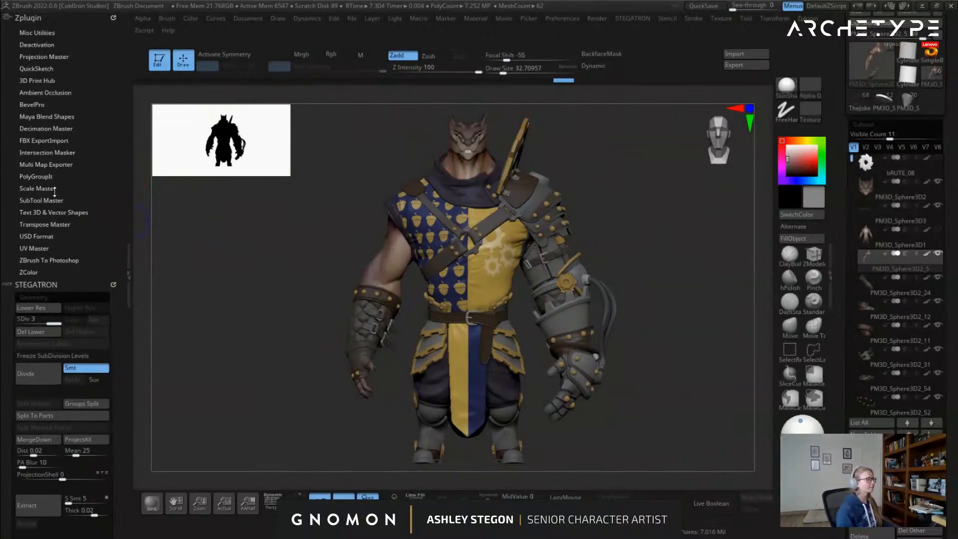
pyautogui.click(49, 226)
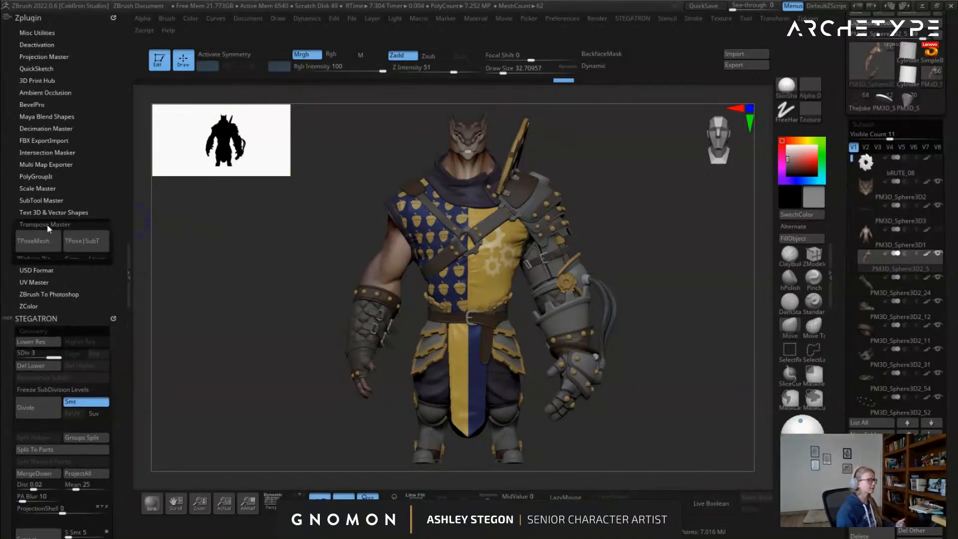
# Select the trousers and switch all subtools to their lowest subdivision level, with the wireframe shown
pyautogui.keyDown('alt'); pyautogui.moveTo(585, 344); pyautogui.dragTo(535, 394, button='right'); pyautogui.keyUp('alt')
pyautogui.keyDown('alt'); pyautogui.click(536, 394); pyautogui.keyUp('alt')
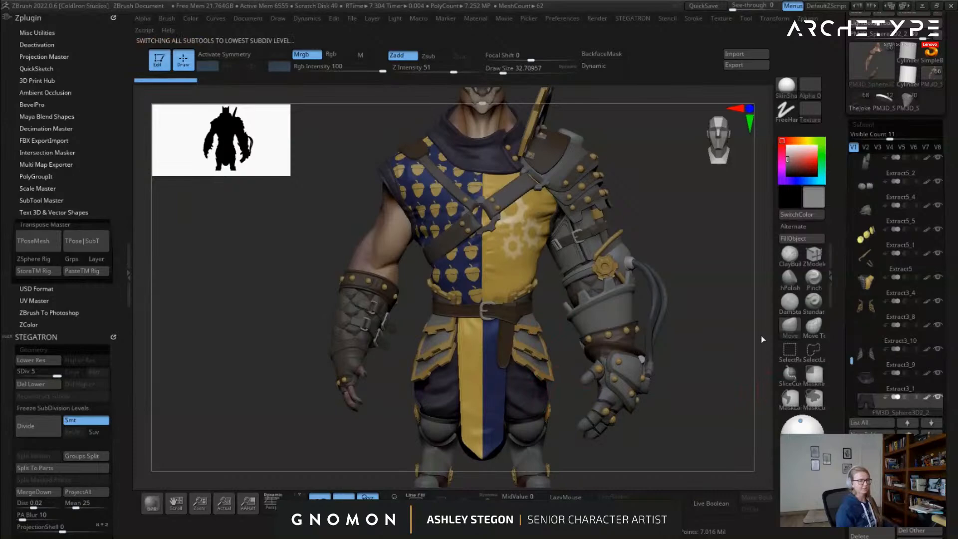
pyautogui.hotkey('shift', 'd')
pyautogui.hotkey('shift', 'd')
pyautogui.hotkey('shift', 'd')
pyautogui.hotkey('shift', 'd')
pyautogui.hotkey('shift', 'f')
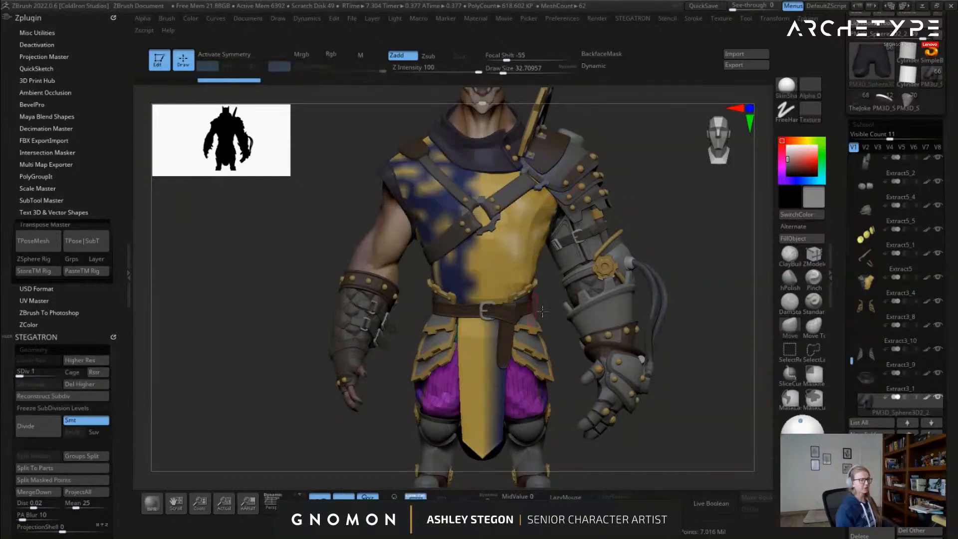
# Examine the low-resolution wireframes of the layered hip plates and the mechanical forearm guard
pyautogui.moveTo(524, 309); pyautogui.dragTo(527, 332, button='right')
pyautogui.keyDown('alt'); pyautogui.click(533, 343); pyautogui.keyUp('alt')
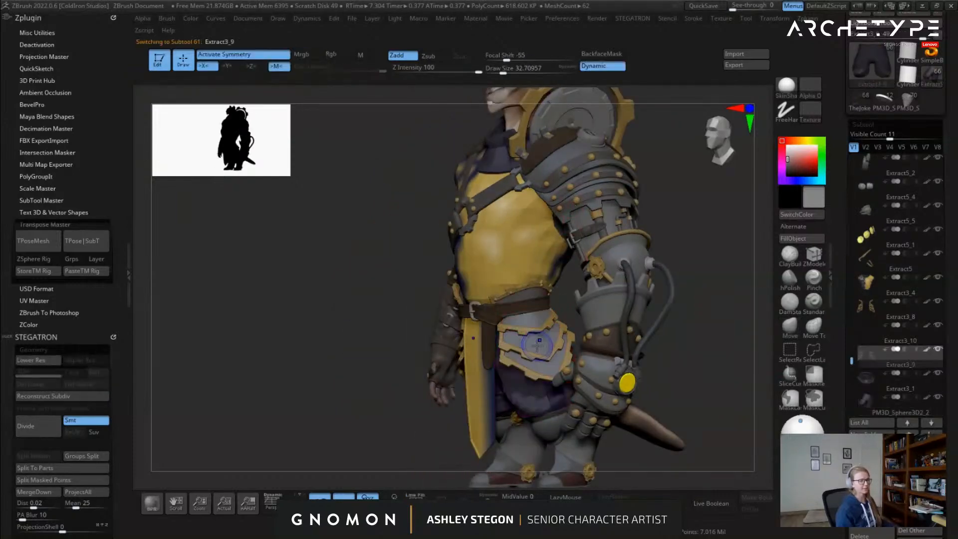
pyautogui.keyDown('ctrl'); pyautogui.moveTo(534, 345); pyautogui.dragTo(556, 385, button='right'); pyautogui.keyUp('ctrl')
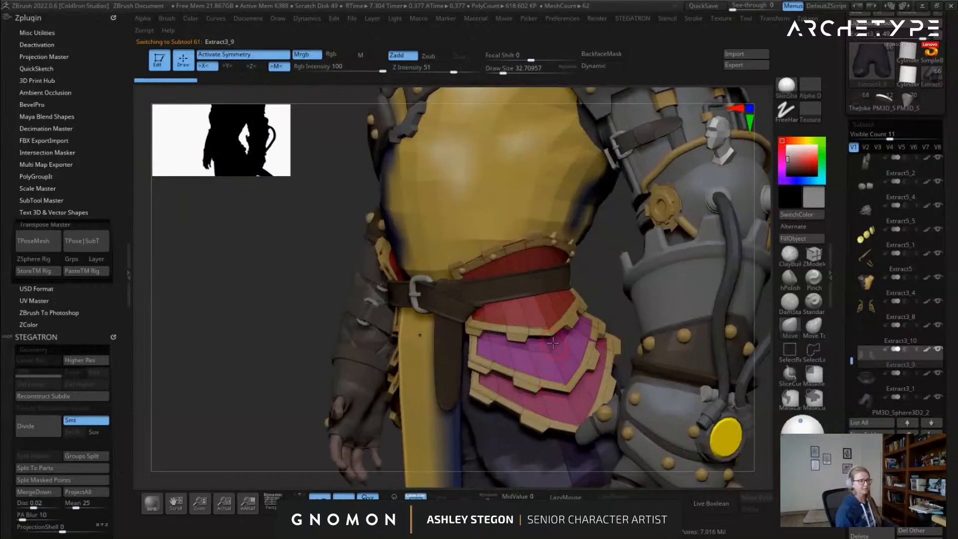
pyautogui.moveTo(554, 340); pyautogui.dragTo(645, 218, button='right')
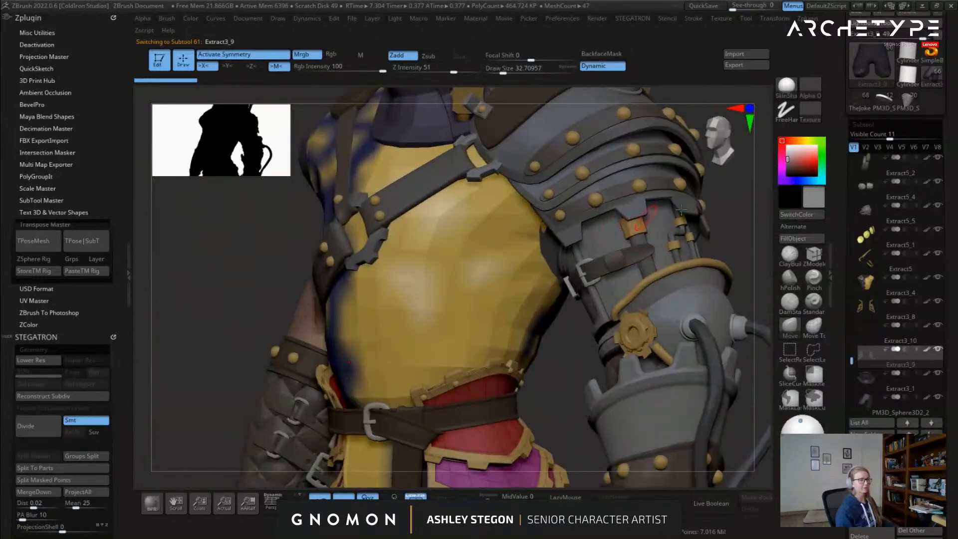
pyautogui.moveTo(731, 203); pyautogui.dragTo(415, 205, button='right')
pyautogui.keyDown('ctrl'); pyautogui.moveTo(469, 242); pyautogui.dragTo(599, 272, button='right'); pyautogui.keyUp('ctrl')
pyautogui.keyDown('alt'); pyautogui.click(571, 288); pyautogui.keyUp('alt')
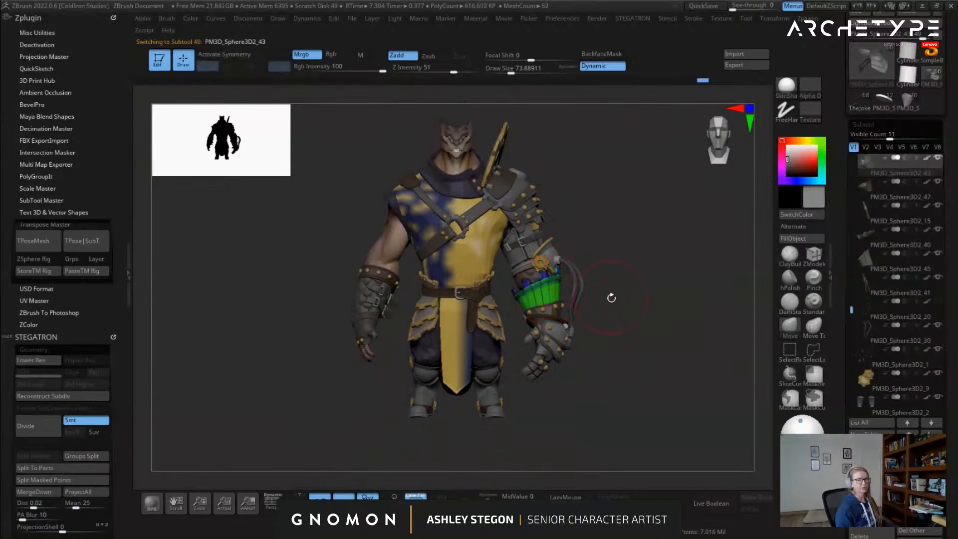
pyautogui.moveTo(609, 296)
pyautogui.mouseDown(button='right')
pyautogui.moveTo(472, 267)
pyautogui.moveTo(484, 343)
pyautogui.mouseUp(button='right')
pyautogui.keyDown('alt'); pyautogui.click(559, 292); pyautogui.keyUp('alt')
pyautogui.keyDown('alt'); pyautogui.moveTo(165, 349); pyautogui.dragTo(273, 305, button='right'); pyautogui.keyUp('alt')
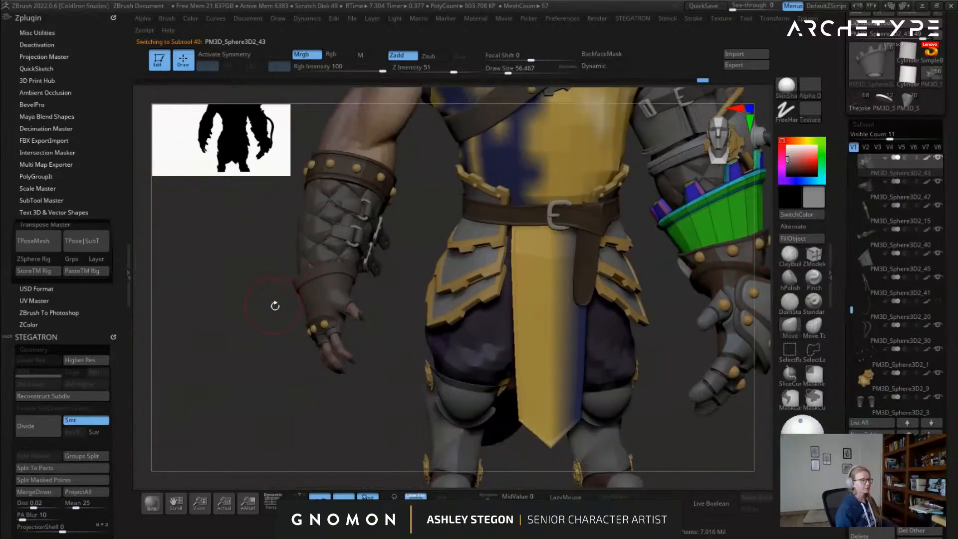
# Compare the two overlapping glove subtools, PM3D_Sphere3D2_8 and PM3D_Sphere3D2_29, by isolating each and checking its subdivision levels
pyautogui.keyDown('alt'); pyautogui.click(330, 300); pyautogui.keyUp('alt')
pyautogui.moveTo(340, 305); pyautogui.dragTo(350, 399, button='right')
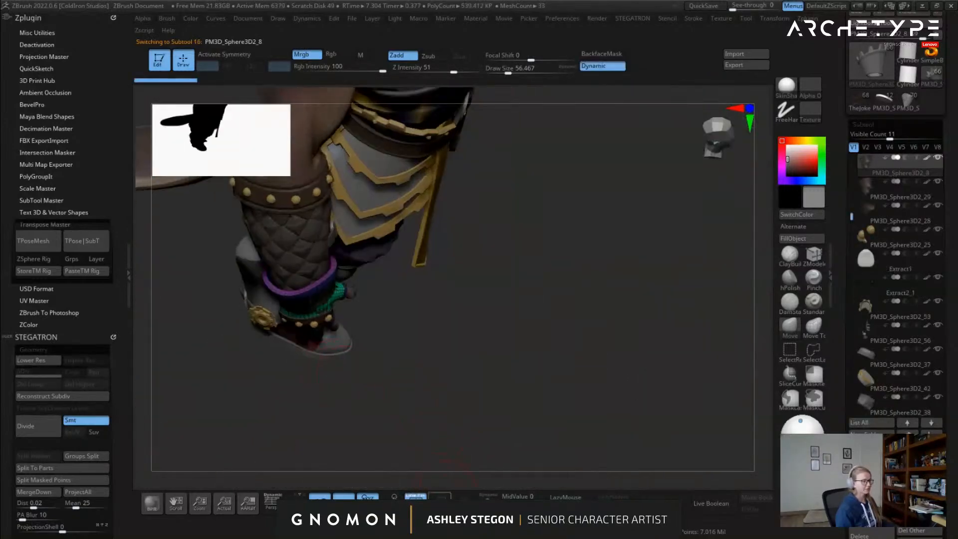
pyautogui.click(487, 497)
pyautogui.moveTo(458, 431); pyautogui.dragTo(396, 358, button='right')
pyautogui.hotkey('shift', 'f')
pyautogui.hotkey('shift', 'd')
pyautogui.click(488, 497)
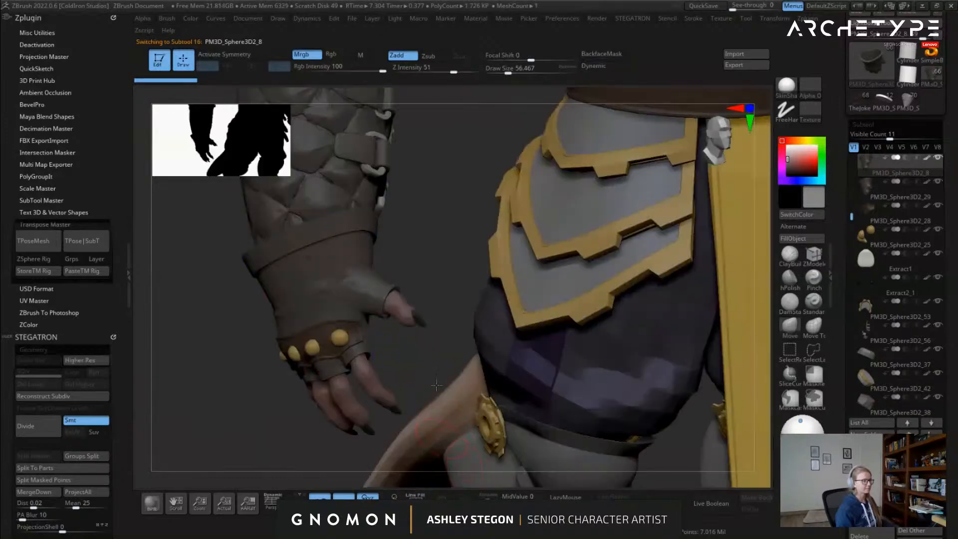
pyautogui.moveTo(365, 299); pyautogui.dragTo(399, 300, button='right')
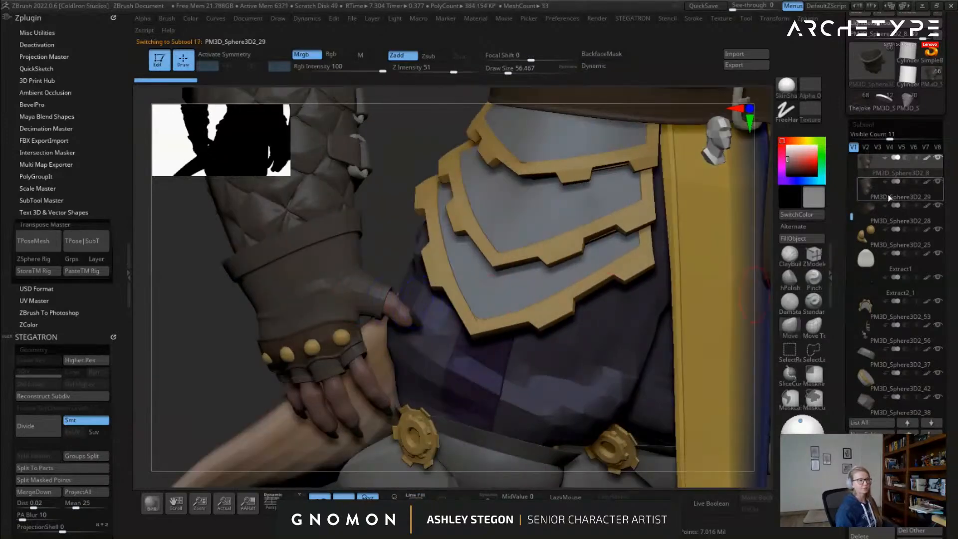
pyautogui.click(488, 496)
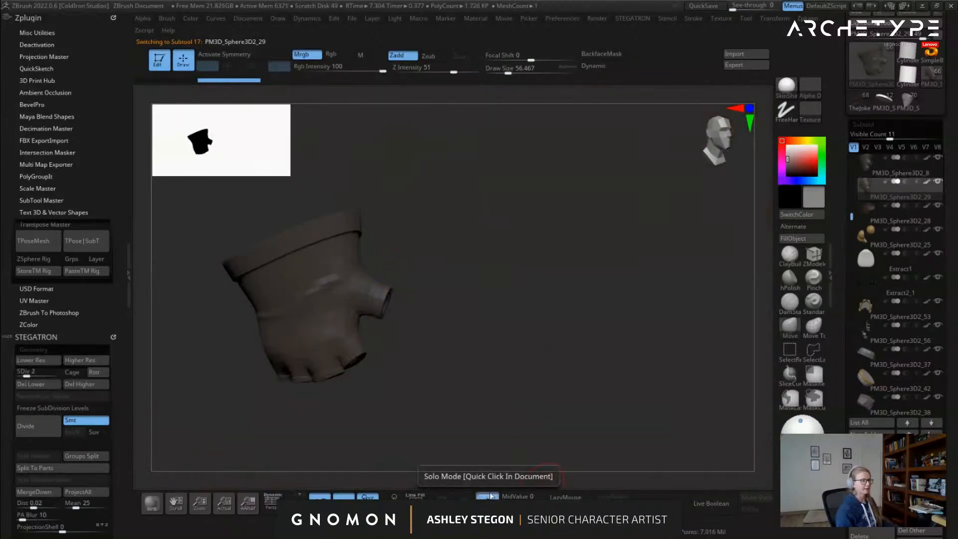
pyautogui.click(488, 497)
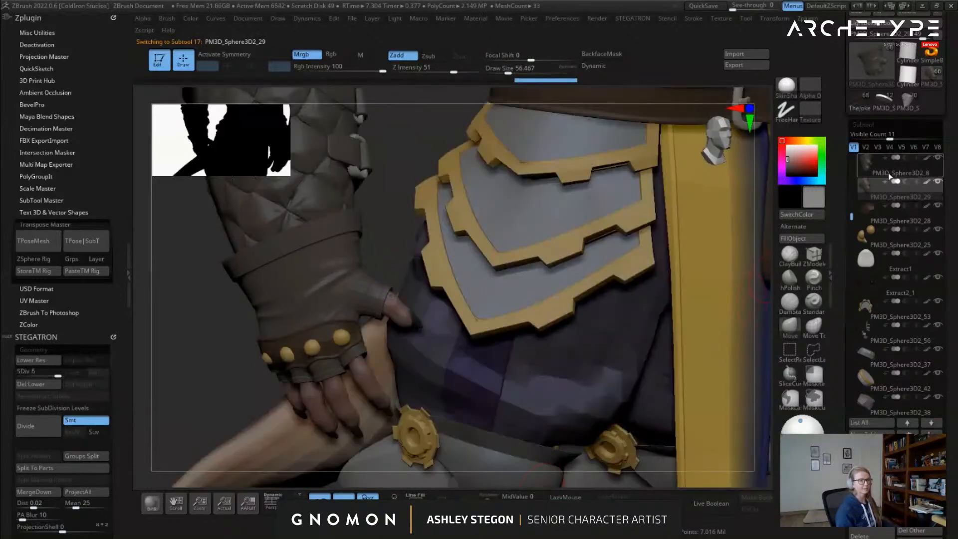
# Delete the extra glove subtool PM3D_Sphere3D2_8
pyautogui.click(880, 200)
pyautogui.click(865, 534)
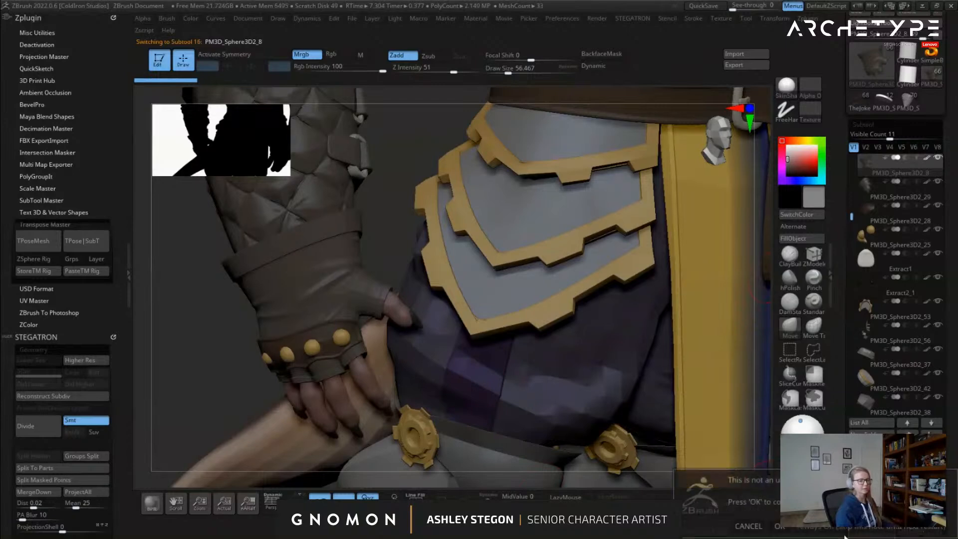
pyautogui.click(780, 527)
# Lower the remaining glove to subdivision level 1 and bring the whole character into view
pyautogui.moveTo(225, 302); pyautogui.dragTo(260, 300)
pyautogui.moveTo(338, 302); pyautogui.dragTo(590, 307, button='right')
pyautogui.moveTo(631, 230); pyautogui.dragTo(574, 329, button='right')
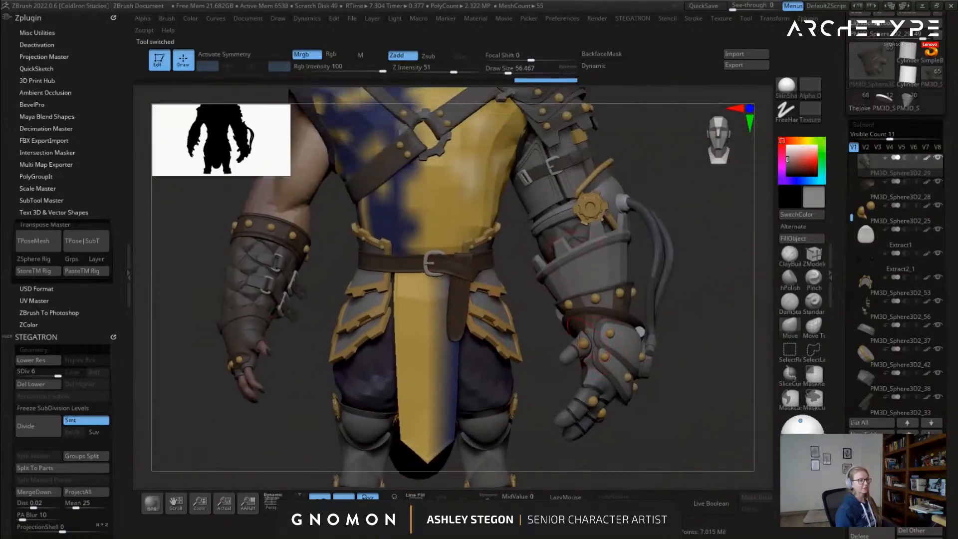
pyautogui.moveTo(529, 266)
pyautogui.keyDown('alt'); pyautogui.mouseDown(button='right')
pyautogui.moveTo(488, 240)
pyautogui.moveTo(586, 252)
pyautogui.moveTo(556, 257)
pyautogui.moveTo(509, 255)
pyautogui.moveTo(608, 246)
pyautogui.moveTo(616, 226)
pyautogui.moveTo(600, 236)
pyautogui.mouseUp(button='right'); pyautogui.keyUp('alt')
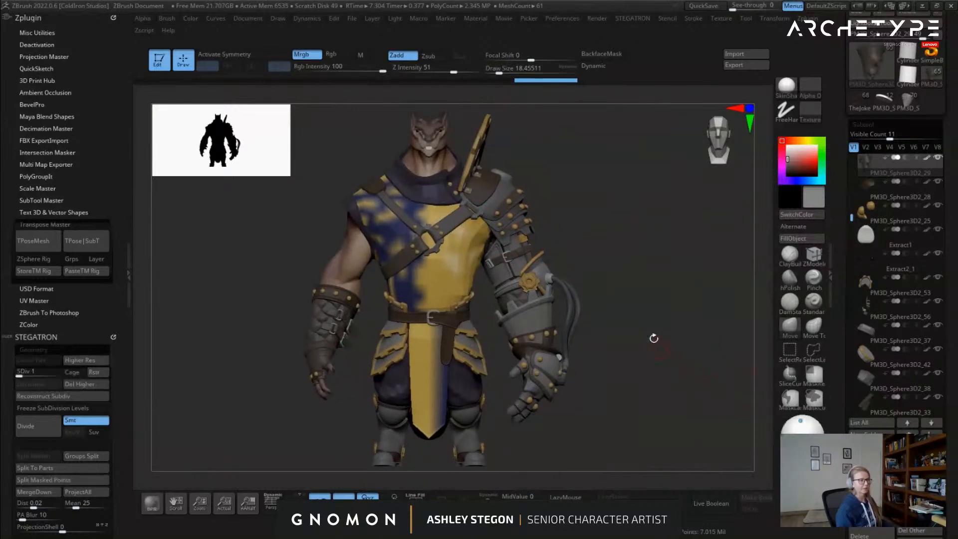
# Examine the low-resolution character from the front and both three-quarter sides
pyautogui.moveTo(571, 259); pyautogui.dragTo(614, 229, button='right')
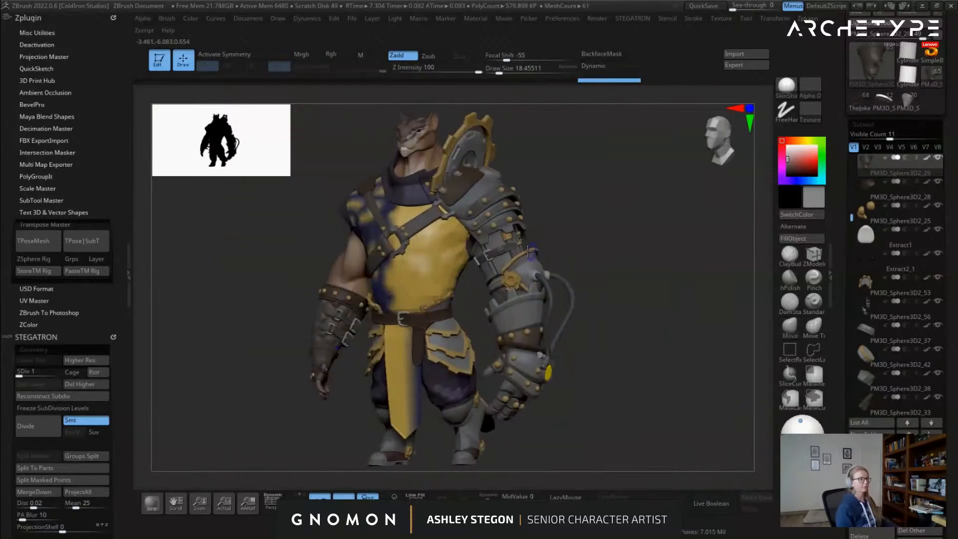
pyautogui.press('s')
pyautogui.moveTo(619, 300); pyautogui.dragTo(627, 303)
pyautogui.moveTo(473, 395); pyautogui.dragTo(510, 332, button='right')
pyautogui.moveTo(429, 240); pyautogui.dragTo(519, 210, button='right')
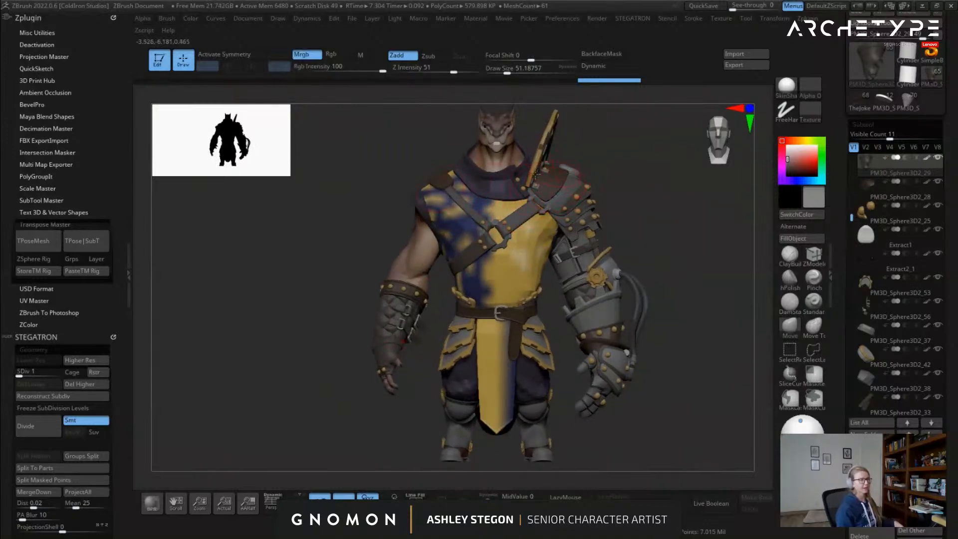
pyautogui.moveTo(335, 259); pyautogui.dragTo(300, 268, button='right')
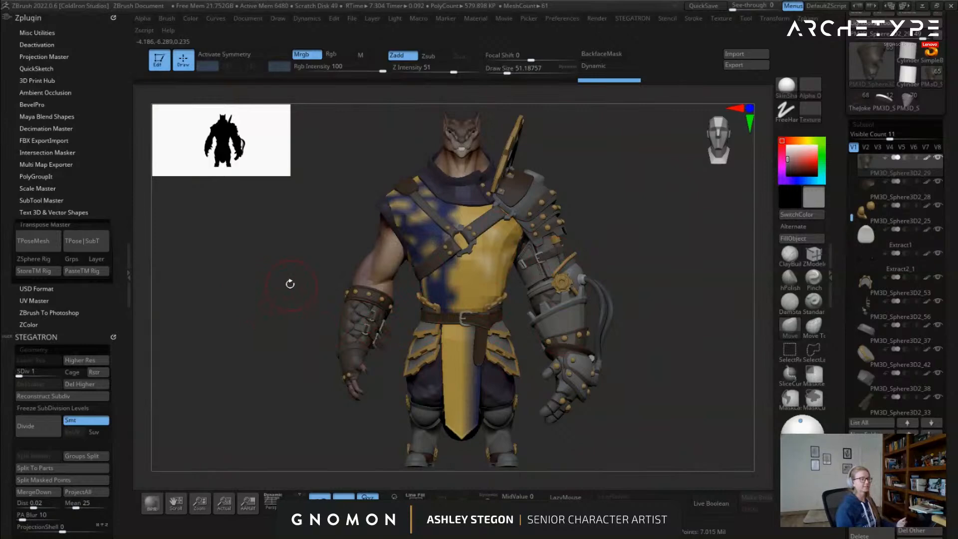
pyautogui.moveTo(442, 225); pyautogui.dragTo(426, 241, button='right')
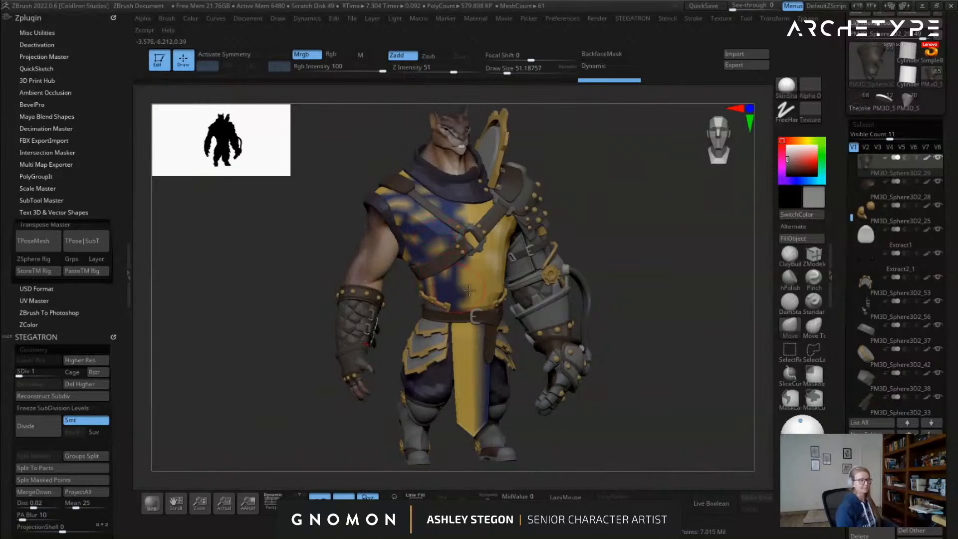
pyautogui.moveTo(459, 289); pyautogui.dragTo(534, 285, button='right')
pyautogui.moveTo(461, 266); pyautogui.dragTo(254, 344, button='right')
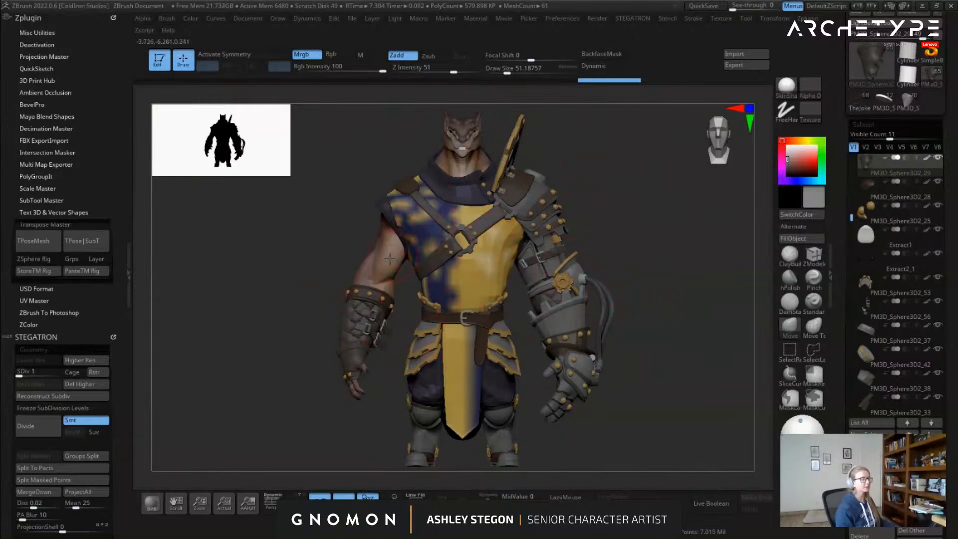
# Select the trimmed body and generate a combined TPoseMesh of all subtools with Transpose Master
pyautogui.keyDown('alt'); pyautogui.click(388, 262); pyautogui.keyUp('alt')
pyautogui.hotkey('shift', 'f')
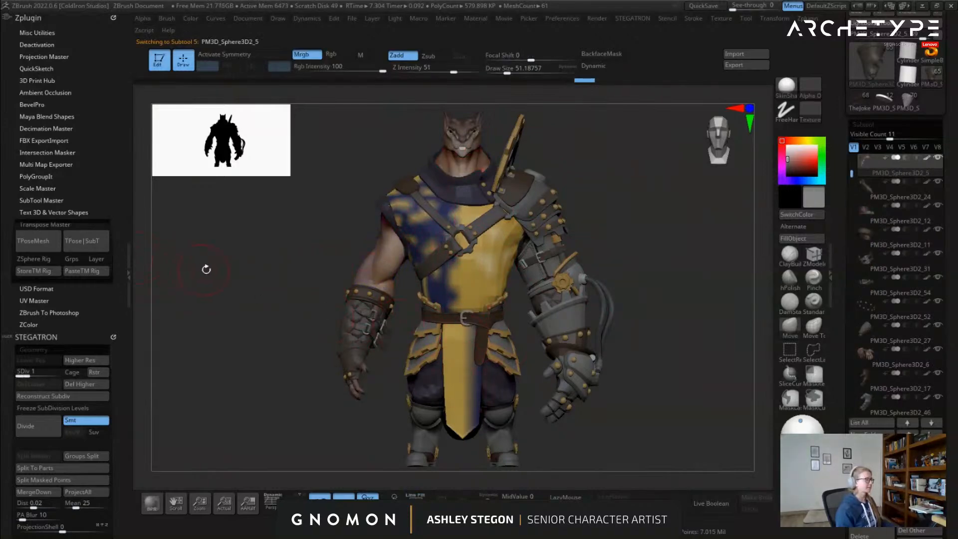
pyautogui.click(35, 242)
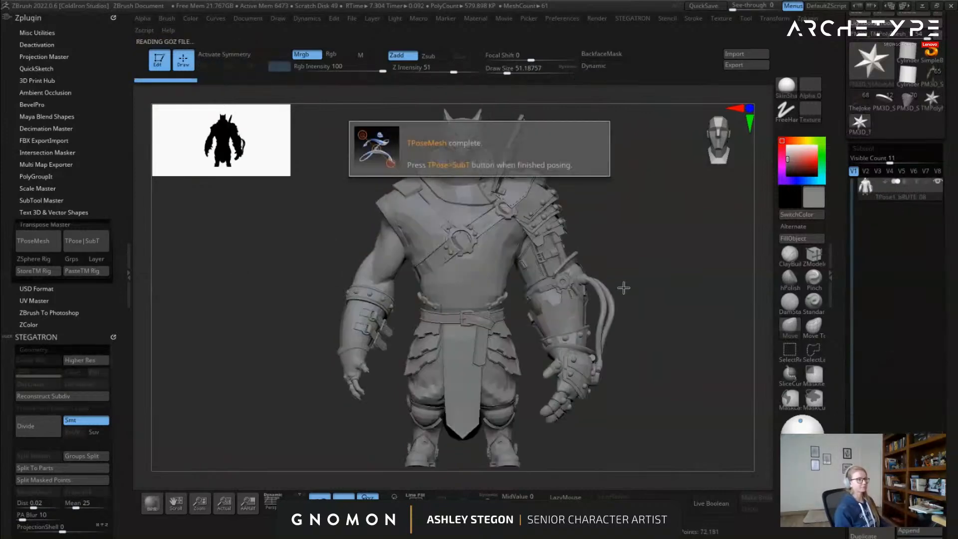
# Inspect the combined posing mesh around the chest and armoured arm, with and without its polygroup wireframe
pyautogui.moveTo(626, 279)
pyautogui.mouseDown()
pyautogui.moveTo(475, 272)
pyautogui.moveTo(487, 262)
pyautogui.moveTo(594, 259)
pyautogui.moveTo(504, 274)
pyautogui.mouseUp()
pyautogui.moveTo(624, 224); pyautogui.dragTo(563, 214)
pyautogui.hotkey('shift', 'f')
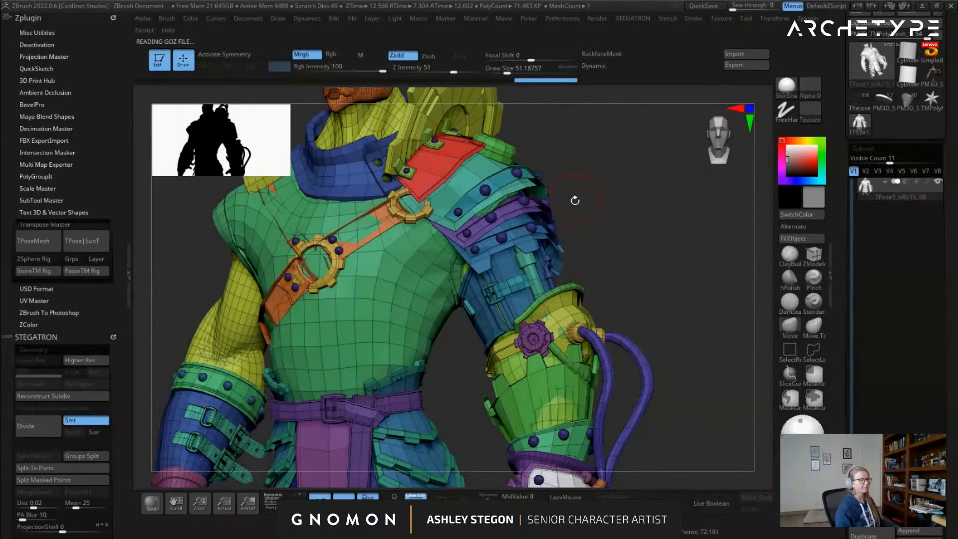
pyautogui.hotkey('shift', 'f')
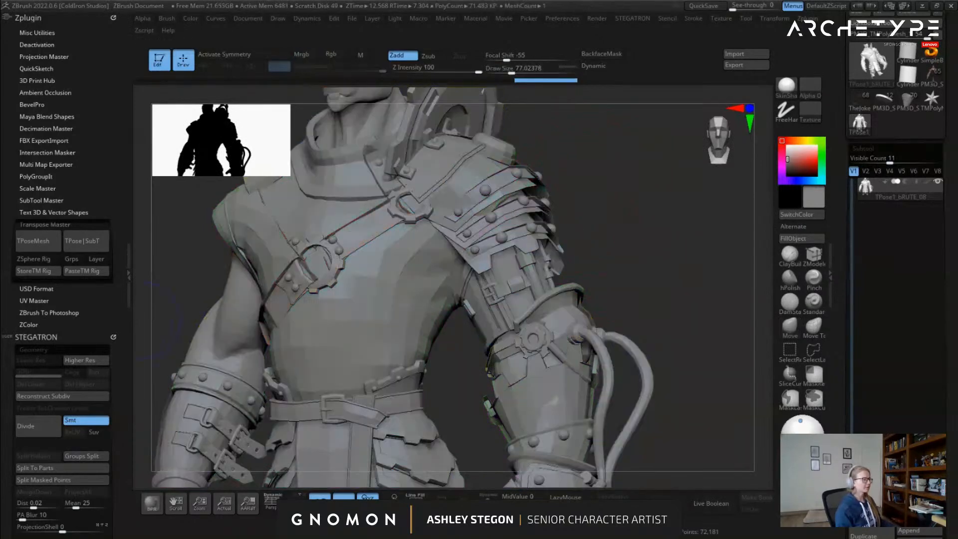
# Try double-sided display on the combined posing mesh and show its polygroup wireframe around the waist and arms
pyautogui.scroll(-5, 58, 439)
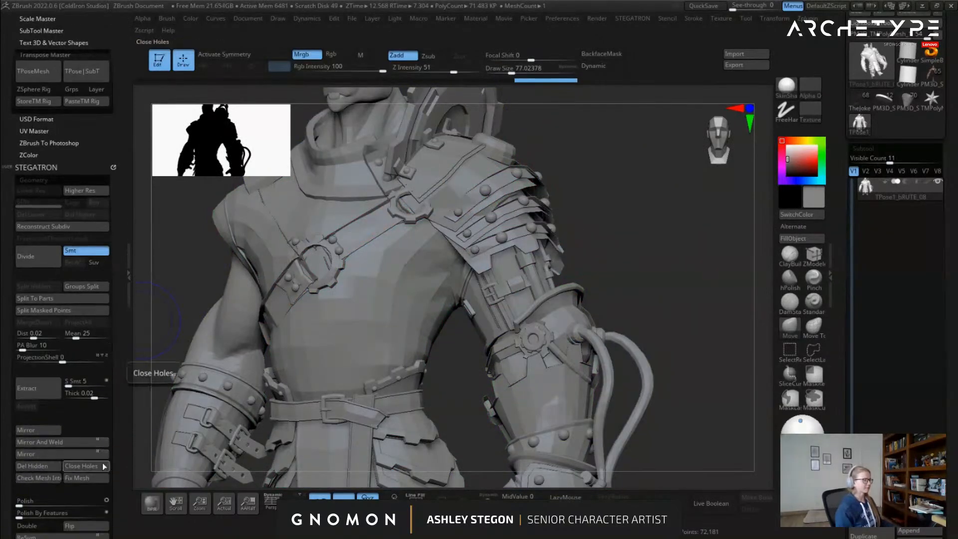
pyautogui.scroll(-5, 55, 409)
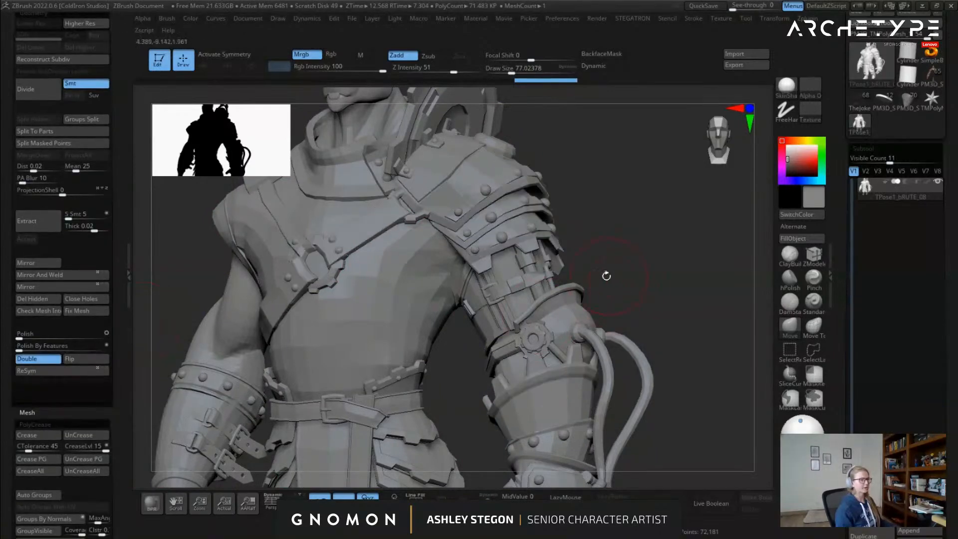
pyautogui.click(39, 365)
pyautogui.click(38, 365)
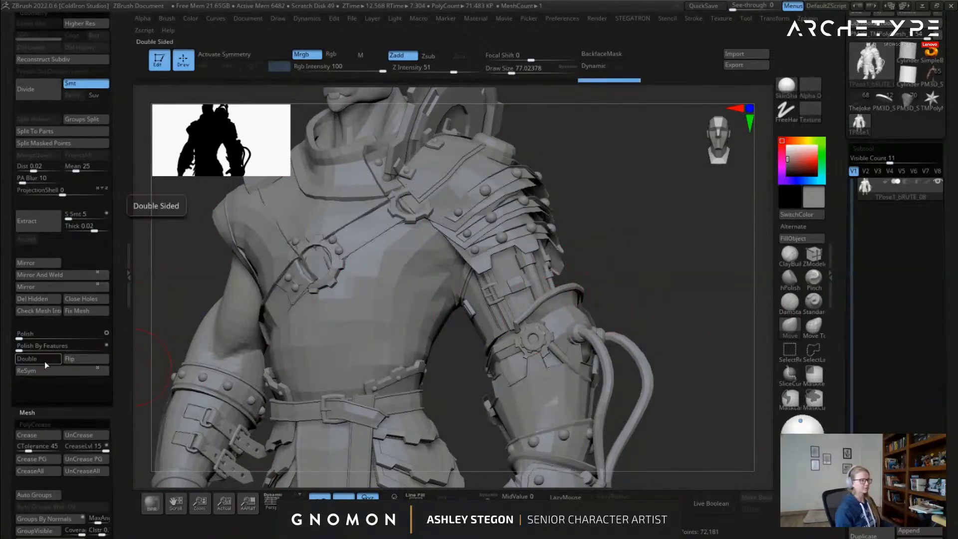
pyautogui.moveTo(469, 392)
pyautogui.mouseDown()
pyautogui.moveTo(488, 391)
pyautogui.moveTo(503, 322)
pyautogui.mouseUp()
pyautogui.hotkey('shift', 'f')
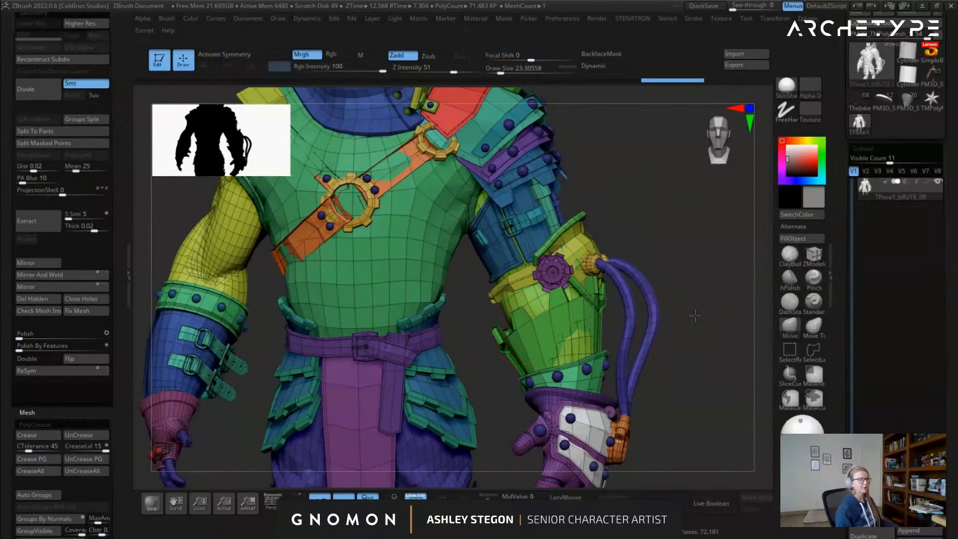
# Isolate the green forearm guard polygroup on the armoured arm, then show the whole mesh again
pyautogui.keyDown('alt'); pyautogui.moveTo(682, 297); pyautogui.dragTo(689, 351); pyautogui.keyUp('alt')
pyautogui.keyDown('ctrl'); pyautogui.keyDown('shift'); pyautogui.click(528, 380); pyautogui.keyUp('shift'); pyautogui.keyUp('ctrl')
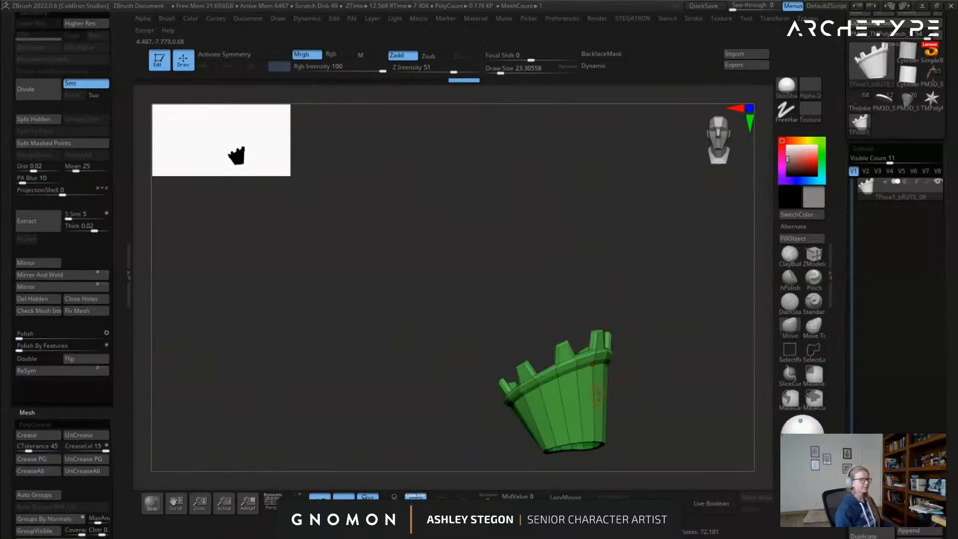
pyautogui.keyDown('ctrl'); pyautogui.keyDown('shift'); pyautogui.click(619, 360); pyautogui.keyUp('shift'); pyautogui.keyUp('ctrl')
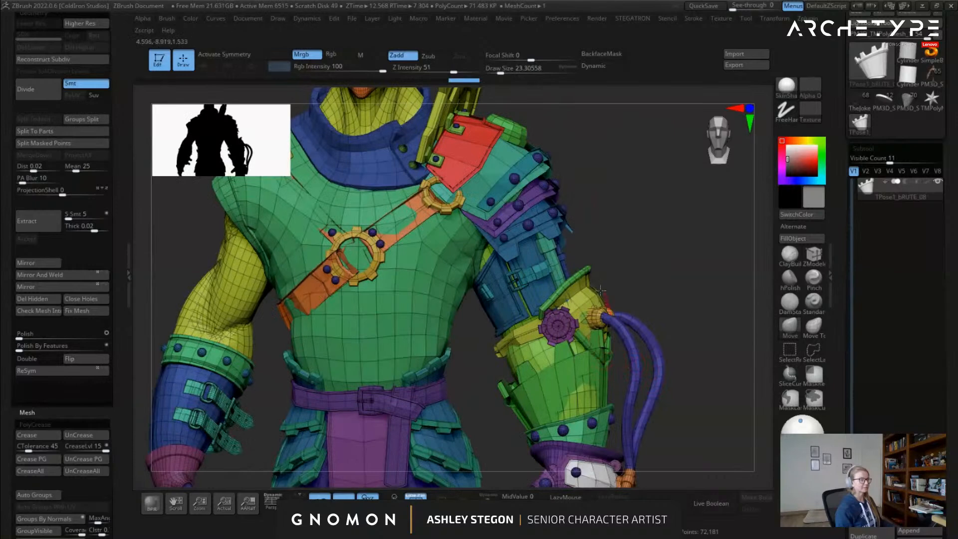
# Enable double-sided display on the combined posing mesh
pyautogui.press('s')
pyautogui.moveTo(626, 227)
pyautogui.mouseDown()
pyautogui.moveTo(635, 229)
pyautogui.moveTo(573, 240)
pyautogui.mouseUp()
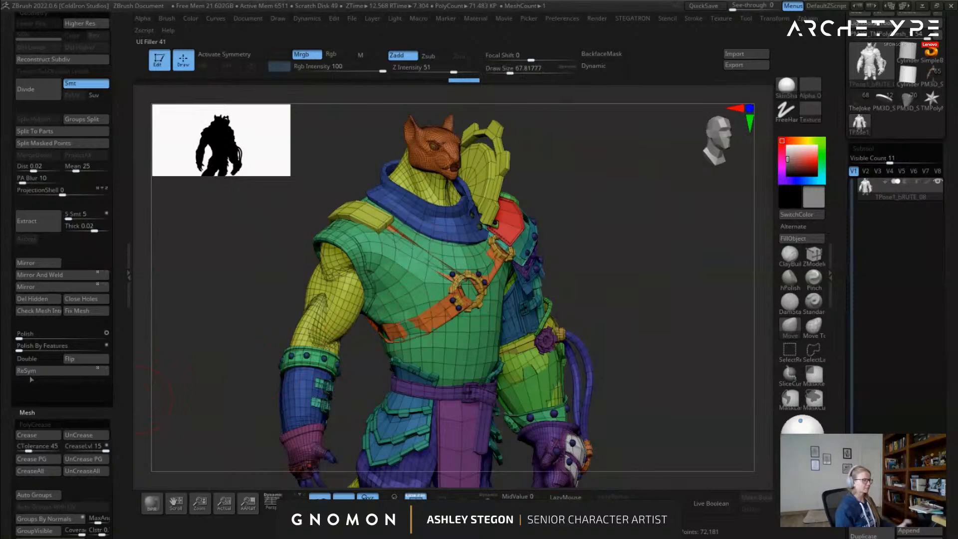
pyautogui.click(47, 362)
pyautogui.keyDown('shift'); pyautogui.moveTo(522, 305); pyautogui.dragTo(559, 299, button='right'); pyautogui.keyUp('shift')
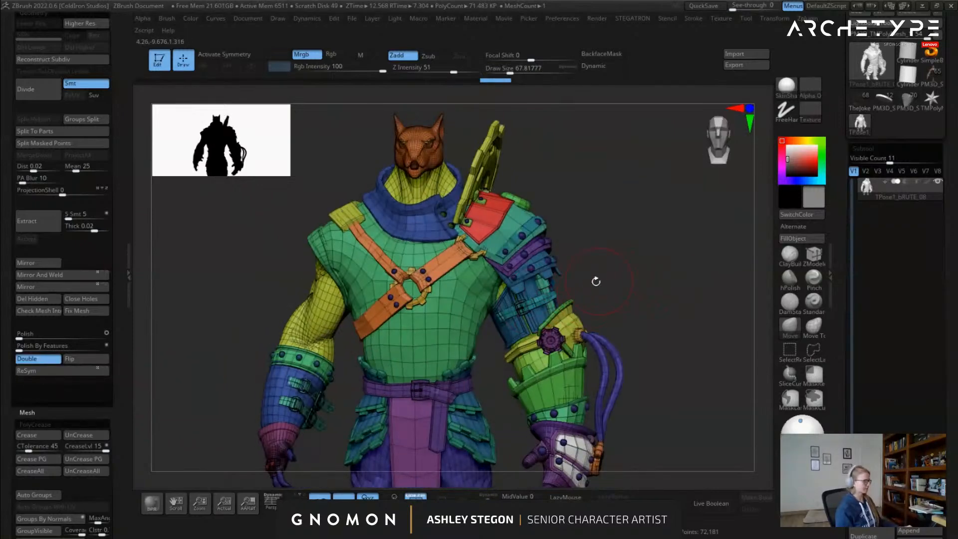
# Examine the double-sided mesh without wireframe from the back, side and front, including the full figure
pyautogui.hotkey('shift', 'f')
pyautogui.press('f')
pyautogui.moveTo(653, 285)
pyautogui.mouseDown(button='right')
pyautogui.moveTo(669, 302)
pyautogui.moveTo(418, 268)
pyautogui.moveTo(574, 229)
pyautogui.mouseUp(button='right')
pyautogui.keyDown('ctrl'); pyautogui.moveTo(480, 302); pyautogui.dragTo(532, 318, button='right'); pyautogui.keyUp('ctrl')
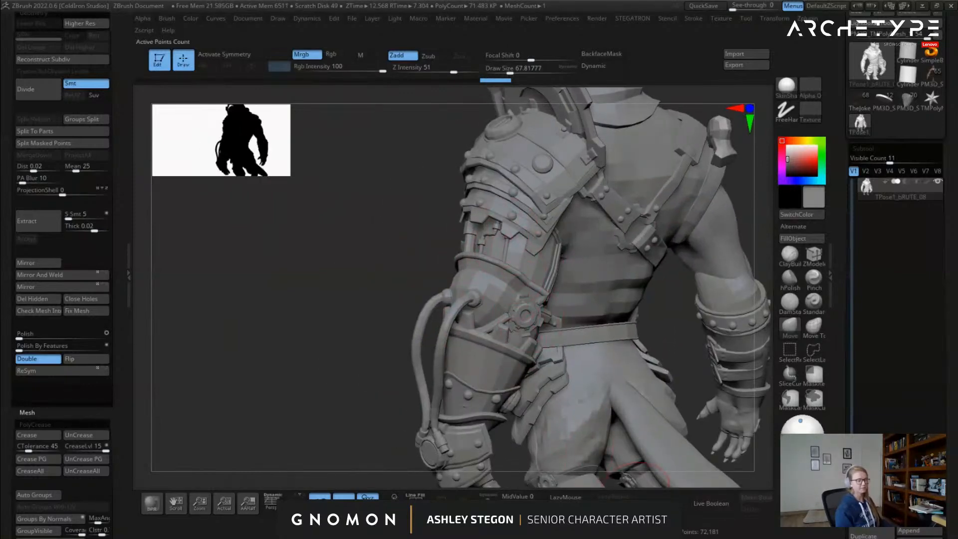
pyautogui.moveTo(613, 343)
pyautogui.mouseDown(button='right')
pyautogui.moveTo(621, 359)
pyautogui.moveTo(669, 331)
pyautogui.moveTo(630, 269)
pyautogui.mouseUp(button='right')
pyautogui.keyDown('ctrl'); pyautogui.moveTo(630, 269); pyautogui.dragTo(616, 272, button='right'); pyautogui.keyUp('ctrl')
pyautogui.press('s')
pyautogui.moveTo(624, 276); pyautogui.dragTo(617, 276)
pyautogui.keyDown('alt'); pyautogui.moveTo(631, 275); pyautogui.dragTo(643, 241, button='right'); pyautogui.keyUp('alt')
pyautogui.press('s')
pyautogui.moveTo(641, 188); pyautogui.dragTo(616, 188)
pyautogui.moveTo(616, 189); pyautogui.dragTo(649, 212, button='right')
pyautogui.moveTo(648, 255); pyautogui.dragTo(631, 246, button='right')
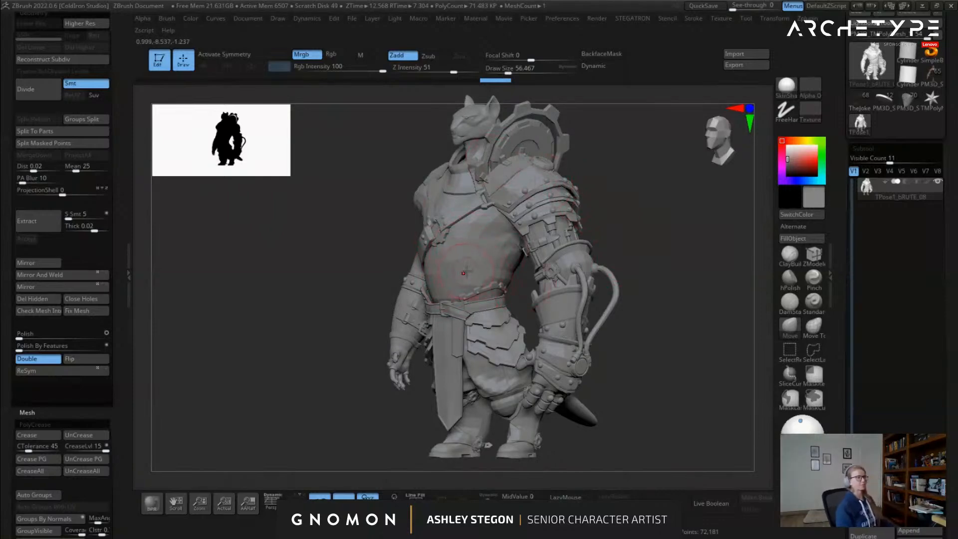
pyautogui.moveTo(510, 301); pyautogui.dragTo(517, 301, button='right')
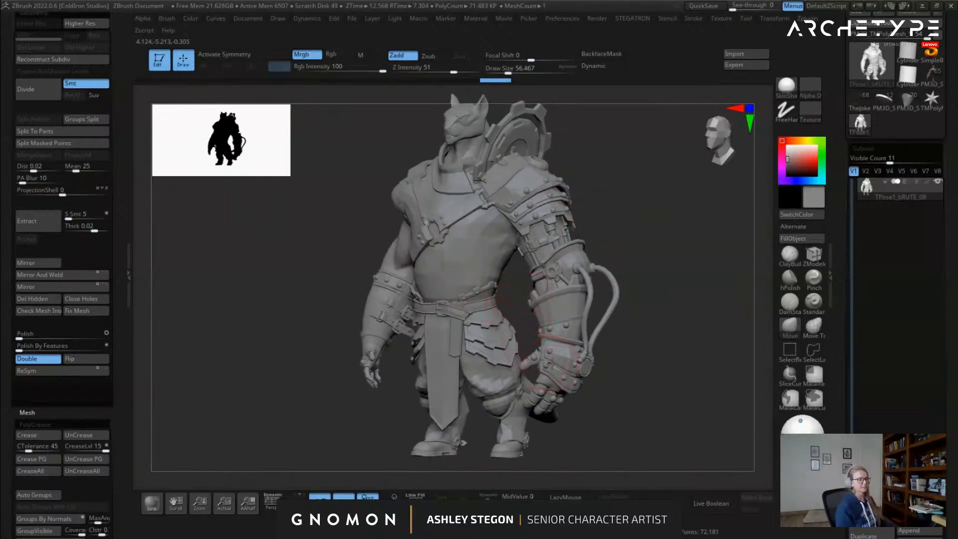
pyautogui.moveTo(509, 195); pyautogui.dragTo(628, 213, button='right')
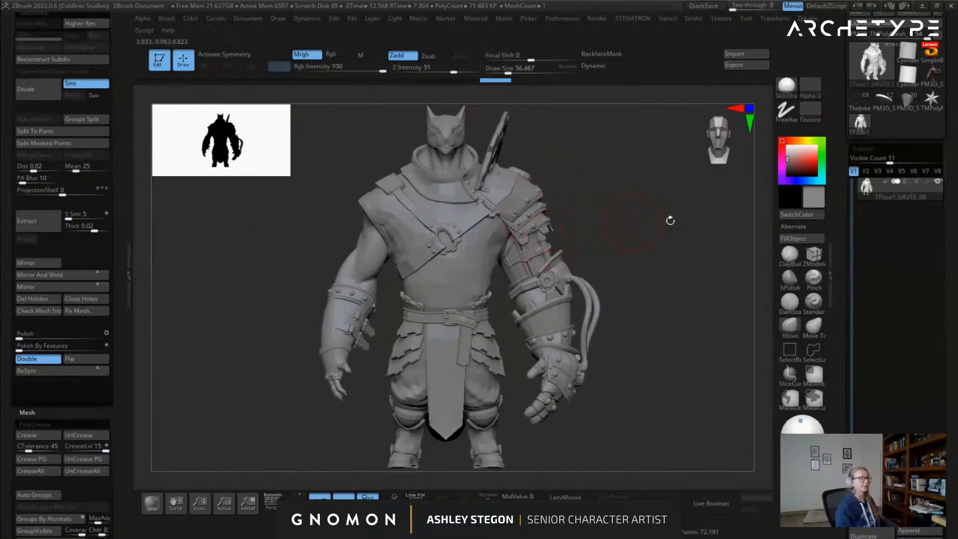
# Show the polygroup wireframe around the waist and briefly isolate the hip armour plates to check their grouping
pyautogui.hotkey('shift', 'f')
pyautogui.press('s')
pyautogui.moveTo(591, 249); pyautogui.dragTo(625, 266)
pyautogui.press('s')
pyautogui.keyDown('ctrl'); pyautogui.keyDown('shift'); pyautogui.click(787, 351); pyautogui.keyUp('shift'); pyautogui.keyUp('ctrl')
pyautogui.keyDown('alt'); pyautogui.moveTo(615, 279); pyautogui.dragTo(628, 235); pyautogui.keyUp('alt')
pyautogui.press('s')
pyautogui.moveTo(612, 334); pyautogui.dragTo(595, 334)
pyautogui.moveTo(529, 295); pyautogui.dragTo(514, 295)
pyautogui.hotkey('shift', 'f')
pyautogui.keyDown('ctrl'); pyautogui.moveTo(458, 281); pyautogui.dragTo(492, 325, button='right'); pyautogui.keyUp('ctrl')
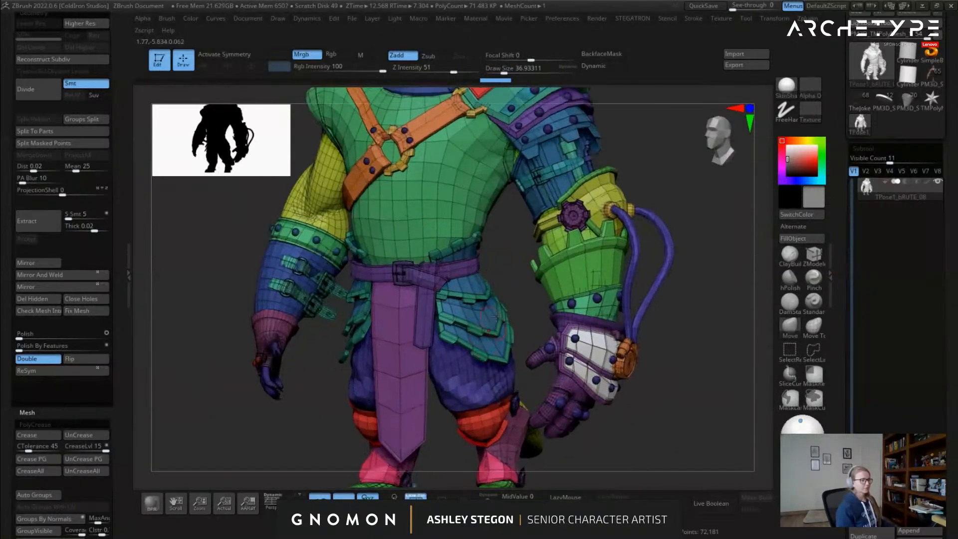
pyautogui.keyDown('ctrl'); pyautogui.keyDown('shift'); pyautogui.click(474, 292); pyautogui.keyUp('shift'); pyautogui.keyUp('ctrl')
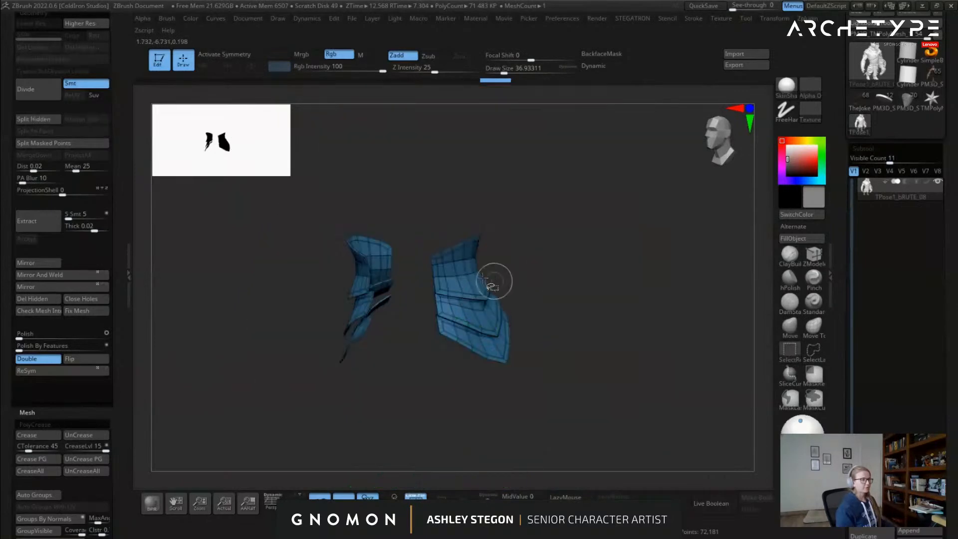
pyautogui.keyDown('ctrl'); pyautogui.keyDown('shift'); pyautogui.click(294, 360); pyautogui.keyUp('shift'); pyautogui.keyUp('ctrl')
# Run Auto Groups on the combined mesh so every separate piece gets its own polygroup
pyautogui.scroll(-5, 117, 383)
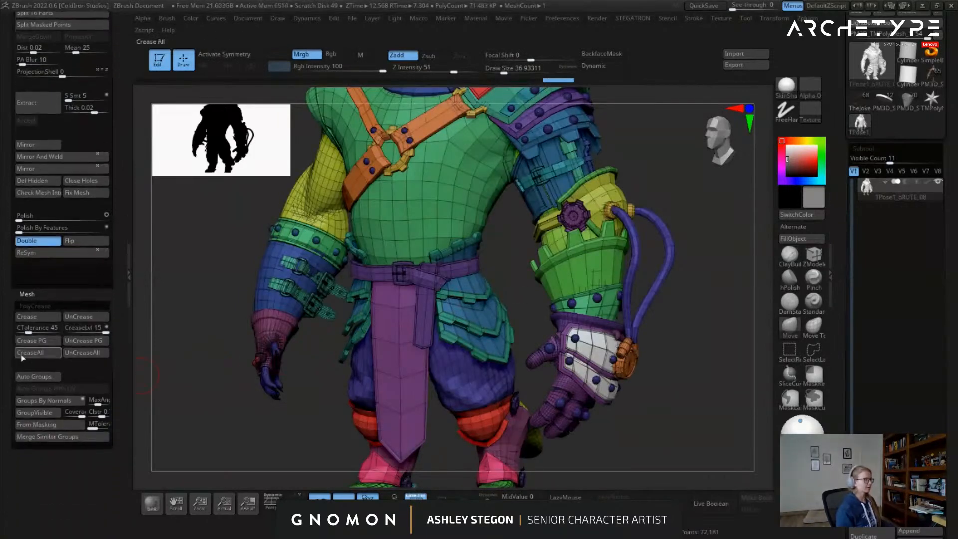
pyautogui.click(42, 378)
pyautogui.moveTo(300, 343); pyautogui.dragTo(336, 323)
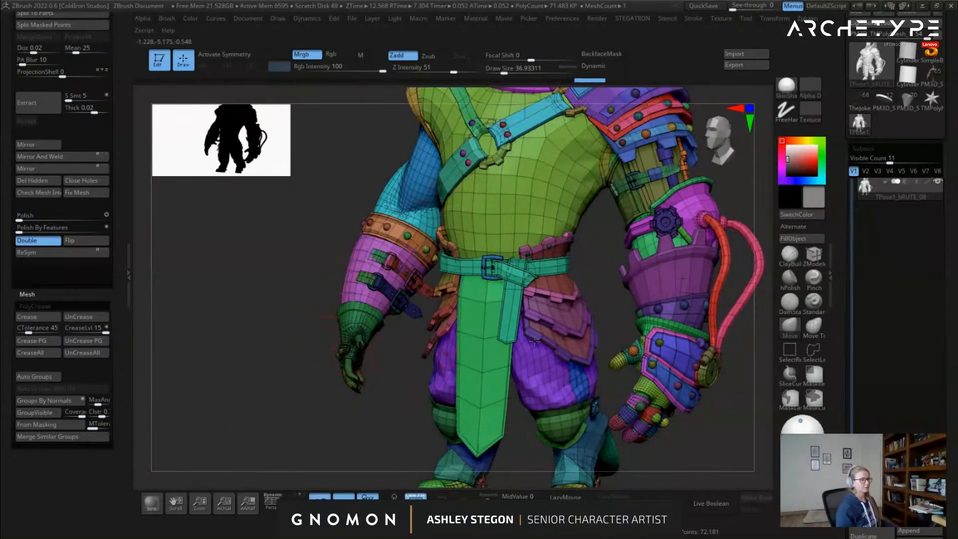
# Inspect the new polygroups on the arms, belt and hip armour, with and without the wireframe
pyautogui.moveTo(310, 299); pyautogui.dragTo(567, 269)
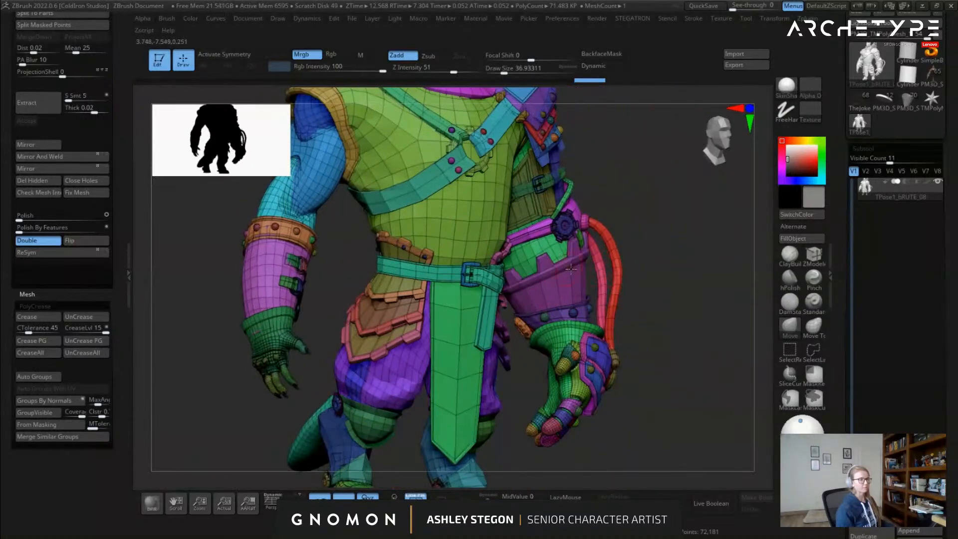
pyautogui.moveTo(645, 332)
pyautogui.mouseDown()
pyautogui.moveTo(624, 360)
pyautogui.moveTo(654, 297)
pyautogui.mouseUp()
pyautogui.hotkey('shift', 'f')
pyautogui.hotkey('shift', 'f')
pyautogui.hotkey('shift', 'f')
pyautogui.press('s')
pyautogui.moveTo(667, 250); pyautogui.dragTo(698, 264)
pyautogui.hotkey('shift', 'f')
pyautogui.moveTo(452, 302)
pyautogui.mouseDown(button='right')
pyautogui.moveTo(350, 278)
pyautogui.moveTo(386, 278)
pyautogui.moveTo(441, 255)
pyautogui.moveTo(379, 282)
pyautogui.mouseUp(button='right')
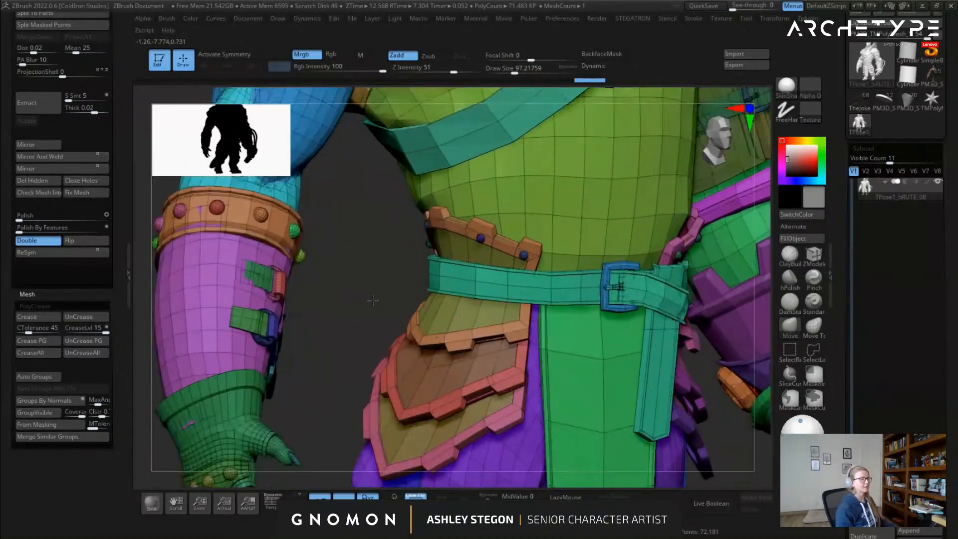
pyautogui.press('s')
pyautogui.moveTo(362, 281); pyautogui.dragTo(350, 282)
pyautogui.moveTo(354, 282)
pyautogui.mouseDown(button='right')
pyautogui.moveTo(493, 243)
pyautogui.moveTo(520, 249)
pyautogui.mouseUp(button='right')
pyautogui.moveTo(408, 270); pyautogui.dragTo(762, 347, button='right')
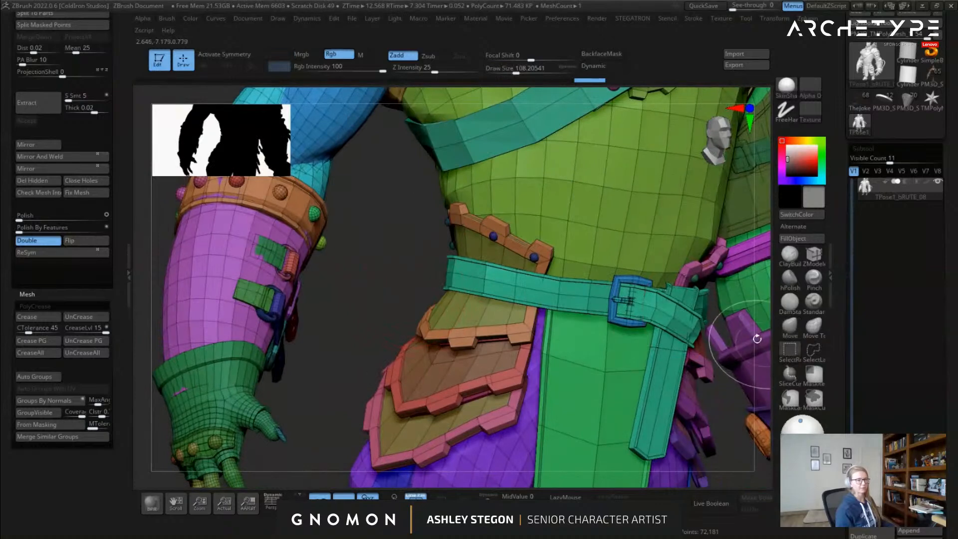
# Isolate all plates, trims and rivets of the character's right hip armour by inverted hiding and merge them into one polygroup
pyautogui.keyDown('ctrl'); pyautogui.keyDown('shift'); pyautogui.click(532, 258); pyautogui.keyUp('shift'); pyautogui.keyUp('ctrl')
pyautogui.keyDown('ctrl'); pyautogui.keyDown('shift'); pyautogui.moveTo(382, 348); pyautogui.dragTo(390, 377); pyautogui.keyUp('shift'); pyautogui.keyUp('ctrl')
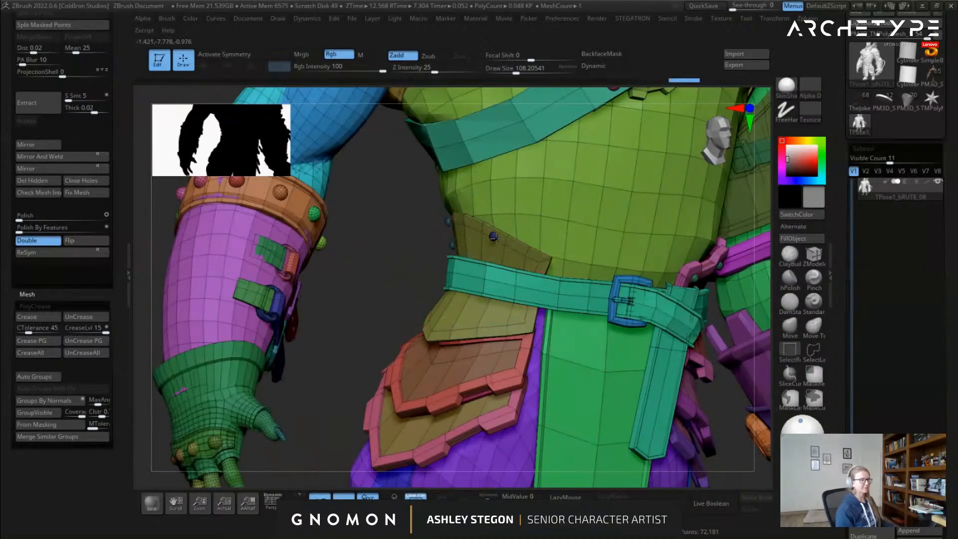
pyautogui.moveTo(405, 305); pyautogui.dragTo(461, 345, button='right')
pyautogui.keyDown('ctrl'); pyautogui.keyDown('alt'); pyautogui.keyDown('shift'); pyautogui.click(439, 398); pyautogui.keyUp('shift'); pyautogui.keyUp('alt'); pyautogui.keyUp('ctrl')
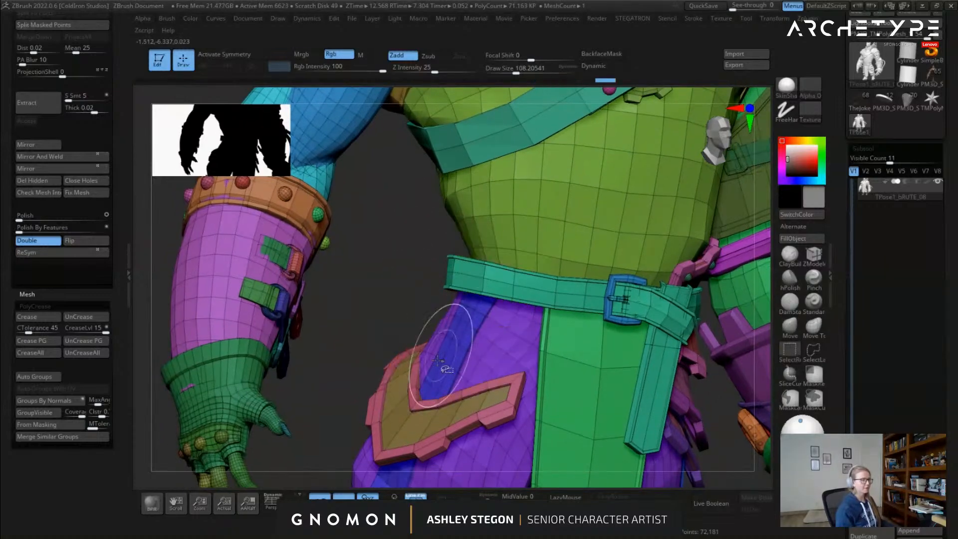
pyautogui.keyDown('ctrl'); pyautogui.keyDown('alt'); pyautogui.keyDown('shift'); pyautogui.click(433, 420); pyautogui.keyUp('shift'); pyautogui.keyUp('alt'); pyautogui.keyUp('ctrl')
pyautogui.keyDown('ctrl'); pyautogui.keyDown('alt'); pyautogui.keyDown('shift'); pyautogui.click(428, 406); pyautogui.keyUp('shift'); pyautogui.keyUp('alt'); pyautogui.keyUp('ctrl')
pyautogui.keyDown('ctrl'); pyautogui.moveTo(280, 400); pyautogui.dragTo(240, 304, button='right'); pyautogui.keyUp('ctrl')
pyautogui.keyDown('ctrl'); pyautogui.keyDown('shift'); pyautogui.moveTo(240, 304); pyautogui.dragTo(249, 349); pyautogui.keyUp('shift'); pyautogui.keyUp('ctrl')
pyautogui.hotkey('ctrl', 'w')
pyautogui.moveTo(297, 366); pyautogui.dragTo(308, 366, button='right')
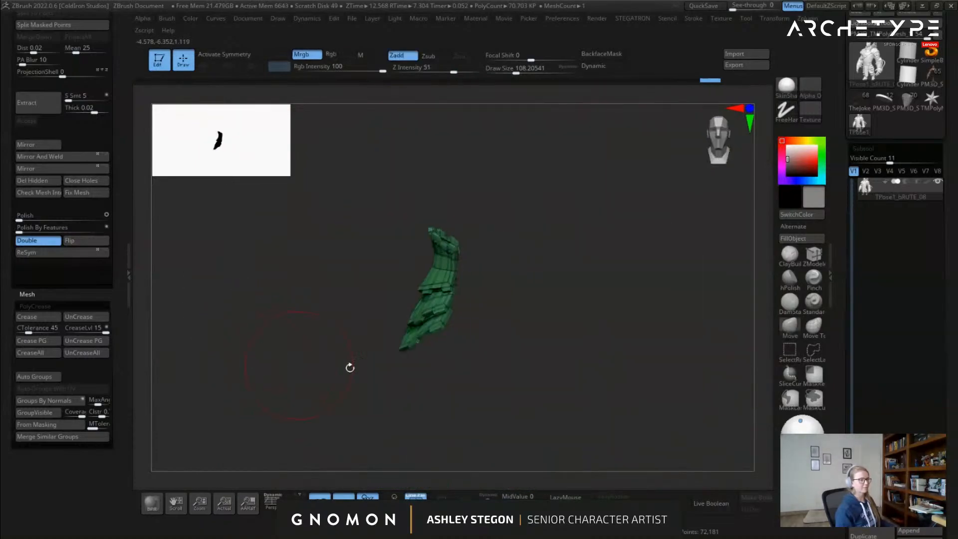
pyautogui.keyDown('ctrl'); pyautogui.keyDown('shift'); pyautogui.click(332, 403); pyautogui.keyUp('shift'); pyautogui.keyUp('ctrl')
pyautogui.keyDown('ctrl'); pyautogui.moveTo(331, 403); pyautogui.dragTo(331, 380, button='right'); pyautogui.keyUp('ctrl')
pyautogui.moveTo(469, 300); pyautogui.dragTo(539, 320, button='right')
pyautogui.keyDown('ctrl'); pyautogui.keyDown('shift'); pyautogui.click(467, 272); pyautogui.keyUp('shift'); pyautogui.keyUp('ctrl')
pyautogui.keyDown('ctrl'); pyautogui.keyDown('shift'); pyautogui.click(450, 267); pyautogui.keyUp('shift'); pyautogui.keyUp('ctrl')
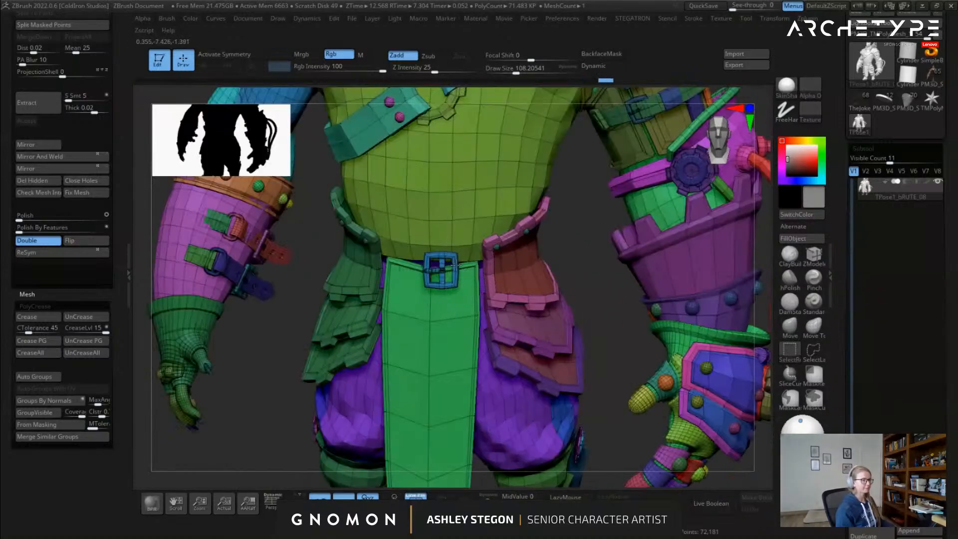
pyautogui.keyDown('ctrl'); pyautogui.keyDown('shift'); pyautogui.click(589, 267); pyautogui.keyUp('shift'); pyautogui.keyUp('ctrl')
pyautogui.keyDown('ctrl'); pyautogui.keyDown('shift'); pyautogui.click(546, 285); pyautogui.keyUp('shift'); pyautogui.keyUp('ctrl')
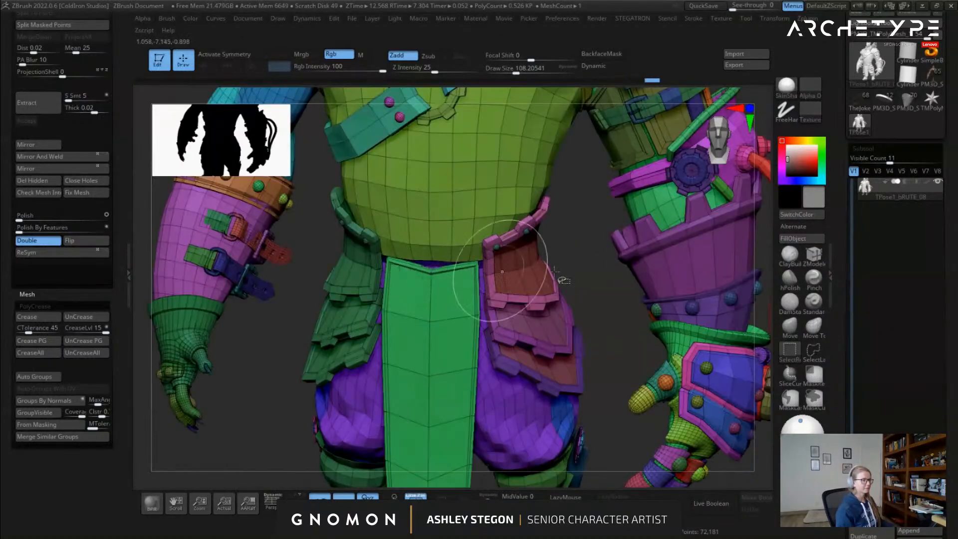
pyautogui.keyDown('ctrl'); pyautogui.keyDown('shift'); pyautogui.click(591, 288); pyautogui.keyUp('shift'); pyautogui.keyUp('ctrl')
pyautogui.keyDown('ctrl'); pyautogui.keyDown('shift'); pyautogui.click(572, 296); pyautogui.keyUp('shift'); pyautogui.keyUp('ctrl')
pyautogui.moveTo(469, 320); pyautogui.dragTo(451, 287, button='right')
pyautogui.keyDown('ctrl'); pyautogui.keyDown('shift'); pyautogui.click(387, 340); pyautogui.keyUp('shift'); pyautogui.keyUp('ctrl')
pyautogui.moveTo(424, 331); pyautogui.dragTo(395, 320, button='right')
pyautogui.keyDown('ctrl'); pyautogui.keyDown('shift'); pyautogui.click(351, 330); pyautogui.keyUp('shift'); pyautogui.keyUp('ctrl')
# Hide the plates, trims and rivets of the character's left hip armour and invert visibility to isolate them
pyautogui.keyDown('ctrl'); pyautogui.keyDown('shift'); pyautogui.click(543, 248); pyautogui.keyUp('shift'); pyautogui.keyUp('ctrl')
pyautogui.keyDown('ctrl'); pyautogui.keyDown('shift'); pyautogui.click(557, 269); pyautogui.keyUp('shift'); pyautogui.keyUp('ctrl')
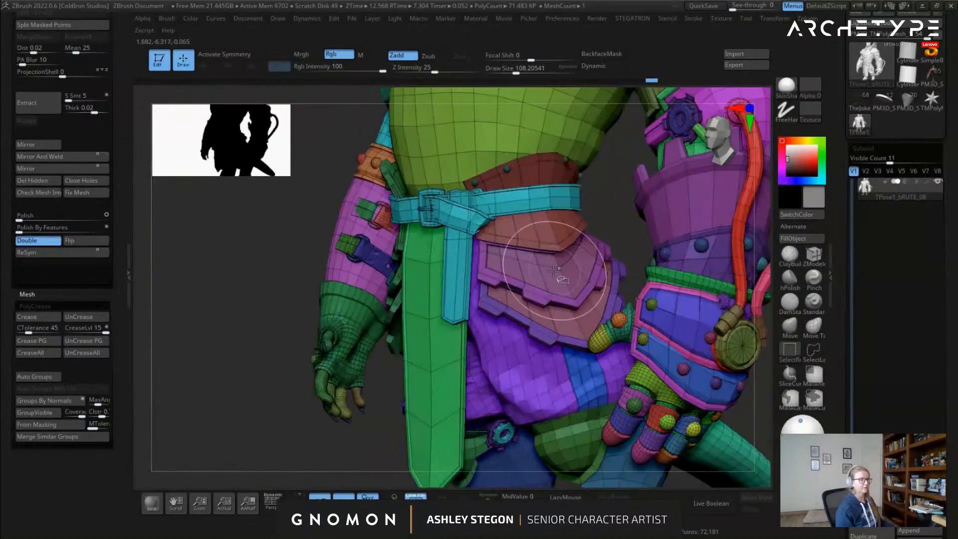
pyautogui.keyDown('ctrl'); pyautogui.keyDown('shift'); pyautogui.click(555, 256); pyautogui.keyUp('shift'); pyautogui.keyUp('ctrl')
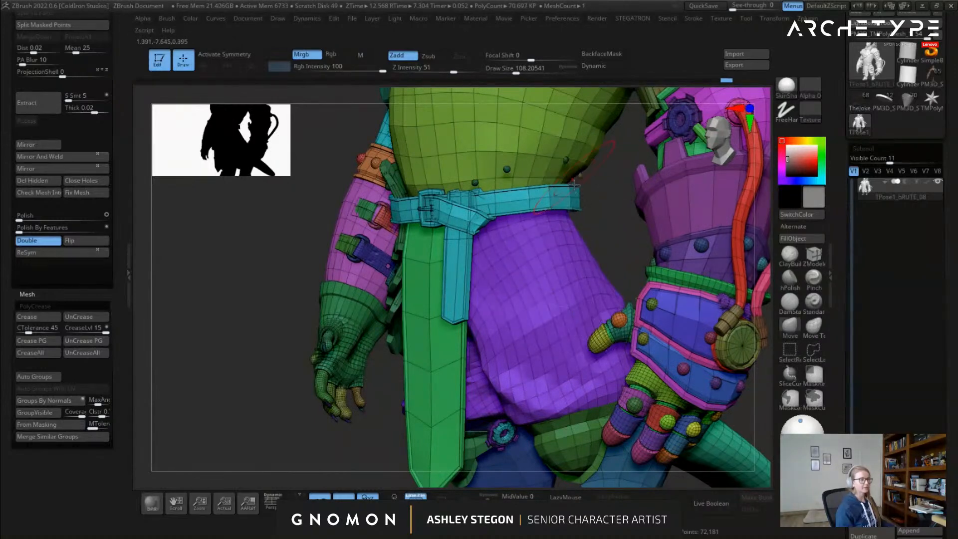
pyautogui.moveTo(575, 177); pyautogui.dragTo(619, 190, button='right')
pyautogui.keyDown('ctrl'); pyautogui.moveTo(560, 210); pyautogui.dragTo(533, 255, button='right'); pyautogui.keyUp('ctrl')
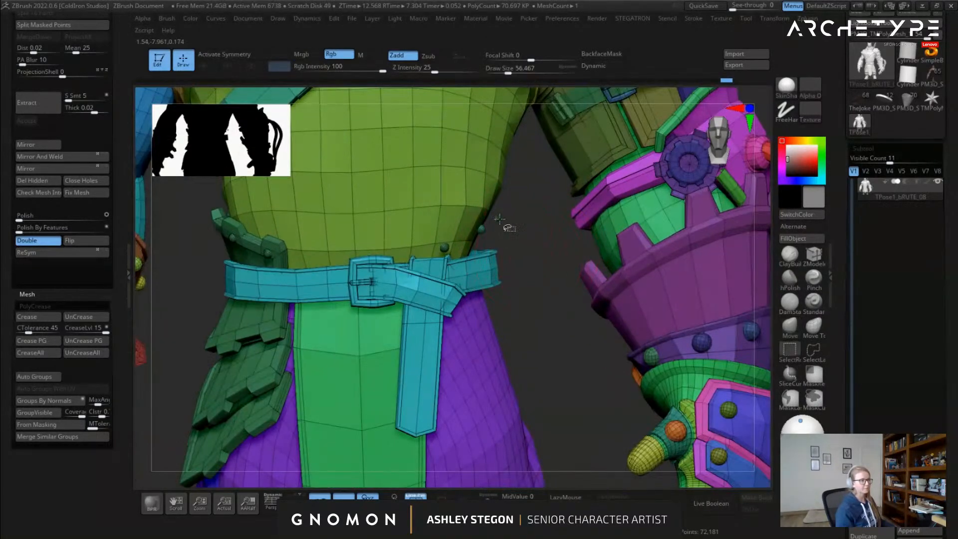
pyautogui.keyDown('ctrl'); pyautogui.keyDown('shift'); pyautogui.moveTo(519, 276); pyautogui.dragTo(560, 340); pyautogui.keyUp('shift'); pyautogui.keyUp('ctrl')
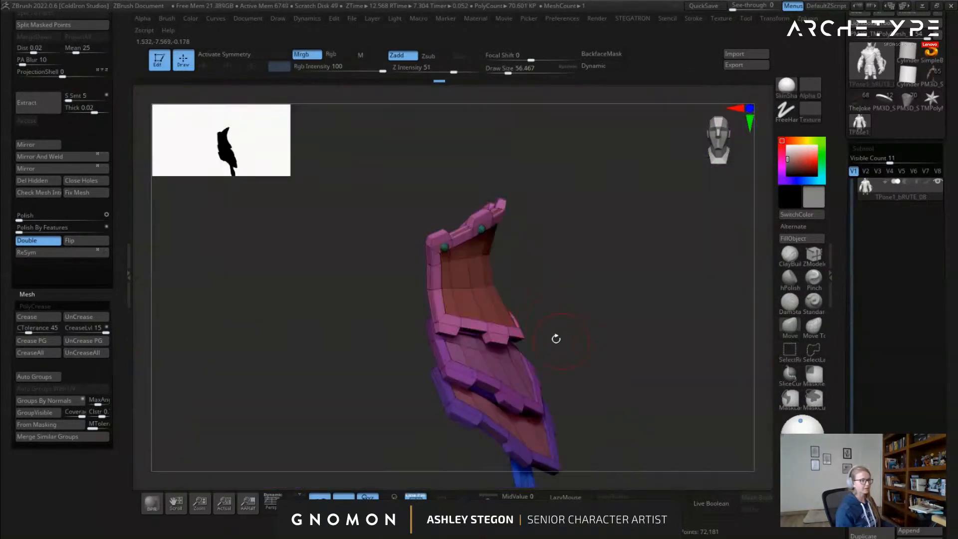
# Hide the leftover trouser strip, group the isolated left hip armour as one polygroup and show the whole mesh
pyautogui.keyDown('ctrl'); pyautogui.moveTo(561, 340); pyautogui.dragTo(539, 305, button='right'); pyautogui.keyUp('ctrl')
pyautogui.moveTo(539, 305); pyautogui.dragTo(492, 316, button='right')
pyautogui.keyDown('ctrl'); pyautogui.keyDown('shift'); pyautogui.click(538, 406); pyautogui.keyUp('shift'); pyautogui.keyUp('ctrl')
pyautogui.keyDown('alt'); pyautogui.moveTo(539, 406); pyautogui.dragTo(510, 318, button='right'); pyautogui.keyUp('alt')
pyautogui.hotkey('ctrl', 'w')
pyautogui.keyDown('ctrl'); pyautogui.keyDown('shift'); pyautogui.click(447, 370); pyautogui.keyUp('shift'); pyautogui.keyUp('ctrl')
pyautogui.keyDown('ctrl'); pyautogui.keyDown('shift'); pyautogui.click(509, 317); pyautogui.keyUp('shift'); pyautogui.keyUp('ctrl')
pyautogui.keyDown('ctrl'); pyautogui.keyDown('shift'); pyautogui.click(609, 368); pyautogui.keyUp('shift'); pyautogui.keyUp('ctrl')
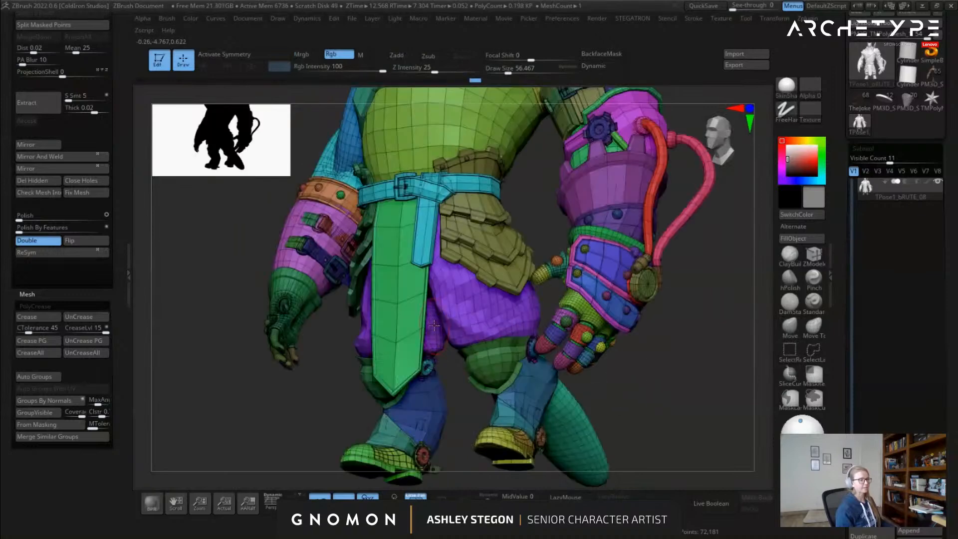
# Isolate the trousers with their side stripes and combine them into a single polygroup
pyautogui.moveTo(609, 368); pyautogui.dragTo(339, 335, button='right')
pyautogui.keyDown('ctrl'); pyautogui.keyDown('shift'); pyautogui.click(357, 344); pyautogui.keyUp('shift'); pyautogui.keyUp('ctrl')
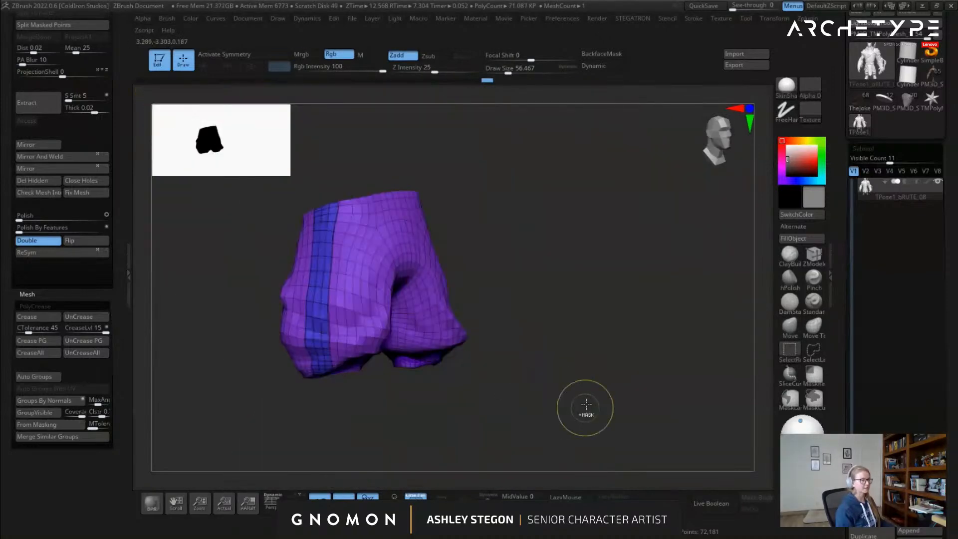
pyautogui.hotkey('ctrl', 'w')
pyautogui.moveTo(582, 407)
pyautogui.mouseDown(button='right')
pyautogui.moveTo(546, 393)
pyautogui.moveTo(541, 357)
pyautogui.moveTo(607, 360)
pyautogui.moveTo(449, 345)
pyautogui.moveTo(481, 344)
pyautogui.moveTo(508, 323)
pyautogui.moveTo(514, 345)
pyautogui.moveTo(554, 353)
pyautogui.moveTo(599, 320)
pyautogui.moveTo(428, 268)
pyautogui.mouseUp(button='right')
pyautogui.keyDown('ctrl'); pyautogui.keyDown('shift'); pyautogui.click(546, 393); pyautogui.keyUp('shift'); pyautogui.keyUp('ctrl')
# Hide the trousers, knee guards and tail to expose both boots from behind
pyautogui.keyDown('ctrl'); pyautogui.keyDown('shift'); pyautogui.click(428, 268); pyautogui.keyUp('shift'); pyautogui.keyUp('ctrl')
pyautogui.moveTo(477, 307); pyautogui.dragTo(520, 321, button='right')
pyautogui.keyDown('ctrl'); pyautogui.keyDown('shift'); pyautogui.click(514, 350); pyautogui.keyUp('shift'); pyautogui.keyUp('ctrl')
pyautogui.moveTo(503, 375); pyautogui.dragTo(382, 336, button='right')
pyautogui.keyDown('ctrl'); pyautogui.keyDown('alt'); pyautogui.keyDown('shift'); pyautogui.click(627, 336); pyautogui.keyUp('shift'); pyautogui.keyUp('alt'); pyautogui.keyUp('ctrl')
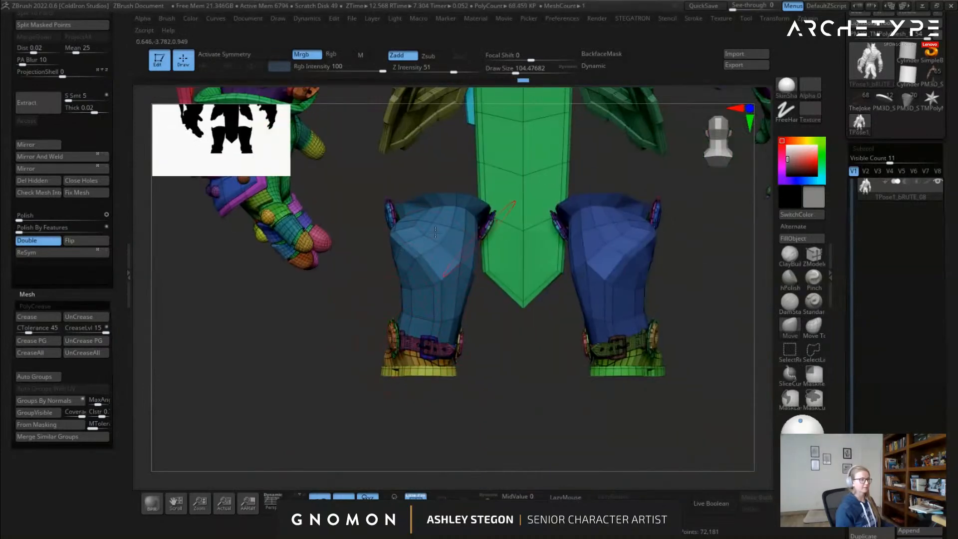
# Isolate the character's left boot with a lasso selection, hiding the trousers, tail and loincloth, and group its pieces as one polygroup
pyautogui.click(819, 354)
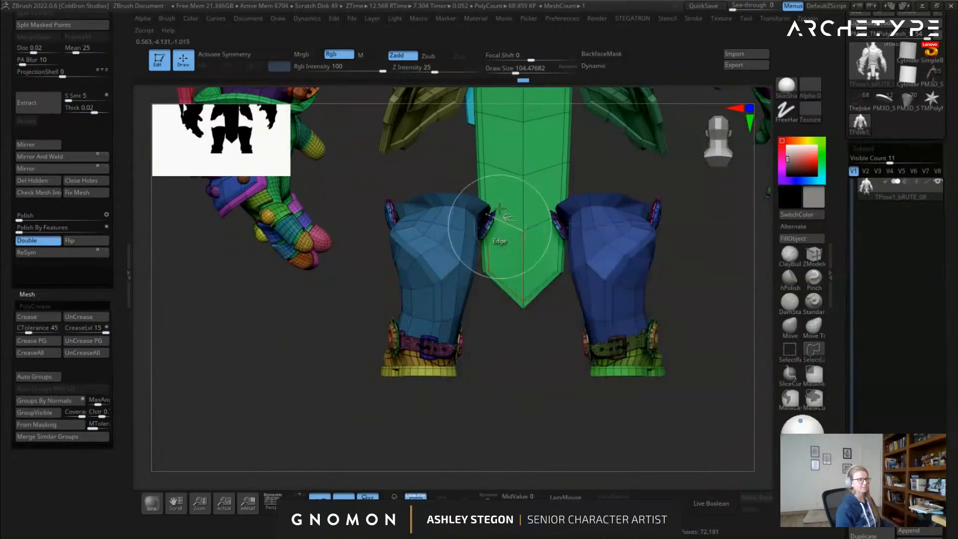
pyautogui.moveTo(343, 227)
pyautogui.keyDown('ctrl'); pyautogui.keyDown('shift'); pyautogui.mouseDown()
pyautogui.moveTo(322, 300)
pyautogui.moveTo(336, 359)
pyautogui.moveTo(532, 344)
pyautogui.mouseUp(); pyautogui.keyUp('shift'); pyautogui.keyUp('ctrl')
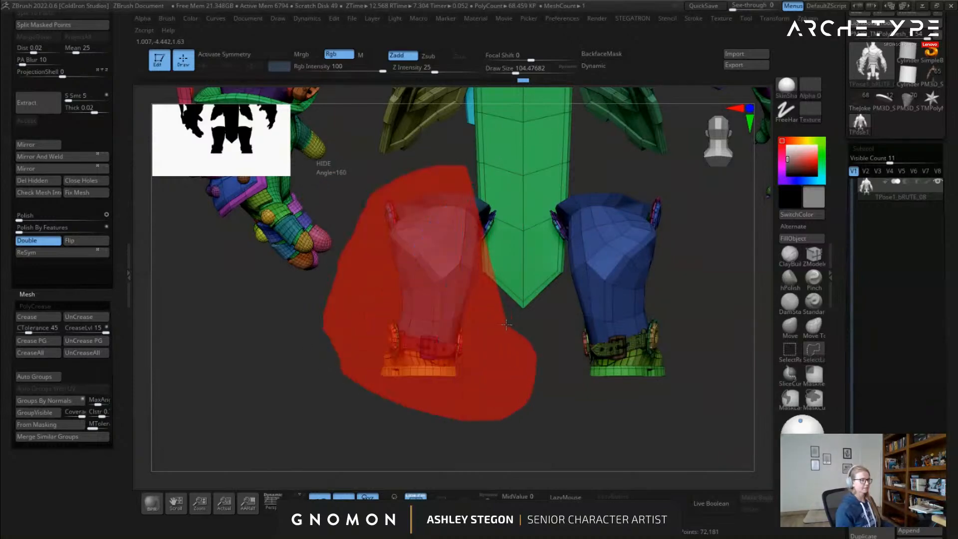
pyautogui.moveTo(531, 229)
pyautogui.keyDown('ctrl'); pyautogui.keyDown('alt'); pyautogui.keyDown('shift'); pyautogui.mouseDown()
pyautogui.moveTo(519, 398)
pyautogui.moveTo(530, 389)
pyautogui.mouseUp(); pyautogui.keyUp('shift'); pyautogui.keyUp('alt'); pyautogui.keyUp('ctrl')
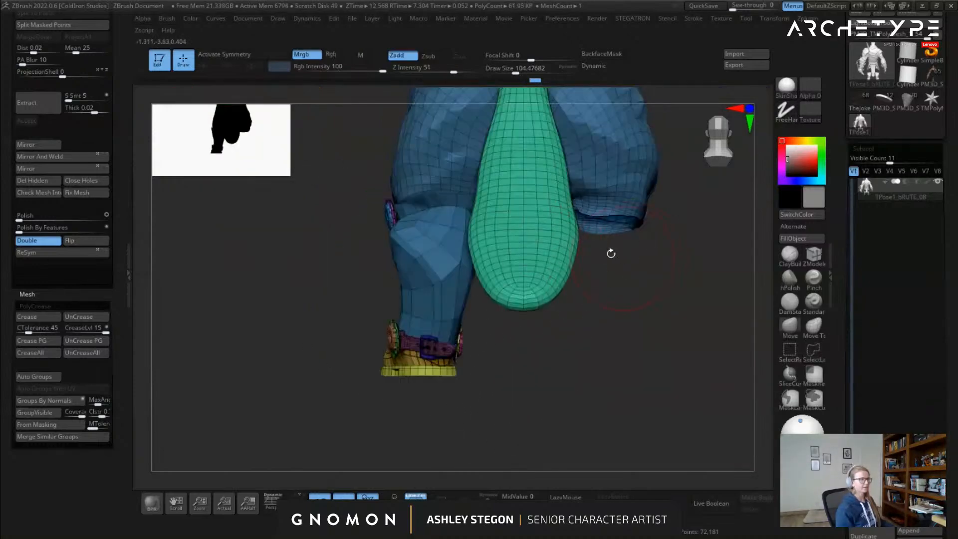
pyautogui.keyDown('alt'); pyautogui.moveTo(543, 243); pyautogui.dragTo(540, 309, button='right'); pyautogui.keyUp('alt')
pyautogui.click(789, 352)
pyautogui.keyDown('ctrl'); pyautogui.keyDown('shift'); pyautogui.click(561, 306); pyautogui.keyUp('shift'); pyautogui.keyUp('ctrl')
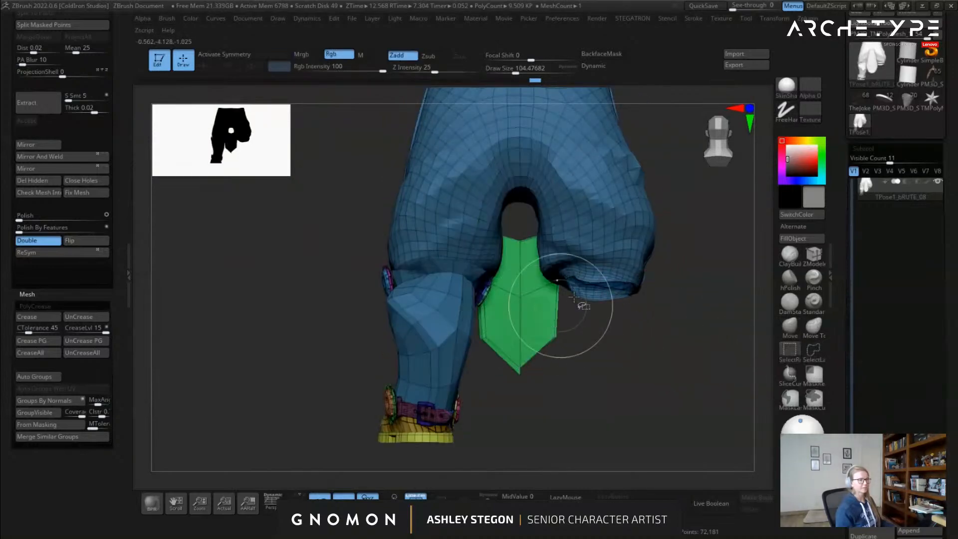
pyautogui.keyDown('ctrl'); pyautogui.keyDown('shift'); pyautogui.click(585, 269); pyautogui.keyUp('shift'); pyautogui.keyUp('ctrl')
pyautogui.keyDown('ctrl'); pyautogui.keyDown('shift'); pyautogui.click(523, 292); pyautogui.keyUp('shift'); pyautogui.keyUp('ctrl')
pyautogui.moveTo(547, 313)
pyautogui.mouseDown()
pyautogui.moveTo(599, 336)
pyautogui.moveTo(536, 366)
pyautogui.moveTo(680, 338)
pyautogui.moveTo(543, 317)
pyautogui.moveTo(543, 380)
pyautogui.moveTo(528, 375)
pyautogui.moveTo(537, 379)
pyautogui.moveTo(579, 244)
pyautogui.moveTo(561, 308)
pyautogui.mouseUp()
pyautogui.hotkey('shift', 'f')
pyautogui.hotkey('ctrl', 'w')
# Hide the left boot's foot, sole and front flap, and give the remaining shin section with its gears its own polygroup
pyautogui.moveTo(564, 385)
pyautogui.mouseDown()
pyautogui.moveTo(575, 403)
pyautogui.moveTo(505, 380)
pyautogui.moveTo(573, 403)
pyautogui.moveTo(457, 305)
pyautogui.mouseUp()
pyautogui.moveTo(524, 289); pyautogui.dragTo(519, 281)
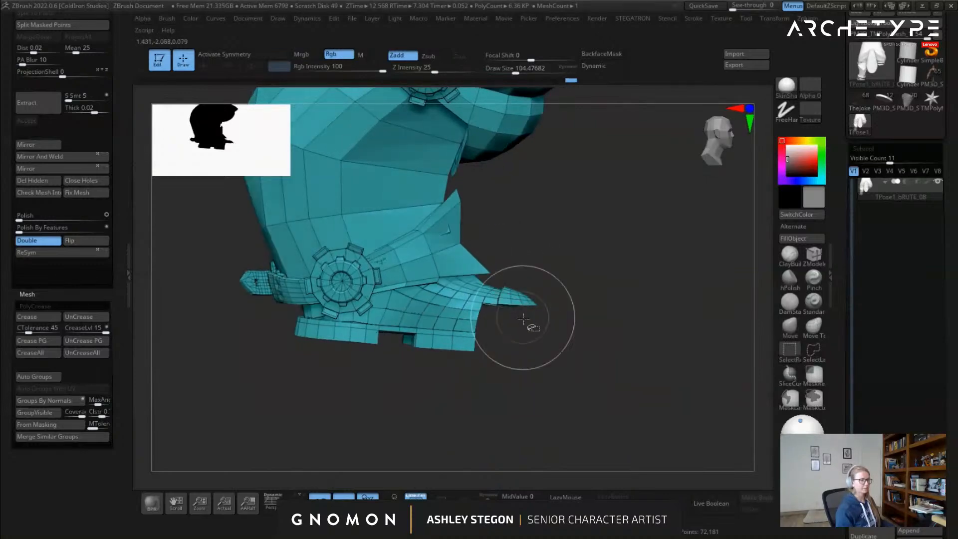
pyautogui.moveTo(523, 318); pyautogui.dragTo(511, 323)
pyautogui.hotkey('ctrl', 'shift', 's')
pyautogui.hotkey('ctrl', 'shift', 's')
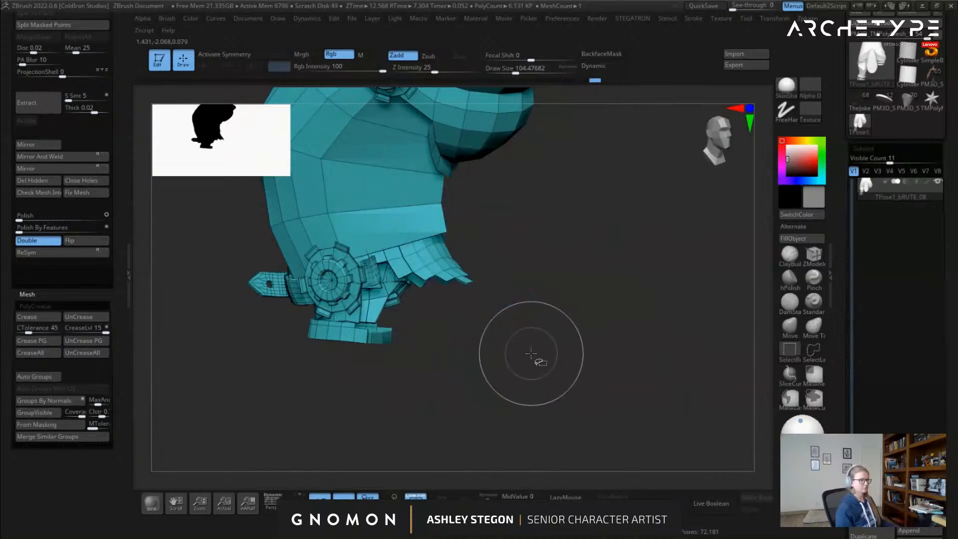
pyautogui.hotkey('ctrl', 'shift', 's')
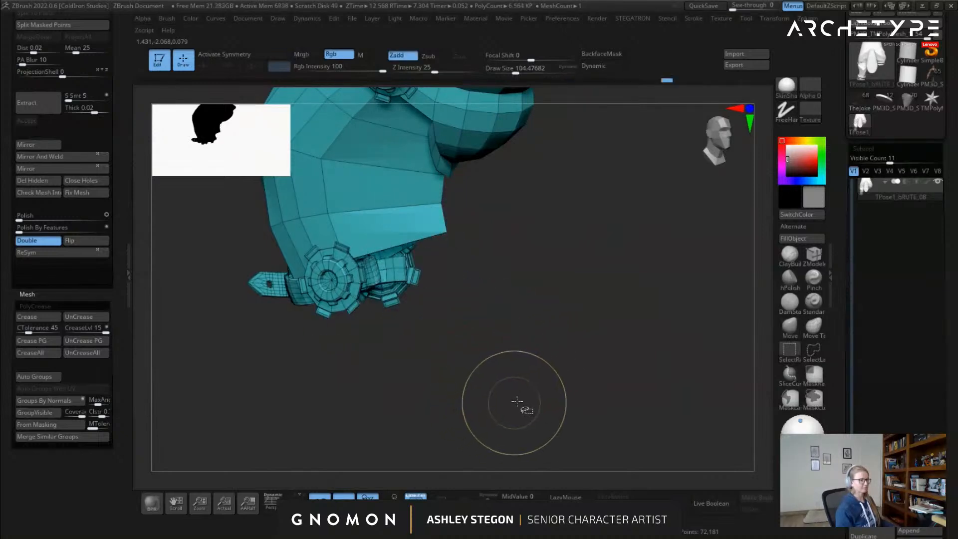
pyautogui.hotkey('ctrl', 'w')
# Show the whole mesh again and switch to the Move gizmo with the left foot in side view
pyautogui.moveTo(542, 368); pyautogui.dragTo(601, 295)
pyautogui.keyDown('ctrl'); pyautogui.keyDown('shift'); pyautogui.click(511, 355); pyautogui.keyUp('shift'); pyautogui.keyUp('ctrl')
pyautogui.moveTo(530, 297); pyautogui.dragTo(507, 353)
pyautogui.press('w')
pyautogui.moveTo(548, 317); pyautogui.dragTo(484, 306)
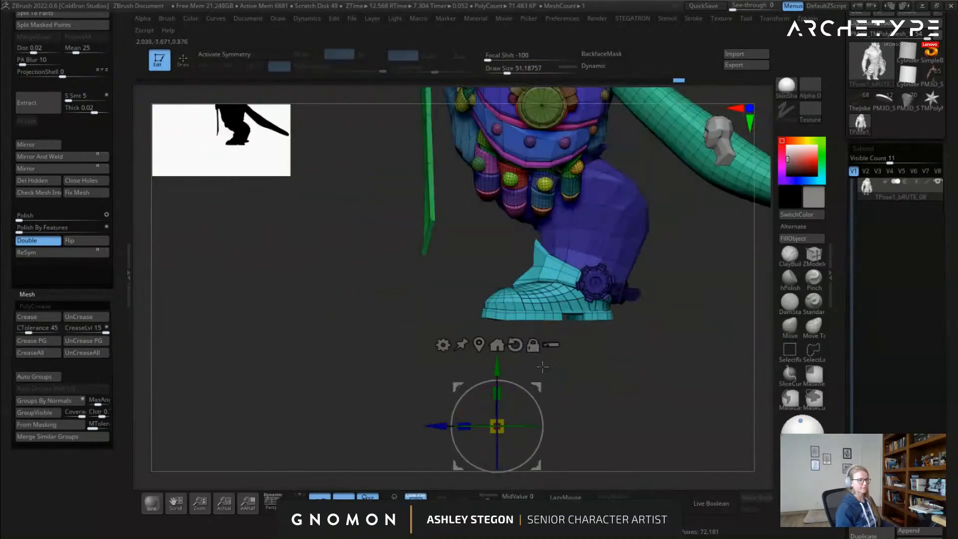
# Try reposing the unmasked left foot with the gizmo, undo the change and return to Draw mode
pyautogui.click(558, 278)
pyautogui.moveTo(558, 277); pyautogui.dragTo(535, 289)
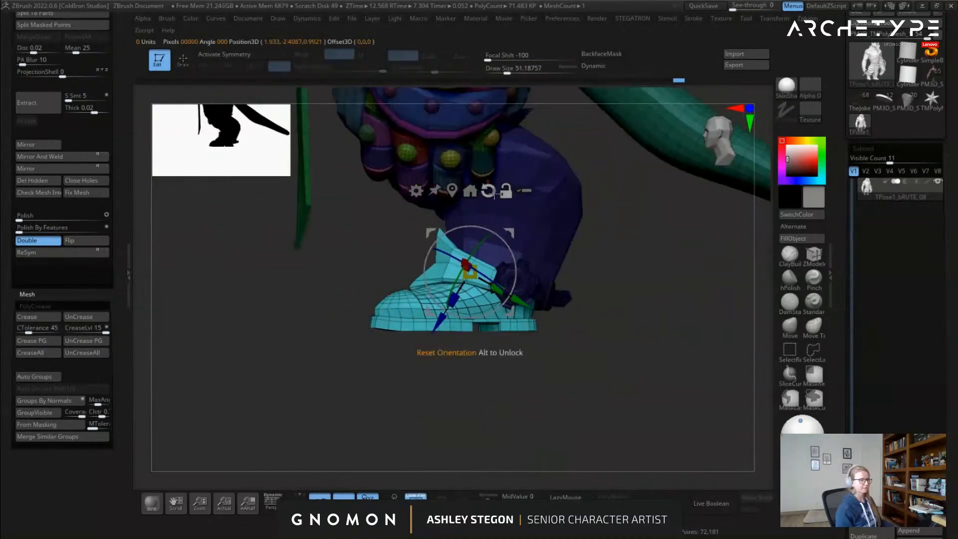
pyautogui.moveTo(556, 271)
pyautogui.mouseDown()
pyautogui.moveTo(552, 252)
pyautogui.moveTo(567, 285)
pyautogui.moveTo(560, 312)
pyautogui.moveTo(564, 272)
pyautogui.mouseUp()
pyautogui.hotkey('ctrl', 'z')
pyautogui.press('q')
# Hide the trousers so that both boots and knee guards are exposed
pyautogui.moveTo(436, 372); pyautogui.dragTo(614, 357)
pyautogui.keyDown('alt'); pyautogui.moveTo(380, 349); pyautogui.dragTo(500, 354); pyautogui.keyUp('alt')
pyautogui.moveTo(294, 224); pyautogui.dragTo(470, 319)
pyautogui.keyDown('ctrl'); pyautogui.keyDown('shift'); pyautogui.click(478, 270); pyautogui.keyUp('shift'); pyautogui.keyUp('ctrl')
pyautogui.keyDown('ctrl'); pyautogui.keyDown('shift'); pyautogui.click(293, 353); pyautogui.keyUp('shift'); pyautogui.keyUp('ctrl')
pyautogui.moveTo(699, 404); pyautogui.dragTo(585, 301)
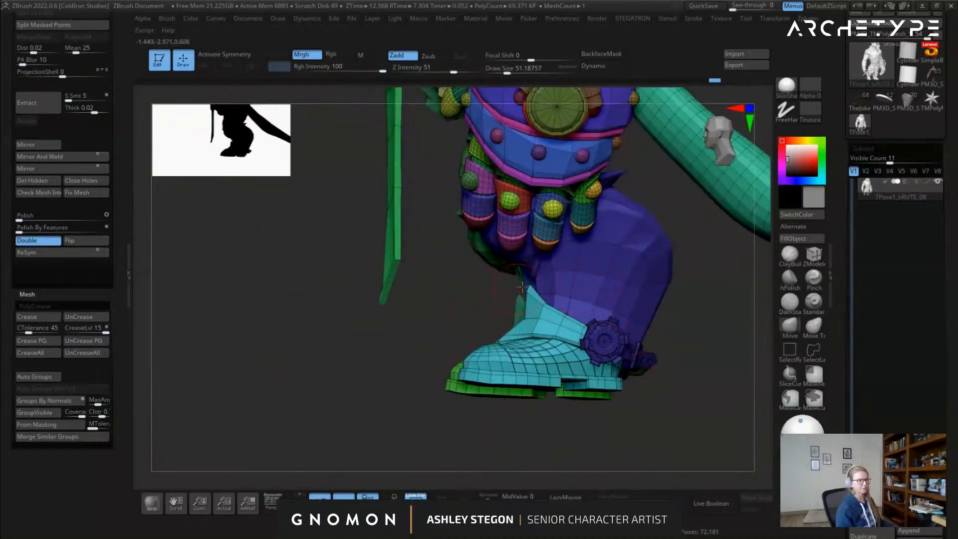
# Hide the character's right boot and knee guard with lasso selections, then invert the visibility to isolate them
pyautogui.moveTo(425, 280); pyautogui.dragTo(510, 255)
pyautogui.moveTo(536, 310); pyautogui.dragTo(574, 233)
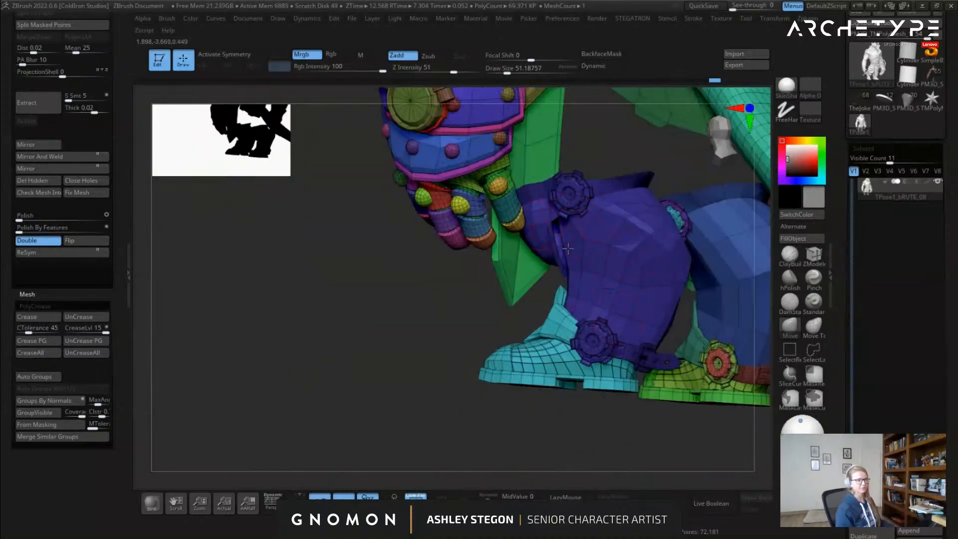
pyautogui.moveTo(552, 355); pyautogui.dragTo(545, 354)
pyautogui.moveTo(511, 314); pyautogui.dragTo(404, 335, button='right')
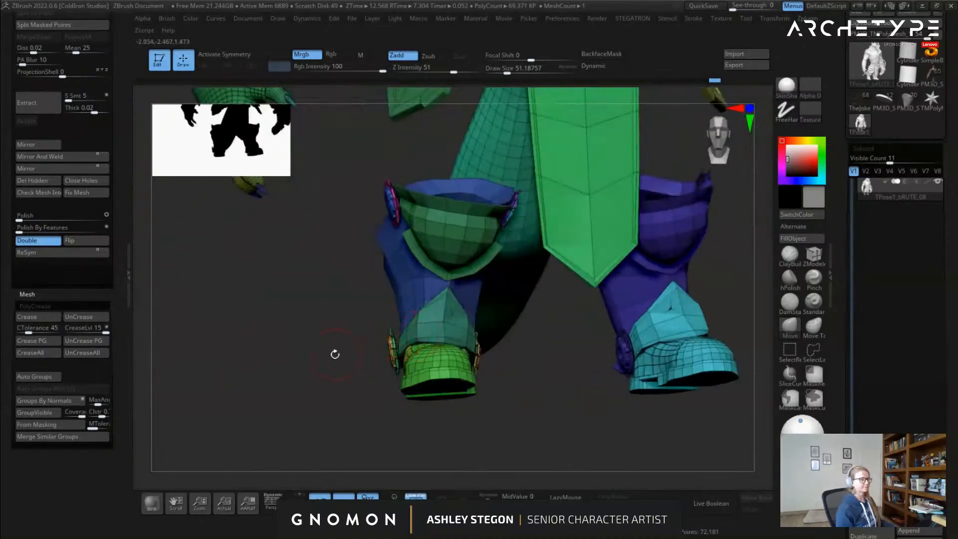
pyautogui.moveTo(526, 358)
pyautogui.mouseDown(button='right')
pyautogui.moveTo(468, 342)
pyautogui.moveTo(509, 340)
pyautogui.moveTo(429, 320)
pyautogui.mouseUp(button='right')
pyautogui.moveTo(330, 329)
pyautogui.keyDown('ctrl'); pyautogui.keyDown('shift'); pyautogui.mouseDown()
pyautogui.moveTo(417, 429)
pyautogui.moveTo(589, 401)
pyautogui.mouseUp(); pyautogui.keyUp('shift'); pyautogui.keyUp('ctrl')
pyautogui.keyDown('ctrl'); pyautogui.keyDown('shift'); pyautogui.click(674, 394); pyautogui.keyUp('shift'); pyautogui.keyUp('ctrl')
pyautogui.click(814, 355)
pyautogui.moveTo(378, 331)
pyautogui.keyDown('ctrl'); pyautogui.keyDown('alt'); pyautogui.keyDown('shift'); pyautogui.mouseDown()
pyautogui.moveTo(519, 344)
pyautogui.moveTo(535, 279)
pyautogui.moveTo(465, 223)
pyautogui.mouseUp(); pyautogui.keyUp('shift'); pyautogui.keyUp('alt'); pyautogui.keyUp('ctrl')
pyautogui.keyDown('ctrl'); pyautogui.keyDown('alt'); pyautogui.keyDown('shift'); pyautogui.moveTo(408, 238); pyautogui.dragTo(384, 304); pyautogui.keyUp('shift'); pyautogui.keyUp('alt'); pyautogui.keyUp('ctrl')
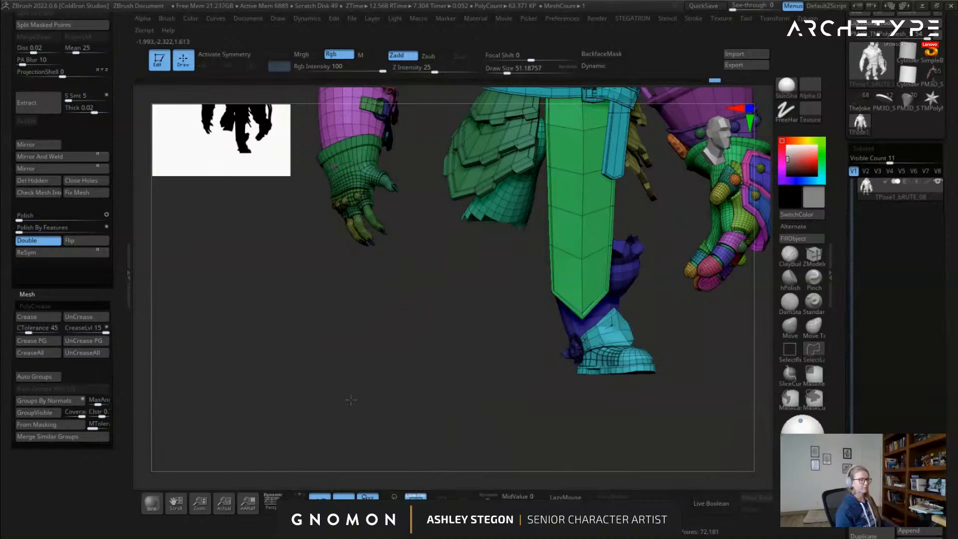
pyautogui.keyDown('ctrl'); pyautogui.keyDown('shift'); pyautogui.moveTo(328, 361); pyautogui.dragTo(369, 345); pyautogui.keyUp('shift'); pyautogui.keyUp('ctrl')
# Hide the tail and group all pieces of the right boot as one polygroup
pyautogui.moveTo(388, 336); pyautogui.dragTo(656, 308, button='right')
pyautogui.click(787, 352)
pyautogui.keyDown('ctrl'); pyautogui.keyDown('alt'); pyautogui.keyDown('shift'); pyautogui.click(507, 204); pyautogui.keyUp('shift'); pyautogui.keyUp('alt'); pyautogui.keyUp('ctrl')
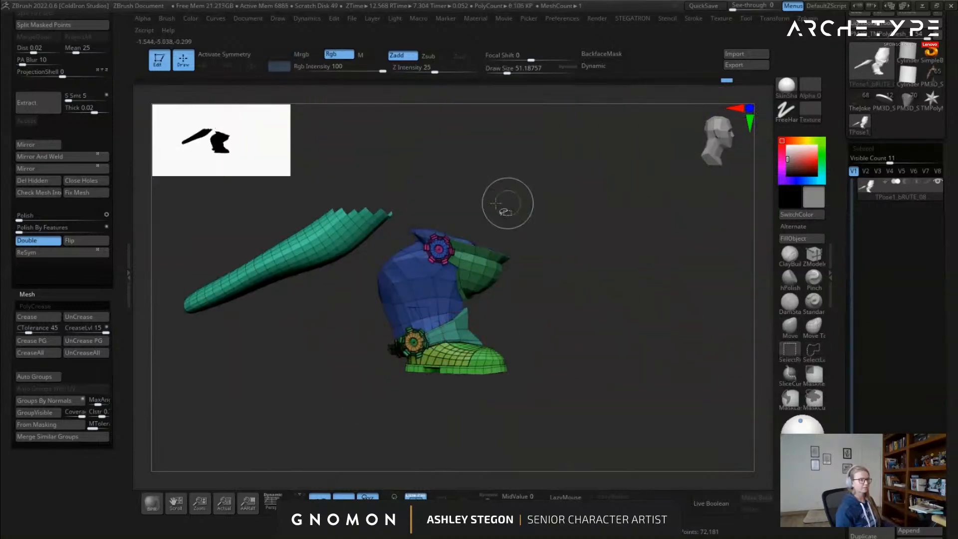
pyautogui.keyDown('ctrl'); pyautogui.keyDown('shift'); pyautogui.click(301, 245); pyautogui.keyUp('shift'); pyautogui.keyUp('ctrl')
pyautogui.keyDown('ctrl'); pyautogui.moveTo(488, 327); pyautogui.dragTo(561, 357, button='right'); pyautogui.keyUp('ctrl')
pyautogui.hotkey('shift', 'f')
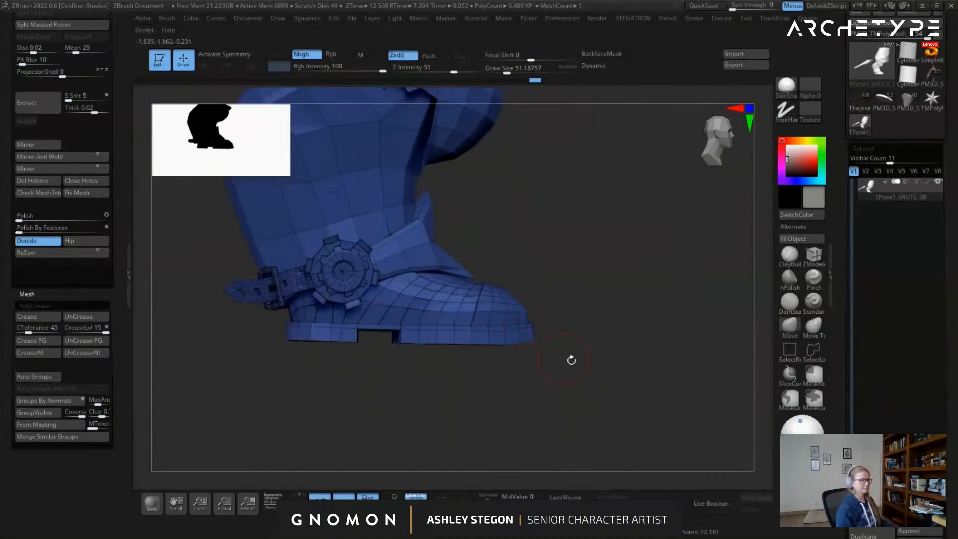
# Lasso-hide the right boot's toe and shrink the visibility until the foot, sole and front flap are hidden
pyautogui.click(813, 350)
pyautogui.keyDown('ctrl'); pyautogui.keyDown('shift'); pyautogui.moveTo(502, 394); pyautogui.dragTo(479, 270); pyautogui.keyUp('shift'); pyautogui.keyUp('ctrl')
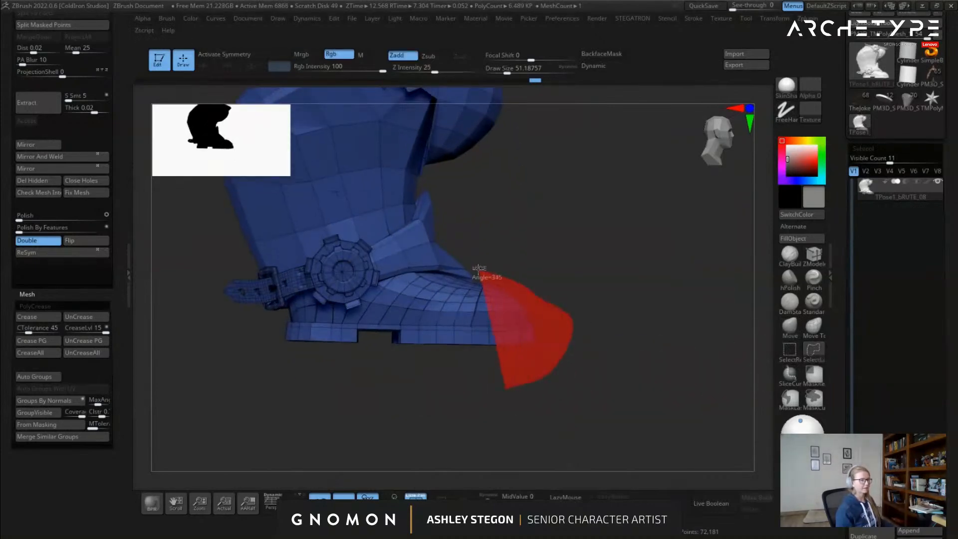
pyautogui.moveTo(440, 359)
pyautogui.keyDown('ctrl'); pyautogui.keyDown('alt'); pyautogui.keyDown('shift'); pyautogui.mouseDown()
pyautogui.moveTo(511, 375)
pyautogui.moveTo(493, 380)
pyautogui.mouseUp(); pyautogui.keyUp('shift'); pyautogui.keyUp('alt'); pyautogui.keyUp('ctrl')
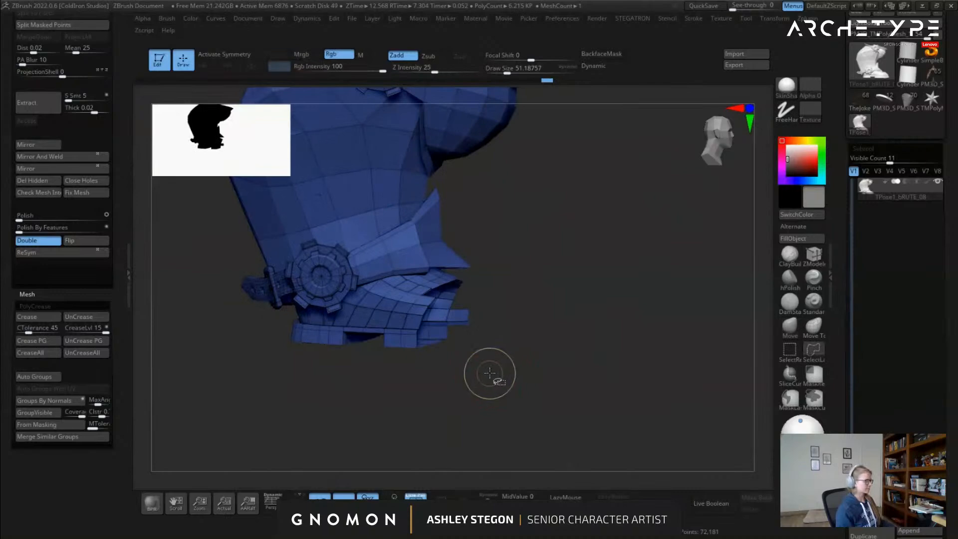
pyautogui.hotkey('ctrl', 'shift', 's')
pyautogui.hotkey('ctrl', 'shift', 's')
pyautogui.hotkey('ctrl', 'shift', 's')
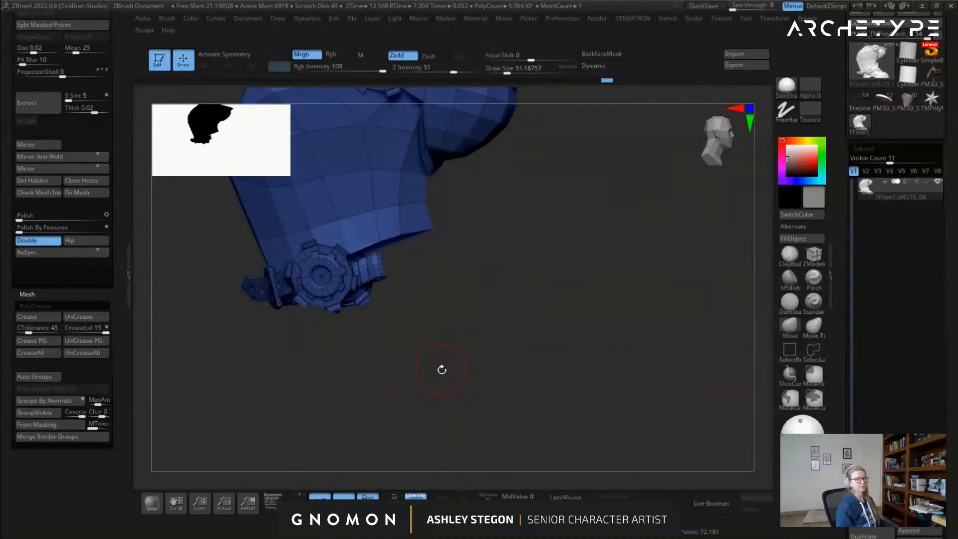
# Give the remaining right shin section with its gears its own polygroup and show the whole mesh
pyautogui.moveTo(430, 376); pyautogui.dragTo(497, 381)
pyautogui.keyDown('ctrl'); pyautogui.keyDown('shift'); pyautogui.click(393, 401); pyautogui.keyUp('shift'); pyautogui.keyUp('ctrl')
pyautogui.hotkey('ctrl', 'z')
pyautogui.hotkey('ctrl', 'w')
pyautogui.keyDown('ctrl'); pyautogui.keyDown('shift'); pyautogui.click(496, 383); pyautogui.keyUp('shift'); pyautogui.keyUp('ctrl')
# Increase the brush draw size to about 80
pyautogui.moveTo(466, 338); pyautogui.dragTo(425, 340)
pyautogui.keyDown('alt'); pyautogui.moveTo(513, 248); pyautogui.dragTo(337, 359); pyautogui.keyUp('alt')
pyautogui.moveTo(337, 313)
pyautogui.keyDown('alt'); pyautogui.mouseDown()
pyautogui.moveTo(398, 392)
pyautogui.moveTo(377, 389)
pyautogui.moveTo(366, 305)
pyautogui.mouseUp(); pyautogui.keyUp('alt')
pyautogui.press('s')
pyautogui.press('s')
pyautogui.click(368, 375)
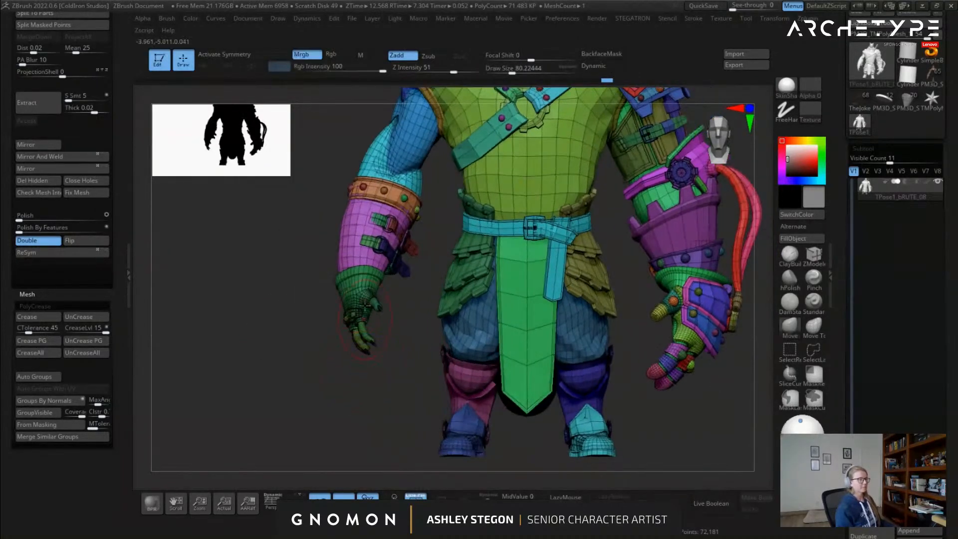
# Isolate the right shoulder and upper arm pieces, merge them into one polygroup and show the whole mesh
pyautogui.keyDown('alt'); pyautogui.moveTo(426, 216); pyautogui.dragTo(412, 285); pyautogui.keyUp('alt')
pyautogui.moveTo(302, 244)
pyautogui.mouseDown()
pyautogui.moveTo(380, 239)
pyautogui.moveTo(388, 199)
pyautogui.mouseUp()
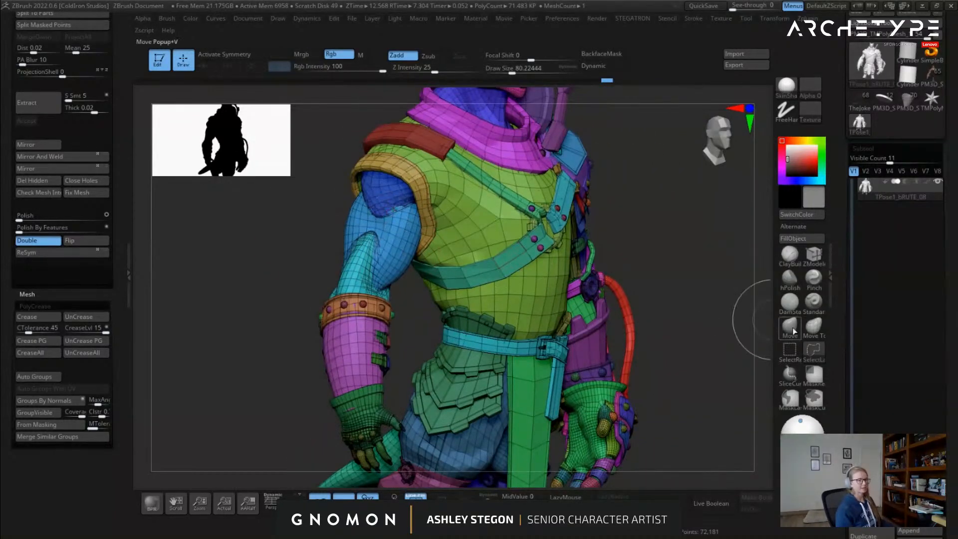
pyautogui.keyDown('ctrl'); pyautogui.keyDown('shift'); pyautogui.click(374, 199); pyautogui.keyUp('shift'); pyautogui.keyUp('ctrl')
pyautogui.moveTo(283, 228)
pyautogui.keyDown('ctrl'); pyautogui.keyDown('shift'); pyautogui.mouseDown()
pyautogui.moveTo(299, 245)
pyautogui.moveTo(281, 269)
pyautogui.mouseUp(); pyautogui.keyUp('shift'); pyautogui.keyUp('ctrl')
pyautogui.keyDown('ctrl'); pyautogui.keyDown('shift'); pyautogui.click(363, 230); pyautogui.keyUp('shift'); pyautogui.keyUp('ctrl')
pyautogui.keyDown('ctrl'); pyautogui.keyDown('shift'); pyautogui.click(291, 306); pyautogui.keyUp('shift'); pyautogui.keyUp('ctrl')
pyautogui.keyDown('alt'); pyautogui.moveTo(291, 308); pyautogui.dragTo(400, 250); pyautogui.keyUp('alt')
# Group the right elbow spike, bracer, rivets, straps and hand as one polygroup and show the whole mesh
pyautogui.keyDown('ctrl'); pyautogui.keyDown('shift'); pyautogui.click(436, 227); pyautogui.keyUp('shift'); pyautogui.keyUp('ctrl')
pyautogui.keyDown('ctrl'); pyautogui.keyDown('shift'); pyautogui.click(388, 285); pyautogui.keyUp('shift'); pyautogui.keyUp('ctrl')
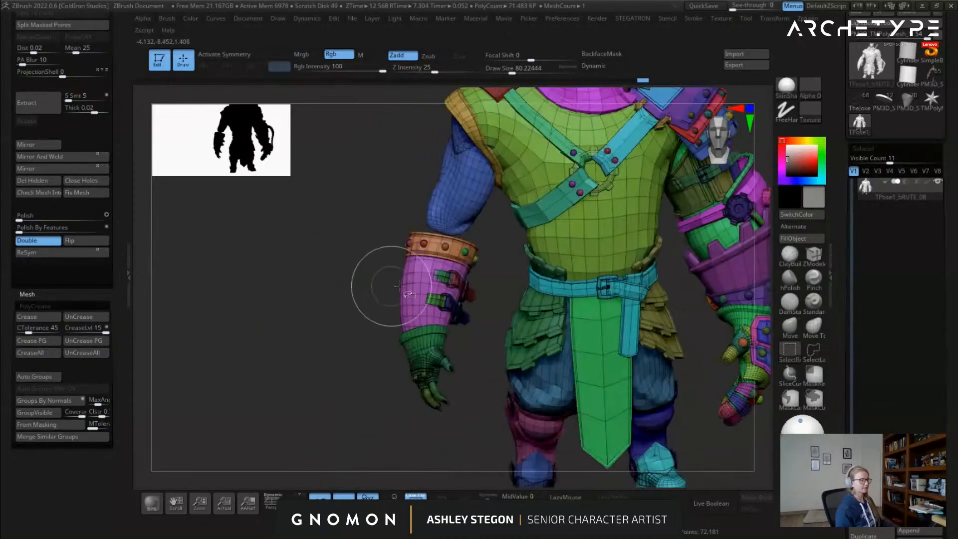
pyautogui.moveTo(409, 225)
pyautogui.mouseDown()
pyautogui.moveTo(385, 246)
pyautogui.moveTo(378, 273)
pyautogui.moveTo(391, 274)
pyautogui.mouseUp()
pyautogui.keyDown('ctrl'); pyautogui.keyDown('shift'); pyautogui.moveTo(484, 281); pyautogui.dragTo(490, 254); pyautogui.keyUp('shift'); pyautogui.keyUp('ctrl')
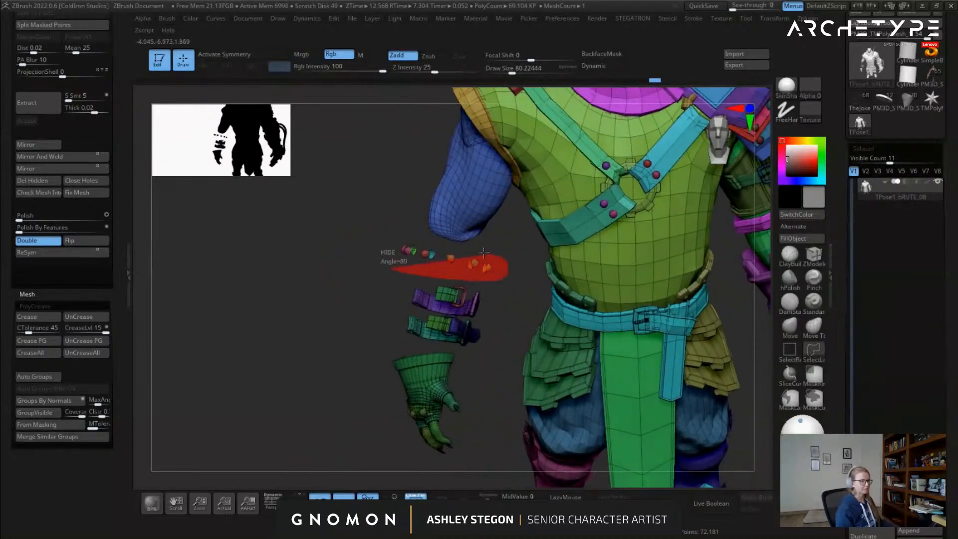
pyautogui.keyDown('ctrl'); pyautogui.keyDown('alt'); pyautogui.keyDown('shift'); pyautogui.moveTo(433, 245); pyautogui.dragTo(322, 240); pyautogui.keyUp('shift'); pyautogui.keyUp('alt'); pyautogui.keyUp('ctrl')
pyautogui.moveTo(331, 302)
pyautogui.keyDown('ctrl'); pyautogui.keyDown('alt'); pyautogui.keyDown('shift'); pyautogui.mouseDown()
pyautogui.moveTo(458, 267)
pyautogui.moveTo(494, 331)
pyautogui.moveTo(470, 427)
pyautogui.moveTo(379, 450)
pyautogui.moveTo(339, 350)
pyautogui.mouseUp(); pyautogui.keyUp('shift'); pyautogui.keyUp('alt'); pyautogui.keyUp('ctrl')
pyautogui.keyDown('ctrl'); pyautogui.keyDown('shift'); pyautogui.click(319, 389); pyautogui.keyUp('shift'); pyautogui.keyUp('ctrl')
pyautogui.moveTo(332, 406)
pyautogui.mouseDown()
pyautogui.moveTo(315, 375)
pyautogui.moveTo(485, 239)
pyautogui.mouseUp()
pyautogui.keyDown('ctrl'); pyautogui.keyDown('shift'); pyautogui.click(486, 238); pyautogui.keyUp('shift'); pyautogui.keyUp('ctrl')
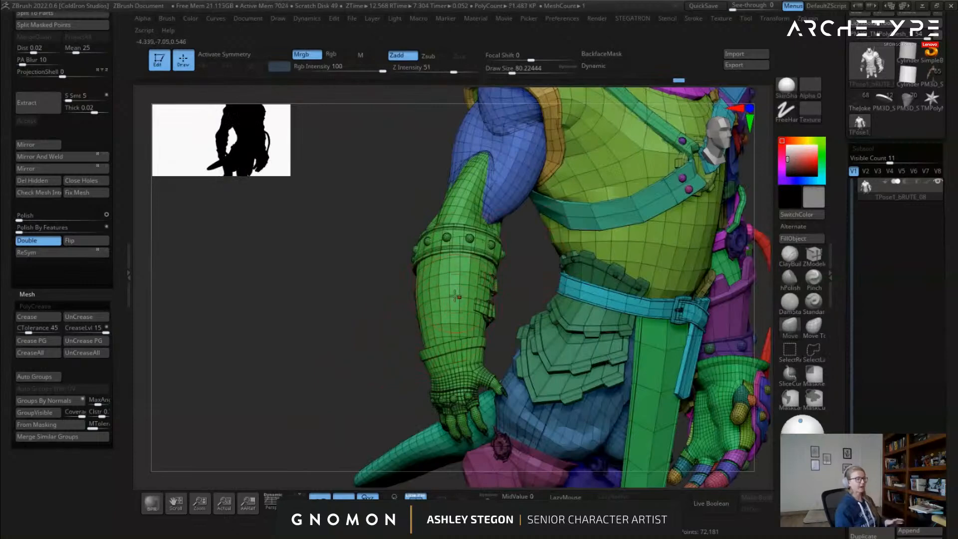
# Isolate the torso with its chest straps, ring, studs and shoulder pad, group them as one polygroup and show everything
pyautogui.moveTo(499, 322); pyautogui.dragTo(454, 247)
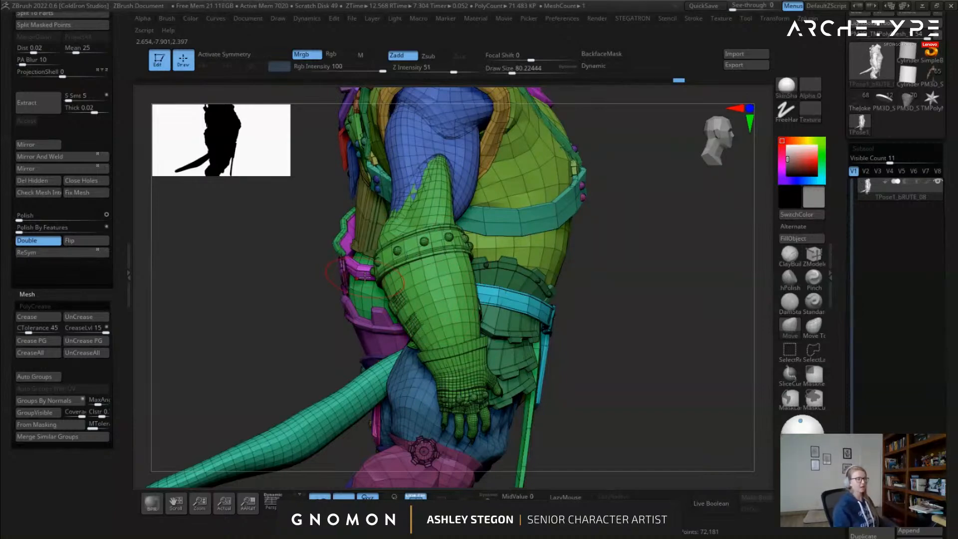
pyautogui.moveTo(614, 283); pyautogui.dragTo(430, 176)
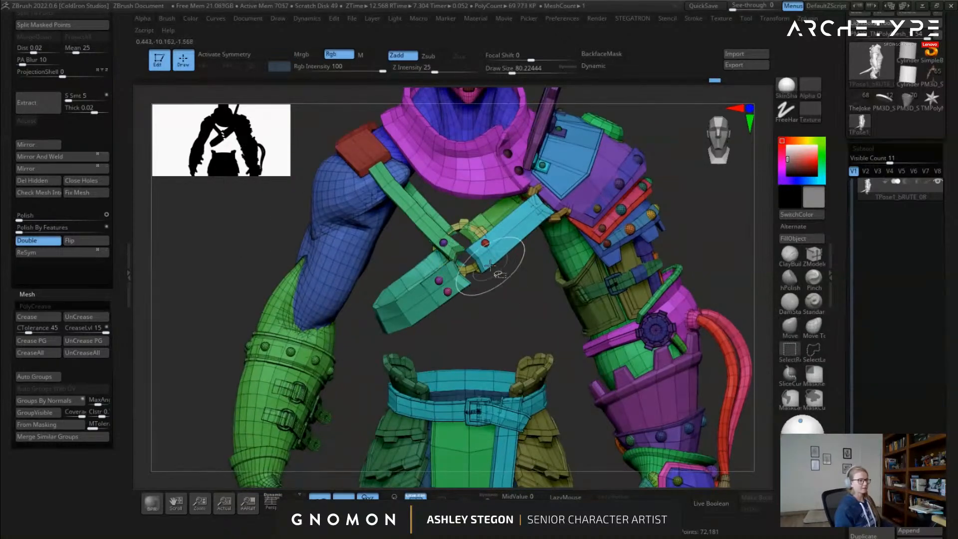
pyautogui.keyDown('ctrl'); pyautogui.keyDown('shift'); pyautogui.click(444, 285); pyautogui.keyUp('shift'); pyautogui.keyUp('ctrl')
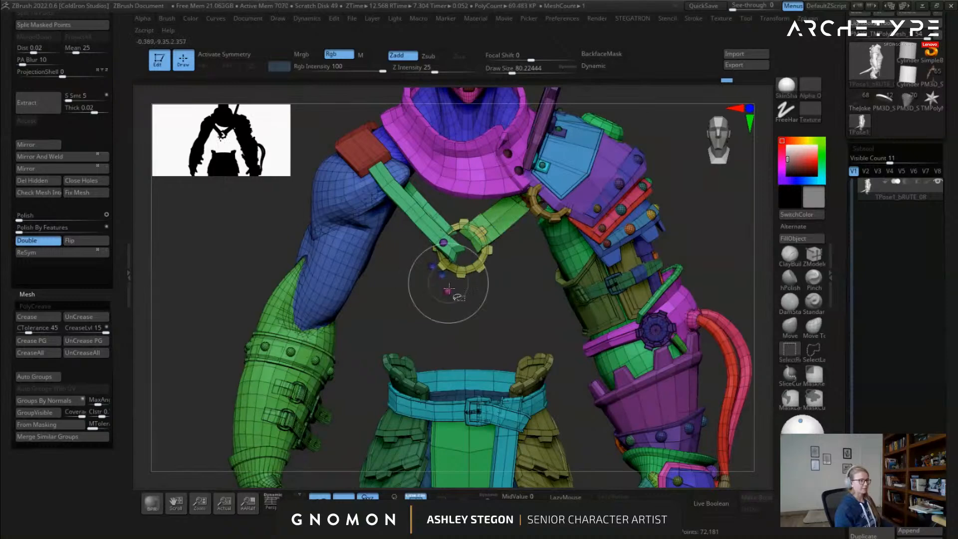
pyautogui.keyDown('ctrl'); pyautogui.keyDown('shift'); pyautogui.click(361, 165); pyautogui.keyUp('shift'); pyautogui.keyUp('ctrl')
pyautogui.moveTo(429, 220); pyautogui.dragTo(463, 253)
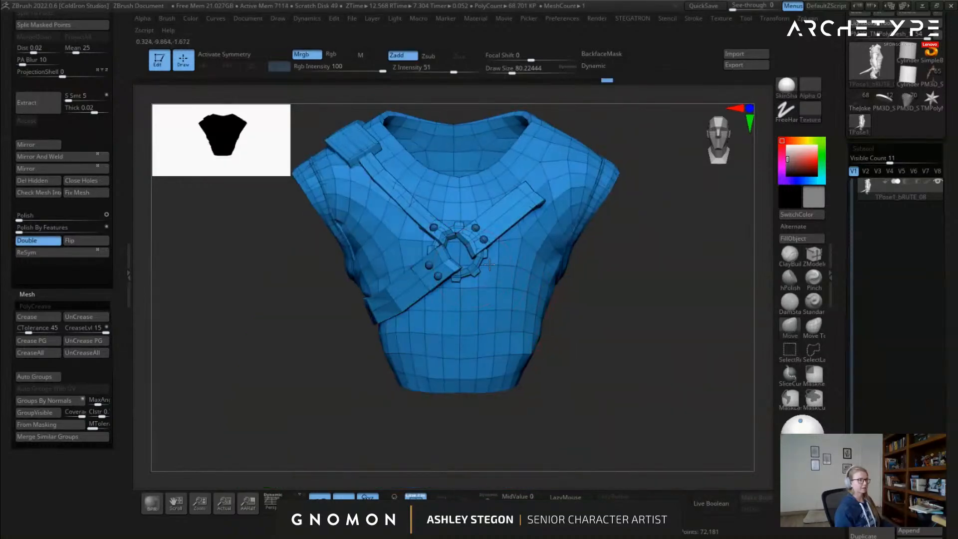
pyautogui.moveTo(574, 314); pyautogui.dragTo(313, 343)
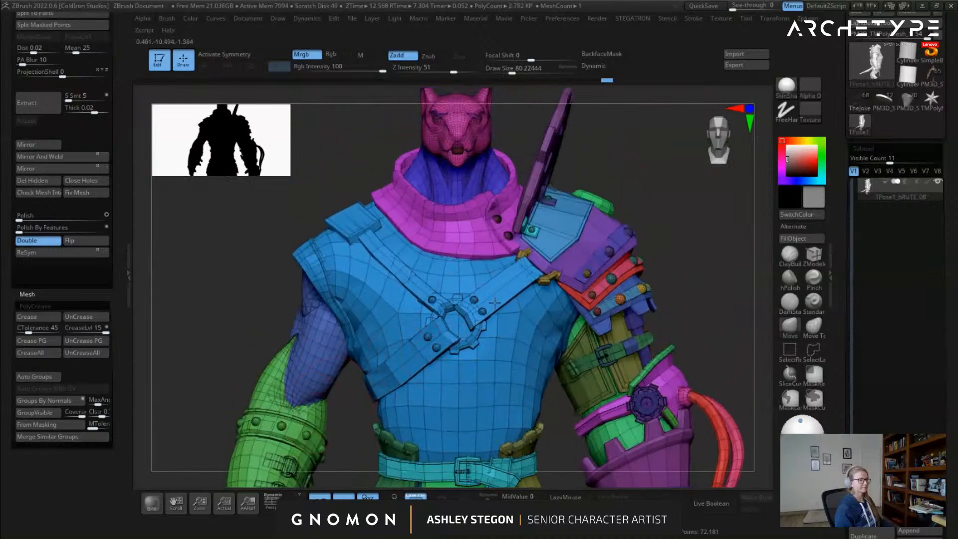
# Add the remaining strap clasps and back studs to the torso's polygroup and show the whole mesh
pyautogui.moveTo(495, 302); pyautogui.dragTo(430, 272)
pyautogui.keyDown('ctrl'); pyautogui.keyDown('shift'); pyautogui.click(577, 262); pyautogui.keyUp('shift'); pyautogui.keyUp('ctrl')
pyautogui.keyDown('ctrl'); pyautogui.keyDown('shift'); pyautogui.moveTo(408, 319); pyautogui.dragTo(419, 347); pyautogui.keyUp('shift'); pyautogui.keyUp('ctrl')
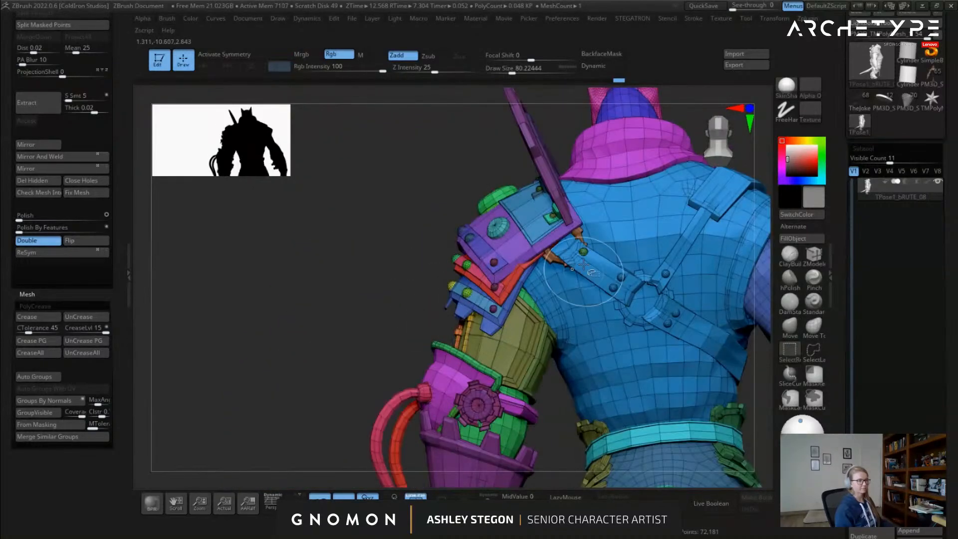
pyautogui.keyDown('ctrl'); pyautogui.keyDown('shift'); pyautogui.click(617, 273); pyautogui.keyUp('shift'); pyautogui.keyUp('ctrl')
pyautogui.keyDown('ctrl'); pyautogui.keyDown('shift'); pyautogui.moveTo(356, 269); pyautogui.dragTo(374, 308); pyautogui.keyUp('shift'); pyautogui.keyUp('ctrl')
pyautogui.hotkey('ctrl', 'w')
pyautogui.keyDown('ctrl'); pyautogui.keyDown('shift'); pyautogui.click(391, 292); pyautogui.keyUp('shift'); pyautogui.keyUp('ctrl')
# Group the head, eyes, brows and mouth piece as one polygroup and show the whole mesh
pyautogui.moveTo(532, 215); pyautogui.dragTo(444, 235)
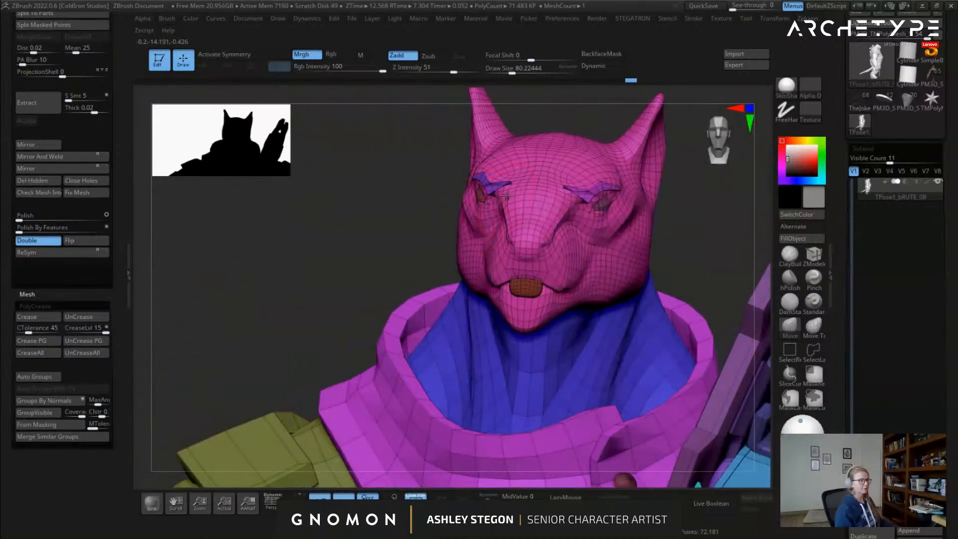
pyautogui.keyDown('ctrl'); pyautogui.keyDown('shift'); pyautogui.click(527, 201); pyautogui.keyUp('shift'); pyautogui.keyUp('ctrl')
pyautogui.keyDown('ctrl'); pyautogui.keyDown('shift'); pyautogui.click(478, 197); pyautogui.keyUp('shift'); pyautogui.keyUp('ctrl')
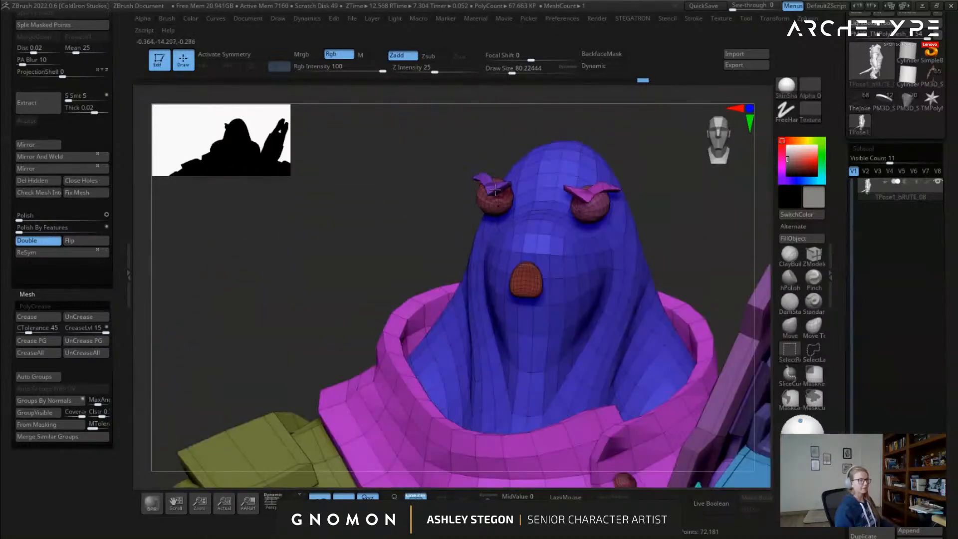
pyautogui.keyDown('ctrl'); pyautogui.keyDown('shift'); pyautogui.click(492, 194); pyautogui.keyUp('shift'); pyautogui.keyUp('ctrl')
pyautogui.keyDown('ctrl'); pyautogui.keyDown('shift'); pyautogui.click(508, 195); pyautogui.keyUp('shift'); pyautogui.keyUp('ctrl')
pyautogui.keyDown('ctrl'); pyautogui.keyDown('shift'); pyautogui.click(594, 210); pyautogui.keyUp('shift'); pyautogui.keyUp('ctrl')
pyautogui.keyDown('ctrl'); pyautogui.keyDown('shift'); pyautogui.click(585, 197); pyautogui.keyUp('shift'); pyautogui.keyUp('ctrl')
pyautogui.moveTo(548, 232); pyautogui.dragTo(524, 281, button='right')
pyautogui.keyDown('ctrl'); pyautogui.keyDown('shift'); pyautogui.click(524, 280); pyautogui.keyUp('shift'); pyautogui.keyUp('ctrl')
pyautogui.keyDown('ctrl'); pyautogui.keyDown('shift'); pyautogui.moveTo(394, 265); pyautogui.dragTo(410, 295); pyautogui.keyUp('shift'); pyautogui.keyUp('ctrl')
pyautogui.keyDown('ctrl'); pyautogui.moveTo(445, 301); pyautogui.dragTo(374, 259, button='right'); pyautogui.keyUp('ctrl')
pyautogui.keyDown('ctrl'); pyautogui.keyDown('shift'); pyautogui.click(375, 259); pyautogui.keyUp('shift'); pyautogui.keyUp('ctrl')
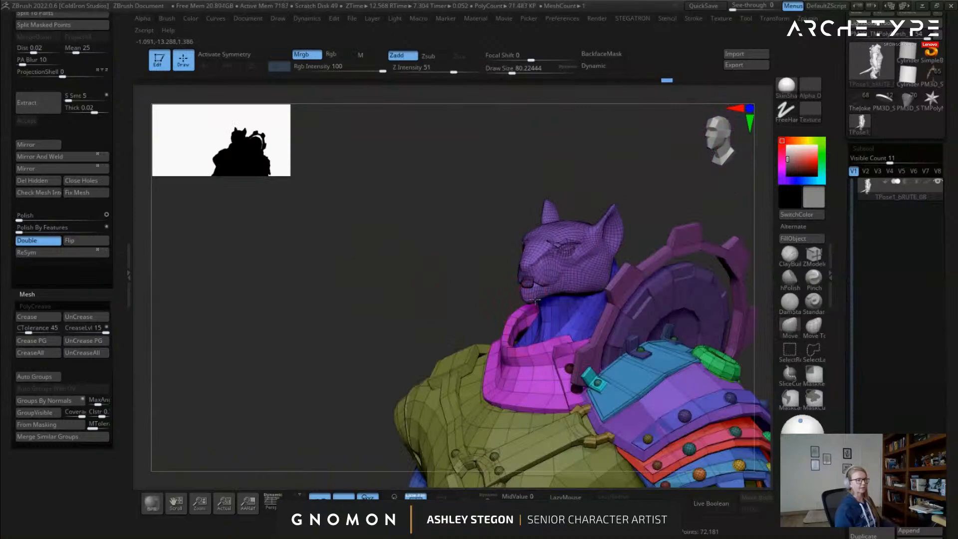
# Group the collar with its two studs as one polygroup and show the whole mesh
pyautogui.moveTo(535, 302); pyautogui.dragTo(647, 297, button='right')
pyautogui.hotkey('shift', 'f')
pyautogui.keyDown('alt'); pyautogui.moveTo(627, 347); pyautogui.dragTo(474, 310, button='right'); pyautogui.keyUp('alt')
pyautogui.hotkey('shift', 'f')
pyautogui.keyDown('alt'); pyautogui.moveTo(586, 279); pyautogui.dragTo(574, 370, button='right'); pyautogui.keyUp('alt')
pyautogui.moveTo(574, 370); pyautogui.dragTo(518, 301, button='right')
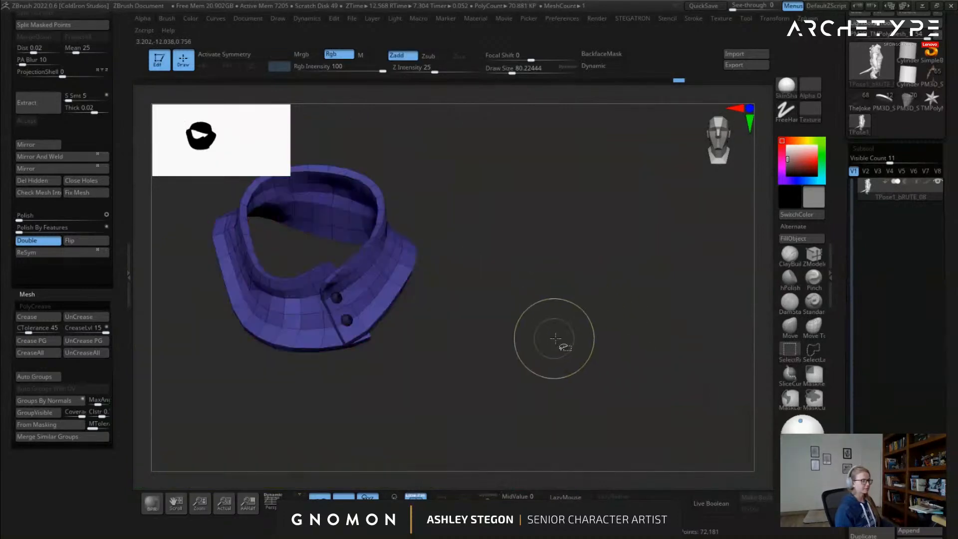
pyautogui.keyDown('ctrl'); pyautogui.keyDown('shift'); pyautogui.click(544, 342); pyautogui.keyUp('shift'); pyautogui.keyUp('ctrl')
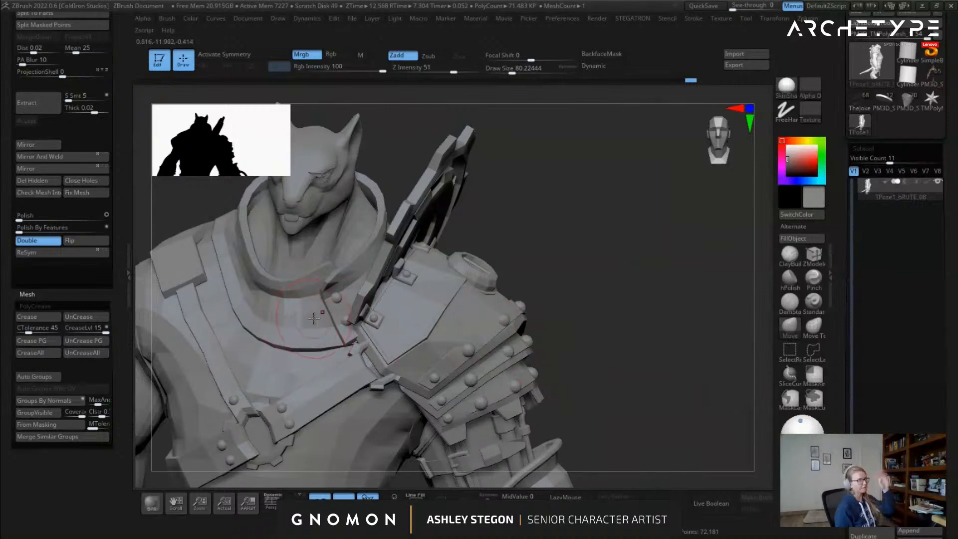
# Turn the polyframe display back on and hide the large gear discs behind the left shoulder
pyautogui.moveTo(467, 322); pyautogui.dragTo(469, 206, button='right')
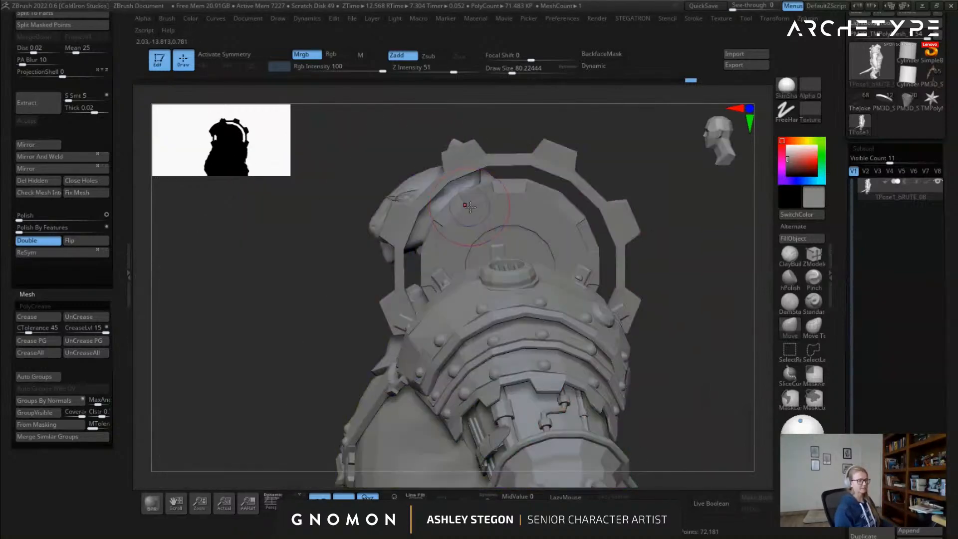
pyautogui.moveTo(495, 255); pyautogui.dragTo(502, 210, button='right')
pyautogui.hotkey('shift', 'f')
pyautogui.keyDown('ctrl'); pyautogui.keyDown('shift'); pyautogui.click(505, 204); pyautogui.keyUp('shift'); pyautogui.keyUp('ctrl')
pyautogui.keyDown('ctrl'); pyautogui.keyDown('shift'); pyautogui.click(575, 204); pyautogui.keyUp('shift'); pyautogui.keyUp('ctrl')
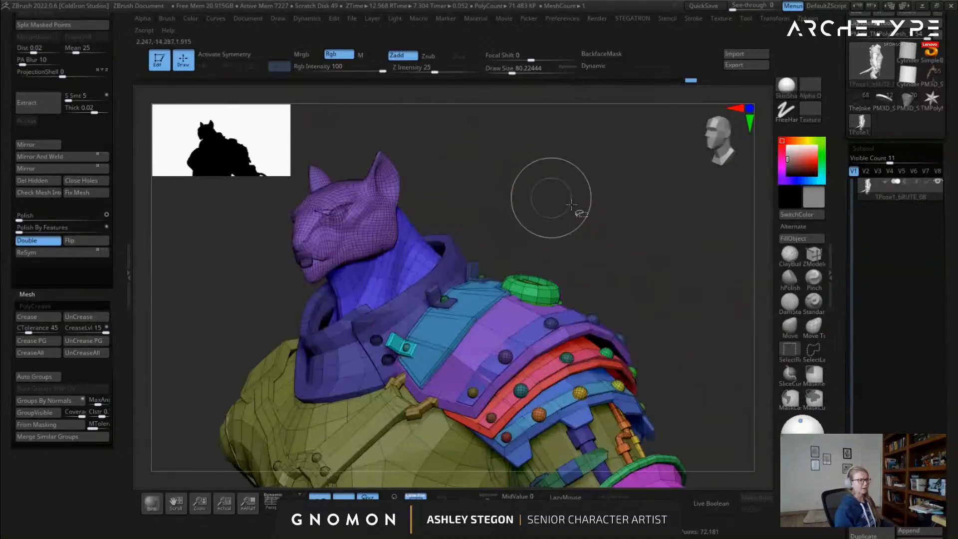
# Hide the blue plate on top of the left shoulder armour together with its brackets and studs
pyautogui.moveTo(480, 310); pyautogui.dragTo(409, 237, button='right')
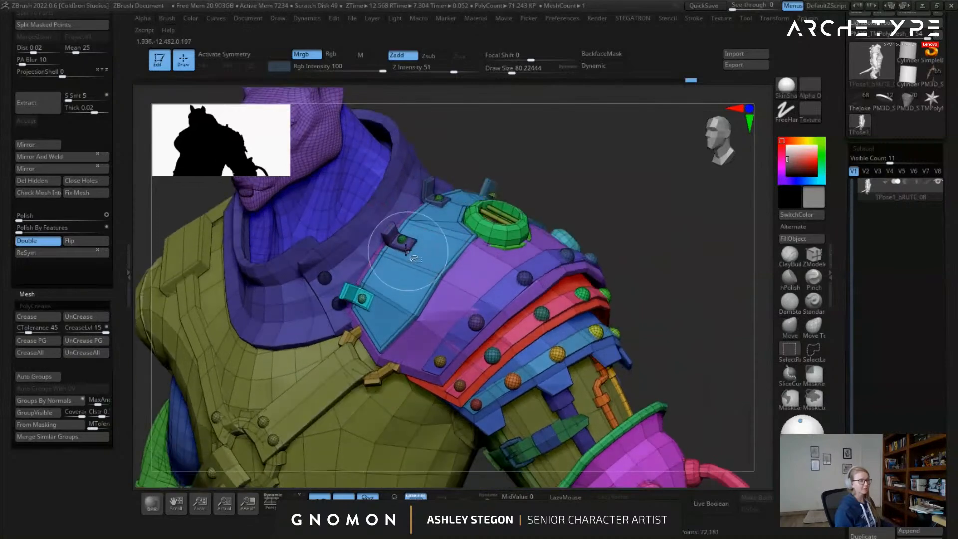
pyautogui.keyDown('ctrl'); pyautogui.keyDown('shift'); pyautogui.click(413, 246); pyautogui.keyUp('shift'); pyautogui.keyUp('ctrl')
pyautogui.keyDown('ctrl'); pyautogui.keyDown('shift'); pyautogui.click(449, 265); pyautogui.keyUp('shift'); pyautogui.keyUp('ctrl')
pyautogui.keyDown('ctrl'); pyautogui.keyDown('shift'); pyautogui.click(371, 300); pyautogui.keyUp('shift'); pyautogui.keyUp('ctrl')
pyautogui.keyDown('ctrl'); pyautogui.keyDown('shift'); pyautogui.click(419, 314); pyautogui.keyUp('shift'); pyautogui.keyUp('ctrl')
pyautogui.keyDown('ctrl'); pyautogui.keyDown('shift'); pyautogui.click(437, 204); pyautogui.keyUp('shift'); pyautogui.keyUp('ctrl')
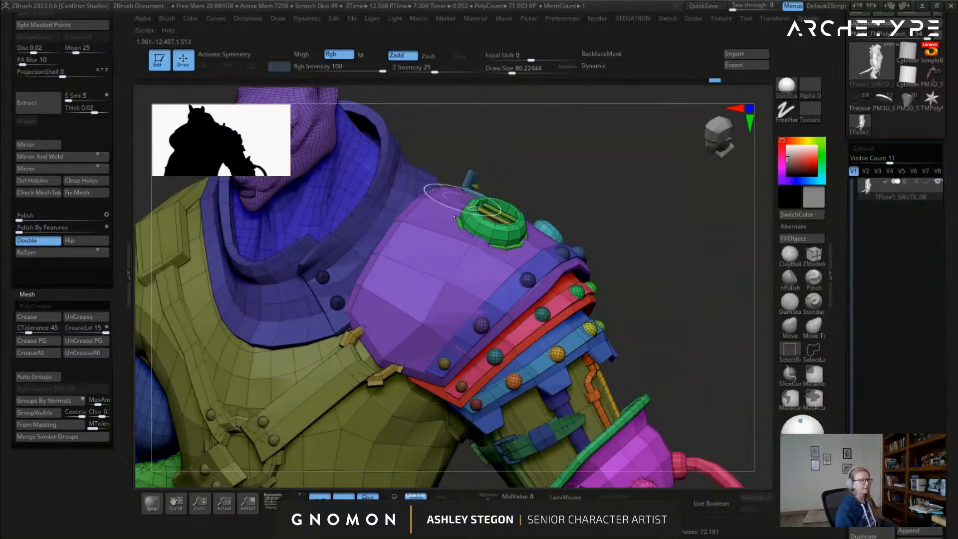
# Hide the left shoulder's rear bracket, round cap, vent ring with slats and purple outer shell
pyautogui.moveTo(513, 190)
pyautogui.mouseDown()
pyautogui.moveTo(470, 225)
pyautogui.moveTo(490, 230)
pyautogui.mouseUp()
pyautogui.moveTo(490, 230)
pyautogui.keyDown('alt'); pyautogui.mouseDown(button='right')
pyautogui.moveTo(439, 253)
pyautogui.moveTo(494, 210)
pyautogui.mouseUp(button='right'); pyautogui.keyUp('alt')
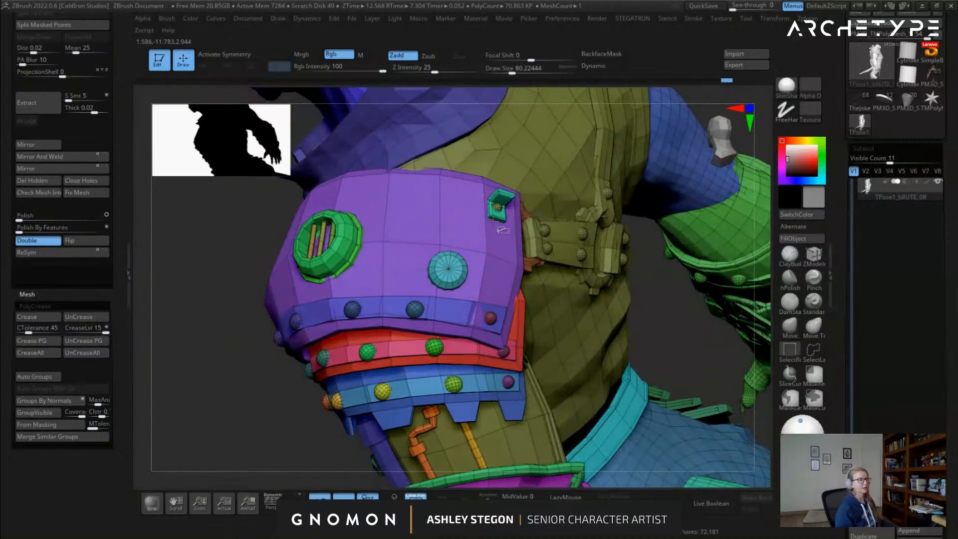
pyautogui.moveTo(214, 278); pyautogui.dragTo(477, 285)
pyautogui.keyDown('ctrl'); pyautogui.keyDown('shift'); pyautogui.click(549, 264); pyautogui.keyUp('shift'); pyautogui.keyUp('ctrl')
pyautogui.keyDown('ctrl'); pyautogui.keyDown('shift'); pyautogui.click(395, 243); pyautogui.keyUp('shift'); pyautogui.keyUp('ctrl')
pyautogui.keyDown('ctrl'); pyautogui.keyDown('shift'); pyautogui.click(404, 243); pyautogui.keyUp('shift'); pyautogui.keyUp('ctrl')
pyautogui.moveTo(404, 243); pyautogui.dragTo(524, 254, button='right')
pyautogui.keyDown('ctrl'); pyautogui.keyDown('shift'); pyautogui.click(366, 242); pyautogui.keyUp('shift'); pyautogui.keyUp('ctrl')
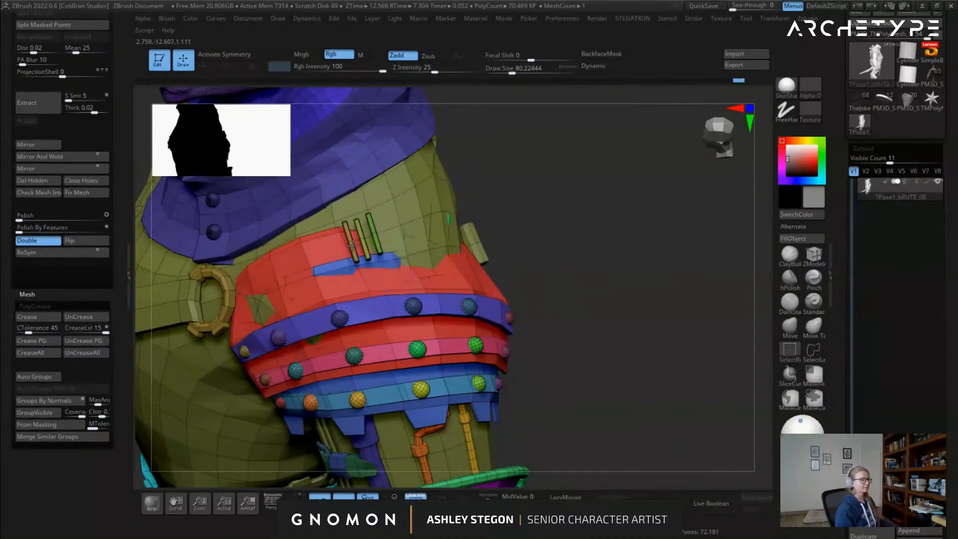
pyautogui.keyDown('ctrl'); pyautogui.keyDown('shift'); pyautogui.click(372, 233); pyautogui.keyUp('shift'); pyautogui.keyUp('ctrl')
# Invert the visibility to check the hidden shoulder pieces, then invert it back
pyautogui.moveTo(563, 250); pyautogui.dragTo(521, 253)
pyautogui.keyDown('ctrl'); pyautogui.moveTo(424, 313); pyautogui.dragTo(460, 319, button='right'); pyautogui.keyUp('ctrl')
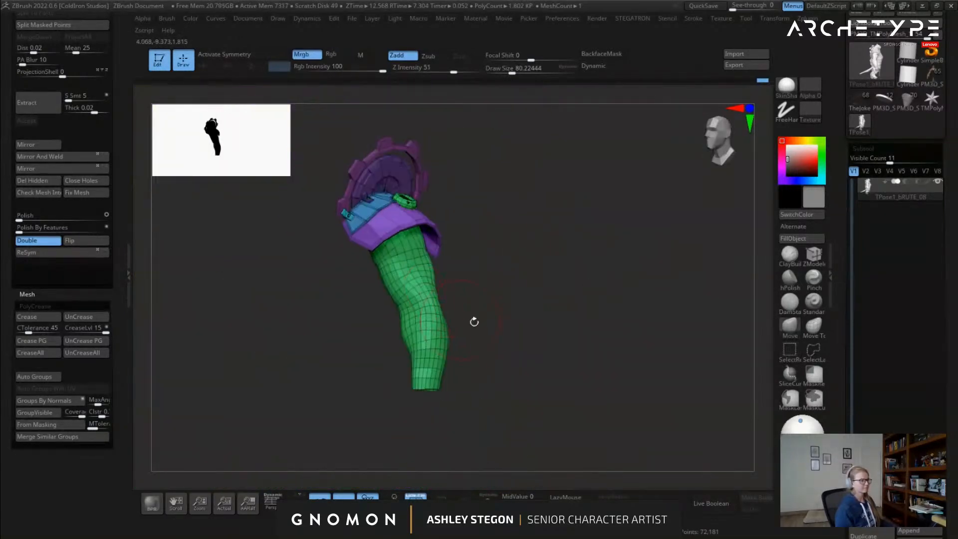
pyautogui.keyDown('ctrl'); pyautogui.keyDown('shift'); pyautogui.click(517, 316); pyautogui.keyUp('shift'); pyautogui.keyUp('ctrl')
pyautogui.keyDown('ctrl'); pyautogui.keyDown('shift'); pyautogui.click(508, 297); pyautogui.keyUp('shift'); pyautogui.keyUp('ctrl')
# Invert the visibility back to the body and hide the upper studs on the left shoulder's indigo band
pyautogui.moveTo(498, 299)
pyautogui.mouseDown()
pyautogui.moveTo(447, 302)
pyautogui.moveTo(434, 272)
pyautogui.moveTo(501, 265)
pyautogui.moveTo(572, 290)
pyautogui.moveTo(487, 232)
pyautogui.mouseUp()
pyautogui.keyDown('ctrl'); pyautogui.keyDown('shift'); pyautogui.click(487, 266); pyautogui.keyUp('shift'); pyautogui.keyUp('ctrl')
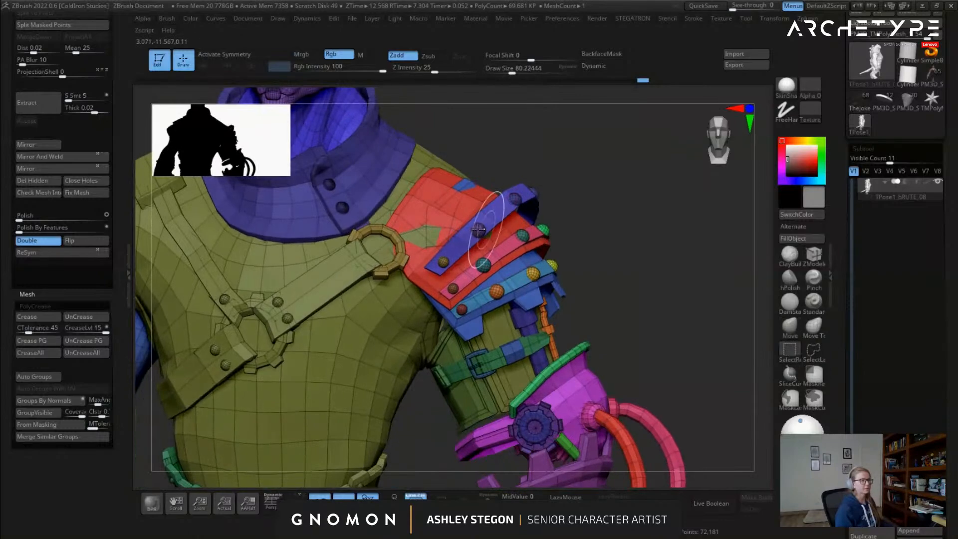
pyautogui.keyDown('ctrl'); pyautogui.keyDown('shift'); pyautogui.click(520, 197); pyautogui.keyUp('shift'); pyautogui.keyUp('ctrl')
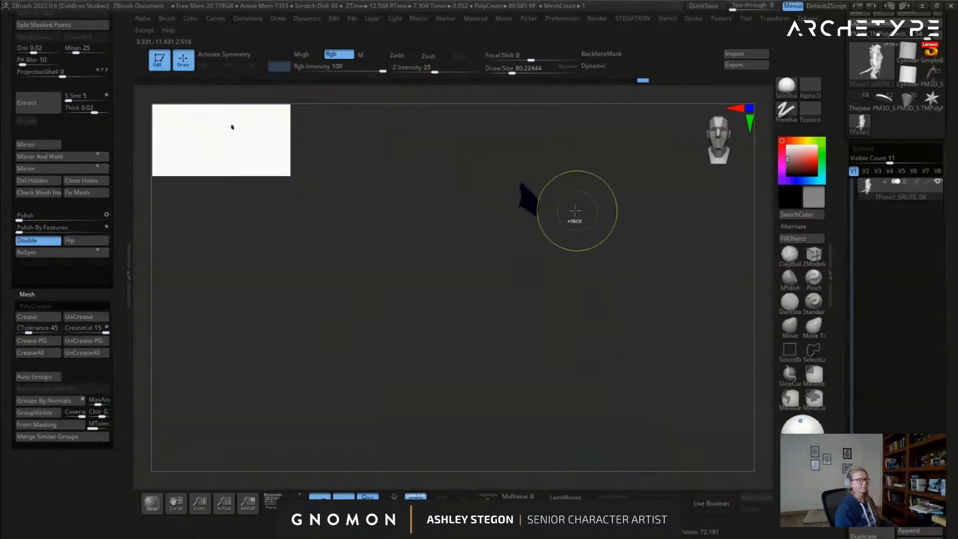
pyautogui.keyDown('ctrl'); pyautogui.keyDown('shift'); pyautogui.click(574, 214); pyautogui.keyUp('shift'); pyautogui.keyUp('ctrl')
pyautogui.moveTo(574, 213); pyautogui.dragTo(501, 215)
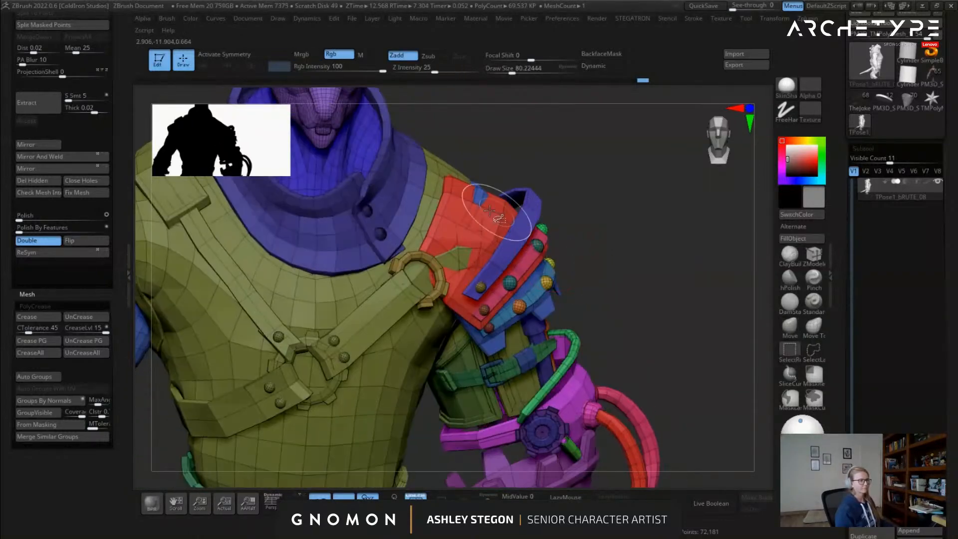
# Hide the left shoulder's red plates and its indigo, pink and light-blue bands, along with the purple pipe on the upper arm
pyautogui.keyDown('ctrl'); pyautogui.keyDown('alt'); pyautogui.keyDown('shift'); pyautogui.click(498, 210); pyautogui.keyUp('shift'); pyautogui.keyUp('alt'); pyautogui.keyUp('ctrl')
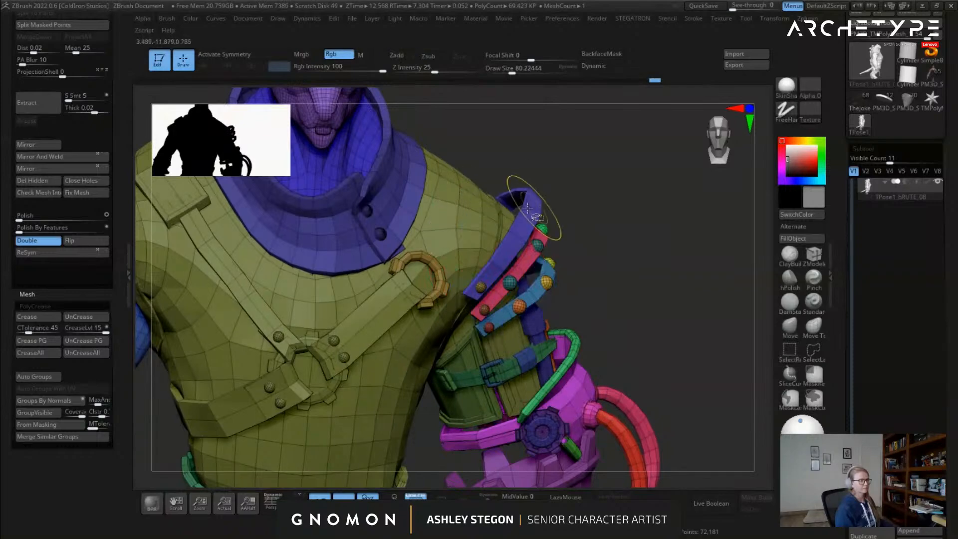
pyautogui.keyDown('ctrl'); pyautogui.keyDown('alt'); pyautogui.keyDown('shift'); pyautogui.click(526, 193); pyautogui.keyUp('shift'); pyautogui.keyUp('alt'); pyautogui.keyUp('ctrl')
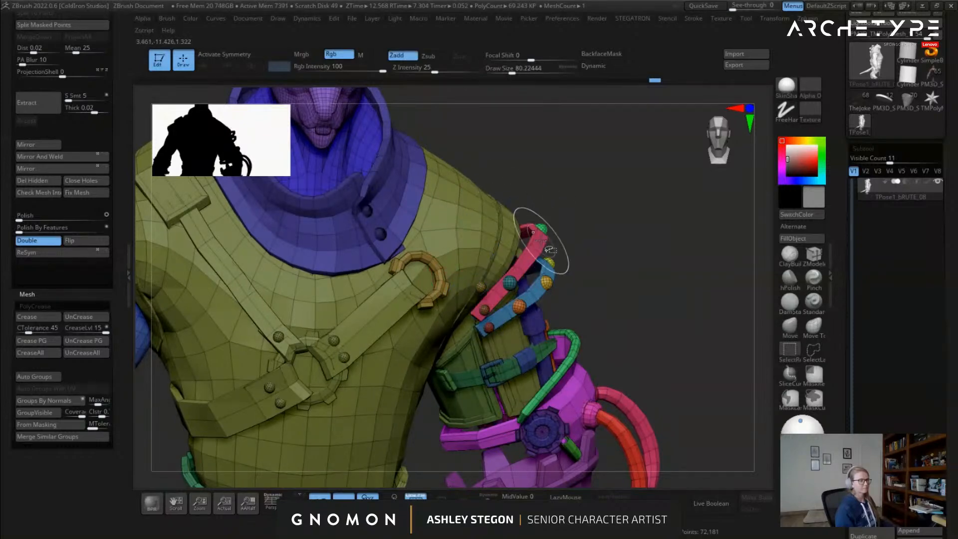
pyautogui.keyDown('ctrl'); pyautogui.keyDown('alt'); pyautogui.keyDown('shift'); pyautogui.click(529, 245); pyautogui.keyUp('shift'); pyautogui.keyUp('alt'); pyautogui.keyUp('ctrl')
pyautogui.keyDown('alt'); pyautogui.moveTo(529, 245); pyautogui.dragTo(319, 256, button='right'); pyautogui.keyUp('alt')
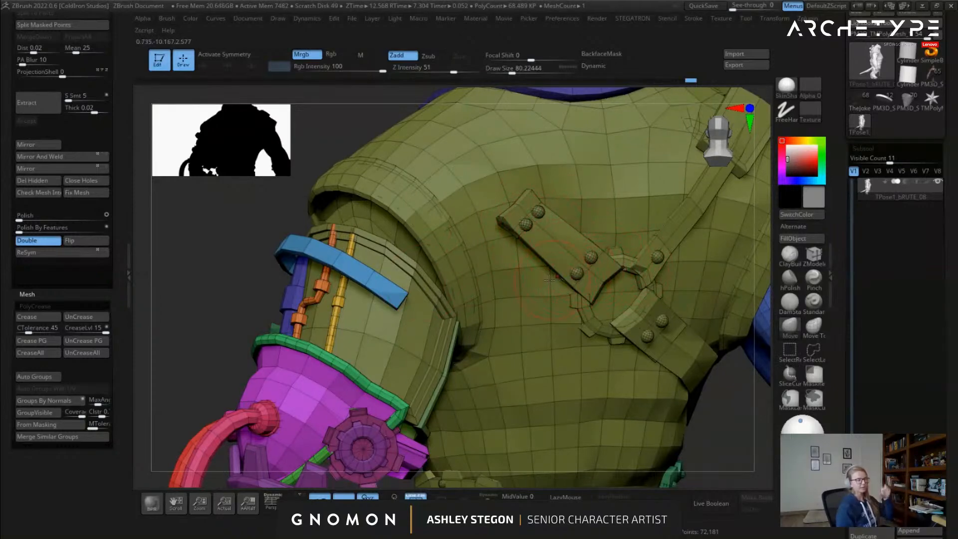
pyautogui.moveTo(328, 282); pyautogui.dragTo(346, 259)
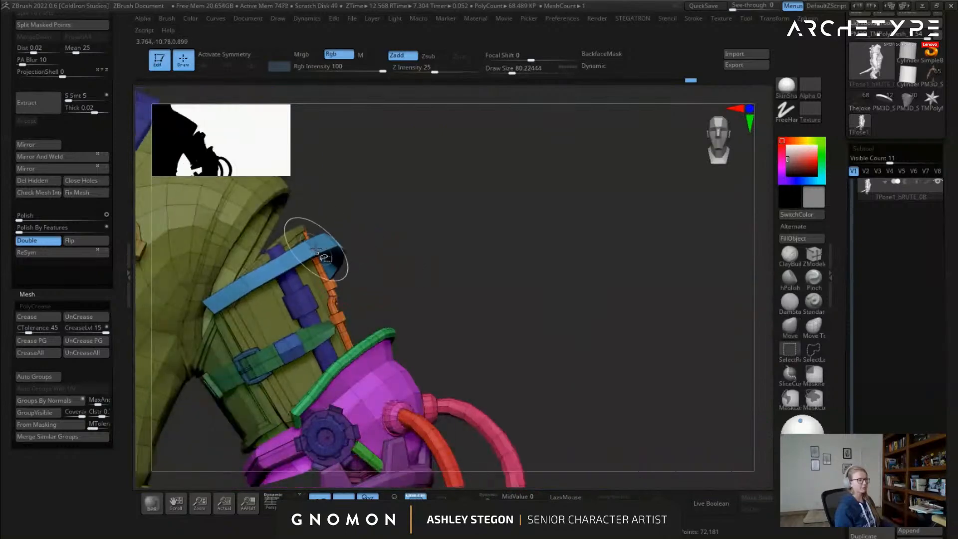
pyautogui.moveTo(325, 257); pyautogui.dragTo(406, 242)
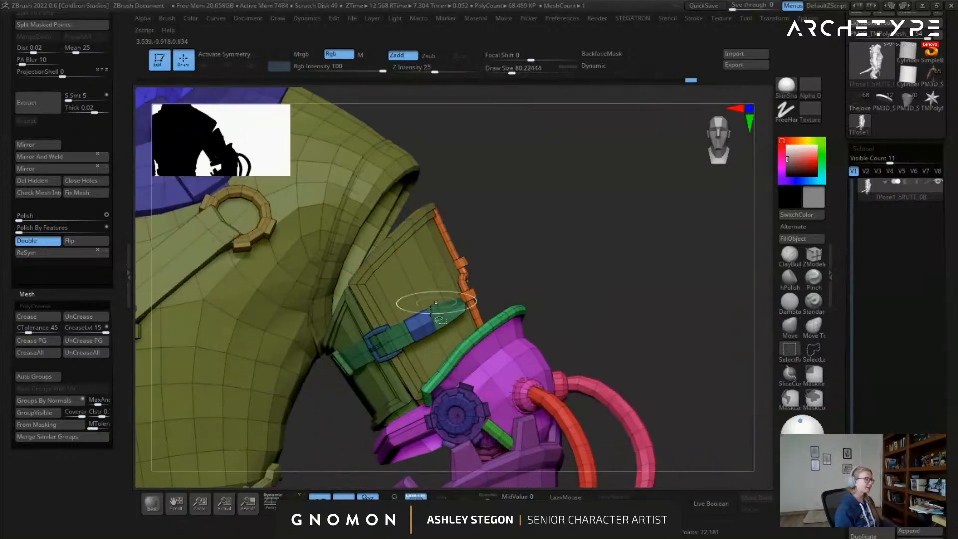
# Hide the strap and buckle pieces wrapped around the left upper-arm cuff
pyautogui.keyDown('ctrl'); pyautogui.keyDown('shift'); pyautogui.click(381, 349); pyautogui.keyUp('shift'); pyautogui.keyUp('ctrl')
pyautogui.keyDown('ctrl'); pyautogui.keyDown('shift'); pyautogui.click(390, 354); pyautogui.keyUp('shift'); pyautogui.keyUp('ctrl')
pyautogui.keyDown('ctrl'); pyautogui.keyDown('shift'); pyautogui.click(398, 346); pyautogui.keyUp('shift'); pyautogui.keyUp('ctrl')
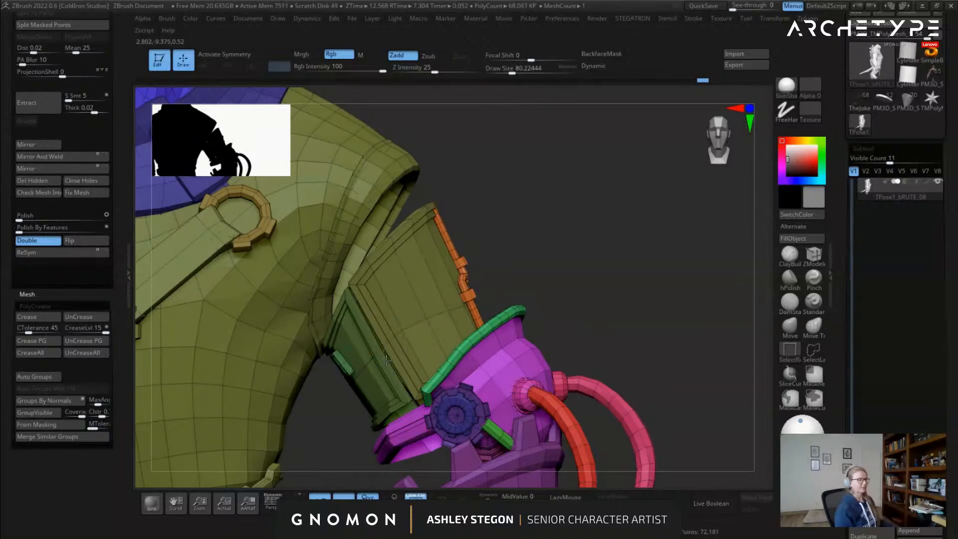
pyautogui.keyDown('ctrl'); pyautogui.keyDown('shift'); pyautogui.click(360, 364); pyautogui.keyUp('shift'); pyautogui.keyUp('ctrl')
pyautogui.keyDown('ctrl'); pyautogui.keyDown('shift'); pyautogui.click(347, 365); pyautogui.keyUp('shift'); pyautogui.keyUp('ctrl')
# Hide the olive upper-arm cuff and its pipes, and invert the visibility to isolate the hidden shoulder and arm pieces
pyautogui.keyDown('ctrl'); pyautogui.keyDown('shift'); pyautogui.click(435, 312); pyautogui.keyUp('shift'); pyautogui.keyUp('ctrl')
pyautogui.keyDown('ctrl'); pyautogui.keyDown('shift'); pyautogui.click(465, 283); pyautogui.keyUp('shift'); pyautogui.keyUp('ctrl')
pyautogui.keyDown('ctrl'); pyautogui.keyDown('shift'); pyautogui.click(462, 278); pyautogui.keyUp('shift'); pyautogui.keyUp('ctrl')
pyautogui.moveTo(473, 297); pyautogui.dragTo(535, 293)
pyautogui.keyDown('alt'); pyautogui.moveTo(602, 318); pyautogui.dragTo(546, 266); pyautogui.keyUp('alt')
pyautogui.keyDown('ctrl'); pyautogui.moveTo(536, 258); pyautogui.dragTo(723, 283, button='right'); pyautogui.keyUp('ctrl')
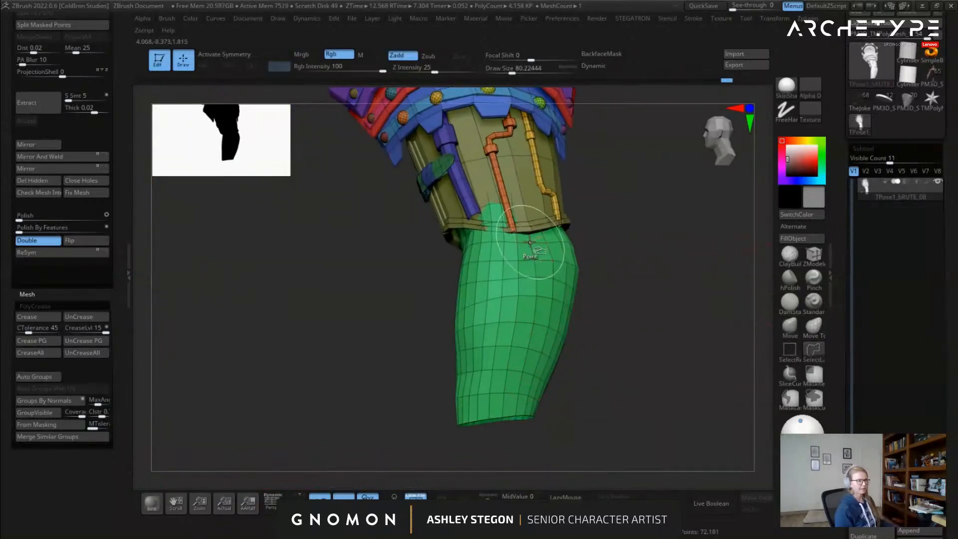
# Hide the green arm's polygon loops one after another from below the cuff down the forearm
pyautogui.keyDown('ctrl'); pyautogui.moveTo(530, 243); pyautogui.dragTo(500, 280, button='right'); pyautogui.keyUp('ctrl')
pyautogui.moveTo(575, 252); pyautogui.dragTo(507, 278, button='right')
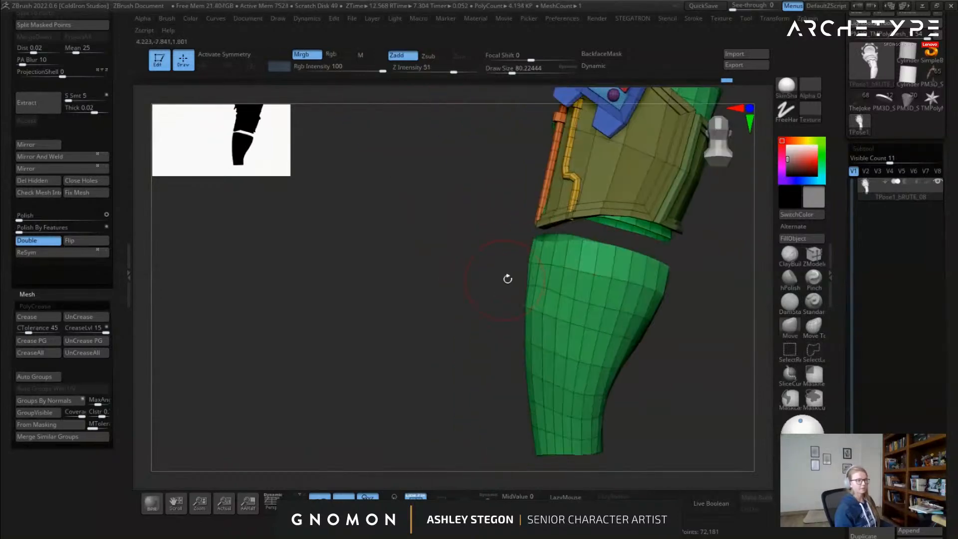
pyautogui.click(605, 261)
pyautogui.click(606, 281)
pyautogui.click(604, 307)
pyautogui.click(601, 323)
pyautogui.click(589, 351)
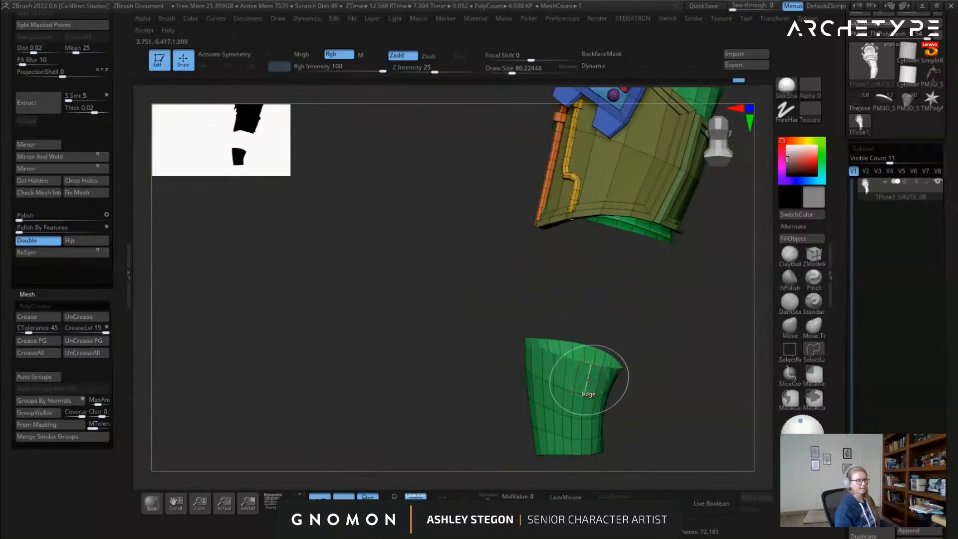
pyautogui.click(588, 380)
# Hide the leftover lower piece of the green forearm so only the arm inside the cuff remains
pyautogui.press('b')
pyautogui.press('m')
pyautogui.press('v')
pyautogui.keyDown('alt'); pyautogui.moveTo(606, 368); pyautogui.dragTo(564, 312, button='right'); pyautogui.keyUp('alt')
pyautogui.keyDown('alt'); pyautogui.moveTo(613, 220); pyautogui.dragTo(575, 310, button='right'); pyautogui.keyUp('alt')
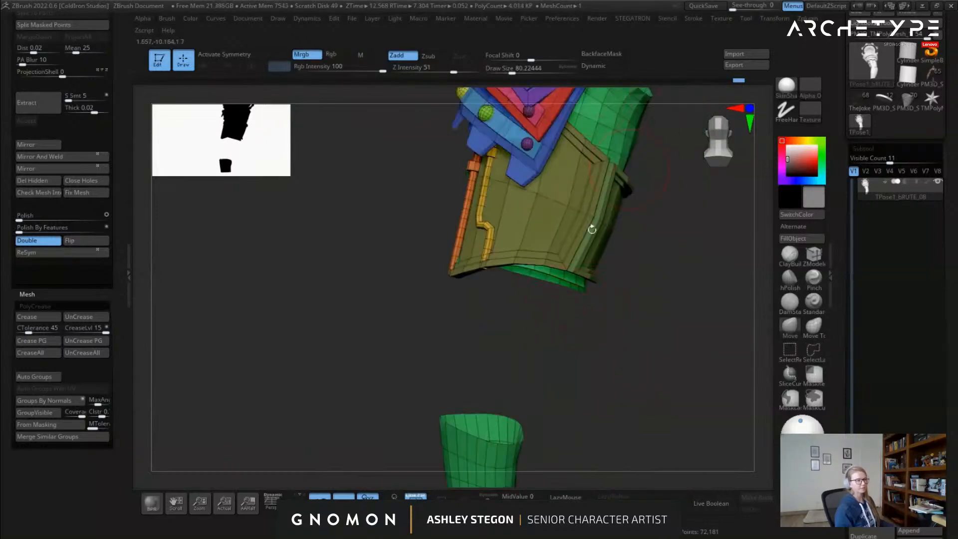
pyautogui.keyDown('alt'); pyautogui.moveTo(535, 349); pyautogui.dragTo(514, 230, button='right'); pyautogui.keyUp('alt')
pyautogui.press('b')
pyautogui.press('z')
pyautogui.press('m')
pyautogui.keyDown('ctrl'); pyautogui.keyDown('shift'); pyautogui.click(515, 326); pyautogui.keyUp('shift'); pyautogui.keyUp('ctrl')
pyautogui.hotkey('ctrl', 'z')
pyautogui.moveTo(393, 280)
pyautogui.keyDown('ctrl'); pyautogui.keyDown('alt'); pyautogui.keyDown('shift'); pyautogui.mouseDown()
pyautogui.moveTo(330, 370)
pyautogui.moveTo(558, 254)
pyautogui.moveTo(499, 270)
pyautogui.mouseUp(); pyautogui.keyUp('shift'); pyautogui.keyUp('alt'); pyautogui.keyUp('ctrl')
# Try to group the visible shoulder armour and upper arm as one polygroup, and undo it
pyautogui.moveTo(467, 304); pyautogui.dragTo(473, 224)
pyautogui.moveTo(474, 225)
pyautogui.mouseDown(button='right')
pyautogui.moveTo(424, 229)
pyautogui.moveTo(509, 233)
pyautogui.moveTo(492, 225)
pyautogui.moveTo(500, 210)
pyautogui.moveTo(541, 203)
pyautogui.moveTo(514, 225)
pyautogui.moveTo(525, 336)
pyautogui.mouseUp(button='right')
pyautogui.hotkey('ctrl', 'w')
pyautogui.hotkey('ctrl', 'z')
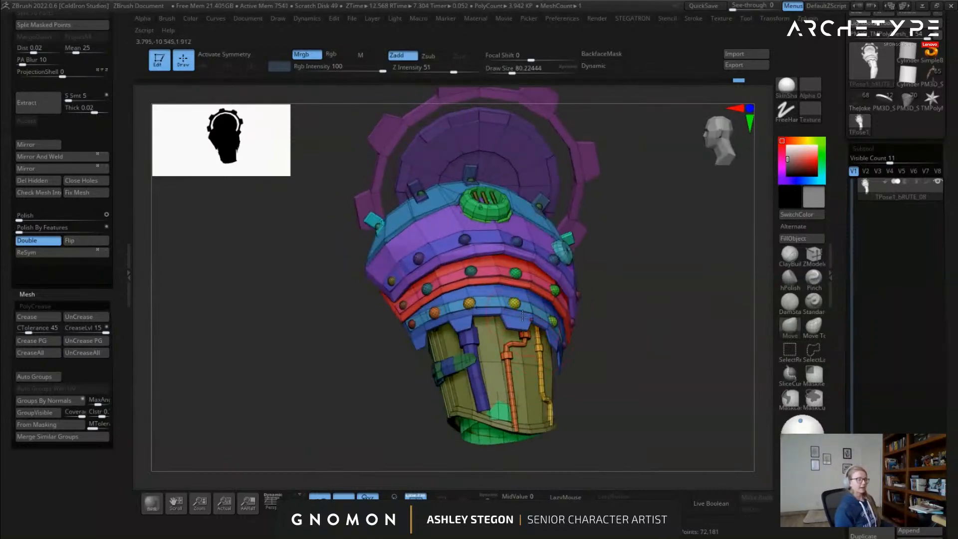
# Hide the arm, cuff and pipes beneath the shoulder and shrink the visibility until only the shoulder armour and gear discs remain
pyautogui.moveTo(588, 363)
pyautogui.mouseDown(button='right')
pyautogui.moveTo(499, 285)
pyautogui.moveTo(434, 299)
pyautogui.mouseUp(button='right')
pyautogui.moveTo(374, 314)
pyautogui.keyDown('ctrl'); pyautogui.keyDown('alt'); pyautogui.keyDown('shift'); pyautogui.mouseDown()
pyautogui.moveTo(483, 391)
pyautogui.moveTo(572, 312)
pyautogui.mouseUp(); pyautogui.keyUp('shift'); pyautogui.keyUp('alt'); pyautogui.keyUp('ctrl')
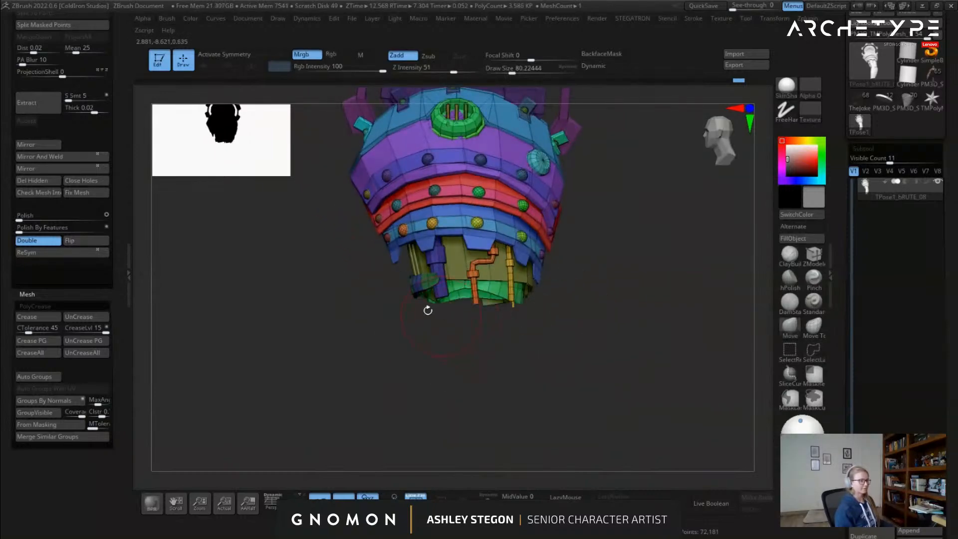
pyautogui.keyDown('ctrl'); pyautogui.keyDown('alt'); pyautogui.keyDown('shift'); pyautogui.moveTo(444, 301); pyautogui.dragTo(407, 299); pyautogui.keyUp('shift'); pyautogui.keyUp('alt'); pyautogui.keyUp('ctrl')
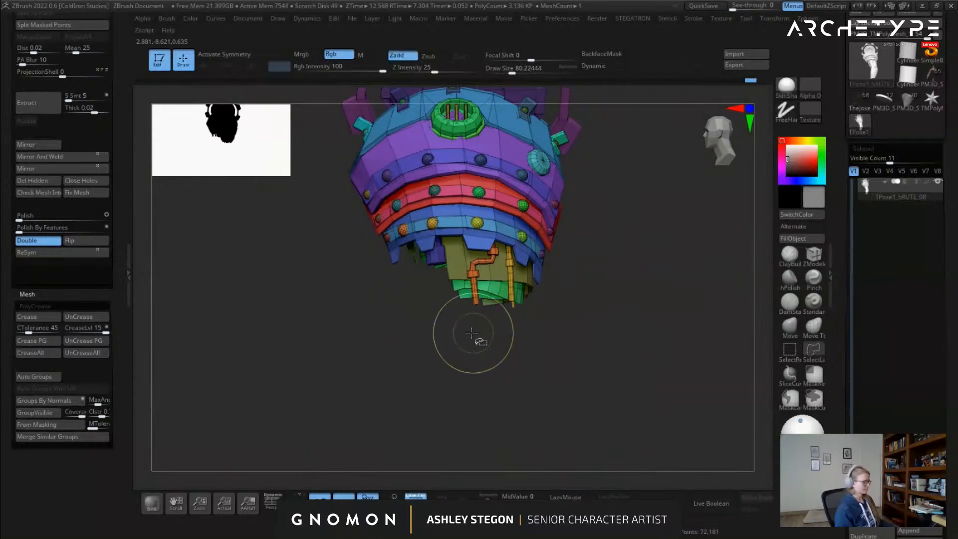
pyautogui.hotkey('ctrl', 'shift', 's')
pyautogui.hotkey('ctrl', 'shift', 's')
pyautogui.hotkey('ctrl', 'shift', 's')
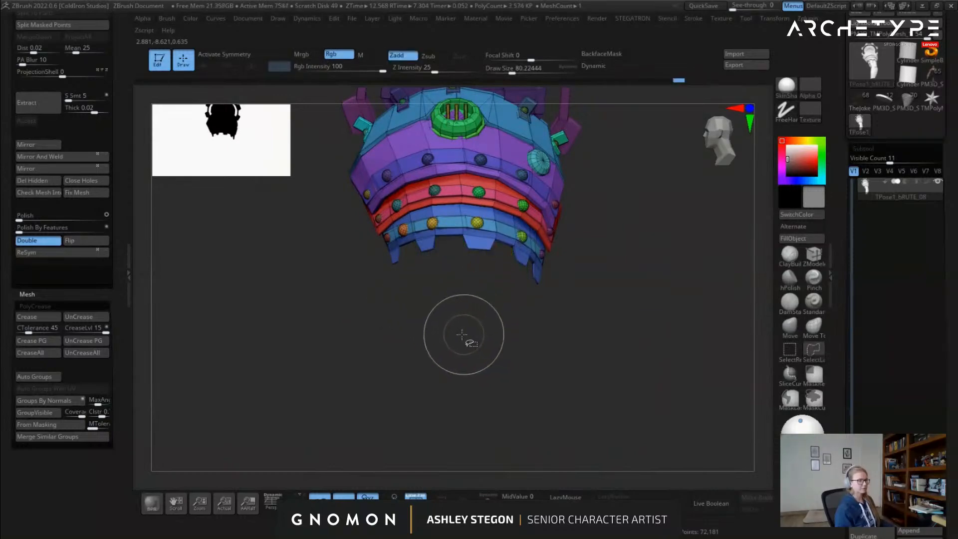
# Group the visible left shoulder armour and gear discs as one polygroup and bring the whole character back
pyautogui.moveTo(458, 334); pyautogui.dragTo(432, 273)
pyautogui.hotkey('ctrl', 'w')
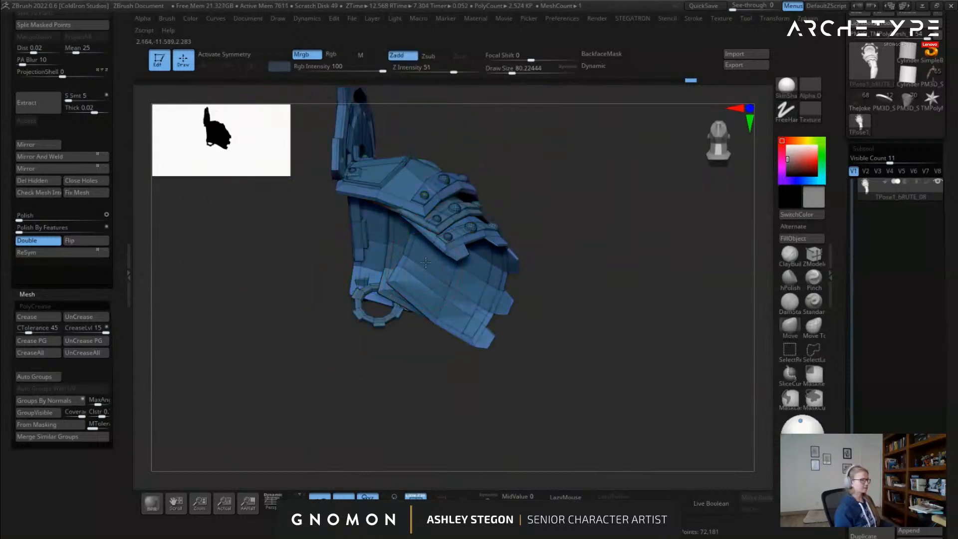
pyautogui.moveTo(559, 279); pyautogui.dragTo(404, 283)
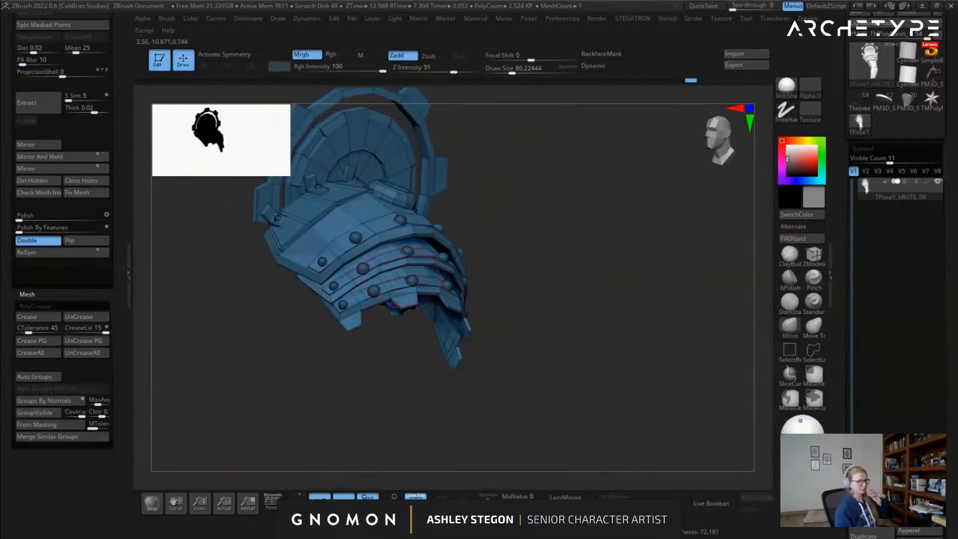
pyautogui.moveTo(594, 294); pyautogui.dragTo(500, 380)
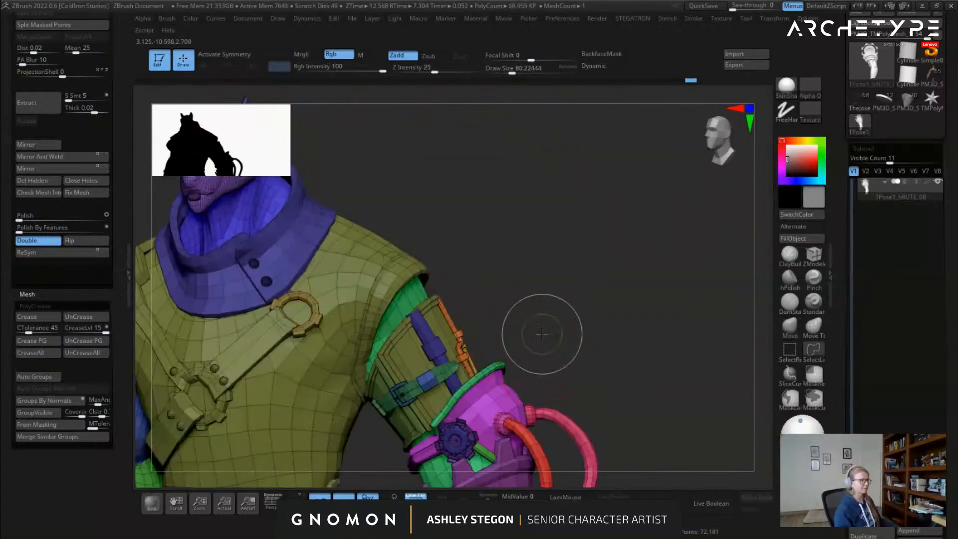
pyautogui.keyDown('ctrl'); pyautogui.keyDown('shift'); pyautogui.click(542, 334); pyautogui.keyUp('shift'); pyautogui.keyUp('ctrl')
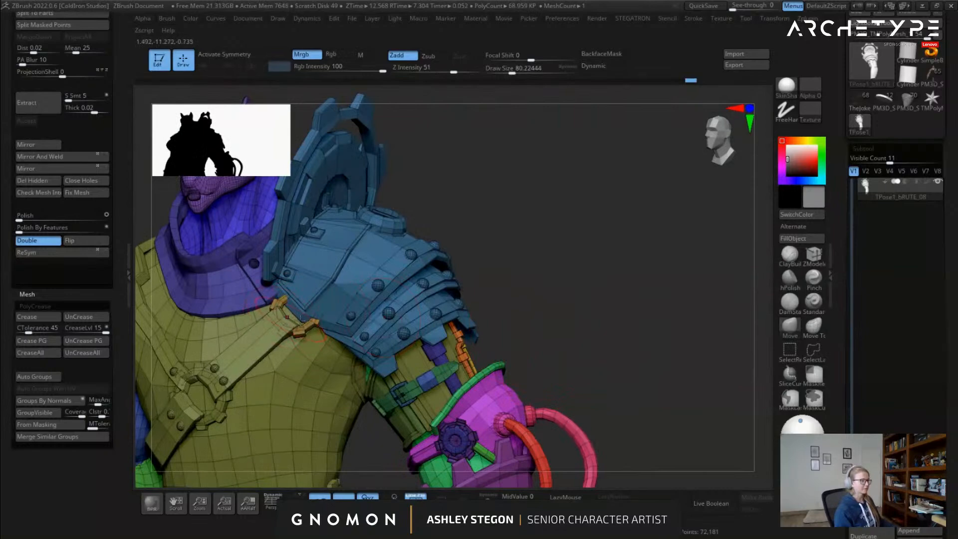
# Regroup the left shoulder armour together with its chest strap ring as a single polygroup and show the body again
pyautogui.keyDown('alt'); pyautogui.moveTo(758, 338); pyautogui.dragTo(649, 300); pyautogui.keyUp('alt')
pyautogui.keyDown('ctrl'); pyautogui.keyDown('shift'); pyautogui.click(424, 277); pyautogui.keyUp('shift'); pyautogui.keyUp('ctrl')
pyautogui.keyDown('ctrl'); pyautogui.keyDown('shift'); pyautogui.moveTo(629, 266); pyautogui.dragTo(646, 282); pyautogui.keyUp('shift'); pyautogui.keyUp('ctrl')
pyautogui.hotkey('ctrl', 'w')
pyautogui.keyDown('ctrl'); pyautogui.keyDown('shift'); pyautogui.click(635, 313); pyautogui.keyUp('shift'); pyautogui.keyUp('ctrl')
# Hide the purple pipe, strap and front buckle on the left upper arm
pyautogui.keyDown('alt'); pyautogui.moveTo(583, 358); pyautogui.dragTo(469, 298); pyautogui.keyUp('alt')
pyautogui.keyDown('ctrl'); pyautogui.keyDown('shift'); pyautogui.click(424, 299); pyautogui.keyUp('shift'); pyautogui.keyUp('ctrl')
pyautogui.keyDown('ctrl'); pyautogui.keyDown('shift'); pyautogui.moveTo(527, 316); pyautogui.dragTo(489, 312); pyautogui.keyUp('shift'); pyautogui.keyUp('ctrl')
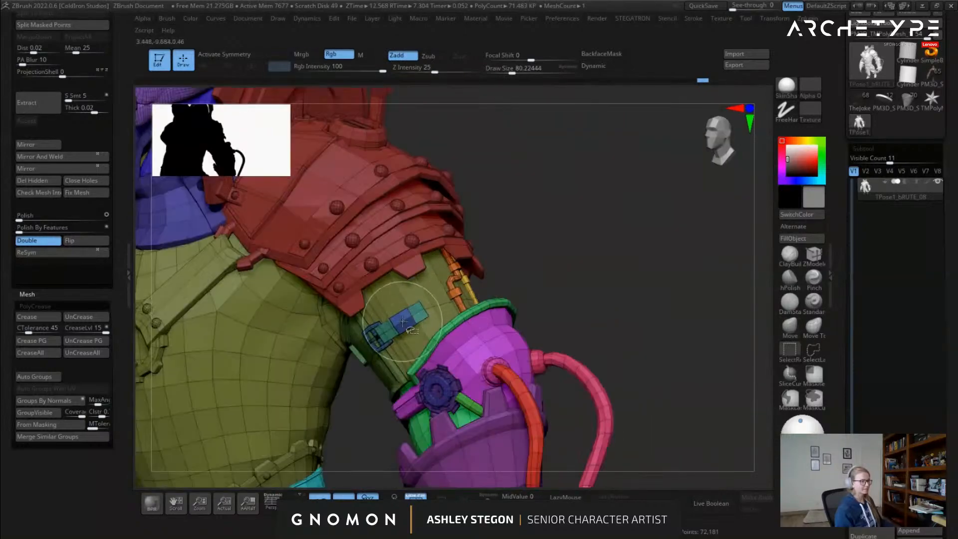
pyautogui.keyDown('ctrl'); pyautogui.keyDown('shift'); pyautogui.click(387, 344); pyautogui.keyUp('shift'); pyautogui.keyUp('ctrl')
pyautogui.keyDown('ctrl'); pyautogui.keyDown('shift'); pyautogui.click(419, 342); pyautogui.keyUp('shift'); pyautogui.keyUp('ctrl')
pyautogui.moveTo(335, 344)
pyautogui.mouseDown(button='right')
pyautogui.moveTo(384, 345)
pyautogui.moveTo(335, 352)
pyautogui.mouseUp(button='right')
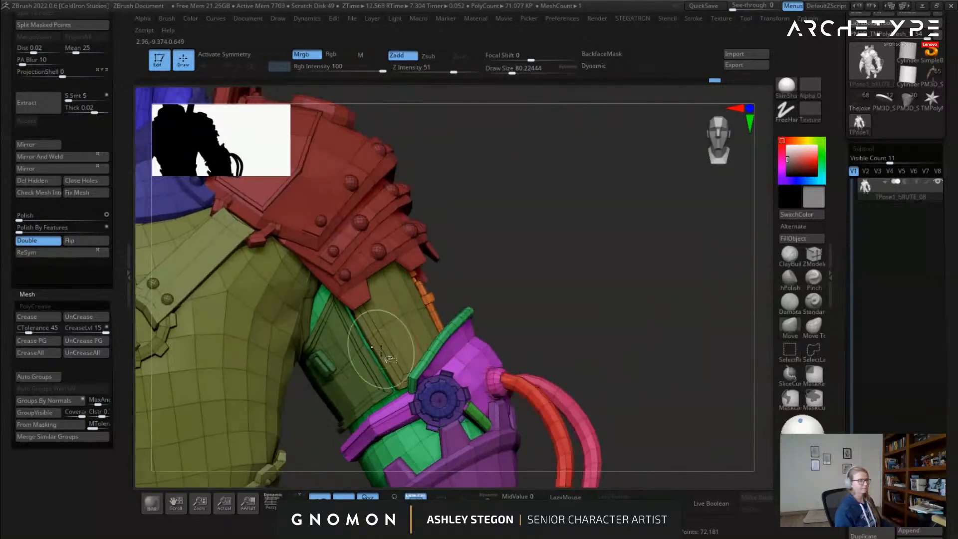
# Hide the side buckle, cuff panel and remaining pipes, and invert the visibility to isolate the left arm with its cuff
pyautogui.keyDown('ctrl'); pyautogui.keyDown('shift'); pyautogui.click(333, 355); pyautogui.keyUp('shift'); pyautogui.keyUp('ctrl')
pyautogui.keyDown('ctrl'); pyautogui.keyDown('shift'); pyautogui.click(381, 332); pyautogui.keyUp('shift'); pyautogui.keyUp('ctrl')
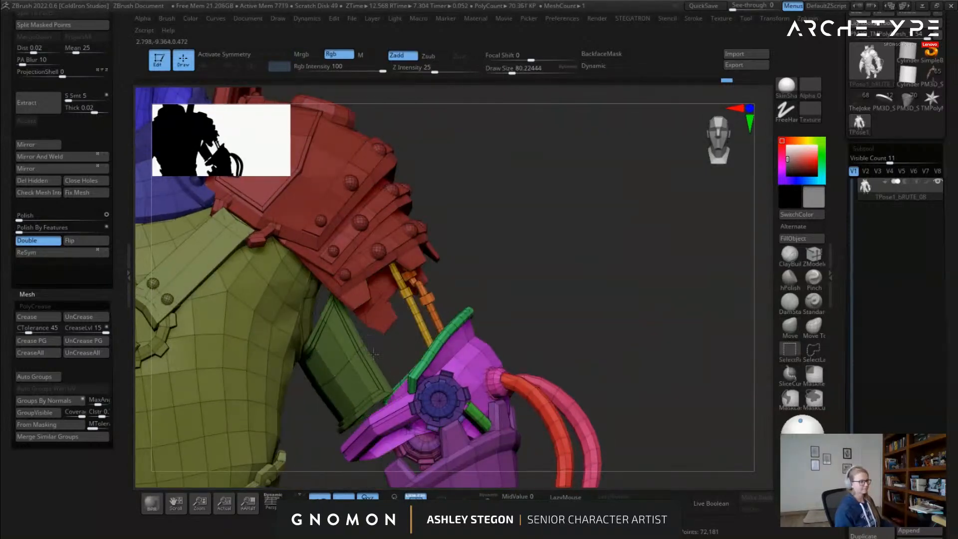
pyautogui.keyDown('ctrl'); pyautogui.keyDown('shift'); pyautogui.click(427, 307); pyautogui.keyUp('shift'); pyautogui.keyUp('ctrl')
pyautogui.moveTo(469, 302); pyautogui.dragTo(554, 304, button='right')
pyautogui.keyDown('ctrl'); pyautogui.keyDown('shift'); pyautogui.moveTo(554, 305); pyautogui.dragTo(579, 308); pyautogui.keyUp('shift'); pyautogui.keyUp('ctrl')
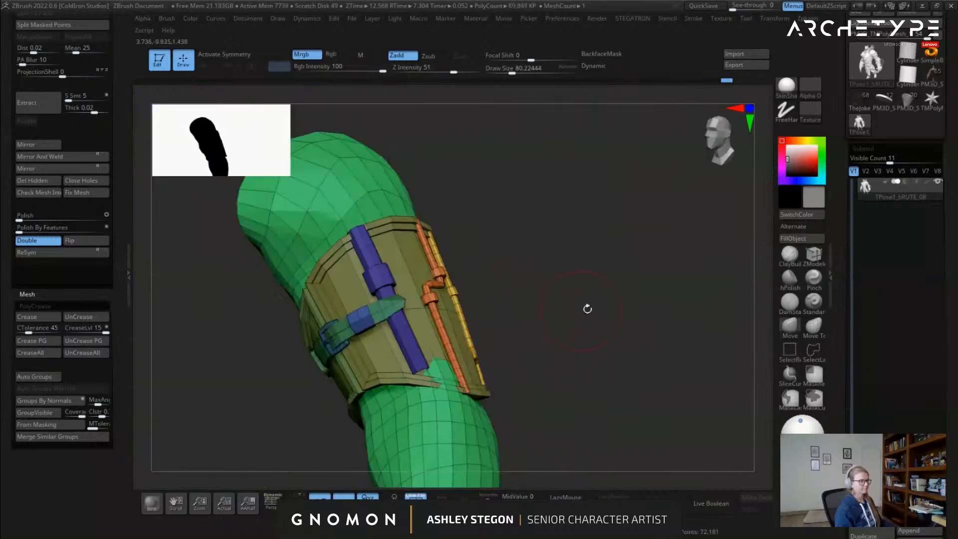
# Switch to the SelectLasso brush and hide the green forearm below the upper-arm cuff
pyautogui.moveTo(582, 308); pyautogui.dragTo(694, 302, button='right')
pyautogui.moveTo(519, 300)
pyautogui.keyDown('ctrl'); pyautogui.mouseDown(button='right')
pyautogui.moveTo(517, 272)
pyautogui.moveTo(498, 288)
pyautogui.mouseUp(button='right'); pyautogui.keyUp('ctrl')
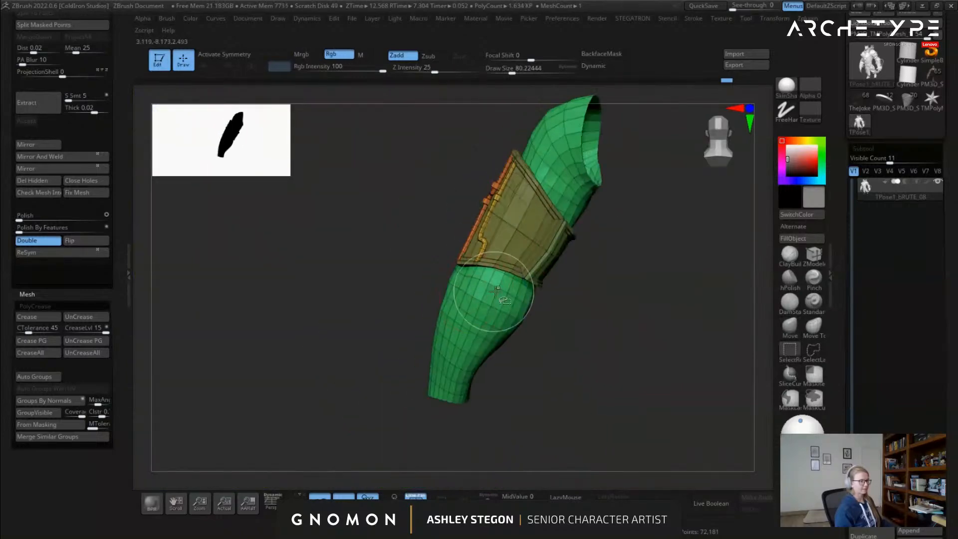
pyautogui.click(814, 349)
pyautogui.keyDown('ctrl'); pyautogui.keyDown('shift'); pyautogui.click(500, 285); pyautogui.keyUp('shift'); pyautogui.keyUp('ctrl')
pyautogui.keyDown('ctrl'); pyautogui.keyDown('shift'); pyautogui.click(502, 293); pyautogui.keyUp('shift'); pyautogui.keyUp('ctrl')
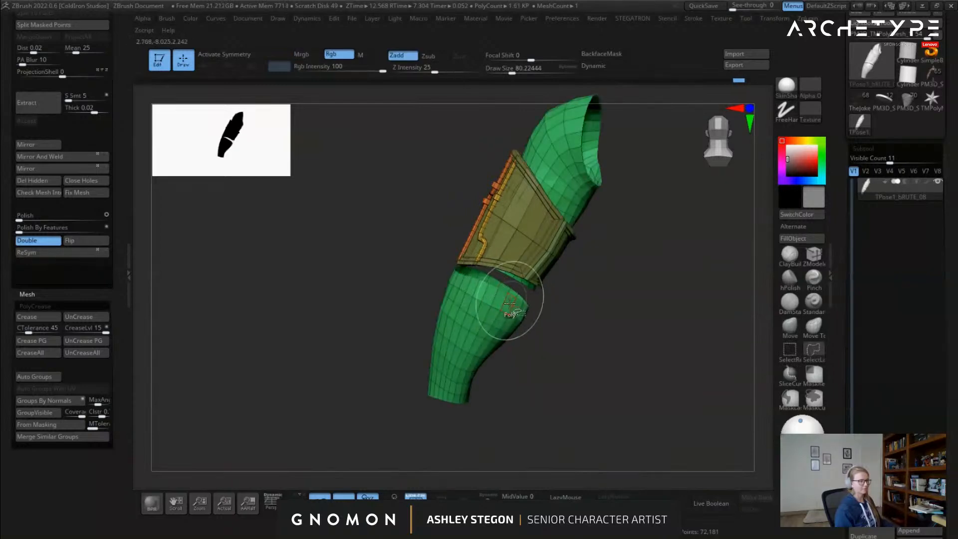
pyautogui.keyDown('ctrl'); pyautogui.keyDown('shift'); pyautogui.click(494, 303); pyautogui.keyUp('shift'); pyautogui.keyUp('ctrl')
pyautogui.keyDown('ctrl'); pyautogui.keyDown('shift'); pyautogui.click(486, 313); pyautogui.keyUp('shift'); pyautogui.keyUp('ctrl')
pyautogui.keyDown('ctrl'); pyautogui.keyDown('shift'); pyautogui.click(478, 334); pyautogui.keyUp('shift'); pyautogui.keyUp('ctrl')
pyautogui.hotkey('ctrl', 'z')
pyautogui.moveTo(391, 381)
pyautogui.keyDown('ctrl'); pyautogui.keyDown('alt'); pyautogui.keyDown('shift'); pyautogui.mouseDown()
pyautogui.moveTo(533, 315)
pyautogui.moveTo(369, 340)
pyautogui.mouseUp(); pyautogui.keyUp('shift'); pyautogui.keyUp('alt'); pyautogui.keyUp('ctrl')
# Group the visible left upper arm and its cuff pieces as one polygroup, undoing and repeating the grouping once
pyautogui.moveTo(399, 319)
pyautogui.mouseDown()
pyautogui.moveTo(548, 259)
pyautogui.moveTo(544, 250)
pyautogui.moveTo(514, 280)
pyautogui.moveTo(542, 269)
pyautogui.moveTo(514, 280)
pyautogui.mouseUp()
pyautogui.hotkey('ctrl', 'w')
pyautogui.keyDown('ctrl'); pyautogui.moveTo(454, 243); pyautogui.dragTo(460, 261, button='right'); pyautogui.keyUp('ctrl')
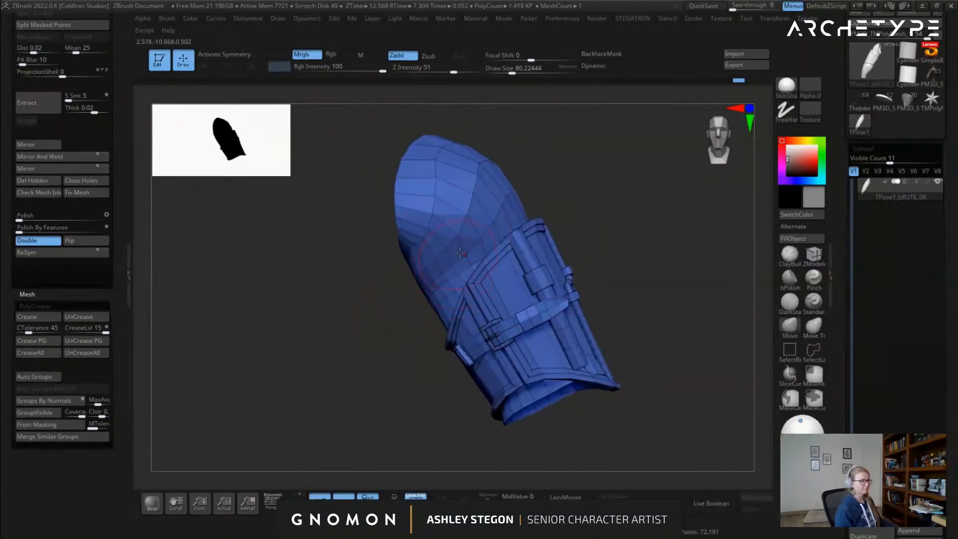
pyautogui.hotkey('ctrl', 'z')
pyautogui.hotkey('ctrl', 'w')
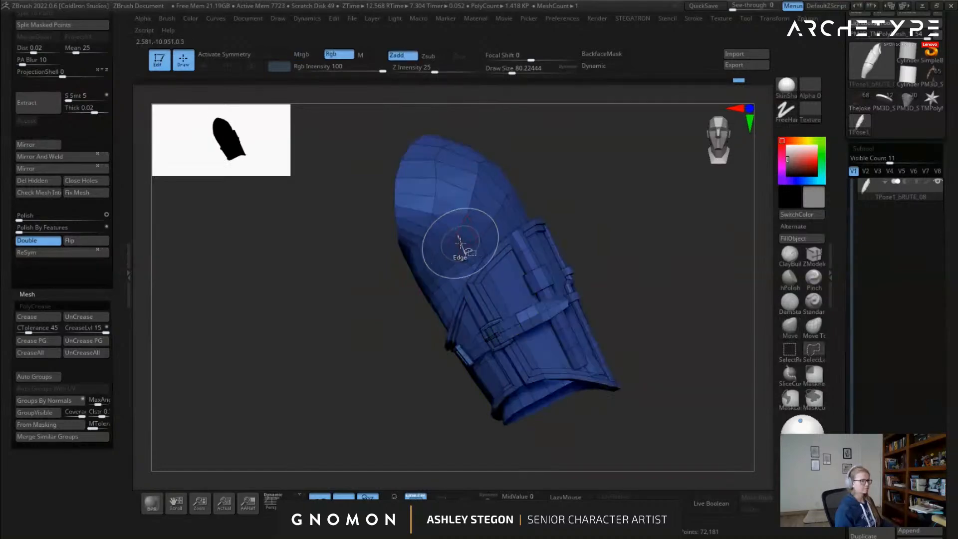
# Hide the upper arm's loops above the cuff and group the remaining cuff and arm section as its own polygroup
pyautogui.keyDown('ctrl'); pyautogui.keyDown('shift'); pyautogui.click(460, 243); pyautogui.keyUp('shift'); pyautogui.keyUp('ctrl')
pyautogui.keyDown('ctrl'); pyautogui.keyDown('shift'); pyautogui.click(449, 229); pyautogui.keyUp('shift'); pyautogui.keyUp('ctrl')
pyautogui.keyDown('ctrl'); pyautogui.keyDown('shift'); pyautogui.click(417, 216); pyautogui.keyUp('shift'); pyautogui.keyUp('ctrl')
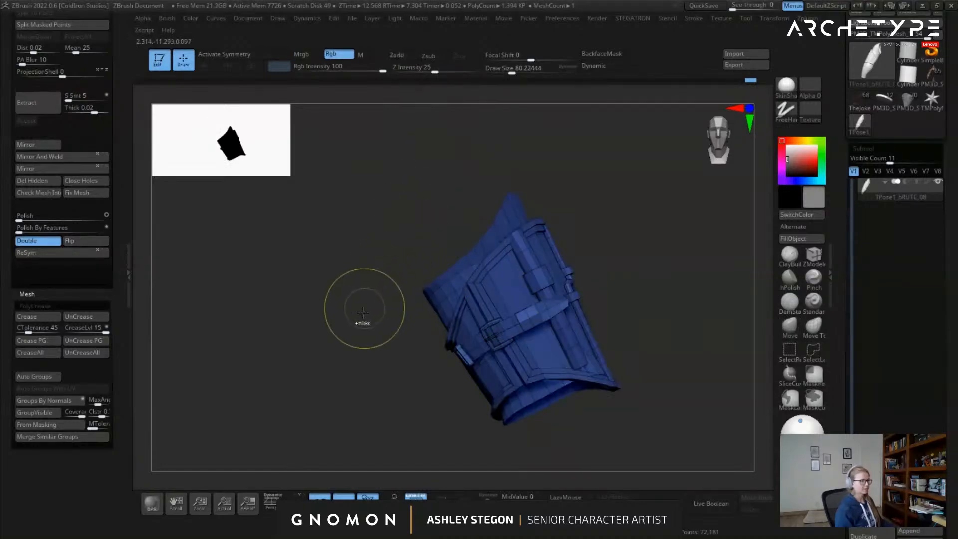
pyautogui.hotkey('ctrl', 'w')
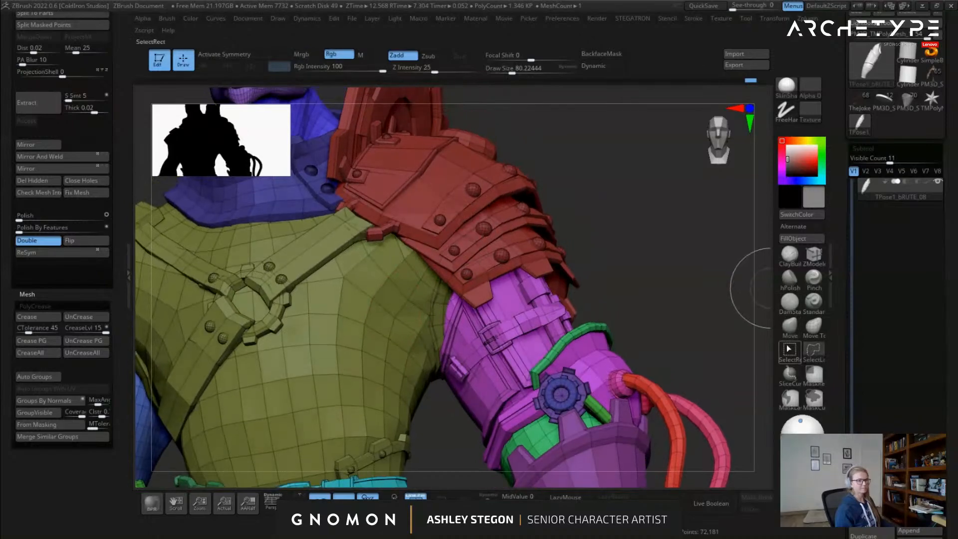
# Switch to the SelectRect brush, hide the shoulder armour to inspect the arm grouping beneath it, and show everything again
pyautogui.click(788, 346)
pyautogui.keyDown('ctrl'); pyautogui.keyDown('shift'); pyautogui.click(473, 171); pyautogui.keyUp('shift'); pyautogui.keyUp('ctrl')
pyautogui.keyDown('ctrl'); pyautogui.keyDown('shift'); pyautogui.click(609, 213); pyautogui.keyUp('shift'); pyautogui.keyUp('ctrl')
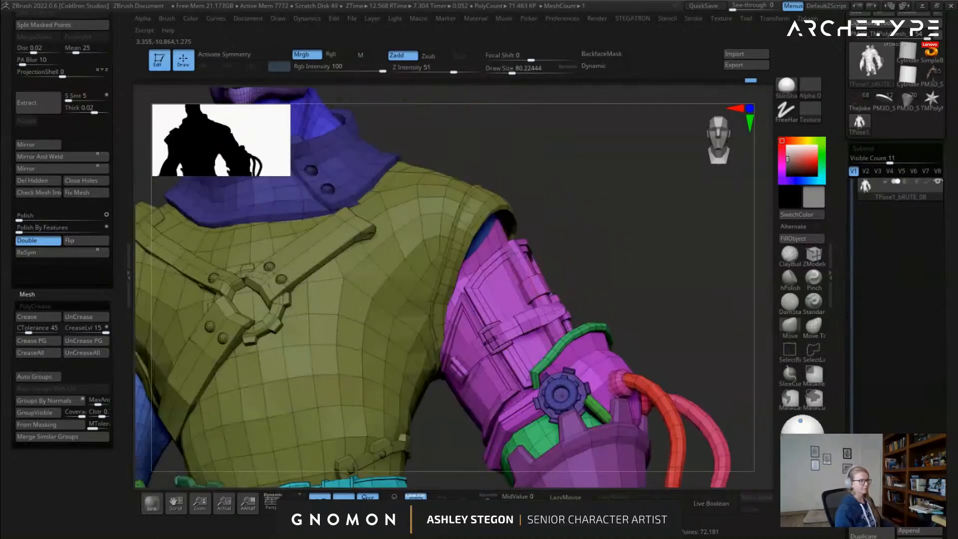
pyautogui.moveTo(610, 213); pyautogui.dragTo(496, 233)
pyautogui.moveTo(506, 225)
pyautogui.mouseDown(button='right')
pyautogui.moveTo(399, 227)
pyautogui.moveTo(592, 230)
pyautogui.moveTo(619, 250)
pyautogui.moveTo(611, 259)
pyautogui.mouseUp(button='right')
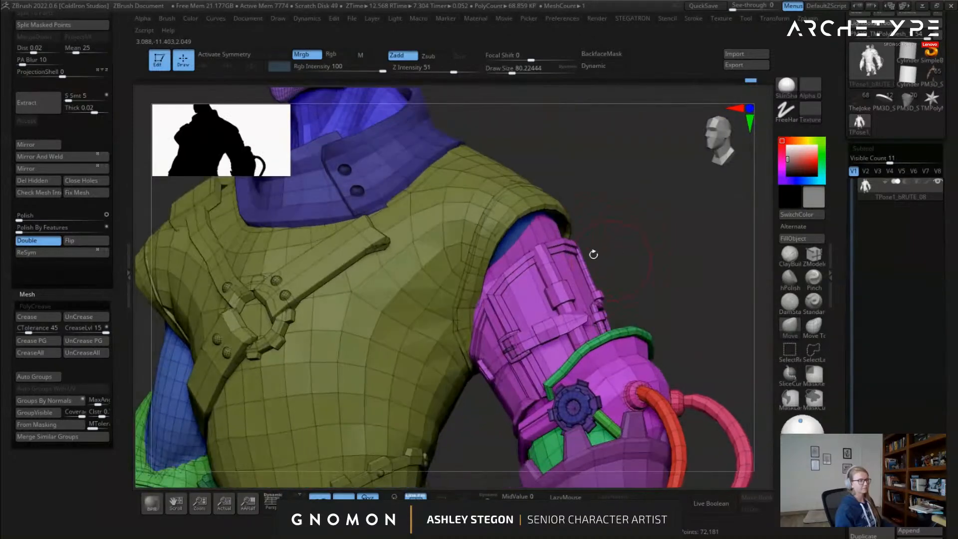
pyautogui.keyDown('ctrl'); pyautogui.keyDown('shift'); pyautogui.click(607, 245); pyautogui.keyUp('shift'); pyautogui.keyUp('ctrl')
# Turn off the polyframe display and frame the whole character from the front
pyautogui.moveTo(677, 278); pyautogui.dragTo(636, 263, button='right')
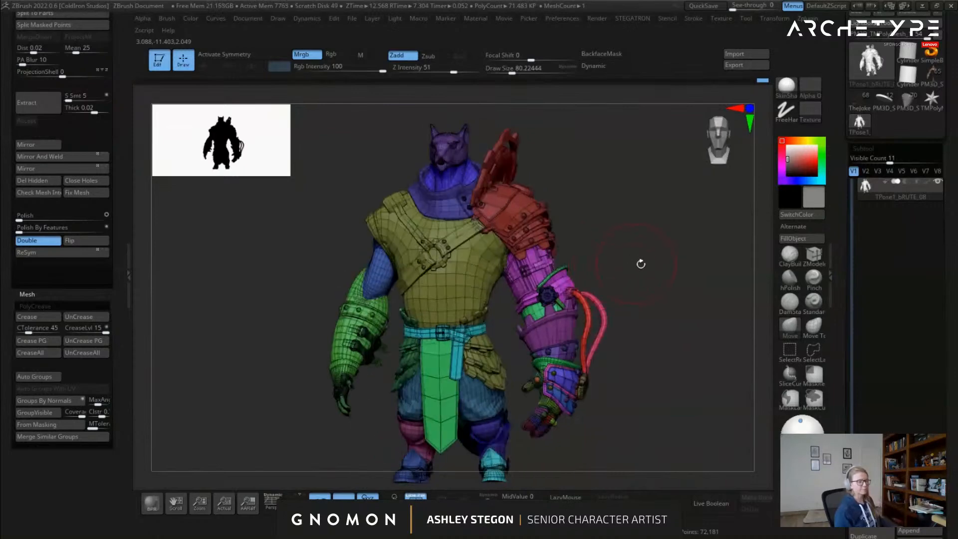
pyautogui.keyDown('alt'); pyautogui.moveTo(630, 308); pyautogui.dragTo(550, 266, button='right'); pyautogui.keyUp('alt')
pyautogui.moveTo(548, 318); pyautogui.dragTo(536, 361, button='right')
pyautogui.hotkey('shift', 'f')
pyautogui.moveTo(487, 210); pyautogui.dragTo(416, 170, button='right')
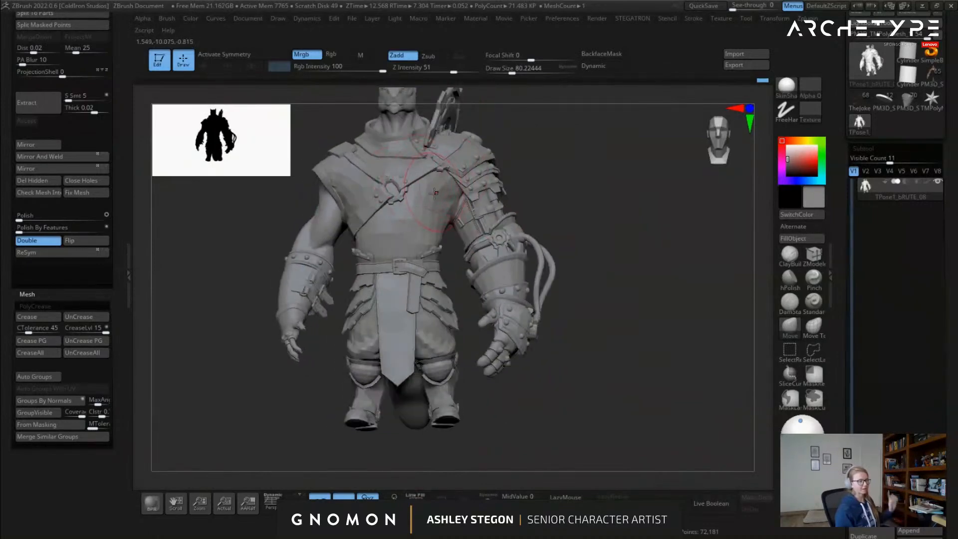
# Turn on the polyframe display and hide the armour guard around the left elbow
pyautogui.hotkey('shift', 'f')
pyautogui.keyDown('ctrl'); pyautogui.moveTo(560, 285); pyautogui.dragTo(586, 327, button='right'); pyautogui.keyUp('ctrl')
pyautogui.keyDown('shift'); pyautogui.moveTo(628, 258); pyautogui.dragTo(654, 294, button='right'); pyautogui.keyUp('shift')
pyautogui.keyDown('ctrl'); pyautogui.keyDown('shift'); pyautogui.click(509, 205); pyautogui.keyUp('shift'); pyautogui.keyUp('ctrl')
pyautogui.keyDown('ctrl'); pyautogui.keyDown('shift'); pyautogui.moveTo(577, 214); pyautogui.dragTo(592, 238); pyautogui.keyUp('shift'); pyautogui.keyUp('ctrl')
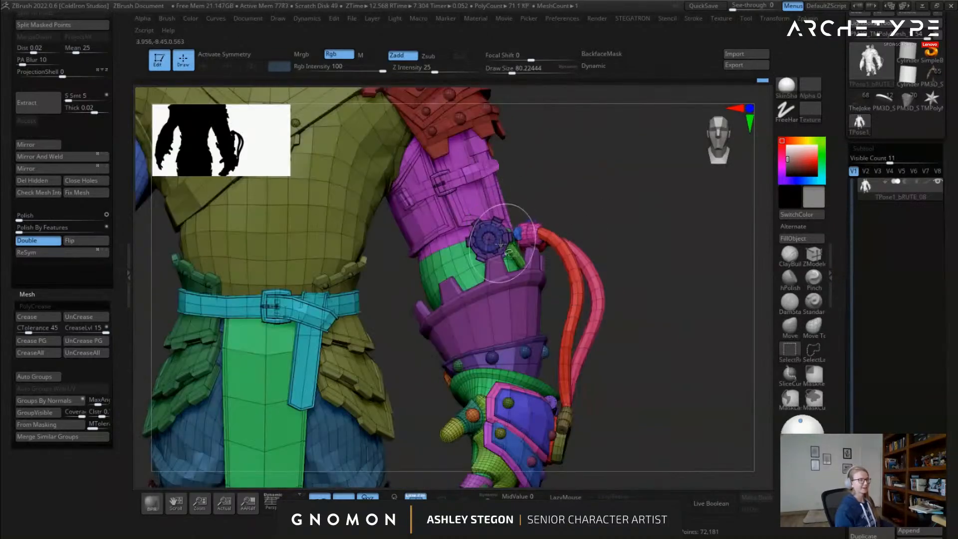
# Hide the hose-end pieces and studs around the left elbow from the back of the arm
pyautogui.moveTo(547, 233); pyautogui.dragTo(451, 230, button='right')
pyautogui.keyDown('ctrl'); pyautogui.moveTo(452, 230); pyautogui.dragTo(474, 268, button='right'); pyautogui.keyUp('ctrl')
pyautogui.keyDown('ctrl'); pyautogui.keyDown('shift'); pyautogui.click(478, 263); pyautogui.keyUp('shift'); pyautogui.keyUp('ctrl')
pyautogui.keyDown('ctrl'); pyautogui.keyDown('shift'); pyautogui.click(506, 261); pyautogui.keyUp('shift'); pyautogui.keyUp('ctrl')
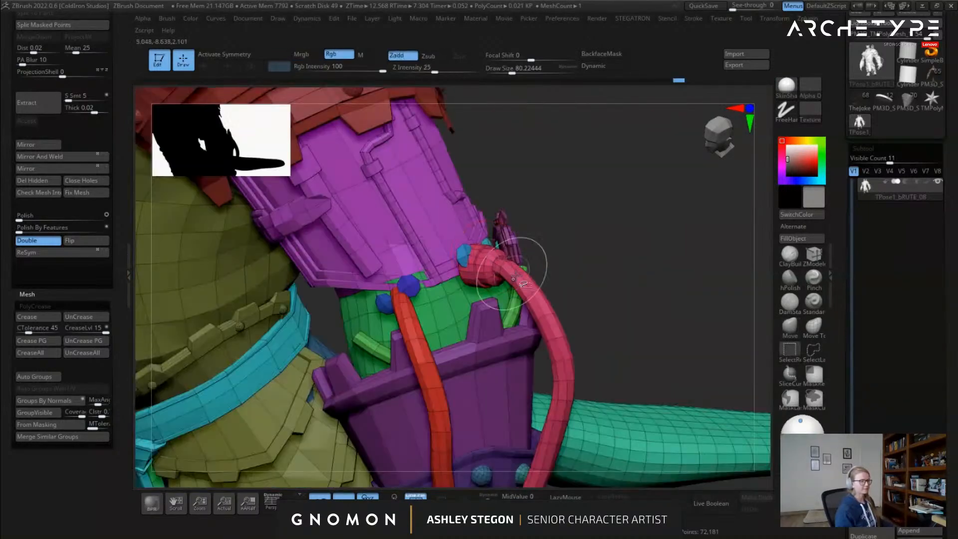
pyautogui.keyDown('ctrl'); pyautogui.keyDown('alt'); pyautogui.keyDown('shift'); pyautogui.click(523, 277); pyautogui.keyUp('shift'); pyautogui.keyUp('alt'); pyautogui.keyUp('ctrl')
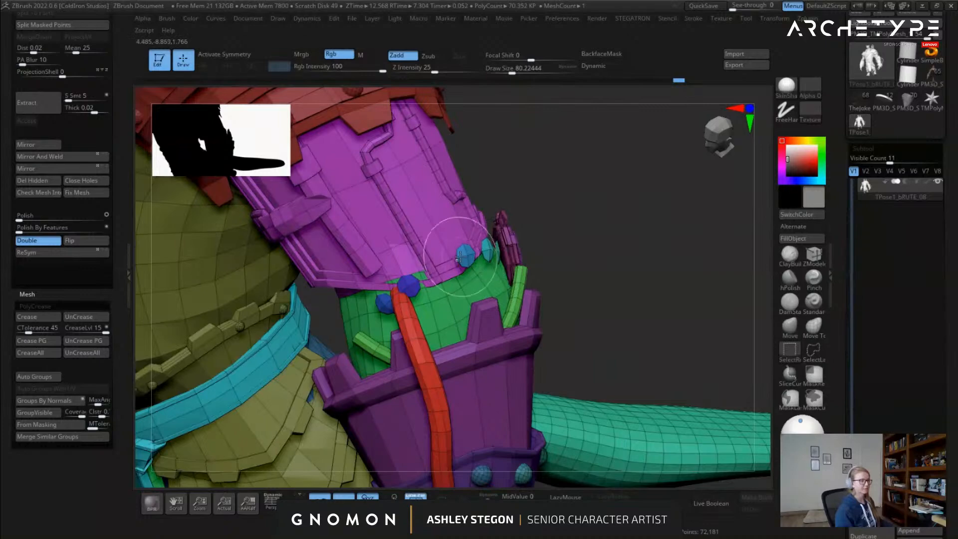
pyautogui.moveTo(494, 257); pyautogui.dragTo(480, 259, button='right')
pyautogui.keyDown('ctrl'); pyautogui.keyDown('alt'); pyautogui.keyDown('shift'); pyautogui.click(484, 256); pyautogui.keyUp('shift'); pyautogui.keyUp('alt'); pyautogui.keyUp('ctrl')
# Isolate the collected left elbow guard, disc and stud pieces, group them as one polygroup, and show the whole model again
pyautogui.keyDown('ctrl'); pyautogui.keyDown('alt'); pyautogui.keyDown('shift'); pyautogui.click(439, 295); pyautogui.keyUp('shift'); pyautogui.keyUp('alt'); pyautogui.keyUp('ctrl')
pyautogui.moveTo(449, 295)
pyautogui.mouseDown(button='right')
pyautogui.moveTo(589, 287)
pyautogui.moveTo(644, 272)
pyautogui.moveTo(389, 250)
pyautogui.mouseUp(button='right')
pyautogui.keyDown('ctrl'); pyautogui.keyDown('alt'); pyautogui.keyDown('shift'); pyautogui.click(647, 270); pyautogui.keyUp('shift'); pyautogui.keyUp('alt'); pyautogui.keyUp('ctrl')
pyautogui.keyDown('ctrl'); pyautogui.keyDown('shift'); pyautogui.moveTo(312, 316); pyautogui.dragTo(315, 360); pyautogui.keyUp('shift'); pyautogui.keyUp('ctrl')
pyautogui.moveTo(336, 344)
pyautogui.mouseDown(button='right')
pyautogui.moveTo(559, 271)
pyautogui.moveTo(488, 265)
pyautogui.moveTo(640, 269)
pyautogui.moveTo(616, 291)
pyautogui.moveTo(377, 263)
pyautogui.moveTo(376, 253)
pyautogui.moveTo(469, 278)
pyautogui.moveTo(461, 272)
pyautogui.moveTo(499, 240)
pyautogui.moveTo(483, 240)
pyautogui.mouseUp(button='right')
pyautogui.keyDown('ctrl'); pyautogui.keyDown('shift'); pyautogui.click(530, 280); pyautogui.keyUp('shift'); pyautogui.keyUp('ctrl')
pyautogui.hotkey('ctrl', 'w')
pyautogui.keyDown('ctrl'); pyautogui.keyDown('shift'); pyautogui.click(615, 308); pyautogui.keyUp('shift'); pyautogui.keyUp('ctrl')
# Hide the left forearm, its bracer and the small strap pieces above the glove
pyautogui.keyDown('alt'); pyautogui.click(483, 240); pyautogui.keyUp('alt')
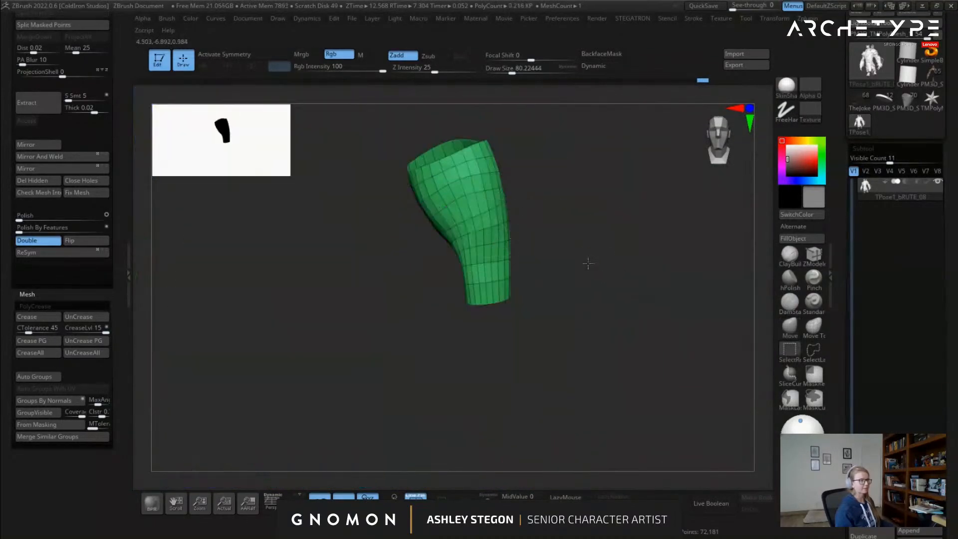
pyautogui.moveTo(483, 210); pyautogui.dragTo(489, 254)
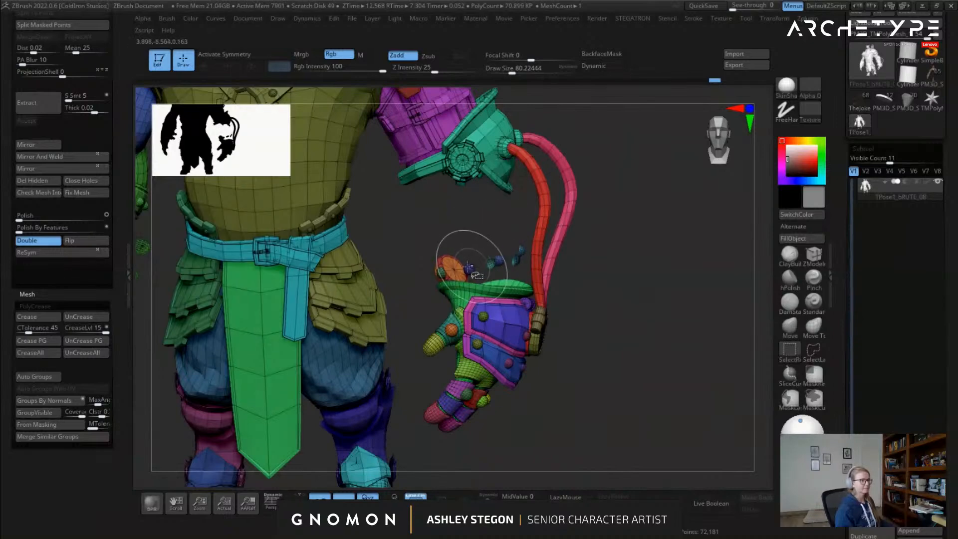
pyautogui.keyDown('ctrl'); pyautogui.keyDown('shift'); pyautogui.click(453, 268); pyautogui.keyUp('shift'); pyautogui.keyUp('ctrl')
pyautogui.moveTo(454, 269)
pyautogui.keyDown('ctrl'); pyautogui.mouseDown(button='right')
pyautogui.moveTo(444, 290)
pyautogui.moveTo(408, 254)
pyautogui.moveTo(385, 344)
pyautogui.mouseUp(button='right'); pyautogui.keyUp('ctrl')
pyautogui.keyDown('ctrl'); pyautogui.keyDown('shift'); pyautogui.click(409, 270); pyautogui.keyUp('shift'); pyautogui.keyUp('ctrl')
pyautogui.keyDown('ctrl'); pyautogui.moveTo(384, 345); pyautogui.dragTo(400, 288, button='right'); pyautogui.keyUp('ctrl')
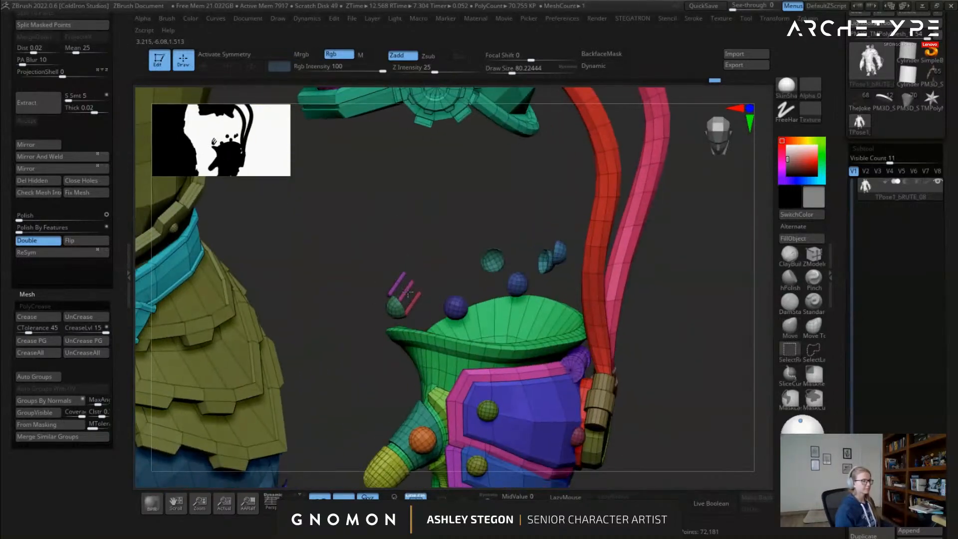
pyautogui.keyDown('ctrl'); pyautogui.keyDown('shift'); pyautogui.click(413, 300); pyautogui.keyUp('shift'); pyautogui.keyUp('ctrl')
# Switch to the SelectLasso brush and hide the remaining loose bracer studs above the left glove
pyautogui.moveTo(719, 380)
pyautogui.mouseDown(button='right')
pyautogui.moveTo(739, 329)
pyautogui.moveTo(714, 330)
pyautogui.moveTo(673, 309)
pyautogui.mouseUp(button='right')
pyautogui.click(812, 352)
pyautogui.keyDown('ctrl'); pyautogui.keyDown('shift'); pyautogui.moveTo(504, 284); pyautogui.dragTo(543, 271); pyautogui.keyUp('shift'); pyautogui.keyUp('ctrl')
pyautogui.moveTo(568, 225)
pyautogui.keyDown('ctrl'); pyautogui.keyDown('shift'); pyautogui.mouseDown()
pyautogui.moveTo(492, 199)
pyautogui.moveTo(421, 265)
pyautogui.moveTo(444, 284)
pyautogui.mouseUp(); pyautogui.keyUp('shift'); pyautogui.keyUp('ctrl')
pyautogui.moveTo(418, 254)
pyautogui.keyDown('ctrl'); pyautogui.keyDown('shift'); pyautogui.mouseDown()
pyautogui.moveTo(349, 262)
pyautogui.moveTo(386, 294)
pyautogui.moveTo(432, 261)
pyautogui.mouseUp(); pyautogui.keyUp('shift'); pyautogui.keyUp('ctrl')
pyautogui.moveTo(533, 280)
pyautogui.mouseDown(button='right')
pyautogui.moveTo(653, 316)
pyautogui.moveTo(586, 278)
pyautogui.mouseUp(button='right')
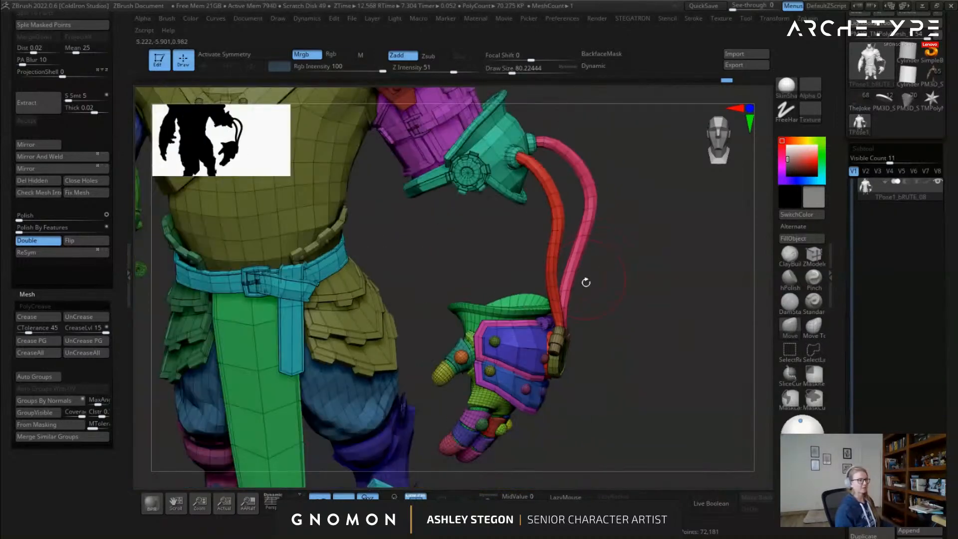
# Invert the visibility, group the left forearm and bracer pieces as one polygroup, and show everything again
pyautogui.keyDown('ctrl'); pyautogui.keyDown('shift'); pyautogui.moveTo(632, 280); pyautogui.dragTo(649, 317); pyautogui.keyUp('shift'); pyautogui.keyUp('ctrl')
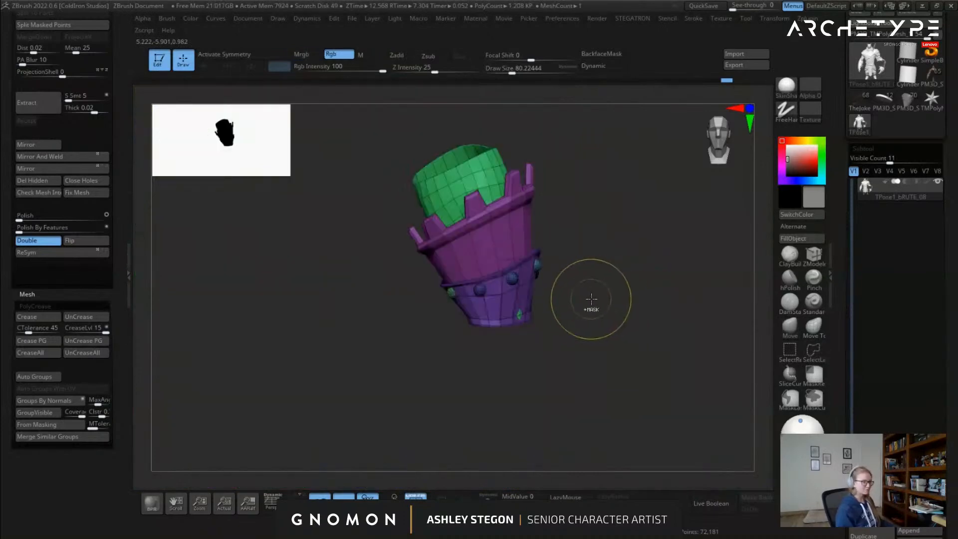
pyautogui.hotkey('ctrl', 'w')
pyautogui.moveTo(586, 325); pyautogui.dragTo(566, 328, button='right')
pyautogui.keyDown('ctrl'); pyautogui.keyDown('shift'); pyautogui.click(566, 327); pyautogui.keyUp('shift'); pyautogui.keyUp('ctrl')
pyautogui.moveTo(621, 311); pyautogui.dragTo(563, 277, button='right')
pyautogui.moveTo(602, 309); pyautogui.dragTo(488, 303, button='right')
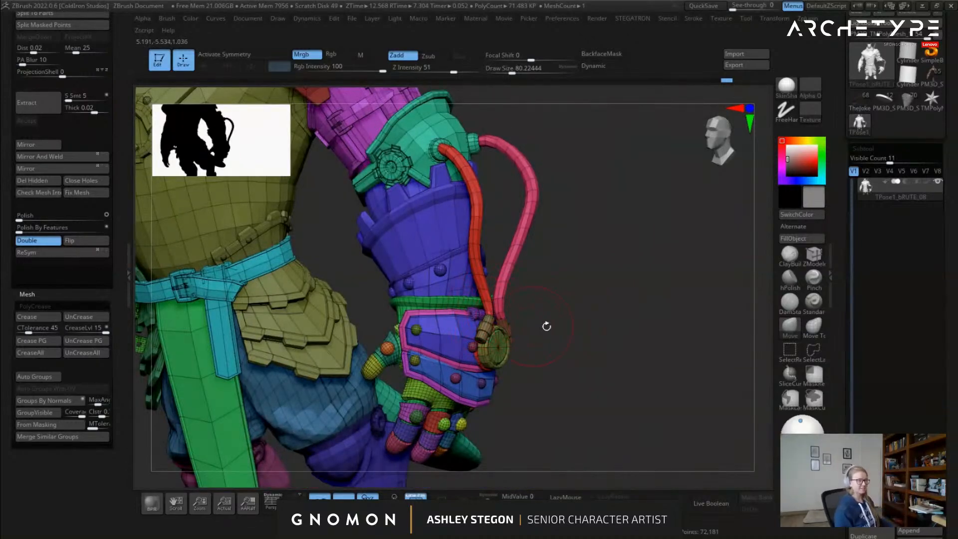
# Switch to the SelectRect brush and hide the layered round disc and plate trim on the left wrist
pyautogui.click(787, 352)
pyautogui.moveTo(514, 334); pyautogui.dragTo(545, 310, button='right')
pyautogui.moveTo(401, 291); pyautogui.dragTo(481, 315, button='right')
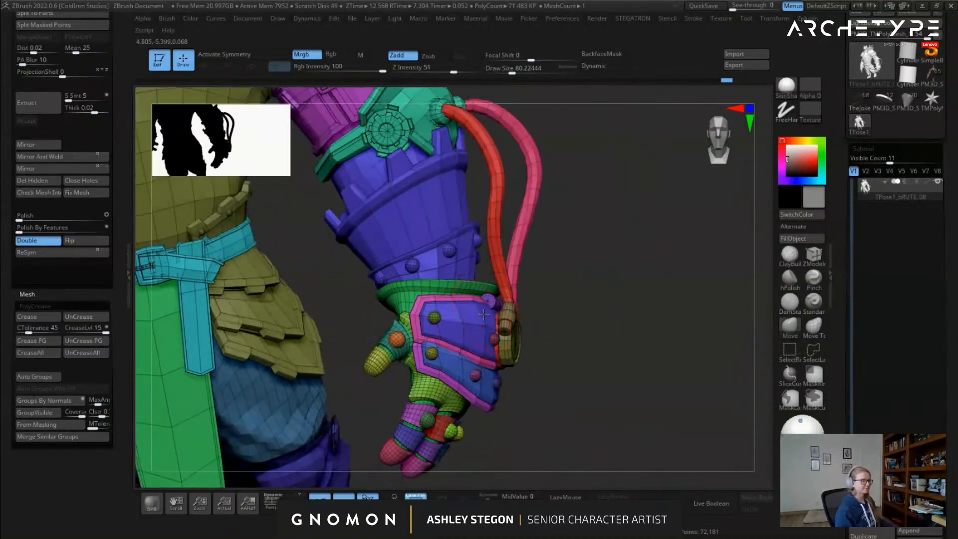
pyautogui.moveTo(519, 349); pyautogui.dragTo(501, 349, button='right')
pyautogui.keyDown('ctrl'); pyautogui.keyDown('shift'); pyautogui.click(509, 344); pyautogui.keyUp('shift'); pyautogui.keyUp('ctrl')
pyautogui.keyDown('ctrl'); pyautogui.keyDown('shift'); pyautogui.moveTo(614, 357); pyautogui.dragTo(601, 392); pyautogui.keyUp('shift'); pyautogui.keyUp('ctrl')
pyautogui.keyDown('ctrl'); pyautogui.keyDown('shift'); pyautogui.click(501, 343); pyautogui.keyUp('shift'); pyautogui.keyUp('ctrl')
pyautogui.keyDown('ctrl'); pyautogui.keyDown('shift'); pyautogui.click(489, 343); pyautogui.keyUp('shift'); pyautogui.keyUp('ctrl')
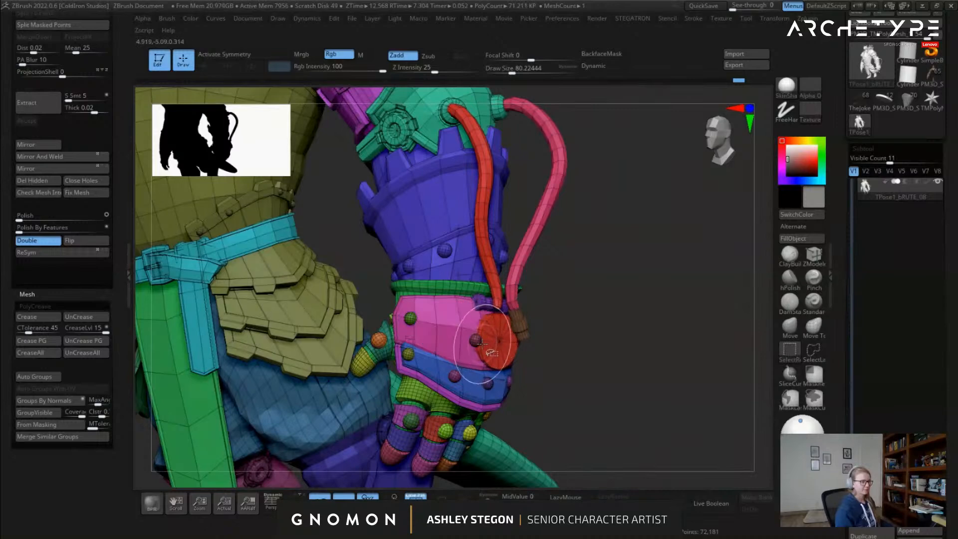
pyautogui.keyDown('ctrl'); pyautogui.keyDown('shift'); pyautogui.click(492, 348); pyautogui.keyUp('shift'); pyautogui.keyUp('ctrl')
pyautogui.keyDown('shift'); pyautogui.moveTo(492, 348); pyautogui.dragTo(476, 303, button='right'); pyautogui.keyUp('shift')
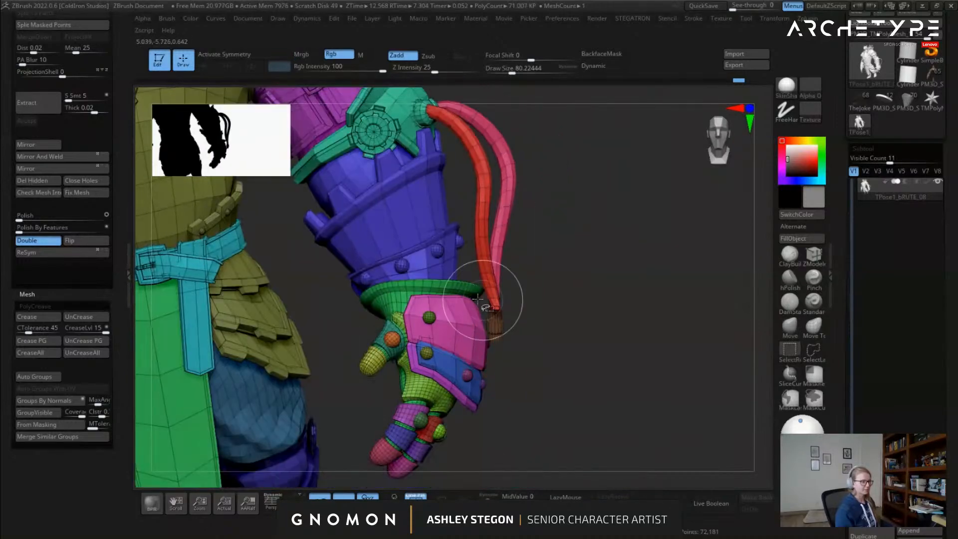
# Hide the left glove's armour plates, cuff, palm and thumb base
pyautogui.keyDown('ctrl'); pyautogui.keyDown('shift'); pyautogui.click(463, 326); pyautogui.keyUp('shift'); pyautogui.keyUp('ctrl')
pyautogui.keyDown('ctrl'); pyautogui.keyDown('shift'); pyautogui.click(473, 381); pyautogui.keyUp('shift'); pyautogui.keyUp('ctrl')
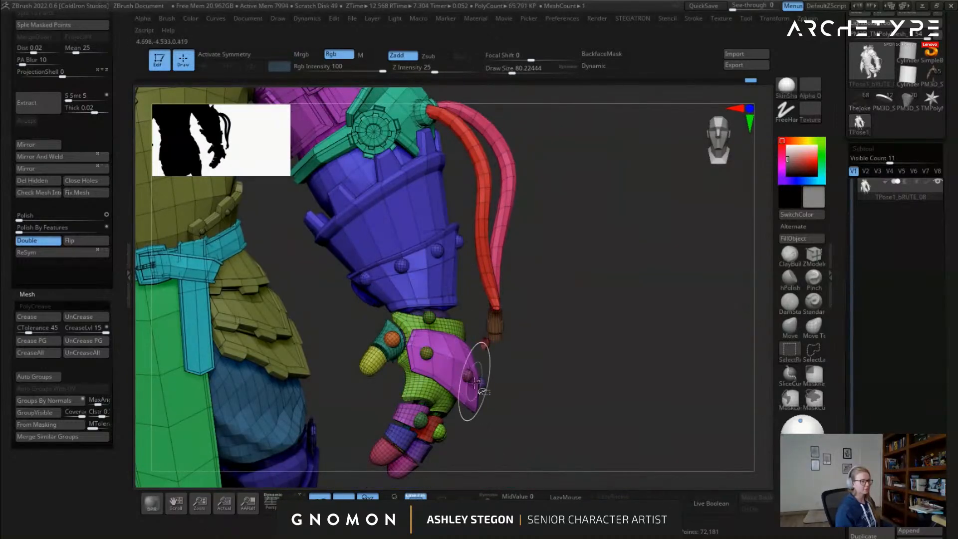
pyautogui.keyDown('ctrl'); pyautogui.keyDown('shift'); pyautogui.click(441, 322); pyautogui.keyUp('shift'); pyautogui.keyUp('ctrl')
pyautogui.keyDown('ctrl'); pyautogui.keyDown('shift'); pyautogui.click(396, 340); pyautogui.keyUp('shift'); pyautogui.keyUp('ctrl')
pyautogui.moveTo(415, 326); pyautogui.dragTo(487, 302, button='right')
pyautogui.keyDown('ctrl'); pyautogui.keyDown('shift'); pyautogui.click(494, 302); pyautogui.keyUp('shift'); pyautogui.keyUp('ctrl')
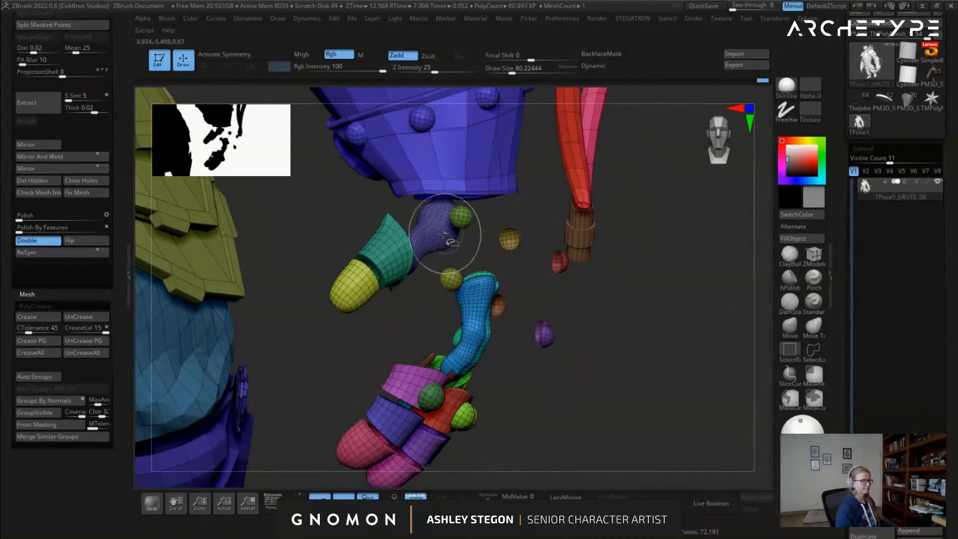
pyautogui.keyDown('ctrl'); pyautogui.keyDown('shift'); pyautogui.click(452, 238); pyautogui.keyUp('shift'); pyautogui.keyUp('ctrl')
# Hide the floating glove studs and the hose fittings beside the left wrist
pyautogui.keyDown('ctrl'); pyautogui.keyDown('shift'); pyautogui.click(509, 241); pyautogui.keyUp('shift'); pyautogui.keyUp('ctrl')
pyautogui.keyDown('ctrl'); pyautogui.keyDown('shift'); pyautogui.click(560, 262); pyautogui.keyUp('shift'); pyautogui.keyUp('ctrl')
pyautogui.keyDown('ctrl'); pyautogui.moveTo(541, 336); pyautogui.dragTo(497, 280, button='right'); pyautogui.keyUp('ctrl')
pyautogui.keyDown('alt'); pyautogui.moveTo(496, 279); pyautogui.dragTo(530, 282, button='right'); pyautogui.keyUp('alt')
pyautogui.keyDown('ctrl'); pyautogui.keyDown('shift'); pyautogui.click(599, 276); pyautogui.keyUp('shift'); pyautogui.keyUp('ctrl')
pyautogui.keyDown('ctrl'); pyautogui.keyDown('shift'); pyautogui.click(576, 337); pyautogui.keyUp('shift'); pyautogui.keyUp('ctrl')
pyautogui.moveTo(546, 427)
pyautogui.keyDown('ctrl'); pyautogui.keyDown('shift'); pyautogui.mouseDown()
pyautogui.moveTo(609, 342)
pyautogui.moveTo(586, 304)
pyautogui.mouseUp(); pyautogui.keyUp('shift'); pyautogui.keyUp('ctrl')
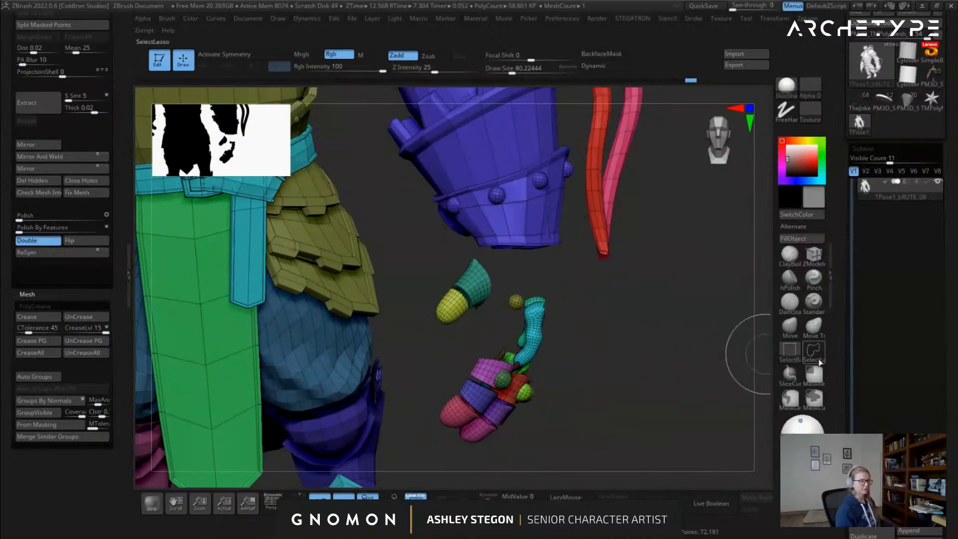
# Lasso-hide the left hand's remaining fingers, invert the visibility, group the whole hand as one polygroup, and show everything
pyautogui.click(813, 351)
pyautogui.moveTo(578, 423)
pyautogui.keyDown('ctrl'); pyautogui.keyDown('alt'); pyautogui.keyDown('shift'); pyautogui.mouseDown()
pyautogui.moveTo(549, 290)
pyautogui.moveTo(479, 256)
pyautogui.moveTo(407, 320)
pyautogui.moveTo(449, 429)
pyautogui.moveTo(571, 446)
pyautogui.mouseUp(); pyautogui.keyUp('shift'); pyautogui.keyUp('alt'); pyautogui.keyUp('ctrl')
pyautogui.moveTo(604, 387)
pyautogui.mouseDown()
pyautogui.moveTo(591, 385)
pyautogui.moveTo(637, 343)
pyautogui.moveTo(658, 359)
pyautogui.mouseUp()
pyautogui.hotkey('ctrl', 'w')
pyautogui.moveTo(534, 340)
pyautogui.mouseDown()
pyautogui.moveTo(565, 347)
pyautogui.moveTo(639, 336)
pyautogui.moveTo(567, 353)
pyautogui.moveTo(508, 262)
pyautogui.moveTo(520, 315)
pyautogui.mouseUp()
pyautogui.keyDown('ctrl'); pyautogui.keyDown('shift'); pyautogui.click(567, 353); pyautogui.keyUp('shift'); pyautogui.keyUp('ctrl')
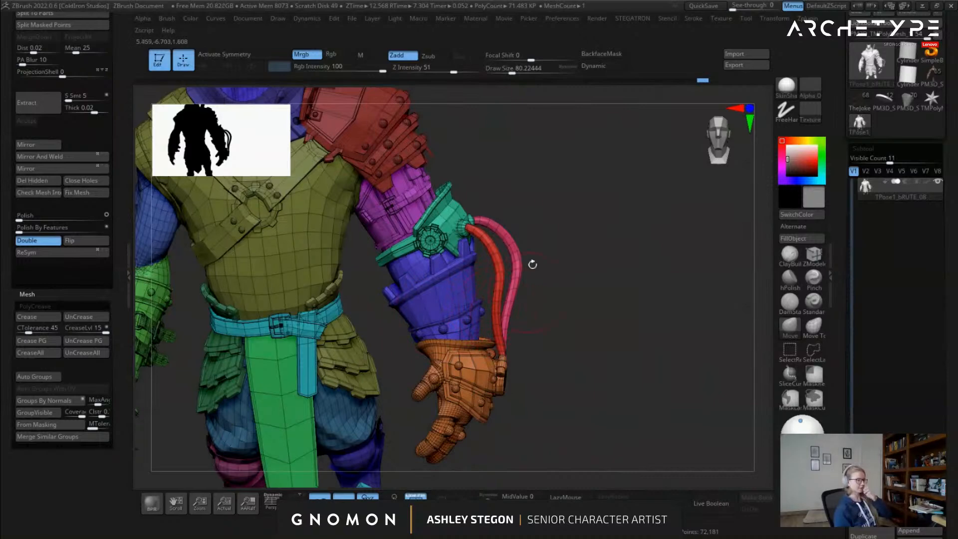
# Frame the whole character and turn off the polyframe lines while keeping the polygroup colours displayed
pyautogui.moveTo(508, 321); pyautogui.dragTo(567, 272)
pyautogui.press('f')
pyautogui.hotkey('shift', 'f')
pyautogui.hotkey('shift', 'f')
pyautogui.moveTo(461, 297)
pyautogui.keyDown('alt'); pyautogui.mouseDown(button='right')
pyautogui.moveTo(499, 301)
pyautogui.moveTo(541, 349)
pyautogui.mouseUp(button='right'); pyautogui.keyUp('alt')
pyautogui.press('s')
pyautogui.moveTo(559, 351); pyautogui.dragTo(545, 352)
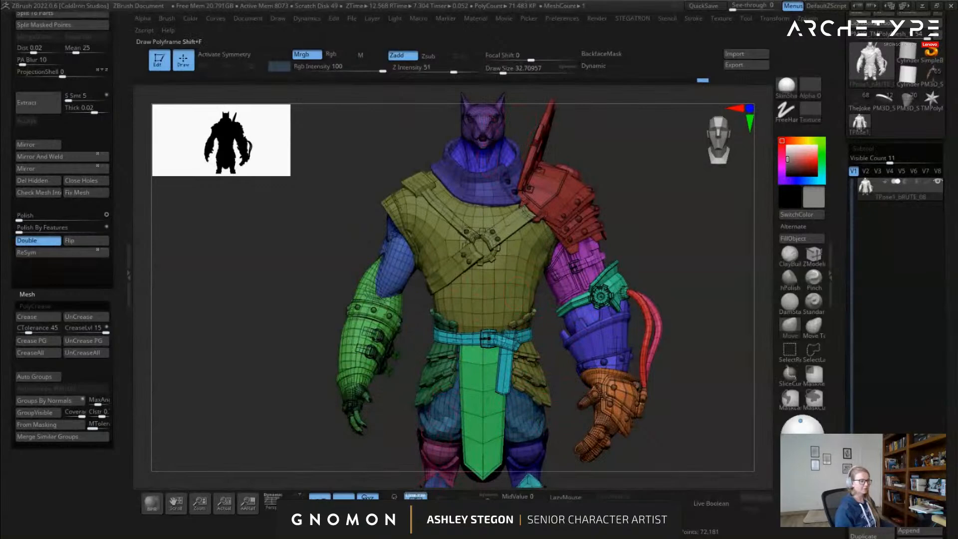
pyautogui.click(413, 497)
# Examine the coloured polygroups across the whole character from the front and both sides
pyautogui.moveTo(689, 300); pyautogui.dragTo(549, 308)
pyautogui.moveTo(439, 343); pyautogui.dragTo(445, 283, button='right')
pyautogui.press('s')
pyautogui.moveTo(642, 232); pyautogui.dragTo(647, 234)
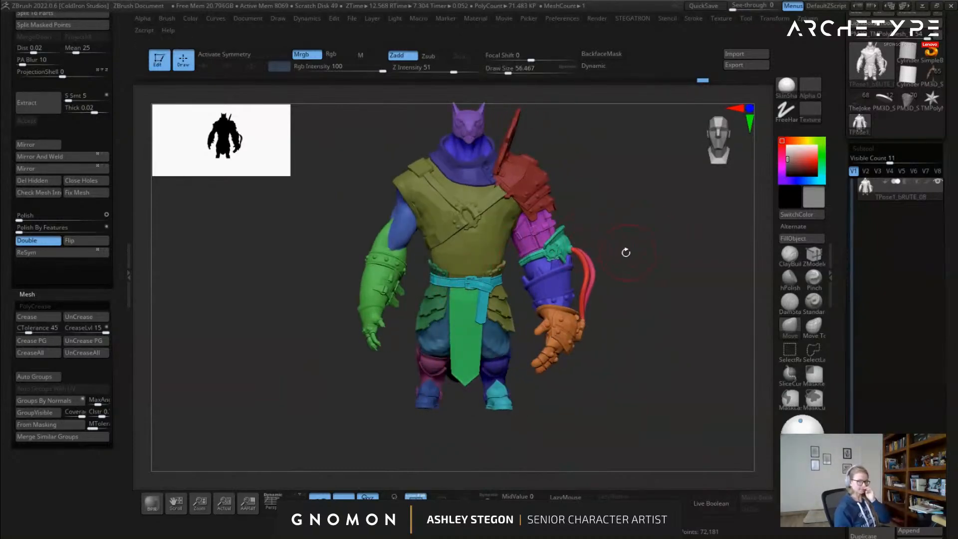
pyautogui.moveTo(465, 310); pyautogui.dragTo(511, 297, button='right')
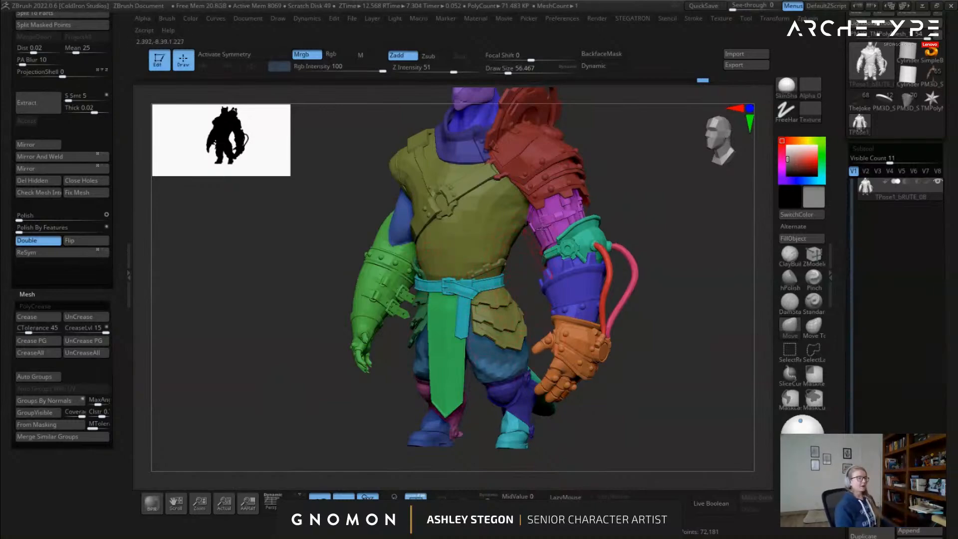
pyautogui.press('s')
pyautogui.moveTo(670, 214); pyautogui.dragTo(659, 214)
pyautogui.moveTo(644, 218)
pyautogui.keyDown('alt'); pyautogui.mouseDown()
pyautogui.moveTo(623, 248)
pyautogui.moveTo(612, 241)
pyautogui.mouseUp(); pyautogui.keyUp('alt')
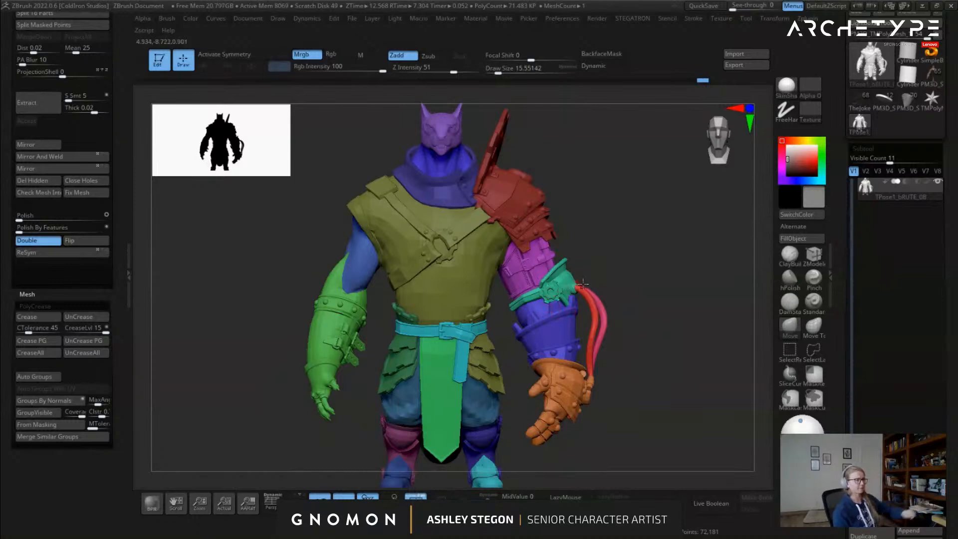
pyautogui.press('s')
pyautogui.moveTo(615, 261); pyautogui.dragTo(646, 260)
pyautogui.press('s')
pyautogui.keyDown('alt'); pyautogui.moveTo(645, 259); pyautogui.dragTo(629, 262); pyautogui.keyUp('alt')
pyautogui.keyDown('alt'); pyautogui.moveTo(602, 312); pyautogui.dragTo(599, 270); pyautogui.keyUp('alt')
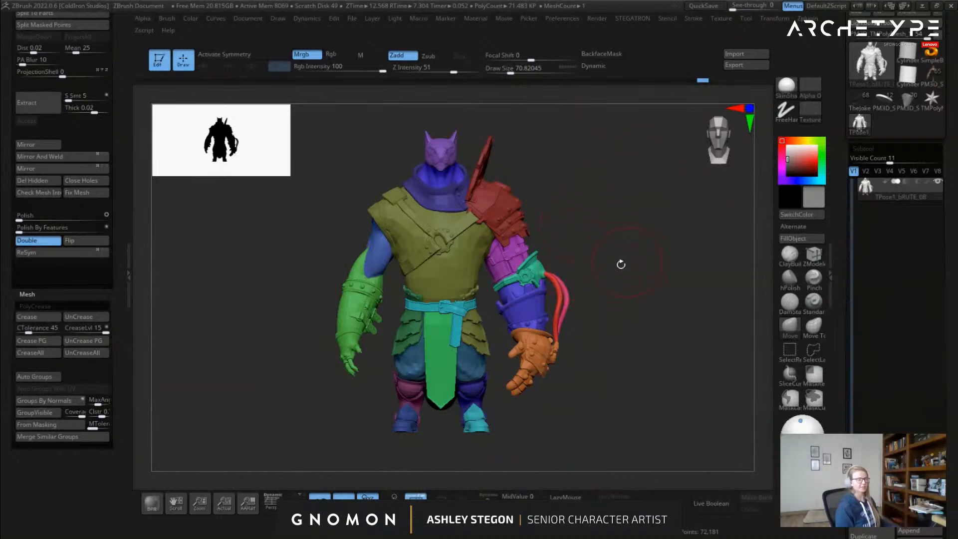
pyautogui.press('s')
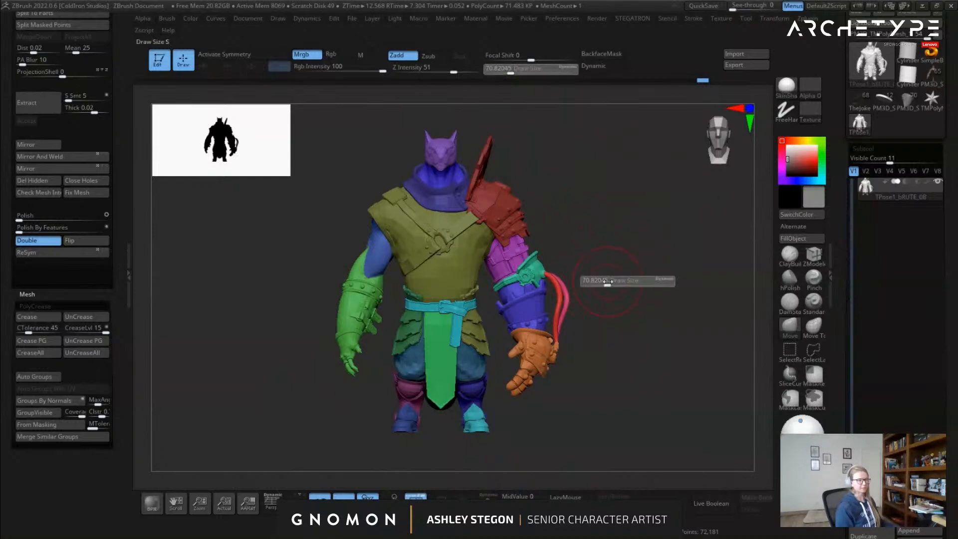
pyautogui.moveTo(601, 272)
pyautogui.mouseDown()
pyautogui.moveTo(588, 272)
pyautogui.moveTo(599, 285)
pyautogui.moveTo(529, 270)
pyautogui.mouseUp()
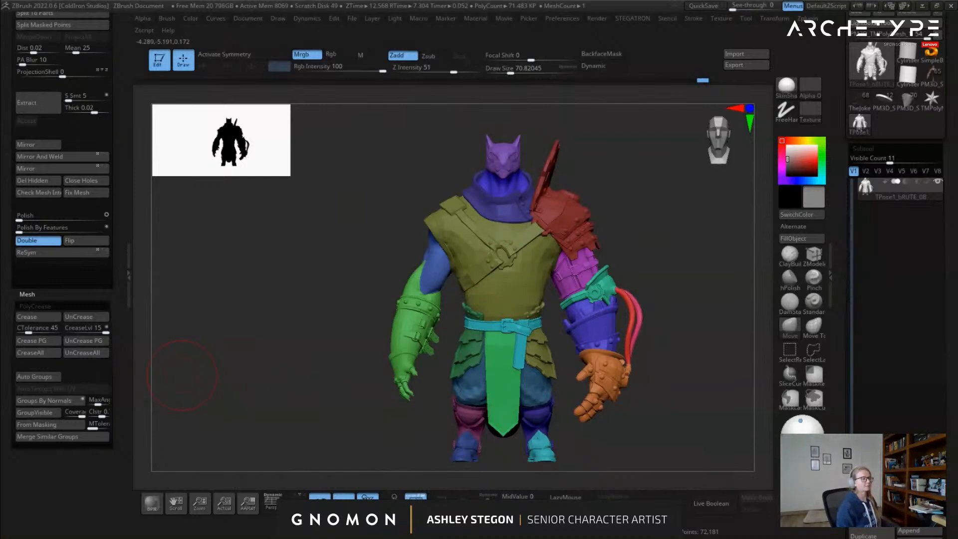
pyautogui.moveTo(666, 237); pyautogui.dragTo(537, 307)
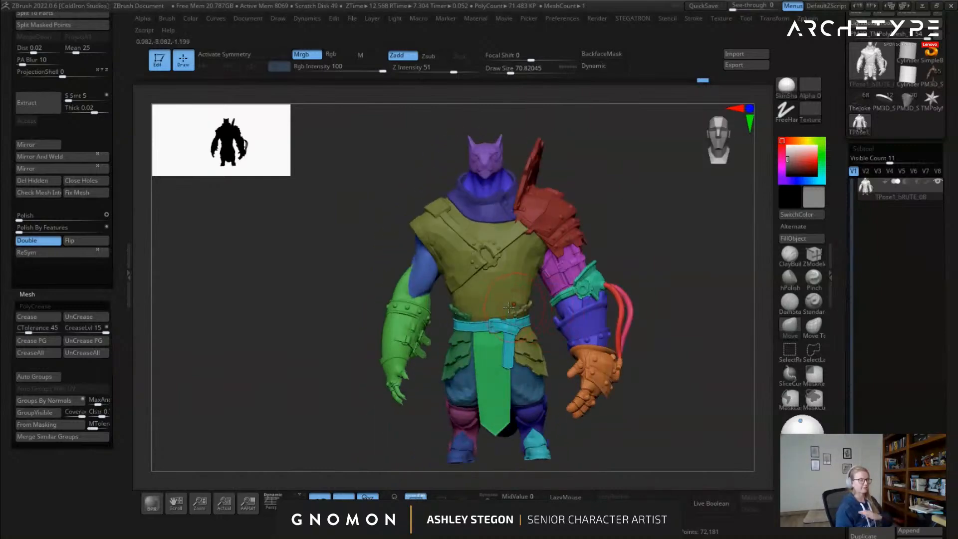
pyautogui.moveTo(497, 320); pyautogui.dragTo(424, 306)
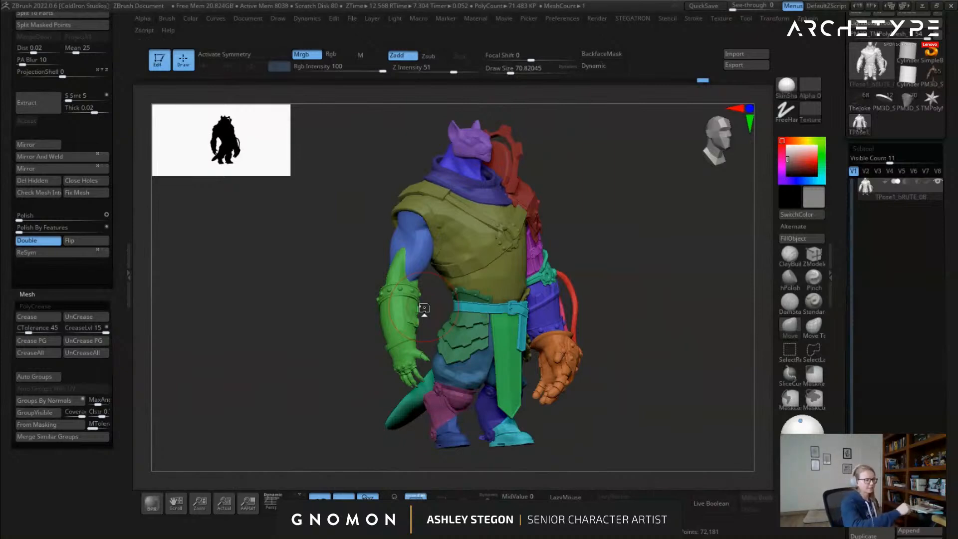
pyautogui.moveTo(392, 174)
pyautogui.mouseDown()
pyautogui.moveTo(430, 240)
pyautogui.moveTo(476, 383)
pyautogui.moveTo(540, 371)
pyautogui.moveTo(508, 373)
pyautogui.moveTo(524, 355)
pyautogui.mouseUp()
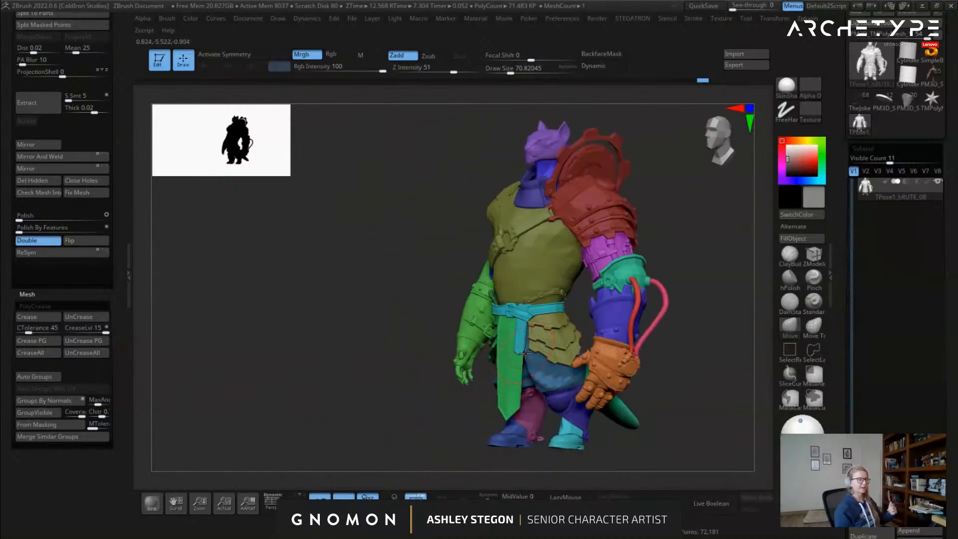
pyautogui.moveTo(577, 248); pyautogui.dragTo(649, 244)
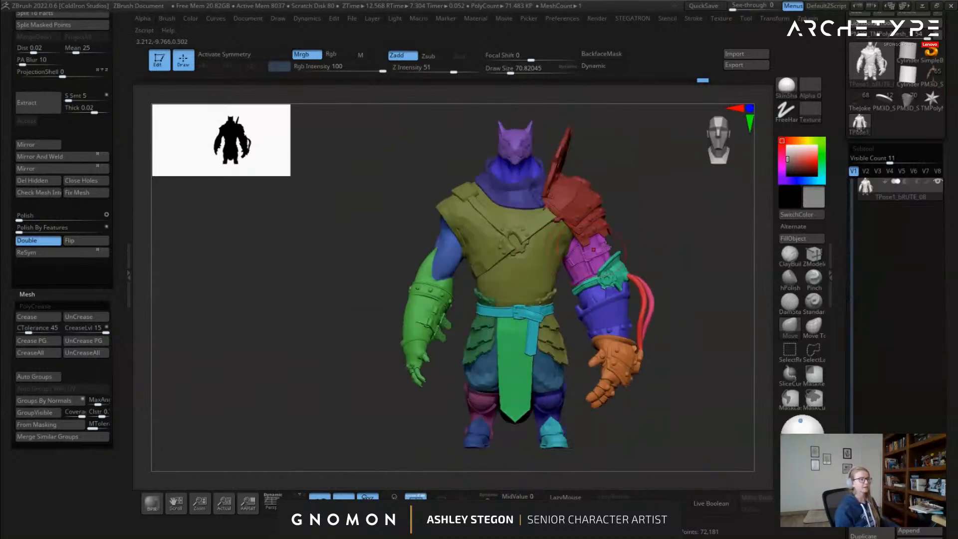
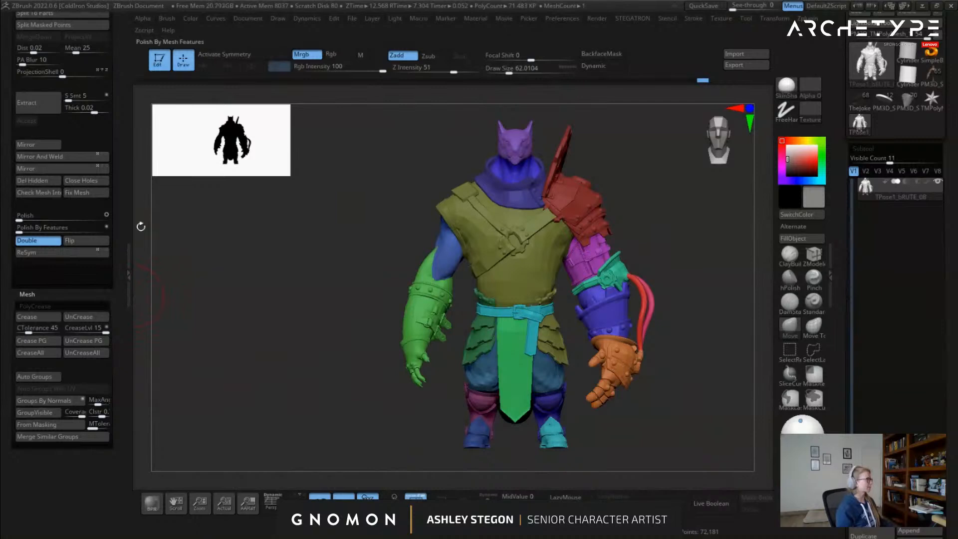
# Raise the brush draw size to about 97 while checking the character's left side and waist
pyautogui.press('[')
pyautogui.moveTo(349, 258)
pyautogui.keyDown('alt'); pyautogui.mouseDown()
pyautogui.moveTo(293, 280)
pyautogui.moveTo(292, 290)
pyautogui.moveTo(265, 269)
pyautogui.mouseUp(); pyautogui.keyUp('alt')
pyautogui.press('s')
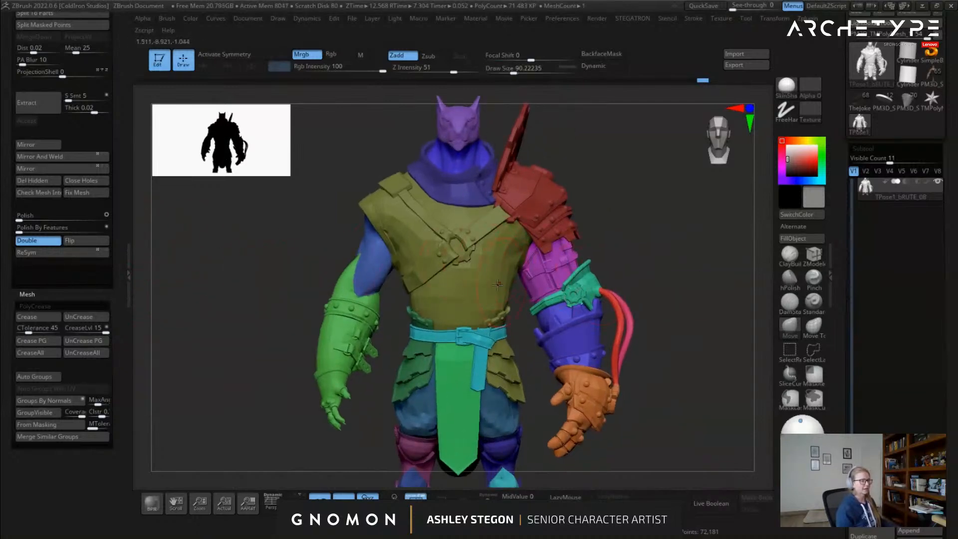
pyautogui.moveTo(503, 282); pyautogui.dragTo(448, 291, button='right')
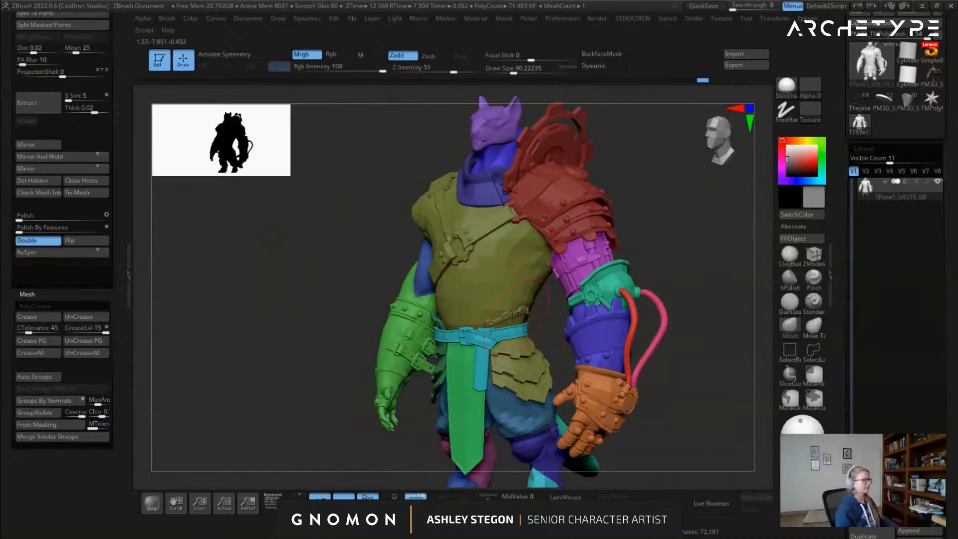
pyautogui.press('s')
pyautogui.moveTo(678, 272); pyautogui.dragTo(680, 272)
pyautogui.moveTo(480, 290)
pyautogui.mouseDown(button='right')
pyautogui.moveTo(404, 293)
pyautogui.moveTo(500, 312)
pyautogui.moveTo(492, 232)
pyautogui.moveTo(515, 272)
pyautogui.mouseUp(button='right')
# Switch to the SelectRect brush and hide the hip armour, thighs, belt and front cloth
pyautogui.click(792, 349)
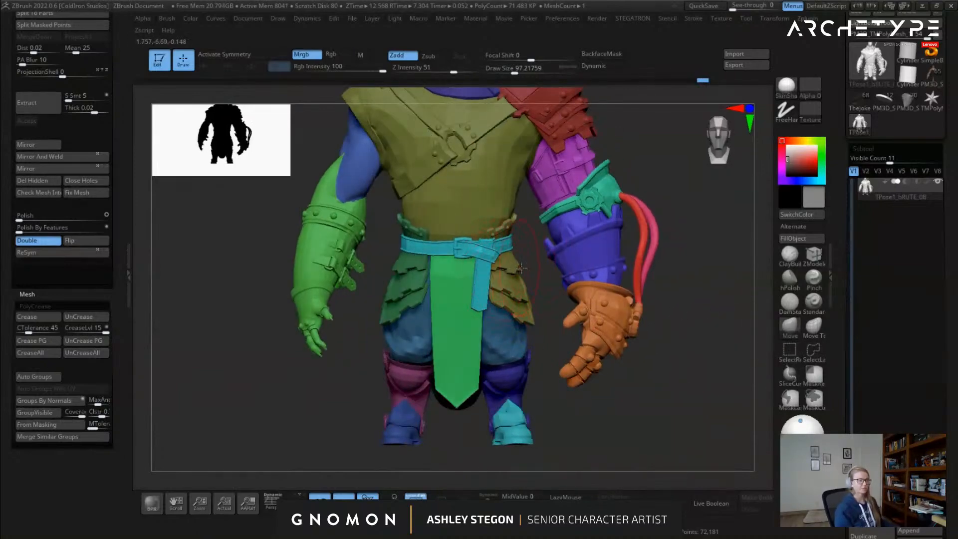
pyautogui.moveTo(517, 187); pyautogui.dragTo(472, 285, button='right')
pyautogui.hotkey('ctrl', 'shift')
pyautogui.keyDown('ctrl'); pyautogui.keyDown('shift'); pyautogui.click(508, 274); pyautogui.keyUp('shift'); pyautogui.keyUp('ctrl')
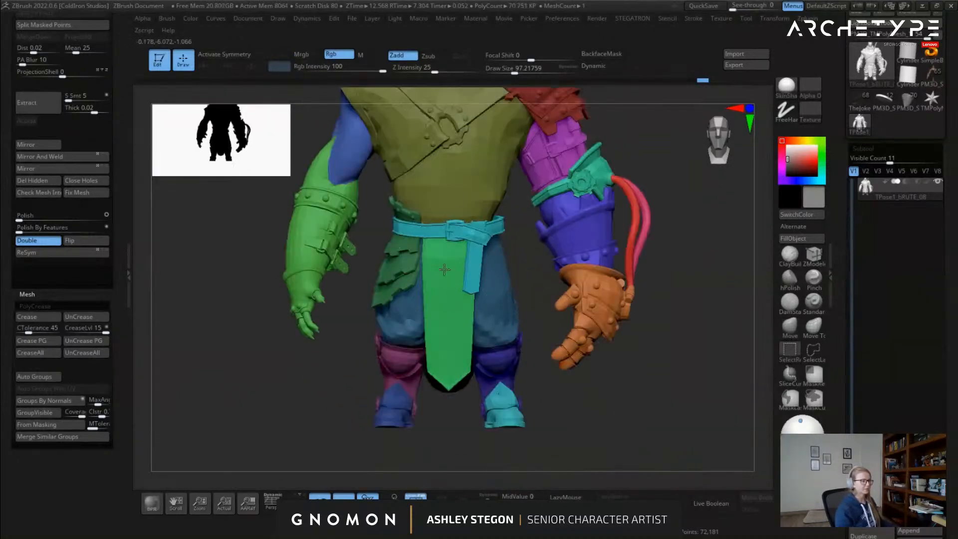
pyautogui.keyDown('ctrl'); pyautogui.keyDown('shift'); pyautogui.click(499, 320); pyautogui.keyUp('shift'); pyautogui.keyUp('ctrl')
pyautogui.keyDown('ctrl'); pyautogui.keyDown('shift'); pyautogui.click(466, 223); pyautogui.keyUp('shift'); pyautogui.keyUp('ctrl')
pyautogui.keyDown('ctrl'); pyautogui.keyDown('shift'); pyautogui.click(400, 252); pyautogui.keyUp('shift'); pyautogui.keyUp('ctrl')
pyautogui.keyDown('ctrl'); pyautogui.keyDown('shift'); pyautogui.click(438, 278); pyautogui.keyUp('shift'); pyautogui.keyUp('ctrl')
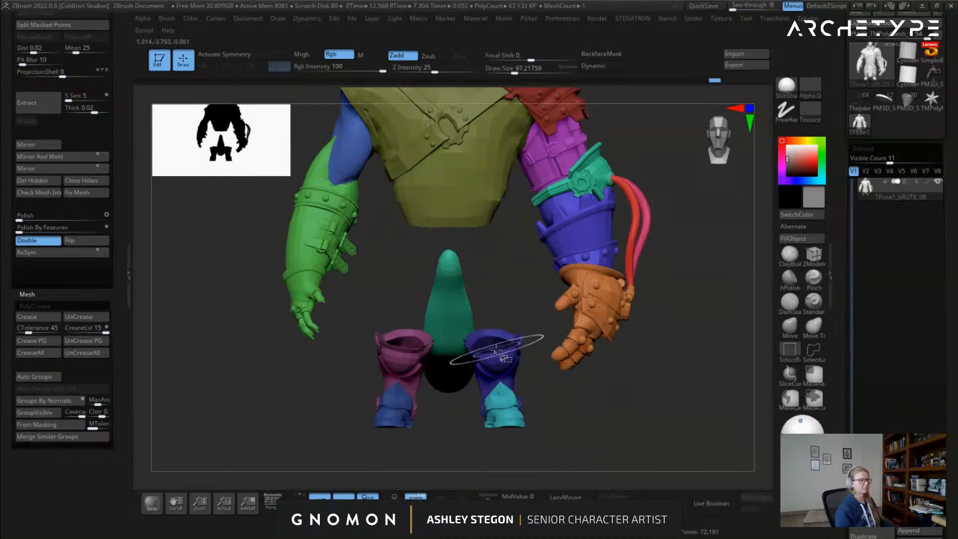
# Hide the tail, both lower legs and both boots, leaving only the upper body visible
pyautogui.keyDown('ctrl'); pyautogui.keyDown('shift'); pyautogui.click(496, 353); pyautogui.keyUp('shift'); pyautogui.keyUp('ctrl')
pyautogui.keyDown('ctrl'); pyautogui.keyDown('shift'); pyautogui.click(433, 330); pyautogui.keyUp('shift'); pyautogui.keyUp('ctrl')
pyautogui.keyDown('ctrl'); pyautogui.keyDown('shift'); pyautogui.click(422, 358); pyautogui.keyUp('shift'); pyautogui.keyUp('ctrl')
pyautogui.keyDown('ctrl'); pyautogui.keyDown('shift'); pyautogui.click(488, 397); pyautogui.keyUp('shift'); pyautogui.keyUp('ctrl')
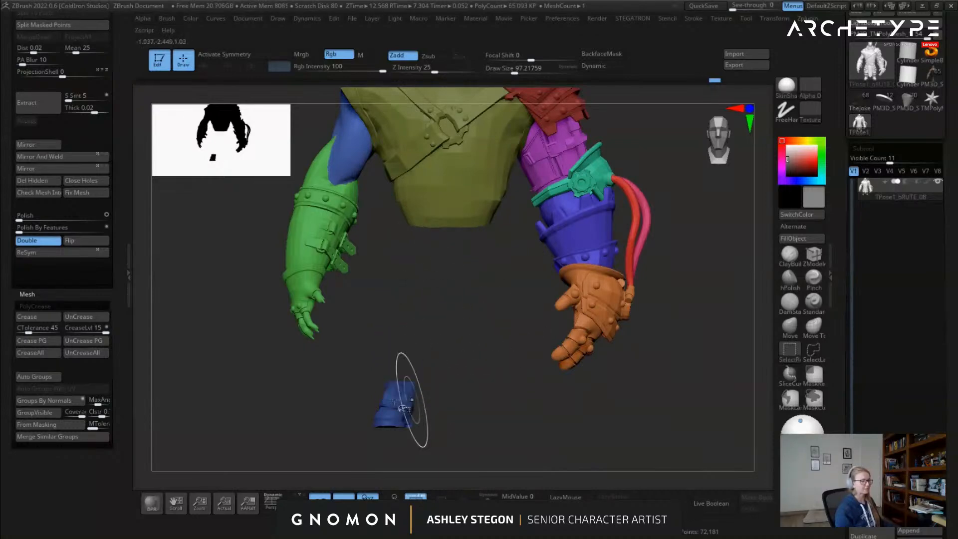
pyautogui.keyDown('ctrl'); pyautogui.keyDown('shift'); pyautogui.click(409, 404); pyautogui.keyUp('shift'); pyautogui.keyUp('ctrl')
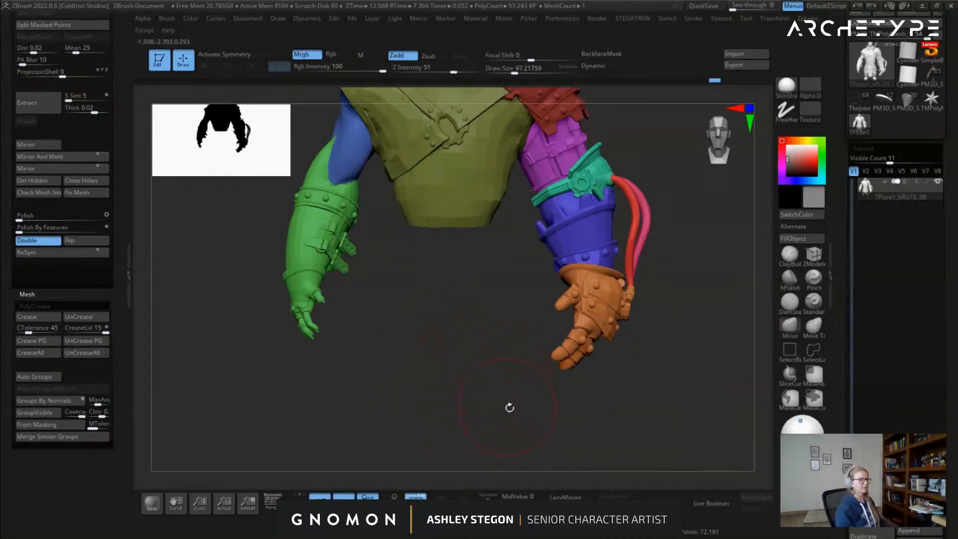
# Show all hidden parts again and place the transform gizmo at the centre of the waist
pyautogui.keyDown('ctrl'); pyautogui.keyDown('shift'); pyautogui.click(497, 347); pyautogui.keyUp('shift'); pyautogui.keyUp('ctrl')
pyautogui.press('w')
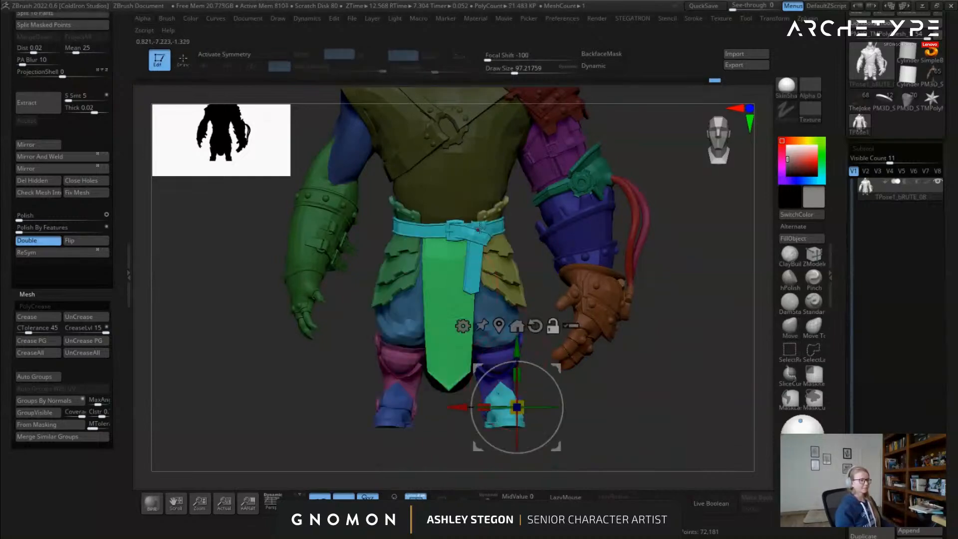
pyautogui.click(501, 325)
pyautogui.keyDown('shift'); pyautogui.moveTo(691, 287); pyautogui.dragTo(471, 248); pyautogui.keyUp('shift')
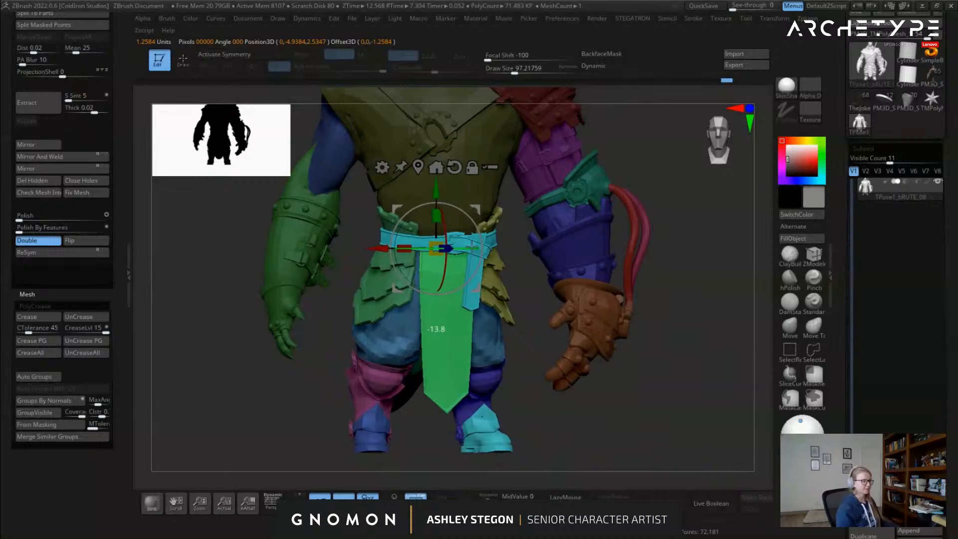
# Try rotating the unmasked hips and legs at the waist and undo the rotations
pyautogui.moveTo(471, 247)
pyautogui.mouseDown()
pyautogui.moveTo(487, 248)
pyautogui.moveTo(467, 251)
pyautogui.mouseUp()
pyautogui.hotkey('ctrl', 'z')
pyautogui.moveTo(480, 253); pyautogui.dragTo(509, 286, button='right')
pyautogui.moveTo(484, 293); pyautogui.dragTo(484, 293)
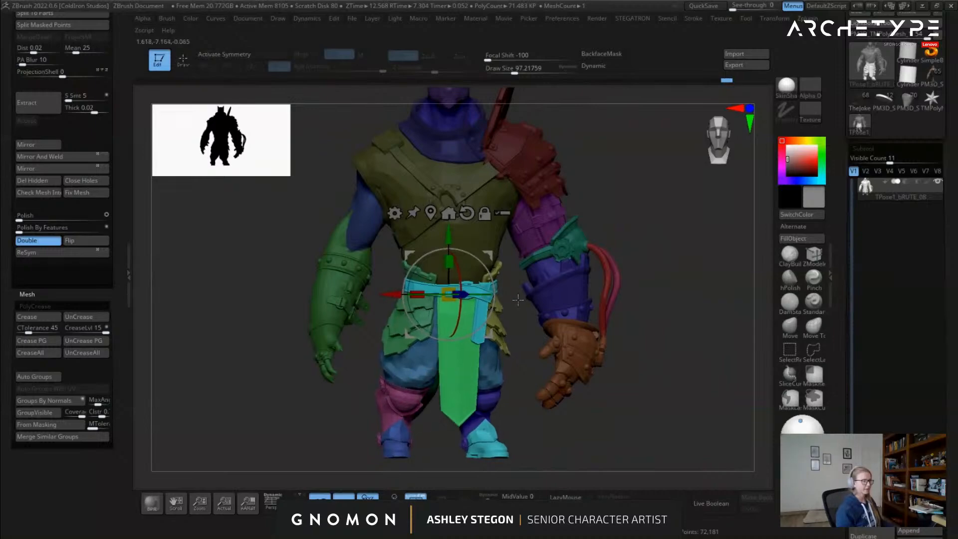
pyautogui.hotkey('ctrl', 'z')
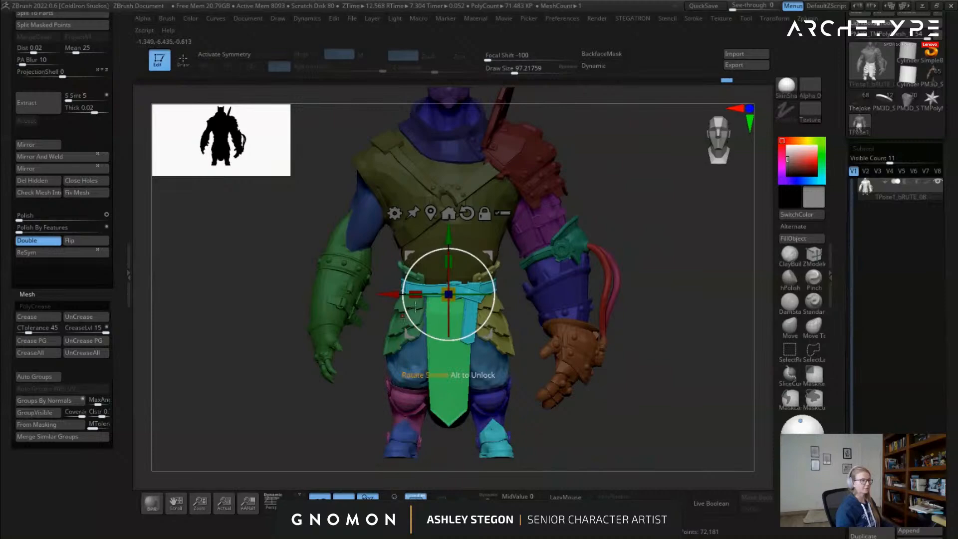
# Isolate the torso polygroup, unmask its lower waist area above the belt, and show the whole character again
pyautogui.press('q')
pyautogui.keyDown('ctrl'); pyautogui.keyDown('shift'); pyautogui.click(473, 253); pyautogui.keyUp('shift'); pyautogui.keyUp('ctrl')
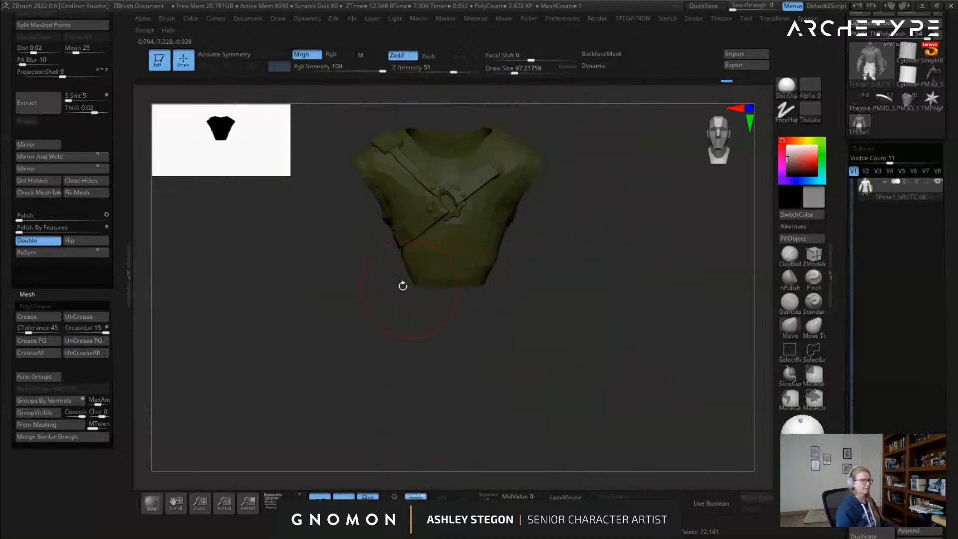
pyautogui.keyDown('ctrl'); pyautogui.moveTo(386, 268); pyautogui.dragTo(394, 306); pyautogui.keyUp('ctrl')
pyautogui.moveTo(508, 318)
pyautogui.keyDown('ctrl'); pyautogui.mouseDown()
pyautogui.moveTo(509, 327)
pyautogui.moveTo(535, 321)
pyautogui.mouseUp(); pyautogui.keyUp('ctrl')
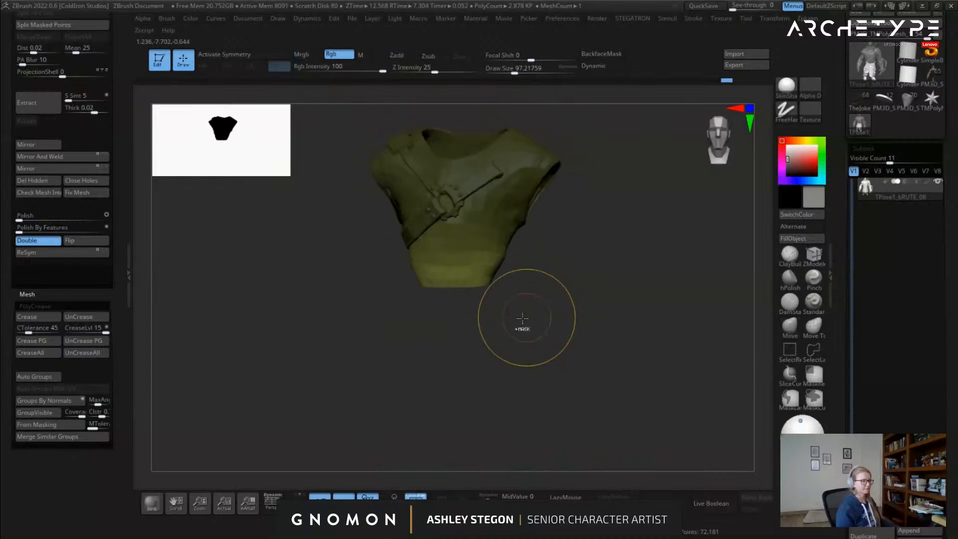
pyautogui.keyDown('ctrl'); pyautogui.keyDown('shift'); pyautogui.click(527, 318); pyautogui.keyUp('shift'); pyautogui.keyUp('ctrl')
# Test rotating the body at the waist, invert the mask to free the upper body, and undo the last rotation
pyautogui.press('w')
pyautogui.keyDown('alt'); pyautogui.moveTo(539, 322); pyautogui.dragTo(539, 333); pyautogui.keyUp('alt')
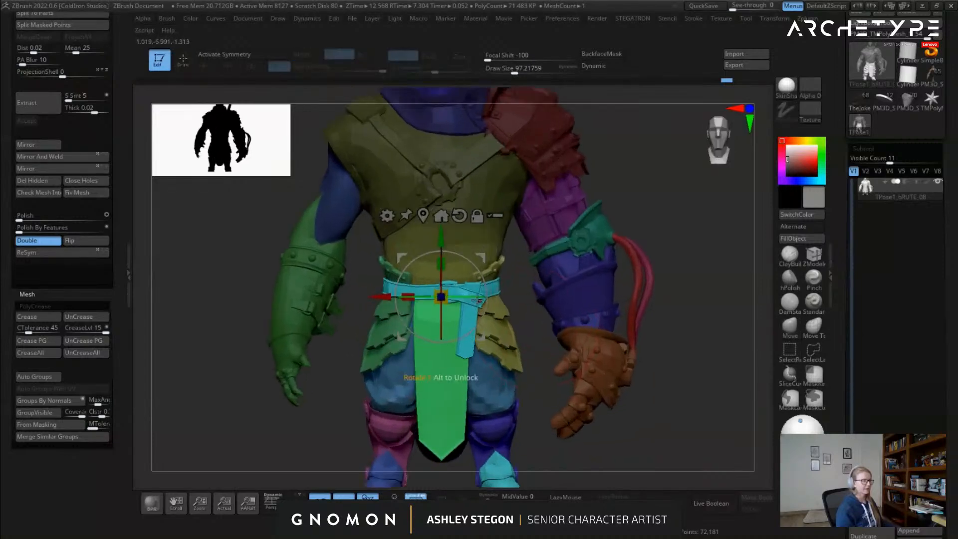
pyautogui.moveTo(459, 299); pyautogui.dragTo(482, 299)
pyautogui.moveTo(530, 325); pyautogui.dragTo(633, 342)
pyautogui.moveTo(464, 281)
pyautogui.mouseDown()
pyautogui.moveTo(468, 295)
pyautogui.moveTo(462, 277)
pyautogui.mouseUp()
pyautogui.moveTo(624, 304); pyautogui.dragTo(452, 296)
pyautogui.hotkey('ctrl', 'z')
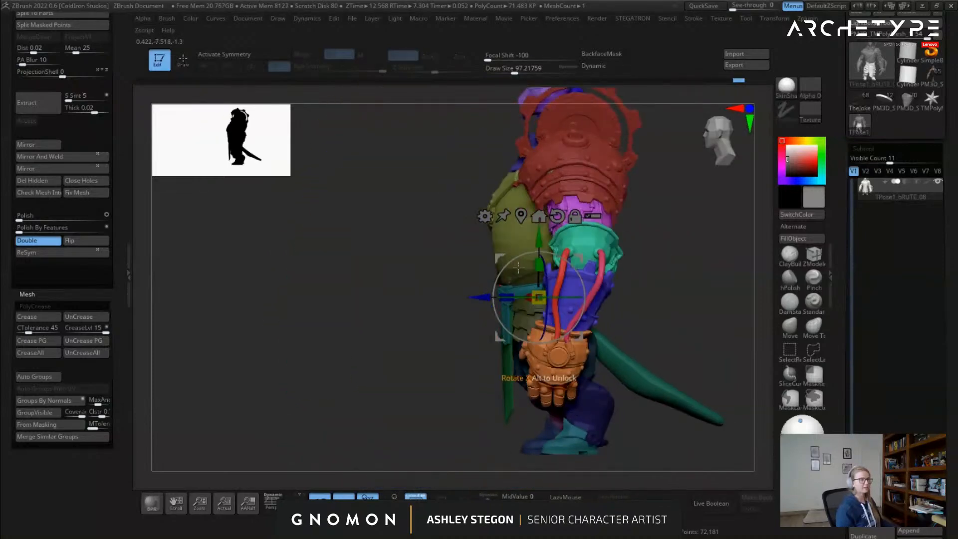
# Reposition the gizmo above the belt and rotate the unmasked upper body relative to the hips
pyautogui.keyDown('alt'); pyautogui.moveTo(587, 255); pyautogui.dragTo(607, 219); pyautogui.keyUp('alt')
pyautogui.moveTo(590, 258); pyautogui.dragTo(535, 236, button='right')
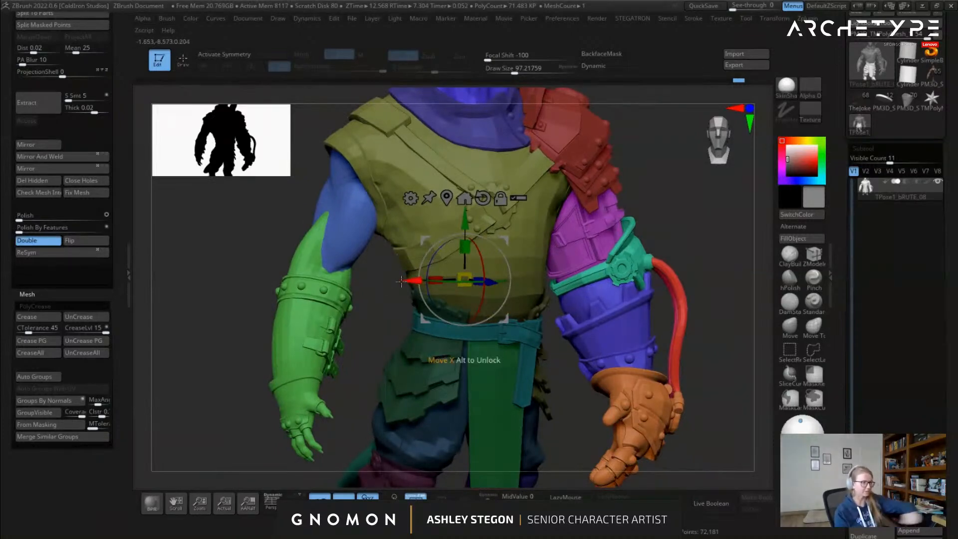
pyautogui.moveTo(458, 263); pyautogui.dragTo(429, 263, button='right')
pyautogui.press('x')
pyautogui.moveTo(679, 257); pyautogui.dragTo(535, 248, button='right')
pyautogui.press('x')
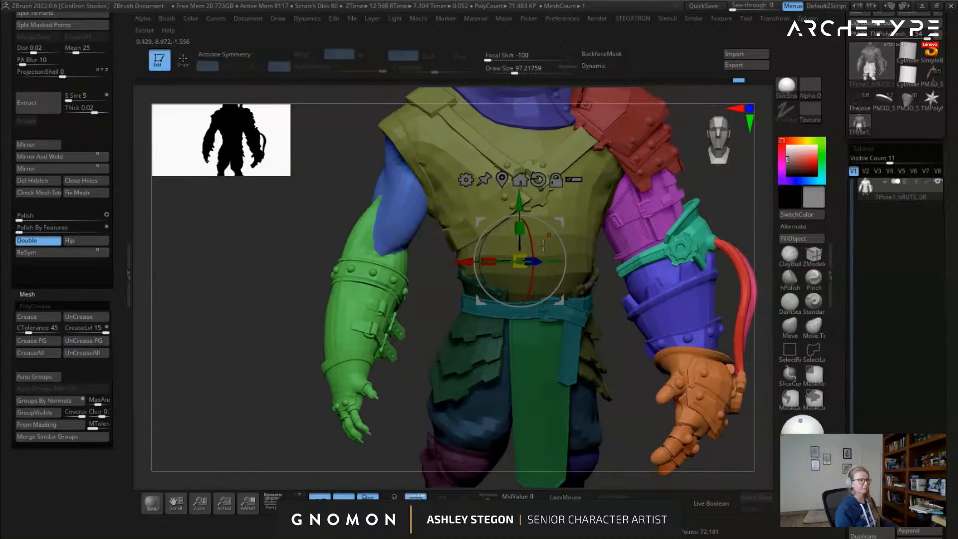
pyautogui.moveTo(534, 248); pyautogui.dragTo(551, 265)
pyautogui.moveTo(624, 295); pyautogui.dragTo(578, 264, button='right')
pyautogui.moveTo(569, 251); pyautogui.dragTo(570, 255)
# Adjust the mask around the waist, invert it to free the upper body, and turn the torso further
pyautogui.press('q')
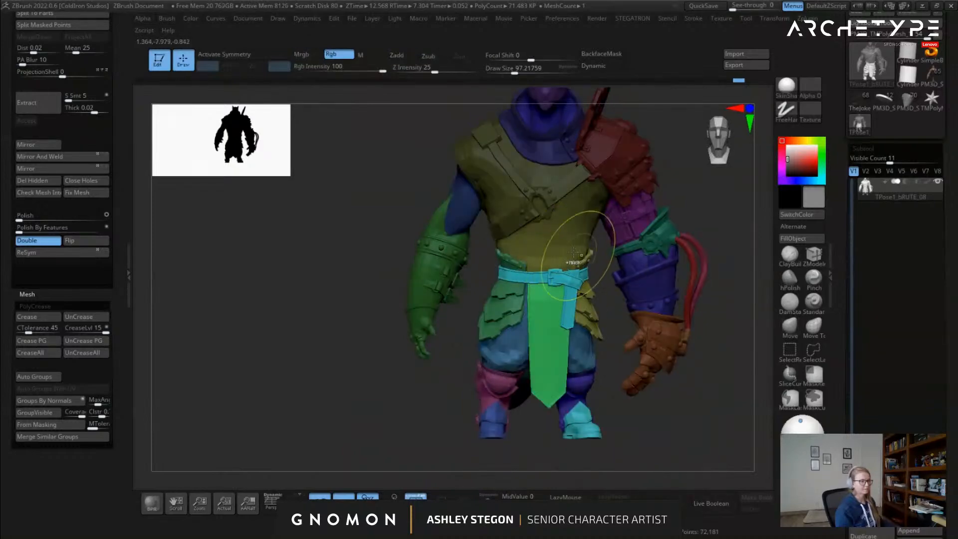
pyautogui.moveTo(517, 235)
pyautogui.keyDown('alt'); pyautogui.mouseDown(button='right')
pyautogui.moveTo(504, 239)
pyautogui.moveTo(489, 275)
pyautogui.moveTo(456, 250)
pyautogui.mouseUp(button='right'); pyautogui.keyUp('alt')
pyautogui.keyDown('ctrl'); pyautogui.moveTo(458, 248); pyautogui.dragTo(482, 249); pyautogui.keyUp('ctrl')
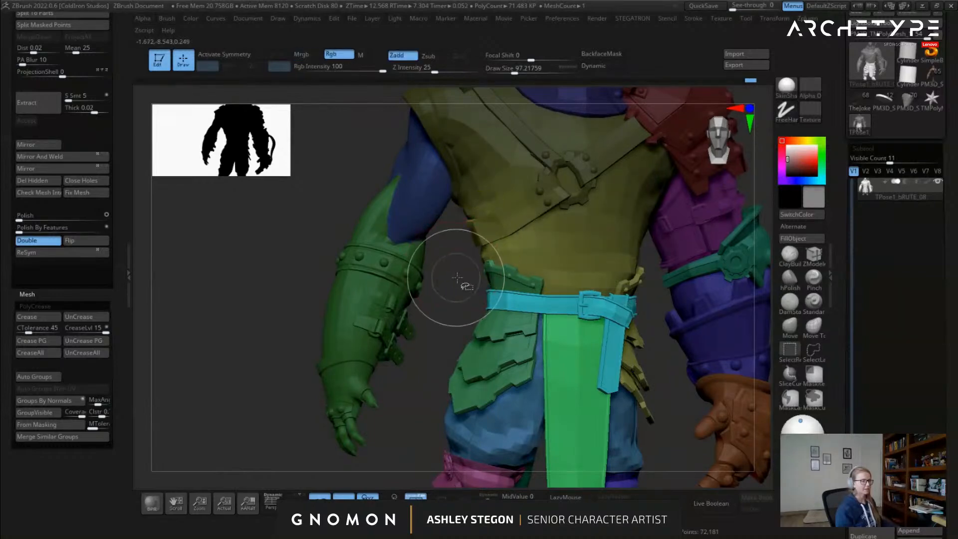
pyautogui.press('w')
pyautogui.keyDown('ctrl'); pyautogui.click(456, 296); pyautogui.keyUp('ctrl')
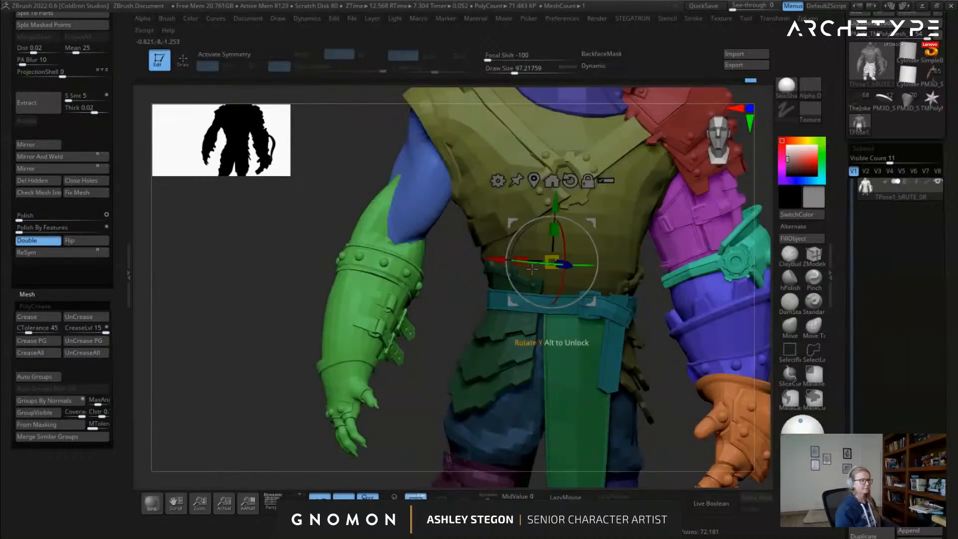
pyautogui.moveTo(530, 263); pyautogui.dragTo(540, 265)
pyautogui.moveTo(594, 247); pyautogui.dragTo(554, 296, button='right')
pyautogui.moveTo(553, 296); pyautogui.dragTo(547, 288)
# Turn on the polyframe display and reduce the brush draw size to about 44 for the waist area
pyautogui.keyDown('ctrl'); pyautogui.moveTo(581, 294); pyautogui.dragTo(647, 277, button='right'); pyautogui.keyUp('ctrl')
pyautogui.hotkey('shift', 'f')
pyautogui.keyDown('ctrl'); pyautogui.moveTo(522, 287); pyautogui.dragTo(509, 439, button='right'); pyautogui.keyUp('ctrl')
pyautogui.hotkey('shift', 'f')
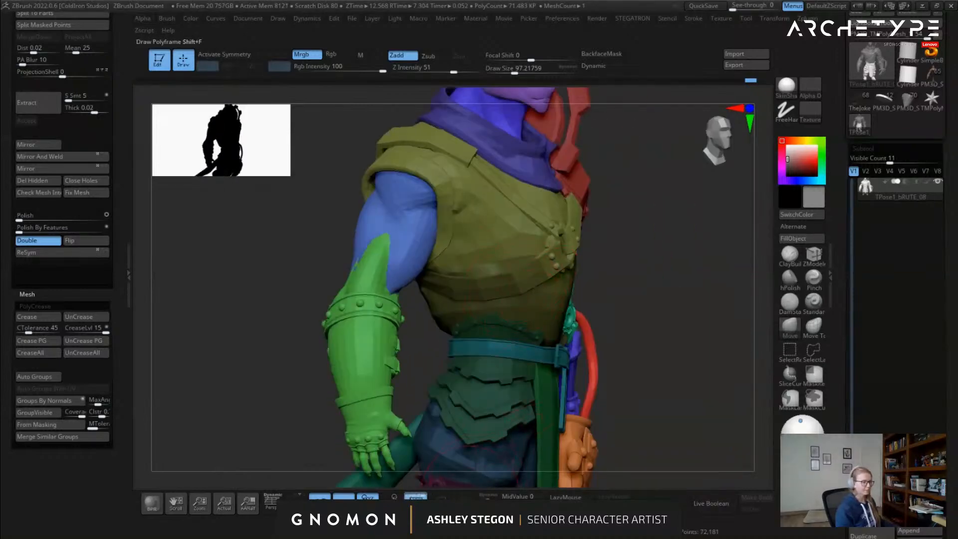
pyautogui.click(415, 497)
pyautogui.press('s')
pyautogui.moveTo(624, 351); pyautogui.dragTo(614, 352)
pyautogui.moveTo(488, 284)
pyautogui.keyDown('ctrl'); pyautogui.mouseDown(button='right')
pyautogui.moveTo(501, 303)
pyautogui.moveTo(568, 246)
pyautogui.mouseUp(button='right'); pyautogui.keyUp('ctrl')
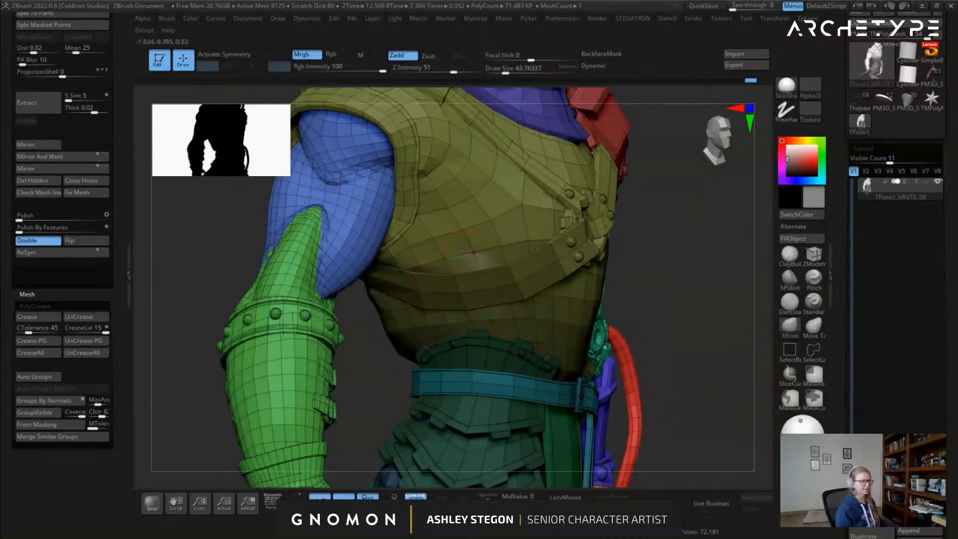
# Check the rotated torso around the straps and waist, raise the draw size to about 120, and clear the mask
pyautogui.moveTo(455, 285); pyautogui.dragTo(412, 148, button='right')
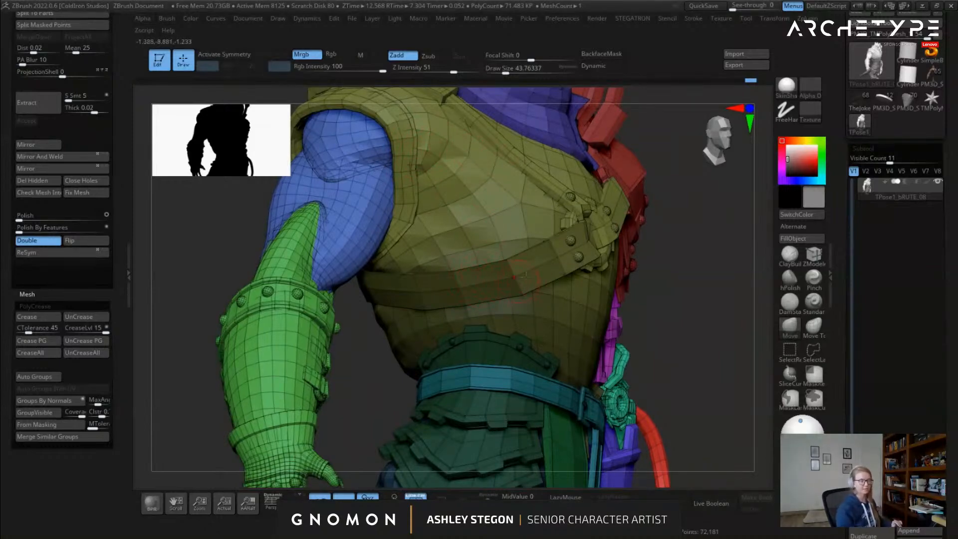
pyautogui.moveTo(523, 269); pyautogui.dragTo(531, 281, button='right')
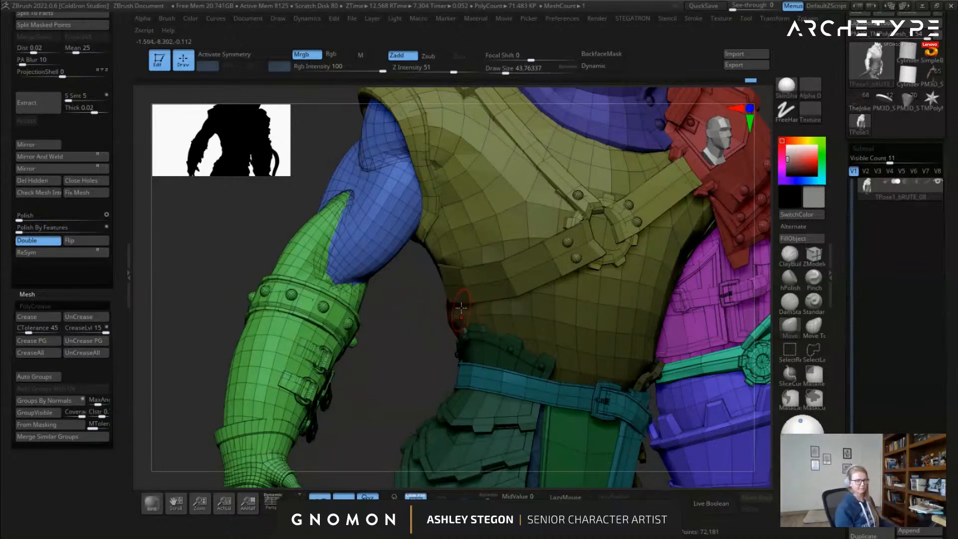
pyautogui.moveTo(443, 305); pyautogui.dragTo(349, 310, button='right')
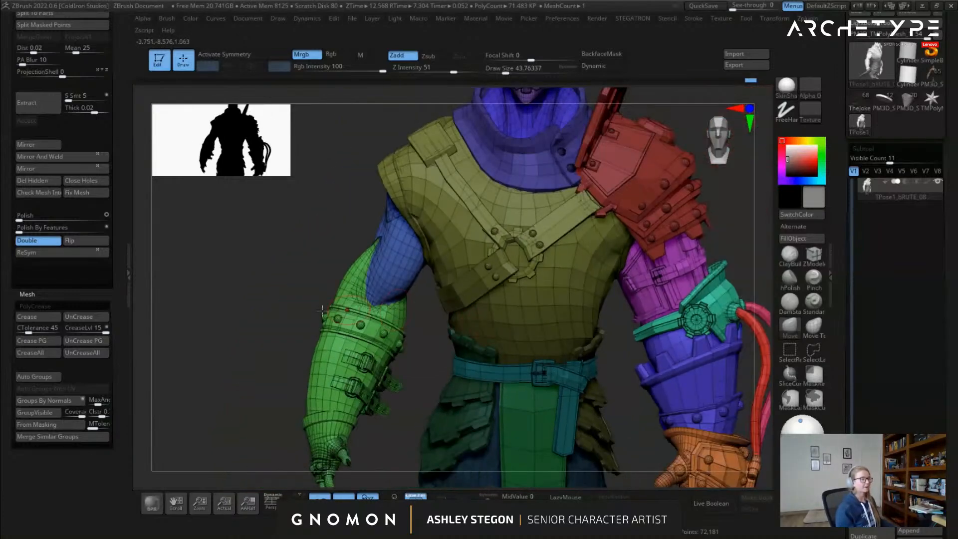
pyautogui.moveTo(409, 276)
pyautogui.mouseDown(button='right')
pyautogui.moveTo(502, 276)
pyautogui.moveTo(537, 290)
pyautogui.mouseUp(button='right')
pyautogui.press('s')
pyautogui.moveTo(556, 280); pyautogui.dragTo(568, 279)
pyautogui.moveTo(567, 279)
pyautogui.keyDown('ctrl'); pyautogui.mouseDown(button='right')
pyautogui.moveTo(574, 262)
pyautogui.moveTo(611, 258)
pyautogui.moveTo(559, 245)
pyautogui.moveTo(507, 274)
pyautogui.moveTo(538, 253)
pyautogui.moveTo(558, 288)
pyautogui.moveTo(609, 302)
pyautogui.moveTo(477, 274)
pyautogui.mouseUp(button='right'); pyautogui.keyUp('ctrl')
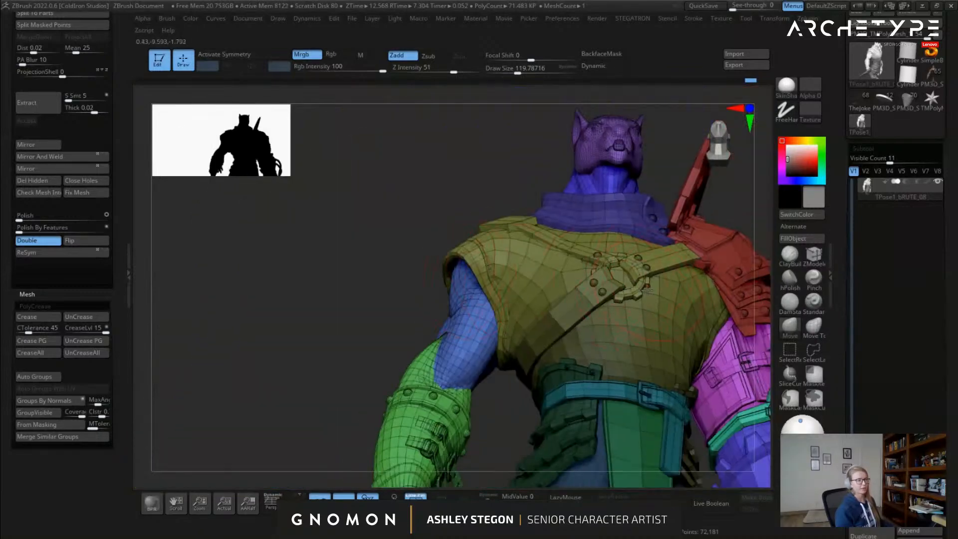
pyautogui.moveTo(622, 299); pyautogui.dragTo(326, 303, button='right')
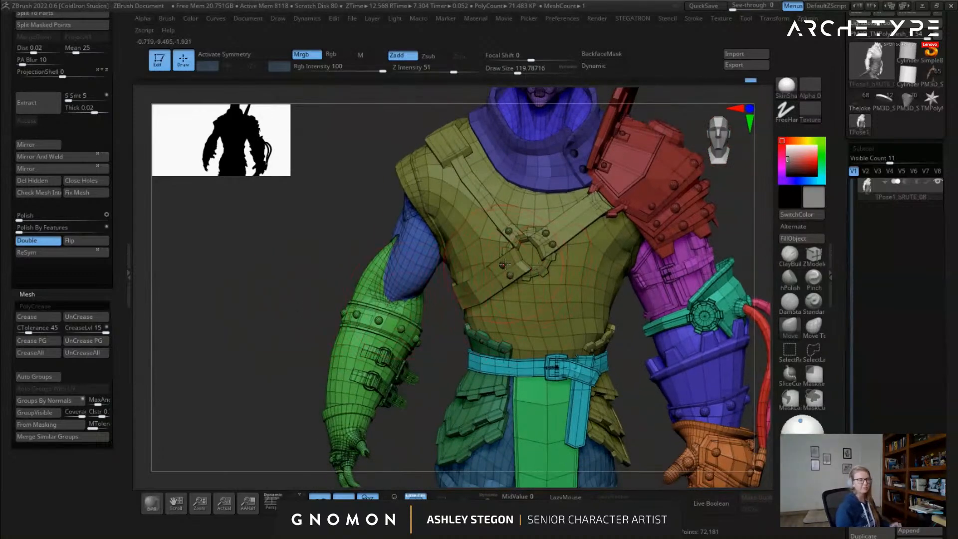
pyautogui.moveTo(470, 265); pyautogui.dragTo(522, 272, button='right')
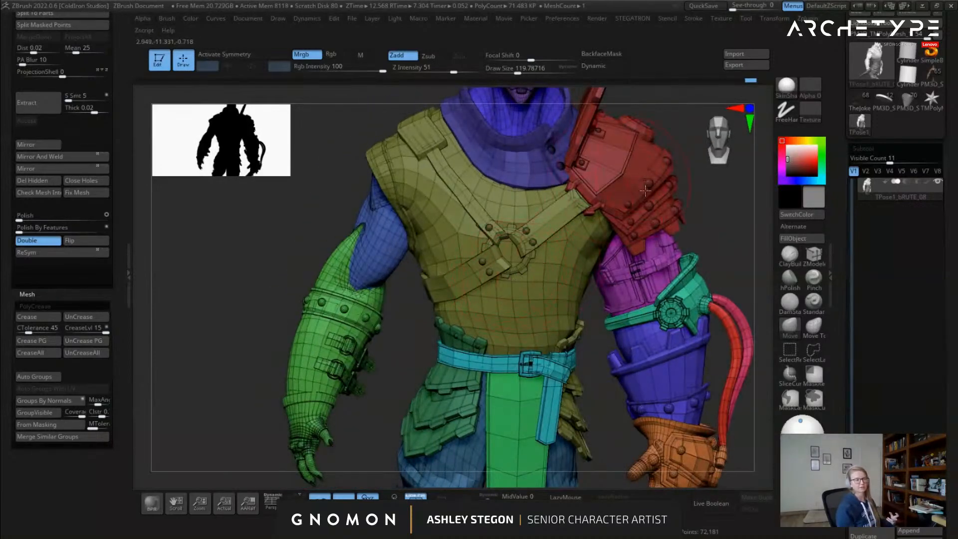
# Reduce the brush draw size to about 87 and check the hips, legs and full figure
pyautogui.press('s')
pyautogui.moveTo(405, 341); pyautogui.dragTo(397, 340)
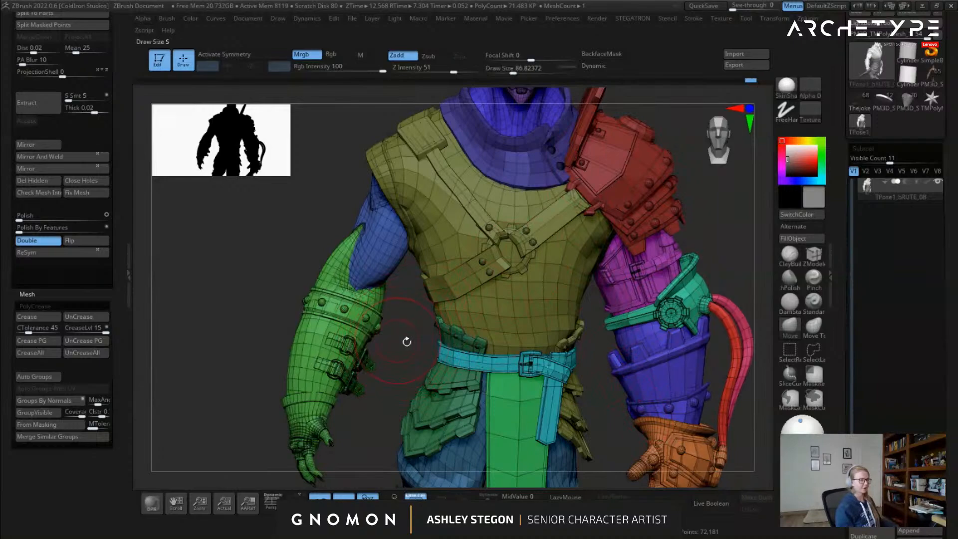
pyautogui.moveTo(436, 341); pyautogui.dragTo(423, 340, button='right')
pyautogui.moveTo(442, 383)
pyautogui.keyDown('alt'); pyautogui.mouseDown(button='right')
pyautogui.moveTo(455, 295)
pyautogui.moveTo(449, 222)
pyautogui.mouseUp(button='right'); pyautogui.keyUp('alt')
pyautogui.moveTo(424, 255); pyautogui.dragTo(442, 269, button='right')
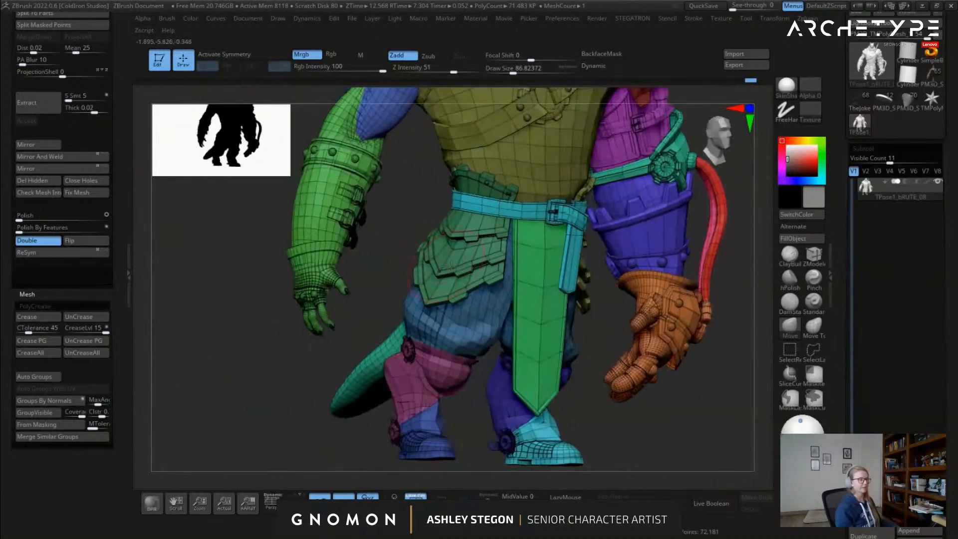
pyautogui.moveTo(454, 307); pyautogui.dragTo(428, 298, button='right')
pyautogui.keyDown('ctrl'); pyautogui.moveTo(469, 276); pyautogui.dragTo(446, 236, button='right'); pyautogui.keyUp('ctrl')
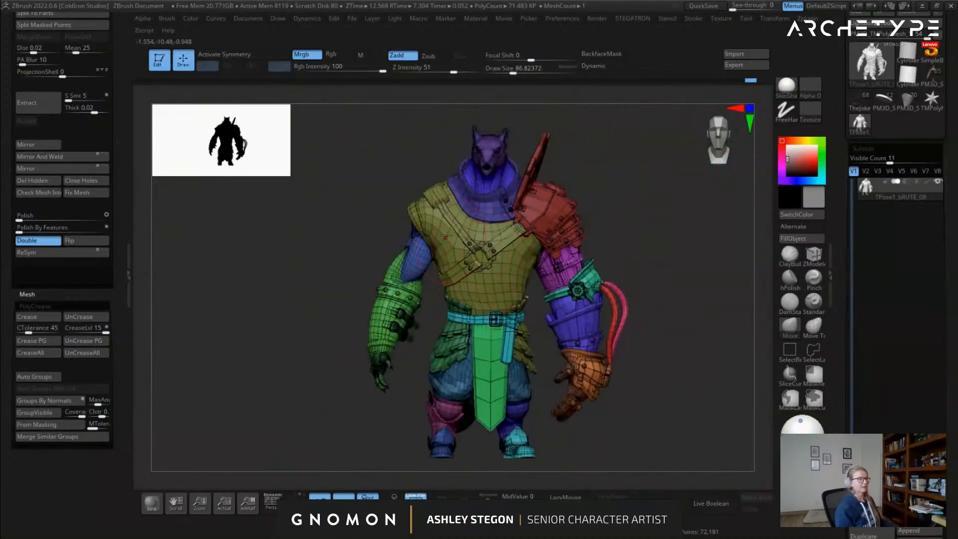
# Hide the red shoulder armour, mechanical upper arm, elbow piece, forearm and both tubes
pyautogui.keyDown('ctrl'); pyautogui.keyDown('shift'); pyautogui.click(562, 208); pyautogui.keyUp('shift'); pyautogui.keyUp('ctrl')
pyautogui.keyDown('ctrl'); pyautogui.keyDown('shift'); pyautogui.click(626, 251); pyautogui.keyUp('shift'); pyautogui.keyUp('ctrl')
pyautogui.moveTo(625, 251); pyautogui.dragTo(612, 281, button='right')
pyautogui.keyDown('ctrl'); pyautogui.keyDown('shift'); pyautogui.click(593, 255); pyautogui.keyUp('shift'); pyautogui.keyUp('ctrl')
pyautogui.keyDown('ctrl'); pyautogui.keyDown('shift'); pyautogui.click(601, 280); pyautogui.keyUp('shift'); pyautogui.keyUp('ctrl')
pyautogui.keyDown('ctrl'); pyautogui.keyDown('shift'); pyautogui.click(580, 299); pyautogui.keyUp('shift'); pyautogui.keyUp('ctrl')
pyautogui.keyDown('ctrl'); pyautogui.keyDown('shift'); pyautogui.click(626, 315); pyautogui.keyUp('shift'); pyautogui.keyUp('ctrl')
pyautogui.keyDown('ctrl'); pyautogui.keyDown('shift'); pyautogui.click(638, 316); pyautogui.keyUp('shift'); pyautogui.keyUp('ctrl')
pyautogui.keyDown('ctrl'); pyautogui.keyDown('shift'); pyautogui.click(592, 367); pyautogui.keyUp('shift'); pyautogui.keyUp('ctrl')
pyautogui.hotkey('ctrl', 'z')
pyautogui.keyDown('ctrl'); pyautogui.keyDown('shift'); pyautogui.click(635, 324); pyautogui.keyUp('shift'); pyautogui.keyUp('ctrl')
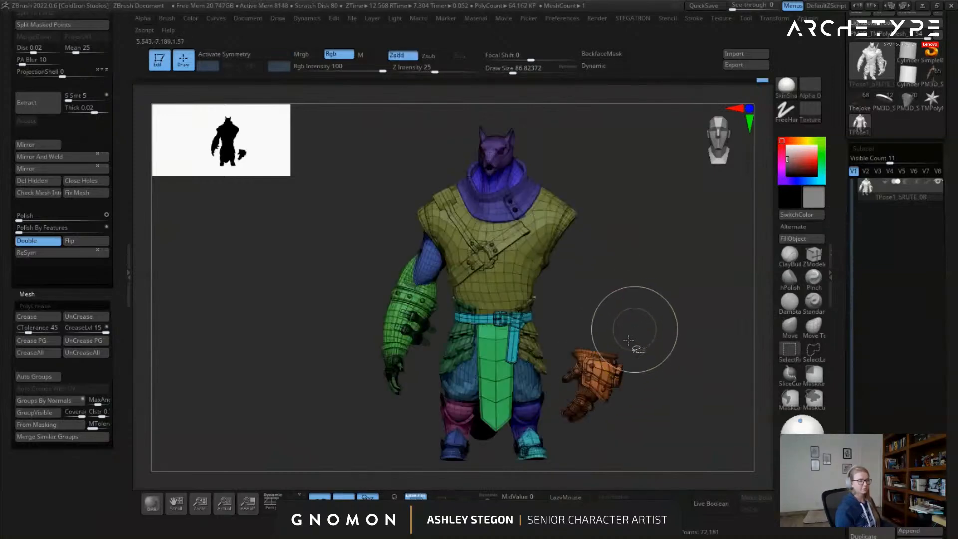
# Hide the orange gauntlet hand so the body is shown without the whole mechanical arm
pyautogui.keyDown('ctrl'); pyautogui.keyDown('shift'); pyautogui.click(609, 373); pyautogui.keyUp('shift'); pyautogui.keyUp('ctrl')
pyautogui.keyDown('alt'); pyautogui.moveTo(595, 244); pyautogui.dragTo(549, 299, button='right'); pyautogui.keyUp('alt')
pyautogui.moveTo(601, 263)
pyautogui.mouseDown(button='right')
pyautogui.moveTo(668, 260)
pyautogui.moveTo(506, 265)
pyautogui.moveTo(561, 272)
pyautogui.moveTo(570, 313)
pyautogui.moveTo(505, 284)
pyautogui.mouseUp(button='right')
pyautogui.keyDown('ctrl'); pyautogui.keyDown('shift'); pyautogui.click(480, 294); pyautogui.keyUp('shift'); pyautogui.keyUp('ctrl')
pyautogui.moveTo(544, 309)
pyautogui.mouseDown(button='right')
pyautogui.moveTo(697, 319)
pyautogui.moveTo(567, 291)
pyautogui.mouseUp(button='right')
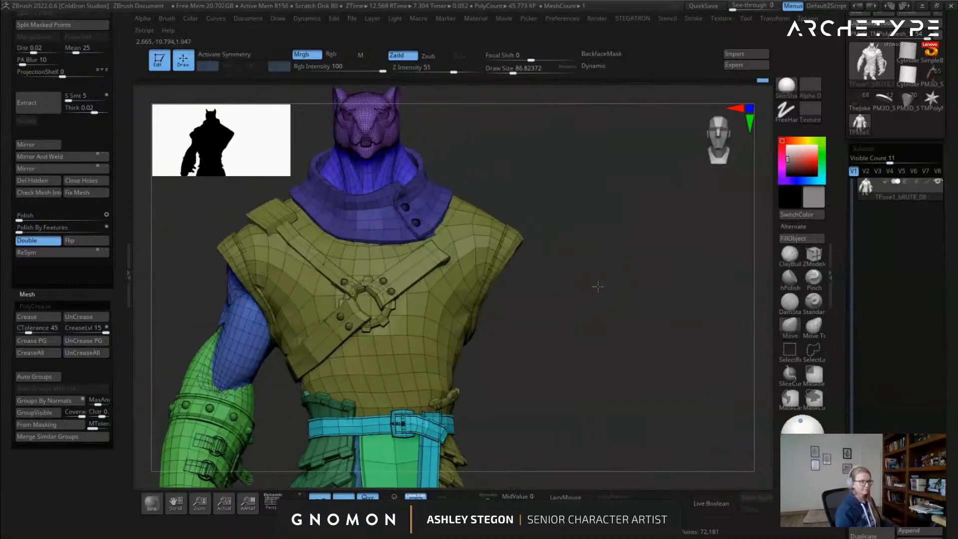
# Mask the visible body, leaving the vest's edge around the open armhole of the mechanical arm free
pyautogui.press('w')
pyautogui.moveTo(559, 324); pyautogui.dragTo(559, 217)
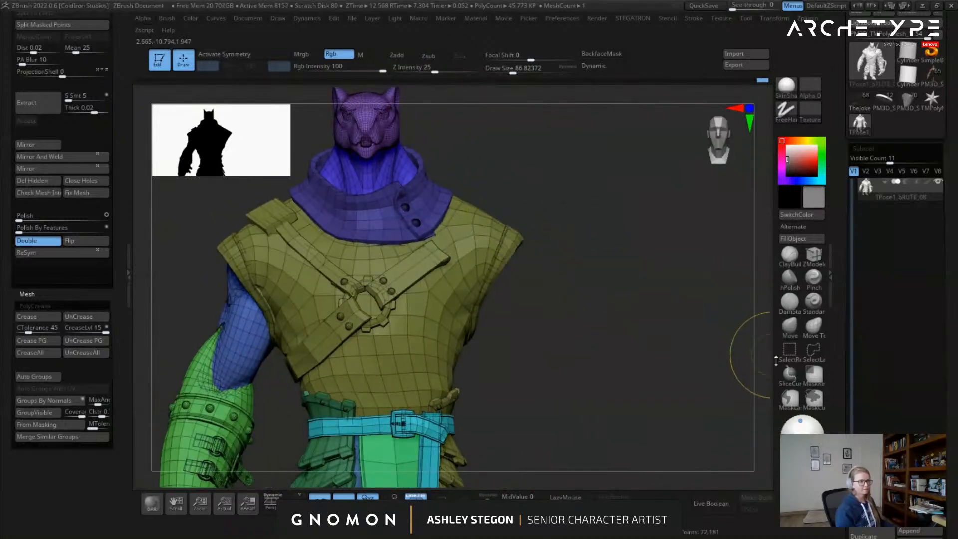
pyautogui.moveTo(551, 328)
pyautogui.keyDown('ctrl'); pyautogui.mouseDown()
pyautogui.moveTo(529, 205)
pyautogui.moveTo(472, 238)
pyautogui.moveTo(483, 365)
pyautogui.moveTo(569, 368)
pyautogui.moveTo(603, 357)
pyautogui.moveTo(532, 352)
pyautogui.mouseUp(); pyautogui.keyUp('ctrl')
pyautogui.moveTo(471, 316)
pyautogui.keyDown('ctrl'); pyautogui.mouseDown()
pyautogui.moveTo(530, 325)
pyautogui.moveTo(436, 316)
pyautogui.moveTo(479, 306)
pyautogui.mouseUp(); pyautogui.keyUp('ctrl')
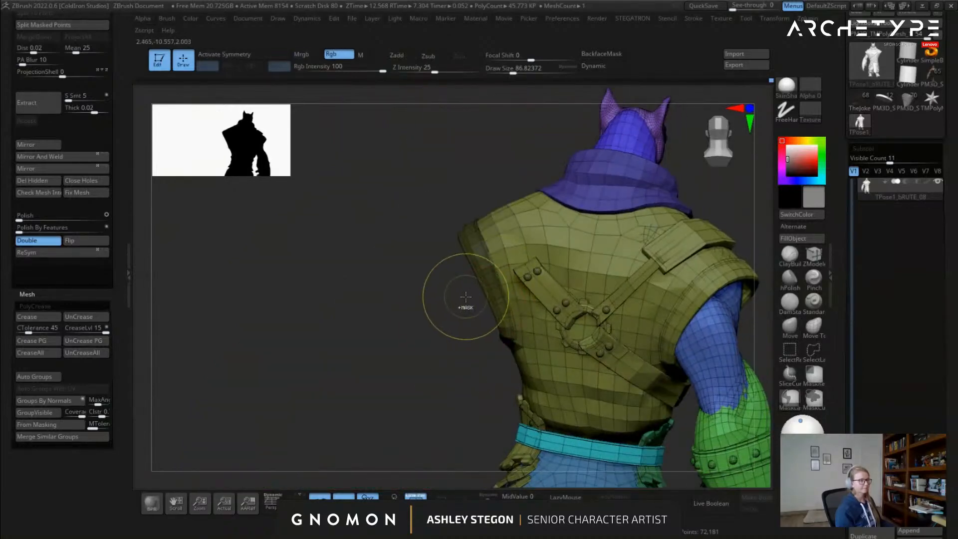
pyautogui.keyDown('ctrl'); pyautogui.click(455, 304); pyautogui.keyUp('ctrl')
# Invert the visibility to check the mechanical arm alone, and show the whole character with polyframe on
pyautogui.moveTo(471, 304); pyautogui.dragTo(577, 321)
pyautogui.keyDown('ctrl'); pyautogui.keyDown('shift'); pyautogui.moveTo(530, 268); pyautogui.dragTo(583, 296); pyautogui.keyUp('shift'); pyautogui.keyUp('ctrl')
pyautogui.hotkey('shift', 'f')
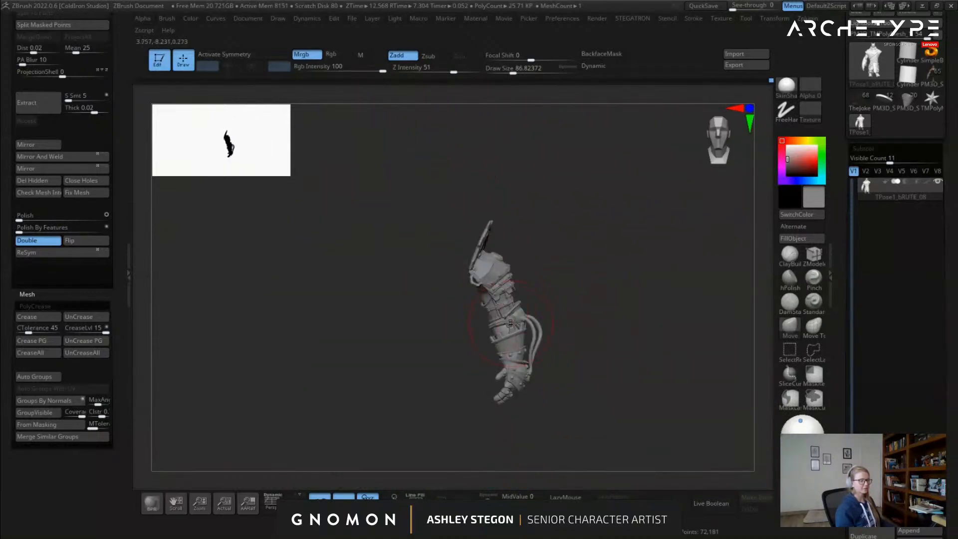
pyautogui.keyDown('ctrl'); pyautogui.keyDown('shift'); pyautogui.click(581, 350); pyautogui.keyUp('shift'); pyautogui.keyUp('ctrl')
pyautogui.moveTo(582, 348); pyautogui.dragTo(479, 325)
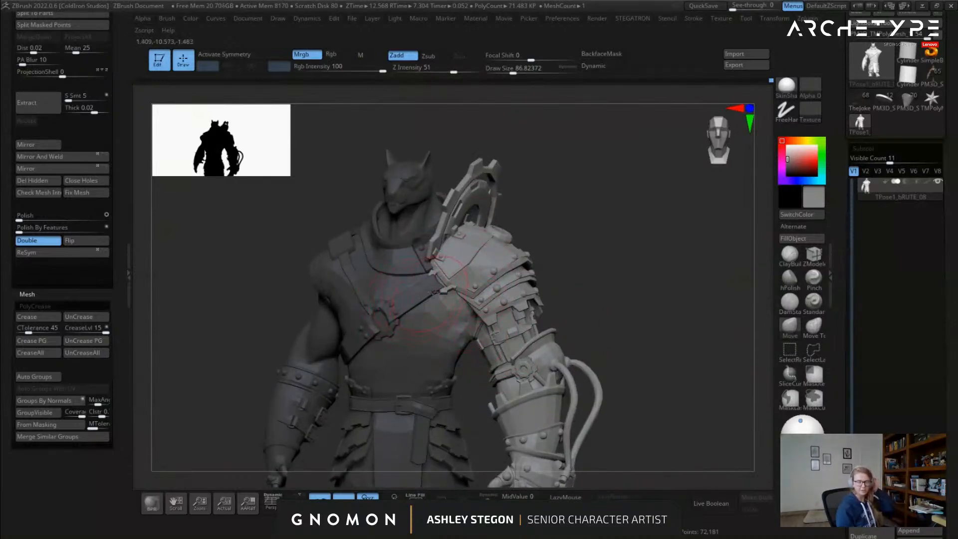
pyautogui.moveTo(442, 290); pyautogui.dragTo(427, 330, button='right')
pyautogui.hotkey('shift', 'f')
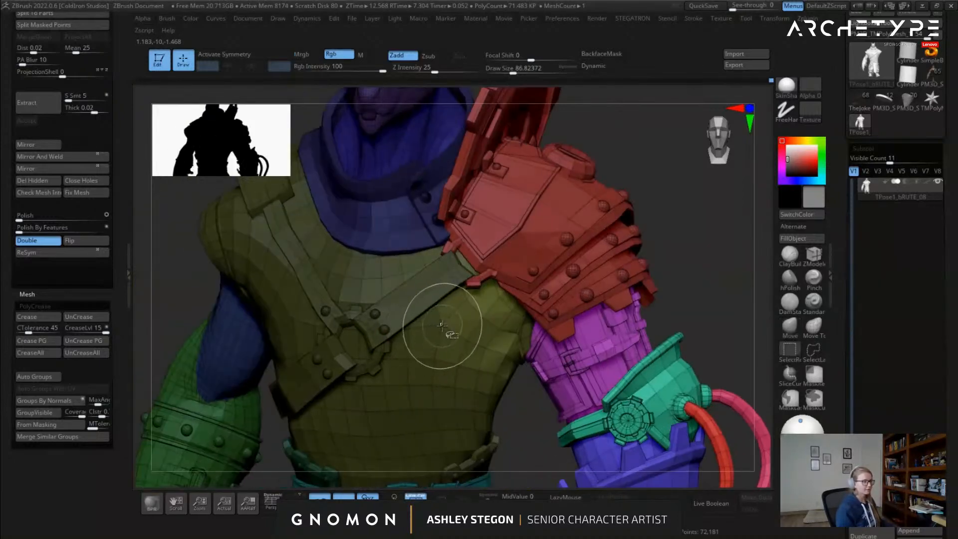
# Isolate the vest and adjust its mask around the strap end beside the open armhole
pyautogui.keyDown('ctrl'); pyautogui.keyDown('shift'); pyautogui.click(440, 328); pyautogui.keyUp('shift'); pyautogui.keyUp('ctrl')
pyautogui.moveTo(454, 289); pyautogui.dragTo(451, 264, button='right')
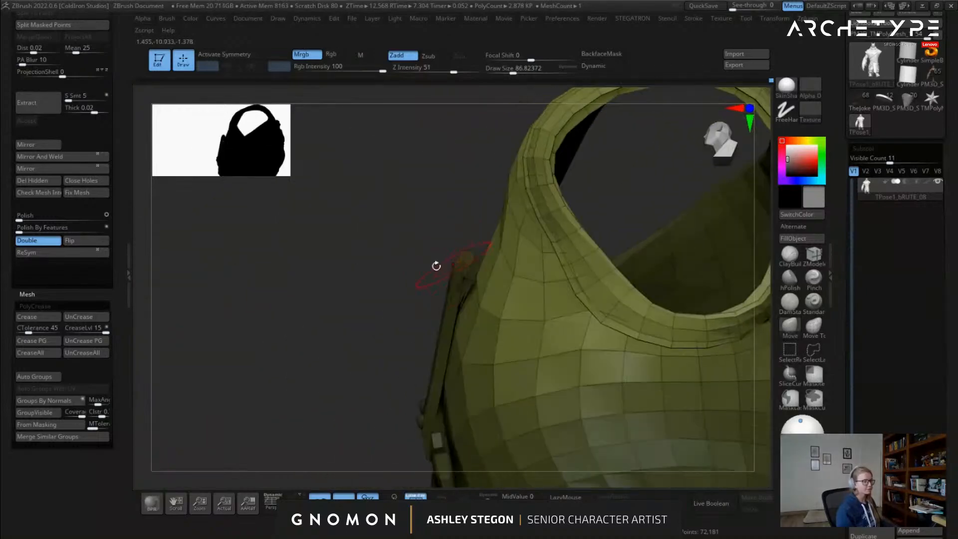
pyautogui.moveTo(451, 313); pyautogui.dragTo(443, 247, button='right')
pyautogui.press('ctrl')
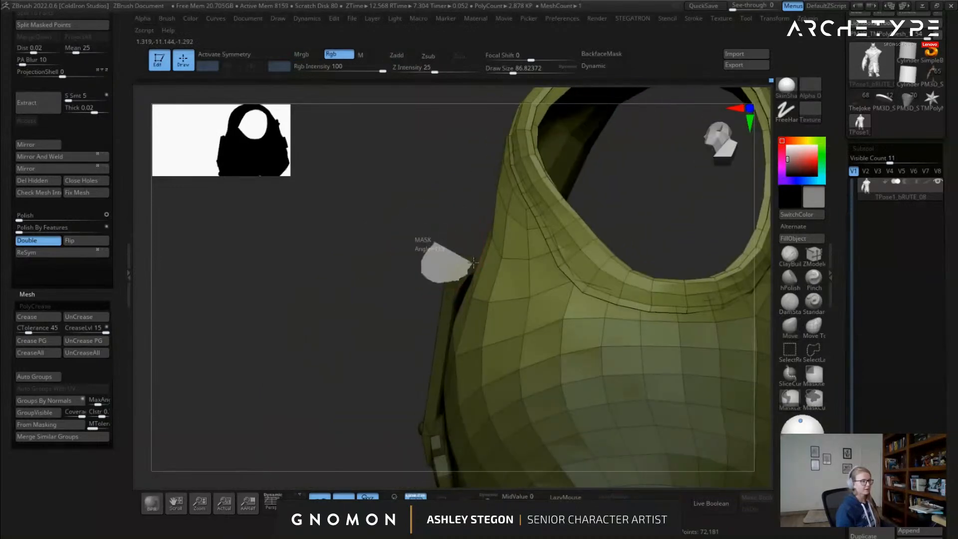
pyautogui.moveTo(424, 270)
pyautogui.mouseDown(button='right')
pyautogui.moveTo(482, 284)
pyautogui.moveTo(391, 252)
pyautogui.mouseUp(button='right')
pyautogui.press('ctrl')
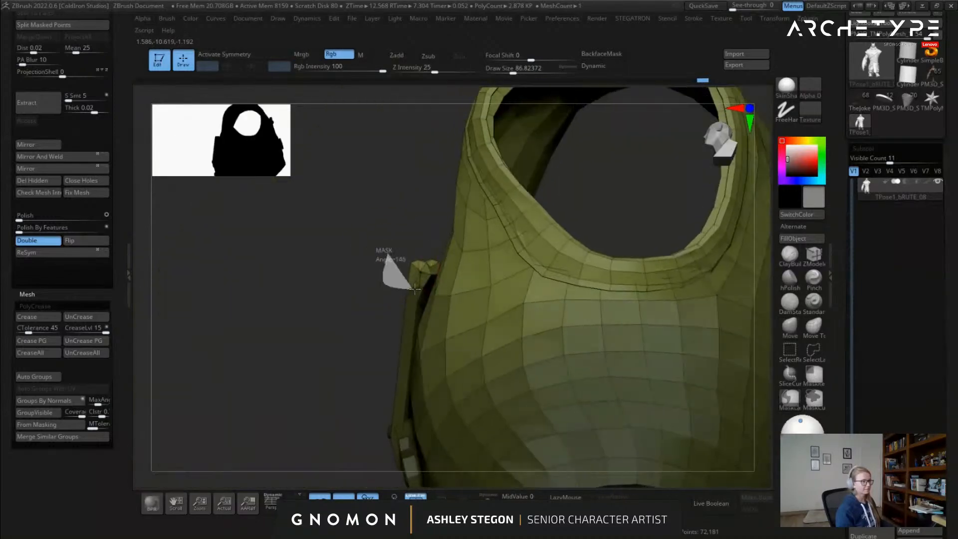
pyautogui.keyDown('ctrl'); pyautogui.moveTo(382, 259); pyautogui.dragTo(381, 266); pyautogui.keyUp('ctrl')
pyautogui.keyDown('ctrl'); pyautogui.keyDown('alt'); pyautogui.moveTo(443, 252); pyautogui.dragTo(439, 254); pyautogui.keyUp('alt'); pyautogui.keyUp('ctrl')
# Extend the vest mask around the riveted strap and its neighbouring surface, and show the whole character
pyautogui.moveTo(440, 255)
pyautogui.mouseDown(button='right')
pyautogui.moveTo(434, 263)
pyautogui.moveTo(460, 255)
pyautogui.moveTo(449, 280)
pyautogui.moveTo(469, 327)
pyautogui.mouseUp(button='right')
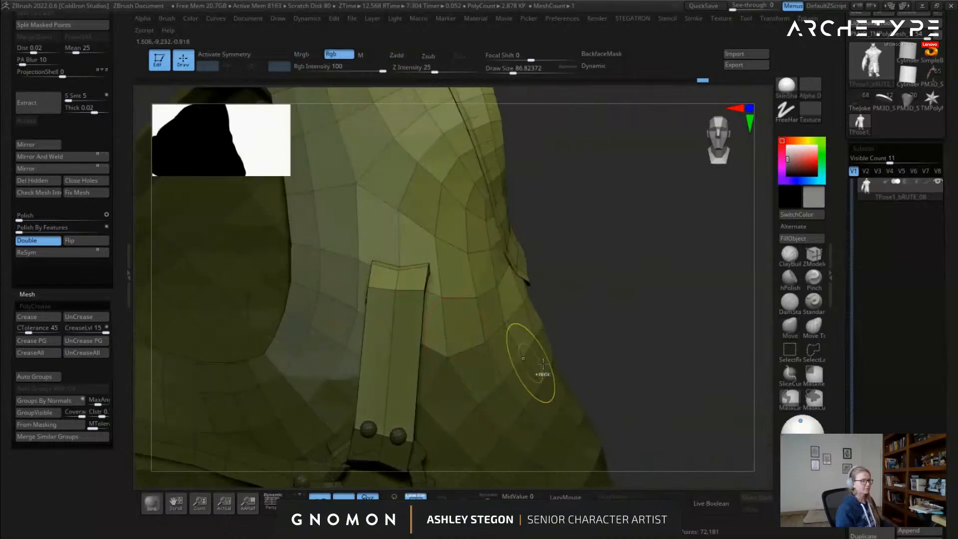
pyautogui.moveTo(627, 385)
pyautogui.keyDown('ctrl'); pyautogui.mouseDown()
pyautogui.moveTo(528, 301)
pyautogui.moveTo(443, 328)
pyautogui.mouseUp(); pyautogui.keyUp('ctrl')
pyautogui.moveTo(350, 311)
pyautogui.keyDown('ctrl'); pyautogui.mouseDown()
pyautogui.moveTo(316, 340)
pyautogui.moveTo(324, 384)
pyautogui.mouseUp(); pyautogui.keyUp('ctrl')
pyautogui.moveTo(349, 390)
pyautogui.keyDown('alt'); pyautogui.mouseDown(button='right')
pyautogui.moveTo(337, 386)
pyautogui.moveTo(499, 350)
pyautogui.moveTo(533, 389)
pyautogui.moveTo(595, 430)
pyautogui.moveTo(524, 386)
pyautogui.mouseUp(button='right'); pyautogui.keyUp('alt')
pyautogui.keyDown('ctrl'); pyautogui.keyDown('shift'); pyautogui.click(594, 429); pyautogui.keyUp('shift'); pyautogui.keyUp('ctrl')
# Place the gizmo at the mechanical arm's shoulder and rotate the freed arm about the gizmo's Y axis
pyautogui.press('w')
pyautogui.keyDown('alt'); pyautogui.moveTo(416, 356); pyautogui.dragTo(517, 182); pyautogui.keyUp('alt')
pyautogui.moveTo(649, 200); pyautogui.dragTo(520, 213, button='right')
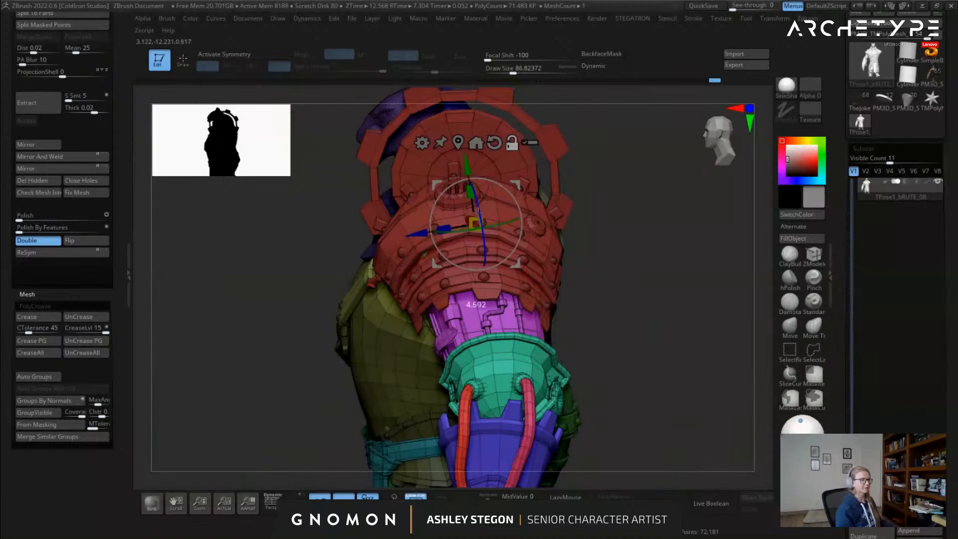
pyautogui.keyDown('ctrl'); pyautogui.moveTo(454, 239); pyautogui.dragTo(483, 233, button='right'); pyautogui.keyUp('ctrl')
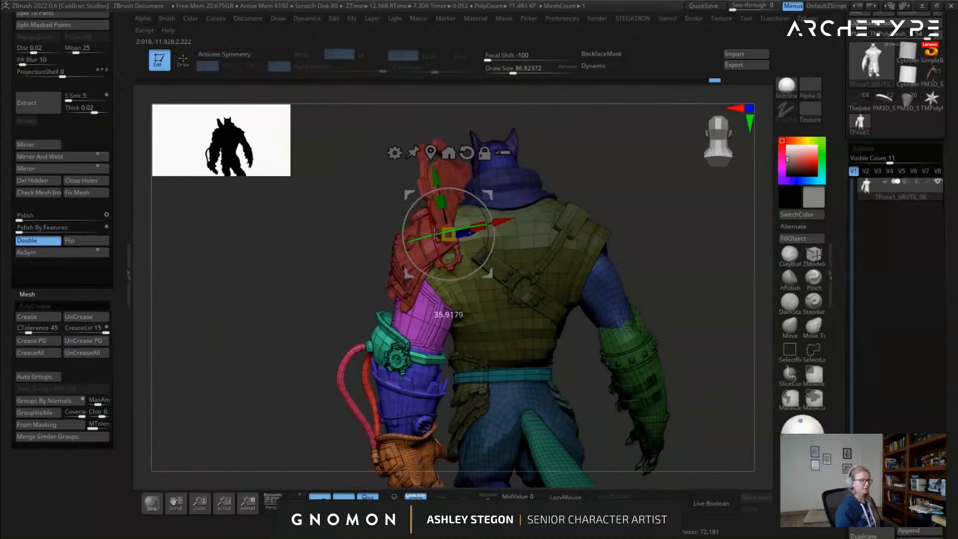
pyautogui.moveTo(471, 231); pyautogui.dragTo(479, 228)
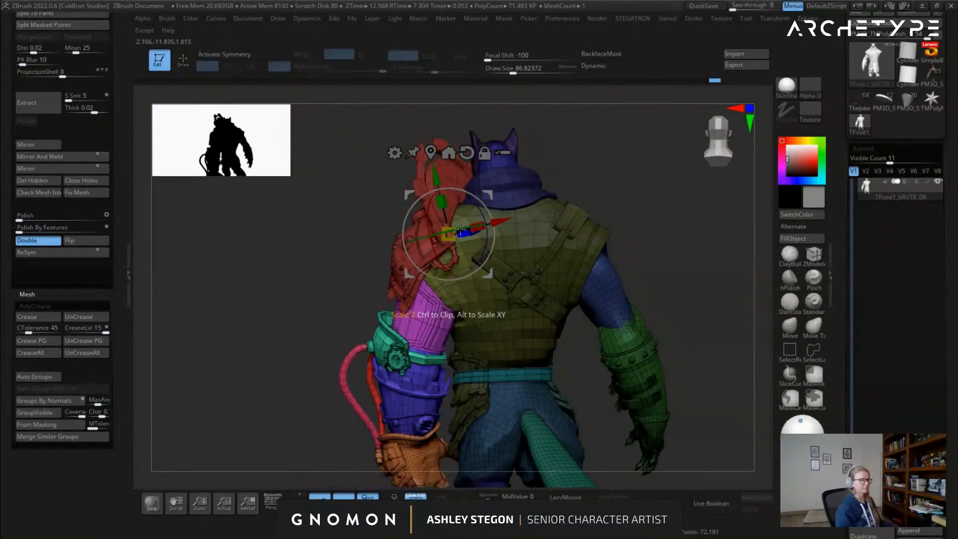
pyautogui.moveTo(474, 238); pyautogui.dragTo(438, 254, button='right')
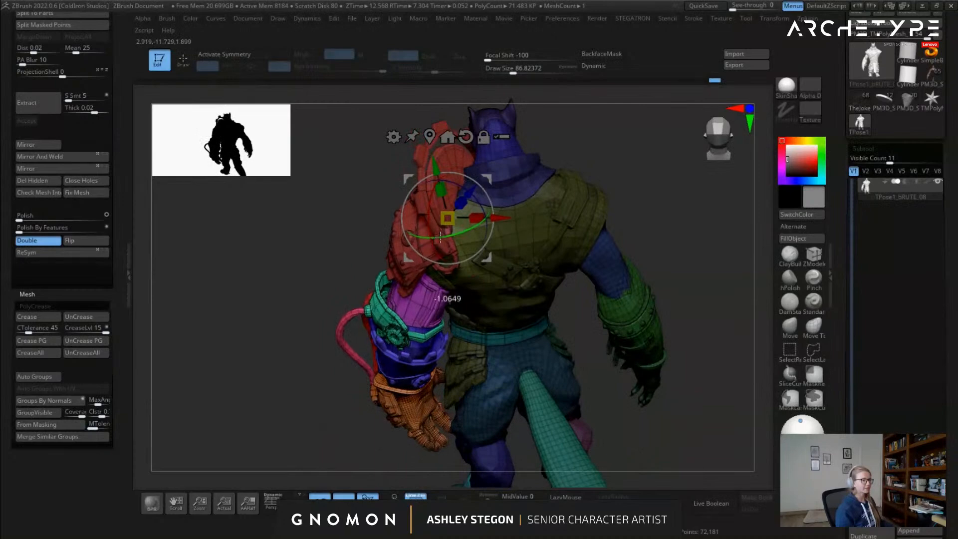
pyautogui.moveTo(460, 233); pyautogui.dragTo(478, 230)
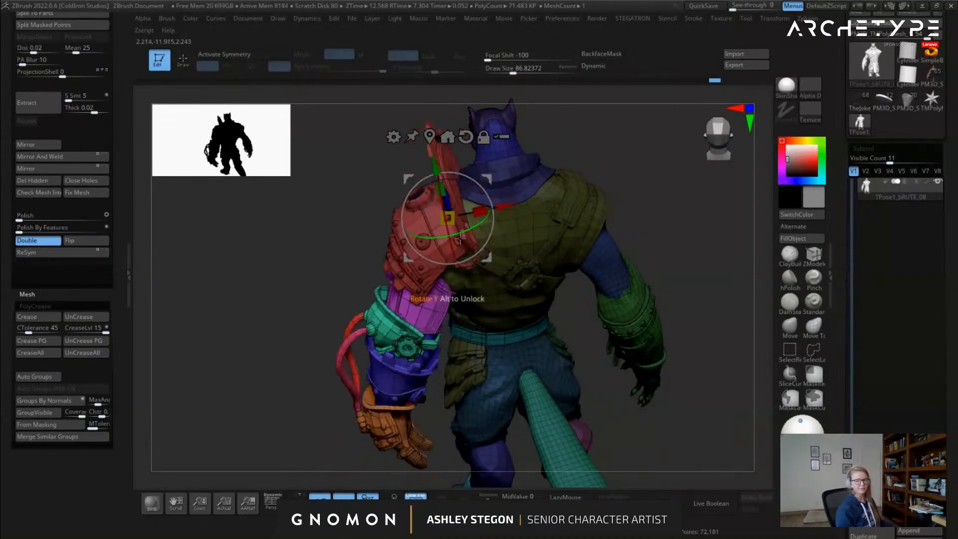
# Try to rotate the mechanical arm at the shoulder in the screen plane from the front
pyautogui.moveTo(462, 273); pyautogui.dragTo(554, 265, button='right')
pyautogui.moveTo(435, 229); pyautogui.dragTo(449, 229)
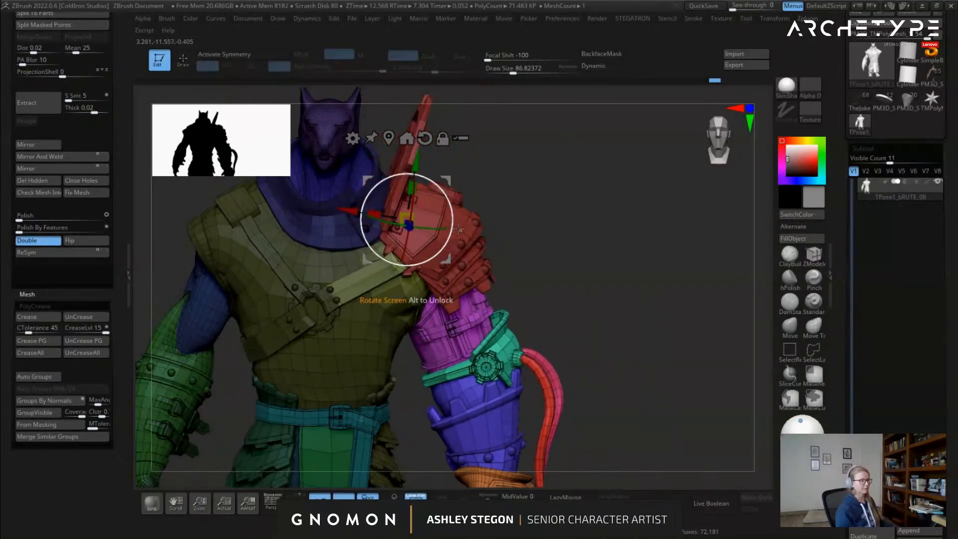
pyautogui.hotkey('ctrl', 'z')
# Adjust the mask on the vest beside the shoulder armour, and invert it to leave the mechanical arm free
pyautogui.keyDown('alt'); pyautogui.moveTo(387, 317); pyautogui.dragTo(197, 277, button='right'); pyautogui.keyUp('alt')
pyautogui.keyDown('ctrl'); pyautogui.moveTo(195, 278); pyautogui.dragTo(429, 315); pyautogui.keyUp('ctrl')
pyautogui.keyDown('ctrl'); pyautogui.moveTo(383, 280); pyautogui.dragTo(368, 296); pyautogui.keyUp('ctrl')
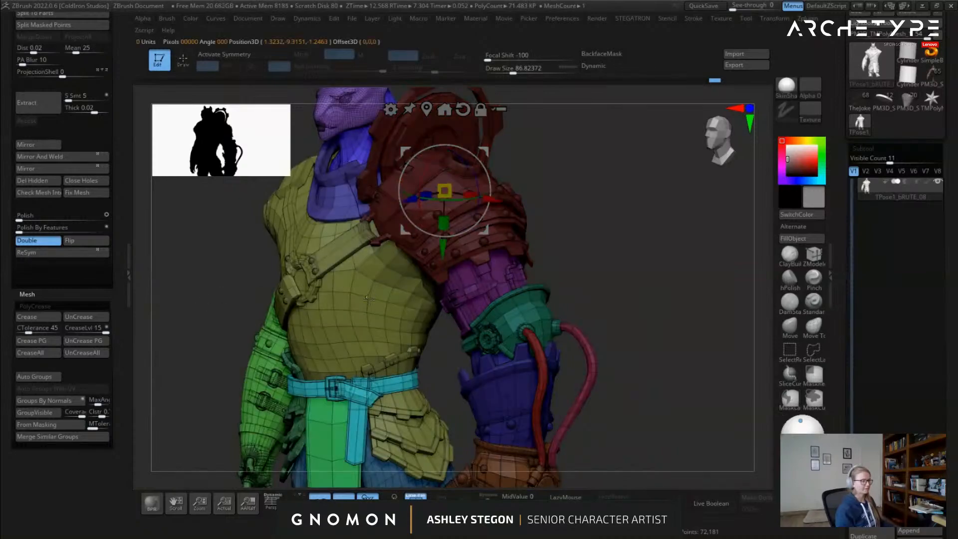
pyautogui.keyDown('ctrl'); pyautogui.click(441, 351); pyautogui.keyUp('ctrl')
# Rotate and reposition the whole mechanical arm at the shoulder from the front, back and side to fit it against the vest
pyautogui.moveTo(441, 351); pyautogui.dragTo(499, 348)
pyautogui.moveTo(469, 198)
pyautogui.mouseDown()
pyautogui.moveTo(452, 200)
pyautogui.moveTo(461, 200)
pyautogui.mouseUp()
pyautogui.moveTo(624, 240); pyautogui.dragTo(423, 240)
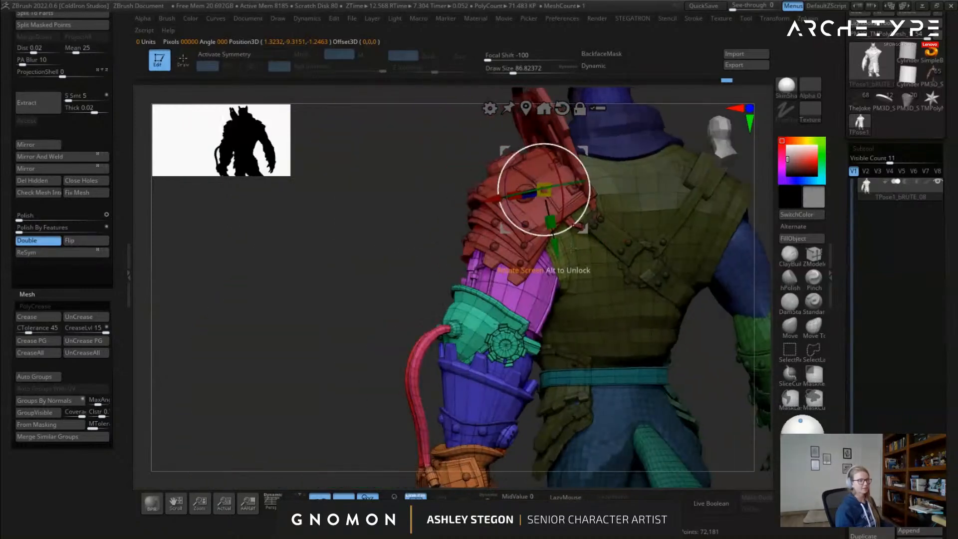
pyautogui.moveTo(593, 233); pyautogui.dragTo(625, 238)
pyautogui.moveTo(519, 272); pyautogui.dragTo(522, 272)
pyautogui.moveTo(540, 200); pyautogui.dragTo(537, 200)
pyautogui.moveTo(640, 220); pyautogui.dragTo(519, 217)
pyautogui.moveTo(597, 194); pyautogui.dragTo(556, 201)
pyautogui.moveTo(569, 163); pyautogui.dragTo(542, 196)
pyautogui.moveTo(354, 282); pyautogui.dragTo(503, 296)
pyautogui.keyDown('ctrl'); pyautogui.moveTo(524, 288); pyautogui.dragTo(545, 205, button='right'); pyautogui.keyUp('ctrl')
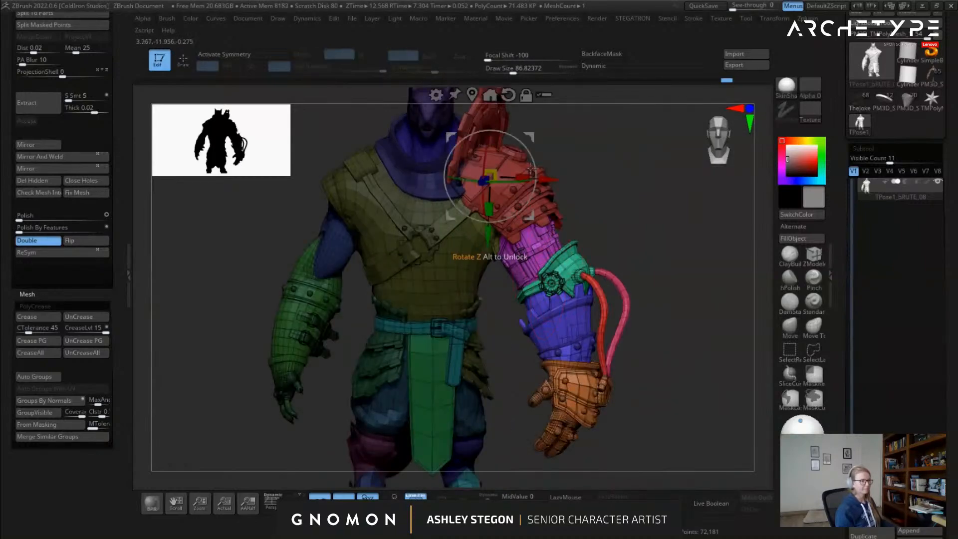
pyautogui.moveTo(531, 166); pyautogui.dragTo(529, 164)
# Leave the gizmo and clear the mask from the whole character
pyautogui.press('q')
pyautogui.moveTo(603, 235)
pyautogui.mouseDown(button='right')
pyautogui.moveTo(614, 240)
pyautogui.moveTo(523, 181)
pyautogui.mouseUp(button='right')
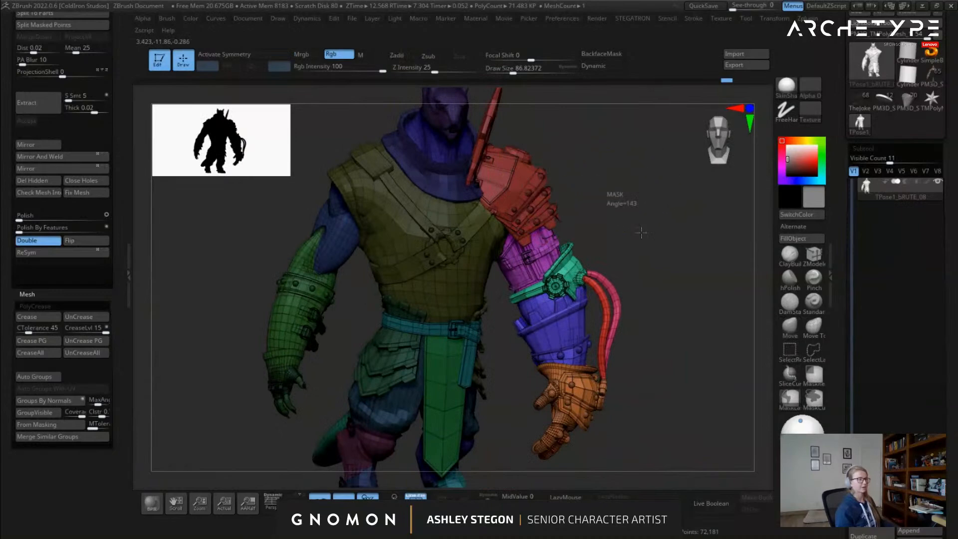
pyautogui.keyDown('ctrl'); pyautogui.moveTo(632, 220); pyautogui.dragTo(627, 266); pyautogui.keyUp('ctrl')
pyautogui.moveTo(540, 253)
pyautogui.mouseDown(button='right')
pyautogui.moveTo(524, 220)
pyautogui.moveTo(465, 269)
pyautogui.moveTo(519, 255)
pyautogui.moveTo(473, 249)
pyautogui.moveTo(507, 254)
pyautogui.moveTo(520, 277)
pyautogui.moveTo(582, 296)
pyautogui.moveTo(434, 281)
pyautogui.moveTo(515, 258)
pyautogui.mouseUp(button='right')
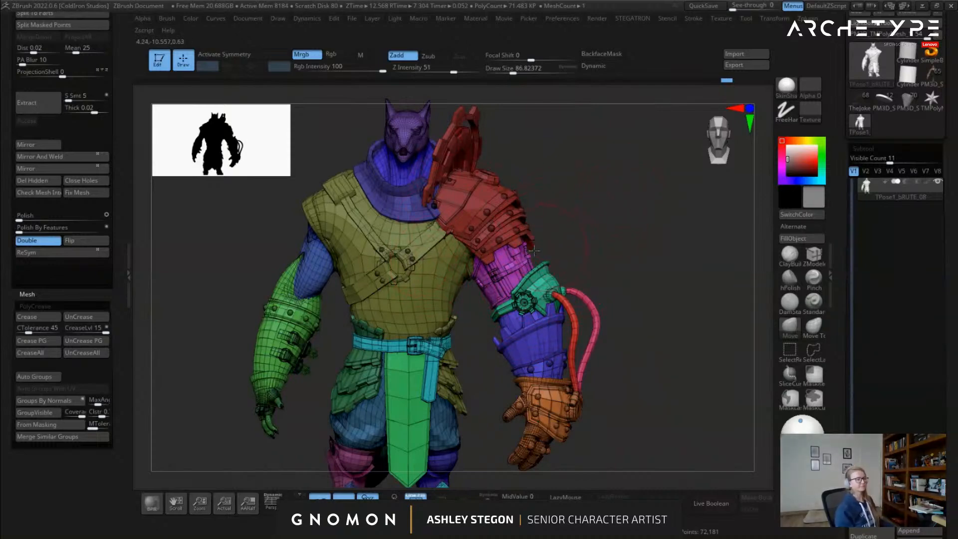
# Mask everything except the mechanical arm below the shoulder armour by hiding the arm and tube polygroups, and show the whole character
pyautogui.keyDown('ctrl'); pyautogui.keyDown('shift'); pyautogui.click(520, 280); pyautogui.keyUp('shift'); pyautogui.keyUp('ctrl')
pyautogui.keyDown('ctrl'); pyautogui.keyDown('shift'); pyautogui.click(529, 284); pyautogui.keyUp('shift'); pyautogui.keyUp('ctrl')
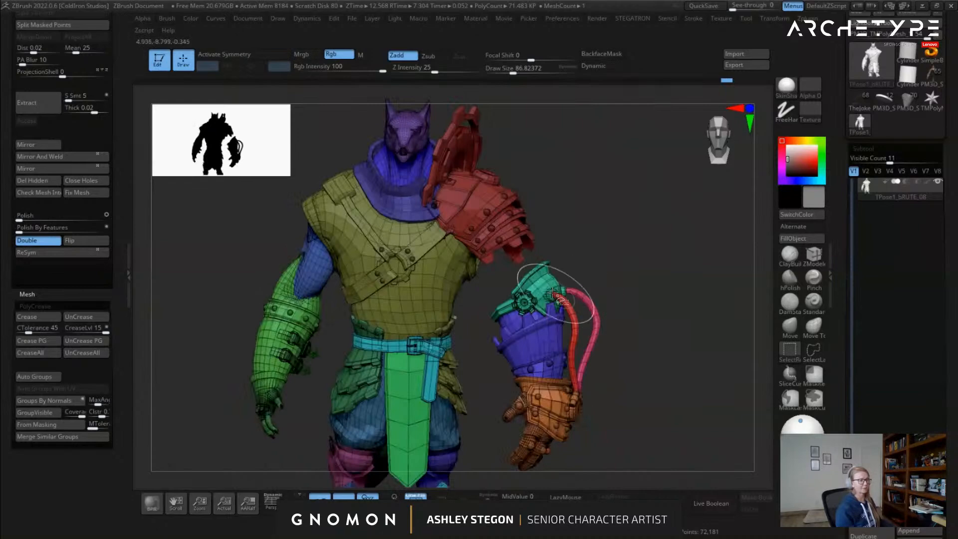
pyautogui.keyDown('ctrl'); pyautogui.keyDown('shift'); pyautogui.click(553, 299); pyautogui.keyUp('shift'); pyautogui.keyUp('ctrl')
pyautogui.keyDown('ctrl'); pyautogui.keyDown('shift'); pyautogui.click(524, 339); pyautogui.keyUp('shift'); pyautogui.keyUp('ctrl')
pyautogui.keyDown('ctrl'); pyautogui.keyDown('shift'); pyautogui.click(544, 386); pyautogui.keyUp('shift'); pyautogui.keyUp('ctrl')
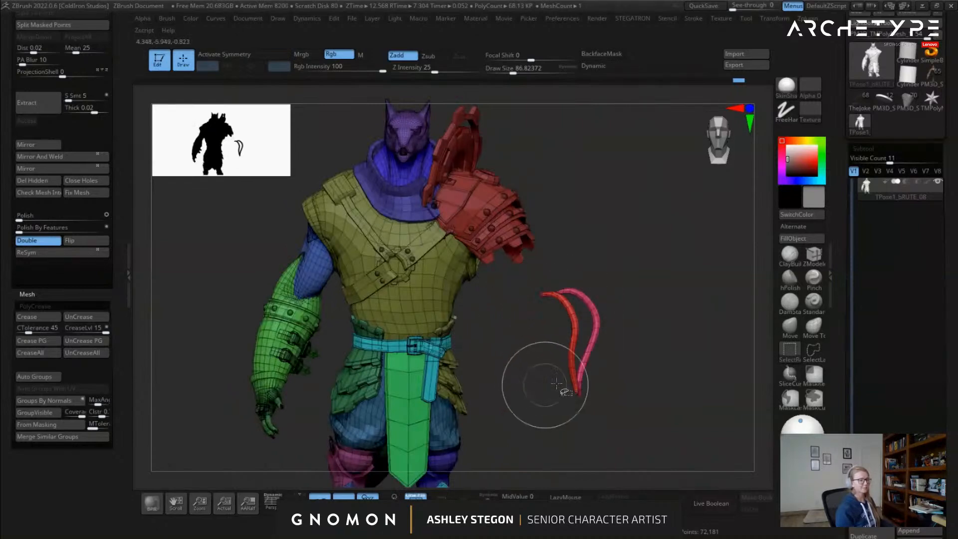
pyautogui.keyDown('ctrl'); pyautogui.keyDown('shift'); pyautogui.click(574, 369); pyautogui.keyUp('shift'); pyautogui.keyUp('ctrl')
pyautogui.keyDown('ctrl'); pyautogui.keyDown('shift'); pyautogui.click(582, 350); pyautogui.keyUp('shift'); pyautogui.keyUp('ctrl')
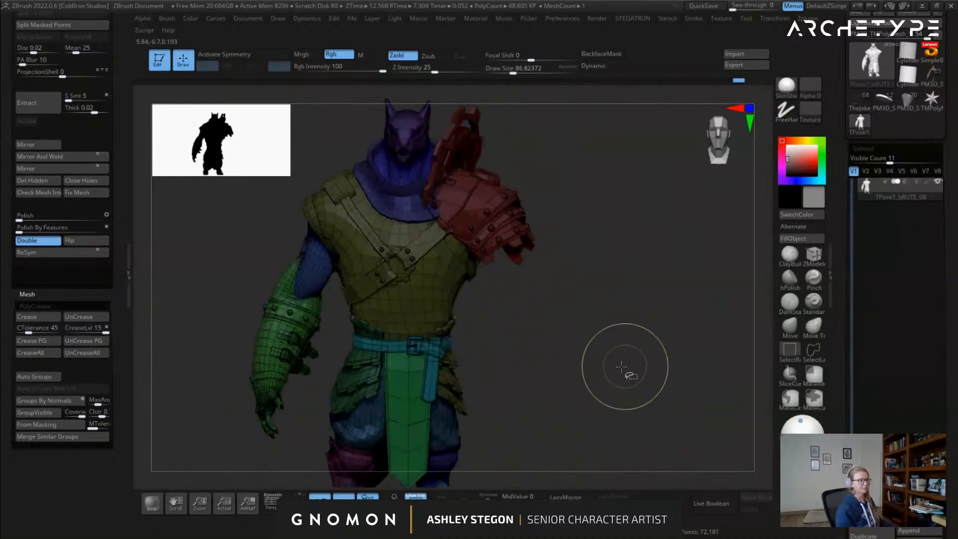
pyautogui.keyDown('ctrl'); pyautogui.keyDown('shift'); pyautogui.click(626, 367); pyautogui.keyUp('shift'); pyautogui.keyUp('ctrl')
# Rotate the mechanical arm outward from the body at the shoulder, keeping the shoulder armour in place
pyautogui.press('w')
pyautogui.moveTo(523, 231); pyautogui.dragTo(542, 215, button='right')
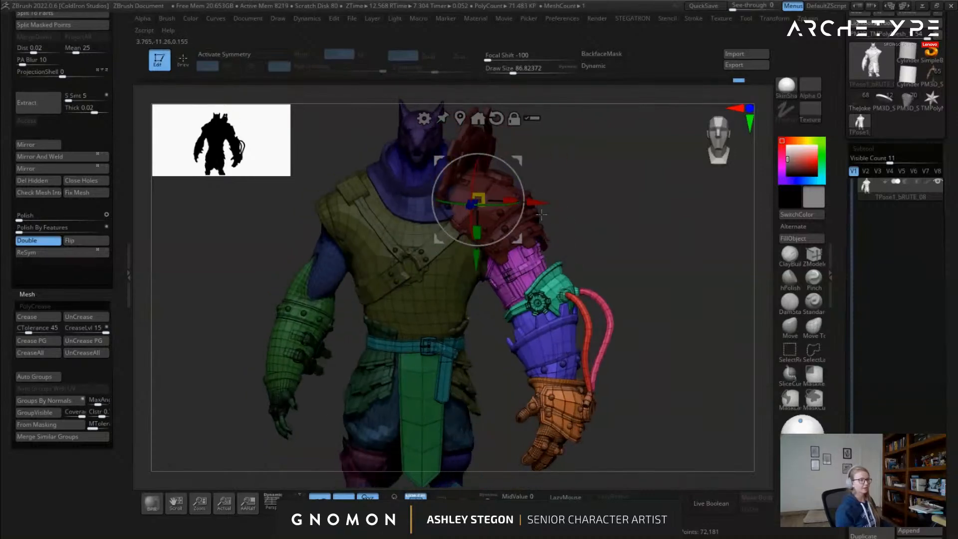
pyautogui.moveTo(522, 192); pyautogui.dragTo(517, 182)
pyautogui.moveTo(529, 215); pyautogui.dragTo(547, 245, button='right')
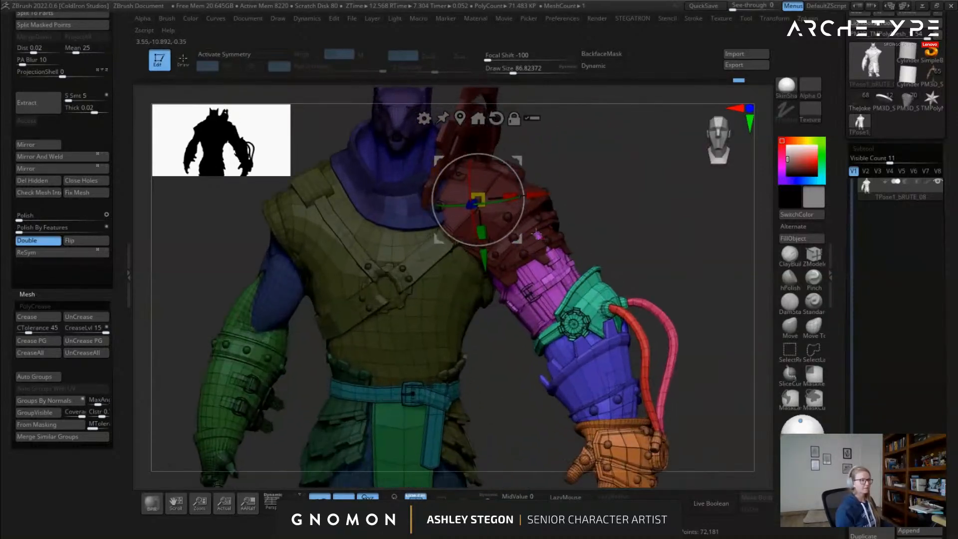
pyautogui.moveTo(521, 205); pyautogui.dragTo(521, 206)
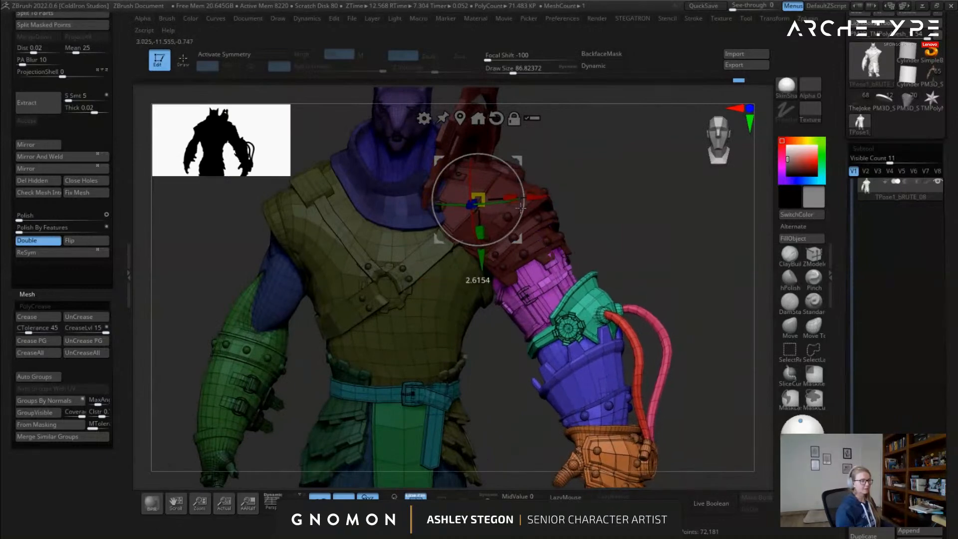
pyautogui.moveTo(521, 206); pyautogui.dragTo(506, 229, button='right')
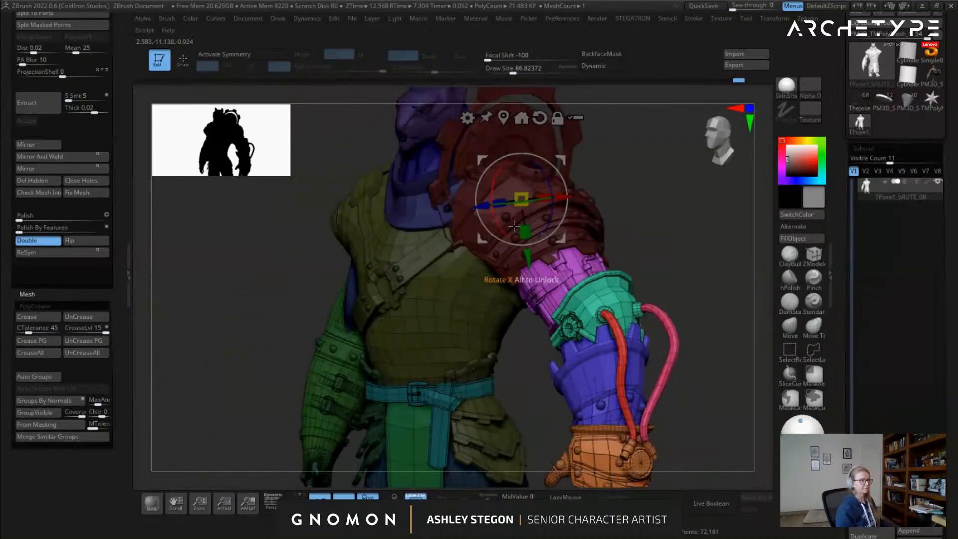
# Fine-tune the mechanical arm's rotation beneath the shoulder armour from the side and front, undoing an unwanted turn
pyautogui.moveTo(539, 201); pyautogui.dragTo(534, 235, button='right')
pyautogui.moveTo(535, 192); pyautogui.dragTo(533, 187)
pyautogui.moveTo(533, 188); pyautogui.dragTo(499, 202, button='right')
pyautogui.moveTo(498, 208); pyautogui.dragTo(501, 208)
pyautogui.hotkey('ctrl', 'z')
pyautogui.moveTo(500, 207); pyautogui.dragTo(551, 229, button='right')
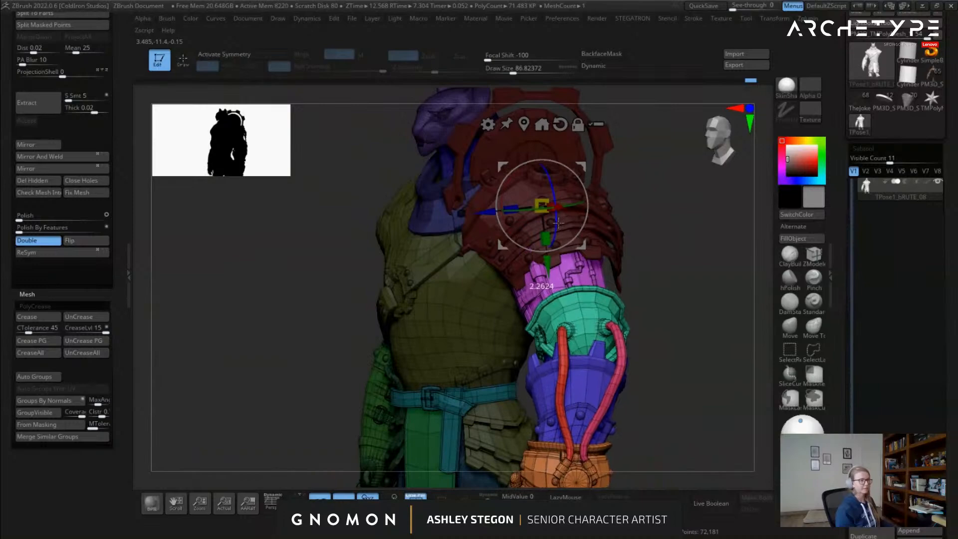
pyautogui.moveTo(558, 221); pyautogui.dragTo(499, 253, button='right')
pyautogui.moveTo(582, 241); pyautogui.dragTo(598, 269, button='right')
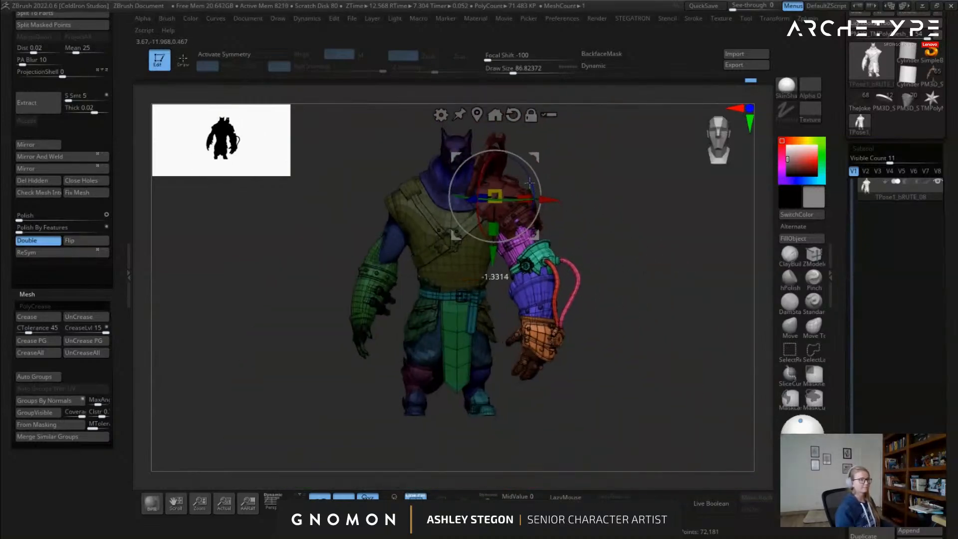
pyautogui.moveTo(553, 268)
pyautogui.mouseDown(button='right')
pyautogui.moveTo(474, 273)
pyautogui.moveTo(546, 280)
pyautogui.moveTo(402, 275)
pyautogui.moveTo(479, 280)
pyautogui.moveTo(486, 260)
pyautogui.moveTo(464, 238)
pyautogui.moveTo(553, 253)
pyautogui.moveTo(571, 305)
pyautogui.mouseUp(button='right')
# Turn off polyframe and bring back the gizmo to judge the mechanical arm's pose on the plain grey model
pyautogui.press('q')
pyautogui.hotkey('shift', 'f')
pyautogui.press('w')
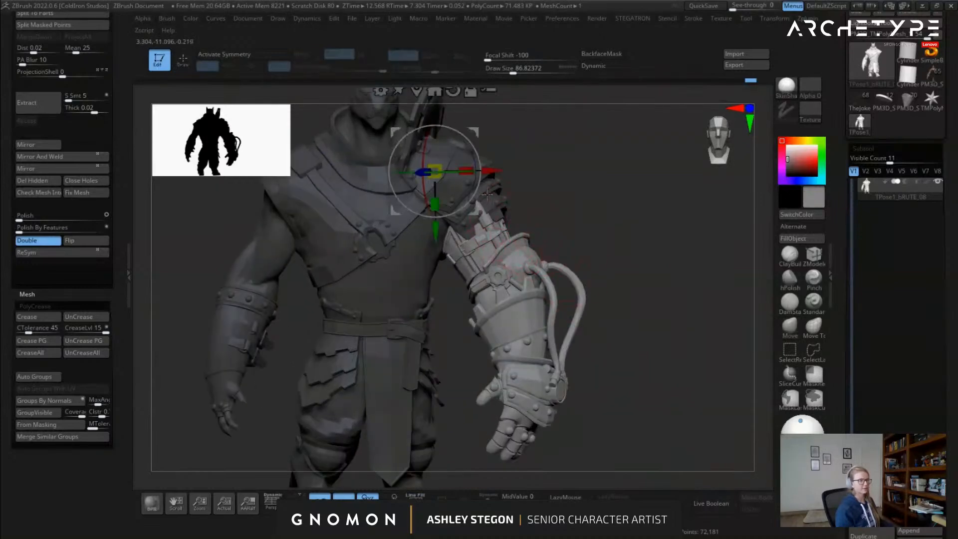
pyautogui.moveTo(561, 205)
pyautogui.mouseDown(button='right')
pyautogui.moveTo(525, 202)
pyautogui.moveTo(578, 221)
pyautogui.moveTo(557, 212)
pyautogui.mouseUp(button='right')
# Leave only the shoulder armour unmasked and rotate it to sit over the repositioned mechanical arm
pyautogui.click(552, 167)
pyautogui.keyDown('alt'); pyautogui.moveTo(556, 204); pyautogui.dragTo(517, 190); pyautogui.keyUp('alt')
pyautogui.moveTo(535, 199); pyautogui.dragTo(500, 212, button='right')
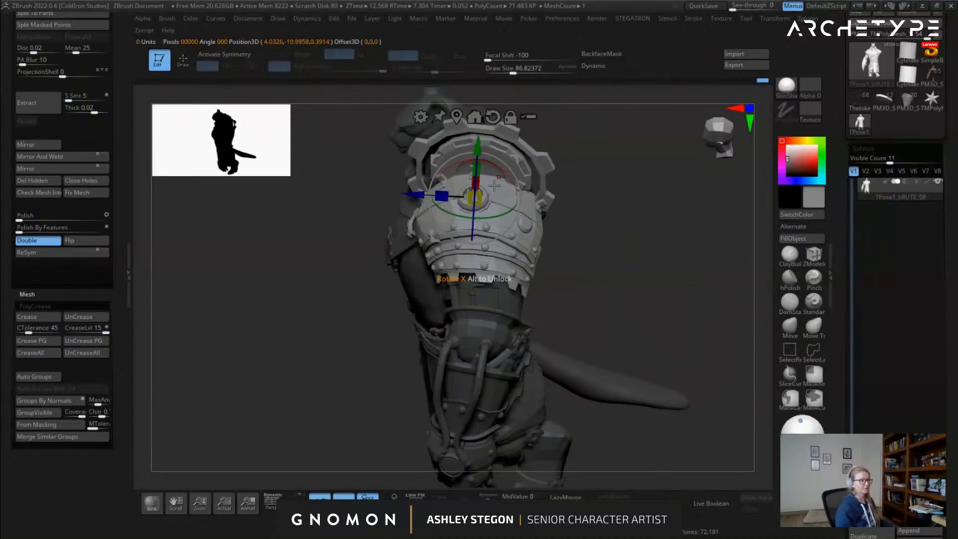
pyautogui.moveTo(469, 223); pyautogui.dragTo(514, 236, button='right')
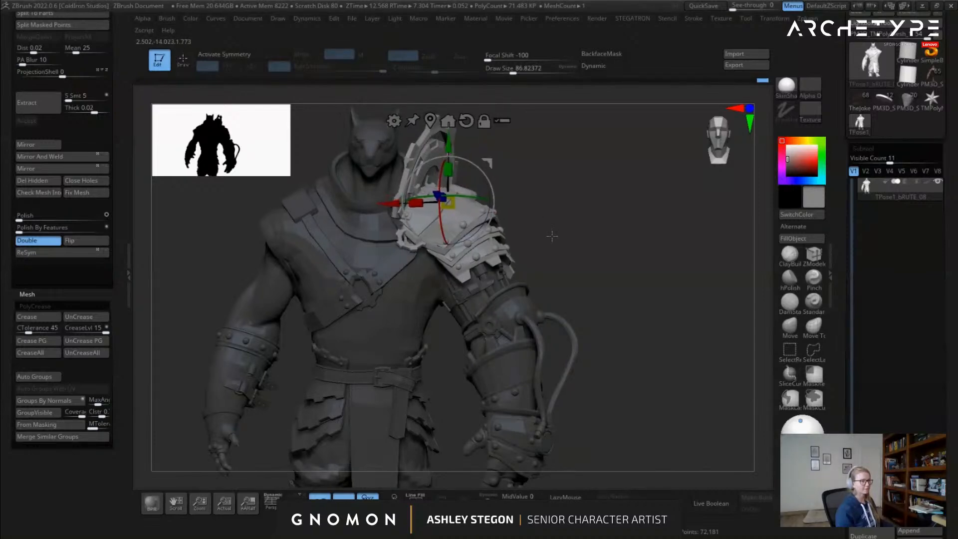
# Turn polyframe on and clear the mask from the character
pyautogui.press('q')
pyautogui.hotkey('shift', 'f')
pyautogui.moveTo(534, 243)
pyautogui.mouseDown(button='right')
pyautogui.moveTo(474, 240)
pyautogui.moveTo(443, 224)
pyautogui.moveTo(553, 239)
pyautogui.moveTo(635, 276)
pyautogui.moveTo(714, 256)
pyautogui.moveTo(526, 222)
pyautogui.moveTo(502, 252)
pyautogui.moveTo(535, 222)
pyautogui.moveTo(514, 220)
pyautogui.mouseUp(button='right')
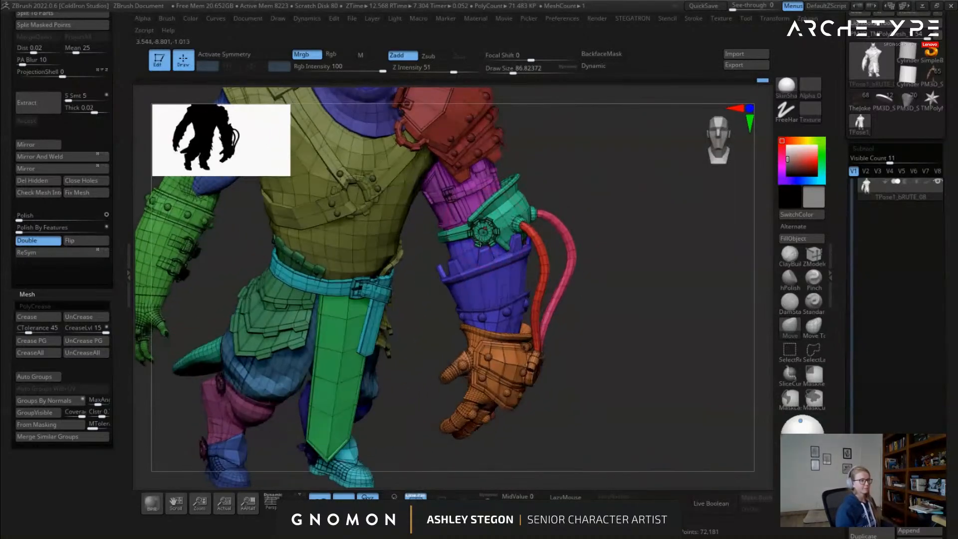
# Hide the mechanical forearm and gauntlet hand, and mask the visible character except for the lower ends of the tubes
pyautogui.keyDown('ctrl'); pyautogui.keyDown('shift'); pyautogui.click(499, 285); pyautogui.keyUp('shift'); pyautogui.keyUp('ctrl')
pyautogui.keyDown('ctrl'); pyautogui.keyDown('shift'); pyautogui.click(584, 316); pyautogui.keyUp('shift'); pyautogui.keyUp('ctrl')
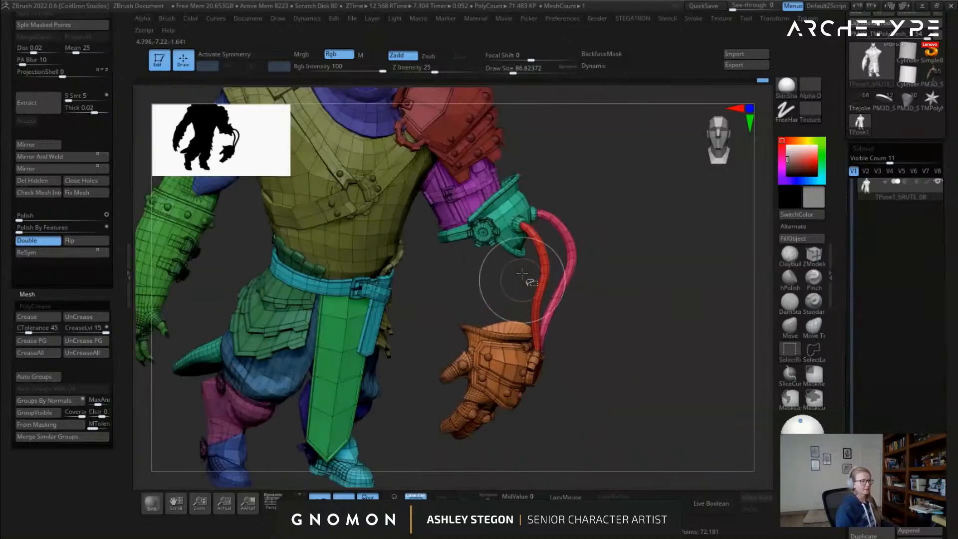
pyautogui.keyDown('ctrl'); pyautogui.keyDown('shift'); pyautogui.click(506, 341); pyautogui.keyUp('shift'); pyautogui.keyUp('ctrl')
pyautogui.moveTo(578, 389)
pyautogui.keyDown('ctrl'); pyautogui.mouseDown()
pyautogui.moveTo(591, 364)
pyautogui.moveTo(541, 310)
pyautogui.moveTo(562, 392)
pyautogui.mouseUp(); pyautogui.keyUp('ctrl')
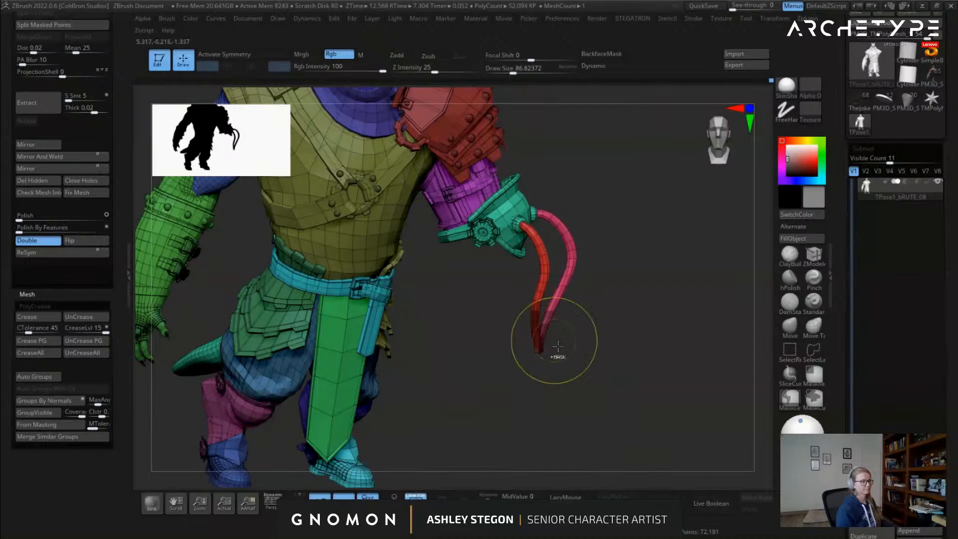
pyautogui.keyDown('ctrl'); pyautogui.click(586, 353); pyautogui.keyUp('ctrl')
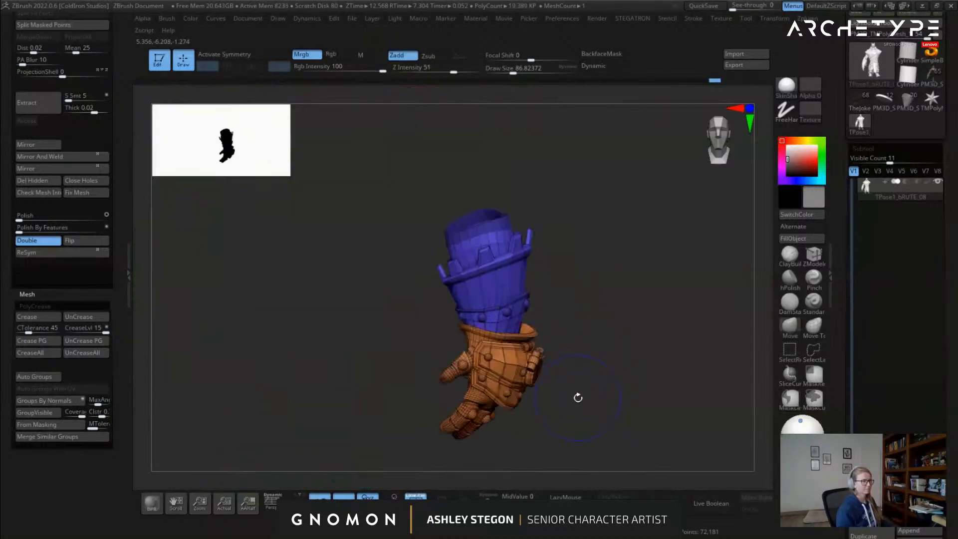
# Turn polyframe off and show the whole character with the forearm and gauntlet hand unmasked
pyautogui.hotkey('shift', 'f')
pyautogui.keyDown('alt'); pyautogui.moveTo(582, 406); pyautogui.dragTo(532, 313); pyautogui.keyUp('alt')
pyautogui.keyDown('ctrl'); pyautogui.keyDown('shift'); pyautogui.click(586, 381); pyautogui.keyUp('shift'); pyautogui.keyUp('ctrl')
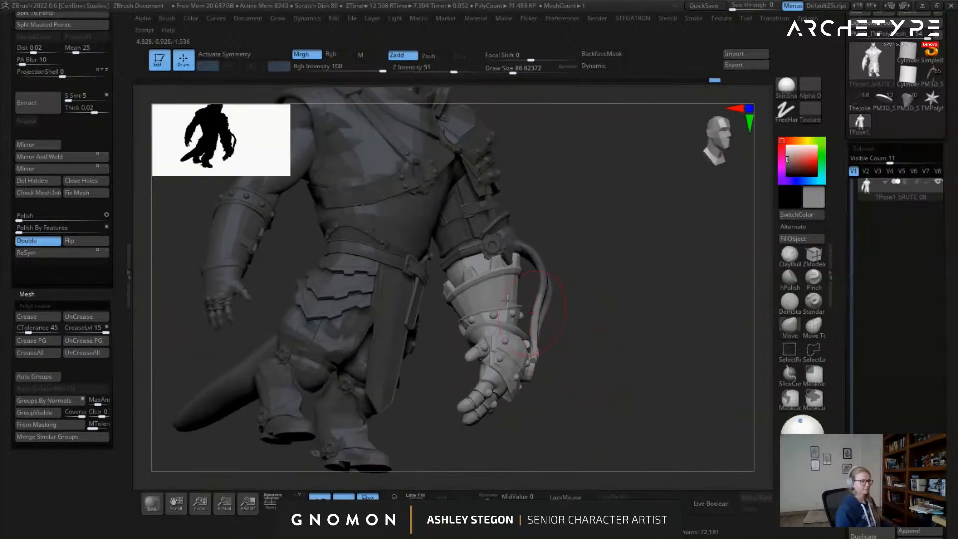
# Place the gizmo at the mechanical elbow and align it with the length of the forearm
pyautogui.press('ctrl')
pyautogui.moveTo(562, 285); pyautogui.dragTo(490, 260)
pyautogui.press('w')
pyautogui.moveTo(564, 265); pyautogui.dragTo(548, 308)
pyautogui.keyDown('alt'); pyautogui.click(601, 153); pyautogui.keyUp('alt')
pyautogui.keyDown('alt'); pyautogui.click(532, 312); pyautogui.keyUp('alt')
# Twist the mechanical forearm and gauntlet hand around the forearm's length by about -39 degrees
pyautogui.moveTo(467, 307); pyautogui.dragTo(544, 344, button='right')
pyautogui.moveTo(699, 320); pyautogui.dragTo(579, 277, button='right')
pyautogui.moveTo(606, 240); pyautogui.dragTo(548, 289, button='right')
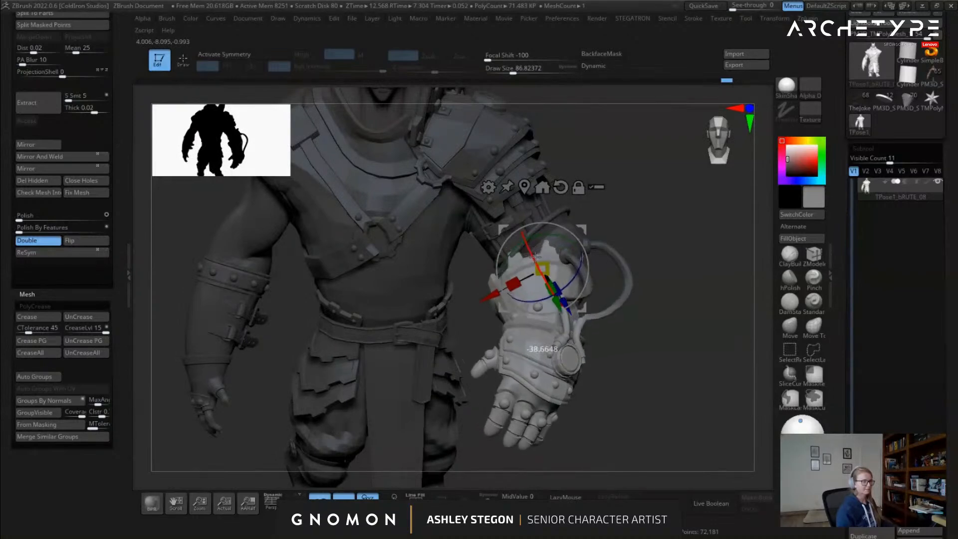
pyautogui.moveTo(539, 280)
pyautogui.mouseDown(button='right')
pyautogui.moveTo(659, 300)
pyautogui.moveTo(676, 286)
pyautogui.moveTo(639, 271)
pyautogui.moveTo(665, 274)
pyautogui.mouseUp(button='right')
# Rotate the mechanical forearm and gauntlet hand at the elbow so they swing inward and forward toward the body
pyautogui.press('q')
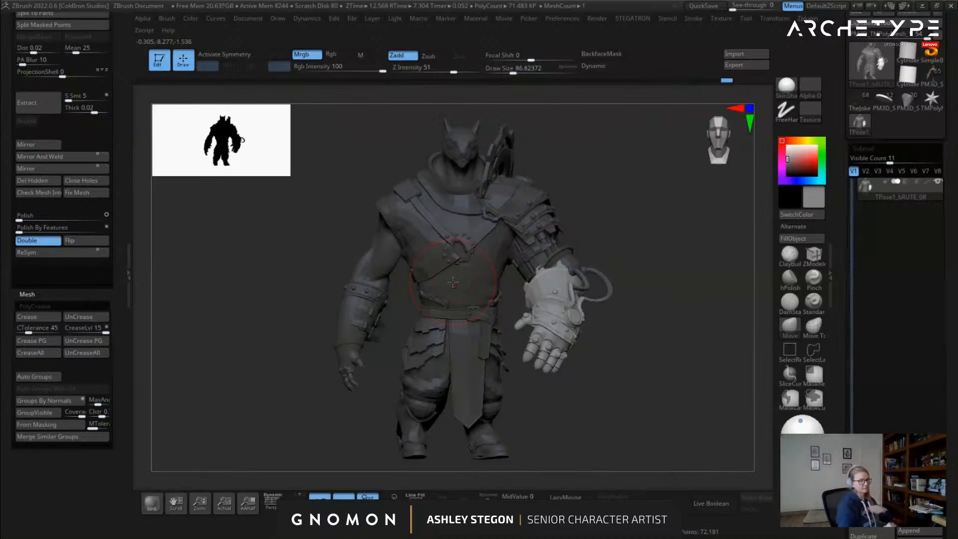
pyautogui.moveTo(293, 229); pyautogui.dragTo(606, 263)
pyautogui.press('w')
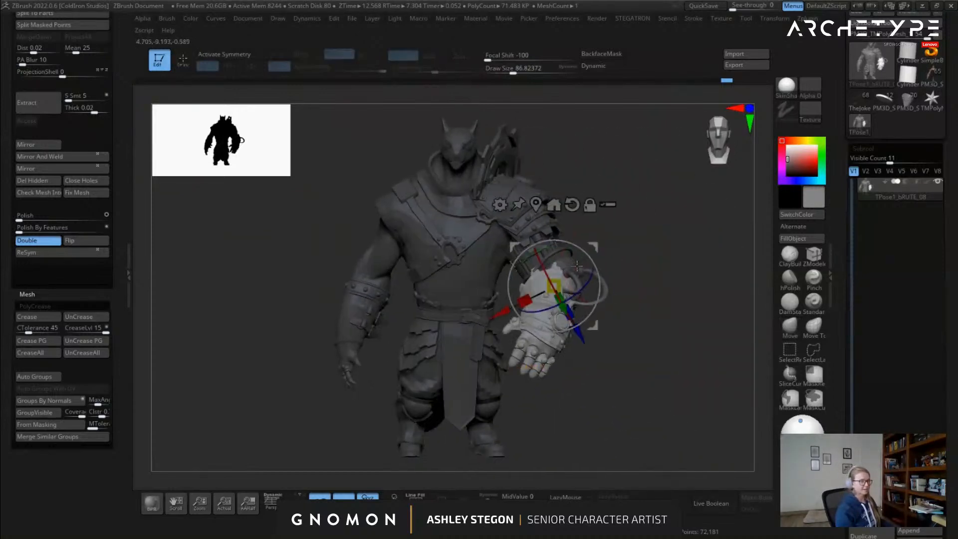
pyautogui.keyDown('ctrl'); pyautogui.moveTo(577, 262); pyautogui.dragTo(574, 294, button='right'); pyautogui.keyUp('ctrl')
pyautogui.moveTo(564, 306); pyautogui.dragTo(530, 315)
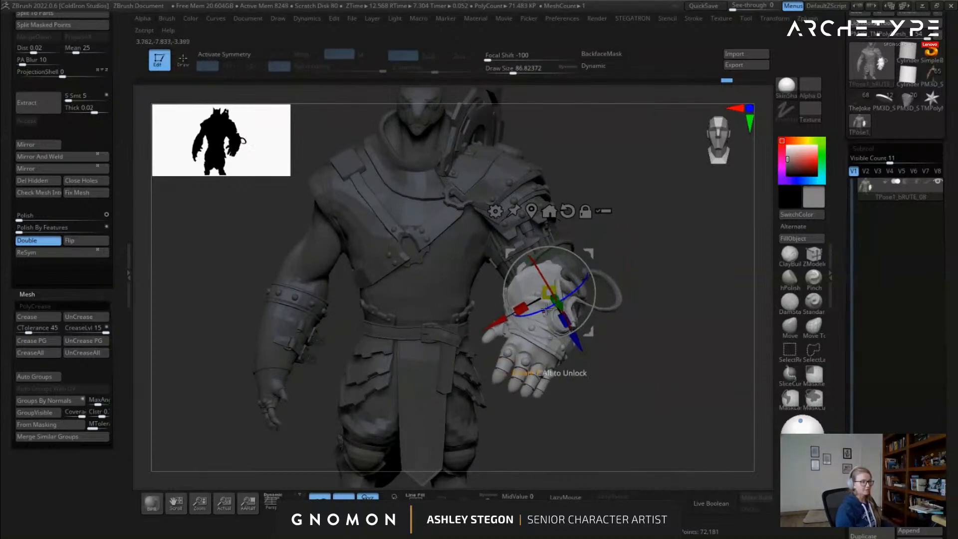
# Clear the mask, turn polyframe on and isolate the two tubes of the mechanical forearm by their polygroups
pyautogui.press('q')
pyautogui.moveTo(546, 300)
pyautogui.mouseDown(button='right')
pyautogui.moveTo(582, 323)
pyautogui.moveTo(619, 291)
pyautogui.moveTo(501, 252)
pyautogui.moveTo(519, 294)
pyautogui.moveTo(621, 266)
pyautogui.mouseUp(button='right')
pyautogui.keyDown('ctrl'); pyautogui.moveTo(618, 270); pyautogui.dragTo(635, 280); pyautogui.keyUp('ctrl')
pyautogui.hotkey('shift', 'f')
pyautogui.keyDown('ctrl'); pyautogui.keyDown('shift'); pyautogui.click(543, 228); pyautogui.keyUp('shift'); pyautogui.keyUp('ctrl')
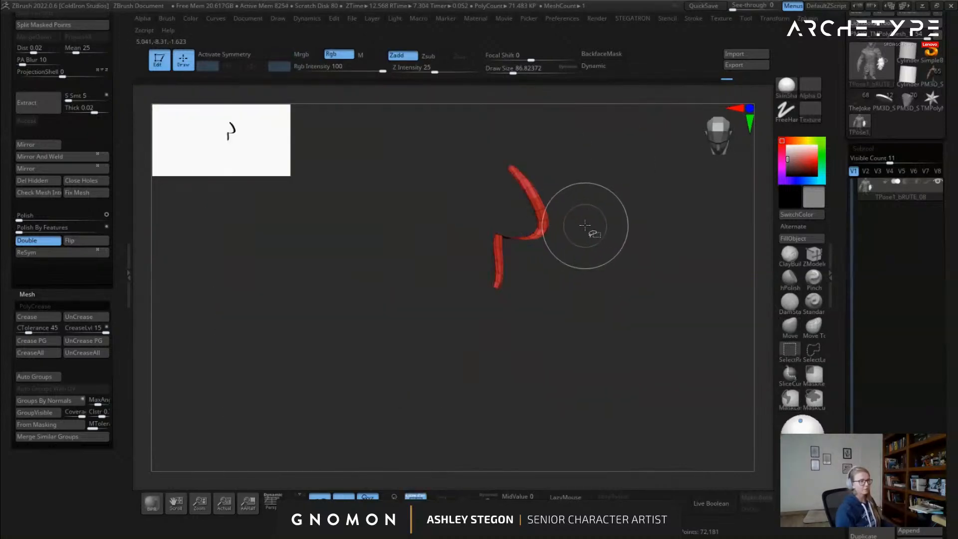
pyautogui.keyDown('ctrl'); pyautogui.keyDown('shift'); pyautogui.click(607, 260); pyautogui.keyUp('shift'); pyautogui.keyUp('ctrl')
pyautogui.moveTo(610, 253); pyautogui.dragTo(540, 217, button='right')
pyautogui.keyDown('ctrl'); pyautogui.keyDown('shift'); pyautogui.click(540, 218); pyautogui.keyUp('shift'); pyautogui.keyUp('ctrl')
pyautogui.keyDown('ctrl'); pyautogui.keyDown('shift'); pyautogui.moveTo(595, 253); pyautogui.dragTo(601, 266); pyautogui.keyUp('shift'); pyautogui.keyUp('ctrl')
pyautogui.keyDown('ctrl'); pyautogui.keyDown('shift'); pyautogui.click(579, 226); pyautogui.keyUp('shift'); pyautogui.keyUp('ctrl')
pyautogui.moveTo(600, 265); pyautogui.dragTo(559, 259, button='right')
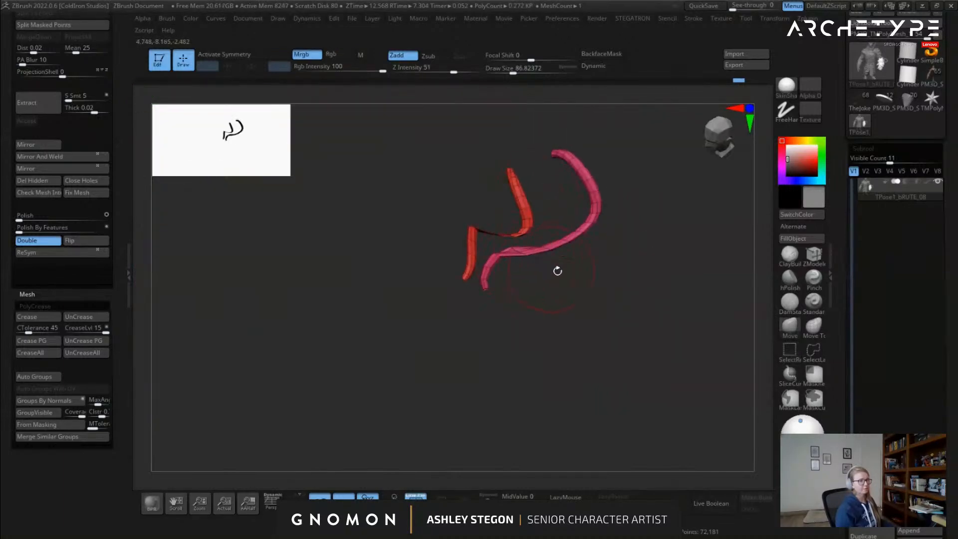
# Smooth the two isolated forearm tubes with Polish By Features and show the whole character again
pyautogui.moveTo(614, 321); pyautogui.dragTo(613, 298, button='right')
pyautogui.keyDown('ctrl'); pyautogui.keyDown('shift'); pyautogui.click(613, 298); pyautogui.keyUp('shift'); pyautogui.keyUp('ctrl')
pyautogui.moveTo(553, 255)
pyautogui.mouseDown(button='right')
pyautogui.moveTo(525, 238)
pyautogui.moveTo(561, 241)
pyautogui.mouseUp(button='right')
pyautogui.keyDown('ctrl'); pyautogui.keyDown('shift'); pyautogui.click(577, 299); pyautogui.keyUp('shift'); pyautogui.keyUp('ctrl')
pyautogui.keyDown('ctrl'); pyautogui.keyDown('shift'); pyautogui.click(551, 321); pyautogui.keyUp('shift'); pyautogui.keyUp('ctrl')
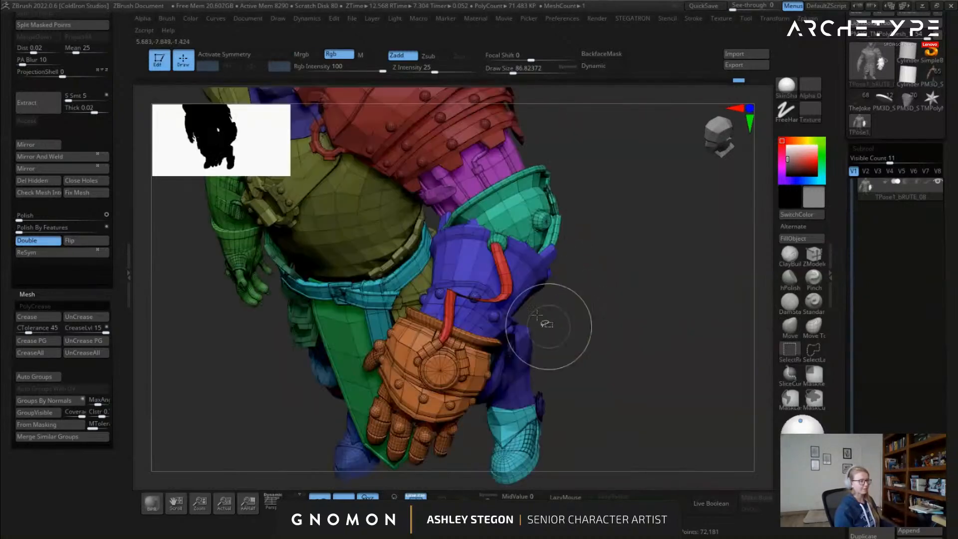
pyautogui.keyDown('ctrl'); pyautogui.keyDown('shift'); pyautogui.click(499, 302); pyautogui.keyUp('shift'); pyautogui.keyUp('ctrl')
pyautogui.click(16, 227)
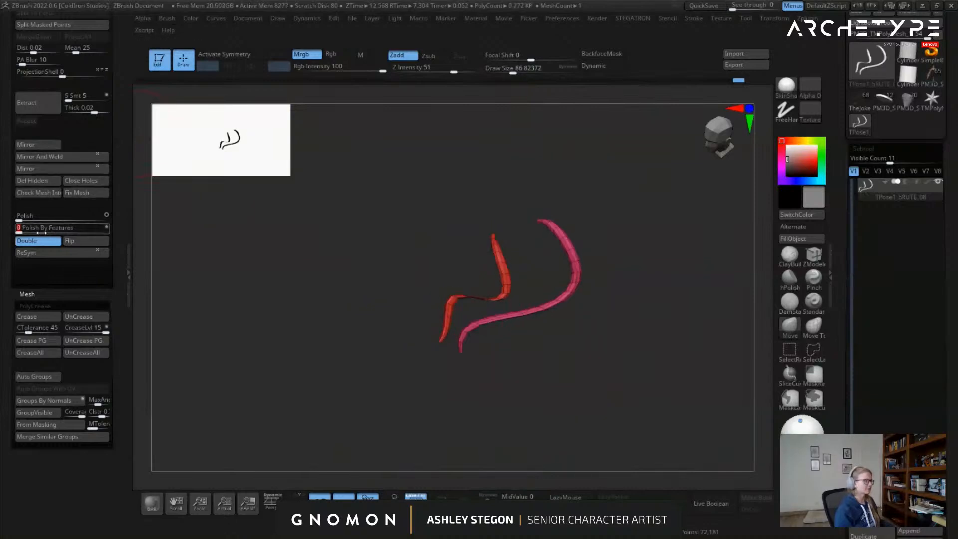
pyautogui.moveTo(497, 305); pyautogui.dragTo(579, 327)
pyautogui.keyDown('ctrl'); pyautogui.keyDown('shift'); pyautogui.click(579, 327); pyautogui.keyUp('shift'); pyautogui.keyUp('ctrl')
pyautogui.moveTo(498, 286); pyautogui.dragTo(527, 248)
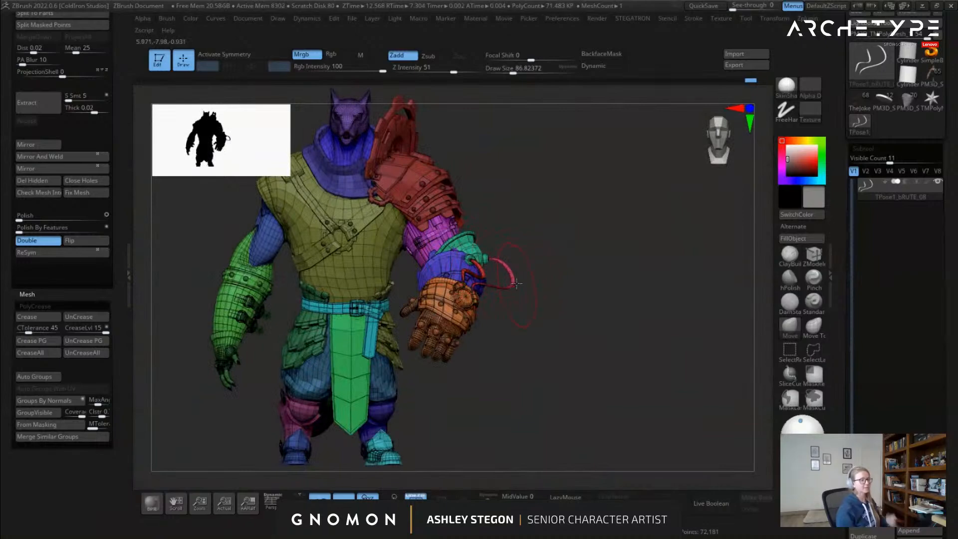
# With everything except the gauntlet hand masked, rotate the hand at the wrist
pyautogui.scroll(6, 462, 300)
pyautogui.press('w')
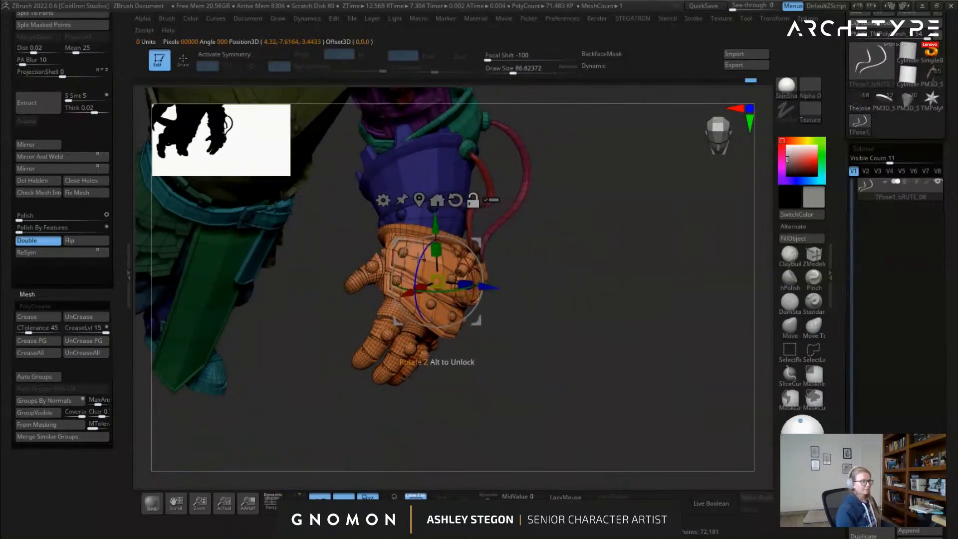
pyautogui.moveTo(574, 250); pyautogui.dragTo(537, 283)
pyautogui.moveTo(445, 265); pyautogui.dragTo(457, 275)
pyautogui.moveTo(529, 282); pyautogui.dragTo(465, 295)
# Turn polyframe off, inspect the gauntlet hand and mechanical arm from several sides, and clear the mask
pyautogui.press('q')
pyautogui.hotkey('shift', 'f')
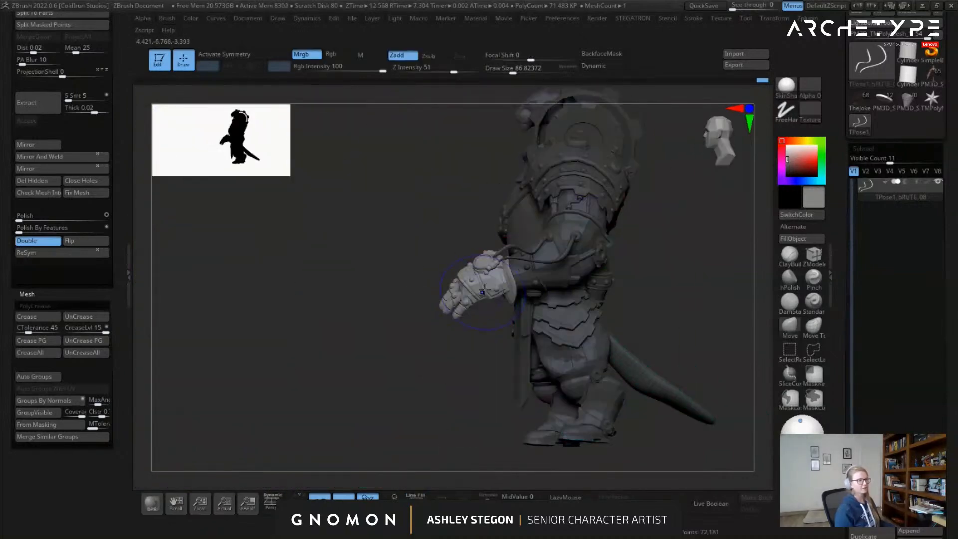
pyautogui.moveTo(451, 300); pyautogui.dragTo(474, 296, button='right')
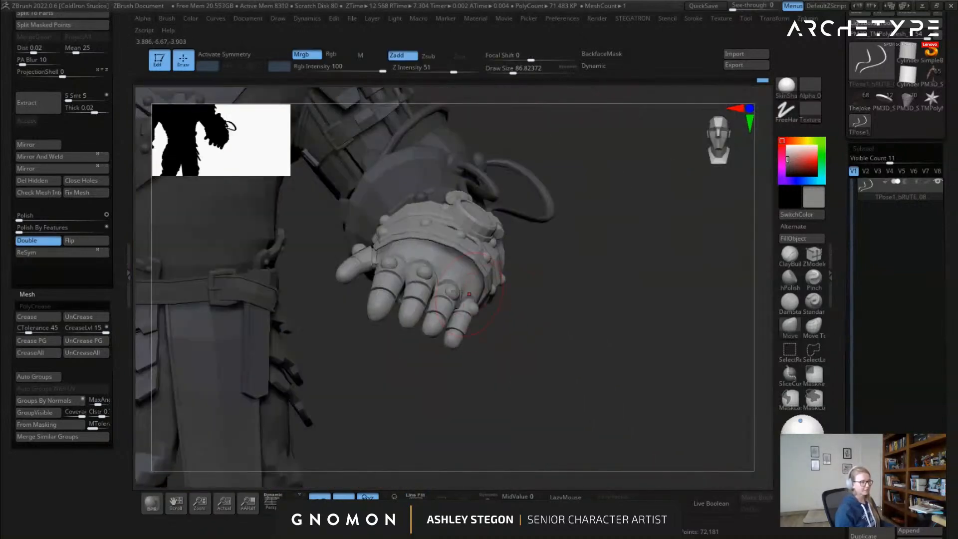
pyautogui.moveTo(399, 268); pyautogui.dragTo(390, 255, button='right')
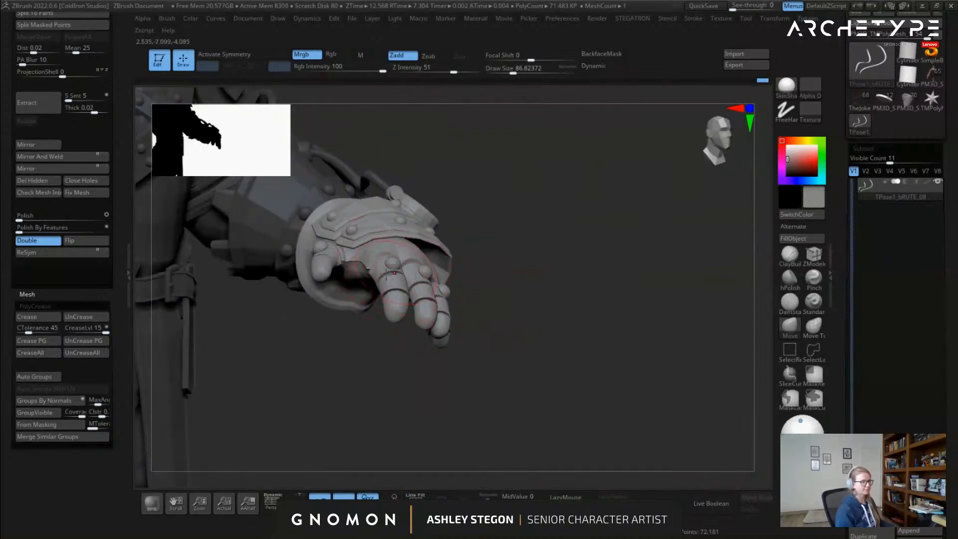
pyautogui.moveTo(415, 297); pyautogui.dragTo(541, 309, button='right')
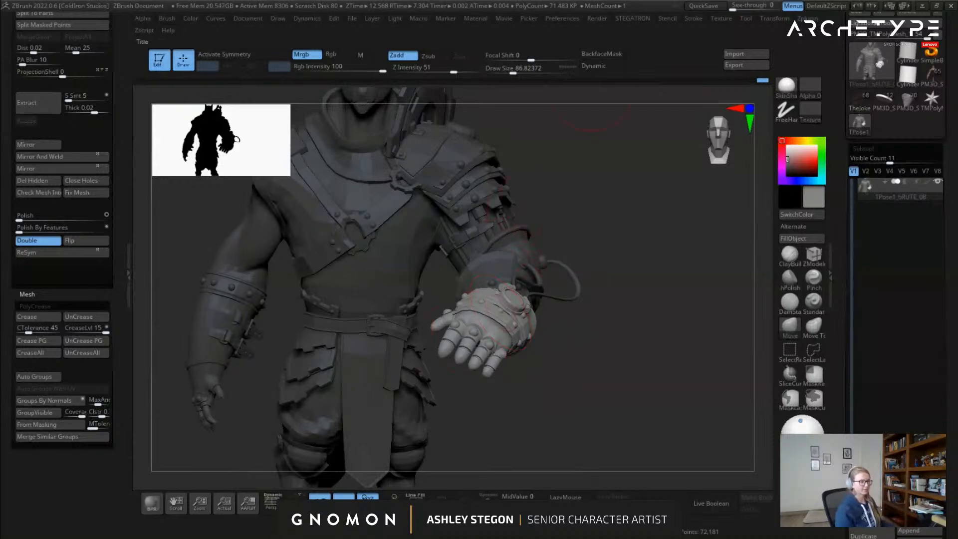
pyautogui.moveTo(556, 284)
pyautogui.mouseDown()
pyautogui.moveTo(567, 319)
pyautogui.moveTo(555, 347)
pyautogui.moveTo(577, 312)
pyautogui.moveTo(597, 323)
pyautogui.moveTo(598, 293)
pyautogui.moveTo(613, 279)
pyautogui.mouseUp()
pyautogui.hotkey('shift', 'f')
pyautogui.moveTo(530, 291)
pyautogui.mouseDown()
pyautogui.moveTo(534, 325)
pyautogui.moveTo(528, 308)
pyautogui.moveTo(554, 304)
pyautogui.moveTo(521, 308)
pyautogui.mouseUp()
pyautogui.hotkey('shift', 'f')
pyautogui.moveTo(521, 307)
pyautogui.mouseDown(button='right')
pyautogui.moveTo(511, 305)
pyautogui.moveTo(542, 299)
pyautogui.moveTo(496, 304)
pyautogui.moveTo(560, 313)
pyautogui.mouseUp(button='right')
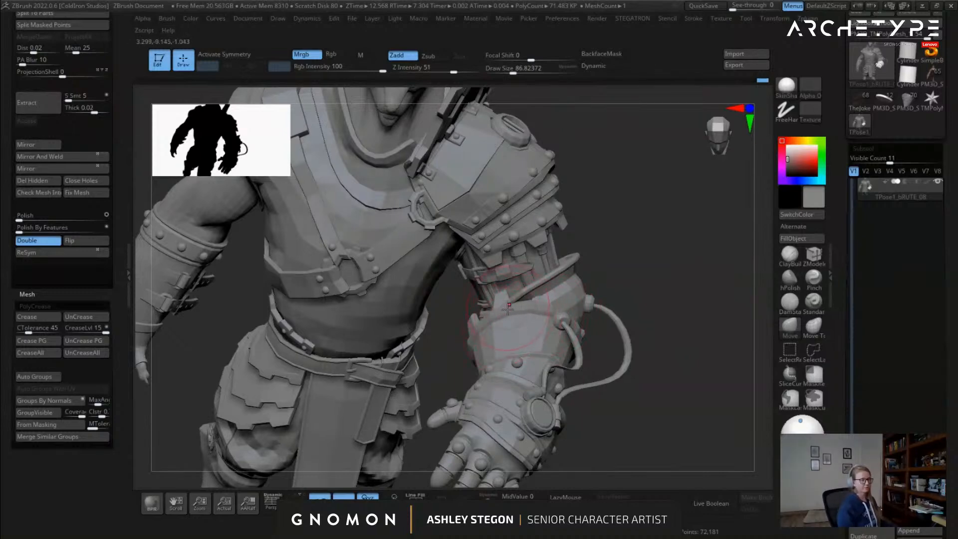
pyautogui.moveTo(440, 308); pyautogui.dragTo(505, 319, button='right')
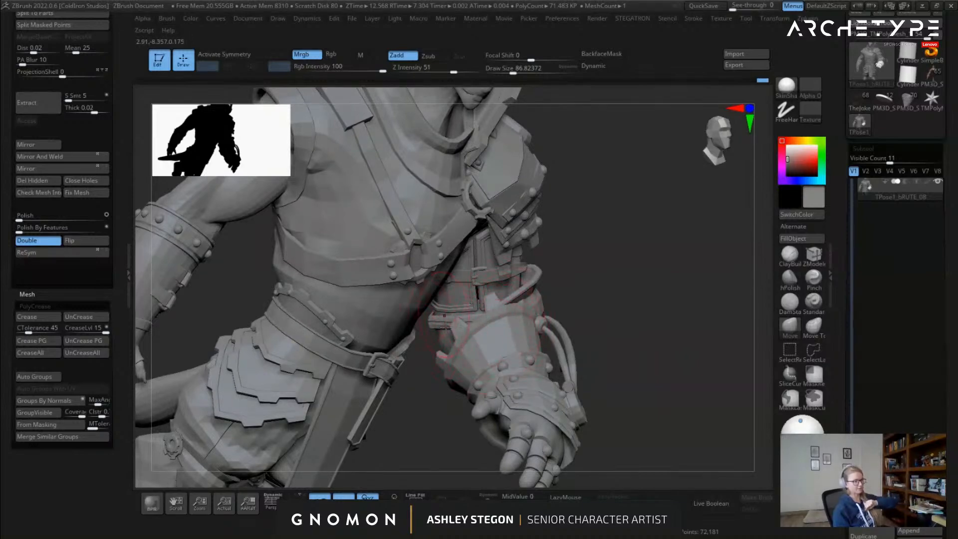
pyautogui.moveTo(443, 315); pyautogui.dragTo(553, 277, button='right')
# Mask everything except the complete mechanical arm by hiding its upper arm, elbow, forearm, hand and tubes, masking the rest, and showing all with polyframe on
pyautogui.hotkey('shift', 'f')
pyautogui.keyDown('ctrl'); pyautogui.keyDown('shift'); pyautogui.click(554, 277); pyautogui.keyUp('shift'); pyautogui.keyUp('ctrl')
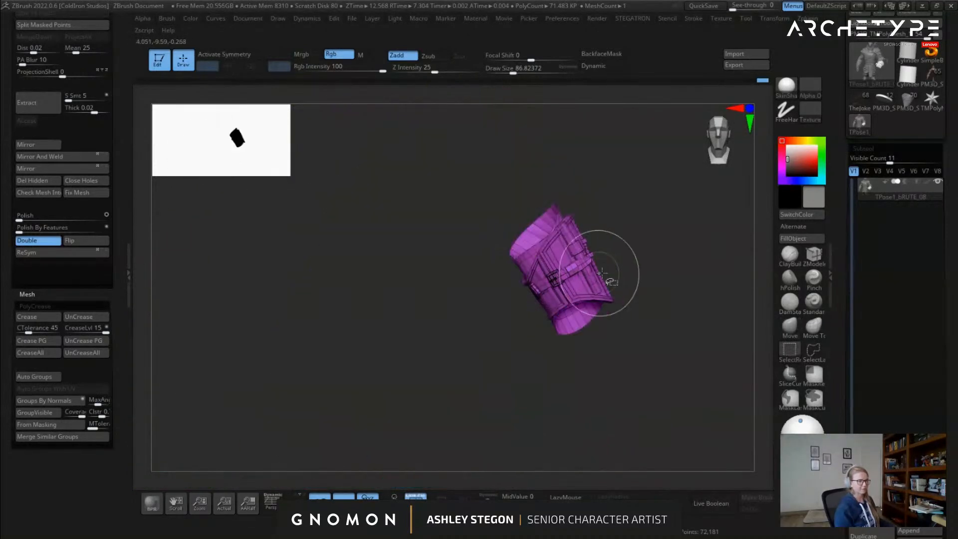
pyautogui.keyDown('ctrl'); pyautogui.keyDown('shift'); pyautogui.click(642, 290); pyautogui.keyUp('shift'); pyautogui.keyUp('ctrl')
pyautogui.keyDown('ctrl'); pyautogui.keyDown('shift'); pyautogui.click(601, 310); pyautogui.keyUp('shift'); pyautogui.keyUp('ctrl')
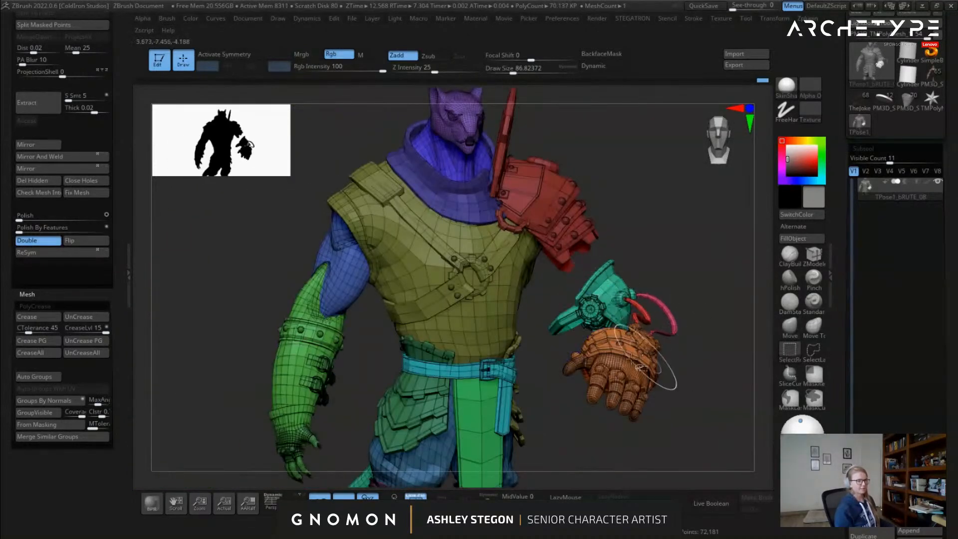
pyautogui.keyDown('ctrl'); pyautogui.keyDown('shift'); pyautogui.click(637, 353); pyautogui.keyUp('shift'); pyautogui.keyUp('ctrl')
pyautogui.keyDown('ctrl'); pyautogui.keyDown('shift'); pyautogui.click(619, 327); pyautogui.keyUp('shift'); pyautogui.keyUp('ctrl')
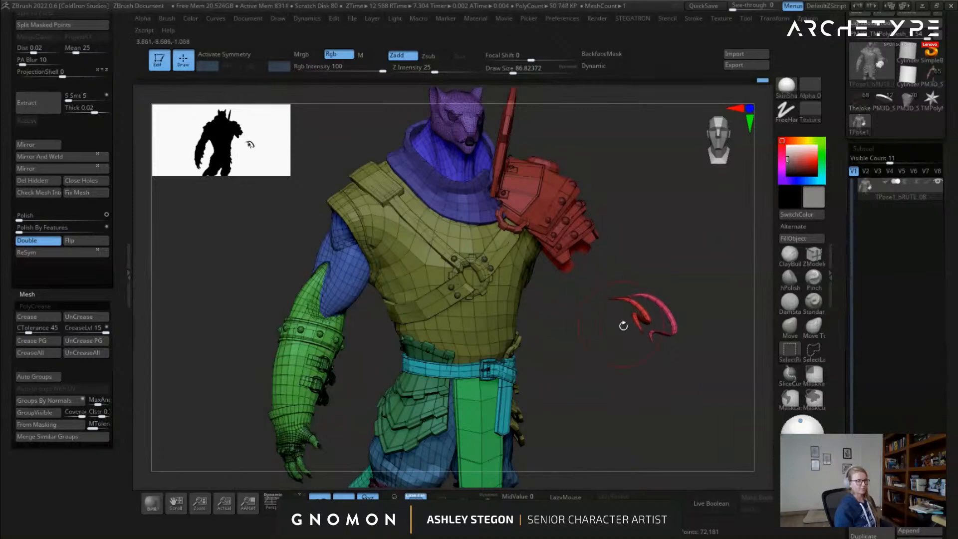
pyautogui.keyDown('ctrl'); pyautogui.keyDown('shift'); pyautogui.click(673, 331); pyautogui.keyUp('shift'); pyautogui.keyUp('ctrl')
pyautogui.keyDown('ctrl'); pyautogui.keyDown('shift'); pyautogui.click(643, 319); pyautogui.keyUp('shift'); pyautogui.keyUp('ctrl')
pyautogui.keyDown('ctrl'); pyautogui.click(678, 359); pyautogui.keyUp('ctrl')
pyautogui.keyDown('ctrl'); pyautogui.keyDown('shift'); pyautogui.click(666, 365); pyautogui.keyUp('shift'); pyautogui.keyUp('ctrl')
# Place the gizmo at the mechanical shoulder, under the armour, and align it with the upper arm
pyautogui.press('w')
pyautogui.moveTo(685, 275); pyautogui.dragTo(644, 270)
pyautogui.press('y')
pyautogui.keyDown('alt'); pyautogui.moveTo(610, 226); pyautogui.dragTo(470, 235); pyautogui.keyUp('alt')
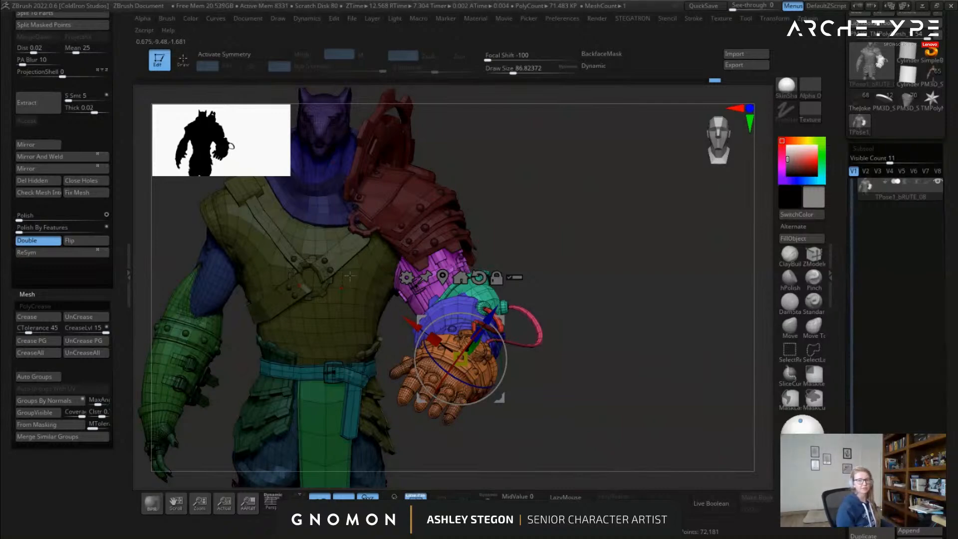
pyautogui.moveTo(502, 254); pyautogui.dragTo(476, 294)
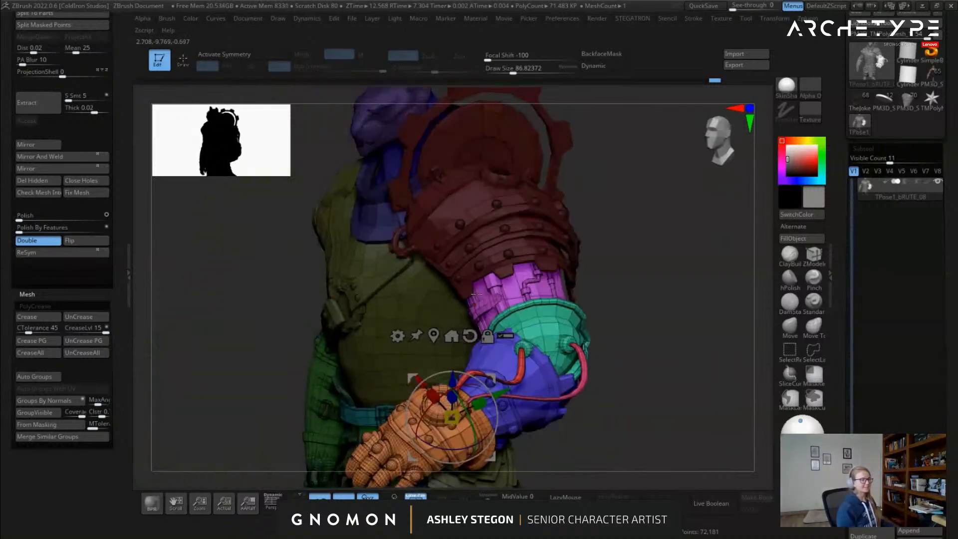
pyautogui.keyDown('alt'); pyautogui.click(509, 233); pyautogui.keyUp('alt')
pyautogui.moveTo(516, 235); pyautogui.dragTo(629, 221, button='right')
pyautogui.keyDown('alt'); pyautogui.moveTo(620, 214); pyautogui.dragTo(599, 219); pyautogui.keyUp('alt')
pyautogui.moveTo(599, 219); pyautogui.dragTo(568, 258, button='right')
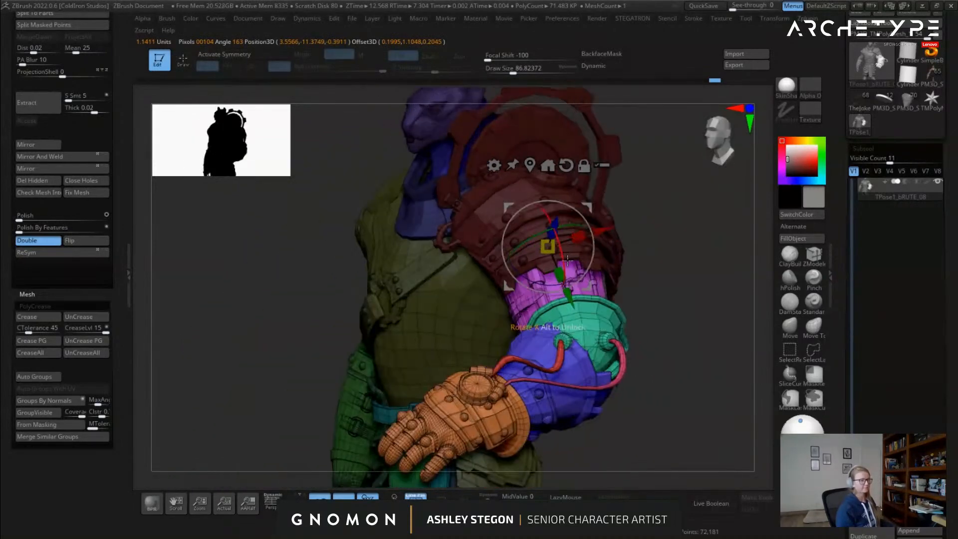
# Rotate the whole mechanical arm around the shoulder so the forearm reaches forward in front of the body
pyautogui.moveTo(564, 298); pyautogui.dragTo(522, 292, button='right')
pyautogui.keyDown('alt'); pyautogui.moveTo(616, 242); pyautogui.dragTo(626, 240); pyautogui.keyUp('alt')
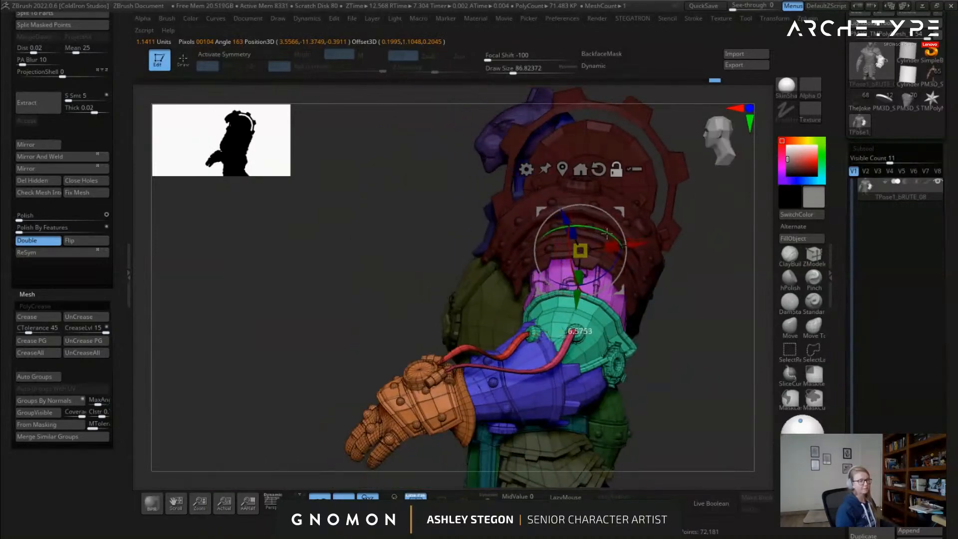
pyautogui.moveTo(616, 238); pyautogui.dragTo(674, 269, button='right')
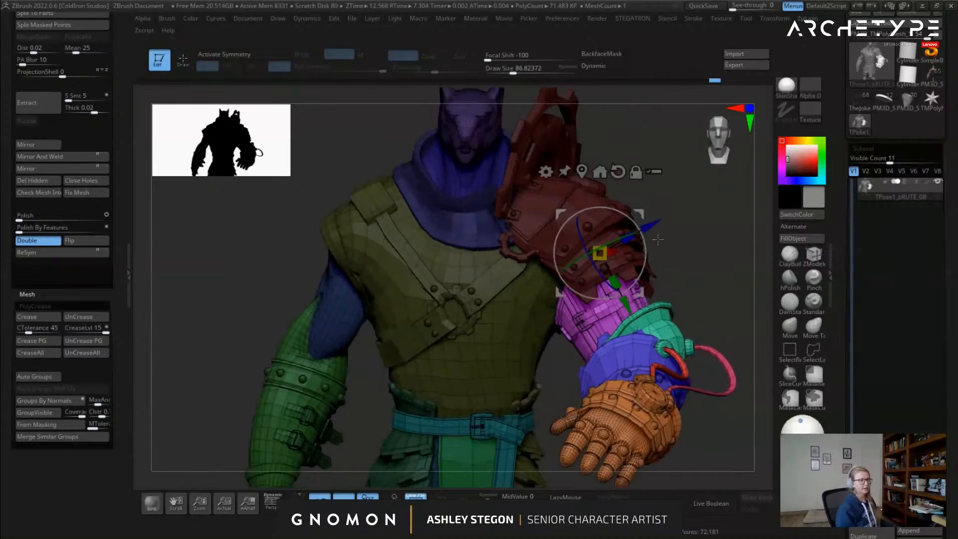
pyautogui.keyDown('alt'); pyautogui.moveTo(654, 223); pyautogui.dragTo(643, 228); pyautogui.keyUp('alt')
pyautogui.moveTo(601, 259); pyautogui.dragTo(633, 265)
pyautogui.moveTo(633, 264); pyautogui.dragTo(622, 271, button='right')
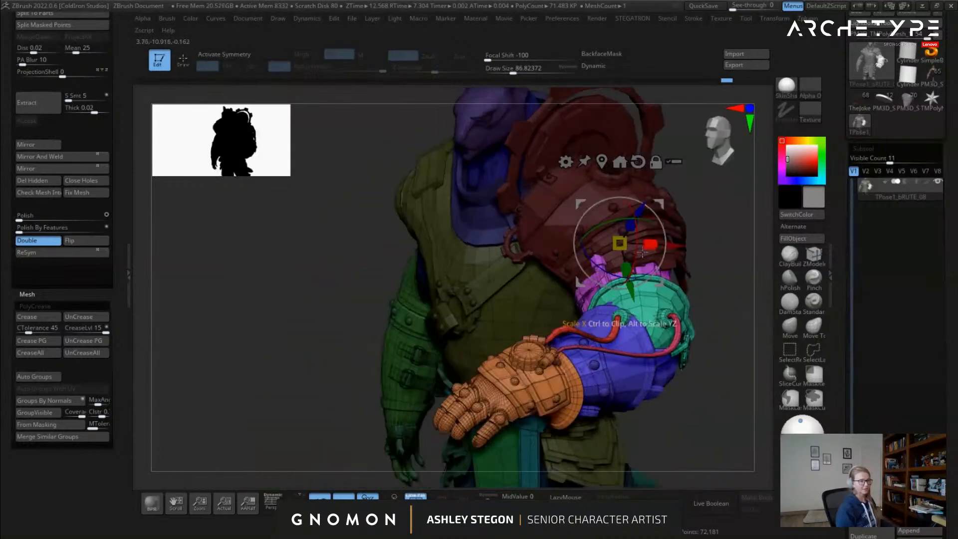
pyautogui.moveTo(636, 252); pyautogui.dragTo(486, 298)
pyautogui.moveTo(486, 297); pyautogui.dragTo(522, 353, button='right')
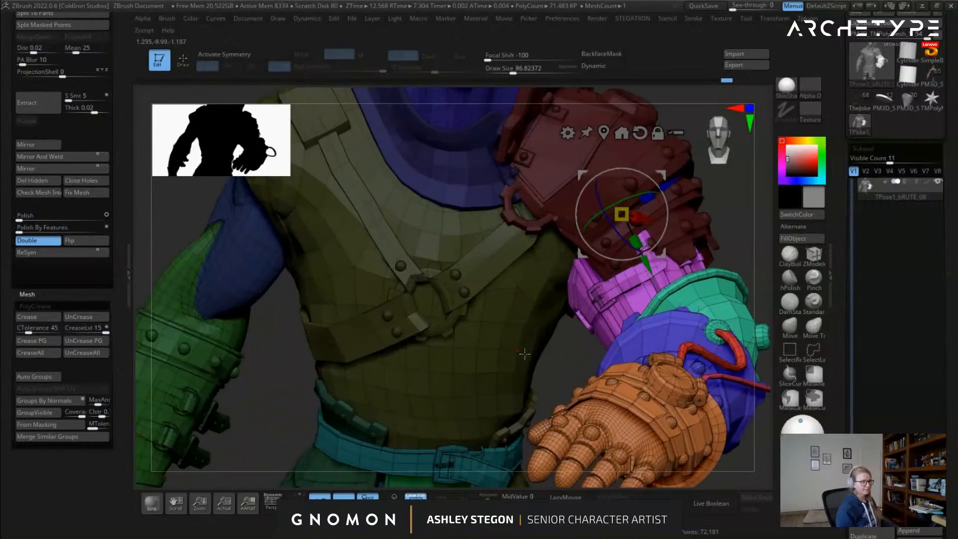
# Examine the mechanical arm's pose against the torso from the front, the side and a low angle
pyautogui.keyDown('alt'); pyautogui.moveTo(437, 338); pyautogui.dragTo(451, 349, button='right'); pyautogui.keyUp('alt')
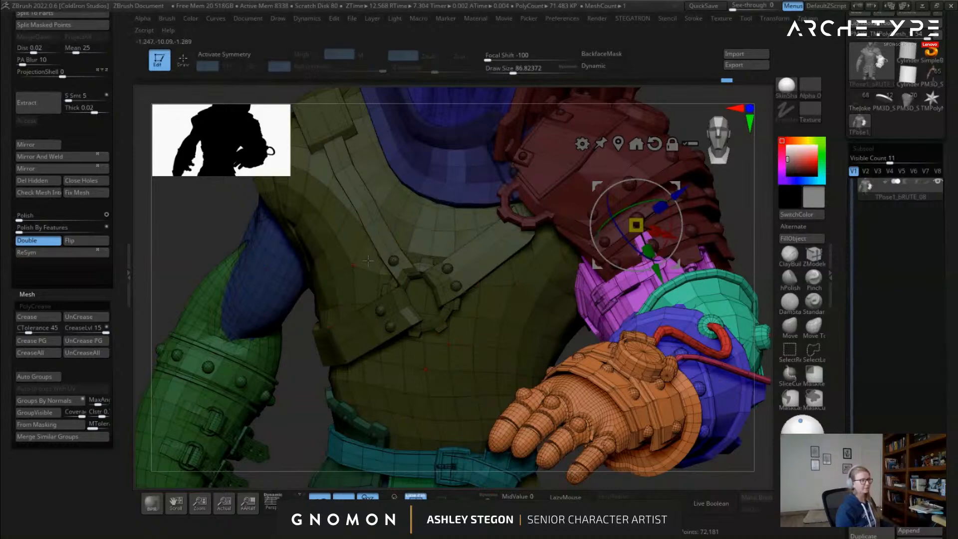
pyautogui.moveTo(365, 289); pyautogui.dragTo(318, 242, button='right')
pyautogui.keyDown('alt'); pyautogui.moveTo(436, 243); pyautogui.dragTo(208, 202, button='right'); pyautogui.keyUp('alt')
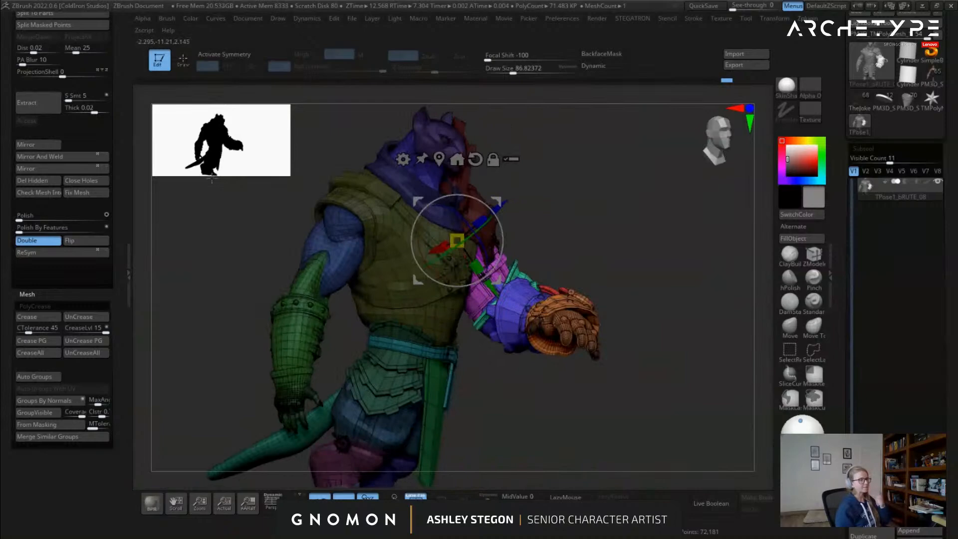
pyautogui.keyDown('alt'); pyautogui.moveTo(415, 128); pyautogui.dragTo(460, 242, button='right'); pyautogui.keyUp('alt')
pyautogui.moveTo(385, 294); pyautogui.dragTo(491, 276, button='right')
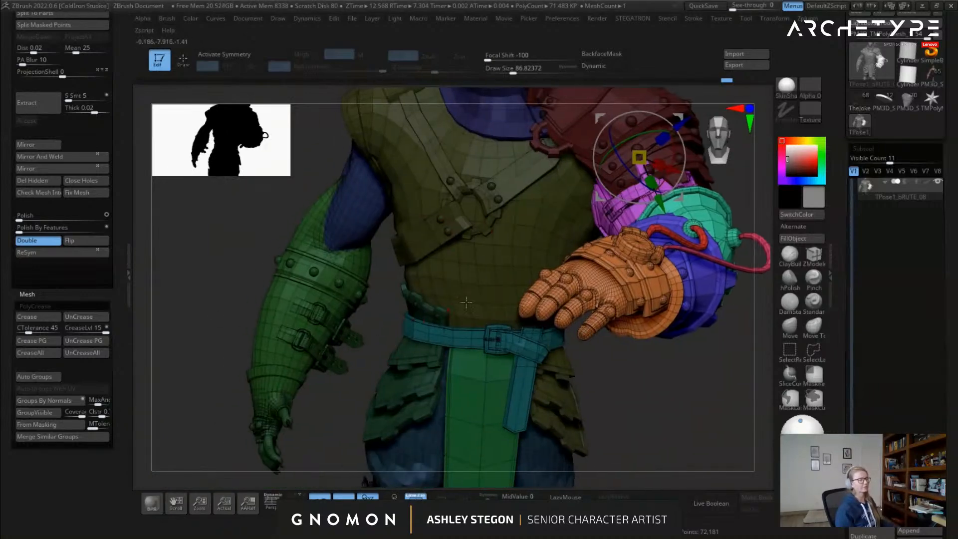
pyautogui.moveTo(510, 243); pyautogui.dragTo(635, 283, button='right')
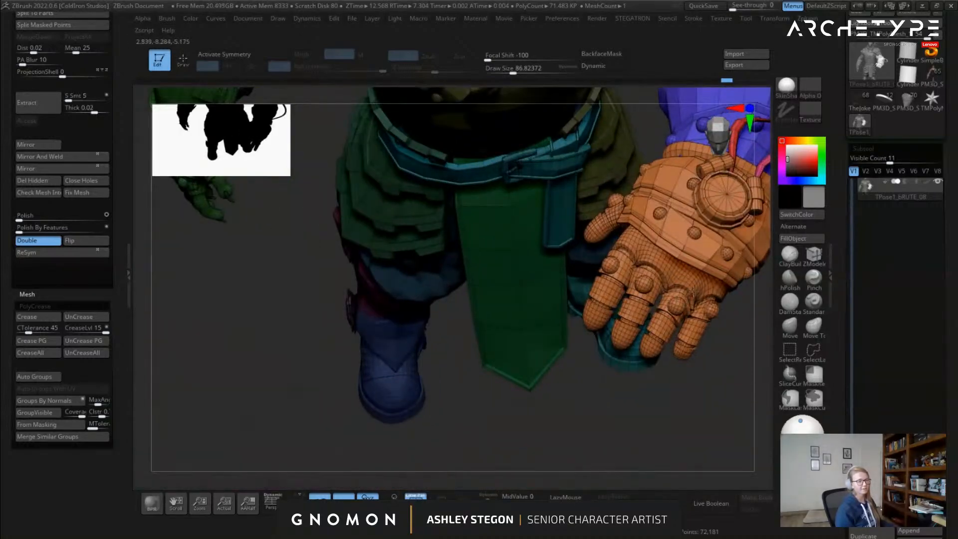
pyautogui.moveTo(689, 299); pyautogui.dragTo(580, 325, button='right')
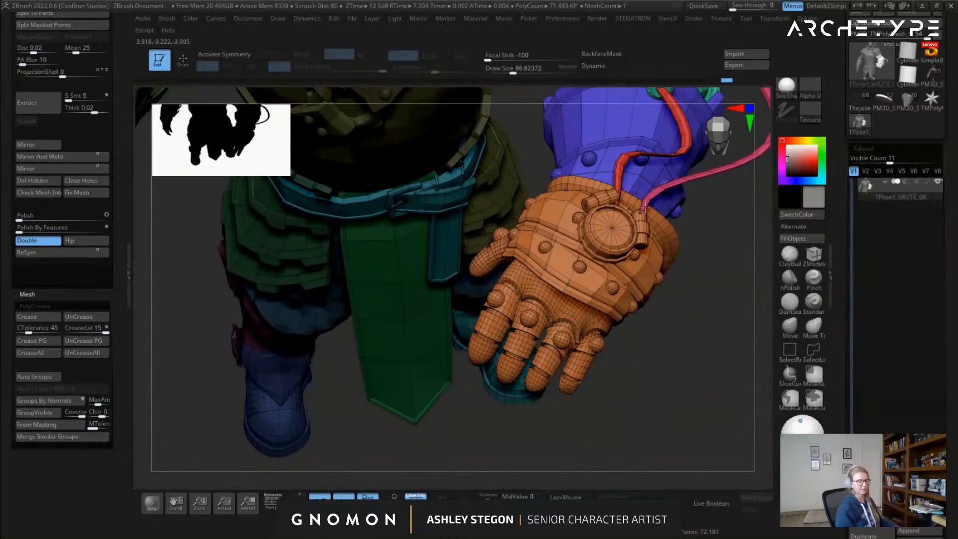
pyautogui.keyDown('alt'); pyautogui.moveTo(574, 215); pyautogui.dragTo(638, 240, button='right'); pyautogui.keyUp('alt')
# Mask everything except the red shoulder armour, then place and orient the gizmo on the armour
pyautogui.keyDown('ctrl'); pyautogui.moveTo(626, 195); pyautogui.dragTo(688, 277); pyautogui.keyUp('ctrl')
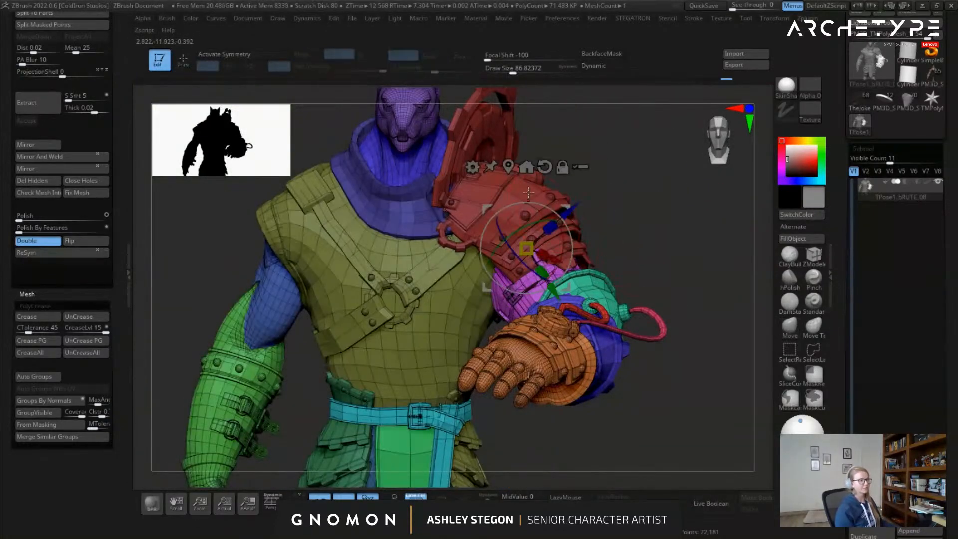
pyautogui.keyDown('ctrl'); pyautogui.click(525, 193); pyautogui.keyUp('ctrl')
pyautogui.keyDown('alt'); pyautogui.moveTo(525, 193); pyautogui.dragTo(524, 319, button='right'); pyautogui.keyUp('alt')
pyautogui.moveTo(524, 320); pyautogui.dragTo(574, 242, button='right')
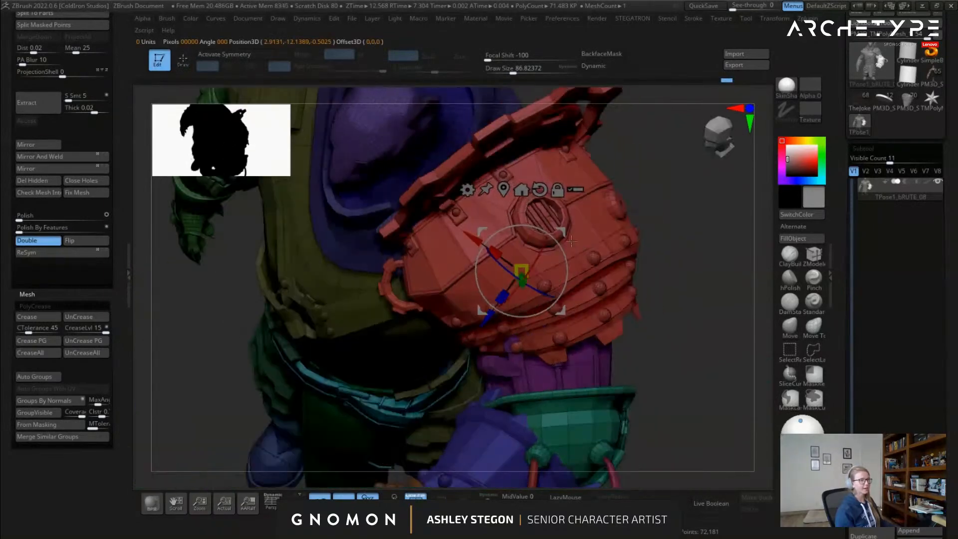
pyautogui.click(573, 256)
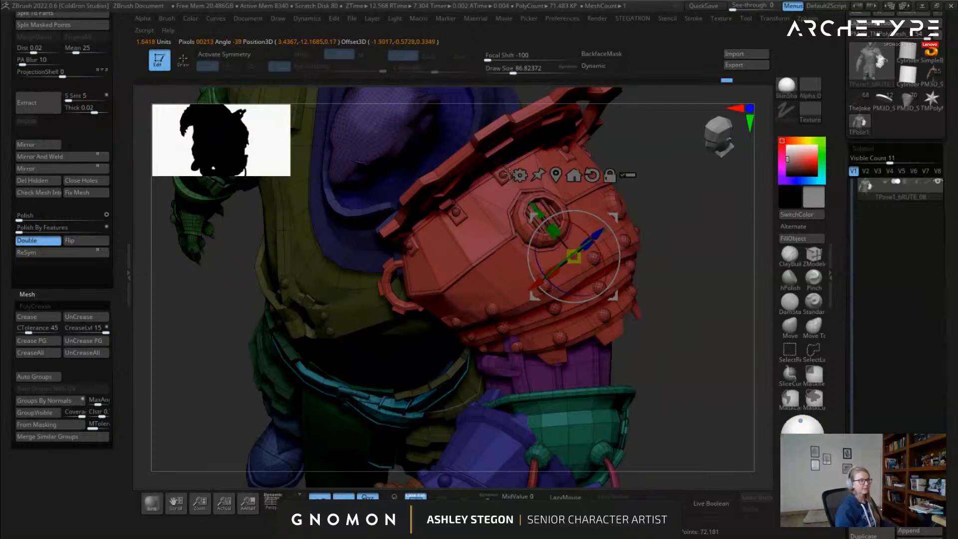
pyautogui.keyDown('alt'); pyautogui.moveTo(538, 205); pyautogui.dragTo(508, 168); pyautogui.keyUp('alt')
pyautogui.moveTo(508, 167); pyautogui.dragTo(538, 233, button='right')
# Rotate and shift the red shoulder armour so it sits over the posed mechanical upper arm
pyautogui.moveTo(536, 214); pyautogui.dragTo(558, 261)
pyautogui.moveTo(649, 280); pyautogui.dragTo(599, 304, button='right')
pyautogui.moveTo(455, 294); pyautogui.dragTo(360, 255, button='right')
pyautogui.press('q')
pyautogui.moveTo(495, 283)
pyautogui.mouseDown(button='right')
pyautogui.moveTo(557, 333)
pyautogui.moveTo(579, 335)
pyautogui.moveTo(628, 309)
pyautogui.moveTo(600, 245)
pyautogui.mouseUp(button='right')
pyautogui.press('w')
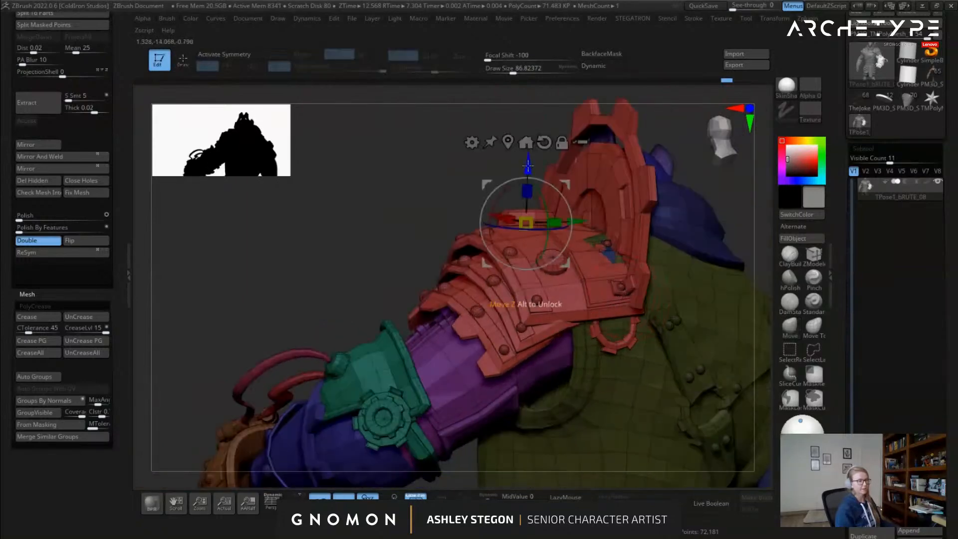
pyautogui.moveTo(528, 161); pyautogui.dragTo(547, 229, button='right')
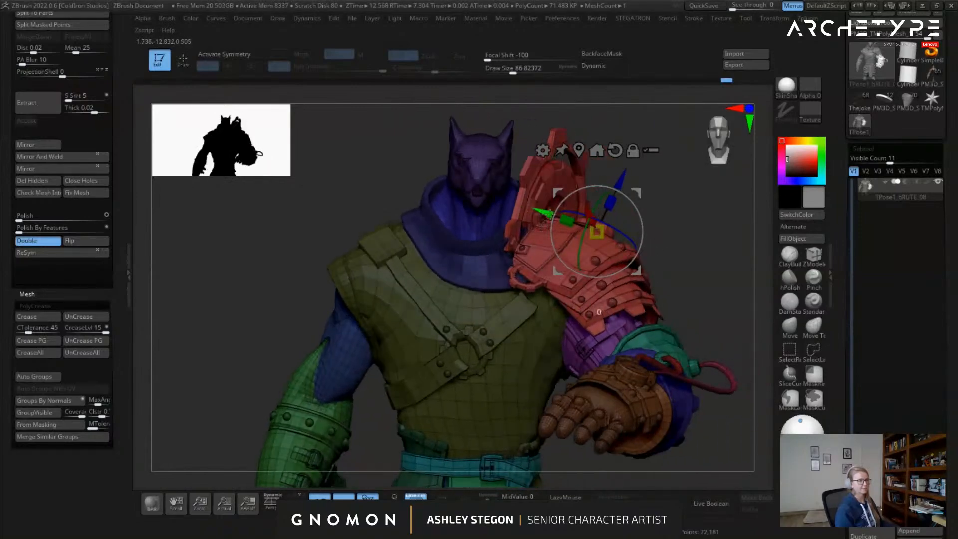
pyautogui.moveTo(544, 217); pyautogui.dragTo(551, 216)
pyautogui.moveTo(560, 236); pyautogui.dragTo(545, 235, button='right')
pyautogui.keyDown('alt'); pyautogui.moveTo(629, 181); pyautogui.dragTo(622, 188, button='right'); pyautogui.keyUp('alt')
pyautogui.moveTo(572, 252)
pyautogui.mouseDown(button='right')
pyautogui.moveTo(588, 243)
pyautogui.moveTo(559, 259)
pyautogui.moveTo(449, 275)
pyautogui.moveTo(580, 280)
pyautogui.moveTo(504, 300)
pyautogui.moveTo(479, 274)
pyautogui.moveTo(569, 284)
pyautogui.moveTo(612, 270)
pyautogui.moveTo(639, 349)
pyautogui.mouseUp(button='right')
pyautogui.press('q')
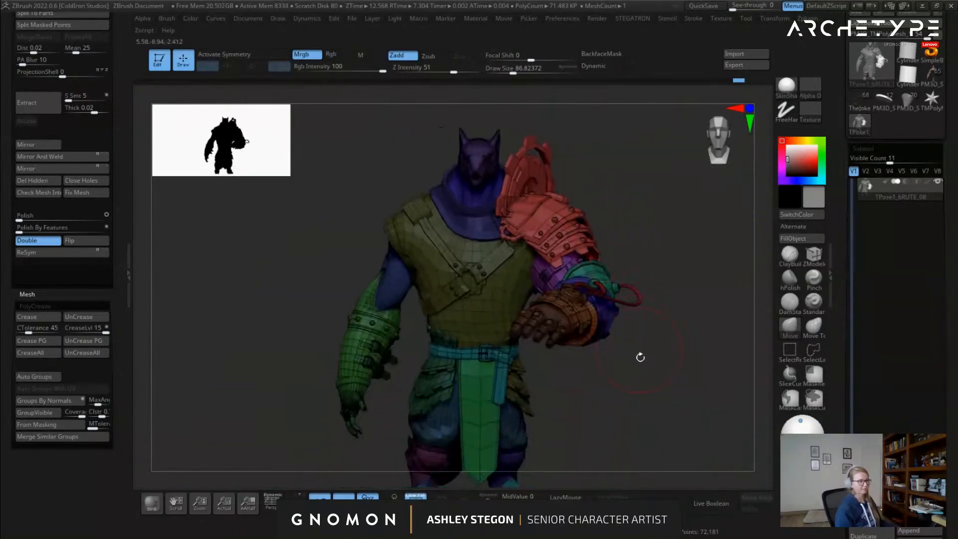
# Clear the mask, reset and recentre the gizmo, and turn the whole figure slightly around a pivot at its feet
pyautogui.keyDown('alt'); pyautogui.moveTo(642, 381); pyautogui.dragTo(670, 354, button='right'); pyautogui.keyUp('alt')
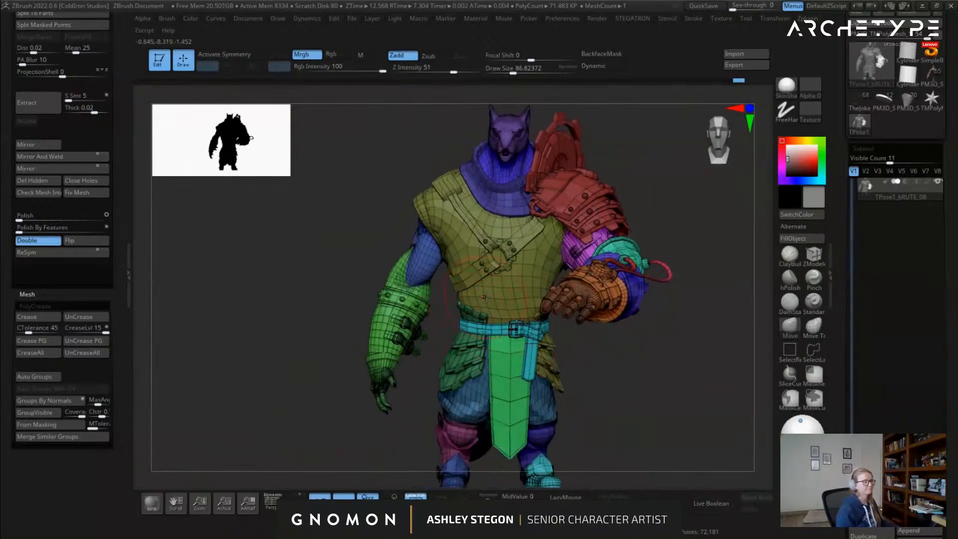
pyautogui.moveTo(522, 359); pyautogui.dragTo(633, 187, button='right')
pyautogui.press('w')
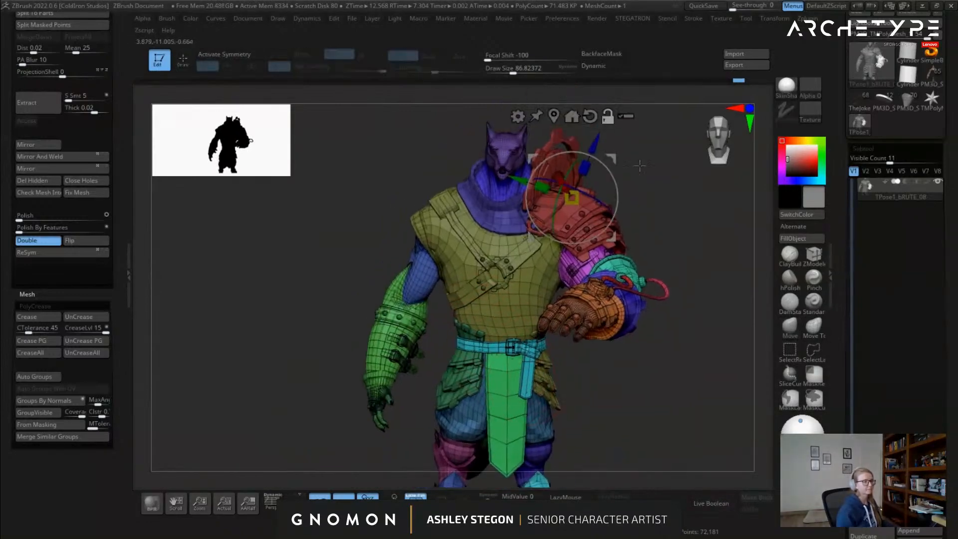
pyautogui.click(590, 119)
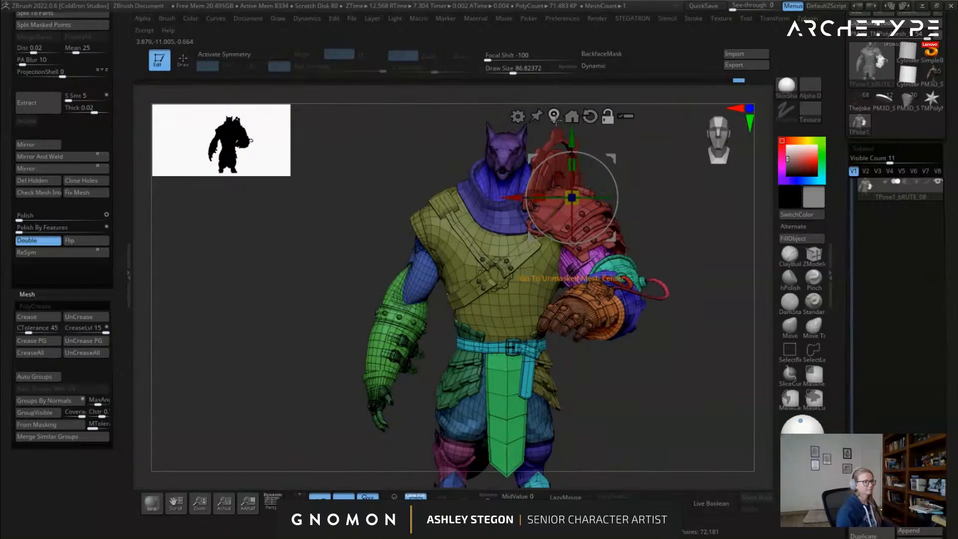
pyautogui.click(555, 120)
pyautogui.keyDown('alt'); pyautogui.moveTo(554, 273); pyautogui.dragTo(546, 215, button='right'); pyautogui.keyUp('alt')
pyautogui.keyDown('alt'); pyautogui.moveTo(547, 215); pyautogui.dragTo(523, 402); pyautogui.keyUp('alt')
pyautogui.moveTo(507, 445)
pyautogui.mouseDown()
pyautogui.moveTo(487, 447)
pyautogui.moveTo(494, 450)
pyautogui.mouseUp()
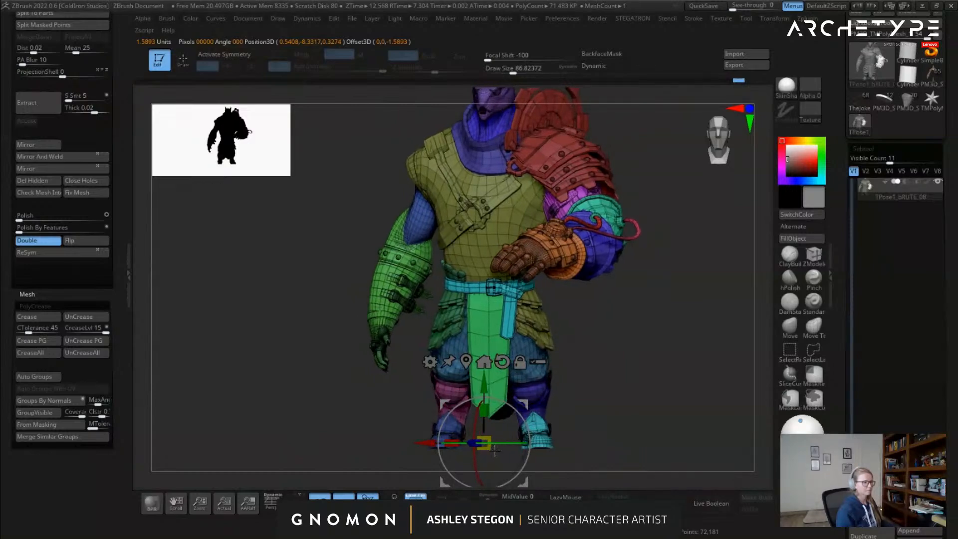
# Mask everything except the clawed arm by hiding its polygroups, masking the remaining mesh and showing the arm again
pyautogui.press('q')
pyautogui.moveTo(561, 376)
pyautogui.mouseDown(button='right')
pyautogui.moveTo(620, 304)
pyautogui.moveTo(556, 357)
pyautogui.moveTo(519, 300)
pyautogui.moveTo(538, 298)
pyautogui.mouseUp(button='right')
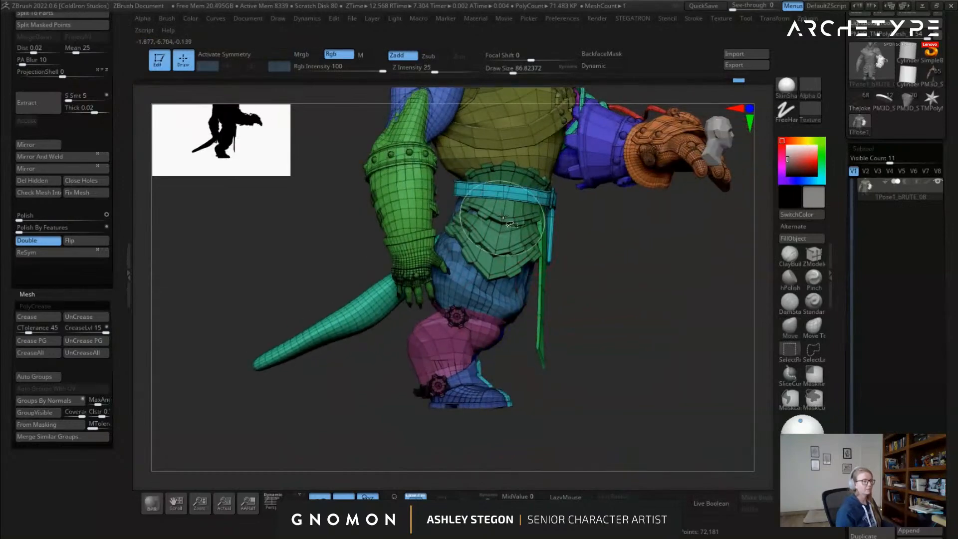
pyautogui.keyDown('alt'); pyautogui.moveTo(503, 219); pyautogui.dragTo(531, 353, button='right'); pyautogui.keyUp('alt')
pyautogui.keyDown('ctrl'); pyautogui.keyDown('shift'); pyautogui.click(440, 289); pyautogui.keyUp('shift'); pyautogui.keyUp('ctrl')
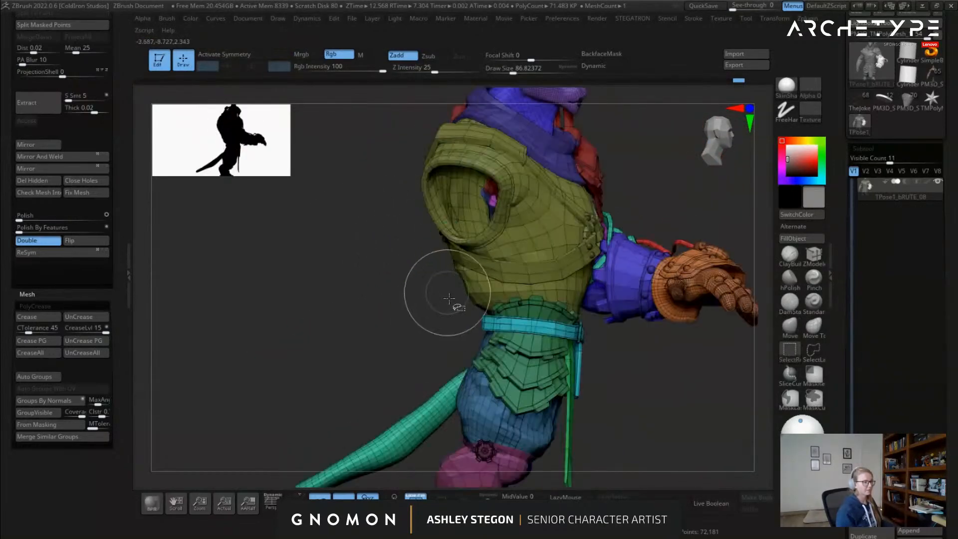
pyautogui.moveTo(429, 233); pyautogui.dragTo(418, 230)
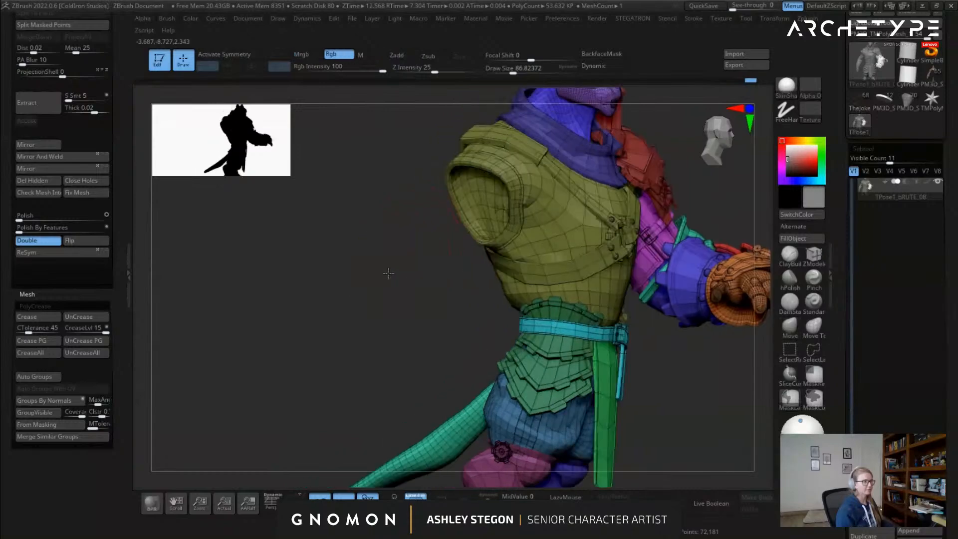
pyautogui.keyDown('ctrl'); pyautogui.click(387, 272); pyautogui.keyUp('ctrl')
pyautogui.keyDown('ctrl'); pyautogui.keyDown('shift'); pyautogui.click(347, 293); pyautogui.keyUp('shift'); pyautogui.keyUp('ctrl')
pyautogui.moveTo(348, 293); pyautogui.dragTo(394, 289)
# Place the gizmo at the clawed arm's shoulder joint and rotate the arm outward and up, away from the body
pyautogui.press('w')
pyautogui.keyDown('alt'); pyautogui.click(478, 173); pyautogui.keyUp('alt')
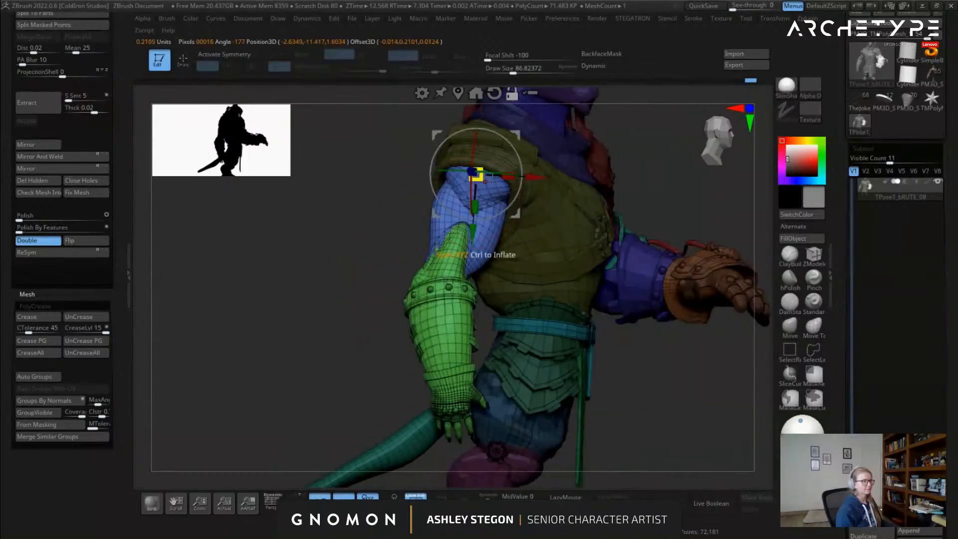
pyautogui.moveTo(478, 172); pyautogui.dragTo(479, 171, button='right')
pyautogui.moveTo(536, 134); pyautogui.dragTo(555, 131)
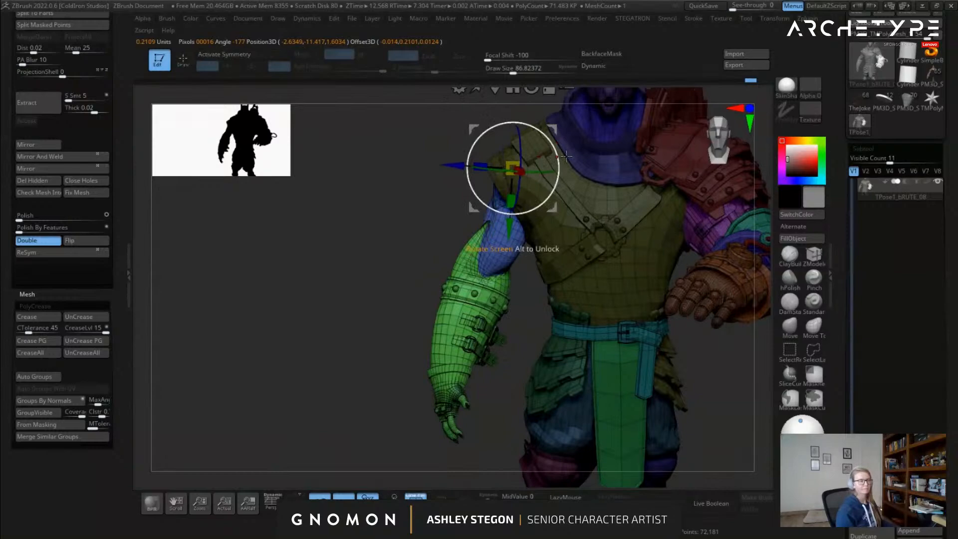
pyautogui.moveTo(566, 157); pyautogui.dragTo(475, 142, button='right')
pyautogui.moveTo(540, 156); pyautogui.dragTo(494, 236, button='right')
pyautogui.moveTo(494, 236); pyautogui.dragTo(509, 237)
pyautogui.press('q')
pyautogui.keyDown('ctrl'); pyautogui.moveTo(537, 287); pyautogui.dragTo(548, 246, button='right'); pyautogui.keyUp('ctrl')
pyautogui.press('w')
pyautogui.moveTo(573, 210); pyautogui.dragTo(576, 205)
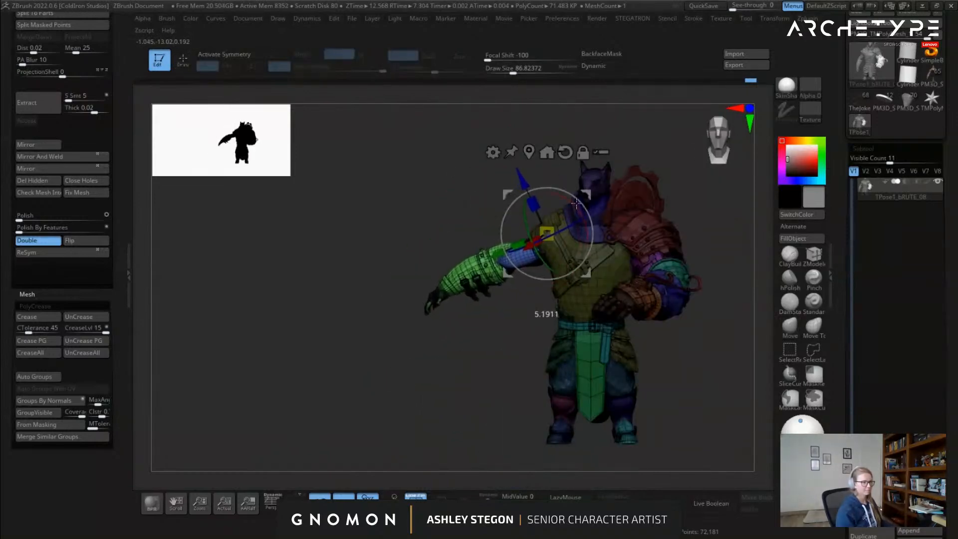
# Clear the arm mask and mask the lower body from the waist down, leaving the upper body free
pyautogui.press('q')
pyautogui.moveTo(498, 293)
pyautogui.mouseDown(button='right')
pyautogui.moveTo(524, 318)
pyautogui.moveTo(523, 285)
pyautogui.moveTo(490, 306)
pyautogui.moveTo(497, 300)
pyautogui.moveTo(451, 291)
pyautogui.mouseUp(button='right')
pyautogui.hotkey('shift', 'f')
pyautogui.hotkey('shift', 'f')
pyautogui.press('ctrl')
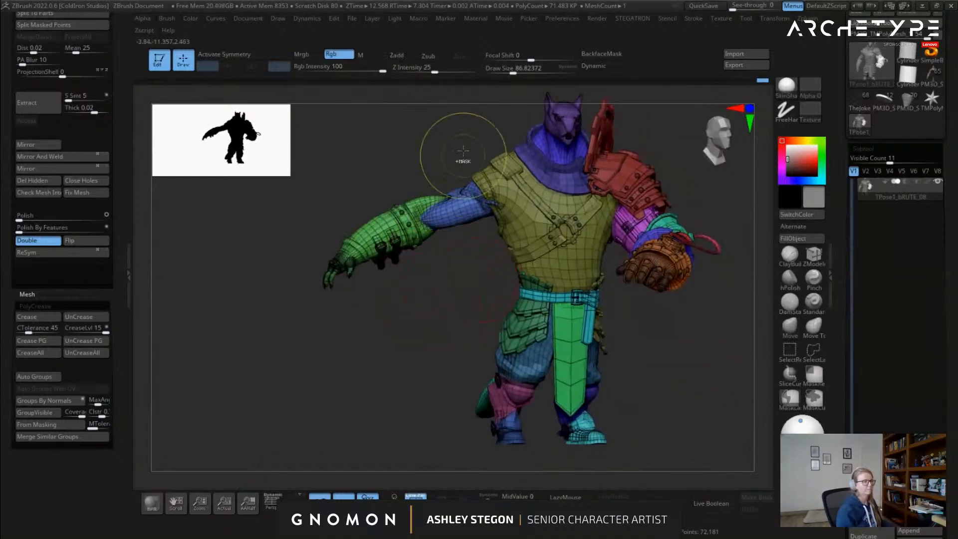
pyautogui.moveTo(368, 150)
pyautogui.keyDown('ctrl'); pyautogui.mouseDown()
pyautogui.moveTo(339, 320)
pyautogui.moveTo(477, 280)
pyautogui.moveTo(572, 273)
pyautogui.mouseUp(); pyautogui.keyUp('ctrl')
pyautogui.moveTo(622, 290)
pyautogui.keyDown('ctrl'); pyautogui.mouseDown()
pyautogui.moveTo(749, 145)
pyautogui.moveTo(429, 92)
pyautogui.mouseUp(); pyautogui.keyUp('ctrl')
pyautogui.moveTo(434, 210)
pyautogui.mouseDown(button='right')
pyautogui.moveTo(539, 221)
pyautogui.moveTo(459, 280)
pyautogui.moveTo(519, 293)
pyautogui.mouseUp(button='right')
pyautogui.press('w')
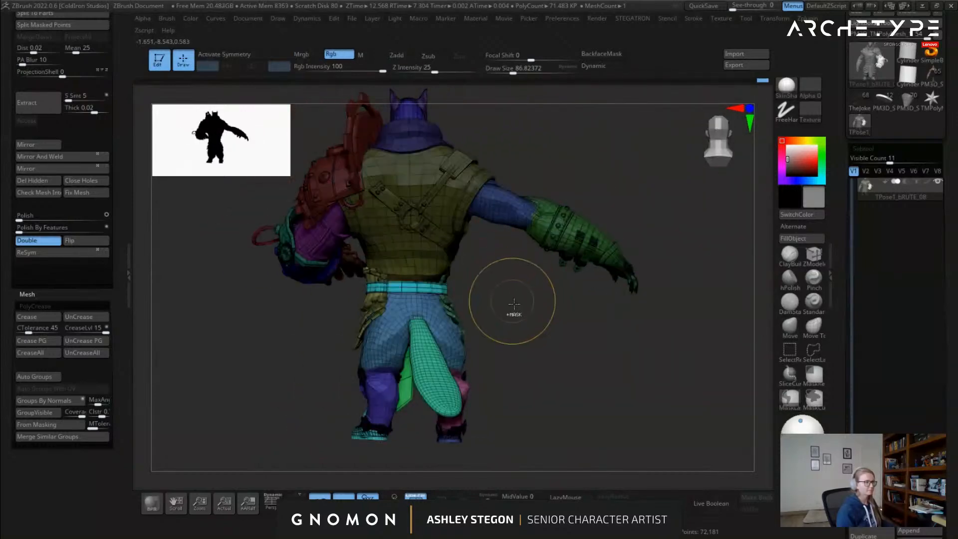
# Place the gizmo inside the lower torso just above the belt and align it with the spine
pyautogui.keyDown('alt'); pyautogui.click(420, 258); pyautogui.keyUp('alt')
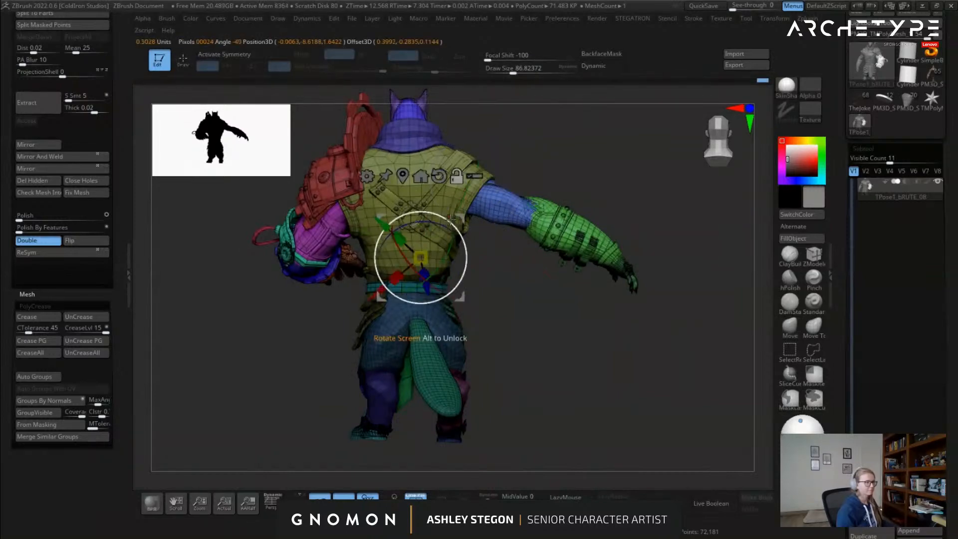
pyautogui.keyDown('alt'); pyautogui.moveTo(421, 258); pyautogui.dragTo(480, 368); pyautogui.keyUp('alt')
pyautogui.keyDown('alt'); pyautogui.moveTo(433, 278); pyautogui.dragTo(433, 344, button='right'); pyautogui.keyUp('alt')
pyautogui.keyDown('alt'); pyautogui.moveTo(383, 254); pyautogui.dragTo(381, 239); pyautogui.keyUp('alt')
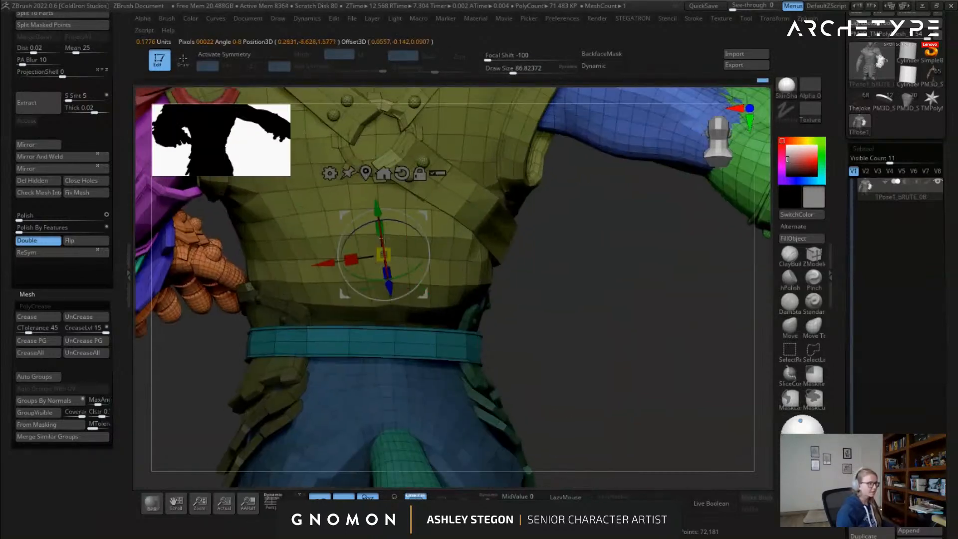
pyautogui.moveTo(459, 249); pyautogui.dragTo(537, 282, button='right')
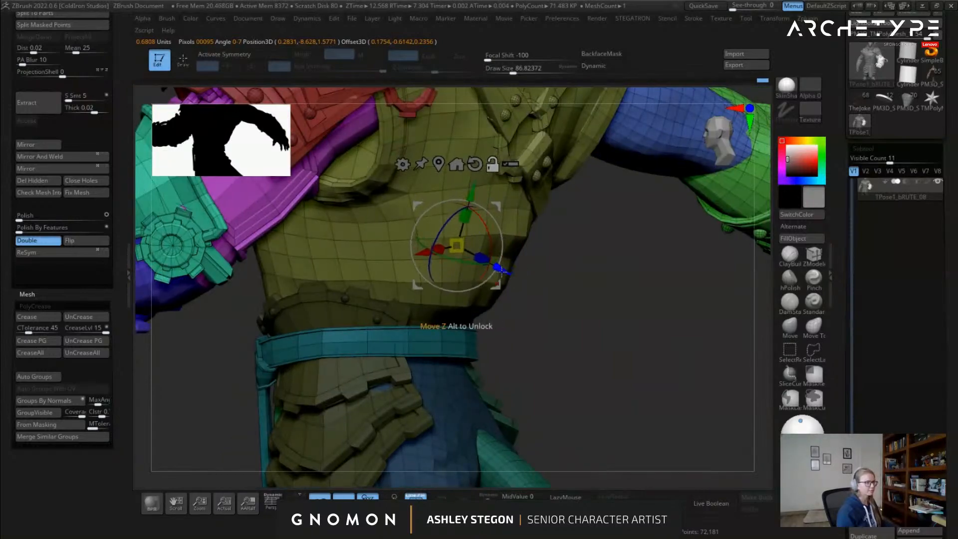
pyautogui.keyDown('ctrl'); pyautogui.moveTo(510, 266); pyautogui.dragTo(424, 229, button='right'); pyautogui.keyUp('ctrl')
# Rotate the upper body around the waist to give the torso a lean and twist
pyautogui.keyDown('ctrl'); pyautogui.moveTo(425, 230); pyautogui.dragTo(436, 213, button='right'); pyautogui.keyUp('ctrl')
pyautogui.moveTo(438, 209); pyautogui.dragTo(458, 231)
pyautogui.moveTo(410, 300)
pyautogui.mouseDown(button='right')
pyautogui.moveTo(496, 306)
pyautogui.moveTo(384, 289)
pyautogui.moveTo(350, 306)
pyautogui.mouseUp(button='right')
pyautogui.press('q')
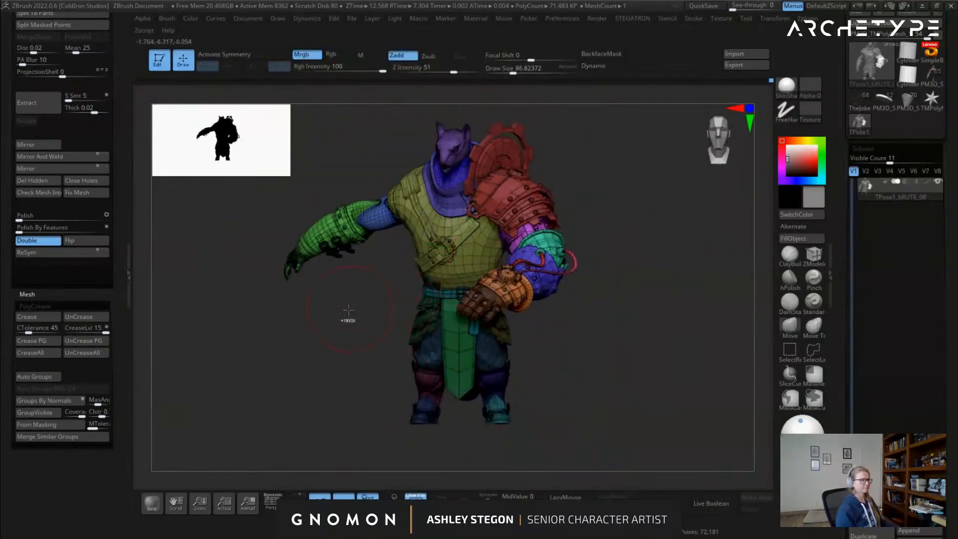
# Isolate the head and neck polygroups so only they are visible
pyautogui.keyDown('alt'); pyautogui.moveTo(398, 266); pyautogui.dragTo(440, 349, button='right'); pyautogui.keyUp('alt')
pyautogui.moveTo(449, 240); pyautogui.dragTo(532, 192, button='right')
pyautogui.keyDown('ctrl'); pyautogui.keyDown('shift'); pyautogui.click(527, 162); pyautogui.keyUp('shift'); pyautogui.keyUp('ctrl')
pyautogui.keyDown('ctrl'); pyautogui.keyDown('shift'); pyautogui.click(529, 165); pyautogui.keyUp('shift'); pyautogui.keyUp('ctrl')
pyautogui.keyDown('ctrl'); pyautogui.keyDown('shift'); pyautogui.click(511, 172); pyautogui.keyUp('shift'); pyautogui.keyUp('ctrl')
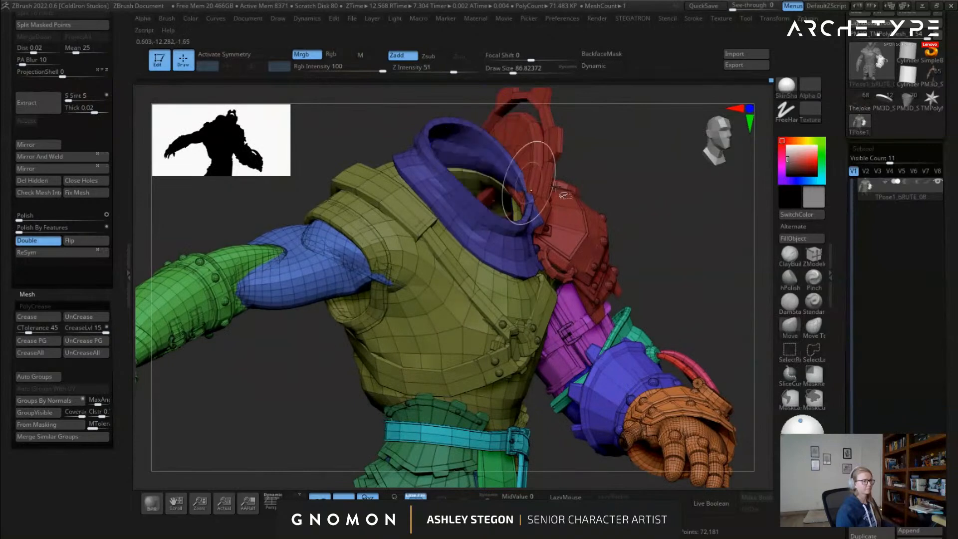
pyautogui.keyDown('ctrl'); pyautogui.keyDown('shift'); pyautogui.moveTo(612, 160); pyautogui.dragTo(628, 176); pyautogui.keyUp('shift'); pyautogui.keyUp('ctrl')
# Mask everything except the head, with the mask fading through the neck, and show the full figure again
pyautogui.moveTo(628, 176); pyautogui.dragTo(566, 247, button='right')
pyautogui.keyDown('ctrl'); pyautogui.moveTo(528, 275); pyautogui.dragTo(497, 149); pyautogui.keyUp('ctrl')
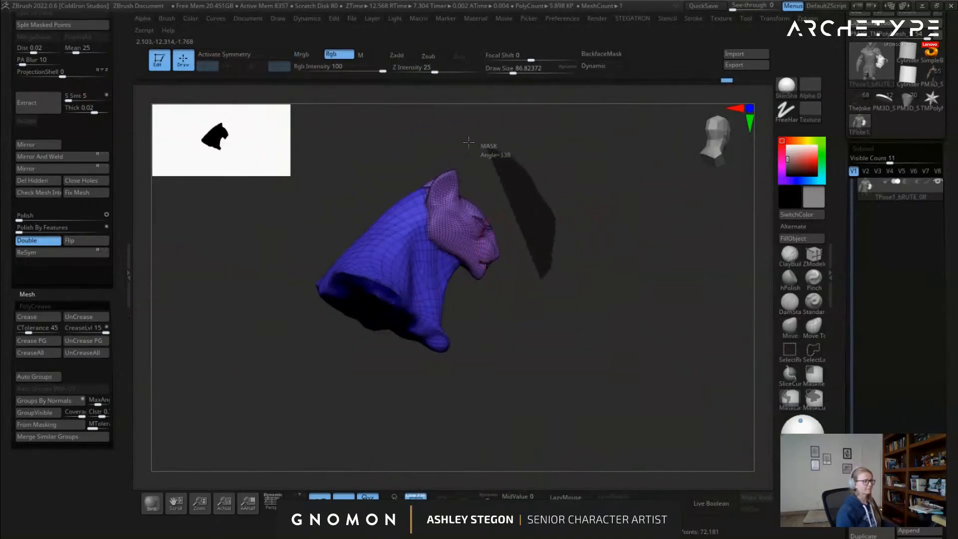
pyautogui.keyDown('ctrl'); pyautogui.moveTo(416, 255); pyautogui.dragTo(514, 317); pyautogui.keyUp('ctrl')
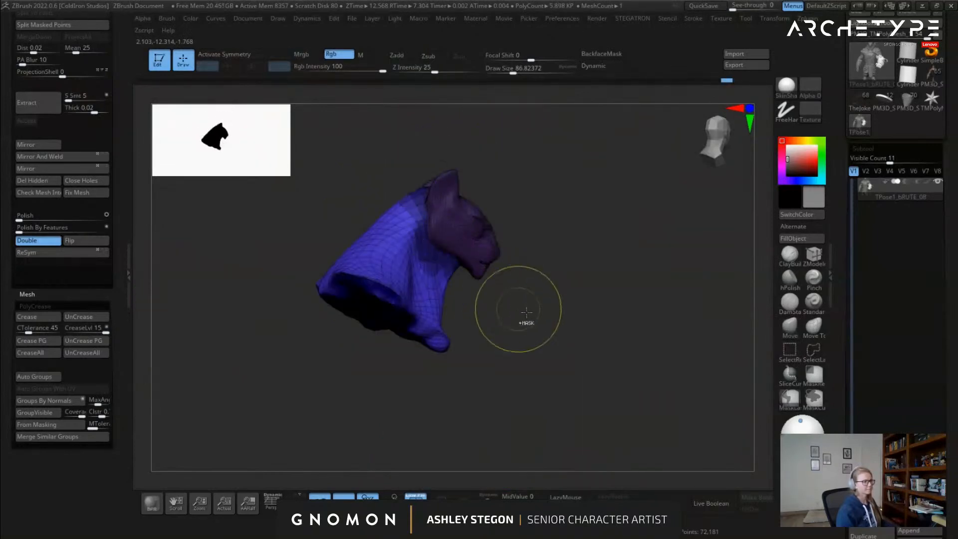
pyautogui.keyDown('ctrl'); pyautogui.keyDown('shift'); pyautogui.click(569, 299); pyautogui.keyUp('shift'); pyautogui.keyUp('ctrl')
pyautogui.moveTo(507, 246); pyautogui.dragTo(429, 277, button='right')
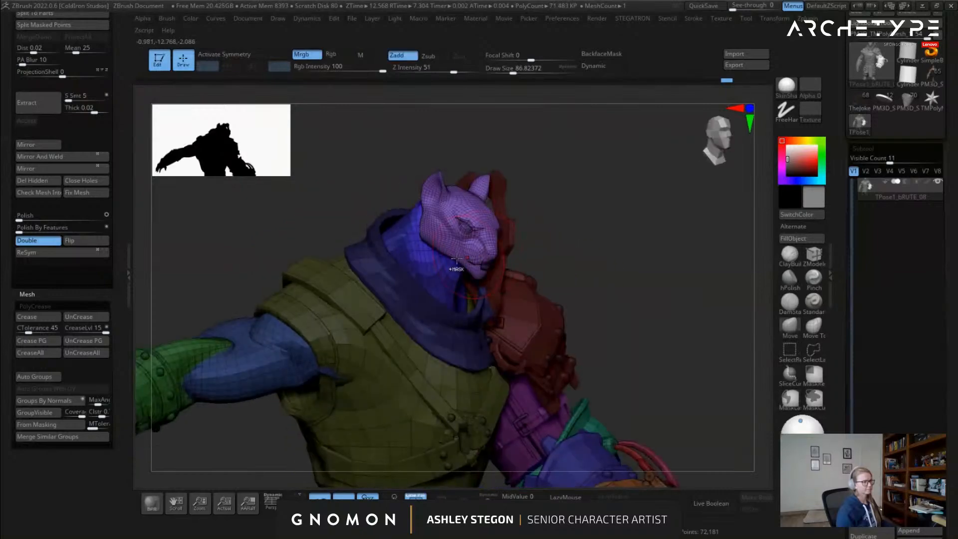
pyautogui.keyDown('ctrl'); pyautogui.click(552, 257); pyautogui.keyUp('ctrl')
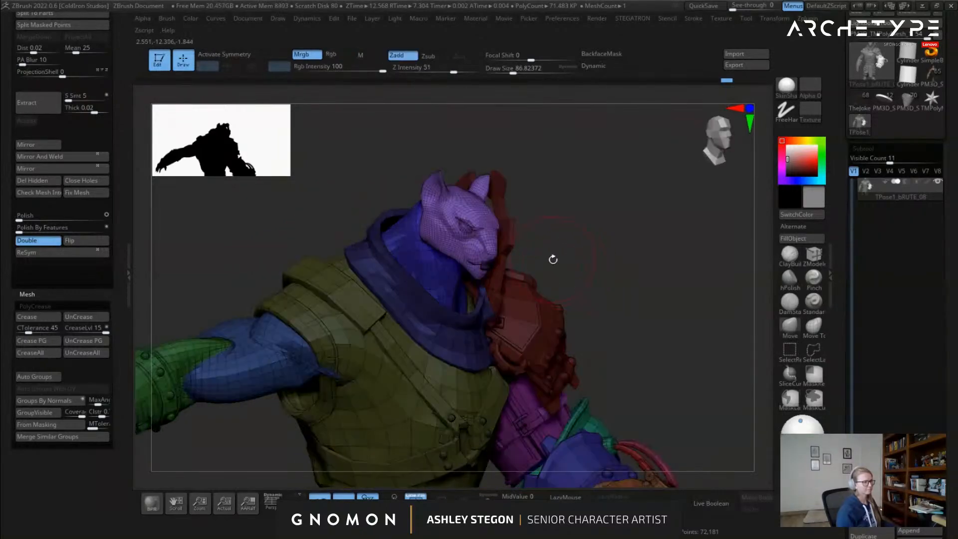
# Place the gizmo inside the head near the top of the neck and align it with the skull
pyautogui.moveTo(553, 257); pyautogui.dragTo(630, 254, button='right')
pyautogui.press('w')
pyautogui.moveTo(469, 260)
pyautogui.mouseDown(button='right')
pyautogui.moveTo(451, 248)
pyautogui.moveTo(433, 199)
pyautogui.mouseUp(button='right')
pyautogui.moveTo(432, 199); pyautogui.dragTo(447, 183)
pyautogui.moveTo(448, 184); pyautogui.dragTo(402, 196, button='right')
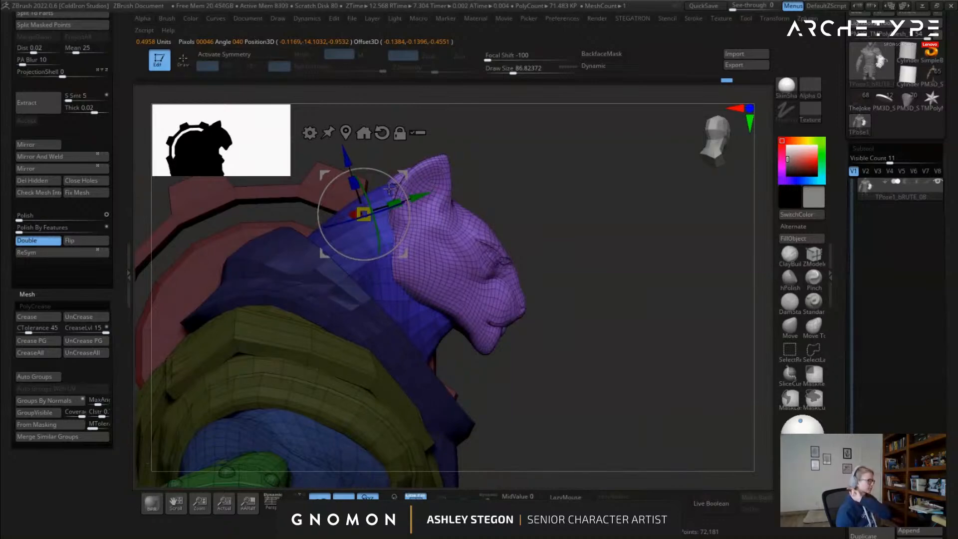
pyautogui.keyDown('alt'); pyautogui.moveTo(404, 175); pyautogui.dragTo(428, 181); pyautogui.keyUp('alt')
pyautogui.moveTo(428, 181); pyautogui.dragTo(456, 223, button='right')
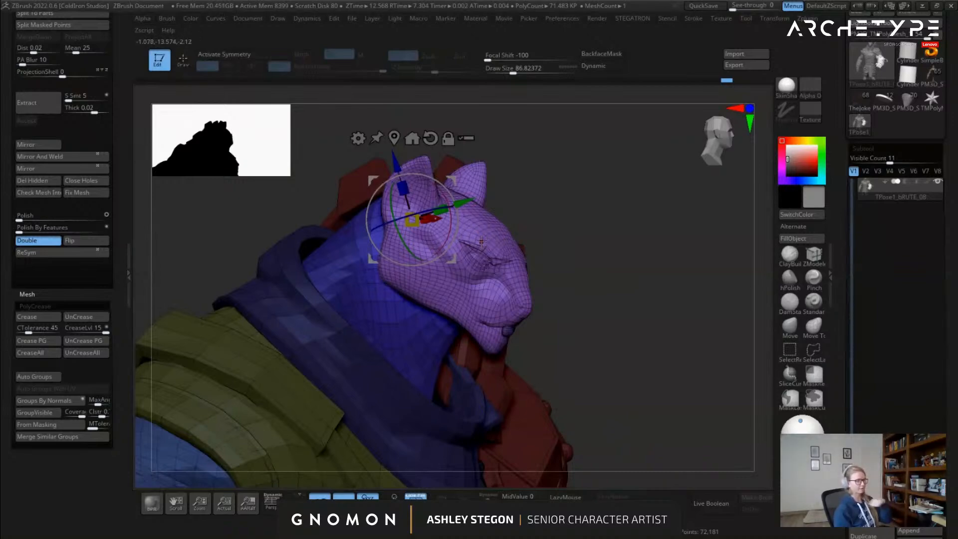
# Tilt and turn the head around the neck pivot so the face looks straight ahead
pyautogui.moveTo(476, 241); pyautogui.dragTo(469, 231, button='right')
pyautogui.moveTo(475, 235); pyautogui.dragTo(472, 252)
pyautogui.moveTo(519, 248); pyautogui.dragTo(497, 249, button='right')
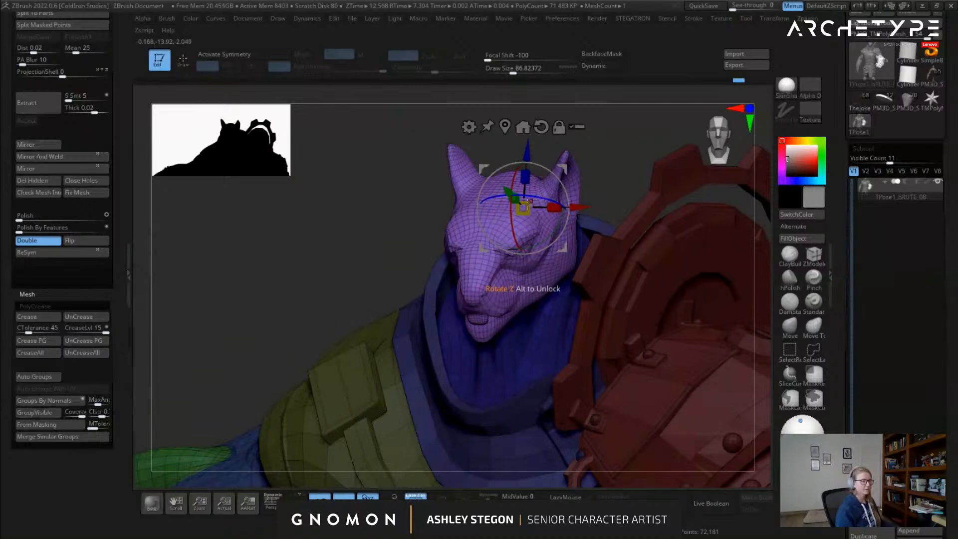
pyautogui.moveTo(544, 272); pyautogui.dragTo(515, 320, button='right')
pyautogui.moveTo(512, 216); pyautogui.dragTo(524, 237, button='right')
pyautogui.moveTo(539, 278); pyautogui.dragTo(421, 304, button='right')
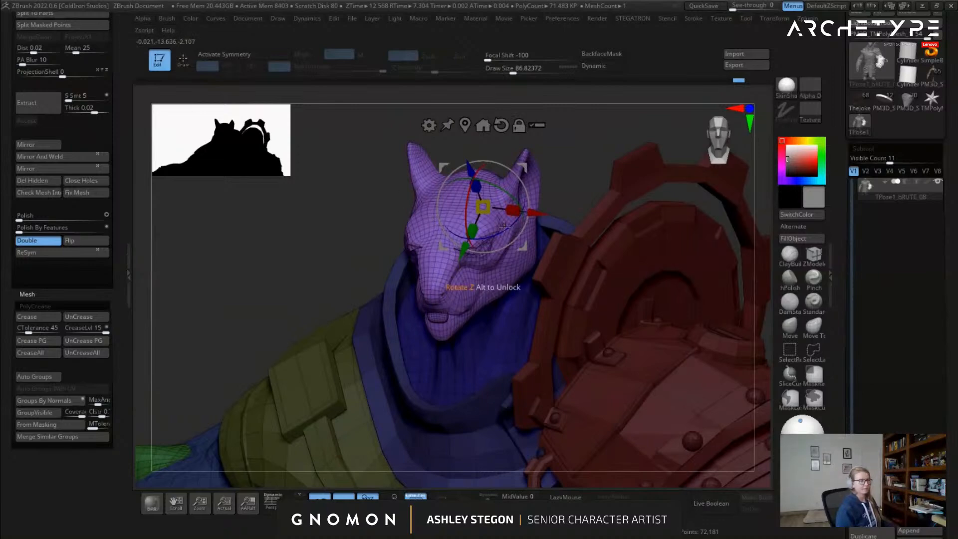
pyautogui.moveTo(500, 232)
pyautogui.mouseDown()
pyautogui.moveTo(484, 197)
pyautogui.moveTo(494, 220)
pyautogui.mouseUp()
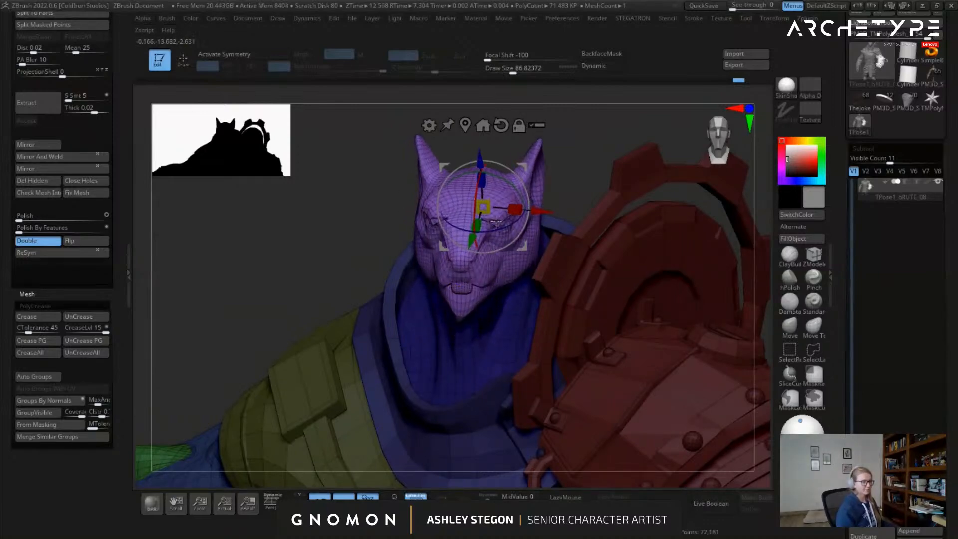
pyautogui.moveTo(499, 227)
pyautogui.mouseDown(button='right')
pyautogui.moveTo(533, 227)
pyautogui.moveTo(467, 231)
pyautogui.moveTo(556, 218)
pyautogui.moveTo(549, 282)
pyautogui.moveTo(586, 222)
pyautogui.moveTo(616, 222)
pyautogui.moveTo(534, 223)
pyautogui.moveTo(491, 210)
pyautogui.moveTo(530, 212)
pyautogui.moveTo(497, 214)
pyautogui.moveTo(535, 215)
pyautogui.moveTo(522, 215)
pyautogui.moveTo(538, 219)
pyautogui.moveTo(532, 228)
pyautogui.mouseUp(button='right')
# Examine the full pose from several angles with the polygroup wireframe toggled on and off
pyautogui.press('q')
pyautogui.hotkey('shift', 'f')
pyautogui.hotkey('shift', 'f')
pyautogui.hotkey('shift', 'f')
pyautogui.moveTo(322, 298); pyautogui.dragTo(449, 287, button='right')
pyautogui.hotkey('shift', 'f')
pyautogui.moveTo(509, 297); pyautogui.dragTo(444, 284, button='right')
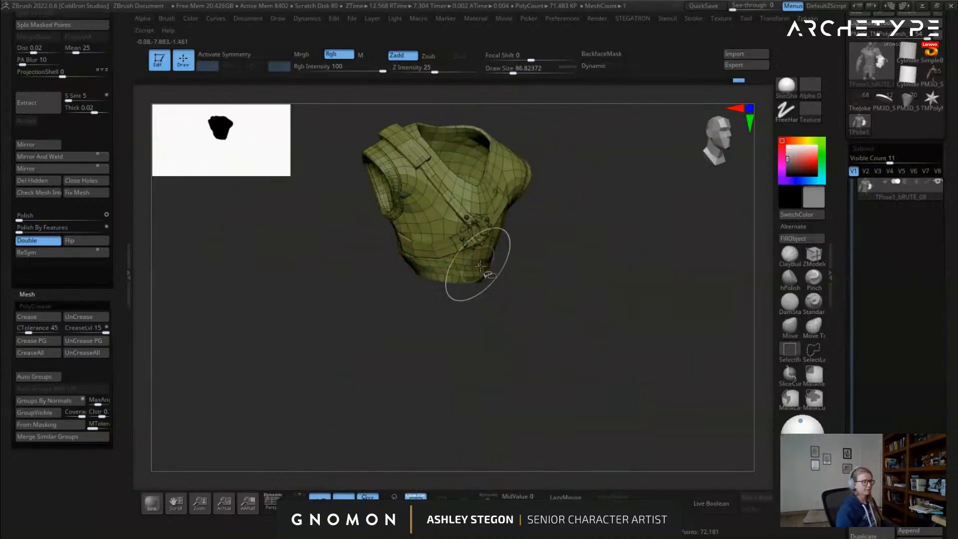
# Hide the vest and the mechanical forearm, hand, elbow guard and front cable
pyautogui.keyDown('ctrl'); pyautogui.keyDown('alt'); pyautogui.keyDown('shift'); pyautogui.click(472, 260); pyautogui.keyUp('shift'); pyautogui.keyUp('alt'); pyautogui.keyUp('ctrl')
pyautogui.keyDown('ctrl'); pyautogui.keyDown('alt'); pyautogui.keyDown('shift'); pyautogui.click(548, 246); pyautogui.keyUp('shift'); pyautogui.keyUp('alt'); pyautogui.keyUp('ctrl')
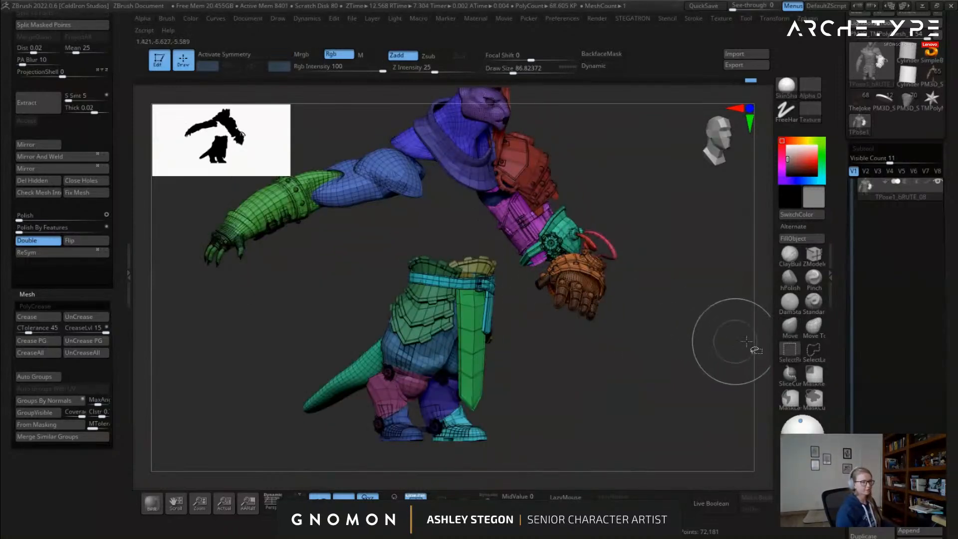
pyautogui.keyDown('ctrl'); pyautogui.keyDown('alt'); pyautogui.keyDown('shift'); pyautogui.click(569, 279); pyautogui.keyUp('shift'); pyautogui.keyUp('alt'); pyautogui.keyUp('ctrl')
pyautogui.keyDown('ctrl'); pyautogui.keyDown('alt'); pyautogui.keyDown('shift'); pyautogui.click(566, 240); pyautogui.keyUp('shift'); pyautogui.keyUp('alt'); pyautogui.keyUp('ctrl')
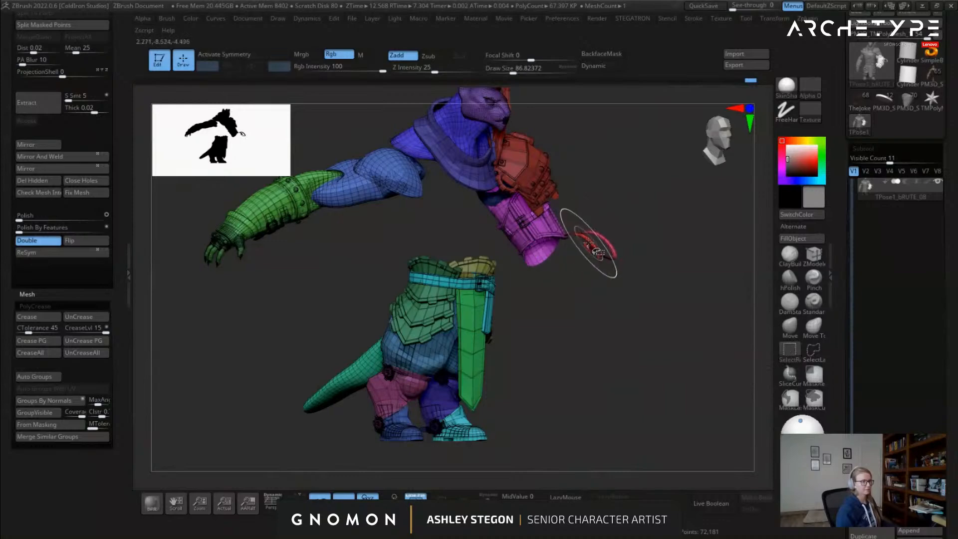
pyautogui.keyDown('ctrl'); pyautogui.keyDown('shift'); pyautogui.click(609, 242); pyautogui.keyUp('shift'); pyautogui.keyUp('ctrl')
pyautogui.keyDown('ctrl'); pyautogui.keyDown('shift'); pyautogui.click(655, 307); pyautogui.keyUp('shift'); pyautogui.keyUp('ctrl')
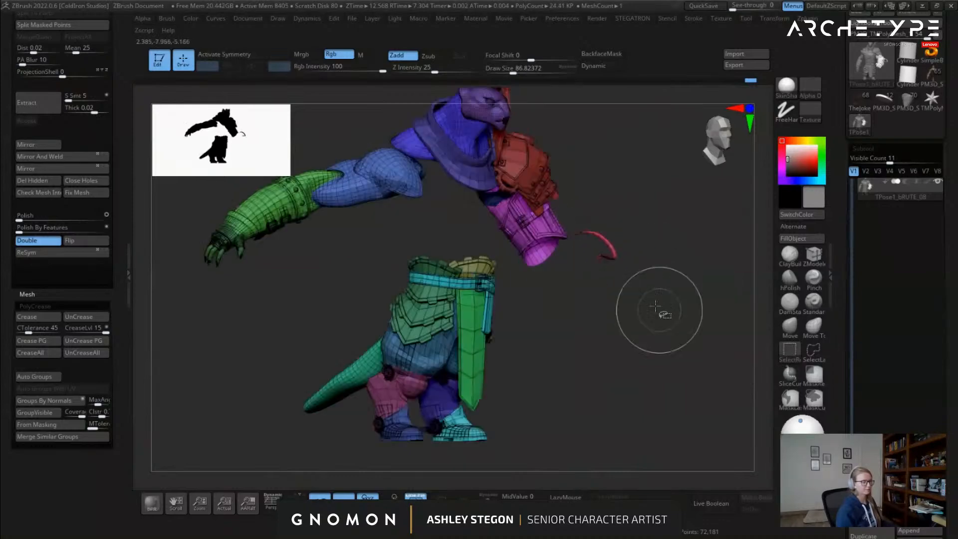
# Hide the mechanical upper arm, the red shoulder armour and the collar
pyautogui.keyDown('ctrl'); pyautogui.keyDown('alt'); pyautogui.keyDown('shift'); pyautogui.click(543, 241); pyautogui.keyUp('shift'); pyautogui.keyUp('alt'); pyautogui.keyUp('ctrl')
pyautogui.keyDown('ctrl'); pyautogui.keyDown('alt'); pyautogui.keyDown('shift'); pyautogui.click(519, 188); pyautogui.keyUp('shift'); pyautogui.keyUp('alt'); pyautogui.keyUp('ctrl')
pyautogui.keyDown('ctrl'); pyautogui.keyDown('shift'); pyautogui.click(504, 179); pyautogui.keyUp('shift'); pyautogui.keyUp('ctrl')
pyautogui.hotkey('ctrl', 'z')
pyautogui.moveTo(526, 186); pyautogui.dragTo(502, 172, button='right')
pyautogui.keyDown('ctrl'); pyautogui.keyDown('alt'); pyautogui.keyDown('shift'); pyautogui.click(521, 174); pyautogui.keyUp('shift'); pyautogui.keyUp('alt'); pyautogui.keyUp('ctrl')
pyautogui.keyDown('ctrl'); pyautogui.keyDown('alt'); pyautogui.keyDown('shift'); pyautogui.click(477, 167); pyautogui.keyUp('shift'); pyautogui.keyUp('alt'); pyautogui.keyUp('ctrl')
pyautogui.keyDown('ctrl'); pyautogui.keyDown('shift'); pyautogui.click(497, 150); pyautogui.keyUp('shift'); pyautogui.keyUp('ctrl')
pyautogui.hotkey('ctrl', 'z')
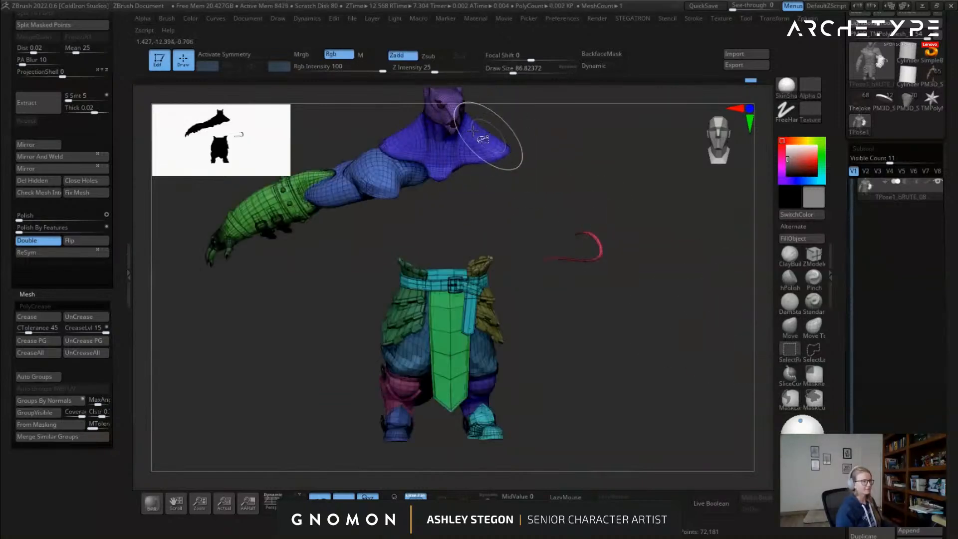
# Hide the head and neck along with the last cable of the mechanical arm
pyautogui.keyDown('ctrl'); pyautogui.keyDown('alt'); pyautogui.keyDown('shift'); pyautogui.click(494, 139); pyautogui.keyUp('shift'); pyautogui.keyUp('alt'); pyautogui.keyUp('ctrl')
pyautogui.keyDown('alt'); pyautogui.moveTo(546, 169); pyautogui.dragTo(580, 240, button='right'); pyautogui.keyUp('alt')
pyautogui.keyDown('ctrl'); pyautogui.keyDown('alt'); pyautogui.keyDown('shift'); pyautogui.click(630, 311); pyautogui.keyUp('shift'); pyautogui.keyUp('alt'); pyautogui.keyUp('ctrl')
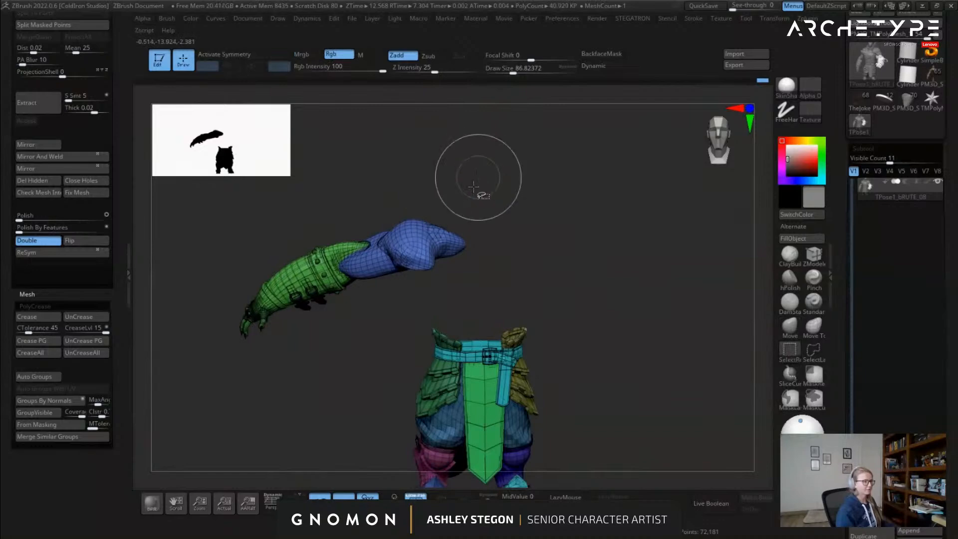
# Hide the clawed arm's upper arm and forearm, mask the remaining lower body, and show the whole character
pyautogui.keyDown('ctrl'); pyautogui.keyDown('alt'); pyautogui.keyDown('shift'); pyautogui.click(409, 239); pyautogui.keyUp('shift'); pyautogui.keyUp('alt'); pyautogui.keyUp('ctrl')
pyautogui.keyDown('ctrl'); pyautogui.keyDown('alt'); pyautogui.keyDown('shift'); pyautogui.click(331, 256); pyautogui.keyUp('shift'); pyautogui.keyUp('alt'); pyautogui.keyUp('ctrl')
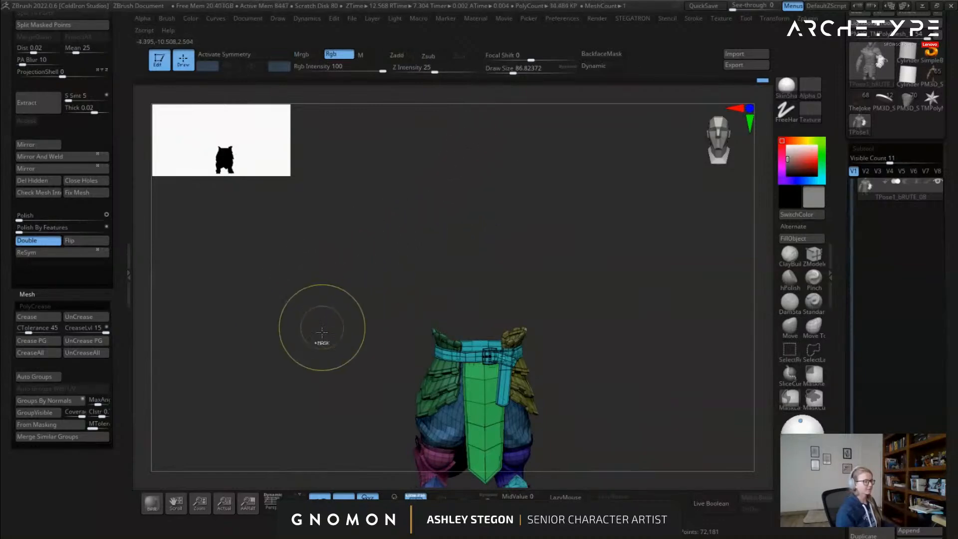
pyautogui.keyDown('ctrl'); pyautogui.keyDown('shift'); pyautogui.moveTo(331, 321); pyautogui.dragTo(338, 345); pyautogui.keyUp('shift'); pyautogui.keyUp('ctrl')
pyautogui.moveTo(393, 355); pyautogui.dragTo(449, 367, button='right')
pyautogui.keyDown('ctrl'); pyautogui.keyDown('shift'); pyautogui.click(528, 424); pyautogui.keyUp('shift'); pyautogui.keyUp('ctrl')
pyautogui.moveTo(528, 424); pyautogui.dragTo(571, 423, button='right')
# Place the gizmo at the waist in side view and rotate the unmasked upper body forward
pyautogui.press('w')
pyautogui.keyDown('alt'); pyautogui.moveTo(497, 335); pyautogui.dragTo(520, 301, button='right'); pyautogui.keyUp('alt')
pyautogui.keyDown('alt'); pyautogui.moveTo(582, 163); pyautogui.dragTo(586, 213, button='right'); pyautogui.keyUp('alt')
pyautogui.keyDown('alt'); pyautogui.moveTo(471, 181); pyautogui.dragTo(417, 350); pyautogui.keyUp('alt')
pyautogui.click(432, 268)
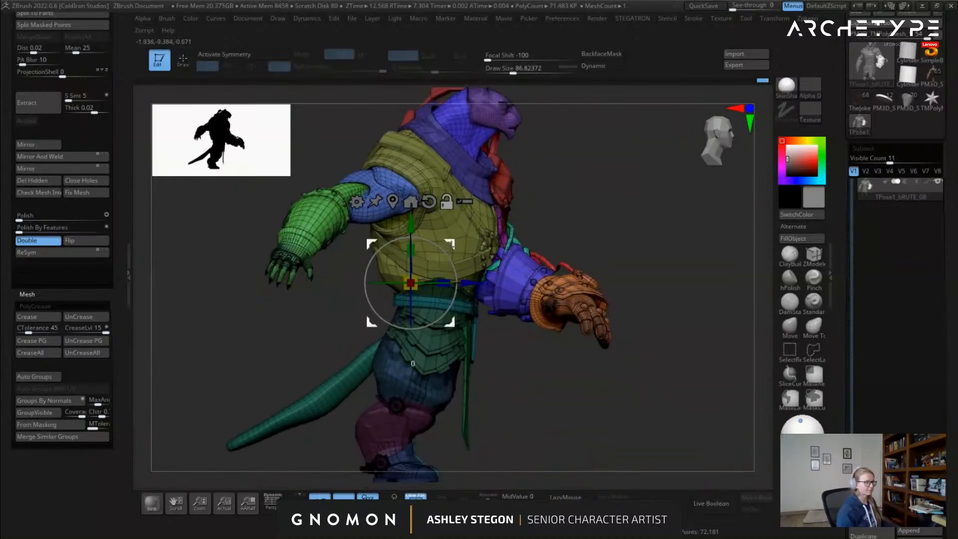
pyautogui.moveTo(452, 250); pyautogui.dragTo(476, 271)
pyautogui.moveTo(477, 271)
pyautogui.mouseDown(button='right')
pyautogui.moveTo(424, 270)
pyautogui.moveTo(483, 317)
pyautogui.moveTo(503, 355)
pyautogui.mouseUp(button='right')
# Reshape the vest around the waist above the belt with a large Move brush
pyautogui.press('q')
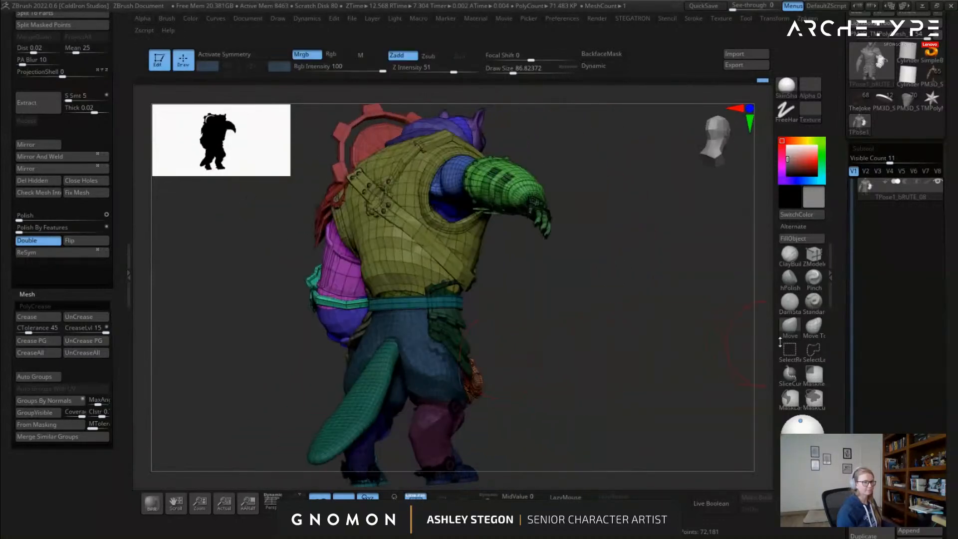
pyautogui.moveTo(422, 280); pyautogui.dragTo(430, 280)
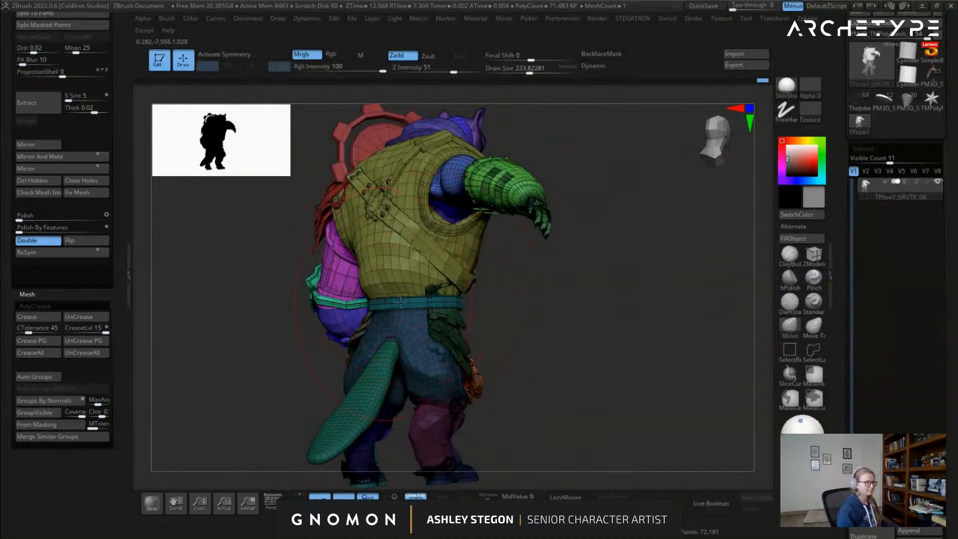
pyautogui.moveTo(383, 304); pyautogui.dragTo(531, 307, button='right')
pyautogui.moveTo(486, 317); pyautogui.dragTo(455, 309)
pyautogui.moveTo(496, 299)
pyautogui.mouseDown(button='right')
pyautogui.moveTo(444, 297)
pyautogui.moveTo(463, 297)
pyautogui.moveTo(459, 342)
pyautogui.moveTo(489, 322)
pyautogui.moveTo(524, 338)
pyautogui.mouseUp(button='right')
pyautogui.press('s')
pyautogui.press('s')
pyautogui.moveTo(521, 338); pyautogui.dragTo(508, 338)
pyautogui.moveTo(512, 341)
pyautogui.mouseDown(button='right')
pyautogui.moveTo(513, 270)
pyautogui.moveTo(535, 381)
pyautogui.moveTo(519, 340)
pyautogui.moveTo(429, 320)
pyautogui.moveTo(480, 274)
pyautogui.moveTo(468, 216)
pyautogui.moveTo(505, 342)
pyautogui.moveTo(520, 348)
pyautogui.mouseUp(button='right')
# Isolate the small piece below the vest's strap buckle, mask it, and show the whole character again
pyautogui.hotkey('ctrl', 'shift')
pyautogui.press('s')
pyautogui.hotkey('ctrl', 'shift')
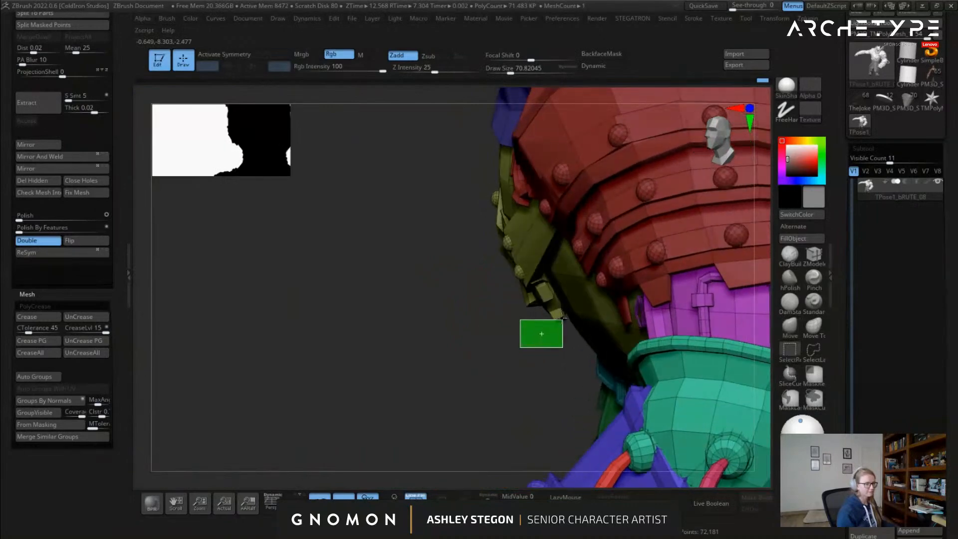
pyautogui.keyDown('ctrl'); pyautogui.keyDown('shift'); pyautogui.moveTo(562, 317); pyautogui.dragTo(562, 318); pyautogui.keyUp('shift'); pyautogui.keyUp('ctrl')
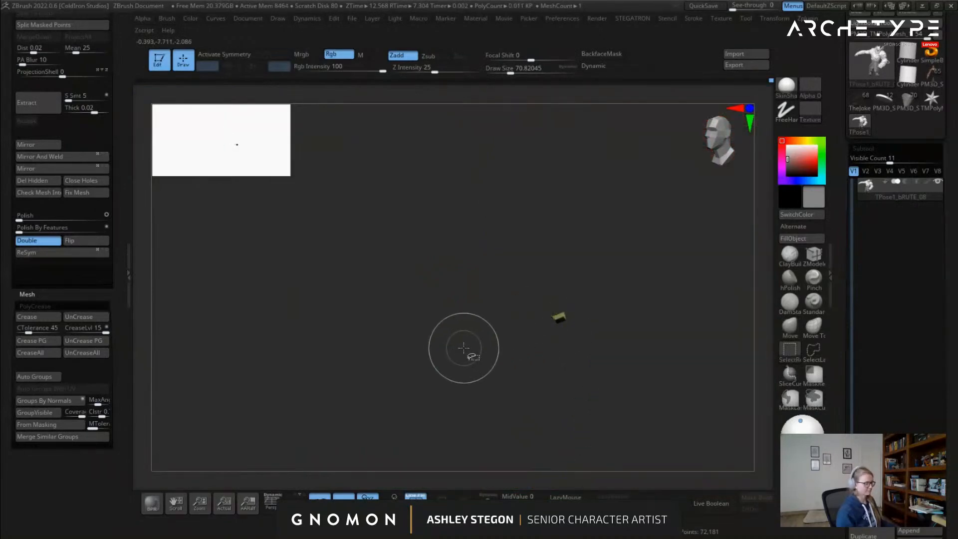
pyautogui.press('f')
pyautogui.moveTo(433, 269)
pyautogui.keyDown('ctrl'); pyautogui.mouseDown()
pyautogui.moveTo(429, 220)
pyautogui.moveTo(550, 364)
pyautogui.moveTo(443, 368)
pyautogui.mouseUp(); pyautogui.keyUp('ctrl')
pyautogui.keyDown('ctrl'); pyautogui.keyDown('shift'); pyautogui.click(433, 368); pyautogui.keyUp('shift'); pyautogui.keyUp('ctrl')
# Adjust the vest's lower edge to fit around the belt using the Move brush at a size of about 140 to 154
pyautogui.moveTo(433, 368)
pyautogui.mouseDown(button='right')
pyautogui.moveTo(499, 374)
pyautogui.moveTo(487, 392)
pyautogui.mouseUp(button='right')
pyautogui.press('s')
pyautogui.moveTo(476, 392)
pyautogui.mouseDown()
pyautogui.moveTo(487, 392)
pyautogui.moveTo(496, 417)
pyautogui.mouseUp()
pyautogui.press('s')
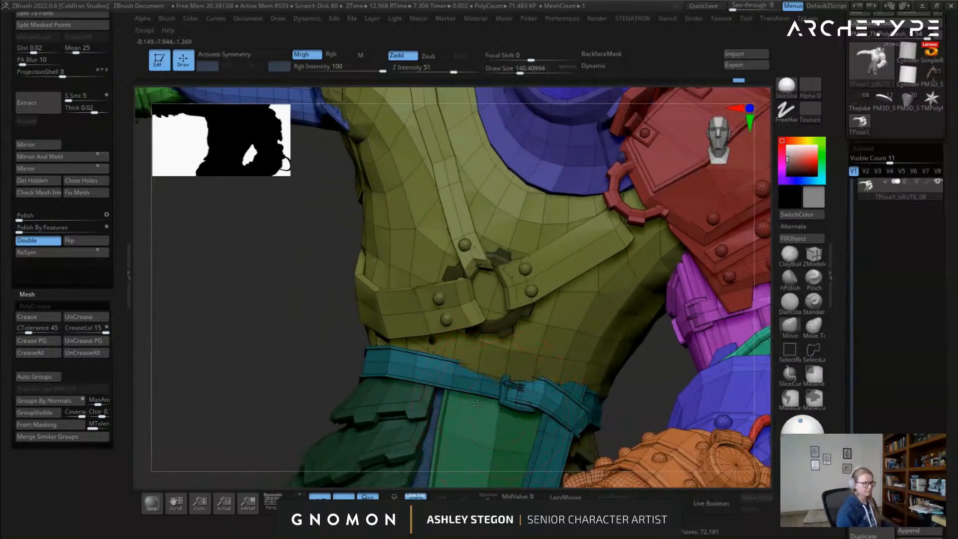
pyautogui.moveTo(484, 394)
pyautogui.mouseDown(button='right')
pyautogui.moveTo(548, 407)
pyautogui.moveTo(618, 386)
pyautogui.mouseUp(button='right')
pyautogui.moveTo(618, 386); pyautogui.dragTo(594, 383)
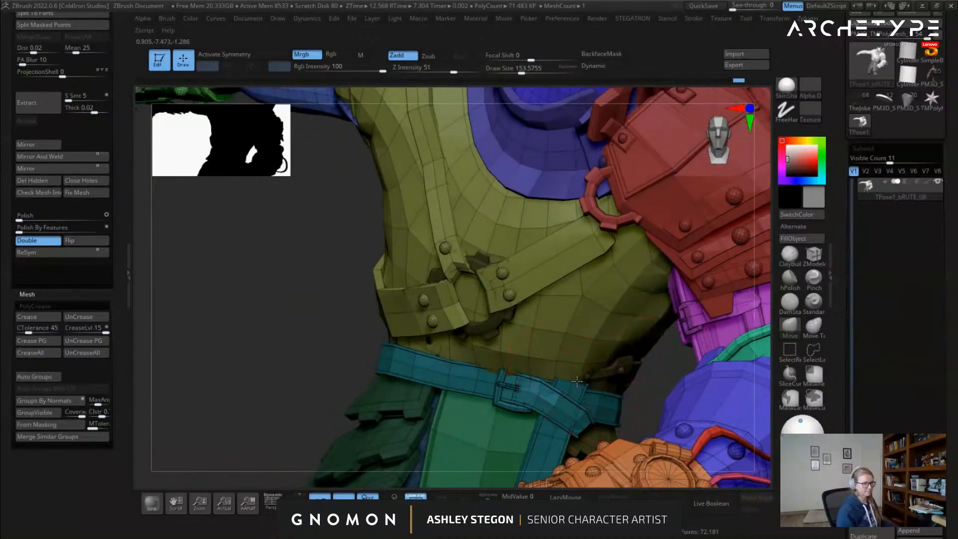
pyautogui.moveTo(623, 349); pyautogui.dragTo(443, 340, button='right')
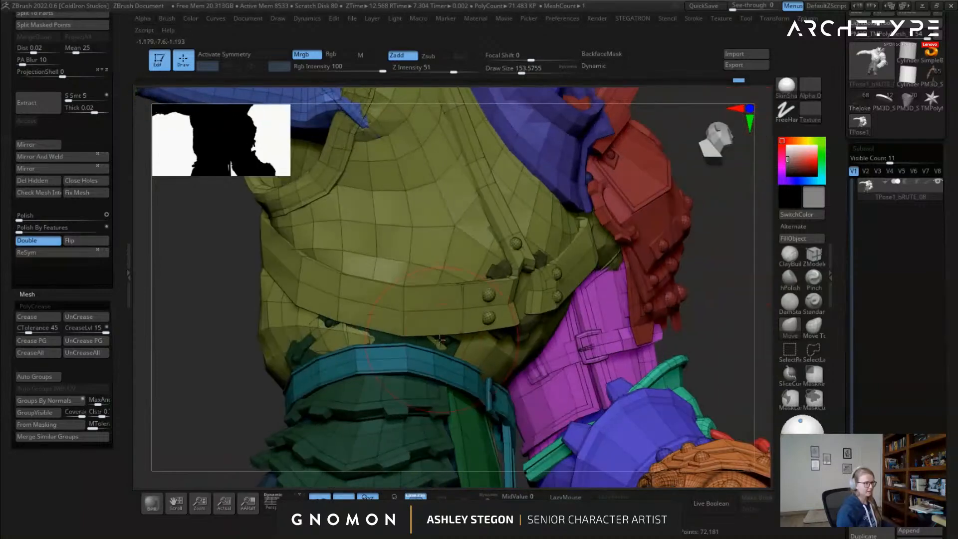
pyautogui.moveTo(333, 342); pyautogui.dragTo(320, 336)
# Check the bent torso from the side and front, and clear the mask from the lower body
pyautogui.moveTo(380, 320); pyautogui.dragTo(327, 343, button='right')
pyautogui.keyDown('ctrl'); pyautogui.moveTo(376, 342); pyautogui.dragTo(379, 300, button='right'); pyautogui.keyUp('ctrl')
pyautogui.moveTo(479, 309); pyautogui.dragTo(385, 314, button='right')
pyautogui.keyDown('ctrl'); pyautogui.moveTo(402, 349); pyautogui.dragTo(556, 354, button='right'); pyautogui.keyUp('ctrl')
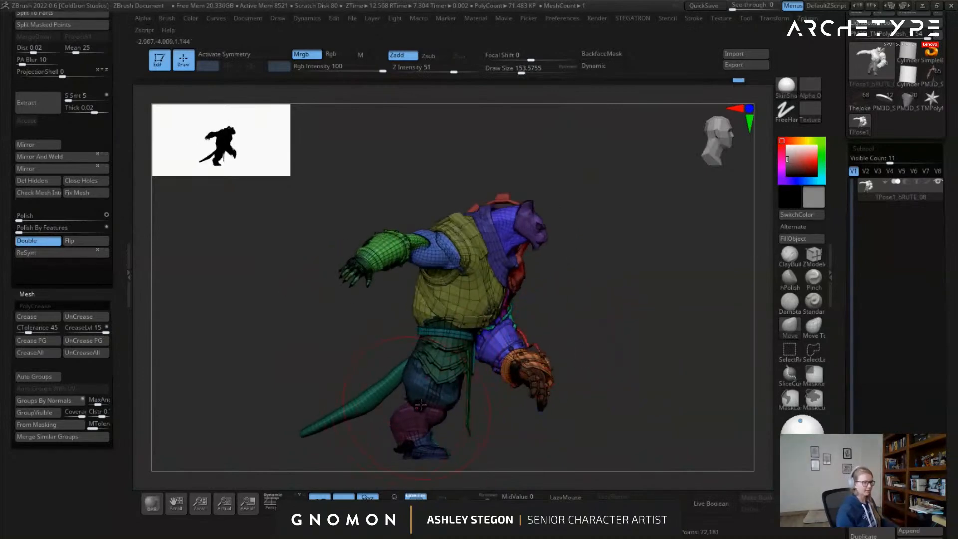
pyautogui.moveTo(494, 416); pyautogui.dragTo(610, 338, button='right')
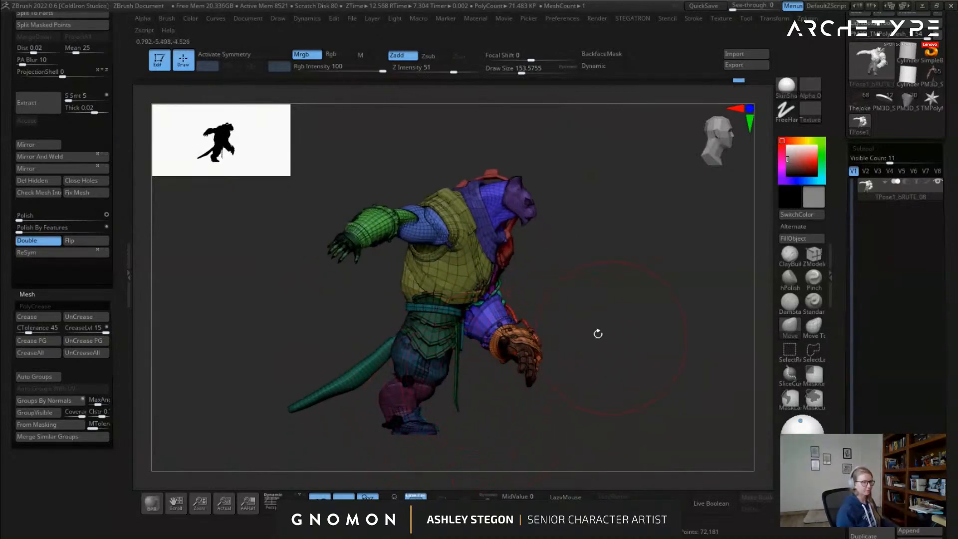
pyautogui.moveTo(451, 260); pyautogui.dragTo(516, 284, button='right')
pyautogui.keyDown('ctrl'); pyautogui.moveTo(416, 197); pyautogui.dragTo(304, 334, button='right'); pyautogui.keyUp('ctrl')
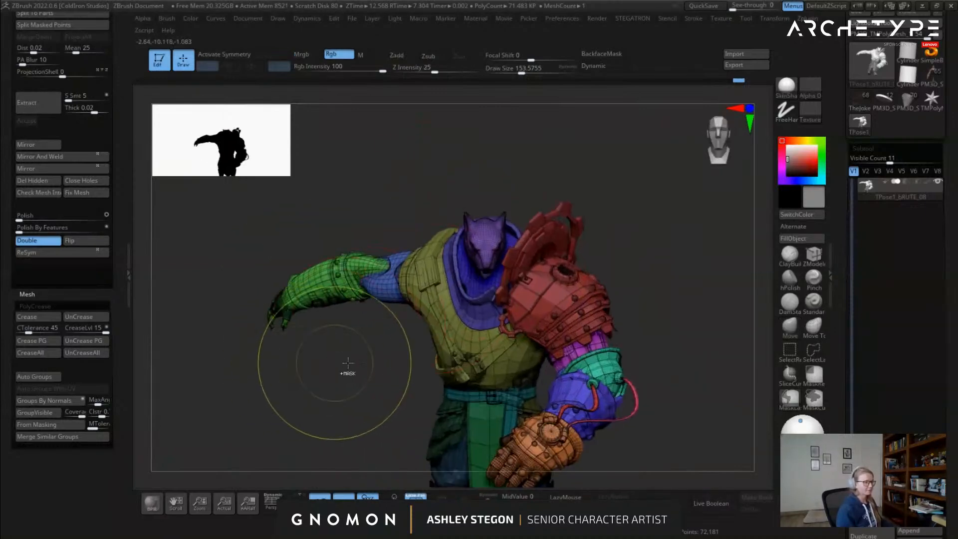
pyautogui.keyDown('alt'); pyautogui.moveTo(433, 382); pyautogui.dragTo(415, 328, button='right'); pyautogui.keyUp('alt')
pyautogui.moveTo(336, 368)
pyautogui.mouseDown(button='right')
pyautogui.moveTo(336, 319)
pyautogui.moveTo(381, 322)
pyautogui.moveTo(300, 310)
pyautogui.mouseUp(button='right')
# Examine the waist, belt, skirt armour and legs from several angles
pyautogui.press('w')
pyautogui.moveTo(460, 269); pyautogui.dragTo(659, 381, button='right')
pyautogui.moveTo(472, 373); pyautogui.dragTo(350, 355, button='right')
pyautogui.press('q')
pyautogui.keyDown('alt'); pyautogui.moveTo(524, 404); pyautogui.dragTo(496, 341, button='right'); pyautogui.keyUp('alt')
pyautogui.press('s')
pyautogui.moveTo(496, 344); pyautogui.dragTo(494, 344)
pyautogui.moveTo(470, 259); pyautogui.dragTo(441, 257, button='right')
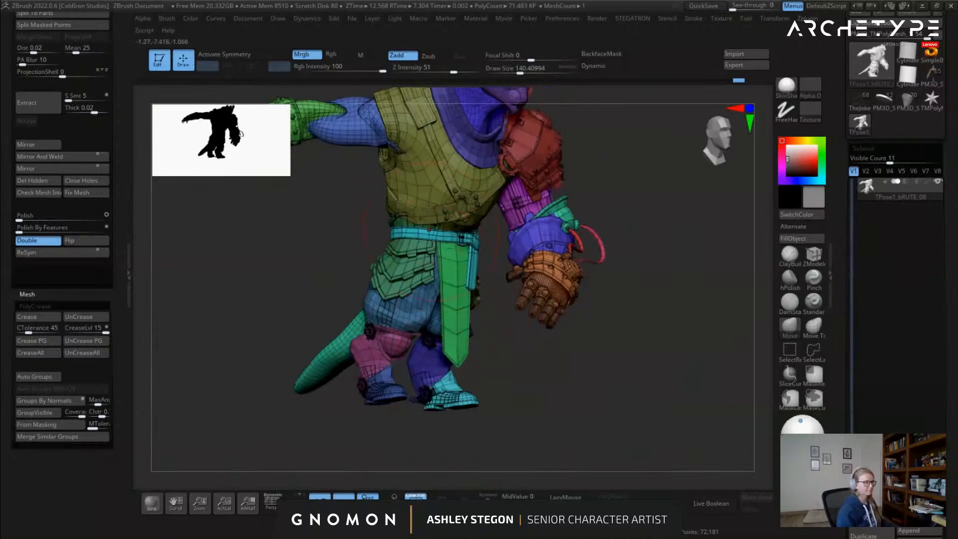
pyautogui.keyDown('ctrl'); pyautogui.moveTo(316, 243); pyautogui.dragTo(309, 265, button='right'); pyautogui.keyUp('ctrl')
pyautogui.press('s')
pyautogui.moveTo(328, 267)
pyautogui.mouseDown()
pyautogui.moveTo(312, 268)
pyautogui.moveTo(297, 249)
pyautogui.mouseUp()
pyautogui.press('s')
pyautogui.moveTo(285, 241)
pyautogui.keyDown('alt'); pyautogui.mouseDown(button='right')
pyautogui.moveTo(317, 247)
pyautogui.moveTo(289, 244)
pyautogui.mouseUp(button='right'); pyautogui.keyUp('alt')
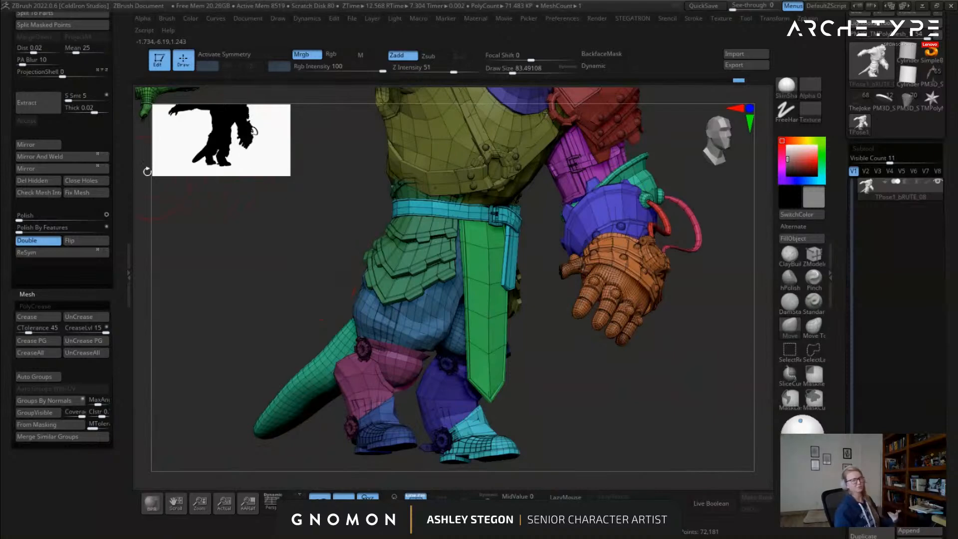
pyautogui.moveTo(302, 267)
pyautogui.mouseDown()
pyautogui.moveTo(573, 338)
pyautogui.moveTo(520, 363)
pyautogui.moveTo(319, 267)
pyautogui.moveTo(311, 281)
pyautogui.mouseUp()
pyautogui.press('s')
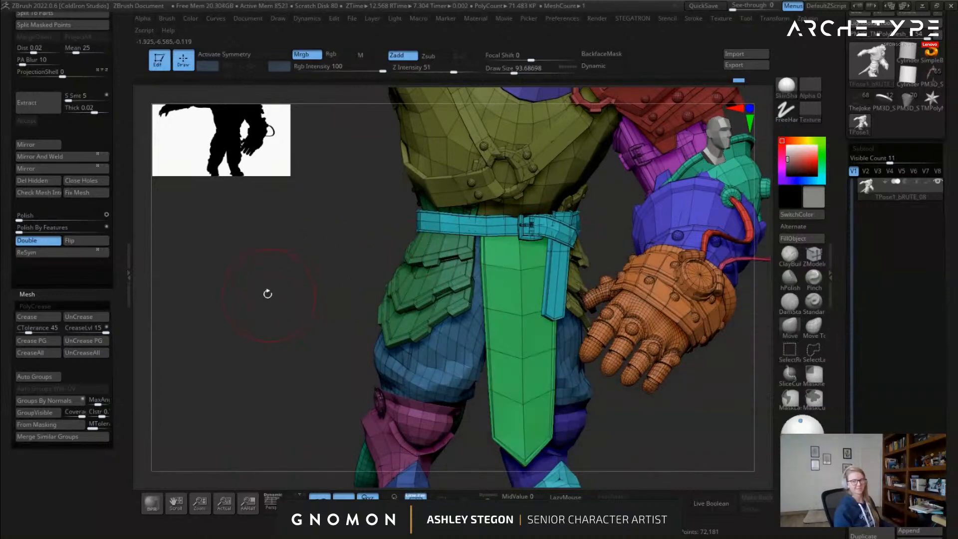
# Isolate the layered scale armour on the hip of the clawed arm's side
pyautogui.keyDown('alt'); pyautogui.moveTo(340, 278); pyautogui.dragTo(401, 294); pyautogui.keyUp('alt')
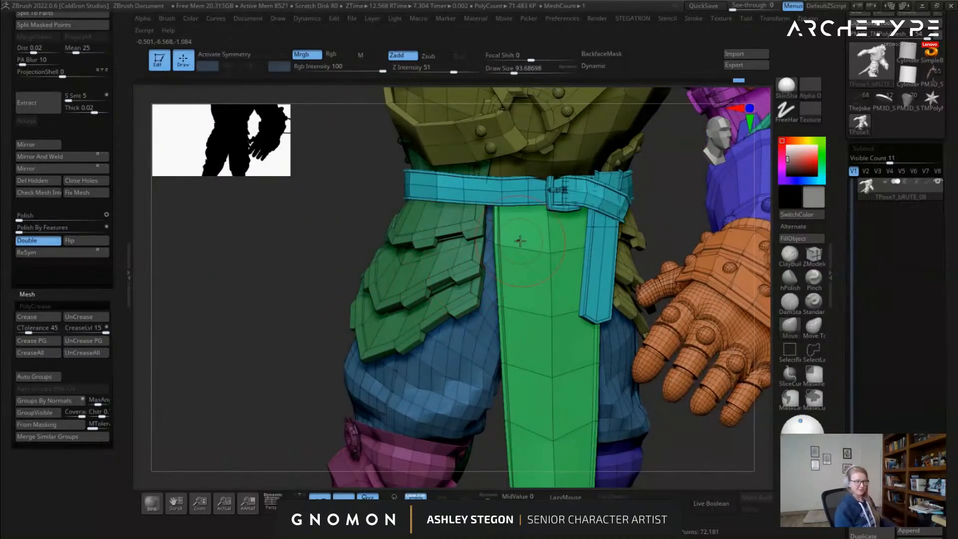
pyautogui.moveTo(546, 255); pyautogui.dragTo(530, 302, button='right')
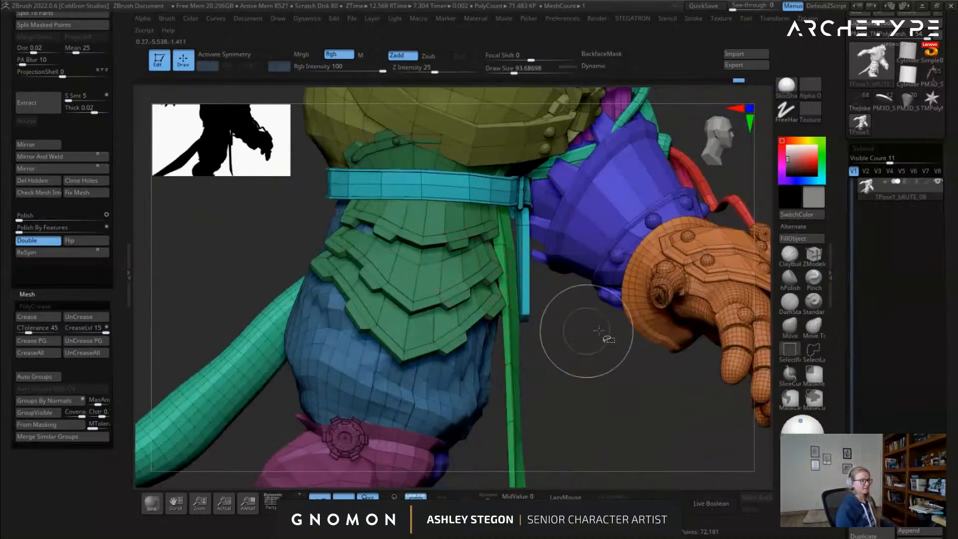
pyautogui.click(782, 355)
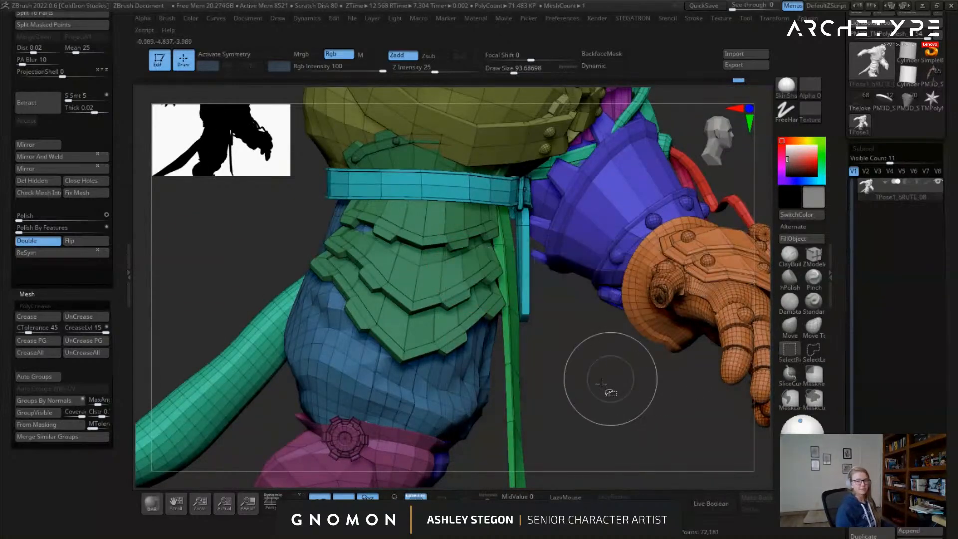
pyautogui.keyDown('ctrl'); pyautogui.keyDown('shift'); pyautogui.click(425, 238); pyautogui.keyUp('shift'); pyautogui.keyUp('ctrl')
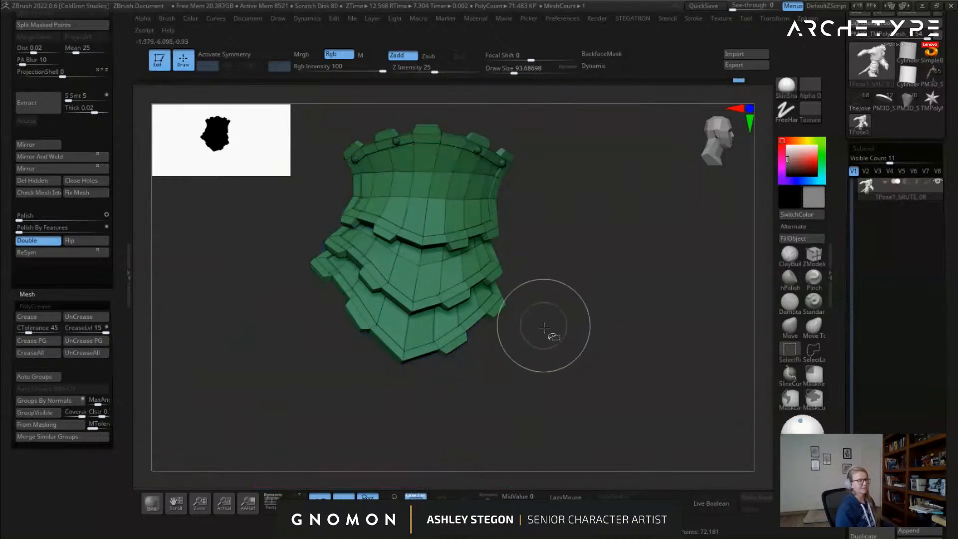
pyautogui.keyDown('ctrl'); pyautogui.keyDown('shift'); pyautogui.click(552, 331); pyautogui.keyUp('shift'); pyautogui.keyUp('ctrl')
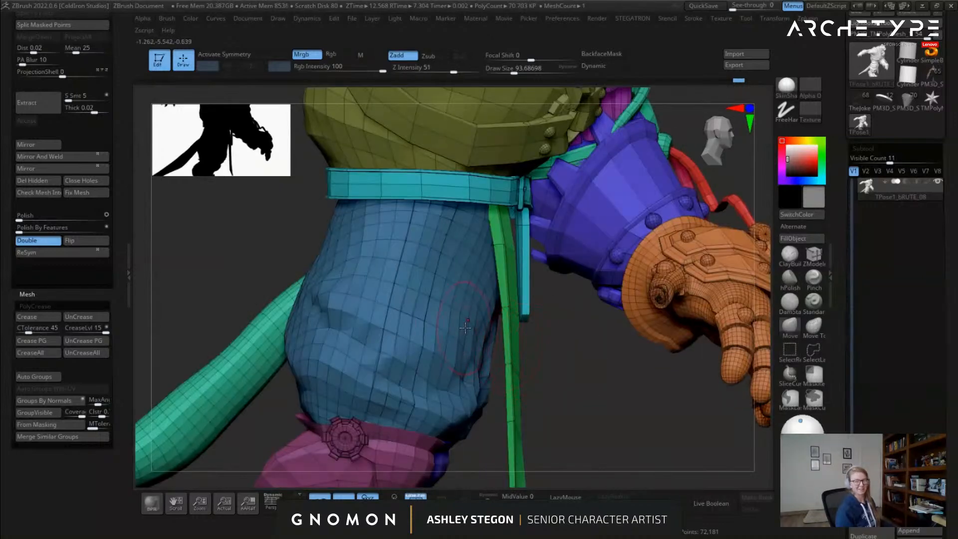
pyautogui.moveTo(260, 258)
pyautogui.mouseDown()
pyautogui.moveTo(291, 240)
pyautogui.moveTo(322, 279)
pyautogui.moveTo(315, 298)
pyautogui.moveTo(334, 276)
pyautogui.moveTo(343, 280)
pyautogui.mouseUp()
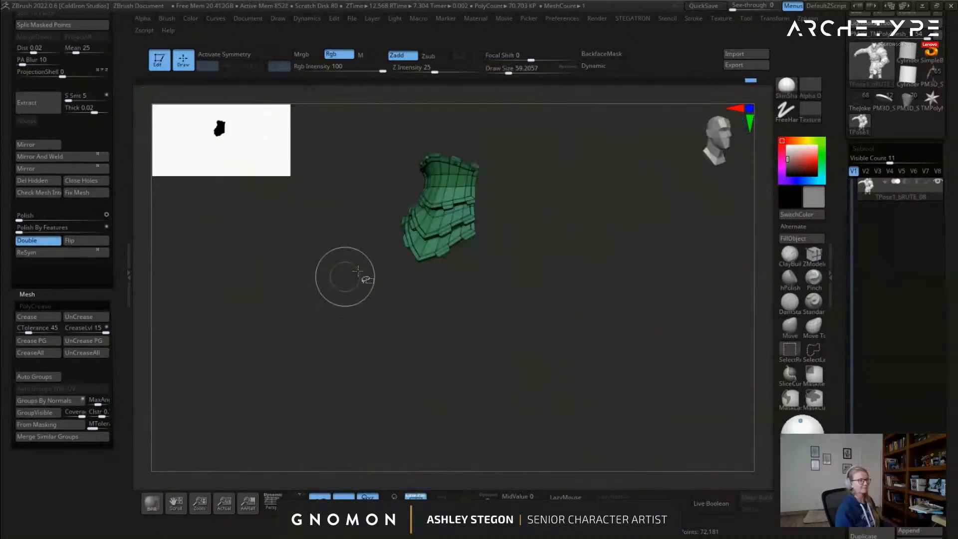
pyautogui.keyDown('ctrl'); pyautogui.keyDown('shift'); pyautogui.click(375, 267); pyautogui.keyUp('shift'); pyautogui.keyUp('ctrl')
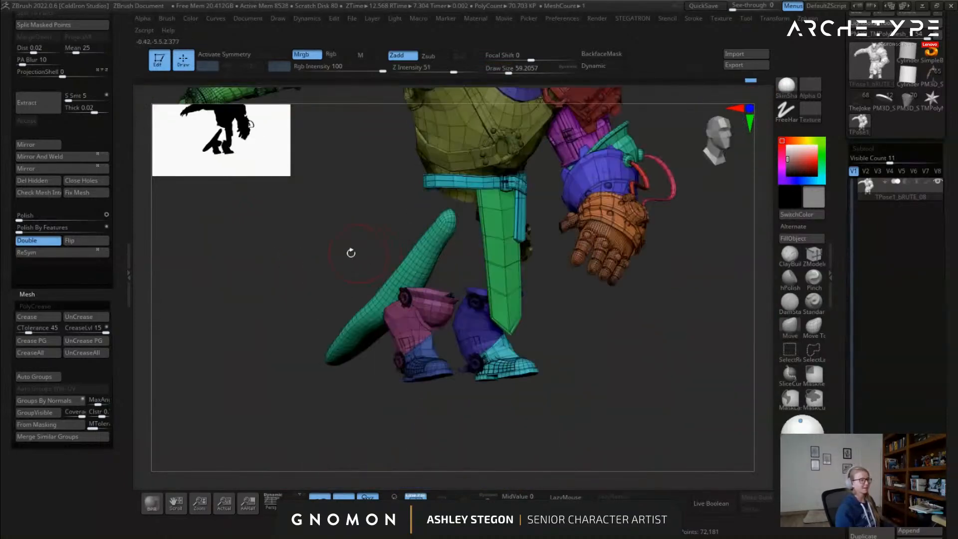
pyautogui.keyDown('alt'); pyautogui.moveTo(331, 245); pyautogui.dragTo(329, 275); pyautogui.keyUp('alt')
pyautogui.keyDown('ctrl'); pyautogui.keyDown('shift'); pyautogui.click(437, 347); pyautogui.keyUp('shift'); pyautogui.keyUp('ctrl')
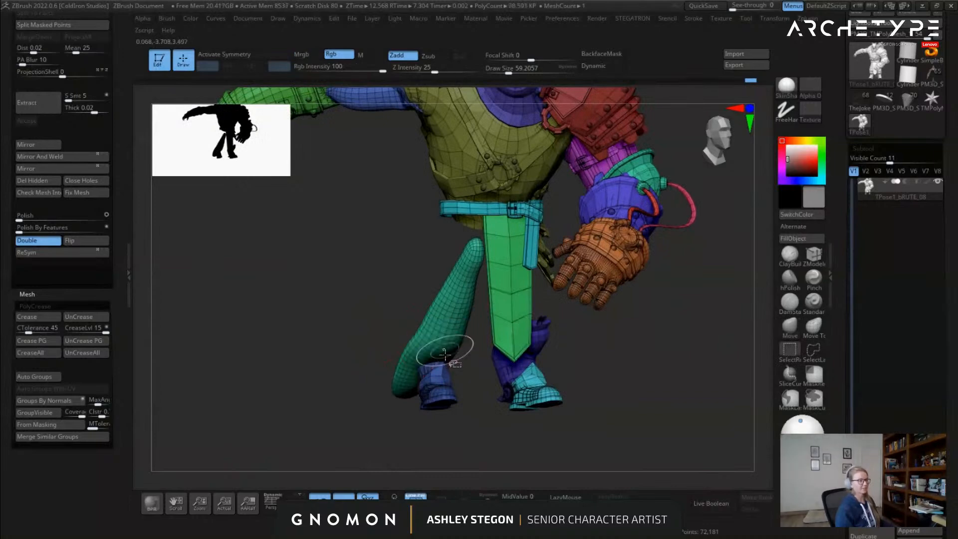
pyautogui.moveTo(439, 391)
pyautogui.mouseDown()
pyautogui.moveTo(509, 392)
pyautogui.moveTo(515, 353)
pyautogui.moveTo(527, 363)
pyautogui.moveTo(518, 376)
pyautogui.mouseUp()
pyautogui.keyDown('ctrl'); pyautogui.click(539, 372); pyautogui.keyUp('ctrl')
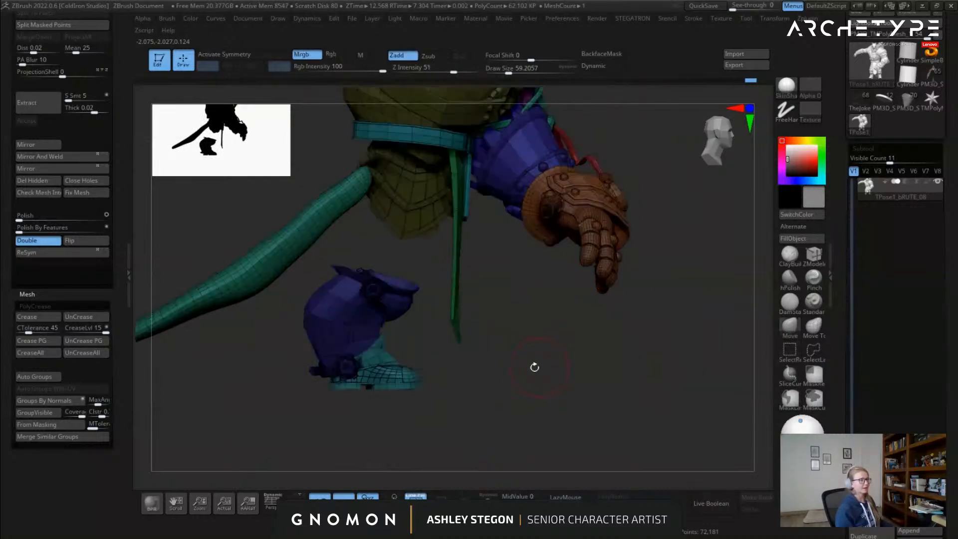
pyautogui.keyDown('ctrl'); pyautogui.keyDown('shift'); pyautogui.click(537, 367); pyautogui.keyUp('shift'); pyautogui.keyUp('ctrl')
# Isolate the hip armour plates and invert the visibility so that only the plates are hidden
pyautogui.keyDown('alt'); pyautogui.moveTo(487, 256); pyautogui.dragTo(400, 247); pyautogui.keyUp('alt')
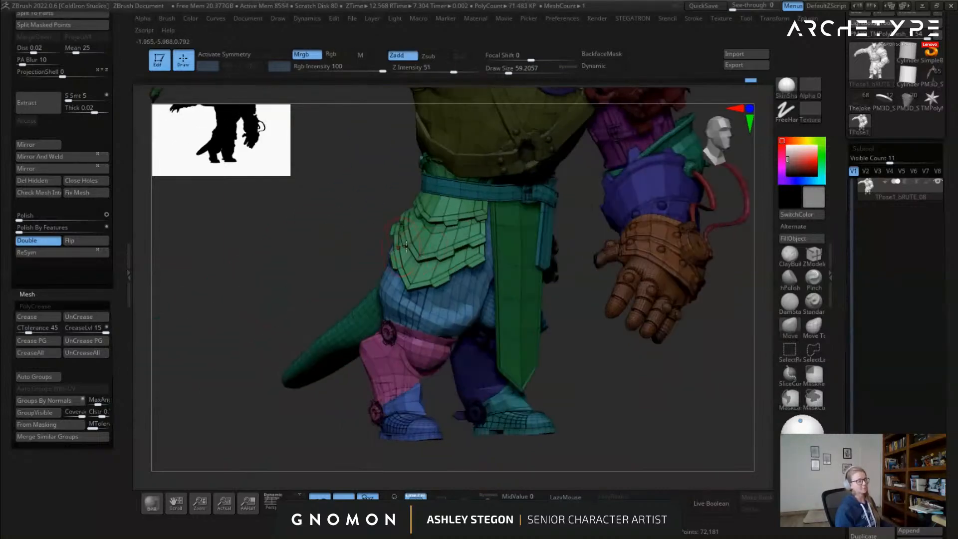
pyautogui.hotkey('ctrl', 'shift')
pyautogui.keyDown('ctrl'); pyautogui.keyDown('shift'); pyautogui.click(452, 244); pyautogui.keyUp('shift'); pyautogui.keyUp('ctrl')
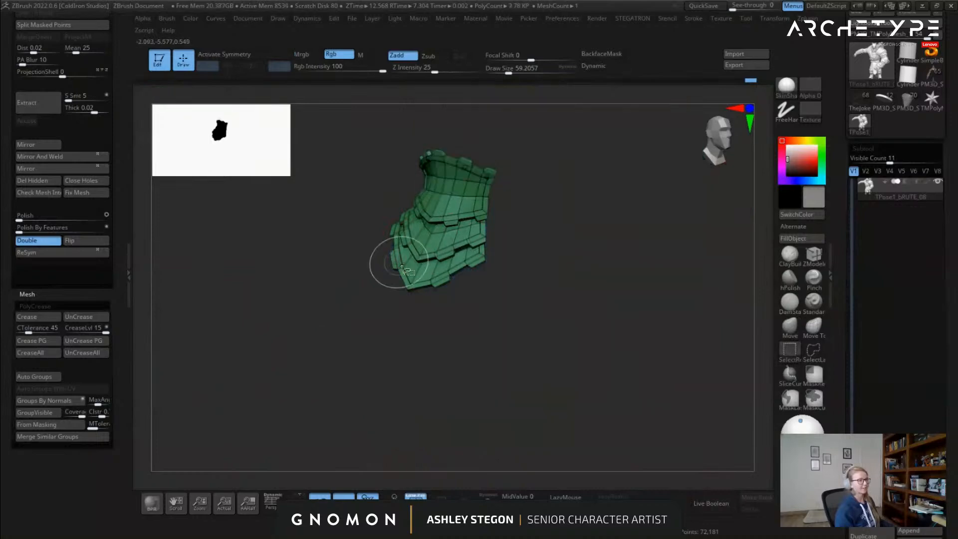
pyautogui.keyDown('ctrl'); pyautogui.keyDown('shift'); pyautogui.moveTo(332, 274); pyautogui.dragTo(314, 278); pyautogui.keyUp('shift'); pyautogui.keyUp('ctrl')
pyautogui.moveTo(356, 303)
pyautogui.mouseDown()
pyautogui.moveTo(332, 317)
pyautogui.moveTo(397, 281)
pyautogui.moveTo(440, 283)
pyautogui.mouseUp()
pyautogui.hotkey('ctrl', 'shift')
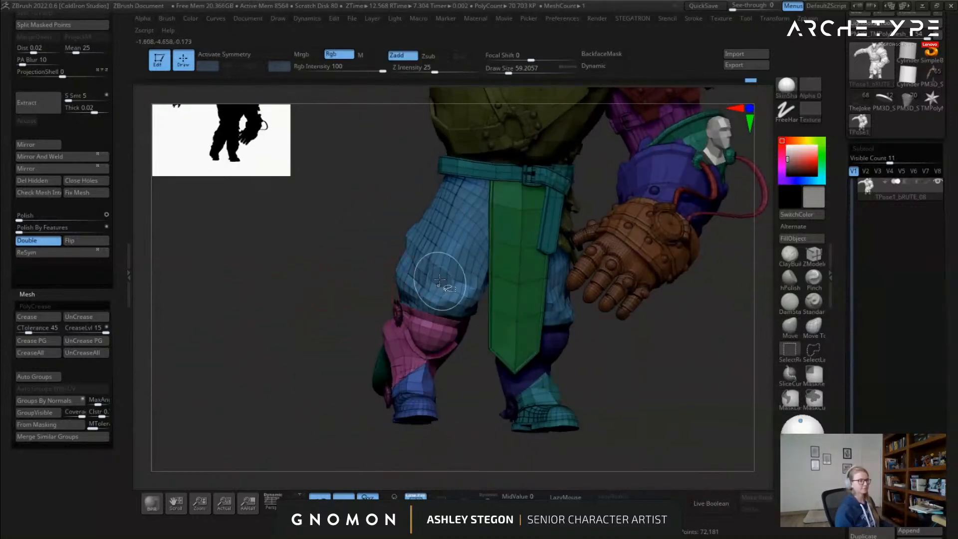
# Hide the trousers, right shin guard and right boot, and invert the visibility to isolate the right leg with its hip armour
pyautogui.keyDown('ctrl'); pyautogui.keyDown('shift'); pyautogui.moveTo(313, 304); pyautogui.dragTo(306, 325); pyautogui.keyUp('shift'); pyautogui.keyUp('ctrl')
pyautogui.hotkey('shift', 'f')
pyautogui.hotkey('shift', 'f')
pyautogui.keyDown('ctrl'); pyautogui.keyDown('shift'); pyautogui.click(308, 321); pyautogui.keyUp('shift'); pyautogui.keyUp('ctrl')
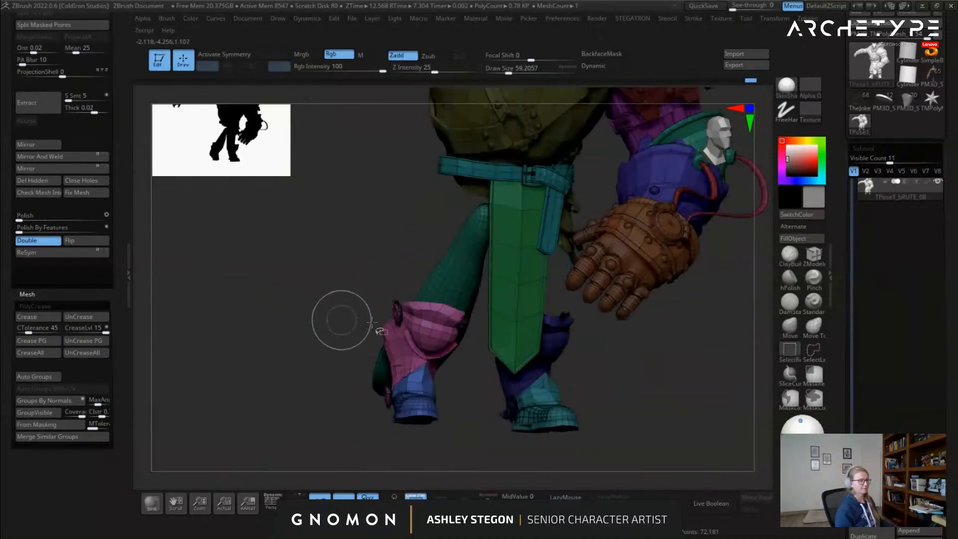
pyautogui.keyDown('ctrl'); pyautogui.keyDown('shift'); pyautogui.click(409, 383); pyautogui.keyUp('shift'); pyautogui.keyUp('ctrl')
pyautogui.keyDown('ctrl'); pyautogui.keyDown('shift'); pyautogui.moveTo(295, 423); pyautogui.dragTo(320, 439); pyautogui.keyUp('shift'); pyautogui.keyUp('ctrl')
# Mask the hip armour and the opposite trouser leg, leaving the right thigh, shin guard and boot unmasked
pyautogui.moveTo(320, 400)
pyautogui.mouseDown()
pyautogui.moveTo(413, 333)
pyautogui.moveTo(425, 308)
pyautogui.moveTo(589, 270)
pyautogui.moveTo(524, 147)
pyautogui.moveTo(436, 140)
pyautogui.mouseUp()
pyautogui.moveTo(536, 139)
pyautogui.mouseDown()
pyautogui.moveTo(542, 155)
pyautogui.moveTo(240, 104)
pyautogui.moveTo(302, 188)
pyautogui.moveTo(676, 192)
pyautogui.mouseUp()
pyautogui.moveTo(556, 225); pyautogui.dragTo(460, 214)
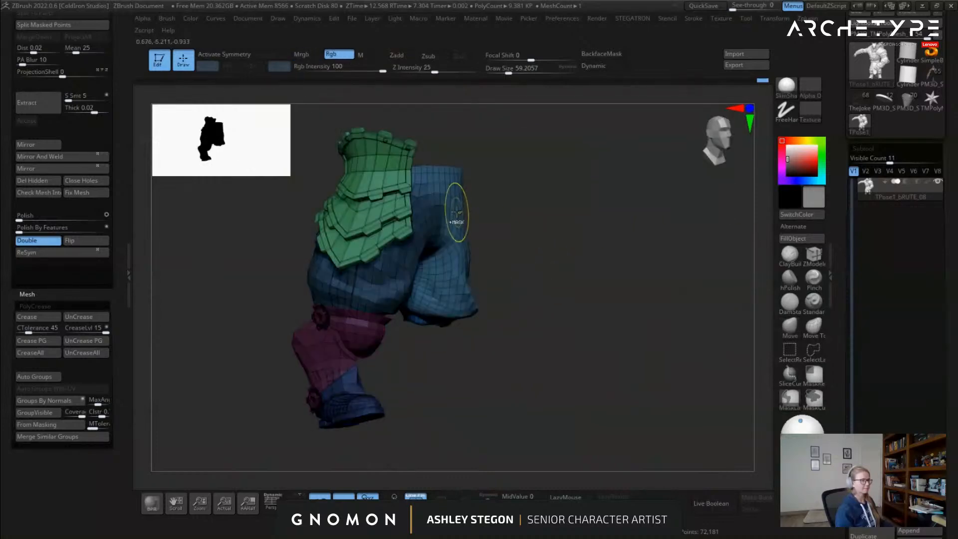
pyautogui.keyDown('ctrl'); pyautogui.click(516, 253); pyautogui.keyUp('ctrl')
# Place the transform gizmo at the right hip joint and align it with the leg for posing
pyautogui.moveTo(543, 285)
pyautogui.mouseDown()
pyautogui.moveTo(404, 212)
pyautogui.moveTo(380, 222)
pyautogui.mouseUp()
pyautogui.press('w')
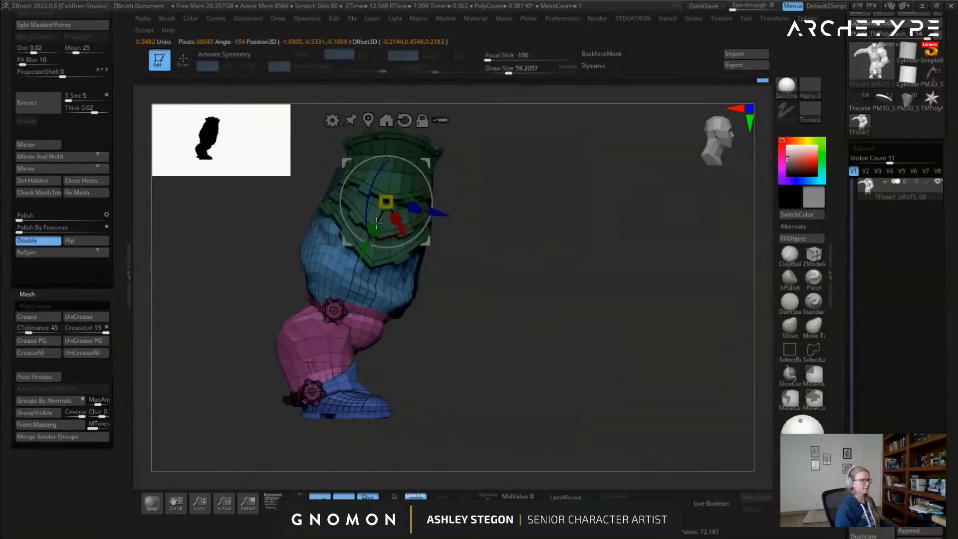
pyautogui.keyDown('alt'); pyautogui.click(404, 120); pyautogui.keyUp('alt')
pyautogui.keyDown('alt'); pyautogui.moveTo(498, 167); pyautogui.dragTo(495, 186); pyautogui.keyUp('alt')
pyautogui.keyDown('alt'); pyautogui.moveTo(419, 185); pyautogui.dragTo(413, 187); pyautogui.keyUp('alt')
pyautogui.moveTo(379, 188); pyautogui.dragTo(365, 200, button='right')
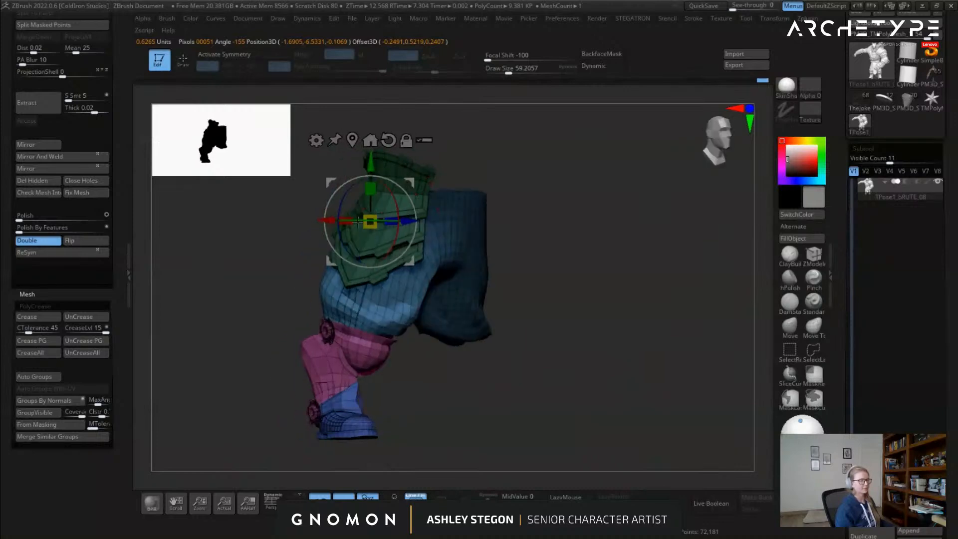
pyautogui.moveTo(437, 210); pyautogui.dragTo(482, 224, button='right')
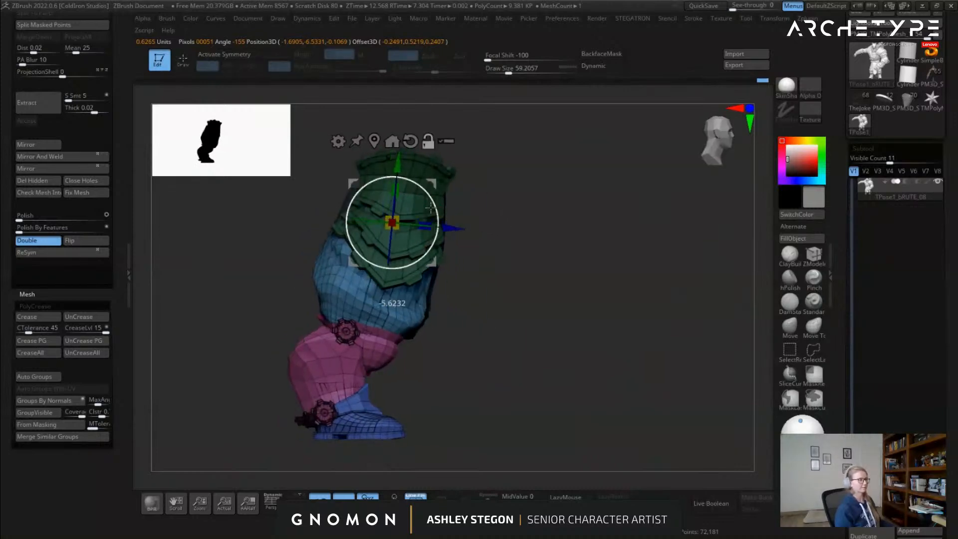
pyautogui.moveTo(441, 200); pyautogui.dragTo(416, 183)
# Show the whole character again and start rotating the unmasked right leg forward about the hip
pyautogui.moveTo(416, 182); pyautogui.dragTo(487, 358, button='right')
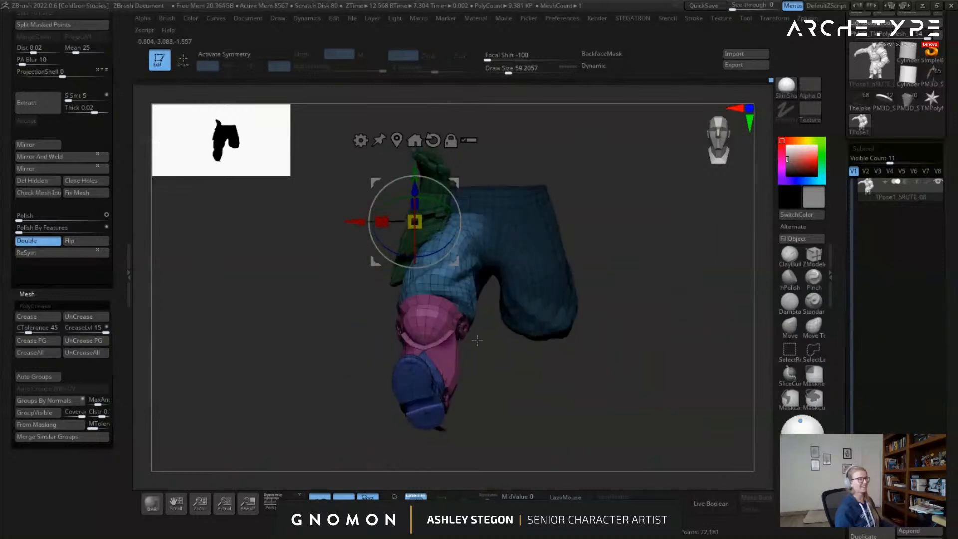
pyautogui.moveTo(451, 244); pyautogui.dragTo(309, 352, button='right')
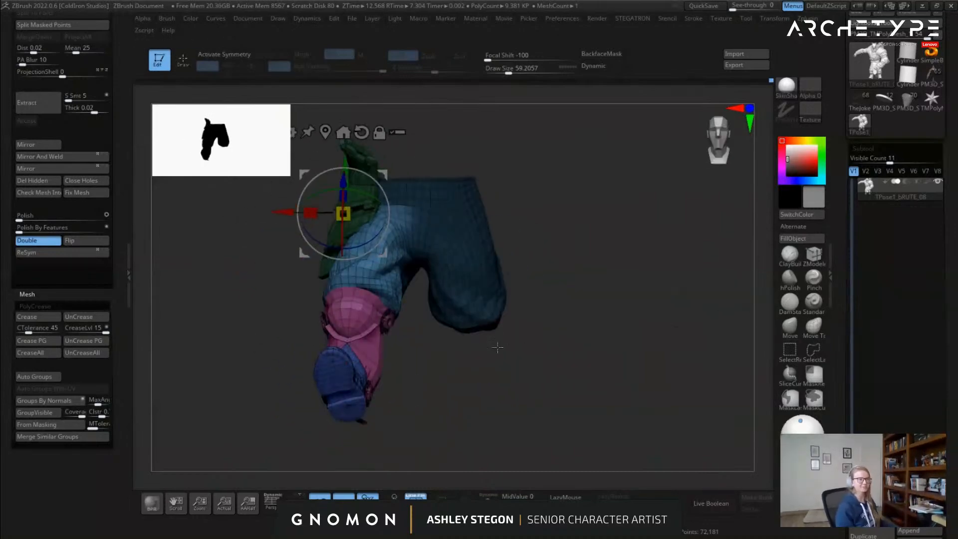
pyautogui.keyDown('alt'); pyautogui.moveTo(415, 452); pyautogui.dragTo(490, 438, button='right'); pyautogui.keyUp('alt')
pyautogui.keyDown('ctrl'); pyautogui.keyDown('shift'); pyautogui.click(533, 415); pyautogui.keyUp('shift'); pyautogui.keyUp('ctrl')
pyautogui.moveTo(503, 383); pyautogui.dragTo(460, 202, button='right')
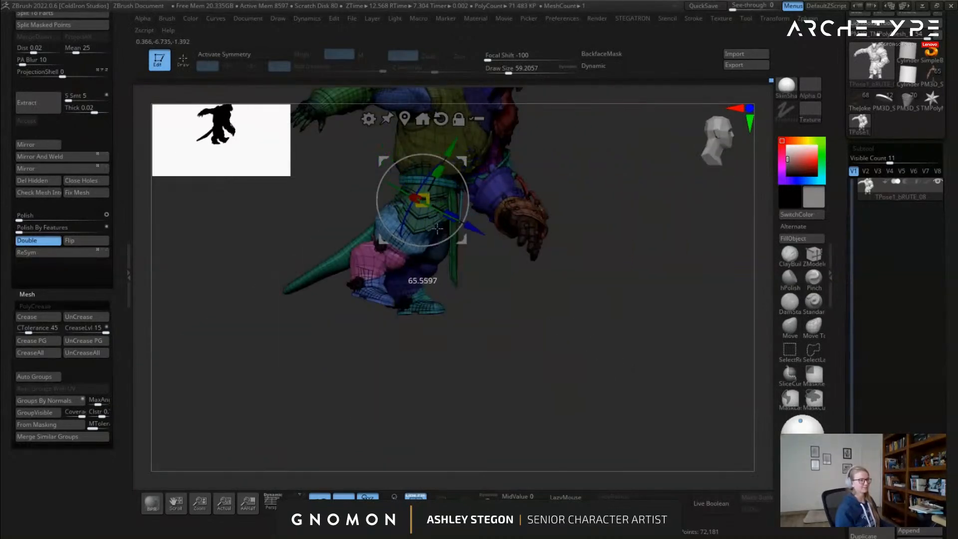
pyautogui.moveTo(481, 190); pyautogui.dragTo(483, 196)
pyautogui.moveTo(569, 239); pyautogui.dragTo(524, 255, button='right')
# Rotate the right leg about the hip to lift its knee and foot in front of the body
pyautogui.keyDown('alt'); pyautogui.moveTo(525, 255); pyautogui.dragTo(644, 330, button='right'); pyautogui.keyUp('alt')
pyautogui.hotkey('shift', 'f')
pyautogui.moveTo(488, 250); pyautogui.dragTo(419, 240, button='right')
pyautogui.moveTo(393, 241); pyautogui.dragTo(394, 248)
pyautogui.moveTo(549, 255); pyautogui.dragTo(235, 262, button='right')
pyautogui.moveTo(235, 262); pyautogui.dragTo(533, 313, button='right')
pyautogui.moveTo(597, 385); pyautogui.dragTo(571, 387, button='right')
pyautogui.hotkey('shift', 'f')
pyautogui.keyDown('alt'); pyautogui.moveTo(571, 387); pyautogui.dragTo(549, 338, button='right'); pyautogui.keyUp('alt')
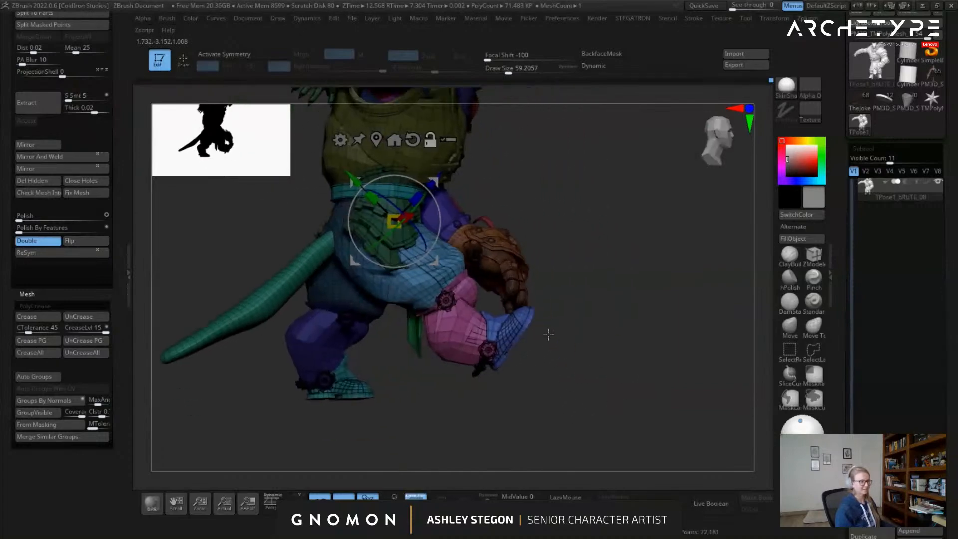
# Fine-tune the raised right leg's position and sideways rotation at the hip from the side and front
pyautogui.moveTo(475, 432); pyautogui.dragTo(502, 419, button='right')
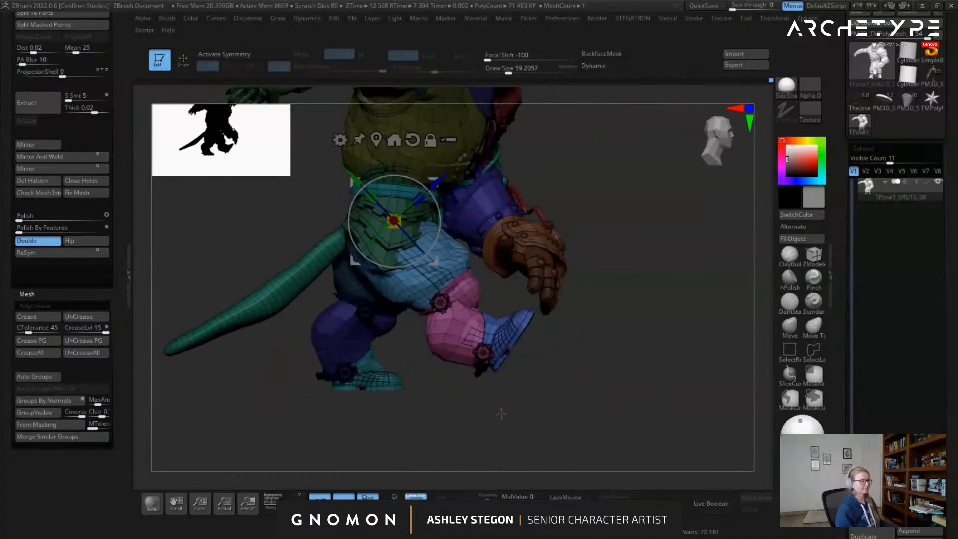
pyautogui.moveTo(408, 239); pyautogui.dragTo(426, 221, button='right')
pyautogui.press('q')
pyautogui.press('w')
pyautogui.moveTo(427, 222); pyautogui.dragTo(425, 209)
pyautogui.moveTo(424, 215); pyautogui.dragTo(386, 245, button='right')
pyautogui.moveTo(386, 245); pyautogui.dragTo(364, 239)
pyautogui.moveTo(414, 246); pyautogui.dragTo(378, 245, button='right')
pyautogui.moveTo(377, 244); pyautogui.dragTo(369, 244)
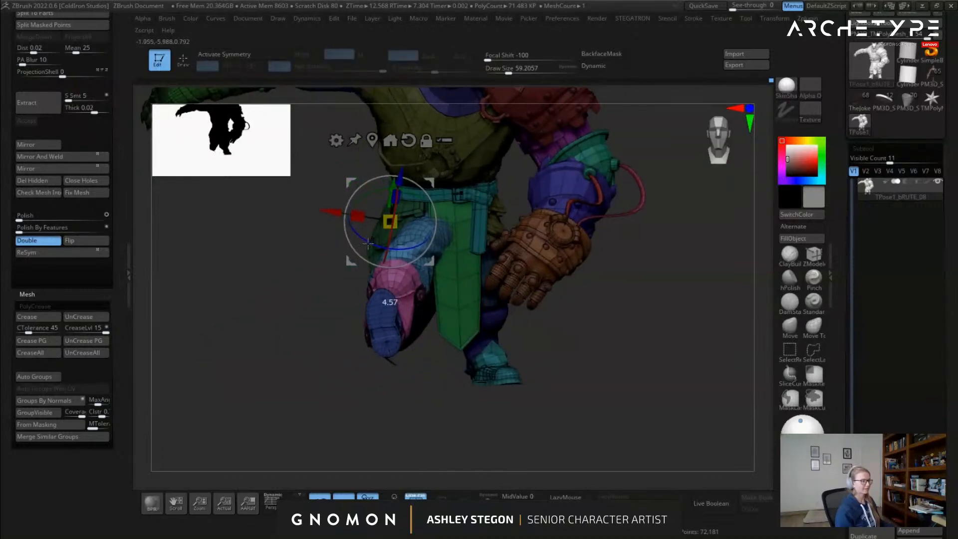
# Switch to the Move brush and set its draw size to 112
pyautogui.press('q')
pyautogui.moveTo(379, 240); pyautogui.dragTo(474, 215, button='right')
pyautogui.click(782, 332)
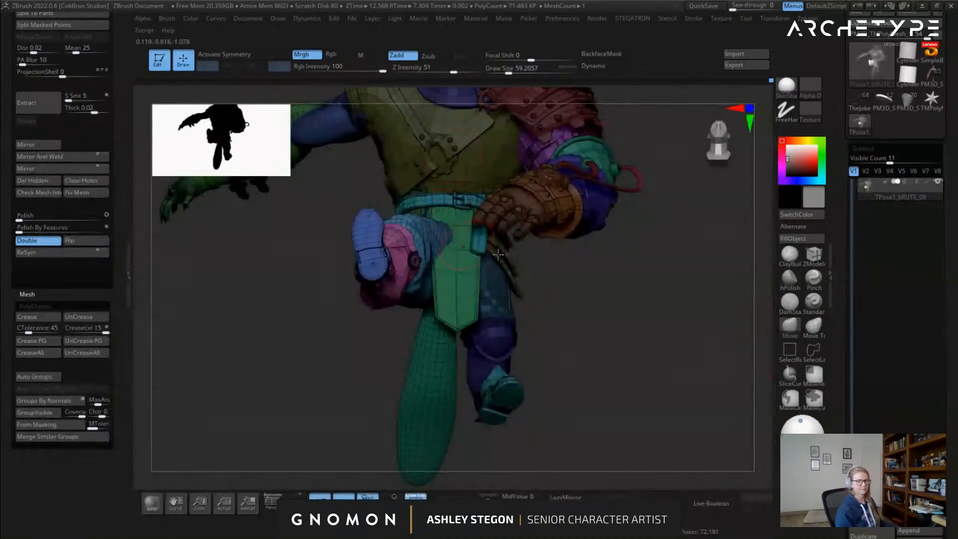
pyautogui.press('s')
pyautogui.moveTo(443, 249); pyautogui.dragTo(451, 248)
pyautogui.moveTo(440, 237); pyautogui.dragTo(474, 241, button='right')
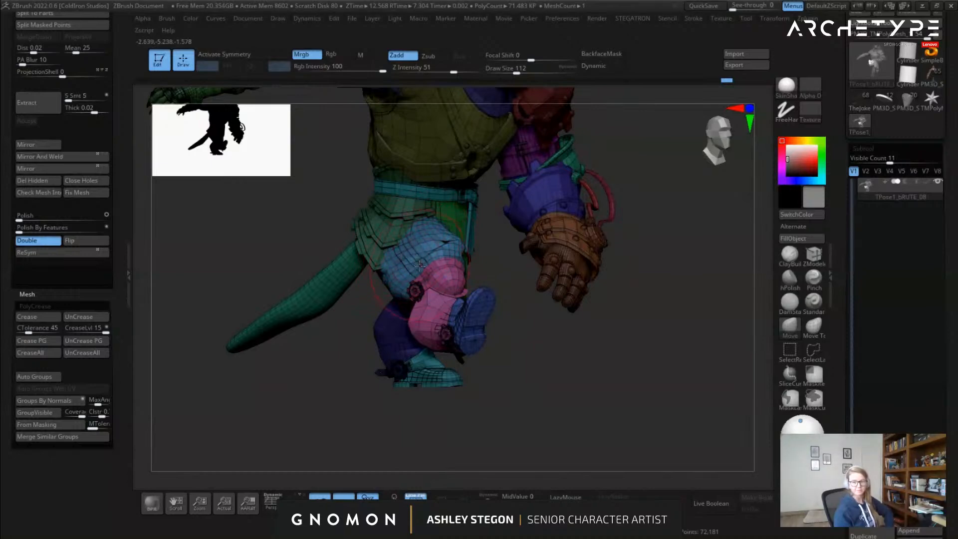
pyautogui.moveTo(454, 249); pyautogui.dragTo(492, 270, button='right')
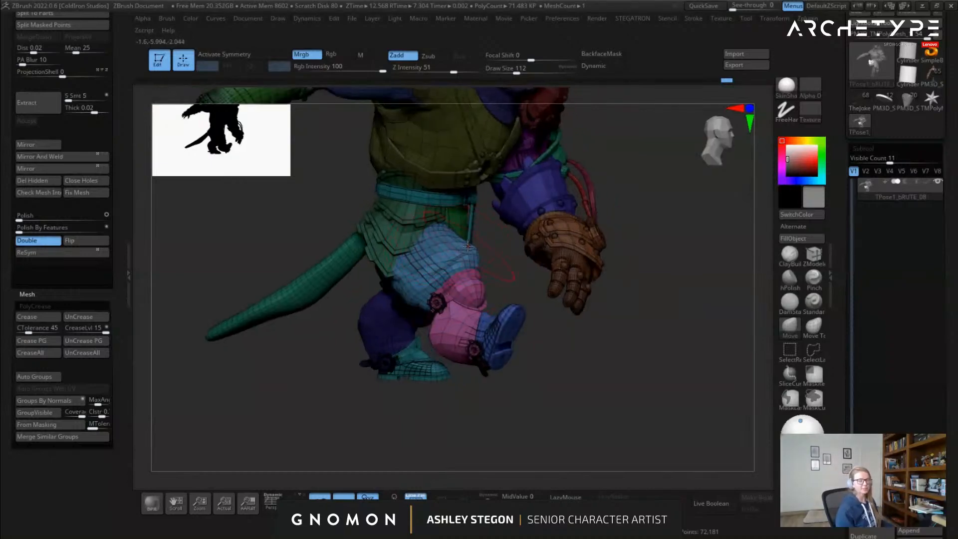
# Isolate the trousers, mask them completely, and show the whole character again
pyautogui.moveTo(412, 254); pyautogui.dragTo(390, 279, button='right')
pyautogui.keyDown('ctrl'); pyautogui.keyDown('shift'); pyautogui.click(423, 265); pyautogui.keyUp('shift'); pyautogui.keyUp('ctrl')
pyautogui.moveTo(390, 278)
pyautogui.keyDown('ctrl'); pyautogui.mouseDown()
pyautogui.moveTo(368, 267)
pyautogui.moveTo(368, 156)
pyautogui.moveTo(347, 293)
pyautogui.mouseUp(); pyautogui.keyUp('ctrl')
pyautogui.keyDown('ctrl'); pyautogui.keyDown('shift'); pyautogui.click(370, 314); pyautogui.keyUp('shift'); pyautogui.keyUp('ctrl')
pyautogui.moveTo(371, 315)
pyautogui.mouseDown(button='right')
pyautogui.moveTo(549, 320)
pyautogui.moveTo(410, 314)
pyautogui.moveTo(439, 451)
pyautogui.moveTo(444, 305)
pyautogui.mouseUp(button='right')
# Place the transform gizmo at the right knee joint for rotating the lower leg
pyautogui.press('w')
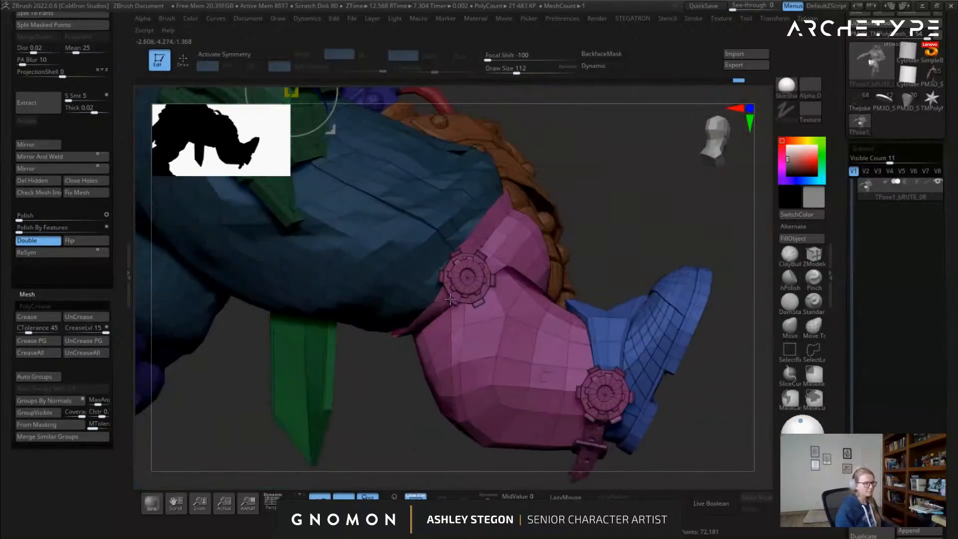
pyautogui.click(470, 278)
pyautogui.moveTo(486, 257); pyautogui.dragTo(416, 292, button='right')
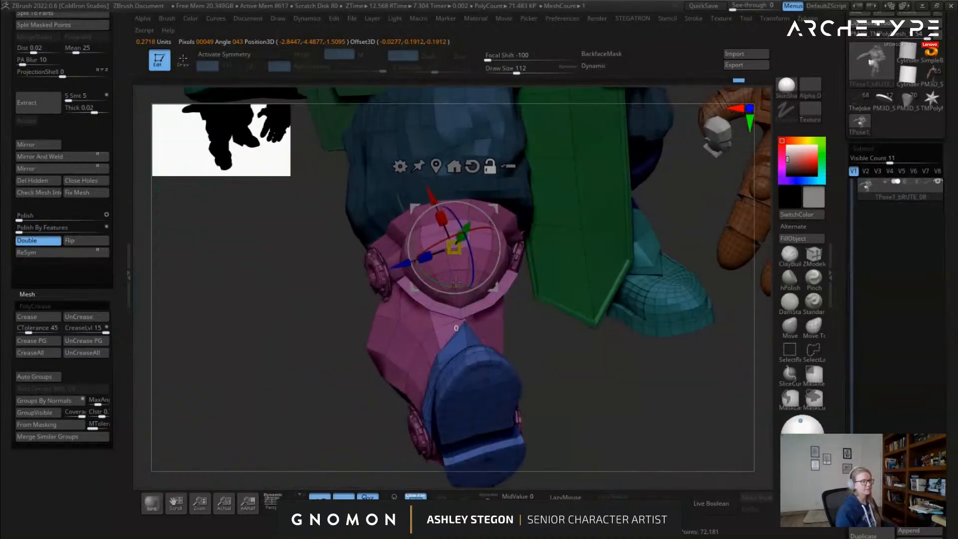
pyautogui.moveTo(497, 329); pyautogui.dragTo(531, 316, button='right')
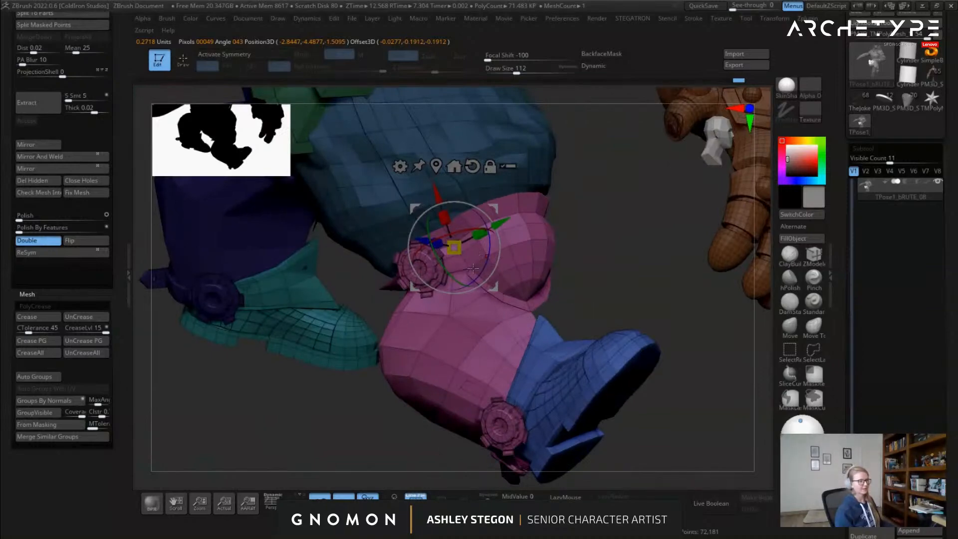
# Try to rotate the right lower leg about the knee
pyautogui.moveTo(473, 270); pyautogui.dragTo(475, 291)
pyautogui.keyDown('ctrl'); pyautogui.moveTo(519, 340); pyautogui.dragTo(377, 317, button='right'); pyautogui.keyUp('ctrl')
pyautogui.hotkey('ctrl', 'z')
# Isolate the trousers, unmask the right knee end with a softened mask edge, and show the whole character again
pyautogui.press('q')
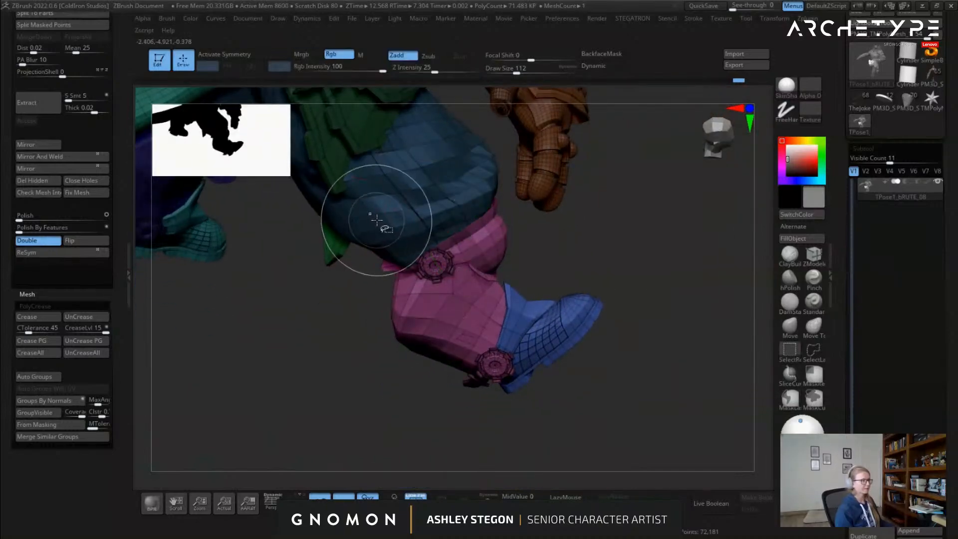
pyautogui.keyDown('ctrl'); pyautogui.keyDown('shift'); pyautogui.click(415, 239); pyautogui.keyUp('shift'); pyautogui.keyUp('ctrl')
pyautogui.moveTo(439, 289); pyautogui.dragTo(368, 304, button='right')
pyautogui.keyDown('ctrl'); pyautogui.moveTo(369, 290); pyautogui.dragTo(493, 294); pyautogui.keyUp('ctrl')
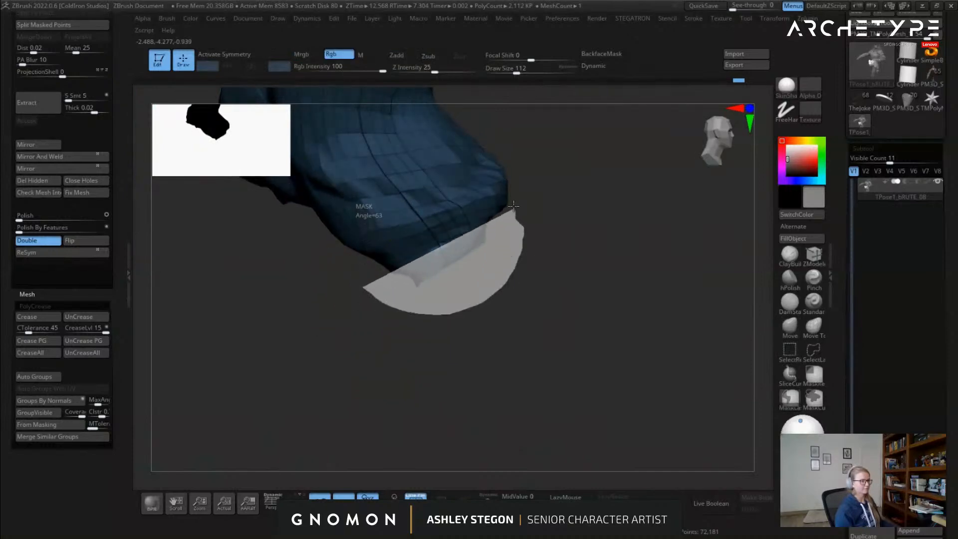
pyautogui.keyDown('ctrl'); pyautogui.click(440, 249); pyautogui.keyUp('ctrl')
pyautogui.keyDown('ctrl'); pyautogui.keyDown('shift'); pyautogui.click(451, 285); pyautogui.keyUp('shift'); pyautogui.keyUp('ctrl')
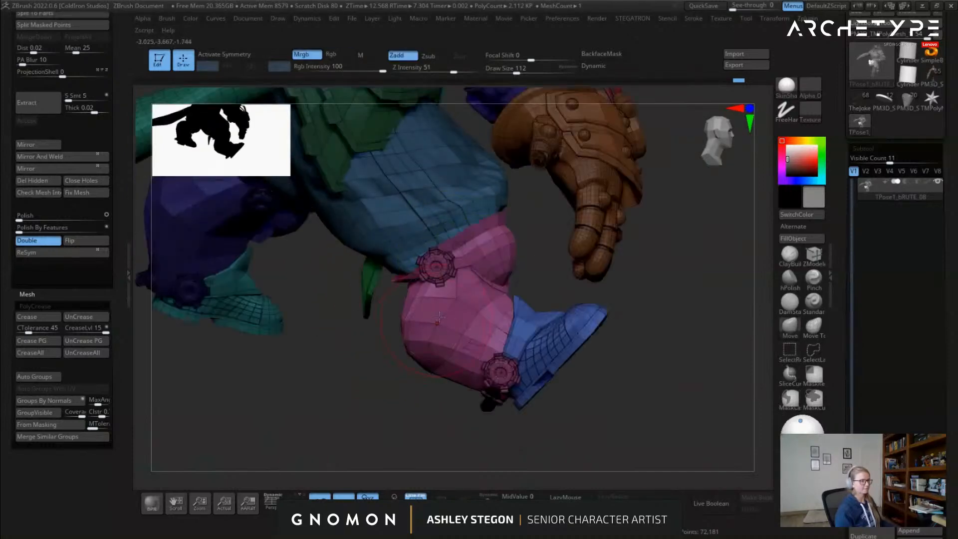
# Rotate the right lower leg down about the knee so that the foot reaches toward the ground
pyautogui.press('w')
pyautogui.moveTo(483, 253); pyautogui.dragTo(495, 314)
pyautogui.keyDown('alt'); pyautogui.moveTo(496, 314); pyautogui.dragTo(455, 334); pyautogui.keyUp('alt')
pyautogui.moveTo(419, 274); pyautogui.dragTo(420, 279)
pyautogui.moveTo(445, 314); pyautogui.dragTo(469, 280)
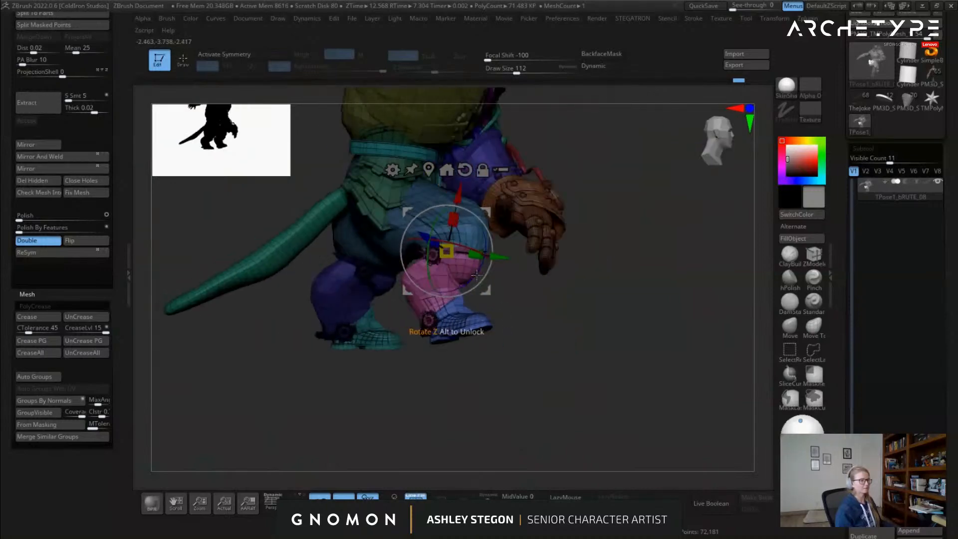
pyautogui.press('q')
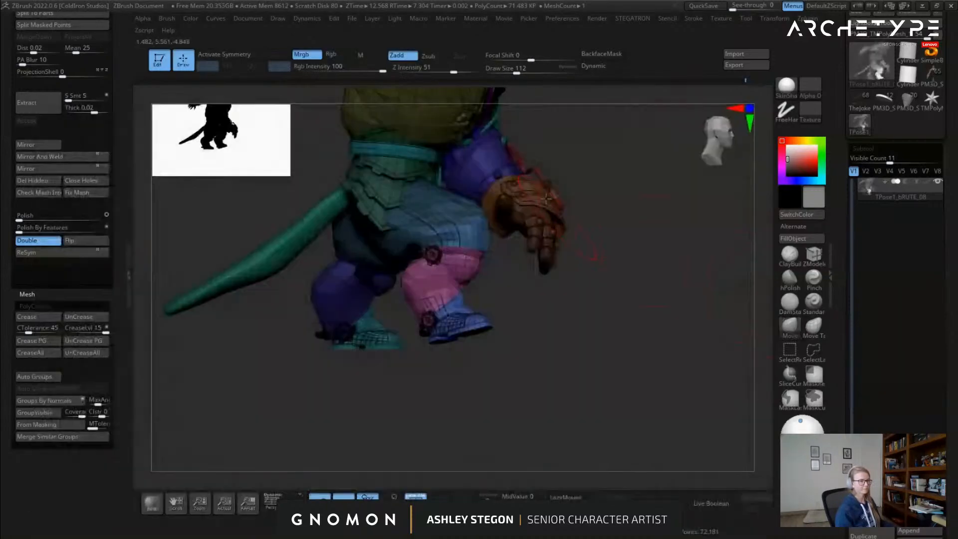
# Check the full pose from the side and shift the right lower leg slightly up toward the thigh
pyautogui.moveTo(490, 224); pyautogui.dragTo(585, 438)
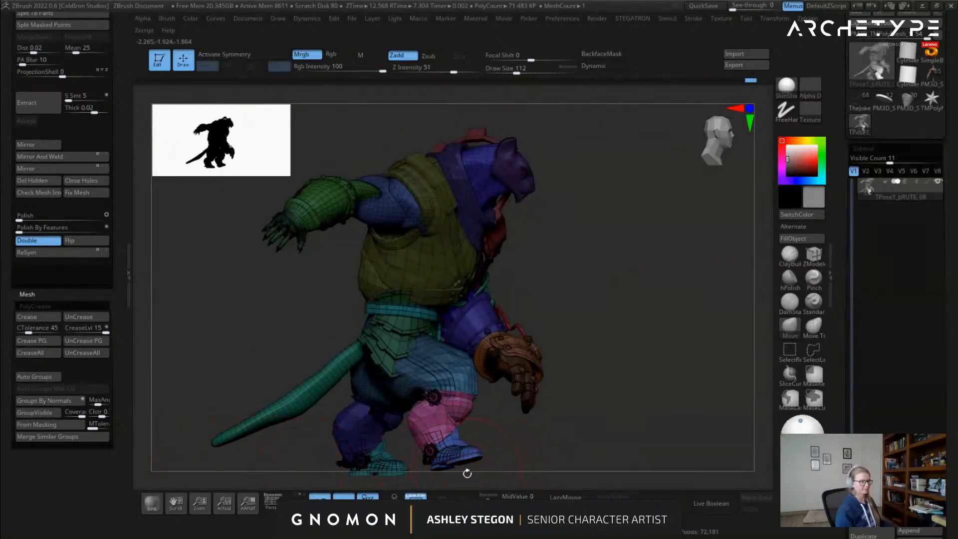
pyautogui.moveTo(580, 452); pyautogui.dragTo(559, 420)
pyautogui.press('w')
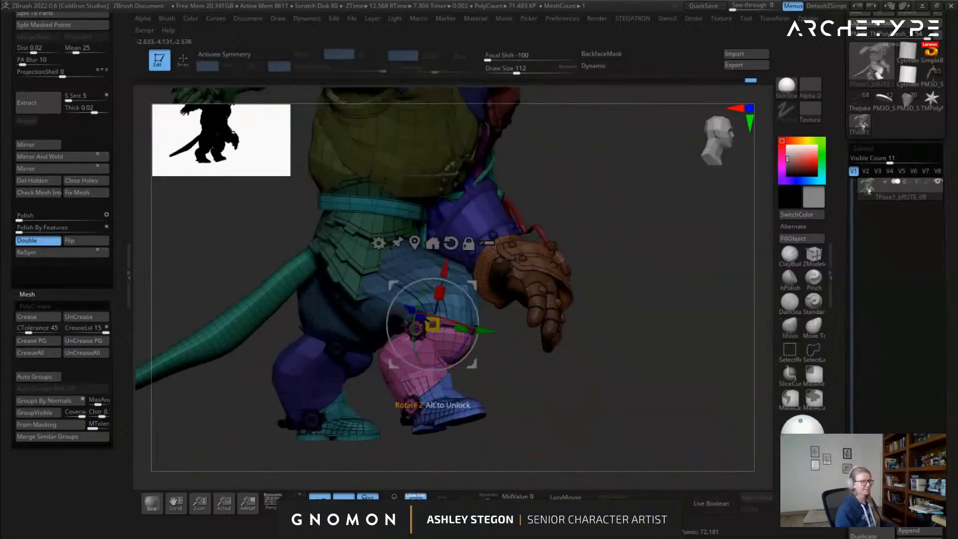
pyautogui.moveTo(444, 269); pyautogui.dragTo(445, 265)
pyautogui.press('q')
# Mask the right shin armour and the trousers so that only the right boot stays unmasked, with the whole character shown
pyautogui.moveTo(554, 339)
pyautogui.keyDown('alt'); pyautogui.mouseDown()
pyautogui.moveTo(554, 380)
pyautogui.moveTo(461, 305)
pyautogui.mouseUp(); pyautogui.keyUp('alt')
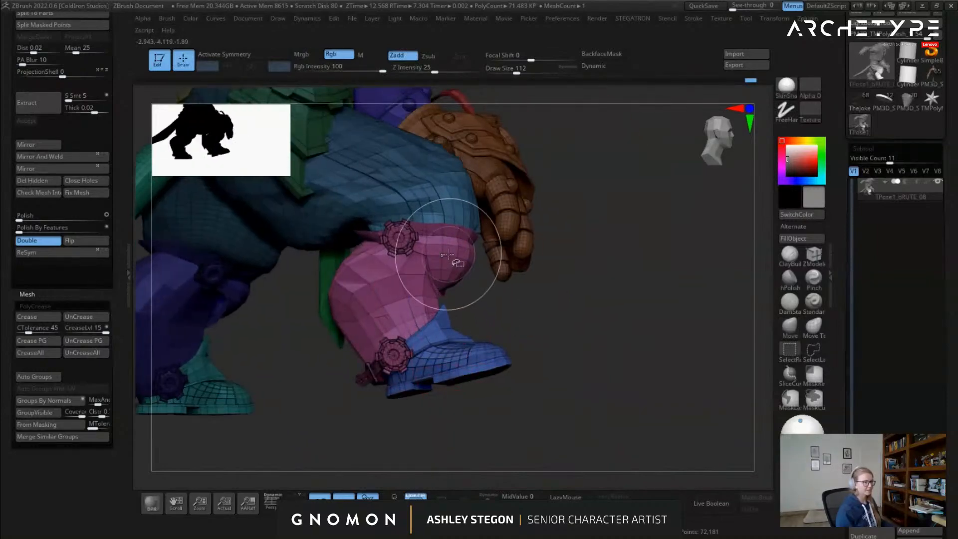
pyautogui.keyDown('ctrl'); pyautogui.keyDown('shift'); pyautogui.click(427, 271); pyautogui.keyUp('shift'); pyautogui.keyUp('ctrl')
pyautogui.keyDown('ctrl'); pyautogui.moveTo(359, 189); pyautogui.dragTo(584, 407); pyautogui.keyUp('ctrl')
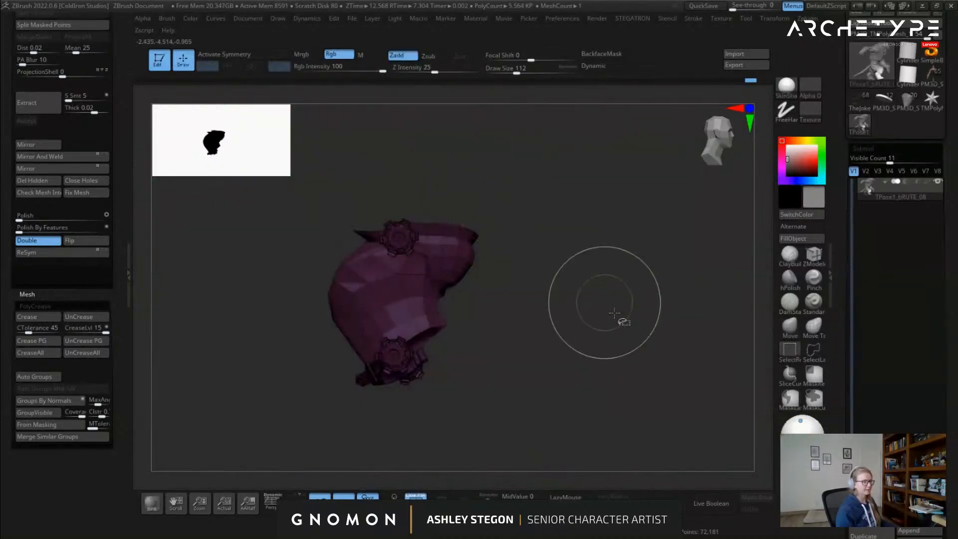
pyautogui.keyDown('ctrl'); pyautogui.keyDown('shift'); pyautogui.click(407, 197); pyautogui.keyUp('shift'); pyautogui.keyUp('ctrl')
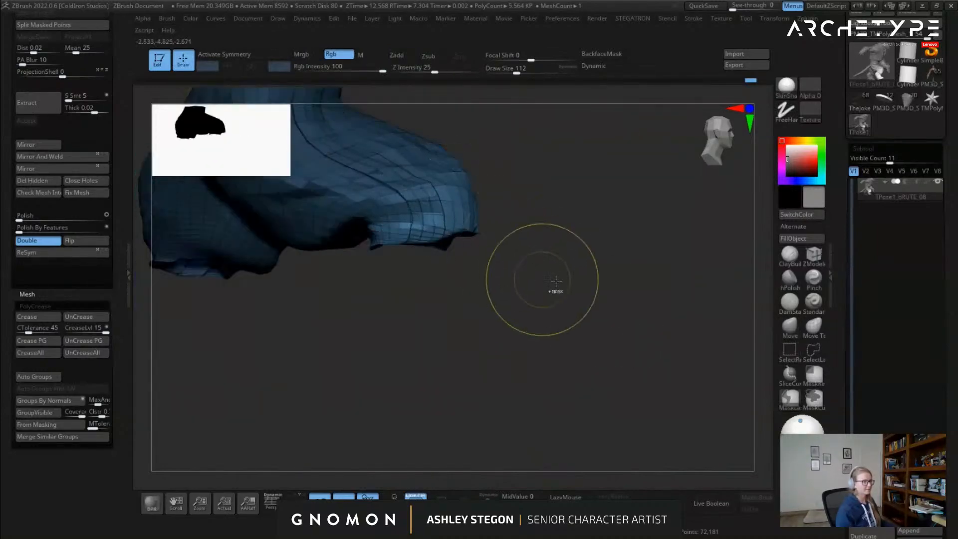
pyautogui.moveTo(556, 281)
pyautogui.keyDown('ctrl'); pyautogui.mouseDown()
pyautogui.moveTo(351, 321)
pyautogui.moveTo(574, 334)
pyautogui.mouseUp(); pyautogui.keyUp('ctrl')
pyautogui.keyDown('ctrl'); pyautogui.keyDown('shift'); pyautogui.click(575, 338); pyautogui.keyUp('shift'); pyautogui.keyUp('ctrl')
# Rotate the right boot at the ankle so that its sole lies flat on the ground
pyautogui.press('w')
pyautogui.keyDown('alt'); pyautogui.moveTo(412, 176); pyautogui.dragTo(396, 298); pyautogui.keyUp('alt')
pyautogui.keyDown('alt'); pyautogui.moveTo(485, 386); pyautogui.dragTo(586, 411); pyautogui.keyUp('alt')
pyautogui.moveTo(420, 401); pyautogui.dragTo(416, 410)
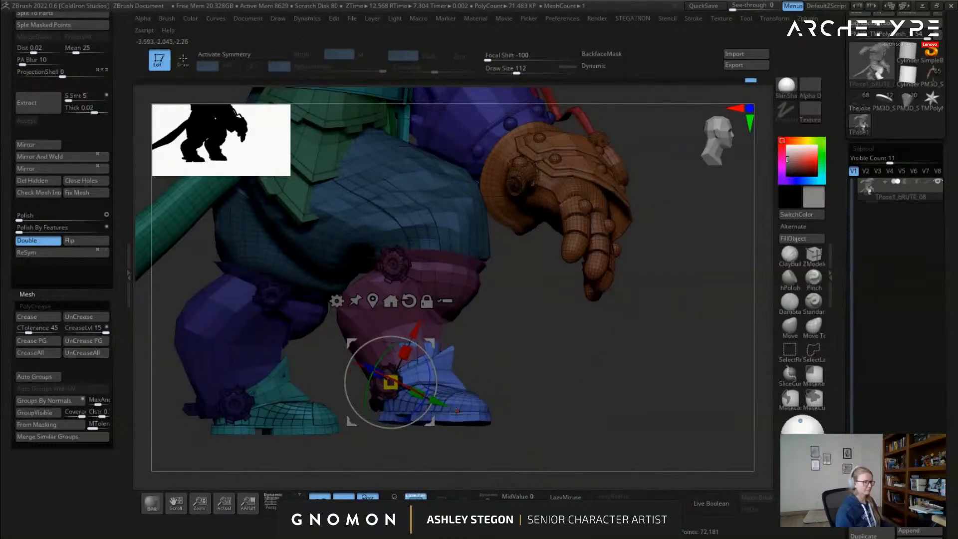
pyautogui.moveTo(612, 391)
pyautogui.keyDown('alt'); pyautogui.mouseDown()
pyautogui.moveTo(601, 425)
pyautogui.moveTo(435, 419)
pyautogui.moveTo(488, 375)
pyautogui.moveTo(474, 424)
pyautogui.mouseUp(); pyautogui.keyUp('alt')
# Tuck the protruding upper part of the right boot inside the shin armour with a draw size of about 140
pyautogui.press('q')
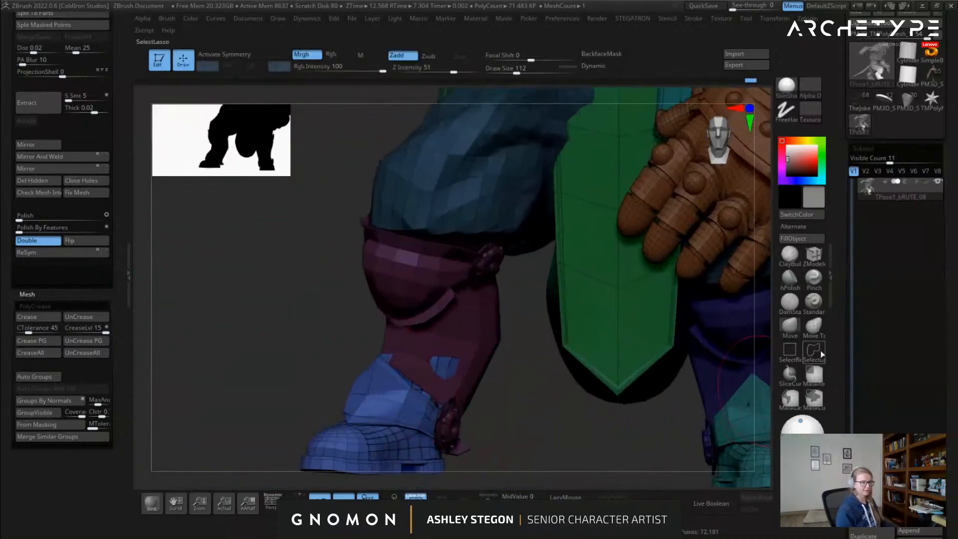
pyautogui.moveTo(475, 368); pyautogui.dragTo(409, 378)
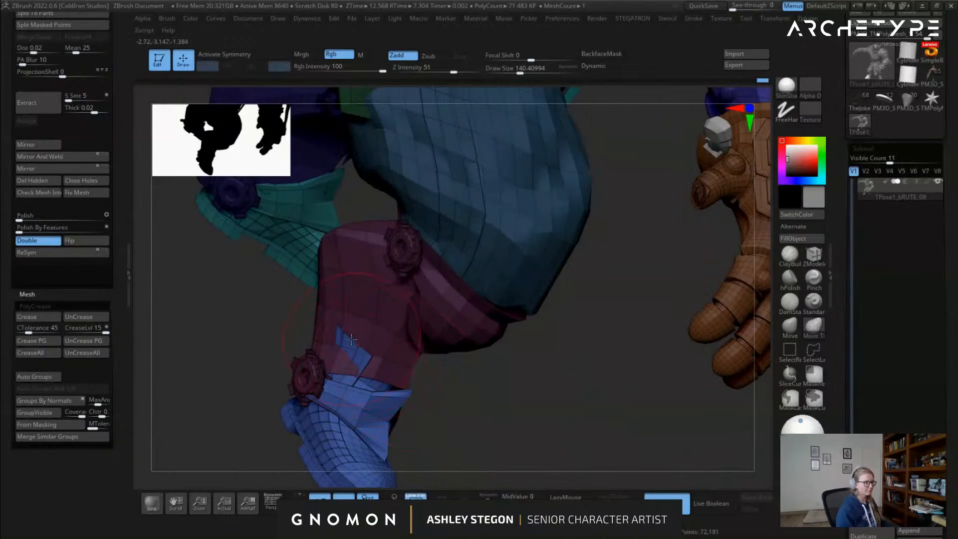
pyautogui.moveTo(352, 340); pyautogui.dragTo(529, 449)
pyautogui.hotkey('shift', 'f')
pyautogui.moveTo(529, 439); pyautogui.dragTo(561, 434)
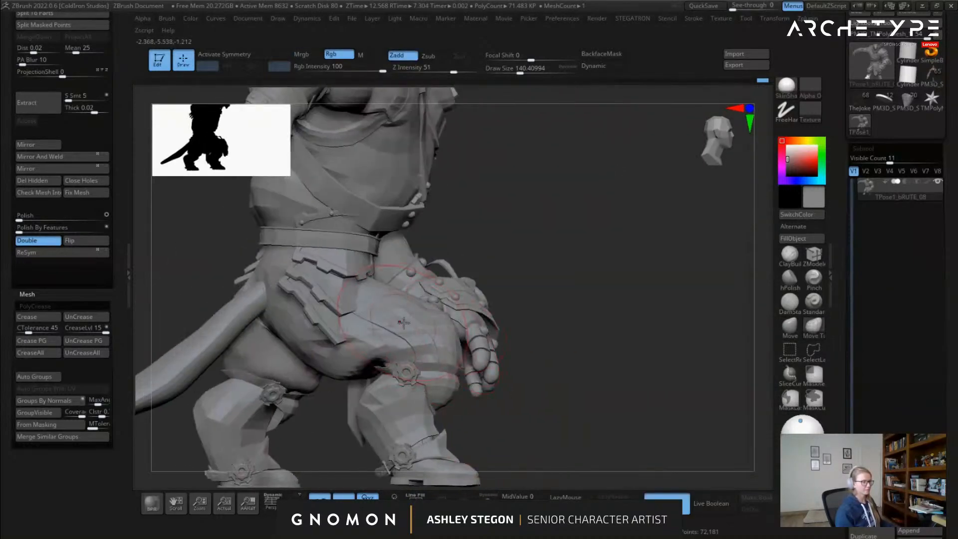
# Push the underside of the trousers between the legs upward with the Move brush
pyautogui.hotkey('shift', 'f')
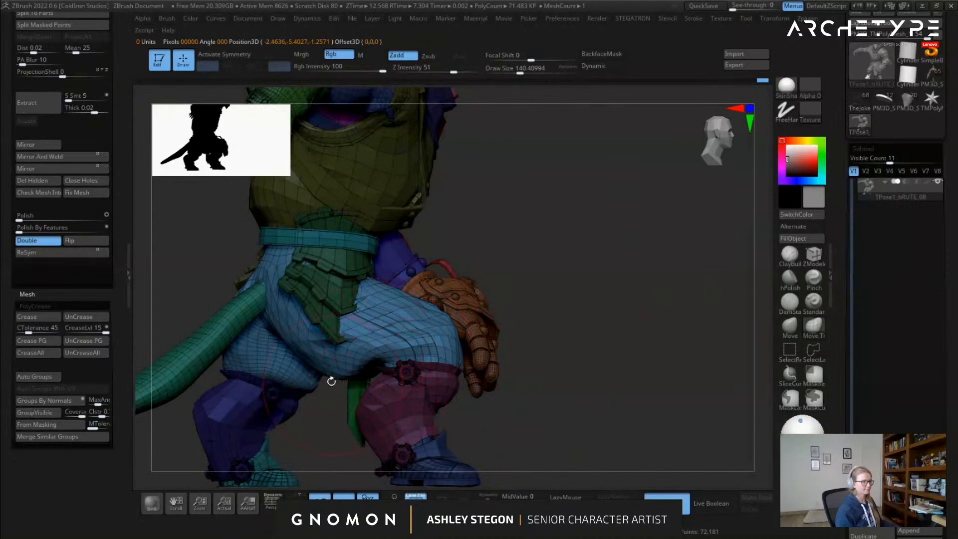
pyautogui.click(788, 330)
pyautogui.moveTo(332, 372); pyautogui.dragTo(345, 334)
pyautogui.moveTo(300, 350)
pyautogui.mouseDown(button='right')
pyautogui.moveTo(330, 324)
pyautogui.moveTo(308, 333)
pyautogui.mouseUp(button='right')
pyautogui.press('w')
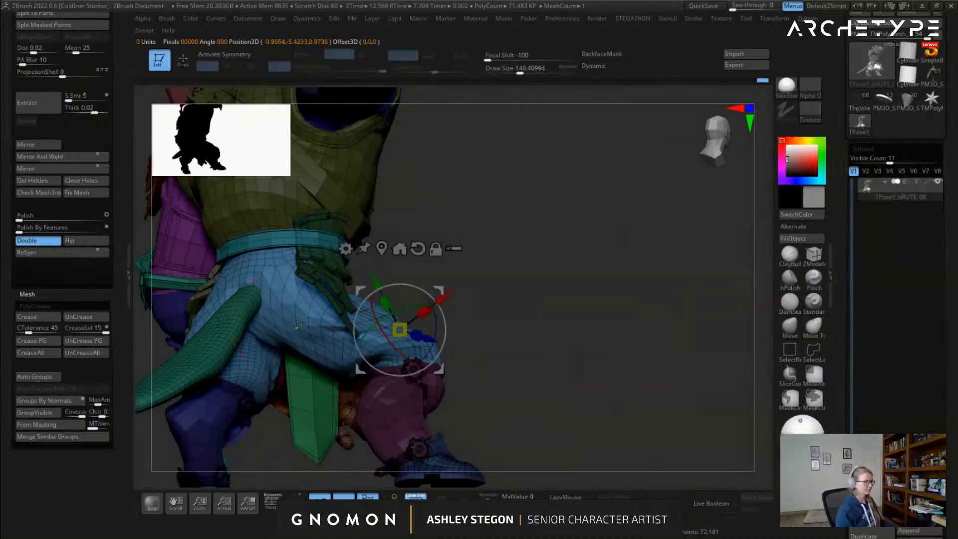
pyautogui.press('q')
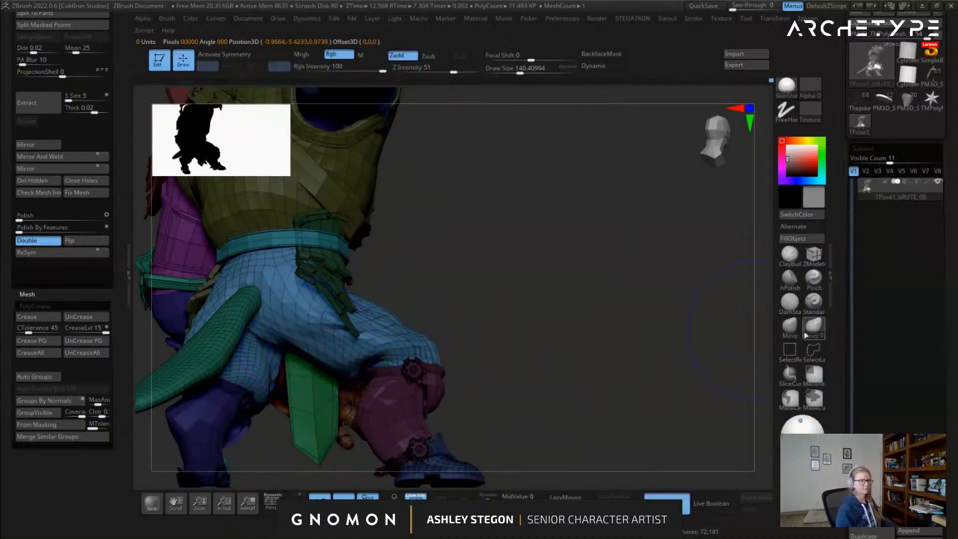
pyautogui.press('b')
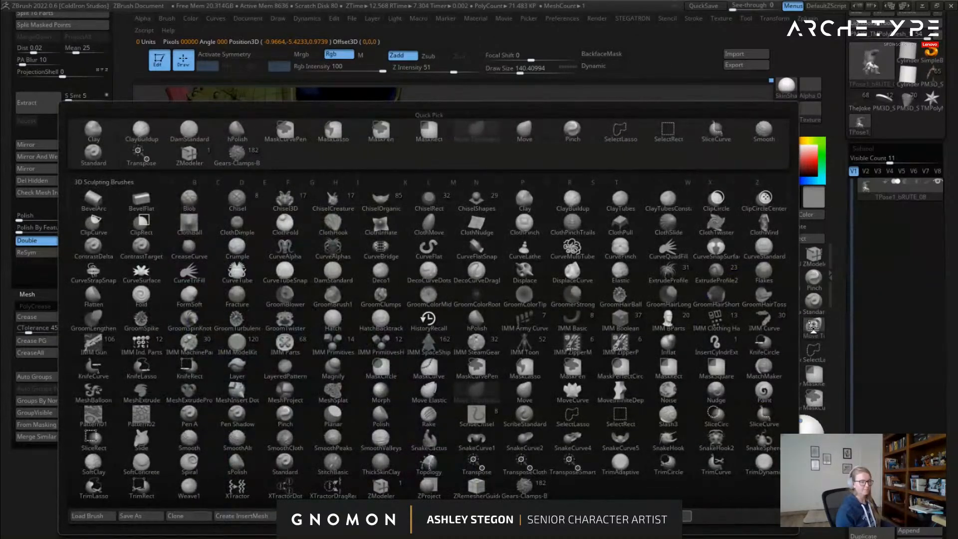
pyautogui.click(719, 316)
pyautogui.click(786, 332)
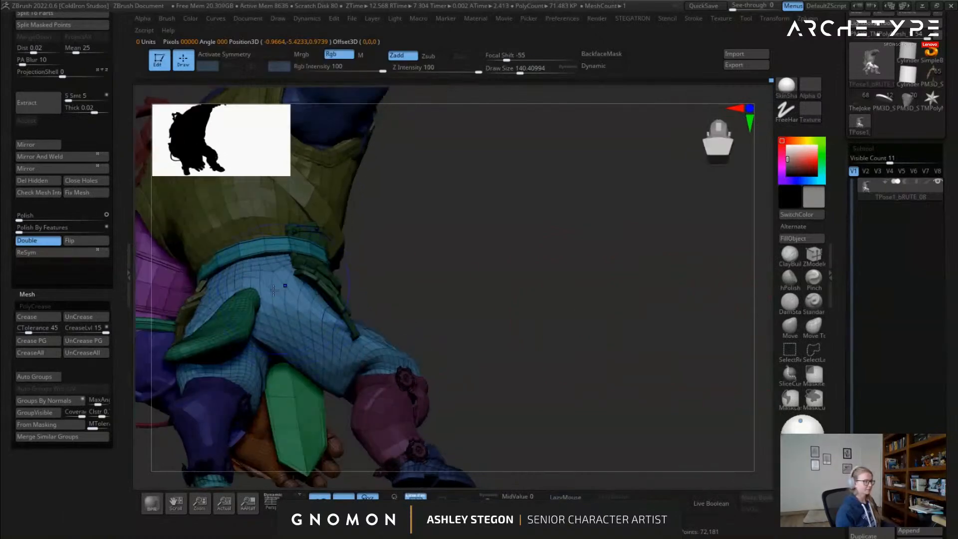
pyautogui.moveTo(274, 290)
pyautogui.mouseDown(button='right')
pyautogui.moveTo(304, 340)
pyautogui.moveTo(421, 352)
pyautogui.mouseUp(button='right')
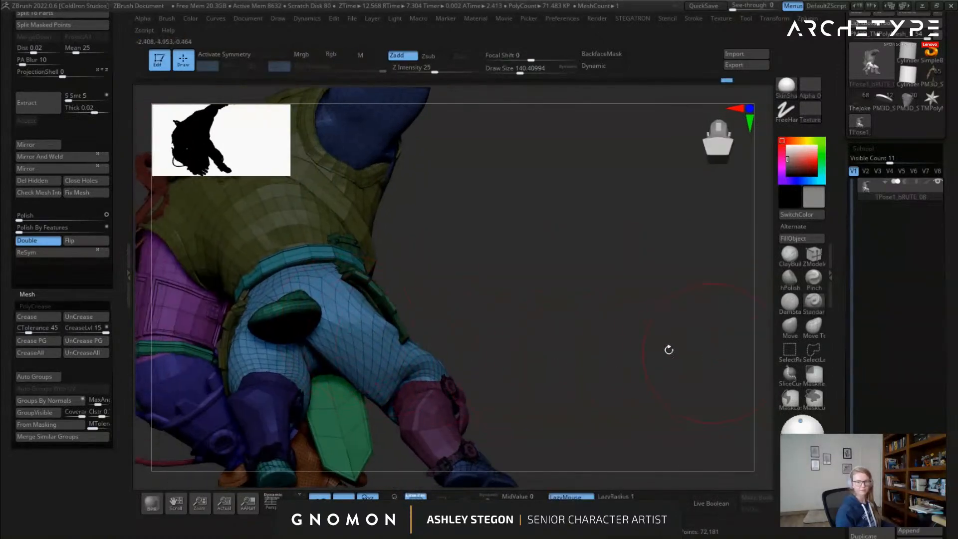
# Reshape the back of the right thigh with the Move brush and set the draw size to about 145
pyautogui.click(794, 332)
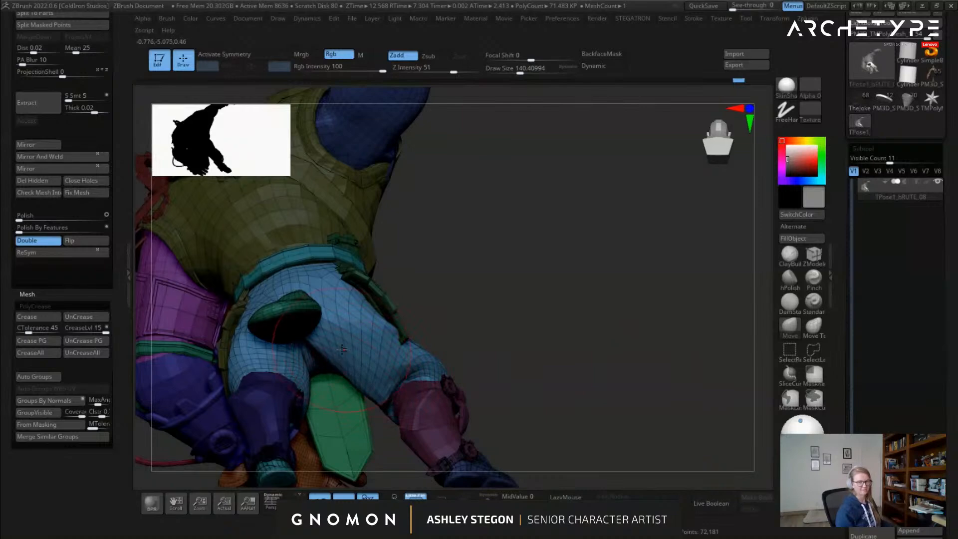
pyautogui.moveTo(352, 364); pyautogui.dragTo(375, 353, button='right')
pyautogui.moveTo(364, 392)
pyautogui.mouseDown(button='right')
pyautogui.moveTo(349, 345)
pyautogui.moveTo(322, 331)
pyautogui.moveTo(343, 313)
pyautogui.moveTo(320, 301)
pyautogui.moveTo(467, 305)
pyautogui.moveTo(472, 331)
pyautogui.moveTo(405, 318)
pyautogui.moveTo(387, 332)
pyautogui.moveTo(404, 345)
pyautogui.moveTo(464, 328)
pyautogui.moveTo(493, 342)
pyautogui.moveTo(465, 326)
pyautogui.moveTo(475, 360)
pyautogui.moveTo(405, 382)
pyautogui.moveTo(416, 399)
pyautogui.moveTo(379, 375)
pyautogui.moveTo(402, 391)
pyautogui.mouseUp(button='right')
pyautogui.press('[')
pyautogui.press('[')
pyautogui.press('s')
pyautogui.moveTo(383, 379); pyautogui.dragTo(392, 378)
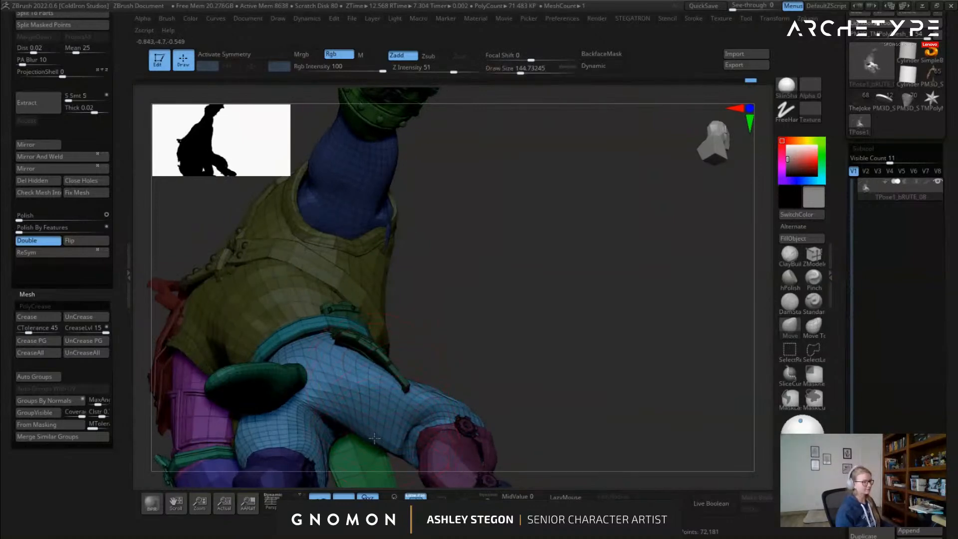
# Refine the seat and right thigh of the trousers, reducing the draw size to about 116
pyautogui.moveTo(367, 428); pyautogui.dragTo(383, 378, button='right')
pyautogui.keyDown('alt'); pyautogui.moveTo(425, 481); pyautogui.dragTo(457, 415, button='right'); pyautogui.keyUp('alt')
pyautogui.press('s')
pyautogui.moveTo(458, 415); pyautogui.dragTo(453, 416)
pyautogui.moveTo(454, 408); pyautogui.dragTo(543, 411, button='right')
pyautogui.keyDown('ctrl'); pyautogui.moveTo(437, 325); pyautogui.dragTo(430, 339, button='right'); pyautogui.keyUp('ctrl')
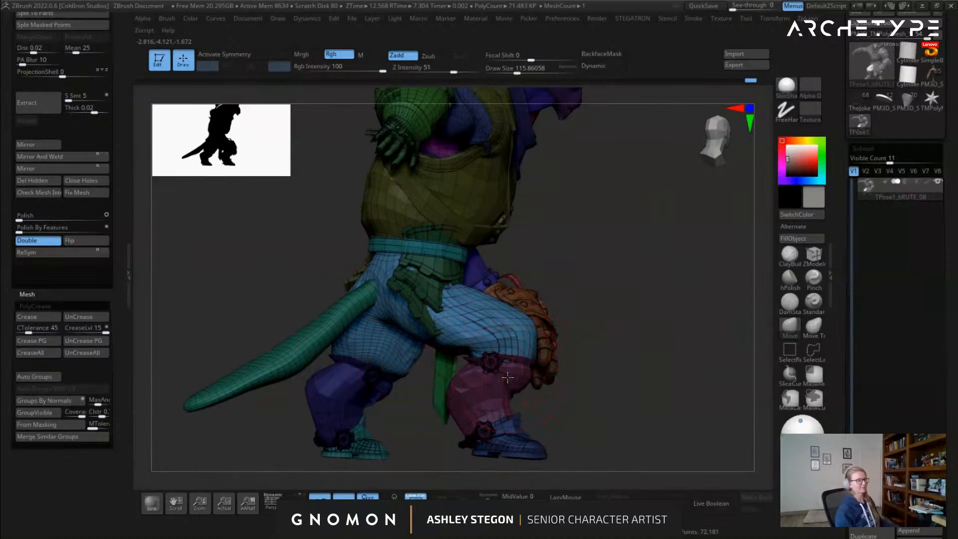
# Hide the polygroup wireframe, then adjust and smooth the volume of the right thigh from the side and front
pyautogui.moveTo(505, 374); pyautogui.dragTo(430, 310, button='right')
pyautogui.hotkey('shift', 'f')
pyautogui.moveTo(394, 356); pyautogui.dragTo(392, 339)
pyautogui.moveTo(410, 337); pyautogui.dragTo(378, 336, button='right')
pyautogui.keyDown('shift'); pyautogui.moveTo(361, 338); pyautogui.dragTo(369, 333); pyautogui.keyUp('shift')
pyautogui.moveTo(380, 339)
pyautogui.mouseDown(button='right')
pyautogui.moveTo(343, 338)
pyautogui.moveTo(396, 353)
pyautogui.mouseUp(button='right')
pyautogui.moveTo(374, 388)
pyautogui.mouseDown(button='right')
pyautogui.moveTo(408, 380)
pyautogui.moveTo(436, 321)
pyautogui.moveTo(501, 341)
pyautogui.mouseUp(button='right')
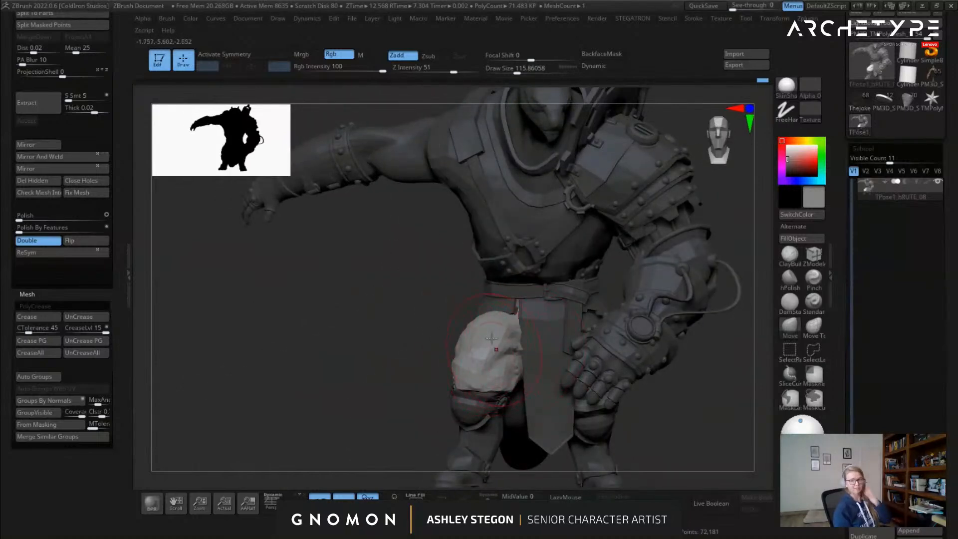
# Mask everything except the right hip armour plates and place the transform gizmo at their upper edge
pyautogui.moveTo(399, 338); pyautogui.dragTo(452, 339, button='right')
pyautogui.press('w')
pyautogui.hotkey('shift', 'f')
pyautogui.keyDown('ctrl'); pyautogui.moveTo(378, 316); pyautogui.dragTo(355, 315, button='right'); pyautogui.keyUp('ctrl')
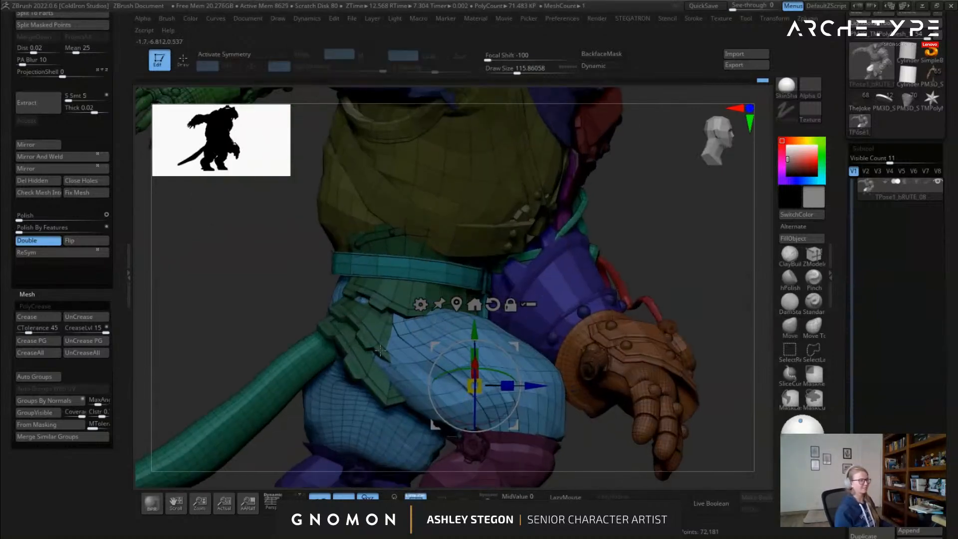
pyautogui.keyDown('ctrl'); pyautogui.click(391, 297); pyautogui.keyUp('ctrl')
pyautogui.keyDown('alt'); pyautogui.moveTo(419, 262); pyautogui.dragTo(445, 287, button='right'); pyautogui.keyUp('alt')
pyautogui.press('q')
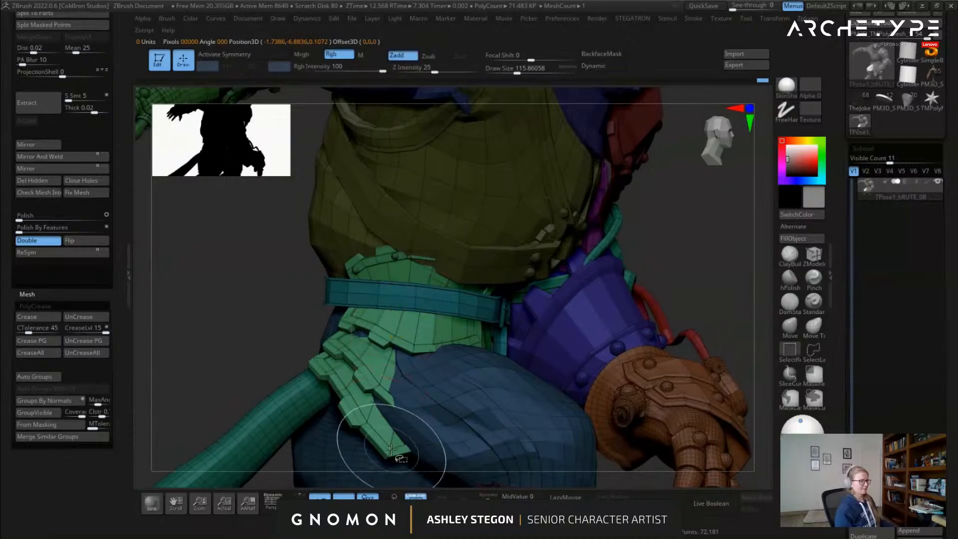
pyautogui.keyDown('ctrl'); pyautogui.keyDown('shift'); pyautogui.click(388, 443); pyautogui.keyUp('shift'); pyautogui.keyUp('ctrl')
pyautogui.press('w')
pyautogui.keyDown('alt'); pyautogui.click(431, 283); pyautogui.keyUp('alt')
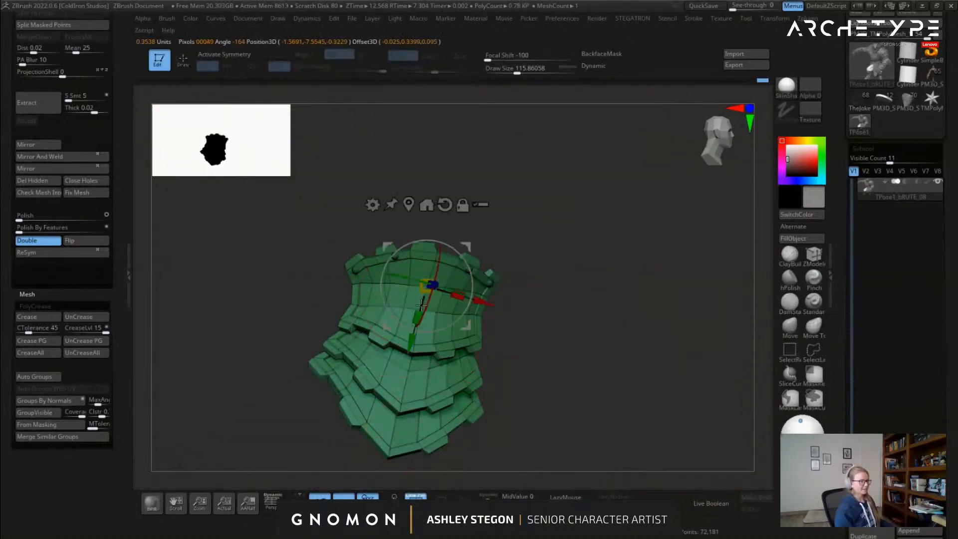
pyautogui.keyDown('ctrl'); pyautogui.keyDown('shift'); pyautogui.click(564, 426); pyautogui.keyUp('shift'); pyautogui.keyUp('ctrl')
# Rotate and shift the right hip armour plates outward so that they follow the raised thigh
pyautogui.keyDown('ctrl'); pyautogui.moveTo(568, 419); pyautogui.dragTo(469, 288, button='right'); pyautogui.keyUp('ctrl')
pyautogui.hotkey('shift', 'f')
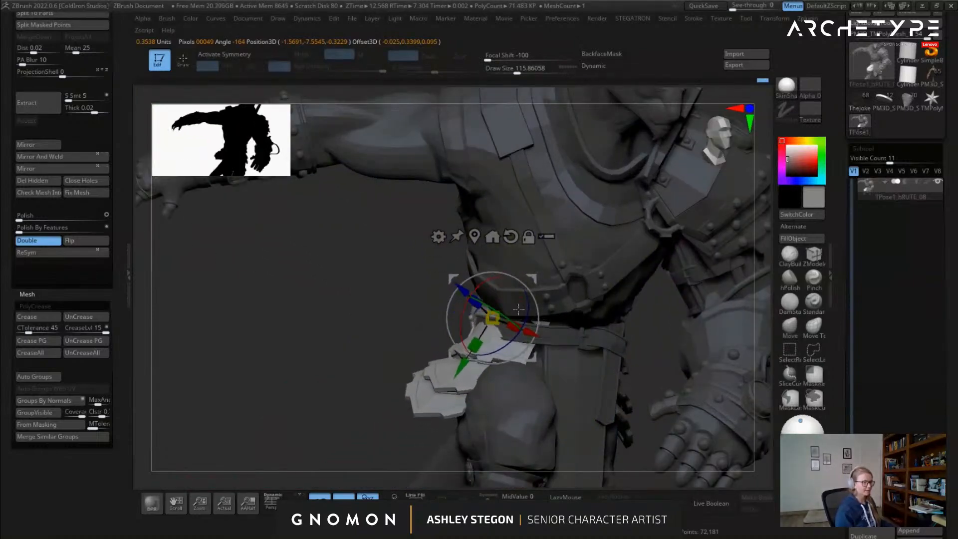
pyautogui.moveTo(498, 307); pyautogui.dragTo(494, 302)
pyautogui.moveTo(494, 303)
pyautogui.mouseDown(button='right')
pyautogui.moveTo(544, 294)
pyautogui.moveTo(490, 328)
pyautogui.moveTo(525, 302)
pyautogui.moveTo(499, 328)
pyautogui.mouseUp(button='right')
pyautogui.press('q')
pyautogui.press('w')
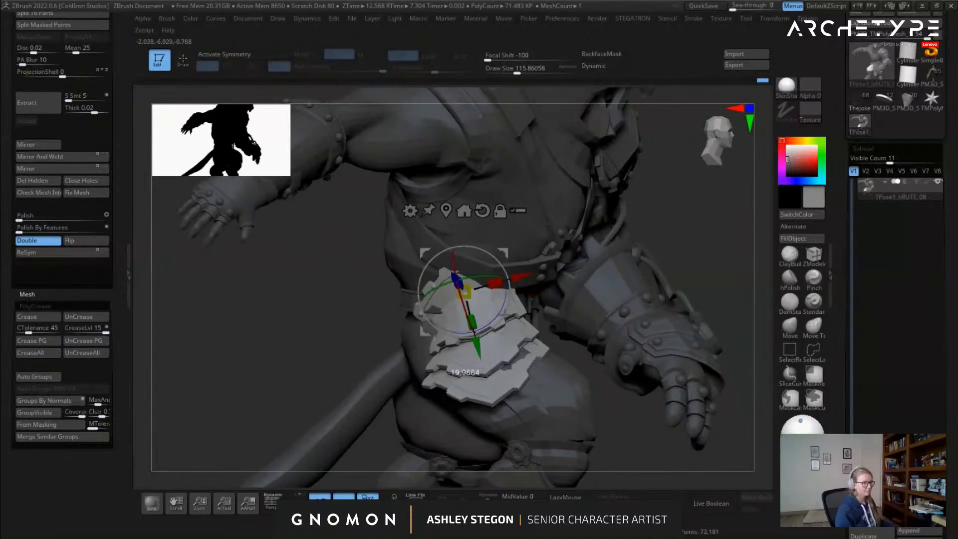
pyautogui.moveTo(500, 313)
pyautogui.mouseDown(button='right')
pyautogui.moveTo(488, 280)
pyautogui.moveTo(487, 336)
pyautogui.moveTo(430, 324)
pyautogui.moveTo(447, 331)
pyautogui.moveTo(466, 320)
pyautogui.mouseUp(button='right')
pyautogui.press('q')
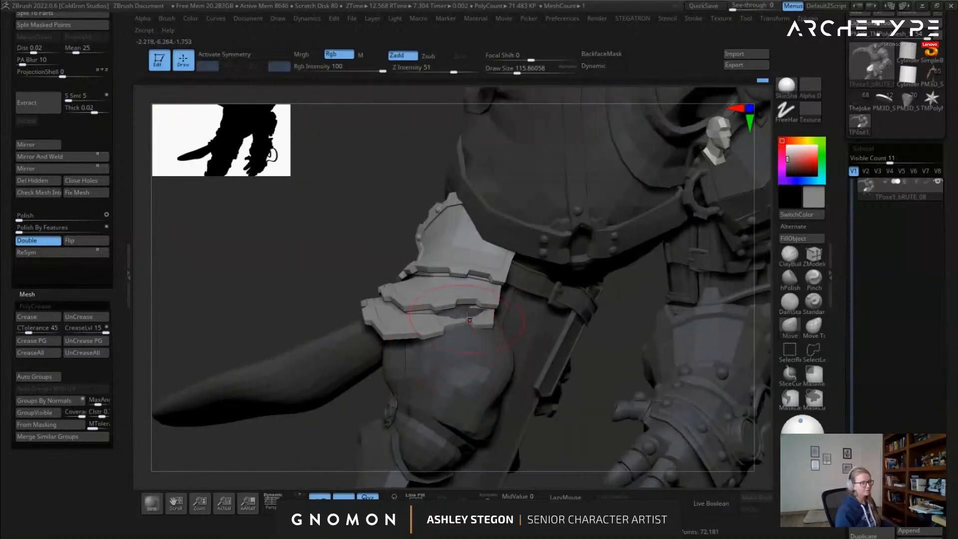
# Enlarge the brush to a draw size of about 351 and fit the right hip plates over the thigh
pyautogui.press(']')
pyautogui.press(']')
pyautogui.press(']')
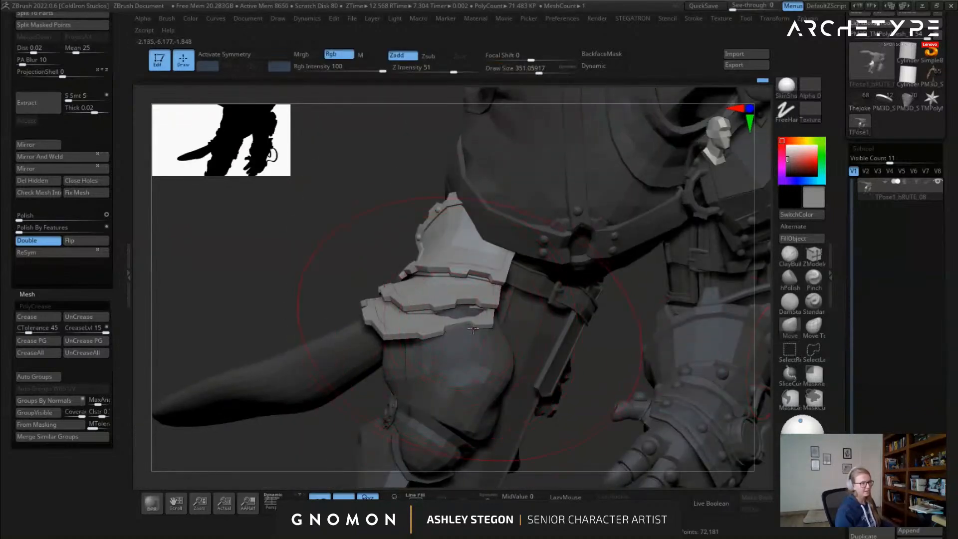
pyautogui.moveTo(486, 329)
pyautogui.mouseDown(button='right')
pyautogui.moveTo(437, 257)
pyautogui.moveTo(382, 299)
pyautogui.mouseUp(button='right')
pyautogui.press('w')
pyautogui.moveTo(382, 342); pyautogui.dragTo(475, 350, button='right')
pyautogui.press('q')
pyautogui.moveTo(589, 349); pyautogui.dragTo(534, 356, button='right')
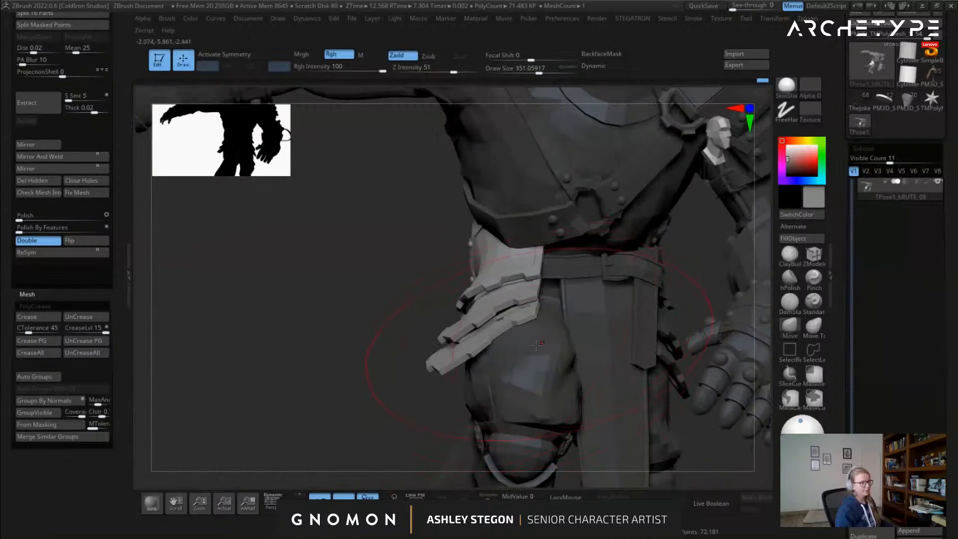
# Clear the mask and adjust the right hip plates around the waist with the Move Topological brush, reducing the draw size to about 124
pyautogui.keyDown('ctrl'); pyautogui.moveTo(280, 353); pyautogui.dragTo(305, 379); pyautogui.keyUp('ctrl')
pyautogui.moveTo(380, 339); pyautogui.dragTo(485, 299, button='right')
pyautogui.hotkey('shift', 'f')
pyautogui.click(813, 328)
pyautogui.press('s')
pyautogui.moveTo(462, 307); pyautogui.dragTo(454, 307)
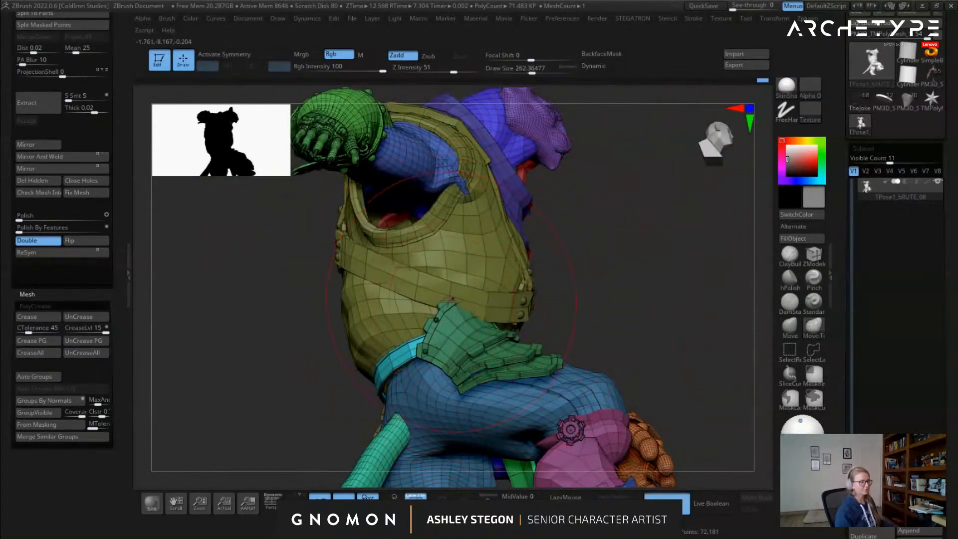
pyautogui.moveTo(500, 307); pyautogui.dragTo(452, 307, button='right')
pyautogui.press('s')
pyautogui.moveTo(449, 307); pyautogui.dragTo(437, 308)
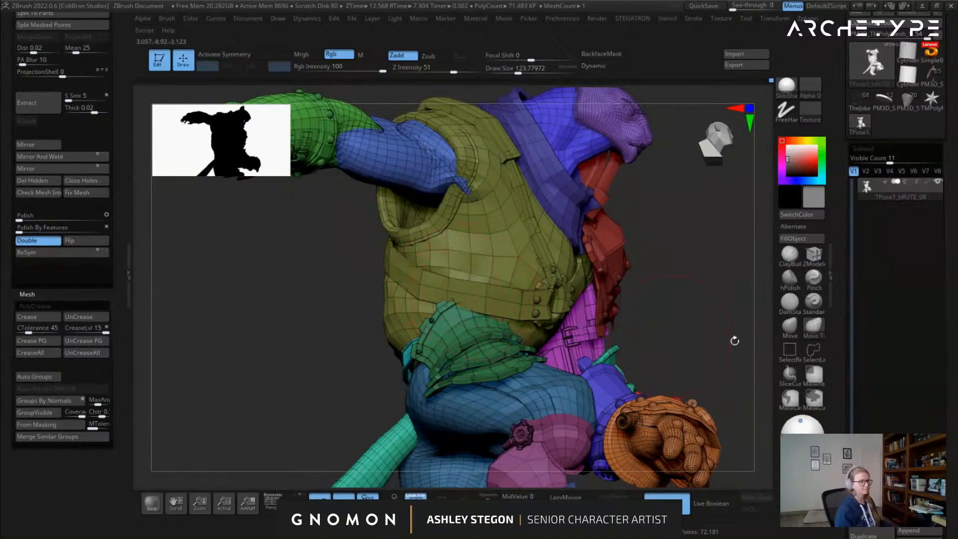
# Mask everything except the vest and reshape its lower edge around the right hip and back at a draw size of about 145
pyautogui.press('w')
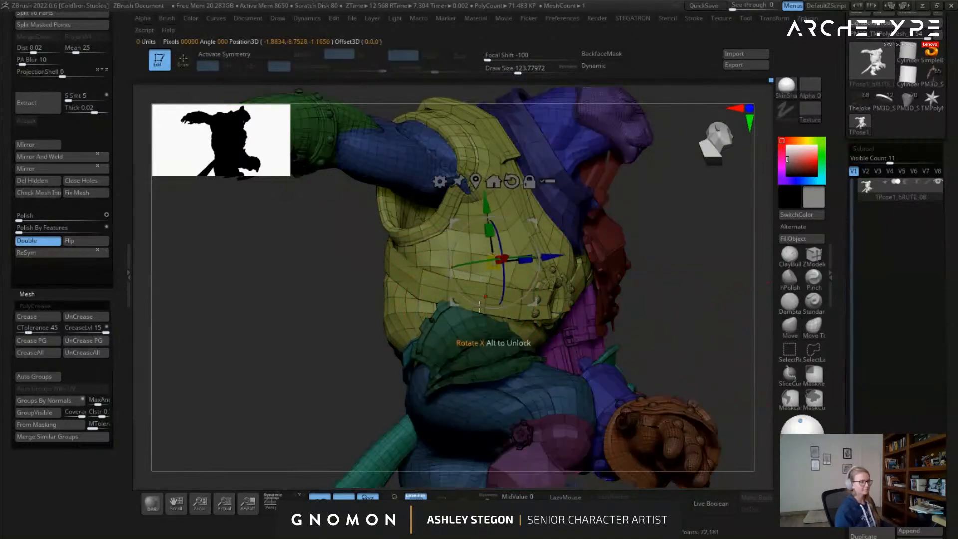
pyautogui.press('q')
pyautogui.moveTo(486, 310); pyautogui.dragTo(492, 314, button='right')
pyautogui.press('s')
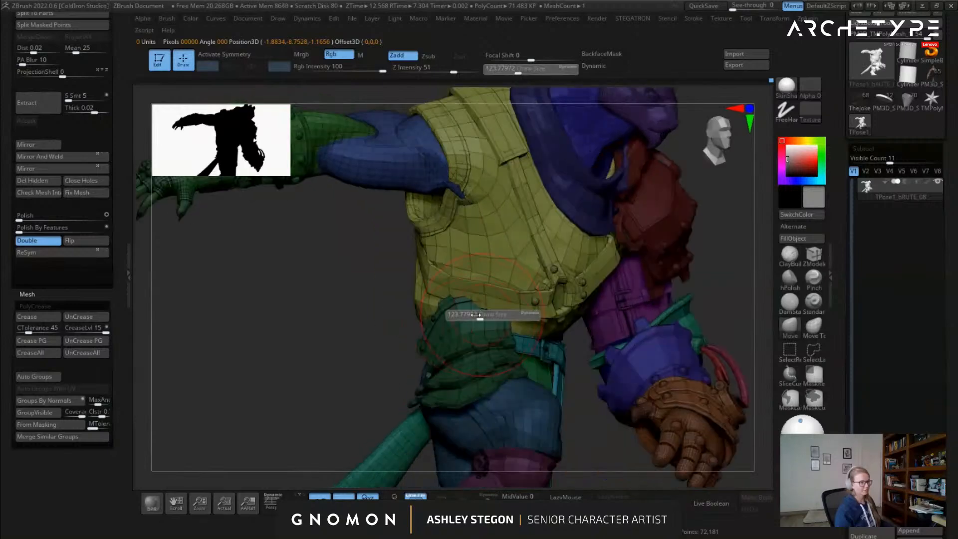
pyautogui.moveTo(481, 316); pyautogui.dragTo(474, 316)
pyautogui.moveTo(474, 302); pyautogui.dragTo(443, 318, button='right')
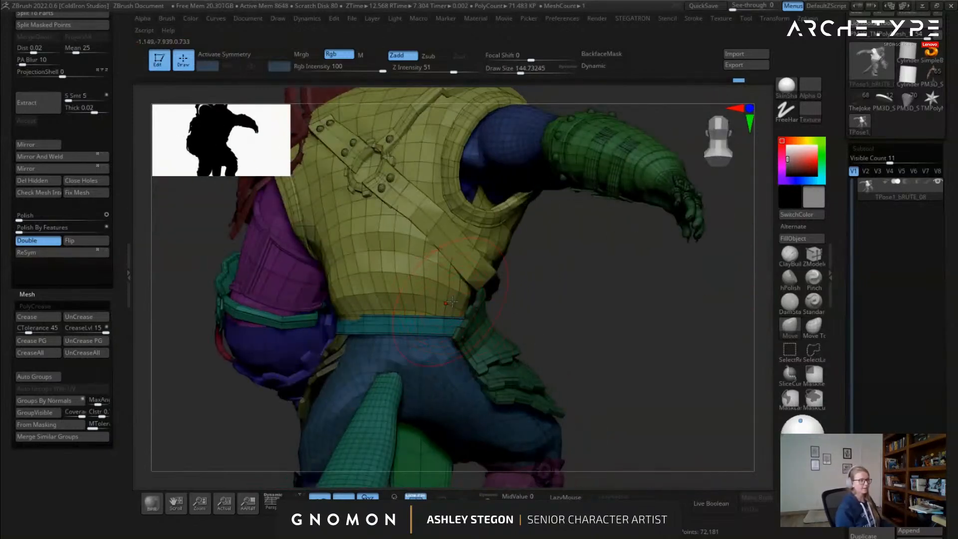
pyautogui.moveTo(445, 302); pyautogui.dragTo(463, 293)
pyautogui.moveTo(471, 295)
pyautogui.mouseDown(button='right')
pyautogui.moveTo(521, 289)
pyautogui.moveTo(516, 297)
pyautogui.moveTo(594, 320)
pyautogui.moveTo(504, 327)
pyautogui.mouseUp(button='right')
# Refine the vest and waist area next to the right hip plates with smaller brushes, down to a draw size of about 62
pyautogui.press('s')
pyautogui.moveTo(502, 331); pyautogui.dragTo(494, 331)
pyautogui.moveTo(494, 331)
pyautogui.mouseDown(button='right')
pyautogui.moveTo(539, 320)
pyautogui.moveTo(498, 308)
pyautogui.moveTo(569, 325)
pyautogui.moveTo(497, 331)
pyautogui.moveTo(528, 338)
pyautogui.moveTo(477, 324)
pyautogui.mouseUp(button='right')
pyautogui.hotkey('shift', 'f')
pyautogui.press('s')
pyautogui.moveTo(477, 325); pyautogui.dragTo(473, 324)
pyautogui.moveTo(486, 324); pyautogui.dragTo(536, 263, button='right')
pyautogui.hotkey('shift', 'f')
pyautogui.hotkey('shift', 'f')
pyautogui.hotkey('shift', 'f')
pyautogui.moveTo(541, 289); pyautogui.dragTo(536, 289)
# Check the full pose and isolate the trousers together with the left shin armour and left boot
pyautogui.keyDown('alt'); pyautogui.moveTo(368, 278); pyautogui.dragTo(494, 213, button='right'); pyautogui.keyUp('alt')
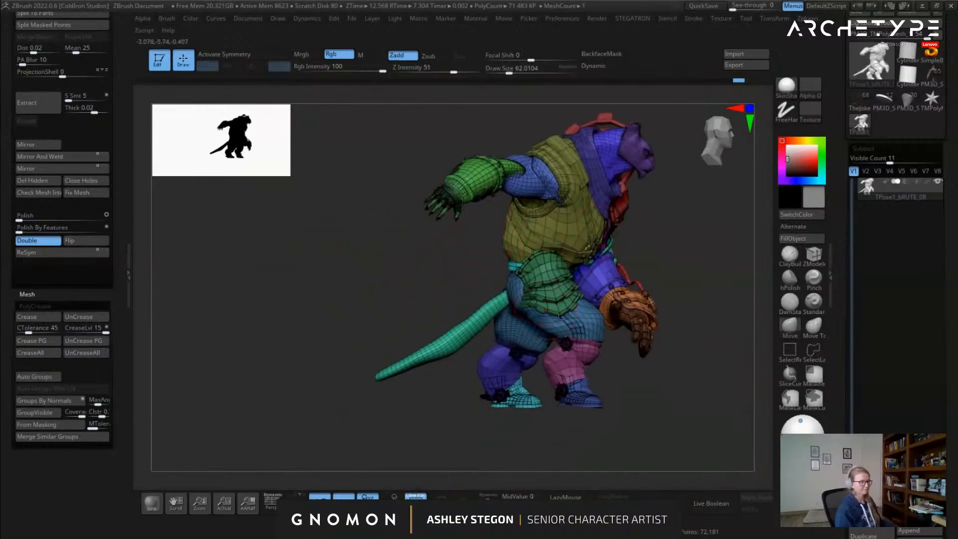
pyautogui.keyDown('ctrl'); pyautogui.moveTo(593, 345); pyautogui.dragTo(579, 392, button='right'); pyautogui.keyUp('ctrl')
pyautogui.moveTo(523, 325); pyautogui.dragTo(487, 250, button='right')
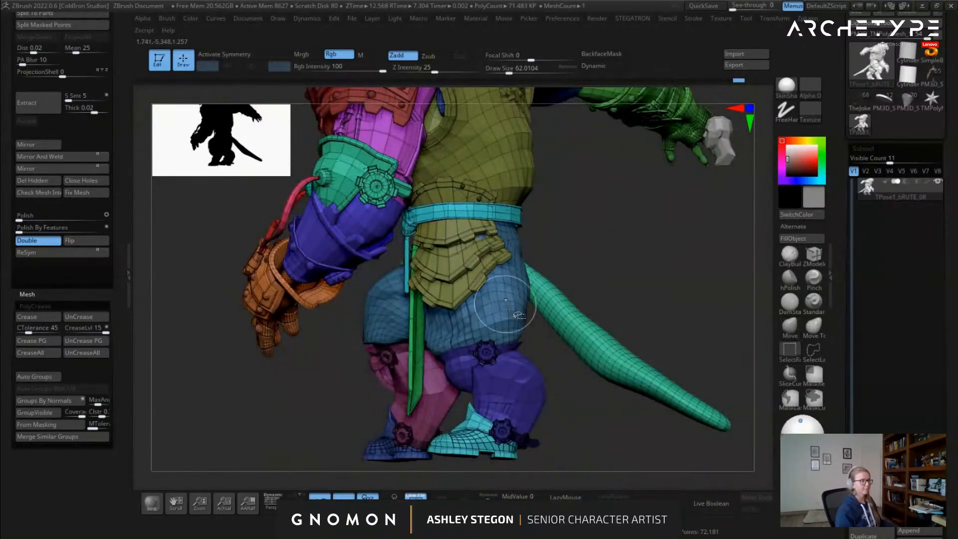
pyautogui.moveTo(506, 311); pyautogui.dragTo(542, 420, button='right')
pyautogui.moveTo(582, 293); pyautogui.dragTo(523, 235, button='right')
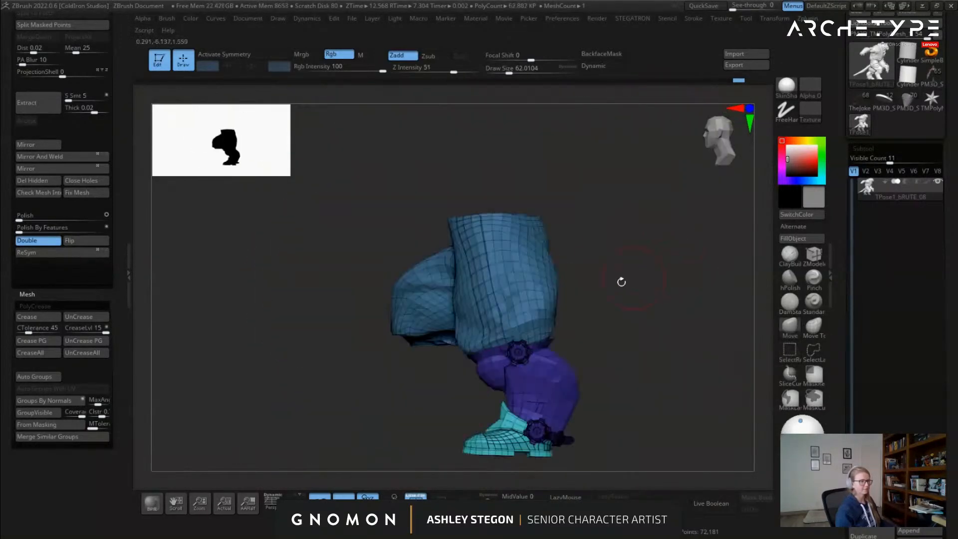
pyautogui.moveTo(621, 278); pyautogui.dragTo(290, 237, button='right')
# Mask the waist and right leg of the trousers, leaving the left leg free, and soften the mask's edge
pyautogui.keyDown('ctrl'); pyautogui.click(422, 292); pyautogui.keyUp('ctrl')
pyautogui.keyDown('ctrl'); pyautogui.moveTo(257, 224); pyautogui.dragTo(434, 320); pyautogui.keyUp('ctrl')
pyautogui.keyDown('ctrl'); pyautogui.moveTo(693, 360); pyautogui.dragTo(727, 370); pyautogui.keyUp('ctrl')
pyautogui.click(790, 398)
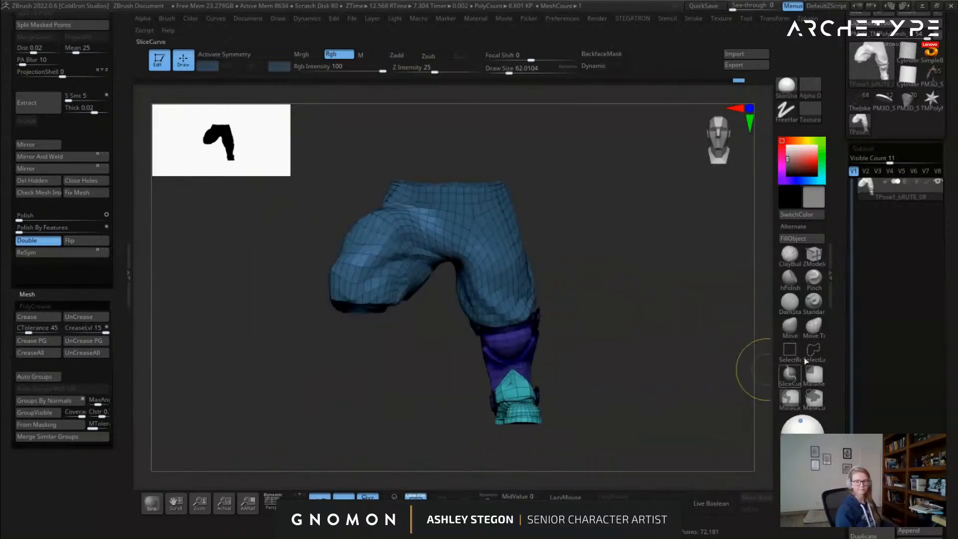
pyautogui.moveTo(388, 152)
pyautogui.keyDown('ctrl'); pyautogui.mouseDown()
pyautogui.moveTo(227, 340)
pyautogui.moveTo(432, 165)
pyautogui.moveTo(439, 200)
pyautogui.moveTo(424, 140)
pyautogui.moveTo(349, 141)
pyautogui.moveTo(519, 200)
pyautogui.moveTo(499, 142)
pyautogui.mouseUp(); pyautogui.keyUp('ctrl')
pyautogui.moveTo(577, 208); pyautogui.dragTo(524, 234)
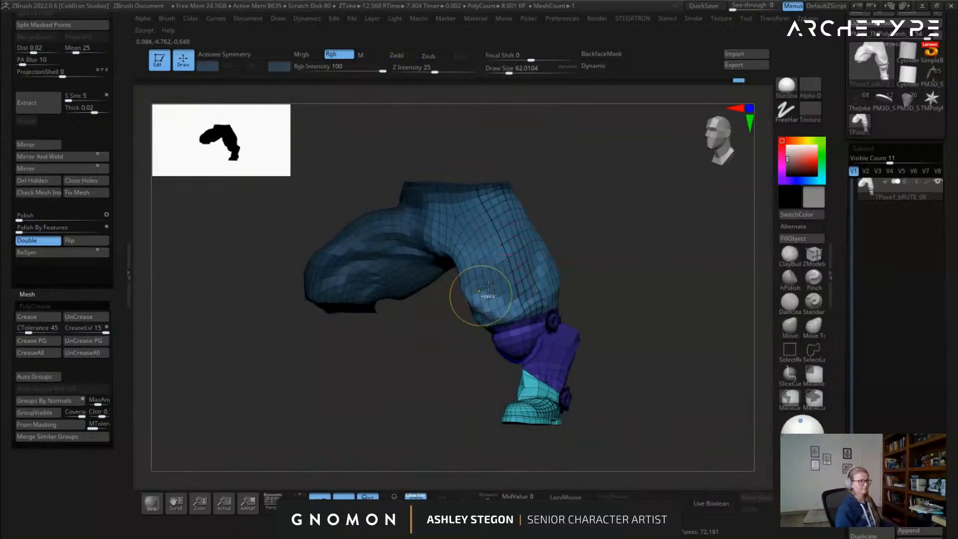
pyautogui.keyDown('ctrl'); pyautogui.click(464, 302); pyautogui.keyUp('ctrl')
pyautogui.keyDown('ctrl'); pyautogui.click(435, 362); pyautogui.keyUp('ctrl')
# Place the transform gizmo at the left hip and bring the whole character back into view
pyautogui.press('w')
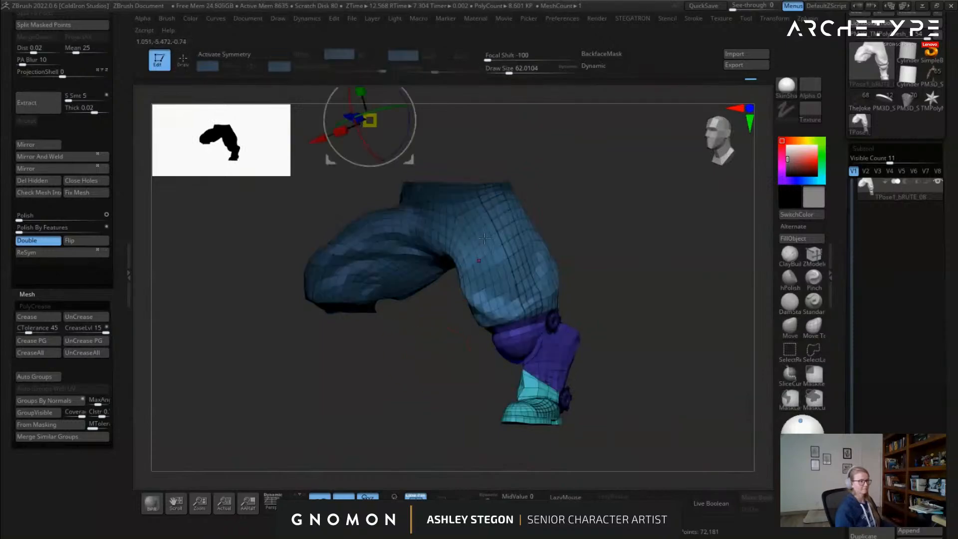
pyautogui.click(492, 193)
pyautogui.moveTo(532, 279); pyautogui.dragTo(557, 254, button='right')
pyautogui.keyDown('alt'); pyautogui.moveTo(568, 187); pyautogui.dragTo(546, 189); pyautogui.keyUp('alt')
pyautogui.moveTo(561, 231); pyautogui.dragTo(532, 242, button='right')
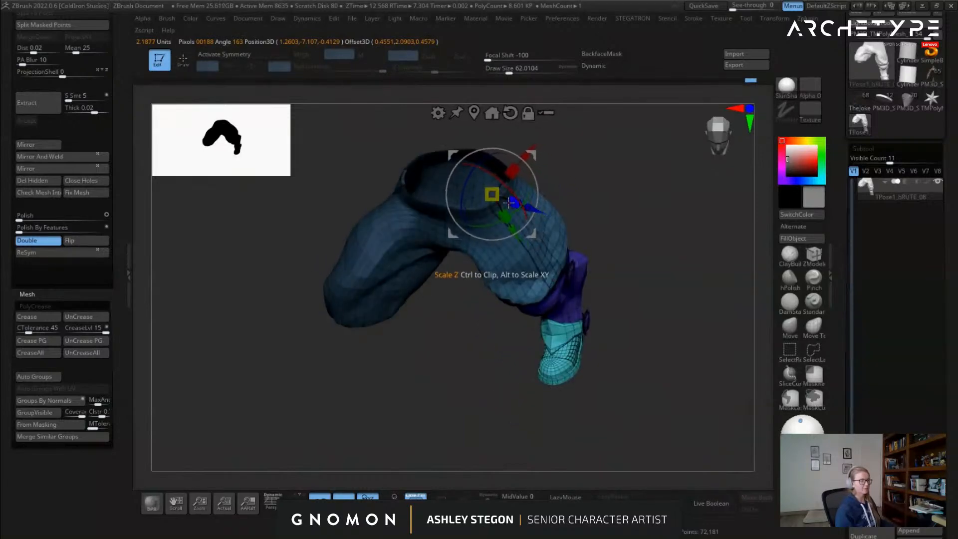
pyautogui.moveTo(509, 202); pyautogui.dragTo(544, 269, button='right')
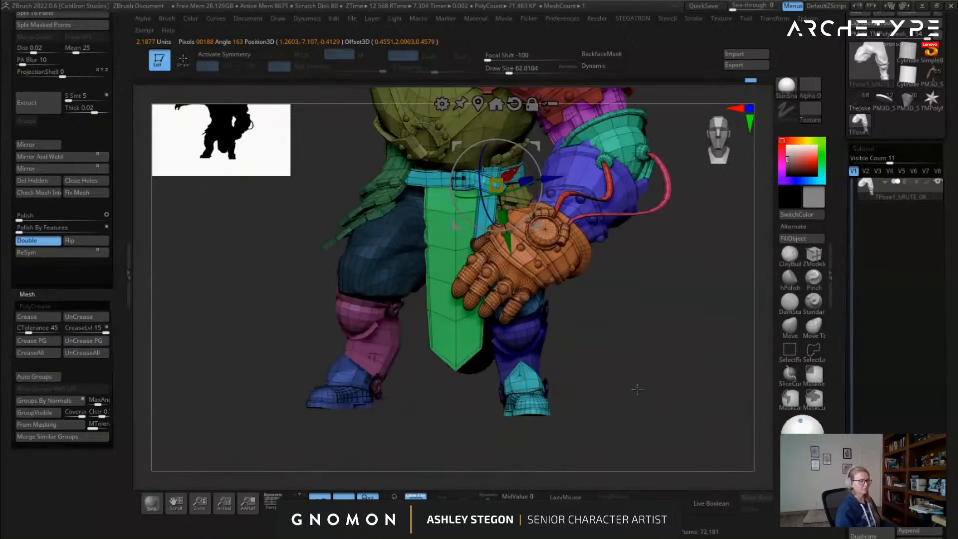
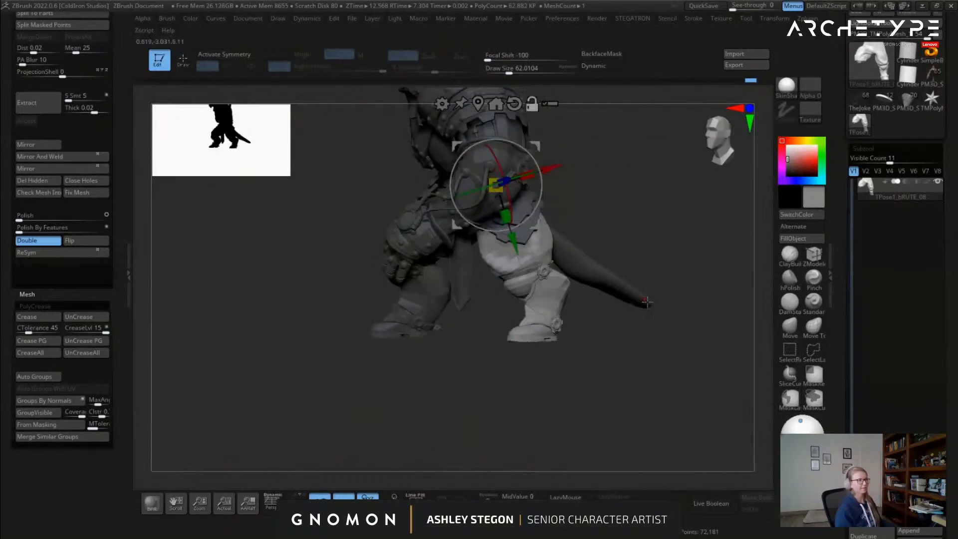
pyautogui.moveTo(647, 302); pyautogui.dragTo(623, 288)
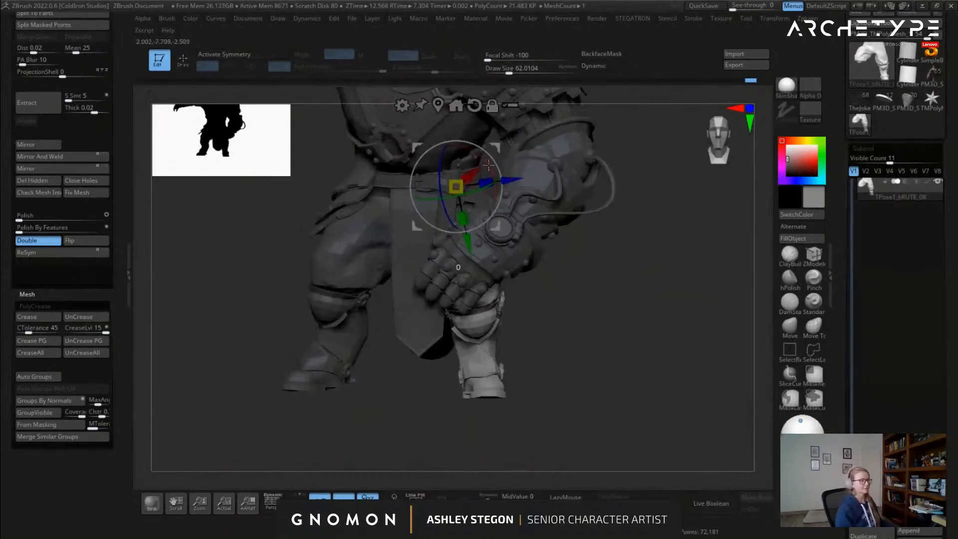
# Rotate the unmasked left leg outward about the hip so the foot stands wider in the front view
pyautogui.moveTo(488, 165); pyautogui.dragTo(556, 220)
pyautogui.moveTo(643, 235); pyautogui.dragTo(676, 231)
pyautogui.keyDown('alt'); pyautogui.moveTo(709, 224); pyautogui.dragTo(651, 291, button='right'); pyautogui.keyUp('alt')
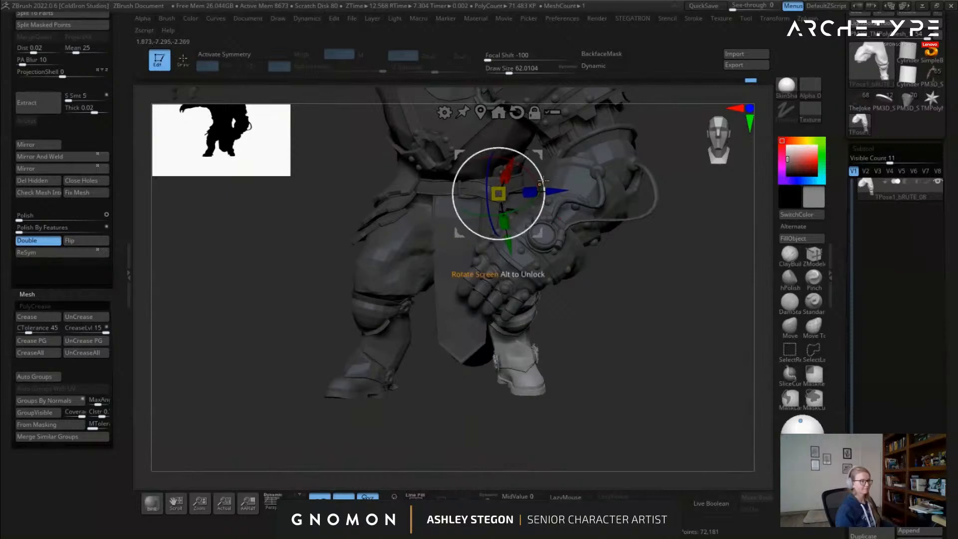
pyautogui.moveTo(545, 174); pyautogui.dragTo(539, 173)
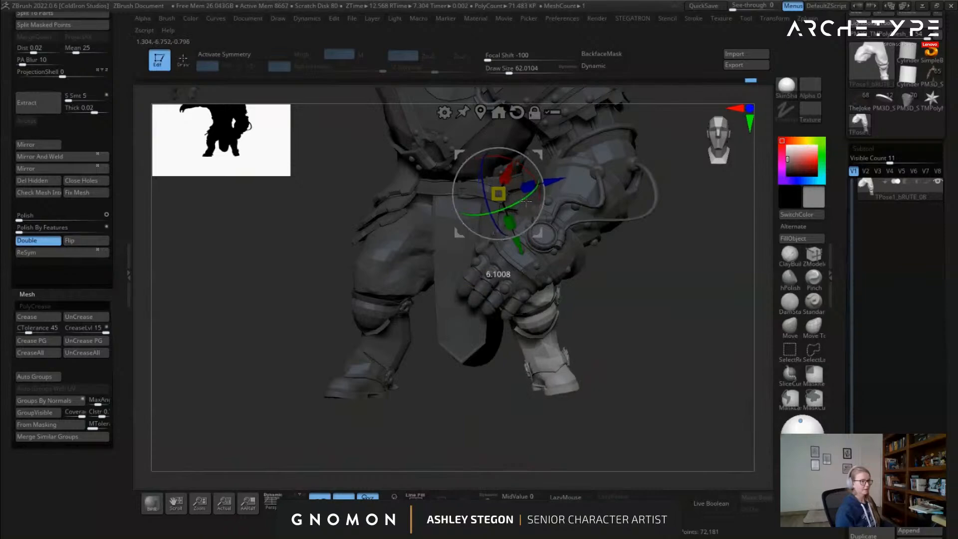
pyautogui.moveTo(651, 291); pyautogui.dragTo(509, 224, button='right')
pyautogui.moveTo(370, 278); pyautogui.dragTo(499, 243, button='right')
pyautogui.moveTo(500, 205)
pyautogui.mouseDown(button='right')
pyautogui.moveTo(435, 234)
pyautogui.moveTo(644, 300)
pyautogui.moveTo(582, 240)
pyautogui.moveTo(599, 300)
pyautogui.mouseUp(button='right')
# Mask everything except the left boot and hide the polygroup wireframe display
pyautogui.press('q')
pyautogui.moveTo(610, 331)
pyautogui.mouseDown(button='right')
pyautogui.moveTo(540, 314)
pyautogui.moveTo(520, 381)
pyautogui.moveTo(477, 355)
pyautogui.moveTo(435, 358)
pyautogui.mouseUp(button='right')
pyautogui.hotkey('shift', 'f')
pyautogui.moveTo(625, 210); pyautogui.dragTo(503, 371, button='right')
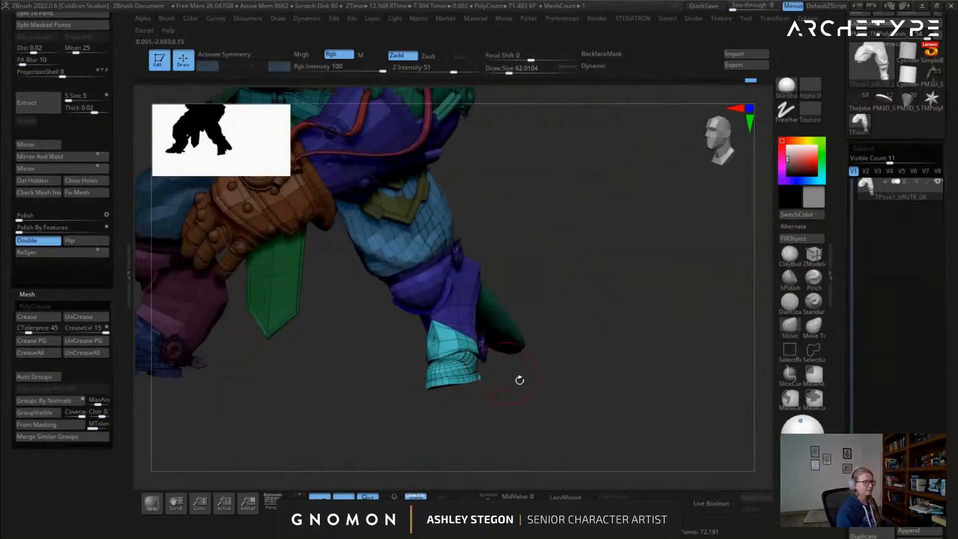
pyautogui.moveTo(533, 413)
pyautogui.mouseDown(button='right')
pyautogui.moveTo(462, 362)
pyautogui.moveTo(449, 384)
pyautogui.mouseUp(button='right')
pyautogui.press('w')
pyautogui.keyDown('ctrl'); pyautogui.click(434, 344); pyautogui.keyUp('ctrl')
pyautogui.hotkey('shift', 'f')
# Place the transform gizmo at the left ankle and reset its orientation
pyautogui.moveTo(544, 369); pyautogui.dragTo(509, 340, button='right')
pyautogui.press('q')
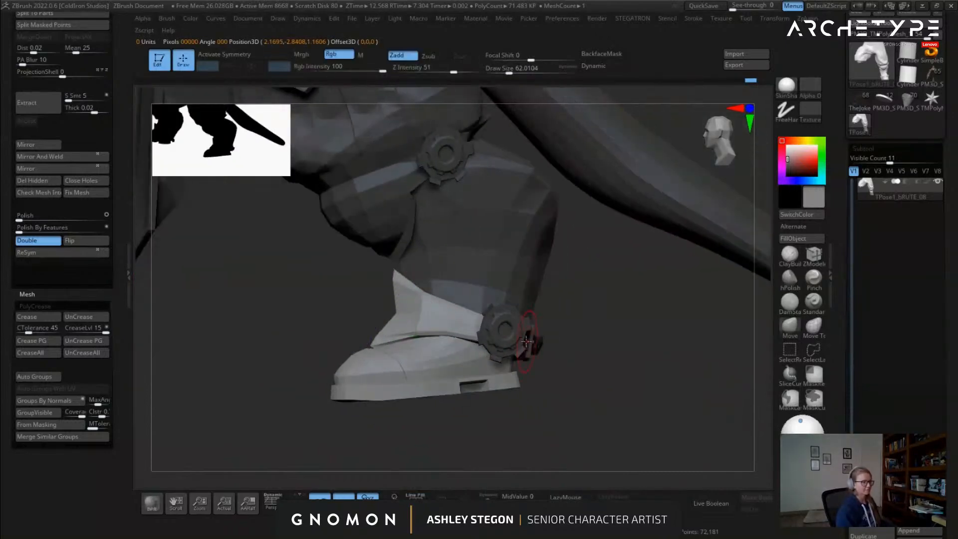
pyautogui.press('w')
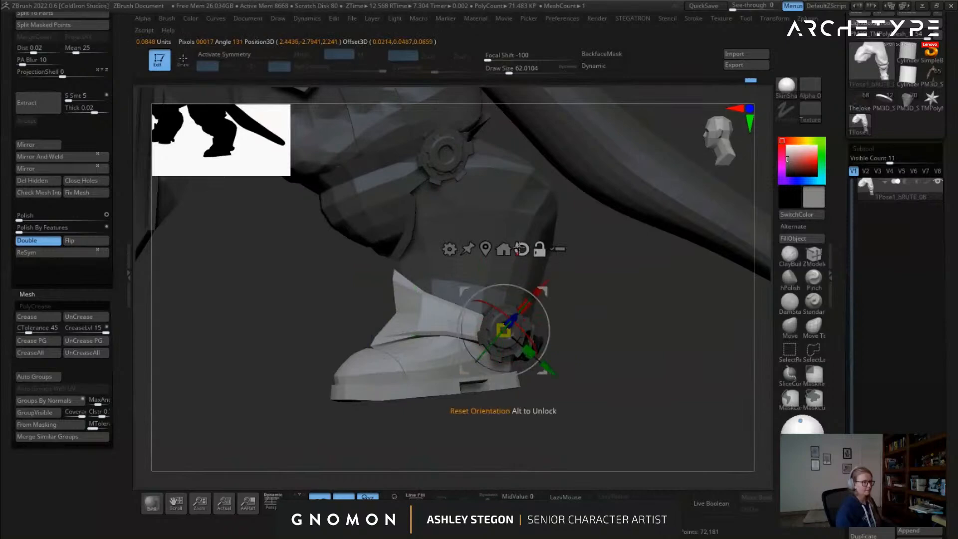
pyautogui.click(522, 249)
pyautogui.keyDown('shift'); pyautogui.moveTo(529, 255); pyautogui.dragTo(579, 277, button='right'); pyautogui.keyUp('shift')
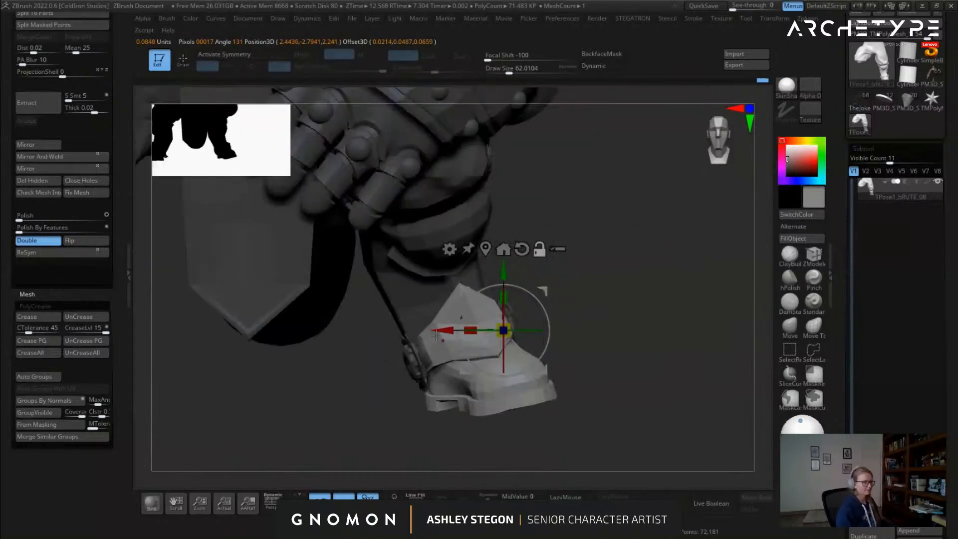
# Rotate the left boot about the ankle to level its sole with the ground in the front view
pyautogui.moveTo(463, 336); pyautogui.dragTo(469, 359, button='right')
pyautogui.moveTo(481, 321); pyautogui.dragTo(508, 316)
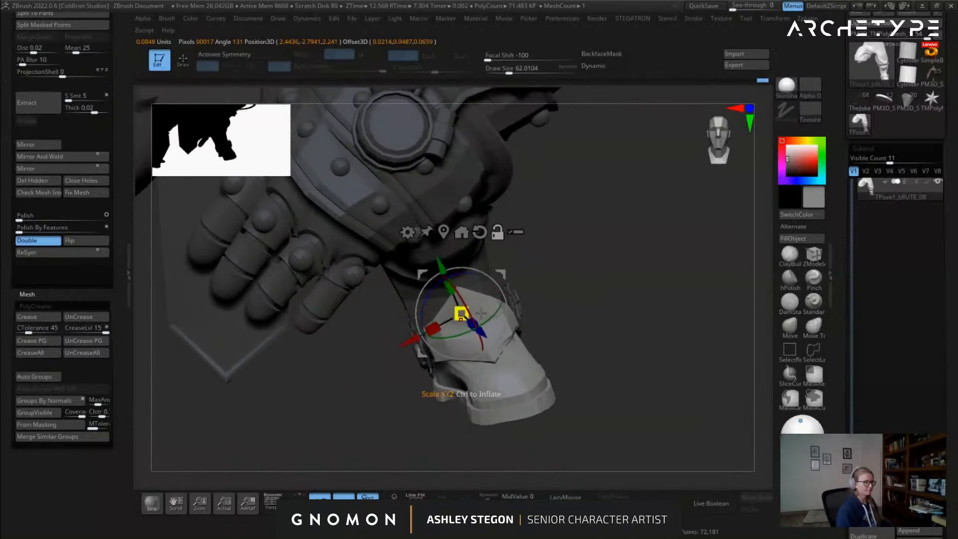
pyautogui.moveTo(451, 308); pyautogui.dragTo(474, 284, button='right')
pyautogui.moveTo(507, 300); pyautogui.dragTo(474, 296)
pyautogui.keyDown('ctrl'); pyautogui.moveTo(567, 302); pyautogui.dragTo(679, 383, button='right'); pyautogui.keyUp('ctrl')
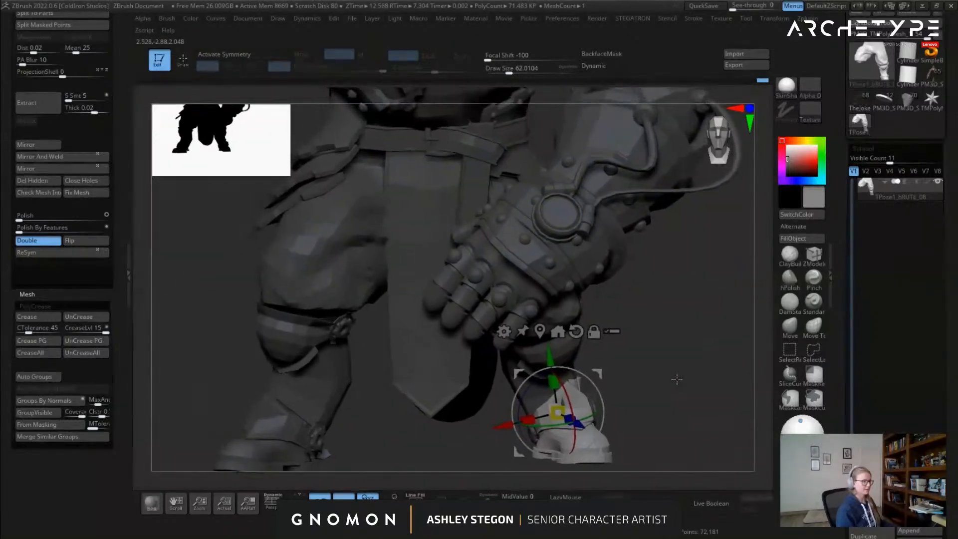
pyautogui.moveTo(576, 395); pyautogui.dragTo(574, 396)
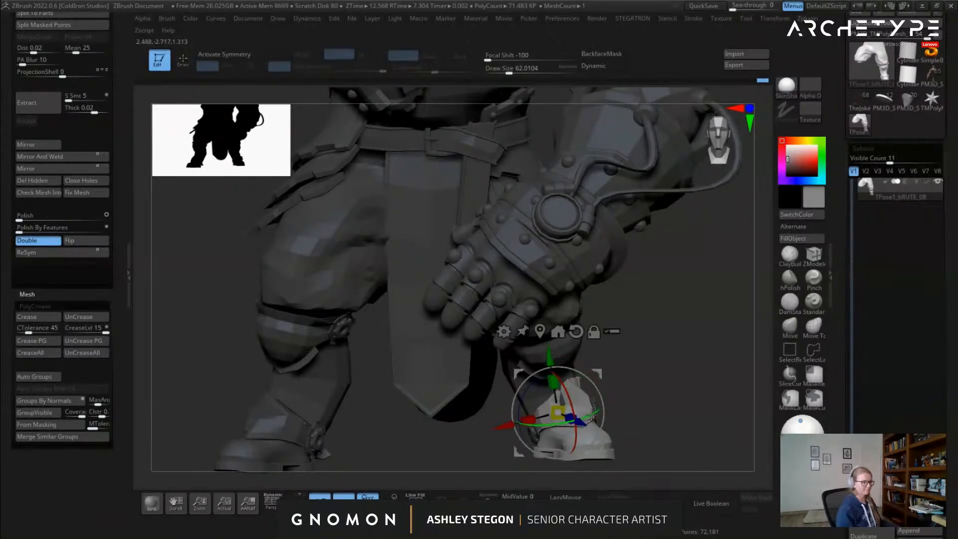
# Try a further rotation of the left boot about the ankle from the side view
pyautogui.moveTo(687, 379); pyautogui.dragTo(651, 402, button='right')
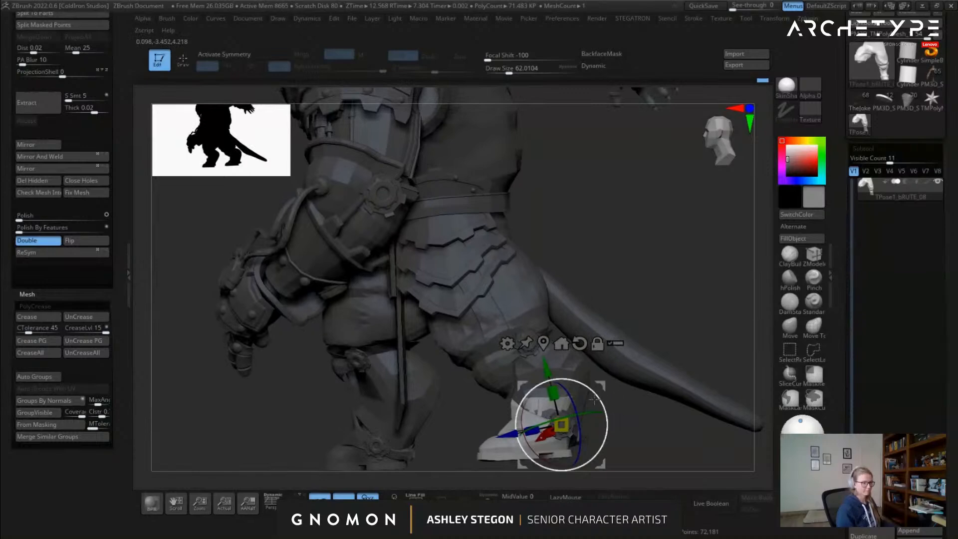
pyautogui.moveTo(608, 407); pyautogui.dragTo(602, 396)
pyautogui.moveTo(624, 400)
pyautogui.mouseDown(button='right')
pyautogui.moveTo(676, 408)
pyautogui.moveTo(620, 401)
pyautogui.moveTo(648, 410)
pyautogui.moveTo(774, 358)
pyautogui.mouseUp(button='right')
pyautogui.hotkey('ctrl', 'z')
pyautogui.press('q')
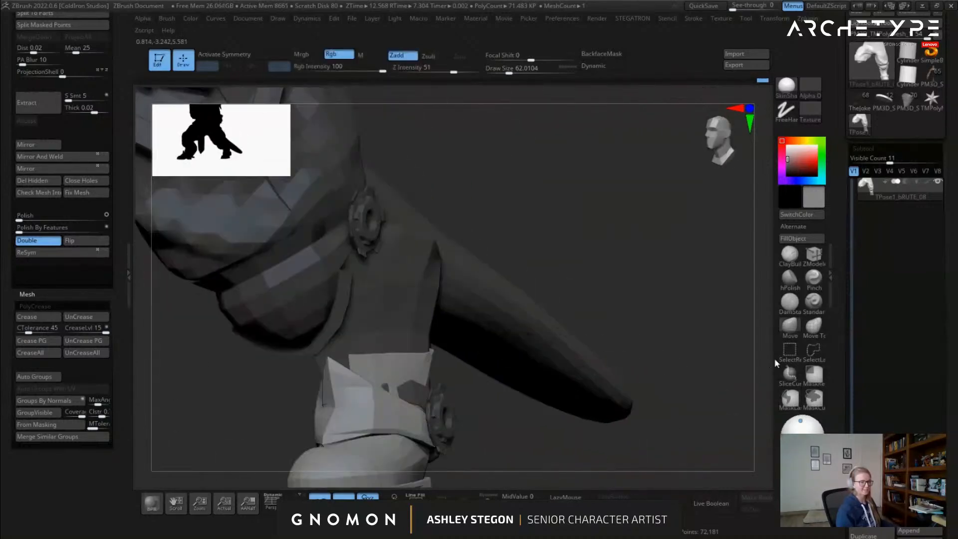
# Push the protruding top of the left boot back inside the shin armour with the Move brush at a draw size of about 128
pyautogui.hotkey('shift', 'f')
pyautogui.moveTo(471, 352); pyautogui.dragTo(377, 372, button='right')
pyautogui.moveTo(319, 390); pyautogui.dragTo(521, 296, button='right')
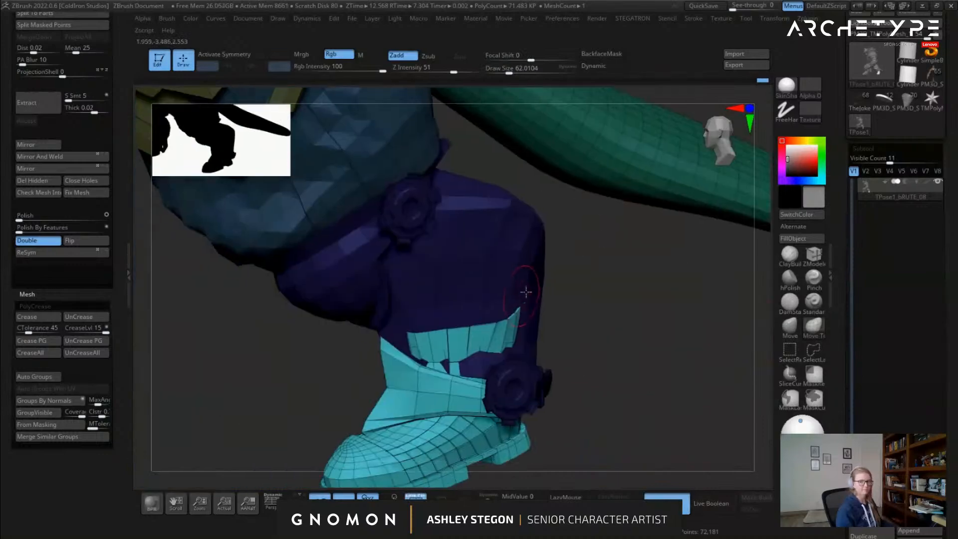
pyautogui.moveTo(487, 315); pyautogui.dragTo(506, 317)
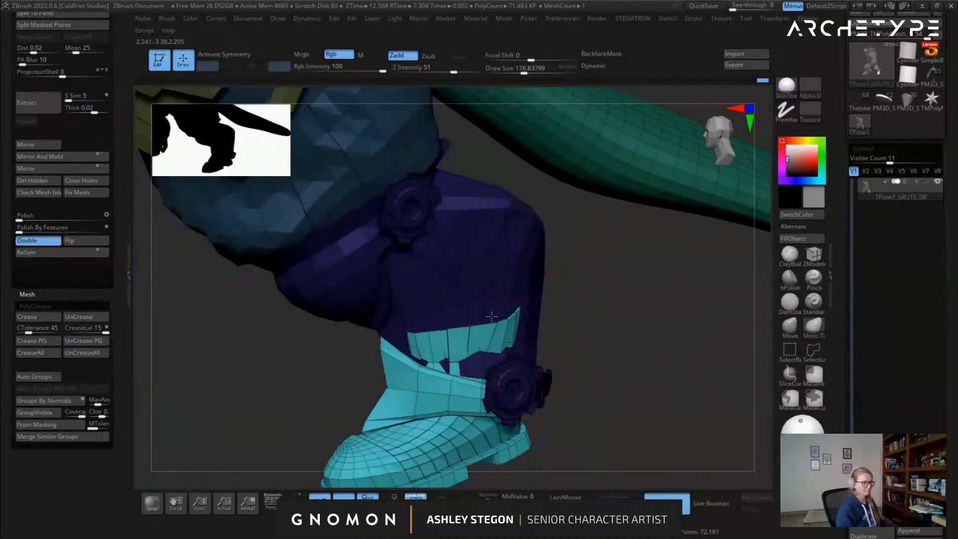
pyautogui.moveTo(521, 327); pyautogui.dragTo(515, 349, button='right')
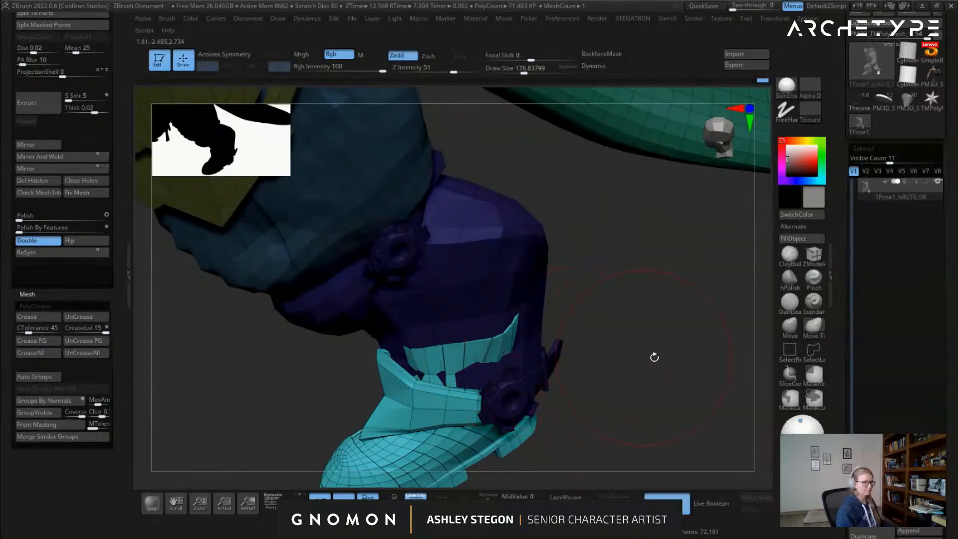
pyautogui.click(814, 327)
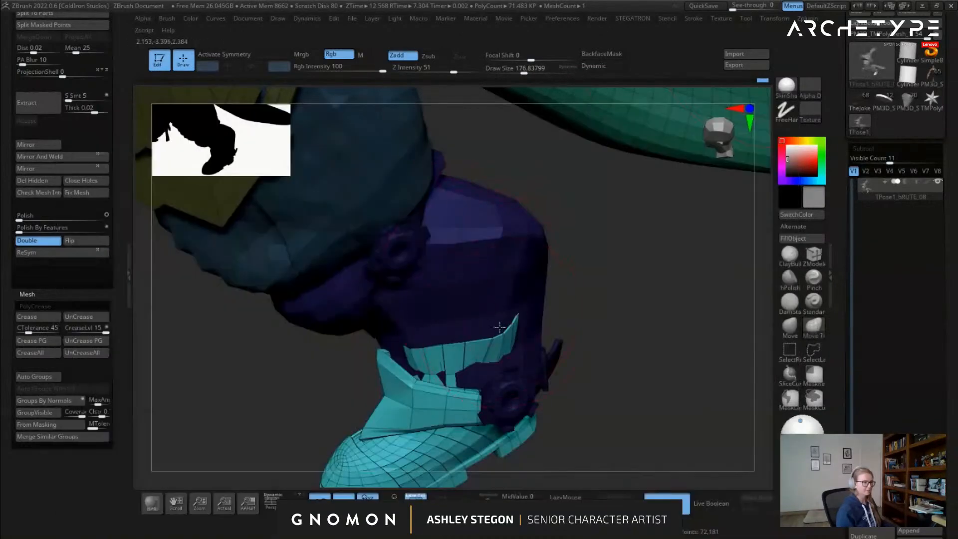
pyautogui.click(794, 327)
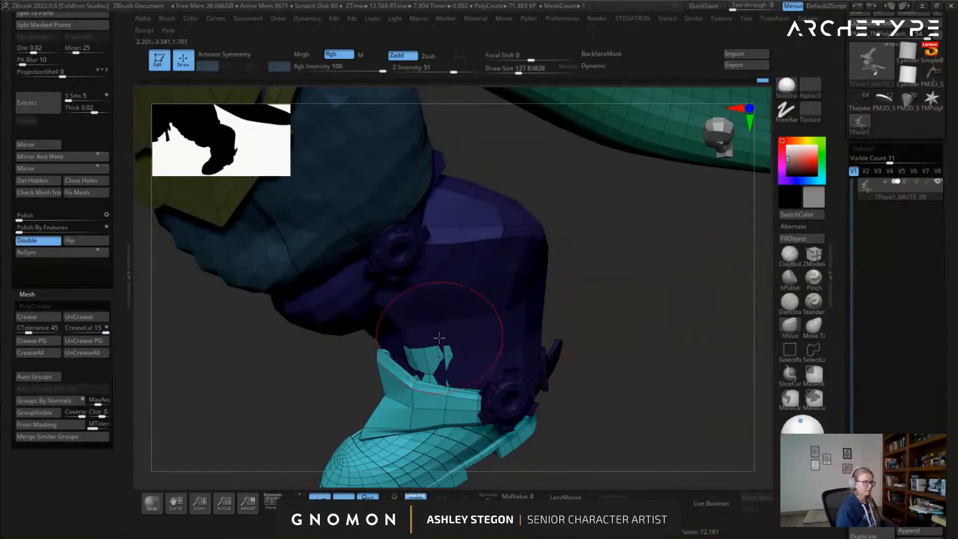
pyautogui.moveTo(422, 332); pyautogui.dragTo(521, 414, button='right')
# Isolate the trousers together with the right shin armour and right boot
pyautogui.moveTo(573, 388); pyautogui.dragTo(261, 443, button='right')
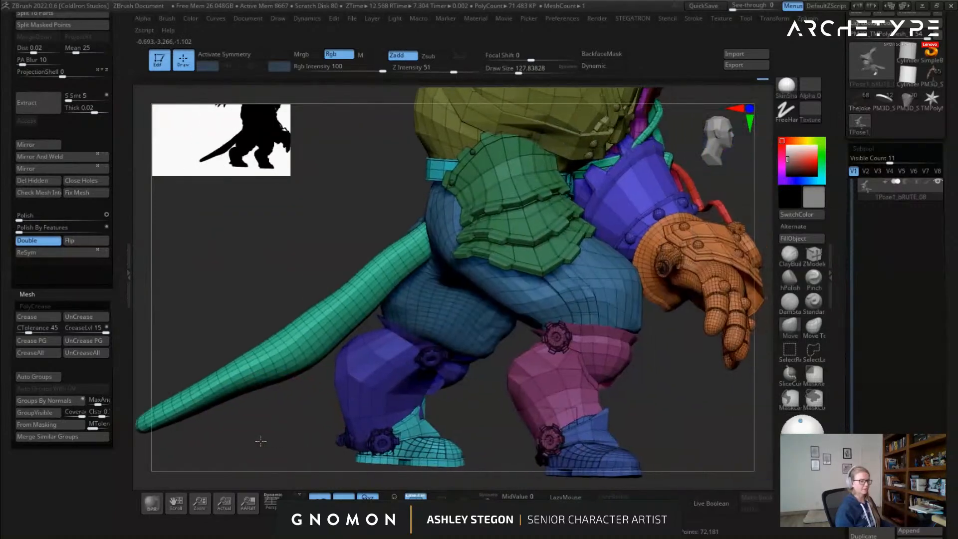
pyautogui.moveTo(701, 424); pyautogui.dragTo(687, 427, button='right')
pyautogui.moveTo(637, 367); pyautogui.dragTo(563, 389, button='right')
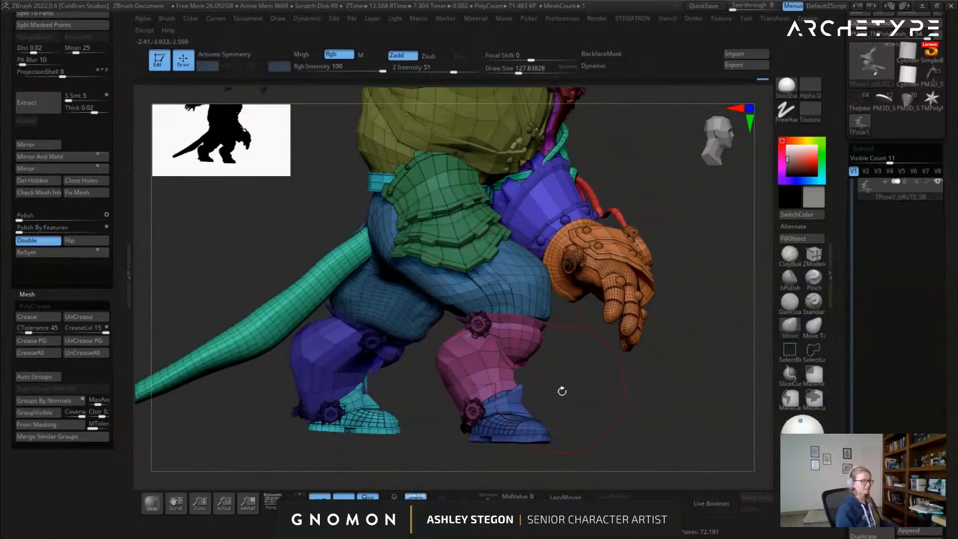
pyautogui.keyDown('ctrl'); pyautogui.keyDown('shift'); pyautogui.click(530, 300); pyautogui.keyUp('shift'); pyautogui.keyUp('ctrl')
pyautogui.keyDown('ctrl'); pyautogui.keyDown('shift'); pyautogui.moveTo(566, 381); pyautogui.dragTo(584, 398); pyautogui.keyUp('shift'); pyautogui.keyUp('ctrl')
pyautogui.keyDown('ctrl'); pyautogui.keyDown('shift'); pyautogui.click(523, 357); pyautogui.keyUp('shift'); pyautogui.keyUp('ctrl')
pyautogui.keyDown('ctrl'); pyautogui.keyDown('shift'); pyautogui.click(520, 414); pyautogui.keyUp('shift'); pyautogui.keyUp('ctrl')
pyautogui.keyDown('ctrl'); pyautogui.click(604, 433); pyautogui.keyUp('ctrl')
pyautogui.keyDown('ctrl'); pyautogui.keyDown('shift'); pyautogui.click(609, 418); pyautogui.keyUp('shift'); pyautogui.keyUp('ctrl')
pyautogui.keyDown('ctrl'); pyautogui.keyDown('shift'); pyautogui.click(615, 407); pyautogui.keyUp('shift'); pyautogui.keyUp('ctrl')
pyautogui.keyDown('ctrl'); pyautogui.keyDown('shift'); pyautogui.moveTo(616, 406); pyautogui.dragTo(633, 433); pyautogui.keyUp('shift'); pyautogui.keyUp('ctrl')
pyautogui.moveTo(379, 184); pyautogui.dragTo(438, 183)
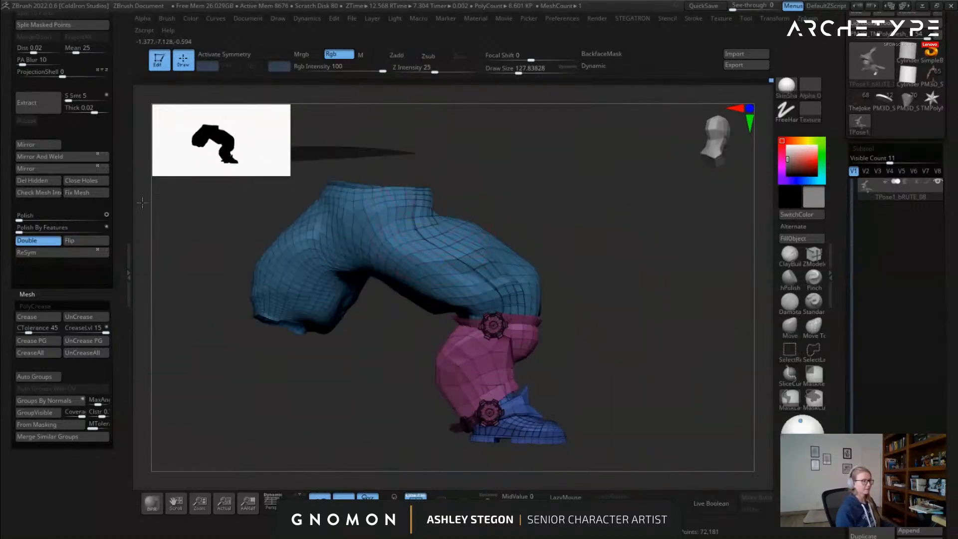
# Mask the trousers' waist and left leg, place the gizmo at the right hip and bring the whole character back
pyautogui.keyDown('ctrl'); pyautogui.keyDown('shift'); pyautogui.moveTo(216, 163); pyautogui.dragTo(369, 334); pyautogui.keyUp('shift'); pyautogui.keyUp('ctrl')
pyautogui.keyDown('ctrl'); pyautogui.moveTo(387, 245); pyautogui.dragTo(465, 195); pyautogui.keyUp('ctrl')
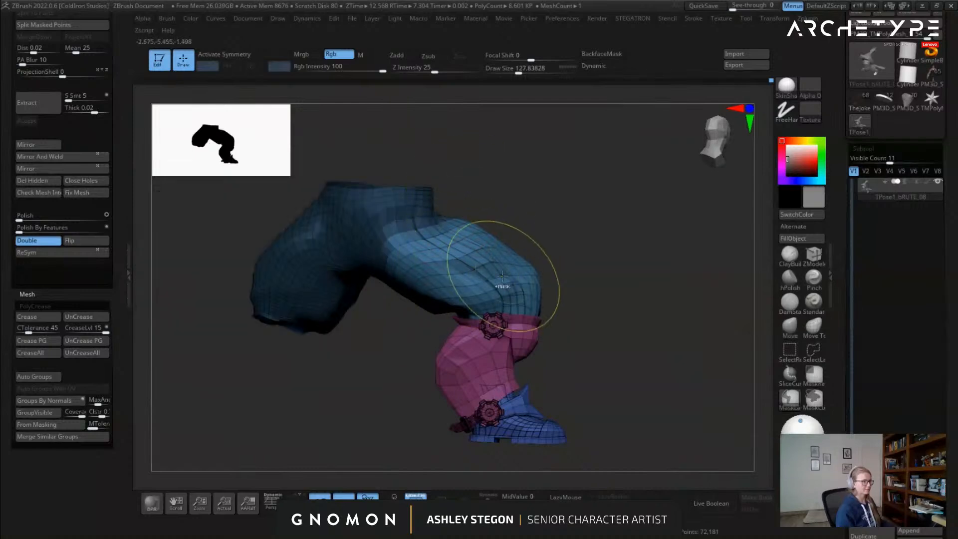
pyautogui.press('w')
pyautogui.moveTo(396, 220); pyautogui.dragTo(458, 254)
pyautogui.moveTo(435, 185); pyautogui.dragTo(564, 237)
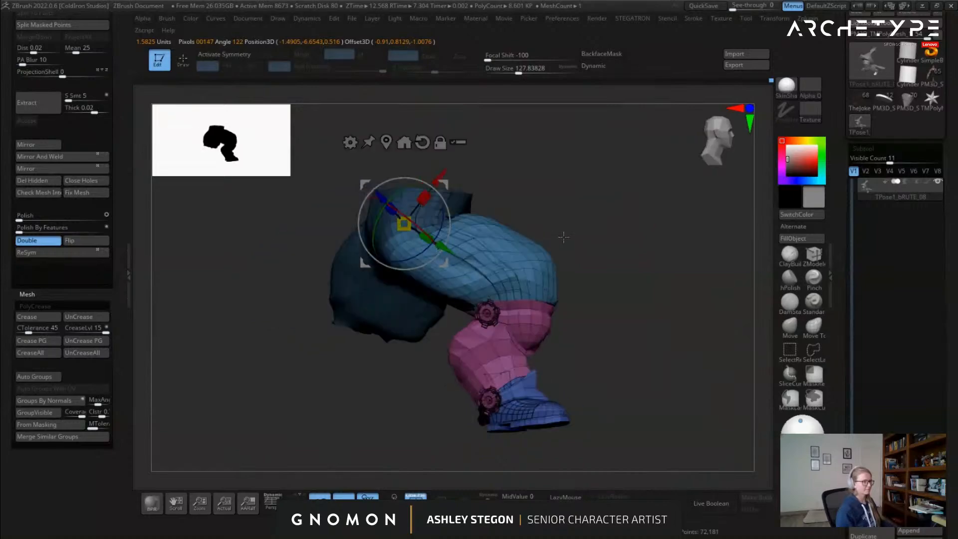
pyautogui.keyDown('ctrl'); pyautogui.keyDown('shift'); pyautogui.click(641, 374); pyautogui.keyUp('shift'); pyautogui.keyUp('ctrl')
pyautogui.keyDown('alt'); pyautogui.moveTo(641, 375); pyautogui.dragTo(639, 410); pyautogui.keyUp('alt')
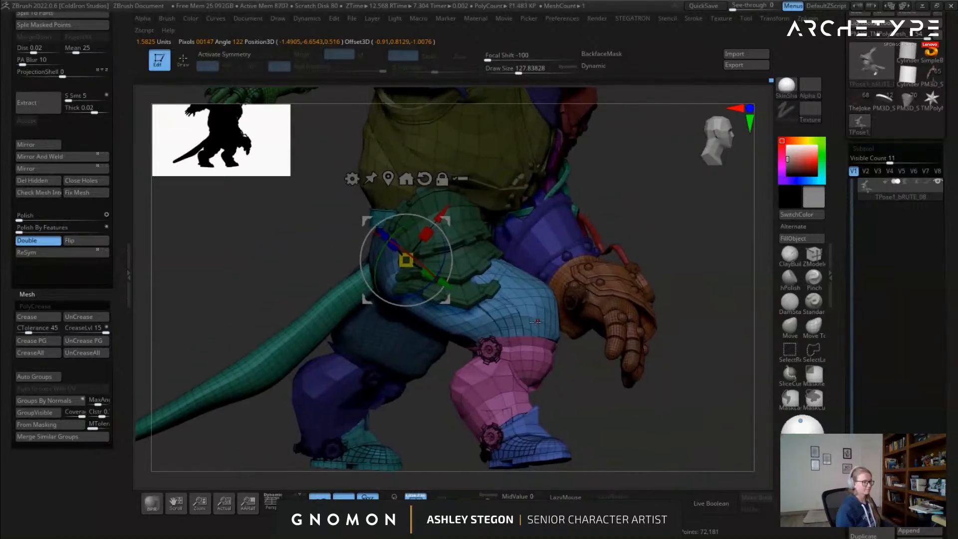
# Undo the last right leg change, readjust the leg from the hip and clear the mask
pyautogui.hotkey('ctrl', 'z')
pyautogui.moveTo(595, 380); pyautogui.dragTo(624, 376)
pyautogui.moveTo(497, 194)
pyautogui.keyDown('ctrl'); pyautogui.mouseDown()
pyautogui.moveTo(387, 363)
pyautogui.moveTo(443, 360)
pyautogui.mouseUp(); pyautogui.keyUp('ctrl')
pyautogui.moveTo(521, 324)
pyautogui.keyDown('ctrl'); pyautogui.mouseDown()
pyautogui.moveTo(581, 321)
pyautogui.moveTo(551, 336)
pyautogui.moveTo(564, 312)
pyautogui.moveTo(551, 298)
pyautogui.mouseUp(); pyautogui.keyUp('ctrl')
pyautogui.keyDown('alt'); pyautogui.click(514, 314); pyautogui.keyUp('alt')
pyautogui.moveTo(581, 329); pyautogui.dragTo(601, 328)
pyautogui.moveTo(552, 302); pyautogui.dragTo(565, 314)
pyautogui.moveTo(605, 383); pyautogui.dragTo(581, 385)
pyautogui.press('f')
pyautogui.press('q')
pyautogui.moveTo(339, 380)
pyautogui.keyDown('ctrl'); pyautogui.mouseDown()
pyautogui.moveTo(314, 402)
pyautogui.moveTo(460, 360)
pyautogui.moveTo(399, 358)
pyautogui.mouseUp(); pyautogui.keyUp('ctrl')
# Mask everything except the left hip plates, with the transform gizmo placed on them
pyautogui.hotkey('shift', 'f')
pyautogui.hotkey('shift', 'f')
pyautogui.press('p')
pyautogui.keyDown('ctrl'); pyautogui.moveTo(457, 329); pyautogui.dragTo(490, 304, button='right'); pyautogui.keyUp('ctrl')
pyautogui.press('w')
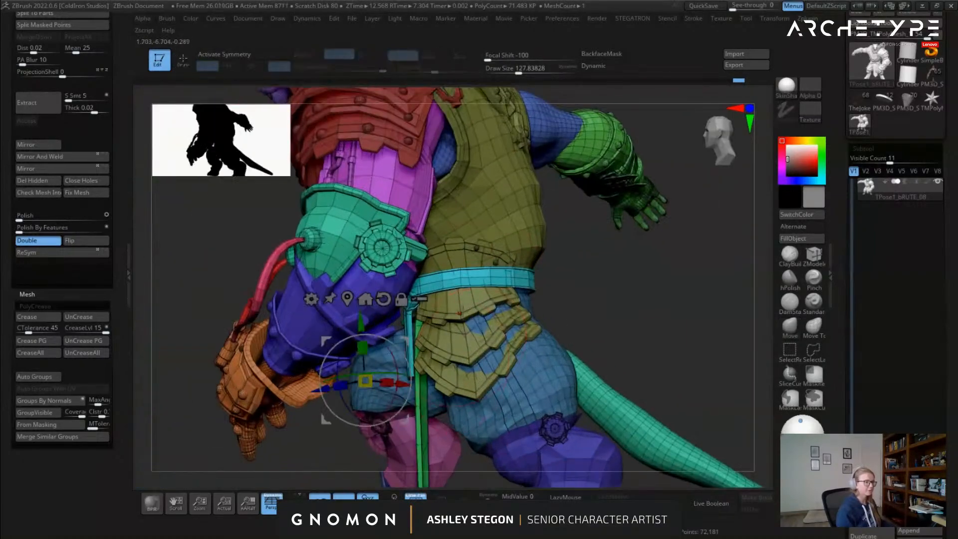
pyautogui.keyDown('ctrl'); pyautogui.click(491, 304); pyautogui.keyUp('ctrl')
pyautogui.keyDown('alt'); pyautogui.moveTo(545, 248); pyautogui.dragTo(471, 296, button='right'); pyautogui.keyUp('alt')
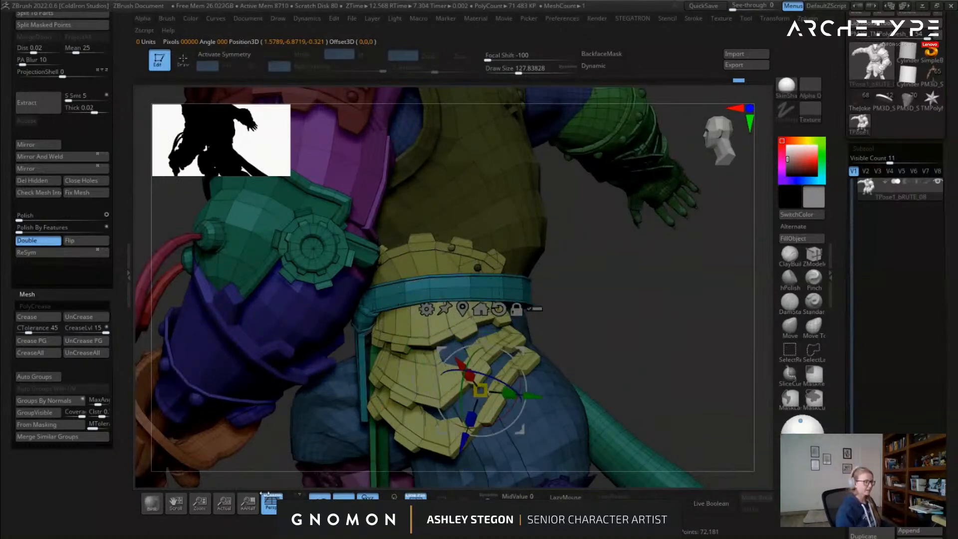
# Turn off perspective and fit the left hip plates against the waist with the transform gizmo
pyautogui.click(271, 502)
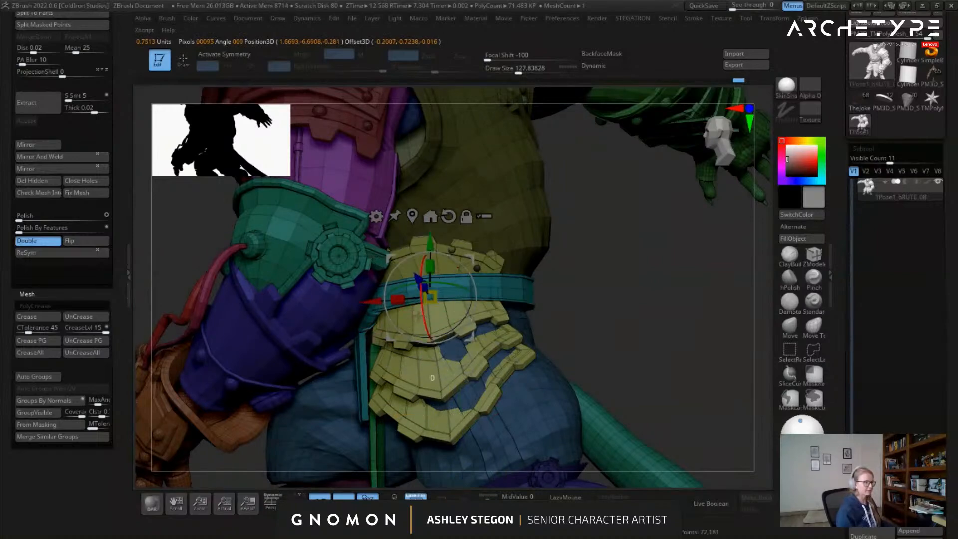
pyautogui.moveTo(417, 311); pyautogui.dragTo(487, 318, button='right')
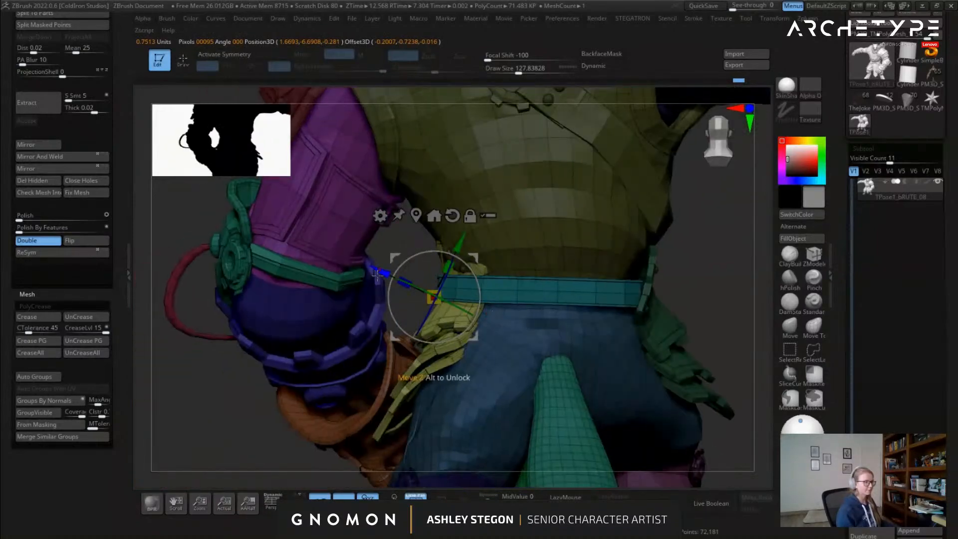
pyautogui.moveTo(371, 276)
pyautogui.mouseDown(button='right')
pyautogui.moveTo(535, 319)
pyautogui.moveTo(451, 269)
pyautogui.moveTo(471, 302)
pyautogui.mouseUp(button='right')
# Mask everything except the vest and reshape its lower edge around the back and waist
pyautogui.press('q')
pyautogui.hotkey('shift', 'f')
pyautogui.press('w')
pyautogui.keyDown('ctrl'); pyautogui.click(444, 255); pyautogui.keyUp('ctrl')
pyautogui.press('q')
pyautogui.press('s')
pyautogui.moveTo(470, 303); pyautogui.dragTo(484, 291)
pyautogui.moveTo(476, 285)
pyautogui.mouseDown(button='right')
pyautogui.moveTo(511, 294)
pyautogui.moveTo(496, 254)
pyautogui.moveTo(489, 262)
pyautogui.moveTo(488, 248)
pyautogui.moveTo(470, 241)
pyautogui.mouseUp(button='right')
# Refine the vest's shape from further angles at a draw size of about 90
pyautogui.moveTo(607, 216); pyautogui.dragTo(633, 178, button='right')
pyautogui.moveTo(667, 220)
pyautogui.mouseDown(button='right')
pyautogui.moveTo(687, 235)
pyautogui.moveTo(496, 272)
pyautogui.moveTo(514, 300)
pyautogui.moveTo(549, 288)
pyautogui.moveTo(554, 257)
pyautogui.moveTo(569, 245)
pyautogui.moveTo(520, 295)
pyautogui.moveTo(539, 295)
pyautogui.moveTo(413, 310)
pyautogui.mouseUp(button='right')
pyautogui.press('s')
pyautogui.click(542, 298)
pyautogui.press('s')
pyautogui.moveTo(434, 300); pyautogui.dragTo(421, 299)
pyautogui.moveTo(430, 293)
pyautogui.keyDown('ctrl'); pyautogui.mouseDown(button='right')
pyautogui.moveTo(405, 292)
pyautogui.moveTo(418, 302)
pyautogui.moveTo(375, 336)
pyautogui.mouseUp(button='right'); pyautogui.keyUp('ctrl')
# Clear the mask and show the polygroup wireframe on the full character
pyautogui.hotkey('shift', 'f')
pyautogui.hotkey('shift', 'f')
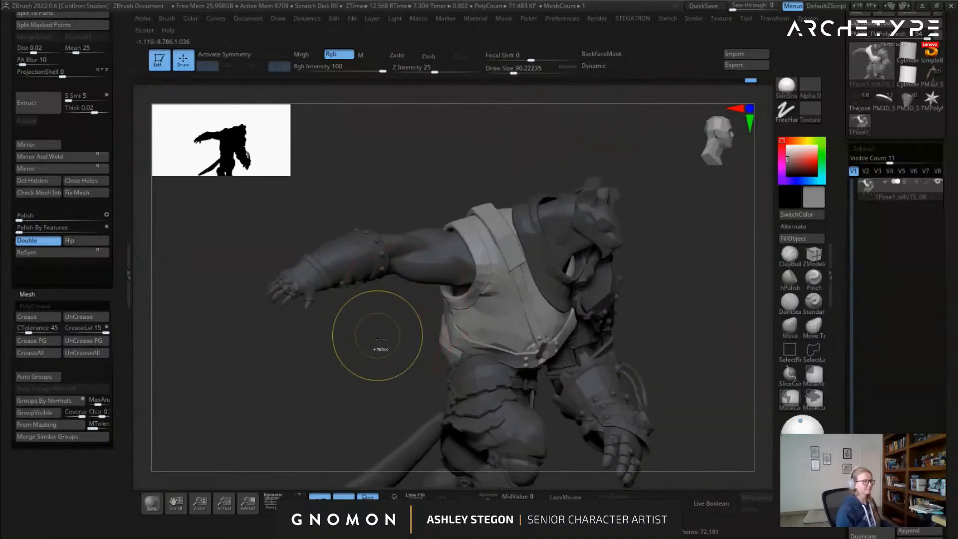
pyautogui.keyDown('ctrl'); pyautogui.moveTo(376, 336); pyautogui.dragTo(399, 350); pyautogui.keyUp('ctrl')
pyautogui.moveTo(428, 325)
pyautogui.mouseDown(button='right')
pyautogui.moveTo(442, 312)
pyautogui.moveTo(433, 328)
pyautogui.mouseUp(button='right')
pyautogui.hotkey('shift', 'f')
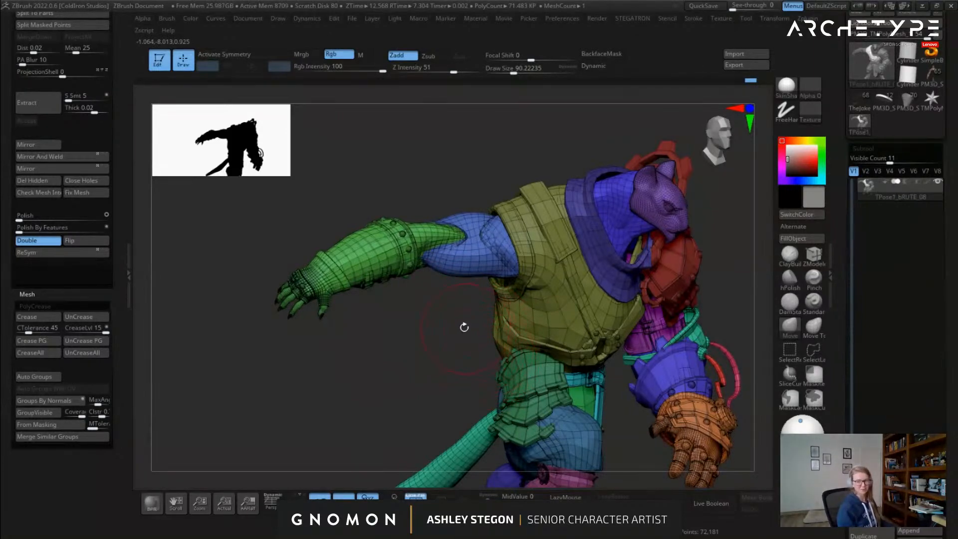
# Mask everything except the outstretched arm by hiding its polygroups, masking the rest and restoring full visibility
pyautogui.keyDown('ctrl'); pyautogui.keyDown('shift'); pyautogui.click(469, 257); pyautogui.keyUp('shift'); pyautogui.keyUp('ctrl')
pyautogui.keyDown('ctrl'); pyautogui.keyDown('shift'); pyautogui.moveTo(424, 321); pyautogui.dragTo(424, 353); pyautogui.keyUp('shift'); pyautogui.keyUp('ctrl')
pyautogui.keyDown('ctrl'); pyautogui.keyDown('shift'); pyautogui.click(403, 258); pyautogui.keyUp('shift'); pyautogui.keyUp('ctrl')
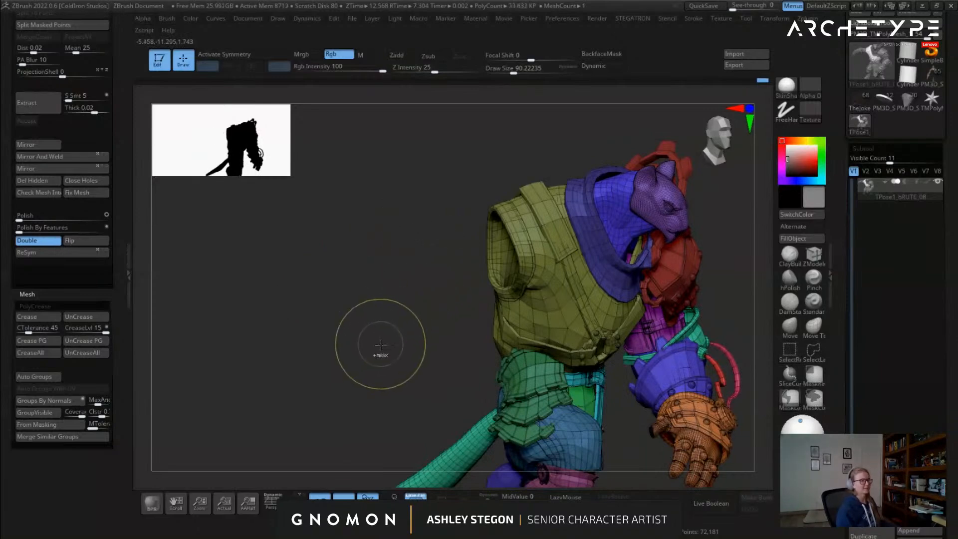
pyautogui.keyDown('ctrl'); pyautogui.click(384, 344); pyautogui.keyUp('ctrl')
pyautogui.hotkey('shift', 'f')
pyautogui.keyDown('ctrl'); pyautogui.keyDown('shift'); pyautogui.click(390, 360); pyautogui.keyUp('shift'); pyautogui.keyUp('ctrl')
# Rotate the outstretched arm at the shoulder with the transform gizmo to suit the stepping pose
pyautogui.moveTo(478, 278); pyautogui.dragTo(506, 259, button='right')
pyautogui.press('w')
pyautogui.keyDown('alt'); pyautogui.moveTo(513, 255); pyautogui.dragTo(613, 333); pyautogui.keyUp('alt')
pyautogui.click(525, 276)
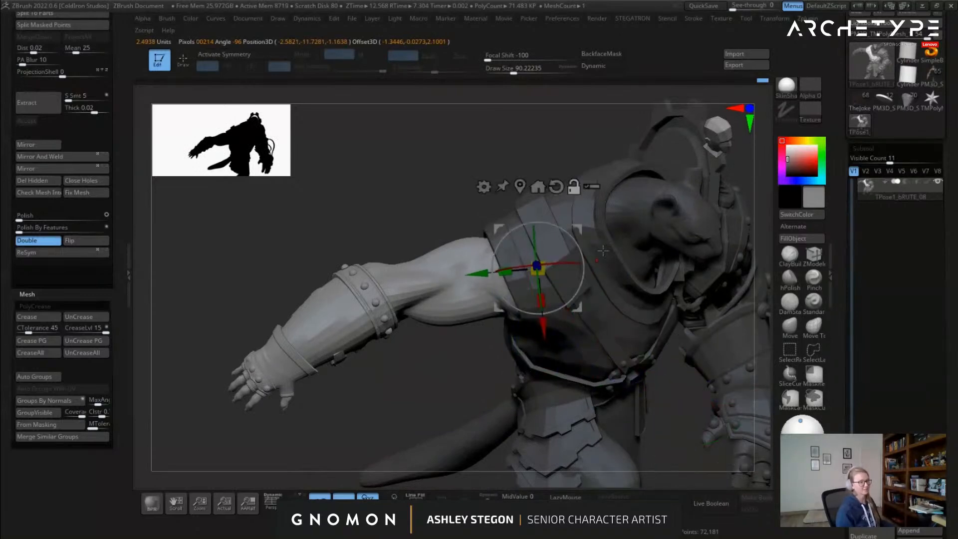
pyautogui.moveTo(572, 230); pyautogui.dragTo(563, 274)
pyautogui.moveTo(563, 274)
pyautogui.mouseDown(button='right')
pyautogui.moveTo(471, 313)
pyautogui.moveTo(495, 292)
pyautogui.mouseUp(button='right')
pyautogui.press('q')
pyautogui.press('w')
pyautogui.moveTo(422, 215); pyautogui.dragTo(431, 208)
pyautogui.moveTo(659, 341); pyautogui.dragTo(736, 334, button='right')
# Reshape the outstretched arm's shoulder end with the Move brush at a draw size of about 202
pyautogui.press('q')
pyautogui.click(788, 335)
pyautogui.press('s')
pyautogui.moveTo(476, 306); pyautogui.dragTo(469, 306)
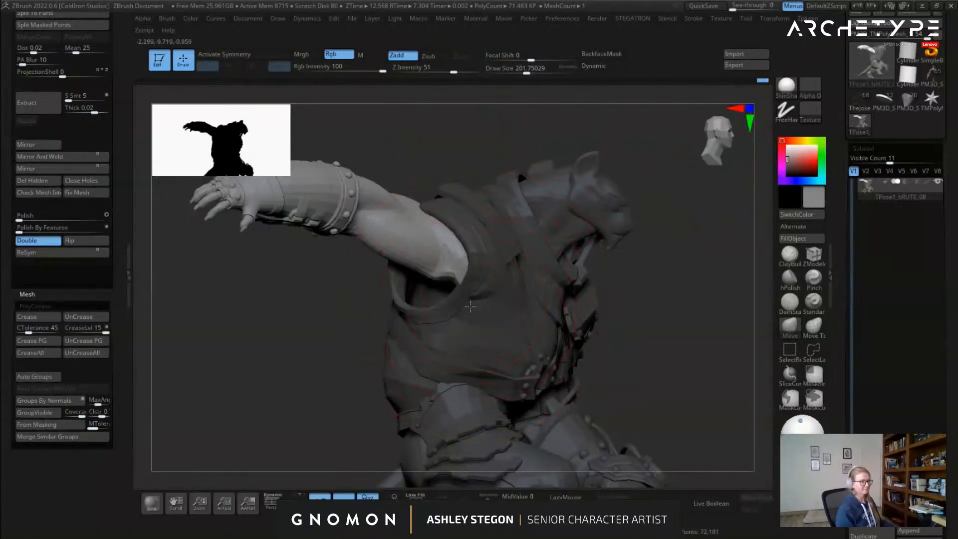
pyautogui.moveTo(476, 296); pyautogui.dragTo(474, 302, button='right')
# Mask everything except the vest and reshape its armhole around the outstretched arm at a draw size of about 158
pyautogui.press('w')
pyautogui.keyDown('ctrl'); pyautogui.click(483, 305); pyautogui.keyUp('ctrl')
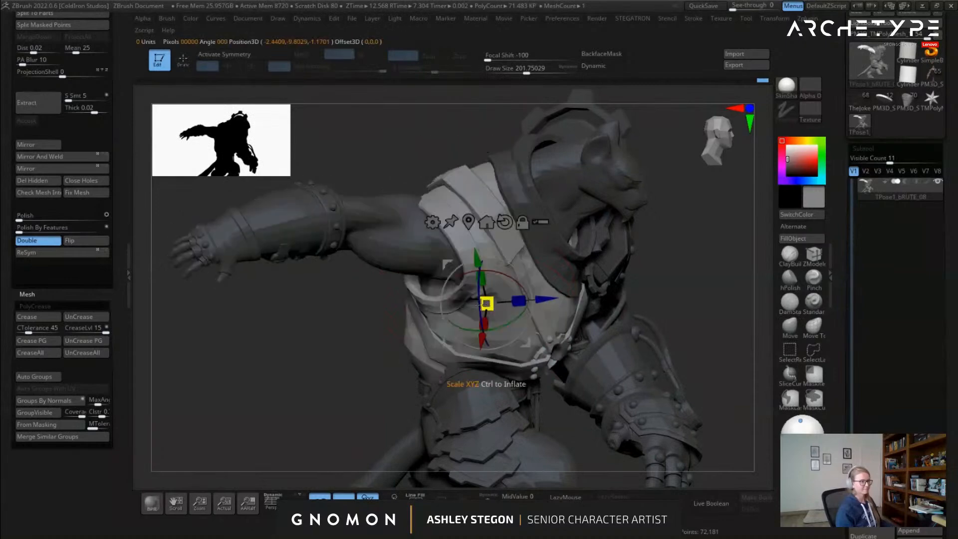
pyautogui.hotkey('ctrl', 'z')
pyautogui.hotkey('ctrl', 'z')
pyautogui.keyDown('ctrl'); pyautogui.click(486, 321); pyautogui.keyUp('ctrl')
pyautogui.moveTo(399, 280); pyautogui.dragTo(455, 200, button='right')
pyautogui.press('q')
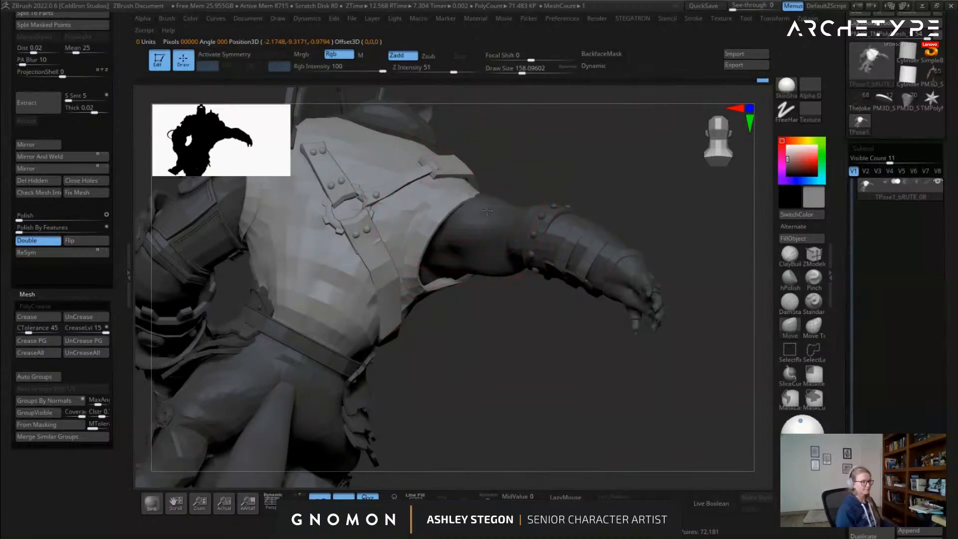
pyautogui.moveTo(442, 285)
pyautogui.mouseDown(button='right')
pyautogui.moveTo(454, 260)
pyautogui.moveTo(465, 278)
pyautogui.moveTo(470, 258)
pyautogui.moveTo(454, 237)
pyautogui.mouseUp(button='right')
pyautogui.moveTo(409, 260); pyautogui.dragTo(466, 265, button='right')
# Fit the isolated upper arm into the vest's armhole at a draw size of about 197, and clear the mask
pyautogui.press('w')
pyautogui.press('q')
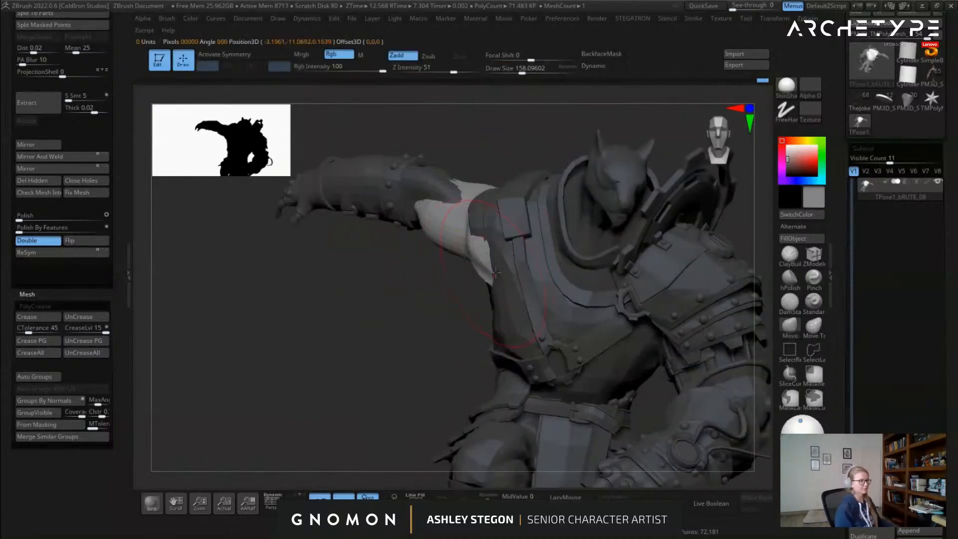
pyautogui.moveTo(506, 281); pyautogui.dragTo(461, 186, button='right')
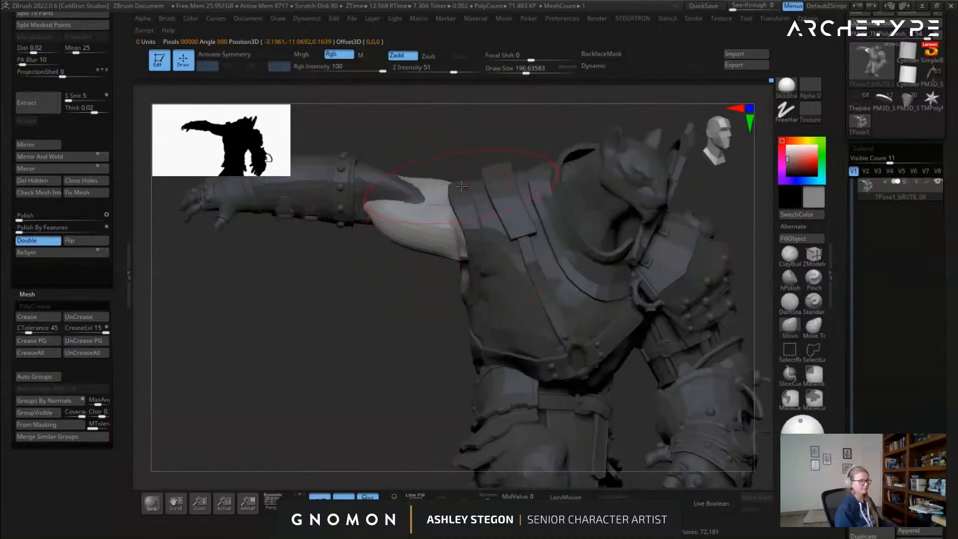
pyautogui.keyDown('ctrl'); pyautogui.moveTo(490, 219); pyautogui.dragTo(428, 220, button='right'); pyautogui.keyUp('ctrl')
pyautogui.moveTo(438, 276); pyautogui.dragTo(350, 272, button='right')
pyautogui.moveTo(496, 257)
pyautogui.mouseDown(button='right')
pyautogui.moveTo(442, 260)
pyautogui.moveTo(515, 269)
pyautogui.mouseUp(button='right')
pyautogui.keyDown('ctrl'); pyautogui.moveTo(427, 271); pyautogui.dragTo(444, 284); pyautogui.keyUp('ctrl')
pyautogui.keyDown('alt'); pyautogui.moveTo(449, 289); pyautogui.dragTo(470, 311, button='right'); pyautogui.keyUp('alt')
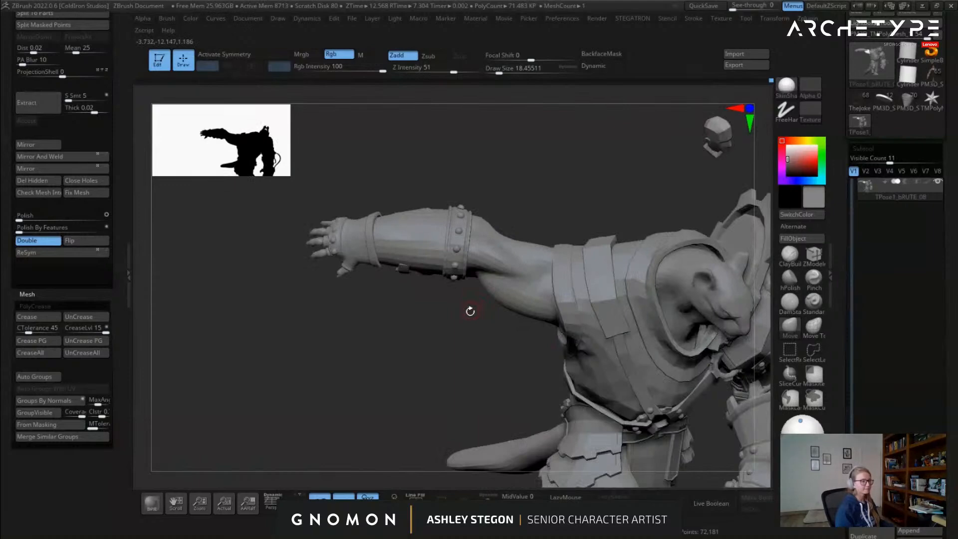
# Show the polygroup wireframe and mask everything except the forearm and hand of the outstretched arm
pyautogui.hotkey('ctrl', 'd')
pyautogui.hotkey('shift', 'f')
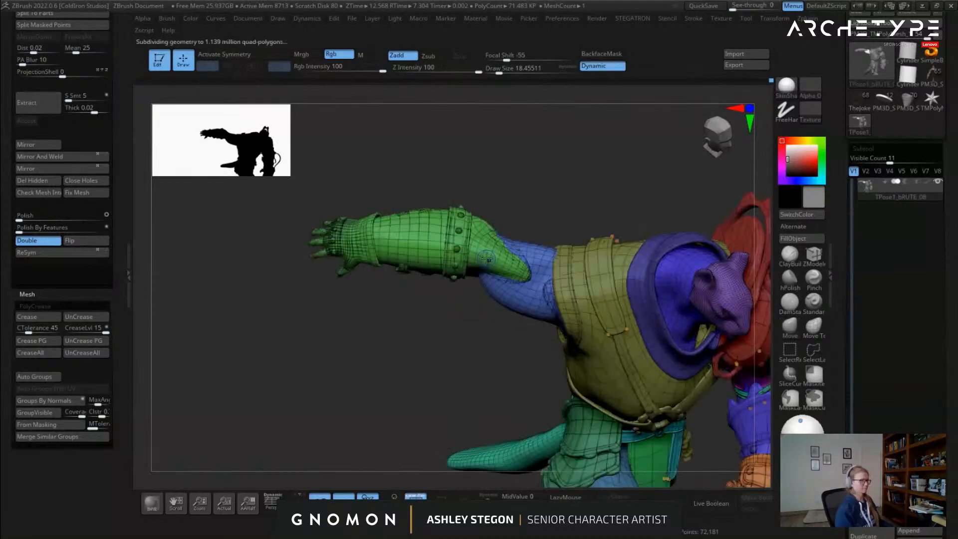
pyautogui.press('w')
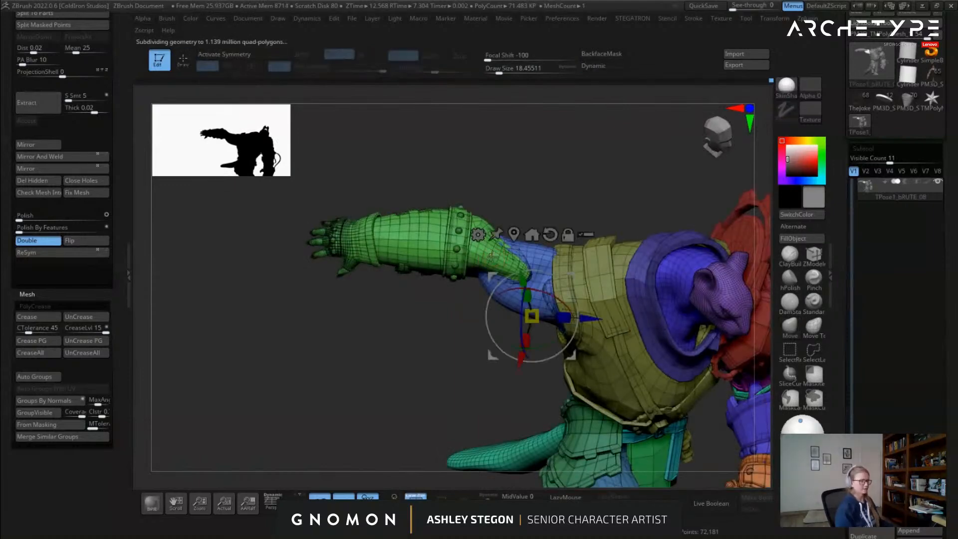
pyautogui.keyDown('ctrl'); pyautogui.click(497, 256); pyautogui.keyUp('ctrl')
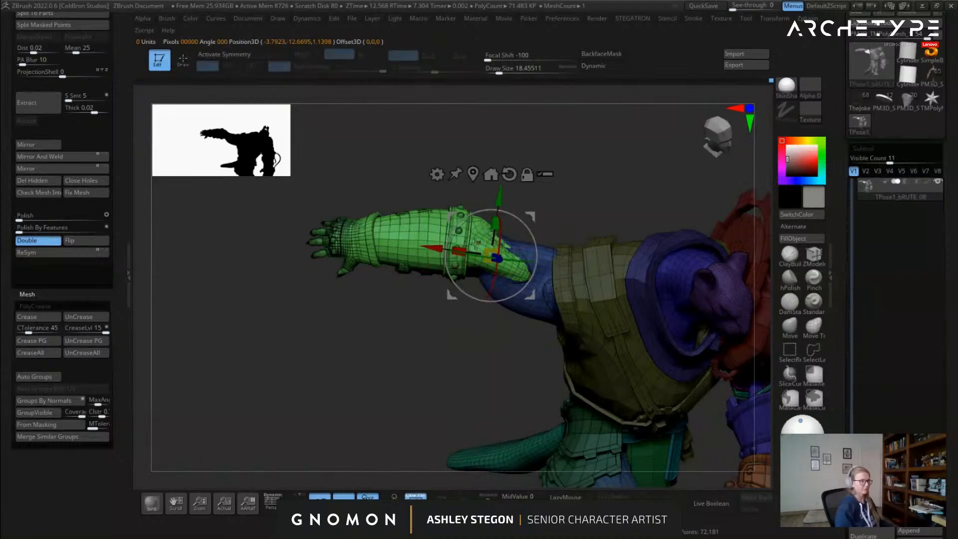
# Bend the forearm and hand at the elbow with the transform gizmo, working from several angles
pyautogui.moveTo(466, 237); pyautogui.dragTo(524, 266, button='right')
pyautogui.moveTo(523, 262); pyautogui.dragTo(517, 262)
pyautogui.moveTo(494, 326)
pyautogui.mouseDown(button='right')
pyautogui.moveTo(469, 359)
pyautogui.moveTo(459, 240)
pyautogui.moveTo(419, 275)
pyautogui.moveTo(310, 294)
pyautogui.moveTo(270, 325)
pyautogui.mouseUp(button='right')
pyautogui.hotkey('ctrl', 'z')
pyautogui.moveTo(442, 440); pyautogui.dragTo(495, 339, button='right')
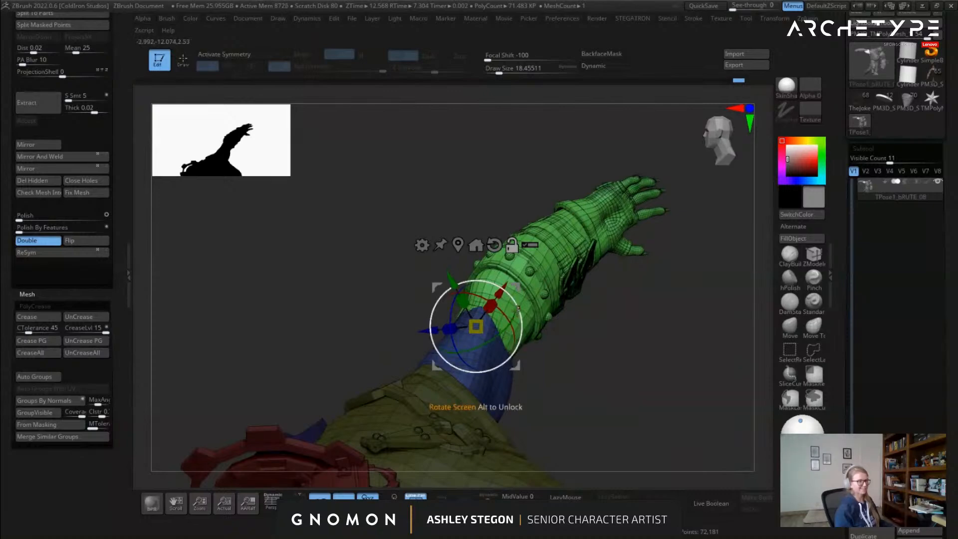
pyautogui.moveTo(502, 315); pyautogui.dragTo(519, 295, button='right')
pyautogui.moveTo(494, 357)
pyautogui.mouseDown(button='right')
pyautogui.moveTo(439, 336)
pyautogui.moveTo(513, 347)
pyautogui.moveTo(601, 294)
pyautogui.mouseUp(button='right')
pyautogui.press('q')
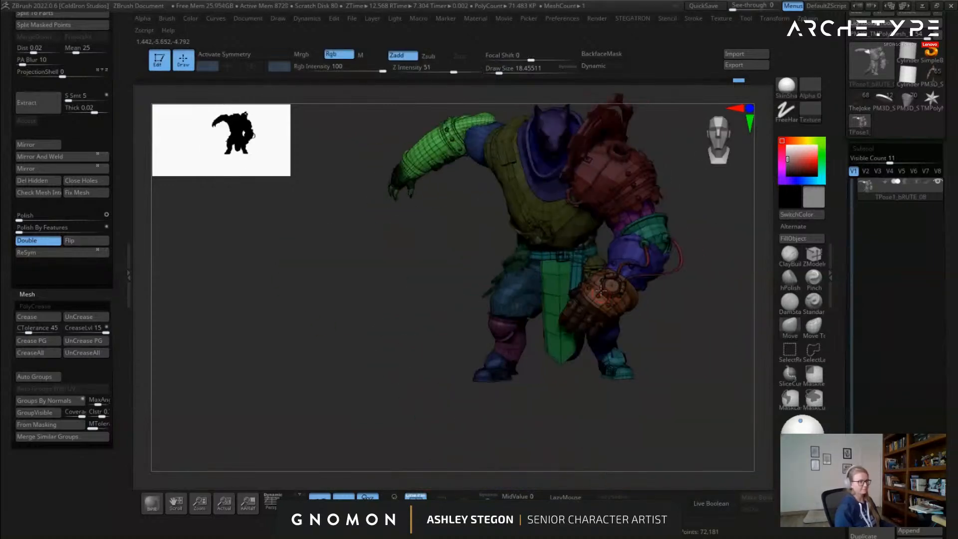
# Refine the isolated forearm's shape at a draw size of about 104, and clear the mask
pyautogui.keyDown('ctrl'); pyautogui.click(588, 246); pyautogui.keyUp('ctrl')
pyautogui.moveTo(561, 244); pyautogui.dragTo(561, 296, button='right')
pyautogui.moveTo(489, 233)
pyautogui.mouseDown(button='right')
pyautogui.moveTo(451, 237)
pyautogui.moveTo(447, 301)
pyautogui.moveTo(460, 295)
pyautogui.moveTo(477, 255)
pyautogui.moveTo(481, 209)
pyautogui.moveTo(498, 223)
pyautogui.moveTo(492, 234)
pyautogui.mouseUp(button='right')
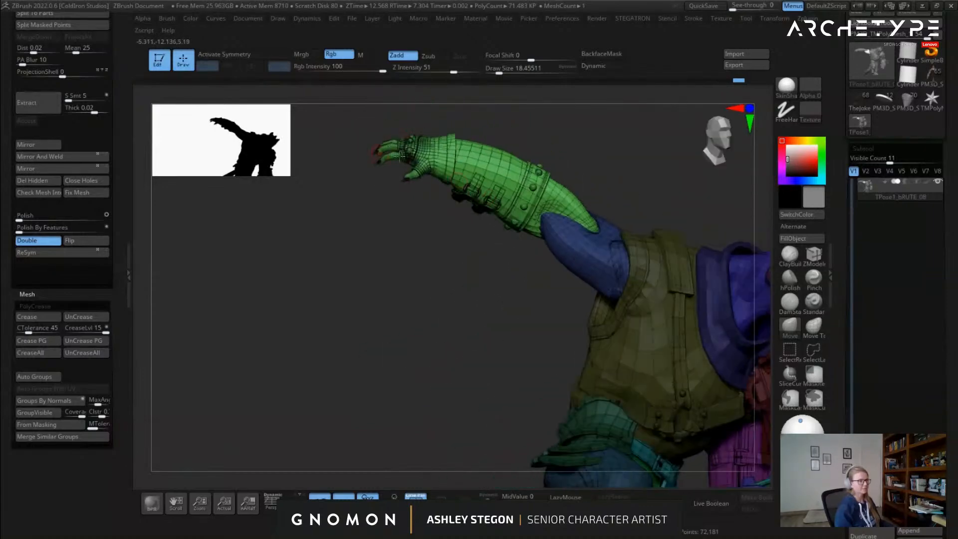
pyautogui.hotkey('shift', 'f')
pyautogui.moveTo(408, 185); pyautogui.dragTo(379, 235, button='right')
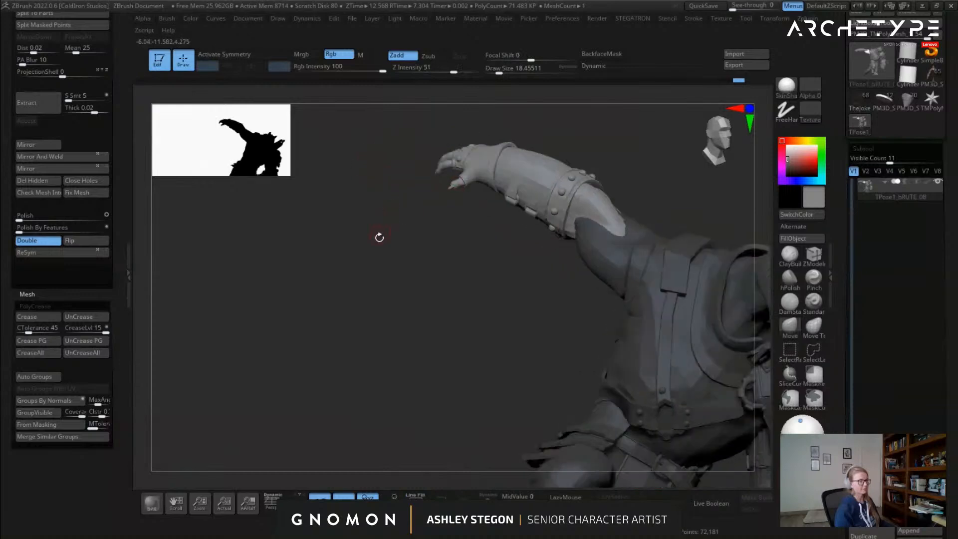
pyautogui.moveTo(468, 249); pyautogui.dragTo(405, 298, button='right')
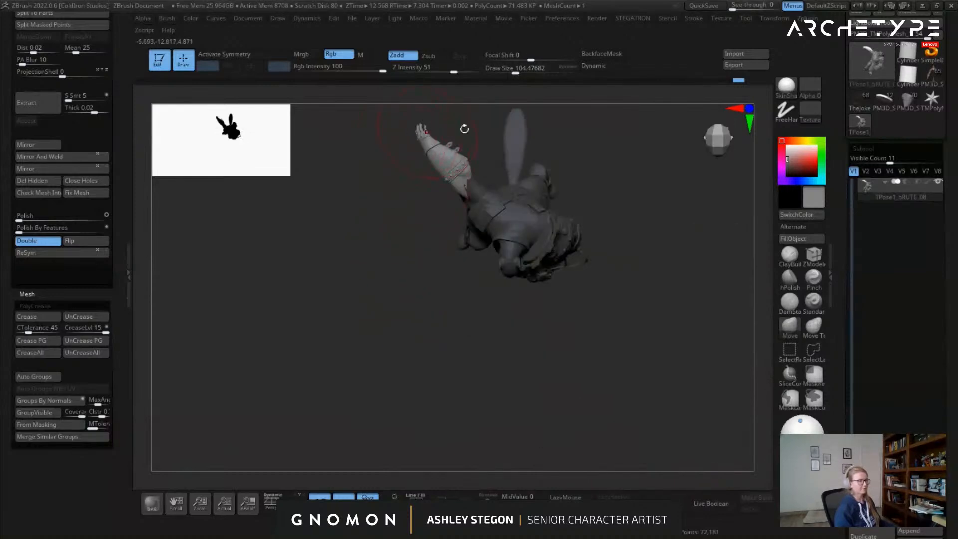
pyautogui.moveTo(432, 253)
pyautogui.mouseDown(button='right')
pyautogui.moveTo(462, 235)
pyautogui.moveTo(516, 276)
pyautogui.mouseUp(button='right')
pyautogui.hotkey('shift', 'f')
pyautogui.keyDown('ctrl'); pyautogui.moveTo(565, 231); pyautogui.dragTo(620, 289, button='right'); pyautogui.keyUp('ctrl')
pyautogui.hotkey('shift', 'f')
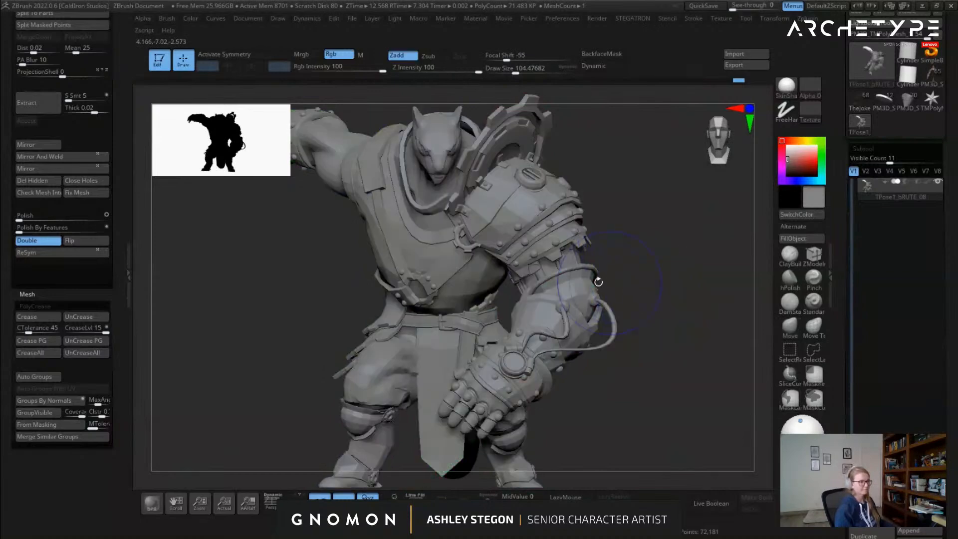
# Mask everything except the armoured arm by hiding its upper arm, forearm, hoses and glove and masking the rest
pyautogui.keyDown('ctrl'); pyautogui.keyDown('shift'); pyautogui.click(587, 264); pyautogui.keyUp('shift'); pyautogui.keyUp('ctrl')
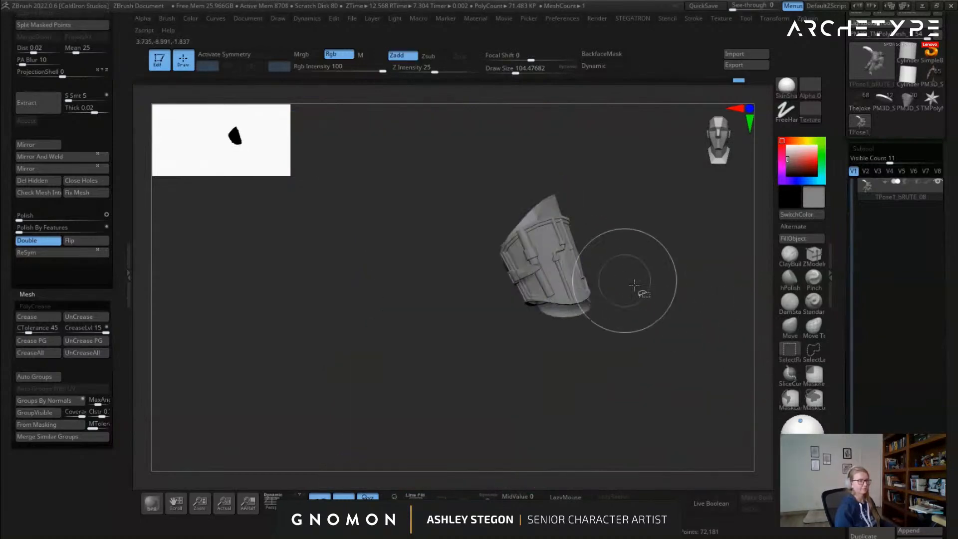
pyautogui.keyDown('ctrl'); pyautogui.keyDown('shift'); pyautogui.click(601, 276); pyautogui.keyUp('shift'); pyautogui.keyUp('ctrl')
pyautogui.keyDown('ctrl'); pyautogui.keyDown('shift'); pyautogui.click(578, 318); pyautogui.keyUp('shift'); pyautogui.keyUp('ctrl')
pyautogui.keyDown('ctrl'); pyautogui.keyDown('shift'); pyautogui.click(610, 341); pyautogui.keyUp('shift'); pyautogui.keyUp('ctrl')
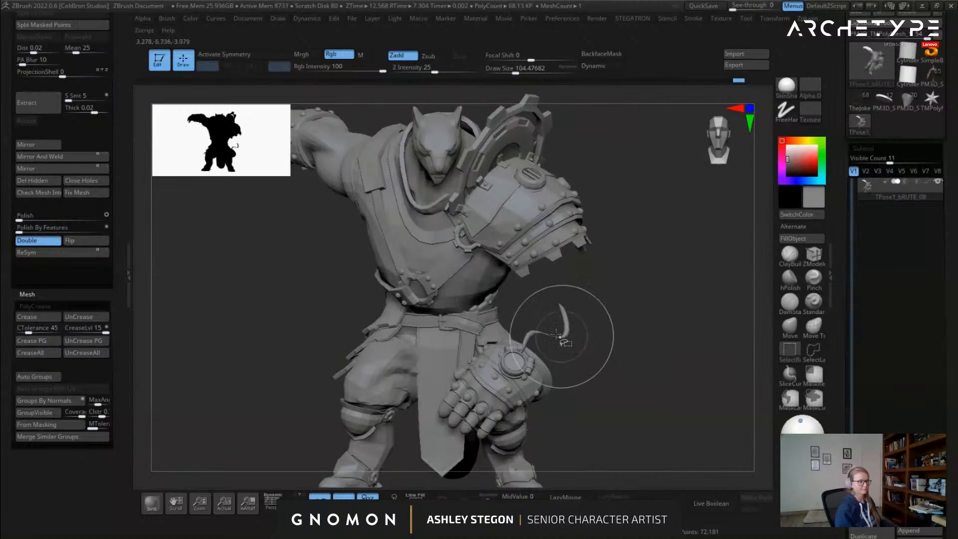
pyautogui.keyDown('ctrl'); pyautogui.keyDown('shift'); pyautogui.click(516, 361); pyautogui.keyUp('shift'); pyautogui.keyUp('ctrl')
pyautogui.keyDown('ctrl'); pyautogui.click(617, 386); pyautogui.keyUp('ctrl')
pyautogui.moveTo(617, 387)
pyautogui.keyDown('ctrl'); pyautogui.keyDown('shift'); pyautogui.mouseDown()
pyautogui.moveTo(664, 319)
pyautogui.moveTo(603, 276)
pyautogui.moveTo(474, 254)
pyautogui.moveTo(475, 245)
pyautogui.moveTo(510, 250)
pyautogui.mouseUp(); pyautogui.keyUp('shift'); pyautogui.keyUp('ctrl')
pyautogui.keyDown('ctrl'); pyautogui.keyDown('shift'); pyautogui.click(654, 317); pyautogui.keyUp('shift'); pyautogui.keyUp('ctrl')
# Place the transform gizmo on the armoured arm just below the pauldron and rotate the arm
pyautogui.press('w')
pyautogui.press('q')
pyautogui.press('w')
pyautogui.keyDown('alt'); pyautogui.click(442, 246); pyautogui.keyUp('alt')
pyautogui.moveTo(470, 225); pyautogui.dragTo(589, 240, button='right')
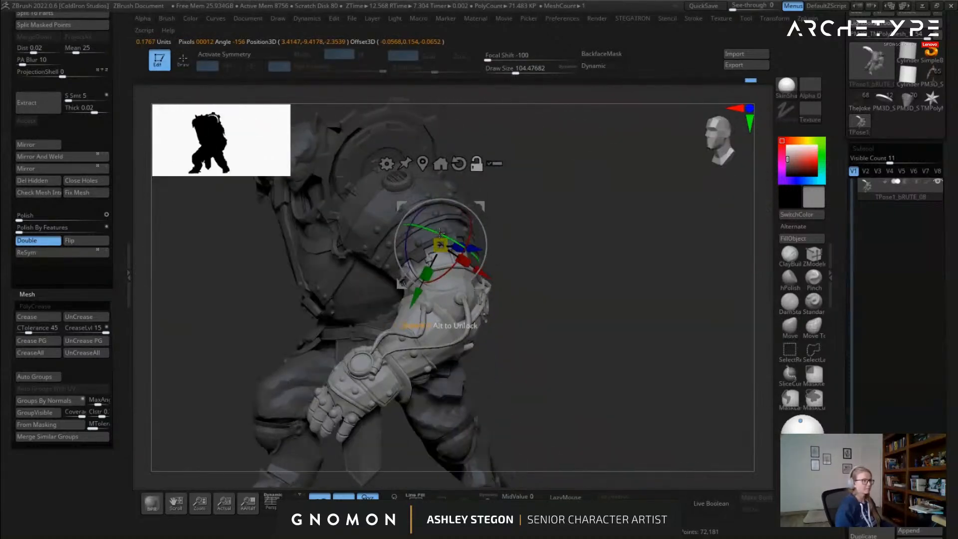
pyautogui.moveTo(446, 291); pyautogui.dragTo(619, 247, button='right')
pyautogui.keyDown('alt'); pyautogui.moveTo(566, 228); pyautogui.dragTo(548, 233); pyautogui.keyUp('alt')
# Rotate the armoured arm further from the back and front until its glove reaches across the body
pyautogui.moveTo(514, 231); pyautogui.dragTo(469, 223, button='right')
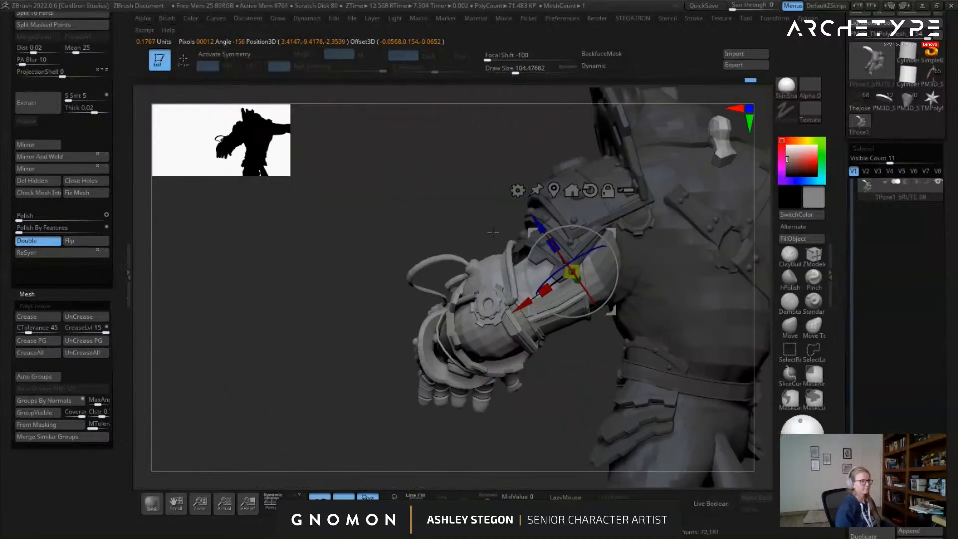
pyautogui.moveTo(609, 233); pyautogui.dragTo(609, 213)
pyautogui.moveTo(609, 213); pyautogui.dragTo(635, 200, button='right')
pyautogui.moveTo(573, 274); pyautogui.dragTo(564, 232, button='right')
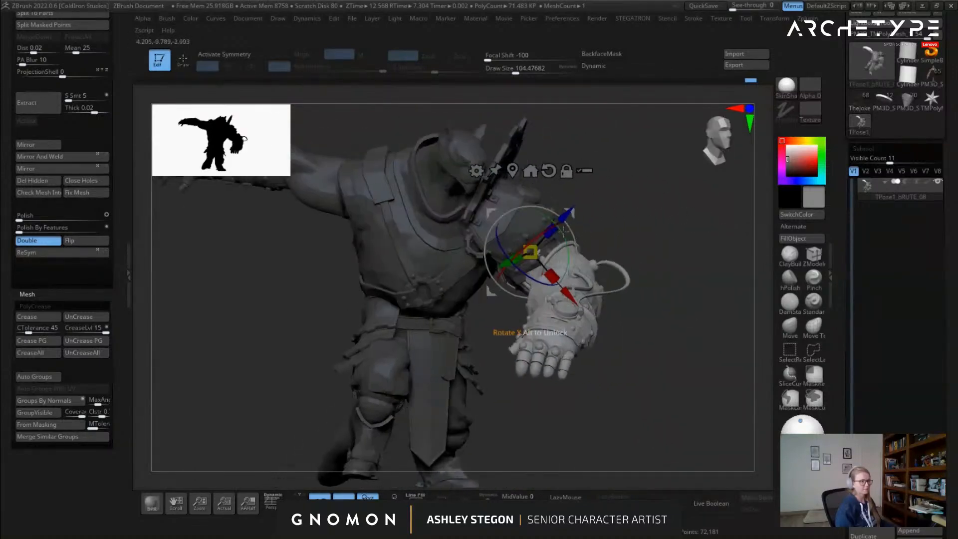
pyautogui.moveTo(562, 288); pyautogui.dragTo(464, 316, button='right')
pyautogui.moveTo(470, 316); pyautogui.dragTo(519, 243)
# Mask everything except the pauldron, place the transform gizmo on it and start tilting it toward the shoulder
pyautogui.keyDown('ctrl'); pyautogui.click(510, 241); pyautogui.keyUp('ctrl')
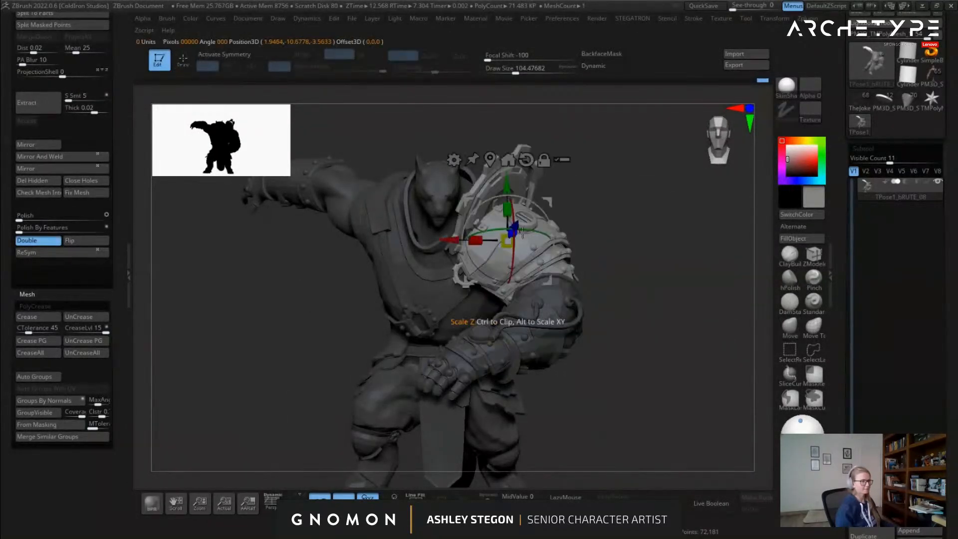
pyautogui.keyDown('alt'); pyautogui.moveTo(563, 214); pyautogui.dragTo(554, 265); pyautogui.keyUp('alt')
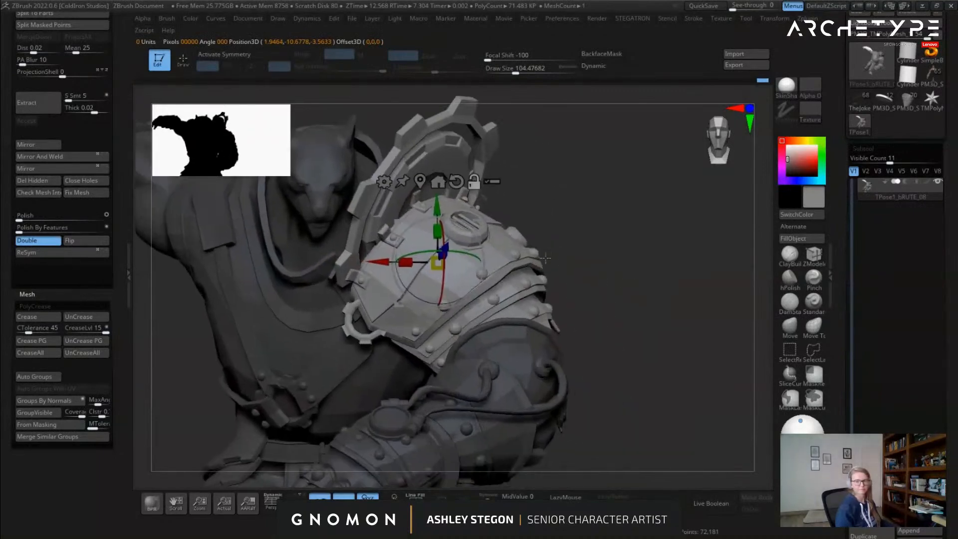
pyautogui.hotkey('shift', 'f')
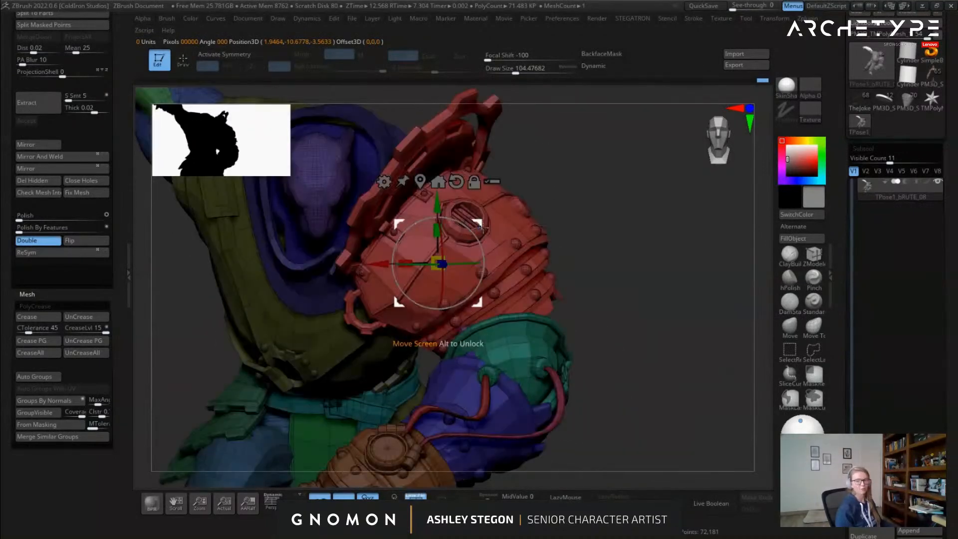
pyautogui.hotkey('shift', 'f')
pyautogui.moveTo(483, 229); pyautogui.dragTo(490, 275, button='right')
pyautogui.keyDown('alt'); pyautogui.moveTo(489, 274); pyautogui.dragTo(583, 361); pyautogui.keyUp('alt')
pyautogui.hotkey('shift', 'f')
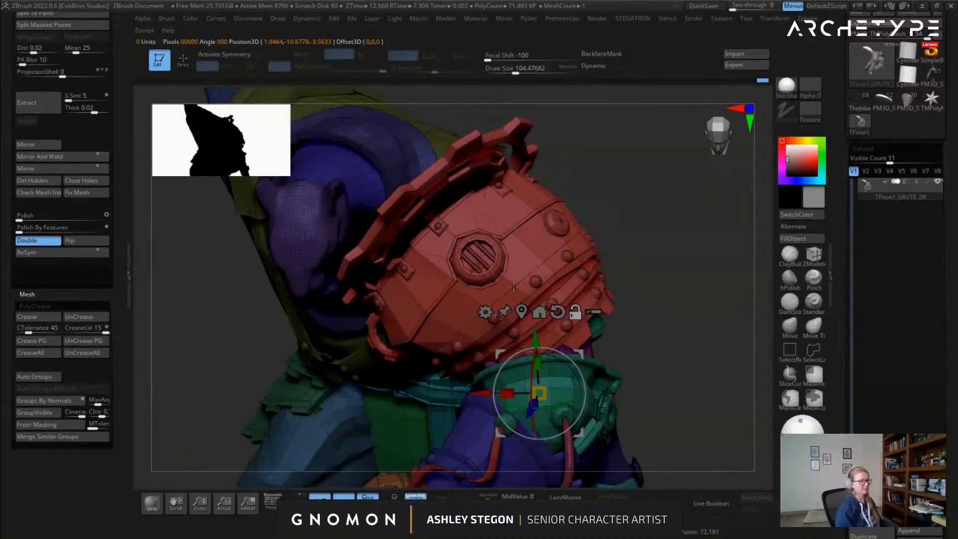
pyautogui.keyDown('alt'); pyautogui.click(512, 287); pyautogui.keyUp('alt')
pyautogui.keyDown('alt'); pyautogui.moveTo(558, 324); pyautogui.dragTo(496, 280); pyautogui.keyUp('alt')
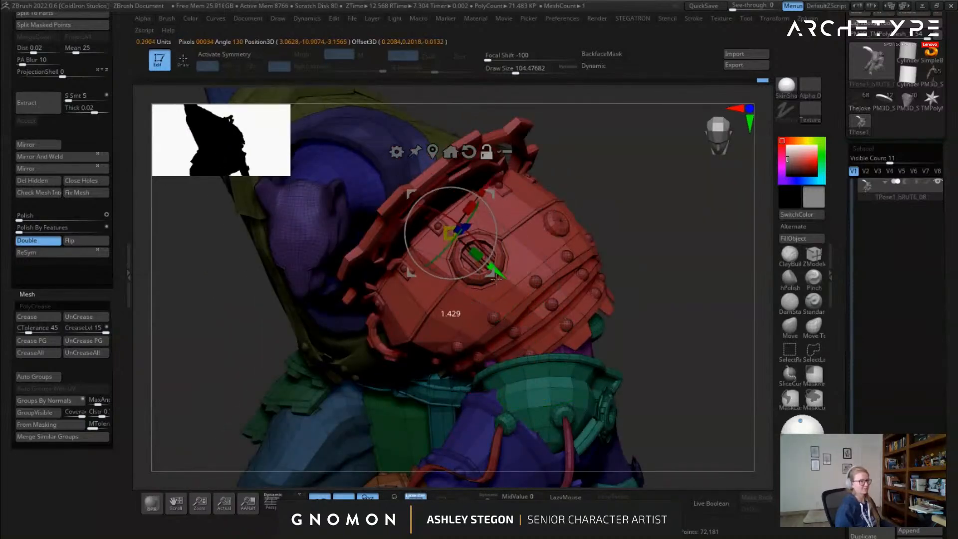
# Rotate the pauldron with its gear ring from the side and top so it sits over the armoured arm
pyautogui.moveTo(440, 253); pyautogui.dragTo(481, 192, button='right')
pyautogui.keyDown('alt'); pyautogui.moveTo(487, 185); pyautogui.dragTo(464, 216); pyautogui.keyUp('alt')
pyautogui.moveTo(496, 276); pyautogui.dragTo(496, 230, button='right')
pyautogui.moveTo(467, 234); pyautogui.dragTo(469, 230)
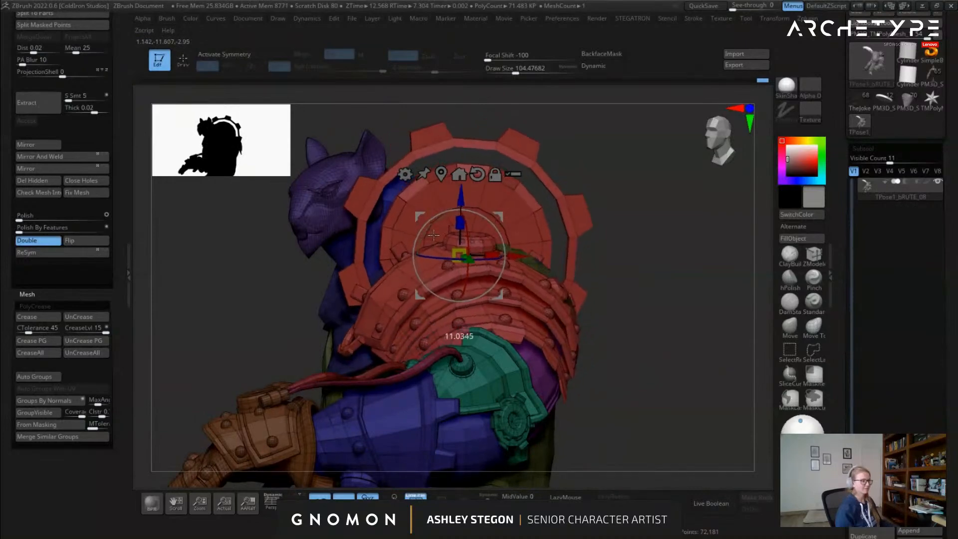
pyautogui.moveTo(425, 240); pyautogui.dragTo(450, 266, button='right')
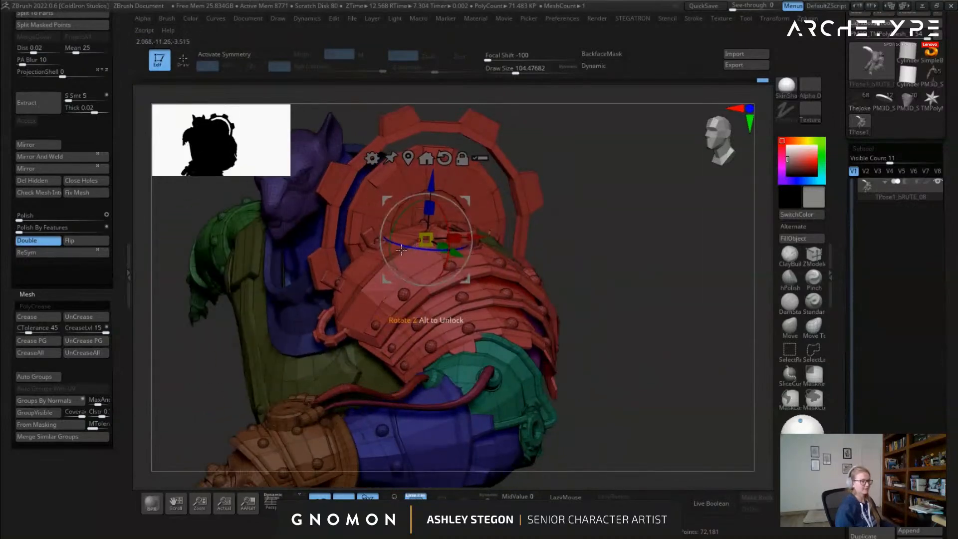
pyautogui.moveTo(411, 248); pyautogui.dragTo(438, 244)
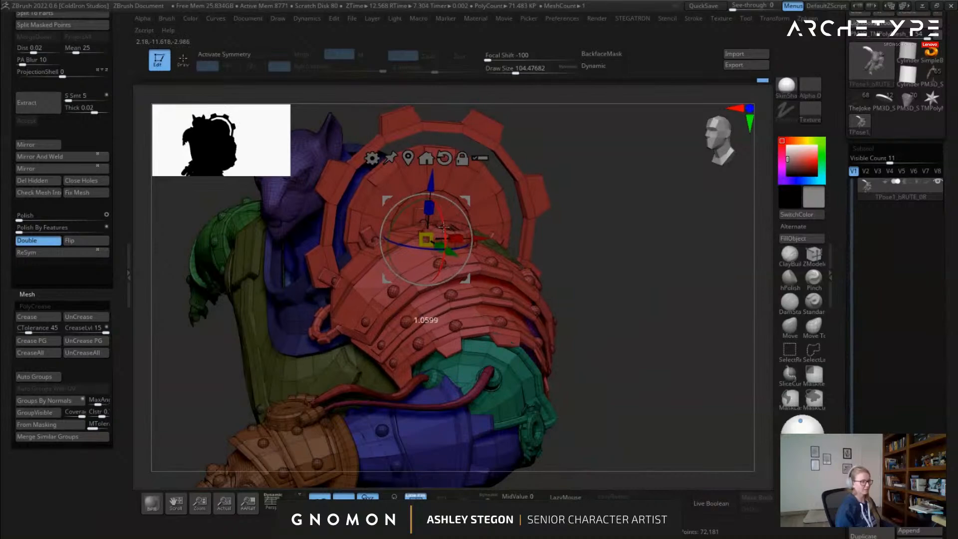
pyautogui.moveTo(463, 256)
pyautogui.mouseDown(button='right')
pyautogui.moveTo(496, 250)
pyautogui.moveTo(546, 288)
pyautogui.moveTo(534, 264)
pyautogui.mouseUp(button='right')
pyautogui.press('q')
pyautogui.moveTo(534, 264)
pyautogui.mouseDown(button='right')
pyautogui.moveTo(415, 285)
pyautogui.moveTo(453, 270)
pyautogui.moveTo(524, 305)
pyautogui.moveTo(510, 271)
pyautogui.mouseUp(button='right')
# Mask everything except the vest and reshape it beneath the pauldron at a draw size of about 223
pyautogui.press('w')
pyautogui.press('q')
pyautogui.press('w')
pyautogui.moveTo(478, 211)
pyautogui.mouseDown(button='right')
pyautogui.moveTo(635, 296)
pyautogui.moveTo(564, 245)
pyautogui.mouseUp(button='right')
pyautogui.press('q')
pyautogui.press('w')
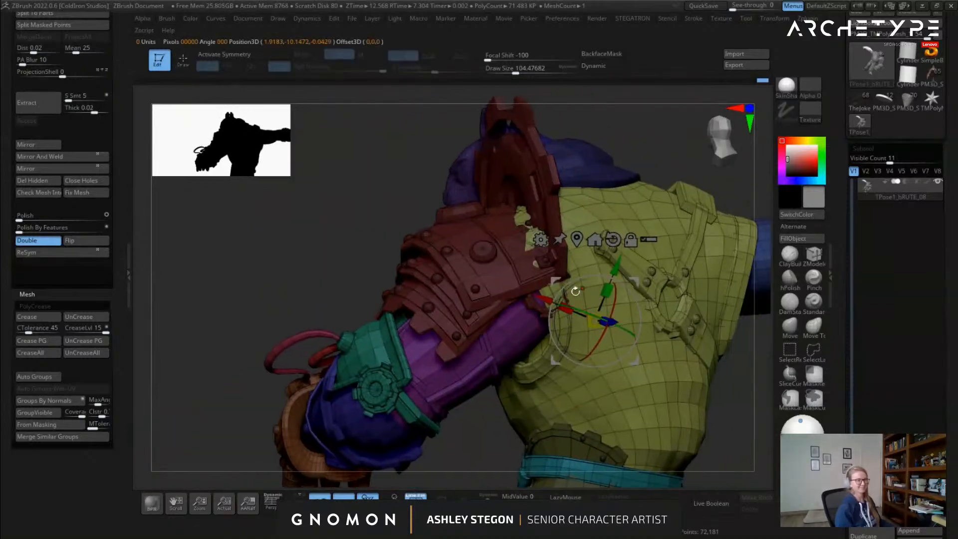
pyautogui.press('q')
pyautogui.press('s')
pyautogui.moveTo(562, 242); pyautogui.dragTo(574, 242)
pyautogui.moveTo(523, 232)
pyautogui.mouseDown(button='right')
pyautogui.moveTo(509, 231)
pyautogui.moveTo(533, 233)
pyautogui.moveTo(517, 254)
pyautogui.moveTo(506, 229)
pyautogui.moveTo(552, 278)
pyautogui.moveTo(505, 214)
pyautogui.moveTo(599, 189)
pyautogui.moveTo(578, 257)
pyautogui.moveTo(504, 284)
pyautogui.mouseUp(button='right')
# Isolate the neck with a mask and clear the mask from the whole character
pyautogui.press('w')
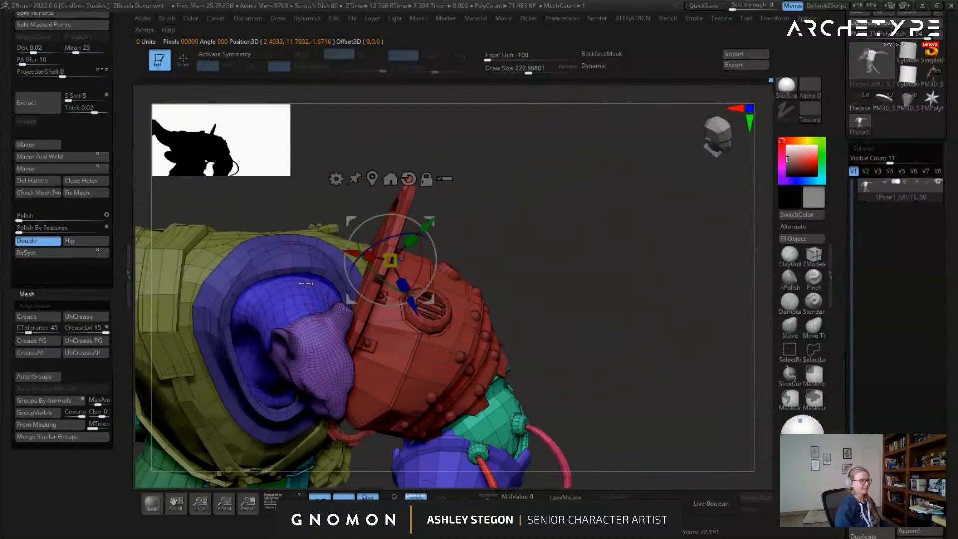
pyautogui.keyDown('alt'); pyautogui.click(311, 283); pyautogui.keyUp('alt')
pyautogui.hotkey('shift', 'f')
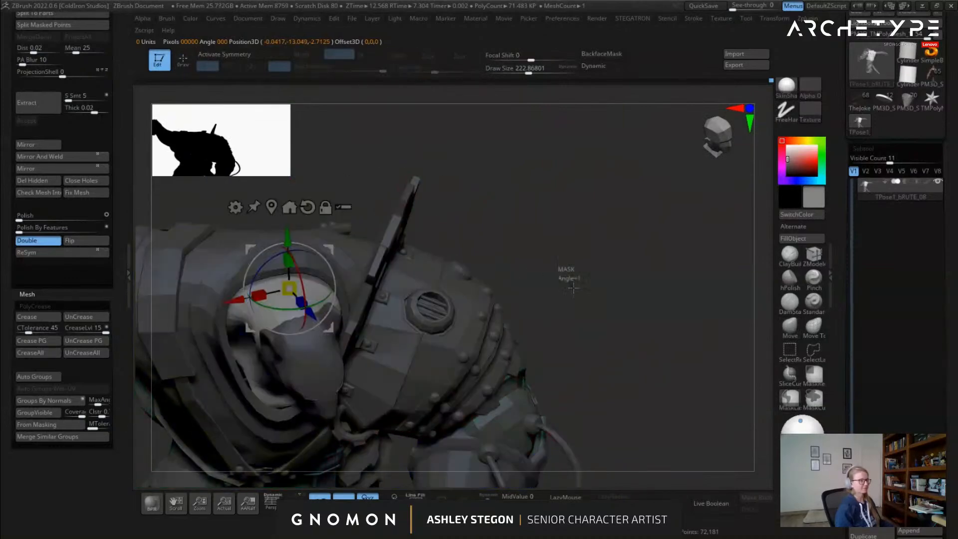
pyautogui.keyDown('ctrl'); pyautogui.moveTo(563, 272); pyautogui.dragTo(583, 294); pyautogui.keyUp('ctrl')
pyautogui.hotkey('shift', 'f')
# Mask everything except the collar beside the pauldron and set a draw size of about 251
pyautogui.press('q')
pyautogui.moveTo(550, 250)
pyautogui.keyDown('ctrl'); pyautogui.mouseDown(button='right')
pyautogui.moveTo(467, 273)
pyautogui.moveTo(405, 275)
pyautogui.mouseUp(button='right'); pyautogui.keyUp('ctrl')
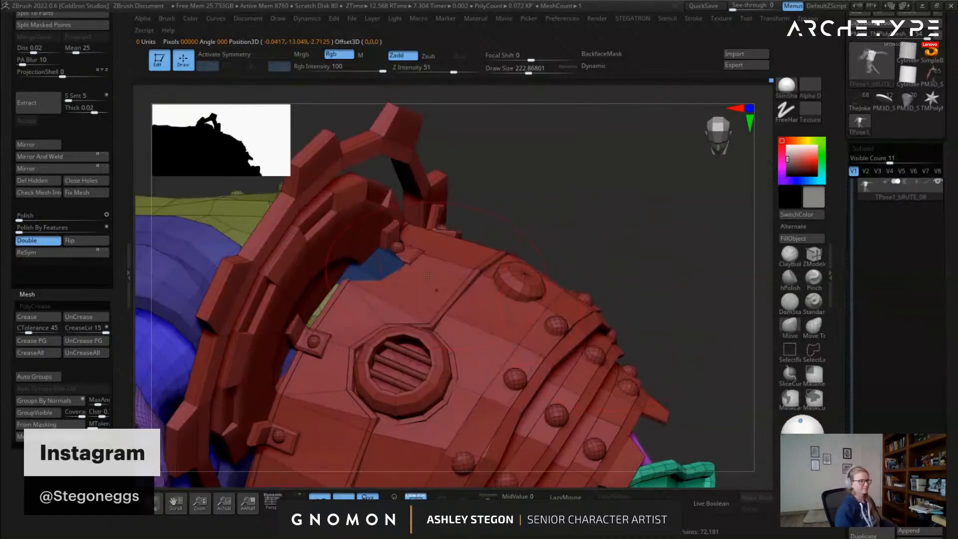
pyautogui.hotkey('ctrl', 'a')
pyautogui.press(']')
pyautogui.moveTo(367, 261); pyautogui.dragTo(531, 265, button='right')
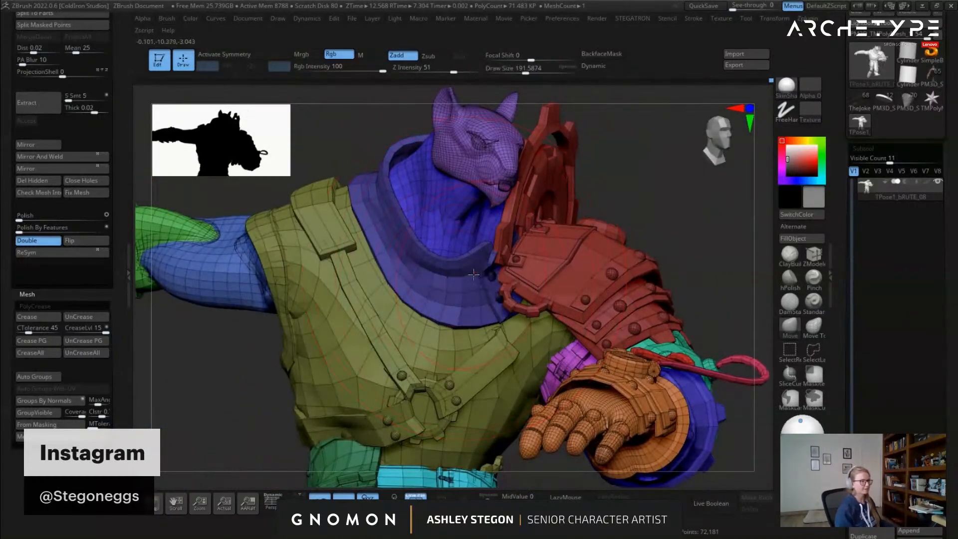
pyautogui.press('w')
pyautogui.keyDown('ctrl'); pyautogui.click(481, 285); pyautogui.keyUp('ctrl')
pyautogui.press('q')
pyautogui.moveTo(481, 285); pyautogui.dragTo(533, 230, button='right')
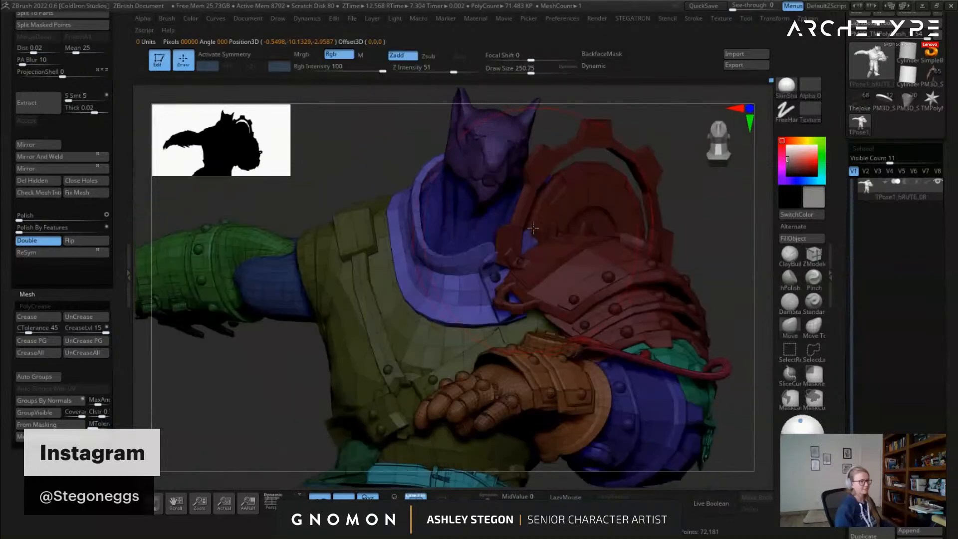
# Reshape the collar around the neck with the Move brush, reducing the draw size to about 128, and clear the mask
pyautogui.click(789, 327)
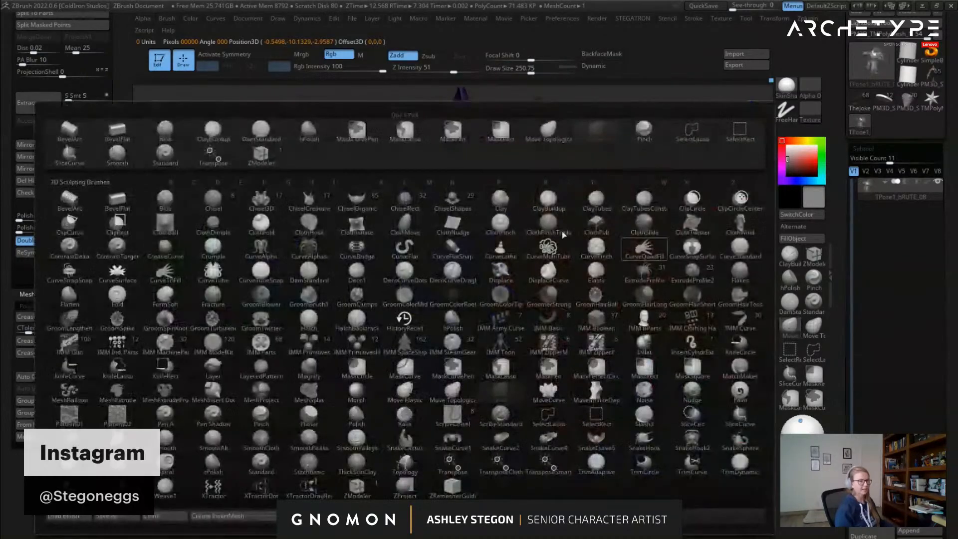
pyautogui.moveTo(520, 230); pyautogui.dragTo(329, 272, button='right')
pyautogui.moveTo(391, 324)
pyautogui.mouseDown(button='right')
pyautogui.moveTo(607, 341)
pyautogui.moveTo(588, 291)
pyautogui.mouseUp(button='right')
pyautogui.hotkey('shift', 'f')
pyautogui.press('ctrl')
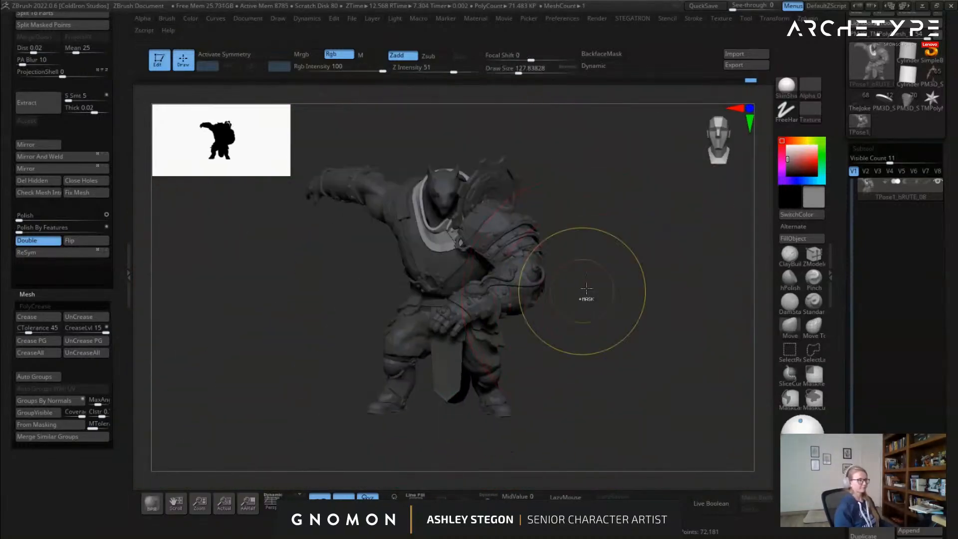
pyautogui.keyDown('ctrl'); pyautogui.moveTo(582, 291); pyautogui.dragTo(606, 315); pyautogui.keyUp('ctrl')
# Mask everything except the head and rotate it by about 6 degrees from the front
pyautogui.keyDown('ctrl'); pyautogui.moveTo(492, 269); pyautogui.dragTo(438, 235, button='right'); pyautogui.keyUp('ctrl')
pyautogui.hotkey('shift', 'f')
pyautogui.press('w')
pyautogui.keyDown('ctrl'); pyautogui.click(492, 234); pyautogui.keyUp('ctrl')
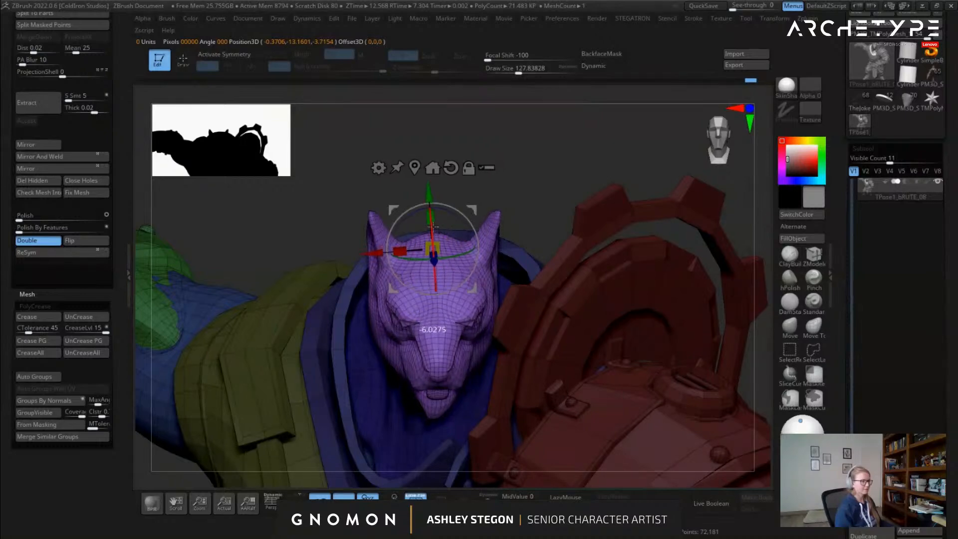
pyautogui.moveTo(430, 230)
pyautogui.mouseDown(button='right')
pyautogui.moveTo(594, 278)
pyautogui.moveTo(567, 280)
pyautogui.moveTo(575, 260)
pyautogui.moveTo(579, 289)
pyautogui.moveTo(603, 272)
pyautogui.moveTo(594, 279)
pyautogui.moveTo(583, 251)
pyautogui.moveTo(608, 256)
pyautogui.moveTo(471, 255)
pyautogui.moveTo(435, 234)
pyautogui.moveTo(454, 217)
pyautogui.moveTo(489, 259)
pyautogui.moveTo(537, 293)
pyautogui.moveTo(509, 294)
pyautogui.moveTo(552, 317)
pyautogui.mouseUp(button='right')
# Isolate the neck, mask its lower part, and show the whole character with the head left free
pyautogui.press('q')
pyautogui.keyDown('ctrl'); pyautogui.keyDown('shift'); pyautogui.click(479, 300); pyautogui.keyUp('shift'); pyautogui.keyUp('ctrl')
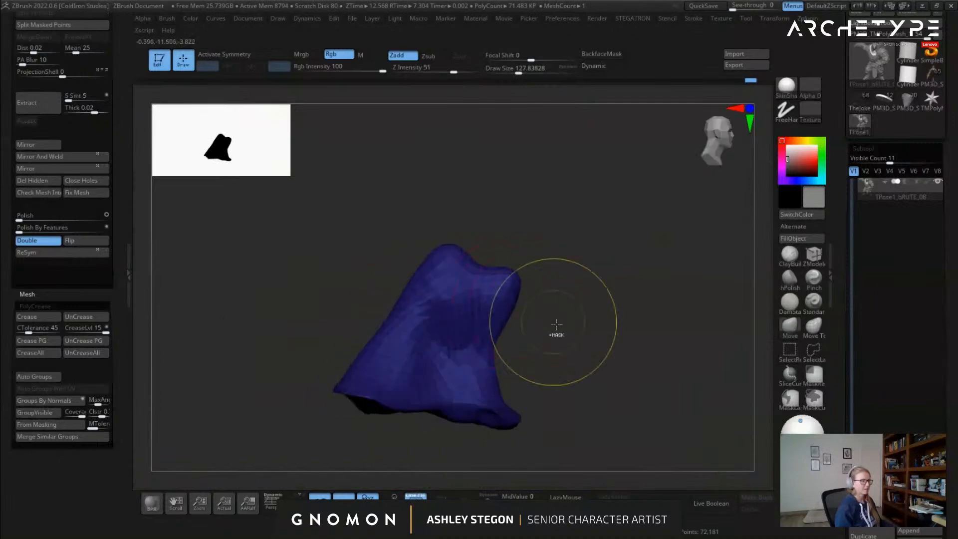
pyautogui.keyDown('ctrl'); pyautogui.moveTo(520, 325); pyautogui.dragTo(485, 209); pyautogui.keyUp('ctrl')
pyautogui.keyDown('ctrl'); pyautogui.moveTo(377, 232); pyautogui.dragTo(379, 234); pyautogui.keyUp('ctrl')
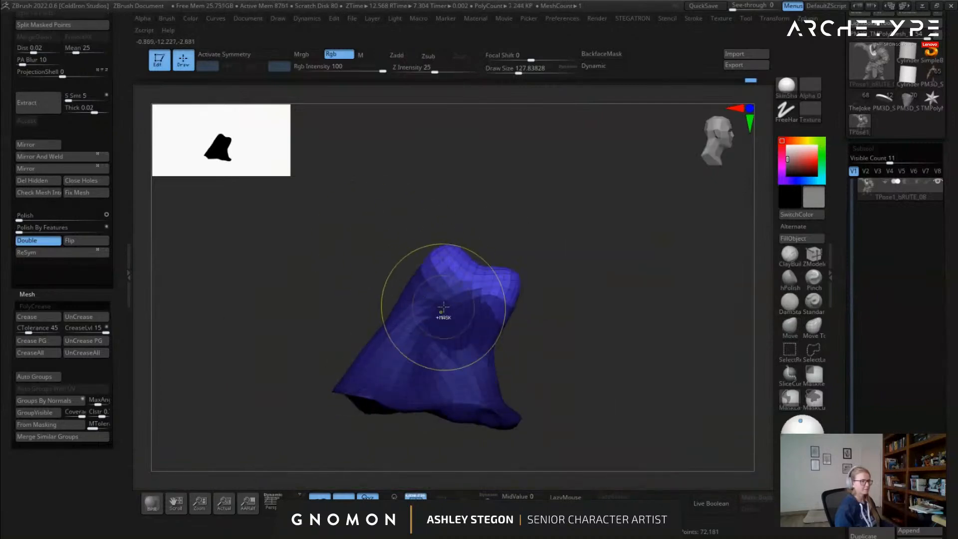
pyautogui.keyDown('ctrl'); pyautogui.keyDown('shift'); pyautogui.click(318, 326); pyautogui.keyUp('shift'); pyautogui.keyUp('ctrl')
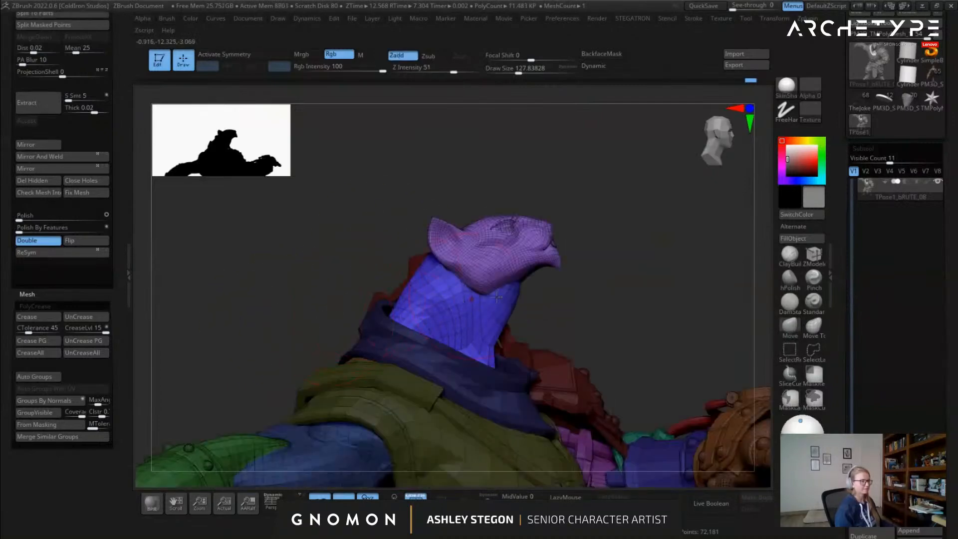
pyautogui.hotkey('ctrl', 'z')
pyautogui.keyDown('ctrl'); pyautogui.click(601, 312); pyautogui.keyUp('ctrl')
pyautogui.keyDown('ctrl'); pyautogui.keyDown('shift'); pyautogui.click(631, 310); pyautogui.keyUp('shift'); pyautogui.keyUp('ctrl')
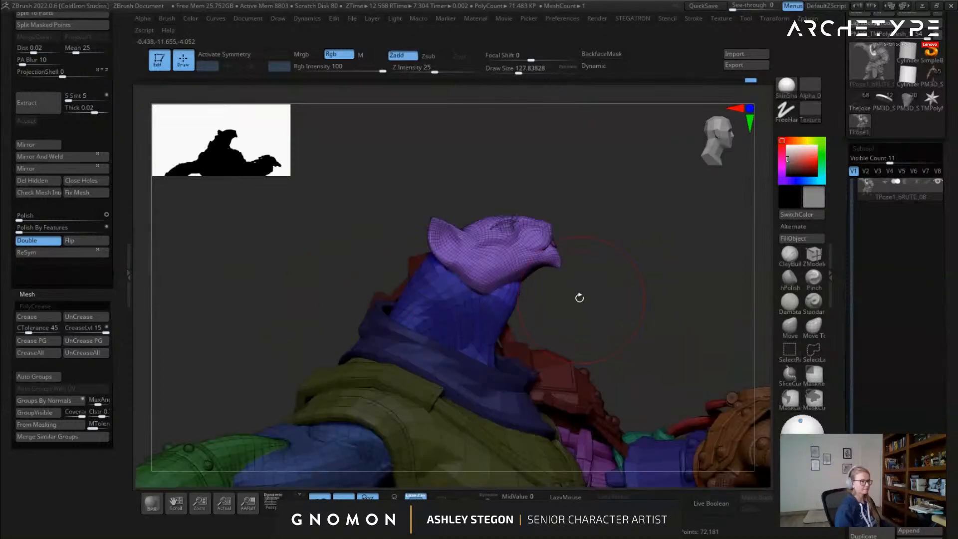
# Lower and rotate the head forward using the side and front views, and clear the mask
pyautogui.moveTo(580, 300); pyautogui.dragTo(691, 299)
pyautogui.press('w')
pyautogui.moveTo(407, 258); pyautogui.dragTo(498, 245, button='right')
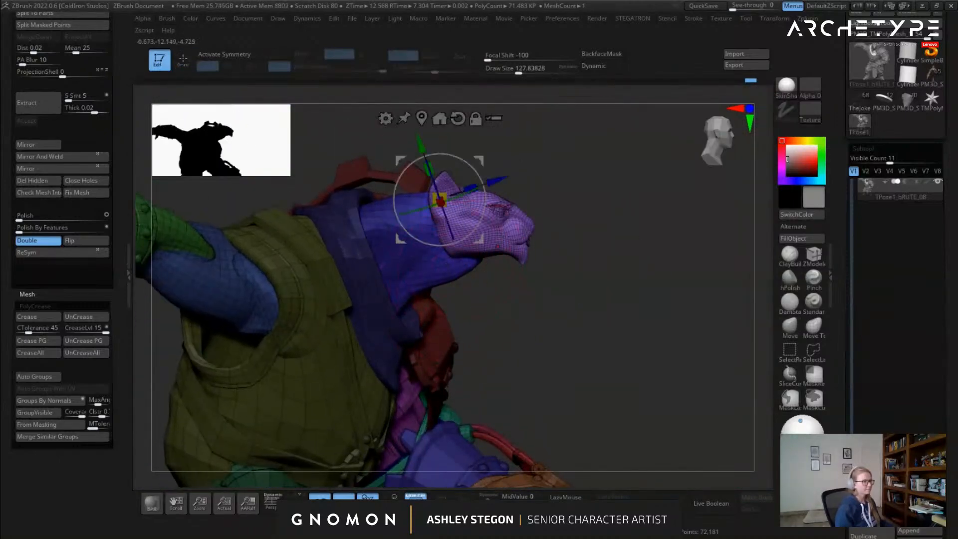
pyautogui.moveTo(482, 160); pyautogui.dragTo(456, 164)
pyautogui.moveTo(456, 165); pyautogui.dragTo(530, 186, button='right')
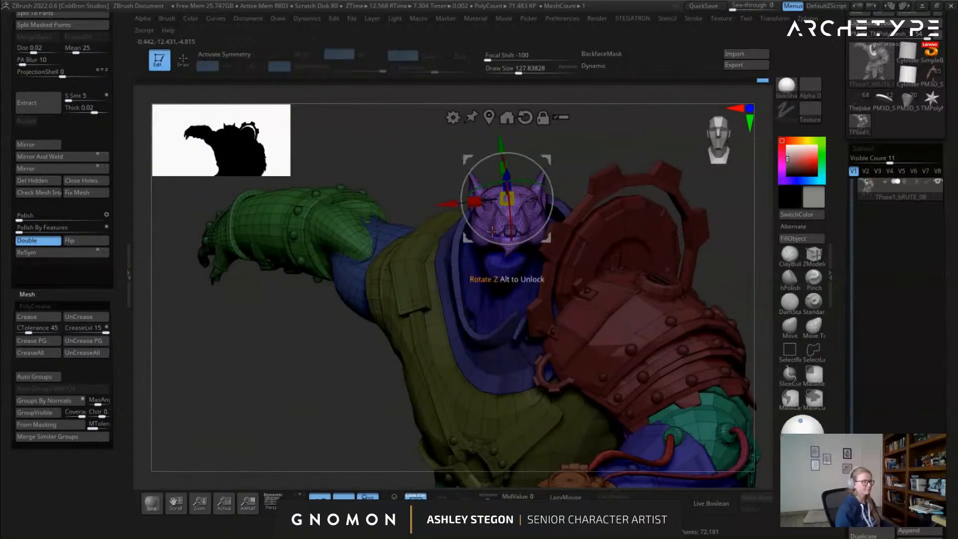
pyautogui.moveTo(487, 233)
pyautogui.keyDown('ctrl'); pyautogui.mouseDown(button='right')
pyautogui.moveTo(543, 220)
pyautogui.moveTo(517, 166)
pyautogui.mouseUp(button='right'); pyautogui.keyUp('ctrl')
pyautogui.press('q')
pyautogui.moveTo(591, 293)
pyautogui.mouseDown(button='right')
pyautogui.moveTo(639, 297)
pyautogui.moveTo(455, 266)
pyautogui.moveTo(637, 280)
pyautogui.moveTo(699, 275)
pyautogui.mouseUp(button='right')
pyautogui.hotkey('shift', 'f')
pyautogui.keyDown('ctrl'); pyautogui.moveTo(730, 292); pyautogui.dragTo(689, 259); pyautogui.keyUp('ctrl')
# Mask everything except the neck and reshape it under the jaw at a draw size of about 145
pyautogui.keyDown('ctrl'); pyautogui.moveTo(689, 259); pyautogui.dragTo(524, 321, button='right'); pyautogui.keyUp('ctrl')
pyautogui.press('w')
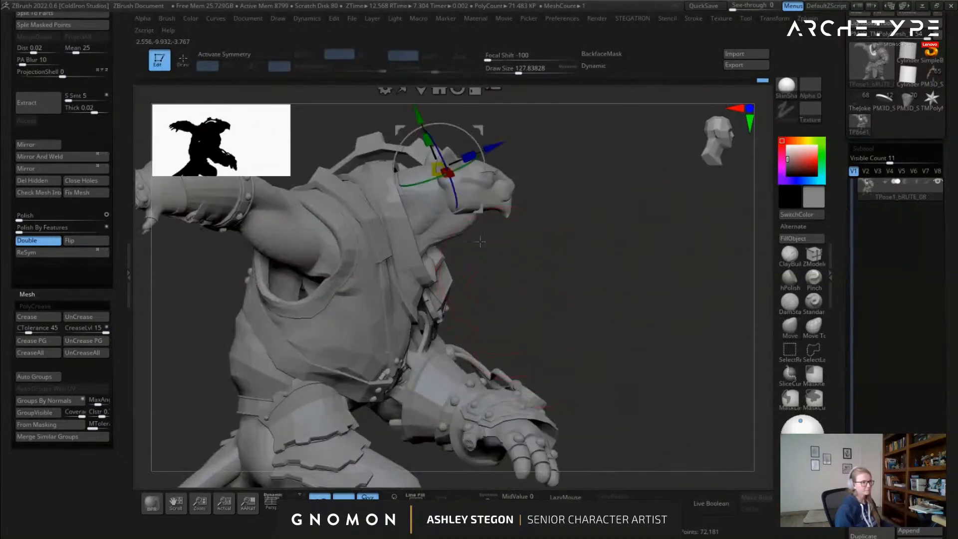
pyautogui.keyDown('ctrl'); pyautogui.click(456, 226); pyautogui.keyUp('ctrl')
pyautogui.press('q')
pyautogui.hotkey('shift', 'f')
pyautogui.keyDown('ctrl'); pyautogui.moveTo(480, 252); pyautogui.dragTo(492, 292, button='right'); pyautogui.keyUp('ctrl')
pyautogui.press('s')
pyautogui.click(491, 281)
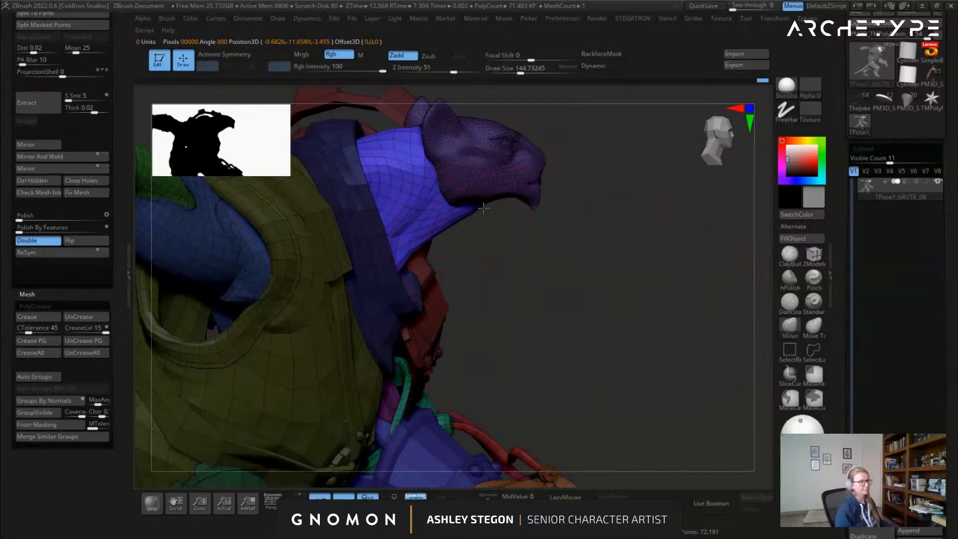
pyautogui.moveTo(446, 219)
pyautogui.mouseDown(button='right')
pyautogui.moveTo(452, 212)
pyautogui.moveTo(413, 223)
pyautogui.moveTo(359, 199)
pyautogui.moveTo(385, 247)
pyautogui.mouseUp(button='right')
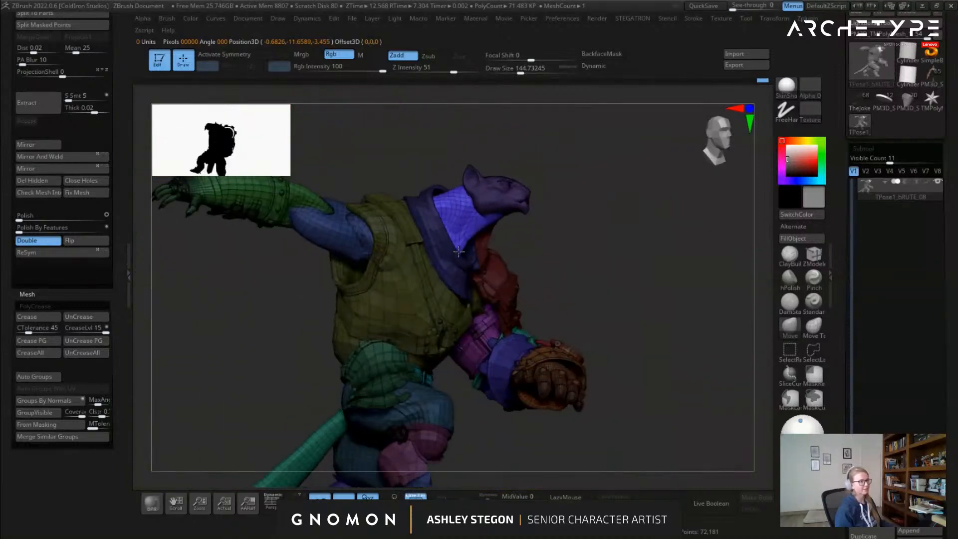
# Examine the neck inside the collar and the overall pose from behind, below and the side
pyautogui.hotkey('shift', 'f')
pyautogui.moveTo(367, 277)
pyautogui.mouseDown(button='right')
pyautogui.moveTo(345, 275)
pyautogui.moveTo(325, 250)
pyautogui.moveTo(360, 257)
pyautogui.moveTo(394, 313)
pyautogui.moveTo(312, 323)
pyautogui.mouseUp(button='right')
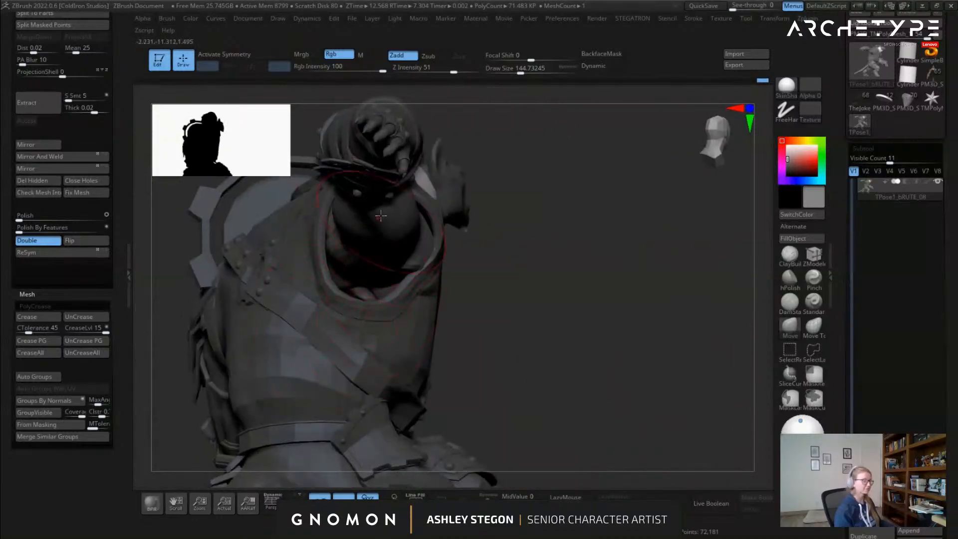
pyautogui.moveTo(431, 284); pyautogui.dragTo(394, 284, button='right')
pyautogui.moveTo(362, 322)
pyautogui.mouseDown(button='right')
pyautogui.moveTo(310, 359)
pyautogui.moveTo(486, 259)
pyautogui.mouseUp(button='right')
pyautogui.hotkey('shift', 'f')
pyautogui.hotkey('shift', 'f')
pyautogui.moveTo(531, 328)
pyautogui.mouseDown(button='right')
pyautogui.moveTo(486, 329)
pyautogui.moveTo(582, 332)
pyautogui.moveTo(445, 314)
pyautogui.moveTo(399, 350)
pyautogui.moveTo(438, 310)
pyautogui.mouseUp(button='right')
pyautogui.hotkey('shift', 'f')
pyautogui.hotkey('shift', 'f')
# Mask everything except the tail and swing it upward from its base behind the character
pyautogui.press('w')
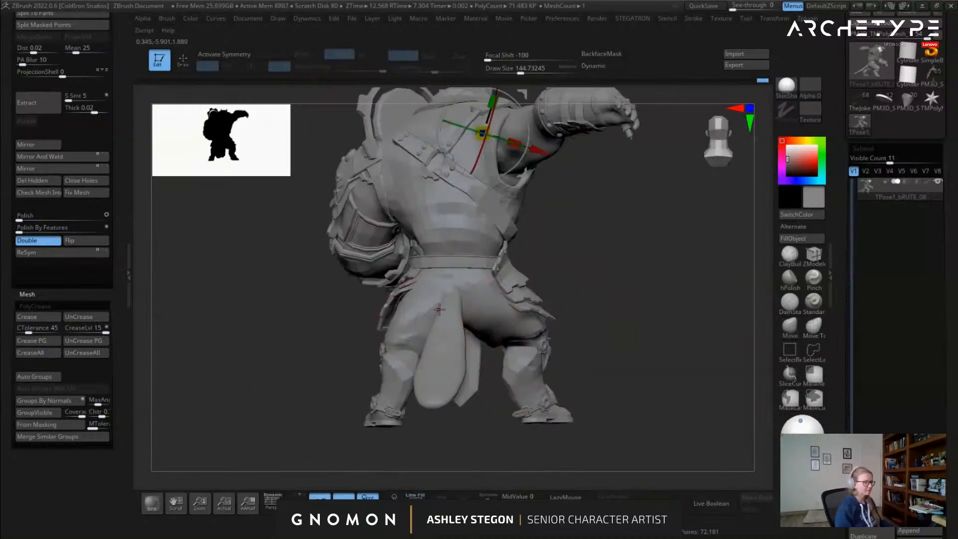
pyautogui.keyDown('ctrl'); pyautogui.click(449, 300); pyautogui.keyUp('ctrl')
pyautogui.moveTo(549, 300); pyautogui.dragTo(448, 291, button='right')
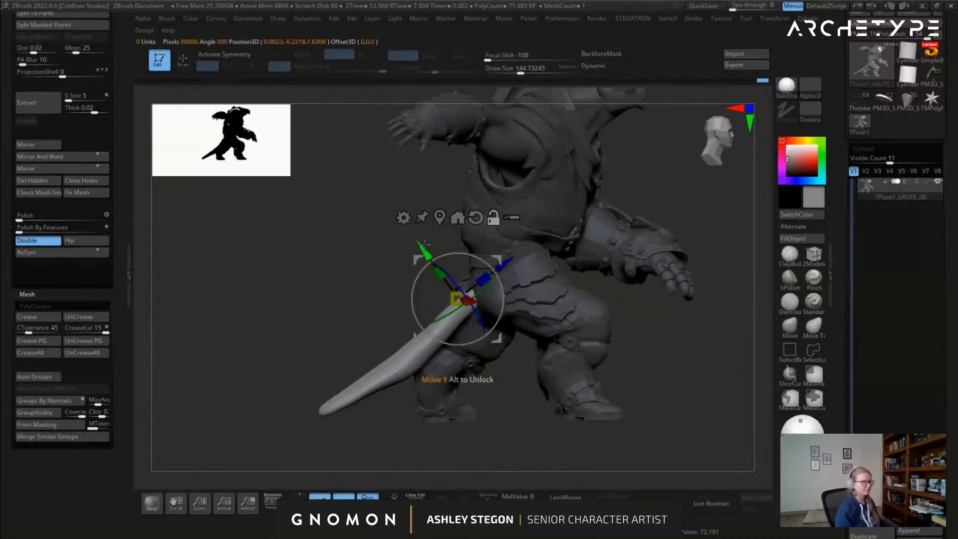
pyautogui.moveTo(424, 244); pyautogui.dragTo(436, 250)
pyautogui.moveTo(518, 266); pyautogui.dragTo(471, 259)
pyautogui.moveTo(500, 272); pyautogui.dragTo(531, 272, button='right')
pyautogui.moveTo(470, 257); pyautogui.dragTo(506, 279)
pyautogui.moveTo(614, 280)
pyautogui.mouseDown(button='right')
pyautogui.moveTo(515, 280)
pyautogui.moveTo(526, 309)
pyautogui.moveTo(529, 296)
pyautogui.mouseUp(button='right')
pyautogui.press('q')
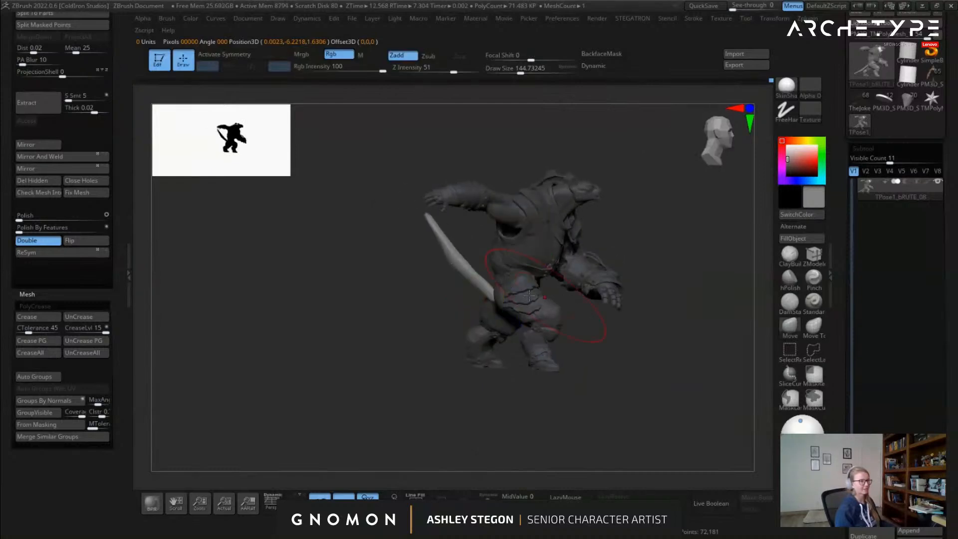
# Bend the tail into a smooth upward curve from the side and top, starting at a draw size of about 182
pyautogui.press('s')
pyautogui.moveTo(435, 281); pyautogui.dragTo(441, 281)
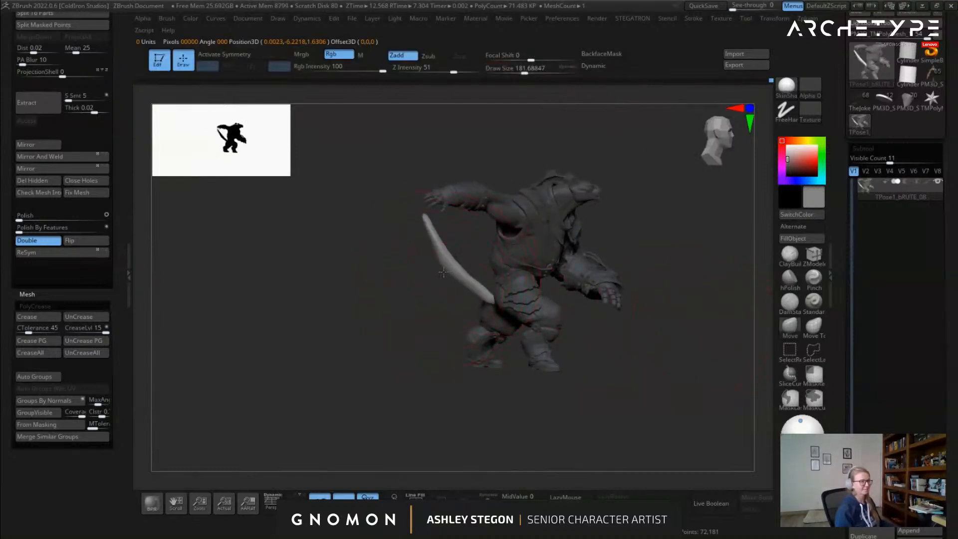
pyautogui.moveTo(443, 251)
pyautogui.mouseDown(button='right')
pyautogui.moveTo(524, 247)
pyautogui.moveTo(473, 260)
pyautogui.mouseUp(button='right')
pyautogui.press('s')
pyautogui.moveTo(474, 260); pyautogui.dragTo(462, 260)
pyautogui.moveTo(432, 247)
pyautogui.mouseDown(button='right')
pyautogui.moveTo(481, 246)
pyautogui.moveTo(486, 306)
pyautogui.moveTo(462, 289)
pyautogui.mouseUp(button='right')
pyautogui.press('s')
pyautogui.moveTo(462, 291); pyautogui.dragTo(482, 291)
pyautogui.moveTo(482, 313); pyautogui.dragTo(472, 286, button='right')
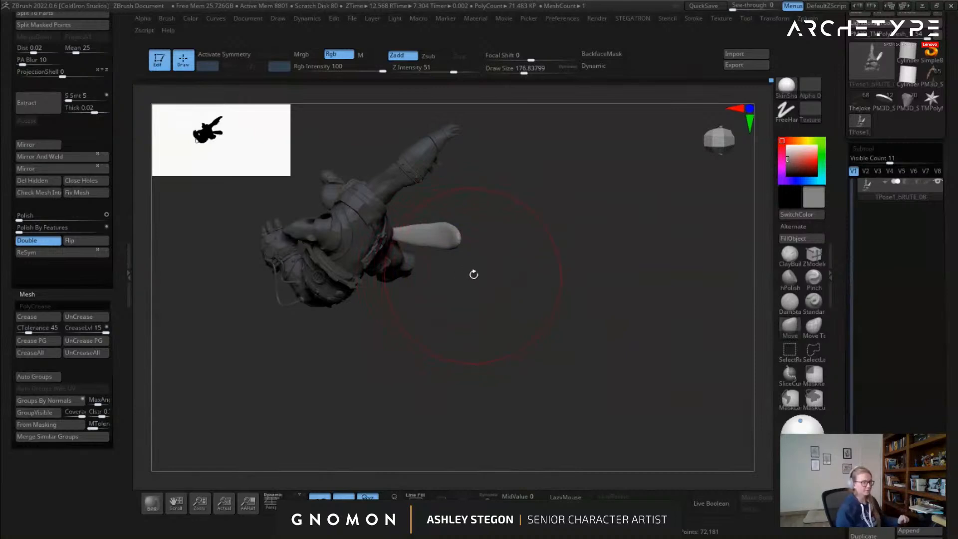
pyautogui.moveTo(440, 235)
pyautogui.mouseDown(button='right')
pyautogui.moveTo(435, 209)
pyautogui.moveTo(424, 240)
pyautogui.moveTo(467, 244)
pyautogui.moveTo(393, 248)
pyautogui.moveTo(313, 280)
pyautogui.moveTo(528, 313)
pyautogui.mouseUp(button='right')
pyautogui.moveTo(457, 427); pyautogui.dragTo(559, 395, button='right')
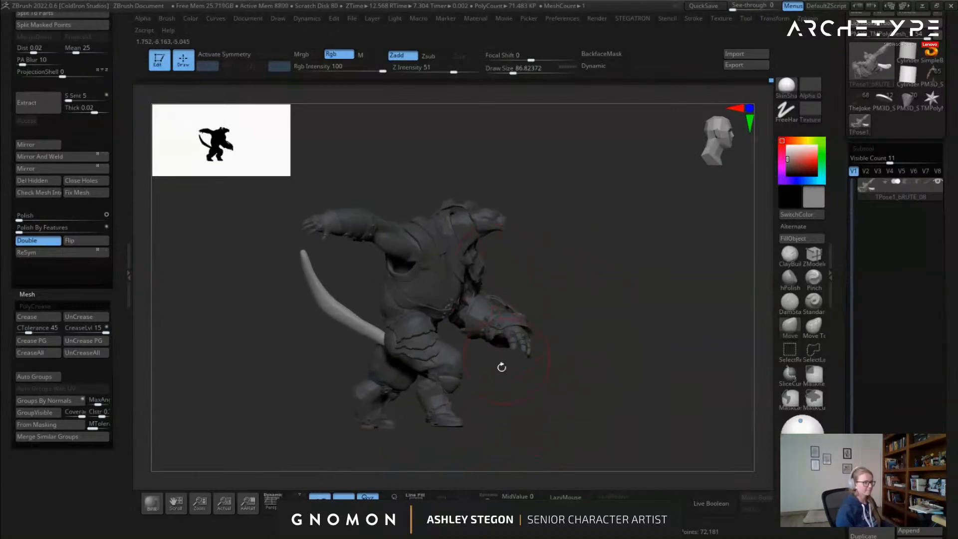
# Clear the old mask and lasso a mask over the forward leg's shin armour and boot
pyautogui.keyDown('ctrl'); pyautogui.moveTo(466, 404); pyautogui.dragTo(515, 342, button='right'); pyautogui.keyUp('ctrl')
pyautogui.hotkey('shift', 'f')
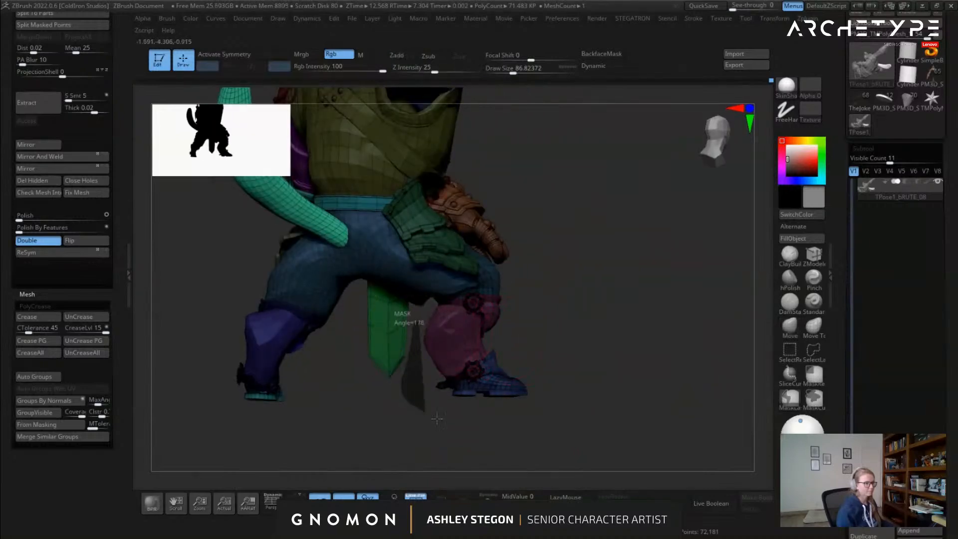
pyautogui.keyDown('ctrl'); pyautogui.moveTo(426, 413); pyautogui.dragTo(504, 419); pyautogui.keyUp('ctrl')
pyautogui.moveTo(403, 384)
pyautogui.keyDown('ctrl'); pyautogui.mouseDown()
pyautogui.moveTo(562, 329)
pyautogui.moveTo(521, 289)
pyautogui.mouseUp(); pyautogui.keyUp('ctrl')
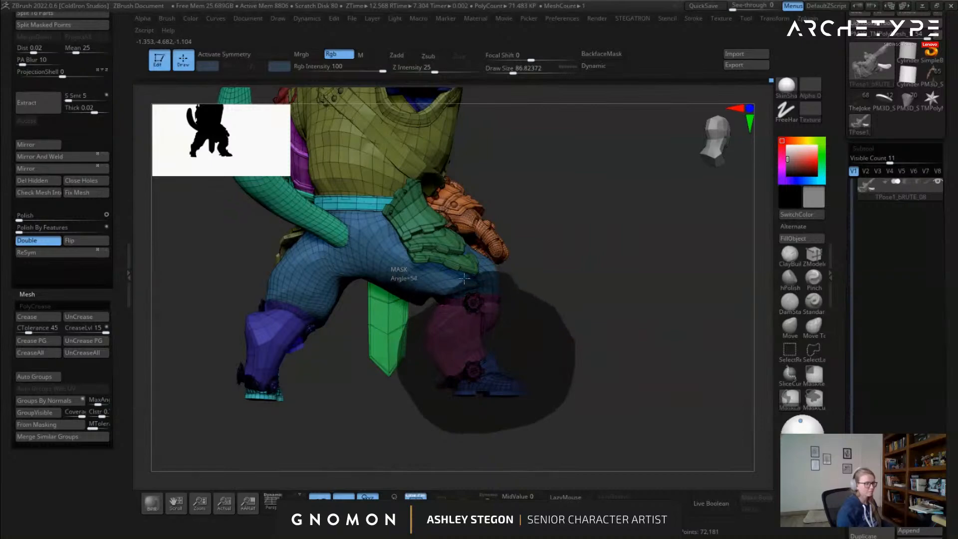
pyautogui.keyDown('ctrl'); pyautogui.moveTo(423, 295); pyautogui.dragTo(420, 305); pyautogui.keyUp('ctrl')
pyautogui.moveTo(420, 304); pyautogui.dragTo(439, 306, button='right')
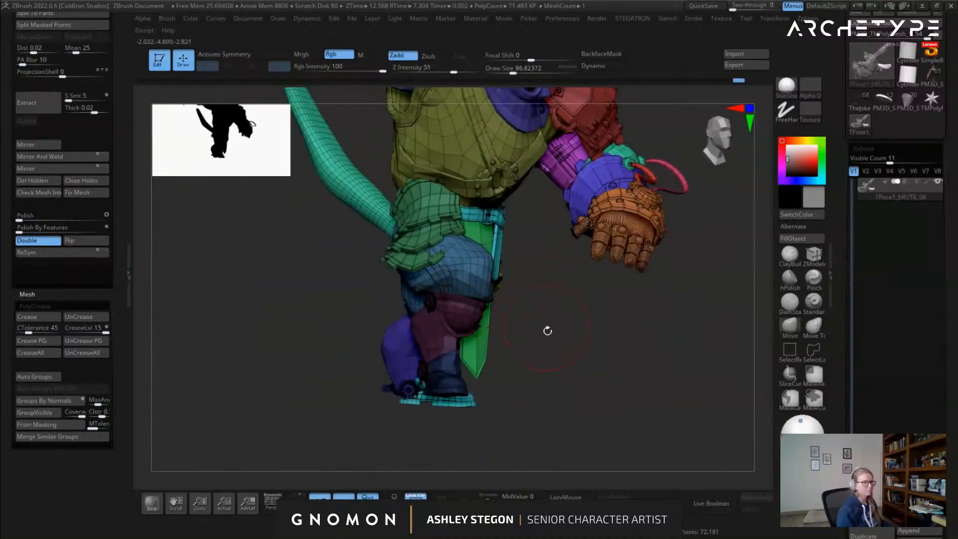
# Clean up the leg mask and invert it so only the forward shin armour and boot stay free
pyautogui.moveTo(548, 327); pyautogui.dragTo(530, 352, button='right')
pyautogui.keyDown('ctrl'); pyautogui.keyDown('shift'); pyautogui.click(516, 345); pyautogui.keyUp('shift'); pyautogui.keyUp('ctrl')
pyautogui.moveTo(509, 420)
pyautogui.keyDown('ctrl'); pyautogui.mouseDown()
pyautogui.moveTo(704, 264)
pyautogui.moveTo(461, 196)
pyautogui.moveTo(494, 410)
pyautogui.mouseUp(); pyautogui.keyUp('ctrl')
pyautogui.keyDown('ctrl'); pyautogui.keyDown('shift'); pyautogui.click(493, 444); pyautogui.keyUp('shift'); pyautogui.keyUp('ctrl')
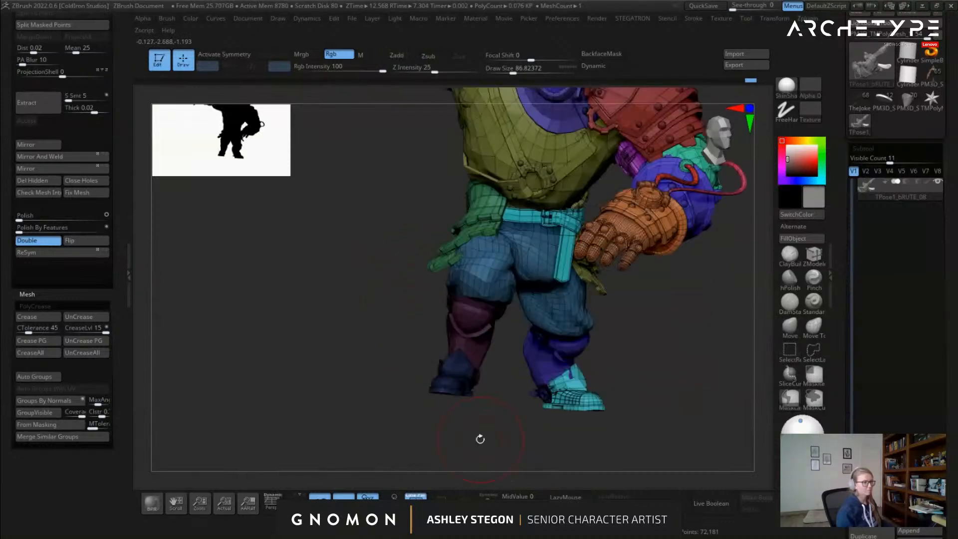
pyautogui.hotkey('shift', 'f')
pyautogui.moveTo(477, 434); pyautogui.dragTo(504, 409, button='right')
pyautogui.keyDown('ctrl'); pyautogui.click(594, 331); pyautogui.keyUp('ctrl')
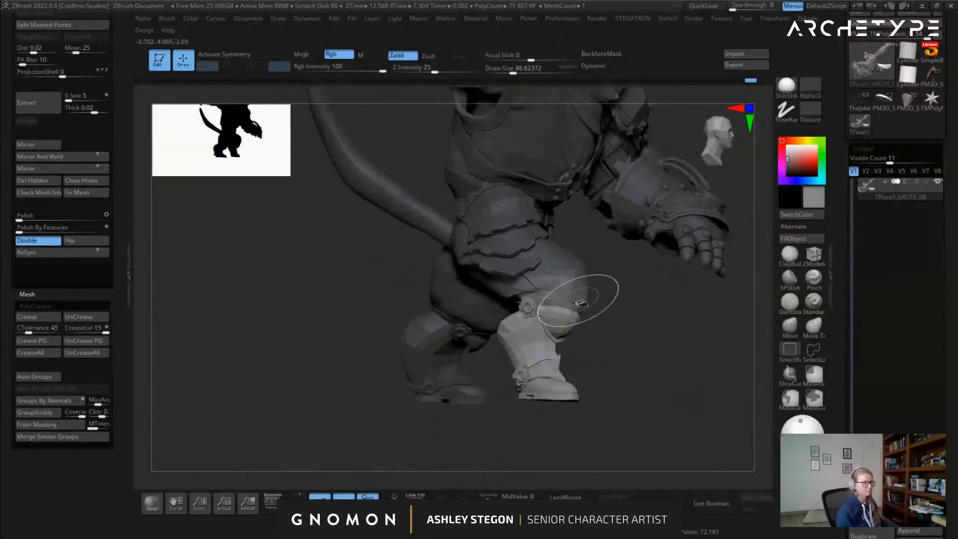
# Place the gizmo at the forward knee and rotate the lower leg outward by about 23 degrees
pyautogui.moveTo(605, 348); pyautogui.dragTo(516, 342, button='right')
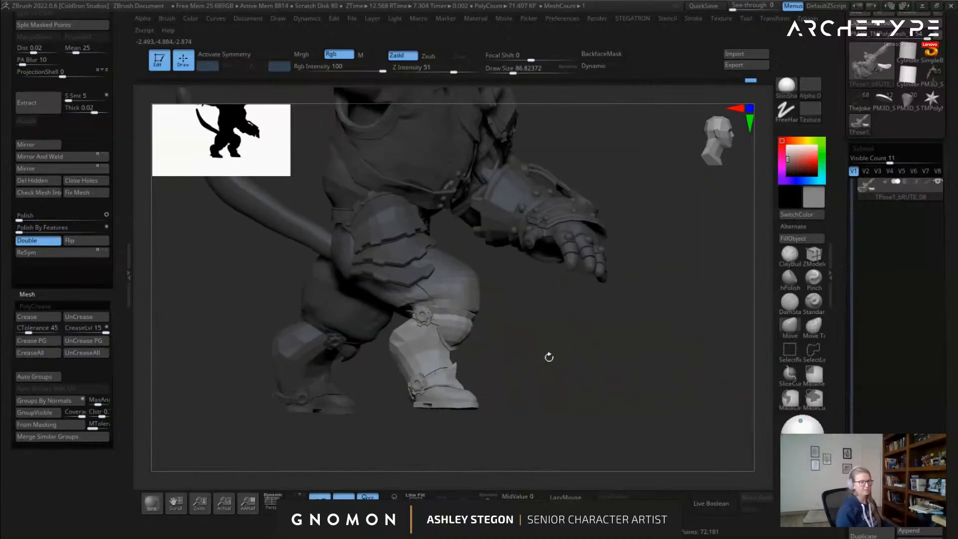
pyautogui.press('w')
pyautogui.moveTo(455, 306); pyautogui.dragTo(548, 356, button='right')
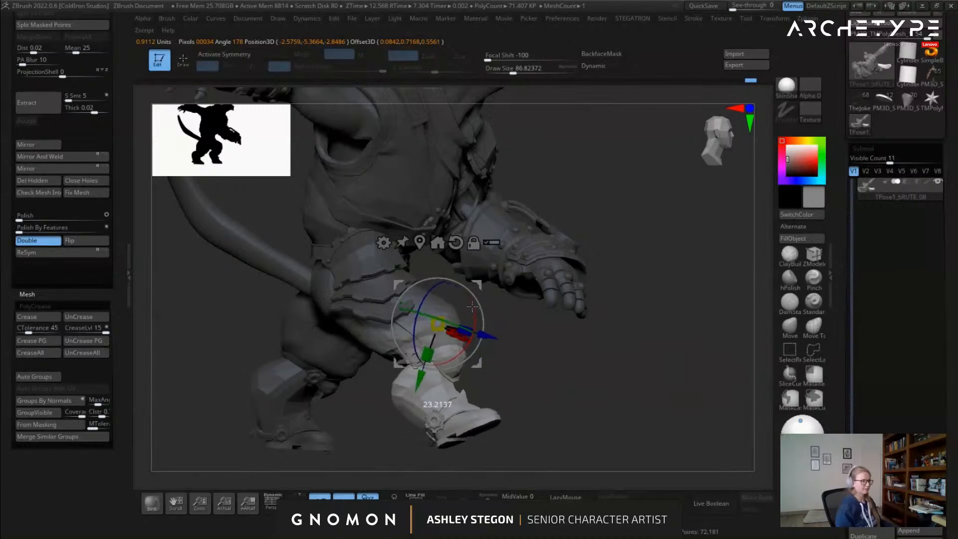
pyautogui.keyDown('alt'); pyautogui.moveTo(544, 352); pyautogui.dragTo(545, 360, button='right'); pyautogui.keyUp('alt')
pyautogui.moveTo(544, 399); pyautogui.dragTo(567, 378, button='right')
pyautogui.hotkey('shift', 'f')
pyautogui.press('q')
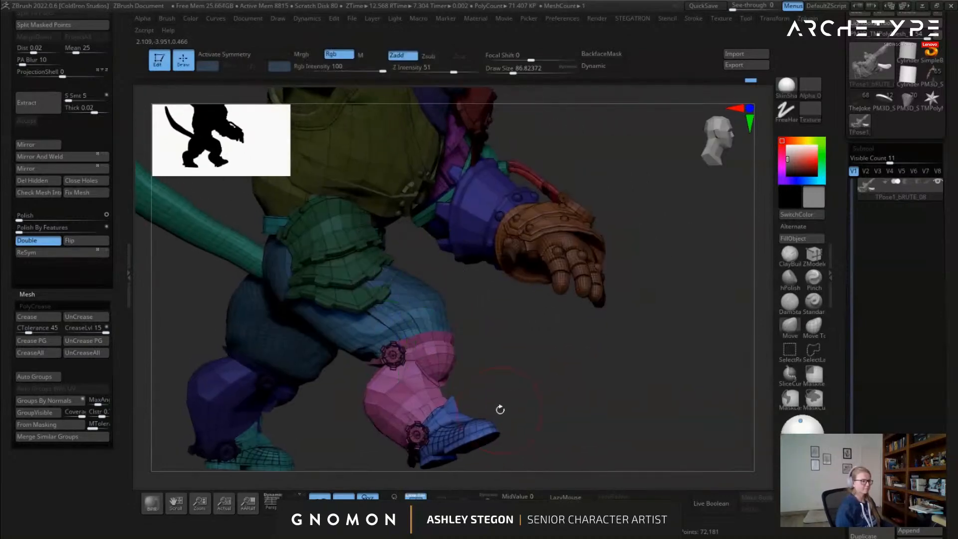
# Hide the forward shin armour, mask everything except that leg's boot, and show the whole character again
pyautogui.moveTo(499, 407); pyautogui.dragTo(547, 301, button='right')
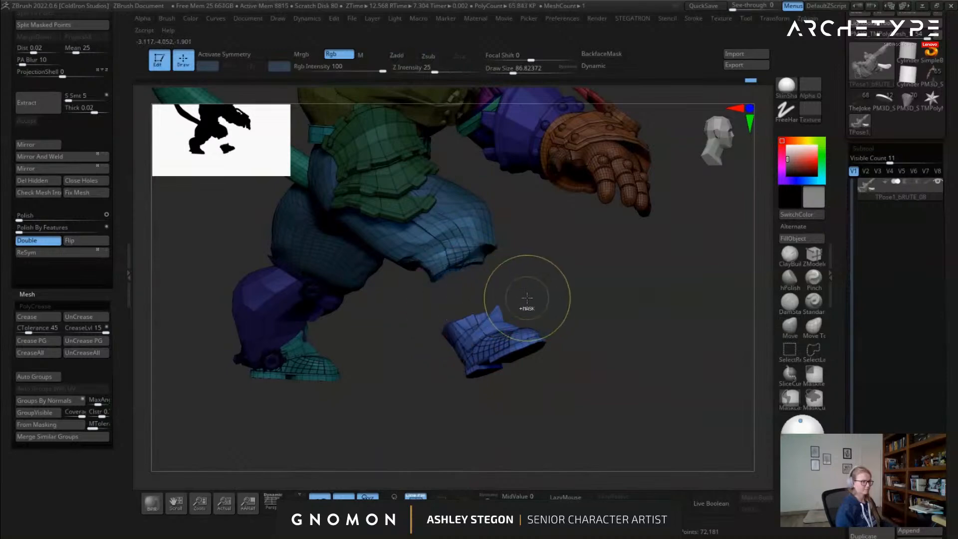
pyautogui.keyDown('ctrl'); pyautogui.moveTo(437, 306); pyautogui.dragTo(400, 347); pyautogui.keyUp('ctrl')
pyautogui.keyDown('ctrl'); pyautogui.keyDown('shift'); pyautogui.moveTo(391, 383); pyautogui.dragTo(392, 384); pyautogui.keyUp('shift'); pyautogui.keyUp('ctrl')
pyautogui.moveTo(561, 312)
pyautogui.keyDown('ctrl'); pyautogui.mouseDown()
pyautogui.moveTo(263, 163)
pyautogui.moveTo(678, 380)
pyautogui.mouseUp(); pyautogui.keyUp('ctrl')
pyautogui.keyDown('ctrl'); pyautogui.keyDown('shift'); pyautogui.click(644, 396); pyautogui.keyUp('shift'); pyautogui.keyUp('ctrl')
pyautogui.moveTo(548, 365); pyautogui.dragTo(548, 374, button='right')
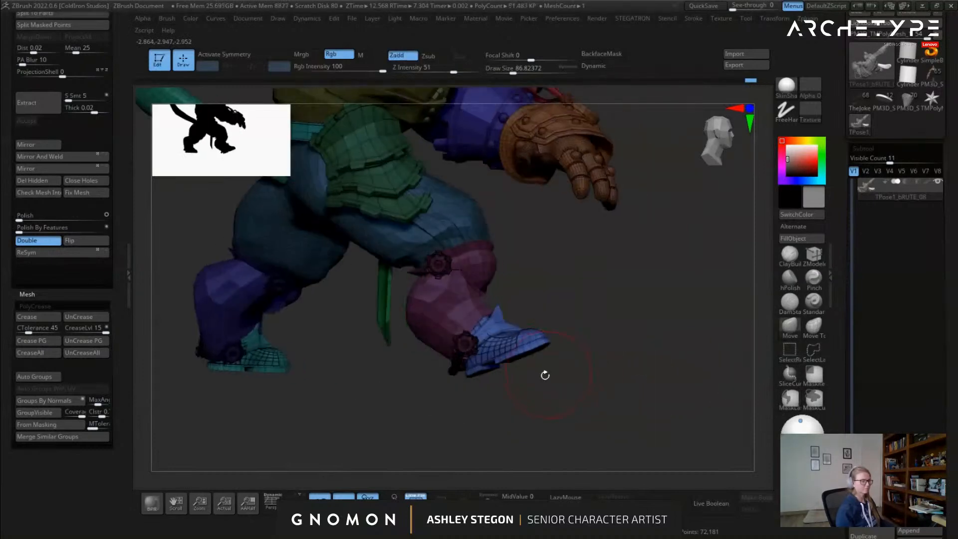
# Place the gizmo at the forward ankle, rotate the boot's toe downward, and check the pose from the side and front
pyautogui.press('w')
pyautogui.moveTo(475, 335)
pyautogui.keyDown('ctrl'); pyautogui.mouseDown(button='right')
pyautogui.moveTo(473, 377)
pyautogui.moveTo(509, 339)
pyautogui.mouseUp(button='right'); pyautogui.keyUp('ctrl')
pyautogui.click(455, 354)
pyautogui.keyDown('alt'); pyautogui.moveTo(520, 331); pyautogui.dragTo(461, 352); pyautogui.keyUp('alt')
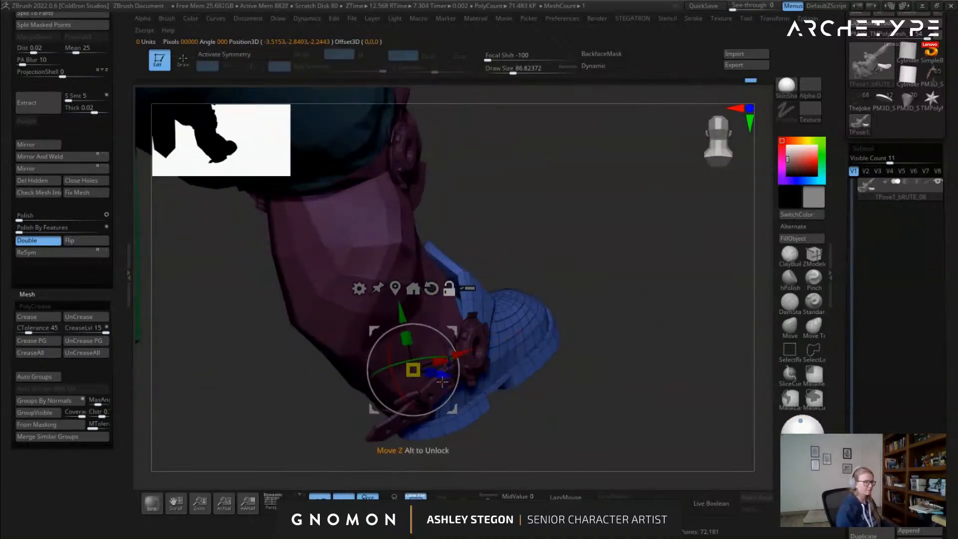
pyautogui.moveTo(442, 388); pyautogui.dragTo(535, 369, button='right')
pyautogui.moveTo(509, 383); pyautogui.dragTo(506, 405)
pyautogui.moveTo(580, 392)
pyautogui.mouseDown(button='right')
pyautogui.moveTo(547, 404)
pyautogui.moveTo(546, 429)
pyautogui.moveTo(472, 459)
pyautogui.moveTo(616, 431)
pyautogui.moveTo(625, 395)
pyautogui.mouseUp(button='right')
pyautogui.press('q')
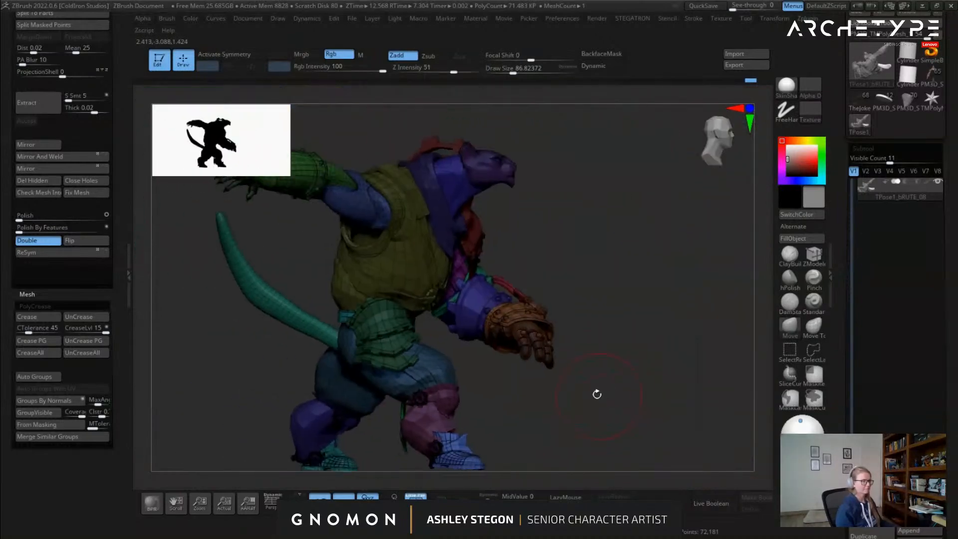
pyautogui.moveTo(413, 341); pyautogui.dragTo(607, 410, button='right')
pyautogui.hotkey('shift', 'f')
pyautogui.moveTo(531, 327); pyautogui.dragTo(496, 286, button='right')
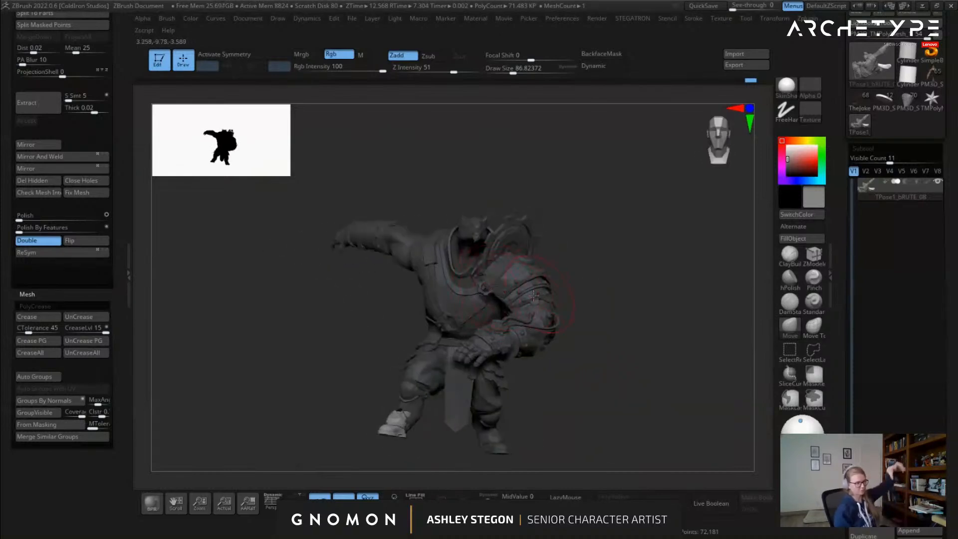
# Check the full pose from several angles and view the forward boot with polygroup colours shown
pyautogui.moveTo(553, 396); pyautogui.dragTo(655, 384, button='right')
pyautogui.moveTo(519, 268); pyautogui.dragTo(541, 331, button='right')
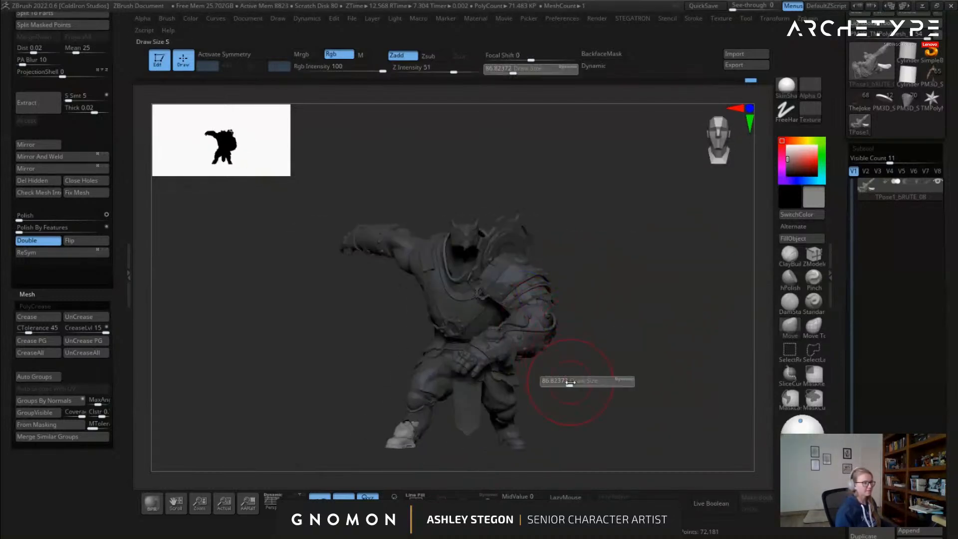
pyautogui.moveTo(370, 257); pyautogui.dragTo(439, 272, button='right')
pyautogui.hotkey('shift', 'f')
pyautogui.keyDown('ctrl'); pyautogui.moveTo(370, 298); pyautogui.dragTo(341, 374, button='right'); pyautogui.keyUp('ctrl')
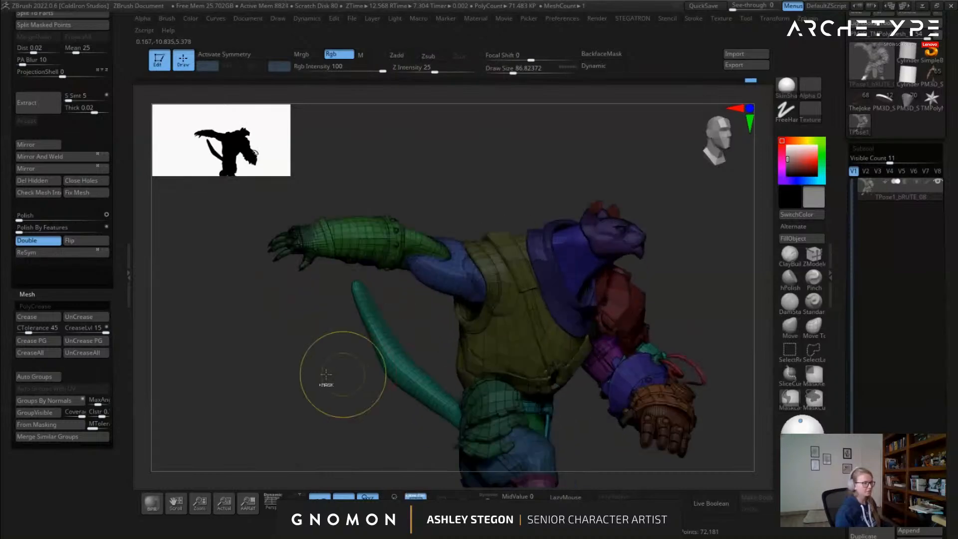
pyautogui.keyDown('alt'); pyautogui.moveTo(346, 438); pyautogui.dragTo(383, 343, button='right'); pyautogui.keyUp('alt')
pyautogui.moveTo(498, 414)
pyautogui.keyDown('alt'); pyautogui.mouseDown(button='right')
pyautogui.moveTo(424, 315)
pyautogui.moveTo(486, 375)
pyautogui.moveTo(469, 419)
pyautogui.mouseUp(button='right'); pyautogui.keyUp('alt')
# Mask everything except the forward boot, place the gizmo on it, and adjust its placement under the shin armour
pyautogui.press('w')
pyautogui.moveTo(539, 344); pyautogui.dragTo(494, 387, button='right')
pyautogui.press('q')
pyautogui.moveTo(533, 339); pyautogui.dragTo(509, 385, button='right')
pyautogui.press('w')
pyautogui.keyDown('ctrl'); pyautogui.click(530, 383); pyautogui.keyUp('ctrl')
pyautogui.click(546, 289)
pyautogui.keyDown('alt'); pyautogui.click(528, 387); pyautogui.keyUp('alt')
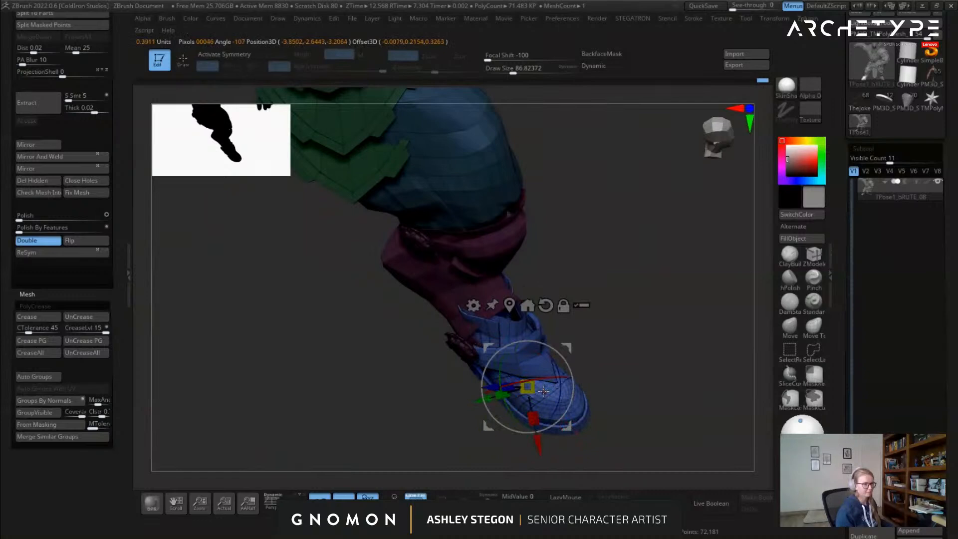
pyautogui.hotkey('ctrl', 'z')
pyautogui.keyDown('alt'); pyautogui.moveTo(533, 394); pyautogui.dragTo(546, 408); pyautogui.keyUp('alt')
pyautogui.moveTo(460, 399); pyautogui.dragTo(463, 396)
# Set the draw size to about 136 and mask everything except the forward shin armour
pyautogui.moveTo(464, 396); pyautogui.dragTo(537, 302, button='right')
pyautogui.press('q')
pyautogui.press('s')
pyautogui.moveTo(499, 296); pyautogui.dragTo(522, 299)
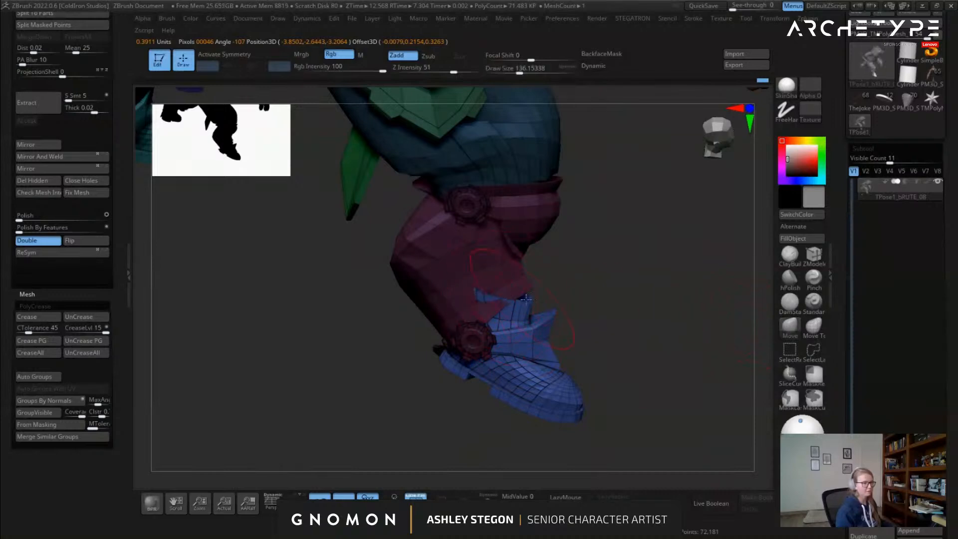
pyautogui.moveTo(510, 285)
pyautogui.mouseDown(button='right')
pyautogui.moveTo(494, 289)
pyautogui.moveTo(539, 282)
pyautogui.moveTo(502, 284)
pyautogui.mouseUp(button='right')
pyautogui.press('w')
pyautogui.keyDown('ctrl'); pyautogui.click(502, 285); pyautogui.keyUp('ctrl')
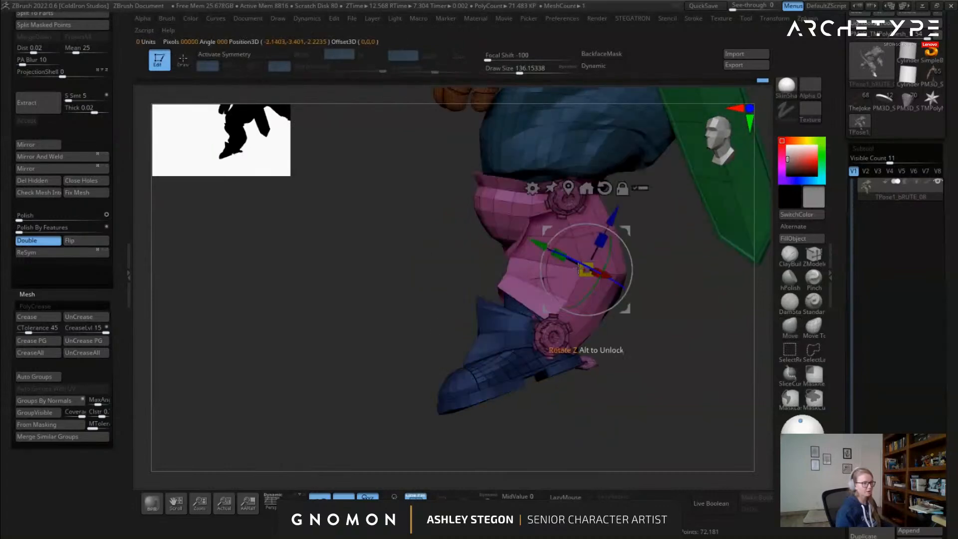
pyautogui.press('q')
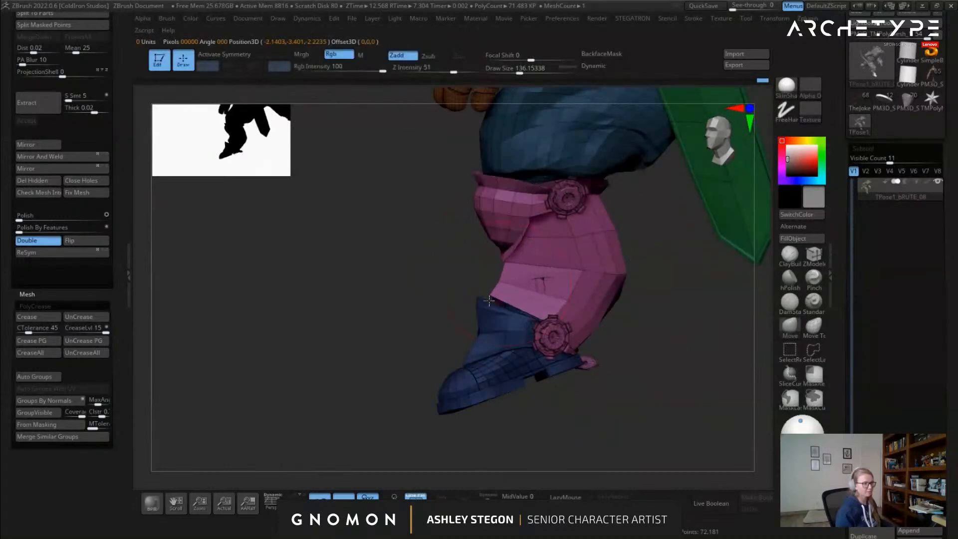
pyautogui.moveTo(483, 309)
pyautogui.mouseDown(button='right')
pyautogui.moveTo(455, 315)
pyautogui.moveTo(423, 367)
pyautogui.moveTo(415, 316)
pyautogui.moveTo(409, 349)
pyautogui.moveTo(511, 340)
pyautogui.mouseUp(button='right')
pyautogui.hotkey('shift', 'f')
# Reduce the draw size to about 94 and mask everything except the hip armour plates above the forward leg
pyautogui.press('s')
pyautogui.press('s')
pyautogui.moveTo(509, 317); pyautogui.dragTo(498, 316)
pyautogui.moveTo(459, 315)
pyautogui.mouseDown(button='right')
pyautogui.moveTo(513, 314)
pyautogui.moveTo(457, 310)
pyautogui.moveTo(446, 268)
pyautogui.mouseUp(button='right')
pyautogui.press('w')
pyautogui.keyDown('ctrl'); pyautogui.click(456, 288); pyautogui.keyUp('ctrl')
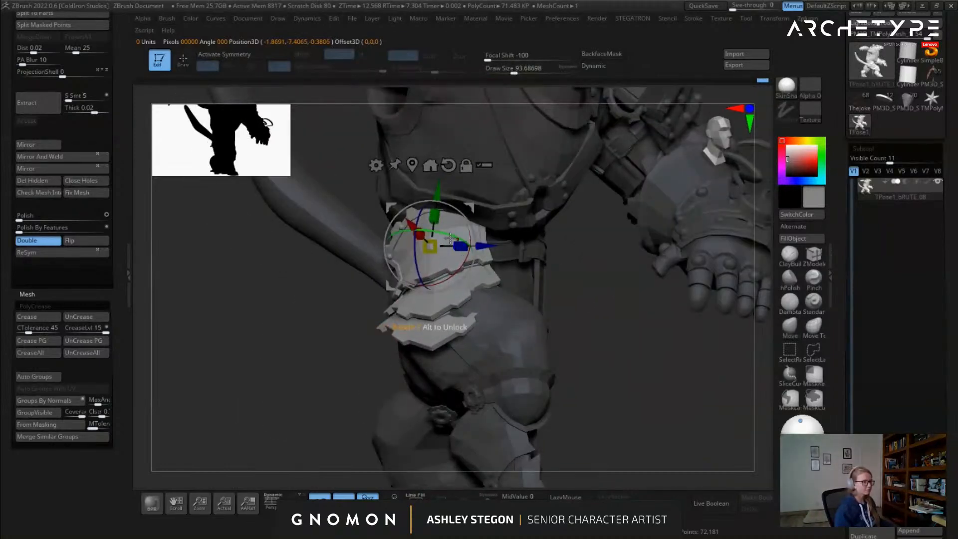
# Rotate the hip armour plates in small increments from the front, side and back to fit over the thigh
pyautogui.press('q')
pyautogui.moveTo(450, 236)
pyautogui.mouseDown(button='right')
pyautogui.moveTo(432, 283)
pyautogui.moveTo(399, 285)
pyautogui.mouseUp(button='right')
pyautogui.press('w')
pyautogui.moveTo(452, 288)
pyautogui.mouseDown()
pyautogui.moveTo(433, 287)
pyautogui.moveTo(442, 288)
pyautogui.mouseUp()
pyautogui.moveTo(472, 294); pyautogui.dragTo(448, 283, button='right')
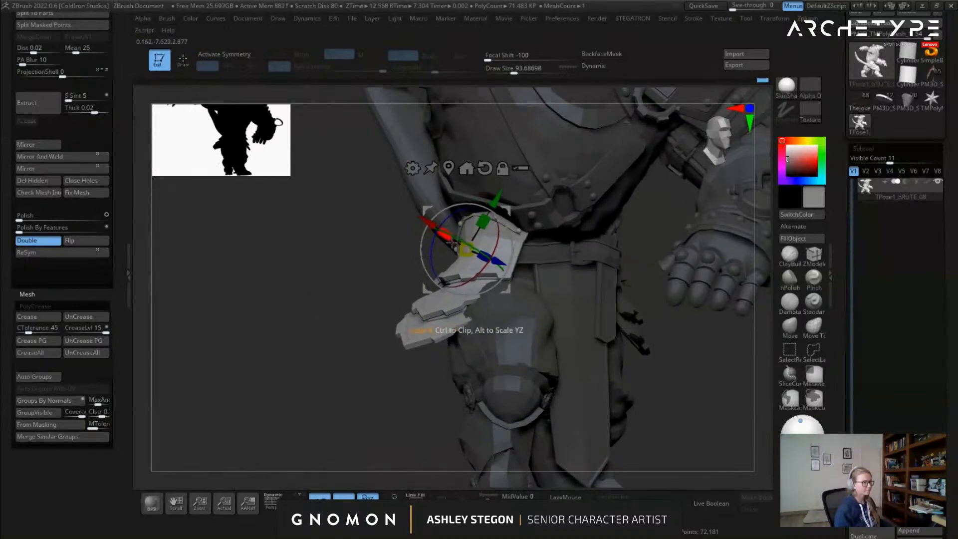
pyautogui.moveTo(445, 242); pyautogui.dragTo(506, 256, button='right')
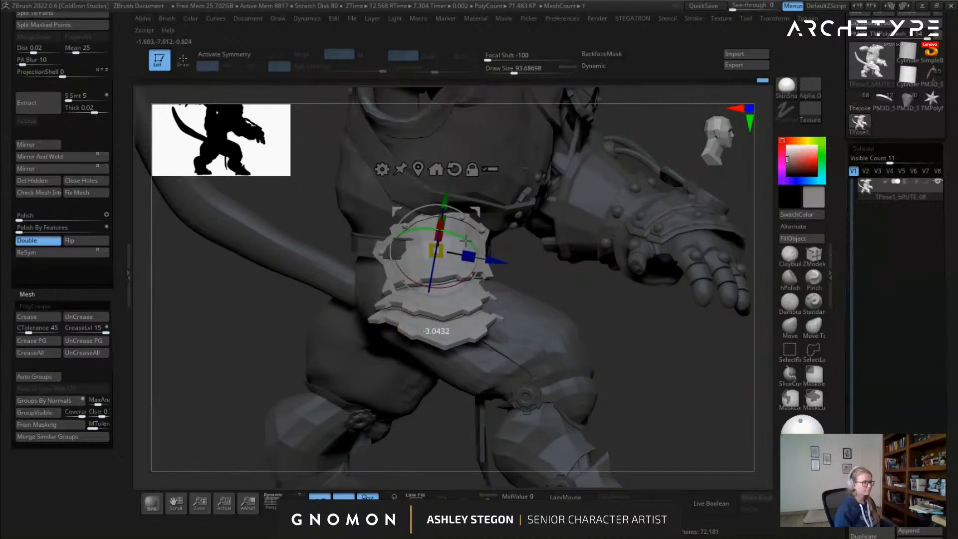
pyautogui.press('q')
pyautogui.keyDown('ctrl'); pyautogui.moveTo(529, 284); pyautogui.dragTo(519, 255, button='right'); pyautogui.keyUp('ctrl')
pyautogui.moveTo(519, 280)
pyautogui.mouseDown(button='right')
pyautogui.moveTo(375, 284)
pyautogui.moveTo(479, 280)
pyautogui.moveTo(481, 304)
pyautogui.moveTo(500, 304)
pyautogui.mouseUp(button='right')
pyautogui.moveTo(544, 281)
pyautogui.mouseDown(button='right')
pyautogui.moveTo(358, 277)
pyautogui.moveTo(441, 285)
pyautogui.mouseUp(button='right')
pyautogui.press('w')
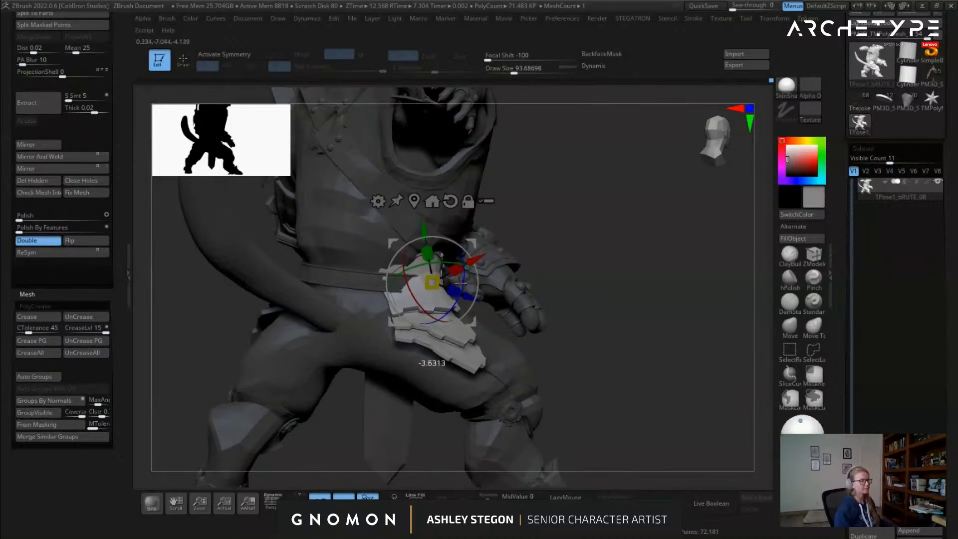
# Mask everything except the large gauntleted hand and place the gizmo near its wrist
pyautogui.press('q')
pyautogui.press('f')
pyautogui.moveTo(461, 284)
pyautogui.mouseDown(button='right')
pyautogui.moveTo(385, 289)
pyautogui.moveTo(488, 315)
pyautogui.mouseUp(button='right')
pyautogui.moveTo(564, 313)
pyautogui.mouseDown(button='right')
pyautogui.moveTo(518, 313)
pyautogui.moveTo(599, 284)
pyautogui.moveTo(482, 402)
pyautogui.moveTo(495, 315)
pyautogui.mouseUp(button='right')
pyautogui.press('w')
pyautogui.keyDown('ctrl'); pyautogui.click(505, 257); pyautogui.keyUp('ctrl')
pyautogui.moveTo(564, 272); pyautogui.dragTo(624, 272, button='right')
pyautogui.keyDown('alt'); pyautogui.moveTo(530, 222); pyautogui.dragTo(502, 241); pyautogui.keyUp('alt')
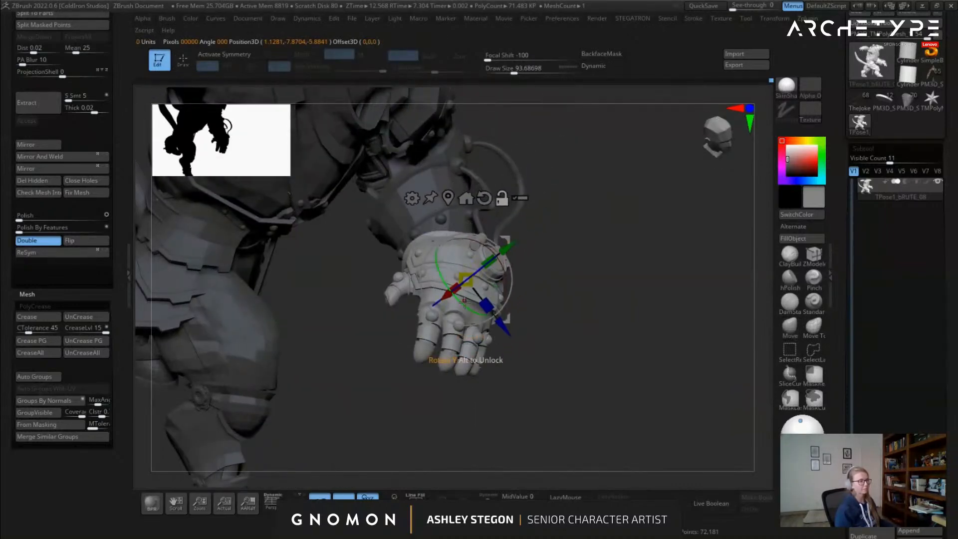
# Rotate the gauntleted hand at the wrist by about 31 degrees and check it from the front and side
pyautogui.moveTo(466, 291); pyautogui.dragTo(523, 281, button='right')
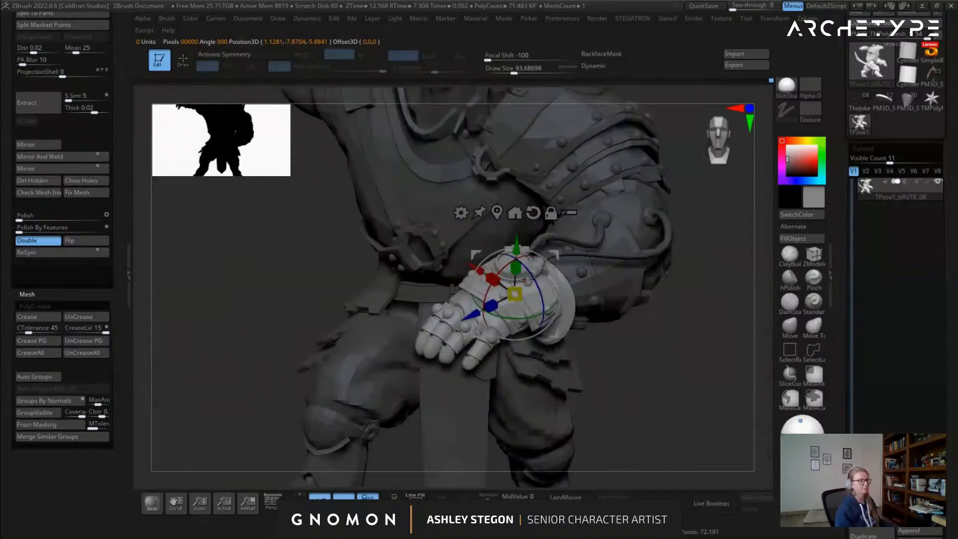
pyautogui.moveTo(539, 338)
pyautogui.mouseDown(button='right')
pyautogui.moveTo(540, 318)
pyautogui.moveTo(552, 330)
pyautogui.moveTo(596, 327)
pyautogui.moveTo(568, 345)
pyautogui.moveTo(552, 341)
pyautogui.mouseUp(button='right')
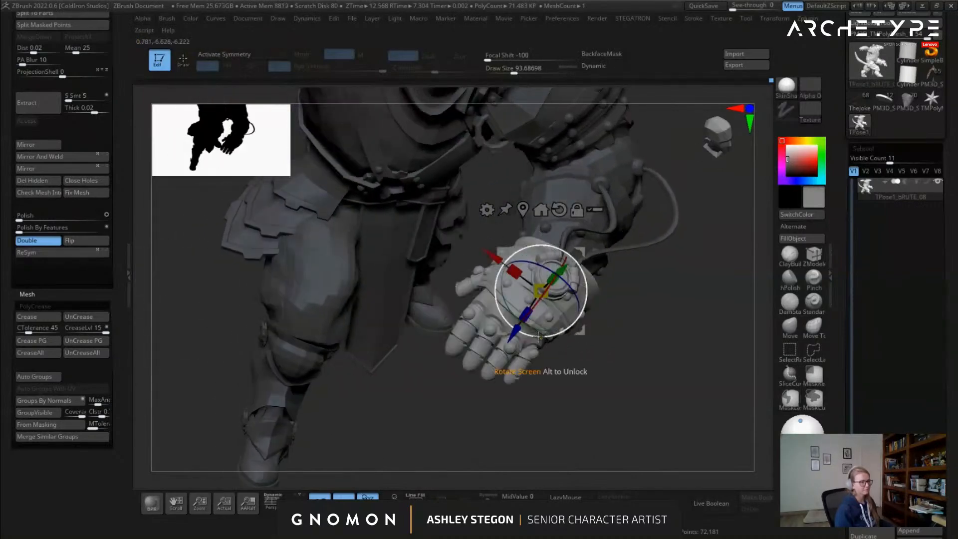
pyautogui.keyDown('ctrl'); pyautogui.moveTo(460, 297); pyautogui.dragTo(372, 315, button='right'); pyautogui.keyUp('ctrl')
pyautogui.moveTo(524, 290); pyautogui.dragTo(515, 269, button='right')
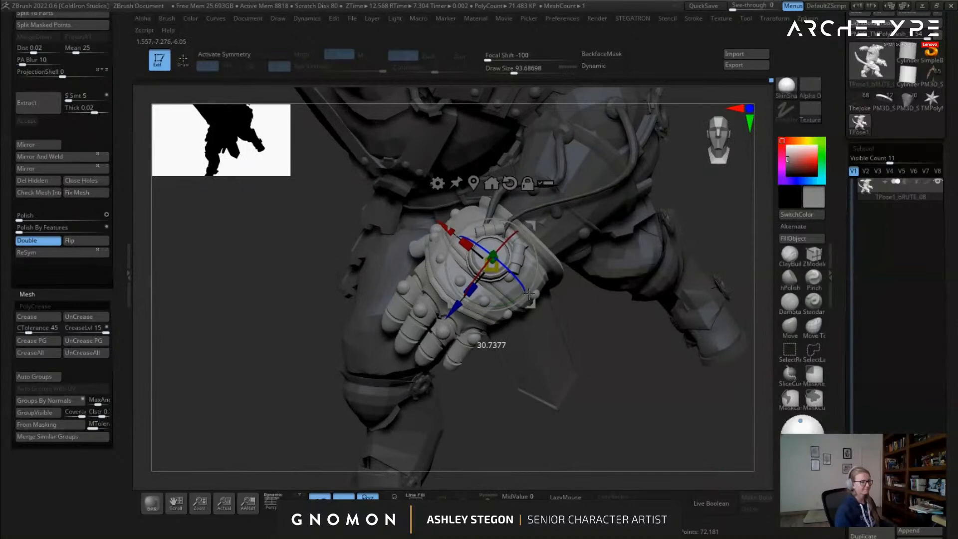
pyautogui.moveTo(535, 309); pyautogui.dragTo(463, 281, button='right')
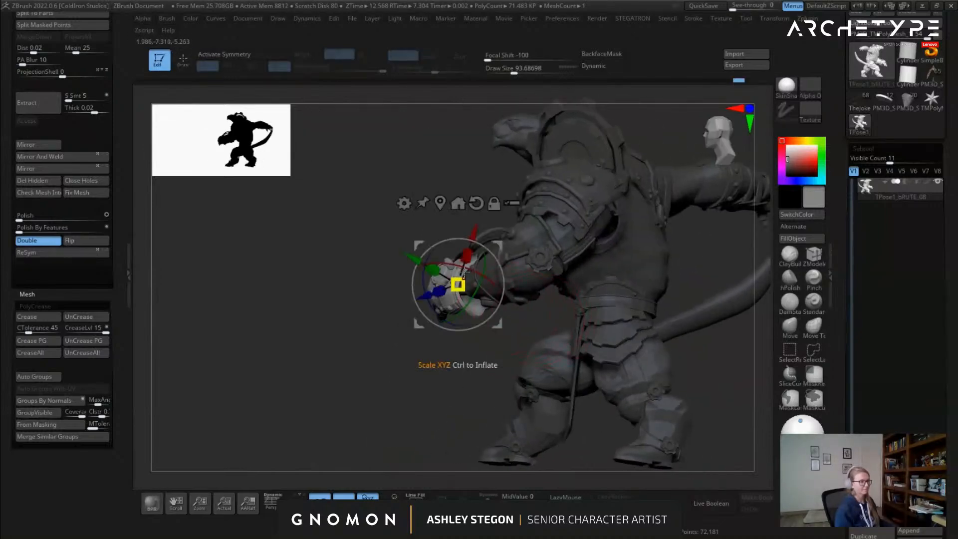
pyautogui.moveTo(407, 260); pyautogui.dragTo(455, 285, button='right')
pyautogui.press('q')
pyautogui.moveTo(394, 299)
pyautogui.mouseDown(button='right')
pyautogui.moveTo(457, 315)
pyautogui.moveTo(519, 280)
pyautogui.moveTo(692, 311)
pyautogui.mouseUp(button='right')
pyautogui.press('w')
pyautogui.press('q')
# Mask everything except the front loincloth, place the gizmo at its waist end, and adjust how it hangs between the legs
pyautogui.moveTo(589, 293); pyautogui.dragTo(561, 307, button='right')
pyautogui.moveTo(624, 314)
pyautogui.mouseDown()
pyautogui.moveTo(633, 314)
pyautogui.moveTo(592, 320)
pyautogui.mouseUp()
pyautogui.moveTo(575, 357)
pyautogui.mouseDown()
pyautogui.moveTo(619, 388)
pyautogui.moveTo(469, 305)
pyautogui.moveTo(490, 311)
pyautogui.mouseUp()
pyautogui.press('w')
pyautogui.press('q')
pyautogui.moveTo(490, 311)
pyautogui.keyDown('alt'); pyautogui.mouseDown(button='right')
pyautogui.moveTo(553, 307)
pyautogui.moveTo(509, 279)
pyautogui.moveTo(537, 270)
pyautogui.mouseUp(button='right'); pyautogui.keyUp('alt')
pyautogui.press('w')
pyautogui.moveTo(546, 274); pyautogui.dragTo(555, 310)
pyautogui.moveTo(567, 334); pyautogui.dragTo(548, 295, button='right')
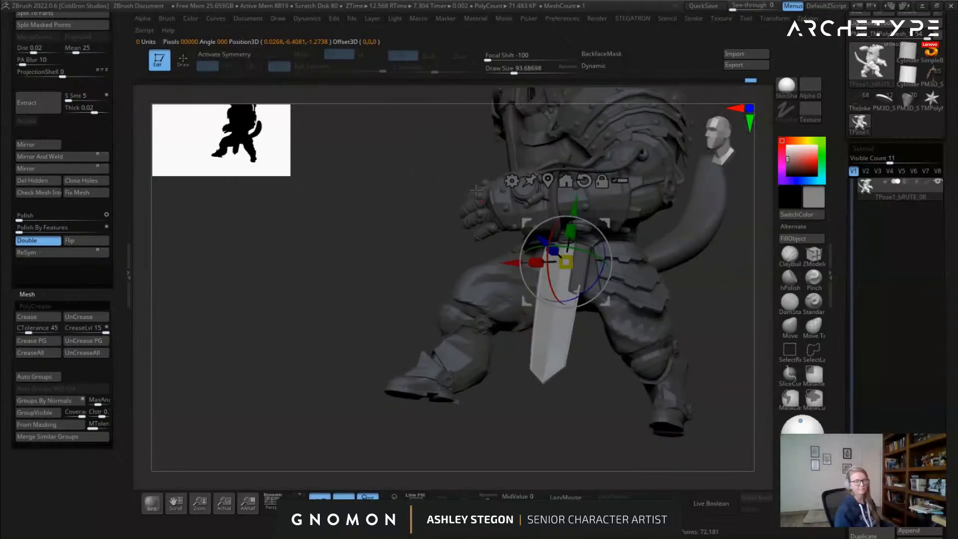
pyautogui.moveTo(518, 201); pyautogui.dragTo(448, 244, button='right')
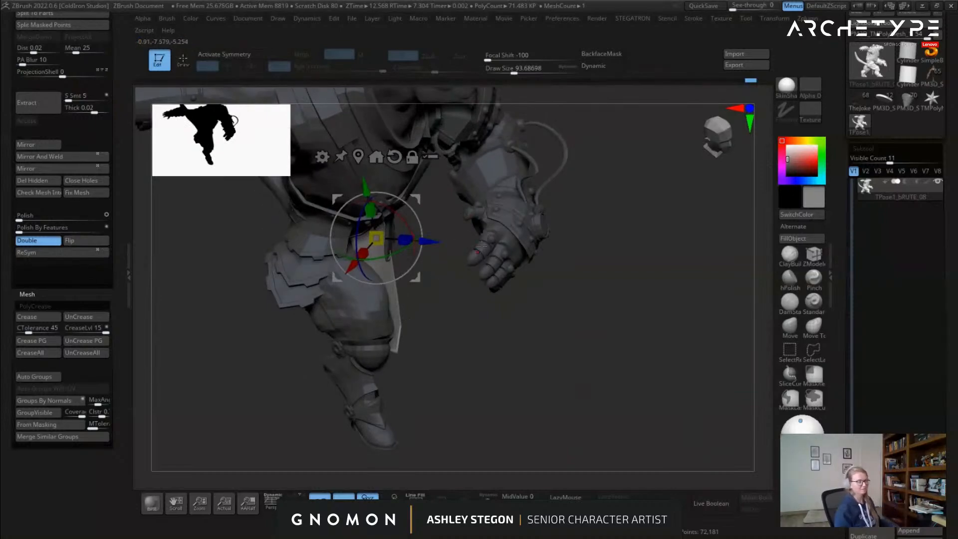
pyautogui.moveTo(453, 322)
pyautogui.mouseDown(button='right')
pyautogui.moveTo(434, 286)
pyautogui.moveTo(400, 259)
pyautogui.mouseUp(button='right')
# Show the polygroup colours and isolate the trousers
pyautogui.press('q')
pyautogui.hotkey('shift', 'f')
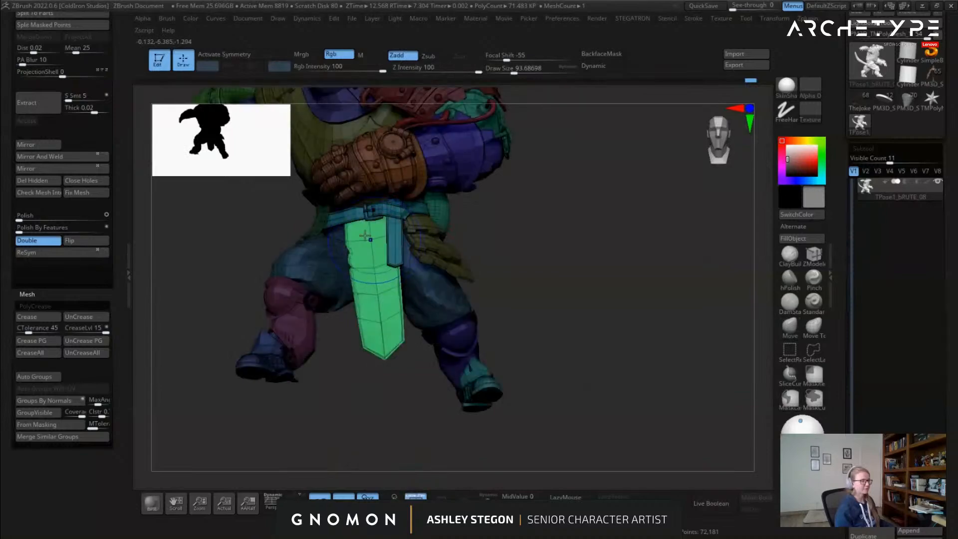
pyautogui.moveTo(391, 305); pyautogui.dragTo(536, 328, button='right')
pyautogui.keyDown('ctrl'); pyautogui.keyDown('shift'); pyautogui.click(429, 292); pyautogui.keyUp('shift'); pyautogui.keyUp('ctrl')
pyautogui.moveTo(435, 285); pyautogui.dragTo(723, 331, button='right')
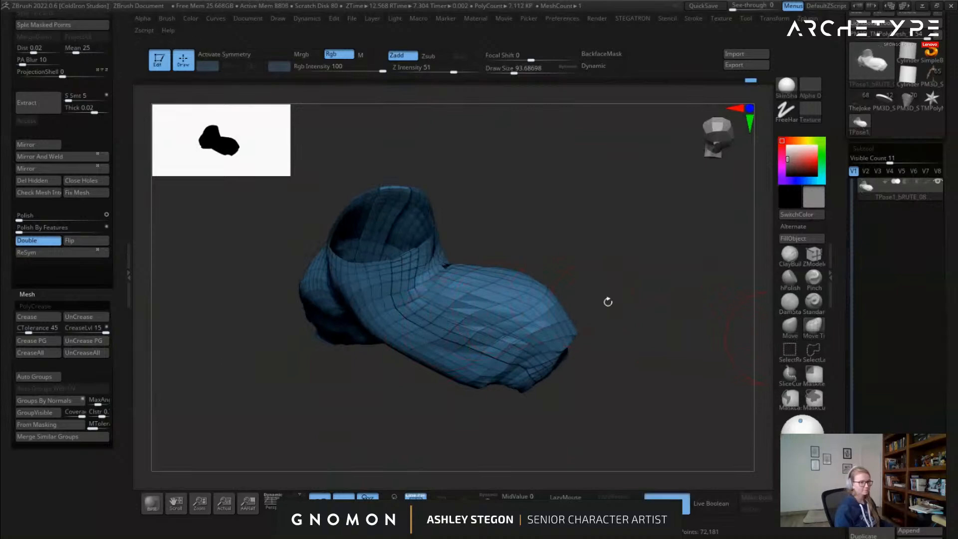
# Reshape and smooth the trousers' crotch and thigh folds with the Move brush at draw sizes of about 132 and 149
pyautogui.moveTo(608, 301); pyautogui.dragTo(495, 282, button='right')
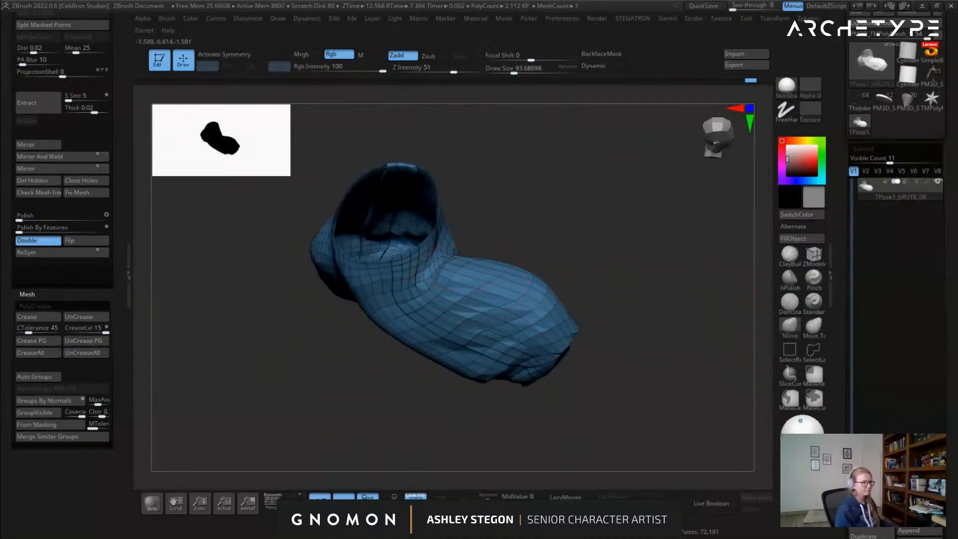
pyautogui.moveTo(445, 281); pyautogui.dragTo(447, 281)
pyautogui.moveTo(447, 281); pyautogui.dragTo(429, 267, button='right')
pyautogui.press('s')
pyautogui.moveTo(411, 315); pyautogui.dragTo(414, 315)
pyautogui.moveTo(414, 320); pyautogui.dragTo(489, 261, button='right')
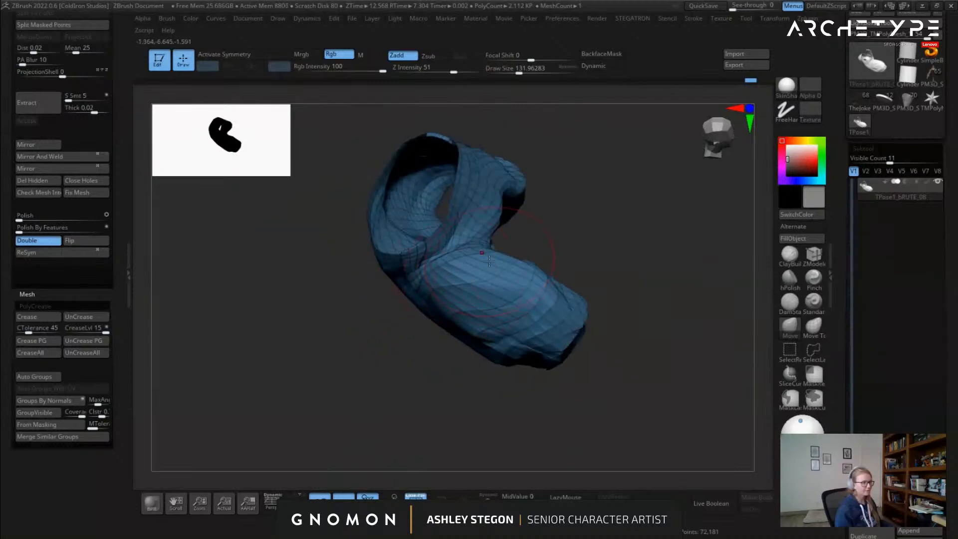
pyautogui.moveTo(501, 296); pyautogui.dragTo(526, 279)
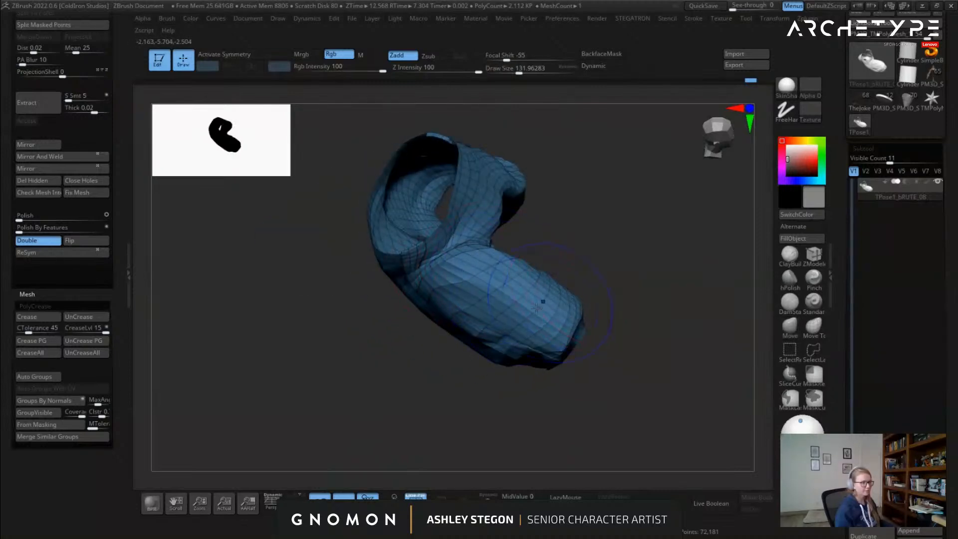
pyautogui.moveTo(458, 282)
pyautogui.mouseDown(button='right')
pyautogui.moveTo(519, 279)
pyautogui.moveTo(523, 247)
pyautogui.mouseUp(button='right')
pyautogui.moveTo(512, 249); pyautogui.dragTo(531, 260)
pyautogui.press('s')
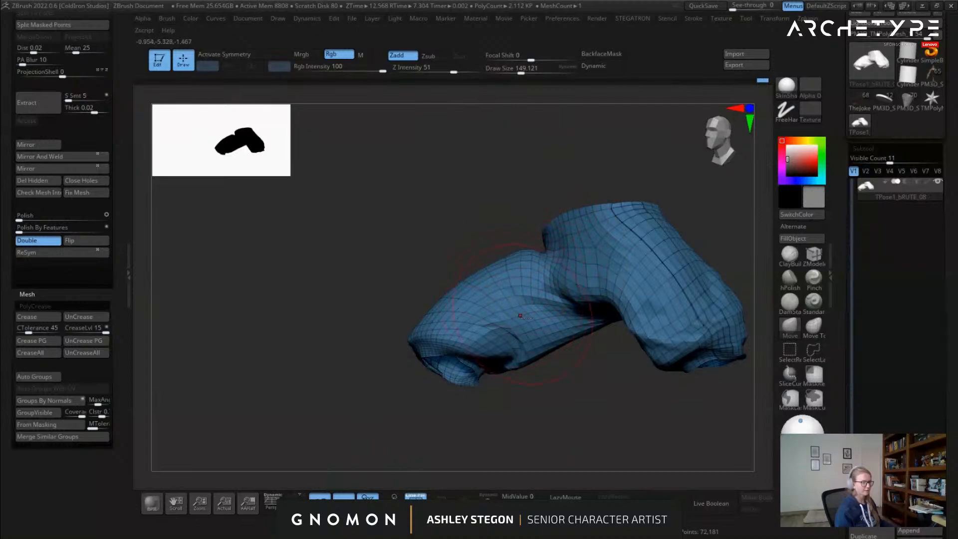
# Show the whole character again and set the draw size to 112
pyautogui.moveTo(528, 352); pyautogui.dragTo(508, 439, button='right')
pyautogui.keyDown('ctrl'); pyautogui.keyDown('shift'); pyautogui.click(620, 376); pyautogui.keyUp('shift'); pyautogui.keyUp('ctrl')
pyautogui.moveTo(591, 355)
pyautogui.mouseDown(button='right')
pyautogui.moveTo(564, 353)
pyautogui.moveTo(462, 267)
pyautogui.mouseUp(button='right')
pyautogui.press('s')
pyautogui.moveTo(457, 261); pyautogui.dragTo(445, 261)
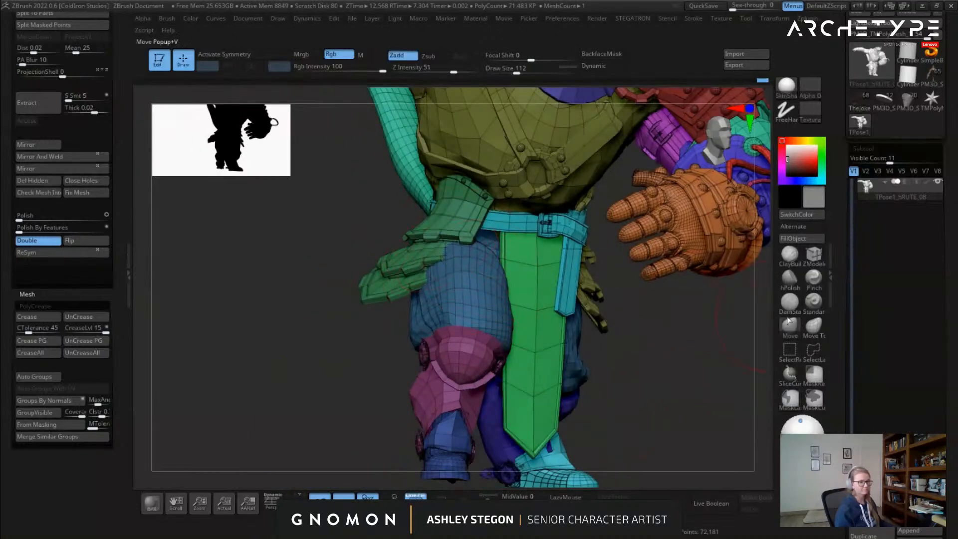
# Pick Move Topological, mask everything except the trousers, and return to the Move brush at a draw size of about 132
pyautogui.click(815, 327)
pyautogui.moveTo(683, 315); pyautogui.dragTo(535, 274, button='right')
pyautogui.press('w')
pyautogui.keyDown('ctrl'); pyautogui.click(581, 289); pyautogui.keyUp('ctrl')
pyautogui.click(791, 333)
pyautogui.moveTo(319, 210)
pyautogui.mouseDown(button='right')
pyautogui.moveTo(379, 209)
pyautogui.moveTo(391, 256)
pyautogui.moveTo(379, 270)
pyautogui.moveTo(428, 273)
pyautogui.mouseUp(button='right')
pyautogui.press('s')
pyautogui.moveTo(428, 273); pyautogui.dragTo(432, 273)
pyautogui.moveTo(432, 273)
pyautogui.mouseDown(button='right')
pyautogui.moveTo(436, 263)
pyautogui.moveTo(369, 250)
pyautogui.mouseUp(button='right')
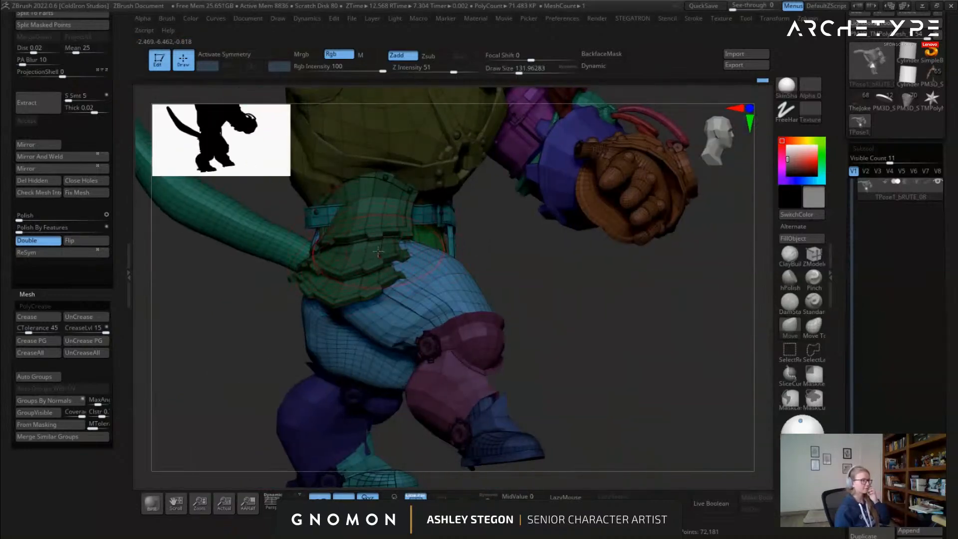
# Examine the full pose from several angles with and without the polygroup colours
pyautogui.moveTo(387, 249); pyautogui.dragTo(402, 278, button='right')
pyautogui.hotkey('shift', 'f')
pyautogui.hotkey('shift', 'f')
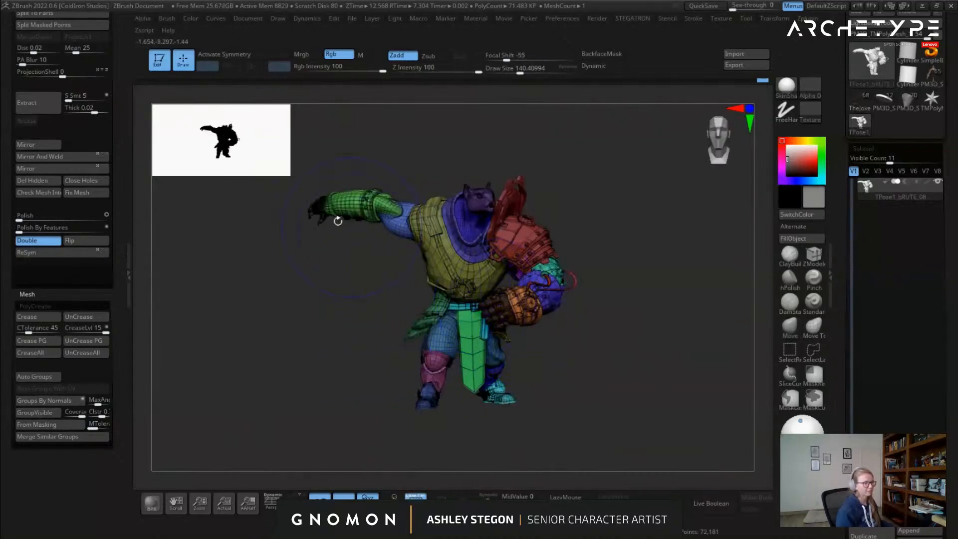
pyautogui.moveTo(356, 236); pyautogui.dragTo(381, 242, button='right')
pyautogui.hotkey('shift', 'f')
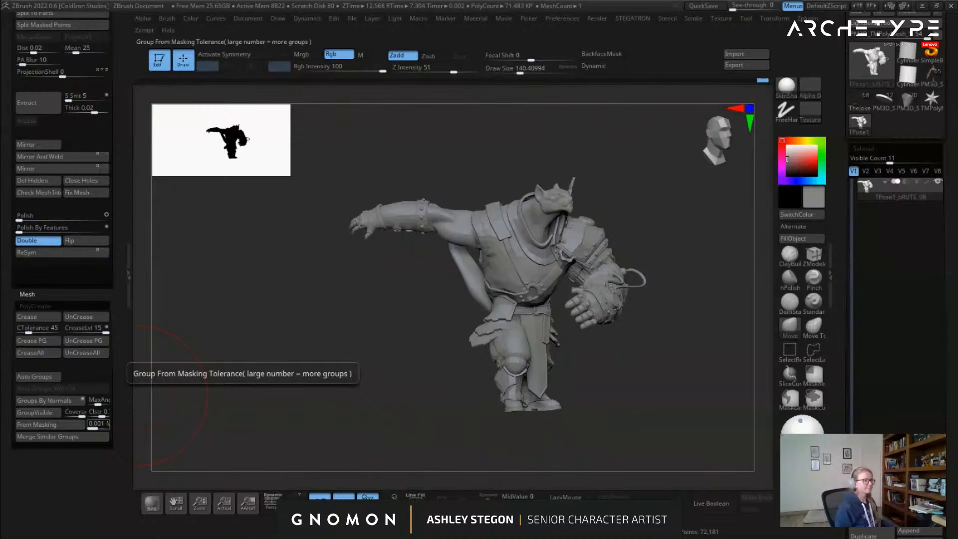
pyautogui.moveTo(510, 346); pyautogui.dragTo(378, 256, button='right')
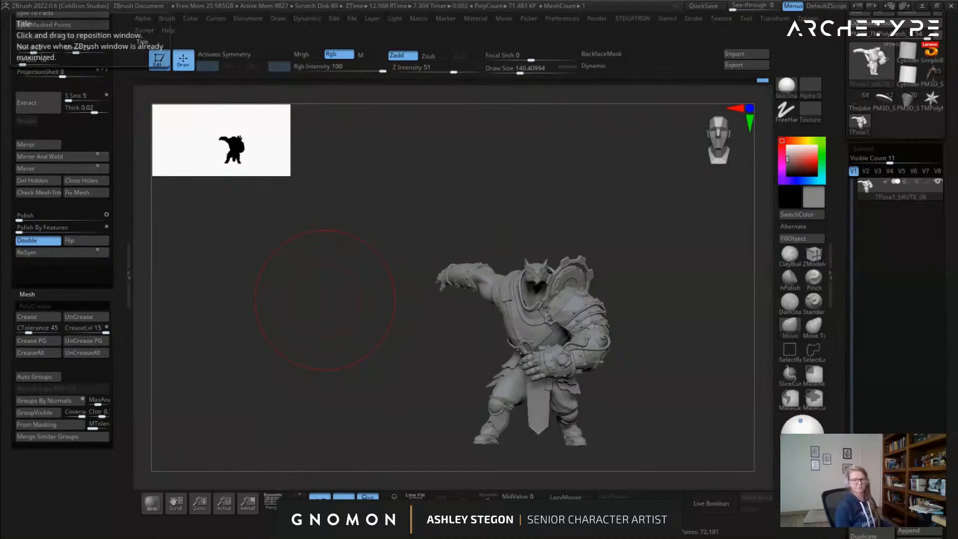
# Set the draw size to about 97 and isolate the forearm and hand of the outstretched arm
pyautogui.press('s')
pyautogui.moveTo(206, 355); pyautogui.dragTo(192, 355)
pyautogui.moveTo(367, 300)
pyautogui.keyDown('alt'); pyautogui.mouseDown()
pyautogui.moveTo(298, 321)
pyautogui.moveTo(291, 375)
pyautogui.mouseUp(); pyautogui.keyUp('alt')
pyautogui.moveTo(349, 320)
pyautogui.keyDown('alt'); pyautogui.mouseDown()
pyautogui.moveTo(349, 334)
pyautogui.moveTo(454, 344)
pyautogui.moveTo(418, 318)
pyautogui.moveTo(434, 333)
pyautogui.moveTo(434, 370)
pyautogui.mouseUp(); pyautogui.keyUp('alt')
pyautogui.hotkey('shift', 'f')
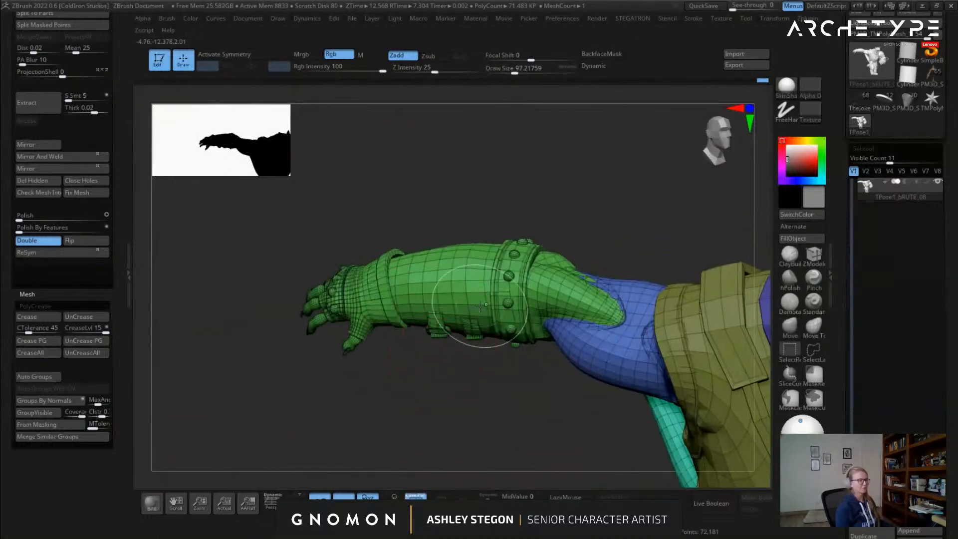
pyautogui.keyDown('ctrl'); pyautogui.keyDown('shift'); pyautogui.click(480, 301); pyautogui.keyUp('shift'); pyautogui.keyUp('ctrl')
pyautogui.hotkey('shift', 'f')
pyautogui.hotkey('shift', 'f')
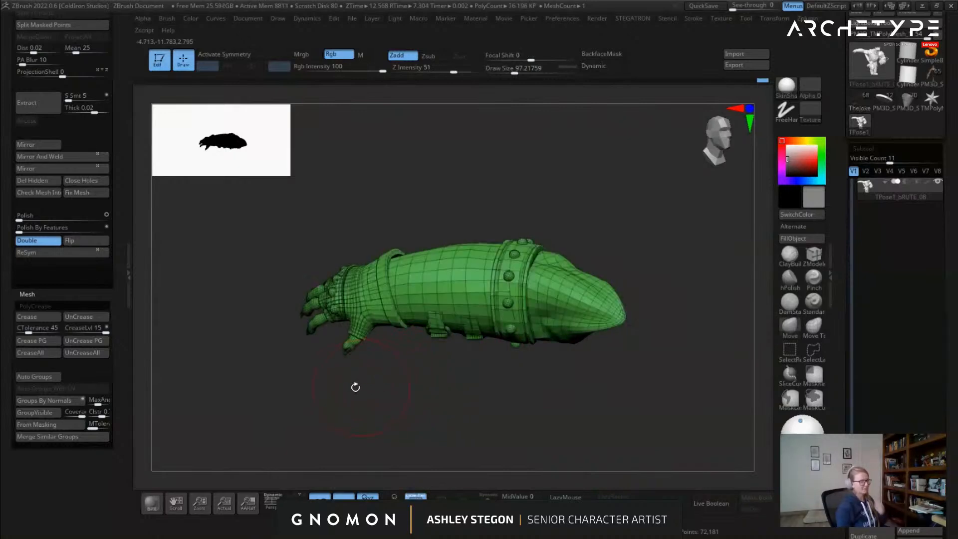
# Split the isolated forearm and hand into separate polygroups with Auto Groups
pyautogui.moveTo(121, 350); pyautogui.dragTo(119, 354)
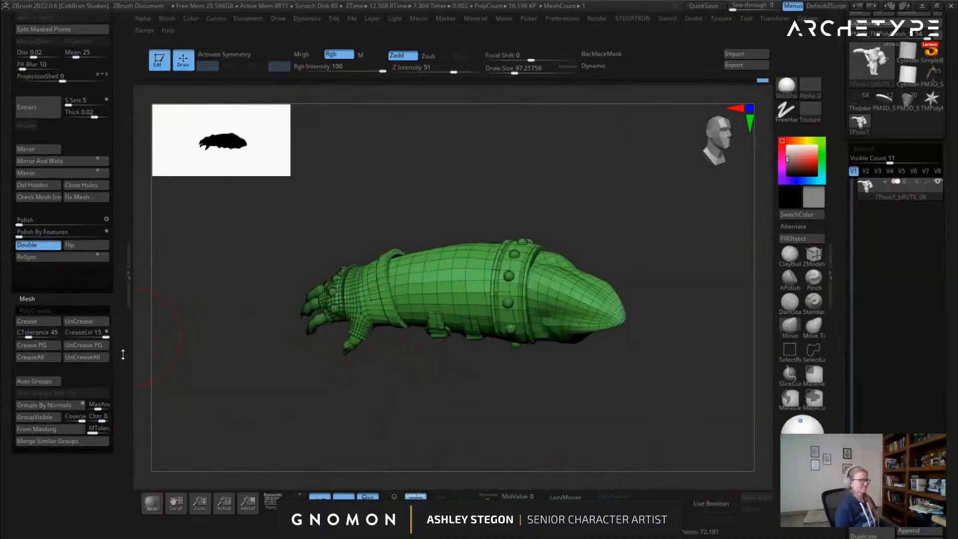
pyautogui.click(37, 381)
pyautogui.hotkey('shift', 'f')
pyautogui.hotkey('shift', 'f')
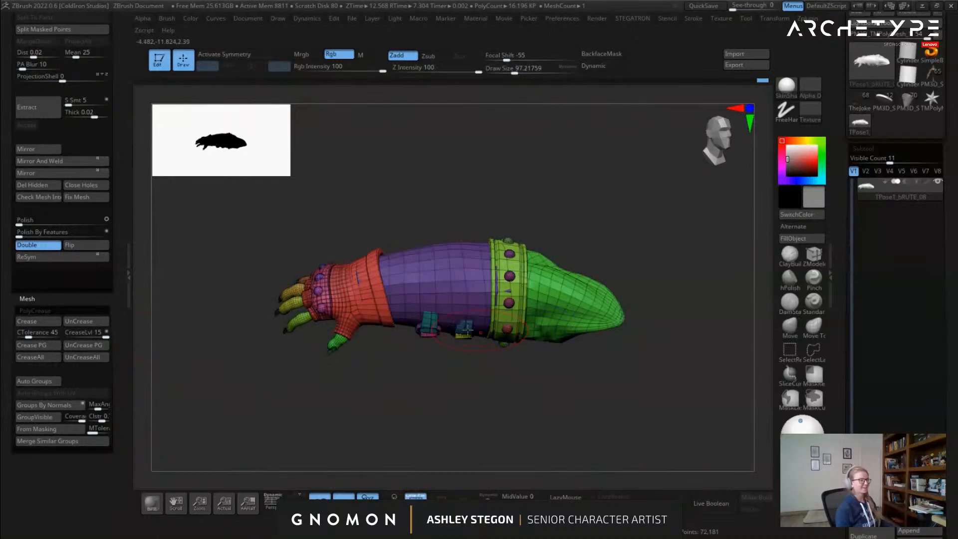
# Hide the bare forearm, mask everything except the bracer and gloved hand, and place the gizmo on the bracer
pyautogui.keyDown('ctrl'); pyautogui.keyDown('shift'); pyautogui.click(566, 308); pyautogui.keyUp('shift'); pyautogui.keyUp('ctrl')
pyautogui.keyDown('ctrl'); pyautogui.keyDown('shift'); pyautogui.moveTo(480, 371); pyautogui.dragTo(504, 348); pyautogui.keyUp('shift'); pyautogui.keyUp('ctrl')
pyautogui.keyDown('ctrl'); pyautogui.keyDown('shift'); pyautogui.moveTo(441, 394); pyautogui.dragTo(450, 411); pyautogui.keyUp('shift'); pyautogui.keyUp('ctrl')
pyautogui.keyDown('ctrl'); pyautogui.keyDown('shift'); pyautogui.click(444, 415); pyautogui.keyUp('shift'); pyautogui.keyUp('ctrl')
pyautogui.hotkey('shift', 'f')
pyautogui.keyDown('ctrl'); pyautogui.click(440, 413); pyautogui.keyUp('ctrl')
pyautogui.press('w')
pyautogui.click(500, 187)
pyautogui.moveTo(519, 219); pyautogui.dragTo(436, 246)
# Isolate the bracer and gloved hand, combine their parts into one polygroup, and show the whole character again
pyautogui.hotkey('shift', 'f')
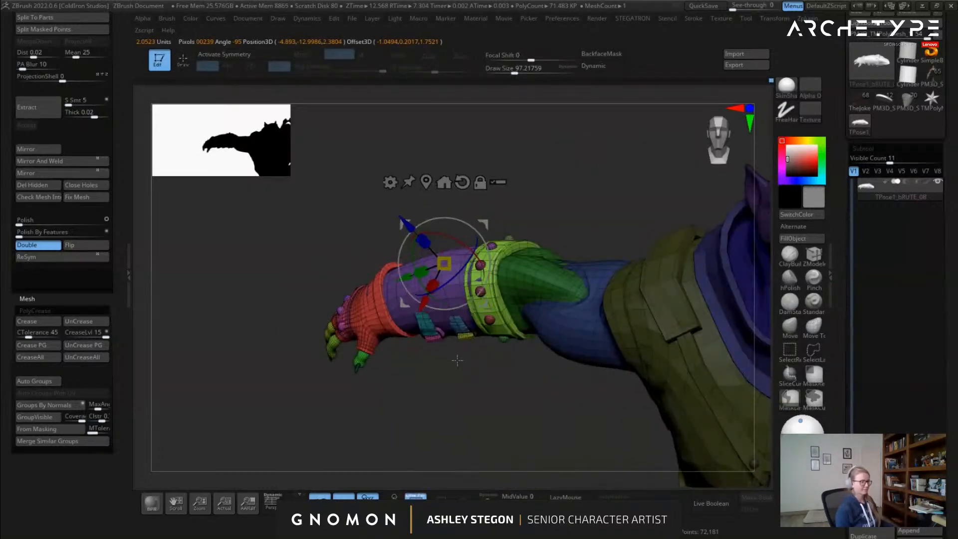
pyautogui.keyDown('ctrl'); pyautogui.click(455, 363); pyautogui.keyUp('ctrl')
pyautogui.hotkey('ctrl', 'shift', 'h')
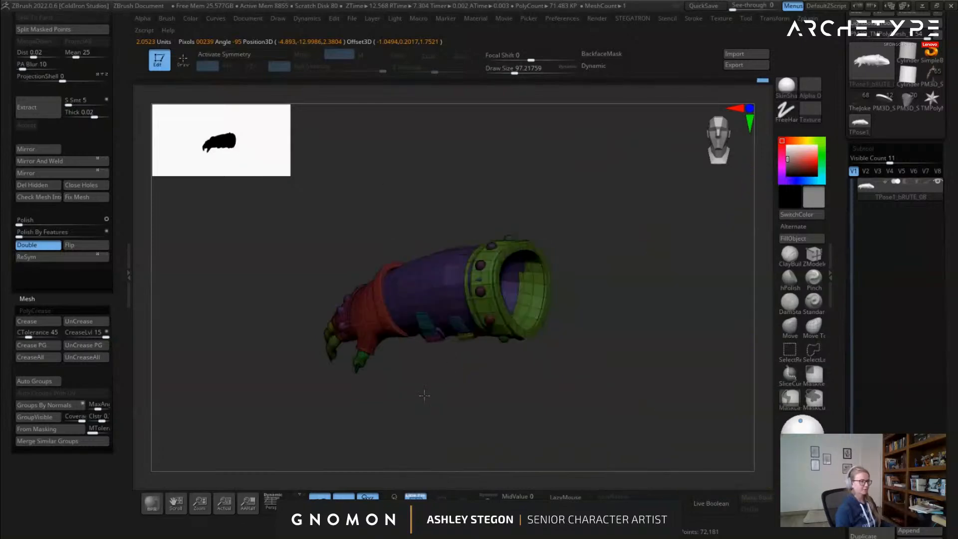
pyautogui.hotkey('shift', 'f')
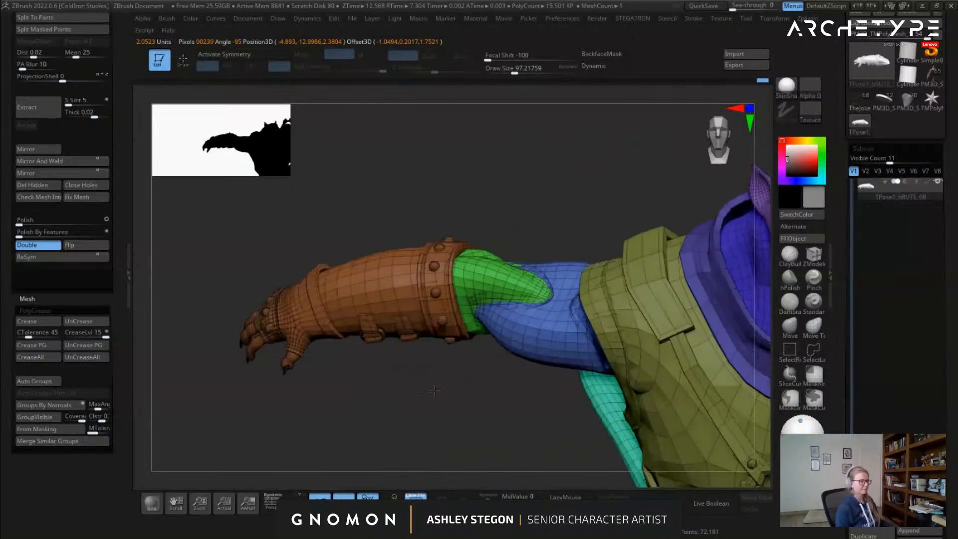
# Mask everything except the bracer and gloved hand, place the gizmo on the bracer, and rotate them to follow the outstretched forearm
pyautogui.press('w')
pyautogui.keyDown('ctrl'); pyautogui.click(380, 273); pyautogui.keyUp('ctrl')
pyautogui.moveTo(380, 274); pyautogui.dragTo(442, 318, button='right')
pyautogui.keyDown('alt'); pyautogui.moveTo(388, 322); pyautogui.dragTo(399, 327); pyautogui.keyUp('alt')
pyautogui.moveTo(400, 327); pyautogui.dragTo(424, 264, button='right')
pyautogui.keyDown('alt'); pyautogui.moveTo(446, 254); pyautogui.dragTo(499, 304); pyautogui.keyUp('alt')
pyautogui.moveTo(499, 304); pyautogui.dragTo(481, 359, button='right')
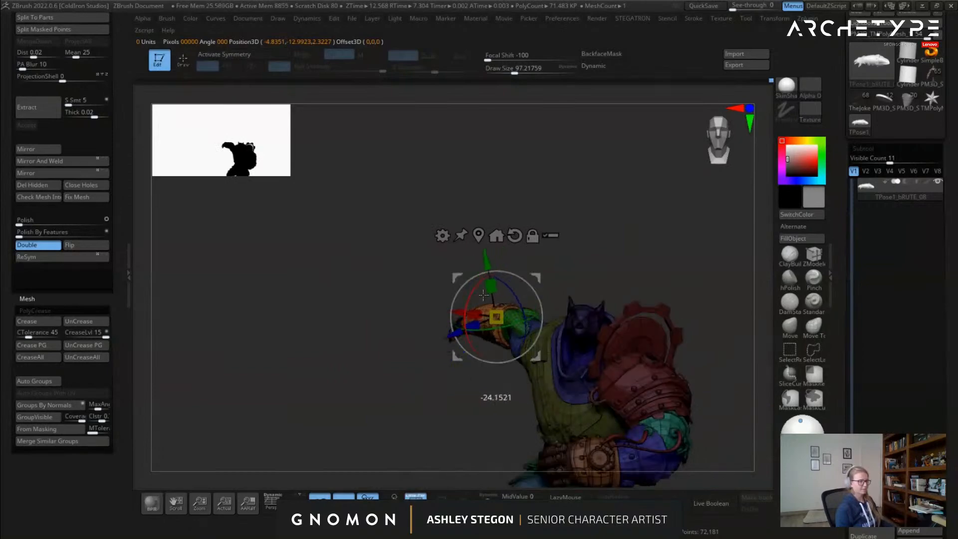
pyautogui.moveTo(485, 305)
pyautogui.mouseDown(button='right')
pyautogui.moveTo(520, 325)
pyautogui.moveTo(499, 349)
pyautogui.moveTo(510, 373)
pyautogui.moveTo(551, 334)
pyautogui.moveTo(456, 398)
pyautogui.mouseUp(button='right')
pyautogui.press('q')
pyautogui.hotkey('shift', 'f')
pyautogui.press('w')
pyautogui.press('q')
pyautogui.hotkey('shift', 'f')
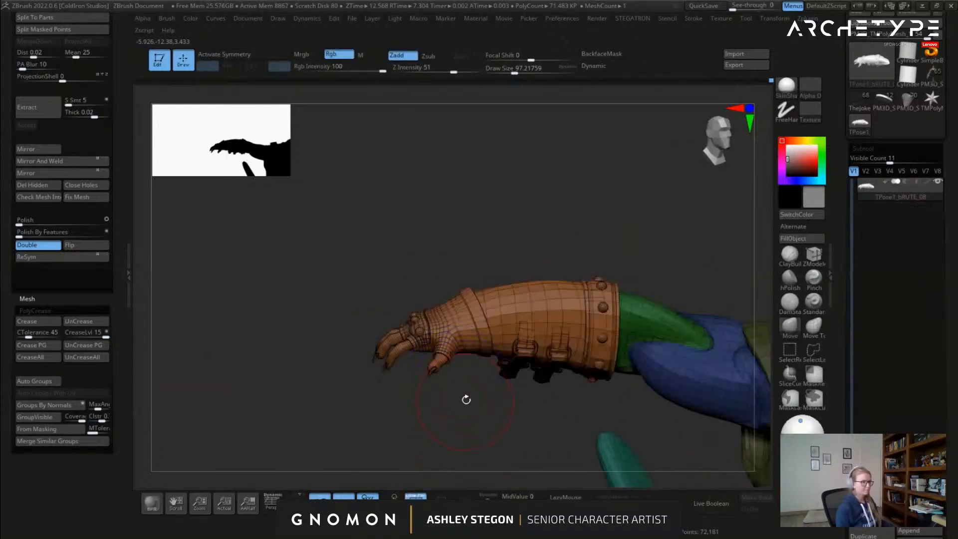
# Try to separate the glove from the bracer by isolating both and splitting their parts with Auto Groups
pyautogui.keyDown('ctrl'); pyautogui.keyDown('shift'); pyautogui.click(502, 344); pyautogui.keyUp('shift'); pyautogui.keyUp('ctrl')
pyautogui.click(51, 384)
pyautogui.moveTo(406, 392); pyautogui.dragTo(379, 389)
pyautogui.keyDown('shift'); pyautogui.moveTo(516, 423); pyautogui.dragTo(558, 383); pyautogui.keyUp('shift')
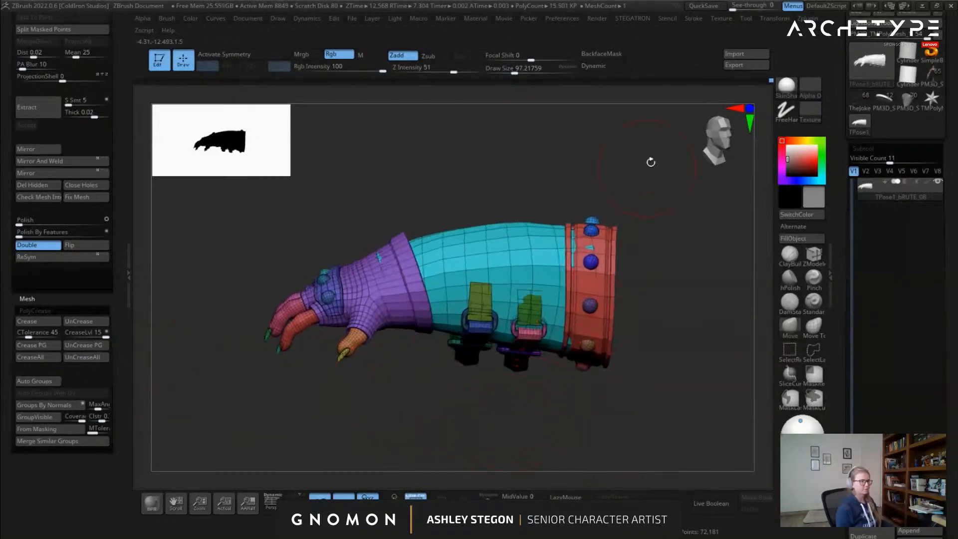
pyautogui.hotkey('ctrl', 'w')
pyautogui.moveTo(367, 345); pyautogui.dragTo(317, 327)
pyautogui.keyDown('ctrl'); pyautogui.keyDown('shift'); pyautogui.moveTo(295, 201); pyautogui.dragTo(402, 390); pyautogui.keyUp('shift'); pyautogui.keyUp('ctrl')
pyautogui.keyDown('ctrl'); pyautogui.keyDown('shift'); pyautogui.click(379, 433); pyautogui.keyUp('shift'); pyautogui.keyUp('ctrl')
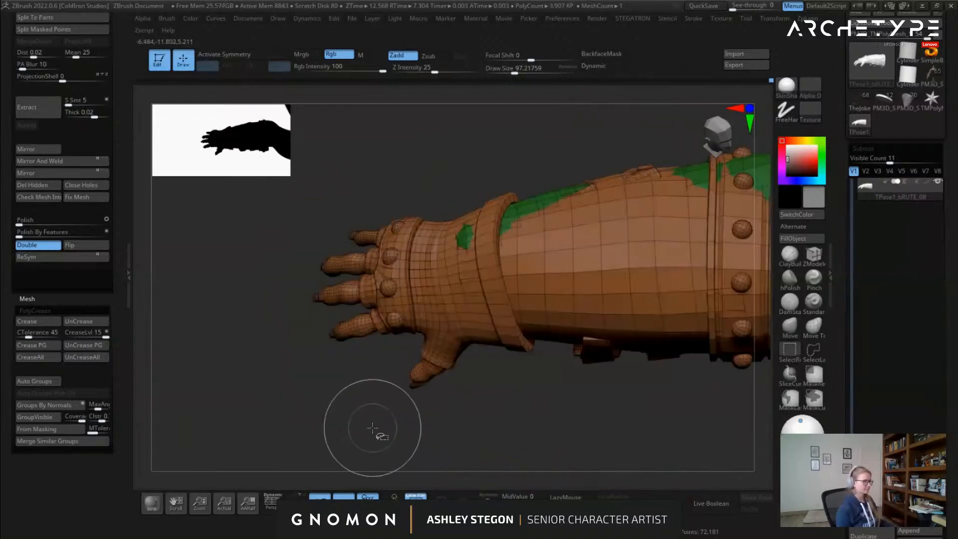
pyautogui.moveTo(341, 369); pyautogui.dragTo(490, 357)
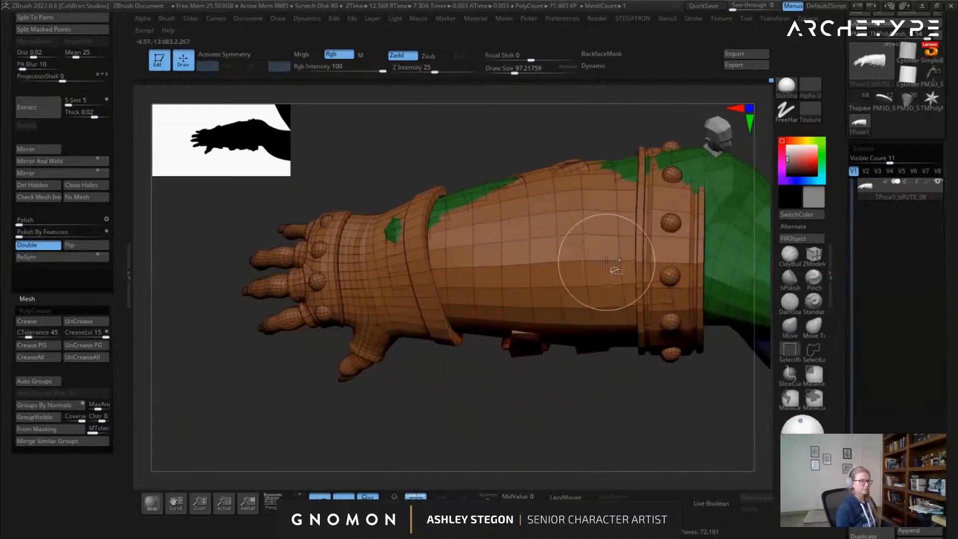
# Isolate the bracer and glove, hide the bracer, assign the whole glove its own polygroup, and show the full character again
pyautogui.keyDown('ctrl'); pyautogui.keyDown('shift'); pyautogui.click(610, 315); pyautogui.keyUp('shift'); pyautogui.keyUp('ctrl')
pyautogui.moveTo(553, 382); pyautogui.dragTo(436, 374)
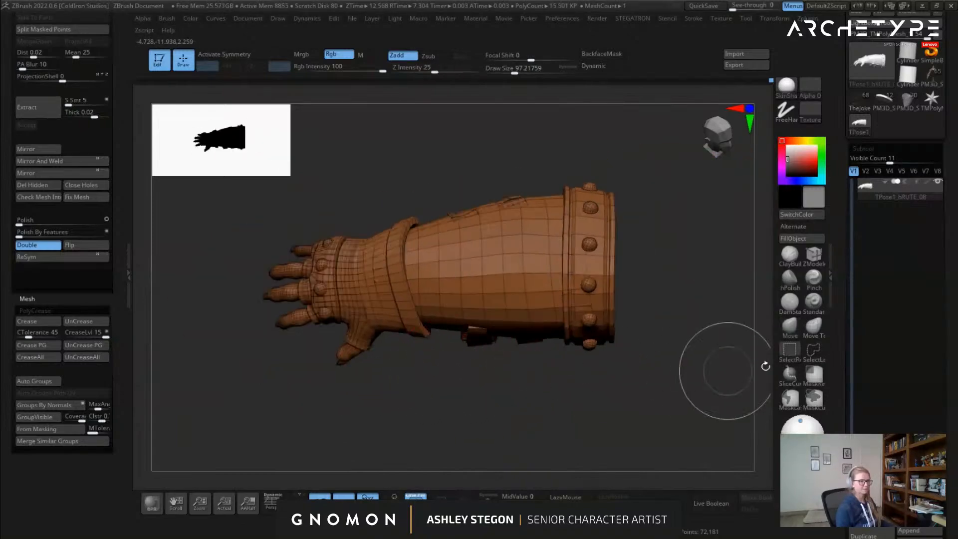
pyautogui.moveTo(494, 378)
pyautogui.keyDown('ctrl'); pyautogui.keyDown('alt'); pyautogui.keyDown('shift'); pyautogui.mouseDown()
pyautogui.moveTo(710, 184)
pyautogui.moveTo(487, 160)
pyautogui.moveTo(482, 366)
pyautogui.moveTo(494, 380)
pyautogui.moveTo(396, 368)
pyautogui.mouseUp(); pyautogui.keyUp('shift'); pyautogui.keyUp('alt'); pyautogui.keyUp('ctrl')
pyautogui.hotkey('ctrl', 'shift', 's')
pyautogui.hotkey('ctrl', 'shift', 's')
pyautogui.hotkey('ctrl', 'shift', 's')
pyautogui.hotkey('ctrl', 'w')
pyautogui.keyDown('ctrl'); pyautogui.keyDown('shift'); pyautogui.click(347, 398); pyautogui.keyUp('shift'); pyautogui.keyUp('ctrl')
pyautogui.moveTo(347, 399)
pyautogui.mouseDown()
pyautogui.moveTo(454, 310)
pyautogui.moveTo(446, 305)
pyautogui.mouseUp()
# Mask everything except the glove and place the gizmo at the back of the hand
pyautogui.press('w')
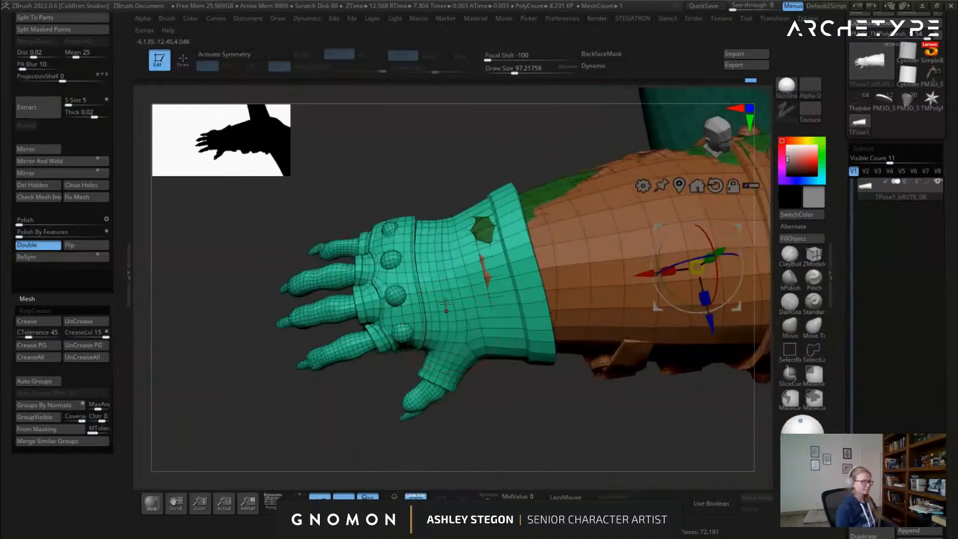
pyautogui.keyDown('alt'); pyautogui.click(453, 272); pyautogui.keyUp('alt')
pyautogui.moveTo(453, 271); pyautogui.dragTo(530, 293)
pyautogui.moveTo(530, 293); pyautogui.dragTo(528, 307, button='right')
pyautogui.click(433, 193)
pyautogui.click(464, 271)
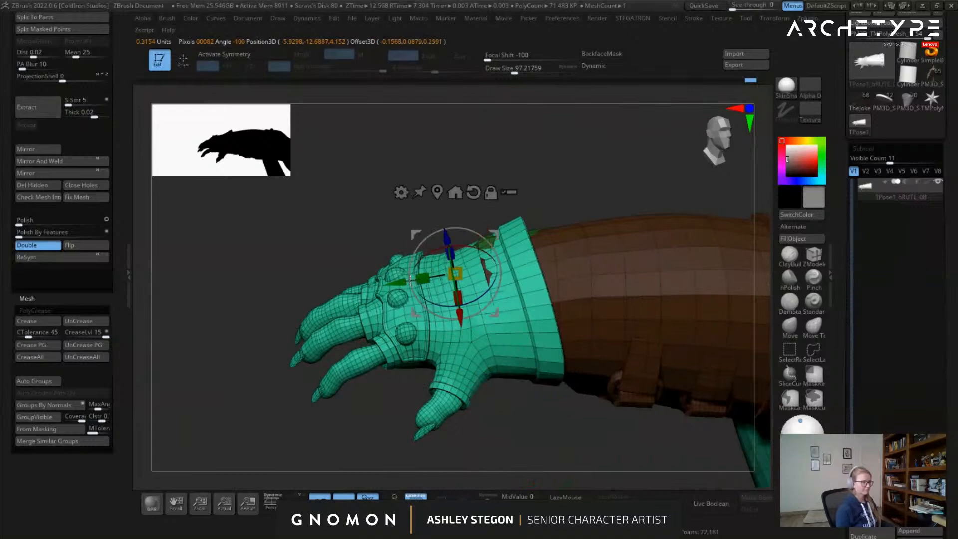
pyautogui.keyDown('ctrl'); pyautogui.moveTo(432, 309); pyautogui.dragTo(468, 316, button='right'); pyautogui.keyUp('ctrl')
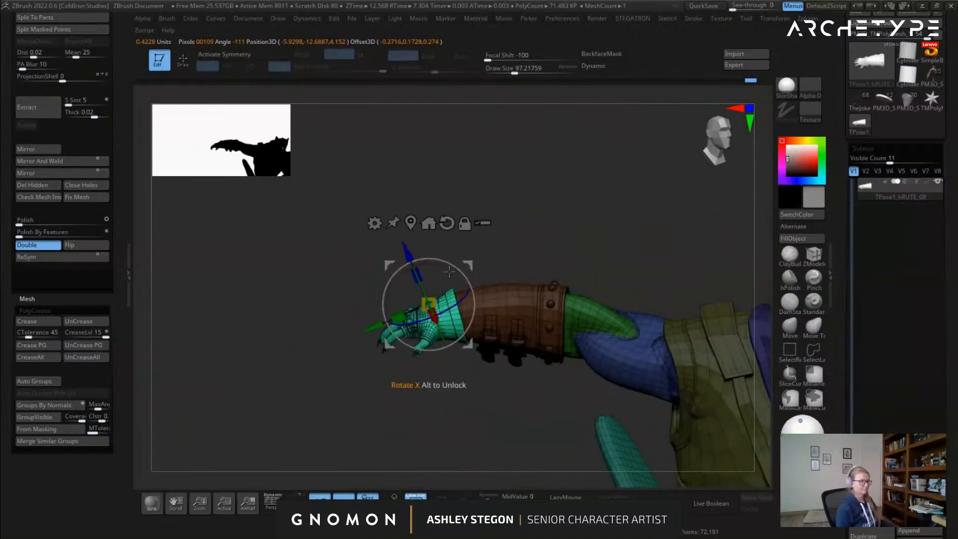
# Rotate the gloved hand downward at the wrist, checking the pose with the polygroup wireframe hidden
pyautogui.moveTo(408, 252); pyautogui.dragTo(414, 267)
pyautogui.moveTo(479, 322)
pyautogui.mouseDown(button='right')
pyautogui.moveTo(537, 338)
pyautogui.moveTo(498, 330)
pyautogui.moveTo(565, 413)
pyautogui.moveTo(531, 394)
pyautogui.moveTo(559, 379)
pyautogui.moveTo(608, 376)
pyautogui.moveTo(494, 310)
pyautogui.mouseUp(button='right')
pyautogui.hotkey('shift', 'f')
pyautogui.press('q')
pyautogui.press('w')
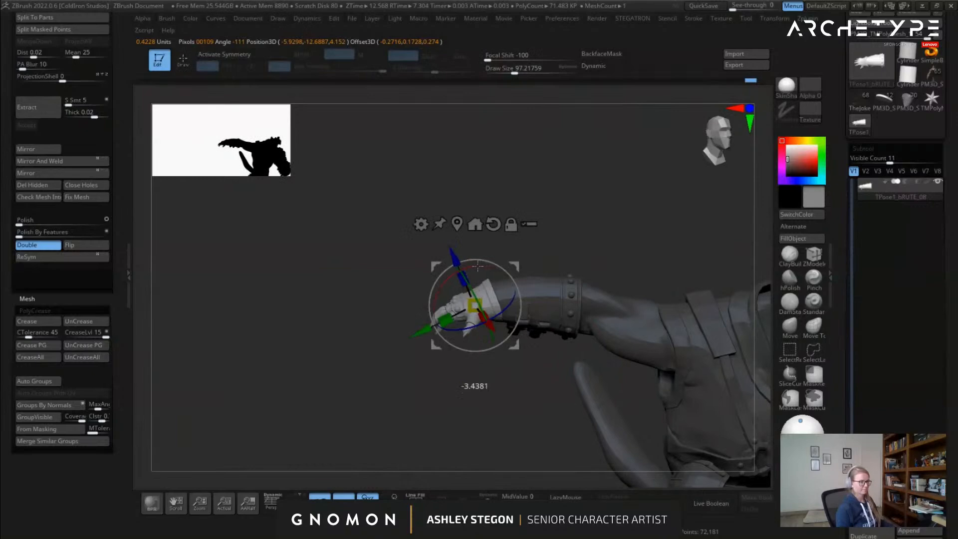
pyautogui.moveTo(483, 268); pyautogui.dragTo(484, 268)
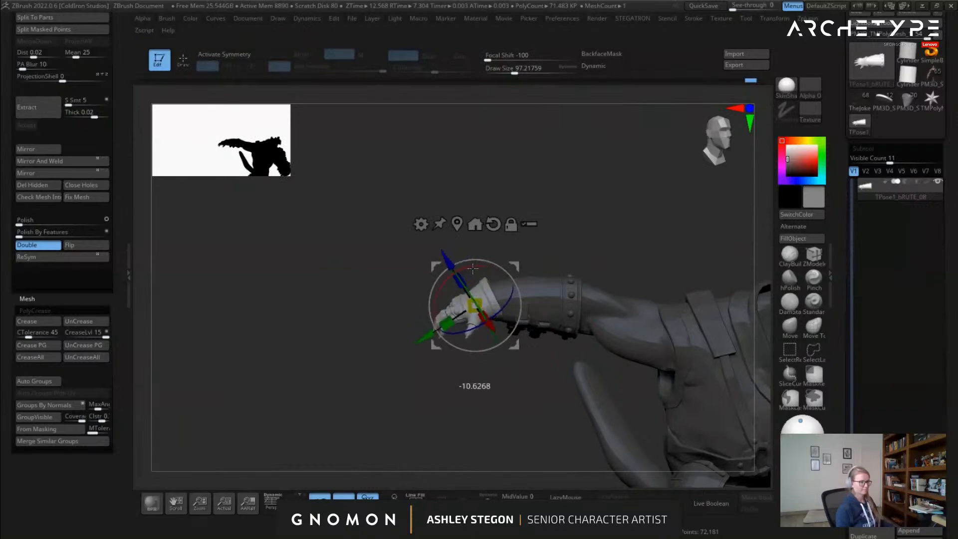
pyautogui.press('q')
pyautogui.moveTo(479, 271)
pyautogui.mouseDown(button='right')
pyautogui.moveTo(507, 368)
pyautogui.moveTo(618, 358)
pyautogui.mouseUp(button='right')
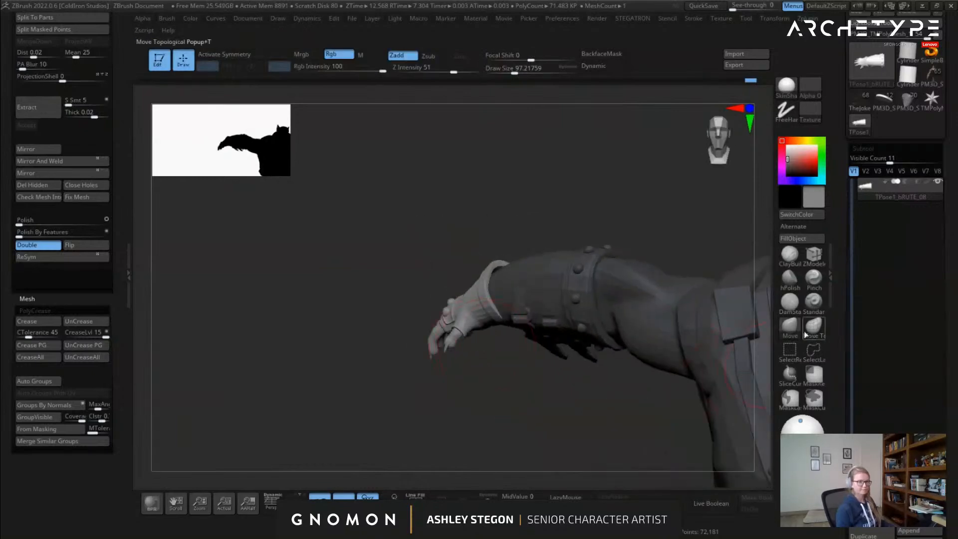
# Set the draw size to about 59 and clear the mask from the outstretched arm
pyautogui.moveTo(434, 334); pyautogui.dragTo(529, 289, button='right')
pyautogui.moveTo(492, 362)
pyautogui.mouseDown()
pyautogui.moveTo(471, 400)
pyautogui.moveTo(479, 397)
pyautogui.moveTo(439, 417)
pyautogui.moveTo(476, 351)
pyautogui.mouseUp()
pyautogui.hotkey('shift', 'f')
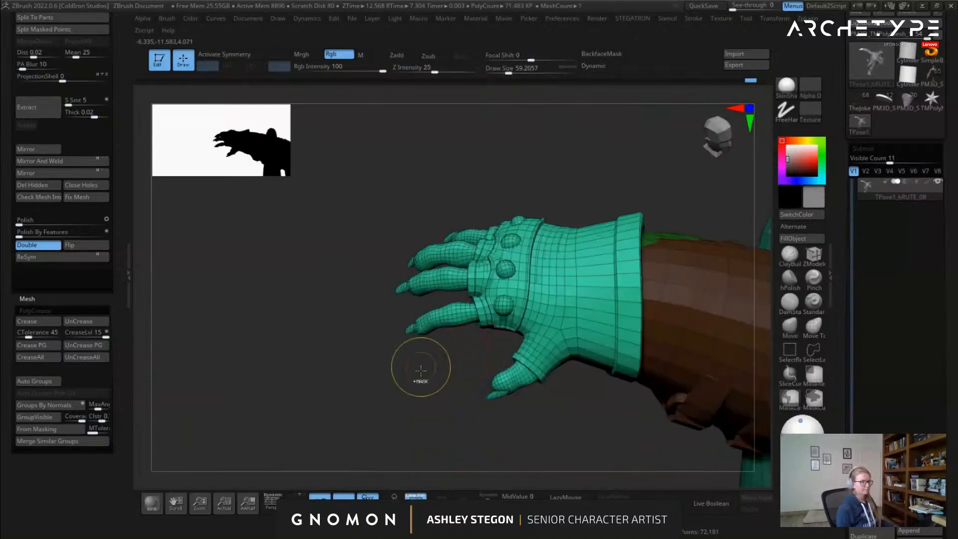
pyautogui.hotkey('shift', 'f')
pyautogui.moveTo(442, 331); pyautogui.dragTo(472, 359, button='right')
pyautogui.hotkey('shift', 'f')
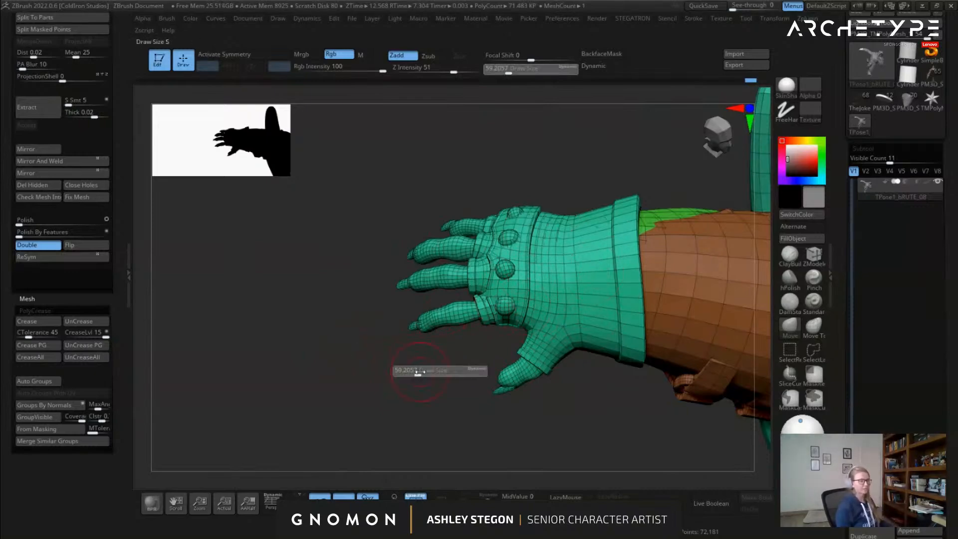
pyautogui.moveTo(489, 344); pyautogui.dragTo(437, 360)
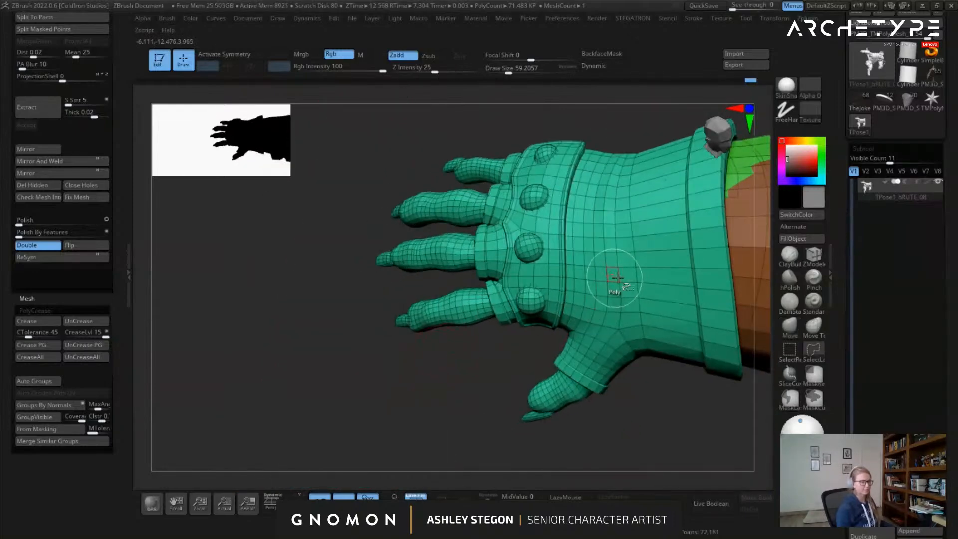
# Isolate the glove, mask all of it except the index finger, and place the gizmo at that finger's knuckle
pyautogui.keyDown('ctrl'); pyautogui.keyDown('shift'); pyautogui.click(538, 295); pyautogui.keyUp('shift'); pyautogui.keyUp('ctrl')
pyautogui.moveTo(398, 307)
pyautogui.mouseDown()
pyautogui.moveTo(413, 294)
pyautogui.moveTo(383, 378)
pyautogui.moveTo(522, 344)
pyautogui.moveTo(518, 297)
pyautogui.moveTo(491, 287)
pyautogui.mouseUp()
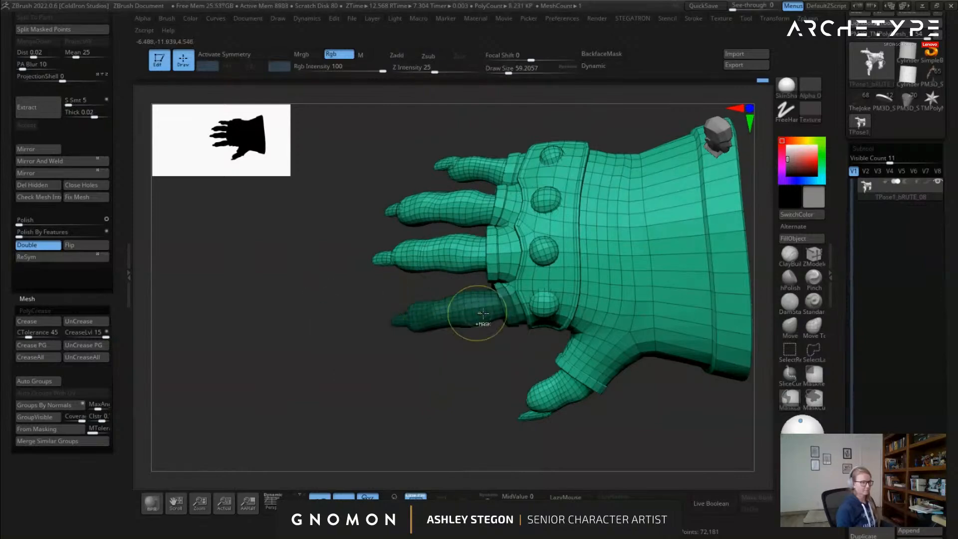
pyautogui.keyDown('ctrl'); pyautogui.click(480, 351); pyautogui.keyUp('ctrl')
pyautogui.press('w')
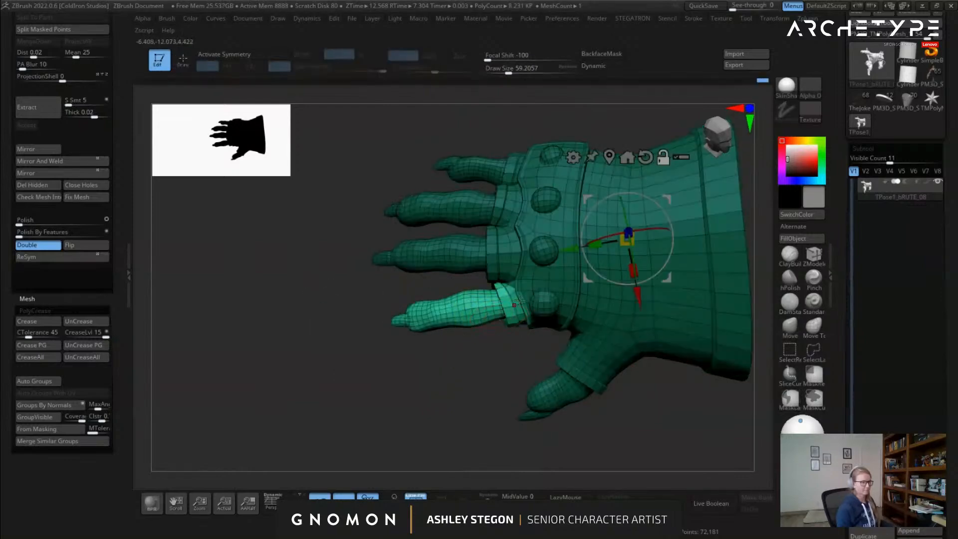
pyautogui.keyDown('alt'); pyautogui.click(520, 304); pyautogui.keyUp('alt')
pyautogui.keyDown('alt'); pyautogui.moveTo(475, 311); pyautogui.dragTo(581, 251, button='right'); pyautogui.keyUp('alt')
pyautogui.keyDown('alt'); pyautogui.moveTo(551, 258); pyautogui.dragTo(550, 278); pyautogui.keyUp('alt')
pyautogui.moveTo(552, 294); pyautogui.dragTo(553, 317, button='right')
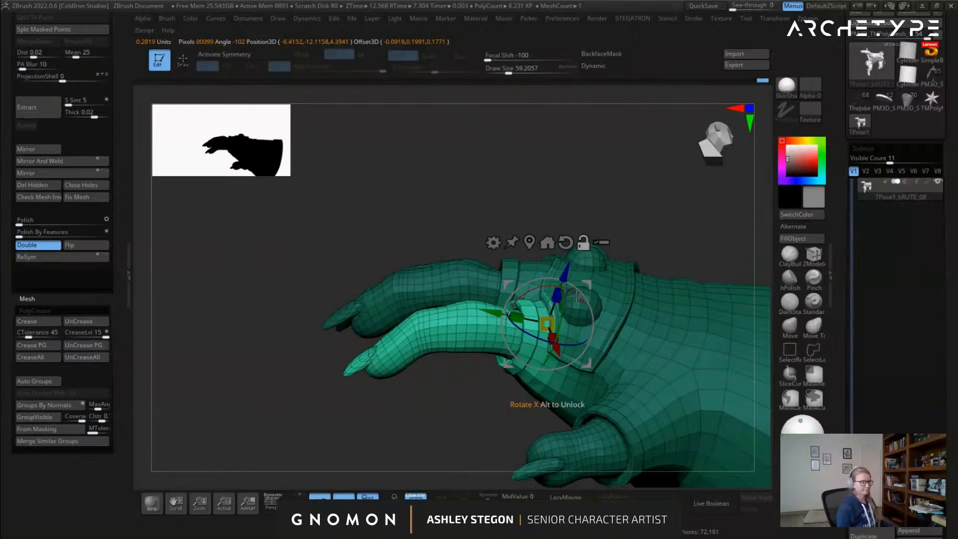
# Rotate the index finger downward from its knuckle
pyautogui.moveTo(529, 290); pyautogui.dragTo(504, 317)
pyautogui.moveTo(584, 287); pyautogui.dragTo(571, 289)
pyautogui.moveTo(572, 289)
pyautogui.mouseDown(button='right')
pyautogui.moveTo(595, 302)
pyautogui.moveTo(580, 299)
pyautogui.moveTo(592, 329)
pyautogui.moveTo(594, 419)
pyautogui.moveTo(515, 342)
pyautogui.moveTo(516, 377)
pyautogui.mouseUp(button='right')
pyautogui.press('q')
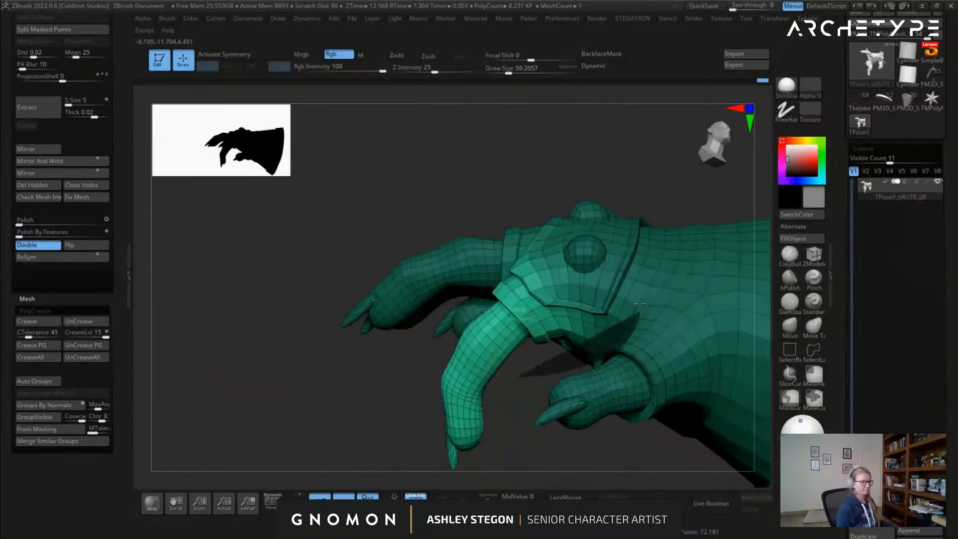
# Mask the index finger's base segment, move the gizmo to the middle joint, and bend the outer segments
pyautogui.keyDown('ctrl'); pyautogui.moveTo(640, 319); pyautogui.dragTo(484, 269); pyautogui.keyUp('ctrl')
pyautogui.keyDown('ctrl'); pyautogui.moveTo(547, 398); pyautogui.dragTo(549, 400); pyautogui.keyUp('ctrl')
pyautogui.press('w')
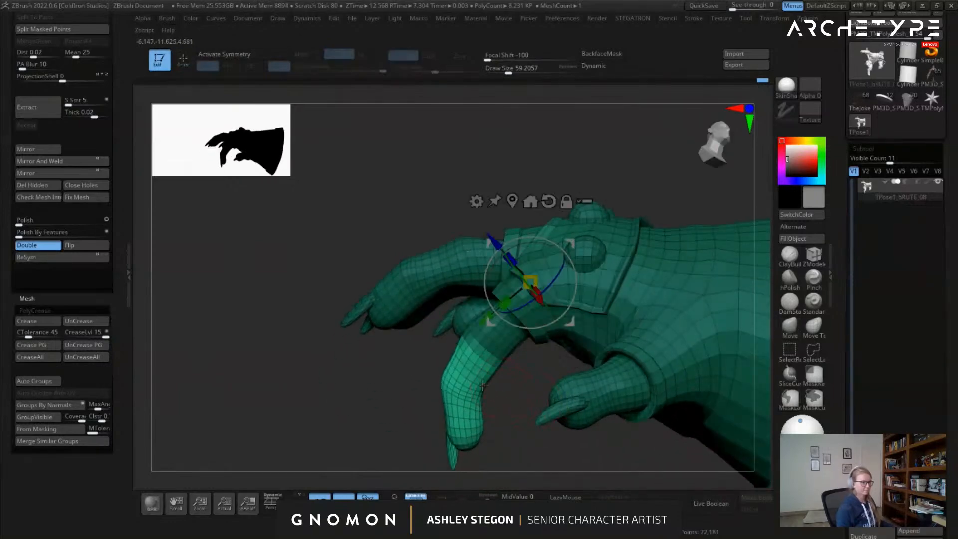
pyautogui.moveTo(549, 399); pyautogui.dragTo(499, 348, button='right')
pyautogui.moveTo(489, 318); pyautogui.dragTo(438, 385)
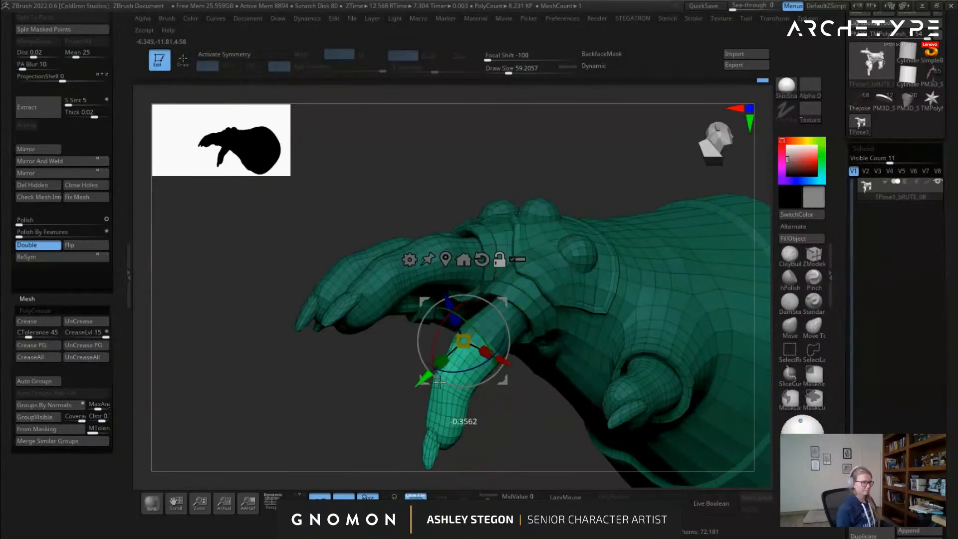
pyautogui.moveTo(464, 419); pyautogui.dragTo(465, 389, button='right')
pyautogui.moveTo(448, 303); pyautogui.dragTo(439, 342, button='right')
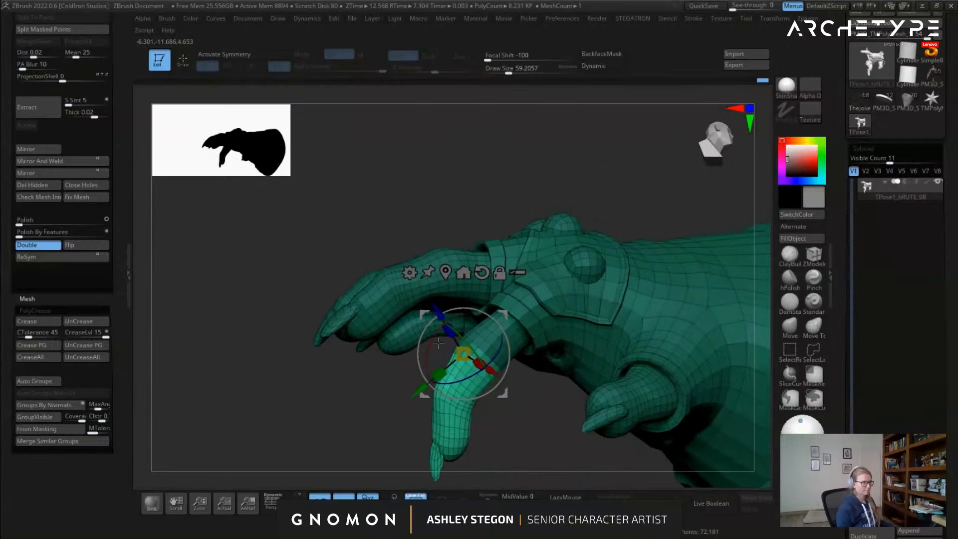
# Refine the index finger's inward bend at the middle joint
pyautogui.press('ctrl')
pyautogui.moveTo(722, 333)
pyautogui.keyDown('ctrl'); pyautogui.mouseDown()
pyautogui.moveTo(518, 180)
pyautogui.moveTo(452, 290)
pyautogui.mouseUp(); pyautogui.keyUp('ctrl')
pyautogui.moveTo(441, 330); pyautogui.dragTo(437, 353)
pyautogui.moveTo(437, 353)
pyautogui.mouseDown(button='right')
pyautogui.moveTo(427, 356)
pyautogui.moveTo(449, 350)
pyautogui.mouseUp(button='right')
pyautogui.moveTo(467, 263); pyautogui.dragTo(463, 275)
pyautogui.moveTo(469, 280)
pyautogui.mouseDown(button='right')
pyautogui.moveTo(519, 322)
pyautogui.moveTo(440, 324)
pyautogui.mouseUp(button='right')
# Mask the index finger down to its last segment and curl the clawed tip toward the palm
pyautogui.press('q')
pyautogui.moveTo(533, 338)
pyautogui.mouseDown(button='right')
pyautogui.moveTo(436, 325)
pyautogui.moveTo(414, 342)
pyautogui.moveTo(443, 369)
pyautogui.moveTo(458, 343)
pyautogui.moveTo(450, 305)
pyautogui.moveTo(392, 336)
pyautogui.moveTo(399, 320)
pyautogui.moveTo(413, 324)
pyautogui.moveTo(423, 352)
pyautogui.moveTo(468, 303)
pyautogui.mouseUp(button='right')
pyautogui.moveTo(613, 192)
pyautogui.keyDown('ctrl'); pyautogui.mouseDown()
pyautogui.moveTo(439, 201)
pyautogui.moveTo(440, 306)
pyautogui.moveTo(520, 290)
pyautogui.mouseUp(); pyautogui.keyUp('ctrl')
pyautogui.press('w')
pyautogui.moveTo(519, 295); pyautogui.dragTo(559, 294, button='right')
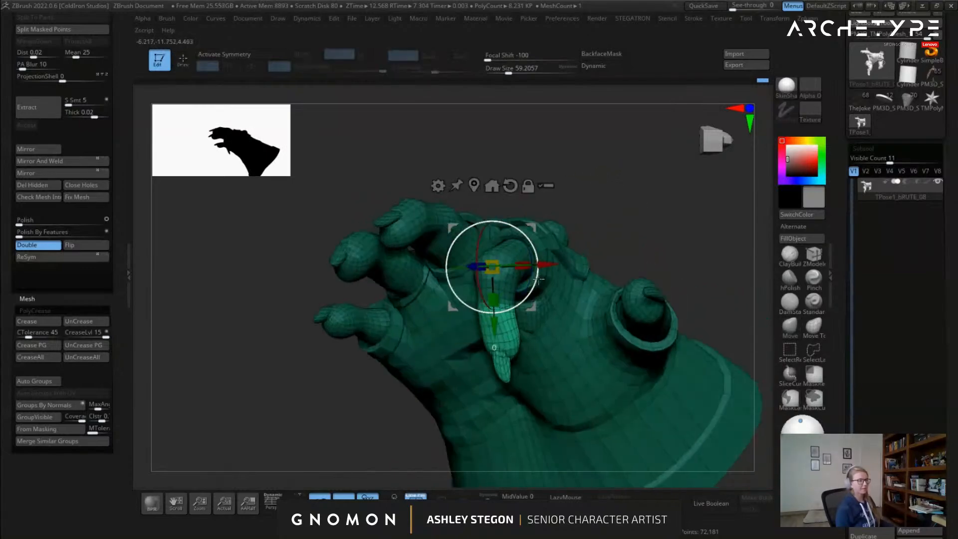
pyautogui.moveTo(489, 325); pyautogui.dragTo(489, 360)
pyautogui.moveTo(489, 360); pyautogui.dragTo(385, 339, button='right')
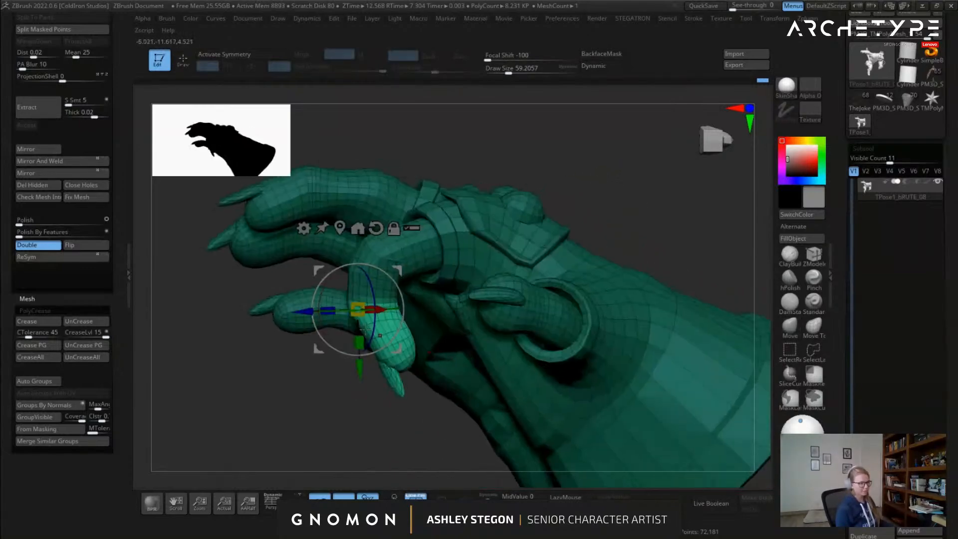
pyautogui.moveTo(303, 317); pyautogui.dragTo(369, 346)
pyautogui.press('q')
# Clear the mask, lasso-mask the thumb, and invert the mask so only the thumb can move
pyautogui.moveTo(466, 344)
pyautogui.keyDown('ctrl'); pyautogui.mouseDown(button='right')
pyautogui.moveTo(449, 338)
pyautogui.moveTo(306, 409)
pyautogui.moveTo(430, 387)
pyautogui.moveTo(443, 337)
pyautogui.mouseUp(button='right'); pyautogui.keyUp('ctrl')
pyautogui.moveTo(443, 337)
pyautogui.keyDown('ctrl'); pyautogui.mouseDown()
pyautogui.moveTo(569, 379)
pyautogui.moveTo(581, 334)
pyautogui.mouseUp(); pyautogui.keyUp('ctrl')
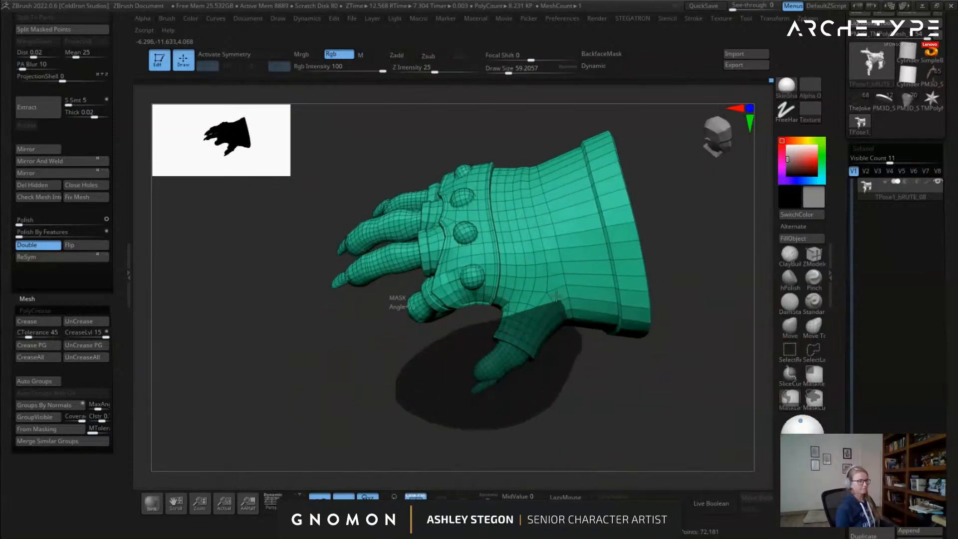
pyautogui.keyDown('ctrl'); pyautogui.moveTo(481, 332); pyautogui.dragTo(480, 333); pyautogui.keyUp('ctrl')
pyautogui.press('w')
pyautogui.hotkey('ctrl', 'i')
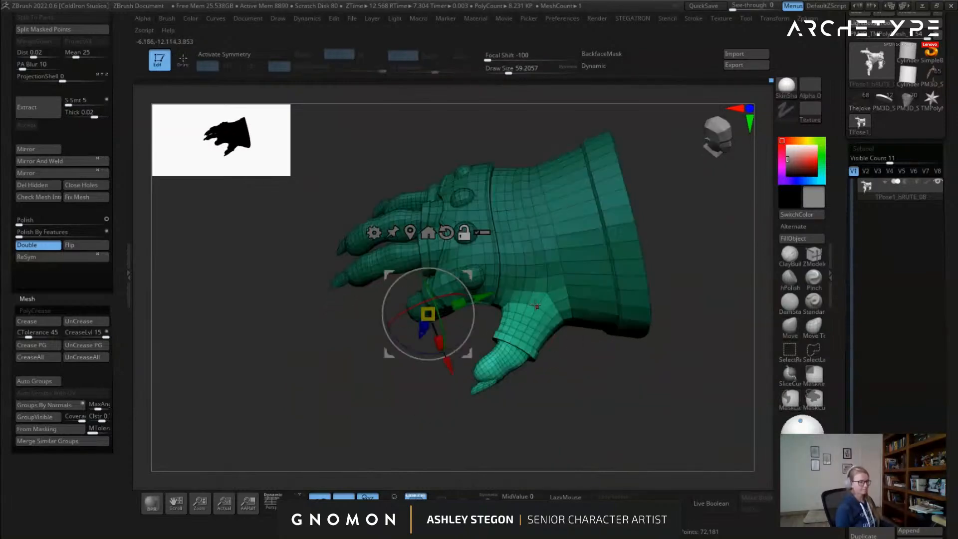
pyautogui.moveTo(511, 350)
pyautogui.mouseDown(button='right')
pyautogui.moveTo(575, 313)
pyautogui.moveTo(567, 284)
pyautogui.mouseUp(button='right')
# Widen the unmasked area to include the palm around the thumb and place the gizmo at the thumb's base
pyautogui.moveTo(324, 352)
pyautogui.keyDown('ctrl'); pyautogui.mouseDown()
pyautogui.moveTo(398, 419)
pyautogui.moveTo(480, 352)
pyautogui.moveTo(430, 323)
pyautogui.mouseUp(); pyautogui.keyUp('ctrl')
pyautogui.moveTo(522, 272); pyautogui.dragTo(523, 299)
pyautogui.moveTo(545, 402)
pyautogui.keyDown('ctrl'); pyautogui.mouseDown()
pyautogui.moveTo(423, 415)
pyautogui.moveTo(419, 340)
pyautogui.moveTo(332, 291)
pyautogui.mouseUp(); pyautogui.keyUp('ctrl')
pyautogui.moveTo(344, 366); pyautogui.dragTo(383, 378, button='right')
pyautogui.moveTo(432, 421)
pyautogui.keyDown('ctrl'); pyautogui.mouseDown()
pyautogui.moveTo(711, 405)
pyautogui.moveTo(636, 250)
pyautogui.moveTo(589, 362)
pyautogui.mouseUp(); pyautogui.keyUp('ctrl')
pyautogui.moveTo(494, 359); pyautogui.dragTo(612, 364, button='right')
pyautogui.keyDown('alt'); pyautogui.moveTo(615, 253); pyautogui.dragTo(587, 274); pyautogui.keyUp('alt')
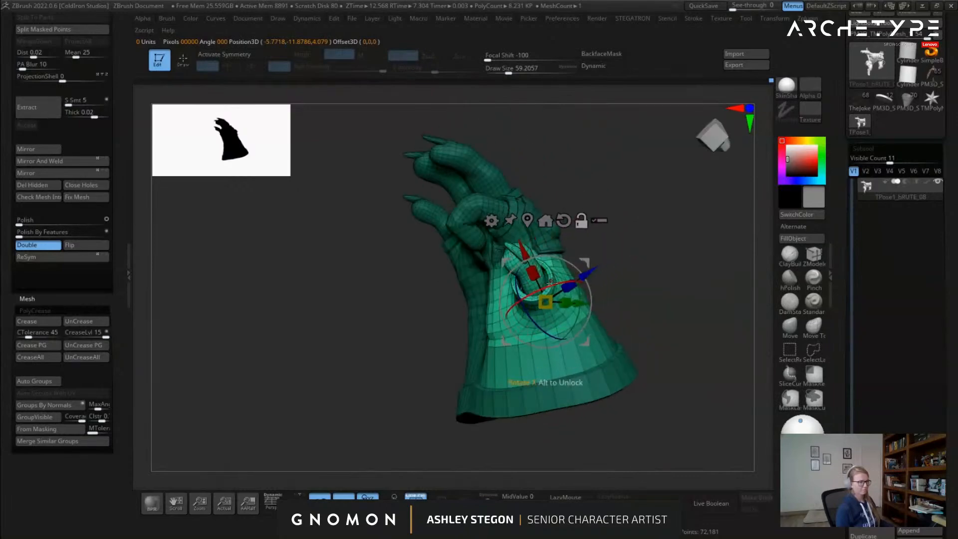
# Rotate the thumb around its base to reposition it beside the palm
pyautogui.moveTo(606, 285); pyautogui.dragTo(572, 359, button='right')
pyautogui.moveTo(490, 326); pyautogui.dragTo(499, 334)
pyautogui.moveTo(549, 336); pyautogui.dragTo(501, 331, button='right')
pyautogui.moveTo(489, 322); pyautogui.dragTo(499, 330)
pyautogui.moveTo(510, 313); pyautogui.dragTo(464, 332, button='right')
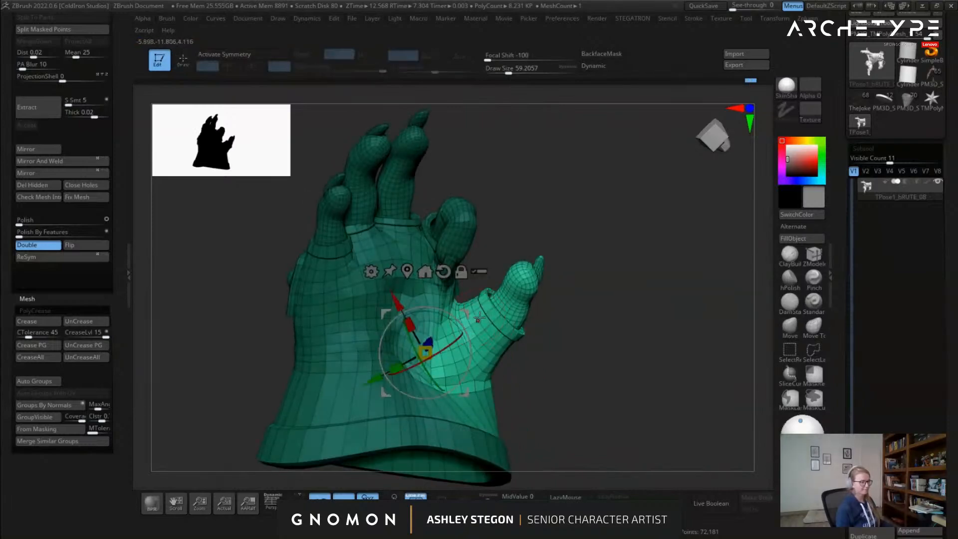
pyautogui.moveTo(472, 314); pyautogui.dragTo(480, 312)
pyautogui.press('q')
# Mask the palm around the thumb's base and move the gizmo to the joint below the thumb's cuff
pyautogui.moveTo(549, 319)
pyautogui.mouseDown(button='right')
pyautogui.moveTo(539, 345)
pyautogui.moveTo(576, 300)
pyautogui.mouseUp(button='right')
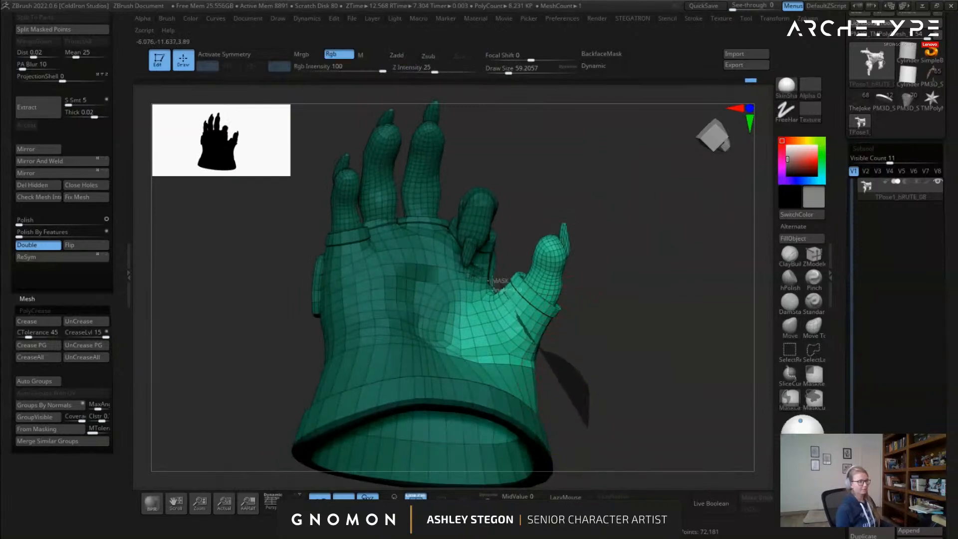
pyautogui.keyDown('ctrl'); pyautogui.moveTo(498, 283); pyautogui.dragTo(364, 278); pyautogui.keyUp('ctrl')
pyautogui.moveTo(564, 345)
pyautogui.mouseDown(button='right')
pyautogui.moveTo(466, 366)
pyautogui.moveTo(521, 343)
pyautogui.moveTo(452, 311)
pyautogui.mouseUp(button='right')
pyautogui.press('w')
pyautogui.keyDown('alt'); pyautogui.moveTo(443, 300); pyautogui.dragTo(463, 288); pyautogui.keyUp('alt')
pyautogui.keyDown('ctrl'); pyautogui.moveTo(441, 380); pyautogui.dragTo(453, 300, button='right'); pyautogui.keyUp('ctrl')
pyautogui.moveTo(550, 299); pyautogui.dragTo(456, 295, button='right')
pyautogui.keyDown('alt'); pyautogui.moveTo(391, 274); pyautogui.dragTo(421, 286); pyautogui.keyUp('alt')
pyautogui.moveTo(421, 286); pyautogui.dragTo(514, 307, button='right')
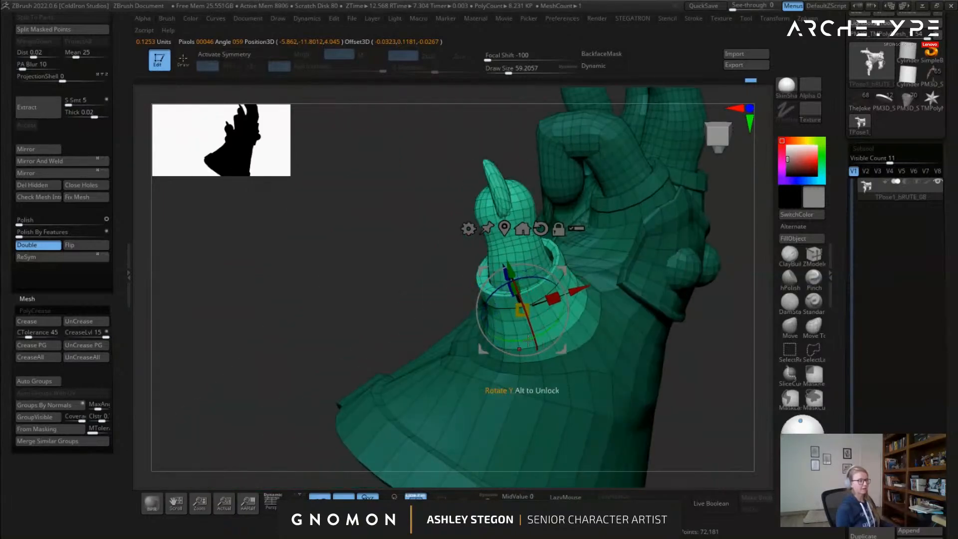
# Try rotating the thumb and its cuff from the lower joint
pyautogui.moveTo(523, 329); pyautogui.dragTo(517, 308)
pyautogui.moveTo(517, 308)
pyautogui.mouseDown(button='right')
pyautogui.moveTo(634, 280)
pyautogui.moveTo(594, 361)
pyautogui.mouseUp(button='right')
pyautogui.hotkey('ctrl', 'z')
pyautogui.press('q')
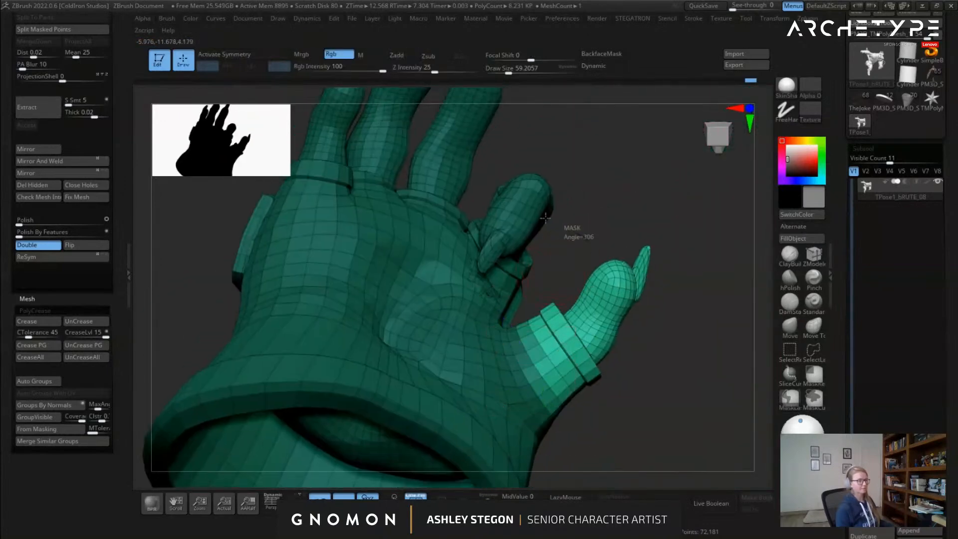
# Extend the mask over the palm side of the thumb and rotate the thumb inward toward the index finger
pyautogui.keyDown('ctrl'); pyautogui.moveTo(588, 242); pyautogui.dragTo(408, 340); pyautogui.keyUp('ctrl')
pyautogui.press('w')
pyautogui.moveTo(509, 318)
pyautogui.keyDown('ctrl'); pyautogui.mouseDown()
pyautogui.moveTo(526, 321)
pyautogui.moveTo(519, 315)
pyautogui.mouseUp(); pyautogui.keyUp('ctrl')
pyautogui.moveTo(520, 316); pyautogui.dragTo(470, 335, button='right')
pyautogui.keyDown('ctrl'); pyautogui.moveTo(470, 334); pyautogui.dragTo(444, 348, button='right'); pyautogui.keyUp('ctrl')
# Mask the thumb's lower segment and cuff, and bend the thumb's tip inward toward the palm
pyautogui.press('q')
pyautogui.moveTo(551, 372); pyautogui.dragTo(556, 374, button='right')
pyautogui.keyDown('ctrl'); pyautogui.moveTo(562, 404); pyautogui.dragTo(598, 354); pyautogui.keyUp('ctrl')
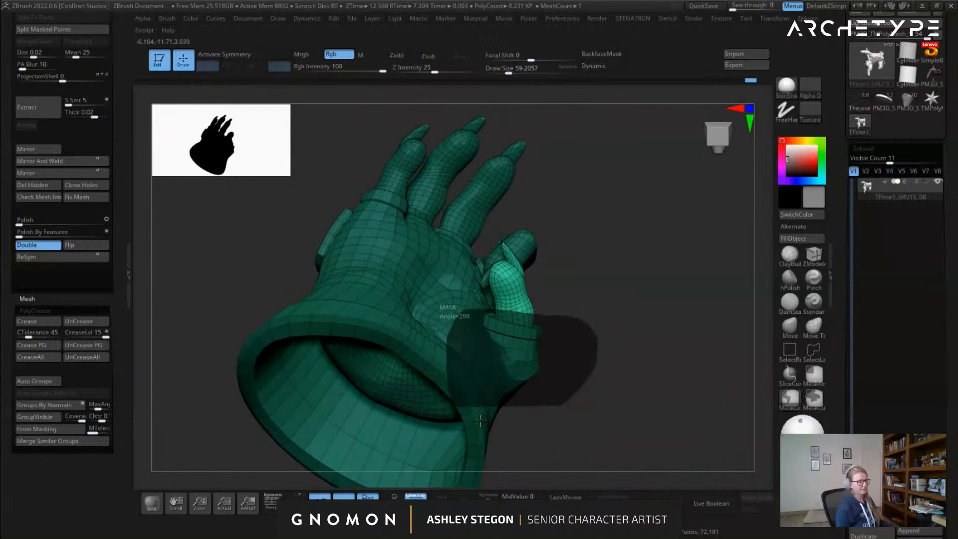
pyautogui.keyDown('ctrl'); pyautogui.moveTo(462, 410); pyautogui.dragTo(461, 407); pyautogui.keyUp('ctrl')
pyautogui.press('w')
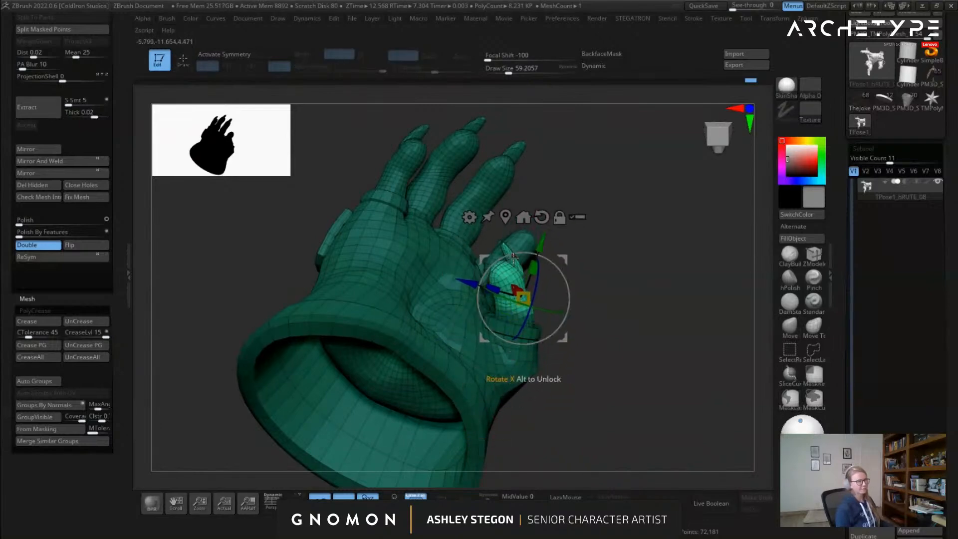
pyautogui.moveTo(564, 261); pyautogui.dragTo(567, 259)
pyautogui.hotkey('ctrl', 'z')
pyautogui.press('q')
pyautogui.press('w')
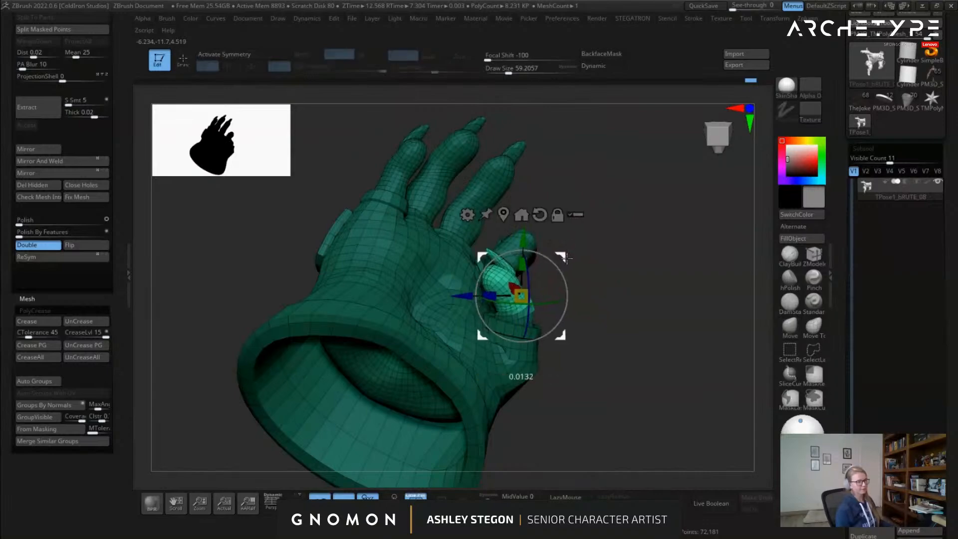
pyautogui.press('q')
# Mask everything except the two middle fingers and their cuffs, and move the gizmo to their knuckles
pyautogui.moveTo(586, 265)
pyautogui.mouseDown(button='right')
pyautogui.moveTo(559, 320)
pyautogui.moveTo(534, 262)
pyautogui.moveTo(478, 349)
pyautogui.moveTo(505, 348)
pyautogui.moveTo(522, 385)
pyautogui.moveTo(526, 265)
pyautogui.moveTo(527, 361)
pyautogui.moveTo(505, 404)
pyautogui.moveTo(551, 418)
pyautogui.mouseUp(button='right')
pyautogui.keyDown('alt'); pyautogui.moveTo(469, 407); pyautogui.dragTo(510, 417, button='right'); pyautogui.keyUp('alt')
pyautogui.moveTo(510, 417)
pyautogui.keyDown('ctrl'); pyautogui.mouseDown(button='right')
pyautogui.moveTo(517, 394)
pyautogui.moveTo(477, 385)
pyautogui.moveTo(456, 414)
pyautogui.mouseUp(button='right'); pyautogui.keyUp('ctrl')
pyautogui.moveTo(388, 296)
pyautogui.keyDown('ctrl'); pyautogui.mouseDown()
pyautogui.moveTo(361, 423)
pyautogui.moveTo(452, 420)
pyautogui.moveTo(546, 319)
pyautogui.moveTo(523, 278)
pyautogui.moveTo(466, 280)
pyautogui.mouseUp(); pyautogui.keyUp('ctrl')
pyautogui.moveTo(462, 316)
pyautogui.mouseDown(button='right')
pyautogui.moveTo(514, 293)
pyautogui.moveTo(487, 315)
pyautogui.mouseUp(button='right')
pyautogui.moveTo(222, 367)
pyautogui.keyDown('ctrl'); pyautogui.mouseDown()
pyautogui.moveTo(292, 378)
pyautogui.moveTo(344, 451)
pyautogui.moveTo(314, 471)
pyautogui.mouseUp(); pyautogui.keyUp('ctrl')
pyautogui.keyDown('alt'); pyautogui.moveTo(203, 366); pyautogui.dragTo(263, 327, button='right'); pyautogui.keyUp('alt')
pyautogui.moveTo(262, 327)
pyautogui.keyDown('ctrl'); pyautogui.mouseDown()
pyautogui.moveTo(394, 332)
pyautogui.moveTo(426, 405)
pyautogui.mouseUp(); pyautogui.keyUp('ctrl')
pyautogui.moveTo(429, 399)
pyautogui.mouseDown(button='right')
pyautogui.moveTo(497, 357)
pyautogui.moveTo(471, 330)
pyautogui.moveTo(494, 349)
pyautogui.moveTo(422, 344)
pyautogui.mouseUp(button='right')
pyautogui.keyDown('ctrl'); pyautogui.moveTo(421, 344); pyautogui.dragTo(449, 377); pyautogui.keyUp('ctrl')
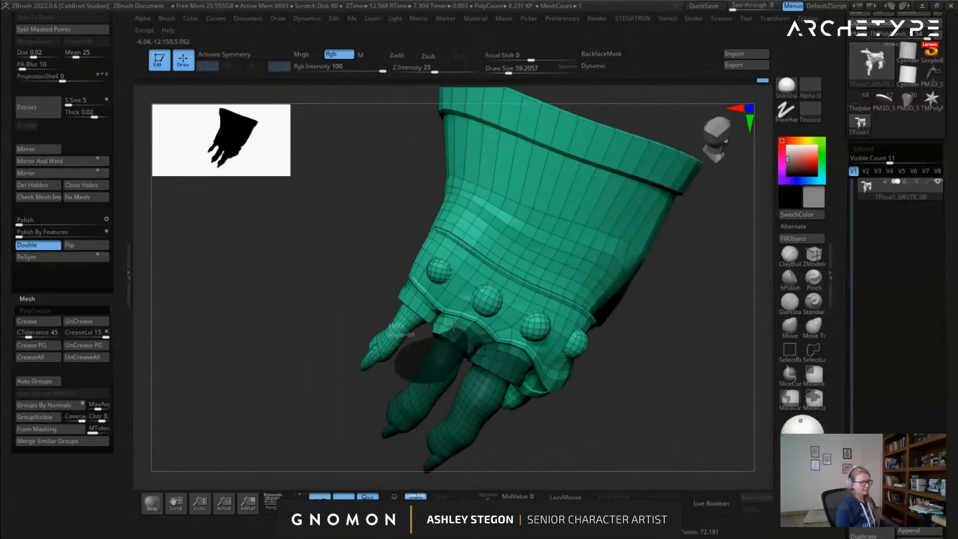
pyautogui.keyDown('ctrl'); pyautogui.click(359, 398); pyautogui.keyUp('ctrl')
pyautogui.press('w')
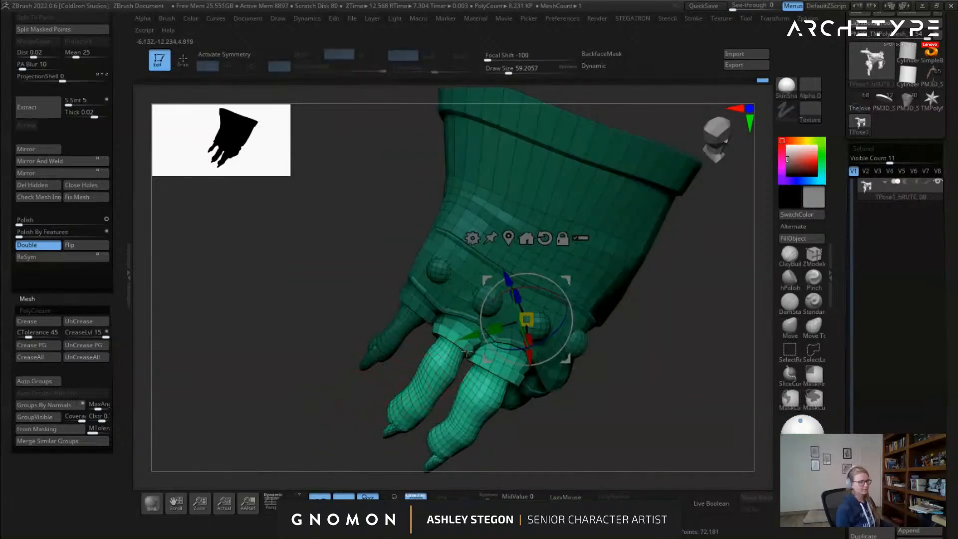
pyautogui.keyDown('alt'); pyautogui.click(498, 376); pyautogui.keyUp('alt')
pyautogui.moveTo(553, 408); pyautogui.dragTo(556, 397, button='right')
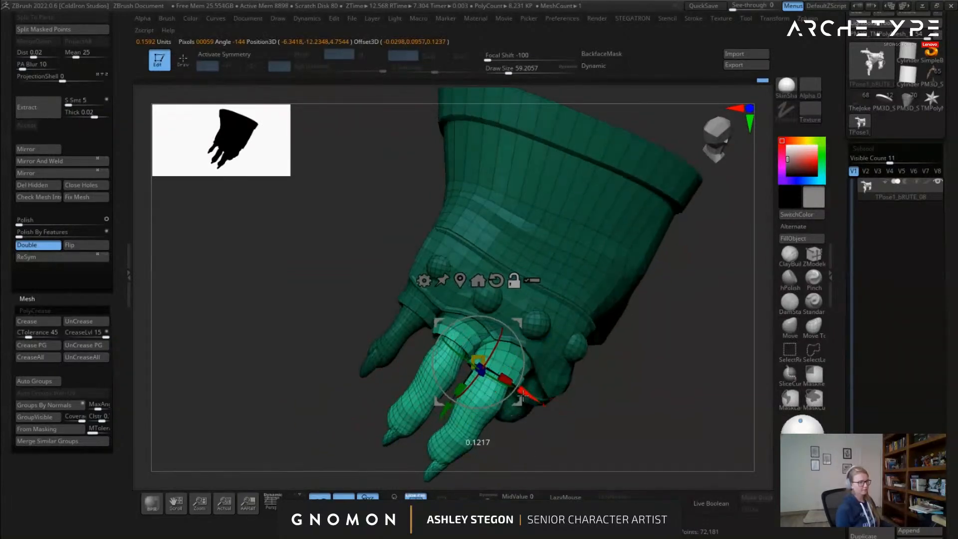
# Rotate the two middle fingers and their cuffs down from the knuckles and fit them under the knuckle plate
pyautogui.moveTo(444, 405); pyautogui.dragTo(535, 377, button='right')
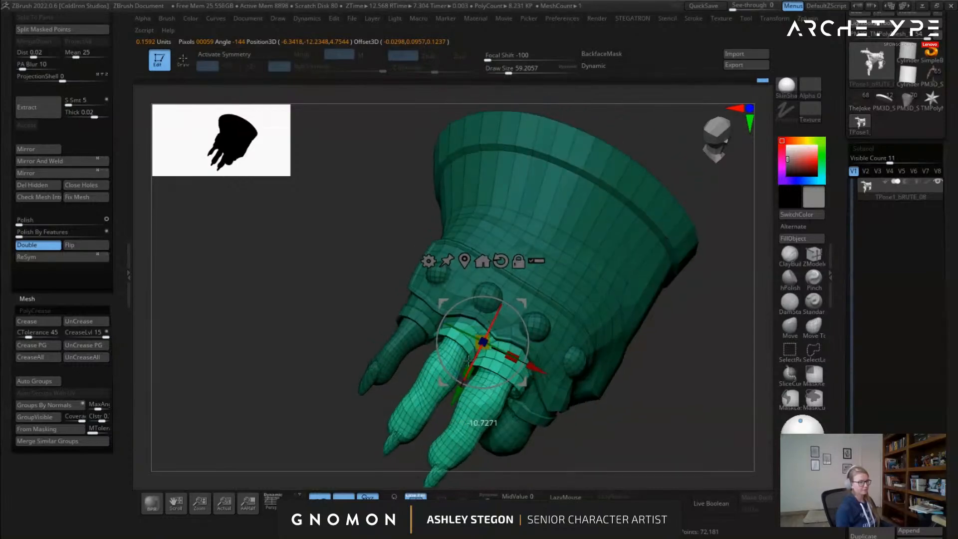
pyautogui.moveTo(468, 361); pyautogui.dragTo(508, 328)
pyautogui.moveTo(440, 415); pyautogui.dragTo(494, 324, button='right')
pyautogui.moveTo(482, 340); pyautogui.dragTo(480, 349)
pyautogui.moveTo(480, 349); pyautogui.dragTo(403, 316, button='right')
pyautogui.moveTo(373, 344); pyautogui.dragTo(405, 298)
pyautogui.moveTo(396, 241); pyautogui.dragTo(391, 238)
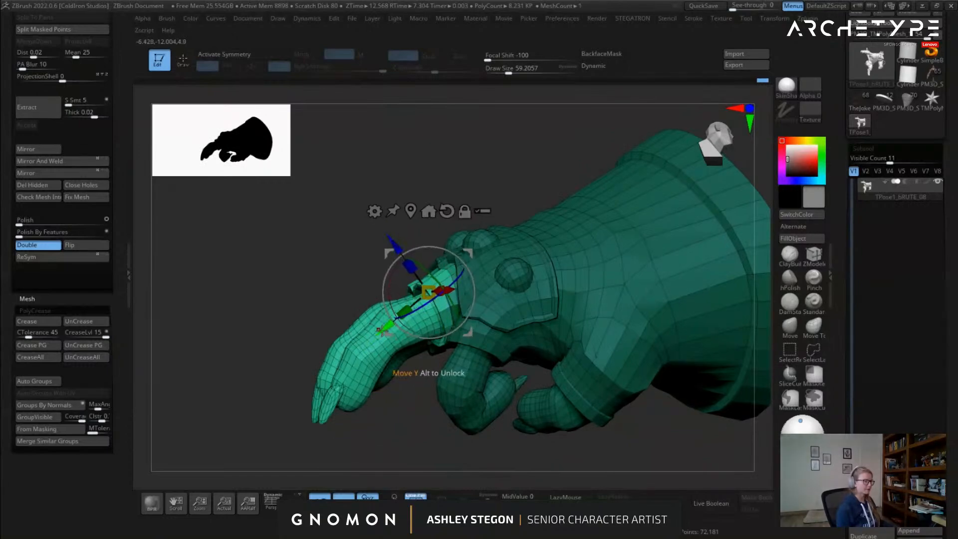
pyautogui.moveTo(382, 326); pyautogui.dragTo(444, 312, button='right')
pyautogui.moveTo(417, 302); pyautogui.dragTo(398, 292)
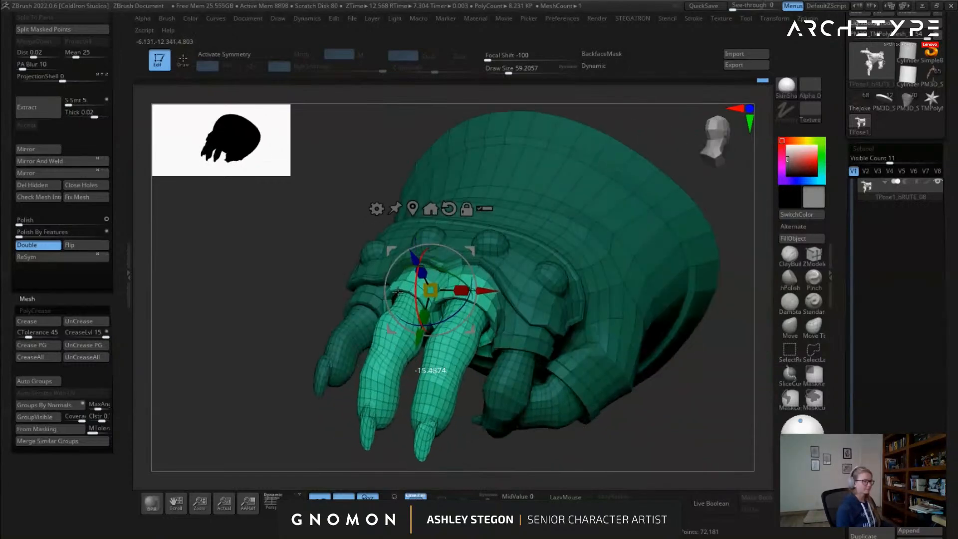
# Adjust the two middle fingers' position and reshape their cuffs where they meet the knuckle plate
pyautogui.press('q')
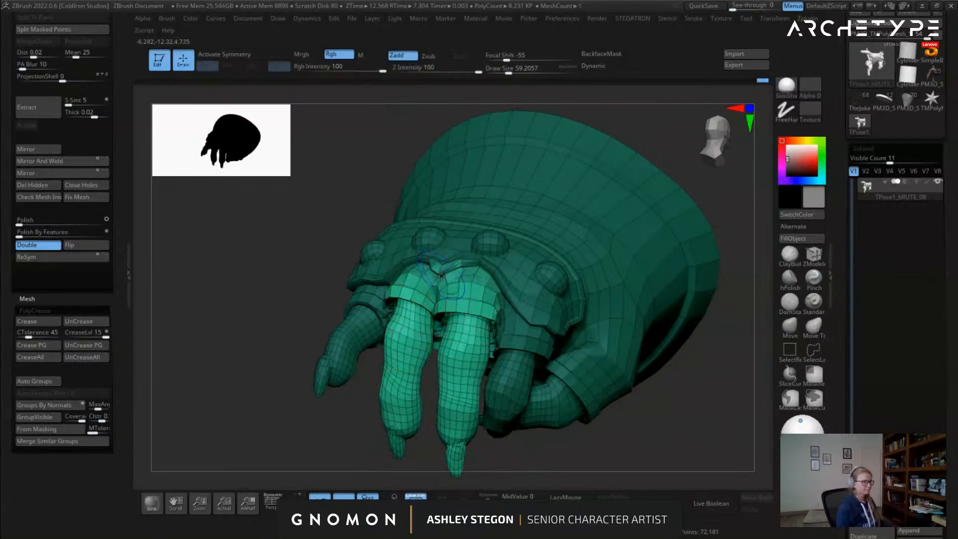
pyautogui.moveTo(445, 271); pyautogui.dragTo(385, 257, button='right')
pyautogui.press('w')
pyautogui.moveTo(594, 262); pyautogui.dragTo(553, 258, button='right')
pyautogui.moveTo(552, 258); pyautogui.dragTo(543, 260)
pyautogui.press('q')
pyautogui.moveTo(549, 264); pyautogui.dragTo(655, 279, button='right')
pyautogui.moveTo(557, 283)
pyautogui.mouseDown(button='right')
pyautogui.moveTo(566, 310)
pyautogui.moveTo(529, 300)
pyautogui.moveTo(546, 298)
pyautogui.mouseUp(button='right')
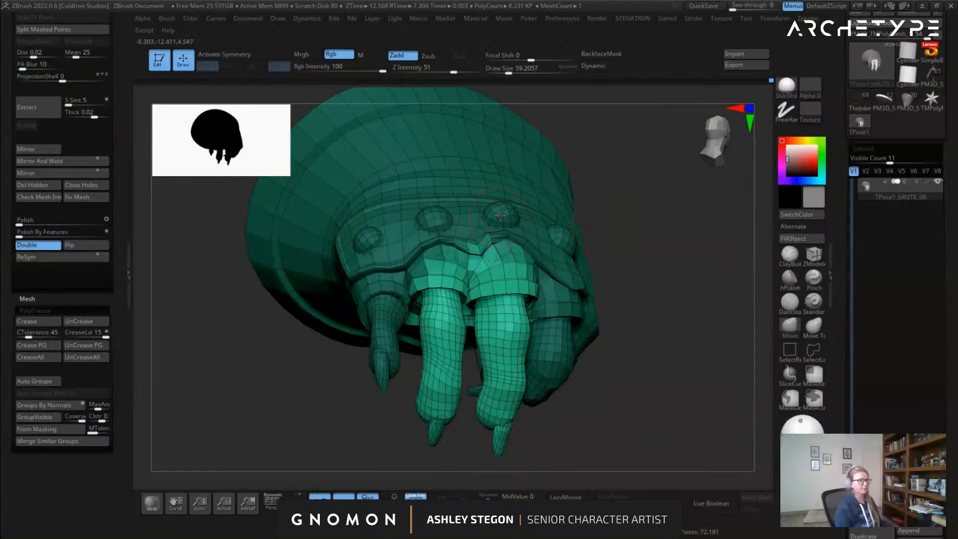
pyautogui.press('shift')
pyautogui.moveTo(472, 250)
pyautogui.mouseDown(button='right')
pyautogui.moveTo(424, 254)
pyautogui.moveTo(520, 250)
pyautogui.mouseUp(button='right')
# Try to bend the two middle fingers at their middle joints by masking their upper segments
pyautogui.moveTo(638, 258)
pyautogui.keyDown('ctrl'); pyautogui.mouseDown()
pyautogui.moveTo(325, 252)
pyautogui.moveTo(433, 330)
pyautogui.moveTo(522, 337)
pyautogui.moveTo(585, 318)
pyautogui.mouseUp(); pyautogui.keyUp('ctrl')
pyautogui.press('w')
pyautogui.keyDown('alt'); pyautogui.moveTo(471, 338); pyautogui.dragTo(481, 396); pyautogui.keyUp('alt')
pyautogui.moveTo(589, 392); pyautogui.dragTo(485, 386, button='right')
pyautogui.moveTo(465, 349)
pyautogui.mouseDown()
pyautogui.moveTo(475, 369)
pyautogui.moveTo(467, 353)
pyautogui.mouseUp()
pyautogui.moveTo(584, 402)
pyautogui.mouseDown(button='right')
pyautogui.moveTo(593, 338)
pyautogui.moveTo(606, 365)
pyautogui.moveTo(639, 382)
pyautogui.moveTo(641, 303)
pyautogui.moveTo(614, 305)
pyautogui.moveTo(634, 293)
pyautogui.moveTo(612, 260)
pyautogui.mouseUp(button='right')
# Rotate the two middle fingers at their base from the palm side and shift them toward the knuckles
pyautogui.press('q')
pyautogui.moveTo(695, 170)
pyautogui.keyDown('ctrl'); pyautogui.mouseDown()
pyautogui.moveTo(519, 167)
pyautogui.moveTo(538, 224)
pyautogui.moveTo(634, 254)
pyautogui.mouseUp(); pyautogui.keyUp('ctrl')
pyautogui.press('w')
pyautogui.moveTo(637, 253); pyautogui.dragTo(537, 309, button='right')
pyautogui.moveTo(497, 277); pyautogui.dragTo(550, 296)
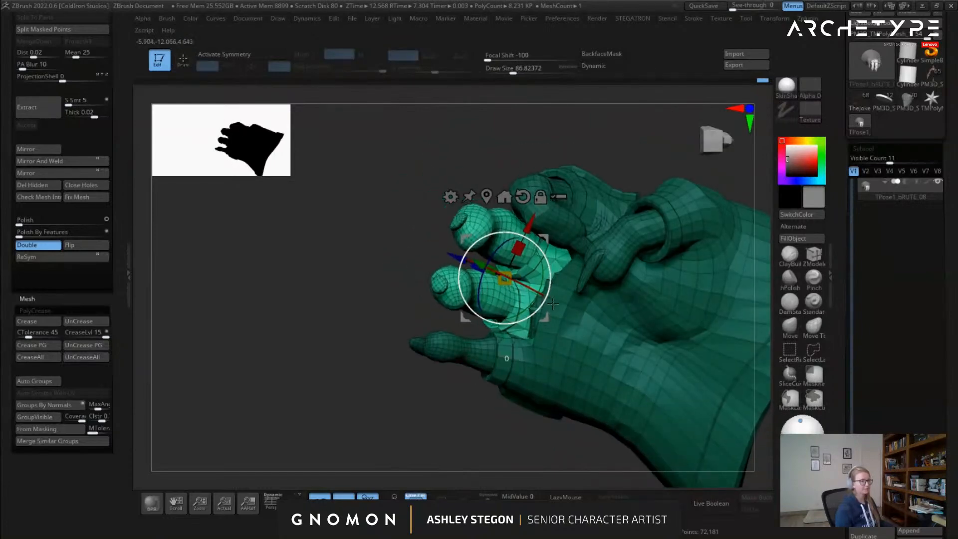
pyautogui.moveTo(549, 295); pyautogui.dragTo(524, 290, button='right')
pyautogui.moveTo(446, 257); pyautogui.dragTo(437, 254)
# Rotate the two middle fingers further down from the knuckles so they point steeply below the hand
pyautogui.press('q')
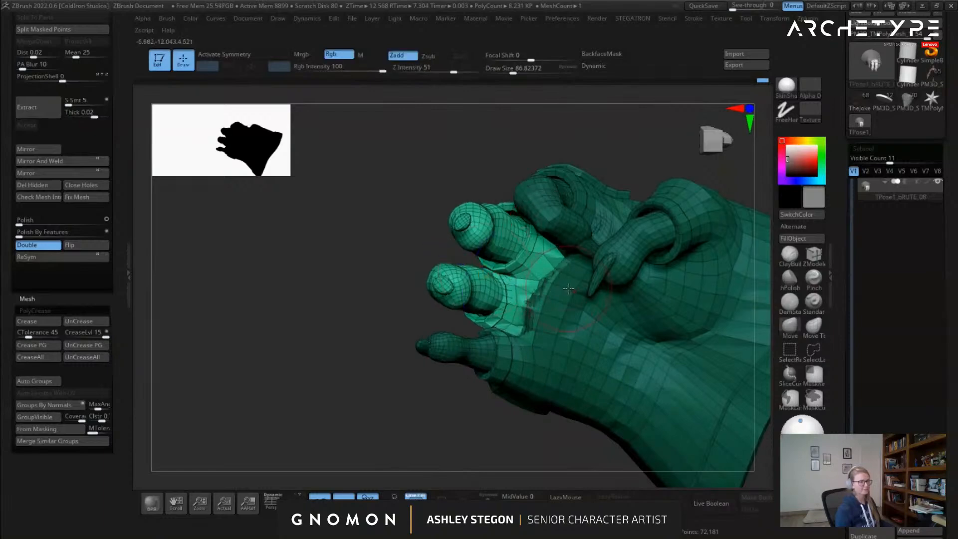
pyautogui.moveTo(557, 316); pyautogui.dragTo(534, 387, button='right')
pyautogui.press('w')
pyautogui.moveTo(424, 272); pyautogui.dragTo(481, 272, button='right')
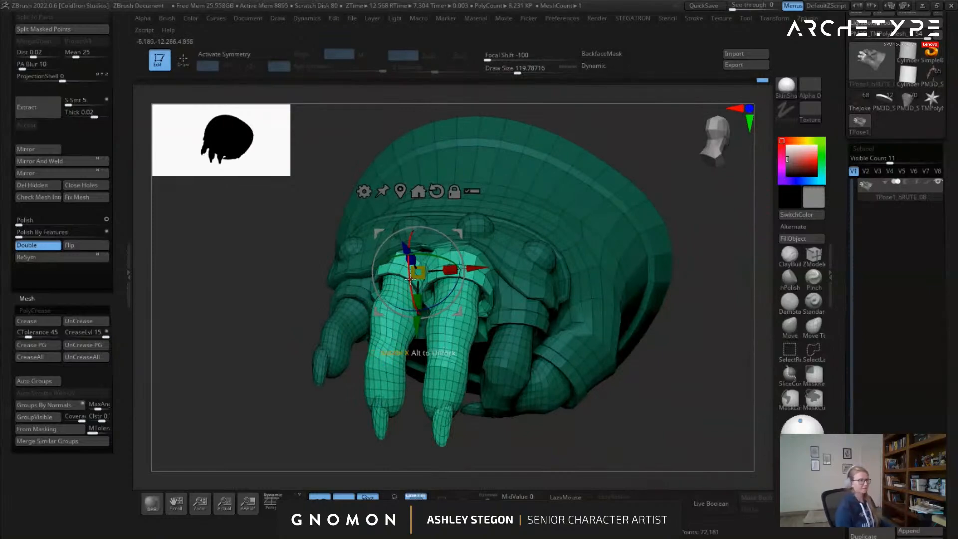
pyautogui.moveTo(436, 295); pyautogui.dragTo(381, 298, button='right')
pyautogui.moveTo(388, 287); pyautogui.dragTo(398, 309)
pyautogui.press('q')
pyautogui.moveTo(384, 295)
pyautogui.mouseDown(button='right')
pyautogui.moveTo(411, 264)
pyautogui.moveTo(218, 284)
pyautogui.moveTo(475, 254)
pyautogui.mouseUp(button='right')
pyautogui.press('w')
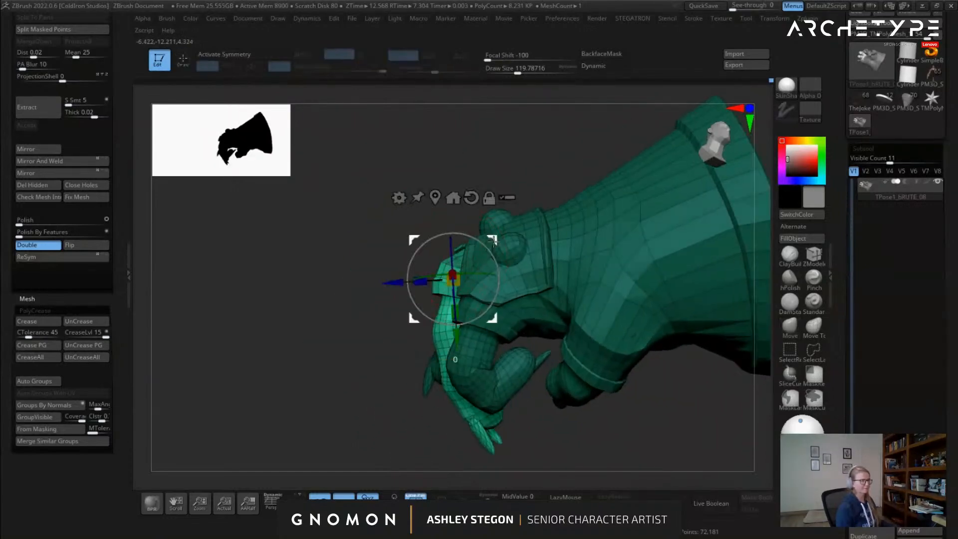
# Mask the upper segments of the two middle fingers and curl their lower segments in toward the palm
pyautogui.press('q')
pyautogui.keyDown('ctrl'); pyautogui.moveTo(549, 204); pyautogui.dragTo(381, 357); pyautogui.keyUp('ctrl')
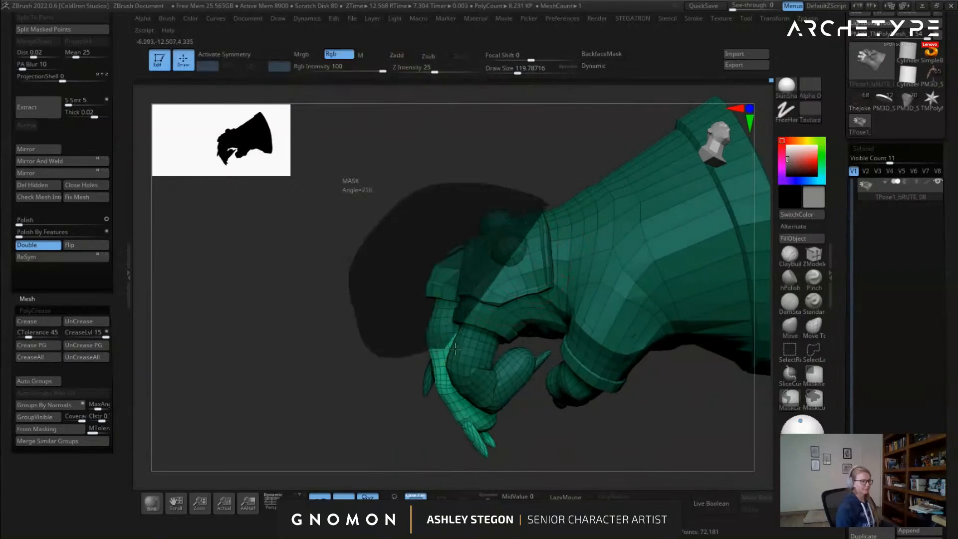
pyautogui.keyDown('ctrl'); pyautogui.moveTo(437, 349); pyautogui.dragTo(439, 348); pyautogui.keyUp('ctrl')
pyautogui.moveTo(438, 348); pyautogui.dragTo(572, 314, button='right')
pyautogui.press('w')
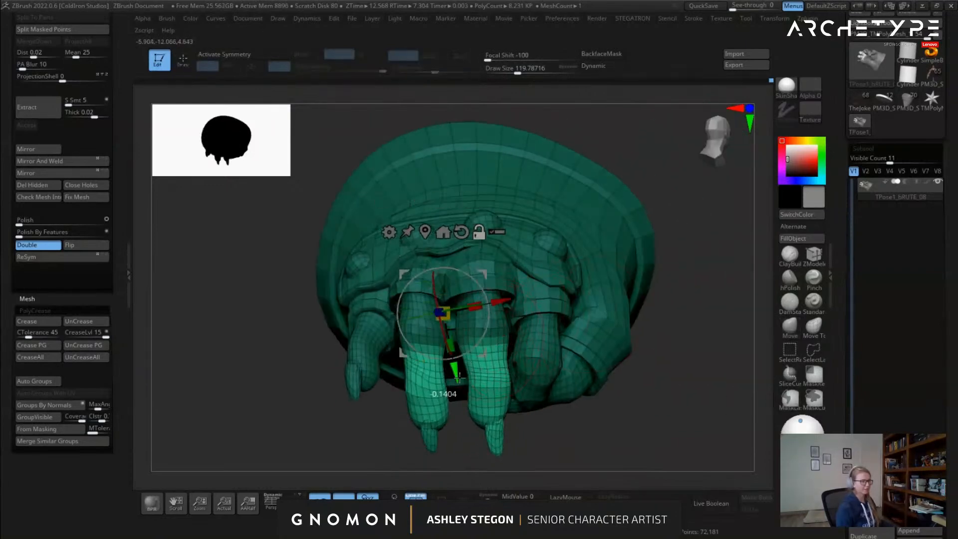
pyautogui.moveTo(489, 390); pyautogui.dragTo(483, 345, button='right')
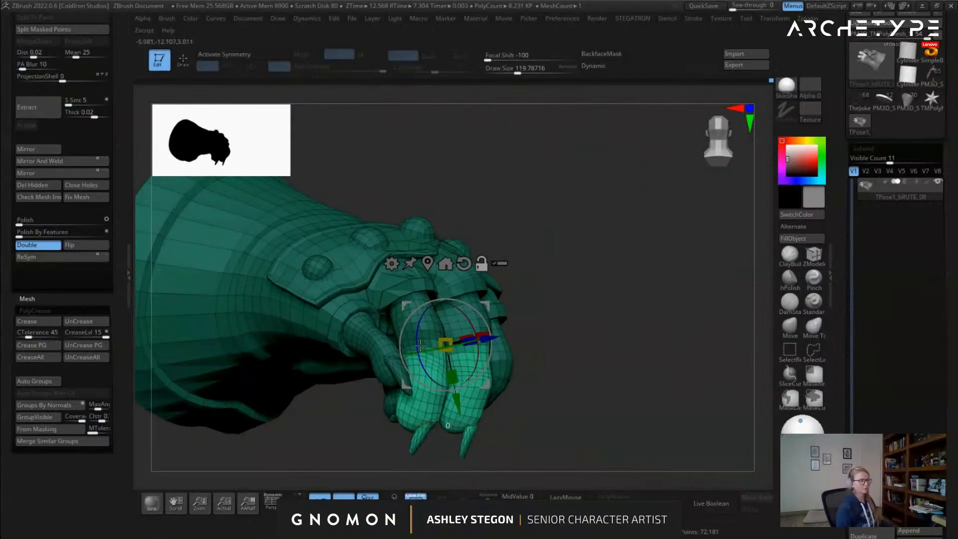
pyautogui.keyDown('alt'); pyautogui.moveTo(453, 340); pyautogui.dragTo(424, 319, button='right'); pyautogui.keyUp('alt')
pyautogui.moveTo(425, 320); pyautogui.dragTo(425, 356)
pyautogui.moveTo(425, 355)
pyautogui.mouseDown(button='right')
pyautogui.moveTo(473, 349)
pyautogui.moveTo(500, 319)
pyautogui.moveTo(362, 315)
pyautogui.moveTo(381, 372)
pyautogui.moveTo(414, 399)
pyautogui.mouseUp(button='right')
# Mask all but the little finger's lower segment, set the gizmo at its joint and curl it toward the palm
pyautogui.press('q')
pyautogui.moveTo(404, 353); pyautogui.dragTo(367, 385, button='right')
pyautogui.keyDown('alt'); pyautogui.moveTo(366, 320); pyautogui.dragTo(384, 332, button='right'); pyautogui.keyUp('alt')
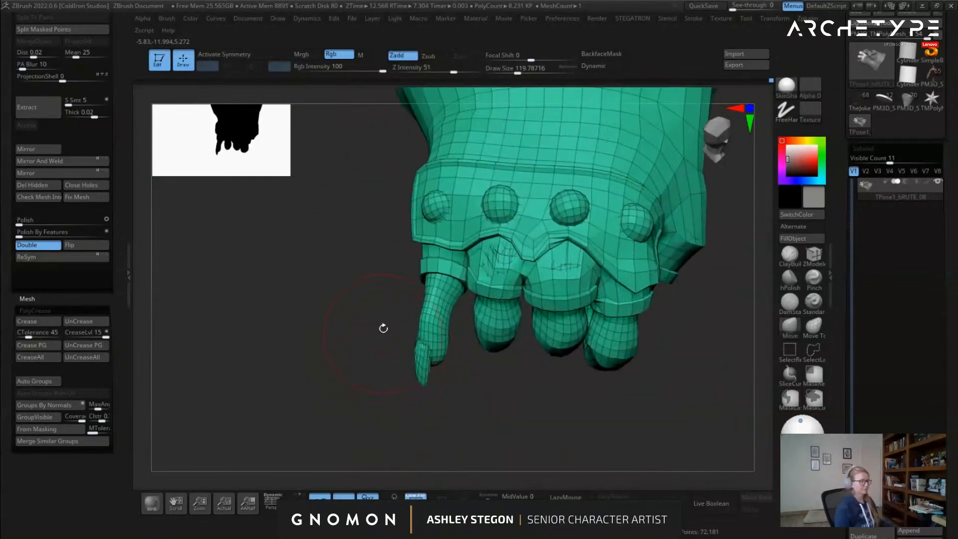
pyautogui.keyDown('ctrl'); pyautogui.moveTo(370, 401); pyautogui.dragTo(464, 361); pyautogui.keyUp('ctrl')
pyautogui.keyDown('ctrl'); pyautogui.moveTo(468, 320); pyautogui.dragTo(385, 308); pyautogui.keyUp('ctrl')
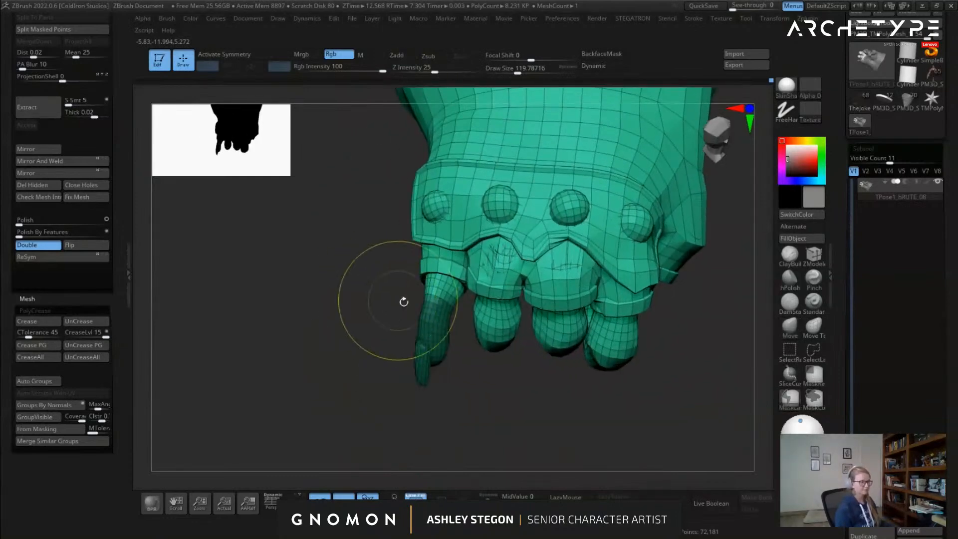
pyautogui.press('w')
pyautogui.keyDown('ctrl'); pyautogui.click(385, 308); pyautogui.keyUp('ctrl')
pyautogui.keyDown('alt'); pyautogui.click(434, 303); pyautogui.keyUp('alt')
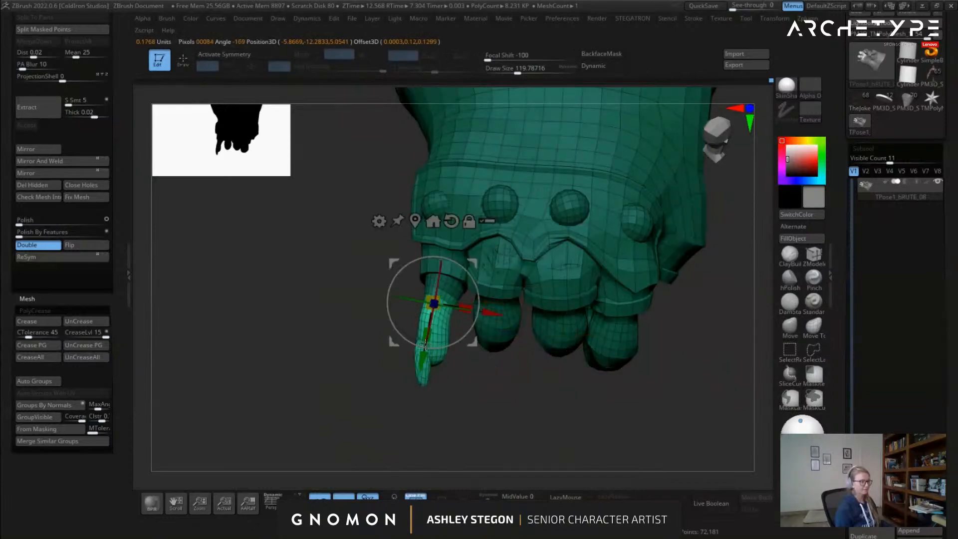
pyautogui.moveTo(433, 302); pyautogui.dragTo(523, 303, button='right')
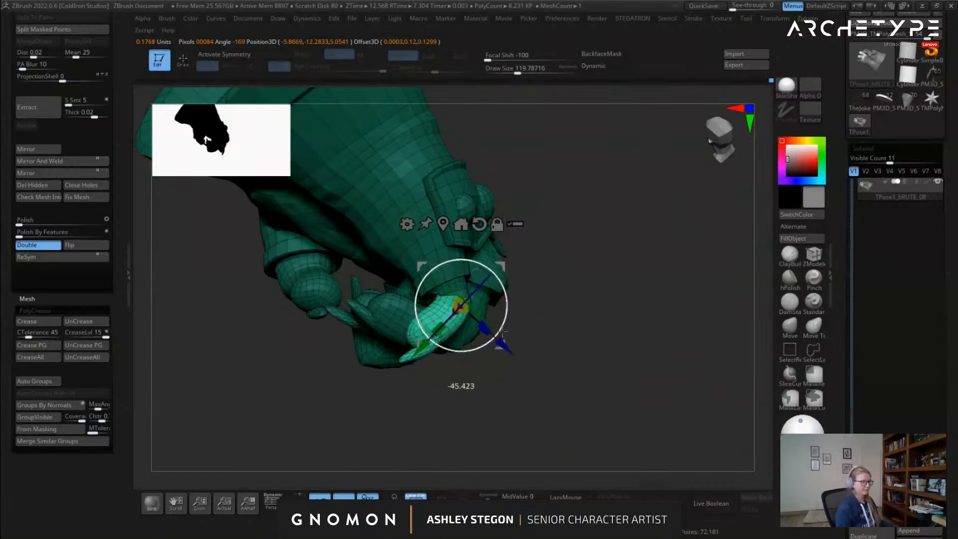
pyautogui.moveTo(506, 279); pyautogui.dragTo(503, 278)
# Clear the little finger's mask, show the whole figure without polygroup colours and check the hand in the pose
pyautogui.press('q')
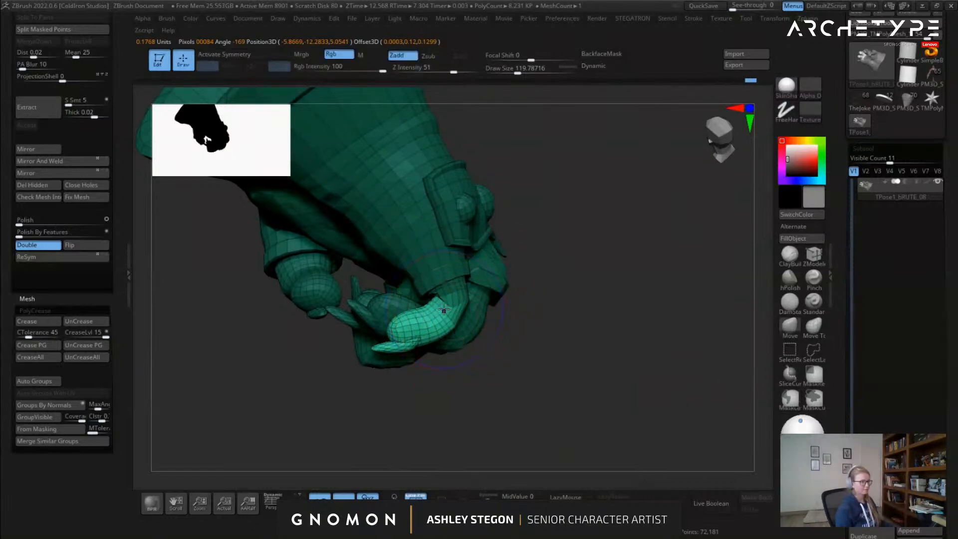
pyautogui.keyDown('ctrl'); pyautogui.moveTo(434, 313); pyautogui.dragTo(482, 332, button='right'); pyautogui.keyUp('ctrl')
pyautogui.keyDown('ctrl'); pyautogui.moveTo(482, 332); pyautogui.dragTo(494, 349); pyautogui.keyUp('ctrl')
pyautogui.moveTo(495, 349)
pyautogui.mouseDown(button='right')
pyautogui.moveTo(402, 349)
pyautogui.moveTo(459, 387)
pyautogui.mouseUp(button='right')
pyautogui.keyDown('ctrl'); pyautogui.keyDown('shift'); pyautogui.click(459, 387); pyautogui.keyUp('shift'); pyautogui.keyUp('ctrl')
pyautogui.hotkey('shift', 'f')
pyautogui.moveTo(413, 359); pyautogui.dragTo(436, 353)
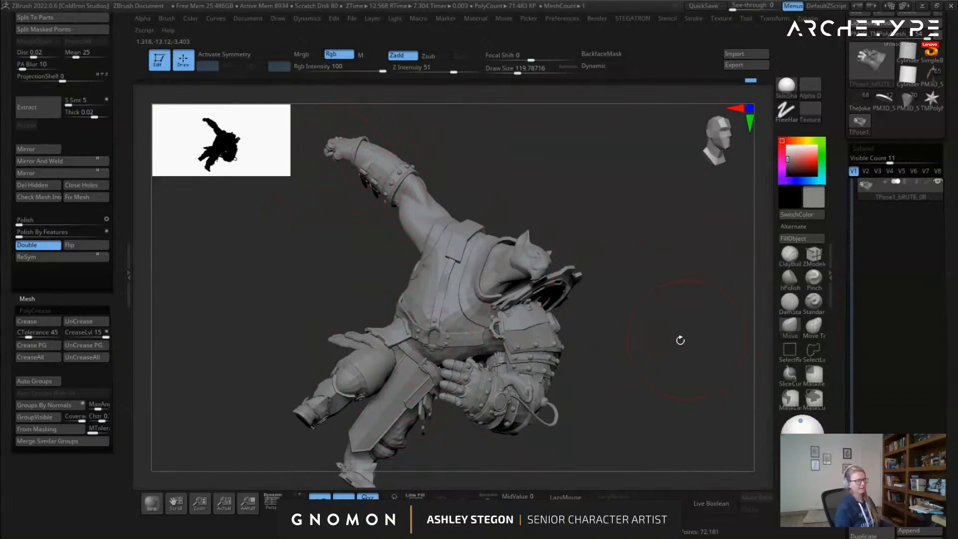
pyautogui.moveTo(690, 339); pyautogui.dragTo(636, 359)
pyautogui.moveTo(638, 321)
pyautogui.mouseDown()
pyautogui.moveTo(533, 314)
pyautogui.moveTo(519, 340)
pyautogui.mouseUp()
# Isolate the large armoured gauntlet and smooth the caved-in tip of its thumb into a rounded end
pyautogui.moveTo(509, 340)
pyautogui.keyDown('ctrl'); pyautogui.mouseDown(button='right')
pyautogui.moveTo(481, 359)
pyautogui.moveTo(462, 325)
pyautogui.moveTo(440, 319)
pyautogui.moveTo(465, 339)
pyautogui.moveTo(567, 308)
pyautogui.moveTo(464, 285)
pyautogui.mouseUp(button='right'); pyautogui.keyUp('ctrl')
pyautogui.hotkey('shift', 'f')
pyautogui.keyDown('ctrl'); pyautogui.moveTo(442, 225); pyautogui.dragTo(413, 261, button='right'); pyautogui.keyUp('ctrl')
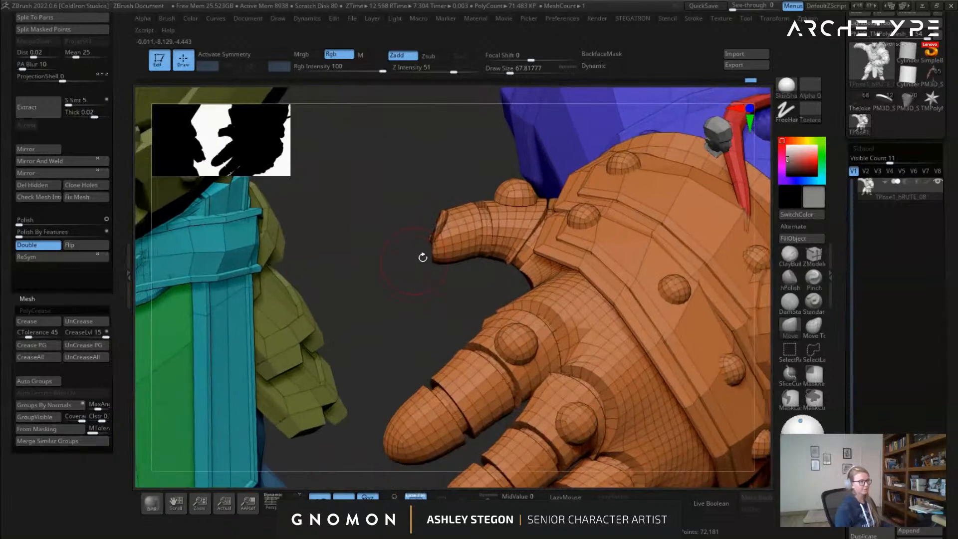
pyautogui.moveTo(453, 237)
pyautogui.mouseDown(button='right')
pyautogui.moveTo(444, 239)
pyautogui.moveTo(459, 238)
pyautogui.mouseUp(button='right')
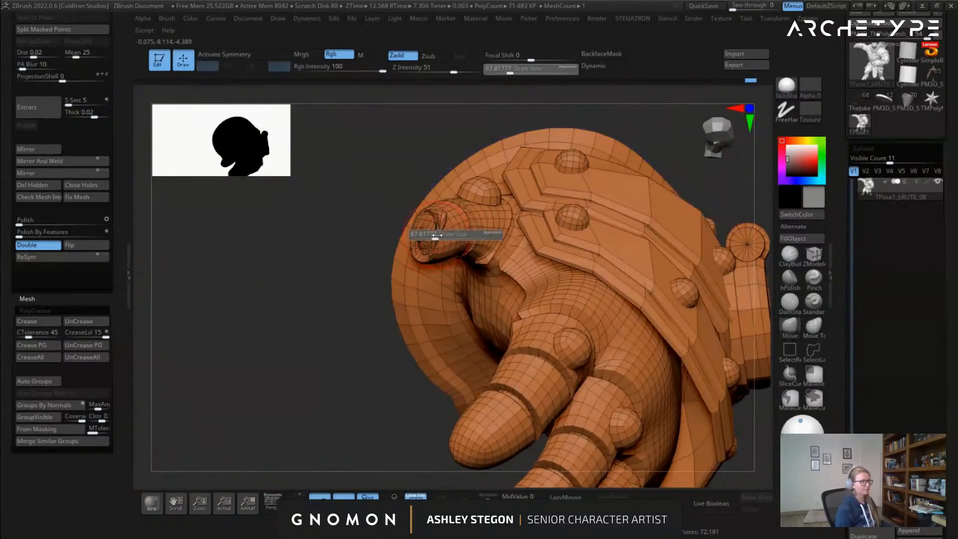
pyautogui.moveTo(436, 236); pyautogui.dragTo(439, 235)
pyautogui.keyDown('shift'); pyautogui.moveTo(427, 233); pyautogui.dragTo(425, 238); pyautogui.keyUp('shift')
pyautogui.moveTo(435, 232); pyautogui.dragTo(435, 222, button='right')
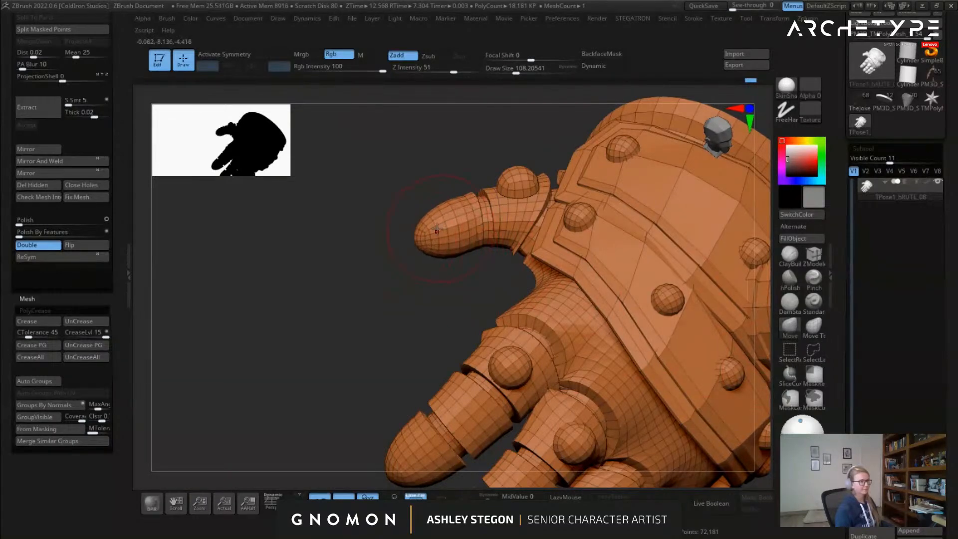
pyautogui.moveTo(417, 247)
pyautogui.mouseDown(button='right')
pyautogui.moveTo(439, 239)
pyautogui.moveTo(416, 243)
pyautogui.moveTo(423, 236)
pyautogui.moveTo(439, 417)
pyautogui.moveTo(471, 475)
pyautogui.moveTo(538, 351)
pyautogui.moveTo(554, 394)
pyautogui.moveTo(646, 352)
pyautogui.mouseUp(button='right')
# Show the whole figure, mask all but the belt piece at the waist and nudge it with a draw size of about 239
pyautogui.keyDown('ctrl'); pyautogui.keyDown('shift'); pyautogui.click(439, 417); pyautogui.keyUp('shift'); pyautogui.keyUp('ctrl')
pyautogui.hotkey('shift', 'f')
pyautogui.press('s')
pyautogui.moveTo(648, 354); pyautogui.dragTo(632, 354)
pyautogui.moveTo(631, 353)
pyautogui.mouseDown(button='right')
pyautogui.moveTo(591, 361)
pyautogui.moveTo(520, 306)
pyautogui.moveTo(564, 353)
pyautogui.moveTo(609, 351)
pyautogui.moveTo(552, 348)
pyautogui.moveTo(581, 419)
pyautogui.moveTo(404, 285)
pyautogui.moveTo(356, 323)
pyautogui.mouseUp(button='right')
pyautogui.keyDown('ctrl'); pyautogui.click(361, 308); pyautogui.keyUp('ctrl')
pyautogui.press('q')
pyautogui.press('s')
pyautogui.moveTo(333, 317)
pyautogui.mouseDown()
pyautogui.moveTo(379, 316)
pyautogui.moveTo(332, 314)
pyautogui.mouseUp()
pyautogui.press('s')
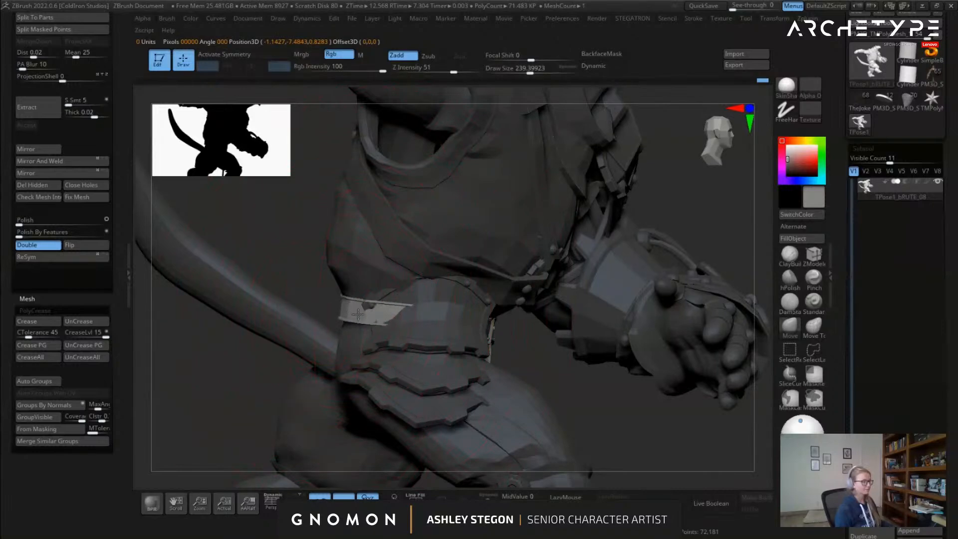
# Show the polygroup colours and mask everything except the plated shoulder armour, with the gizmo placed on it
pyautogui.moveTo(424, 322)
pyautogui.mouseDown(button='right')
pyautogui.moveTo(488, 330)
pyautogui.moveTo(436, 338)
pyautogui.moveTo(305, 325)
pyautogui.moveTo(385, 300)
pyautogui.mouseUp(button='right')
pyautogui.press('f')
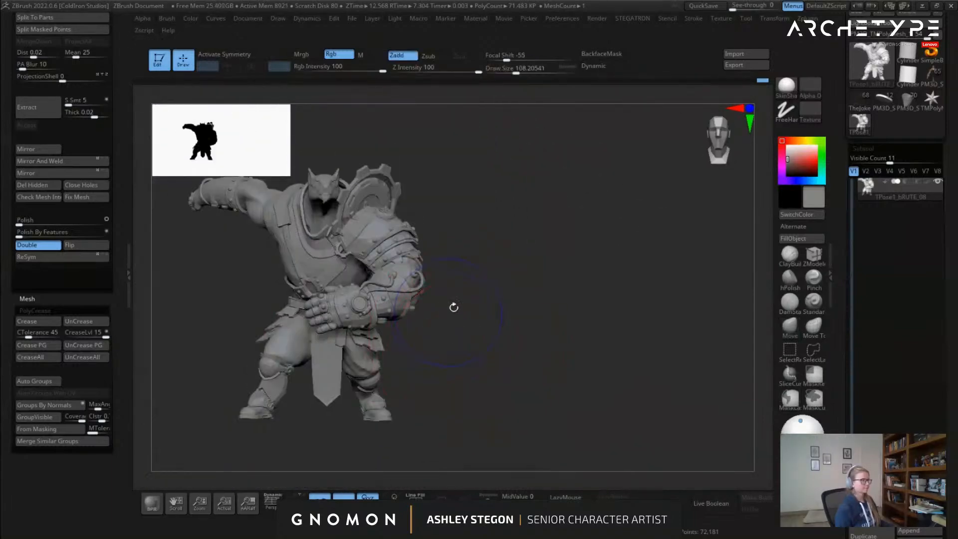
pyautogui.hotkey('shift', 'f')
pyautogui.moveTo(448, 313); pyautogui.dragTo(494, 333, button='right')
pyautogui.hotkey('shift', 'f')
pyautogui.moveTo(415, 259)
pyautogui.mouseDown(button='right')
pyautogui.moveTo(407, 315)
pyautogui.moveTo(466, 342)
pyautogui.moveTo(496, 316)
pyautogui.moveTo(542, 321)
pyautogui.moveTo(528, 344)
pyautogui.moveTo(516, 314)
pyautogui.moveTo(604, 251)
pyautogui.moveTo(587, 281)
pyautogui.moveTo(472, 299)
pyautogui.moveTo(472, 255)
pyautogui.mouseUp(button='right')
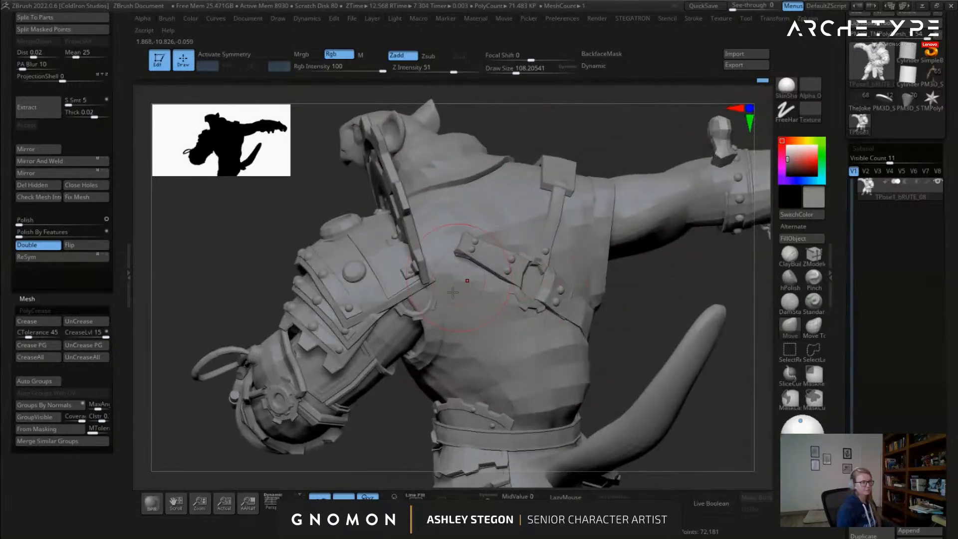
pyautogui.press('w')
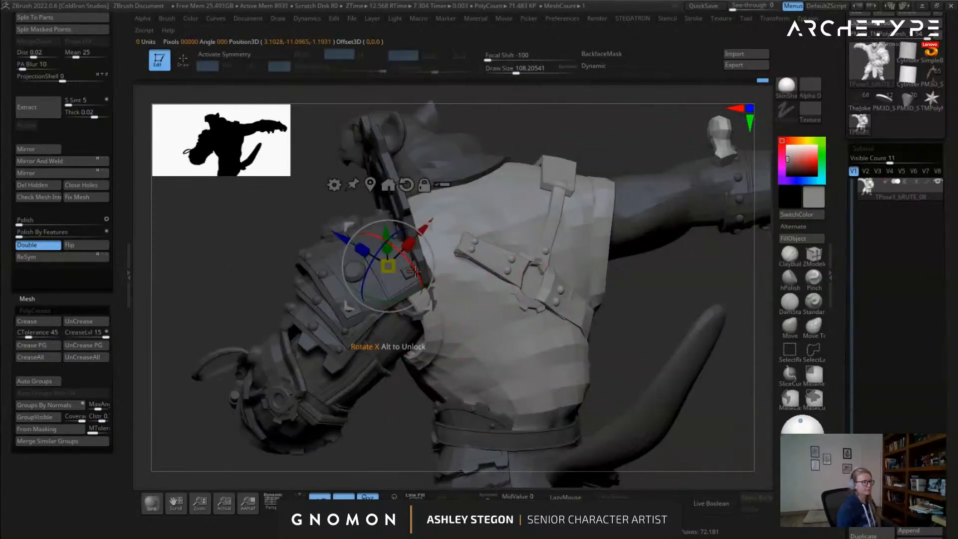
pyautogui.hotkey('shift', 'f')
pyautogui.keyDown('ctrl'); pyautogui.click(329, 254); pyautogui.keyUp('ctrl')
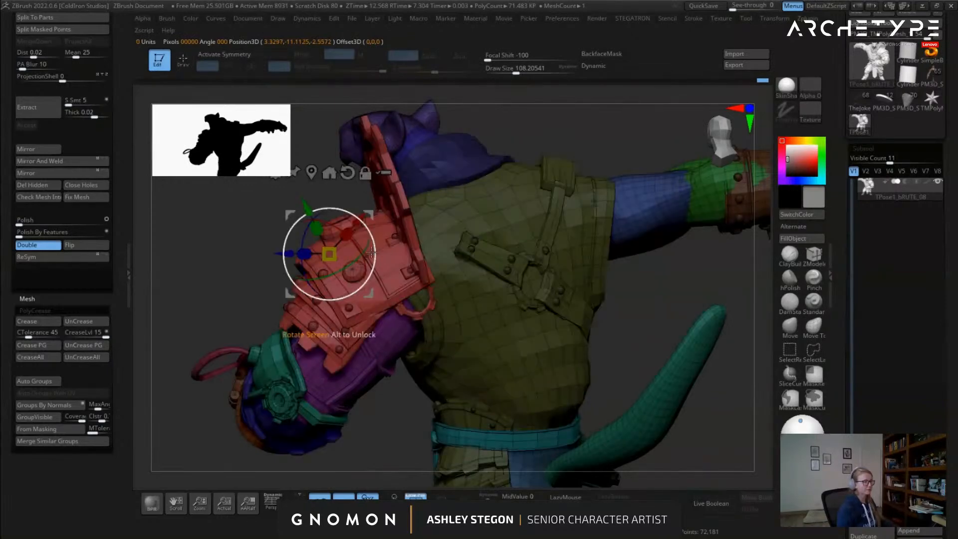
# Reposition the plated shoulder armour so it fits over the shoulder and upper arm
pyautogui.moveTo(358, 250); pyautogui.dragTo(331, 265)
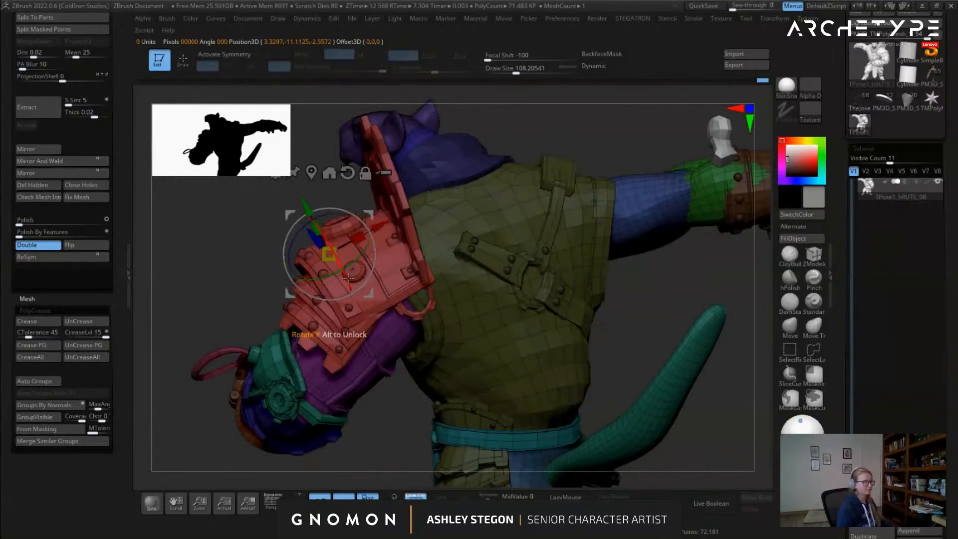
pyautogui.moveTo(343, 276)
pyautogui.mouseDown(button='right')
pyautogui.moveTo(430, 276)
pyautogui.moveTo(377, 287)
pyautogui.moveTo(326, 272)
pyautogui.mouseUp(button='right')
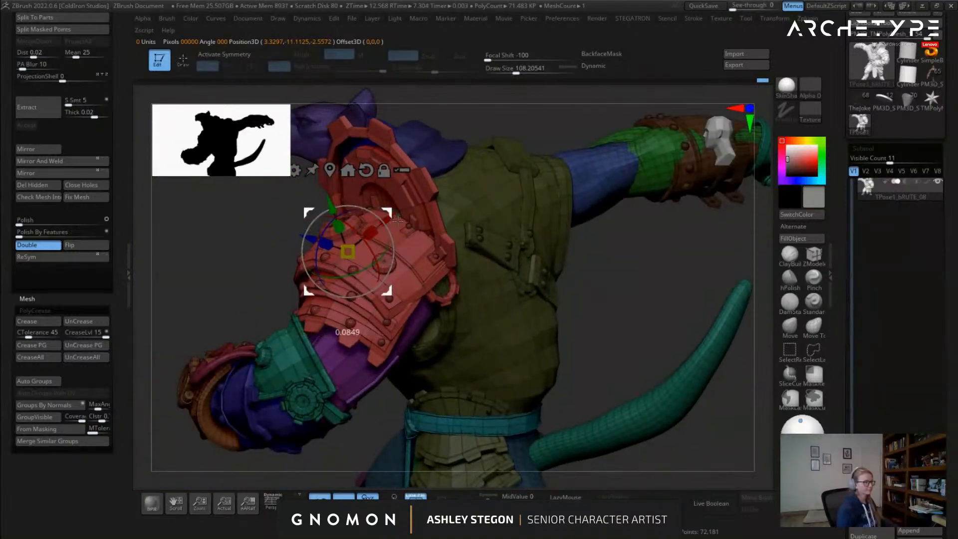
pyautogui.moveTo(388, 223)
pyautogui.mouseDown(button='right')
pyautogui.moveTo(506, 267)
pyautogui.moveTo(484, 264)
pyautogui.mouseUp(button='right')
pyautogui.press('q')
pyautogui.moveTo(297, 305)
pyautogui.mouseDown(button='right')
pyautogui.moveTo(349, 274)
pyautogui.moveTo(434, 279)
pyautogui.moveTo(459, 240)
pyautogui.mouseUp(button='right')
pyautogui.press('w')
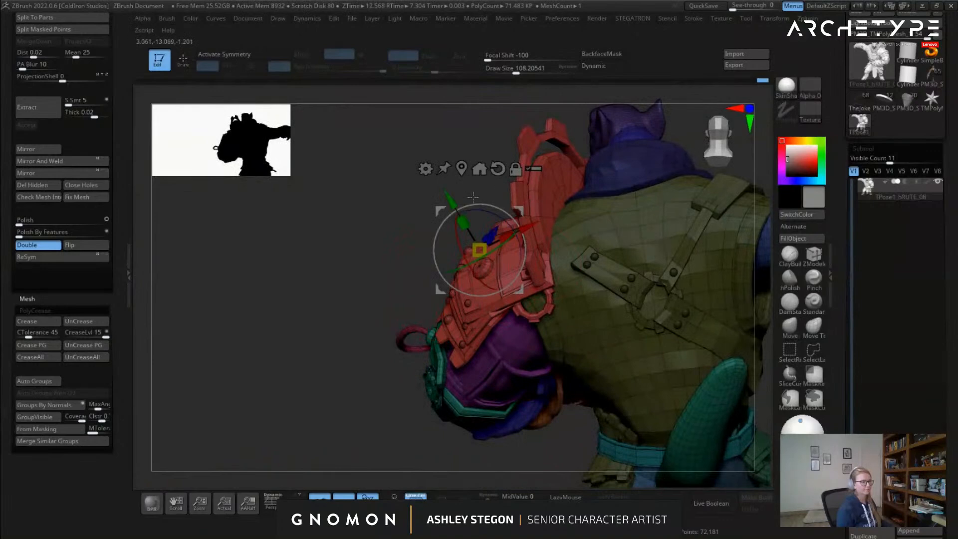
pyautogui.moveTo(451, 200); pyautogui.dragTo(450, 199)
# Isolate the lower body by polygroup: legs, knee armour, boots, belt, hip cloths and tail
pyautogui.press('q')
pyautogui.moveTo(379, 280)
pyautogui.mouseDown(button='right')
pyautogui.moveTo(514, 309)
pyautogui.moveTo(462, 313)
pyautogui.moveTo(481, 330)
pyautogui.moveTo(451, 354)
pyautogui.moveTo(552, 334)
pyautogui.moveTo(589, 349)
pyautogui.mouseUp(button='right')
pyautogui.hotkey('shift', 'f')
pyautogui.moveTo(630, 316); pyautogui.dragTo(570, 323, button='right')
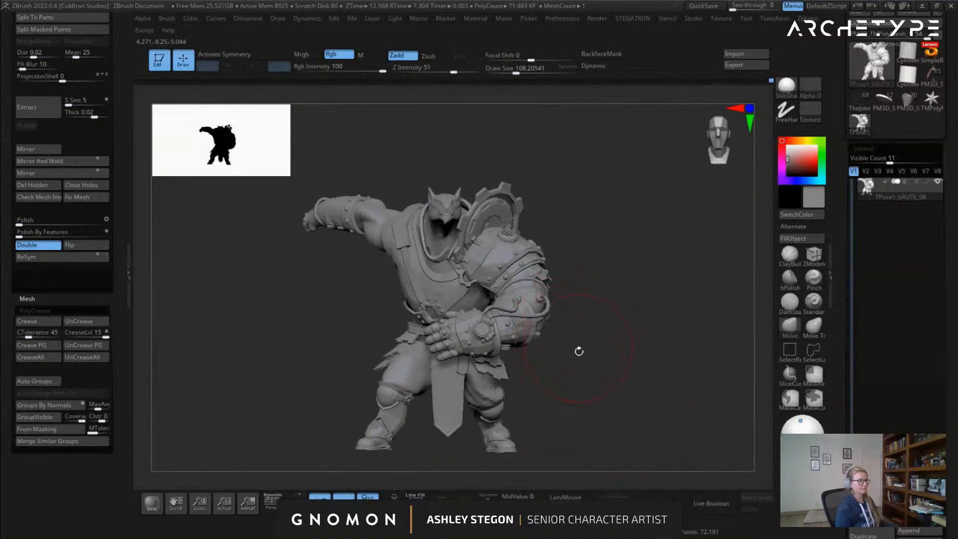
pyautogui.moveTo(580, 372); pyautogui.dragTo(536, 292, button='right')
pyautogui.hotkey('shift', 'f')
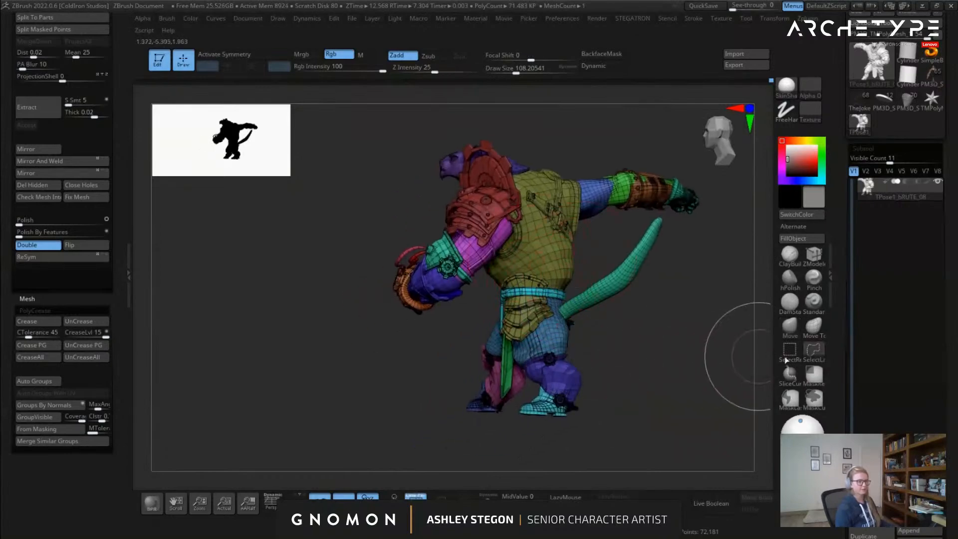
pyautogui.keyDown('alt'); pyautogui.moveTo(647, 319); pyautogui.dragTo(581, 299, button='right'); pyautogui.keyUp('alt')
pyautogui.keyDown('ctrl'); pyautogui.keyDown('shift'); pyautogui.click(567, 302); pyautogui.keyUp('shift'); pyautogui.keyUp('ctrl')
pyautogui.keyDown('ctrl'); pyautogui.keyDown('shift'); pyautogui.click(547, 299); pyautogui.keyUp('shift'); pyautogui.keyUp('ctrl')
pyautogui.keyDown('ctrl'); pyautogui.keyDown('shift'); pyautogui.click(563, 276); pyautogui.keyUp('shift'); pyautogui.keyUp('ctrl')
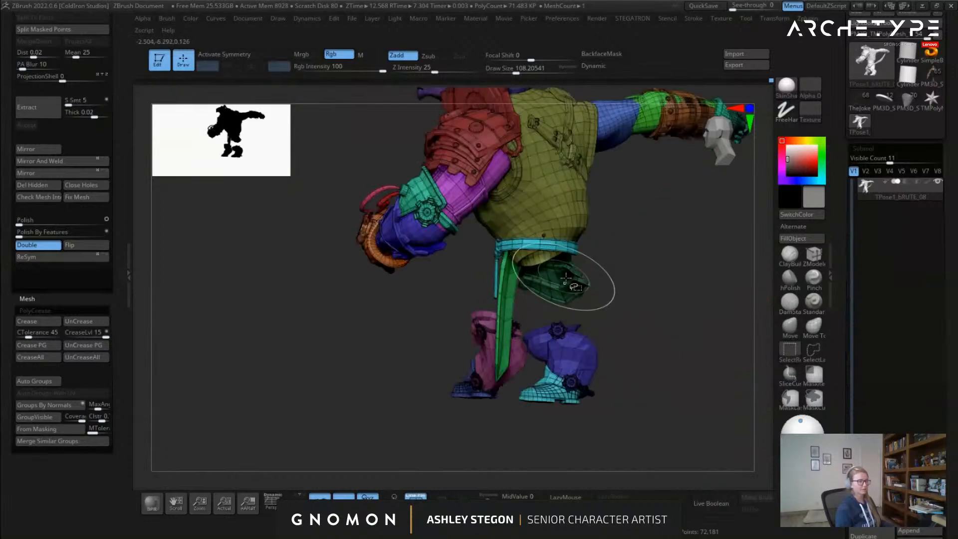
pyautogui.keyDown('ctrl'); pyautogui.keyDown('shift'); pyautogui.click(552, 345); pyautogui.keyUp('shift'); pyautogui.keyUp('ctrl')
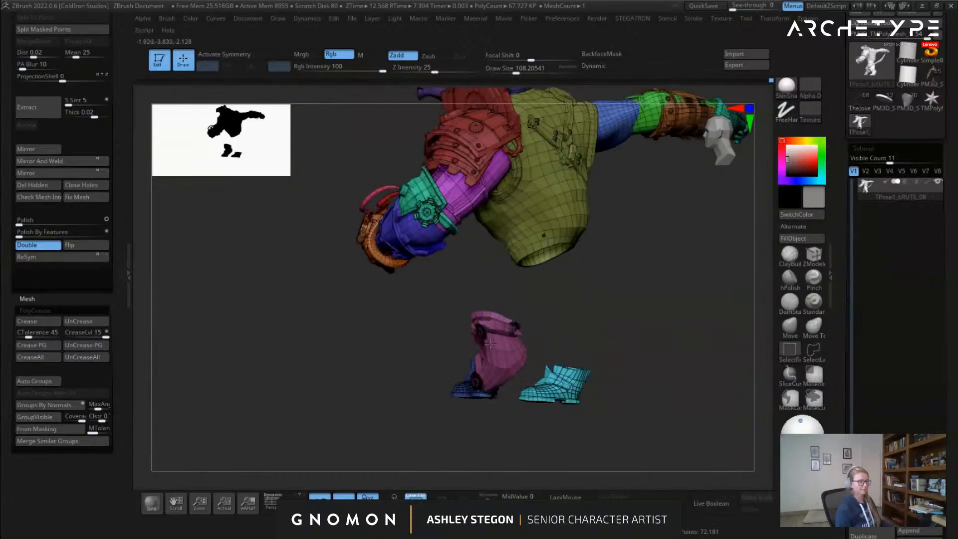
pyautogui.keyDown('ctrl'); pyautogui.keyDown('shift'); pyautogui.click(494, 344); pyautogui.keyUp('shift'); pyautogui.keyUp('ctrl')
pyautogui.keyDown('ctrl'); pyautogui.keyDown('shift'); pyautogui.click(546, 387); pyautogui.keyUp('shift'); pyautogui.keyUp('ctrl')
pyautogui.keyDown('ctrl'); pyautogui.keyDown('shift'); pyautogui.click(487, 386); pyautogui.keyUp('shift'); pyautogui.keyUp('ctrl')
pyautogui.keyDown('ctrl'); pyautogui.keyDown('shift'); pyautogui.moveTo(510, 423); pyautogui.dragTo(511, 430); pyautogui.keyUp('shift'); pyautogui.keyUp('ctrl')
# Centre the gizmo on the waist, show the whole figure with the upper body masked, and shift the hips and legs
pyautogui.press('w')
pyautogui.keyDown('alt'); pyautogui.moveTo(618, 251); pyautogui.dragTo(559, 309); pyautogui.keyUp('alt')
pyautogui.click(609, 113)
pyautogui.keyDown('alt'); pyautogui.moveTo(637, 149); pyautogui.dragTo(536, 256); pyautogui.keyUp('alt')
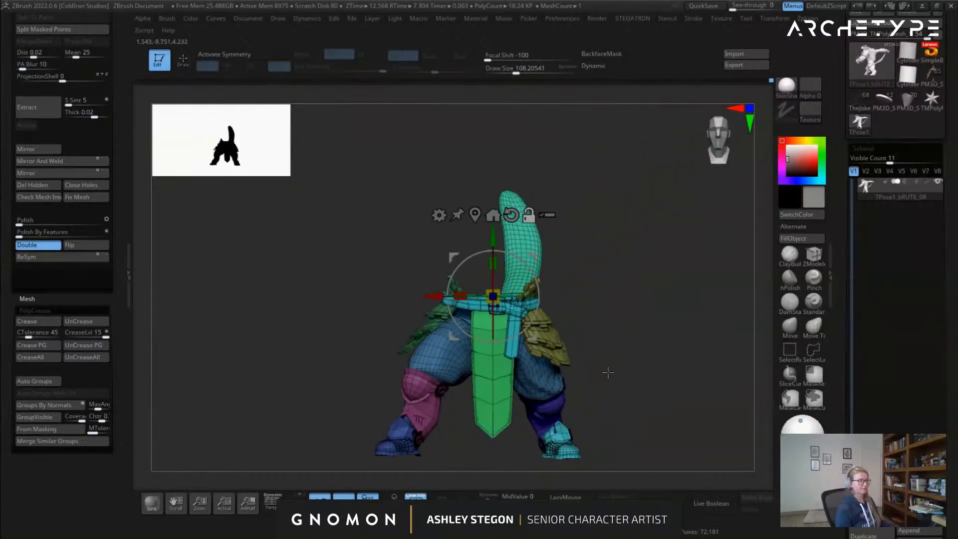
pyautogui.keyDown('ctrl'); pyautogui.keyDown('shift'); pyautogui.click(607, 370); pyautogui.keyUp('shift'); pyautogui.keyUp('ctrl')
pyautogui.hotkey('shift', 'f')
pyautogui.keyDown('shift'); pyautogui.moveTo(610, 368); pyautogui.dragTo(699, 367); pyautogui.keyUp('shift')
pyautogui.keyDown('alt'); pyautogui.moveTo(552, 297); pyautogui.dragTo(492, 298); pyautogui.keyUp('alt')
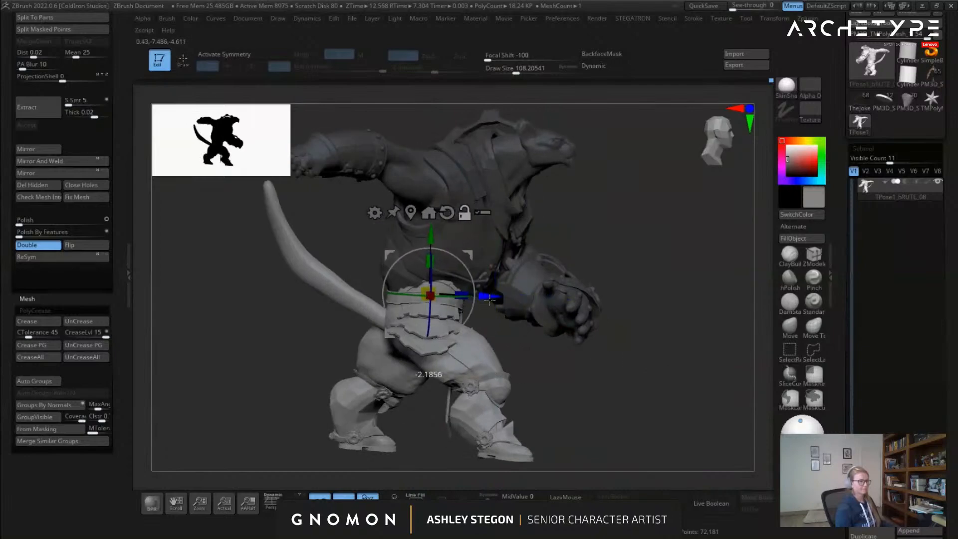
# Rotate the unmasked hips and legs around the waist, adjusting them from the side and front
pyautogui.keyDown('shift'); pyautogui.moveTo(492, 298); pyautogui.dragTo(460, 318, button='right'); pyautogui.keyUp('shift')
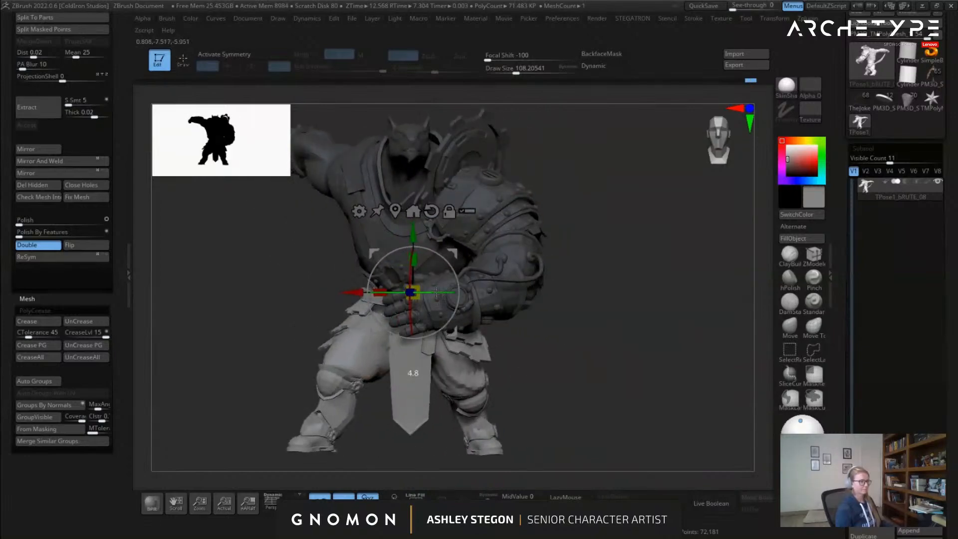
pyautogui.keyDown('ctrl'); pyautogui.click(530, 348); pyautogui.keyUp('ctrl')
pyautogui.moveTo(433, 287); pyautogui.dragTo(411, 294)
pyautogui.moveTo(410, 294)
pyautogui.mouseDown(button='right')
pyautogui.moveTo(494, 328)
pyautogui.moveTo(447, 331)
pyautogui.moveTo(429, 372)
pyautogui.moveTo(434, 395)
pyautogui.mouseUp(button='right')
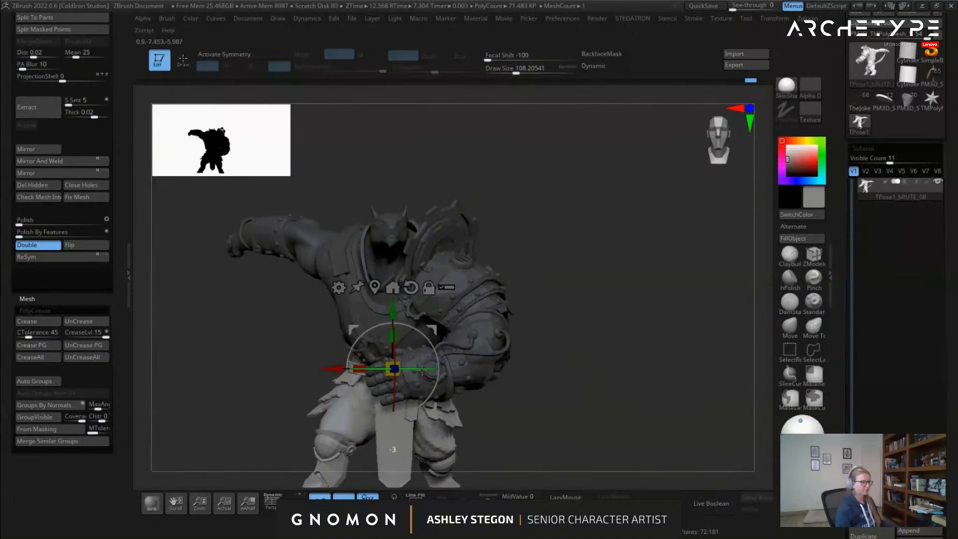
pyautogui.keyDown('ctrl'); pyautogui.moveTo(421, 371); pyautogui.dragTo(412, 333, button='right'); pyautogui.keyUp('ctrl')
# Invert the mask and rotate the upper body slightly at the waist
pyautogui.keyDown('ctrl'); pyautogui.click(509, 380); pyautogui.keyUp('ctrl')
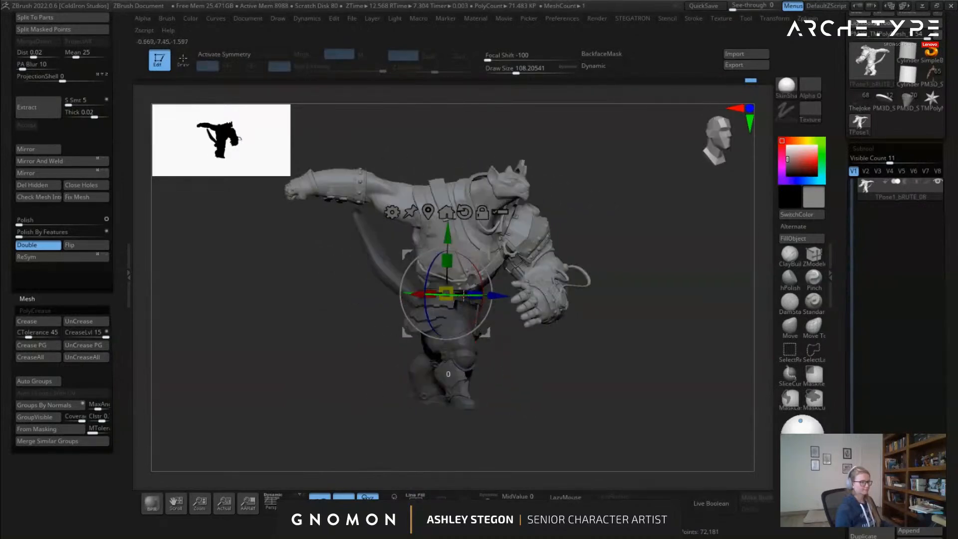
pyautogui.moveTo(464, 294); pyautogui.dragTo(468, 289)
pyautogui.moveTo(478, 284); pyautogui.dragTo(446, 288, button='right')
pyautogui.moveTo(505, 293); pyautogui.dragTo(514, 255, button='right')
pyautogui.moveTo(475, 280); pyautogui.dragTo(395, 320, button='right')
# Lasso-mask the legs, tail and waist up to the belly and place the gizmo on the torso
pyautogui.press('q')
pyautogui.keyDown('ctrl'); pyautogui.moveTo(295, 300); pyautogui.dragTo(447, 417); pyautogui.keyUp('ctrl')
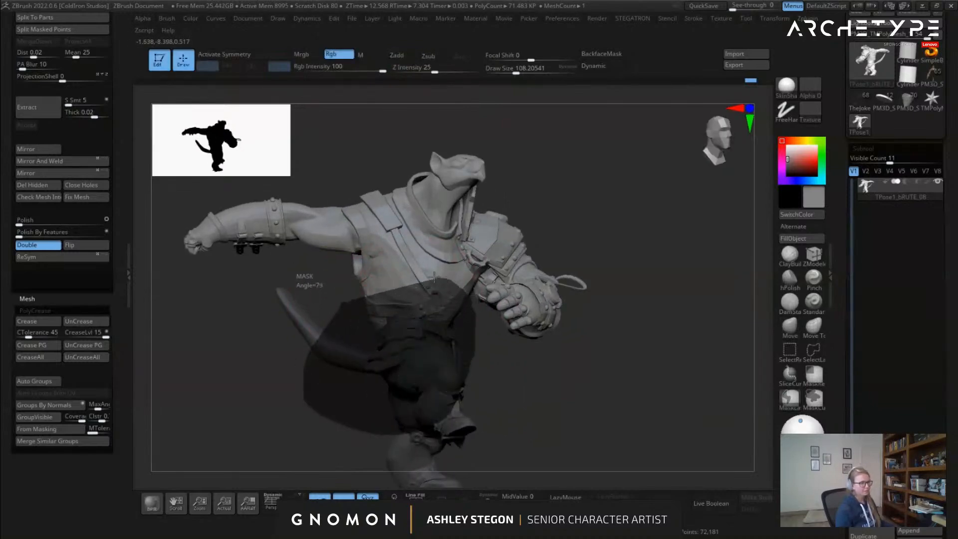
pyautogui.keyDown('ctrl'); pyautogui.moveTo(292, 299); pyautogui.dragTo(300, 300); pyautogui.keyUp('ctrl')
pyautogui.moveTo(320, 304); pyautogui.dragTo(380, 306, button='right')
pyautogui.press('w')
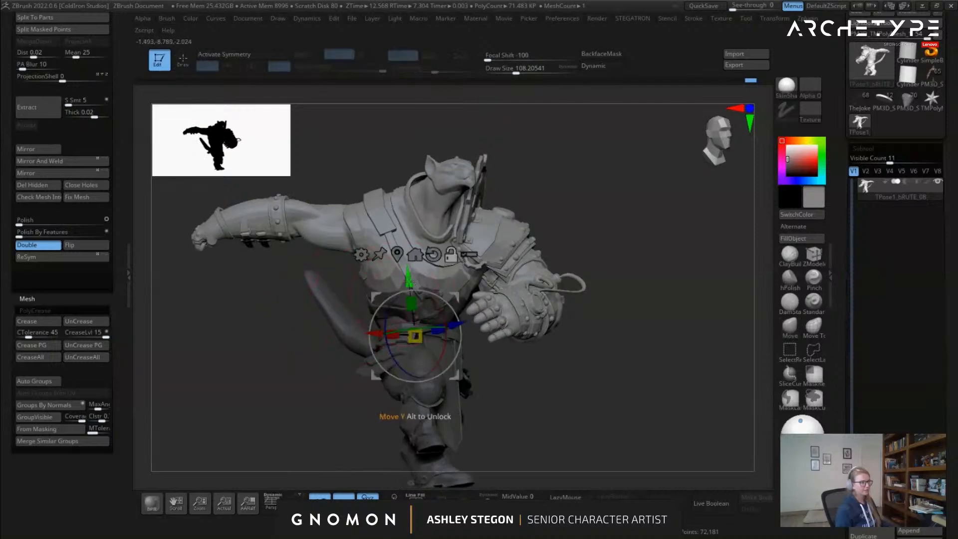
pyautogui.press('q')
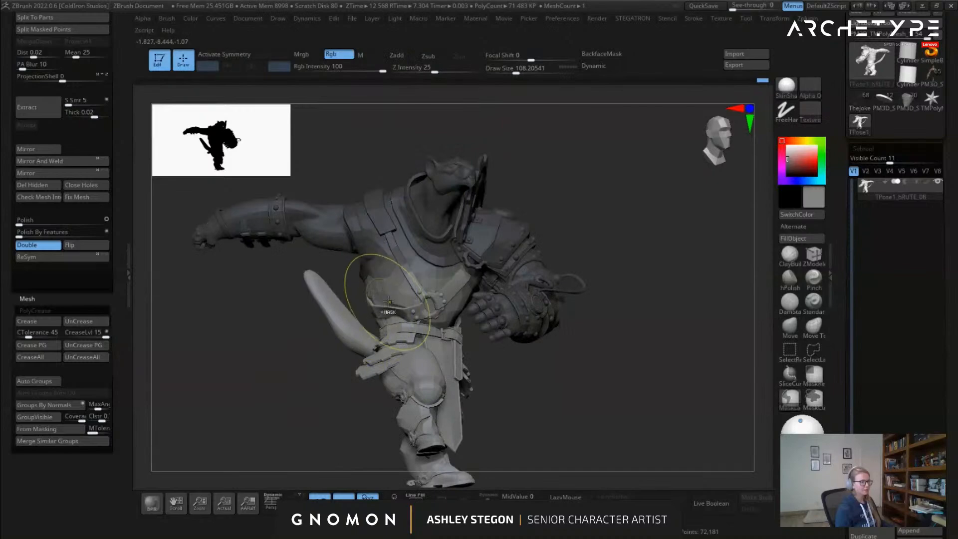
pyautogui.press('w')
pyautogui.moveTo(445, 264); pyautogui.dragTo(392, 324, button='right')
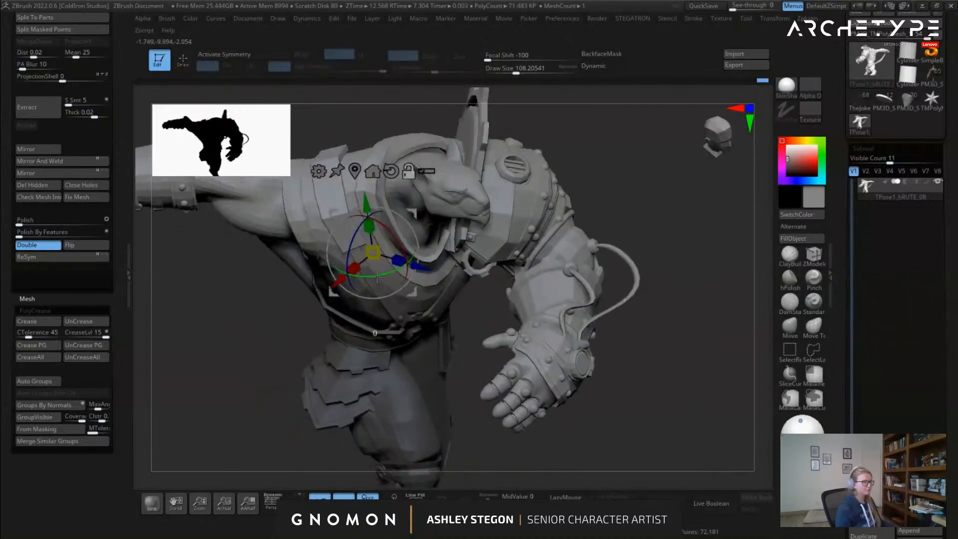
# Enlarge the silhouette thumbnail to a size of 380, check the pose from both sides and clear the mask
pyautogui.moveTo(336, 289); pyautogui.dragTo(289, 318, button='right')
pyautogui.moveTo(262, 158); pyautogui.dragTo(306, 212)
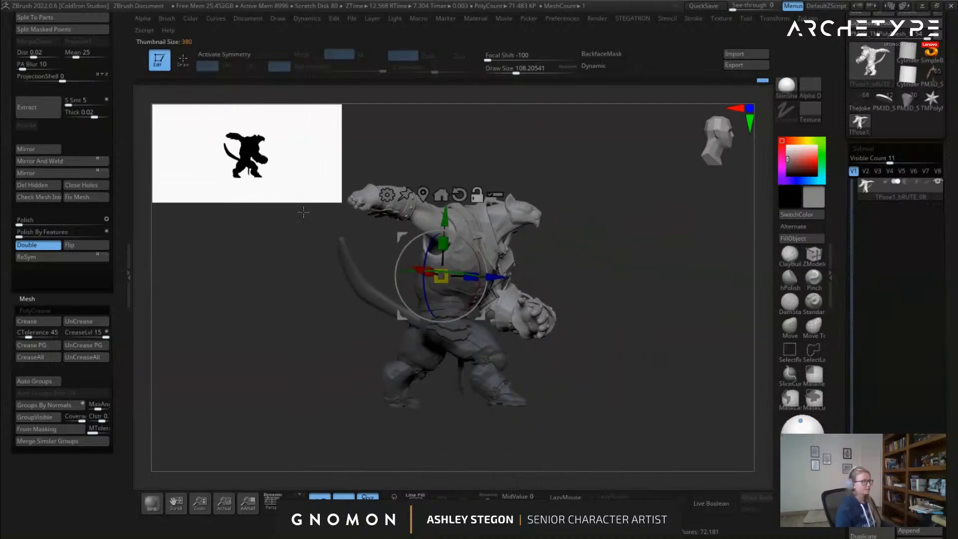
pyautogui.moveTo(515, 241); pyautogui.dragTo(469, 290, button='right')
pyautogui.keyDown('alt'); pyautogui.moveTo(608, 331); pyautogui.dragTo(475, 313, button='right'); pyautogui.keyUp('alt')
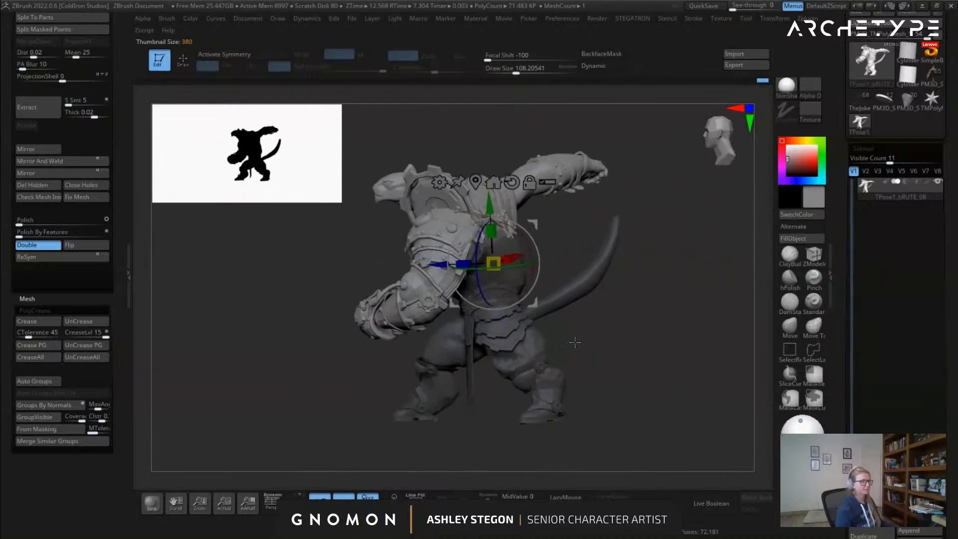
pyautogui.press('q')
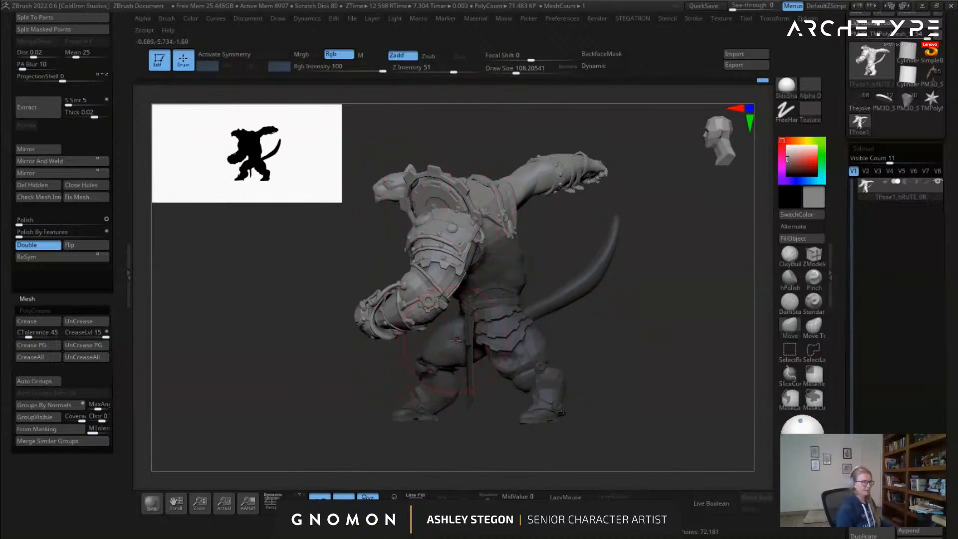
pyautogui.moveTo(503, 345); pyautogui.dragTo(577, 346, button='right')
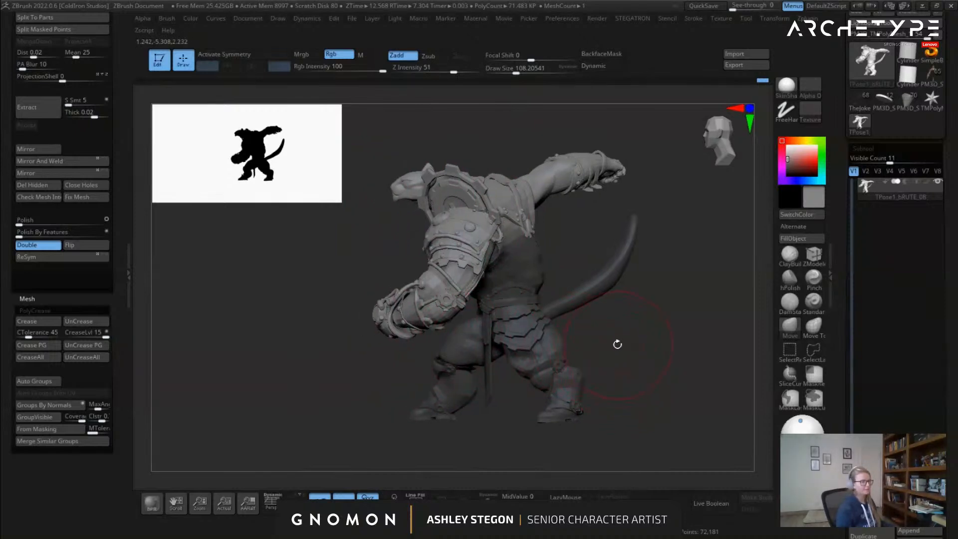
pyautogui.keyDown('ctrl'); pyautogui.moveTo(605, 342); pyautogui.dragTo(618, 349); pyautogui.keyUp('ctrl')
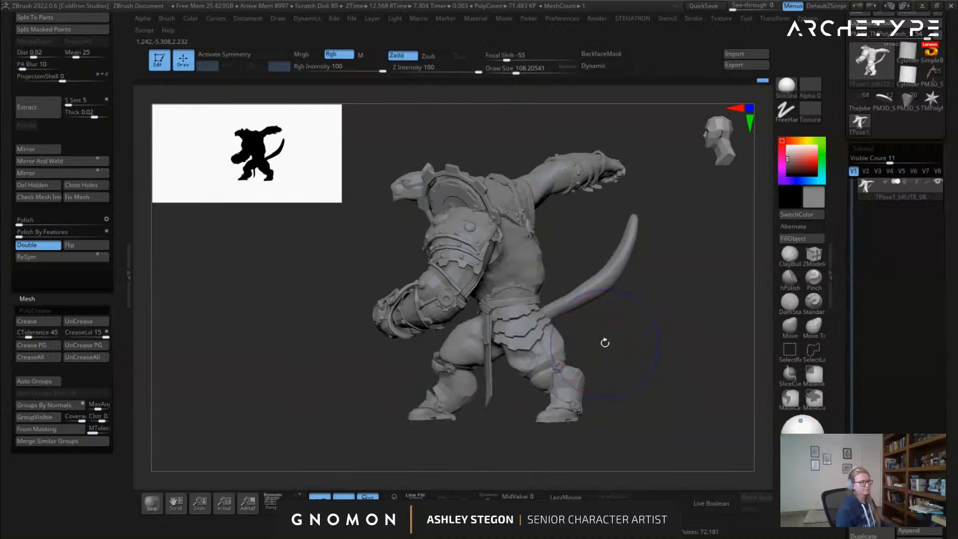
# Show the polygroup colours, mask everything except the head and start rotating it with the gizmo at its crown
pyautogui.moveTo(618, 383); pyautogui.dragTo(522, 294, button='right')
pyautogui.hotkey('shift', 'f')
pyautogui.press('w')
pyautogui.keyDown('ctrl'); pyautogui.click(504, 184); pyautogui.keyUp('ctrl')
pyautogui.moveTo(522, 216)
pyautogui.mouseDown()
pyautogui.moveTo(537, 204)
pyautogui.moveTo(528, 202)
pyautogui.mouseUp()
pyautogui.keyDown('ctrl'); pyautogui.moveTo(527, 226); pyautogui.dragTo(524, 247, button='right'); pyautogui.keyUp('ctrl')
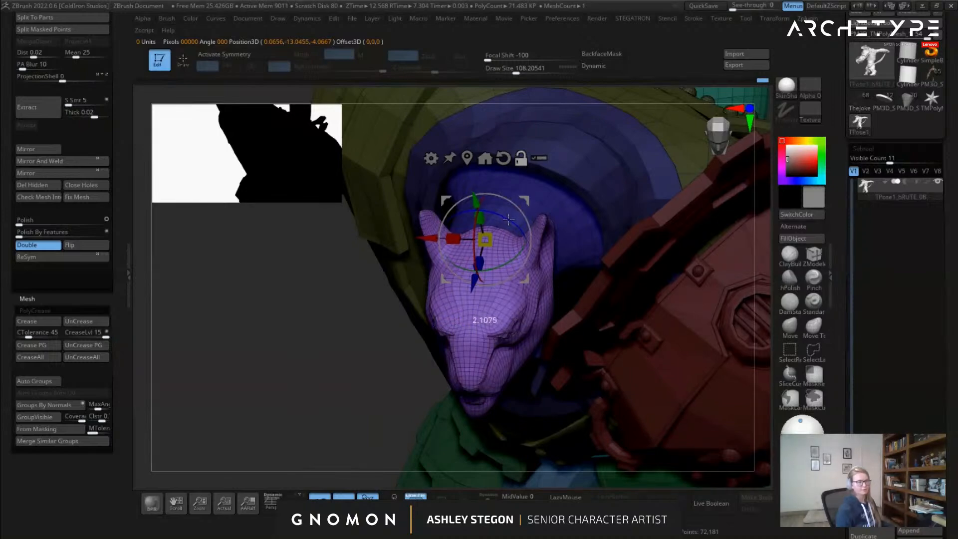
# Turn the head to face forward and lower it slightly into the collar
pyautogui.moveTo(503, 239); pyautogui.dragTo(499, 209, button='right')
pyautogui.moveTo(492, 188); pyautogui.dragTo(492, 198)
pyautogui.moveTo(492, 220); pyautogui.dragTo(533, 207, button='right')
pyautogui.hotkey('shift', 'f')
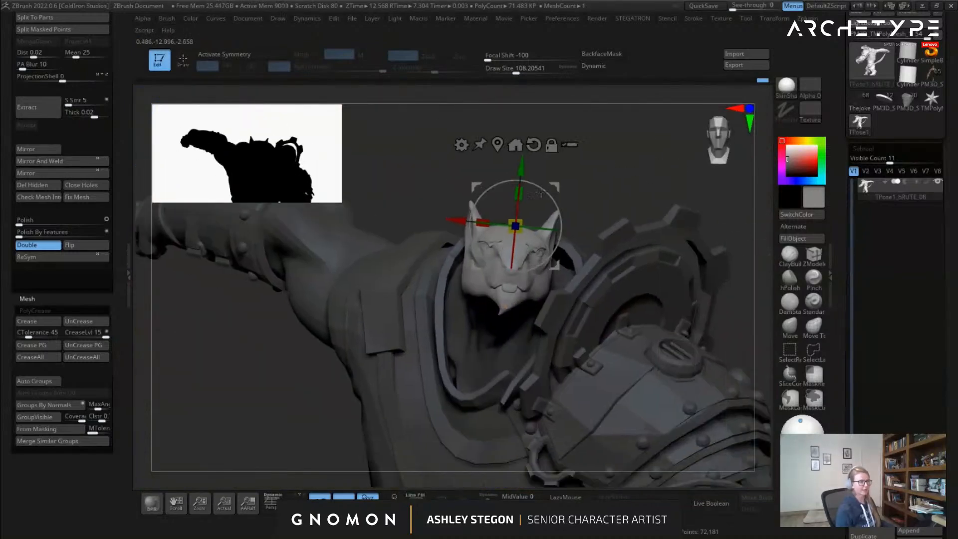
pyautogui.keyDown('alt'); pyautogui.moveTo(520, 164); pyautogui.dragTo(519, 183); pyautogui.keyUp('alt')
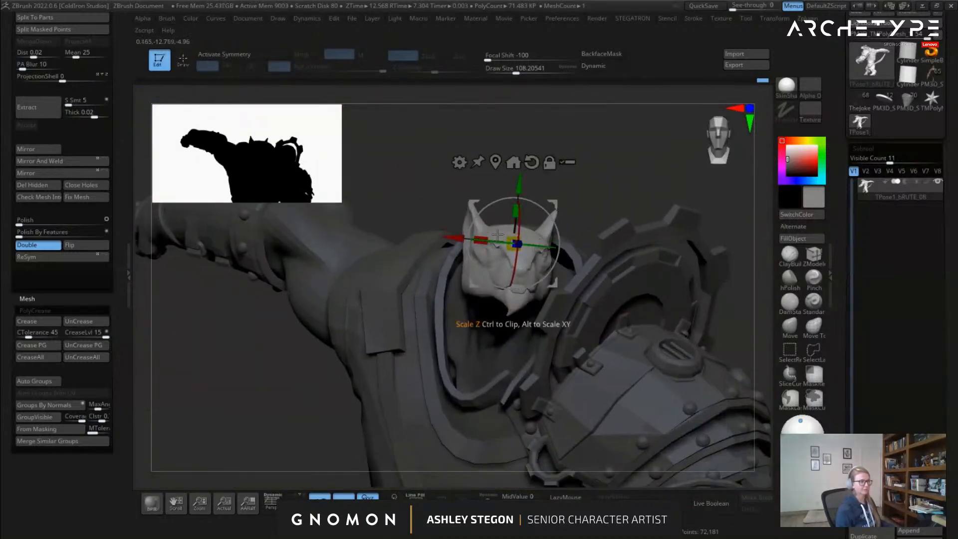
# Examine the head's placement on the whole figure and in the silhouette
pyautogui.moveTo(542, 243); pyautogui.dragTo(621, 267, button='right')
pyautogui.press('q')
pyautogui.moveTo(637, 305)
pyautogui.keyDown('ctrl'); pyautogui.mouseDown(button='right')
pyautogui.moveTo(601, 315)
pyautogui.moveTo(629, 331)
pyautogui.moveTo(709, 325)
pyautogui.moveTo(627, 329)
pyautogui.moveTo(610, 273)
pyautogui.moveTo(594, 325)
pyautogui.mouseUp(button='right'); pyautogui.keyUp('ctrl')
pyautogui.press('w')
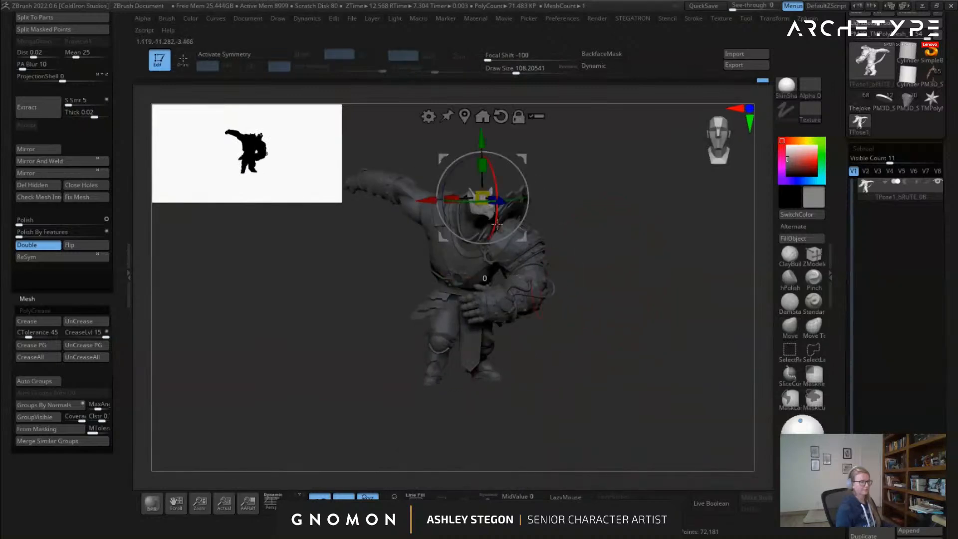
pyautogui.press('q')
pyautogui.moveTo(503, 218)
pyautogui.mouseDown(button='right')
pyautogui.moveTo(549, 328)
pyautogui.moveTo(589, 343)
pyautogui.moveTo(565, 334)
pyautogui.moveTo(573, 333)
pyautogui.moveTo(526, 349)
pyautogui.mouseUp(button='right')
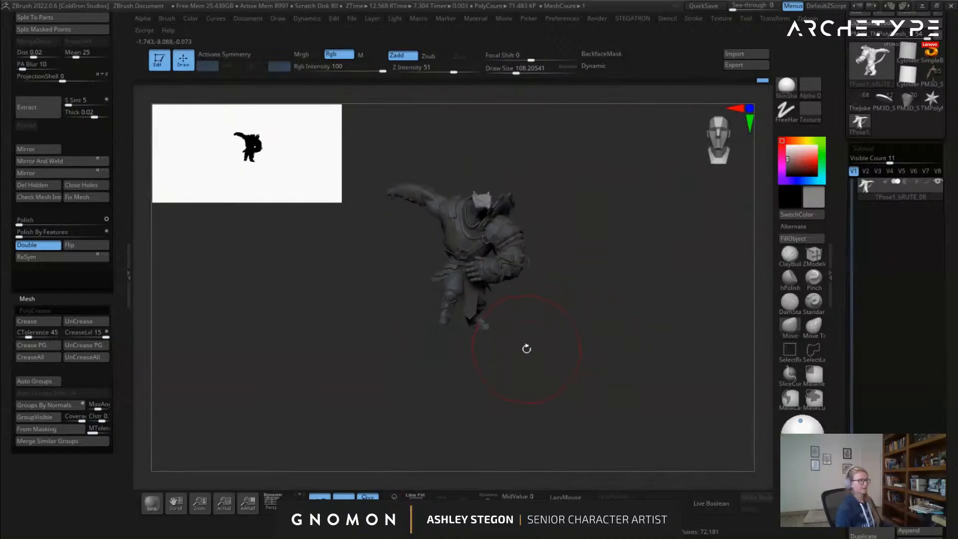
pyautogui.moveTo(598, 360); pyautogui.dragTo(592, 359, button='right')
# Mask everything except the tail, place the gizmo at its base and rotate the tail downward
pyautogui.press('w')
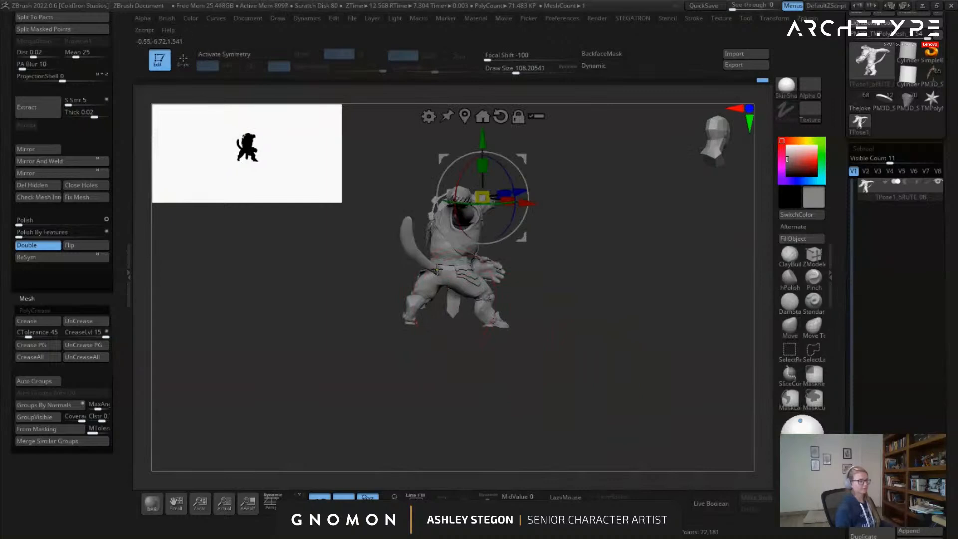
pyautogui.keyDown('ctrl'); pyautogui.moveTo(437, 271); pyautogui.dragTo(411, 240); pyautogui.keyUp('ctrl')
pyautogui.moveTo(537, 278); pyautogui.dragTo(486, 278, button='right')
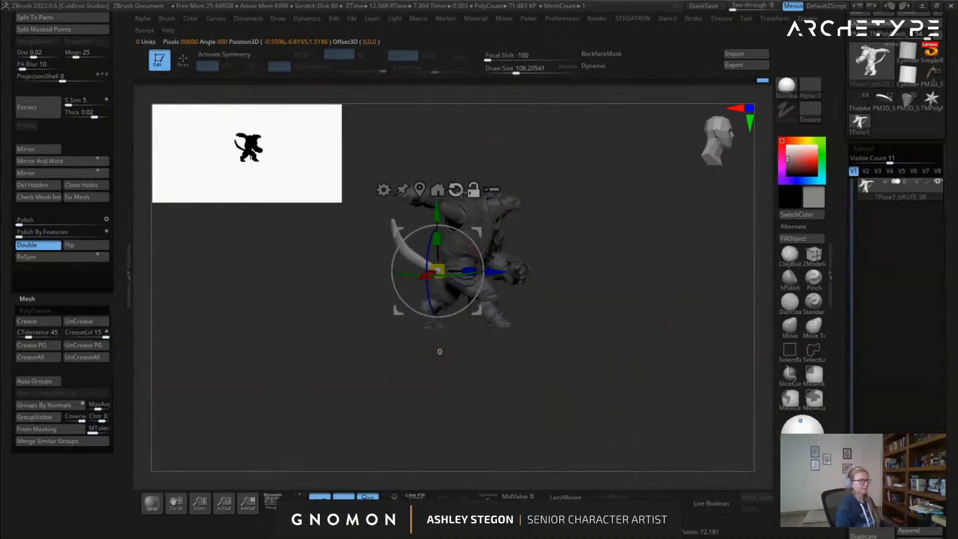
pyautogui.moveTo(439, 204); pyautogui.dragTo(541, 280, button='right')
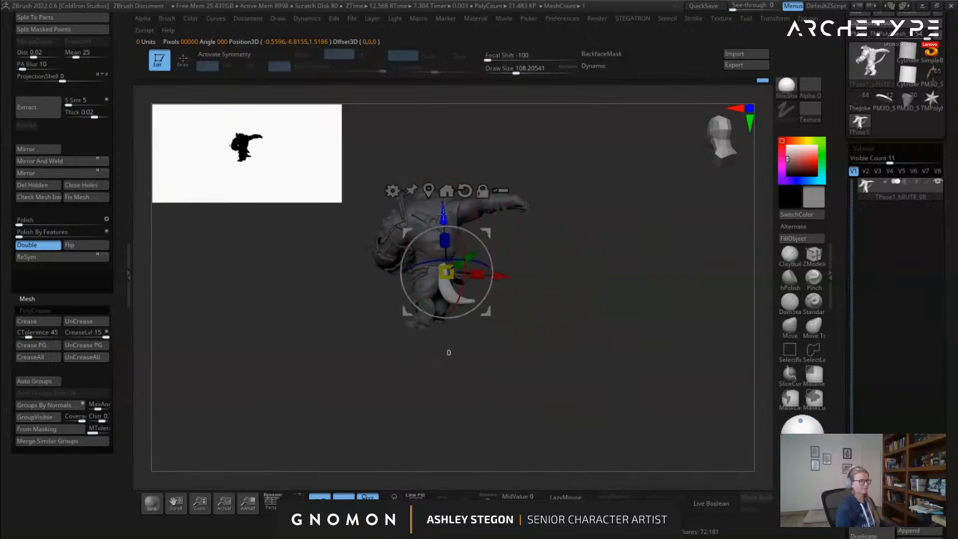
pyautogui.moveTo(505, 272)
pyautogui.mouseDown(button='right')
pyautogui.moveTo(524, 292)
pyautogui.moveTo(501, 313)
pyautogui.mouseUp(button='right')
pyautogui.press('q')
pyautogui.press('w')
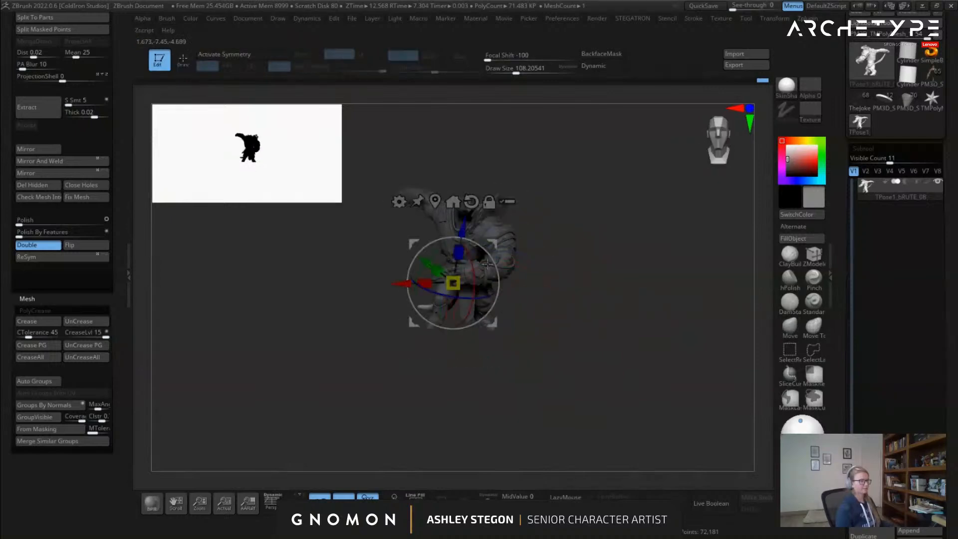
# Adjust the tail's root so it sits against the back of the hips below the belt
pyautogui.keyDown('alt'); pyautogui.moveTo(477, 268); pyautogui.dragTo(538, 289, button='right'); pyautogui.keyUp('alt')
pyautogui.moveTo(523, 230); pyautogui.dragTo(529, 214)
pyautogui.keyDown('ctrl'); pyautogui.moveTo(491, 250); pyautogui.dragTo(470, 292, button='right'); pyautogui.keyUp('ctrl')
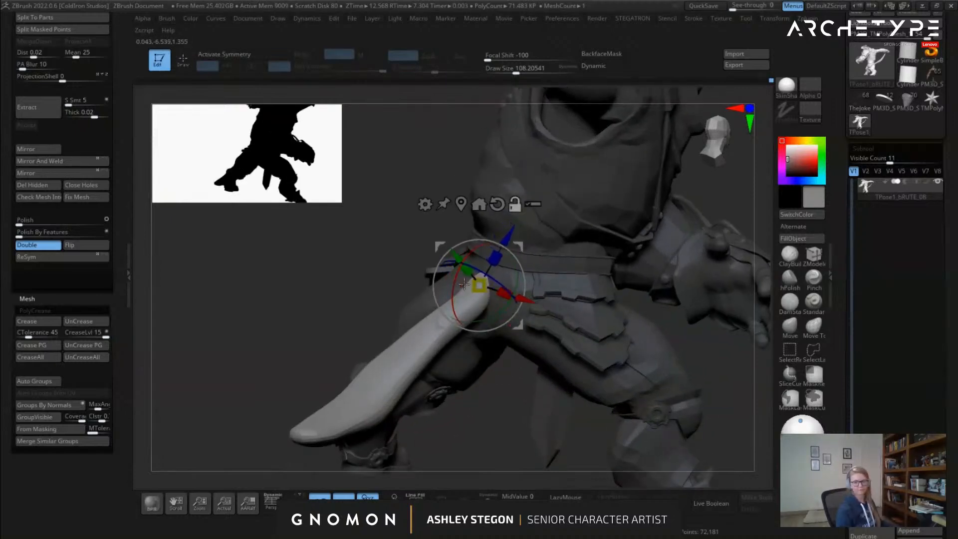
pyautogui.keyDown('ctrl'); pyautogui.moveTo(559, 349); pyautogui.dragTo(552, 307, button='right'); pyautogui.keyUp('ctrl')
pyautogui.moveTo(572, 358); pyautogui.dragTo(527, 384, button='right')
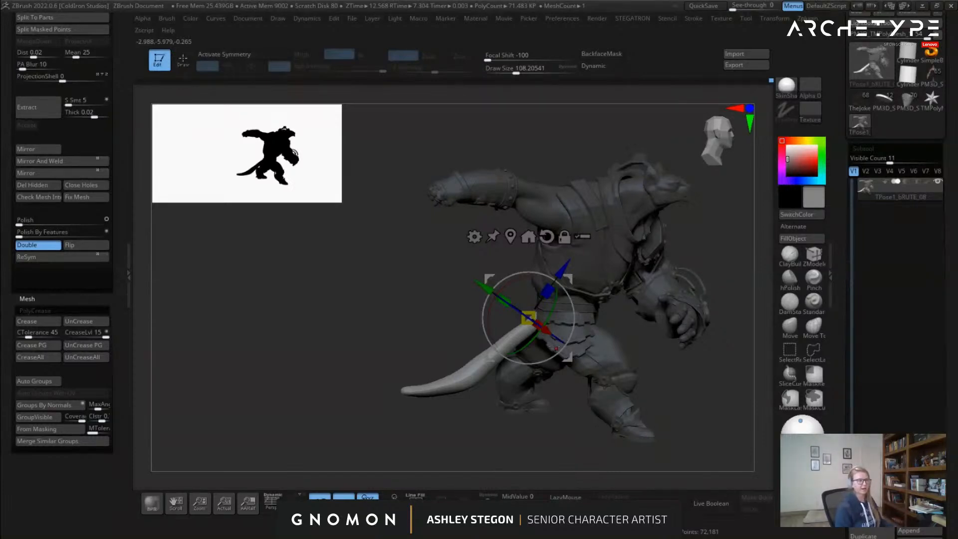
# Examine the lowered tail on the full figure from several sides, with and without polygroup colours
pyautogui.moveTo(594, 293); pyautogui.dragTo(465, 344, button='right')
pyautogui.moveTo(749, 239)
pyautogui.keyDown('alt'); pyautogui.mouseDown(button='right')
pyautogui.moveTo(632, 224)
pyautogui.moveTo(534, 272)
pyautogui.mouseUp(button='right'); pyautogui.keyUp('alt')
pyautogui.press('q')
pyautogui.hotkey('shift', 'f')
pyautogui.moveTo(422, 234)
pyautogui.keyDown('alt'); pyautogui.mouseDown(button='right')
pyautogui.moveTo(513, 282)
pyautogui.moveTo(525, 184)
pyautogui.mouseUp(button='right'); pyautogui.keyUp('alt')
pyautogui.moveTo(444, 255); pyautogui.dragTo(521, 298, button='right')
pyautogui.moveTo(635, 322)
pyautogui.mouseDown(button='right')
pyautogui.moveTo(572, 335)
pyautogui.moveTo(638, 342)
pyautogui.mouseUp(button='right')
pyautogui.hotkey('shift', 'f')
# Swing the tail out to one side behind the hips with the gizmo
pyautogui.press('w')
pyautogui.moveTo(444, 322)
pyautogui.mouseDown(button='right')
pyautogui.moveTo(473, 320)
pyautogui.moveTo(436, 325)
pyautogui.mouseUp(button='right')
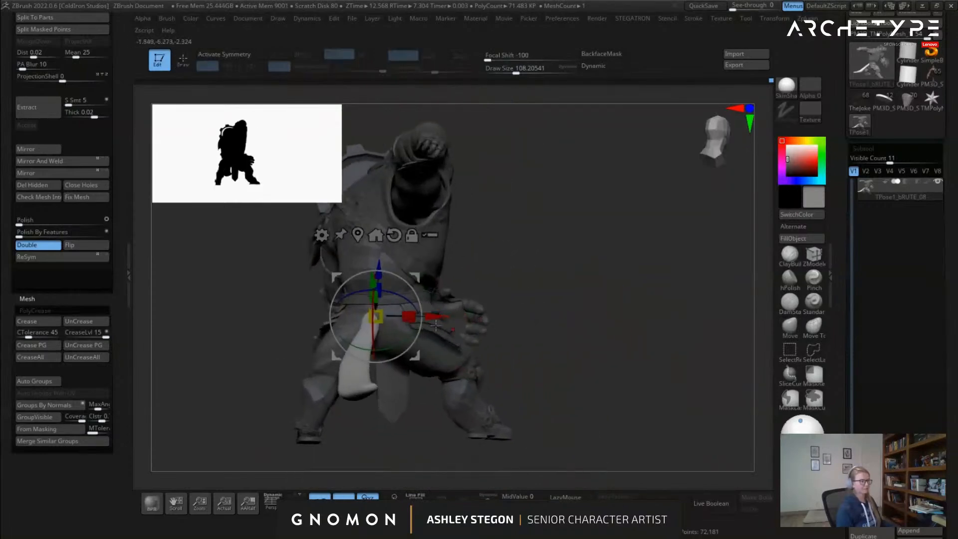
pyautogui.moveTo(442, 316); pyautogui.dragTo(355, 282)
pyautogui.moveTo(467, 324); pyautogui.dragTo(576, 346, button='right')
pyautogui.moveTo(502, 292)
pyautogui.mouseDown()
pyautogui.moveTo(495, 298)
pyautogui.moveTo(510, 296)
pyautogui.moveTo(529, 320)
pyautogui.mouseUp()
# Rotate the tail from a high angle so it trails behind the figure, and check the pose from the side and front
pyautogui.press('q')
pyautogui.moveTo(594, 338)
pyautogui.mouseDown(button='right')
pyautogui.moveTo(503, 336)
pyautogui.moveTo(593, 341)
pyautogui.moveTo(569, 372)
pyautogui.moveTo(574, 426)
pyautogui.moveTo(571, 388)
pyautogui.mouseUp(button='right')
pyautogui.press('w')
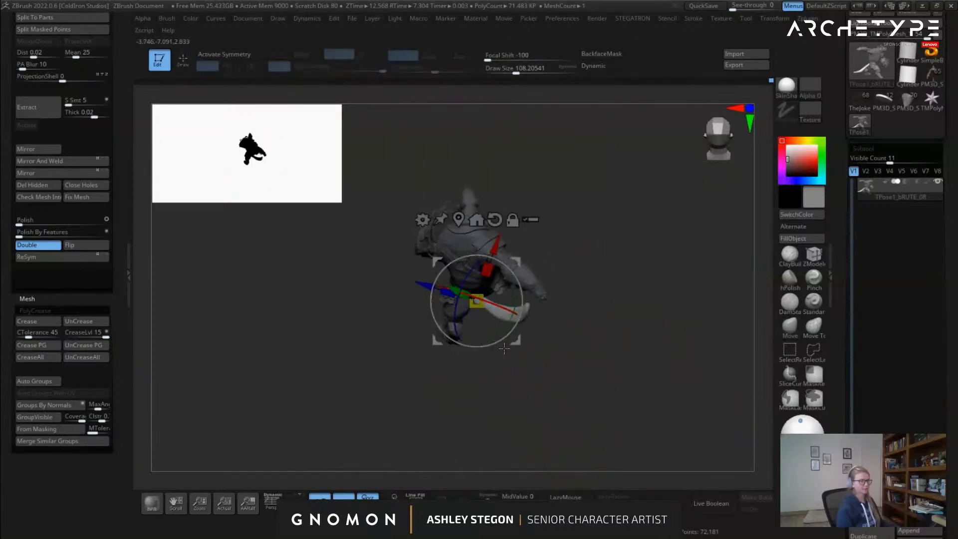
pyautogui.moveTo(526, 306); pyautogui.dragTo(480, 372)
pyautogui.press('q')
pyautogui.moveTo(506, 391)
pyautogui.mouseDown(button='right')
pyautogui.moveTo(550, 398)
pyautogui.moveTo(453, 345)
pyautogui.moveTo(522, 357)
pyautogui.mouseUp(button='right')
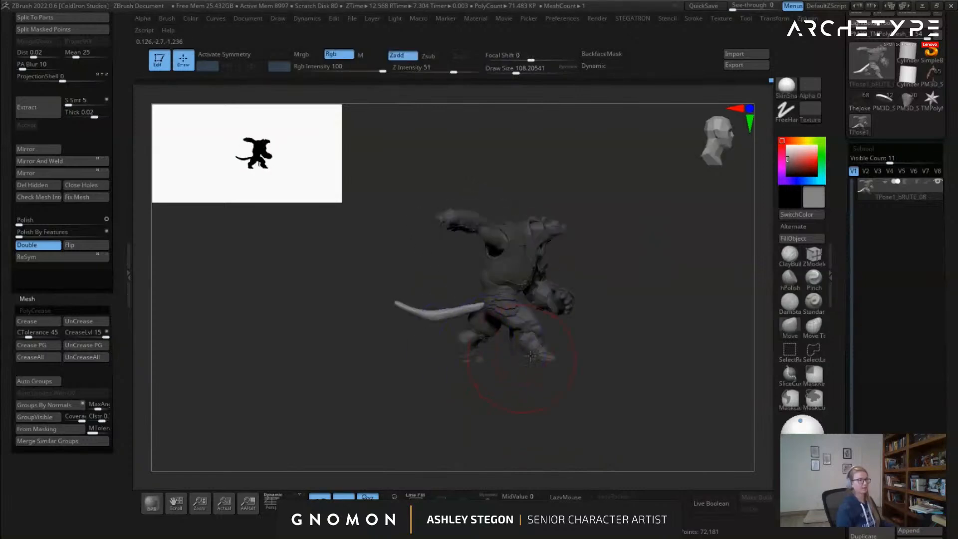
pyautogui.moveTo(581, 391); pyautogui.dragTo(502, 311, button='right')
pyautogui.moveTo(443, 365); pyautogui.dragTo(491, 366, button='right')
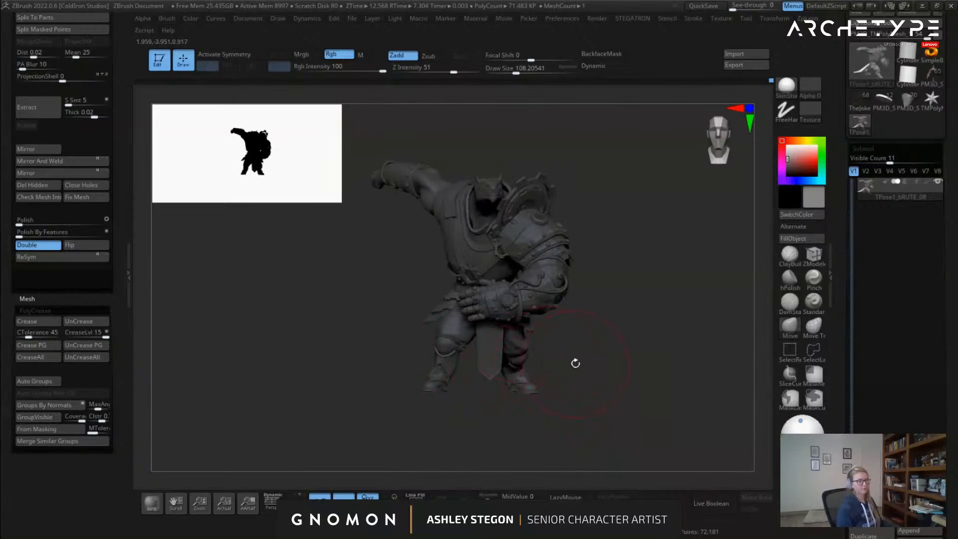
# Show the polygroup colours, mask everything except the teal elbow band of the armoured arm and place the gizmo on its strap
pyautogui.moveTo(563, 241)
pyautogui.mouseDown(button='right')
pyautogui.moveTo(548, 284)
pyautogui.moveTo(561, 295)
pyautogui.moveTo(551, 307)
pyautogui.moveTo(565, 316)
pyautogui.moveTo(532, 336)
pyautogui.mouseUp(button='right')
pyautogui.hotkey('shift', 'f')
pyautogui.press('w')
pyautogui.click(547, 279)
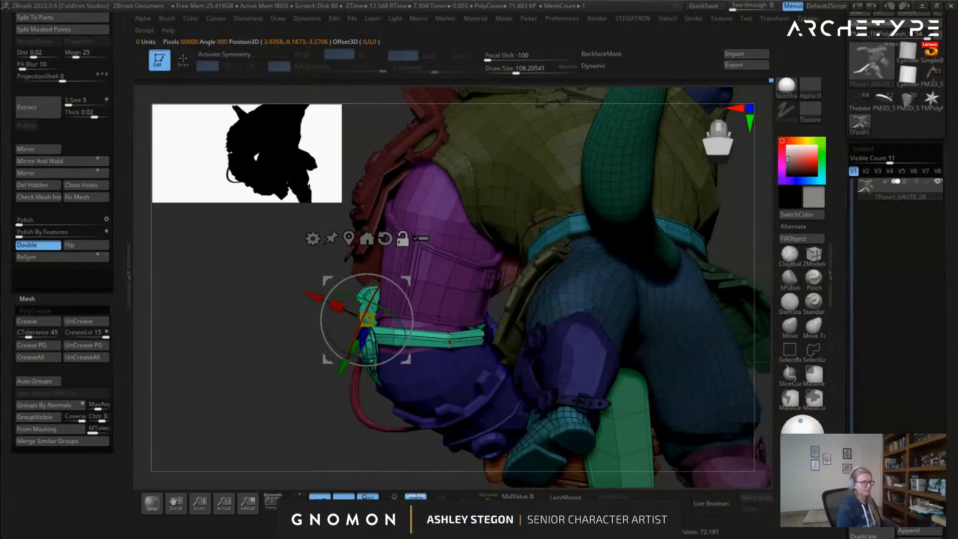
pyautogui.keyDown('alt'); pyautogui.click(449, 347); pyautogui.keyUp('alt')
pyautogui.moveTo(446, 335); pyautogui.dragTo(519, 336, button='right')
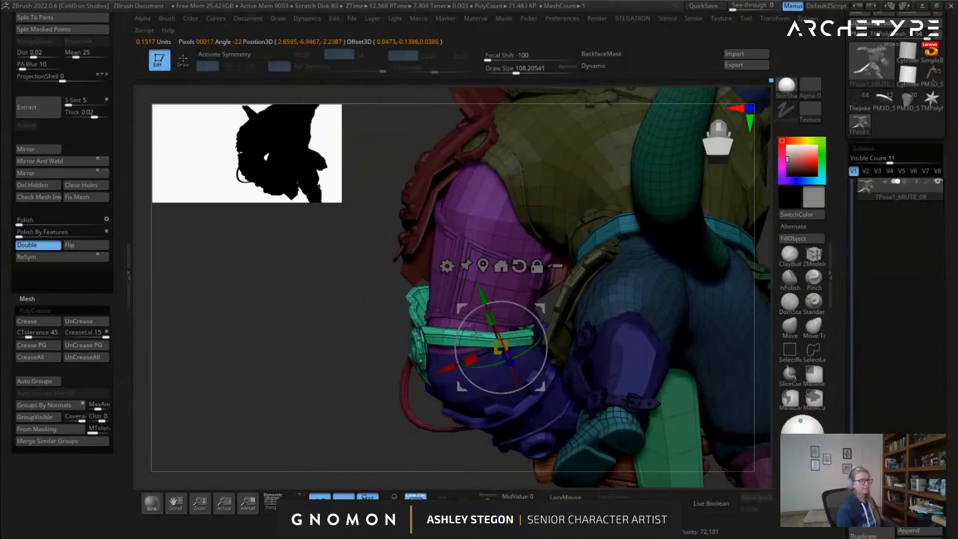
# Rotate the teal elbow guard with the gizmo from several angles so it wraps around the outside of the bent elbow
pyautogui.moveTo(502, 325); pyautogui.dragTo(542, 387, button='right')
pyautogui.keyDown('alt'); pyautogui.moveTo(542, 386); pyautogui.dragTo(485, 350); pyautogui.keyUp('alt')
pyautogui.moveTo(485, 350); pyautogui.dragTo(455, 335, button='right')
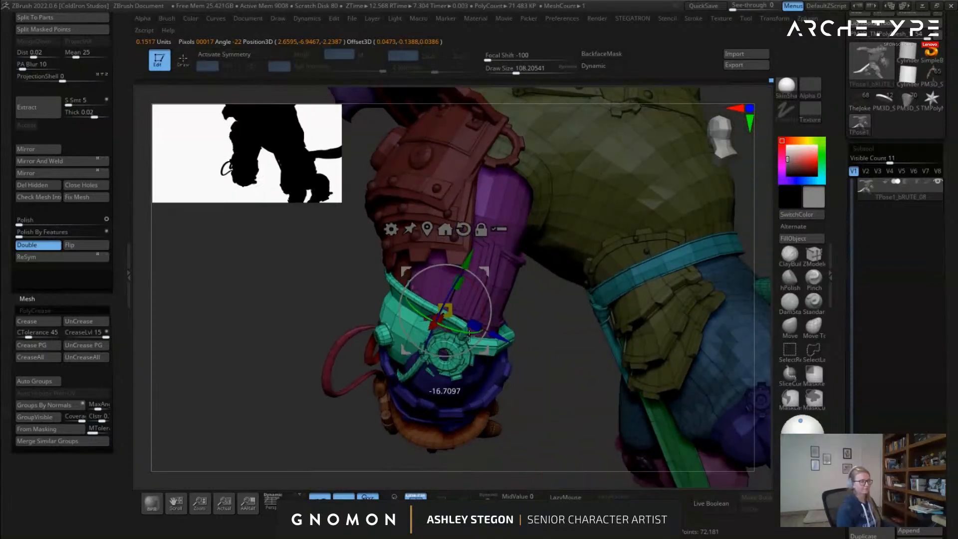
pyautogui.moveTo(463, 299)
pyautogui.mouseDown(button='right')
pyautogui.moveTo(420, 308)
pyautogui.moveTo(344, 301)
pyautogui.moveTo(458, 323)
pyautogui.moveTo(491, 307)
pyautogui.moveTo(498, 372)
pyautogui.moveTo(603, 327)
pyautogui.mouseUp(button='right')
pyautogui.press('q')
pyautogui.press('w')
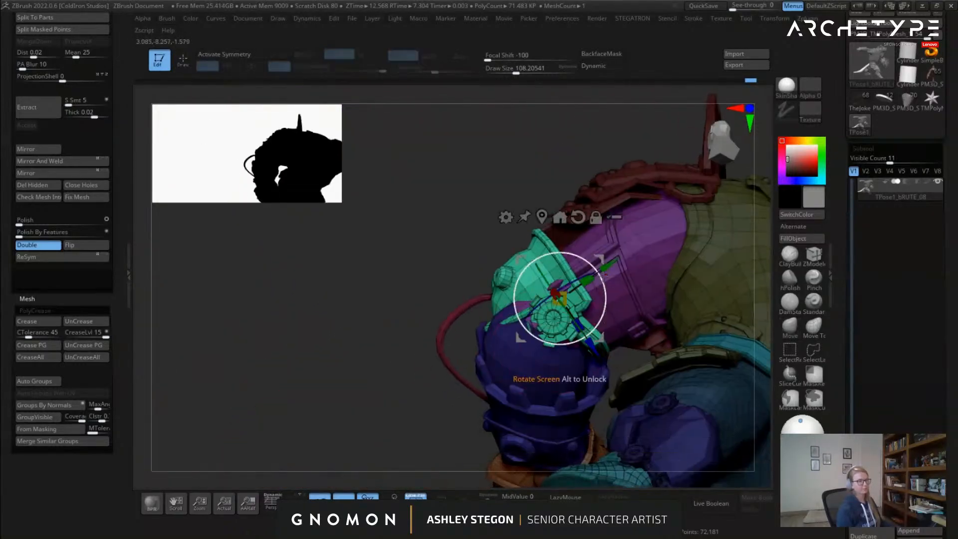
pyautogui.moveTo(603, 302); pyautogui.dragTo(580, 313)
pyautogui.moveTo(579, 313); pyautogui.dragTo(520, 379, button='right')
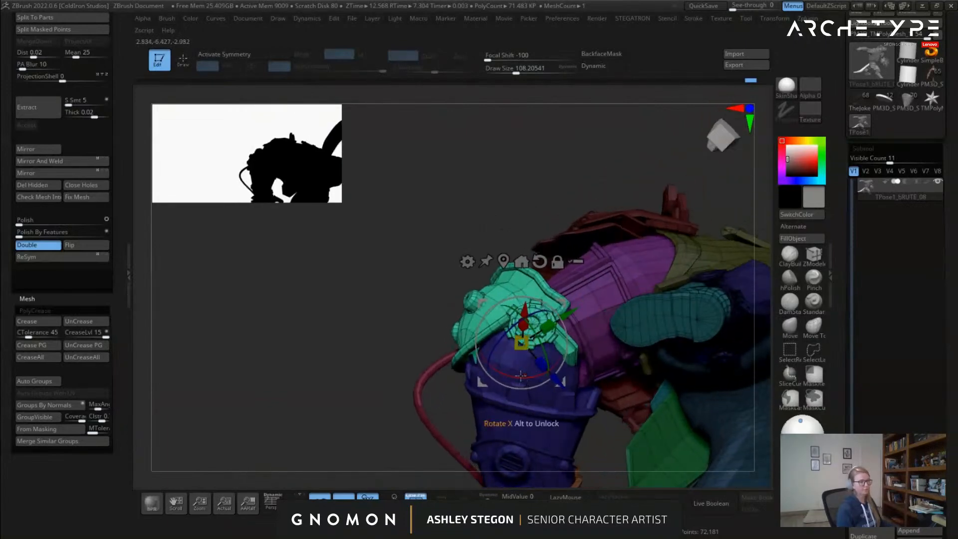
# Turn the elbow guard about its X axis and nudge it into place over the elbow joint
pyautogui.moveTo(520, 380); pyautogui.dragTo(532, 379)
pyautogui.moveTo(534, 377)
pyautogui.mouseDown(button='right')
pyautogui.moveTo(609, 392)
pyautogui.moveTo(566, 384)
pyautogui.moveTo(633, 369)
pyautogui.mouseUp(button='right')
pyautogui.press('q')
pyautogui.press('w')
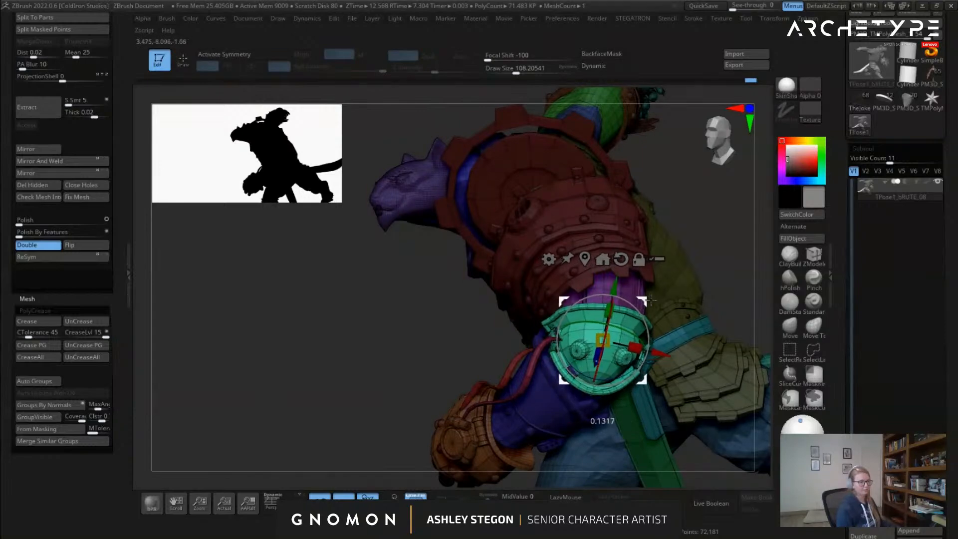
pyautogui.press('q')
pyautogui.moveTo(649, 314)
pyautogui.mouseDown(button='right')
pyautogui.moveTo(624, 340)
pyautogui.moveTo(530, 381)
pyautogui.moveTo(644, 364)
pyautogui.mouseUp(button='right')
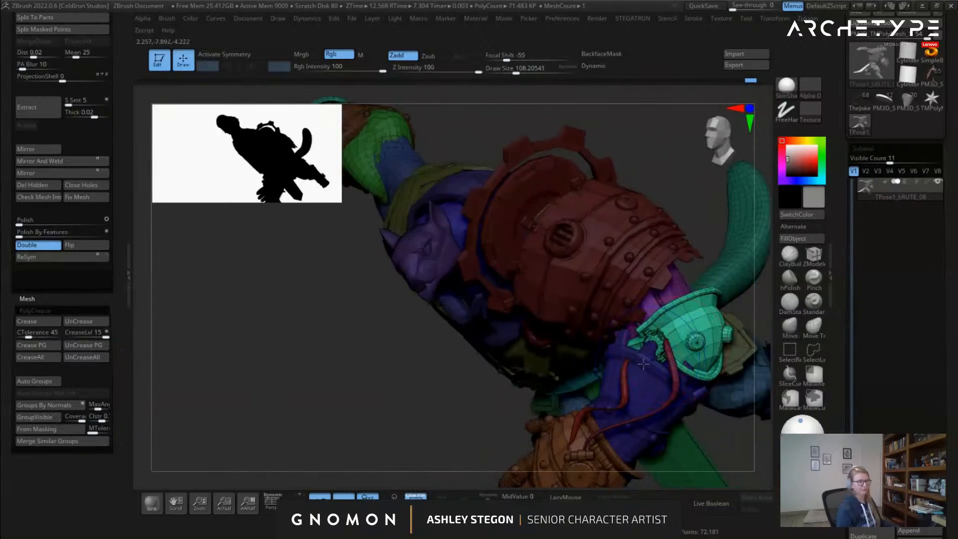
# Hide the polygroup colours and refine the elbow guard's angle with the gizmo from behind the figure
pyautogui.hotkey('shift', 'f')
pyautogui.moveTo(582, 373)
pyautogui.mouseDown(button='right')
pyautogui.moveTo(649, 369)
pyautogui.moveTo(749, 394)
pyautogui.moveTo(358, 321)
pyautogui.moveTo(475, 315)
pyautogui.moveTo(548, 341)
pyautogui.mouseUp(button='right')
pyautogui.press('w')
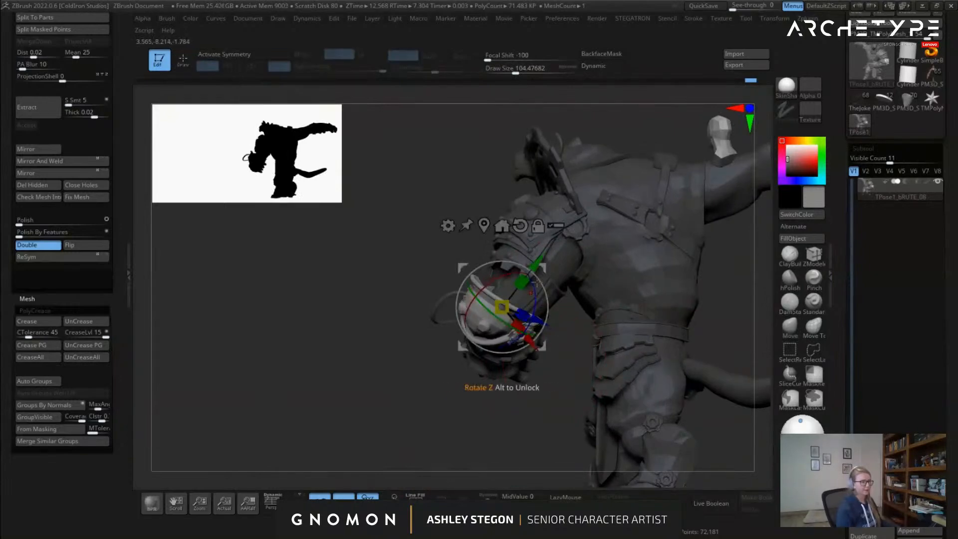
pyautogui.moveTo(534, 290)
pyautogui.mouseDown(button='right')
pyautogui.moveTo(555, 280)
pyautogui.moveTo(540, 300)
pyautogui.moveTo(606, 325)
pyautogui.moveTo(635, 353)
pyautogui.moveTo(440, 313)
pyautogui.moveTo(485, 336)
pyautogui.moveTo(519, 285)
pyautogui.mouseUp(button='right')
pyautogui.press('q')
pyautogui.press('w')
pyautogui.press('q')
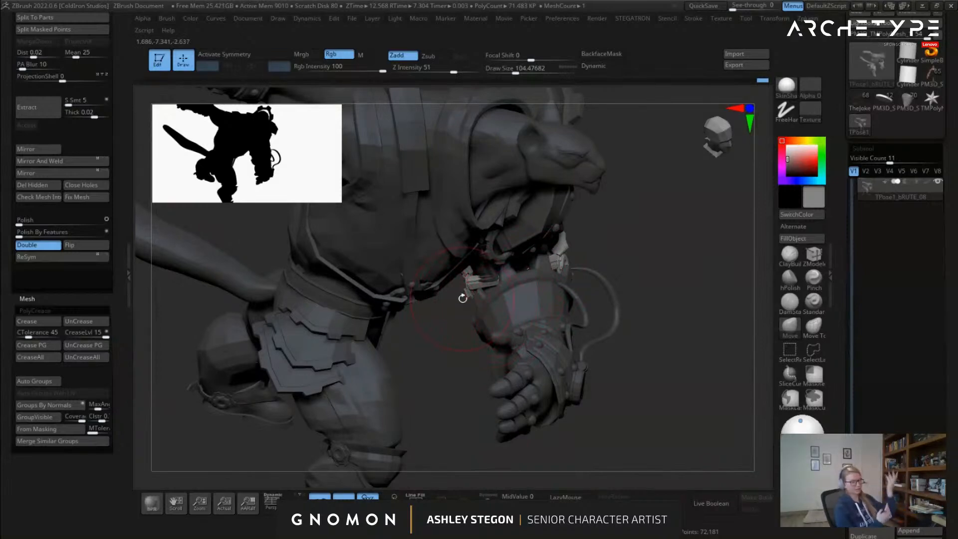
# Examine the elbow guard and the whole pose from the side and front, and reduce the brush size
pyautogui.moveTo(603, 322); pyautogui.dragTo(597, 270, button='right')
pyautogui.keyDown('ctrl'); pyautogui.moveTo(580, 322); pyautogui.dragTo(504, 335, button='right'); pyautogui.keyUp('ctrl')
pyautogui.hotkey('shift', 'f')
pyautogui.hotkey('shift', 'f')
pyautogui.moveTo(445, 358)
pyautogui.mouseDown(button='right')
pyautogui.moveTo(372, 343)
pyautogui.moveTo(449, 349)
pyautogui.moveTo(525, 380)
pyautogui.moveTo(621, 372)
pyautogui.mouseUp(button='right')
pyautogui.press('s')
pyautogui.press('s')
pyautogui.moveTo(598, 378); pyautogui.dragTo(584, 378)
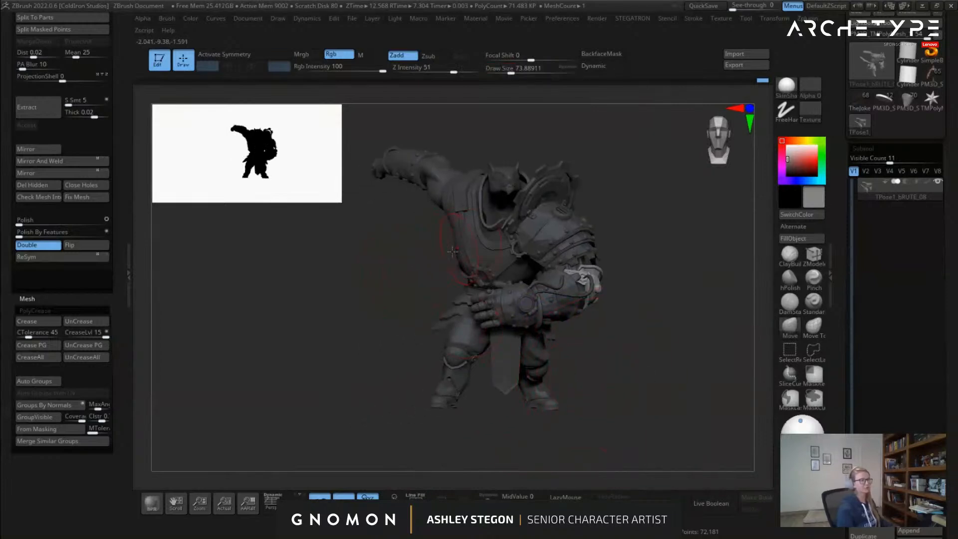
# Shrink the silhouette thumbnail to size 221 and reduce the brush size to about 14
pyautogui.moveTo(310, 207); pyautogui.dragTo(331, 196, button='right')
pyautogui.moveTo(332, 196)
pyautogui.mouseDown()
pyautogui.moveTo(353, 205)
pyautogui.moveTo(235, 167)
pyautogui.moveTo(250, 176)
pyautogui.mouseUp()
pyautogui.press('s')
pyautogui.moveTo(278, 293); pyautogui.dragTo(263, 297)
pyautogui.moveTo(316, 305); pyautogui.dragTo(324, 299, button='right')
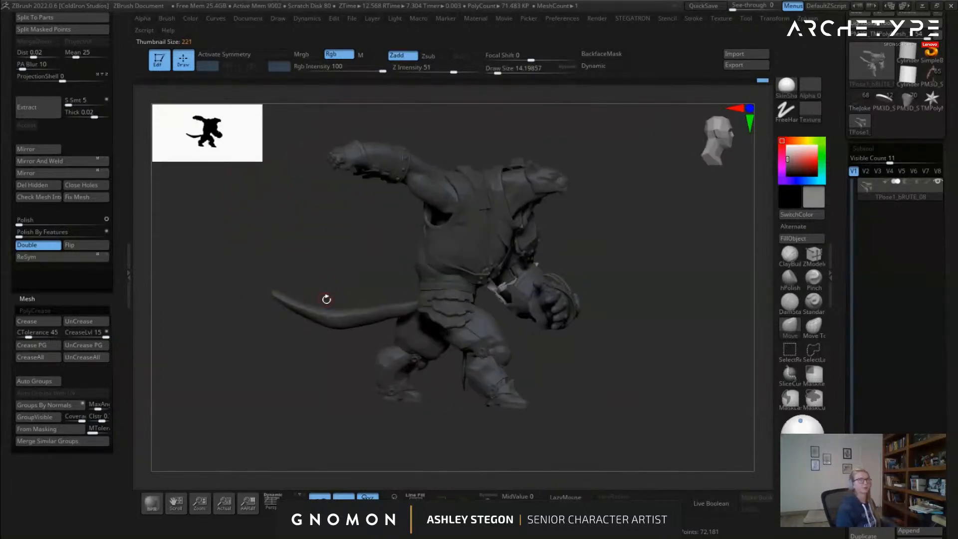
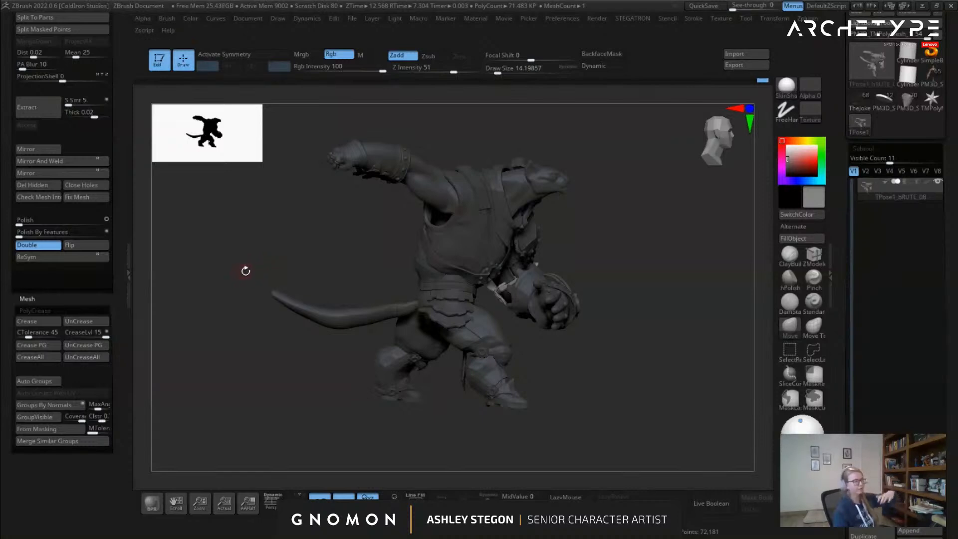
# Show the polygroup colours with the raised arm seen from a high angle and enlarge the brush to about 116
pyautogui.moveTo(312, 269)
pyautogui.mouseDown()
pyautogui.moveTo(315, 253)
pyautogui.moveTo(368, 241)
pyautogui.moveTo(374, 316)
pyautogui.moveTo(430, 242)
pyautogui.moveTo(411, 237)
pyautogui.moveTo(394, 262)
pyautogui.moveTo(334, 227)
pyautogui.moveTo(443, 291)
pyautogui.mouseUp()
pyautogui.hotkey('shift', 'f')
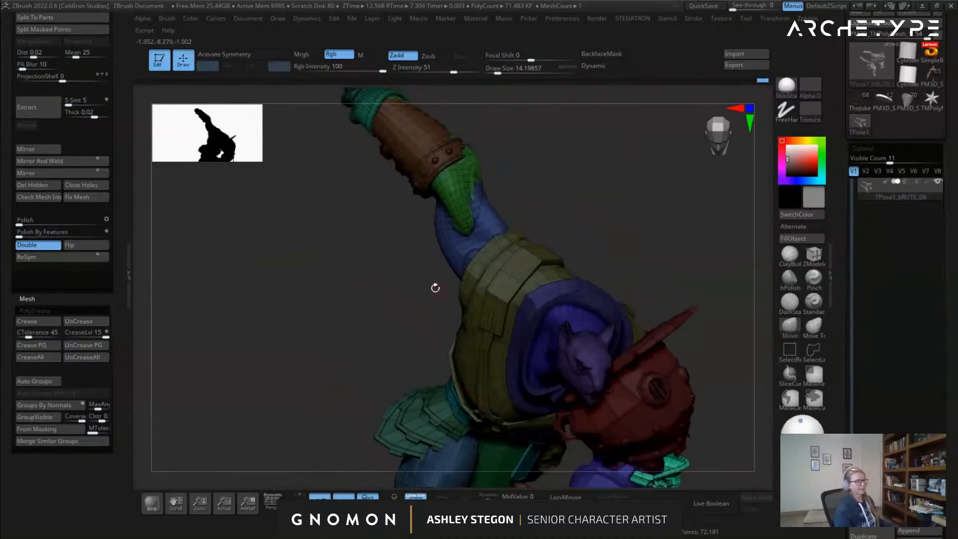
pyautogui.hotkey('shift', 'f')
pyautogui.moveTo(343, 290)
pyautogui.mouseDown()
pyautogui.moveTo(420, 268)
pyautogui.moveTo(433, 332)
pyautogui.mouseUp()
pyautogui.hotkey('shift', 'f')
pyautogui.press('s')
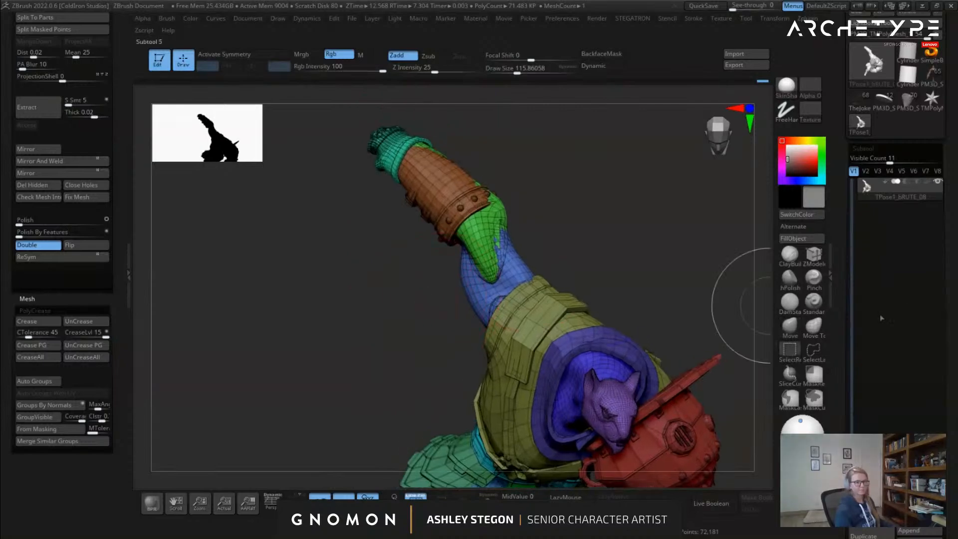
# Hide the raised arm's polygroups from upper arm to hand, mask the remaining figure and show everything again
pyautogui.keyDown('ctrl'); pyautogui.keyDown('shift'); pyautogui.click(491, 294); pyautogui.keyUp('shift'); pyautogui.keyUp('ctrl')
pyautogui.keyDown('ctrl'); pyautogui.keyDown('shift'); pyautogui.moveTo(377, 310); pyautogui.dragTo(388, 335); pyautogui.keyUp('shift'); pyautogui.keyUp('ctrl')
pyautogui.keyDown('ctrl'); pyautogui.keyDown('shift'); pyautogui.click(468, 238); pyautogui.keyUp('shift'); pyautogui.keyUp('ctrl')
pyautogui.keyDown('ctrl'); pyautogui.keyDown('shift'); pyautogui.click(452, 216); pyautogui.keyUp('shift'); pyautogui.keyUp('ctrl')
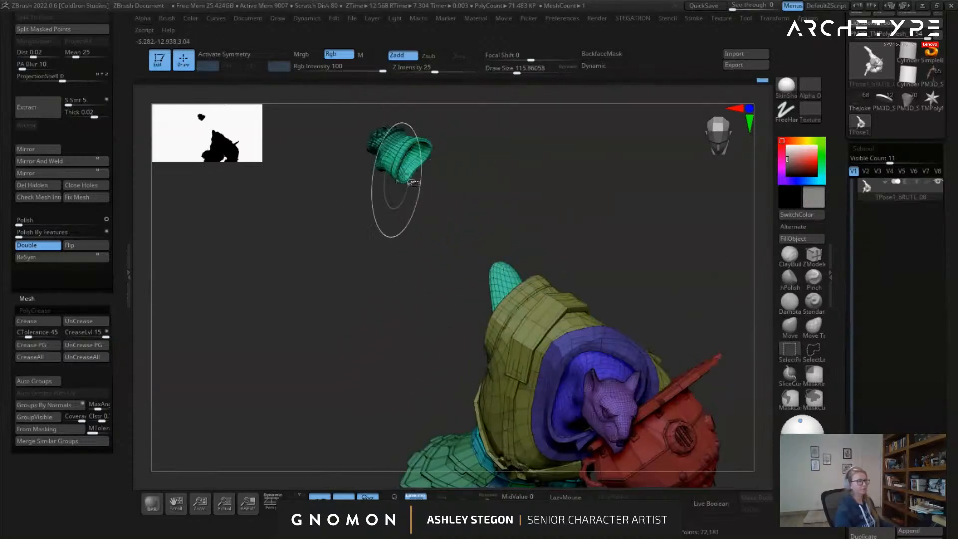
pyautogui.keyDown('ctrl'); pyautogui.keyDown('shift'); pyautogui.click(396, 181); pyautogui.keyUp('shift'); pyautogui.keyUp('ctrl')
pyautogui.keyDown('ctrl'); pyautogui.click(340, 289); pyautogui.keyUp('ctrl')
pyautogui.keyDown('ctrl'); pyautogui.keyDown('shift'); pyautogui.click(345, 306); pyautogui.keyUp('shift'); pyautogui.keyUp('ctrl')
# Place the gizmo at the shoulder of the unmasked raised arm and orient it for posing
pyautogui.moveTo(364, 319); pyautogui.dragTo(374, 299)
pyautogui.press('w')
pyautogui.moveTo(630, 210); pyautogui.dragTo(558, 248)
pyautogui.keyDown('alt'); pyautogui.click(560, 239); pyautogui.keyUp('alt')
pyautogui.keyDown('alt'); pyautogui.moveTo(644, 254); pyautogui.dragTo(609, 254); pyautogui.keyUp('alt')
pyautogui.moveTo(624, 309); pyautogui.dragTo(611, 287)
pyautogui.moveTo(510, 295); pyautogui.dragTo(555, 290)
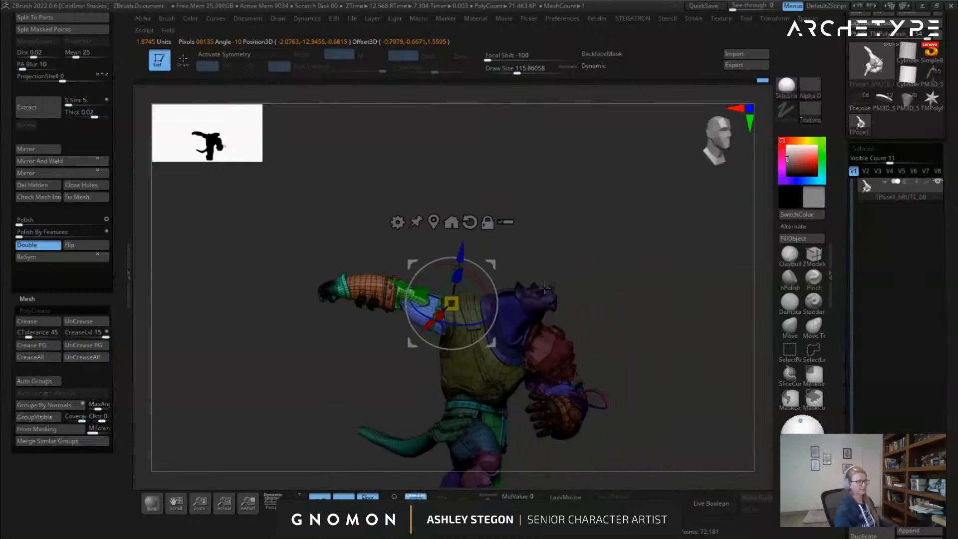
# Try to reposition and scale the raised arm from the shoulder with the gizmo
pyautogui.keyDown('alt'); pyautogui.moveTo(494, 263); pyautogui.dragTo(500, 304); pyautogui.keyUp('alt')
pyautogui.hotkey('ctrl', 'z')
pyautogui.moveTo(485, 379); pyautogui.dragTo(516, 338)
pyautogui.moveTo(509, 327); pyautogui.dragTo(501, 270, button='right')
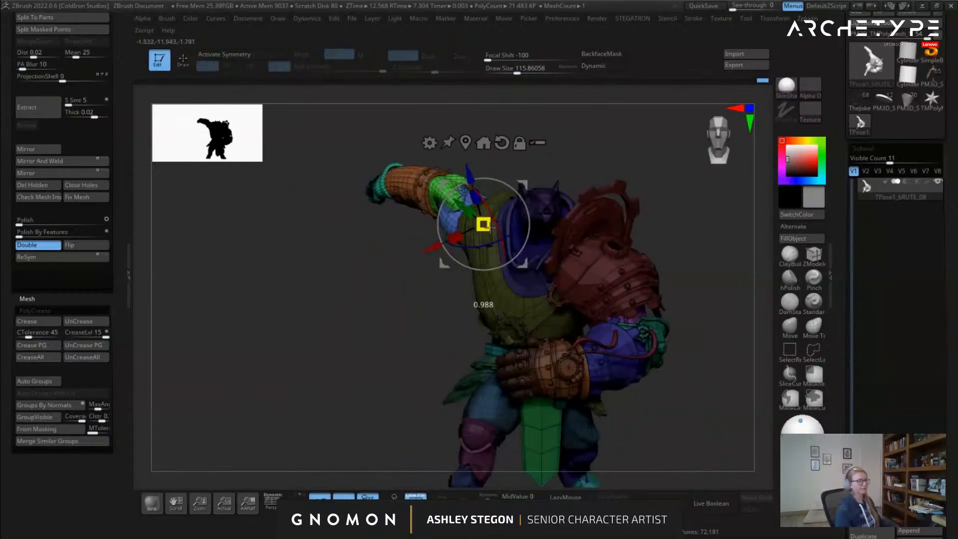
pyautogui.hotkey('ctrl', 'z')
pyautogui.moveTo(505, 233); pyautogui.dragTo(499, 228)
pyautogui.hotkey('ctrl', 'z')
# Adjust the raised arm's position at the shoulder with the gizmo and hide the polygroup colours
pyautogui.moveTo(499, 227)
pyautogui.mouseDown(button='right')
pyautogui.moveTo(537, 224)
pyautogui.moveTo(510, 224)
pyautogui.mouseUp(button='right')
pyautogui.moveTo(491, 214); pyautogui.dragTo(472, 214)
pyautogui.hotkey('shift', 'f')
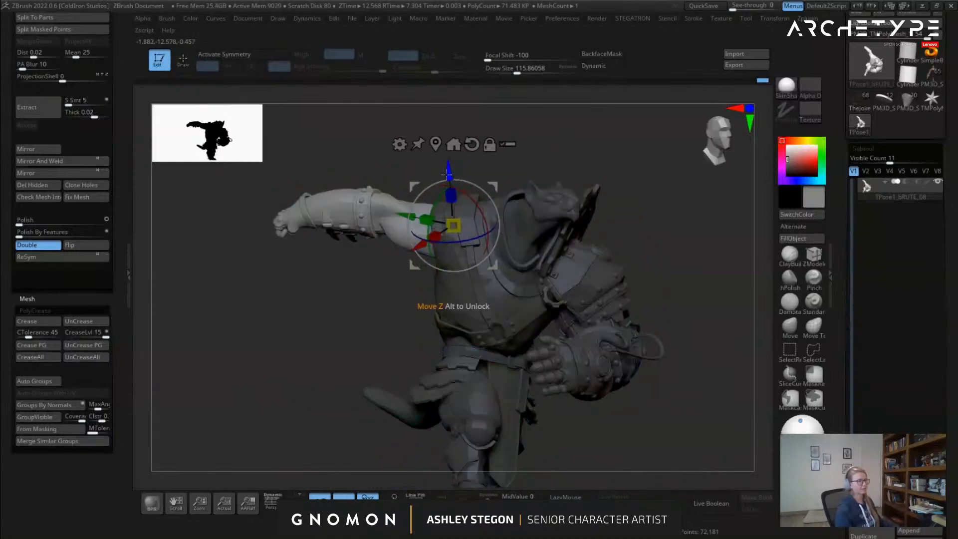
pyautogui.press('q')
pyautogui.moveTo(464, 200); pyautogui.dragTo(489, 232, button='right')
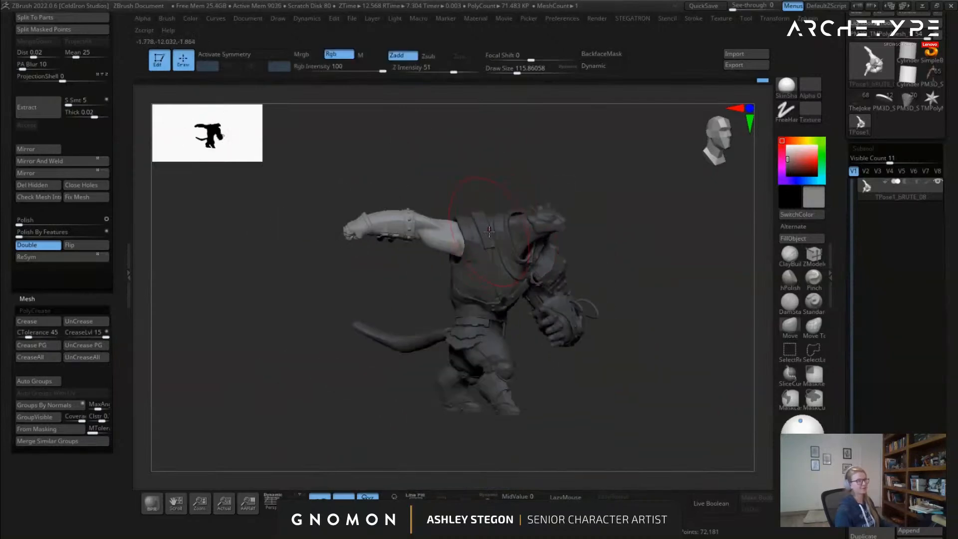
# Nudge the raised arm along two gizmo axes from a high angle to seat it better in the shoulder
pyautogui.moveTo(443, 254)
pyautogui.mouseDown(button='right')
pyautogui.moveTo(473, 306)
pyautogui.moveTo(553, 336)
pyautogui.moveTo(550, 322)
pyautogui.moveTo(554, 349)
pyautogui.moveTo(536, 330)
pyautogui.moveTo(524, 344)
pyautogui.mouseUp(button='right')
pyautogui.hotkey('shift', 'f')
pyautogui.hotkey('shift', 'f')
pyautogui.press('w')
pyautogui.moveTo(500, 349); pyautogui.dragTo(498, 345)
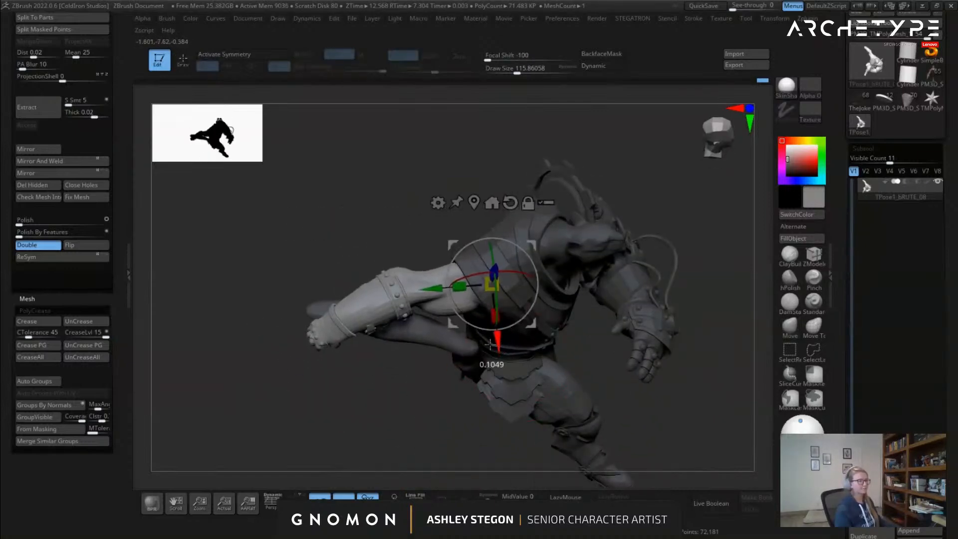
pyautogui.moveTo(429, 288); pyautogui.dragTo(422, 288)
pyautogui.press('q')
# Clear the mask, reduce the brush to about 80 and check the pose from the front and side
pyautogui.moveTo(422, 288)
pyautogui.mouseDown(button='right')
pyautogui.moveTo(469, 315)
pyautogui.moveTo(479, 289)
pyautogui.moveTo(645, 309)
pyautogui.mouseUp(button='right')
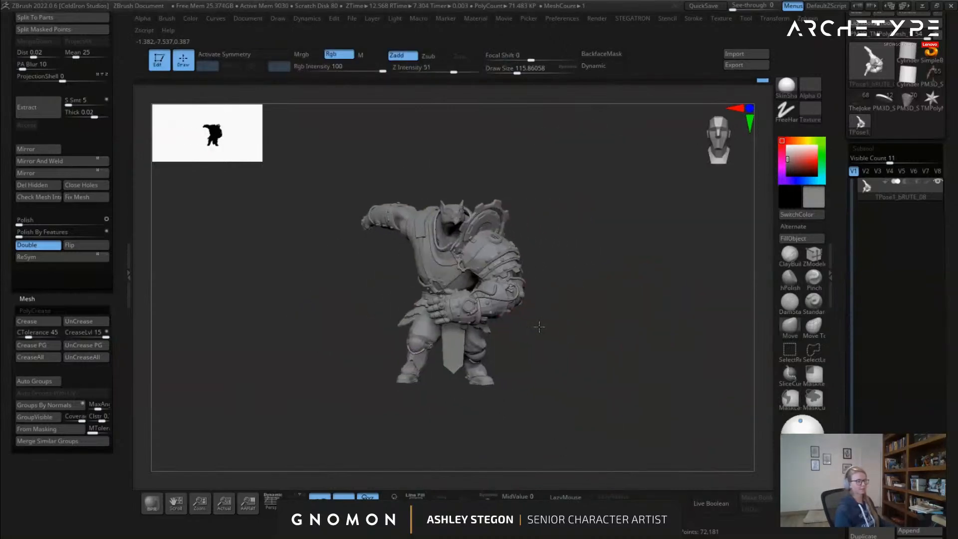
pyautogui.moveTo(540, 325); pyautogui.dragTo(517, 352, button='right')
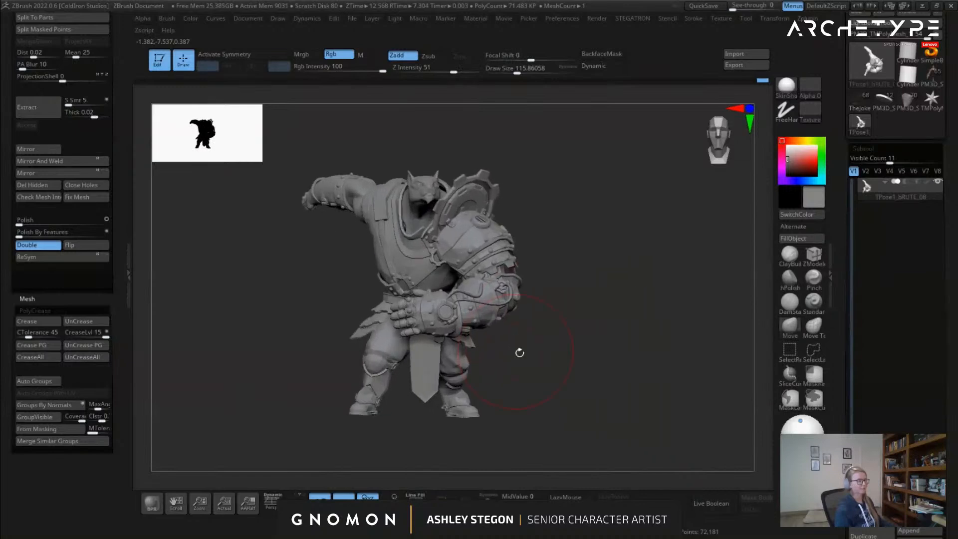
pyautogui.press('s')
pyautogui.moveTo(527, 357); pyautogui.dragTo(523, 357)
pyautogui.moveTo(522, 358)
pyautogui.mouseDown(button='right')
pyautogui.moveTo(552, 355)
pyautogui.moveTo(439, 346)
pyautogui.moveTo(377, 258)
pyautogui.moveTo(314, 263)
pyautogui.moveTo(382, 272)
pyautogui.mouseUp(button='right')
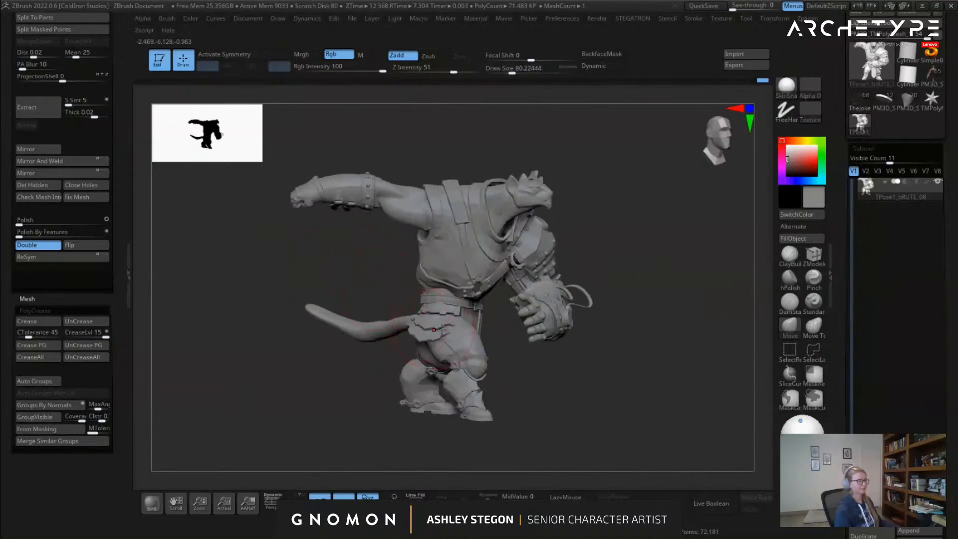
pyautogui.moveTo(442, 325); pyautogui.dragTo(444, 381, button='right')
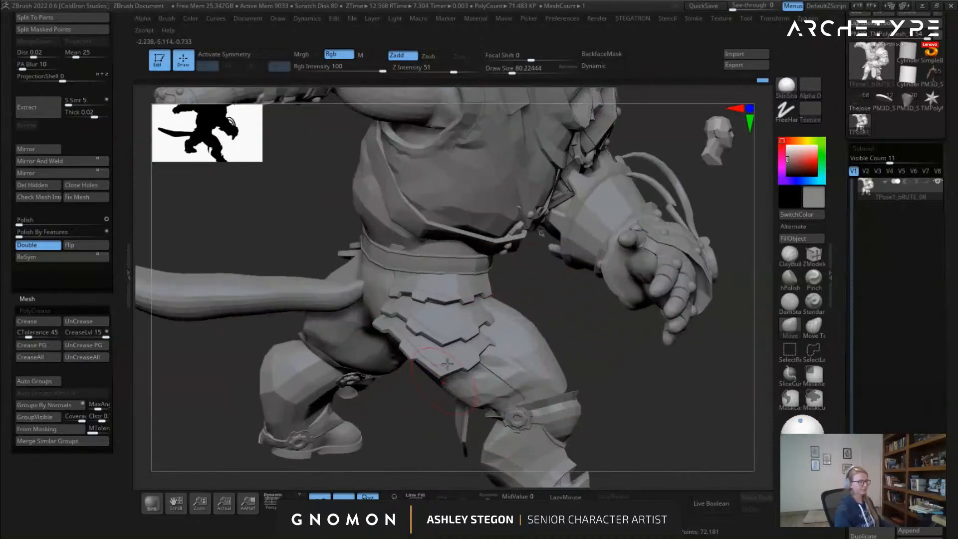
# Isolate the layered hip armour plates and split them into polygroups with Auto Groups
pyautogui.keyDown('ctrl'); pyautogui.keyDown('shift'); pyautogui.click(440, 334); pyautogui.keyUp('shift'); pyautogui.keyUp('ctrl')
pyautogui.hotkey('shift', 'f')
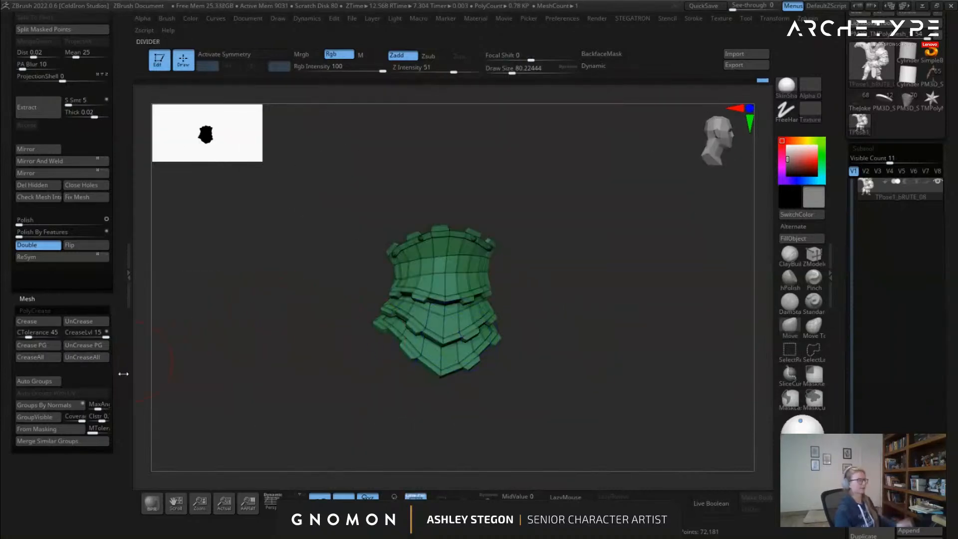
pyautogui.click(38, 381)
pyautogui.keyDown('ctrl'); pyautogui.moveTo(320, 299); pyautogui.dragTo(315, 350, button='right'); pyautogui.keyUp('ctrl')
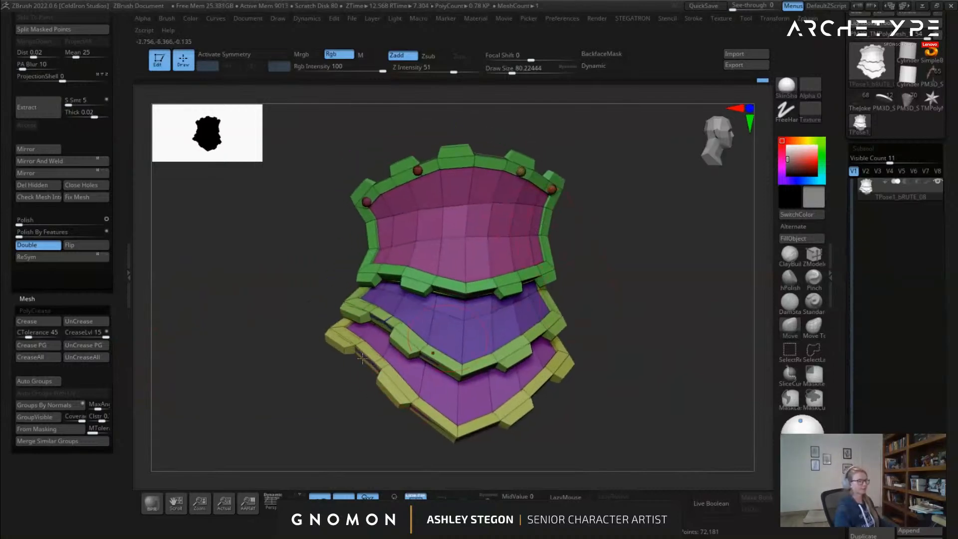
# Isolate the middle hip plate with its trim, merge them into one polygroup and show the full figure
pyautogui.keyDown('ctrl'); pyautogui.keyDown('shift'); pyautogui.click(599, 235); pyautogui.keyUp('shift'); pyautogui.keyUp('ctrl')
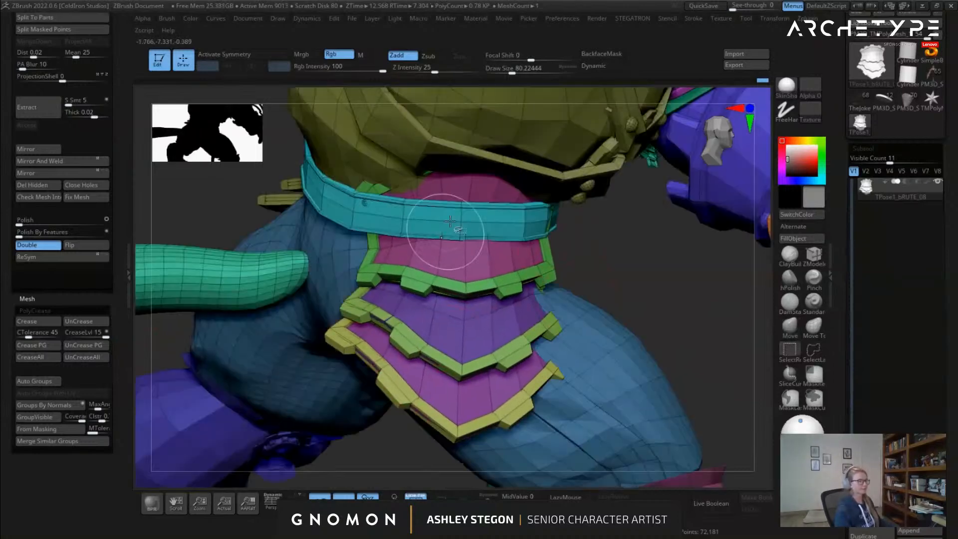
pyautogui.keyDown('ctrl'); pyautogui.keyDown('shift'); pyautogui.click(460, 324); pyautogui.keyUp('shift'); pyautogui.keyUp('ctrl')
pyautogui.keyDown('ctrl'); pyautogui.keyDown('shift'); pyautogui.moveTo(636, 301); pyautogui.dragTo(648, 322); pyautogui.keyUp('shift'); pyautogui.keyUp('ctrl')
pyautogui.keyDown('ctrl'); pyautogui.keyDown('shift'); pyautogui.click(517, 356); pyautogui.keyUp('shift'); pyautogui.keyUp('ctrl')
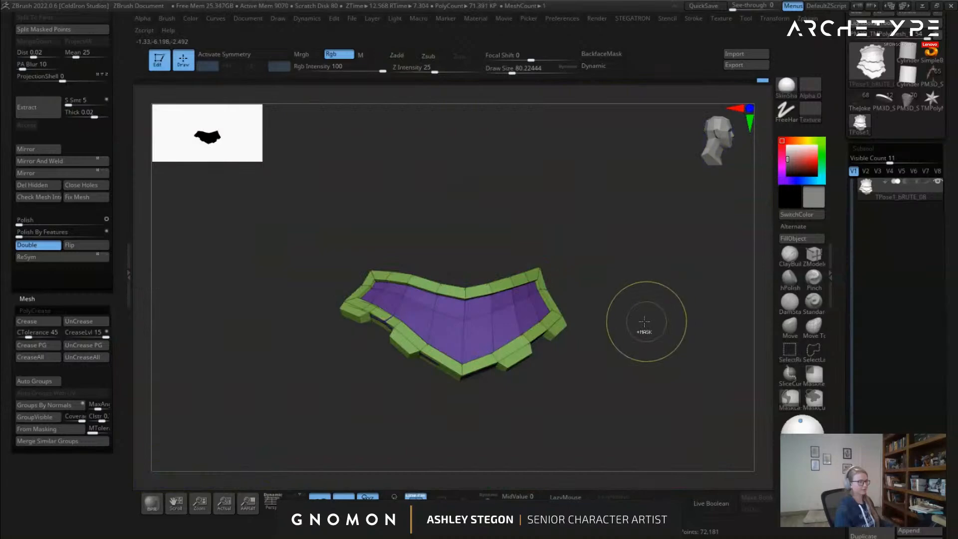
pyautogui.hotkey('ctrl', 'w')
pyautogui.keyDown('ctrl'); pyautogui.keyDown('shift'); pyautogui.click(637, 340); pyautogui.keyUp('shift'); pyautogui.keyUp('ctrl')
# Isolate the lowest hip plate with its trim, merge them into a single polygroup and unhide the rest
pyautogui.keyDown('ctrl'); pyautogui.keyDown('shift'); pyautogui.click(504, 417); pyautogui.keyUp('shift'); pyautogui.keyUp('ctrl')
pyautogui.keyDown('ctrl'); pyautogui.keyDown('shift'); pyautogui.click(523, 403); pyautogui.keyUp('shift'); pyautogui.keyUp('ctrl')
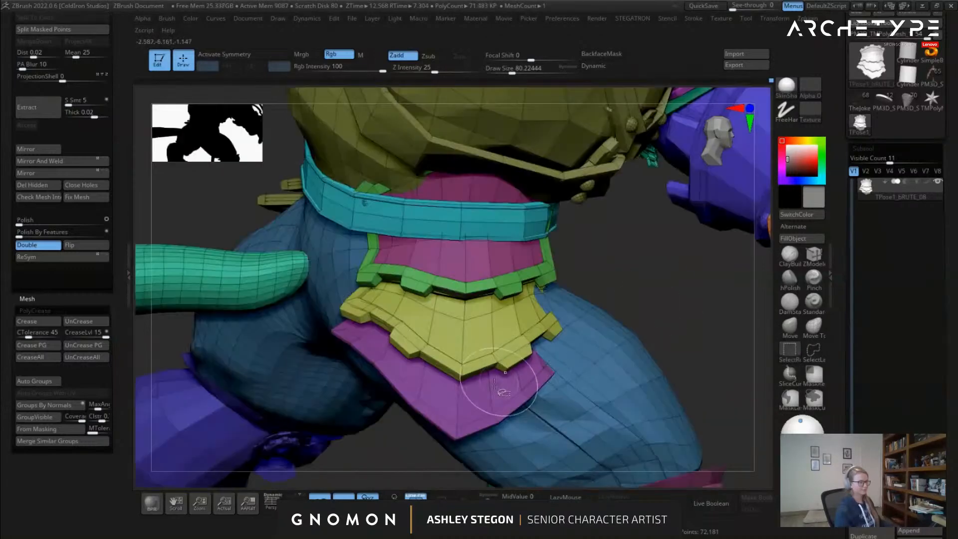
pyautogui.keyDown('ctrl'); pyautogui.keyDown('shift'); pyautogui.click(688, 333); pyautogui.keyUp('shift'); pyautogui.keyUp('ctrl')
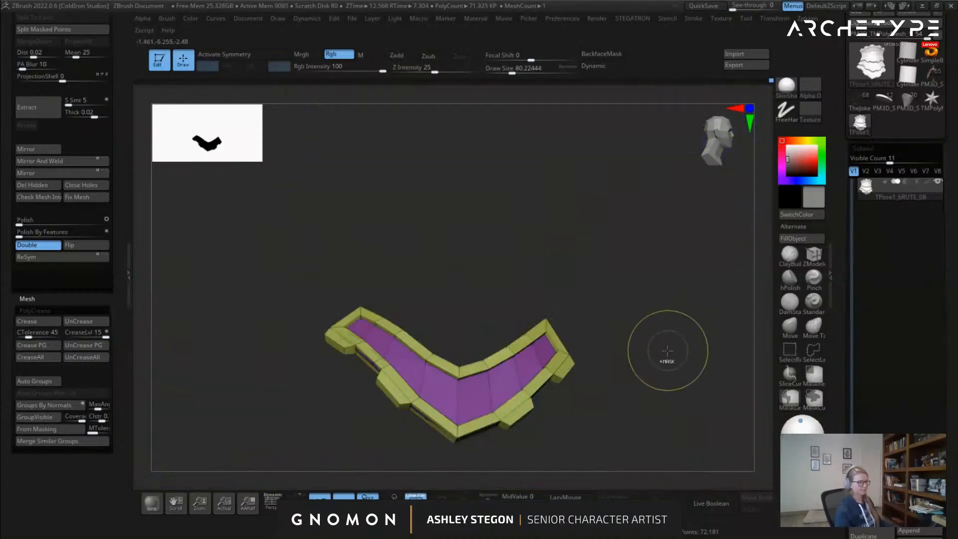
pyautogui.hotkey('ctrl', 'w')
pyautogui.keyDown('ctrl'); pyautogui.keyDown('shift'); pyautogui.click(637, 352); pyautogui.keyUp('shift'); pyautogui.keyUp('ctrl')
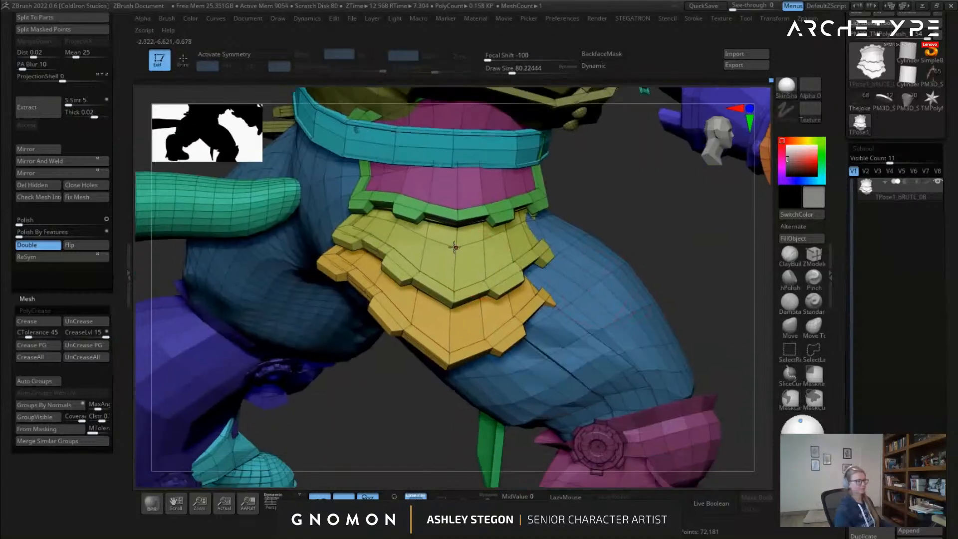
# Mask everything except the middle hip plate, then rotate and shift it to follow the raised thigh
pyautogui.press('q')
pyautogui.press('w')
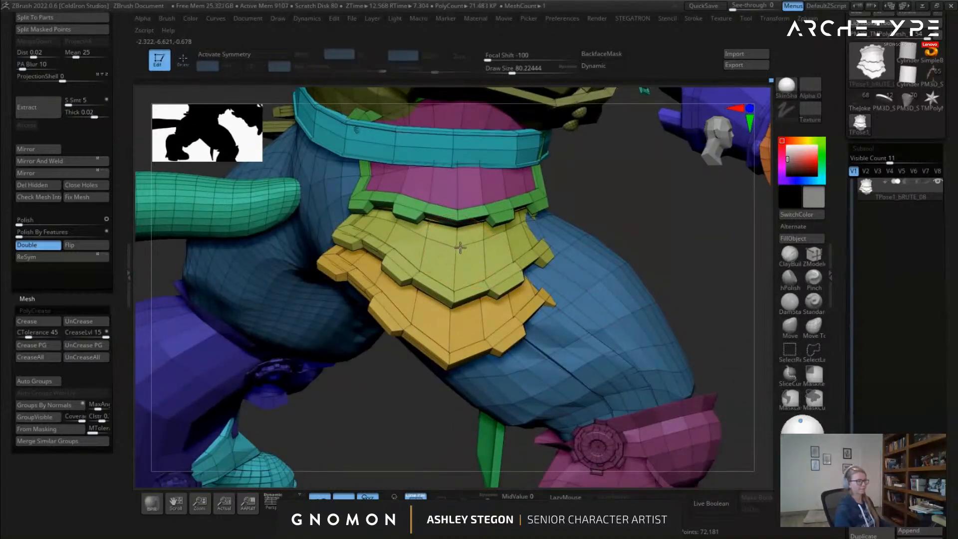
pyautogui.keyDown('ctrl'); pyautogui.click(459, 250); pyautogui.keyUp('ctrl')
pyautogui.moveTo(460, 252)
pyautogui.mouseDown(button='right')
pyautogui.moveTo(460, 325)
pyautogui.moveTo(461, 254)
pyautogui.mouseUp(button='right')
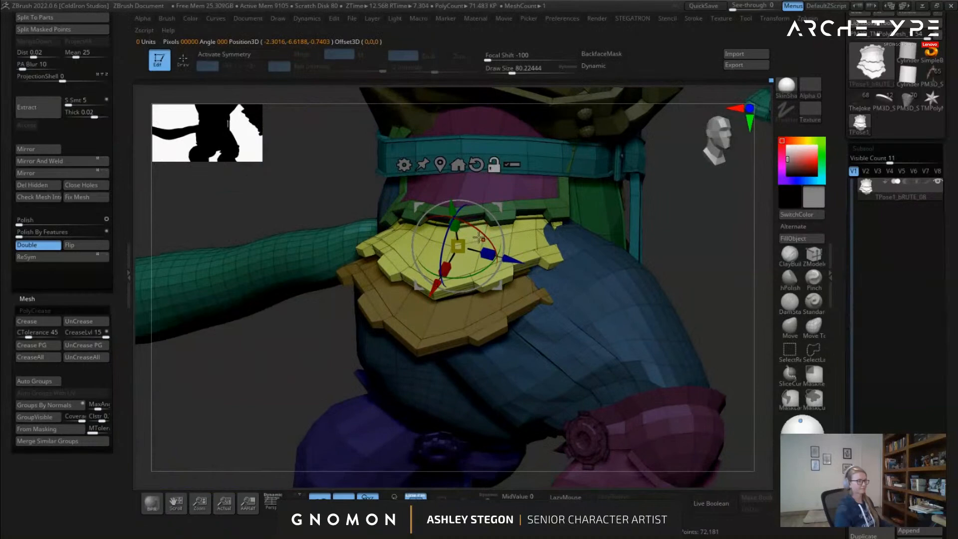
pyautogui.keyDown('alt'); pyautogui.moveTo(503, 209); pyautogui.dragTo(476, 398); pyautogui.keyUp('alt')
pyautogui.moveTo(448, 266); pyautogui.dragTo(433, 289)
pyautogui.moveTo(478, 229); pyautogui.dragTo(424, 201)
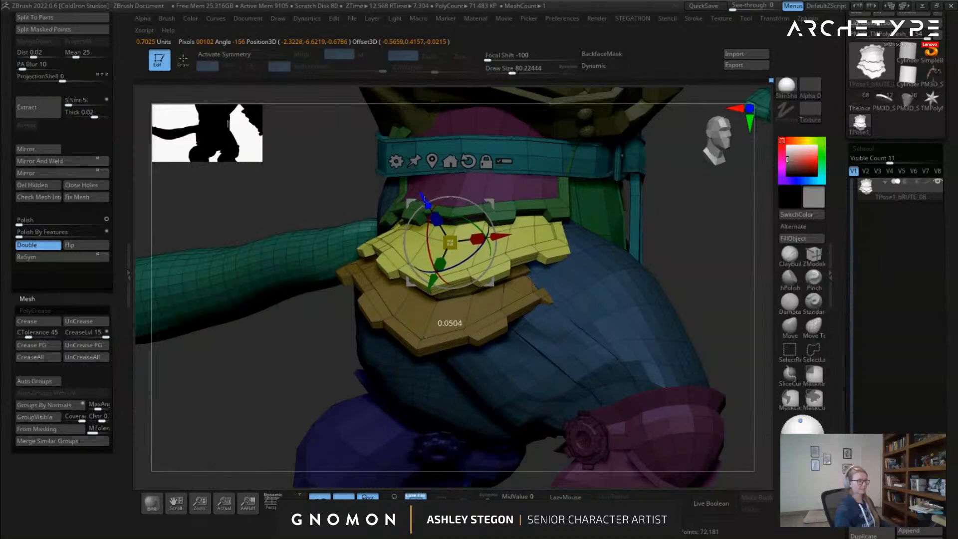
# Mask everything except the lowest hip plate and move it up against the middle plate
pyautogui.keyDown('ctrl'); pyautogui.click(426, 315); pyautogui.keyUp('ctrl')
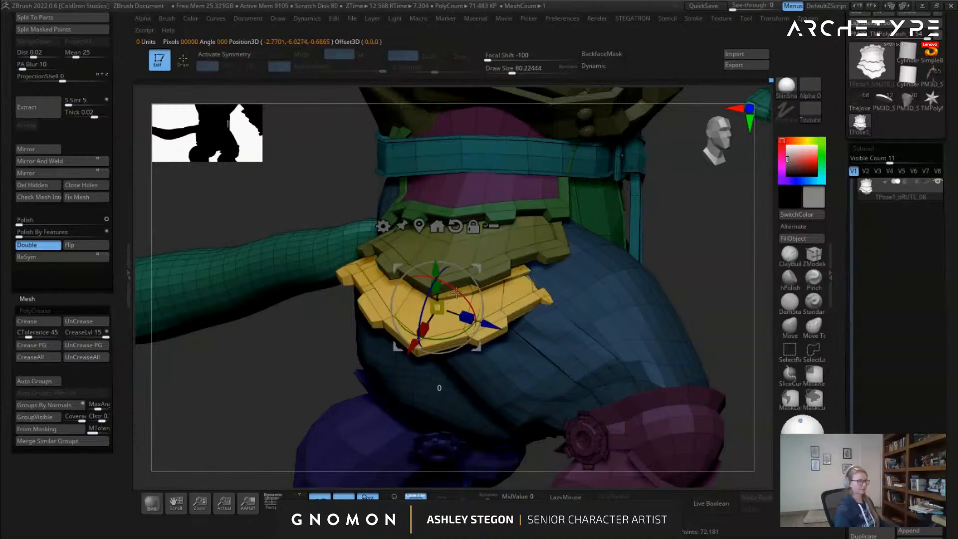
pyautogui.moveTo(456, 293); pyautogui.dragTo(445, 285)
pyautogui.moveTo(445, 294); pyautogui.dragTo(478, 269, button='right')
pyautogui.moveTo(478, 270); pyautogui.dragTo(465, 265)
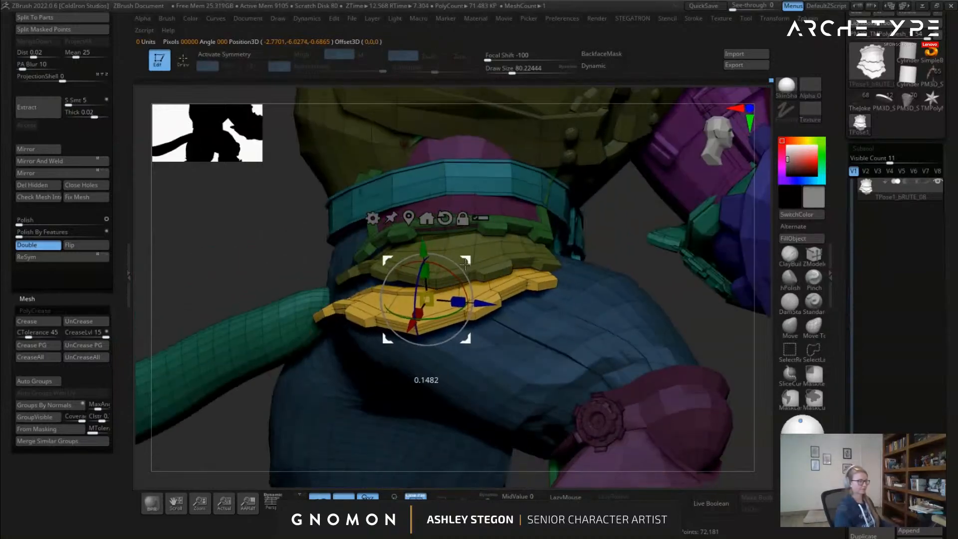
# Rotate and shift the lowest hip plate so it lies evenly over the raised thigh beneath the middle plate
pyautogui.press('q')
pyautogui.moveTo(465, 264)
pyautogui.mouseDown(button='right')
pyautogui.moveTo(548, 300)
pyautogui.moveTo(574, 257)
pyautogui.moveTo(511, 301)
pyautogui.mouseUp(button='right')
pyautogui.press('w')
pyautogui.moveTo(468, 351); pyautogui.dragTo(494, 335)
pyautogui.moveTo(489, 289); pyautogui.dragTo(481, 289)
pyautogui.moveTo(539, 294)
pyautogui.mouseDown(button='right')
pyautogui.moveTo(536, 345)
pyautogui.moveTo(557, 313)
pyautogui.moveTo(557, 280)
pyautogui.moveTo(545, 324)
pyautogui.mouseUp(button='right')
pyautogui.hotkey('shift', 'f')
pyautogui.press('q')
pyautogui.press('w')
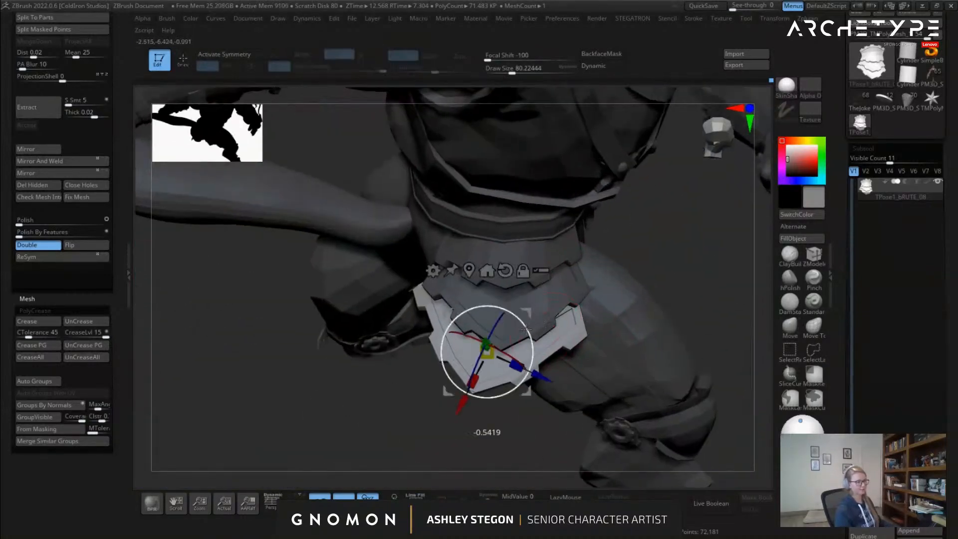
pyautogui.press('q')
pyautogui.press('w')
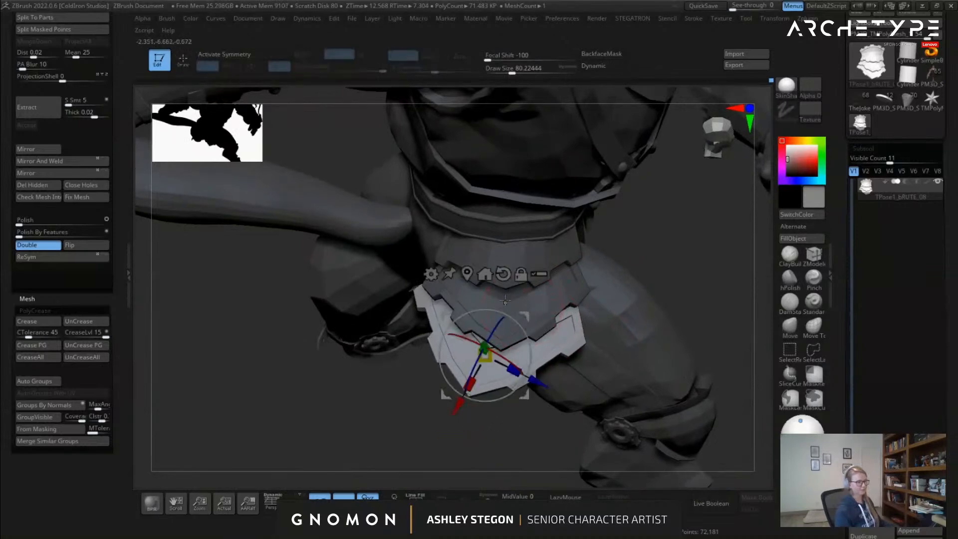
# Mask everything except the middle hip plate on the raised thigh and nudge it into line with the lowest plate
pyautogui.moveTo(532, 313); pyautogui.dragTo(538, 282, button='right')
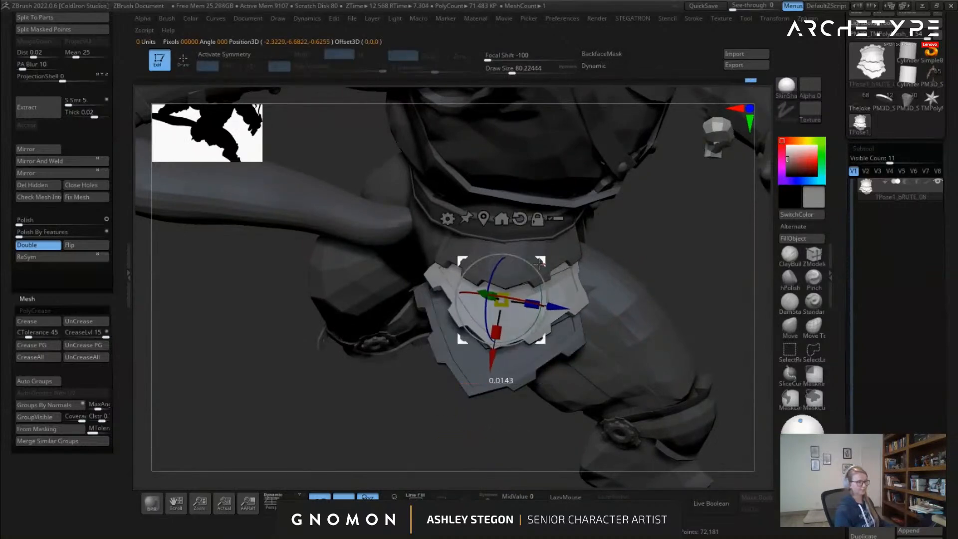
pyautogui.press('q')
pyautogui.keyDown('ctrl'); pyautogui.moveTo(544, 301); pyautogui.dragTo(521, 254, button='right'); pyautogui.keyUp('ctrl')
pyautogui.moveTo(511, 347)
pyautogui.mouseDown(button='right')
pyautogui.moveTo(565, 291)
pyautogui.moveTo(532, 276)
pyautogui.moveTo(531, 323)
pyautogui.mouseUp(button='right')
pyautogui.hotkey('shift', 'f')
pyautogui.hotkey('shift', 'f')
pyautogui.press('w')
pyautogui.hotkey('shift', 'f')
pyautogui.press('q')
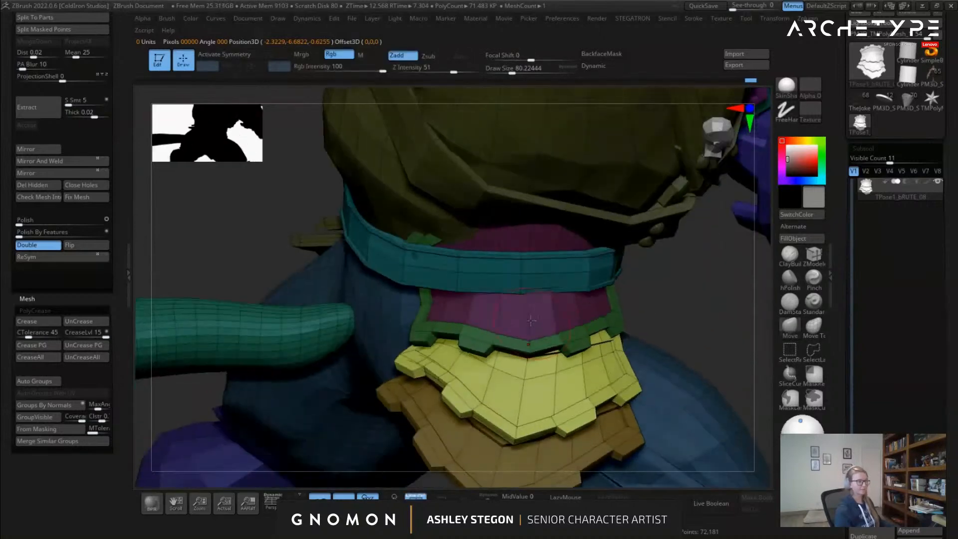
# Clear the mask, isolate the uppermost hip plate with its trim, merge them into one polygroup and show the full figure
pyautogui.keyDown('ctrl'); pyautogui.moveTo(234, 276); pyautogui.dragTo(281, 268); pyautogui.keyUp('ctrl')
pyautogui.keyDown('ctrl'); pyautogui.keyDown('alt'); pyautogui.keyDown('shift'); pyautogui.click(515, 335); pyautogui.keyUp('shift'); pyautogui.keyUp('alt'); pyautogui.keyUp('ctrl')
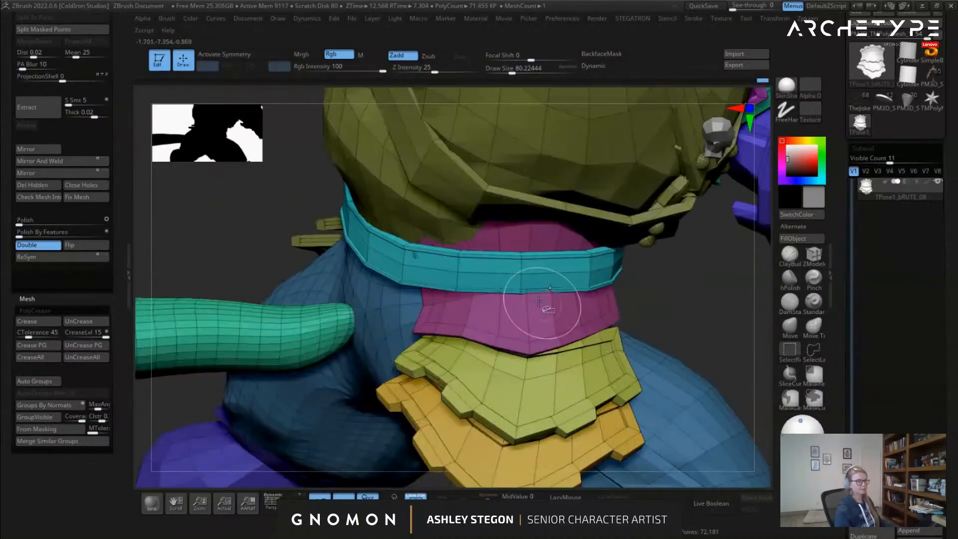
pyautogui.keyDown('ctrl'); pyautogui.keyDown('alt'); pyautogui.keyDown('shift'); pyautogui.click(565, 333); pyautogui.keyUp('shift'); pyautogui.keyUp('alt'); pyautogui.keyUp('ctrl')
pyautogui.keyDown('ctrl'); pyautogui.keyDown('shift'); pyautogui.click(676, 321); pyautogui.keyUp('shift'); pyautogui.keyUp('ctrl')
pyautogui.keyDown('ctrl'); pyautogui.keyDown('shift'); pyautogui.click(625, 323); pyautogui.keyUp('shift'); pyautogui.keyUp('ctrl')
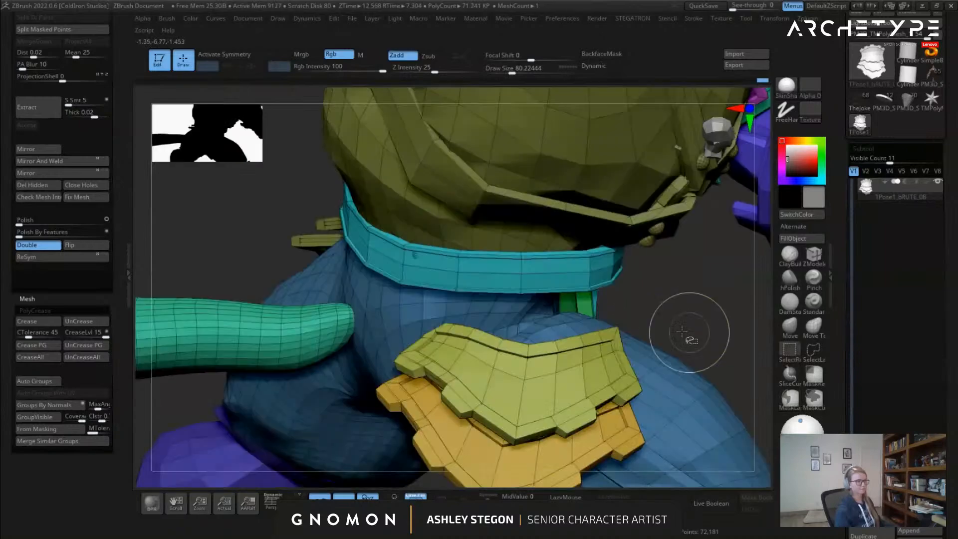
pyautogui.keyDown('ctrl'); pyautogui.keyDown('shift'); pyautogui.click(683, 322); pyautogui.keyUp('shift'); pyautogui.keyUp('ctrl')
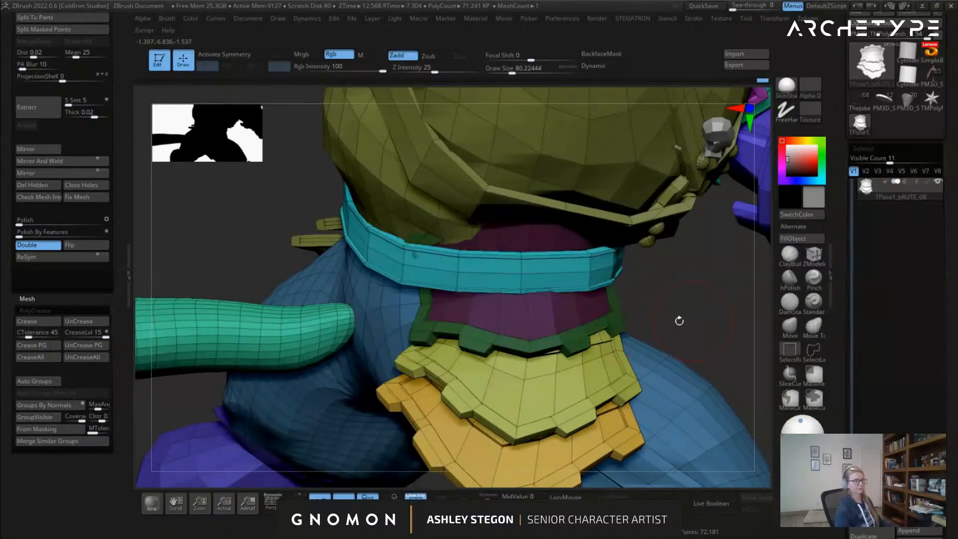
pyautogui.press('w')
pyautogui.hotkey('ctrl', 'z')
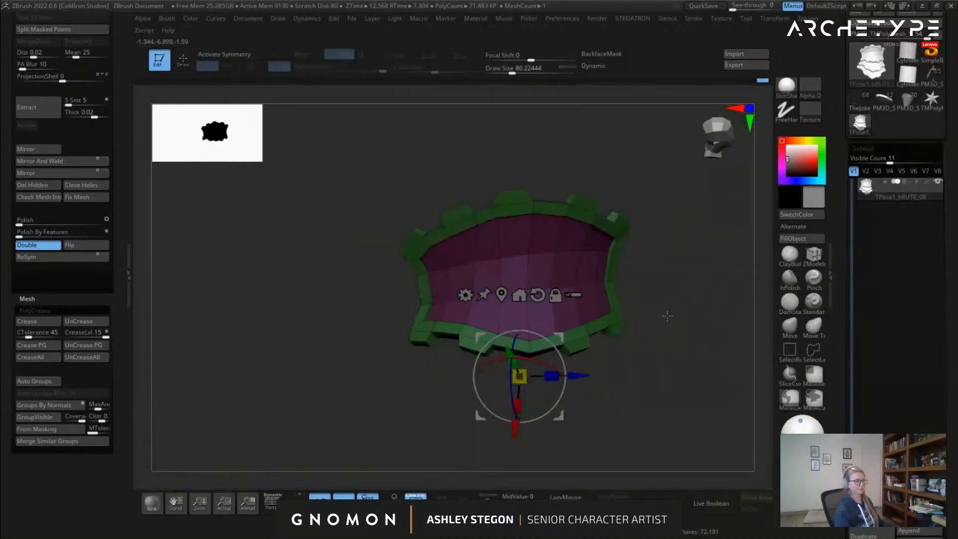
pyautogui.hotkey('ctrl', 'w')
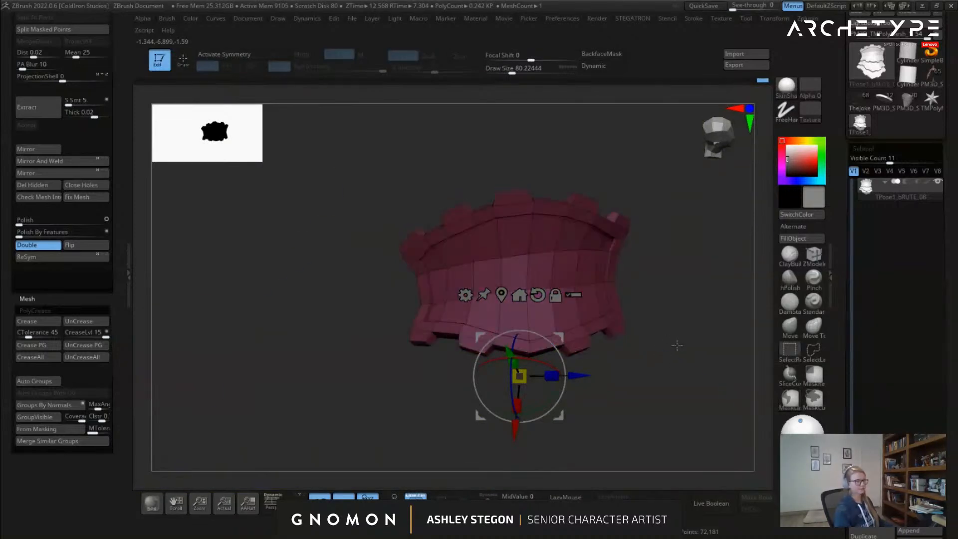
pyautogui.keyDown('ctrl'); pyautogui.keyDown('shift'); pyautogui.click(672, 343); pyautogui.keyUp('shift'); pyautogui.keyUp('ctrl')
# Mask everything except the uppermost hip plate, then centre the transform gizmo on it and reorient it to the plate
pyautogui.keyDown('ctrl'); pyautogui.click(604, 333); pyautogui.keyUp('ctrl')
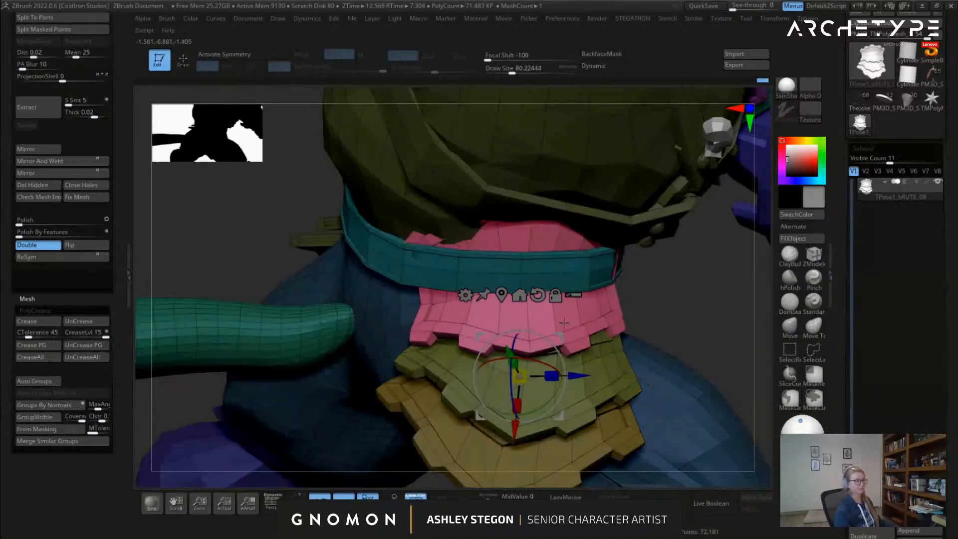
pyautogui.keyDown('alt'); pyautogui.click(584, 321); pyautogui.keyUp('alt')
pyautogui.keyDown('alt'); pyautogui.moveTo(585, 321); pyautogui.dragTo(601, 315); pyautogui.keyUp('alt')
pyautogui.keyDown('alt'); pyautogui.click(531, 341); pyautogui.keyUp('alt')
pyautogui.keyDown('alt'); pyautogui.moveTo(528, 287); pyautogui.dragTo(524, 230); pyautogui.keyUp('alt')
pyautogui.keyDown('alt'); pyautogui.moveTo(528, 313); pyautogui.dragTo(527, 310); pyautogui.keyUp('alt')
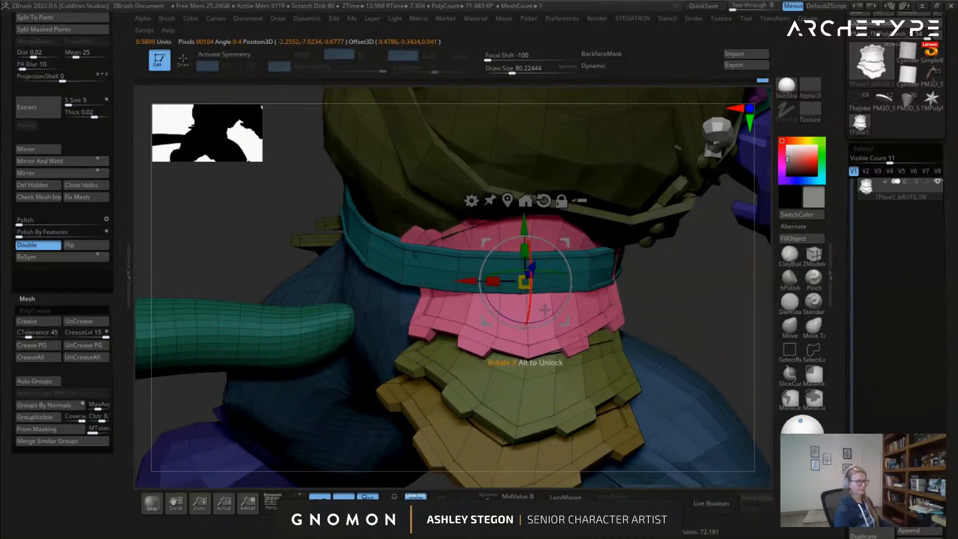
# Rotate and shift the uppermost hip plate so it wraps the waist beneath the belt and overlaps the middle plate
pyautogui.moveTo(527, 310); pyautogui.dragTo(568, 282, button='right')
pyautogui.moveTo(568, 271); pyautogui.dragTo(573, 270)
pyautogui.moveTo(573, 270); pyautogui.dragTo(418, 283, button='right')
pyautogui.moveTo(417, 283); pyautogui.dragTo(414, 295)
pyautogui.moveTo(432, 290); pyautogui.dragTo(446, 291)
pyautogui.moveTo(446, 291); pyautogui.dragTo(530, 284, button='right')
pyautogui.moveTo(452, 256); pyautogui.dragTo(447, 259)
pyautogui.press('q')
pyautogui.moveTo(499, 292)
pyautogui.mouseDown(button='right')
pyautogui.moveTo(309, 290)
pyautogui.moveTo(424, 279)
pyautogui.mouseUp(button='right')
pyautogui.press('w')
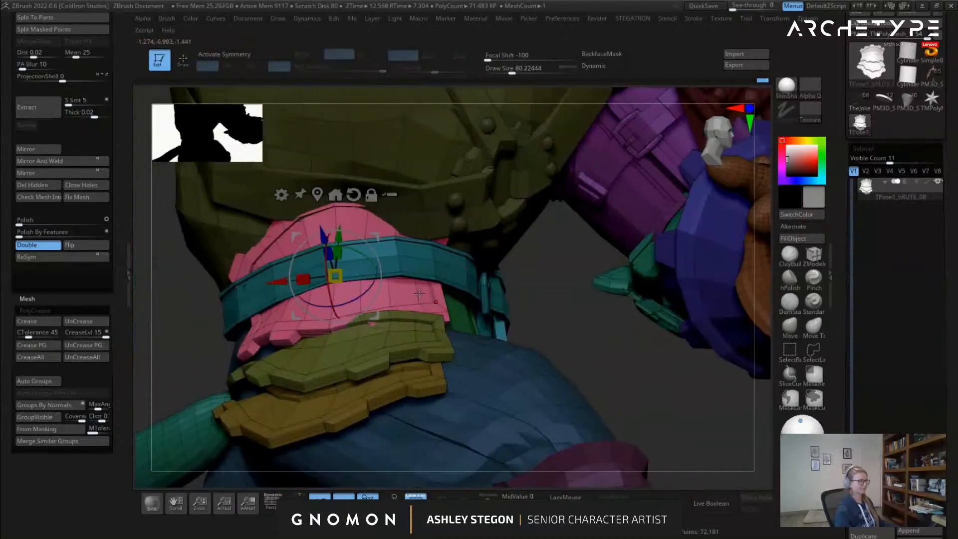
# Mask everything except the belt, enlarge the brush to about 234 and pull the belt over the hip plate with the Move brush
pyautogui.keyDown('ctrl'); pyautogui.click(424, 275); pyautogui.keyUp('ctrl')
pyautogui.press('q')
pyautogui.press('s')
pyautogui.moveTo(424, 278); pyautogui.dragTo(442, 278)
pyautogui.moveTo(439, 277)
pyautogui.mouseDown(button='right')
pyautogui.moveTo(410, 254)
pyautogui.moveTo(433, 264)
pyautogui.mouseUp(button='right')
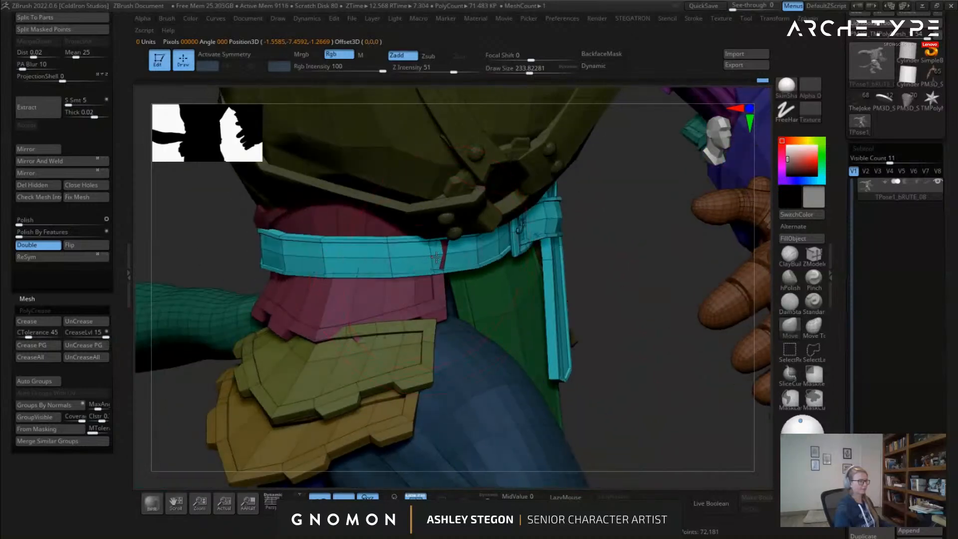
pyautogui.moveTo(358, 262)
pyautogui.mouseDown(button='right')
pyautogui.moveTo(253, 249)
pyautogui.moveTo(342, 277)
pyautogui.mouseUp(button='right')
pyautogui.moveTo(343, 277); pyautogui.dragTo(344, 282)
pyautogui.moveTo(344, 283)
pyautogui.keyDown('ctrl'); pyautogui.mouseDown(button='right')
pyautogui.moveTo(354, 295)
pyautogui.moveTo(321, 278)
pyautogui.moveTo(384, 320)
pyautogui.moveTo(409, 351)
pyautogui.mouseUp(button='right'); pyautogui.keyUp('ctrl')
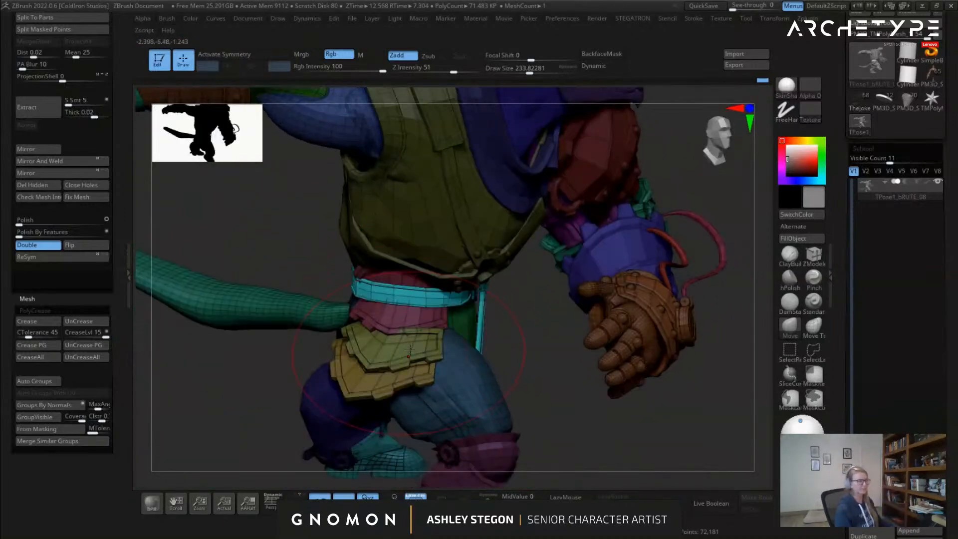
# Mask everything except the uppermost hip plate again, then rotate and nudge it to sit closer to the waist
pyautogui.moveTo(405, 312); pyautogui.dragTo(411, 323, button='right')
pyautogui.press('w')
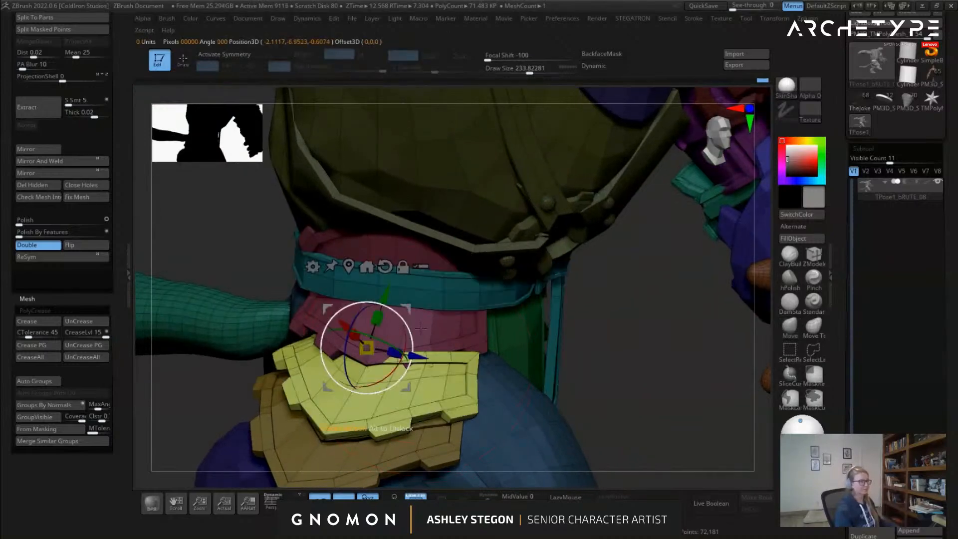
pyautogui.keyDown('alt'); pyautogui.click(430, 342); pyautogui.keyUp('alt')
pyautogui.click(377, 327)
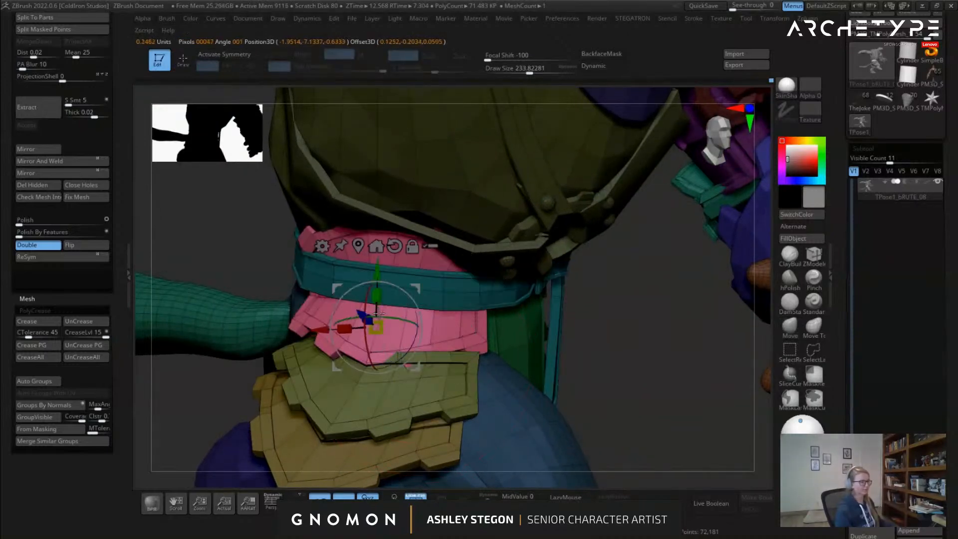
pyautogui.moveTo(401, 326); pyautogui.dragTo(394, 325)
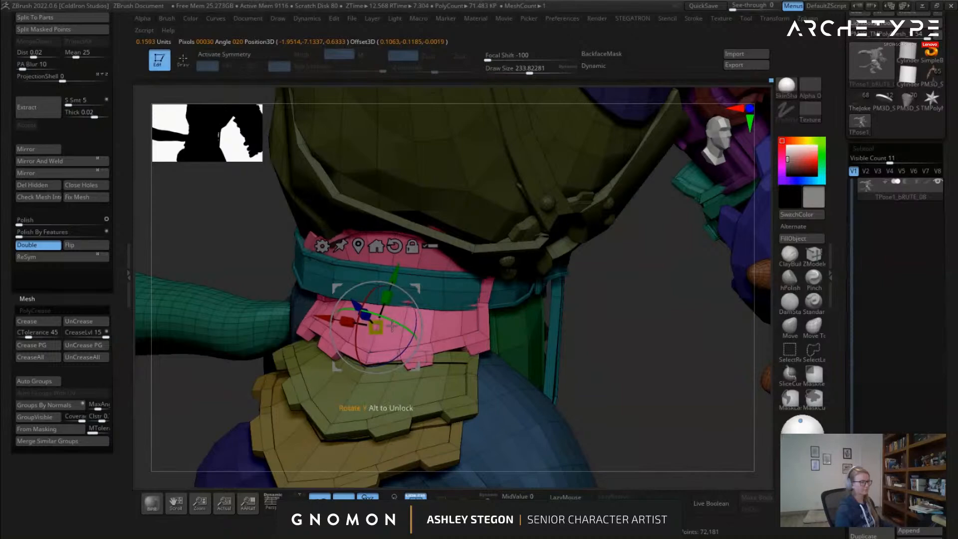
pyautogui.moveTo(322, 321); pyautogui.dragTo(320, 319)
pyautogui.moveTo(353, 336); pyautogui.dragTo(270, 342, button='right')
pyautogui.press('q')
# Isolate the armour plates on the opposite hip, split them into polygroups with Auto Groups and unhide the figure
pyautogui.moveTo(340, 419)
pyautogui.keyDown('ctrl'); pyautogui.mouseDown(button='right')
pyautogui.moveTo(340, 359)
pyautogui.moveTo(505, 366)
pyautogui.moveTo(609, 398)
pyautogui.mouseUp(button='right'); pyautogui.keyUp('ctrl')
pyautogui.press('s')
pyautogui.moveTo(610, 403); pyautogui.dragTo(606, 403)
pyautogui.moveTo(490, 324)
pyautogui.keyDown('ctrl'); pyautogui.mouseDown(button='right')
pyautogui.moveTo(523, 317)
pyautogui.moveTo(469, 299)
pyautogui.moveTo(485, 312)
pyautogui.mouseUp(button='right'); pyautogui.keyUp('ctrl')
pyautogui.hotkey('shift', 'f')
pyautogui.hotkey('shift', 'f')
pyautogui.keyDown('ctrl'); pyautogui.keyDown('shift'); pyautogui.click(469, 320); pyautogui.keyUp('shift'); pyautogui.keyUp('ctrl')
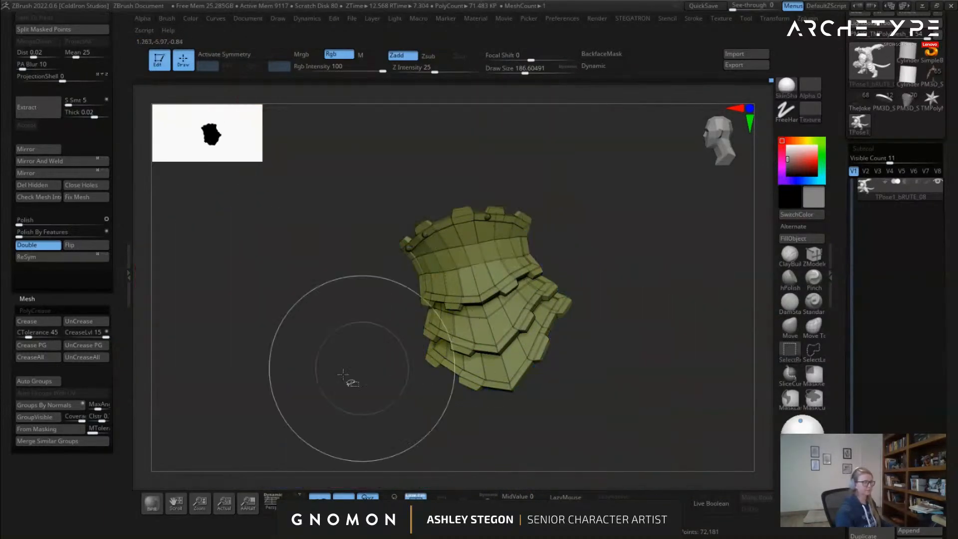
pyautogui.click(34, 381)
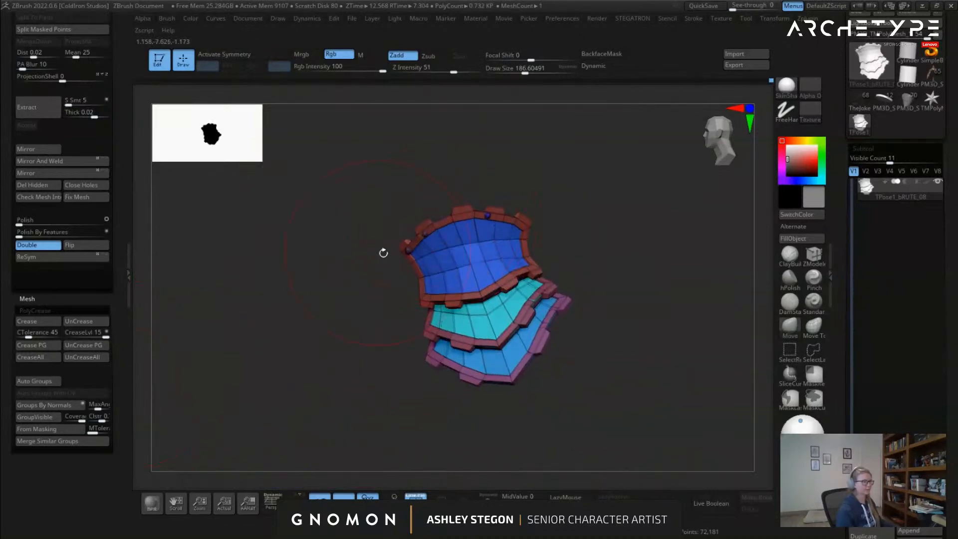
pyautogui.press('s')
pyautogui.moveTo(560, 258); pyautogui.dragTo(550, 258)
pyautogui.moveTo(550, 258)
pyautogui.keyDown('alt'); pyautogui.mouseDown(button='right')
pyautogui.moveTo(517, 237)
pyautogui.moveTo(518, 287)
pyautogui.mouseUp(button='right'); pyautogui.keyUp('alt')
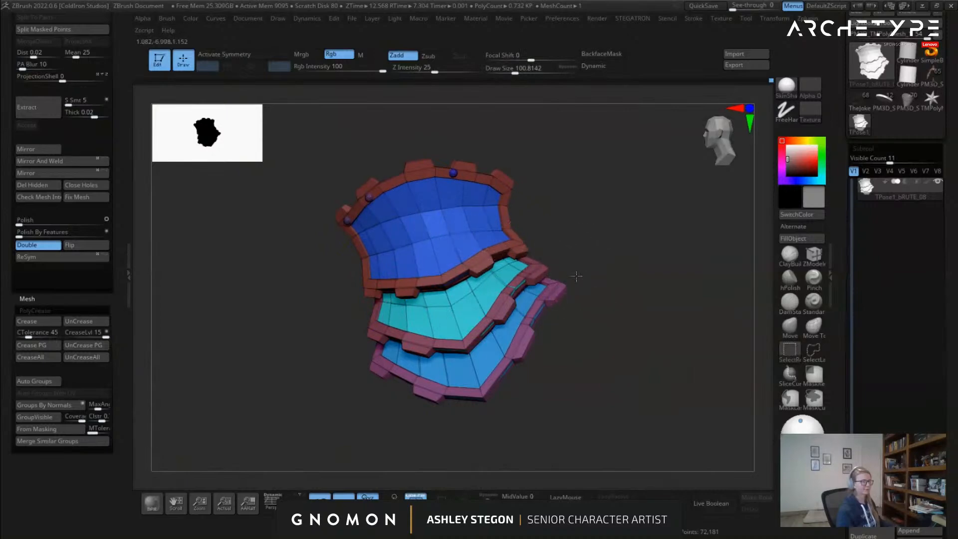
pyautogui.keyDown('ctrl'); pyautogui.keyDown('shift'); pyautogui.click(584, 276); pyautogui.keyUp('shift'); pyautogui.keyUp('ctrl')
# Isolate the opposite hip's uppermost plate with its trim, merge them into one polygroup and unhide the rest
pyautogui.moveTo(409, 187); pyautogui.dragTo(464, 192, button='right')
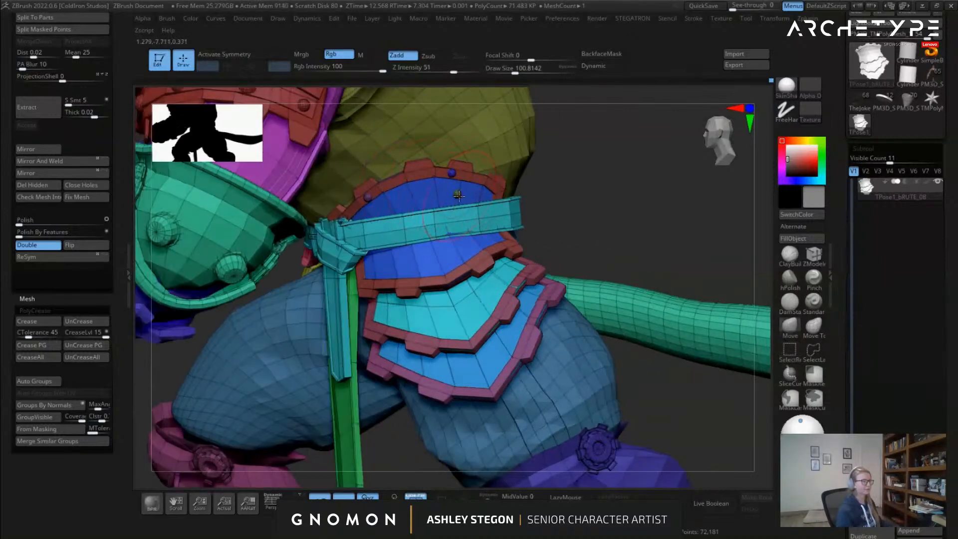
pyautogui.keyDown('ctrl'); pyautogui.keyDown('shift'); pyautogui.click(428, 208); pyautogui.keyUp('shift'); pyautogui.keyUp('ctrl')
pyautogui.keyDown('ctrl'); pyautogui.keyDown('shift'); pyautogui.click(560, 216); pyautogui.keyUp('shift'); pyautogui.keyUp('ctrl')
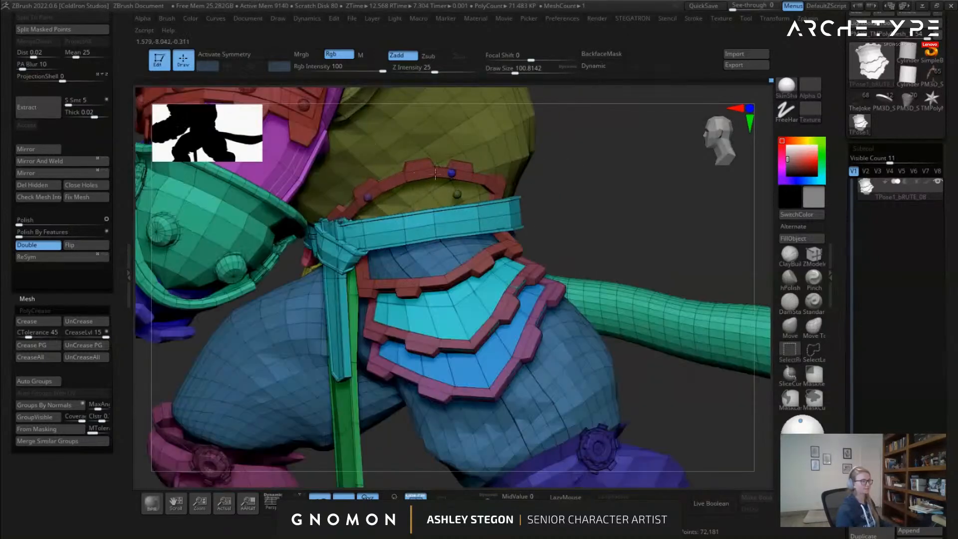
pyautogui.keyDown('ctrl'); pyautogui.keyDown('shift'); pyautogui.click(427, 184); pyautogui.keyUp('shift'); pyautogui.keyUp('ctrl')
pyautogui.hotkey('ctrl', 'w')
pyautogui.keyDown('ctrl'); pyautogui.keyDown('shift'); pyautogui.click(578, 240); pyautogui.keyUp('shift'); pyautogui.keyUp('ctrl')
# Isolate the opposite hip's middle plate with its trim, merge them into one polygroup and show the full figure
pyautogui.keyDown('ctrl'); pyautogui.keyDown('shift'); pyautogui.click(466, 299); pyautogui.keyUp('shift'); pyautogui.keyUp('ctrl')
pyautogui.moveTo(571, 230)
pyautogui.keyDown('ctrl'); pyautogui.keyDown('shift'); pyautogui.mouseDown()
pyautogui.moveTo(549, 249)
pyautogui.moveTo(613, 253)
pyautogui.mouseUp(); pyautogui.keyUp('shift'); pyautogui.keyUp('ctrl')
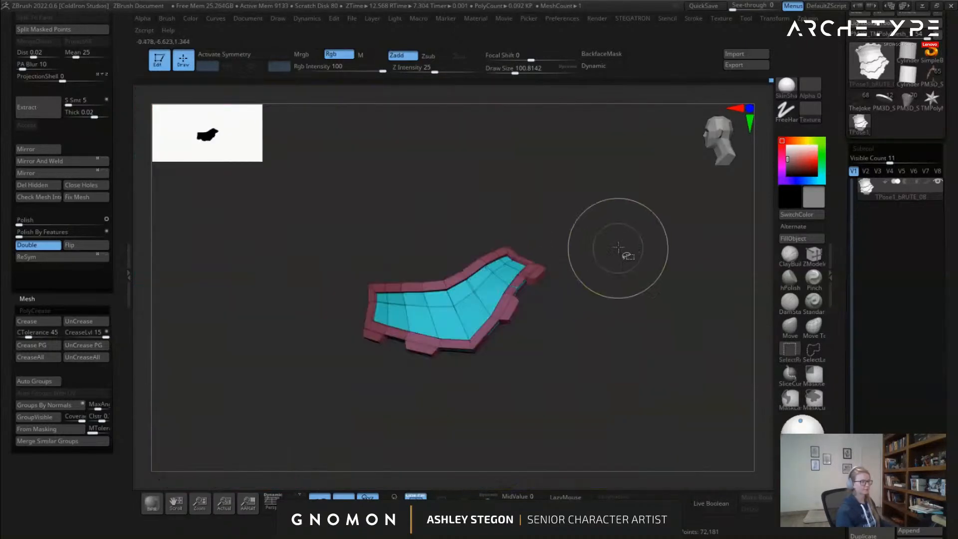
pyautogui.hotkey('ctrl', 'w')
pyautogui.keyDown('ctrl'); pyautogui.keyDown('shift'); pyautogui.click(609, 265); pyautogui.keyUp('shift'); pyautogui.keyUp('ctrl')
# Isolate the opposite hip's lowest plate with its trim, merge them into one polygroup and show the full figure
pyautogui.keyDown('ctrl'); pyautogui.keyDown('shift'); pyautogui.click(530, 350); pyautogui.keyUp('shift'); pyautogui.keyUp('ctrl')
pyautogui.hotkey('ctrl', 'w')
pyautogui.keyDown('ctrl'); pyautogui.keyDown('shift'); pyautogui.click(607, 255); pyautogui.keyUp('shift'); pyautogui.keyUp('ctrl')
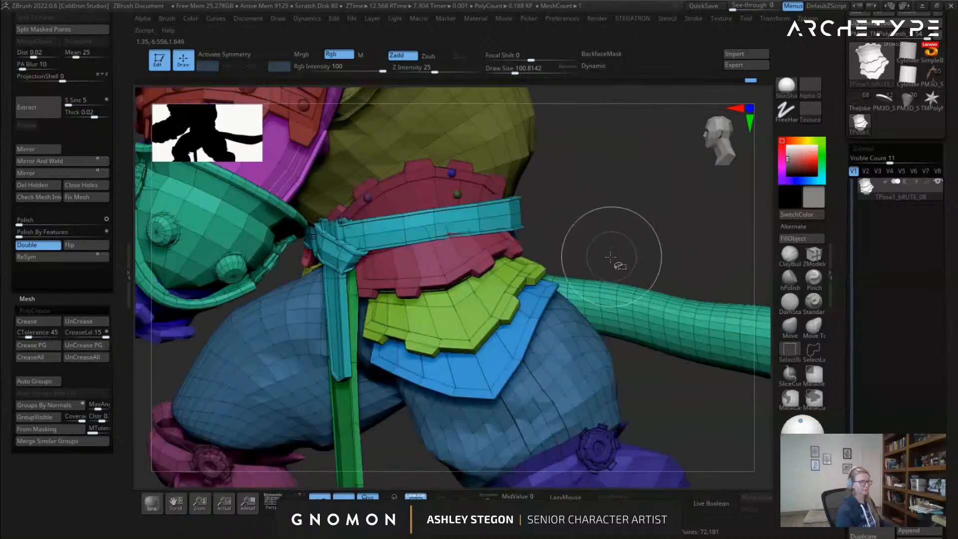
pyautogui.keyDown('ctrl'); pyautogui.keyDown('alt'); pyautogui.keyDown('shift'); pyautogui.click(523, 342); pyautogui.keyUp('shift'); pyautogui.keyUp('alt'); pyautogui.keyUp('ctrl')
pyautogui.keyDown('ctrl'); pyautogui.keyDown('shift'); pyautogui.moveTo(588, 220); pyautogui.dragTo(606, 227); pyautogui.keyUp('shift'); pyautogui.keyUp('ctrl')
pyautogui.hotkey('ctrl', 'w')
pyautogui.keyDown('ctrl'); pyautogui.keyDown('shift'); pyautogui.click(606, 226); pyautogui.keyUp('shift'); pyautogui.keyUp('ctrl')
pyautogui.moveTo(507, 256); pyautogui.dragTo(486, 252, button='right')
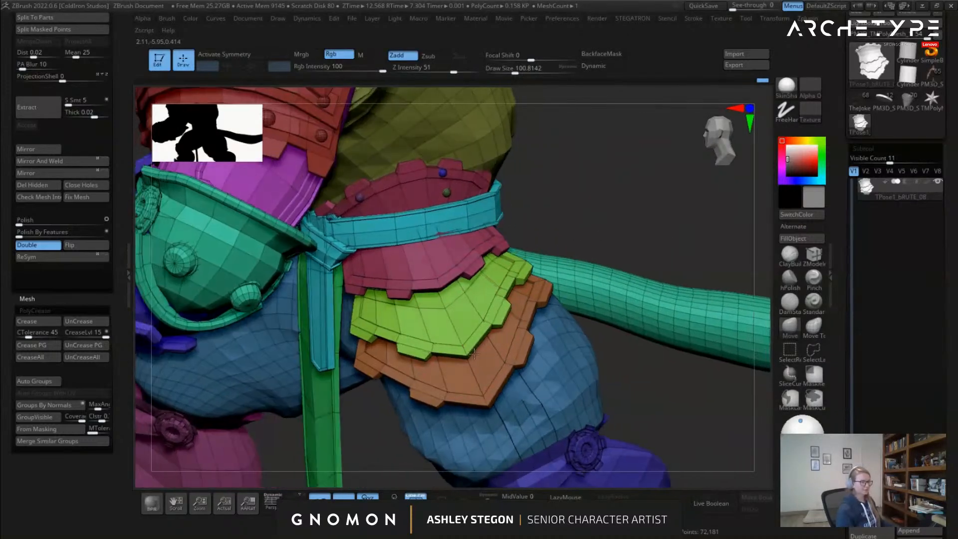
# Mask everything except the opposite hip's lowest plate, then move and rotate it to follow the rear thigh
pyautogui.press('w')
pyautogui.keyDown('ctrl'); pyautogui.click(484, 396); pyautogui.keyUp('ctrl')
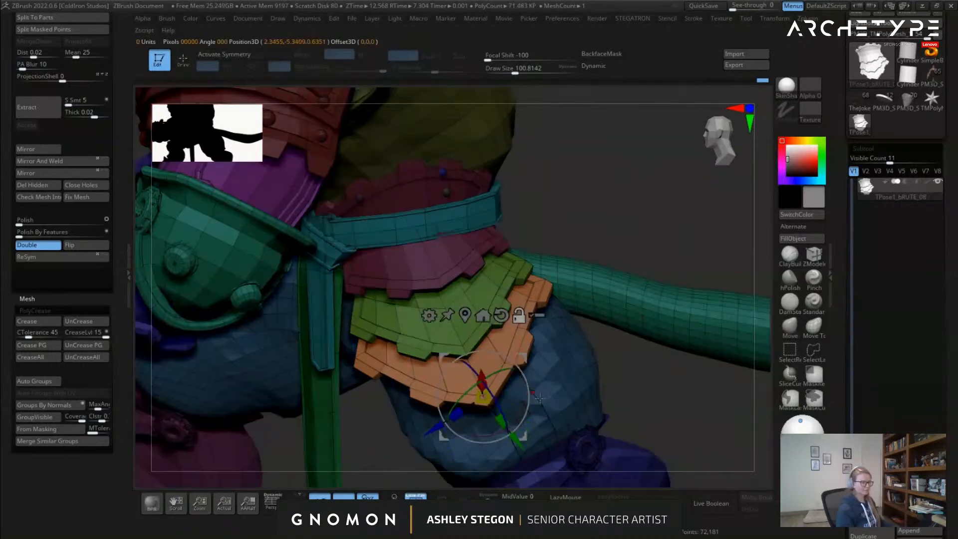
pyautogui.moveTo(540, 396); pyautogui.dragTo(507, 400, button='right')
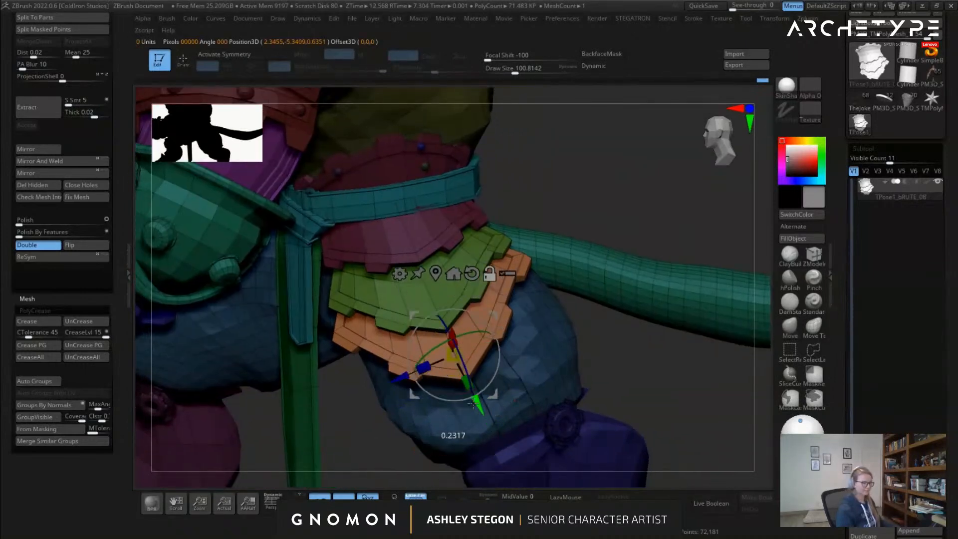
pyautogui.moveTo(482, 358); pyautogui.dragTo(463, 382, button='right')
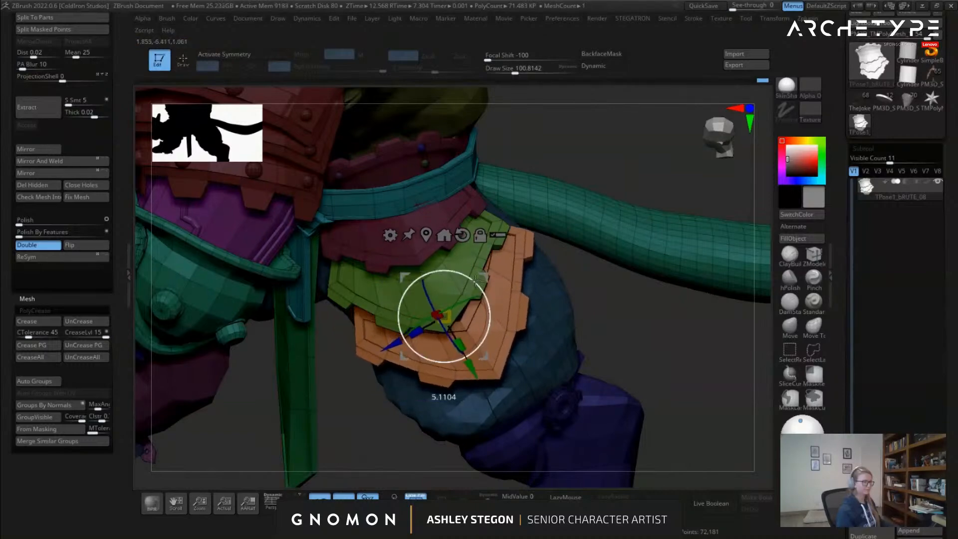
pyautogui.moveTo(483, 277); pyautogui.dragTo(522, 374)
# Mask everything except the opposite hip's middle plate and rotate it to line up with the lowest plate
pyautogui.keyDown('ctrl'); pyautogui.click(446, 277); pyautogui.keyUp('ctrl')
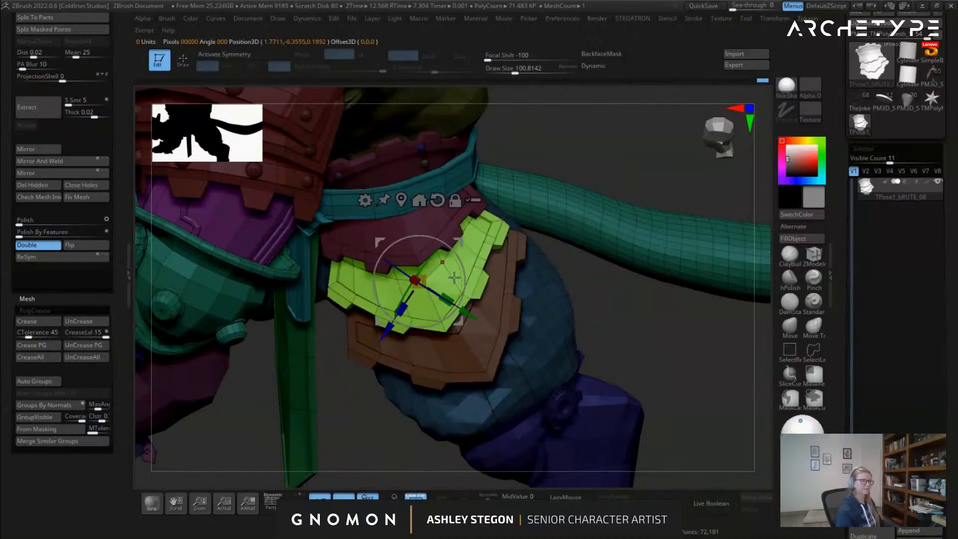
pyautogui.moveTo(457, 286); pyautogui.dragTo(464, 257)
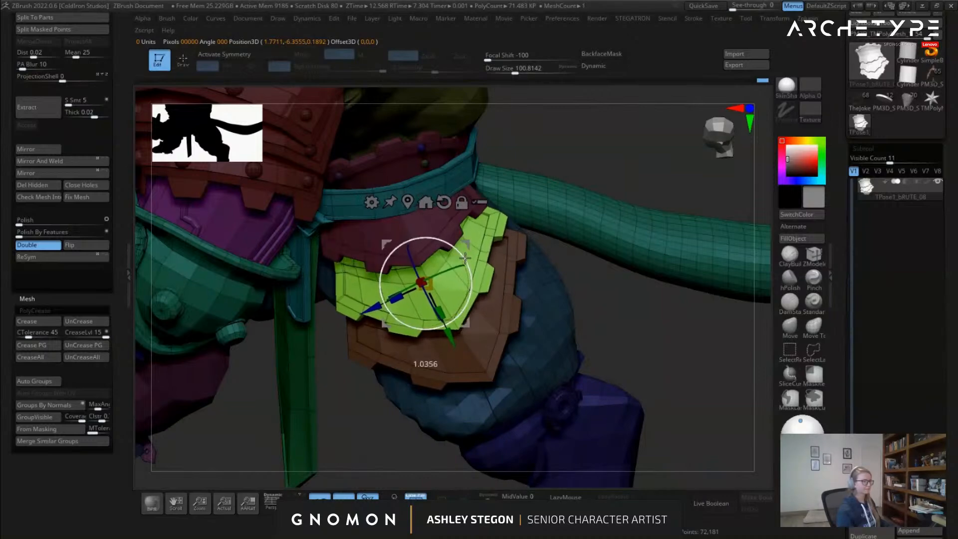
pyautogui.press('q')
# Examine the whole posed figure from the sides, back and front, with the polygroup wireframe display turned off
pyautogui.moveTo(465, 257)
pyautogui.keyDown('ctrl'); pyautogui.mouseDown(button='right')
pyautogui.moveTo(492, 223)
pyautogui.moveTo(419, 268)
pyautogui.moveTo(320, 274)
pyautogui.moveTo(499, 279)
pyautogui.moveTo(530, 329)
pyautogui.moveTo(601, 340)
pyautogui.moveTo(579, 340)
pyautogui.moveTo(522, 295)
pyautogui.mouseUp(button='right'); pyautogui.keyUp('ctrl')
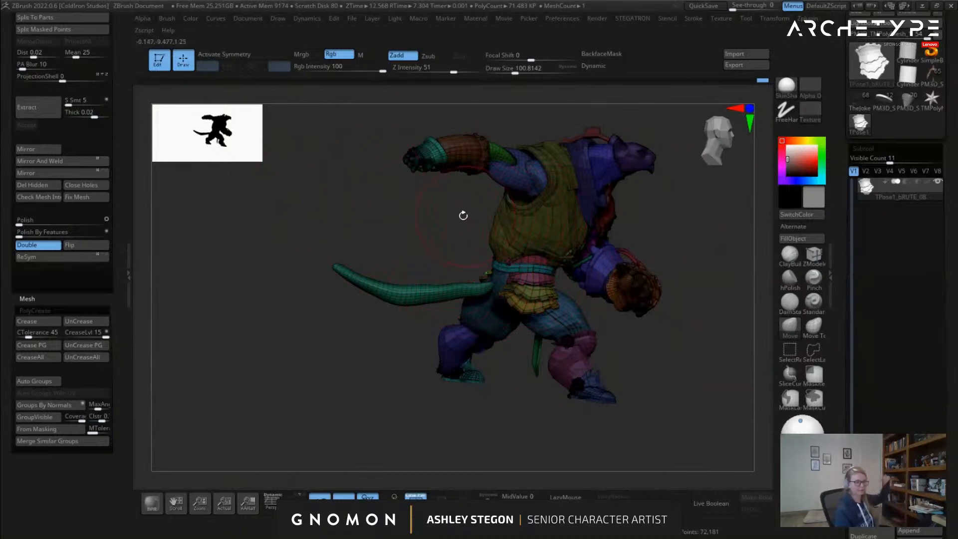
pyautogui.moveTo(464, 213); pyautogui.dragTo(544, 215, button='right')
pyautogui.moveTo(394, 215); pyautogui.dragTo(423, 231, button='right')
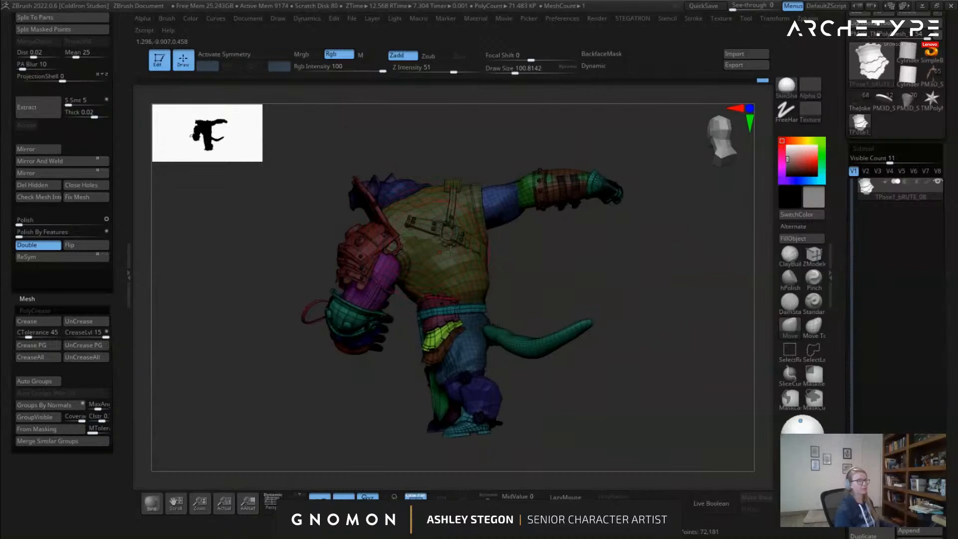
pyautogui.moveTo(446, 246); pyautogui.dragTo(422, 270, button='right')
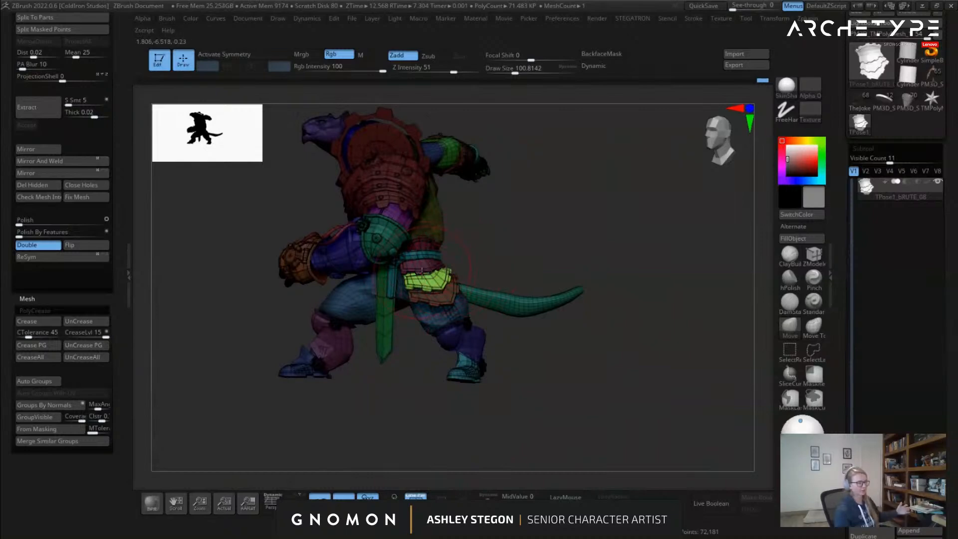
pyautogui.moveTo(404, 301); pyautogui.dragTo(479, 342, button='right')
pyautogui.hotkey('shift', 'f')
pyautogui.moveTo(533, 325)
pyautogui.mouseDown(button='right')
pyautogui.moveTo(640, 238)
pyautogui.moveTo(626, 233)
pyautogui.mouseUp(button='right')
# Transfer the posed mesh back to the original subtools with Transpose Master's TPose|SubT command
pyautogui.press('s')
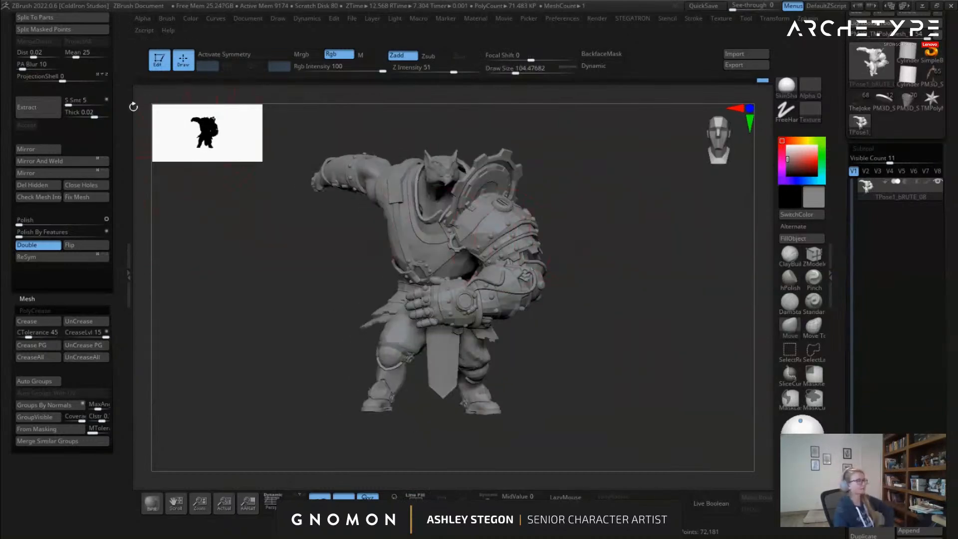
pyautogui.moveTo(115, 117); pyautogui.dragTo(114, 252)
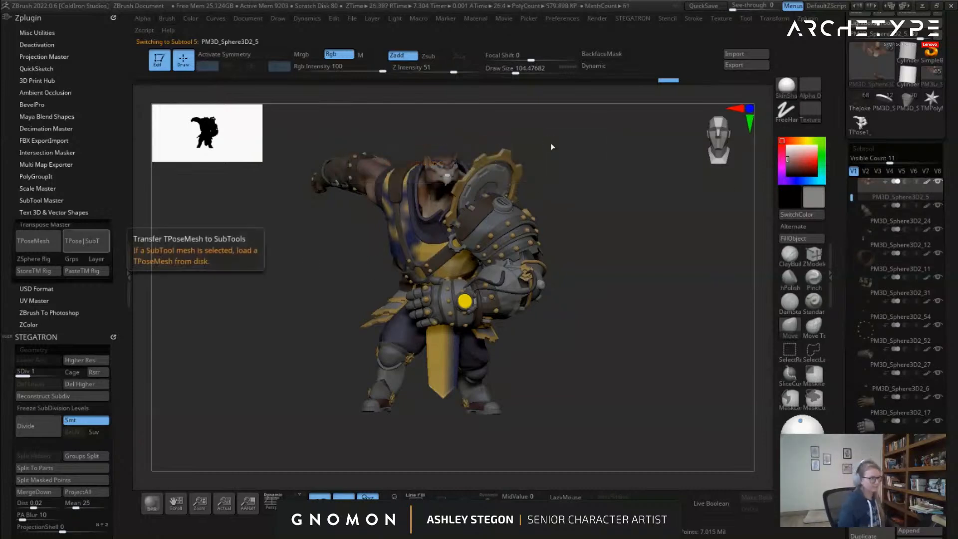
# Switch all subtools of the posed figure to their highest subdivision level
pyautogui.press('s')
pyautogui.moveTo(595, 292); pyautogui.dragTo(546, 295)
pyautogui.moveTo(372, 297)
pyautogui.keyDown('alt'); pyautogui.mouseDown(button='right')
pyautogui.moveTo(464, 294)
pyautogui.moveTo(374, 284)
pyautogui.mouseUp(button='right'); pyautogui.keyUp('alt')
pyautogui.keyDown('alt'); pyautogui.moveTo(479, 260); pyautogui.dragTo(431, 279, button='right'); pyautogui.keyUp('alt')
pyautogui.moveTo(519, 270); pyautogui.dragTo(402, 270, button='right')
pyautogui.keyDown('ctrl'); pyautogui.moveTo(492, 265); pyautogui.dragTo(491, 287, button='right'); pyautogui.keyUp('ctrl')
pyautogui.moveTo(574, 294); pyautogui.dragTo(594, 307, button='right')
pyautogui.keyDown('alt'); pyautogui.moveTo(542, 410); pyautogui.dragTo(587, 372, button='right'); pyautogui.keyUp('alt')
pyautogui.moveTo(455, 344); pyautogui.dragTo(446, 331, button='right')
pyautogui.moveTo(844, 424); pyautogui.dragTo(844, 337)
pyautogui.click(919, 408)
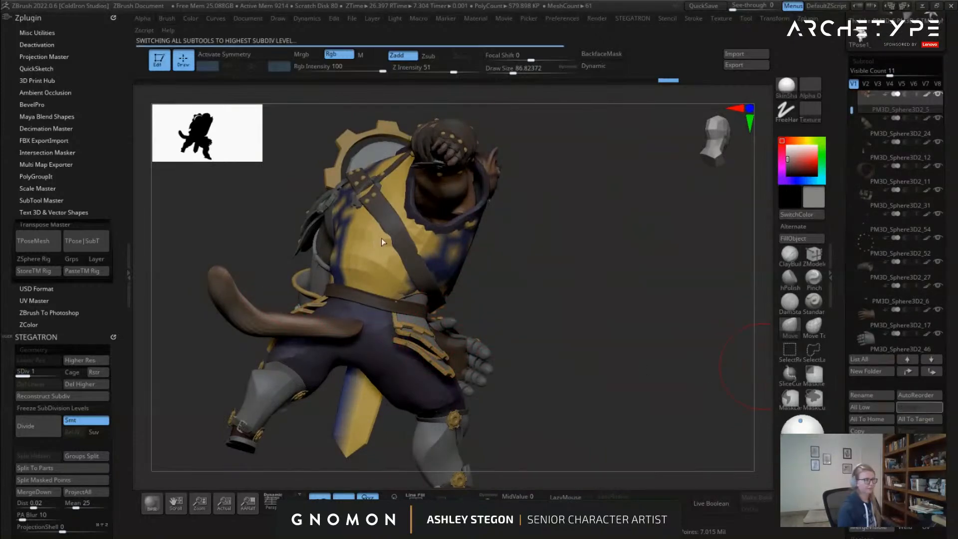
# Examine the high-resolution figure from the front, then inspect the bent leg's shin armour and boot with the polygroup wireframe display
pyautogui.moveTo(534, 279)
pyautogui.mouseDown()
pyautogui.moveTo(418, 253)
pyautogui.moveTo(595, 251)
pyautogui.moveTo(639, 269)
pyautogui.mouseUp()
pyautogui.press('s')
pyautogui.moveTo(642, 333); pyautogui.dragTo(624, 324)
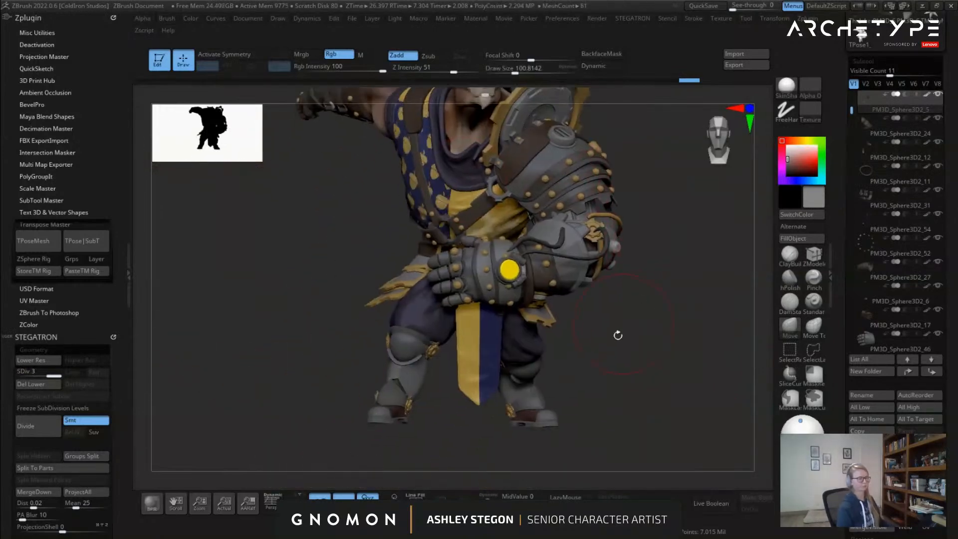
pyautogui.moveTo(609, 361); pyautogui.dragTo(460, 333)
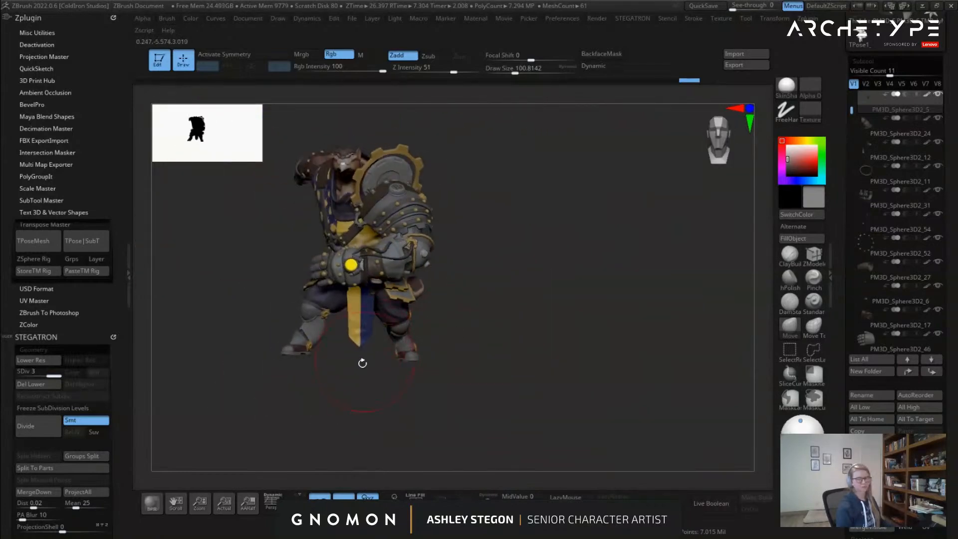
pyautogui.keyDown('alt'); pyautogui.moveTo(365, 350); pyautogui.dragTo(576, 251); pyautogui.keyUp('alt')
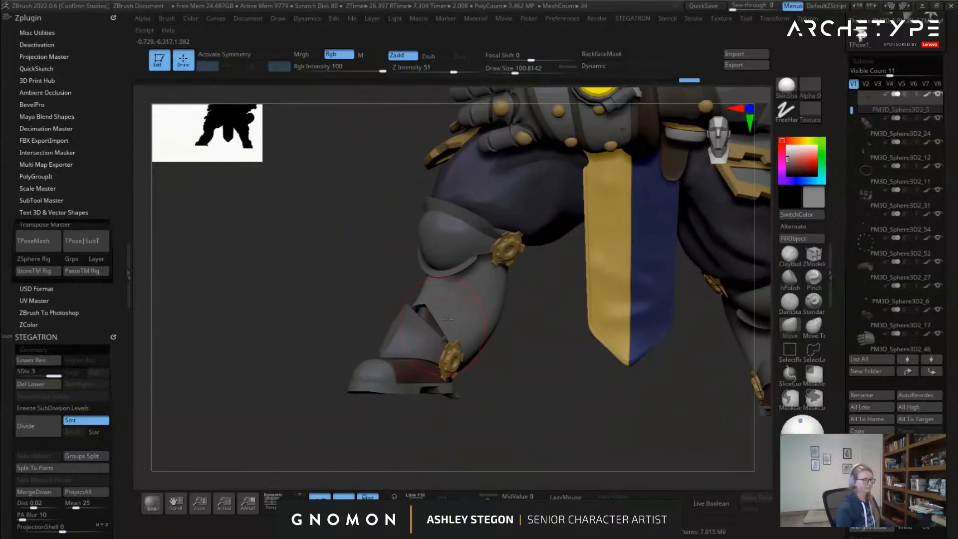
pyautogui.keyDown('alt'); pyautogui.click(459, 312); pyautogui.keyUp('alt')
pyautogui.moveTo(460, 313)
pyautogui.mouseDown(button='right')
pyautogui.moveTo(418, 310)
pyautogui.moveTo(436, 327)
pyautogui.moveTo(393, 369)
pyautogui.moveTo(442, 343)
pyautogui.moveTo(406, 339)
pyautogui.moveTo(673, 352)
pyautogui.moveTo(400, 312)
pyautogui.mouseUp(button='right')
pyautogui.hotkey('shift', 'f')
pyautogui.hotkey('shift', 'f')
pyautogui.keyDown('alt'); pyautogui.click(394, 368); pyautogui.keyUp('alt')
pyautogui.hotkey('shift', 'f')
# Examine the figure from further angles and inspect the belt and hip armour plates up close
pyautogui.press('s')
pyautogui.moveTo(353, 320); pyautogui.dragTo(367, 321)
pyautogui.moveTo(379, 316)
pyautogui.mouseDown(button='right')
pyautogui.moveTo(368, 314)
pyautogui.moveTo(413, 319)
pyautogui.moveTo(439, 350)
pyautogui.mouseUp(button='right')
pyautogui.hotkey('shift', 'f')
pyautogui.moveTo(564, 370); pyautogui.dragTo(483, 360)
pyautogui.moveTo(502, 369); pyautogui.dragTo(556, 392, button='right')
pyautogui.press('s')
pyautogui.moveTo(556, 393); pyautogui.dragTo(550, 394)
pyautogui.moveTo(475, 435)
pyautogui.keyDown('alt'); pyautogui.mouseDown(button='right')
pyautogui.moveTo(496, 381)
pyautogui.moveTo(491, 349)
pyautogui.moveTo(588, 403)
pyautogui.moveTo(561, 274)
pyautogui.moveTo(507, 235)
pyautogui.moveTo(519, 321)
pyautogui.mouseUp(button='right'); pyautogui.keyUp('alt')
pyautogui.press('s')
pyautogui.moveTo(519, 310); pyautogui.dragTo(505, 309)
pyautogui.keyDown('alt'); pyautogui.moveTo(514, 269); pyautogui.dragTo(606, 469, button='right'); pyautogui.keyUp('alt')
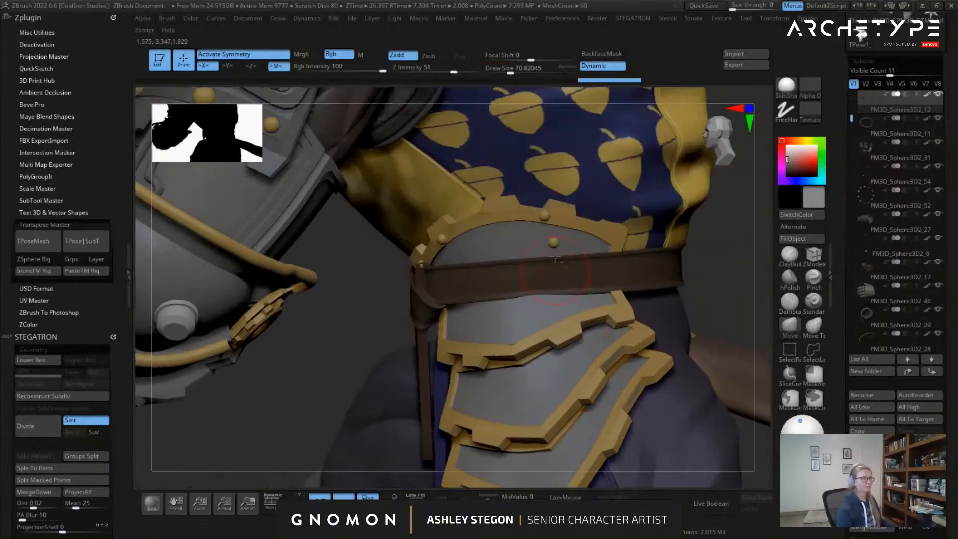
# Select the top hip plate tucked behind the belt and examine its fit from the back
pyautogui.keyDown('alt'); pyautogui.click(553, 244); pyautogui.keyUp('alt')
pyautogui.moveTo(555, 252)
pyautogui.mouseDown(button='right')
pyautogui.moveTo(627, 272)
pyautogui.moveTo(545, 288)
pyautogui.moveTo(708, 327)
pyautogui.mouseUp(button='right')
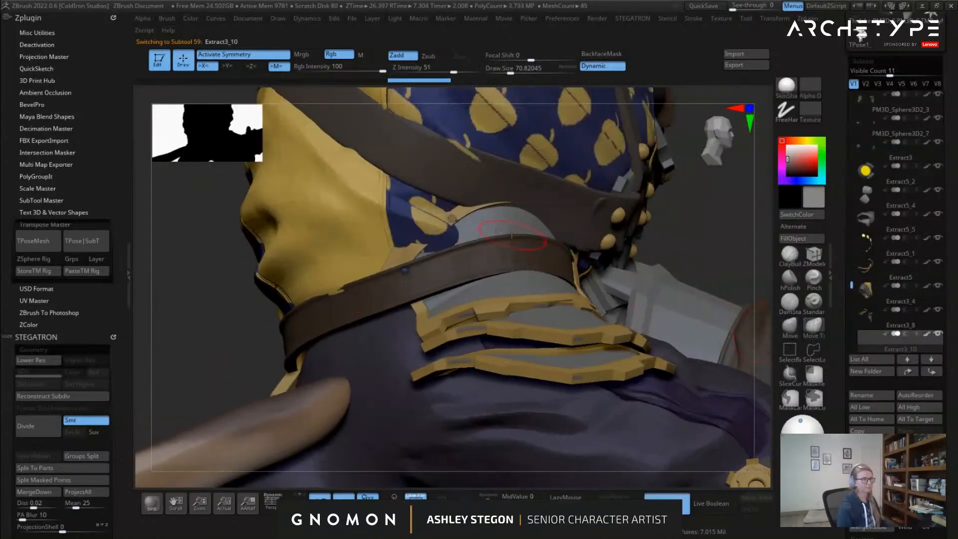
pyautogui.moveTo(517, 233); pyautogui.dragTo(517, 233)
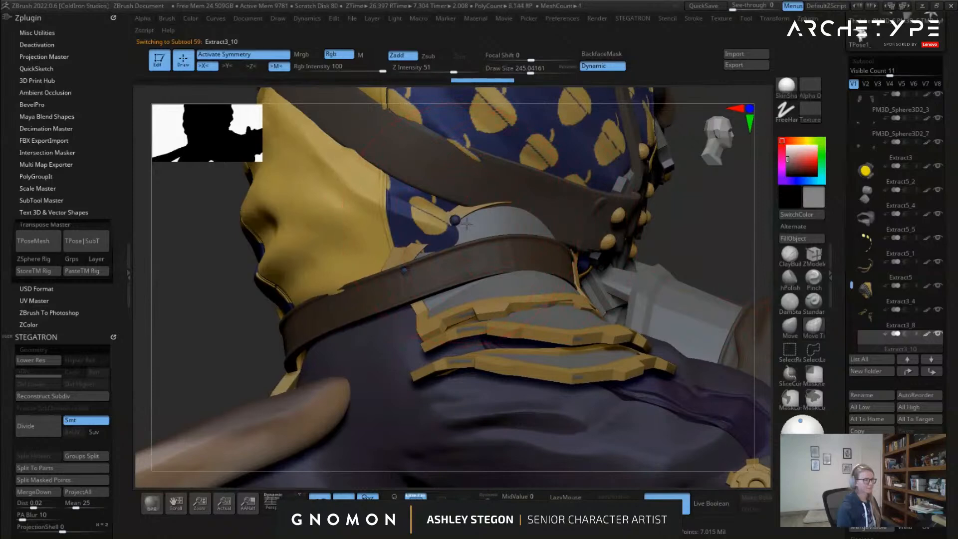
pyautogui.moveTo(479, 263); pyautogui.dragTo(627, 314, button='right')
# Select and isolate the torso straps, mask everything except the outer end of the front chest segment, and drop to the lowest subdivision level
pyautogui.keyDown('alt'); pyautogui.click(575, 344); pyautogui.keyUp('alt')
pyautogui.moveTo(575, 345)
pyautogui.keyDown('alt'); pyautogui.mouseDown(button='right')
pyautogui.moveTo(513, 296)
pyautogui.moveTo(487, 311)
pyautogui.mouseUp(button='right'); pyautogui.keyUp('alt')
pyautogui.hotkey('shift', 'f')
pyautogui.hotkey('shift', 'f')
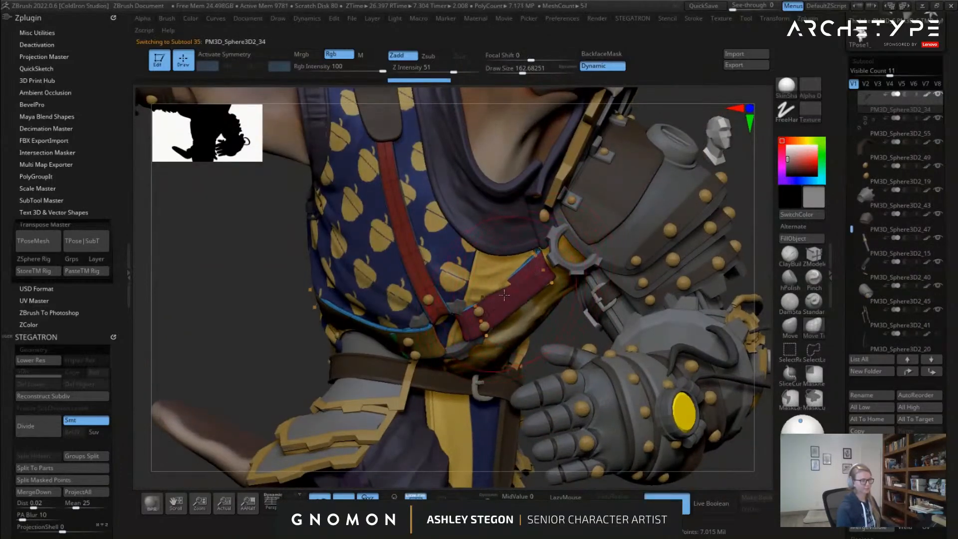
pyautogui.click(488, 497)
pyautogui.moveTo(535, 342); pyautogui.dragTo(513, 334, button='right')
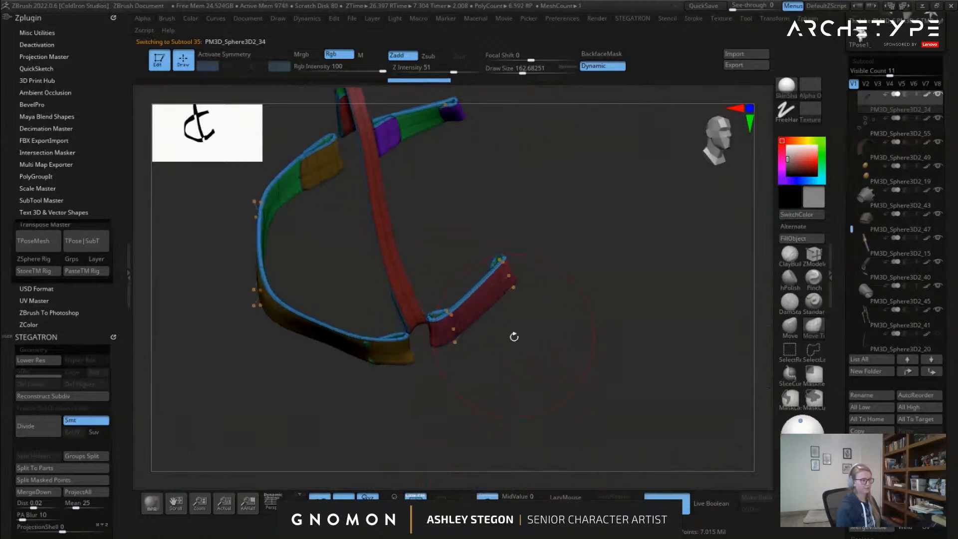
pyautogui.keyDown('ctrl'); pyautogui.moveTo(503, 223); pyautogui.dragTo(425, 344); pyautogui.keyUp('ctrl')
pyautogui.keyDown('ctrl'); pyautogui.click(522, 302); pyautogui.keyUp('ctrl')
pyautogui.keyDown('ctrl'); pyautogui.moveTo(523, 302); pyautogui.dragTo(503, 342, button='right'); pyautogui.keyUp('ctrl')
pyautogui.hotkey('shift', 'd')
pyautogui.press('w')
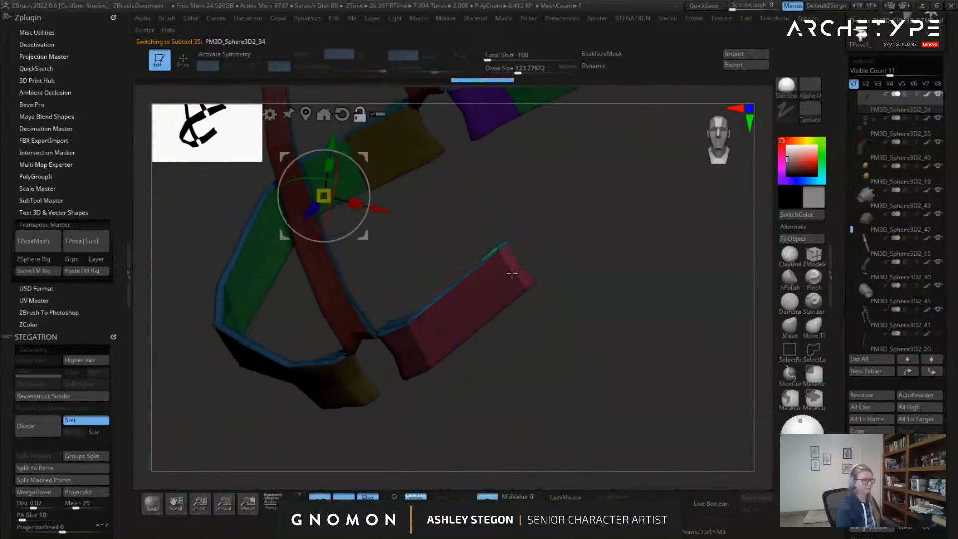
# Place the gizmo on the unmasked strap end, show the full figure, and transform the end to meet the metal ring buckle
pyautogui.click(511, 275)
pyautogui.click(488, 496)
pyautogui.moveTo(520, 398); pyautogui.dragTo(554, 394, button='right')
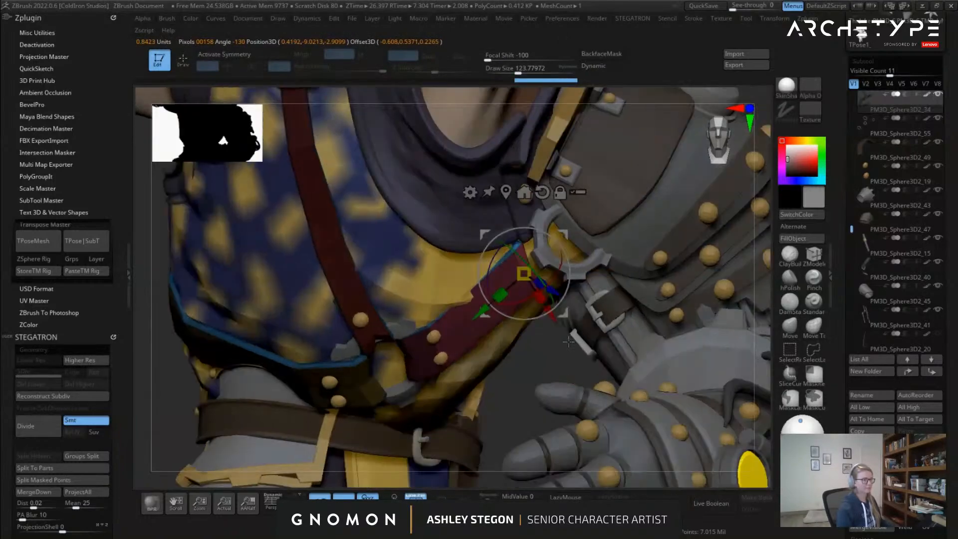
pyautogui.moveTo(564, 285); pyautogui.dragTo(587, 299)
pyautogui.moveTo(586, 299); pyautogui.dragTo(522, 300, button='right')
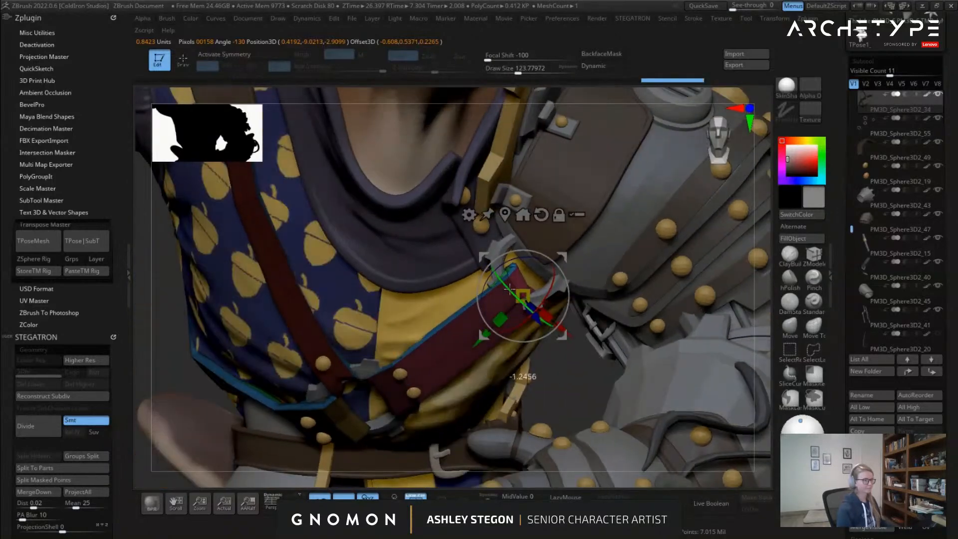
pyautogui.moveTo(557, 256); pyautogui.dragTo(551, 253)
pyautogui.moveTo(544, 267)
pyautogui.mouseDown(button='right')
pyautogui.moveTo(516, 295)
pyautogui.moveTo(541, 262)
pyautogui.moveTo(578, 309)
pyautogui.moveTo(566, 306)
pyautogui.mouseUp(button='right')
pyautogui.press('q')
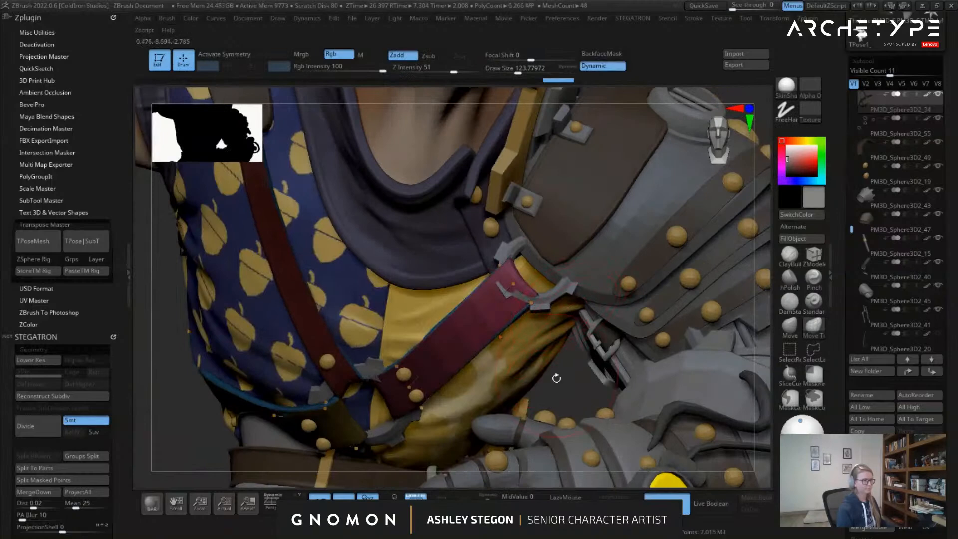
pyautogui.click(787, 327)
pyautogui.hotkey('shift', 'f')
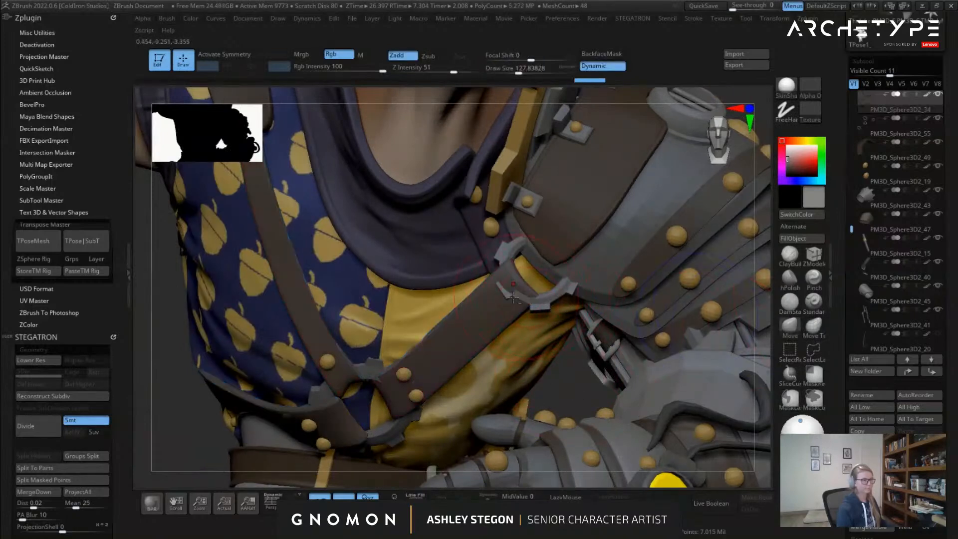
# Examine the torso straps and their ring buckles from the side, front and back
pyautogui.moveTo(514, 296); pyautogui.dragTo(437, 338, button='right')
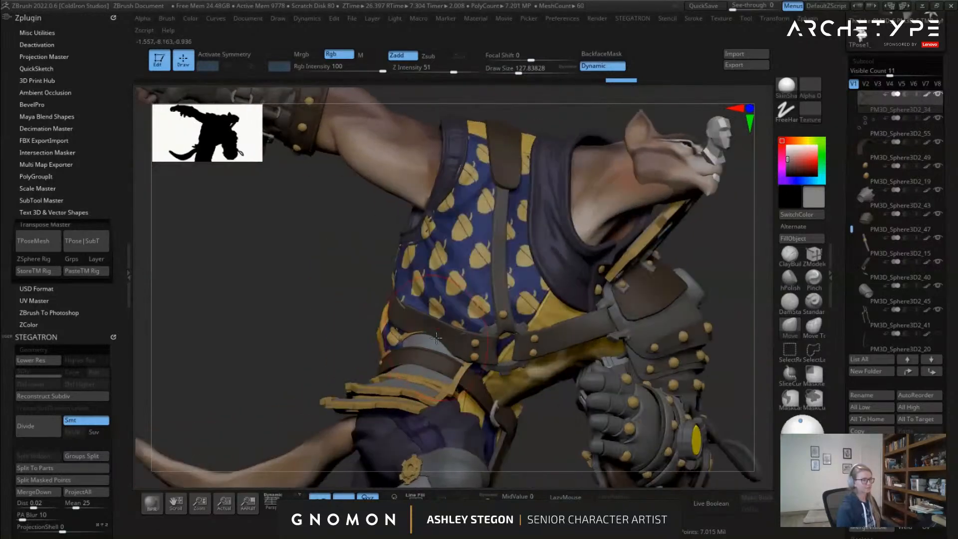
pyautogui.moveTo(547, 334); pyautogui.dragTo(549, 375, button='right')
pyautogui.keyDown('alt'); pyautogui.click(555, 351); pyautogui.keyUp('alt')
pyautogui.hotkey('shift', 'f')
pyautogui.click(488, 496)
pyautogui.click(488, 496)
pyautogui.keyDown('ctrl'); pyautogui.moveTo(529, 309); pyautogui.dragTo(483, 237, button='right'); pyautogui.keyUp('ctrl')
pyautogui.keyDown('alt'); pyautogui.click(449, 378); pyautogui.keyUp('alt')
pyautogui.press('f')
pyautogui.hotkey('shift', 'f')
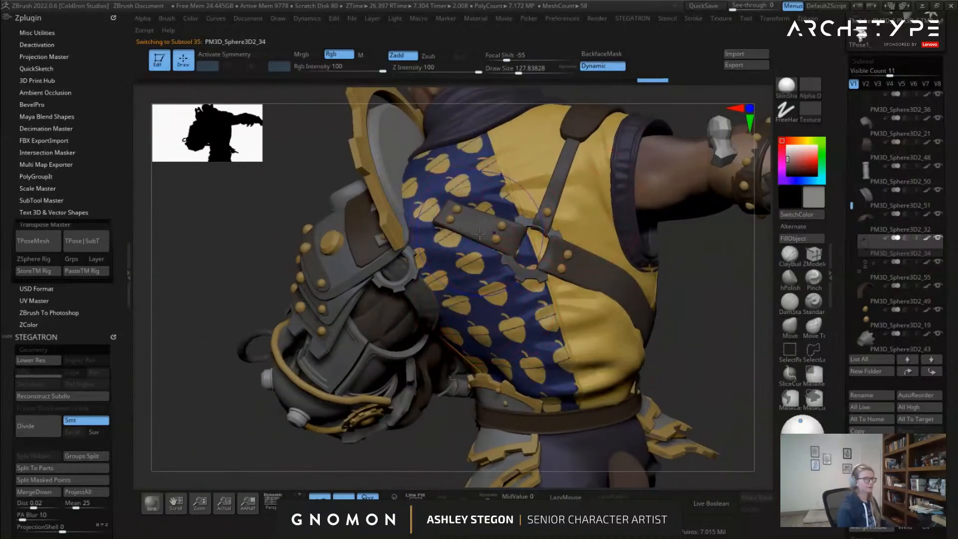
# Select and isolate the torso straps at the lowest subdivision level, then show only the loose back strap segment's polygroup
pyautogui.keyDown('alt'); pyautogui.click(476, 226); pyautogui.keyUp('alt')
pyautogui.keyDown('ctrl'); pyautogui.moveTo(507, 239); pyautogui.dragTo(507, 280, button='right'); pyautogui.keyUp('ctrl')
pyautogui.click(487, 497)
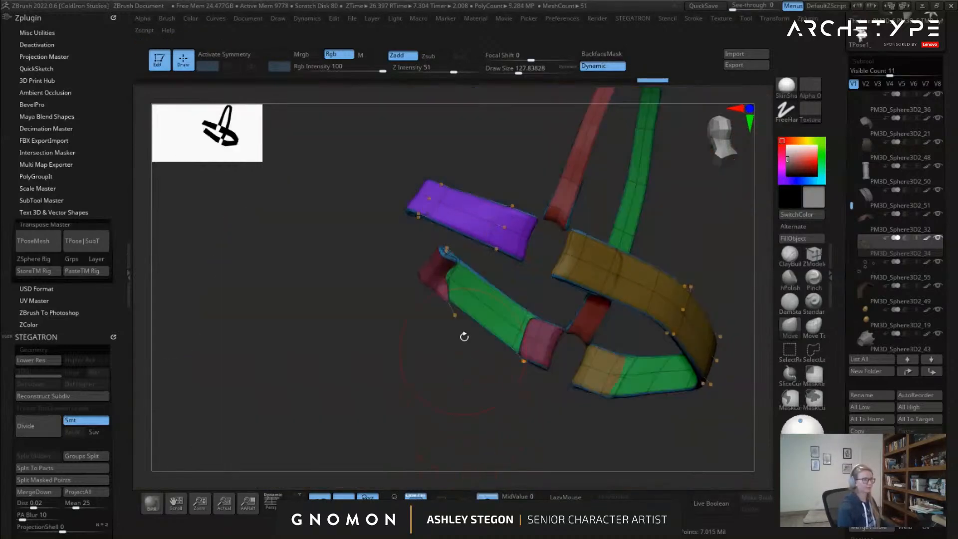
pyautogui.click(487, 498)
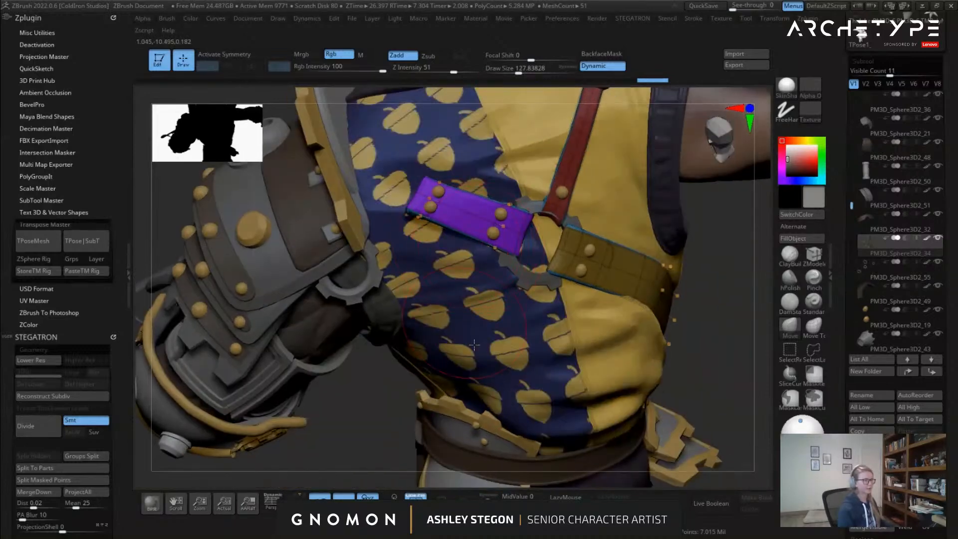
pyautogui.click(483, 497)
pyautogui.hotkey('shift', 'd')
pyautogui.hotkey('shift', 'd')
pyautogui.hotkey('shift', 'd')
pyautogui.moveTo(465, 373); pyautogui.dragTo(485, 229, button='right')
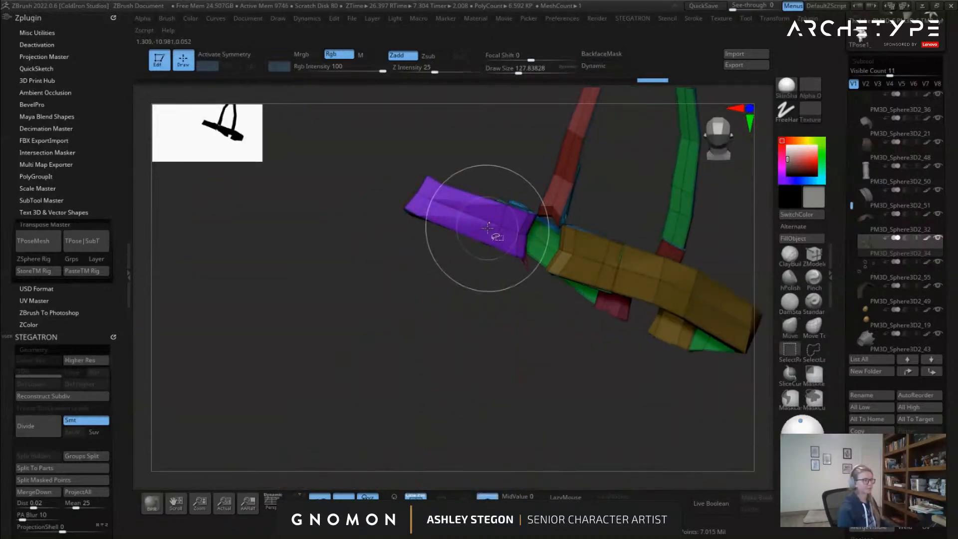
pyautogui.keyDown('ctrl'); pyautogui.keyDown('shift'); pyautogui.click(500, 227); pyautogui.keyUp('shift'); pyautogui.keyUp('ctrl')
pyautogui.keyDown('ctrl'); pyautogui.keyDown('shift'); pyautogui.moveTo(442, 319); pyautogui.dragTo(477, 370); pyautogui.keyUp('shift'); pyautogui.keyUp('ctrl')
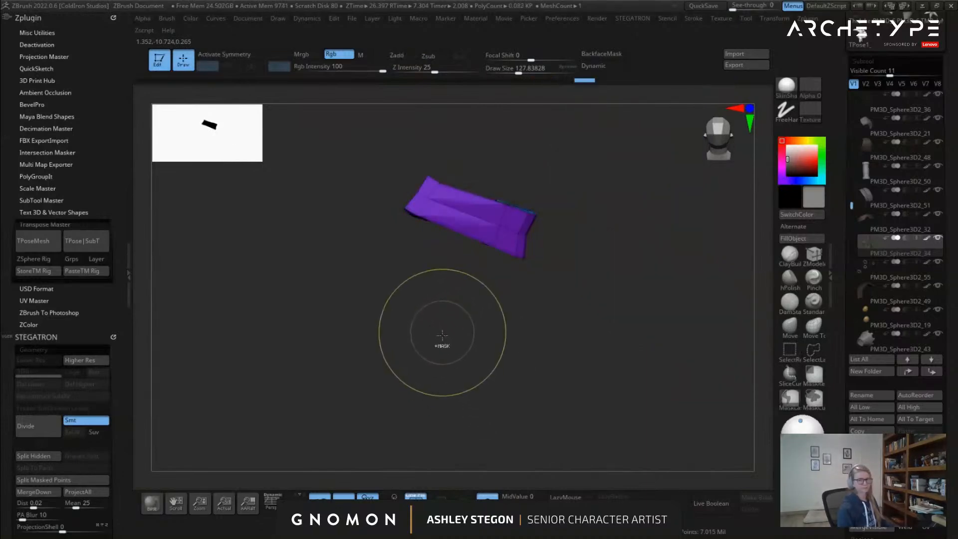
# Show the whole model again and mask every strap piece except the short segment on the acorn-patterned back panel
pyautogui.keyDown('ctrl'); pyautogui.click(457, 360); pyautogui.keyUp('ctrl')
pyautogui.click(487, 496)
pyautogui.moveTo(489, 272); pyautogui.dragTo(418, 403, button='right')
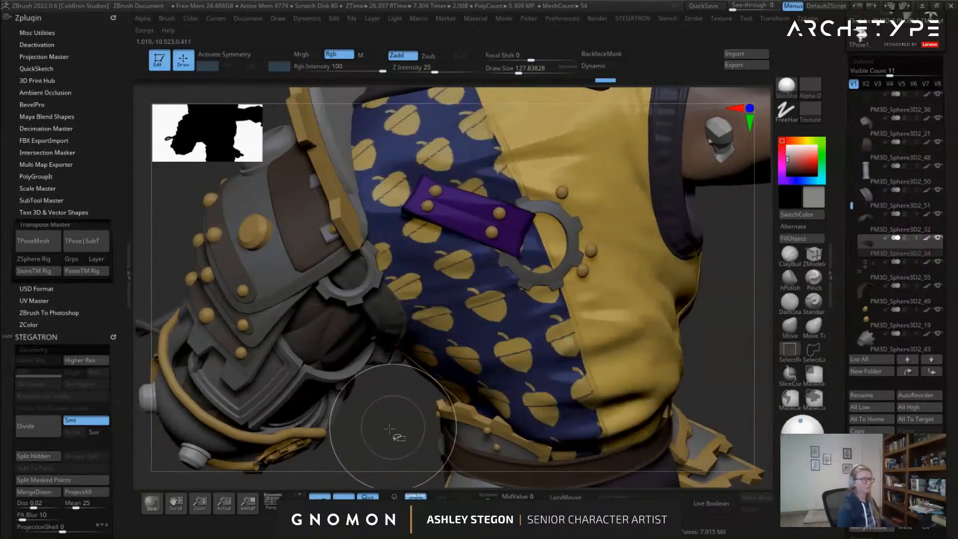
pyautogui.keyDown('ctrl'); pyautogui.keyDown('shift'); pyautogui.click(418, 415); pyautogui.keyUp('shift'); pyautogui.keyUp('ctrl')
pyautogui.hotkey('shift', 'f')
pyautogui.keyDown('ctrl'); pyautogui.click(415, 411); pyautogui.keyUp('ctrl')
pyautogui.hotkey('shift', 'f')
# Relocate the transform gizmo to the segment's gear-ring end and move and rotate the unmasked back strap segment into line
pyautogui.moveTo(419, 400); pyautogui.dragTo(530, 249, button='right')
pyautogui.press('w')
pyautogui.hotkey('shift', 'f')
pyautogui.hotkey('shift', 'f')
pyautogui.keyDown('alt'); pyautogui.moveTo(538, 248); pyautogui.dragTo(618, 269); pyautogui.keyUp('alt')
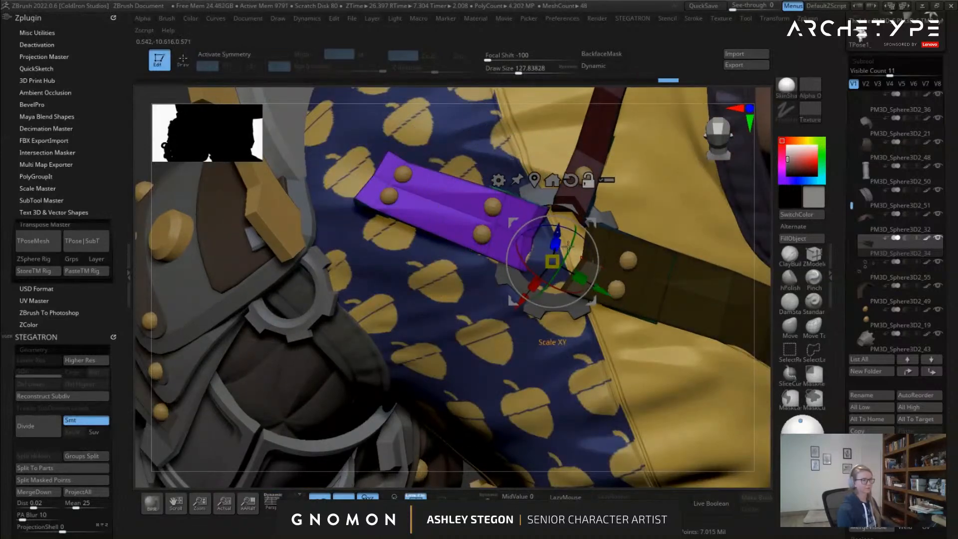
pyautogui.moveTo(518, 253)
pyautogui.mouseDown(button='right')
pyautogui.moveTo(507, 224)
pyautogui.moveTo(530, 259)
pyautogui.mouseUp(button='right')
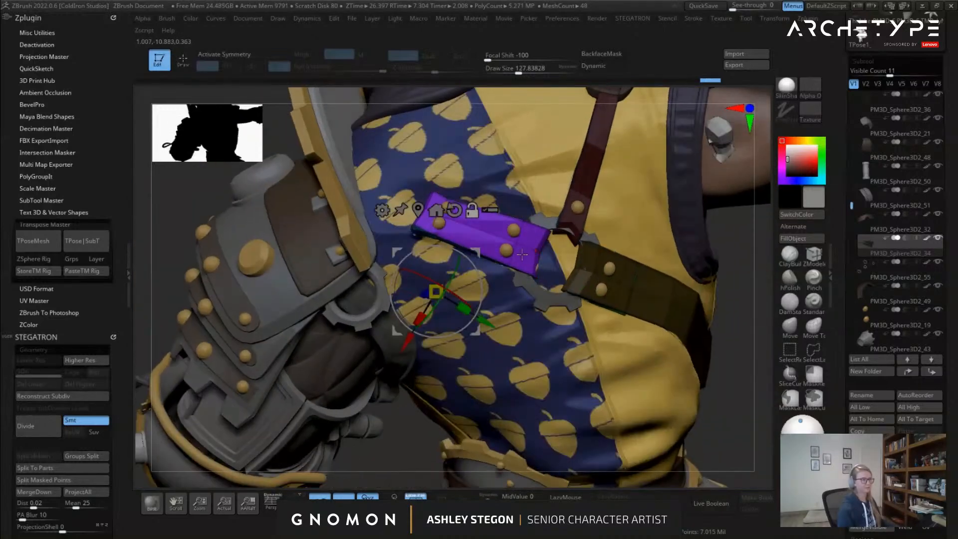
pyautogui.keyDown('alt'); pyautogui.click(520, 245); pyautogui.keyUp('alt')
pyautogui.keyDown('alt'); pyautogui.moveTo(579, 262); pyautogui.dragTo(600, 269); pyautogui.keyUp('alt')
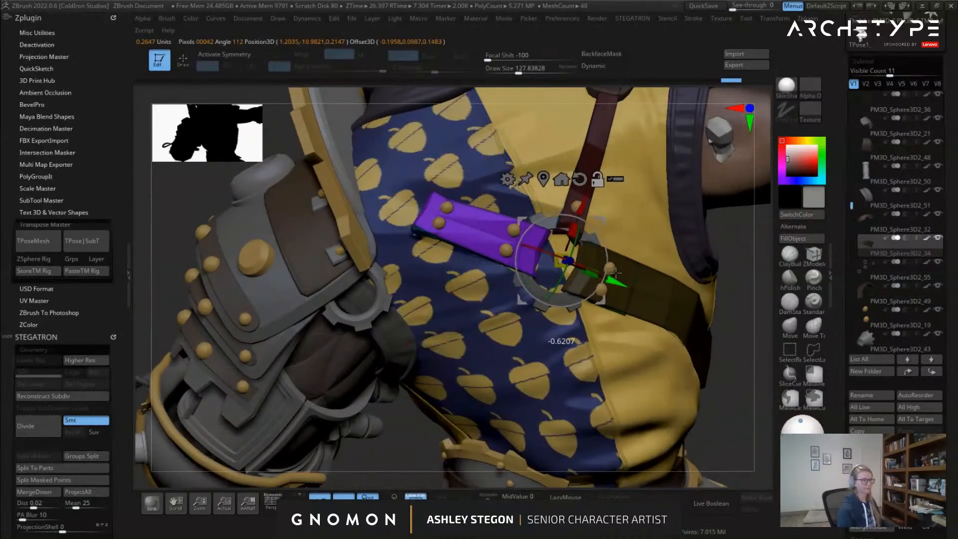
pyautogui.moveTo(603, 260)
pyautogui.mouseDown(button='right')
pyautogui.moveTo(574, 265)
pyautogui.moveTo(601, 249)
pyautogui.mouseUp(button='right')
pyautogui.moveTo(601, 248)
pyautogui.mouseDown()
pyautogui.moveTo(584, 222)
pyautogui.moveTo(598, 238)
pyautogui.mouseUp()
pyautogui.moveTo(597, 238); pyautogui.dragTo(561, 277, button='right')
# Mask part of the back strap segment and shift the unmasked part to extend it towards the arm armour's ring
pyautogui.moveTo(445, 390)
pyautogui.mouseDown(button='right')
pyautogui.moveTo(440, 368)
pyautogui.moveTo(424, 387)
pyautogui.mouseUp(button='right')
pyautogui.press('q')
pyautogui.moveTo(358, 417)
pyautogui.keyDown('ctrl'); pyautogui.mouseDown()
pyautogui.moveTo(594, 358)
pyautogui.moveTo(522, 287)
pyautogui.moveTo(510, 286)
pyautogui.moveTo(513, 296)
pyautogui.mouseUp(); pyautogui.keyUp('ctrl')
pyautogui.press('w')
pyautogui.moveTo(613, 251); pyautogui.dragTo(562, 262)
# Shape the end of the back strap segment with the Move brush at a draw size of about 124
pyautogui.press('q')
pyautogui.press('b')
pyautogui.press('m')
pyautogui.press('v')
pyautogui.moveTo(428, 146); pyautogui.dragTo(364, 308, button='right')
pyautogui.press('s')
pyautogui.moveTo(351, 308); pyautogui.dragTo(365, 309)
pyautogui.moveTo(366, 308)
pyautogui.mouseDown(button='right')
pyautogui.moveTo(404, 271)
pyautogui.moveTo(387, 316)
pyautogui.mouseUp(button='right')
pyautogui.press('s')
pyautogui.moveTo(386, 316); pyautogui.dragTo(372, 324)
pyautogui.moveTo(342, 352); pyautogui.dragTo(391, 308, button='right')
pyautogui.press('s')
pyautogui.moveTo(391, 308); pyautogui.dragTo(379, 308)
pyautogui.keyDown('ctrl'); pyautogui.moveTo(387, 343); pyautogui.dragTo(376, 297, button='right'); pyautogui.keyUp('ctrl')
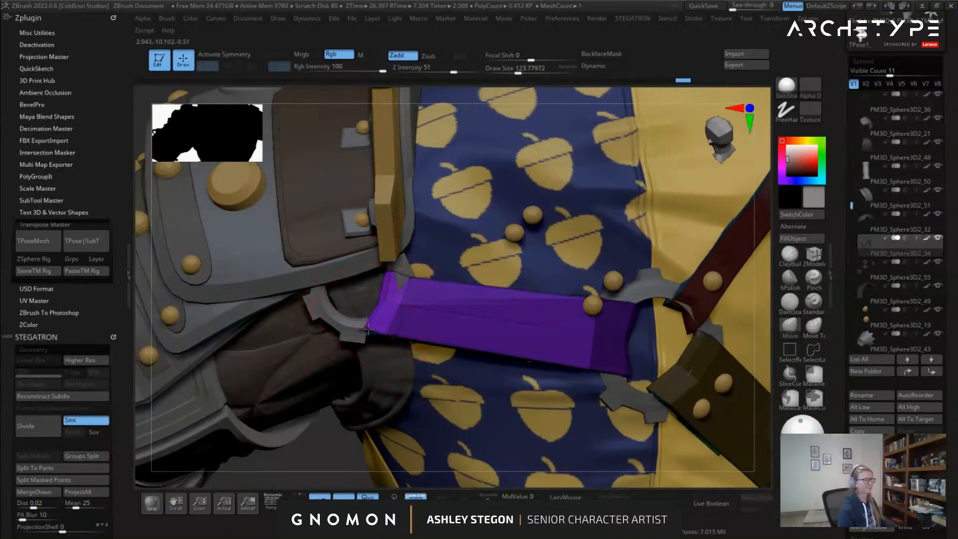
# Refine the strap end around the arm armour's ring with the Move Topological brush at a smaller size, and clear the mask
pyautogui.moveTo(399, 304); pyautogui.dragTo(360, 331, button='right')
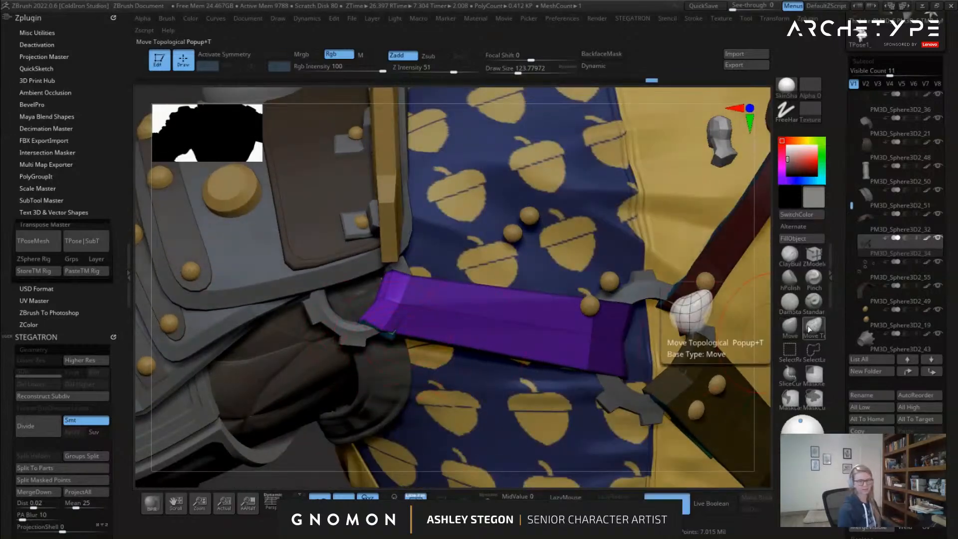
pyautogui.moveTo(464, 207); pyautogui.dragTo(385, 328, button='right')
pyautogui.press('[')
pyautogui.press('[')
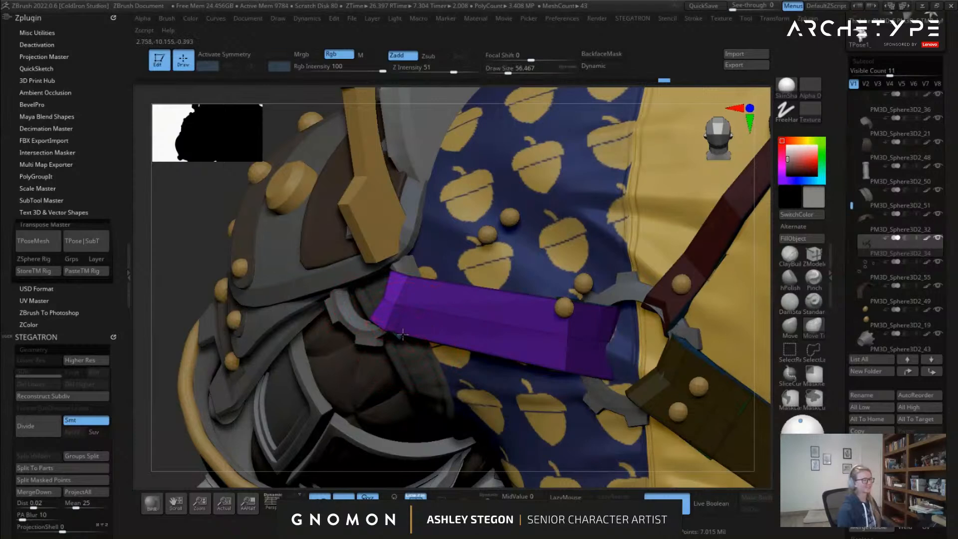
pyautogui.moveTo(418, 323)
pyautogui.mouseDown(button='right')
pyautogui.moveTo(406, 288)
pyautogui.moveTo(358, 321)
pyautogui.mouseUp(button='right')
pyautogui.moveTo(452, 319)
pyautogui.keyDown('ctrl'); pyautogui.mouseDown(button='right')
pyautogui.moveTo(424, 295)
pyautogui.moveTo(299, 339)
pyautogui.mouseUp(button='right'); pyautogui.keyUp('ctrl')
pyautogui.keyDown('ctrl'); pyautogui.moveTo(243, 356); pyautogui.dragTo(265, 375); pyautogui.keyUp('ctrl')
# Select the rivets subtool and mask all rivets except the four floating above the back strap
pyautogui.hotkey('shift', 'f')
pyautogui.moveTo(412, 319); pyautogui.dragTo(459, 324, button='right')
pyautogui.keyDown('alt'); pyautogui.click(451, 308); pyautogui.keyUp('alt')
pyautogui.hotkey('shift', 'f')
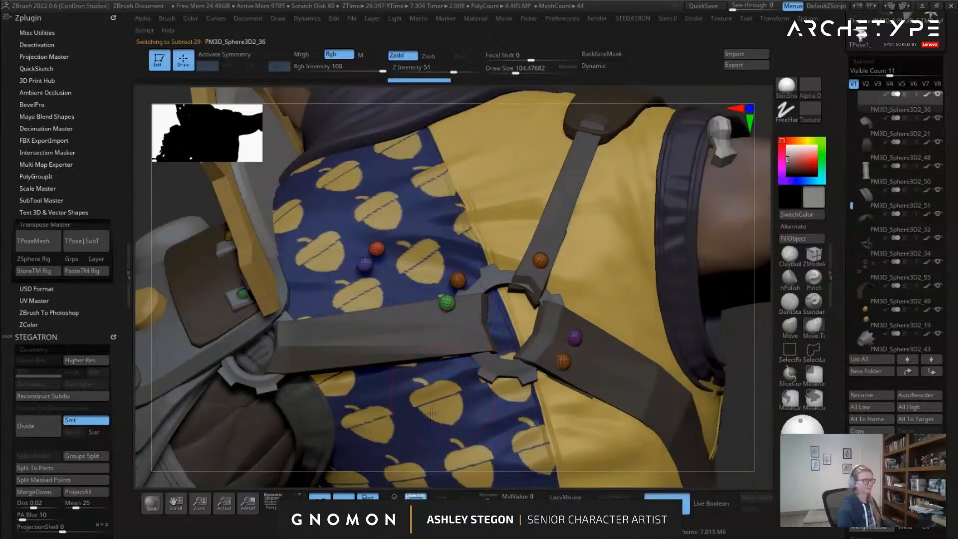
pyautogui.click(488, 498)
pyautogui.moveTo(472, 395); pyautogui.dragTo(448, 340, button='right')
pyautogui.moveTo(399, 212)
pyautogui.keyDown('ctrl'); pyautogui.mouseDown()
pyautogui.moveTo(317, 225)
pyautogui.moveTo(489, 335)
pyautogui.mouseUp(); pyautogui.keyUp('ctrl')
pyautogui.click(487, 497)
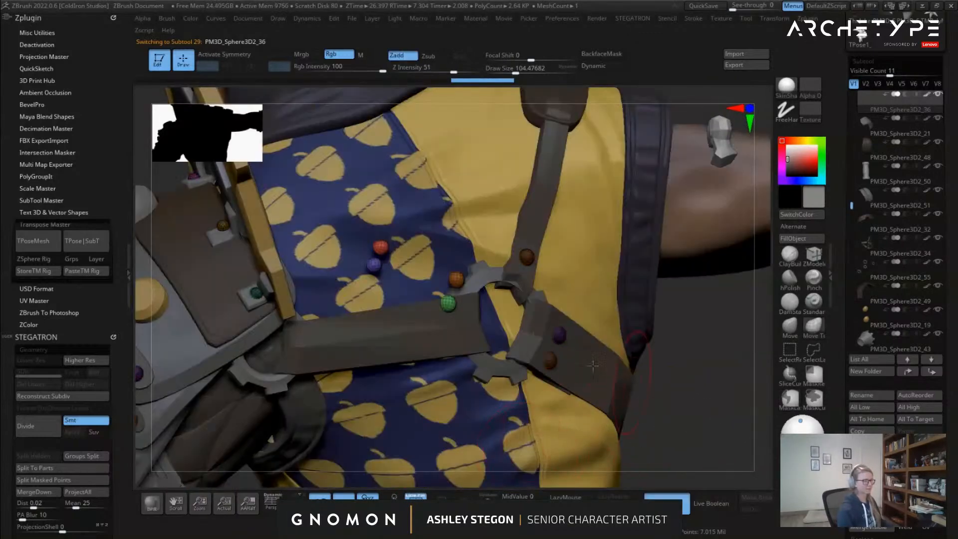
# Move and rotate the four unmasked rivets with the gizmo onto the back strap
pyautogui.press('w')
pyautogui.moveTo(443, 341); pyautogui.dragTo(474, 335)
pyautogui.moveTo(505, 300); pyautogui.dragTo(484, 299, button='right')
pyautogui.moveTo(487, 261); pyautogui.dragTo(481, 344)
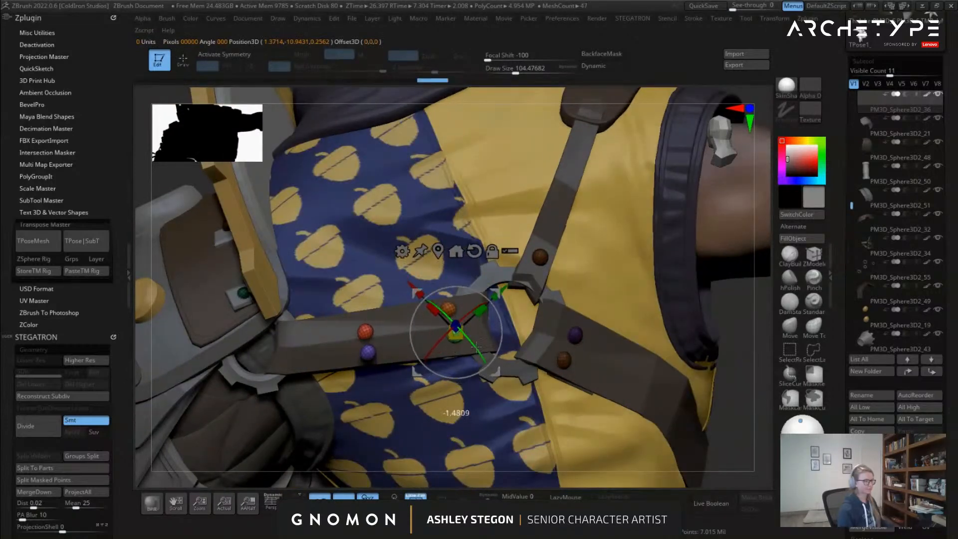
pyautogui.moveTo(495, 298); pyautogui.dragTo(485, 307)
pyautogui.press('q')
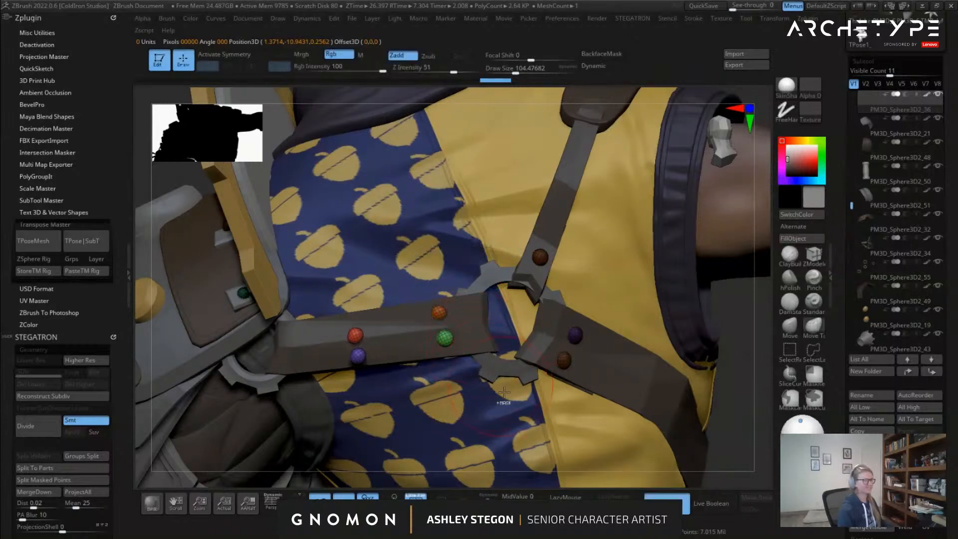
# Mask some of the back strap's rivets and reposition the remaining ones to sit against the strap's surface
pyautogui.keyDown('ctrl'); pyautogui.moveTo(497, 264); pyautogui.dragTo(391, 256); pyautogui.keyUp('ctrl')
pyautogui.press('w')
pyautogui.moveTo(487, 294); pyautogui.dragTo(436, 288)
pyautogui.moveTo(437, 289); pyautogui.dragTo(460, 255, button='right')
pyautogui.keyDown('alt'); pyautogui.click(346, 308); pyautogui.keyUp('alt')
pyautogui.keyDown('ctrl'); pyautogui.moveTo(366, 320); pyautogui.dragTo(368, 342, button='right'); pyautogui.keyUp('ctrl')
pyautogui.press('q')
pyautogui.press('w')
pyautogui.moveTo(347, 309); pyautogui.dragTo(359, 341, button='right')
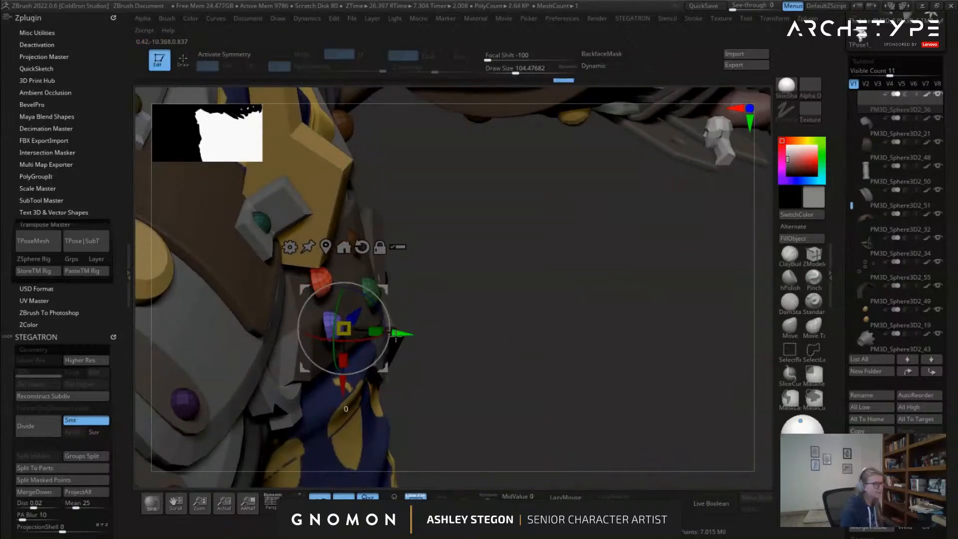
pyautogui.press('q')
pyautogui.moveTo(439, 340)
pyautogui.keyDown('alt'); pyautogui.mouseDown()
pyautogui.moveTo(493, 368)
pyautogui.moveTo(448, 339)
pyautogui.moveTo(445, 364)
pyautogui.moveTo(424, 334)
pyautogui.mouseUp(); pyautogui.keyUp('alt')
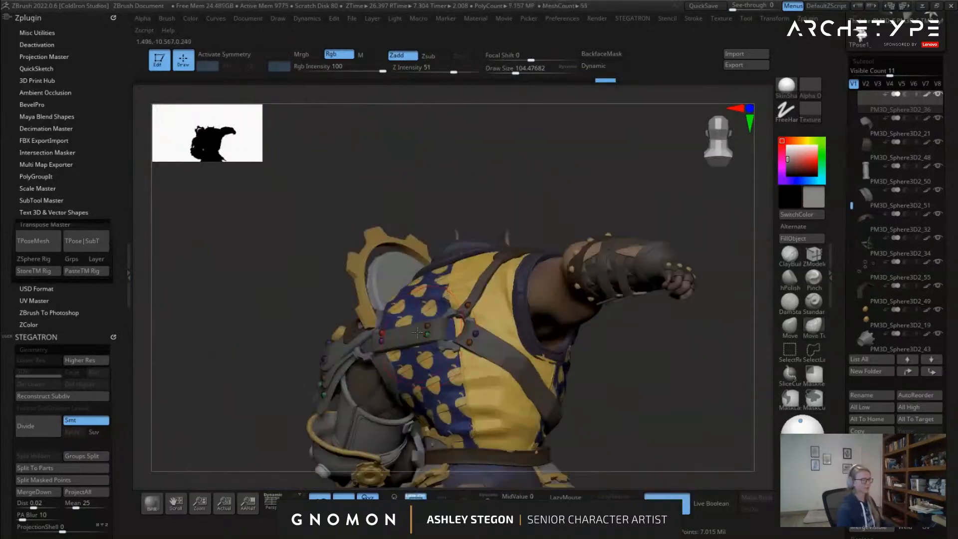
# Select the straps subtool and adjust the strap along the side of the torso with a draw size of about 128
pyautogui.keyDown('alt'); pyautogui.click(417, 338); pyautogui.keyUp('alt')
pyautogui.moveTo(614, 406); pyautogui.dragTo(389, 344)
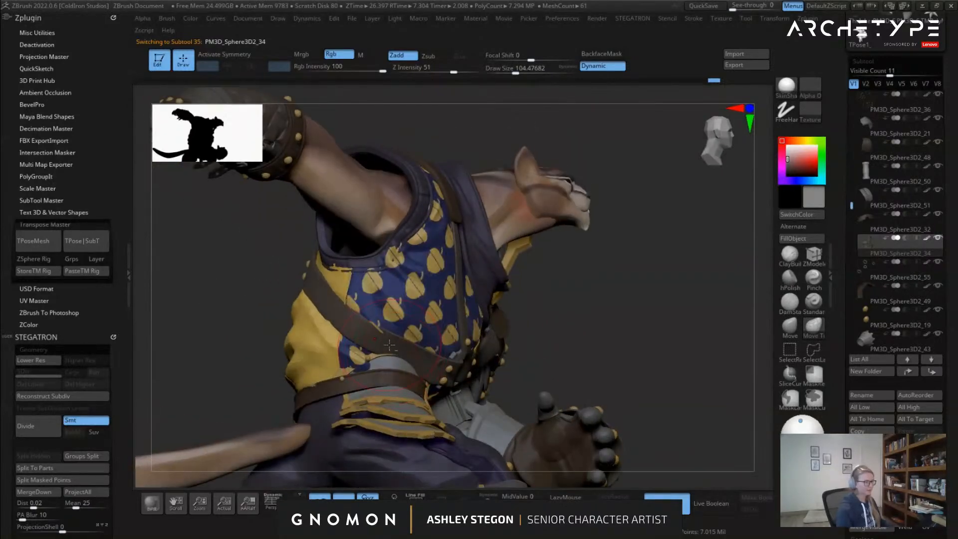
pyautogui.hotkey('shift', 'f')
pyautogui.click(801, 353)
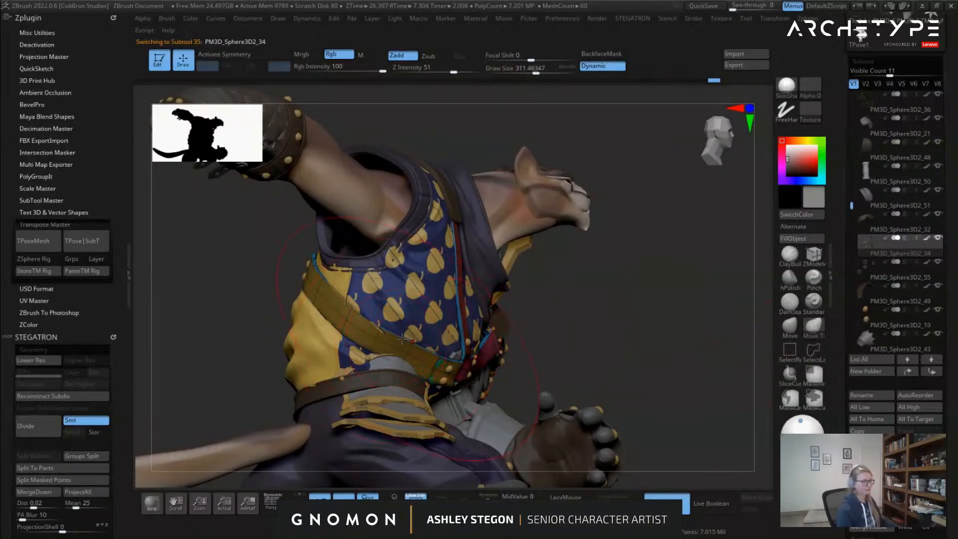
pyautogui.moveTo(408, 340); pyautogui.dragTo(412, 349, button='right')
pyautogui.press('s')
pyautogui.moveTo(418, 347); pyautogui.dragTo(402, 346)
pyautogui.moveTo(412, 345); pyautogui.dragTo(408, 361, button='right')
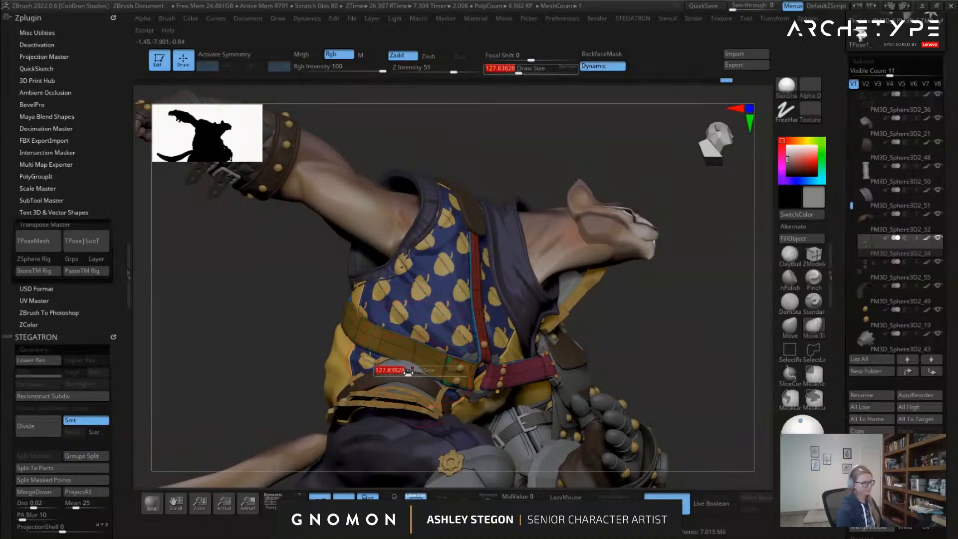
pyautogui.moveTo(429, 362)
pyautogui.mouseDown(button='right')
pyautogui.moveTo(470, 370)
pyautogui.moveTo(379, 327)
pyautogui.mouseUp(button='right')
# Select the vest subtool, lower it to subdivision level 2 and turn off Rgb for the brush
pyautogui.keyDown('alt'); pyautogui.click(378, 324); pyautogui.keyUp('alt')
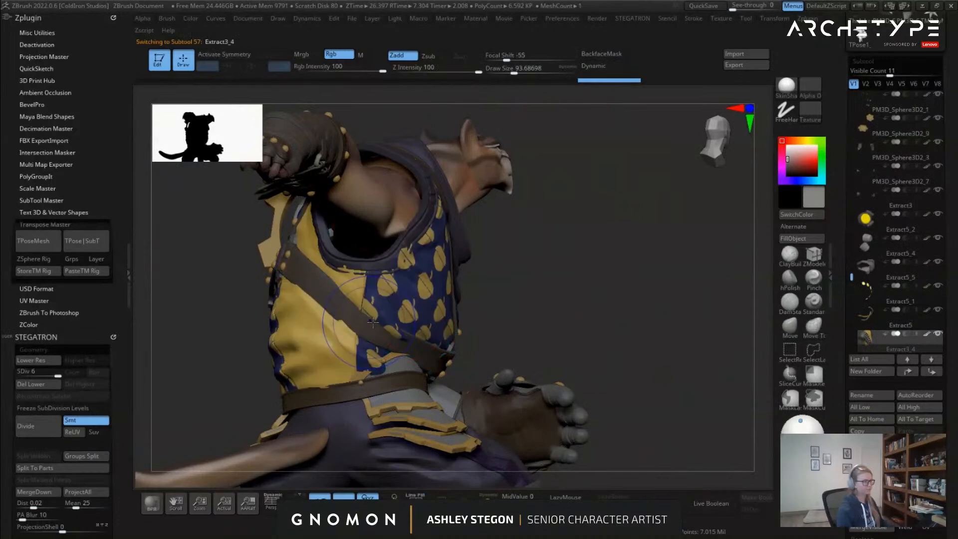
pyautogui.hotkey('shift', 'd')
pyautogui.hotkey('shift', 'd')
pyautogui.hotkey('shift', 'd')
pyautogui.hotkey('shift', 'd')
pyautogui.moveTo(370, 320); pyautogui.dragTo(488, 117, button='right')
pyautogui.hotkey('shift', 'f')
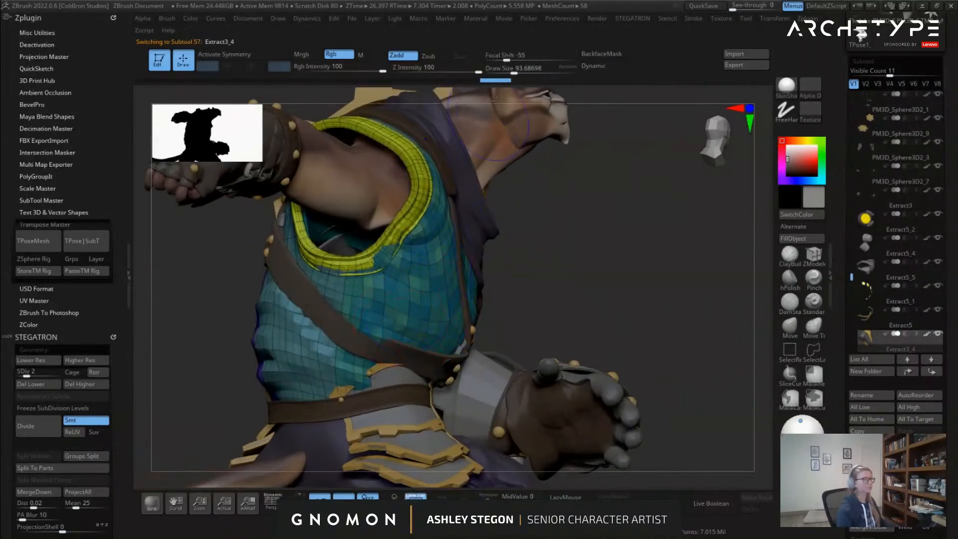
pyautogui.click(339, 54)
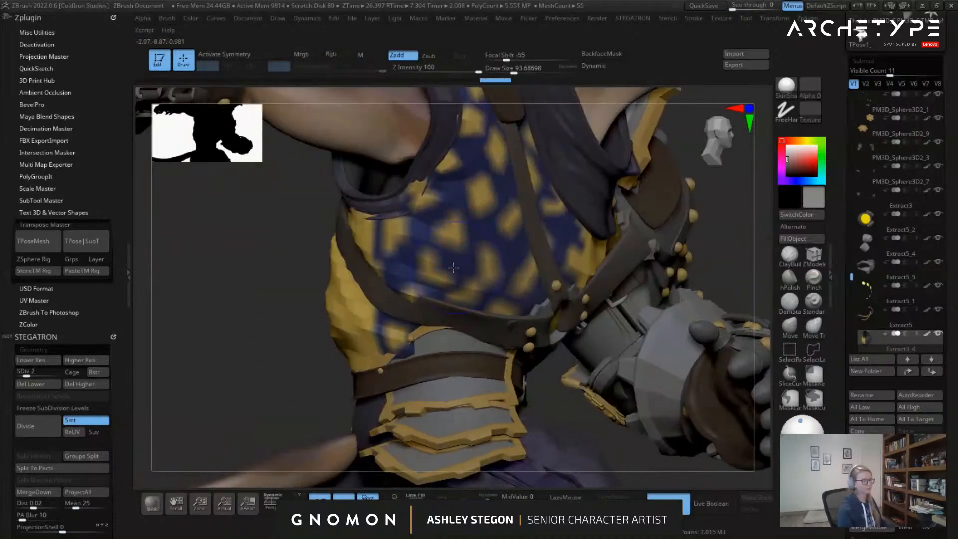
pyautogui.keyDown('alt'); pyautogui.click(428, 277); pyautogui.keyUp('alt')
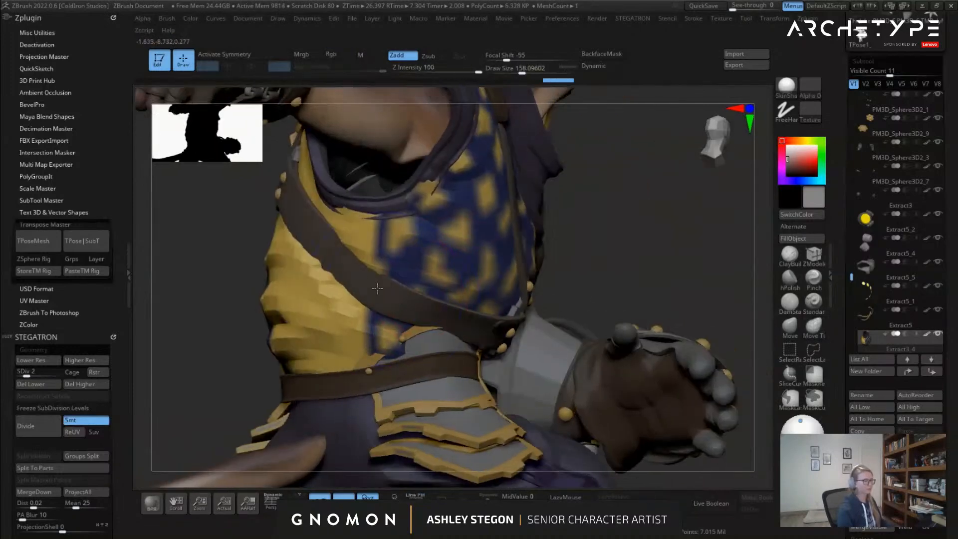
# Raise the vest to subdivision level 4 and sculpt around the side strap with the Standard brush at about size 154
pyautogui.click(815, 301)
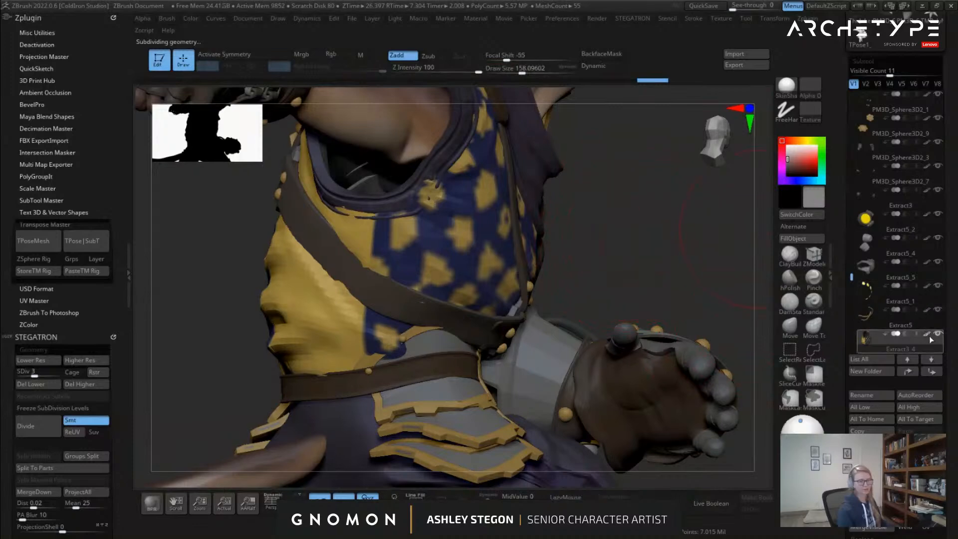
pyautogui.press('s')
pyautogui.moveTo(590, 264); pyautogui.dragTo(353, 256)
pyautogui.press('d')
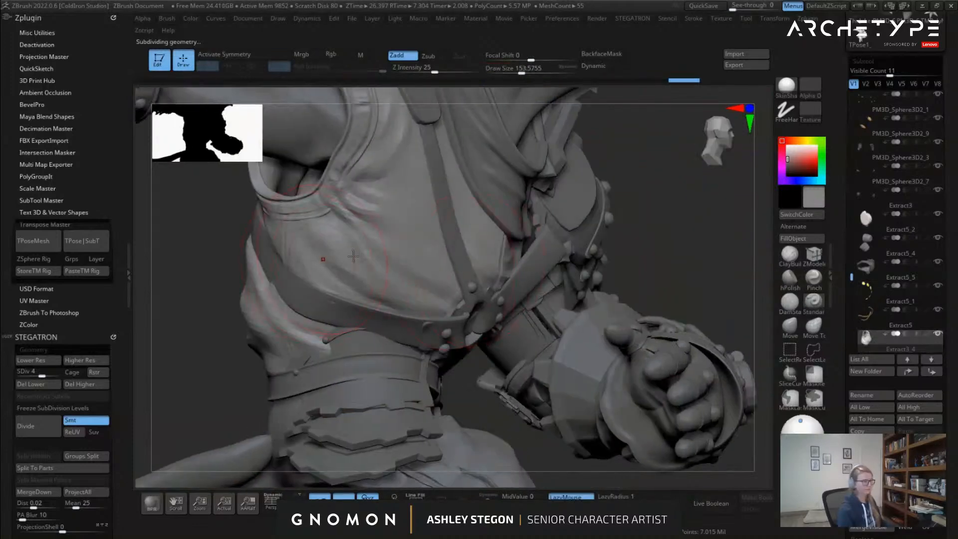
pyautogui.keyDown('alt'); pyautogui.moveTo(328, 274); pyautogui.dragTo(419, 249, button='right'); pyautogui.keyUp('alt')
pyautogui.press('s')
# Adjust the vest's form near the side strap with the Move Topological brush
pyautogui.click(815, 327)
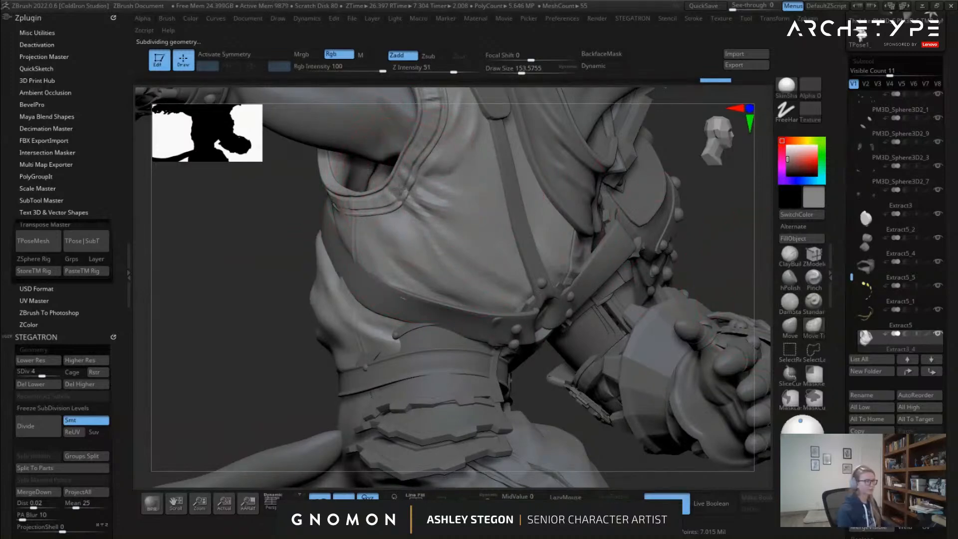
pyautogui.moveTo(435, 289); pyautogui.dragTo(564, 288, button='right')
pyautogui.press('s')
pyautogui.click(647, 270)
# Sculpt vest folds above and below the side strap with the Standard brush at about size 65, raising the vest to subdivision level 5
pyautogui.click(814, 308)
pyautogui.press('s')
pyautogui.moveTo(379, 272)
pyautogui.mouseDown(button='right')
pyautogui.moveTo(404, 271)
pyautogui.moveTo(309, 268)
pyautogui.moveTo(424, 257)
pyautogui.moveTo(346, 245)
pyautogui.moveTo(489, 292)
pyautogui.moveTo(440, 295)
pyautogui.mouseUp(button='right')
pyautogui.press('[')
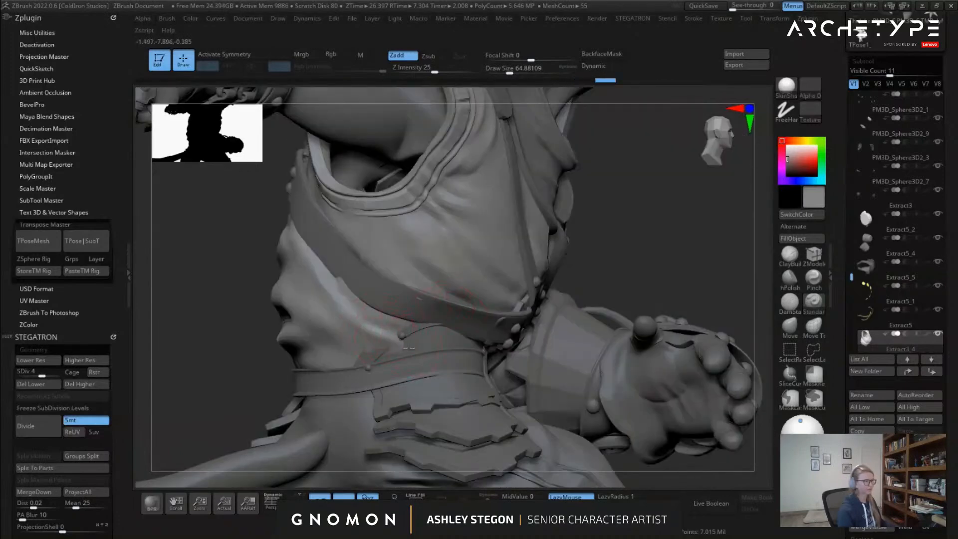
pyautogui.moveTo(372, 342); pyautogui.dragTo(389, 339)
pyautogui.moveTo(338, 313); pyautogui.dragTo(336, 290)
pyautogui.press('d')
pyautogui.moveTo(409, 328); pyautogui.dragTo(392, 332, button='right')
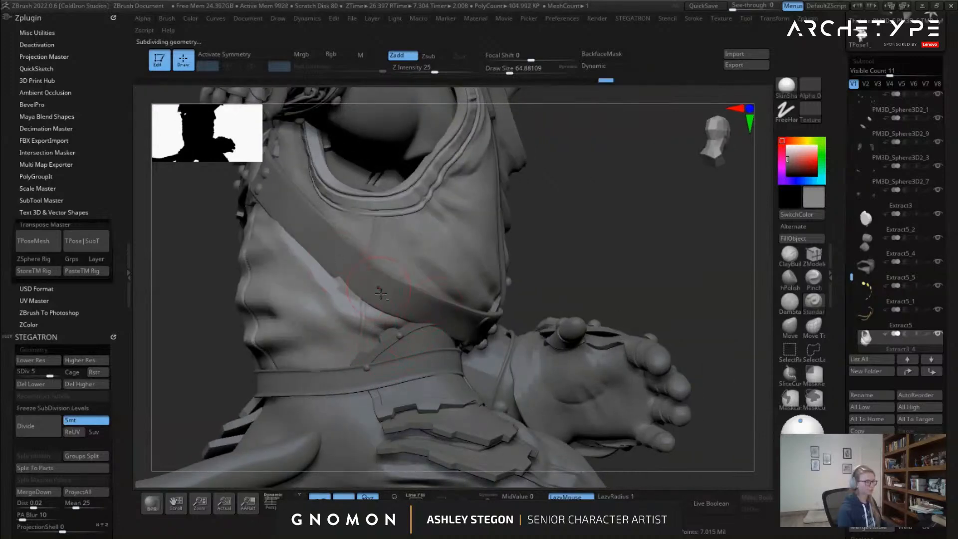
pyautogui.moveTo(344, 276); pyautogui.dragTo(304, 264, button='right')
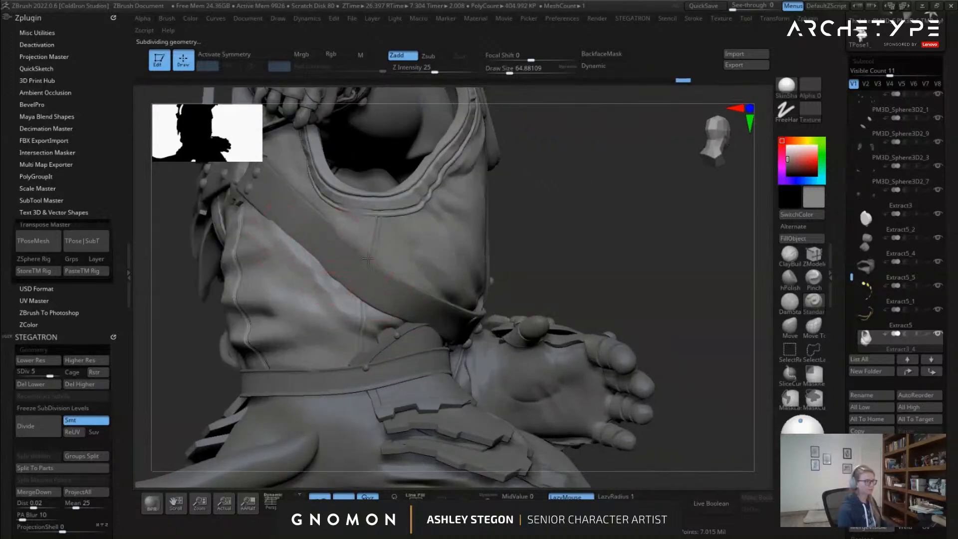
pyautogui.moveTo(337, 254)
pyautogui.mouseDown(button='right')
pyautogui.moveTo(366, 280)
pyautogui.moveTo(452, 460)
pyautogui.moveTo(419, 400)
pyautogui.moveTo(449, 359)
pyautogui.moveTo(457, 300)
pyautogui.mouseUp(button='right')
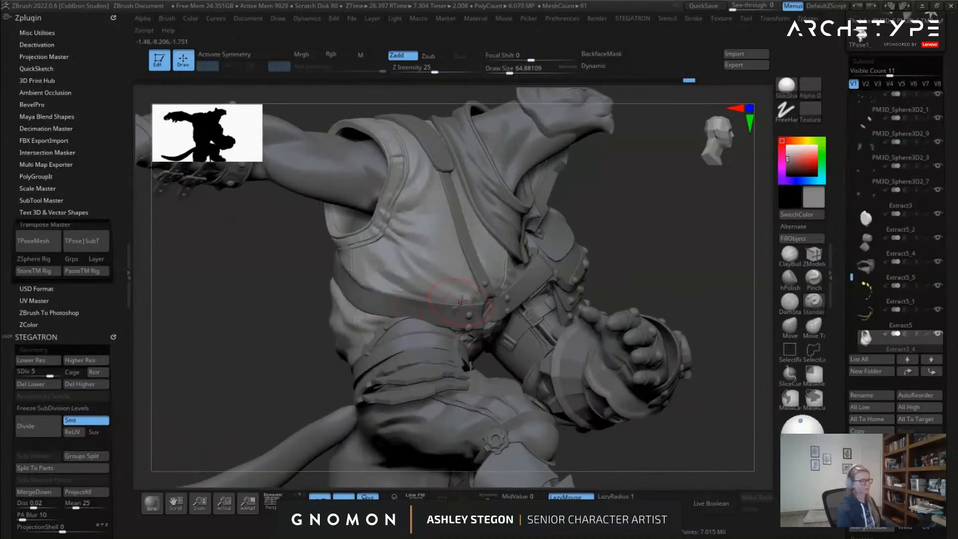
# Select the straps subtool and reshape the lower front strap over the vest, reducing the draw size to about 83
pyautogui.moveTo(396, 303)
pyautogui.mouseDown(button='right')
pyautogui.moveTo(394, 338)
pyautogui.moveTo(415, 312)
pyautogui.mouseUp(button='right')
pyautogui.keyDown('alt'); pyautogui.click(415, 312); pyautogui.keyUp('alt')
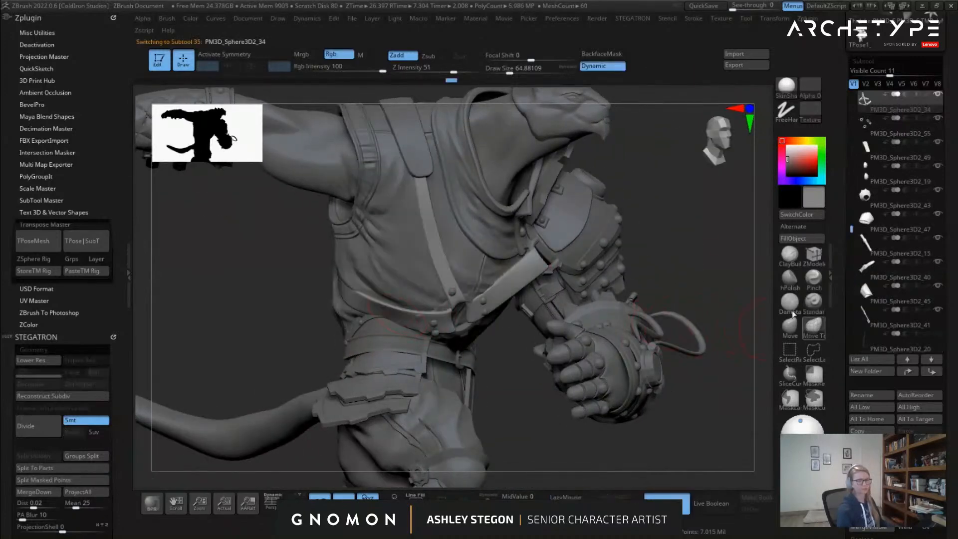
pyautogui.keyDown('ctrl'); pyautogui.moveTo(416, 297); pyautogui.dragTo(391, 308, button='right'); pyautogui.keyUp('ctrl')
pyautogui.press('s')
pyautogui.moveTo(390, 310); pyautogui.dragTo(392, 310)
pyautogui.press('s')
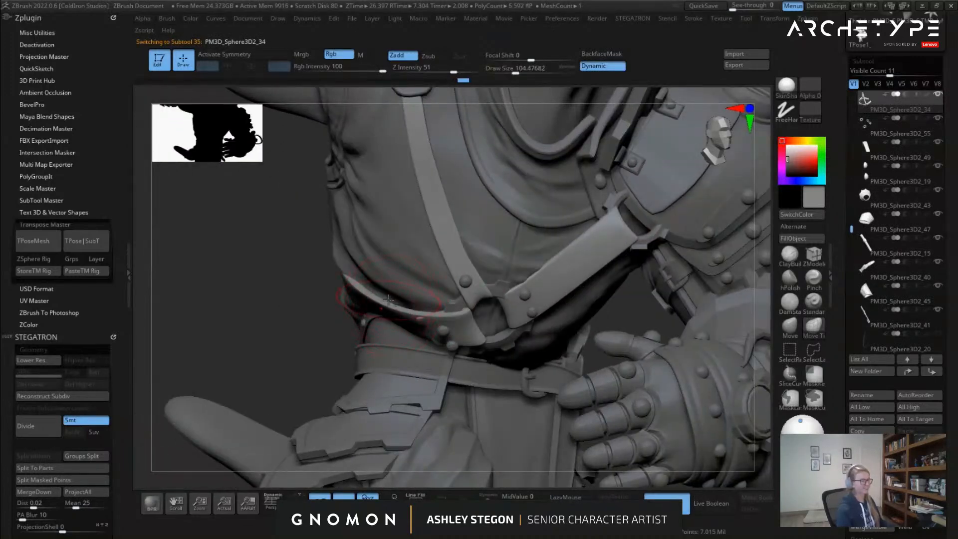
pyautogui.moveTo(349, 295)
pyautogui.mouseDown(button='right')
pyautogui.moveTo(385, 305)
pyautogui.moveTo(397, 324)
pyautogui.moveTo(413, 318)
pyautogui.mouseUp(button='right')
pyautogui.moveTo(413, 318); pyautogui.dragTo(415, 311)
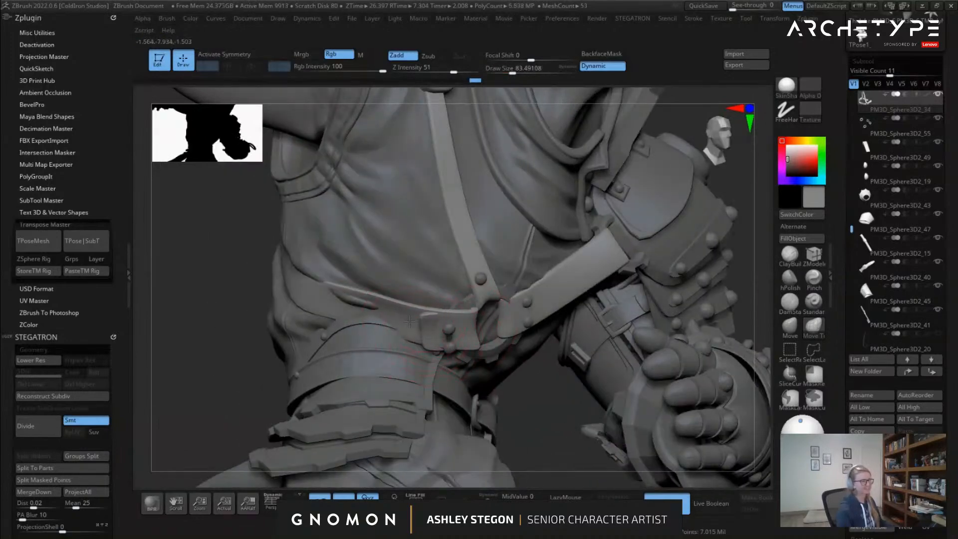
# Lower the straps to their lowest subdivision level and adjust the lower front strap with the Move Topological brush
pyautogui.click(814, 327)
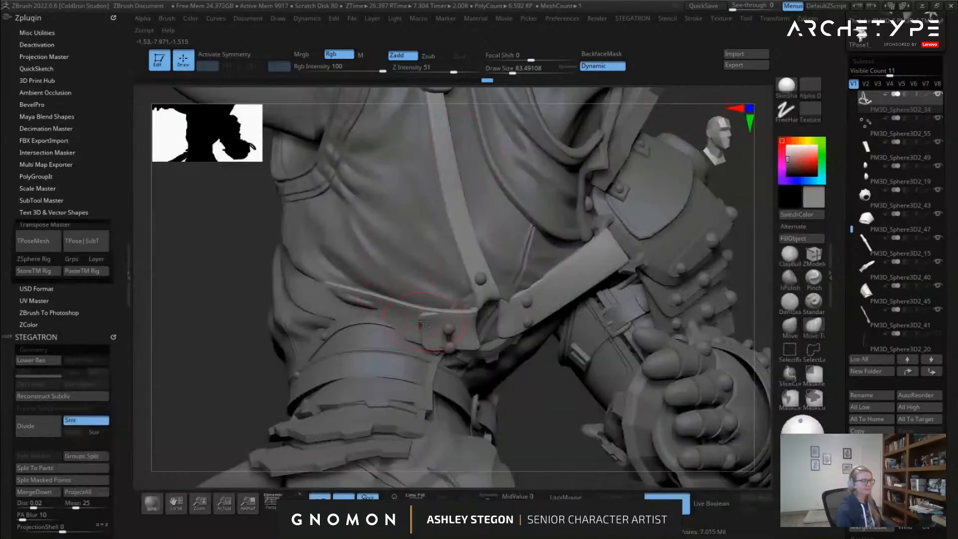
pyautogui.hotkey('shift', 'd')
pyautogui.hotkey('shift', 'f')
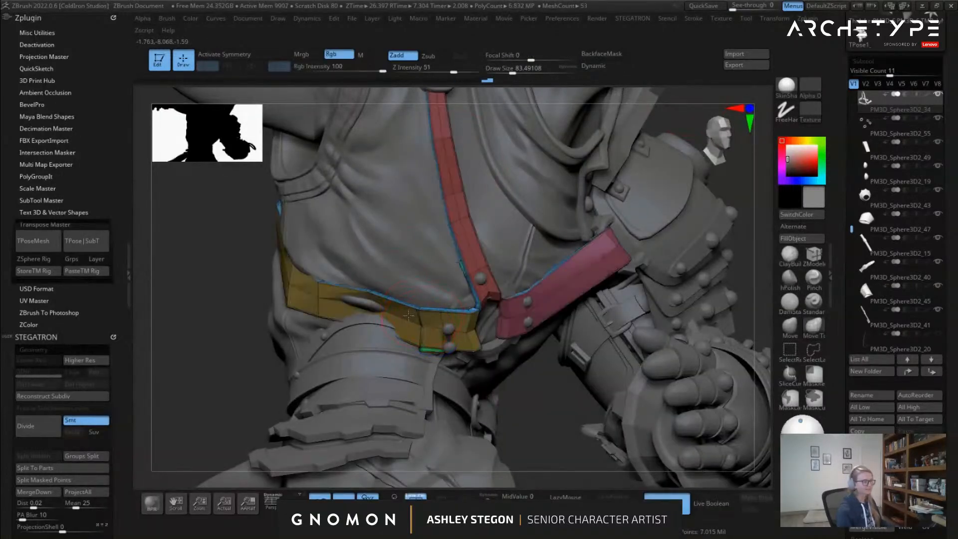
pyautogui.keyDown('alt'); pyautogui.click(434, 344); pyautogui.keyUp('alt')
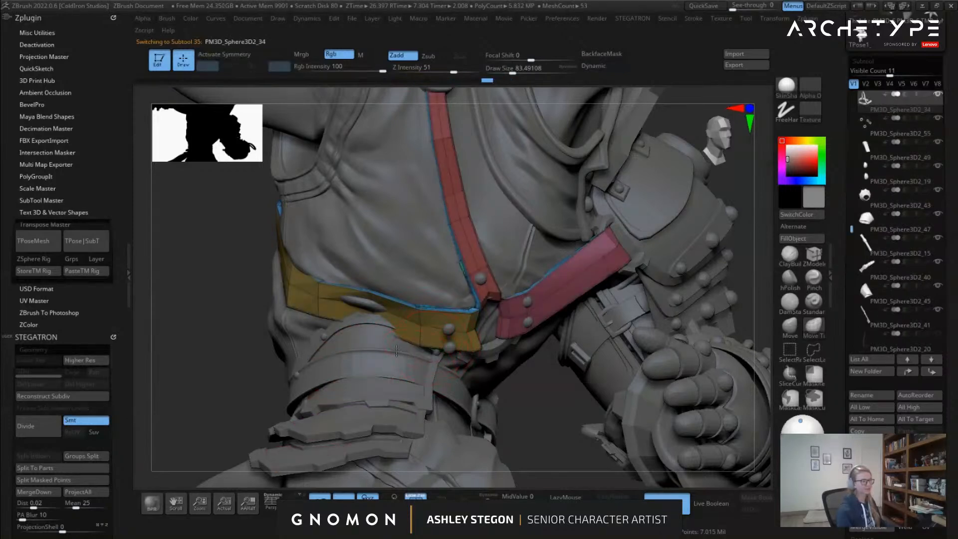
pyautogui.hotkey('shift', 'f')
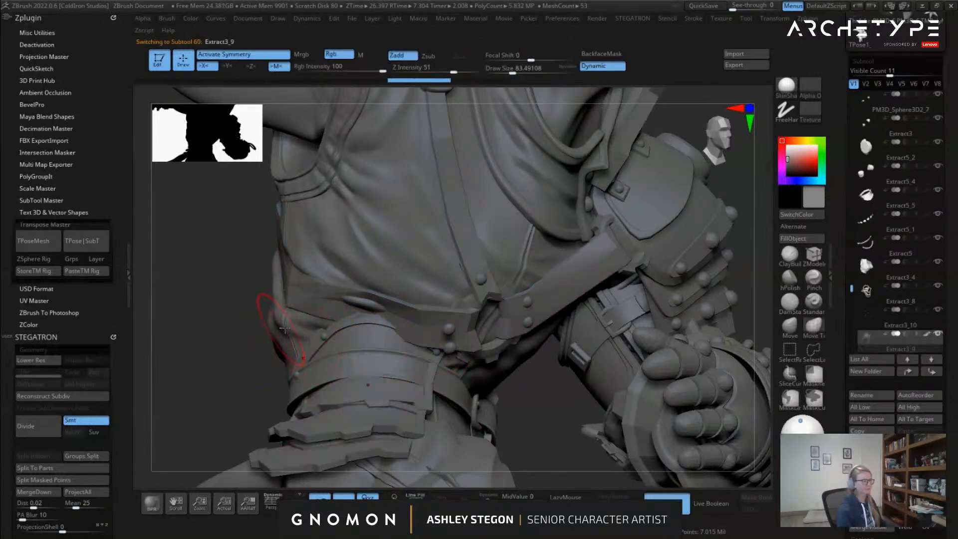
pyautogui.moveTo(278, 325); pyautogui.dragTo(369, 323, button='right')
pyautogui.keyDown('alt'); pyautogui.click(422, 325); pyautogui.keyUp('alt')
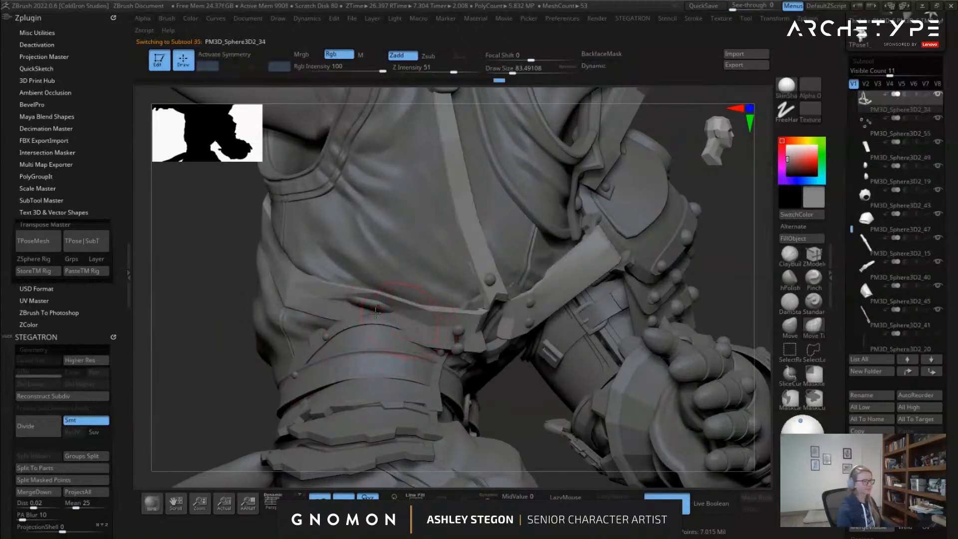
# Select the vest and sculpt folds above the waist belt with the Standard brush at about size 87
pyautogui.keyDown('alt'); pyautogui.click(396, 298); pyautogui.keyUp('alt')
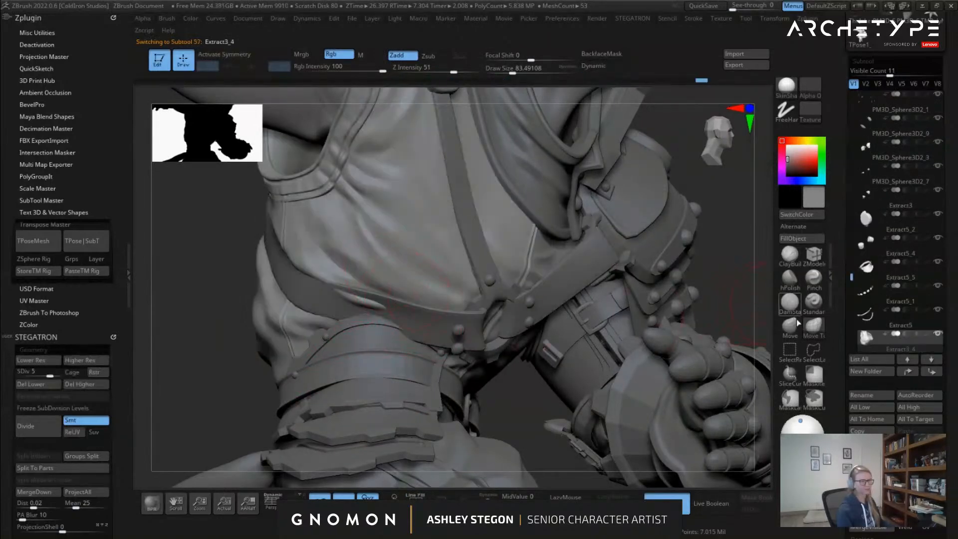
pyautogui.click(808, 303)
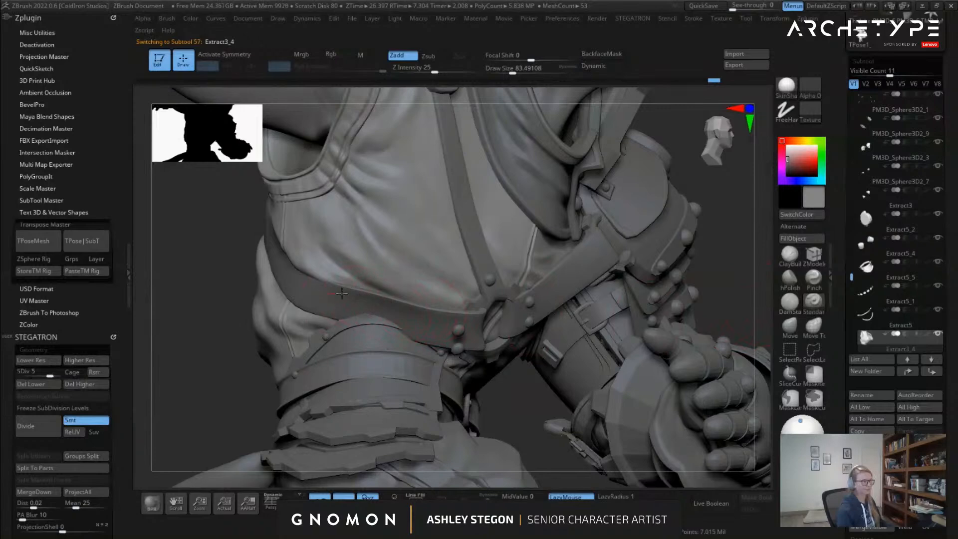
pyautogui.moveTo(294, 277)
pyautogui.mouseDown(button='right')
pyautogui.moveTo(372, 294)
pyautogui.moveTo(454, 274)
pyautogui.moveTo(541, 276)
pyautogui.mouseUp(button='right')
pyautogui.moveTo(496, 233); pyautogui.dragTo(522, 327, button='right')
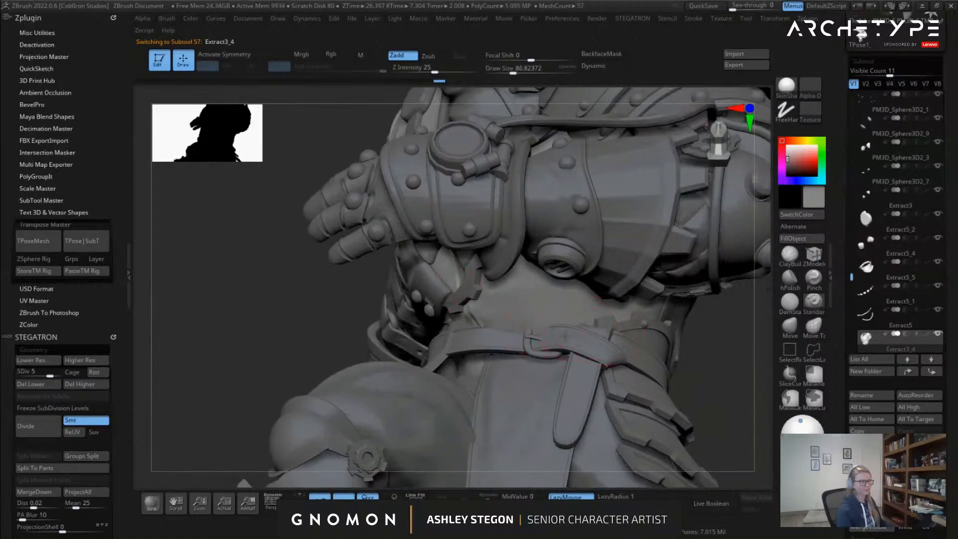
pyautogui.moveTo(507, 334); pyautogui.dragTo(546, 337)
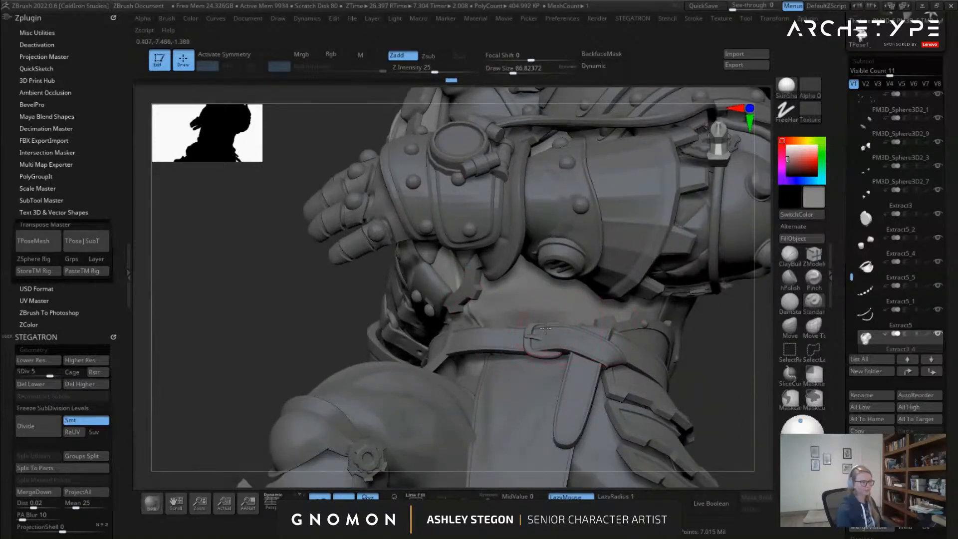
pyautogui.moveTo(546, 340); pyautogui.dragTo(536, 329, button='right')
pyautogui.moveTo(587, 306)
pyautogui.mouseDown()
pyautogui.moveTo(499, 323)
pyautogui.moveTo(519, 322)
pyautogui.mouseUp()
pyautogui.moveTo(525, 314)
pyautogui.mouseDown(button='right')
pyautogui.moveTo(514, 320)
pyautogui.moveTo(557, 310)
pyautogui.mouseUp(button='right')
pyautogui.moveTo(601, 305)
pyautogui.mouseDown()
pyautogui.moveTo(664, 302)
pyautogui.moveTo(685, 312)
pyautogui.moveTo(674, 309)
pyautogui.mouseUp()
# Sculpt finer vest folds on the side of the torso at about size 35 and smooth them
pyautogui.keyDown('alt'); pyautogui.moveTo(673, 308); pyautogui.dragTo(531, 300, button='right'); pyautogui.keyUp('alt')
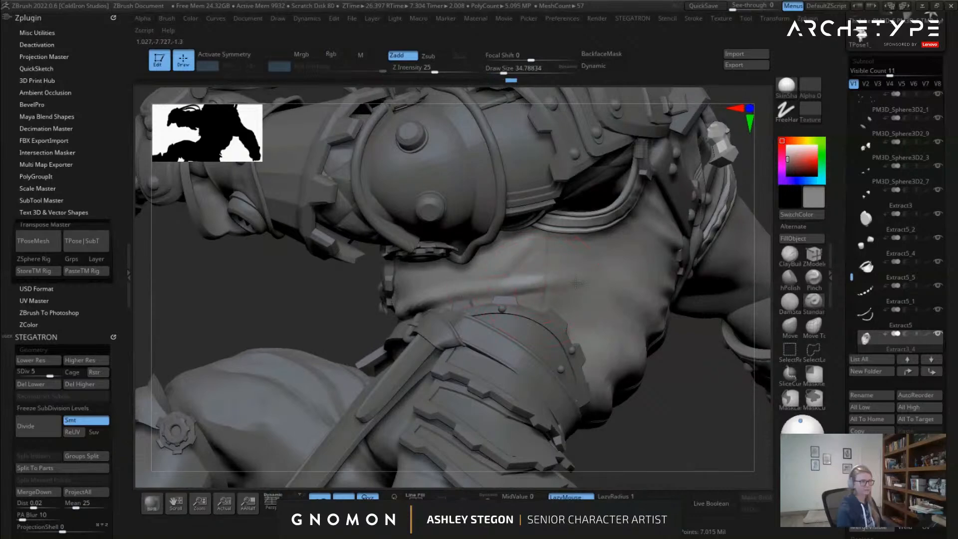
pyautogui.moveTo(599, 295); pyautogui.dragTo(554, 298, button='right')
pyautogui.moveTo(610, 300)
pyautogui.keyDown('shift'); pyautogui.mouseDown()
pyautogui.moveTo(549, 302)
pyautogui.moveTo(656, 318)
pyautogui.mouseUp(); pyautogui.keyUp('shift')
pyautogui.moveTo(580, 322); pyautogui.dragTo(675, 324)
pyautogui.moveTo(695, 322)
pyautogui.mouseDown(button='right')
pyautogui.moveTo(588, 303)
pyautogui.moveTo(474, 301)
pyautogui.moveTo(518, 287)
pyautogui.mouseUp(button='right')
# Lower the vest's subdivisions, smooth its back with a brush size of about 68, and raise it to subdivision level 3
pyautogui.hotkey('shift', 'd')
pyautogui.hotkey('shift', 'd')
pyautogui.hotkey('shift', 'd')
pyautogui.hotkey('shift', 'd')
pyautogui.press('s')
pyautogui.moveTo(530, 285)
pyautogui.mouseDown()
pyautogui.moveTo(552, 282)
pyautogui.moveTo(523, 291)
pyautogui.moveTo(536, 270)
pyautogui.moveTo(500, 294)
pyautogui.moveTo(477, 245)
pyautogui.moveTo(500, 234)
pyautogui.moveTo(498, 256)
pyautogui.mouseUp()
pyautogui.press('d')
pyautogui.press('d')
pyautogui.press('s')
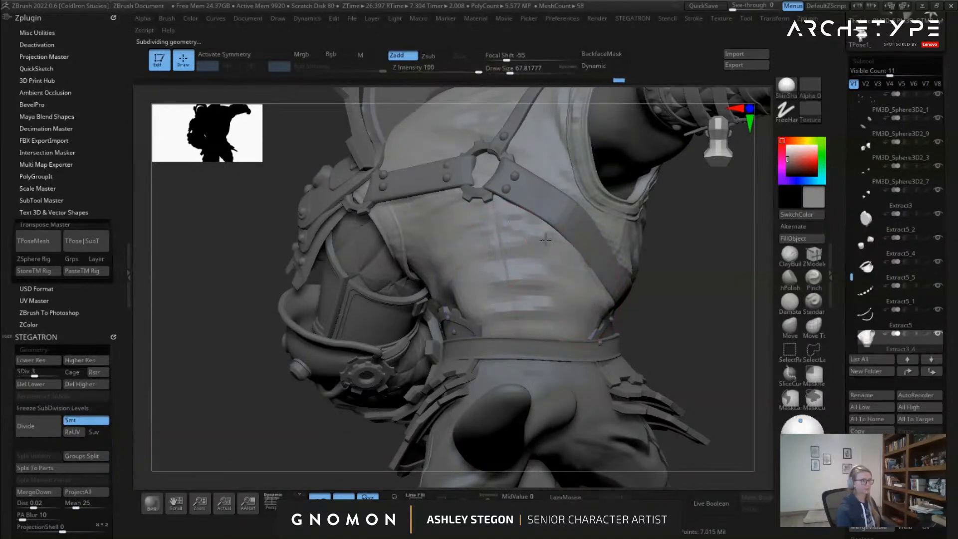
# Sculpt folds across the vest's lower back at about size 41, working at subdivision level 4
pyautogui.moveTo(538, 254)
pyautogui.mouseDown(button='right')
pyautogui.moveTo(524, 231)
pyautogui.moveTo(460, 215)
pyautogui.mouseUp(button='right')
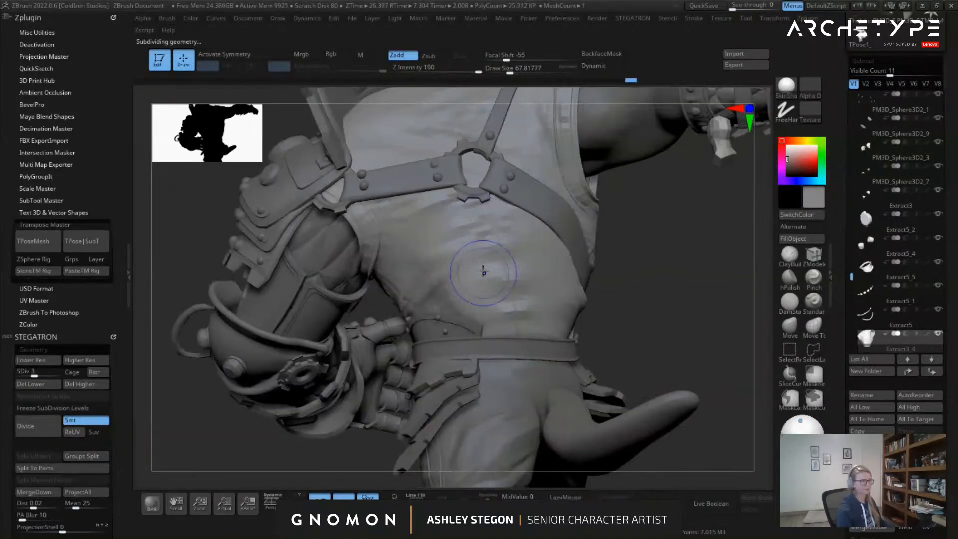
pyautogui.moveTo(500, 242)
pyautogui.mouseDown(button='right')
pyautogui.moveTo(465, 268)
pyautogui.moveTo(472, 238)
pyautogui.mouseUp(button='right')
pyautogui.press('s')
pyautogui.click(439, 232)
pyautogui.moveTo(407, 286); pyautogui.dragTo(407, 298, button='right')
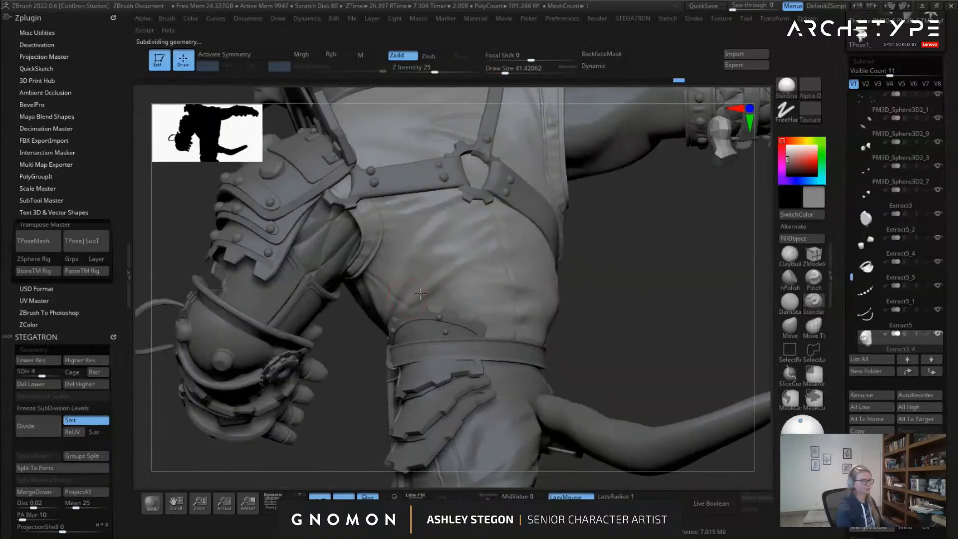
# Smooth the vest beside the diagonal back strap at about size 62 and raise the vest to subdivision level 5
pyautogui.moveTo(458, 275); pyautogui.dragTo(471, 305, button='right')
pyautogui.moveTo(567, 293); pyautogui.dragTo(585, 310, button='right')
pyautogui.keyDown('shift'); pyautogui.moveTo(584, 310); pyautogui.dragTo(569, 267); pyautogui.keyUp('shift')
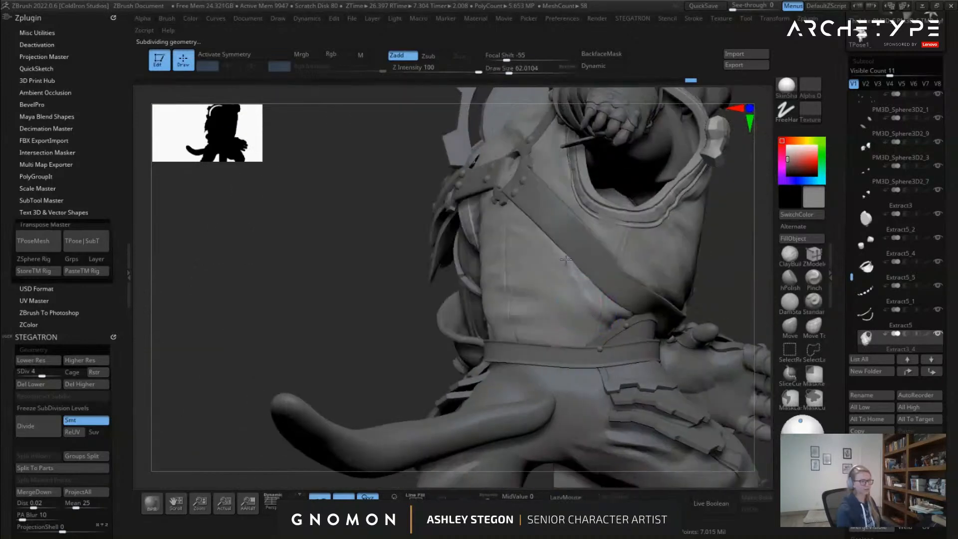
pyautogui.moveTo(530, 304)
pyautogui.mouseDown(button='right')
pyautogui.moveTo(543, 280)
pyautogui.moveTo(552, 299)
pyautogui.moveTo(554, 278)
pyautogui.moveTo(538, 265)
pyautogui.moveTo(598, 277)
pyautogui.moveTo(577, 294)
pyautogui.moveTo(546, 289)
pyautogui.moveTo(583, 296)
pyautogui.mouseUp(button='right')
pyautogui.press('d')
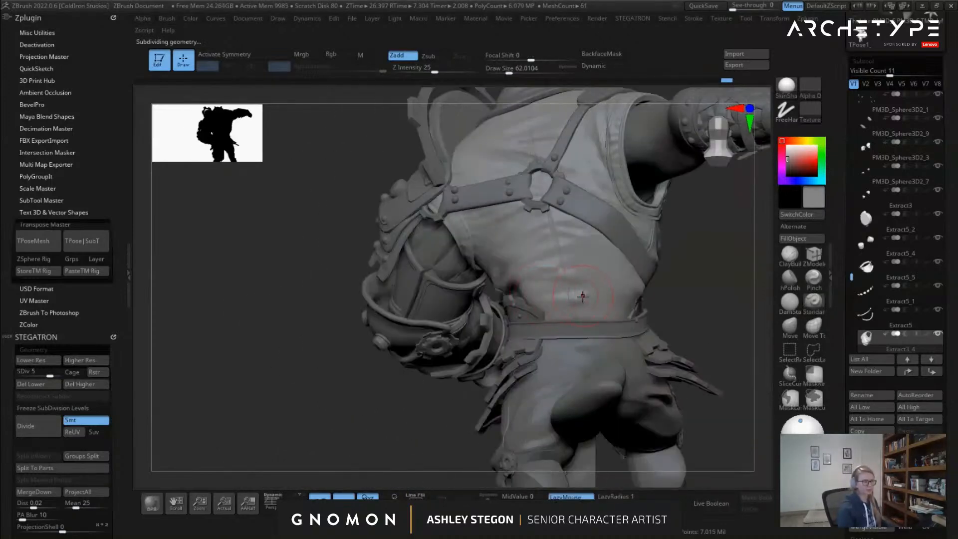
# Soften the vest's lower back at subdivision level 2, then rework its folds while stepping up to level 4
pyautogui.press('shift')
pyautogui.hotkey('shift', 'd')
pyautogui.hotkey('shift', 'd')
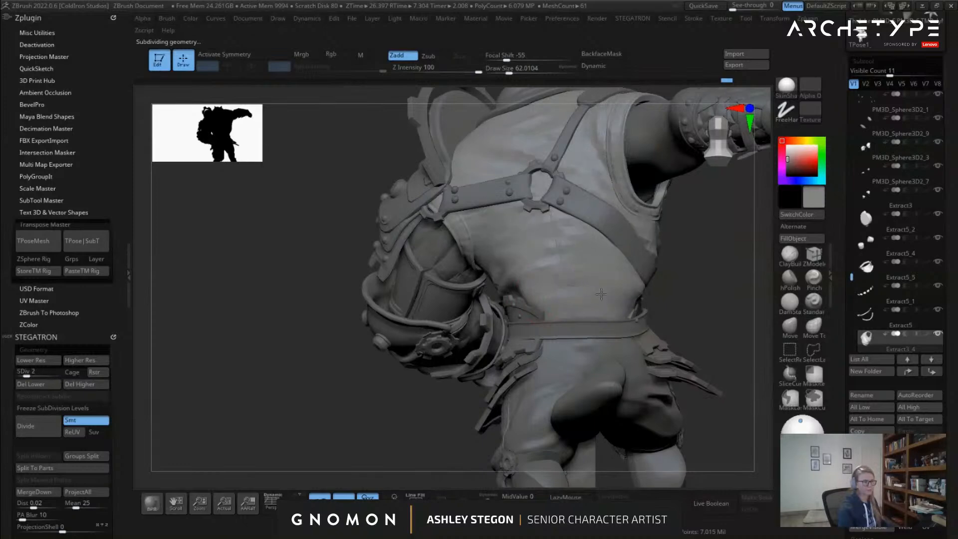
pyautogui.press('d')
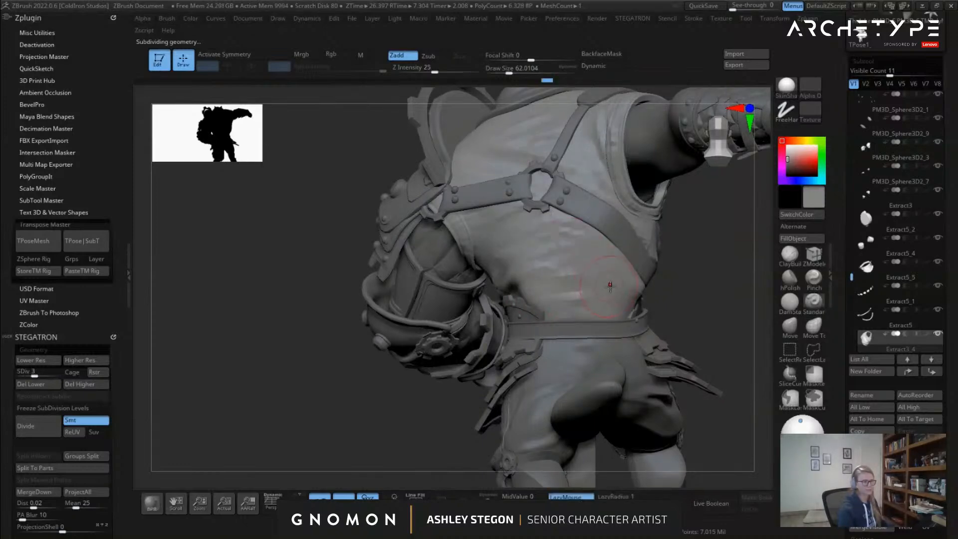
pyautogui.moveTo(596, 248); pyautogui.dragTo(582, 247, button='right')
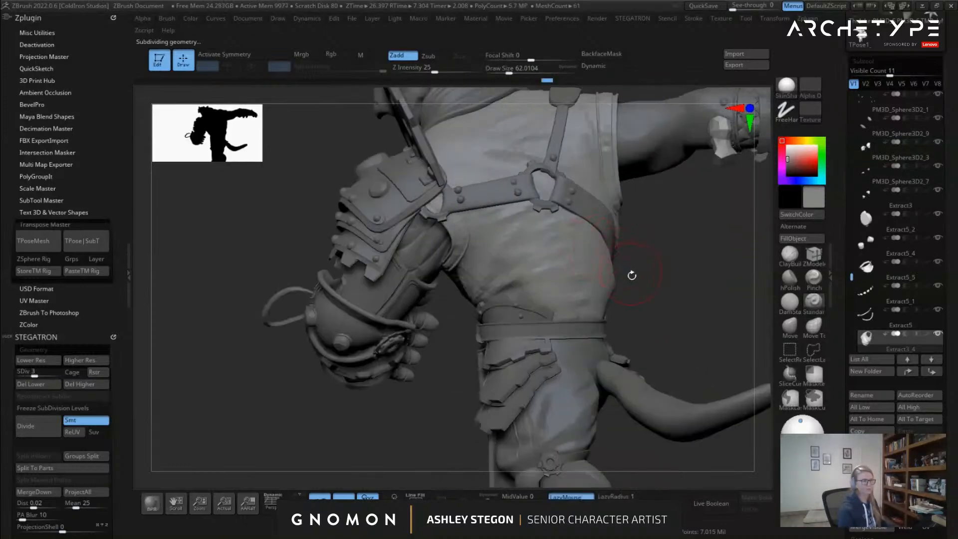
pyautogui.moveTo(660, 294); pyautogui.dragTo(535, 267, button='right')
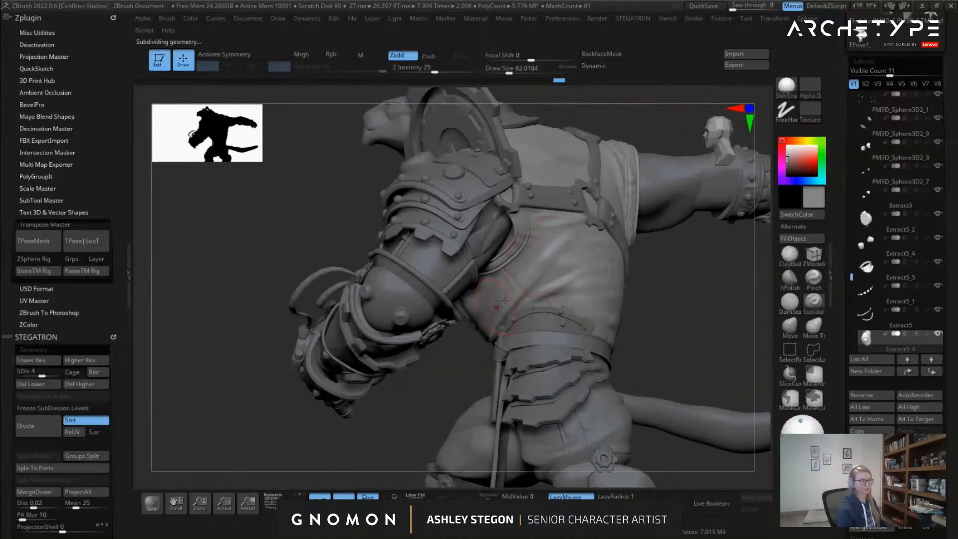
# Refine the vest folds below the rear harness strap at about size 39 and smooth the transitions
pyautogui.moveTo(539, 303); pyautogui.dragTo(561, 306, button='right')
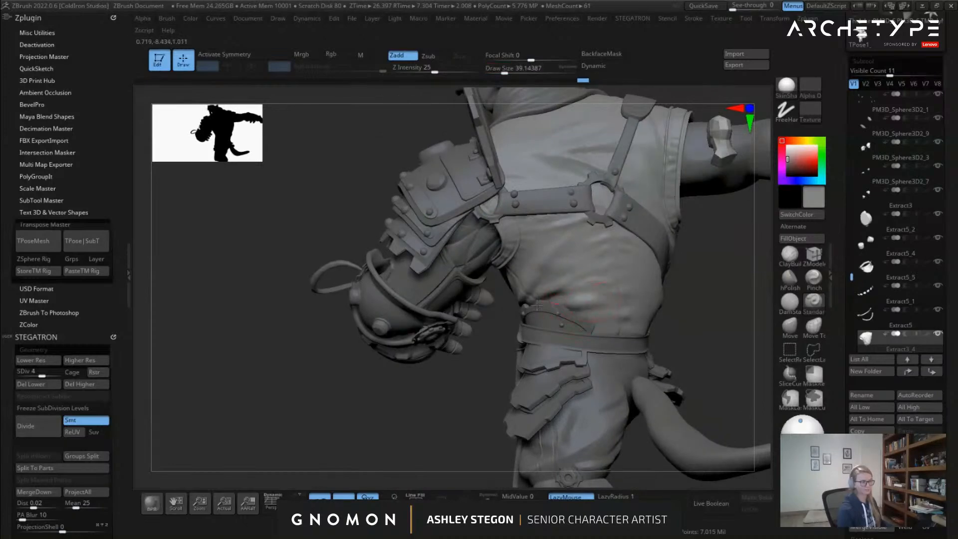
pyautogui.moveTo(559, 299); pyautogui.dragTo(588, 237, button='right')
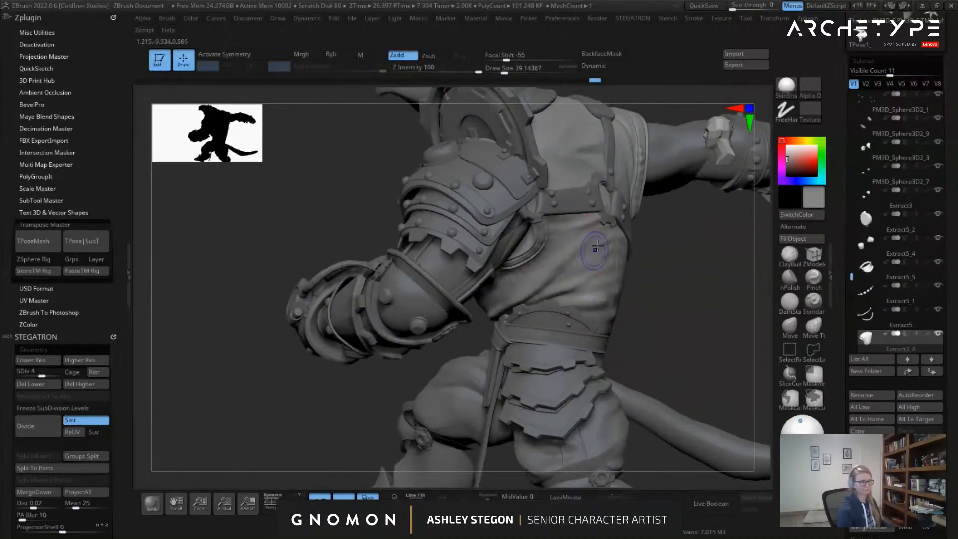
pyautogui.keyDown('shift'); pyautogui.moveTo(586, 243); pyautogui.dragTo(579, 252); pyautogui.keyUp('shift')
pyautogui.moveTo(579, 252)
pyautogui.keyDown('ctrl'); pyautogui.mouseDown(button='right')
pyautogui.moveTo(582, 274)
pyautogui.moveTo(648, 292)
pyautogui.mouseUp(button='right'); pyautogui.keyUp('ctrl')
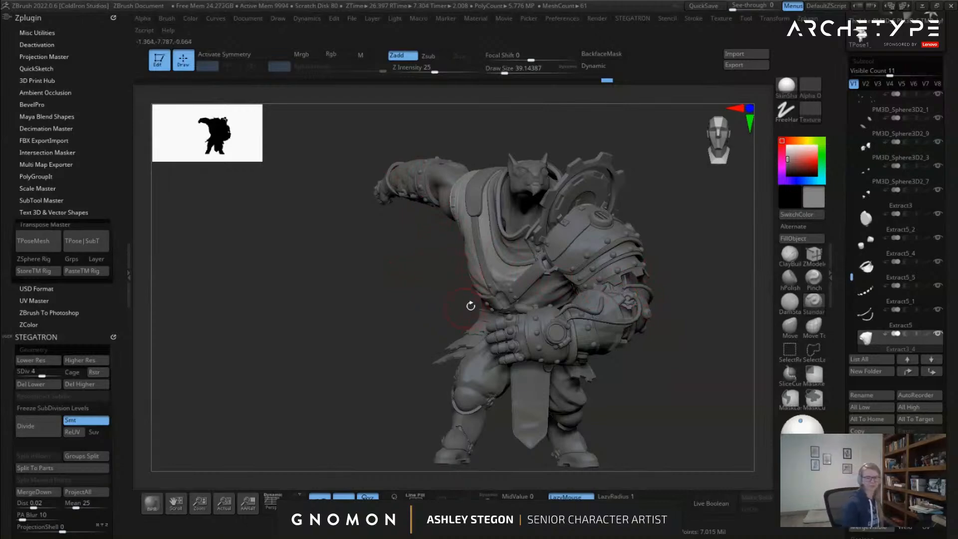
# Sculpt small vest folds below the front armhole with the Standard brush at sizes of about 18 and 29
pyautogui.moveTo(428, 297); pyautogui.dragTo(558, 272)
pyautogui.moveTo(565, 279)
pyautogui.mouseDown(button='right')
pyautogui.moveTo(503, 251)
pyautogui.moveTo(486, 269)
pyautogui.moveTo(503, 219)
pyautogui.mouseUp(button='right')
pyautogui.press(']')
pyautogui.press('s')
pyautogui.click(493, 233)
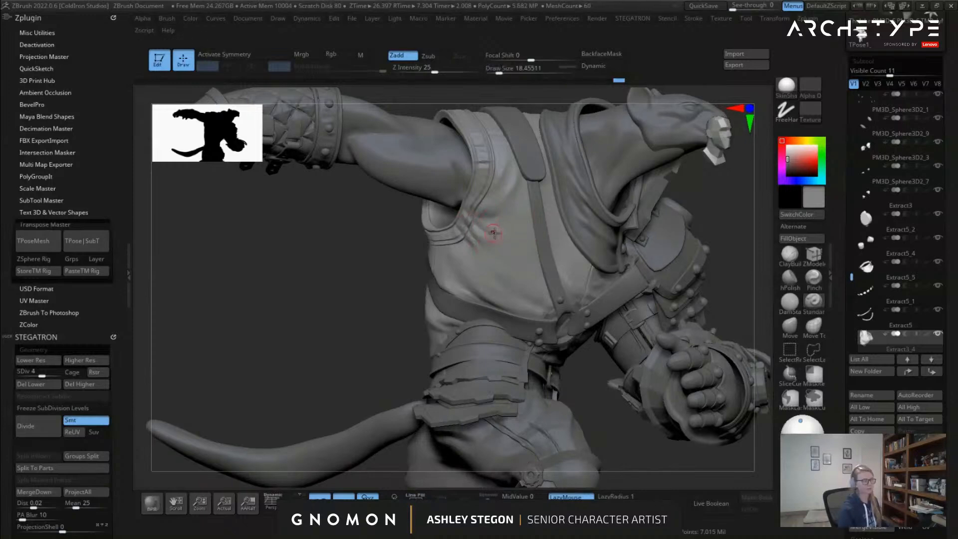
pyautogui.press('s')
pyautogui.click(510, 241)
pyautogui.moveTo(523, 248); pyautogui.dragTo(532, 271, button='right')
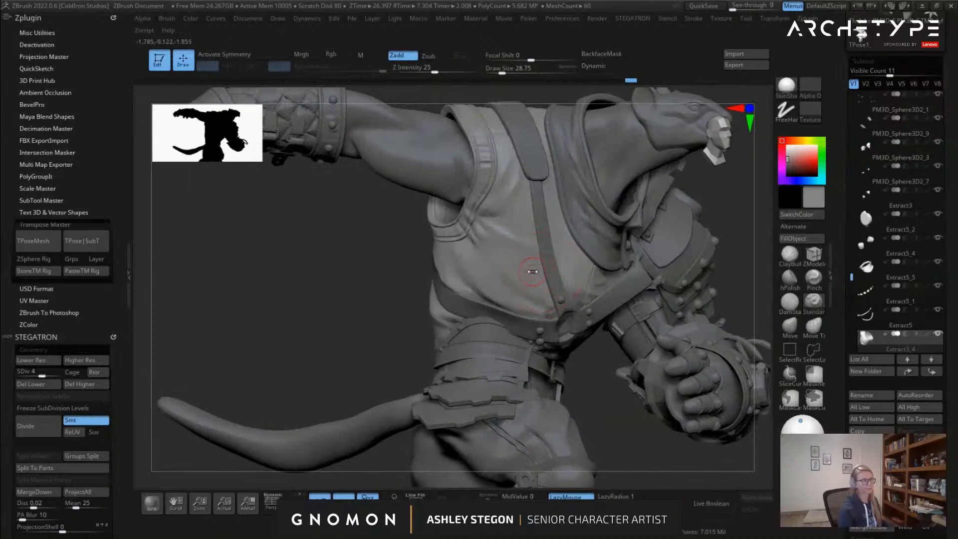
pyautogui.moveTo(484, 234); pyautogui.dragTo(505, 249)
pyautogui.press(']')
pyautogui.moveTo(537, 253); pyautogui.dragTo(492, 292, button='right')
# Smooth the vest's front side at subdivision level 1 with a brush size of about 49, and return it to level 4
pyautogui.hotkey('shift', 'f')
pyautogui.hotkey('shift', 'f')
pyautogui.hotkey('shift', 'f')
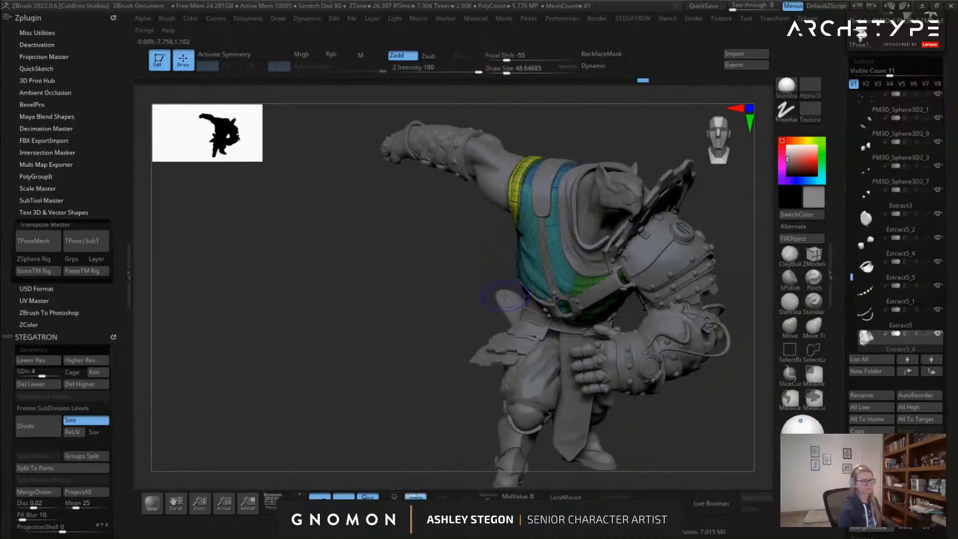
pyautogui.hotkey('shift', 'd')
pyautogui.hotkey('shift', 'd')
pyautogui.hotkey('shift', 'd')
pyautogui.keyDown('shift'); pyautogui.moveTo(528, 270); pyautogui.dragTo(537, 272); pyautogui.keyUp('shift')
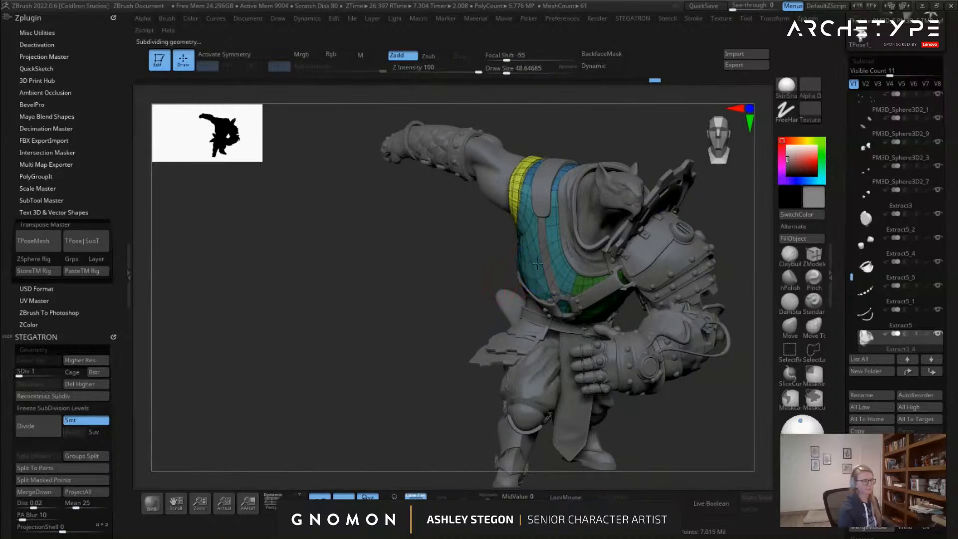
pyautogui.moveTo(532, 274)
pyautogui.mouseDown(button='right')
pyautogui.moveTo(523, 265)
pyautogui.moveTo(489, 281)
pyautogui.moveTo(525, 275)
pyautogui.moveTo(482, 285)
pyautogui.moveTo(519, 287)
pyautogui.mouseUp(button='right')
pyautogui.press('d')
pyautogui.press('d')
pyautogui.hotkey('shift', 'f')
pyautogui.press('d')
pyautogui.keyDown('ctrl'); pyautogui.moveTo(519, 287); pyautogui.dragTo(531, 292, button='right'); pyautogui.keyUp('ctrl')
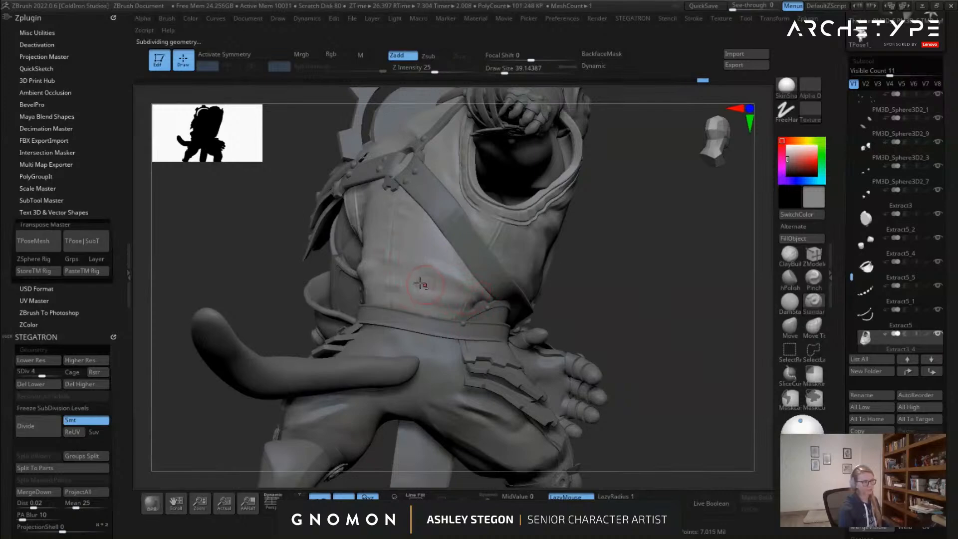
# Carve creases into the vest beside the diagonal side strap with the DamStandard brush at about size 39
pyautogui.moveTo(405, 279); pyautogui.dragTo(521, 292, button='right')
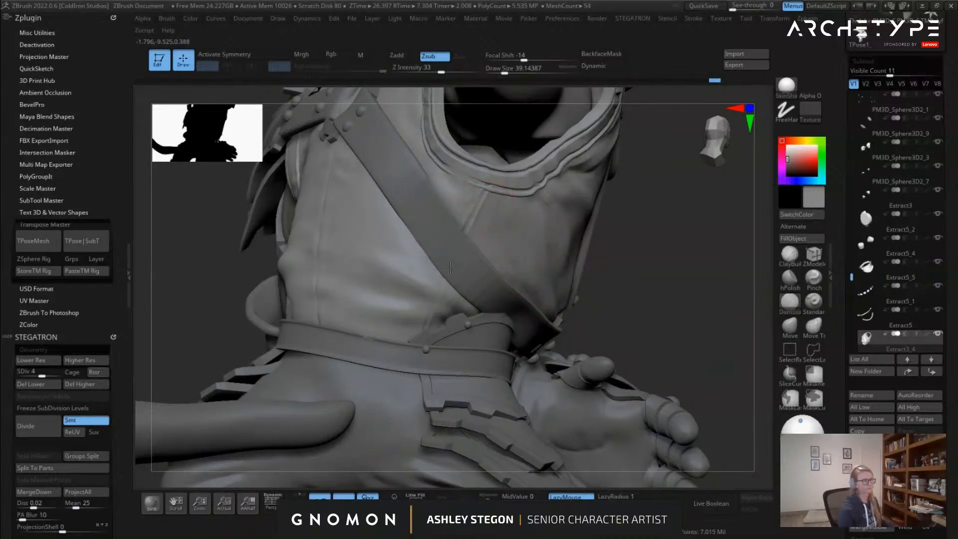
pyautogui.moveTo(426, 325); pyautogui.dragTo(518, 298, button='right')
pyautogui.moveTo(685, 248); pyautogui.dragTo(599, 244, button='right')
# Select the unposed body subtool PM3D_Sphere3D1, show its polyframe and duplicate it
pyautogui.moveTo(851, 279); pyautogui.dragTo(852, 94)
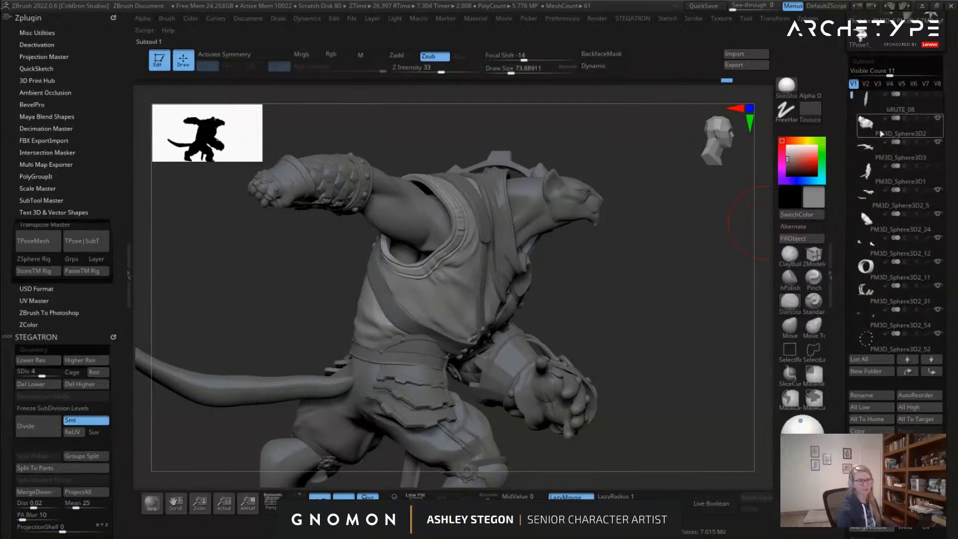
pyautogui.moveTo(883, 134)
pyautogui.click(904, 179)
pyautogui.hotkey('shift', 'f')
pyautogui.moveTo(615, 284); pyautogui.dragTo(745, 350)
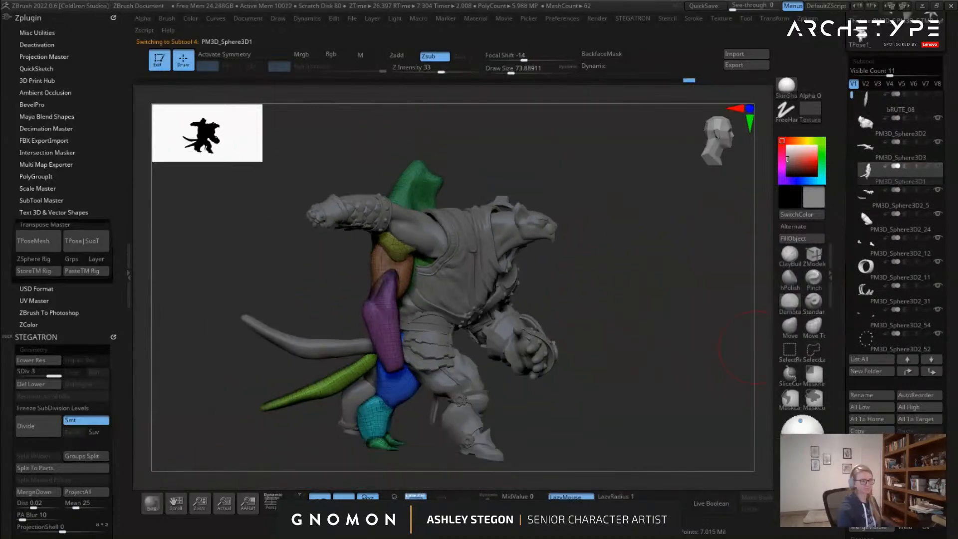
pyautogui.hotkey('ctrl', 'shift', 'd')
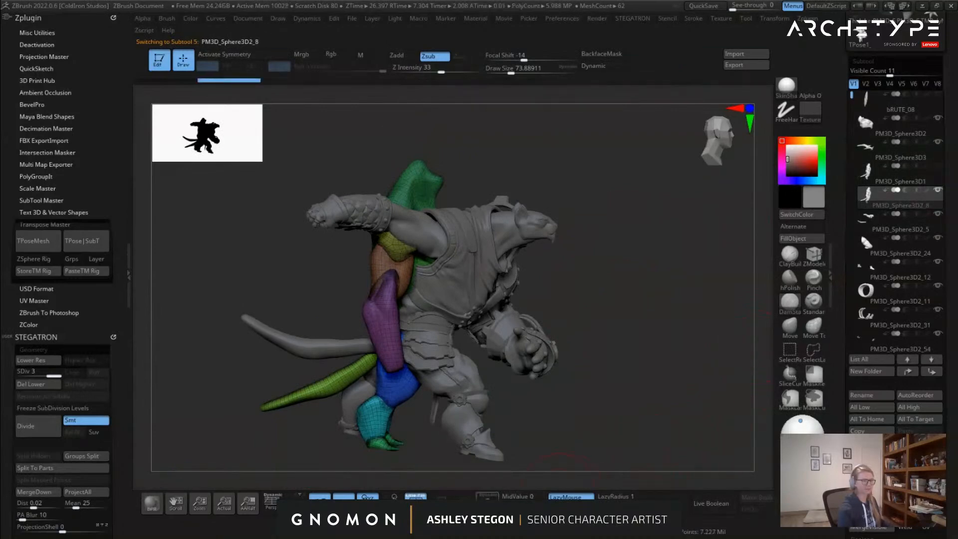
# Solo the duplicate body, lower it to subdivision level 1, isolate the chest polygroup and delete the hidden geometry
pyautogui.click(487, 498)
pyautogui.hotkey('shift', 'd')
pyautogui.hotkey('shift', 'd')
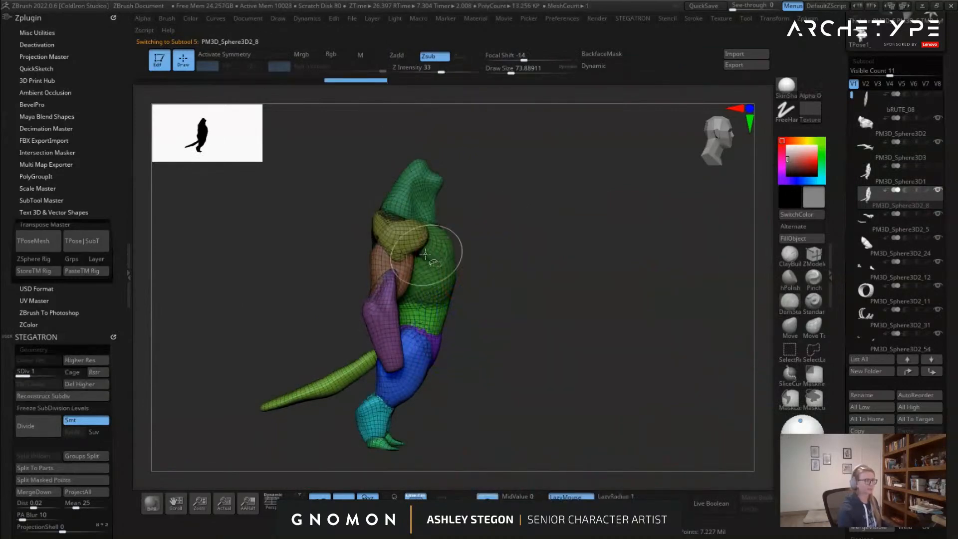
pyautogui.keyDown('ctrl'); pyautogui.keyDown('shift'); pyautogui.click(426, 254); pyautogui.keyUp('shift'); pyautogui.keyUp('ctrl')
pyautogui.moveTo(477, 281); pyautogui.dragTo(369, 277)
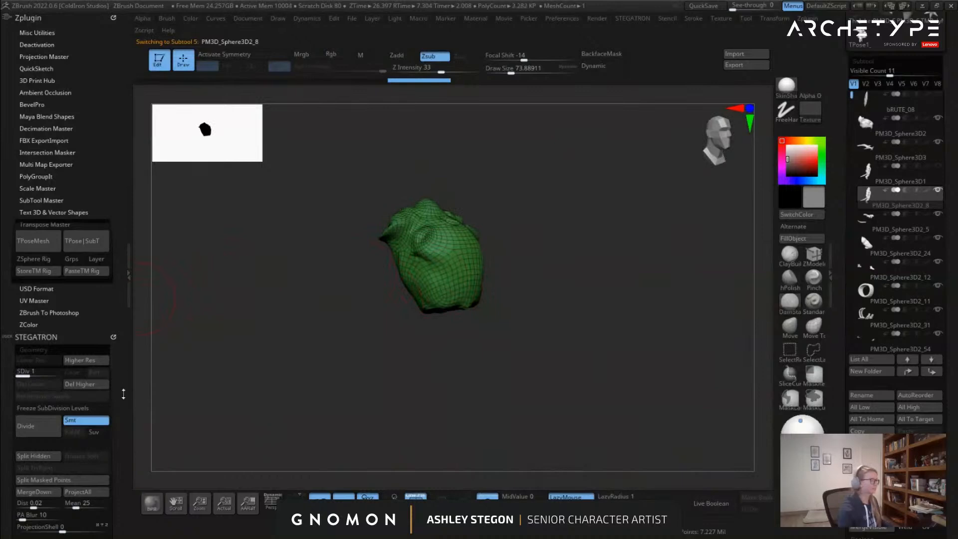
pyautogui.scroll(-5, 124, 398)
pyautogui.click(33, 459)
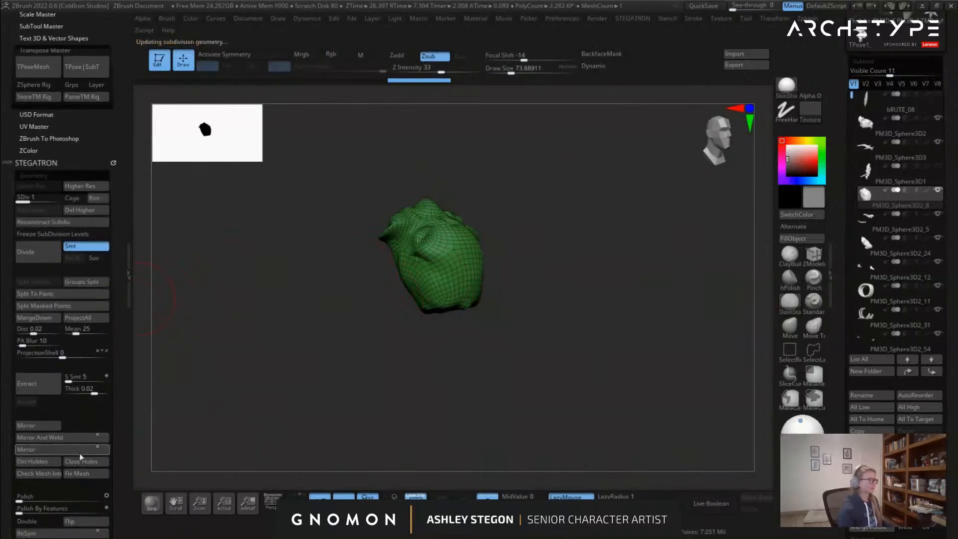
# Show all subtools again and place the transform gizmo near the lower edge of the duplicated torso piece
pyautogui.click(487, 498)
pyautogui.moveTo(503, 450); pyautogui.dragTo(549, 450)
pyautogui.press('w')
pyautogui.moveTo(279, 269)
pyautogui.keyDown('alt'); pyautogui.mouseDown()
pyautogui.moveTo(280, 304)
pyautogui.moveTo(383, 296)
pyautogui.mouseUp(); pyautogui.keyUp('alt')
pyautogui.click(373, 278)
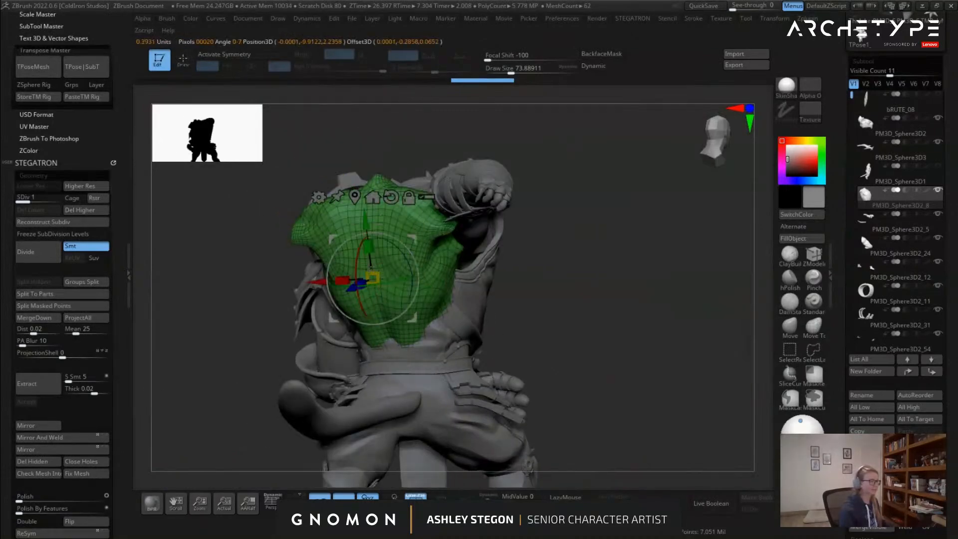
pyautogui.moveTo(380, 259); pyautogui.dragTo(358, 250, button='right')
pyautogui.keyDown('alt'); pyautogui.moveTo(354, 226); pyautogui.dragTo(366, 288); pyautogui.keyUp('alt')
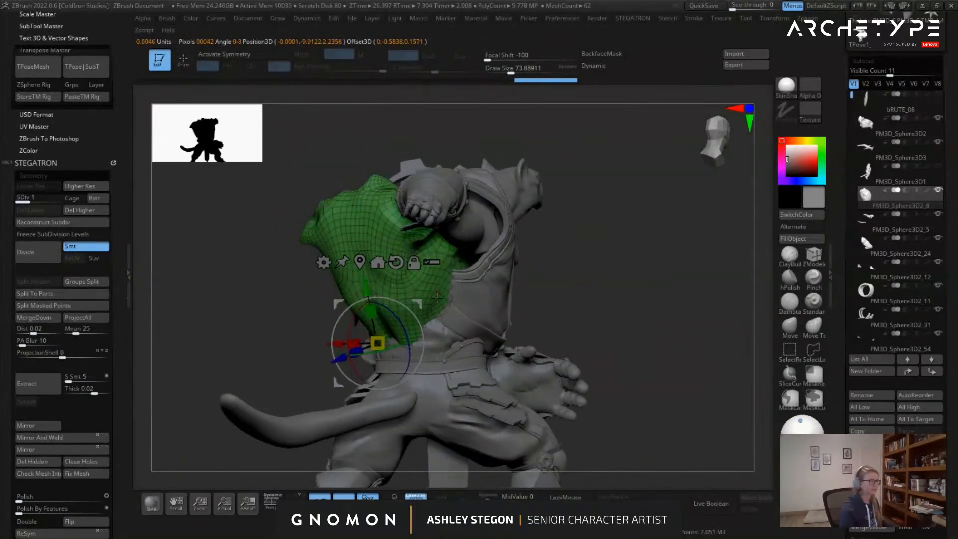
# Move and rotate the torso piece from its lower end until it lines up with the posed body inside the vest
pyautogui.moveTo(431, 351); pyautogui.dragTo(355, 351, button='right')
pyautogui.keyDown('alt'); pyautogui.moveTo(355, 351); pyautogui.dragTo(380, 343); pyautogui.keyUp('alt')
pyautogui.moveTo(515, 324); pyautogui.dragTo(439, 316, button='right')
pyautogui.moveTo(499, 309); pyautogui.dragTo(525, 343)
pyautogui.moveTo(525, 343); pyautogui.dragTo(491, 343, button='right')
pyautogui.moveTo(470, 341); pyautogui.dragTo(458, 325)
pyautogui.moveTo(520, 330); pyautogui.dragTo(528, 330)
pyautogui.press('q')
pyautogui.moveTo(528, 330); pyautogui.dragTo(552, 273, button='right')
pyautogui.press('w')
pyautogui.moveTo(493, 331); pyautogui.dragTo(519, 327)
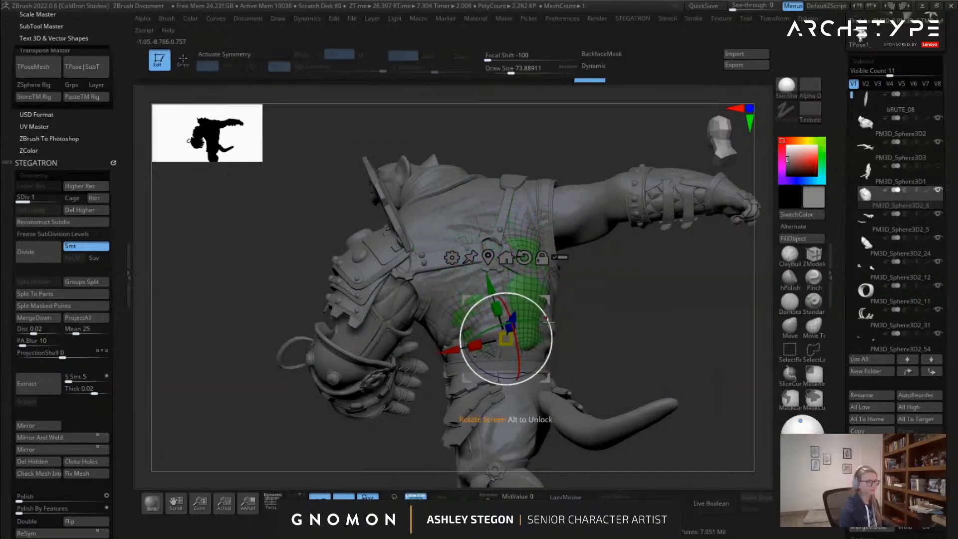
pyautogui.moveTo(609, 322); pyautogui.dragTo(569, 325)
# Hide the polyframe and select the torso piece PM3D_Sphere3D2_8 with a sculpting brush of about size 197
pyautogui.press('q')
pyautogui.hotkey('shift', 'f')
pyautogui.moveTo(669, 305)
pyautogui.mouseDown()
pyautogui.moveTo(567, 297)
pyautogui.moveTo(615, 321)
pyautogui.mouseUp()
pyautogui.press('b')
pyautogui.press('s')
pyautogui.press('t')
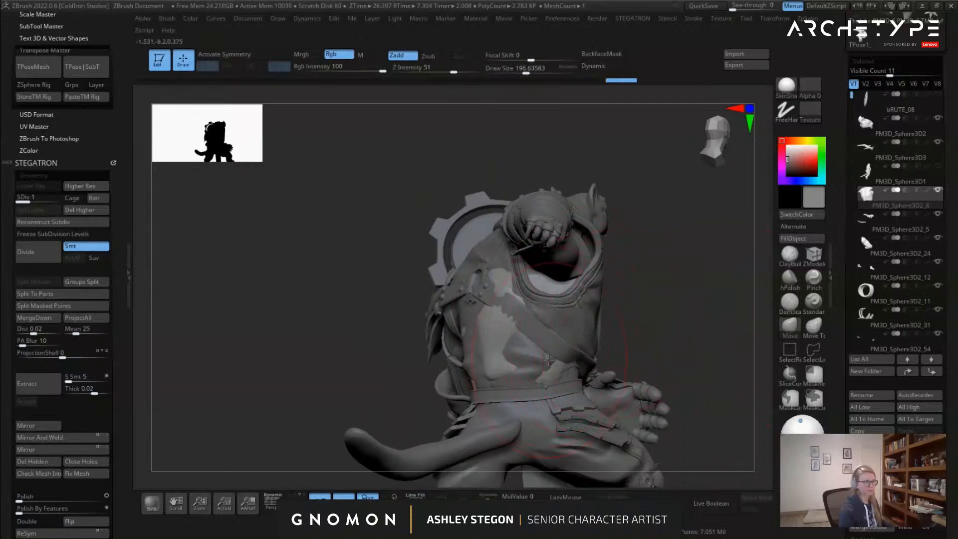
pyautogui.keyDown('alt'); pyautogui.click(496, 344); pyautogui.keyUp('alt')
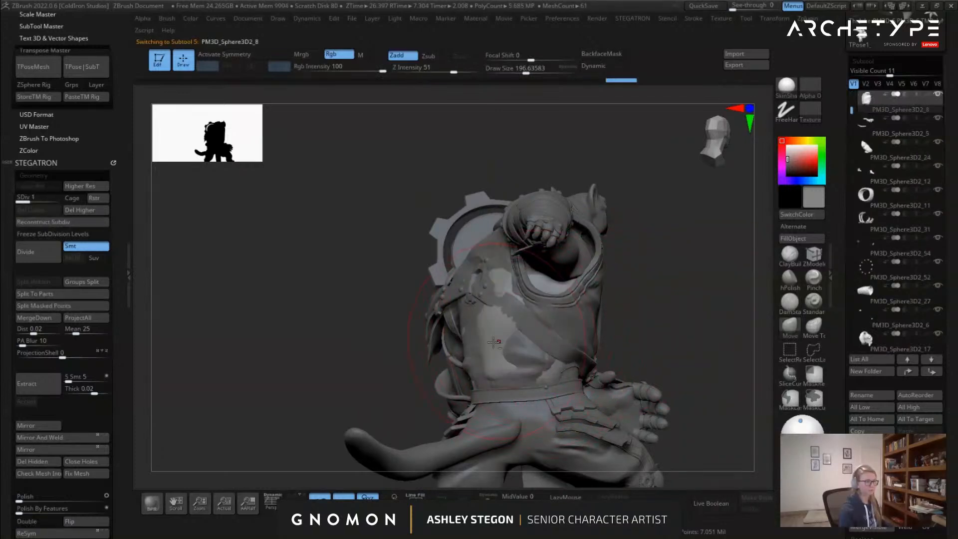
# Turn on polypaint for all subtools and hide the unposed body PM3D_Sphere3D1
pyautogui.keyDown('shift'); pyautogui.click(937, 95); pyautogui.keyUp('shift')
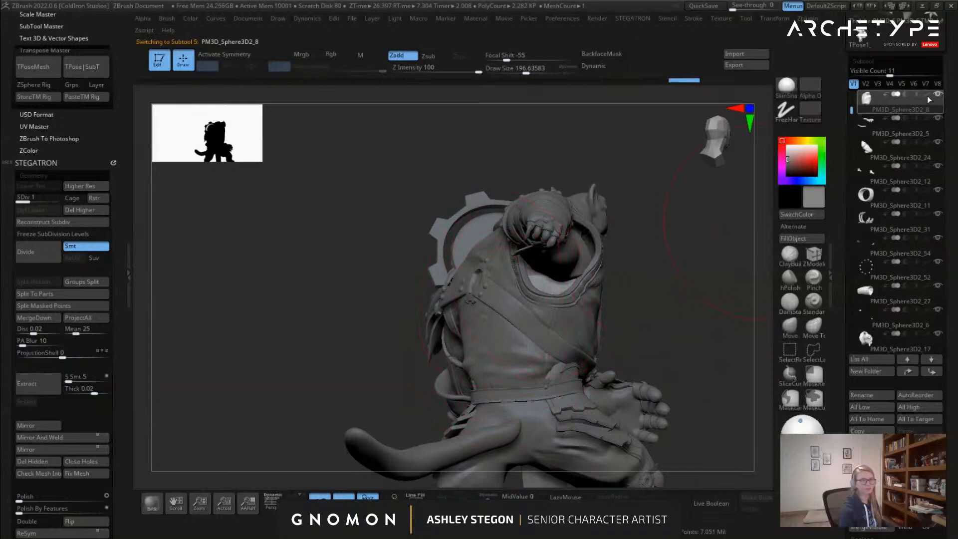
pyautogui.keyDown('shift'); pyautogui.click(932, 98); pyautogui.keyUp('shift')
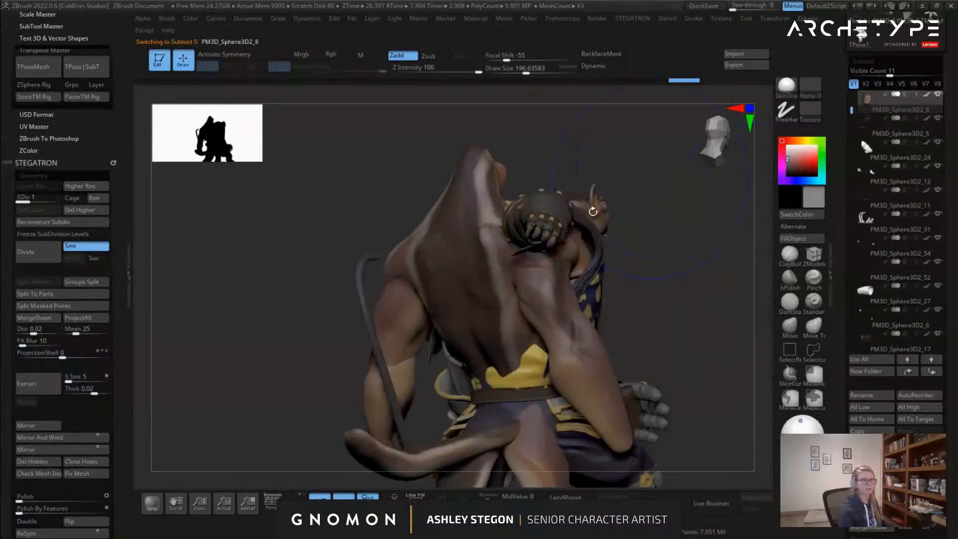
pyautogui.keyDown('alt'); pyautogui.click(512, 283); pyautogui.keyUp('alt')
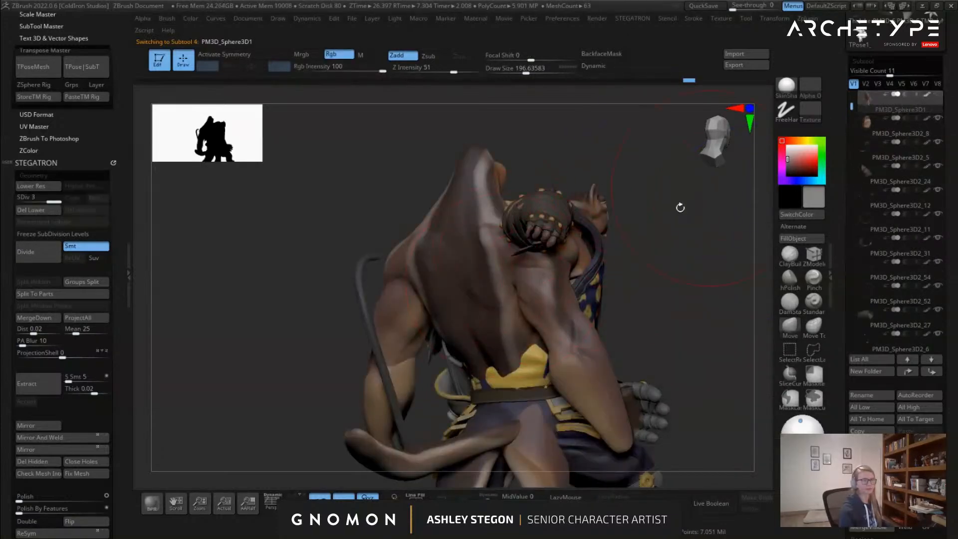
pyautogui.keyDown('alt'); pyautogui.click(599, 254); pyautogui.keyUp('alt')
pyautogui.moveTo(589, 258)
pyautogui.mouseDown(button='right')
pyautogui.moveTo(599, 255)
pyautogui.moveTo(576, 295)
pyautogui.moveTo(570, 285)
pyautogui.moveTo(597, 255)
pyautogui.mouseUp(button='right')
pyautogui.hotkey('shift', 'f')
pyautogui.moveTo(608, 294)
pyautogui.mouseDown(button='right')
pyautogui.moveTo(603, 272)
pyautogui.moveTo(595, 280)
pyautogui.moveTo(615, 279)
pyautogui.mouseUp(button='right')
pyautogui.keyDown('alt'); pyautogui.click(595, 281); pyautogui.keyUp('alt')
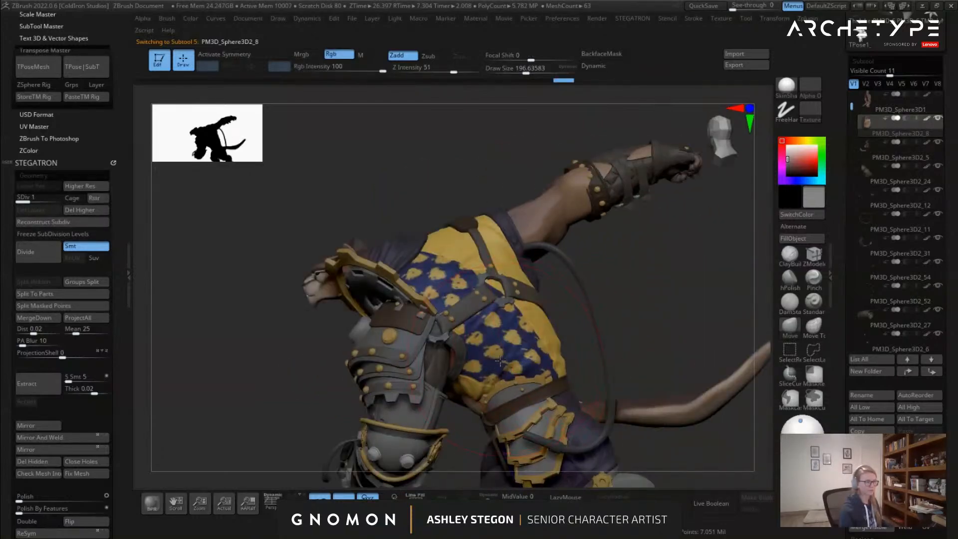
# Select the arm subtool PM3D_Sphere3D2_5 and set the brush size to about 172
pyautogui.moveTo(501, 361)
pyautogui.mouseDown(button='right')
pyautogui.moveTo(528, 325)
pyautogui.moveTo(517, 353)
pyautogui.moveTo(412, 309)
pyautogui.moveTo(449, 313)
pyautogui.moveTo(438, 305)
pyautogui.moveTo(450, 256)
pyautogui.mouseUp(button='right')
pyautogui.press('d')
pyautogui.press('d')
pyautogui.keyDown('alt'); pyautogui.click(450, 314); pyautogui.keyUp('alt')
pyautogui.press('s')
pyautogui.moveTo(449, 255); pyautogui.dragTo(456, 255)
pyautogui.moveTo(480, 244); pyautogui.dragTo(459, 448, button='right')
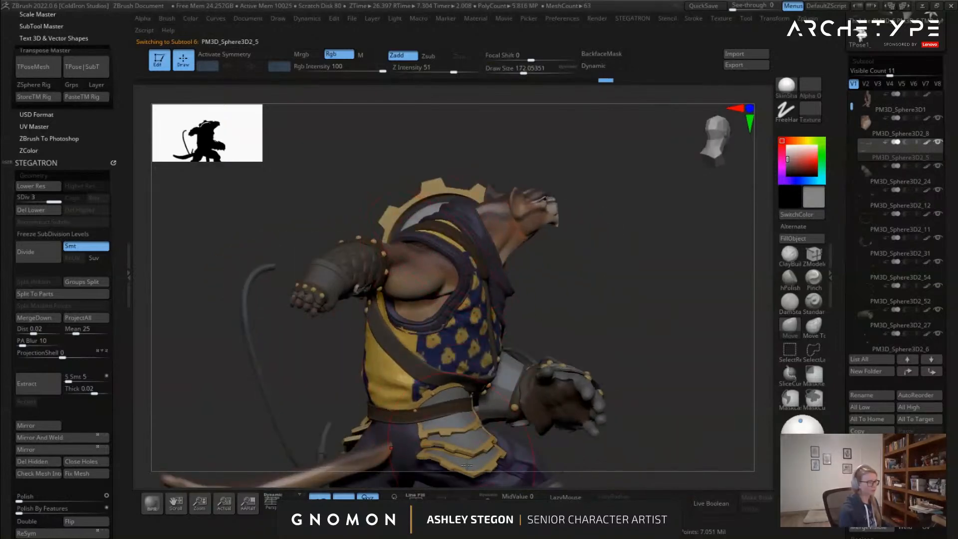
# Solo the arm subtool, isolate its red polygroup with the polyframe on, and restore the full mesh
pyautogui.click(488, 497)
pyautogui.moveTo(457, 385); pyautogui.dragTo(629, 310, button='right')
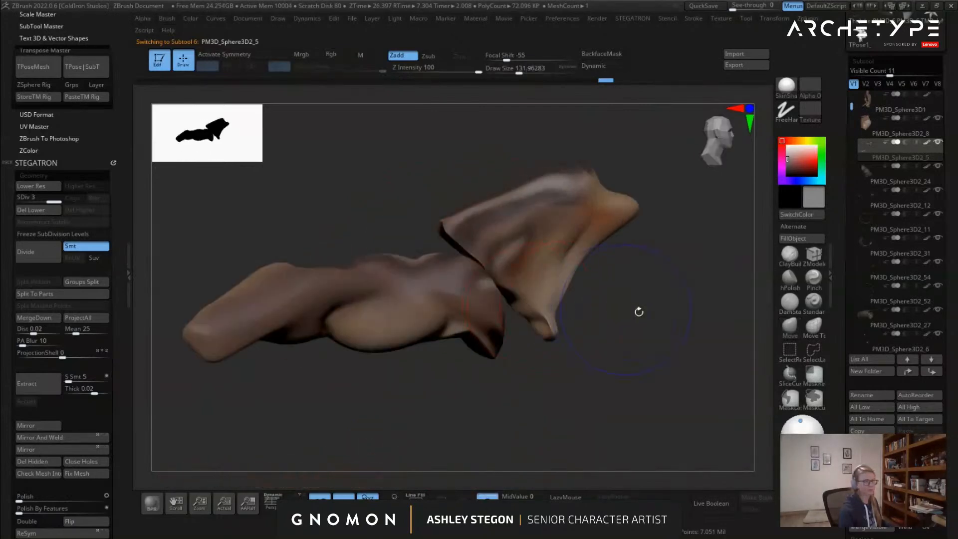
pyautogui.hotkey('shift', 'f')
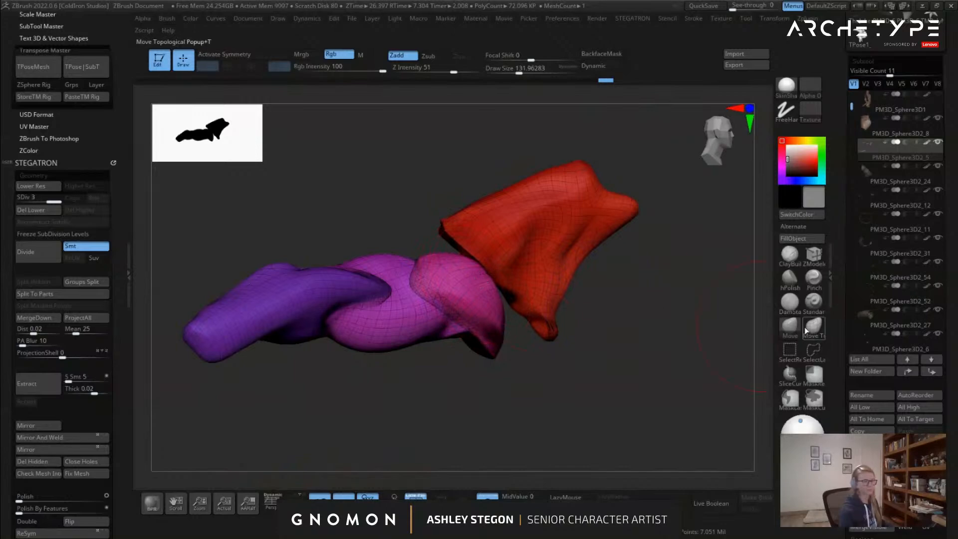
pyautogui.keyDown('ctrl'); pyautogui.keyDown('shift'); pyautogui.click(539, 252); pyautogui.keyUp('shift'); pyautogui.keyUp('ctrl')
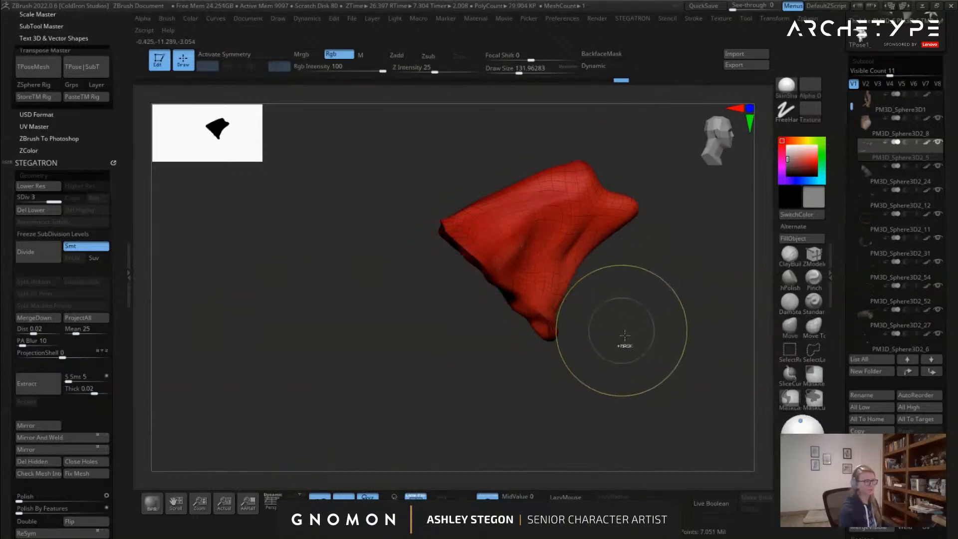
pyautogui.keyDown('ctrl'); pyautogui.keyDown('shift'); pyautogui.moveTo(621, 343); pyautogui.dragTo(638, 354); pyautogui.keyUp('shift'); pyautogui.keyUp('ctrl')
pyautogui.hotkey('shift', 'f')
pyautogui.moveTo(485, 311); pyautogui.dragTo(485, 277, button='right')
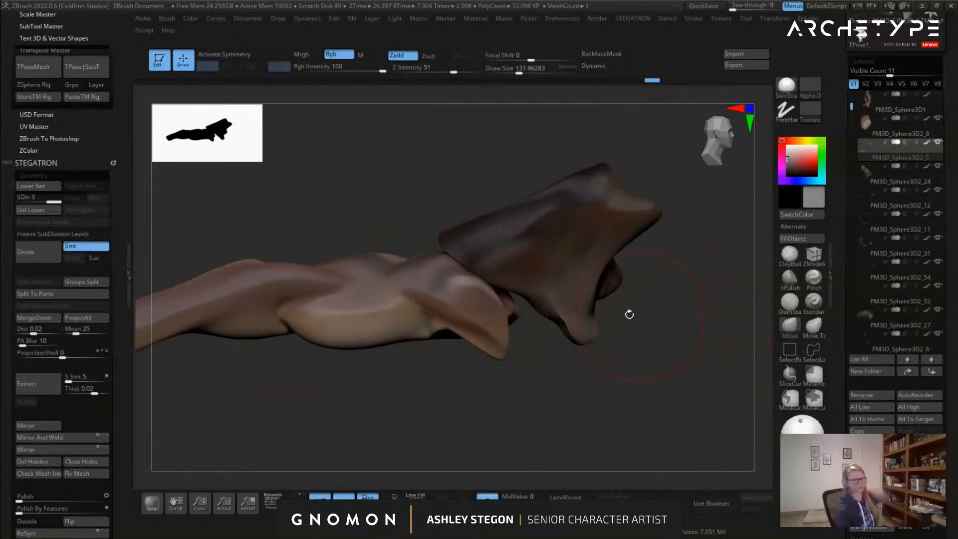
# Set the brush size to about 120 and examine the arms from below and against the vest's armholes
pyautogui.press('s')
pyautogui.moveTo(453, 284)
pyautogui.mouseDown(button='right')
pyautogui.moveTo(457, 259)
pyautogui.moveTo(445, 261)
pyautogui.moveTo(433, 241)
pyautogui.moveTo(473, 270)
pyautogui.mouseUp(button='right')
pyautogui.click(453, 265)
pyautogui.press('s')
pyautogui.moveTo(420, 235)
pyautogui.mouseDown(button='right')
pyautogui.moveTo(342, 330)
pyautogui.moveTo(426, 234)
pyautogui.moveTo(423, 205)
pyautogui.mouseUp(button='right')
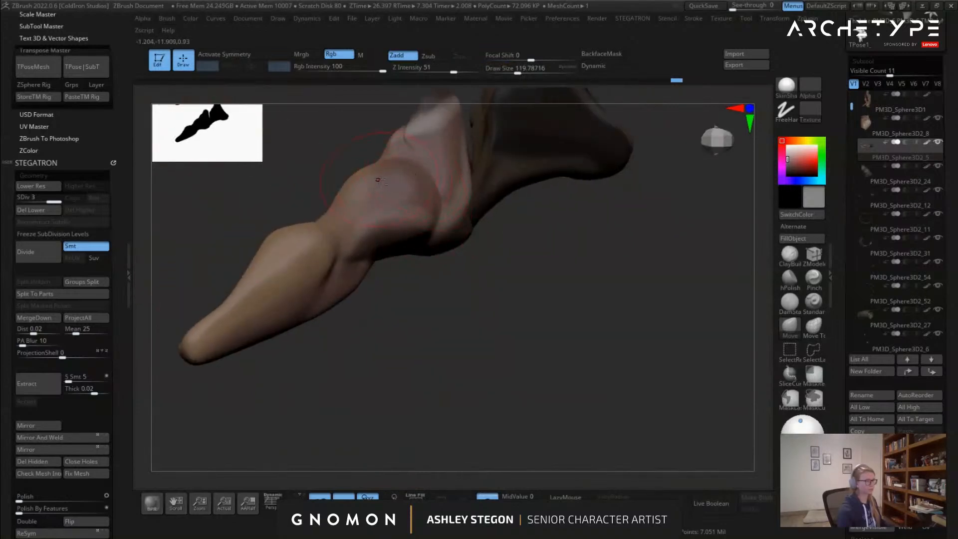
pyautogui.moveTo(360, 177); pyautogui.dragTo(417, 171, button='right')
pyautogui.moveTo(426, 203)
pyautogui.mouseDown(button='right')
pyautogui.moveTo(392, 196)
pyautogui.moveTo(417, 259)
pyautogui.moveTo(445, 410)
pyautogui.mouseUp(button='right')
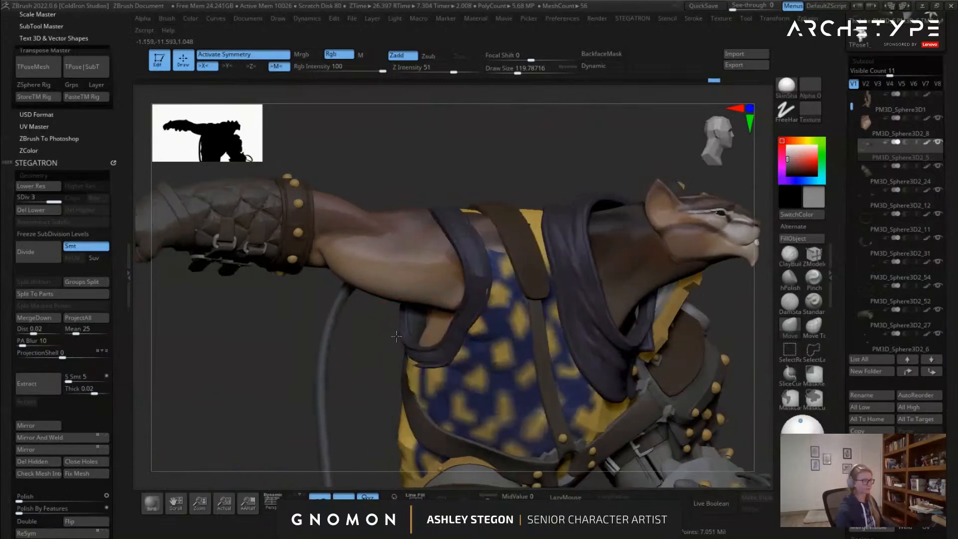
pyautogui.moveTo(396, 337)
pyautogui.mouseDown(button='right')
pyautogui.moveTo(351, 305)
pyautogui.moveTo(356, 274)
pyautogui.moveTo(364, 294)
pyautogui.moveTo(421, 277)
pyautogui.moveTo(457, 328)
pyautogui.moveTo(494, 334)
pyautogui.mouseUp(button='right')
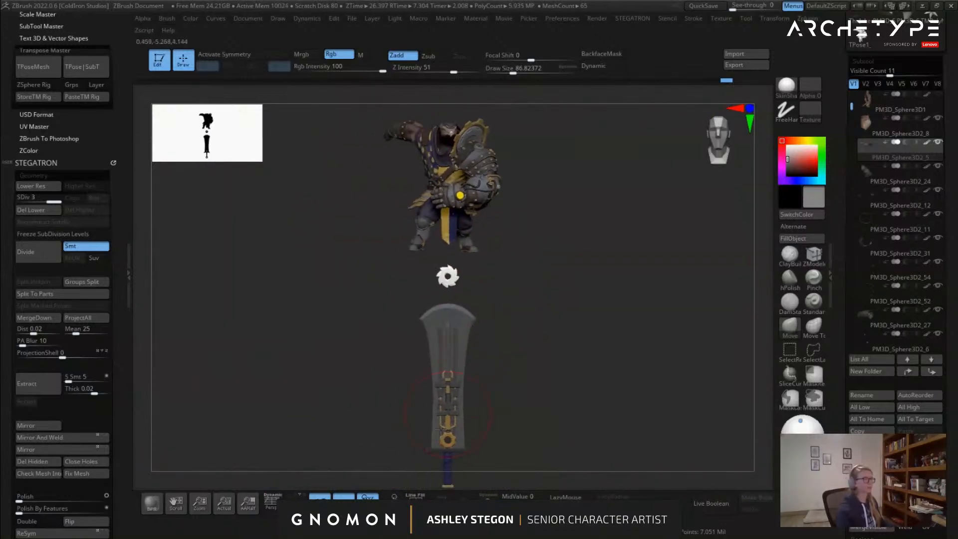
# Select the sword PM3D_Gear3D6 and place the transform gizmo on its handle
pyautogui.keyDown('alt'); pyautogui.moveTo(493, 438); pyautogui.dragTo(503, 382, button='right'); pyautogui.keyUp('alt')
pyautogui.press('s')
pyautogui.click(508, 389)
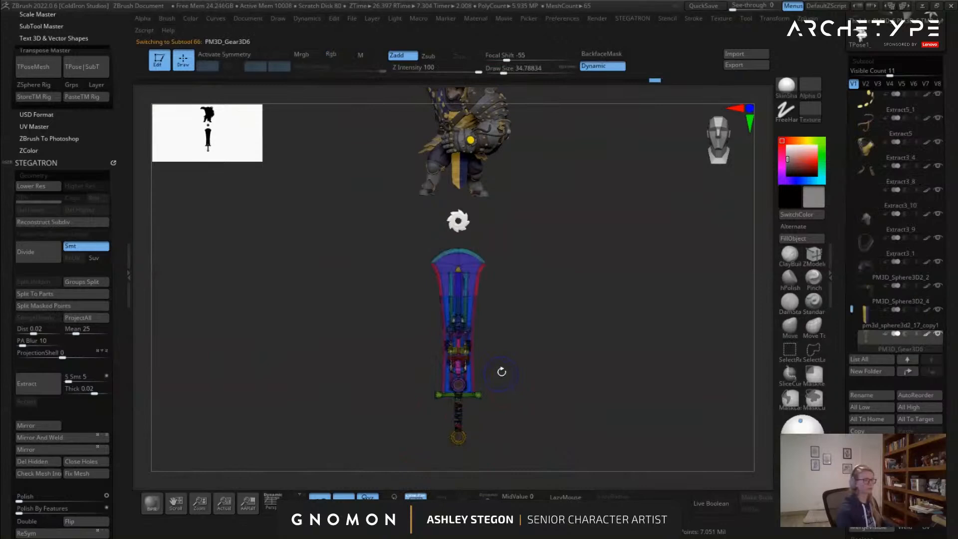
pyautogui.press('w')
pyautogui.keyDown('alt'); pyautogui.moveTo(451, 328); pyautogui.dragTo(452, 367); pyautogui.keyUp('alt')
pyautogui.moveTo(517, 369); pyautogui.dragTo(554, 360, button='right')
# Move the sword up to the character's raised hand and rotate it by about -63 degrees
pyautogui.moveTo(494, 376); pyautogui.dragTo(448, 150)
pyautogui.keyDown('alt'); pyautogui.moveTo(448, 151); pyautogui.dragTo(478, 260, button='right'); pyautogui.keyUp('alt')
pyautogui.keyDown('ctrl'); pyautogui.moveTo(478, 260); pyautogui.dragTo(438, 374, button='right'); pyautogui.keyUp('ctrl')
pyautogui.moveTo(415, 317); pyautogui.dragTo(427, 244)
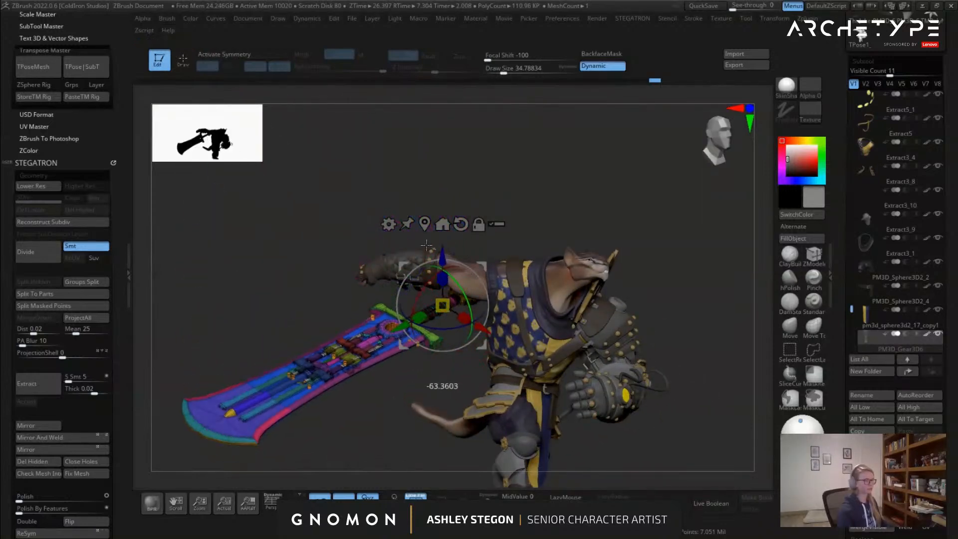
# Shift and turn the sword so its handle follows the angle of the outstretched fist
pyautogui.moveTo(396, 325); pyautogui.dragTo(351, 348)
pyautogui.moveTo(437, 350); pyautogui.dragTo(399, 327)
pyautogui.moveTo(368, 251); pyautogui.dragTo(368, 230)
pyautogui.keyDown('ctrl'); pyautogui.moveTo(368, 235); pyautogui.dragTo(353, 322, button='right'); pyautogui.keyUp('ctrl')
pyautogui.press('q')
pyautogui.press('w')
pyautogui.moveTo(380, 314); pyautogui.dragTo(404, 299)
pyautogui.keyDown('alt'); pyautogui.moveTo(404, 300); pyautogui.dragTo(401, 296, button='right'); pyautogui.keyUp('alt')
# Align the sword handle through the fist's grip from several angles with the gizmo
pyautogui.moveTo(510, 305); pyautogui.dragTo(511, 349, button='right')
pyautogui.keyDown('ctrl'); pyautogui.moveTo(510, 350); pyautogui.dragTo(513, 219, button='right'); pyautogui.keyUp('ctrl')
pyautogui.moveTo(433, 219); pyautogui.dragTo(451, 320)
pyautogui.moveTo(451, 320); pyautogui.dragTo(569, 316, button='right')
pyautogui.moveTo(453, 310); pyautogui.dragTo(510, 277)
pyautogui.moveTo(510, 278); pyautogui.dragTo(466, 322, button='right')
pyautogui.moveTo(466, 322)
pyautogui.mouseDown()
pyautogui.moveTo(408, 281)
pyautogui.moveTo(408, 254)
pyautogui.mouseUp()
pyautogui.press('q')
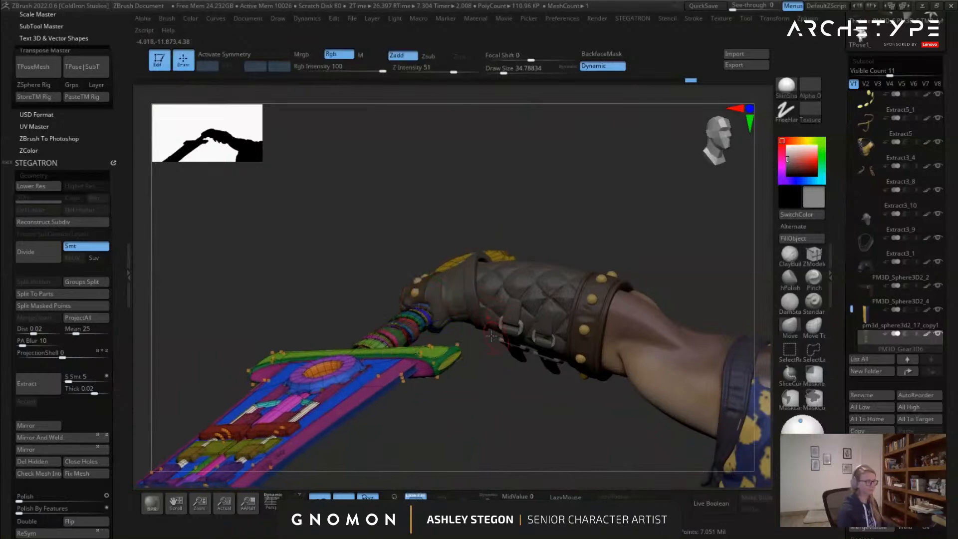
# Hide the sword's polyframe and nudge the handle deeper between the fingers and palm
pyautogui.keyDown('ctrl'); pyautogui.moveTo(515, 424); pyautogui.dragTo(515, 379, button='right'); pyautogui.keyUp('ctrl')
pyautogui.hotkey('shift', 'f')
pyautogui.moveTo(439, 440)
pyautogui.mouseDown(button='right')
pyautogui.moveTo(513, 446)
pyautogui.moveTo(494, 469)
pyautogui.mouseUp(button='right')
pyautogui.press('w')
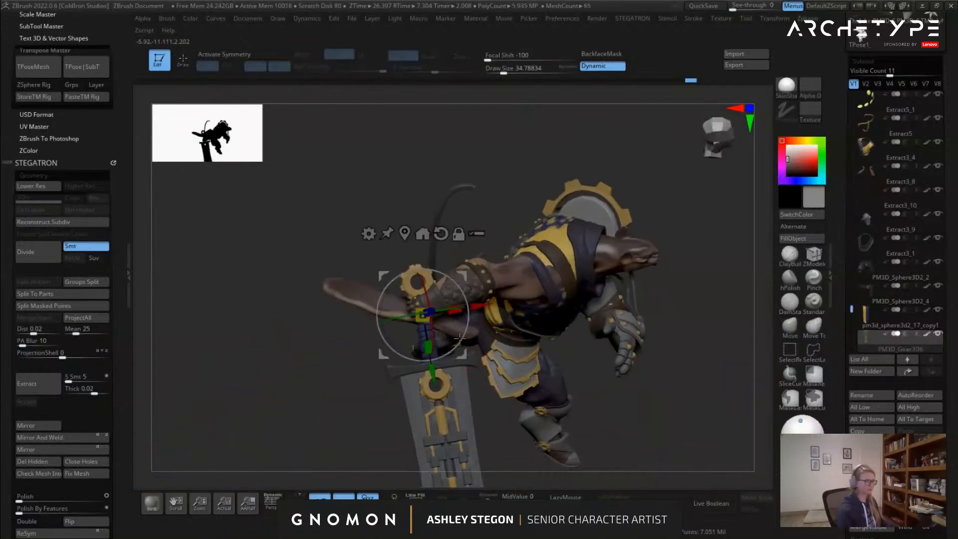
pyautogui.keyDown('ctrl'); pyautogui.moveTo(411, 339); pyautogui.dragTo(412, 379, button='right'); pyautogui.keyUp('ctrl')
pyautogui.moveTo(412, 355); pyautogui.dragTo(404, 314)
pyautogui.moveTo(404, 315); pyautogui.dragTo(467, 218, button='right')
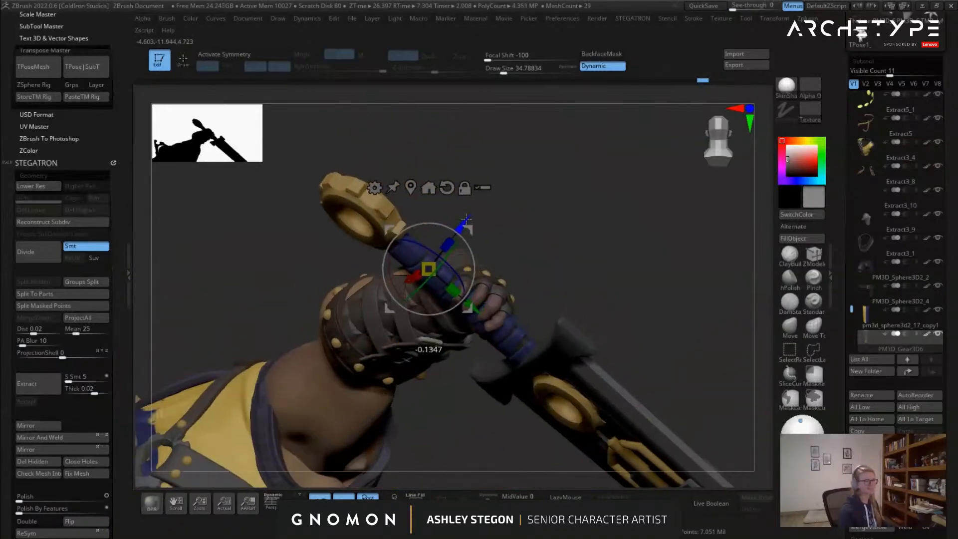
pyautogui.moveTo(472, 309); pyautogui.dragTo(457, 295)
pyautogui.moveTo(469, 359)
pyautogui.mouseDown(button='right')
pyautogui.moveTo(479, 376)
pyautogui.moveTo(534, 359)
pyautogui.moveTo(553, 338)
pyautogui.moveTo(553, 279)
pyautogui.moveTo(474, 332)
pyautogui.moveTo(523, 380)
pyautogui.moveTo(492, 300)
pyautogui.moveTo(510, 356)
pyautogui.mouseUp(button='right')
pyautogui.press('q')
pyautogui.moveTo(514, 402); pyautogui.dragTo(508, 305, button='right')
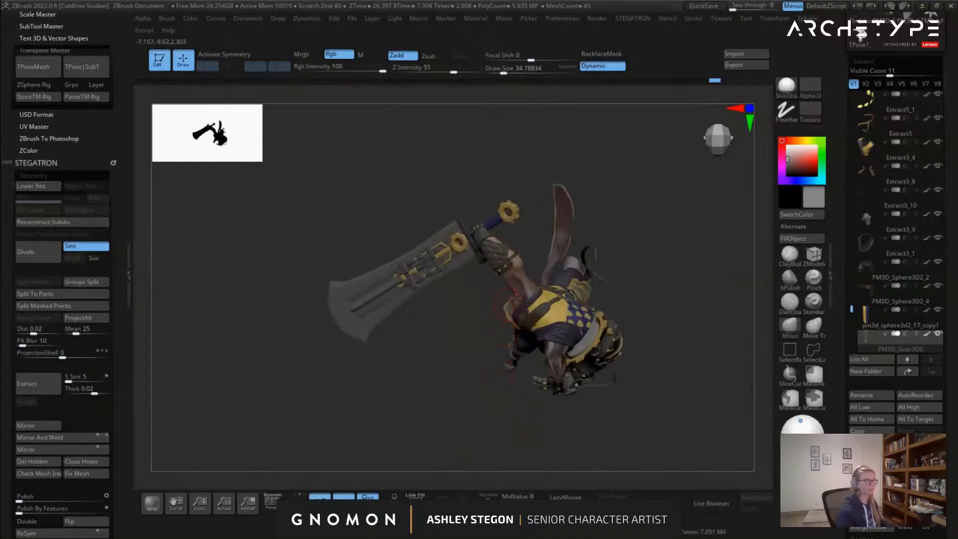
# Rotate the sword about its Z axis so the blade extends sideways from the fist, and shift it along X into the grip
pyautogui.press('w')
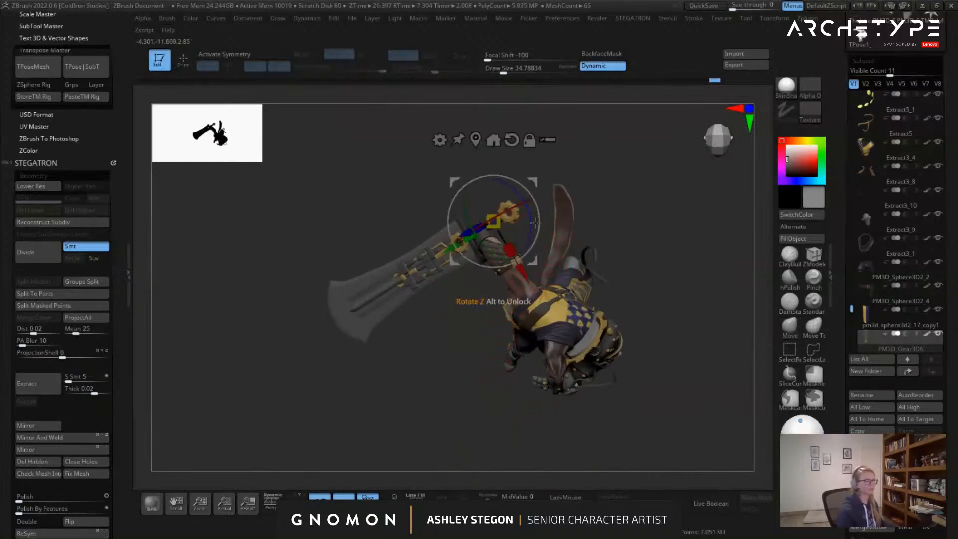
pyautogui.moveTo(530, 218); pyautogui.dragTo(525, 249)
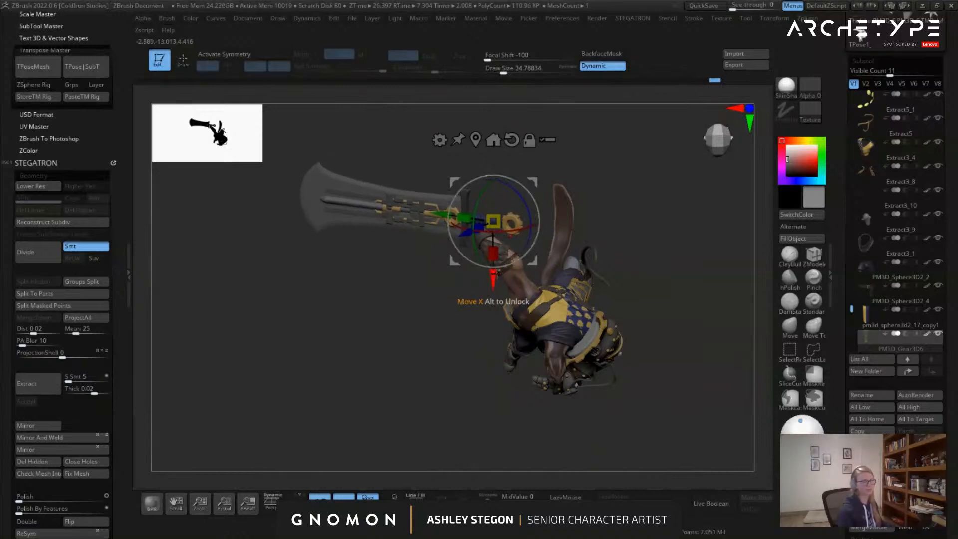
pyautogui.moveTo(493, 282); pyautogui.dragTo(492, 294)
pyautogui.press('q')
pyautogui.keyDown('ctrl'); pyautogui.moveTo(455, 297); pyautogui.dragTo(490, 353, button='right'); pyautogui.keyUp('ctrl')
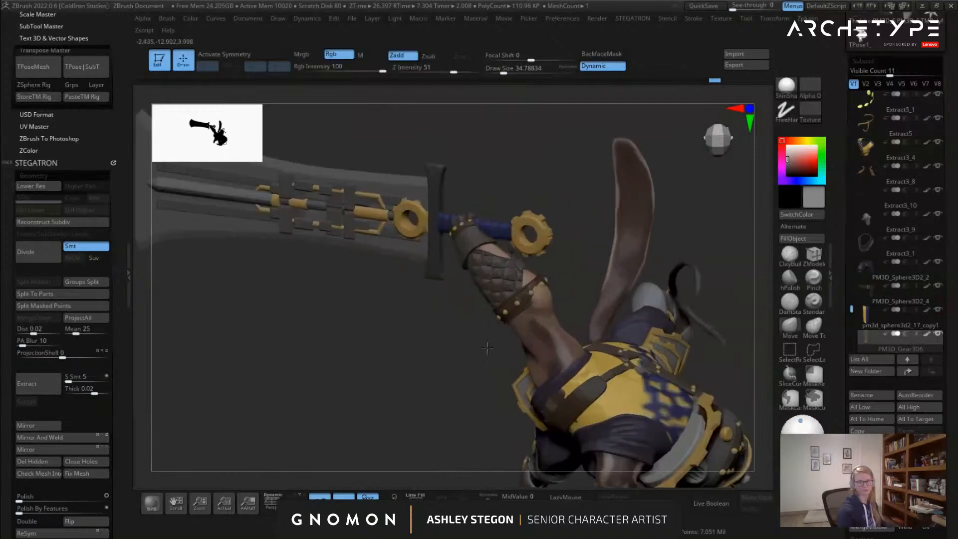
# Set the brush size to about 80 and examine how the gloved hand grips the sword handle
pyautogui.hotkey('shift', 'f')
pyautogui.hotkey('shift', 'f')
pyautogui.keyDown('ctrl'); pyautogui.moveTo(445, 285); pyautogui.dragTo(473, 301, button='right'); pyautogui.keyUp('ctrl')
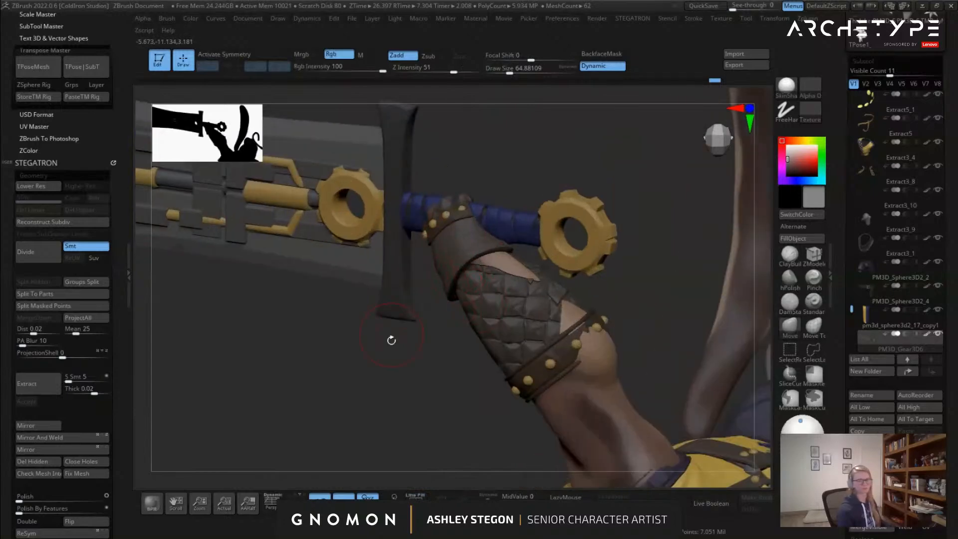
pyautogui.press('s')
pyautogui.moveTo(391, 332); pyautogui.dragTo(395, 332)
pyautogui.moveTo(395, 350); pyautogui.dragTo(440, 303, button='right')
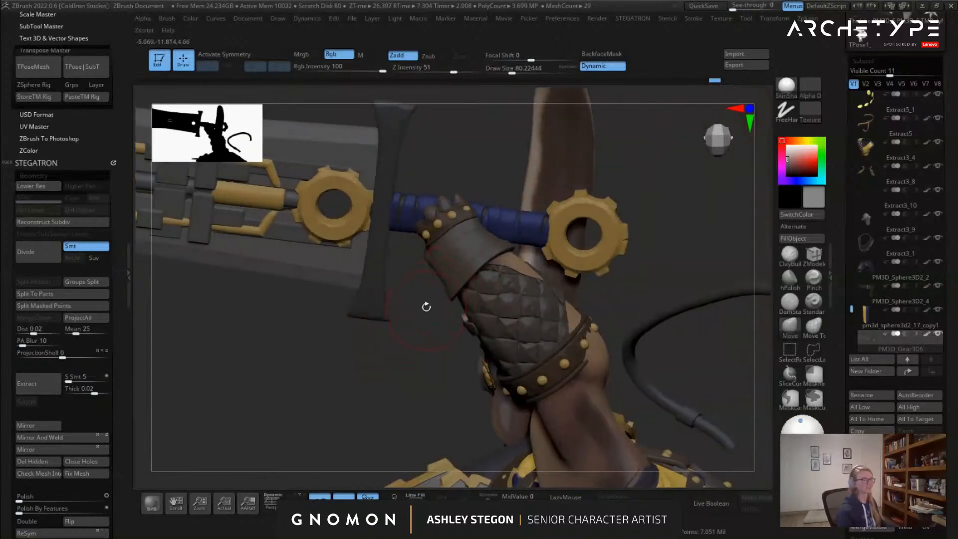
pyautogui.moveTo(439, 266); pyautogui.dragTo(424, 280, button='right')
pyautogui.hotkey('shift', 'f')
pyautogui.hotkey('shift', 'f')
pyautogui.keyDown('ctrl'); pyautogui.moveTo(299, 300); pyautogui.dragTo(372, 351, button='right'); pyautogui.keyUp('ctrl')
# Adjust the sword's placement in the fist with its polyframe on, and hide the polyframe and frame the whole character
pyautogui.hotkey('shift', 'f')
pyautogui.moveTo(420, 337); pyautogui.dragTo(234, 141)
pyautogui.press('w')
pyautogui.moveTo(438, 239)
pyautogui.mouseDown()
pyautogui.moveTo(453, 261)
pyautogui.moveTo(346, 267)
pyautogui.moveTo(359, 247)
pyautogui.moveTo(435, 257)
pyautogui.mouseUp()
pyautogui.press('q')
pyautogui.keyDown('ctrl'); pyautogui.moveTo(434, 258); pyautogui.dragTo(435, 296, button='right'); pyautogui.keyUp('ctrl')
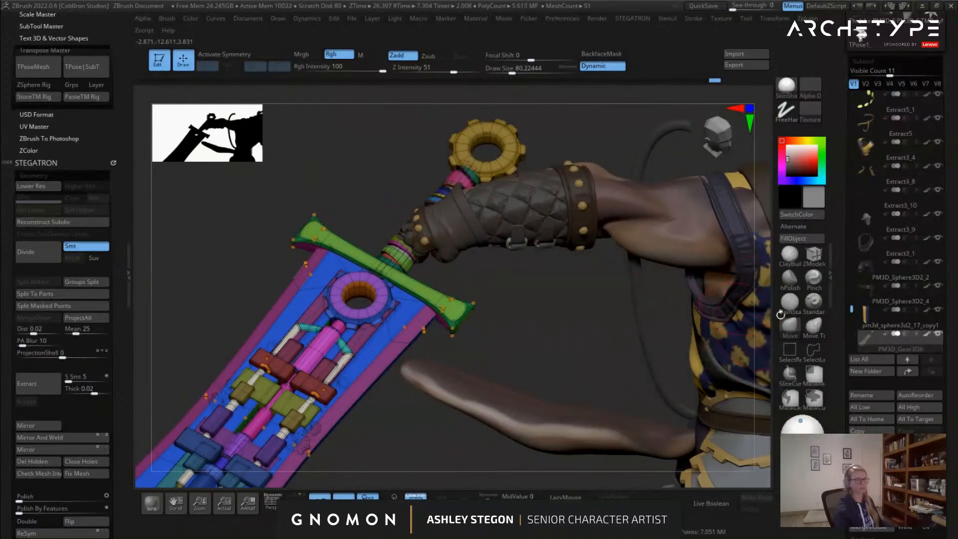
pyautogui.moveTo(482, 259); pyautogui.dragTo(456, 269)
pyautogui.hotkey('shift', 'f')
pyautogui.press('f')
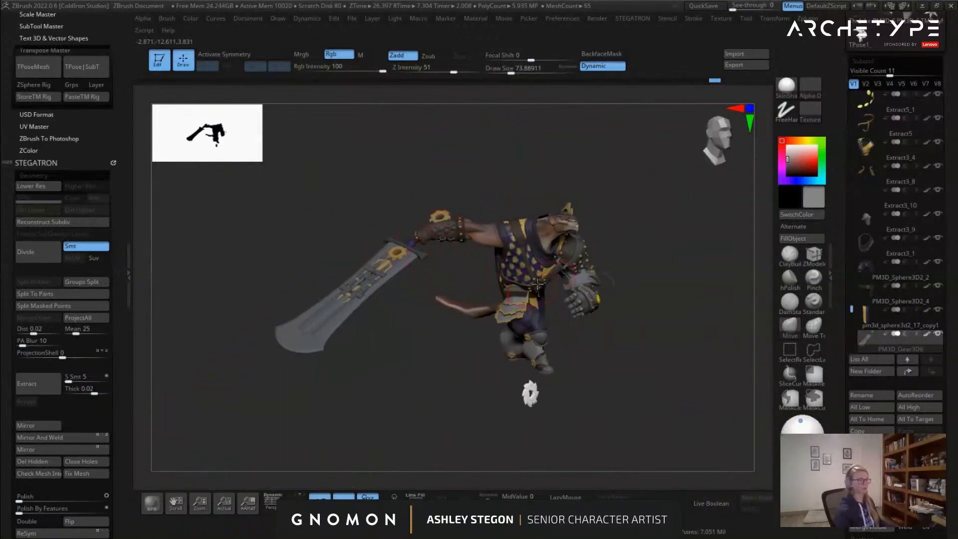
# Set the brush size to about 140 and lower the arm subtool PM3D_Sphere3D2_5 to subdivision level 1
pyautogui.moveTo(635, 263)
pyautogui.mouseDown()
pyautogui.moveTo(559, 267)
pyautogui.moveTo(654, 272)
pyautogui.mouseUp()
pyautogui.press('s')
pyautogui.click(446, 298)
pyautogui.moveTo(474, 294)
pyautogui.mouseDown()
pyautogui.moveTo(360, 293)
pyautogui.moveTo(419, 260)
pyautogui.moveTo(505, 302)
pyautogui.moveTo(534, 270)
pyautogui.mouseUp()
pyautogui.keyDown('alt'); pyautogui.click(534, 271); pyautogui.keyUp('alt')
pyautogui.keyDown('alt'); pyautogui.click(518, 215); pyautogui.keyUp('alt')
pyautogui.keyDown('alt'); pyautogui.moveTo(519, 216); pyautogui.dragTo(456, 248); pyautogui.keyUp('alt')
pyautogui.hotkey('shift', 'd')
pyautogui.hotkey('shift', 'd')
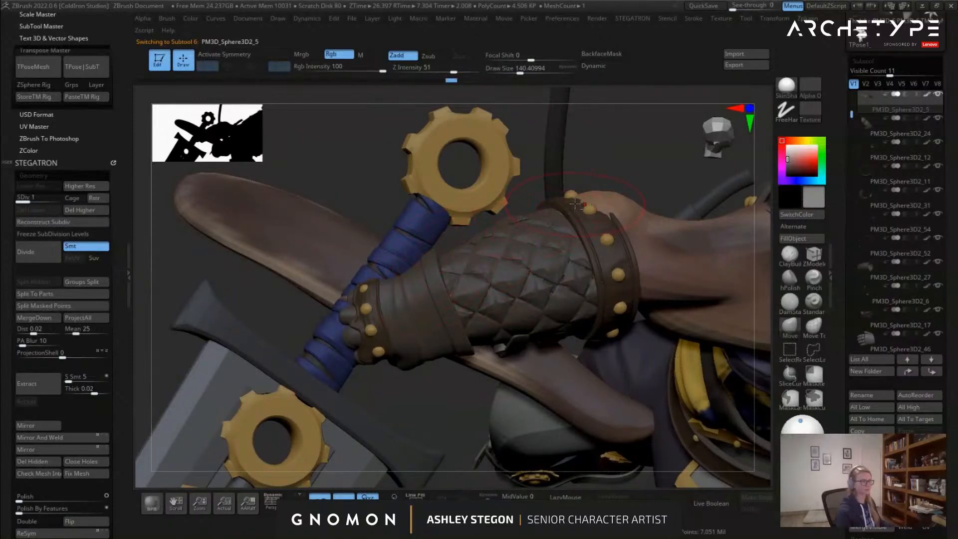
# Select the glove cuff PM3D_Sphere3D2_29 at the sword hand and lower it to subdivision level 1
pyautogui.moveTo(585, 202); pyautogui.dragTo(603, 195, button='right')
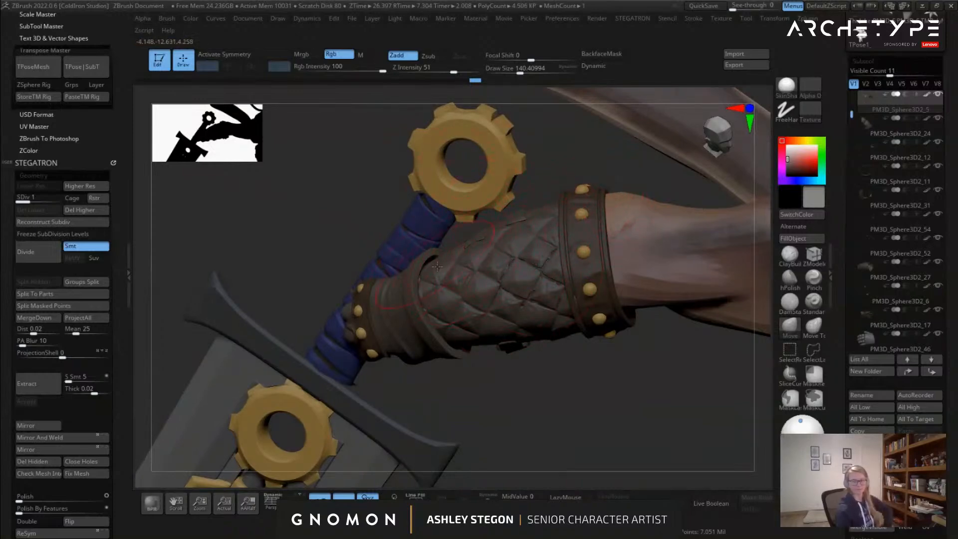
pyautogui.moveTo(359, 351); pyautogui.dragTo(392, 337, button='right')
pyautogui.keyDown('alt'); pyautogui.click(405, 319); pyautogui.keyUp('alt')
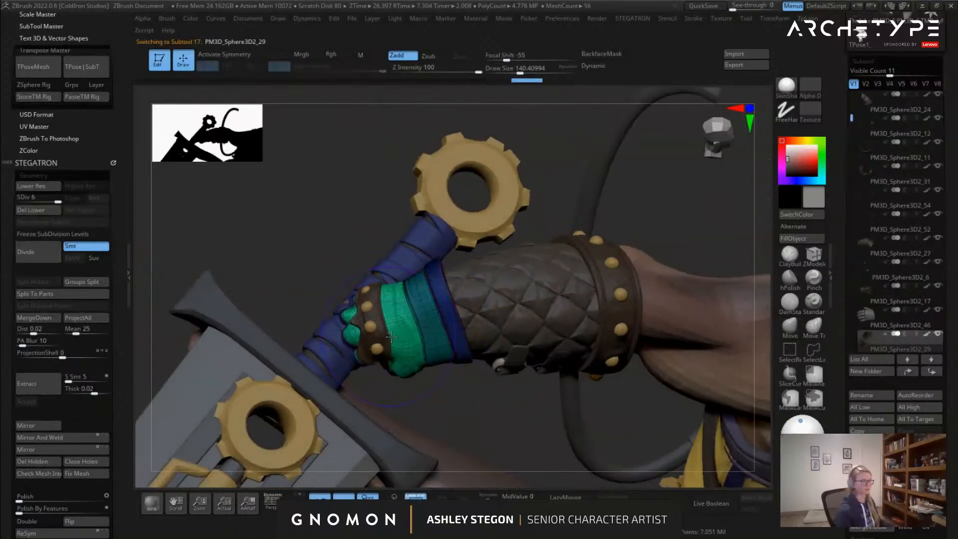
pyautogui.moveTo(855, 117); pyautogui.dragTo(855, 136)
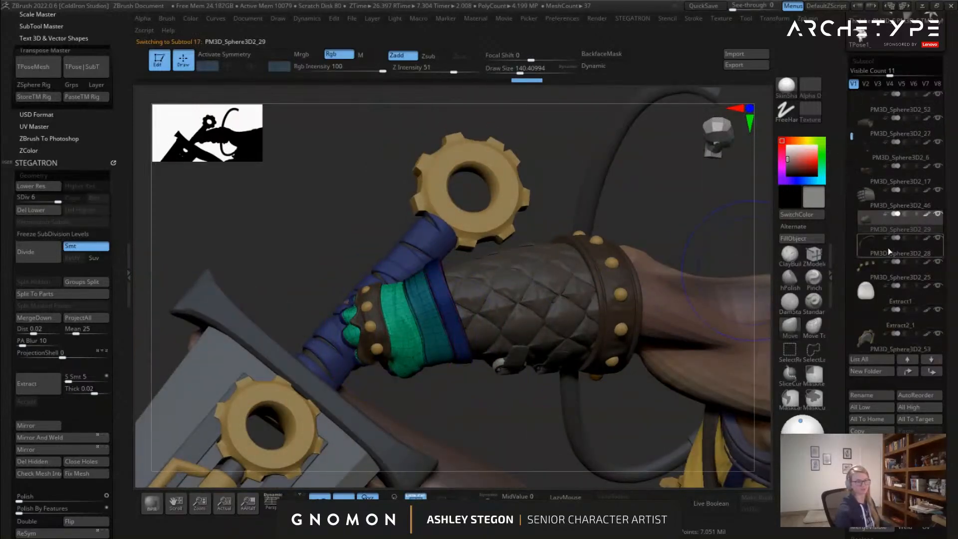
pyautogui.click(866, 227)
pyautogui.moveTo(754, 240); pyautogui.dragTo(835, 257)
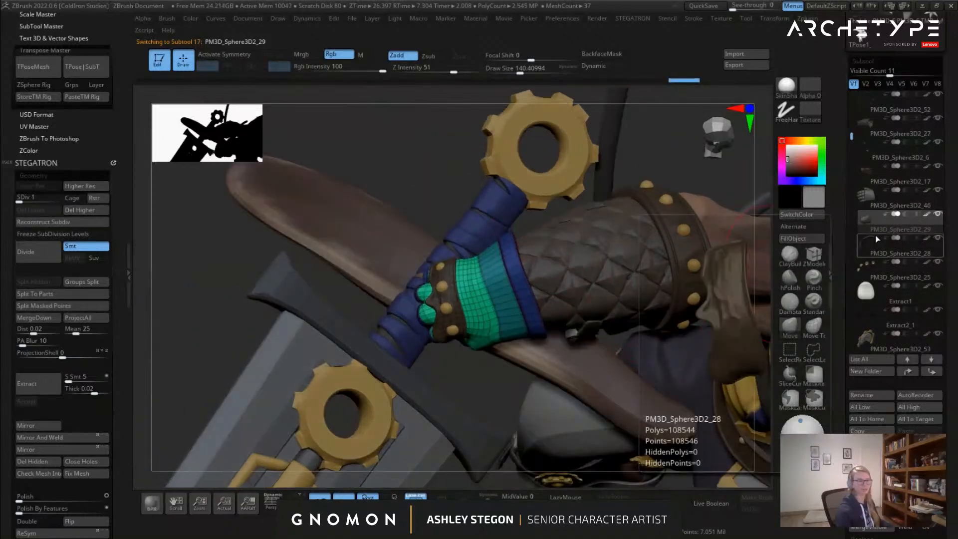
# Activate the transform gizmo on the glove cuff and include the fingers and studded knuckle strap in the selection
pyautogui.press('w')
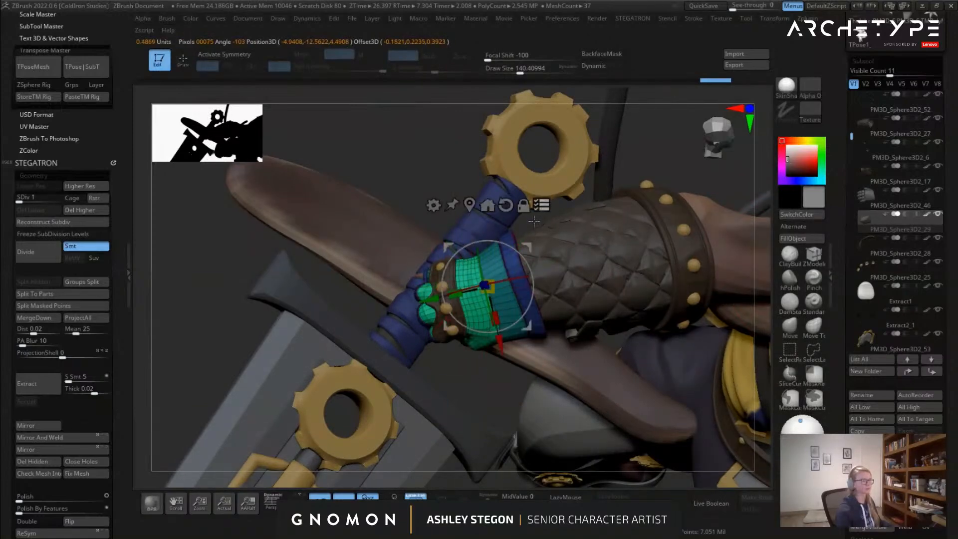
pyautogui.press('q')
pyautogui.press('w')
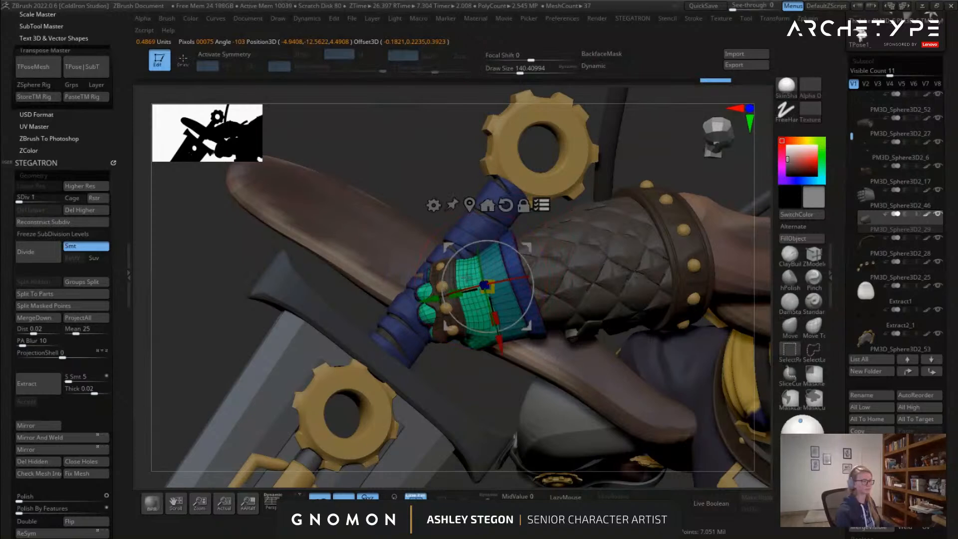
pyautogui.keyDown('ctrl'); pyautogui.keyDown('shift'); pyautogui.click(510, 303); pyautogui.keyUp('shift'); pyautogui.keyUp('ctrl')
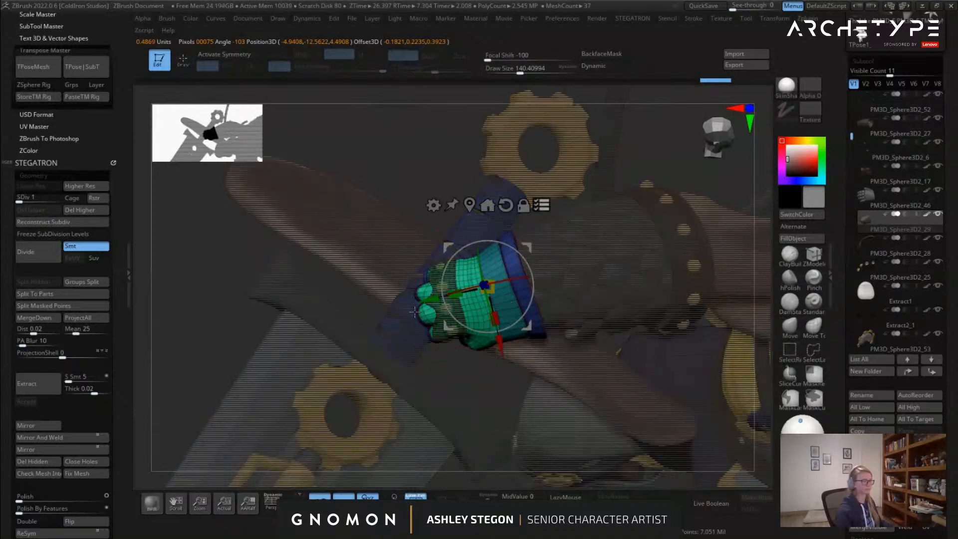
pyautogui.keyDown('ctrl'); pyautogui.moveTo(402, 302); pyautogui.dragTo(549, 198, button='right'); pyautogui.keyUp('ctrl')
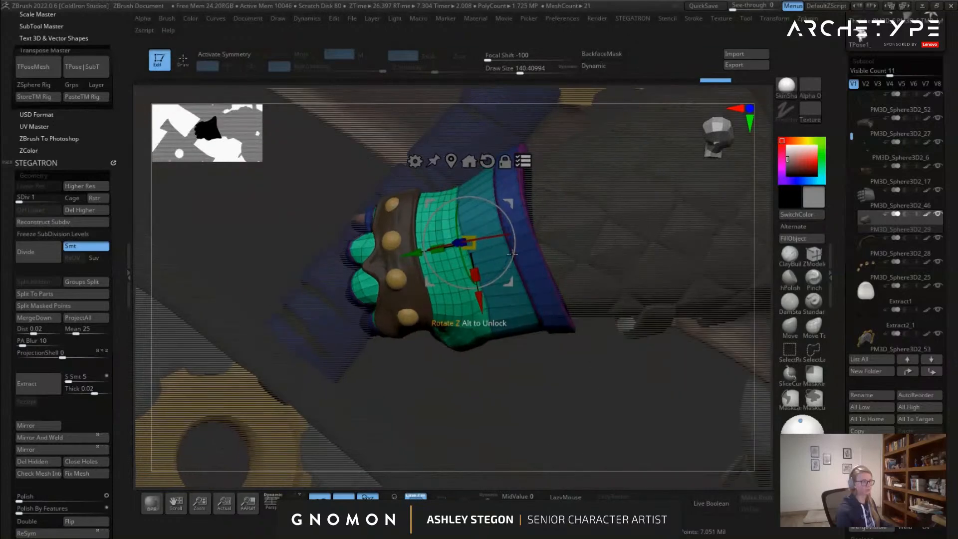
# Rotate the selected glove pieces at the sword hand to line the cuff up with the quilted bracer
pyautogui.moveTo(504, 220); pyautogui.dragTo(452, 245, button='right')
pyautogui.keyDown('alt'); pyautogui.moveTo(445, 242); pyautogui.dragTo(504, 242); pyautogui.keyUp('alt')
pyautogui.moveTo(557, 274); pyautogui.dragTo(526, 270, button='right')
pyautogui.moveTo(512, 256); pyautogui.dragTo(502, 273)
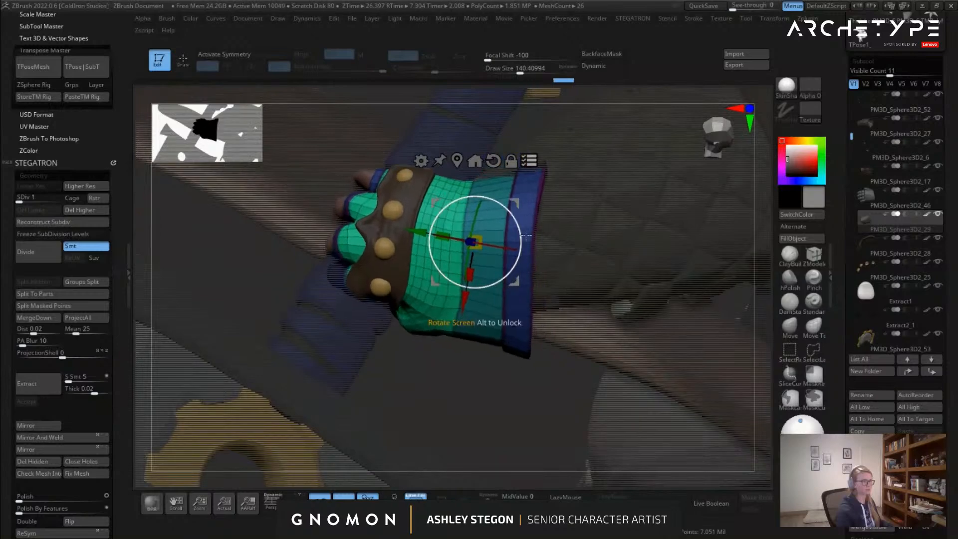
pyautogui.moveTo(514, 204); pyautogui.dragTo(512, 187)
# Refine the glove assembly's placement on the sword handle from the opposite side and front, and return to Draw mode
pyautogui.keyDown('ctrl'); pyautogui.moveTo(512, 187); pyautogui.dragTo(498, 265, button='right'); pyautogui.keyUp('ctrl')
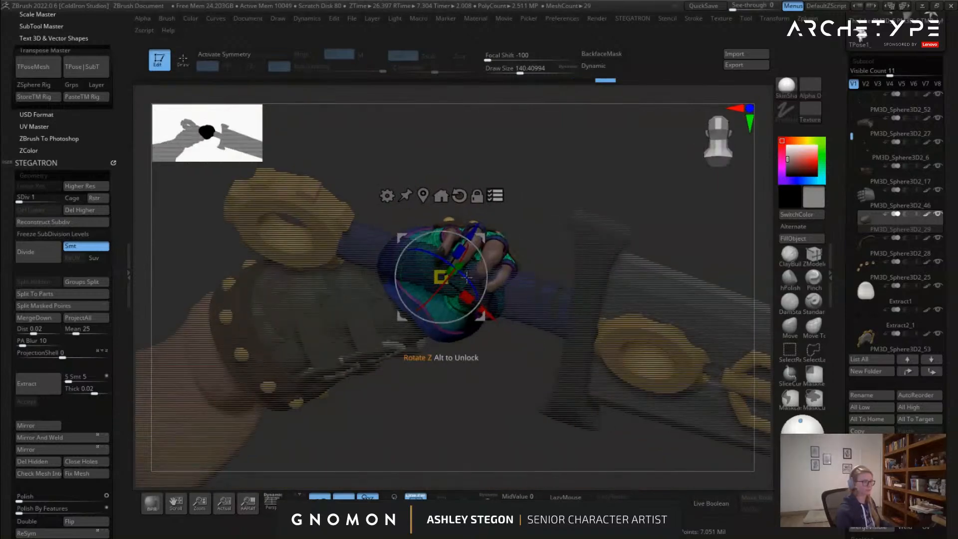
pyautogui.moveTo(463, 277); pyautogui.dragTo(445, 278)
pyautogui.moveTo(440, 281); pyautogui.dragTo(484, 222, button='right')
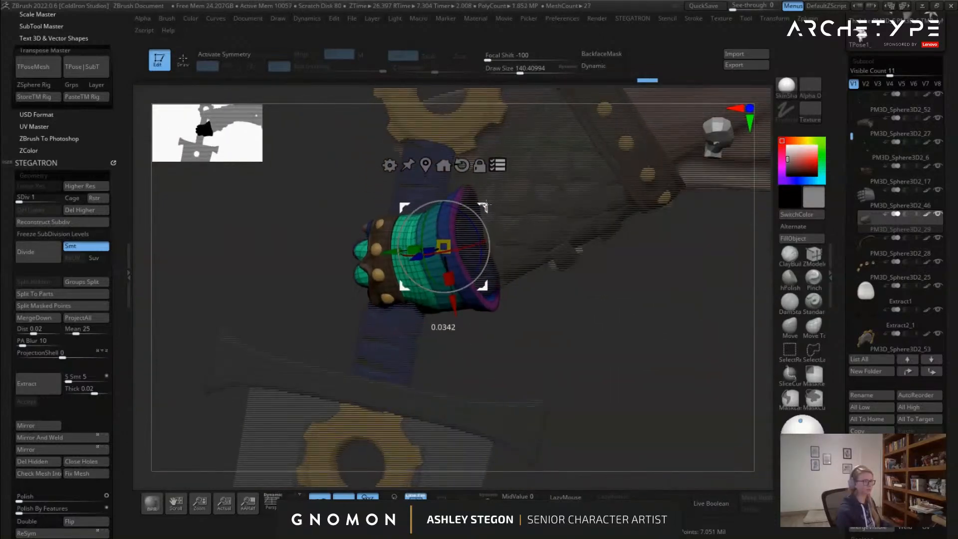
pyautogui.moveTo(487, 204); pyautogui.dragTo(486, 198)
pyautogui.moveTo(464, 319)
pyautogui.mouseDown(button='right')
pyautogui.moveTo(469, 279)
pyautogui.moveTo(460, 315)
pyautogui.moveTo(508, 317)
pyautogui.moveTo(498, 308)
pyautogui.mouseUp(button='right')
pyautogui.press('q')
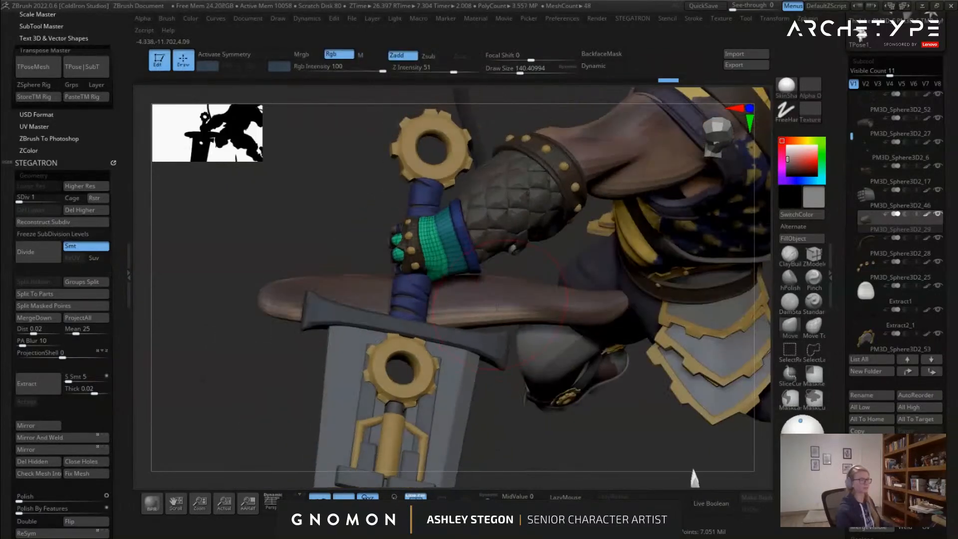
# Fit the edge of the glove cuff around the quilted bracer with the Move brush, using sizes between about 87 and 149
pyautogui.keyDown('alt'); pyautogui.moveTo(397, 287); pyautogui.dragTo(509, 304, button='right'); pyautogui.keyUp('alt')
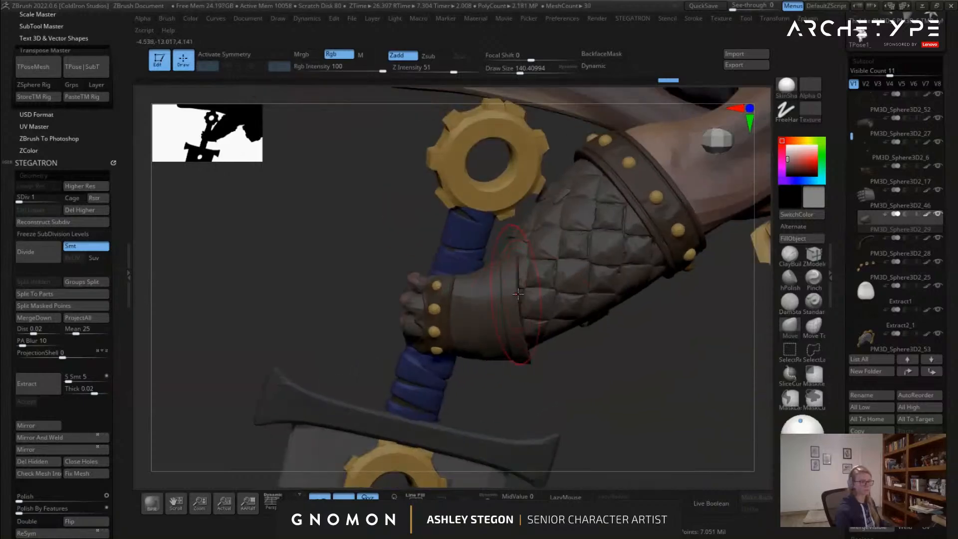
pyautogui.hotkey('shift', 'f')
pyautogui.hotkey('shift', 'f')
pyautogui.moveTo(526, 251)
pyautogui.mouseDown(button='right')
pyautogui.moveTo(504, 248)
pyautogui.moveTo(517, 244)
pyautogui.mouseUp(button='right')
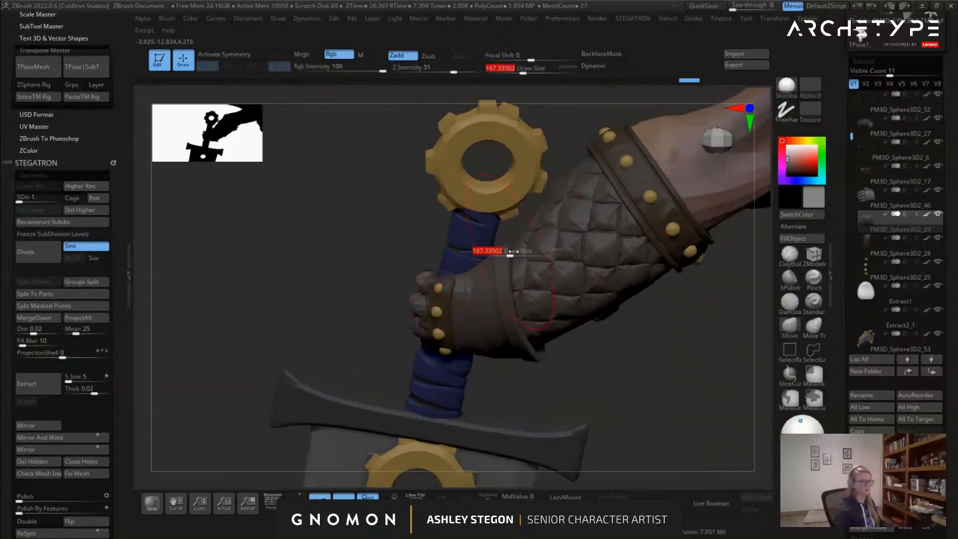
pyautogui.press('s')
pyautogui.click(469, 260)
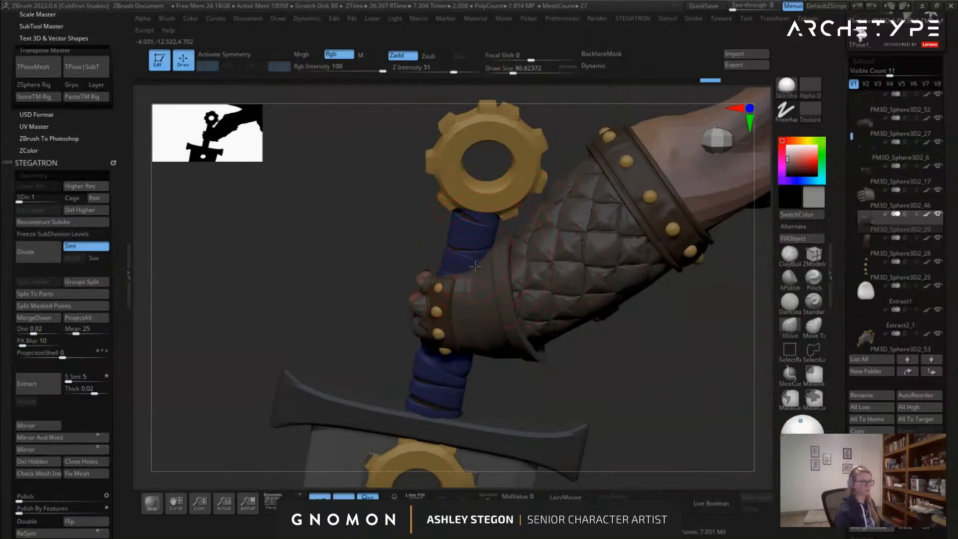
pyautogui.moveTo(521, 285); pyautogui.dragTo(526, 252, button='right')
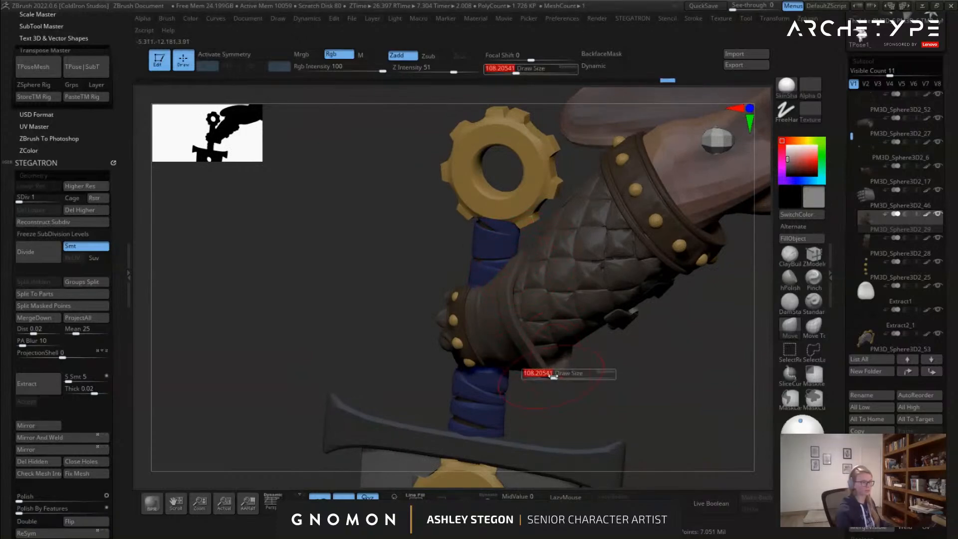
pyautogui.moveTo(558, 373)
pyautogui.mouseDown(button='right')
pyautogui.moveTo(528, 350)
pyautogui.moveTo(553, 370)
pyautogui.mouseUp(button='right')
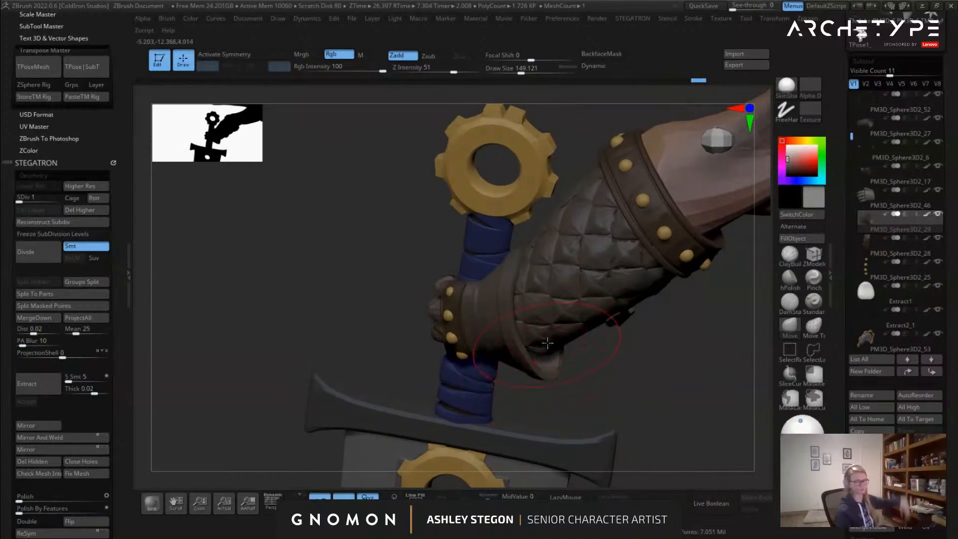
pyautogui.moveTo(547, 343); pyautogui.dragTo(699, 330, button='right')
# Select the finger subtool PM3D_Sphere3D2_6, lower it to its lowest subdivision level and set the Move Topological brush to about 54
pyautogui.keyDown('alt'); pyautogui.click(559, 422); pyautogui.keyUp('alt')
pyautogui.hotkey('shift', 'f')
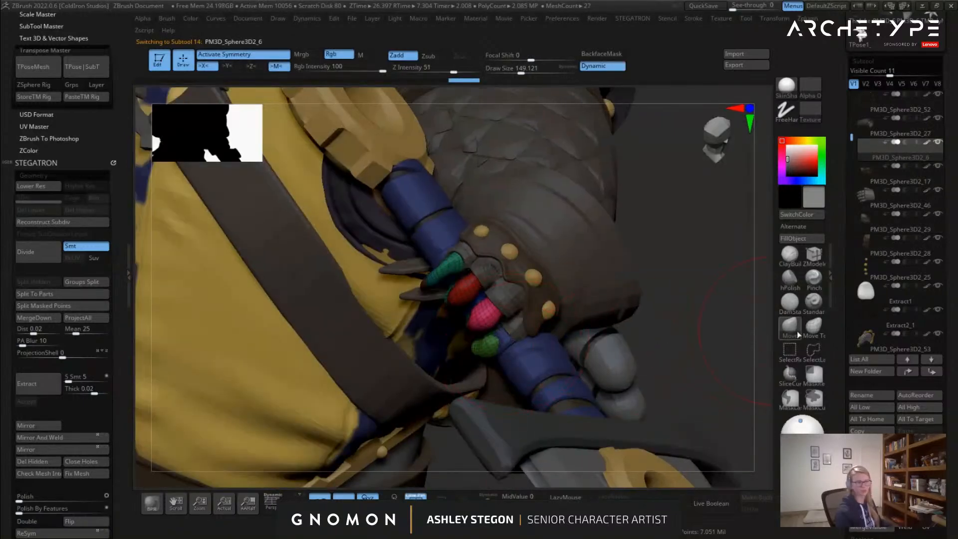
pyautogui.click(814, 328)
pyautogui.moveTo(509, 352)
pyautogui.mouseDown(button='right')
pyautogui.moveTo(489, 344)
pyautogui.moveTo(485, 320)
pyautogui.mouseUp(button='right')
pyautogui.hotkey('shift', 'f')
pyautogui.hotkey('shift', 'd')
pyautogui.moveTo(497, 268)
pyautogui.mouseDown(button='right')
pyautogui.moveTo(527, 342)
pyautogui.moveTo(516, 351)
pyautogui.moveTo(359, 338)
pyautogui.mouseUp(button='right')
pyautogui.moveTo(507, 352)
pyautogui.keyDown('alt'); pyautogui.mouseDown(button='right')
pyautogui.moveTo(400, 293)
pyautogui.moveTo(408, 320)
pyautogui.mouseUp(button='right'); pyautogui.keyUp('alt')
pyautogui.press('s')
pyautogui.moveTo(525, 377); pyautogui.dragTo(512, 378)
# Solo PM3D_Sphere3D2_6, hide the stray duplicate hand near the knee and delete the hidden geometry, showing all subtools again
pyautogui.keyDown('alt'); pyautogui.moveTo(418, 325); pyautogui.dragTo(500, 401, button='right'); pyautogui.keyUp('alt')
pyautogui.hotkey('shift', 'f')
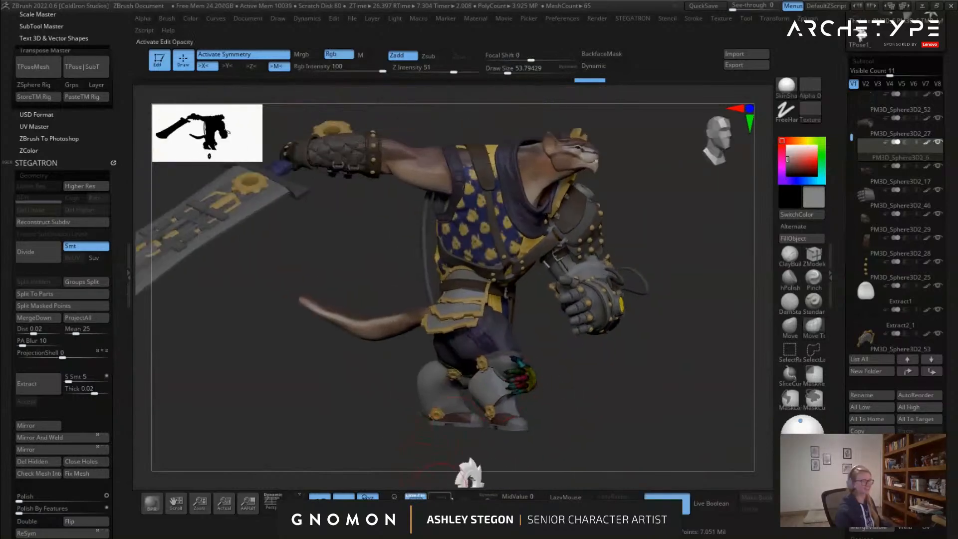
pyautogui.click(443, 498)
pyautogui.click(488, 497)
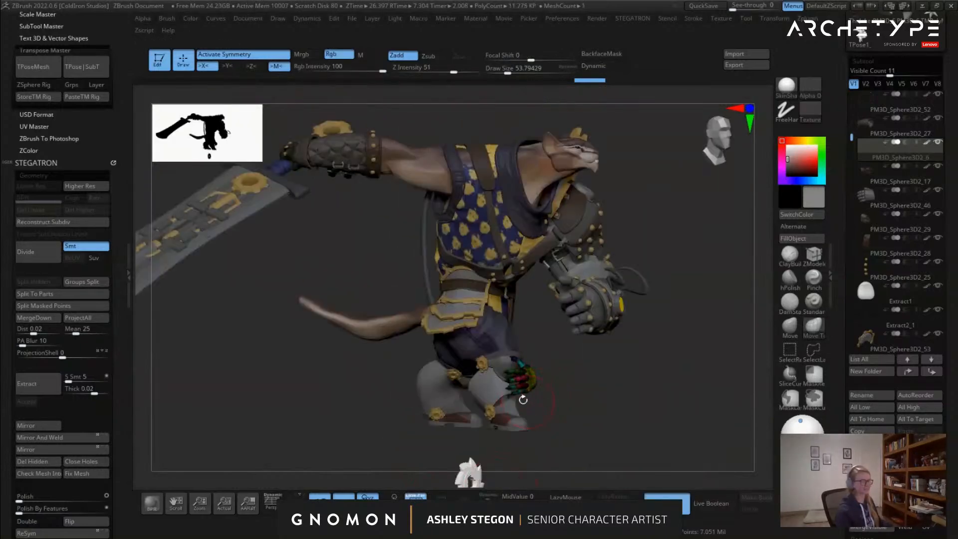
pyautogui.moveTo(582, 312)
pyautogui.mouseDown(button='right')
pyautogui.moveTo(639, 320)
pyautogui.moveTo(509, 330)
pyautogui.moveTo(523, 436)
pyautogui.mouseUp(button='right')
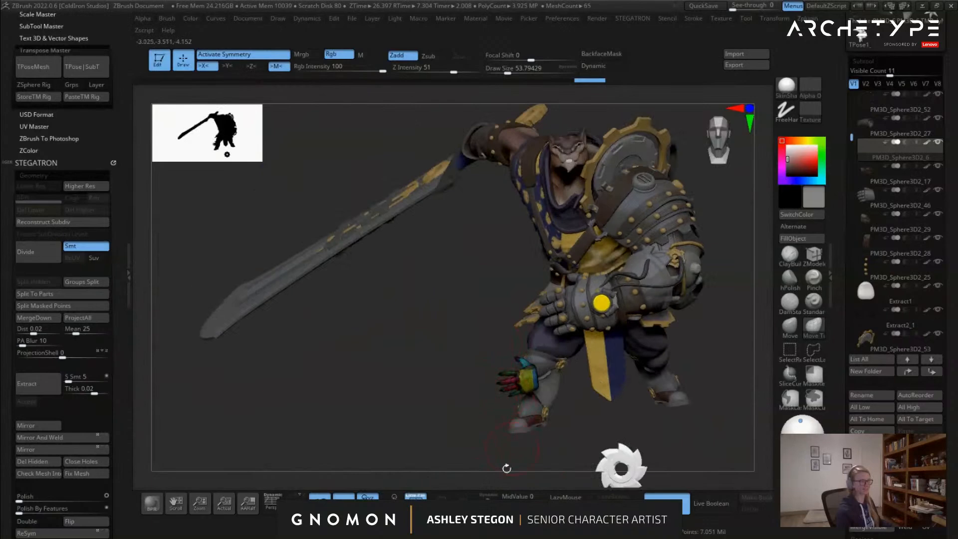
pyautogui.click(487, 497)
pyautogui.keyDown('ctrl'); pyautogui.keyDown('alt'); pyautogui.keyDown('shift'); pyautogui.moveTo(445, 315); pyautogui.dragTo(604, 446); pyautogui.keyUp('shift'); pyautogui.keyUp('alt'); pyautogui.keyUp('ctrl')
pyautogui.click(40, 462)
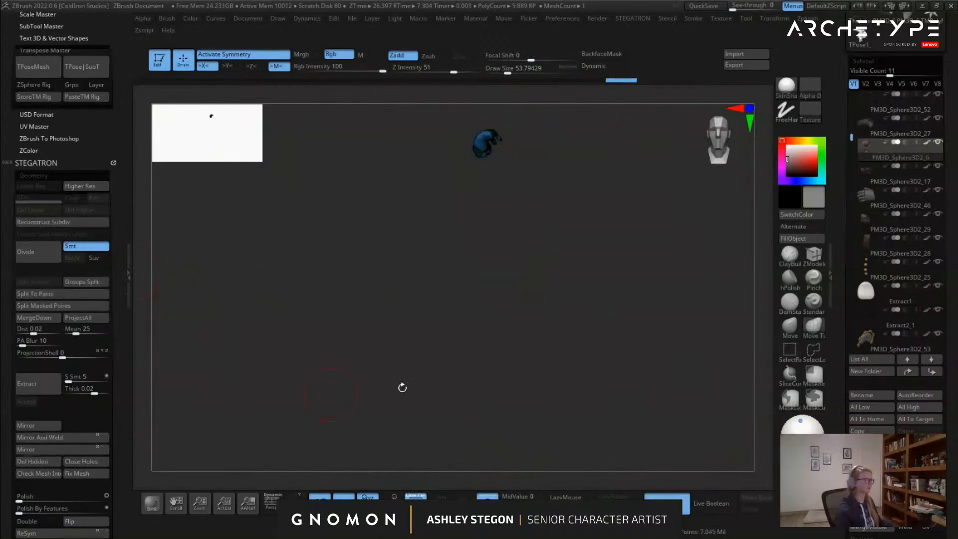
pyautogui.click(487, 497)
# Select the large gauntlet hand PM3D_Sphere3D2_17, lower it to subdivision level 1 and delete its higher levels
pyautogui.moveTo(505, 364); pyautogui.dragTo(593, 364, button='right')
pyautogui.hotkey('shift', 'f')
pyautogui.keyDown('alt'); pyautogui.moveTo(654, 335); pyautogui.dragTo(528, 452, button='right'); pyautogui.keyUp('alt')
pyautogui.hotkey('shift', 'f')
pyautogui.keyDown('alt'); pyautogui.moveTo(525, 394); pyautogui.dragTo(491, 319, button='right'); pyautogui.keyUp('alt')
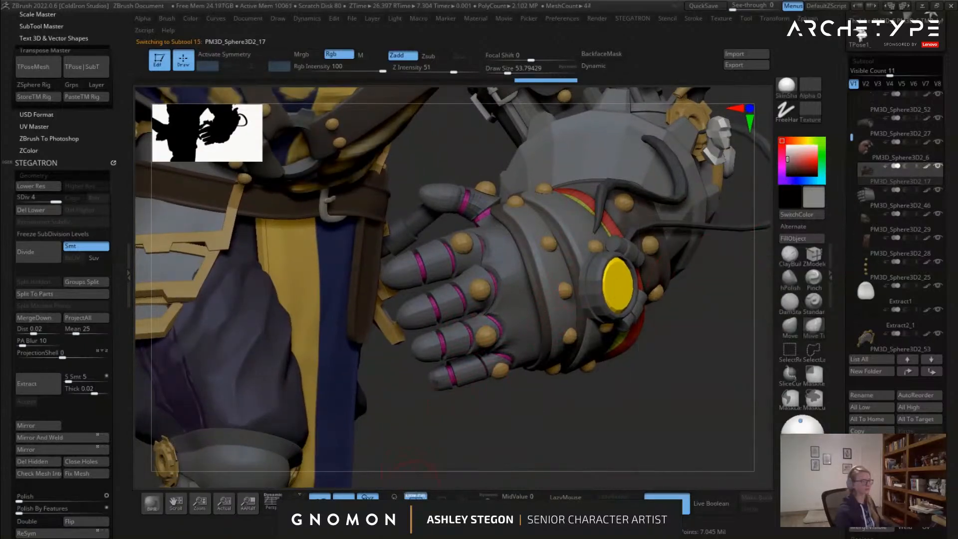
pyautogui.hotkey('shift', 'd')
pyautogui.hotkey('shift', 'd')
pyautogui.hotkey('shift', 'd')
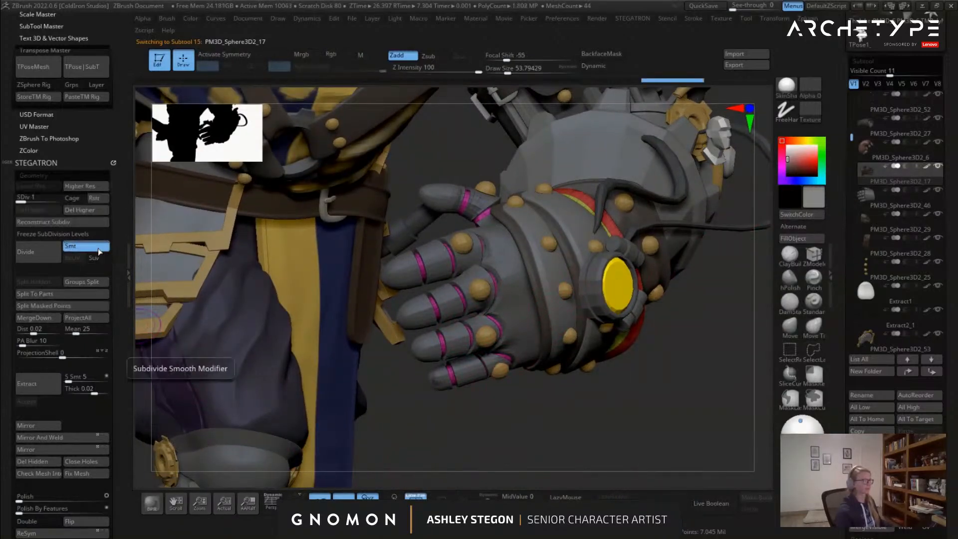
pyautogui.click(78, 210)
# Merge the gauntlet hand PM3D_Sphere3D2_17 with the finger plates PM3D_Sphere3D2_46 below it
pyautogui.click(488, 501)
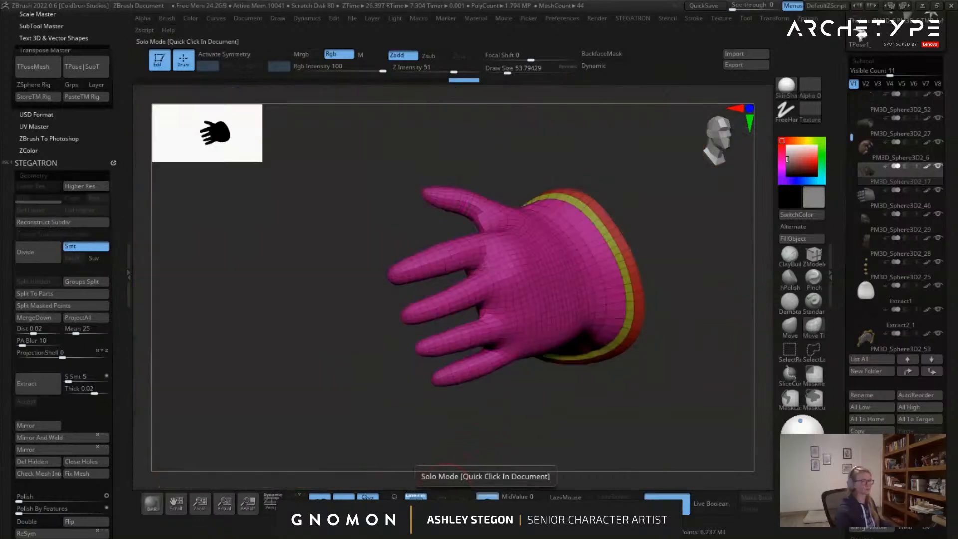
pyautogui.click(488, 501)
pyautogui.click(890, 199)
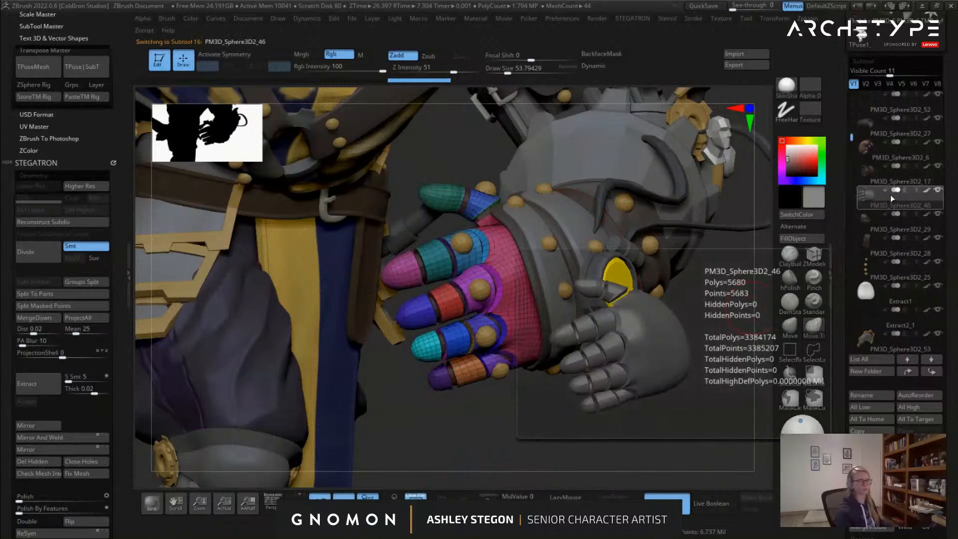
pyautogui.click(39, 318)
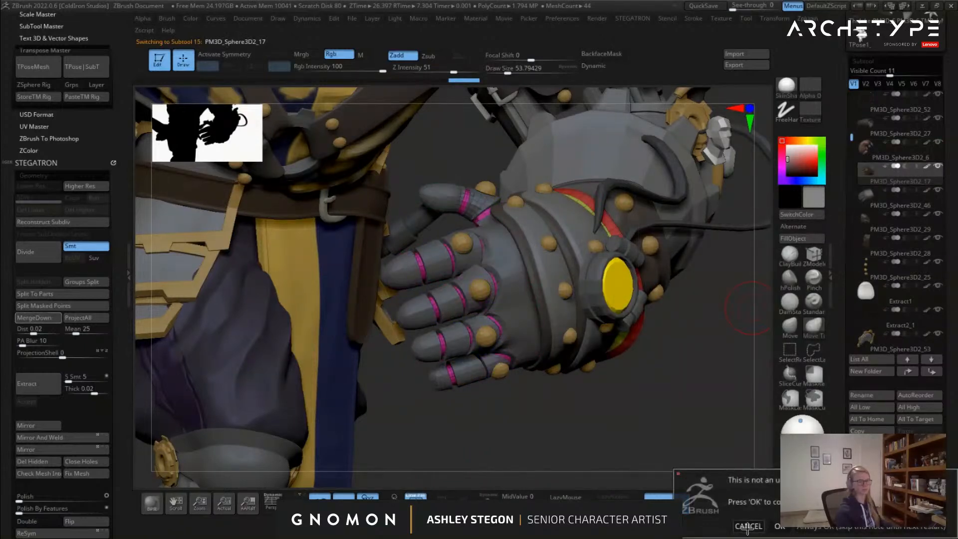
pyautogui.click(748, 526)
pyautogui.click(38, 317)
pyautogui.click(776, 527)
# Solo the merged gauntlet hand with its polyframe on and regroup its parts with Auto Groups
pyautogui.hotkey('shift', 'f')
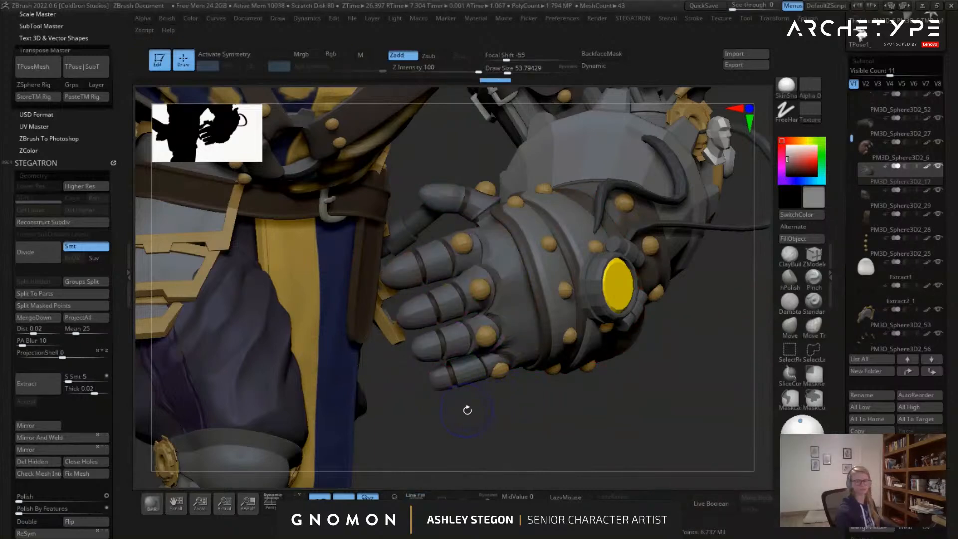
pyautogui.hotkey('shift', 'f')
pyautogui.click(488, 498)
pyautogui.moveTo(523, 401)
pyautogui.mouseDown()
pyautogui.moveTo(503, 383)
pyautogui.moveTo(507, 290)
pyautogui.moveTo(547, 272)
pyautogui.moveTo(548, 287)
pyautogui.moveTo(596, 315)
pyautogui.mouseUp()
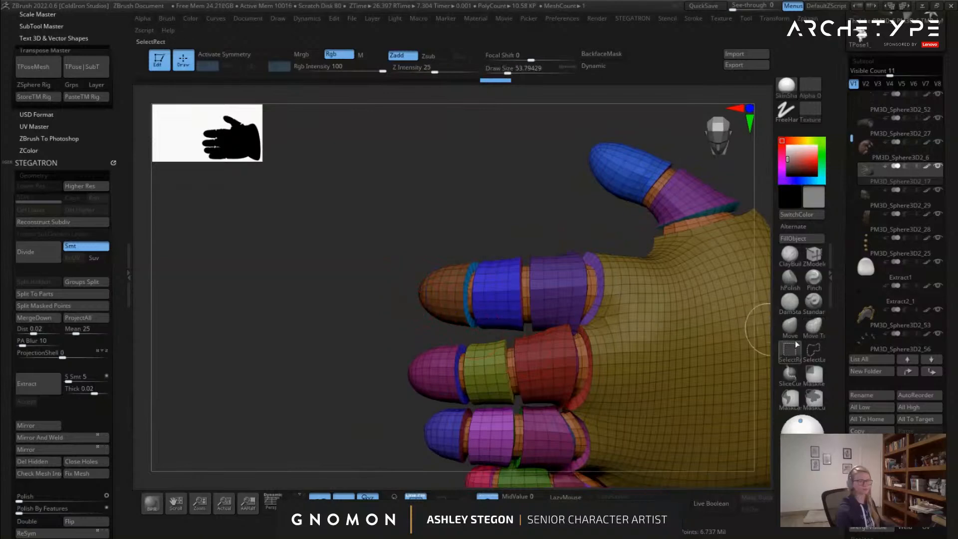
pyautogui.scroll(-10, 123, 463)
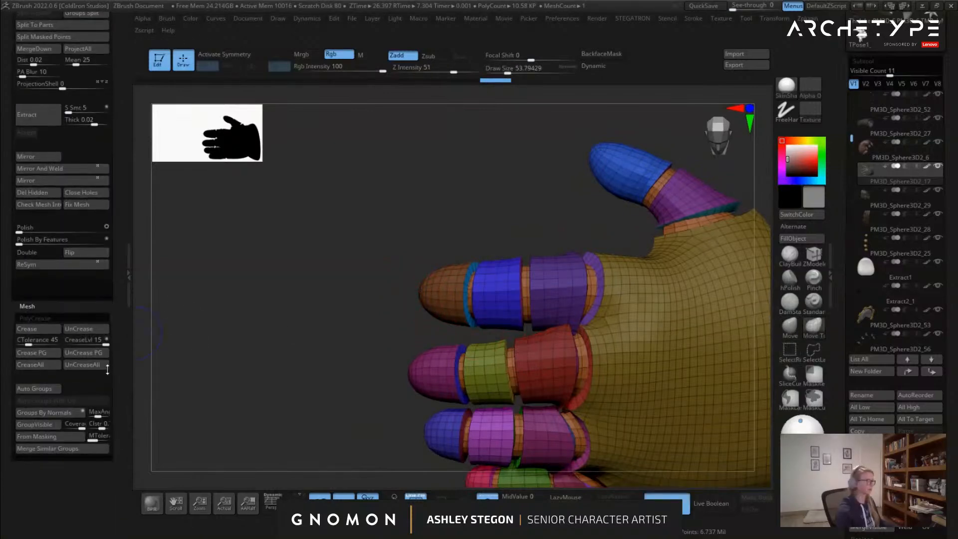
pyautogui.keyDown('ctrl'); pyautogui.keyDown('shift'); pyautogui.click(513, 359); pyautogui.keyUp('shift'); pyautogui.keyUp('ctrl')
pyautogui.keyDown('ctrl'); pyautogui.keyDown('shift'); pyautogui.click(471, 406); pyautogui.keyUp('shift'); pyautogui.keyUp('ctrl')
pyautogui.moveTo(614, 299); pyautogui.dragTo(583, 288, button='right')
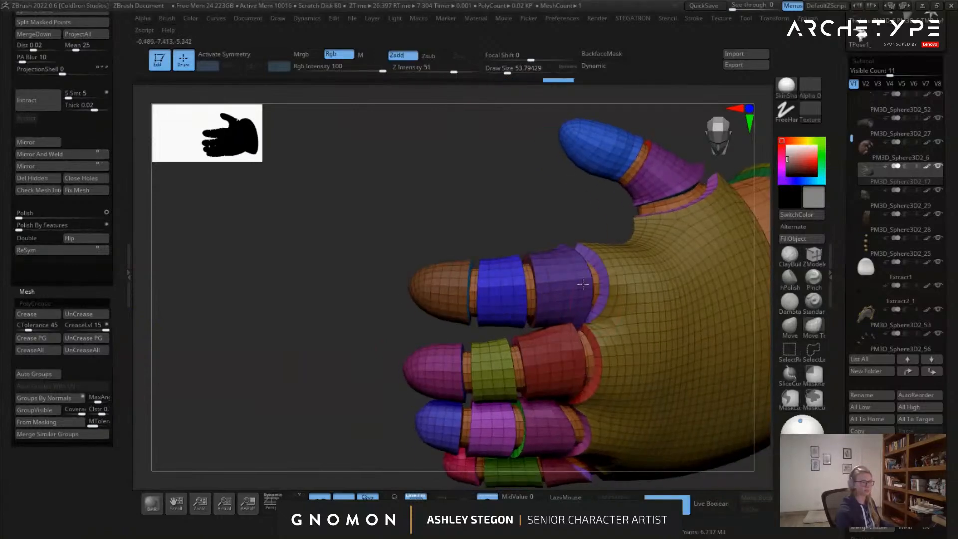
pyautogui.keyDown('ctrl'); pyautogui.keyDown('shift'); pyautogui.click(473, 284); pyautogui.keyUp('shift'); pyautogui.keyUp('ctrl')
pyautogui.keyDown('ctrl'); pyautogui.keyDown('shift'); pyautogui.click(424, 331); pyautogui.keyUp('shift'); pyautogui.keyUp('ctrl')
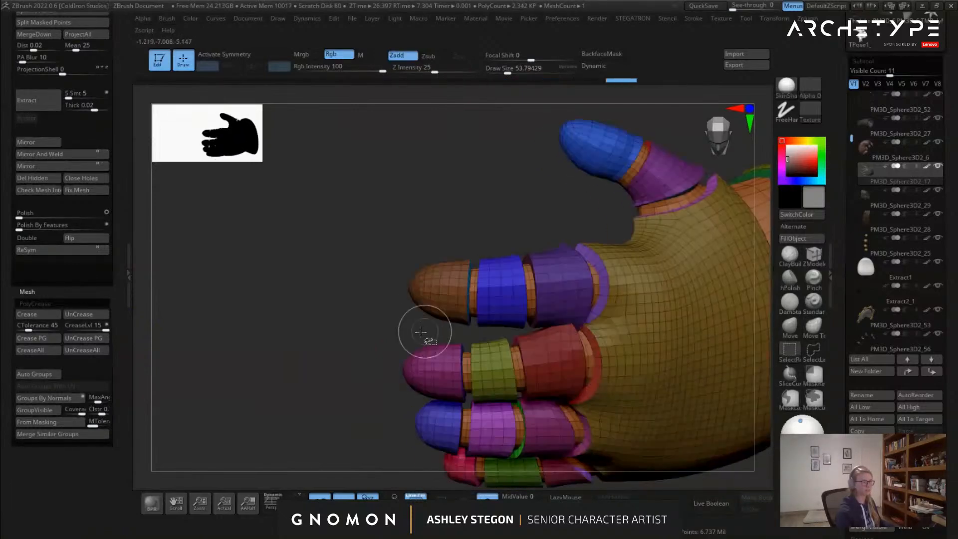
pyautogui.click(50, 378)
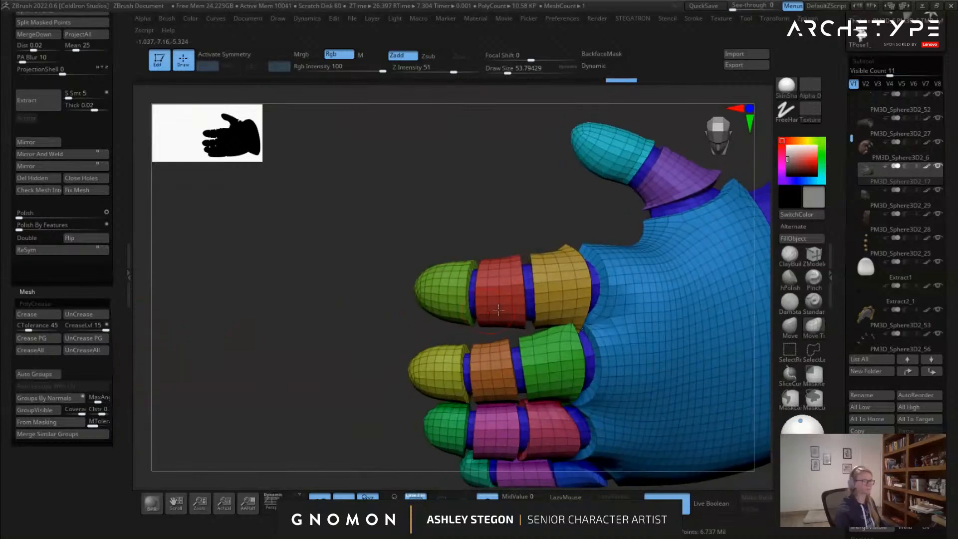
# Isolate the three armor plates of the gauntlet's index finger and mask the rest of the hand
pyautogui.keyDown('ctrl'); pyautogui.keyDown('shift'); pyautogui.click(517, 284); pyautogui.keyUp('shift'); pyautogui.keyUp('ctrl')
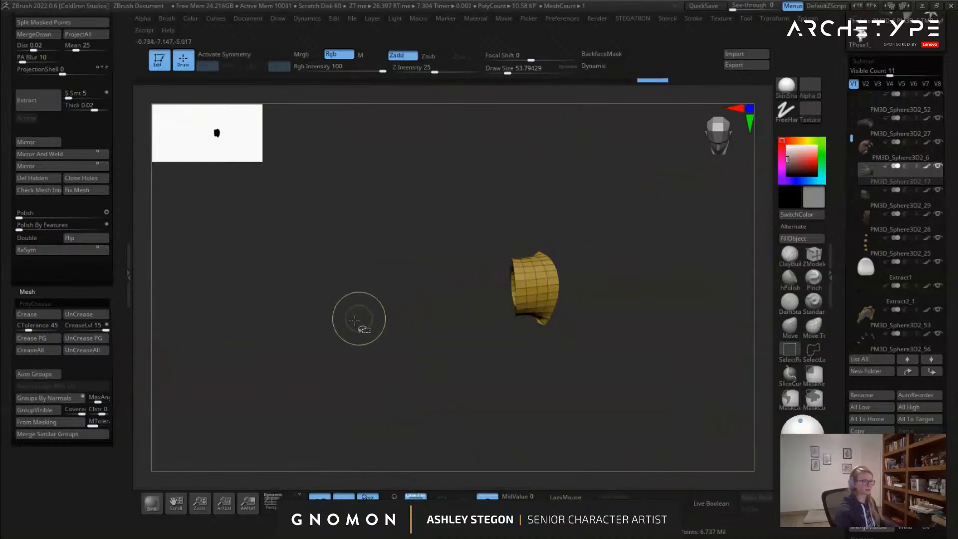
pyautogui.keyDown('ctrl'); pyautogui.keyDown('shift'); pyautogui.moveTo(359, 318); pyautogui.dragTo(383, 330); pyautogui.keyUp('shift'); pyautogui.keyUp('ctrl')
pyautogui.keyDown('ctrl'); pyautogui.keyDown('shift'); pyautogui.click(477, 290); pyautogui.keyUp('shift'); pyautogui.keyUp('ctrl')
pyautogui.keyDown('ctrl'); pyautogui.keyDown('shift'); pyautogui.click(452, 291); pyautogui.keyUp('shift'); pyautogui.keyUp('ctrl')
pyautogui.moveTo(453, 291); pyautogui.dragTo(461, 292, button='right')
pyautogui.moveTo(461, 293)
pyautogui.keyDown('ctrl'); pyautogui.mouseDown()
pyautogui.moveTo(520, 323)
pyautogui.moveTo(555, 313)
pyautogui.mouseUp(); pyautogui.keyUp('ctrl')
pyautogui.keyDown('ctrl'); pyautogui.keyDown('shift'); pyautogui.moveTo(345, 311); pyautogui.dragTo(342, 331); pyautogui.keyUp('shift'); pyautogui.keyUp('ctrl')
pyautogui.keyDown('ctrl'); pyautogui.click(340, 332); pyautogui.keyUp('ctrl')
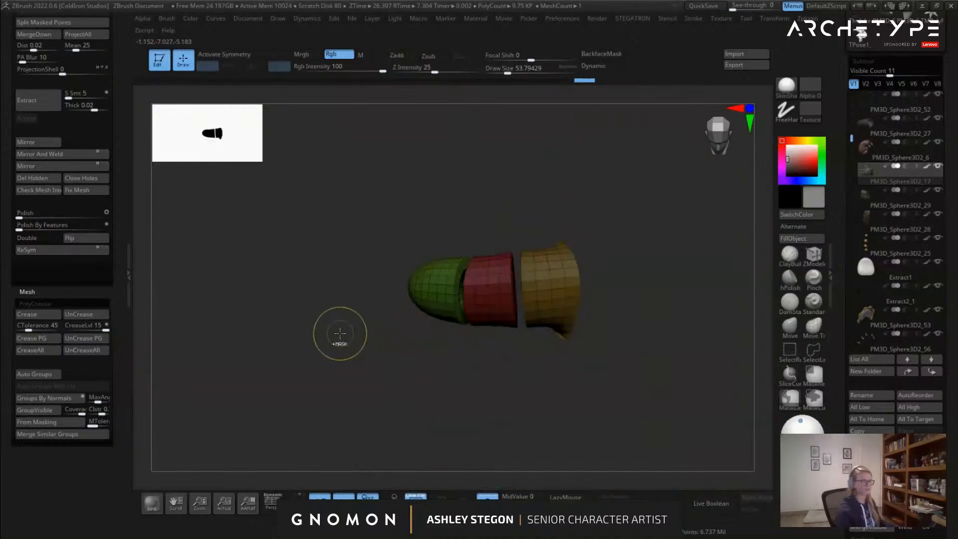
pyautogui.keyDown('ctrl'); pyautogui.keyDown('shift'); pyautogui.click(339, 344); pyautogui.keyUp('shift'); pyautogui.keyUp('ctrl')
pyautogui.press('w')
pyautogui.keyDown('ctrl'); pyautogui.click(442, 333); pyautogui.keyUp('ctrl')
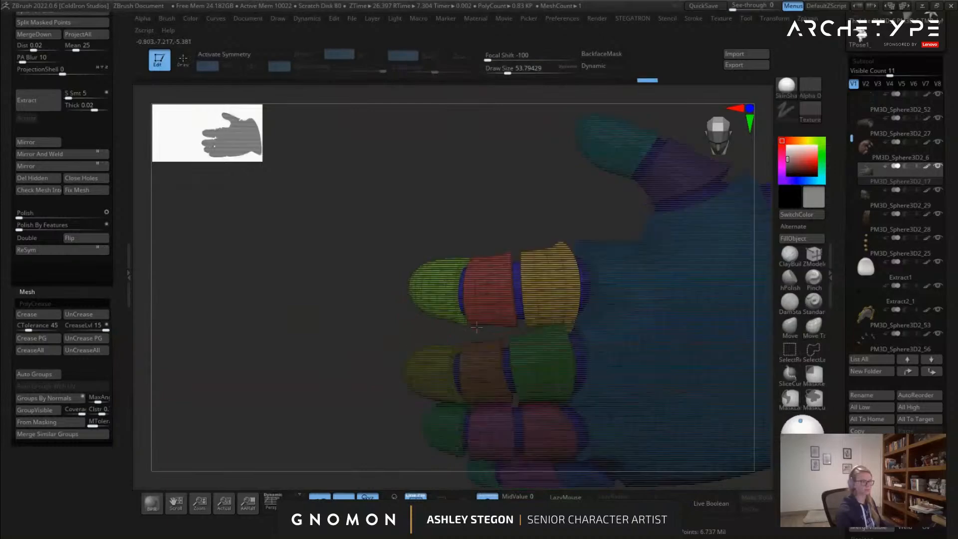
# Place the gizmo at the base of the gauntlet's index finger, rotate the finger and return to Draw mode
pyautogui.press('q')
pyautogui.press('w')
pyautogui.moveTo(460, 329)
pyautogui.mouseDown(button='right')
pyautogui.moveTo(440, 327)
pyautogui.moveTo(449, 324)
pyautogui.mouseUp(button='right')
pyautogui.moveTo(554, 299)
pyautogui.keyDown('alt'); pyautogui.mouseDown(button='right')
pyautogui.moveTo(420, 299)
pyautogui.moveTo(383, 320)
pyautogui.moveTo(516, 280)
pyautogui.mouseUp(button='right'); pyautogui.keyUp('alt')
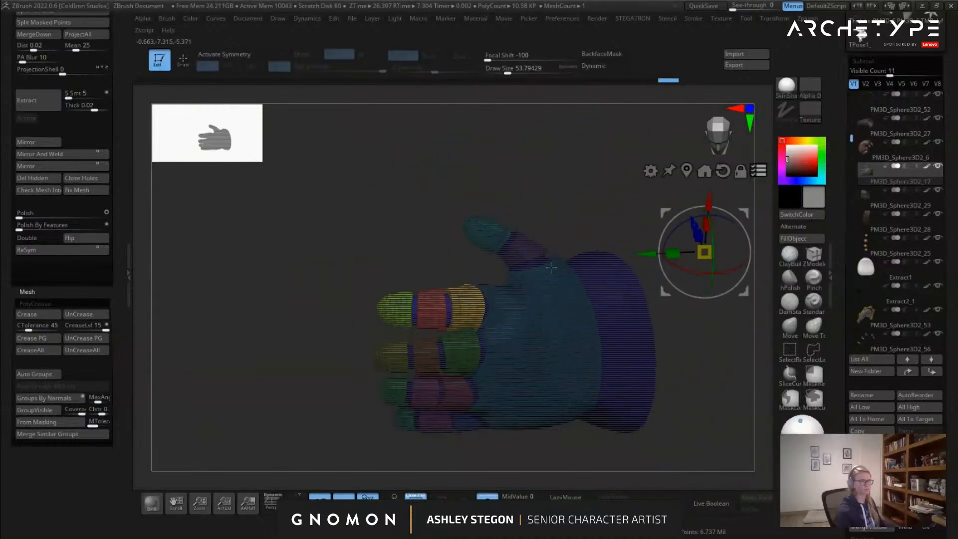
pyautogui.keyDown('ctrl'); pyautogui.moveTo(468, 302); pyautogui.dragTo(492, 285, button='right'); pyautogui.keyUp('ctrl')
pyautogui.keyDown('alt'); pyautogui.click(469, 309); pyautogui.keyUp('alt')
pyautogui.keyDown('alt'); pyautogui.moveTo(493, 286); pyautogui.dragTo(490, 299); pyautogui.keyUp('alt')
pyautogui.moveTo(490, 300); pyautogui.dragTo(499, 311, button='right')
pyautogui.moveTo(507, 302); pyautogui.dragTo(522, 311)
pyautogui.keyDown('alt'); pyautogui.moveTo(523, 311); pyautogui.dragTo(504, 289, button='right'); pyautogui.keyUp('alt')
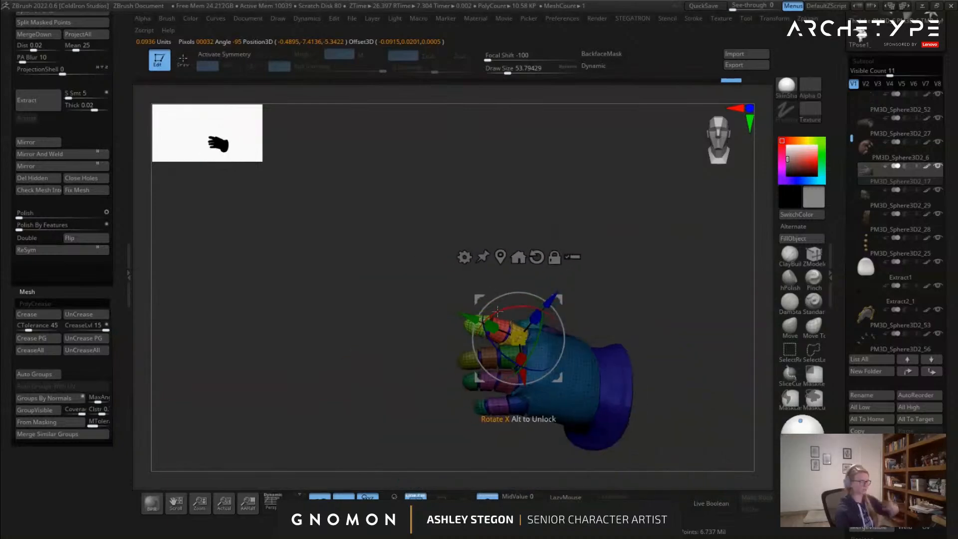
pyautogui.moveTo(484, 327)
pyautogui.mouseDown(button='right')
pyautogui.moveTo(537, 362)
pyautogui.moveTo(551, 320)
pyautogui.moveTo(588, 312)
pyautogui.moveTo(515, 362)
pyautogui.mouseUp(button='right')
pyautogui.press('q')
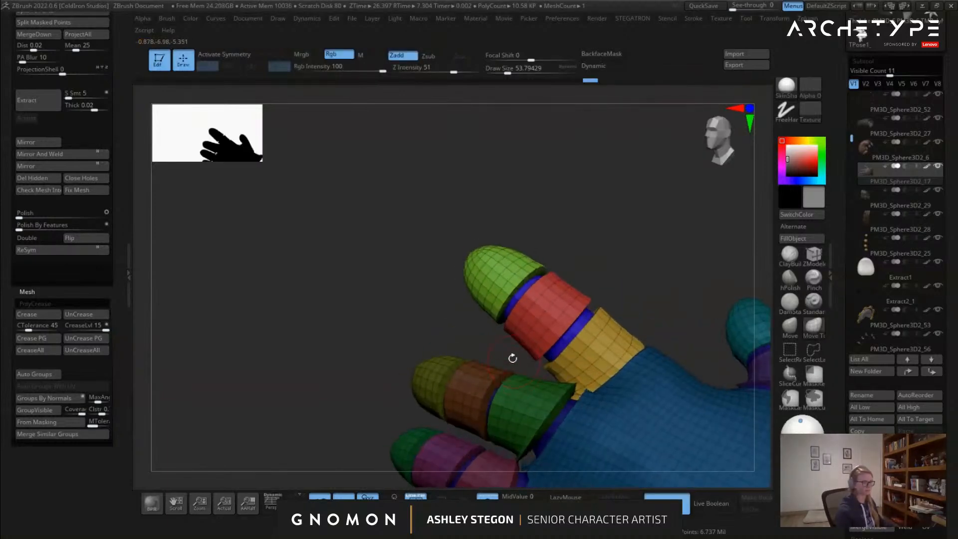
# Mask around the base plate of the gauntlet's index finger, leaving the finger's outer segments free
pyautogui.keyDown('ctrl'); pyautogui.moveTo(478, 347); pyautogui.dragTo(488, 349); pyautogui.keyUp('ctrl')
pyautogui.hotkey('ctrl', 'z')
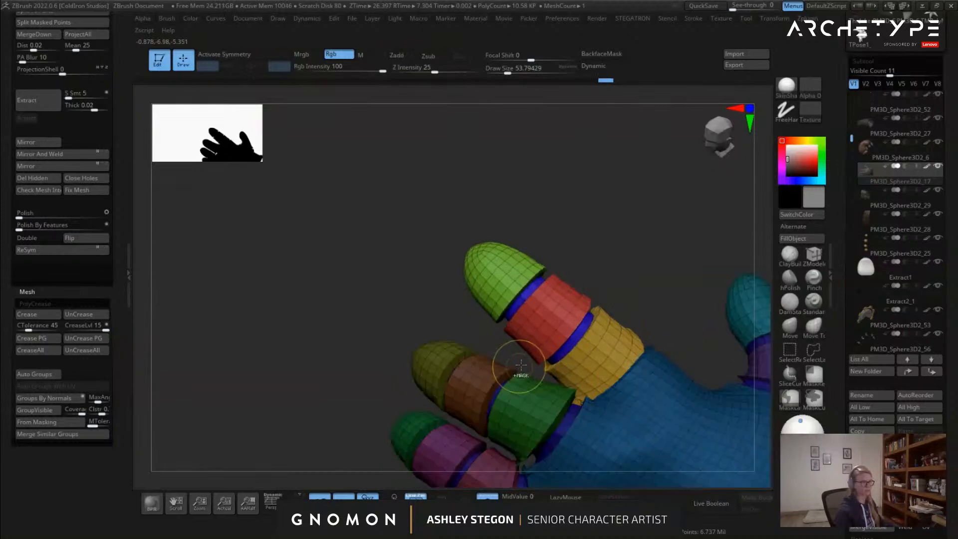
pyautogui.moveTo(520, 368); pyautogui.dragTo(506, 342, button='right')
pyautogui.moveTo(455, 410)
pyautogui.keyDown('ctrl'); pyautogui.mouseDown()
pyautogui.moveTo(677, 322)
pyautogui.moveTo(550, 260)
pyautogui.mouseUp(); pyautogui.keyUp('ctrl')
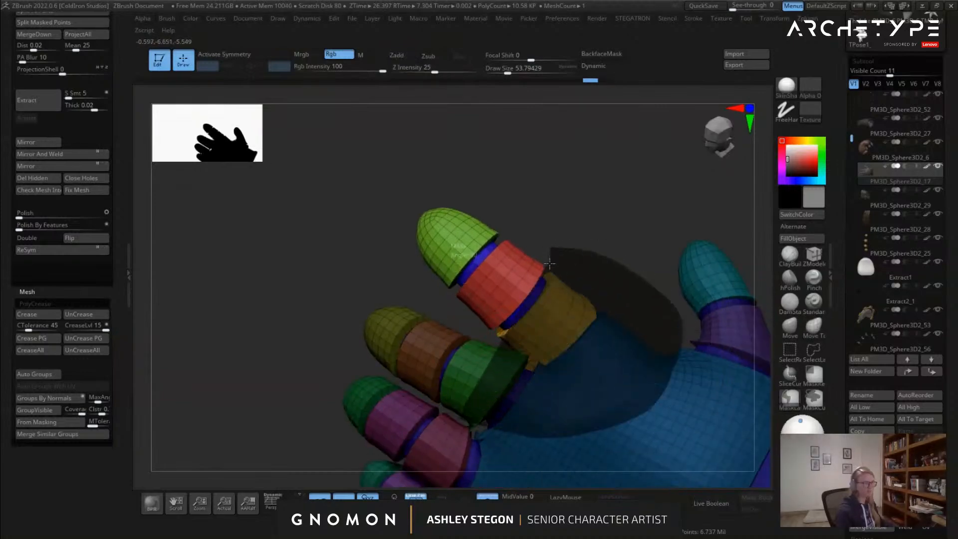
pyautogui.keyDown('ctrl'); pyautogui.moveTo(499, 329); pyautogui.dragTo(497, 334); pyautogui.keyUp('ctrl')
# Place the gizmo on the index finger's outer joint, bend the outer segments slightly and return to Draw mode
pyautogui.press('w')
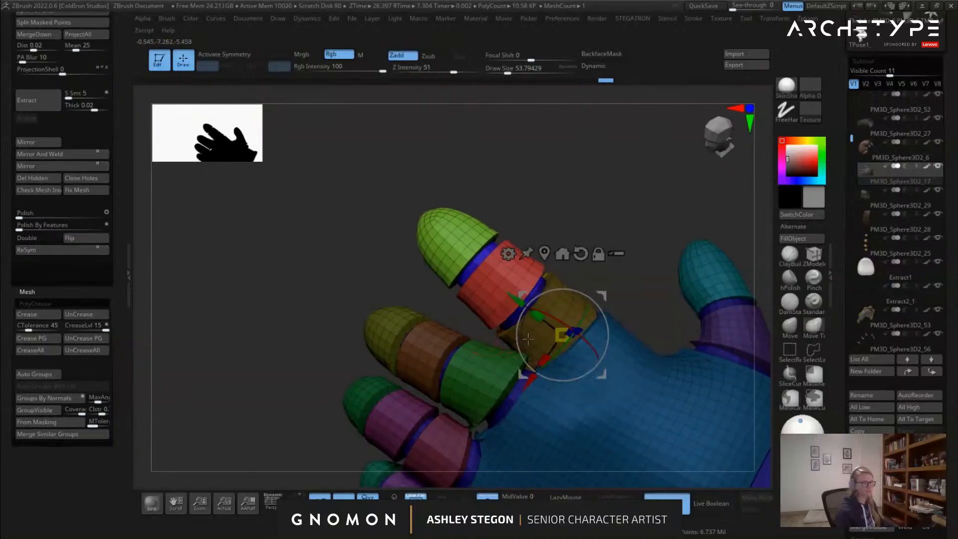
pyautogui.keyDown('alt'); pyautogui.moveTo(514, 295); pyautogui.dragTo(463, 257); pyautogui.keyUp('alt')
pyautogui.moveTo(507, 298); pyautogui.dragTo(522, 309, button='right')
pyautogui.moveTo(524, 294); pyautogui.dragTo(511, 282)
pyautogui.moveTo(512, 282); pyautogui.dragTo(544, 295, button='right')
pyautogui.moveTo(544, 295); pyautogui.dragTo(536, 292)
pyautogui.press('q')
# Clear the mask and hide the armor plates of the gauntlet's middle, ring and little fingers, keeping the glove visible
pyautogui.moveTo(542, 293)
pyautogui.mouseDown(button='right')
pyautogui.moveTo(575, 308)
pyautogui.moveTo(456, 370)
pyautogui.mouseUp(button='right')
pyautogui.keyDown('ctrl'); pyautogui.moveTo(456, 370); pyautogui.dragTo(442, 382); pyautogui.keyUp('ctrl')
pyautogui.keyDown('ctrl'); pyautogui.moveTo(442, 382); pyautogui.dragTo(443, 304, button='right'); pyautogui.keyUp('ctrl')
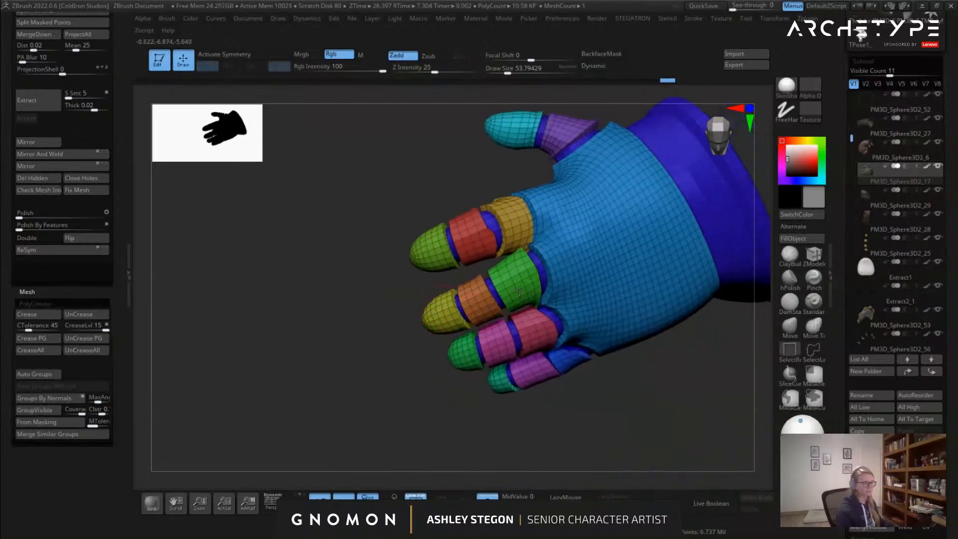
pyautogui.keyDown('ctrl'); pyautogui.keyDown('shift'); pyautogui.click(499, 283); pyautogui.keyUp('shift'); pyautogui.keyUp('ctrl')
pyautogui.keyDown('ctrl'); pyautogui.keyDown('shift'); pyautogui.click(475, 306); pyautogui.keyUp('shift'); pyautogui.keyUp('ctrl')
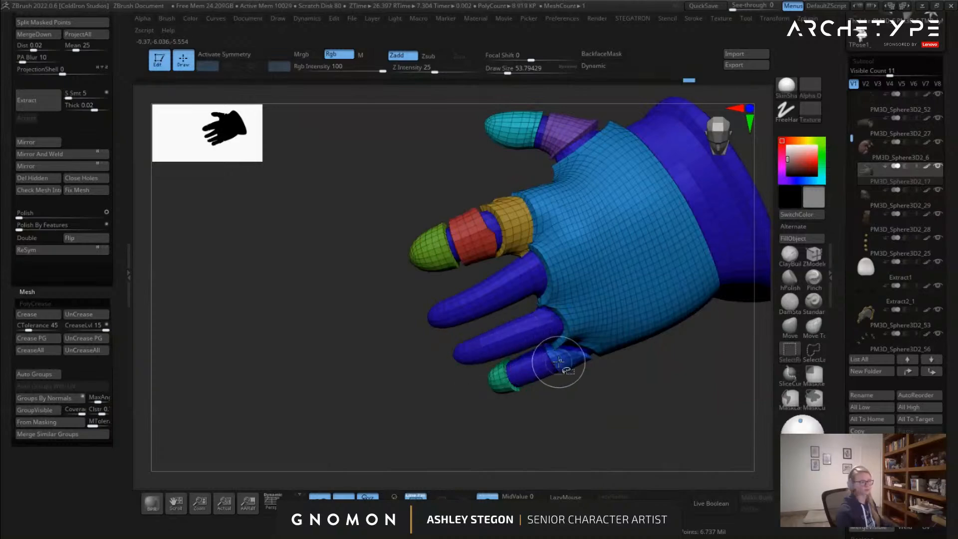
pyautogui.keyDown('ctrl'); pyautogui.keyDown('shift'); pyautogui.click(527, 381); pyautogui.keyUp('shift'); pyautogui.keyUp('ctrl')
pyautogui.keyDown('ctrl'); pyautogui.keyDown('shift'); pyautogui.moveTo(507, 407); pyautogui.dragTo(465, 432); pyautogui.keyUp('shift'); pyautogui.keyUp('ctrl')
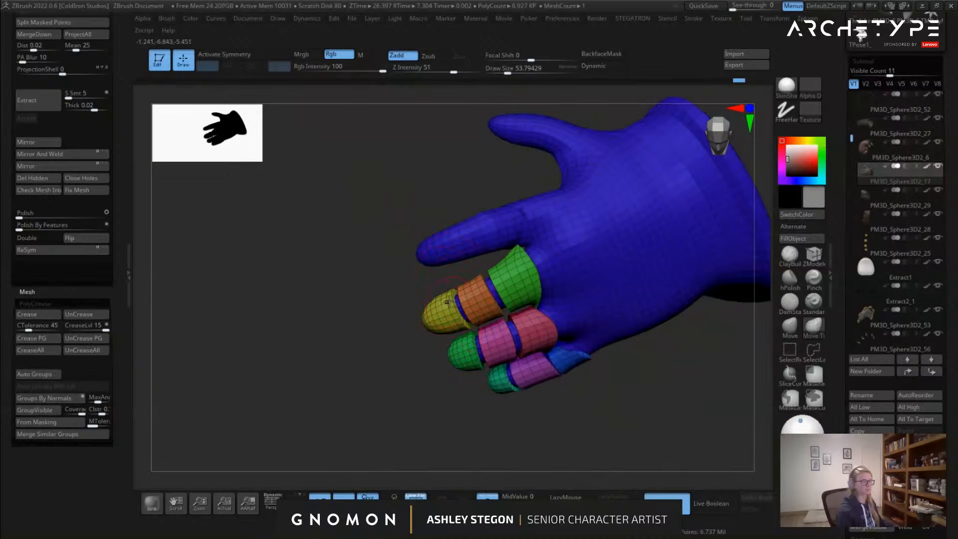
pyautogui.keyDown('ctrl'); pyautogui.keyDown('shift'); pyautogui.click(395, 313); pyautogui.keyUp('shift'); pyautogui.keyUp('ctrl')
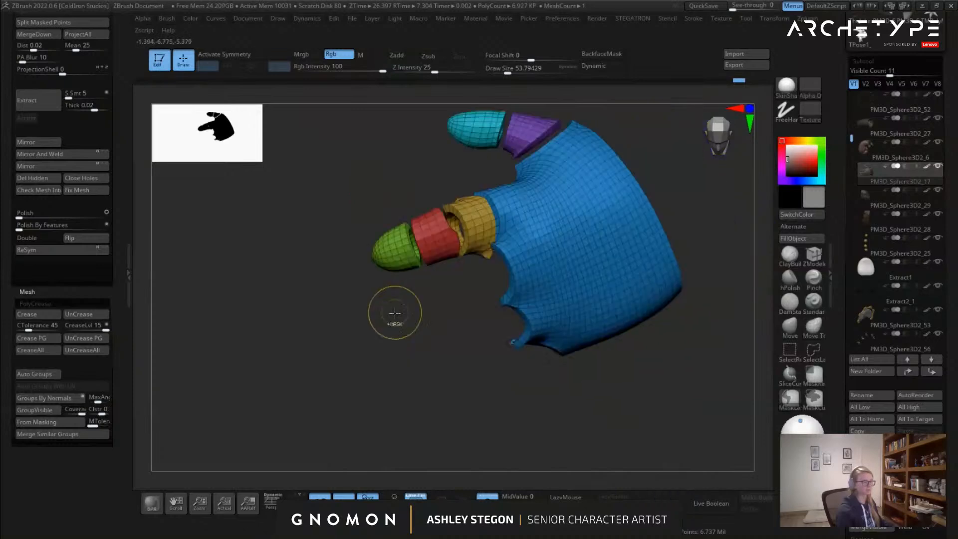
pyautogui.keyDown('ctrl'); pyautogui.keyDown('shift'); pyautogui.click(370, 364); pyautogui.keyUp('shift'); pyautogui.keyUp('ctrl')
# Lasso-mask the exposed middle, ring and little fingers of the glove up to their knuckles
pyautogui.keyDown('ctrl'); pyautogui.moveTo(412, 290); pyautogui.dragTo(543, 377); pyautogui.keyUp('ctrl')
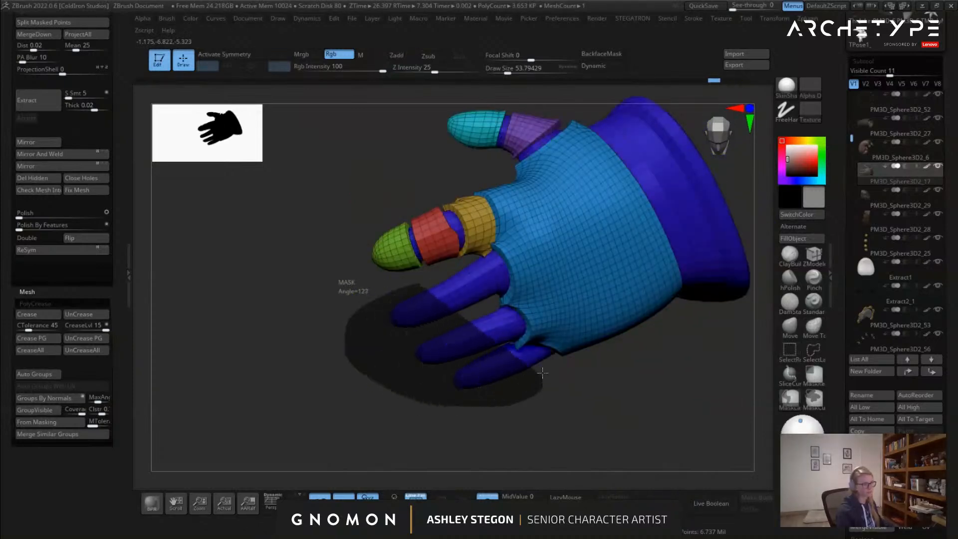
pyautogui.keyDown('ctrl'); pyautogui.moveTo(496, 285); pyautogui.dragTo(494, 292); pyautogui.keyUp('ctrl')
pyautogui.moveTo(494, 380); pyautogui.dragTo(522, 372)
pyautogui.keyDown('ctrl'); pyautogui.moveTo(531, 301); pyautogui.dragTo(483, 296); pyautogui.keyUp('ctrl')
# Mask the armor plates of those three fingers too, show the whole hand and invert the mask
pyautogui.keyDown('ctrl'); pyautogui.keyDown('shift'); pyautogui.moveTo(519, 380); pyautogui.dragTo(490, 398); pyautogui.keyUp('shift'); pyautogui.keyUp('ctrl')
pyautogui.moveTo(384, 383)
pyautogui.keyDown('ctrl'); pyautogui.mouseDown()
pyautogui.moveTo(415, 127)
pyautogui.moveTo(299, 380)
pyautogui.mouseUp(); pyautogui.keyUp('ctrl')
pyautogui.keyDown('ctrl'); pyautogui.keyDown('shift'); pyautogui.click(382, 364); pyautogui.keyUp('shift'); pyautogui.keyUp('ctrl')
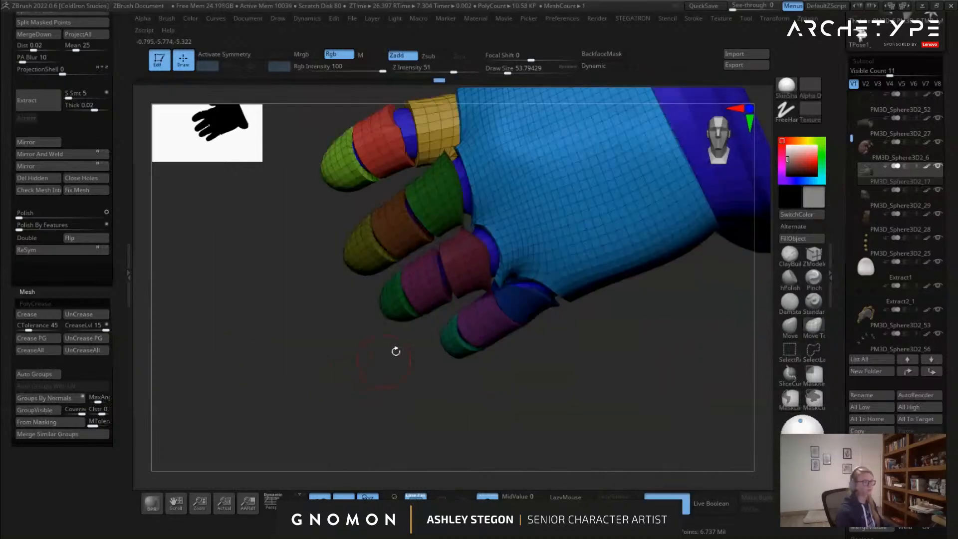
pyautogui.moveTo(383, 364); pyautogui.dragTo(375, 367)
pyautogui.keyDown('ctrl'); pyautogui.click(425, 379); pyautogui.keyUp('ctrl')
# Position the gizmo at the knuckles and rotate the middle, ring and little fingers together to curl them
pyautogui.press('w')
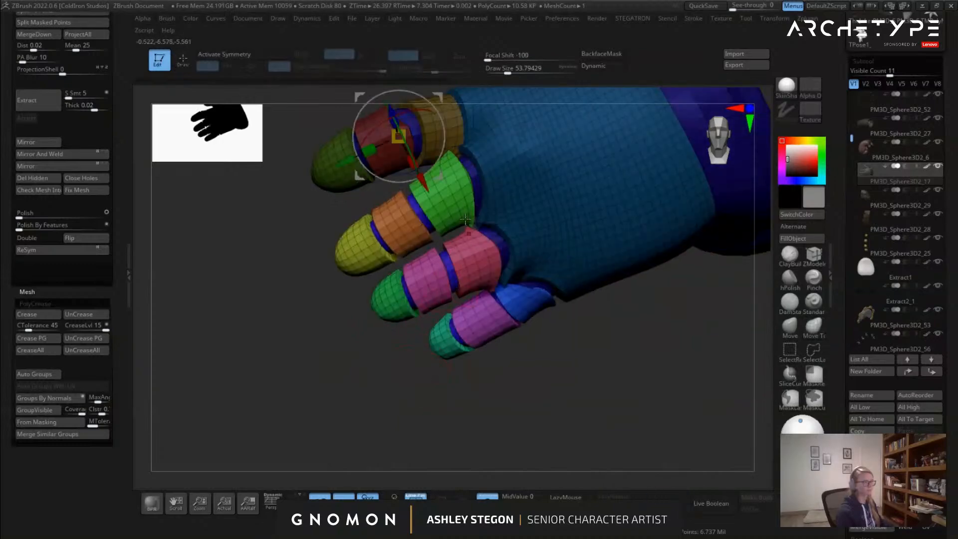
pyautogui.click(458, 182)
pyautogui.moveTo(438, 235); pyautogui.dragTo(442, 181, button='right')
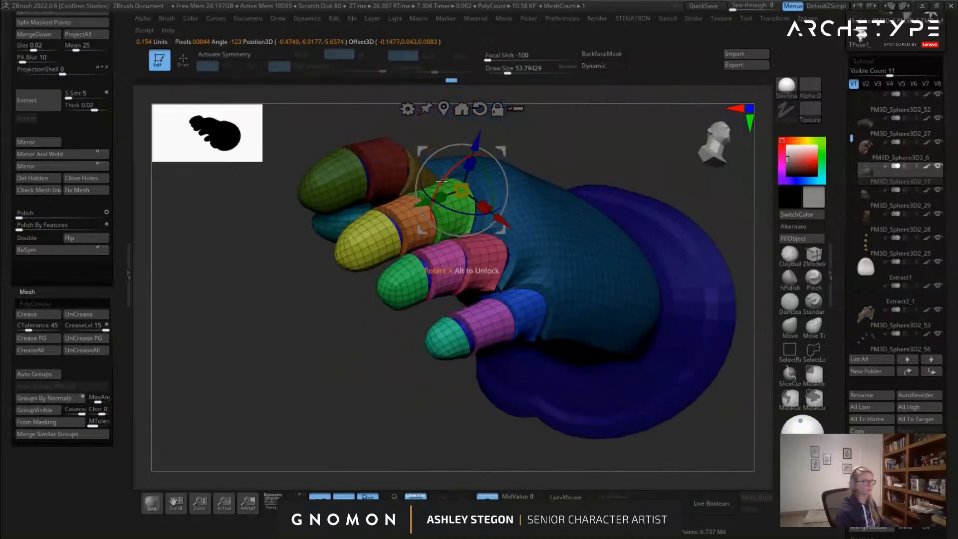
pyautogui.moveTo(452, 171); pyautogui.dragTo(436, 186)
pyautogui.moveTo(435, 187); pyautogui.dragTo(458, 190, button='right')
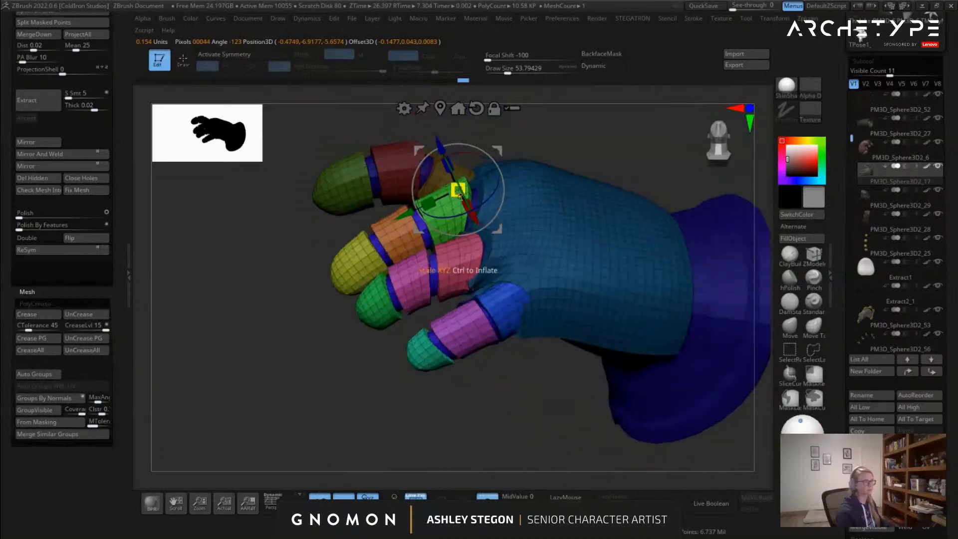
pyautogui.hotkey('ctrl', 'z')
pyautogui.keyDown('alt'); pyautogui.moveTo(449, 132); pyautogui.dragTo(452, 159); pyautogui.keyUp('alt')
pyautogui.moveTo(452, 159); pyautogui.dragTo(480, 229, button='right')
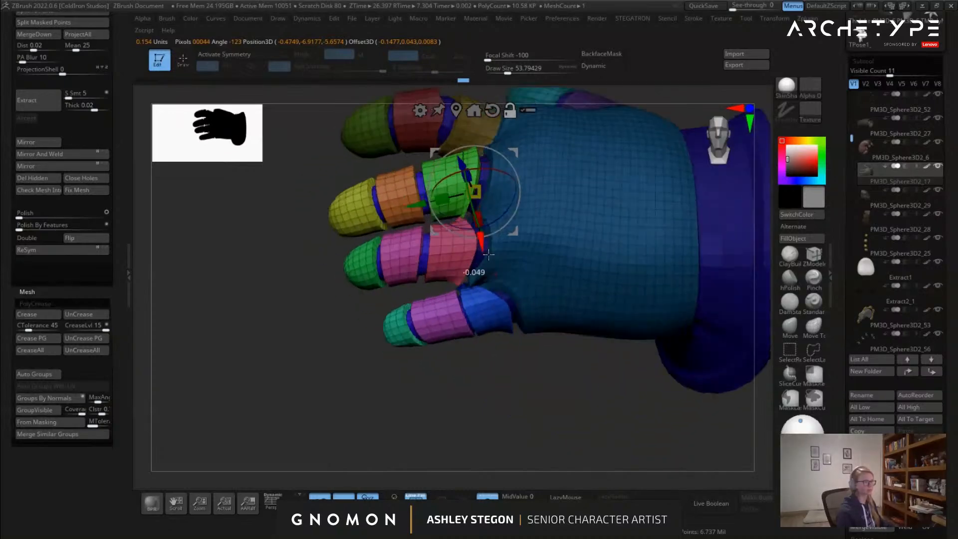
pyautogui.keyDown('alt'); pyautogui.moveTo(483, 236); pyautogui.dragTo(493, 288); pyautogui.keyUp('alt')
pyautogui.moveTo(471, 209); pyautogui.dragTo(490, 182, button='right')
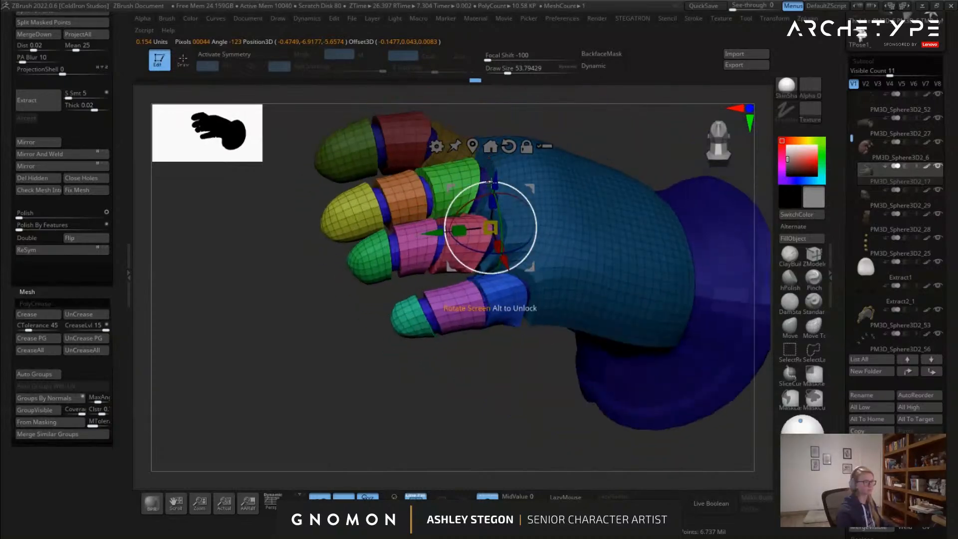
pyautogui.moveTo(496, 178); pyautogui.dragTo(436, 207)
pyautogui.press('q')
# Mask the whole gauntlet hand except the two outer segments of the middle finger
pyautogui.moveTo(435, 207); pyautogui.dragTo(338, 284, button='right')
pyautogui.moveTo(381, 250)
pyautogui.keyDown('ctrl'); pyautogui.mouseDown()
pyautogui.moveTo(307, 352)
pyautogui.moveTo(399, 344)
pyautogui.moveTo(438, 323)
pyautogui.mouseUp(); pyautogui.keyUp('ctrl')
pyautogui.keyDown('ctrl'); pyautogui.moveTo(445, 271); pyautogui.dragTo(420, 246); pyautogui.keyUp('ctrl')
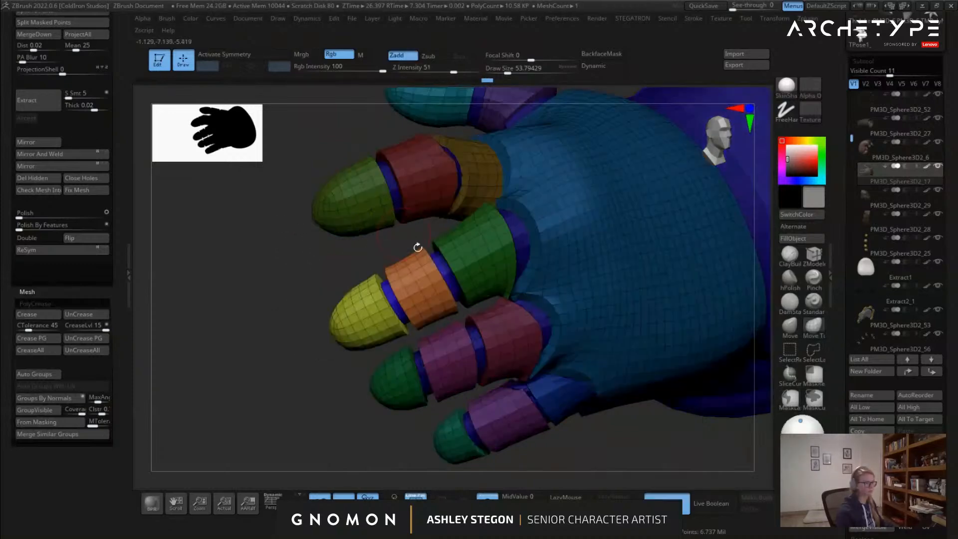
# Place the gizmo on the middle finger's middle joint and curl its outer segments inward, refining the mask
pyautogui.press('w')
pyautogui.click(421, 284)
pyautogui.moveTo(565, 303); pyautogui.dragTo(554, 224, button='right')
pyautogui.moveTo(416, 264); pyautogui.dragTo(399, 283)
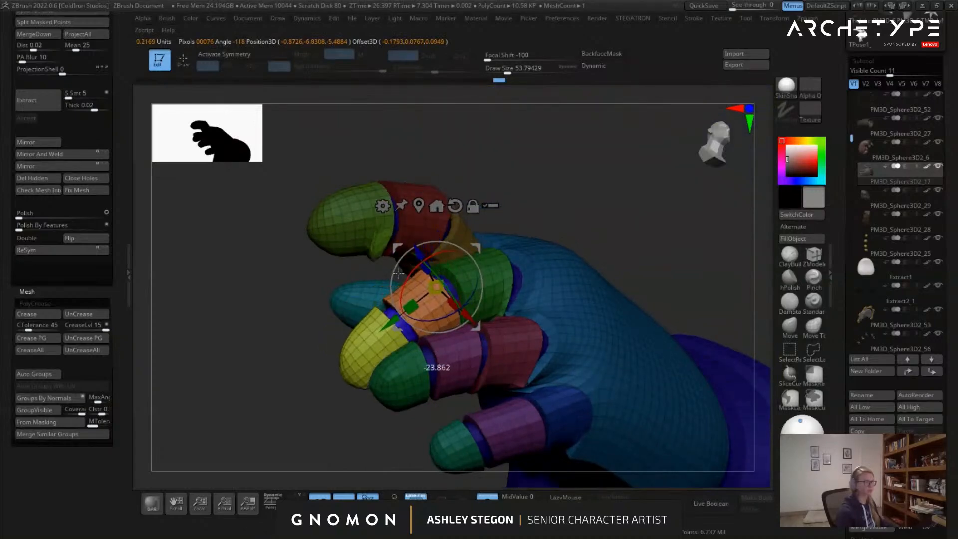
pyautogui.hotkey('ctrl', 'z')
pyautogui.moveTo(293, 263)
pyautogui.keyDown('ctrl'); pyautogui.mouseDown()
pyautogui.moveTo(379, 239)
pyautogui.moveTo(397, 296)
pyautogui.mouseUp(); pyautogui.keyUp('ctrl')
pyautogui.moveTo(559, 319)
pyautogui.mouseDown(button='right')
pyautogui.moveTo(499, 320)
pyautogui.moveTo(529, 310)
pyautogui.moveTo(513, 326)
pyautogui.moveTo(535, 323)
pyautogui.moveTo(509, 300)
pyautogui.moveTo(469, 343)
pyautogui.moveTo(432, 356)
pyautogui.moveTo(406, 329)
pyautogui.mouseUp(button='right')
pyautogui.press('q')
# Turn off Solo and fine-tune the middle finger's rotation against the full character, returning to Draw mode
pyautogui.keyDown('ctrl'); pyautogui.moveTo(406, 329); pyautogui.dragTo(381, 309, button='right'); pyautogui.keyUp('ctrl')
pyautogui.keyDown('shift'); pyautogui.moveTo(485, 403); pyautogui.dragTo(489, 434, button='right'); pyautogui.keyUp('shift')
pyautogui.click(488, 497)
pyautogui.moveTo(559, 414); pyautogui.dragTo(510, 344, button='right')
pyautogui.press('w')
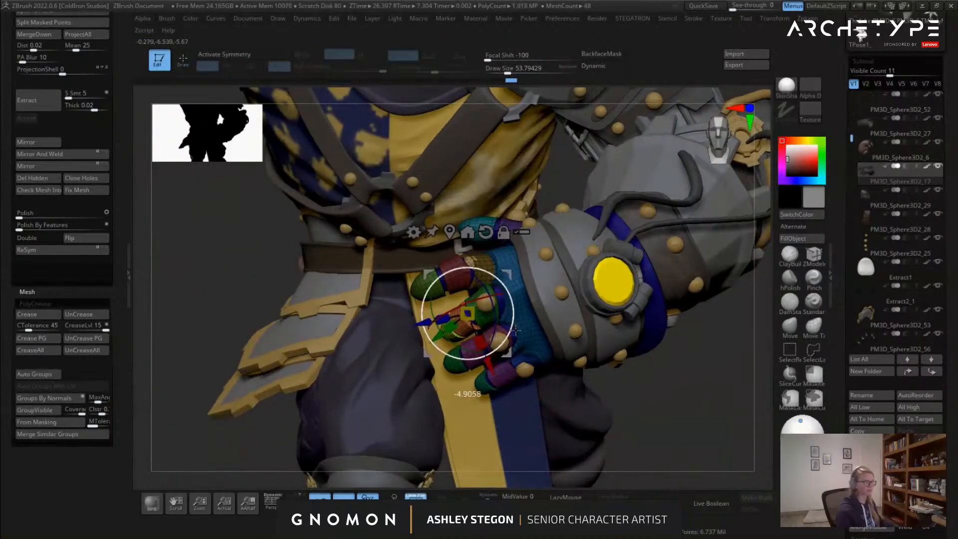
pyautogui.press('q')
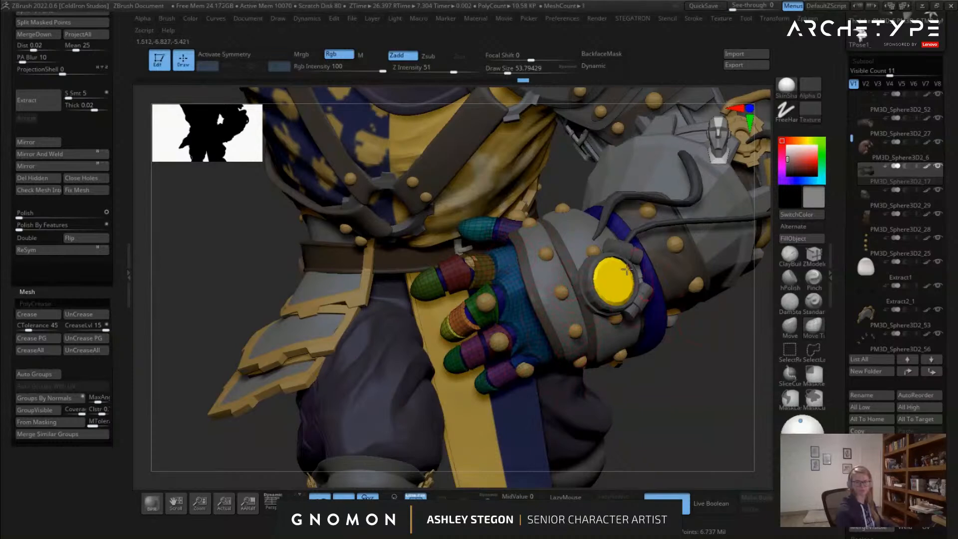
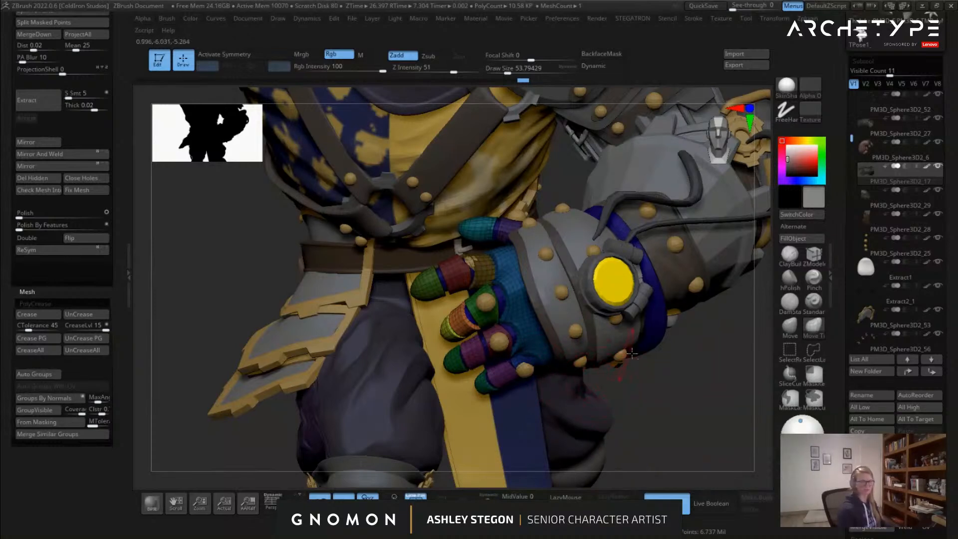
# Solo the gauntlet hand again and lasso-mask the ring finger from its tip to its base plate
pyautogui.moveTo(631, 354); pyautogui.dragTo(612, 328, button='right')
pyautogui.moveTo(521, 307); pyautogui.dragTo(451, 379, button='right')
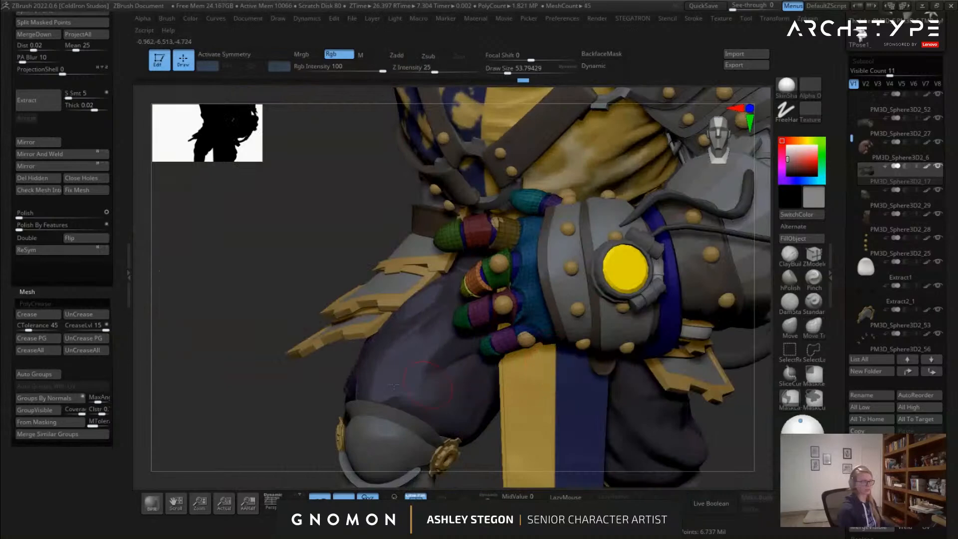
pyautogui.click(488, 501)
pyautogui.moveTo(520, 405)
pyautogui.mouseDown(button='right')
pyautogui.moveTo(501, 399)
pyautogui.moveTo(391, 284)
pyautogui.mouseUp(button='right')
pyautogui.moveTo(391, 285)
pyautogui.keyDown('ctrl'); pyautogui.mouseDown()
pyautogui.moveTo(317, 331)
pyautogui.moveTo(460, 368)
pyautogui.moveTo(524, 351)
pyautogui.moveTo(546, 290)
pyautogui.moveTo(520, 255)
pyautogui.mouseUp(); pyautogui.keyUp('ctrl')
pyautogui.moveTo(520, 254)
pyautogui.keyDown('alt'); pyautogui.mouseDown(button='right')
pyautogui.moveTo(441, 252)
pyautogui.moveTo(469, 249)
pyautogui.mouseUp(button='right'); pyautogui.keyUp('alt')
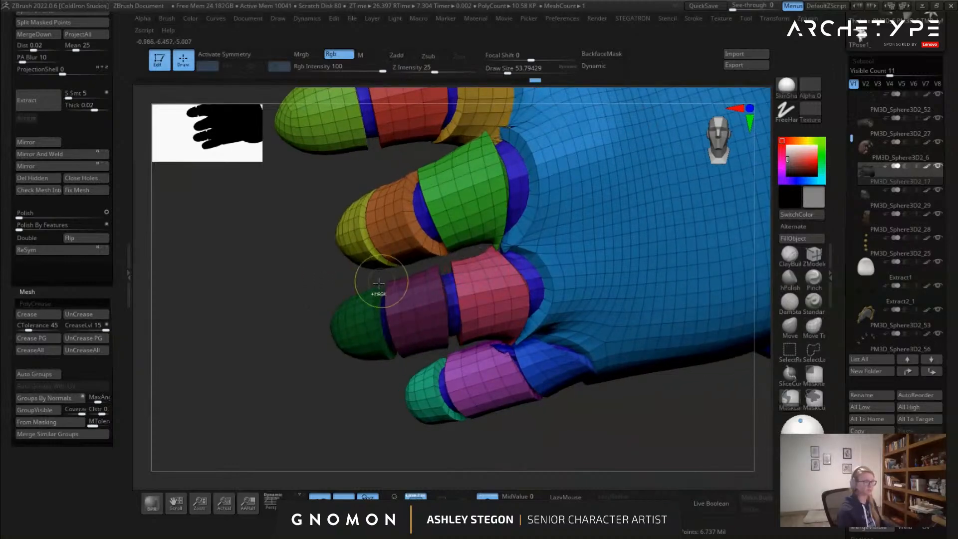
pyautogui.keyDown('ctrl'); pyautogui.moveTo(297, 310); pyautogui.dragTo(415, 341); pyautogui.keyUp('ctrl')
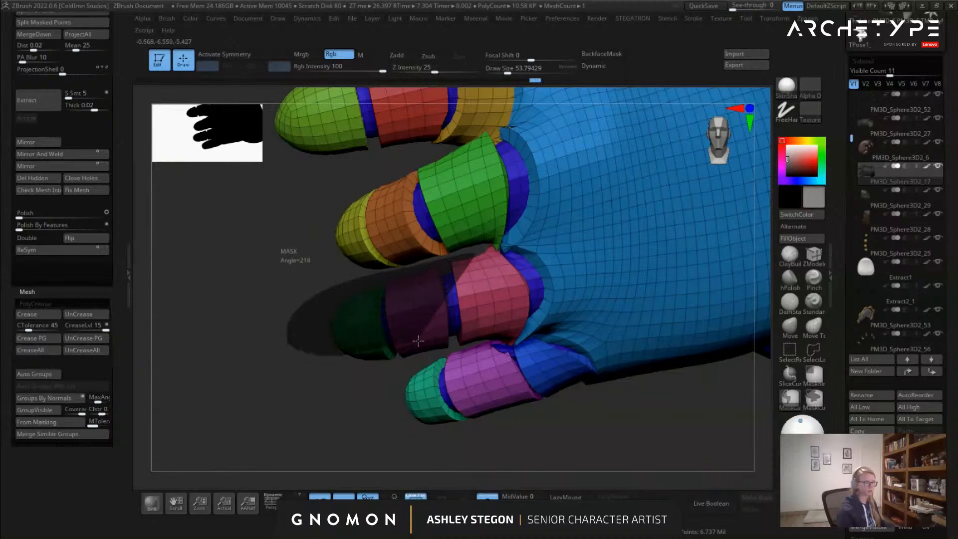
pyautogui.keyDown('ctrl'); pyautogui.moveTo(498, 331); pyautogui.dragTo(504, 269); pyautogui.keyUp('ctrl')
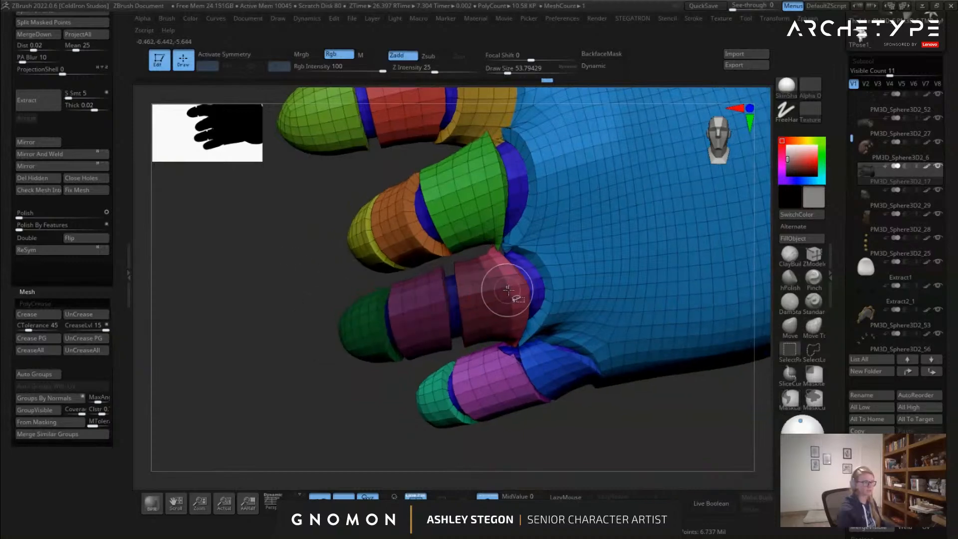
# Isolate the ring finger's base plate to mask it fully, check the glove finger's mask and show the whole hand
pyautogui.keyDown('ctrl'); pyautogui.keyDown('shift'); pyautogui.click(505, 295); pyautogui.keyUp('shift'); pyautogui.keyUp('ctrl')
pyautogui.moveTo(421, 279)
pyautogui.keyDown('ctrl'); pyautogui.mouseDown()
pyautogui.moveTo(402, 393)
pyautogui.moveTo(352, 233)
pyautogui.moveTo(350, 242)
pyautogui.mouseUp(); pyautogui.keyUp('ctrl')
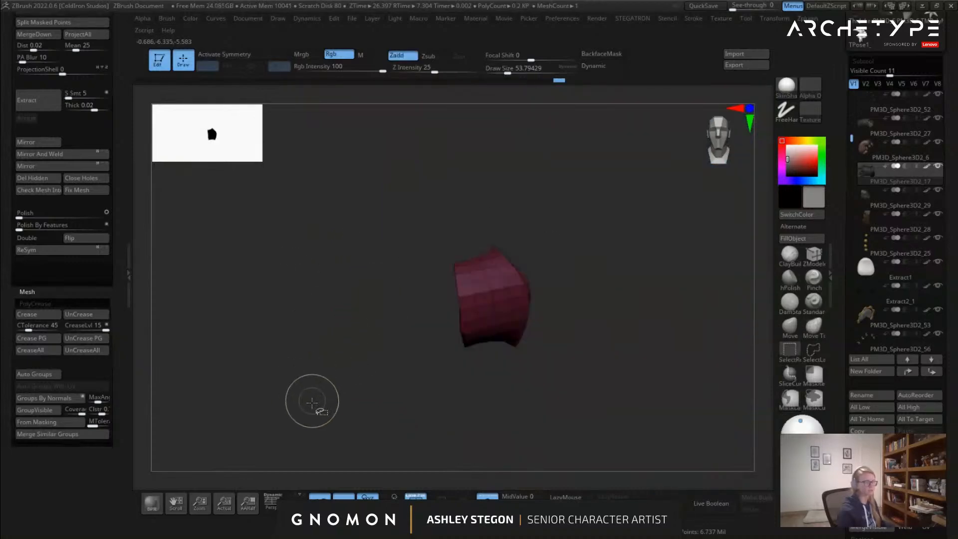
pyautogui.keyDown('ctrl'); pyautogui.keyDown('shift'); pyautogui.click(314, 400); pyautogui.keyUp('shift'); pyautogui.keyUp('ctrl')
pyautogui.keyDown('ctrl'); pyautogui.keyDown('shift'); pyautogui.click(522, 294); pyautogui.keyUp('shift'); pyautogui.keyUp('ctrl')
pyautogui.keyDown('ctrl'); pyautogui.keyDown('shift'); pyautogui.moveTo(352, 387); pyautogui.dragTo(335, 420); pyautogui.keyUp('shift'); pyautogui.keyUp('ctrl')
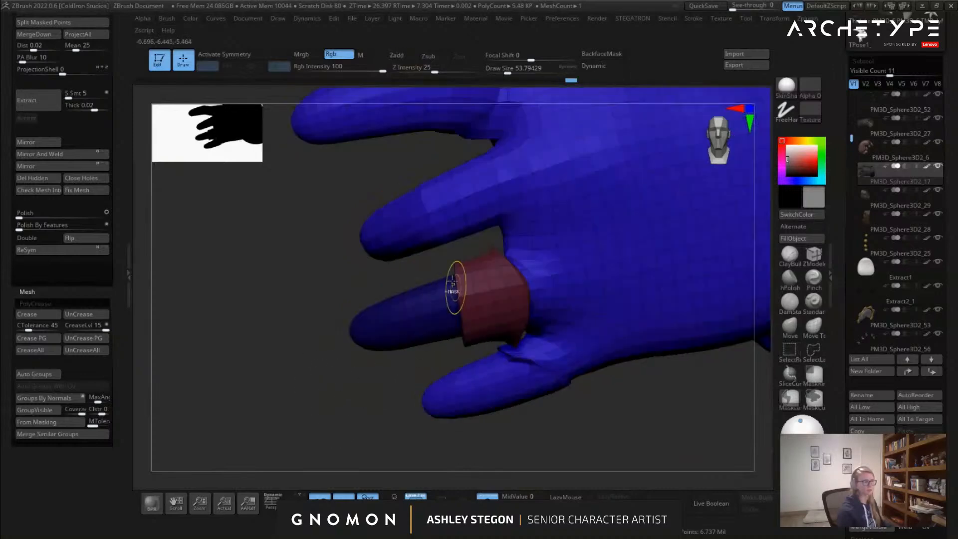
pyautogui.moveTo(441, 290); pyautogui.dragTo(437, 294, button='right')
pyautogui.keyDown('ctrl'); pyautogui.keyDown('alt'); pyautogui.keyDown('shift'); pyautogui.click(487, 293); pyautogui.keyUp('shift'); pyautogui.keyUp('alt'); pyautogui.keyUp('ctrl')
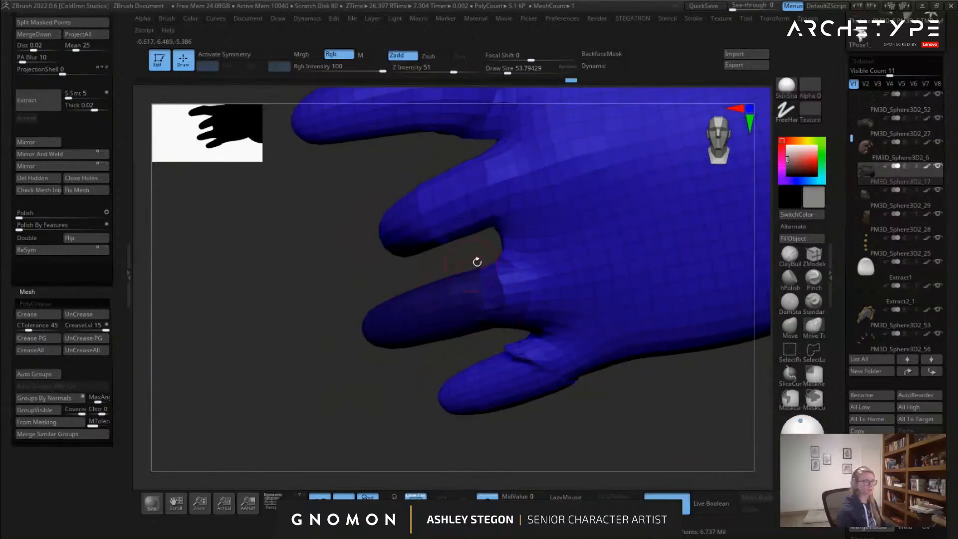
pyautogui.keyDown('ctrl'); pyautogui.keyDown('shift'); pyautogui.click(385, 411); pyautogui.keyUp('shift'); pyautogui.keyUp('ctrl')
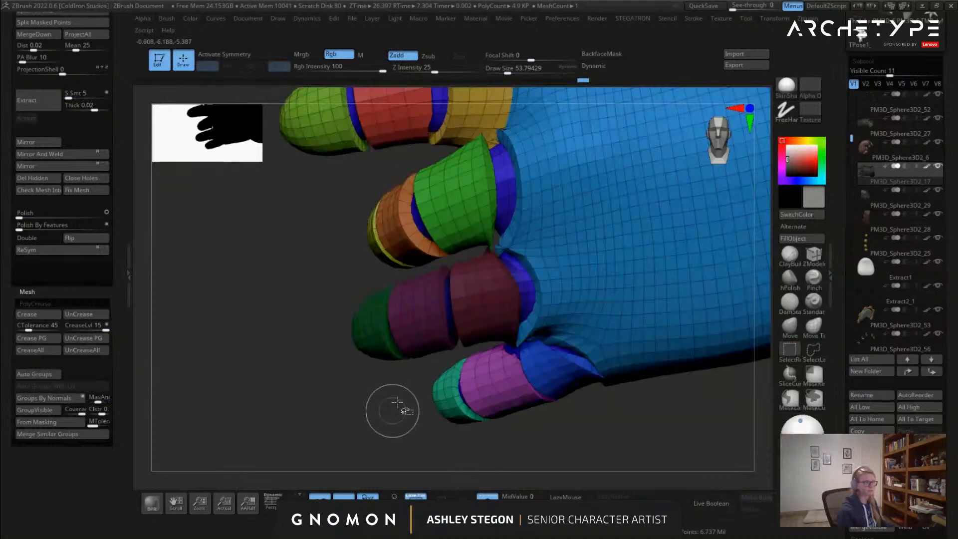
pyautogui.moveTo(385, 410)
pyautogui.mouseDown(button='right')
pyautogui.moveTo(290, 404)
pyautogui.moveTo(439, 328)
pyautogui.moveTo(507, 264)
pyautogui.mouseUp(button='right')
# Invert the mask, place the gizmo at the ring finger's knuckle, try a first rotation and undo it
pyautogui.keyDown('ctrl'); pyautogui.click(289, 406); pyautogui.keyUp('ctrl')
pyautogui.press('w')
pyautogui.keyDown('alt'); pyautogui.click(499, 294); pyautogui.keyUp('alt')
pyautogui.keyDown('alt'); pyautogui.moveTo(515, 258); pyautogui.dragTo(488, 263); pyautogui.keyUp('alt')
pyautogui.moveTo(492, 267); pyautogui.dragTo(542, 235, button='right')
pyautogui.moveTo(538, 237); pyautogui.dragTo(505, 230)
pyautogui.hotkey('ctrl', 'z')
# Rotate the ring finger at its knuckle to curl it toward the palm and return to Draw mode
pyautogui.moveTo(280, 280); pyautogui.dragTo(350, 304, button='right')
pyautogui.moveTo(351, 329)
pyautogui.keyDown('ctrl'); pyautogui.mouseDown()
pyautogui.moveTo(405, 250)
pyautogui.moveTo(292, 156)
pyautogui.mouseUp(); pyautogui.keyUp('ctrl')
pyautogui.moveTo(292, 165); pyautogui.dragTo(265, 167, button='right')
pyautogui.moveTo(488, 228); pyautogui.dragTo(468, 260)
pyautogui.moveTo(468, 260); pyautogui.dragTo(435, 268, button='right')
pyautogui.moveTo(451, 268); pyautogui.dragTo(452, 268)
pyautogui.moveTo(452, 268)
pyautogui.mouseDown(button='right')
pyautogui.moveTo(475, 235)
pyautogui.moveTo(452, 226)
pyautogui.moveTo(473, 242)
pyautogui.moveTo(474, 344)
pyautogui.moveTo(494, 369)
pyautogui.moveTo(436, 355)
pyautogui.moveTo(493, 342)
pyautogui.moveTo(511, 326)
pyautogui.mouseUp(button='right')
pyautogui.press('q')
# Mask everything but the ring finger's tip, move the gizmo to its last joint and bend the tip inward
pyautogui.keyDown('ctrl'); pyautogui.moveTo(511, 326); pyautogui.dragTo(397, 215); pyautogui.keyUp('ctrl')
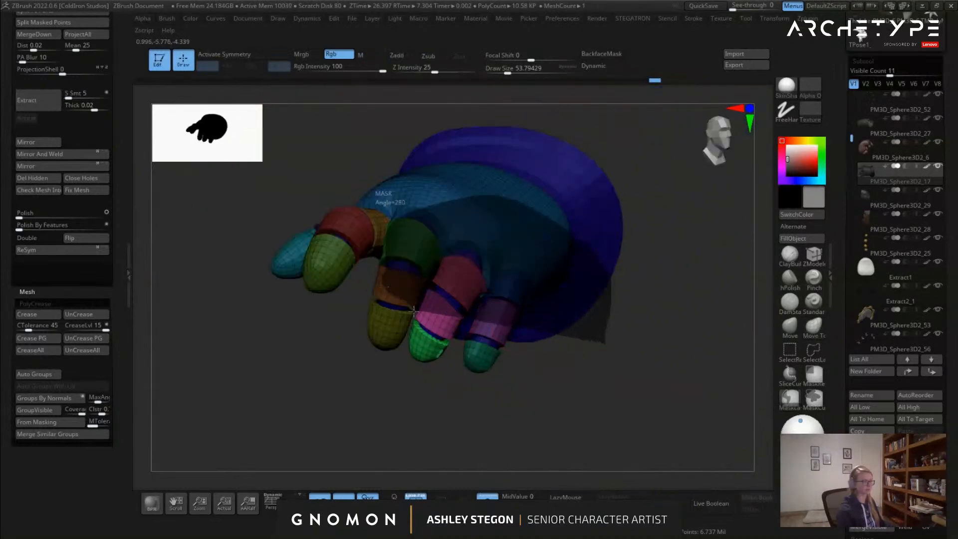
pyautogui.keyDown('ctrl'); pyautogui.moveTo(453, 335); pyautogui.dragTo(457, 332); pyautogui.keyUp('ctrl')
pyautogui.press('w')
pyautogui.keyDown('ctrl'); pyautogui.moveTo(462, 324); pyautogui.dragTo(462, 281, button='right'); pyautogui.keyUp('ctrl')
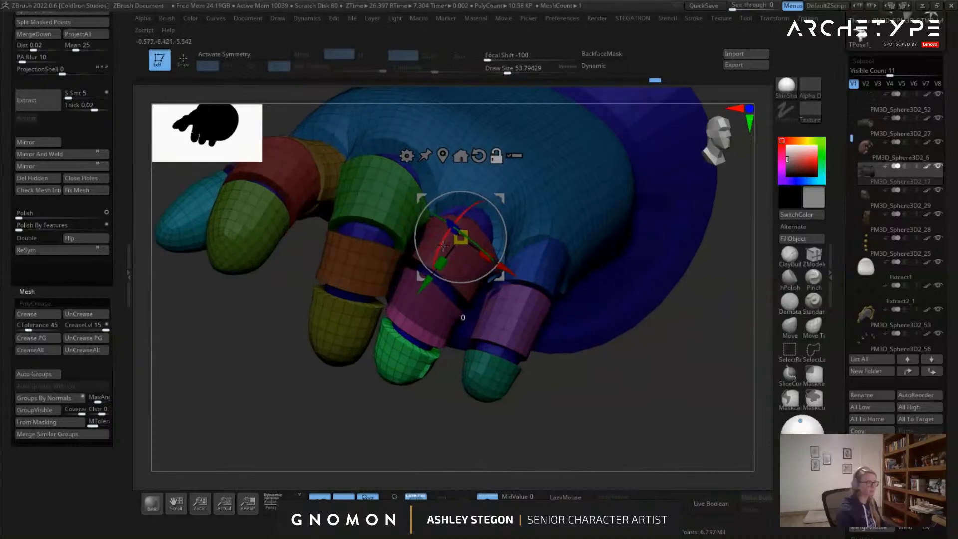
pyautogui.moveTo(427, 279); pyautogui.dragTo(378, 352)
pyautogui.keyDown('ctrl'); pyautogui.moveTo(378, 352); pyautogui.dragTo(378, 324, button='right'); pyautogui.keyUp('ctrl')
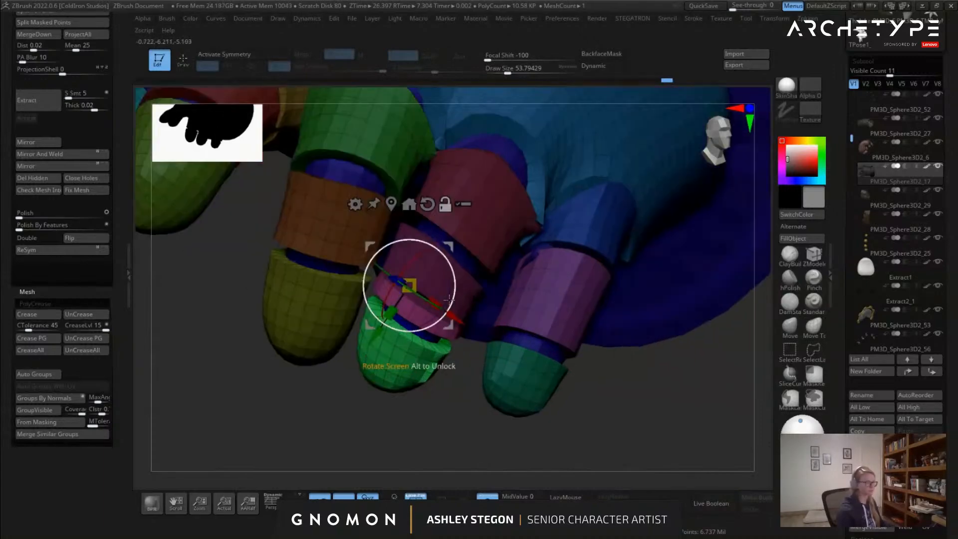
pyautogui.moveTo(428, 287); pyautogui.dragTo(422, 263, button='right')
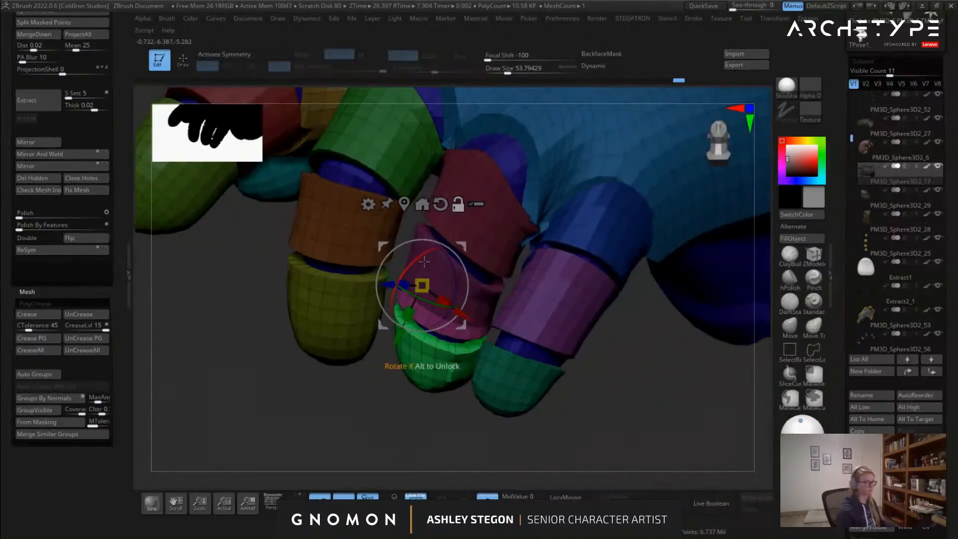
pyautogui.keyDown('alt'); pyautogui.moveTo(399, 336); pyautogui.dragTo(393, 348); pyautogui.keyUp('alt')
pyautogui.moveTo(406, 274); pyautogui.dragTo(389, 307)
pyautogui.press('q')
# Try to lasso-mask the gauntlet's little finger together with its armor plates and undo the masking
pyautogui.moveTo(462, 360); pyautogui.dragTo(489, 364, button='right')
pyautogui.keyDown('ctrl'); pyautogui.moveTo(490, 365); pyautogui.dragTo(489, 345, button='right'); pyautogui.keyUp('ctrl')
pyautogui.moveTo(537, 392)
pyautogui.mouseDown(button='right')
pyautogui.moveTo(513, 385)
pyautogui.moveTo(512, 361)
pyautogui.mouseUp(button='right')
pyautogui.moveTo(490, 382)
pyautogui.keyDown('ctrl'); pyautogui.mouseDown()
pyautogui.moveTo(584, 292)
pyautogui.moveTo(569, 238)
pyautogui.mouseUp(); pyautogui.keyUp('ctrl')
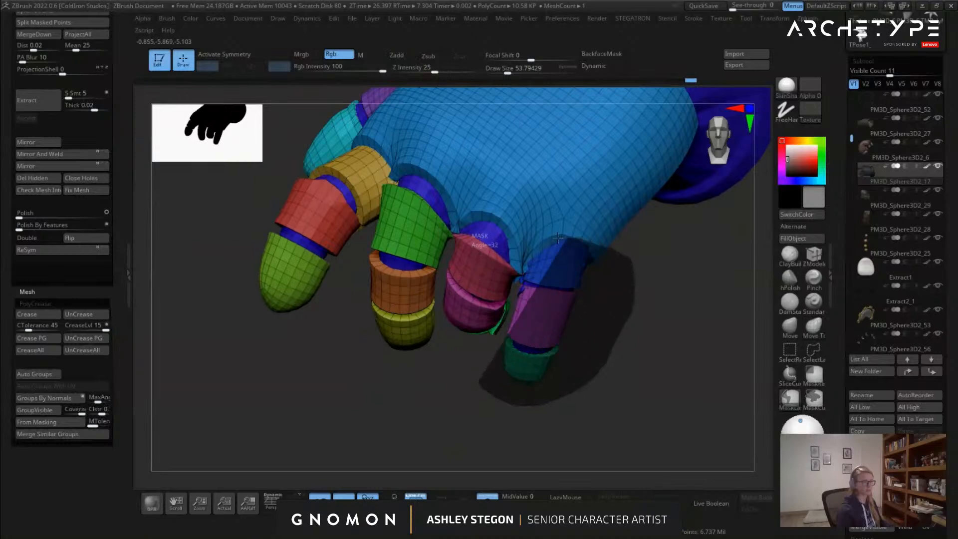
pyautogui.keyDown('ctrl'); pyautogui.moveTo(524, 267); pyautogui.dragTo(516, 299); pyautogui.keyUp('ctrl')
pyautogui.keyDown('alt'); pyautogui.moveTo(548, 337); pyautogui.dragTo(509, 343, button='right'); pyautogui.keyUp('alt')
pyautogui.hotkey('ctrl', 'z')
# Hide the armor plates of the little finger to expose the glove finger beneath them
pyautogui.keyDown('ctrl'); pyautogui.keyDown('shift'); pyautogui.click(529, 282); pyautogui.keyUp('shift'); pyautogui.keyUp('ctrl')
pyautogui.keyDown('ctrl'); pyautogui.keyDown('shift'); pyautogui.click(555, 350); pyautogui.keyUp('shift'); pyautogui.keyUp('ctrl')
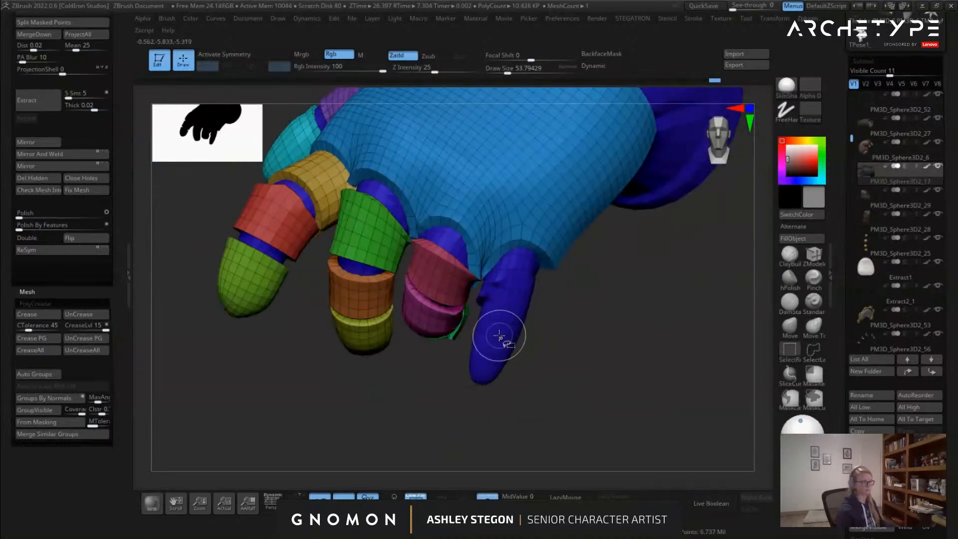
pyautogui.keyDown('ctrl'); pyautogui.keyDown('shift'); pyautogui.click(500, 336); pyautogui.keyUp('shift'); pyautogui.keyUp('ctrl')
pyautogui.moveTo(533, 355)
pyautogui.keyDown('ctrl'); pyautogui.keyDown('shift'); pyautogui.mouseDown()
pyautogui.moveTo(545, 399)
pyautogui.moveTo(539, 327)
pyautogui.moveTo(536, 336)
pyautogui.mouseUp(); pyautogui.keyUp('shift'); pyautogui.keyUp('ctrl')
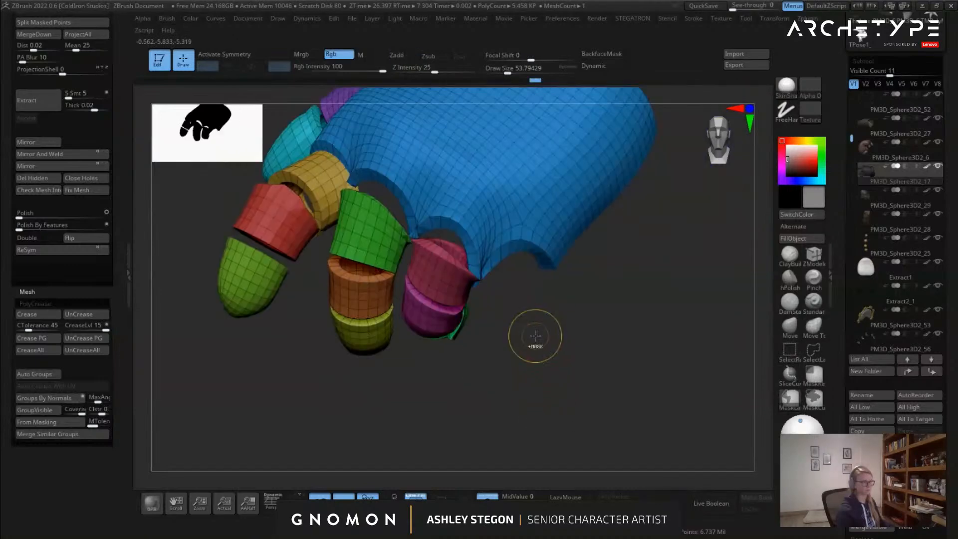
pyautogui.keyDown('ctrl'); pyautogui.keyDown('shift'); pyautogui.click(530, 349); pyautogui.keyUp('shift'); pyautogui.keyUp('ctrl')
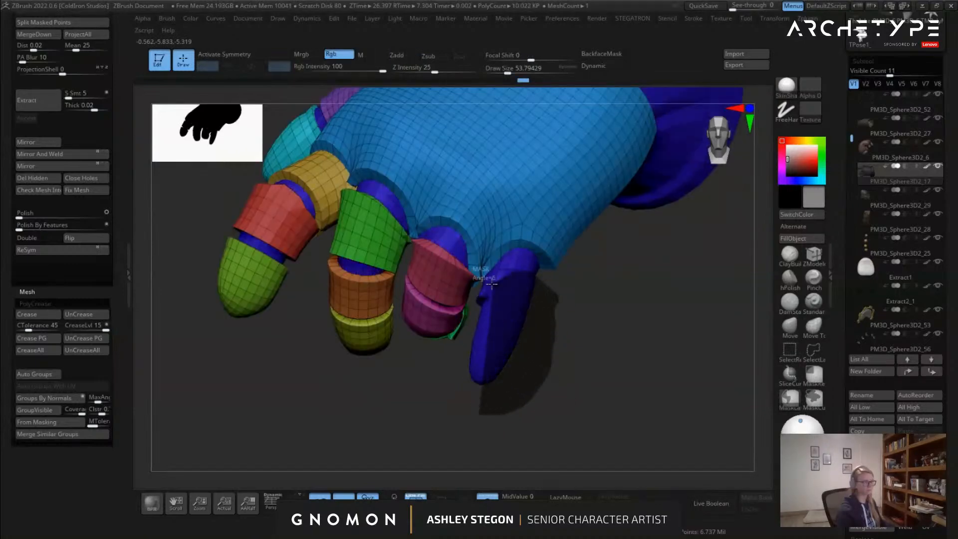
# Mask the little finger and its armor plates, show the full hand and invert the mask so only that finger moves
pyautogui.keyDown('ctrl'); pyautogui.moveTo(463, 309); pyautogui.dragTo(468, 330); pyautogui.keyUp('ctrl')
pyautogui.keyDown('ctrl'); pyautogui.moveTo(463, 386); pyautogui.dragTo(456, 379, button='right'); pyautogui.keyUp('ctrl')
pyautogui.moveTo(452, 375)
pyautogui.keyDown('ctrl'); pyautogui.mouseDown()
pyautogui.moveTo(585, 305)
pyautogui.moveTo(503, 255)
pyautogui.moveTo(480, 295)
pyautogui.mouseUp(); pyautogui.keyUp('ctrl')
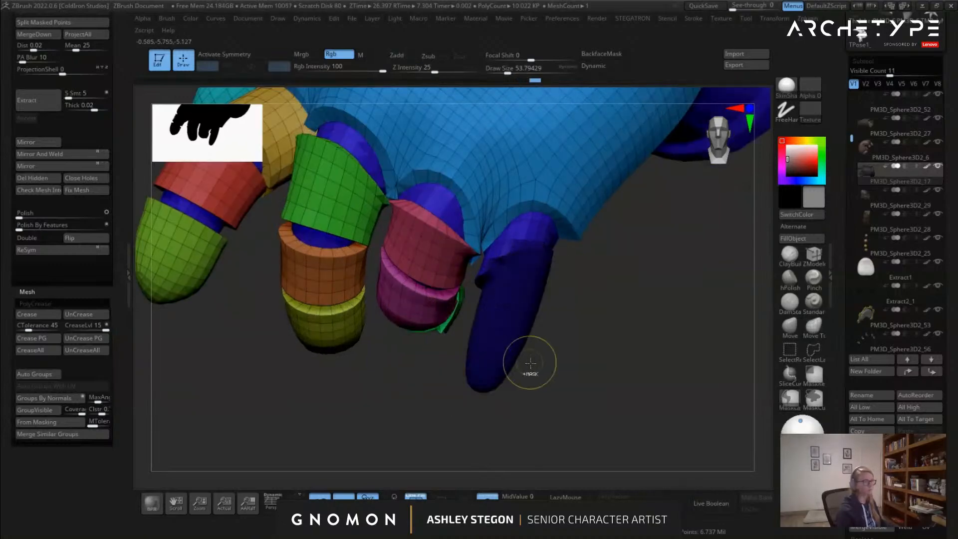
pyautogui.keyDown('ctrl'); pyautogui.keyDown('shift'); pyautogui.moveTo(530, 366); pyautogui.dragTo(519, 399); pyautogui.keyUp('shift'); pyautogui.keyUp('ctrl')
pyautogui.moveTo(452, 433)
pyautogui.keyDown('ctrl'); pyautogui.mouseDown()
pyautogui.moveTo(530, 178)
pyautogui.moveTo(439, 408)
pyautogui.mouseUp(); pyautogui.keyUp('ctrl')
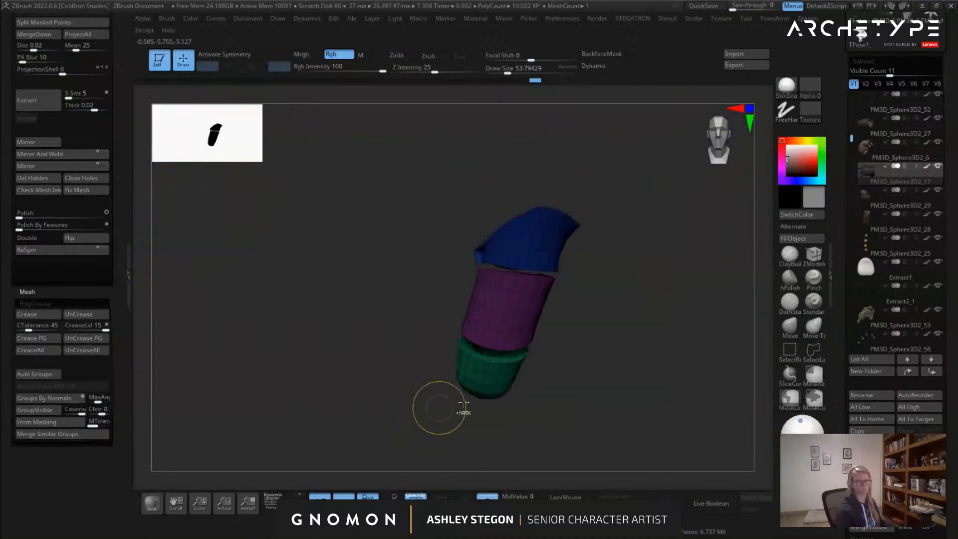
pyautogui.keyDown('ctrl'); pyautogui.keyDown('shift'); pyautogui.click(567, 393); pyautogui.keyUp('shift'); pyautogui.keyUp('ctrl')
pyautogui.press('w')
pyautogui.keyDown('ctrl'); pyautogui.click(559, 289); pyautogui.keyUp('ctrl')
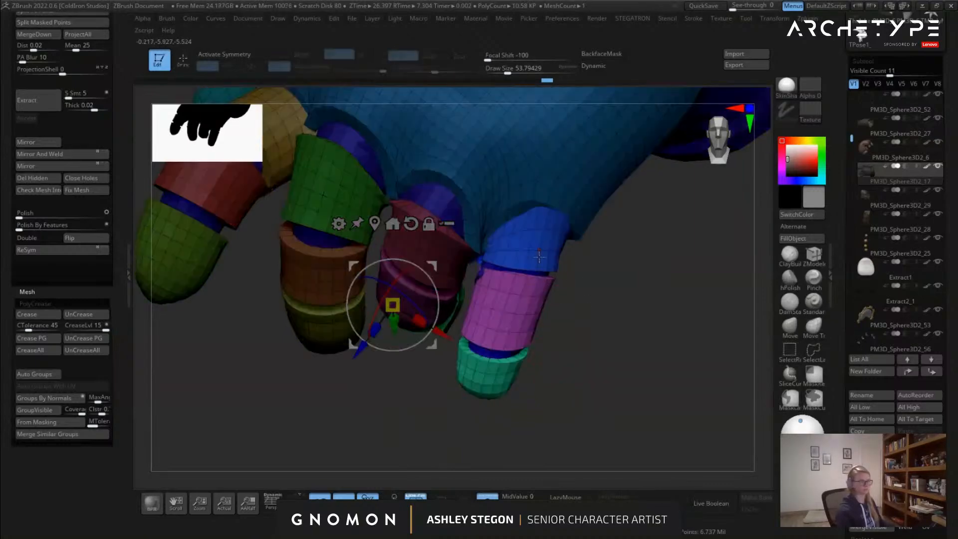
# Place the gizmo at the little finger's knuckle and rotate the finger toward the palm
pyautogui.press('y')
pyautogui.press('y')
pyautogui.moveTo(534, 342); pyautogui.dragTo(582, 234)
pyautogui.moveTo(674, 259); pyautogui.dragTo(619, 204, button='right')
pyautogui.keyDown('alt'); pyautogui.moveTo(619, 201); pyautogui.dragTo(624, 226); pyautogui.keyUp('alt')
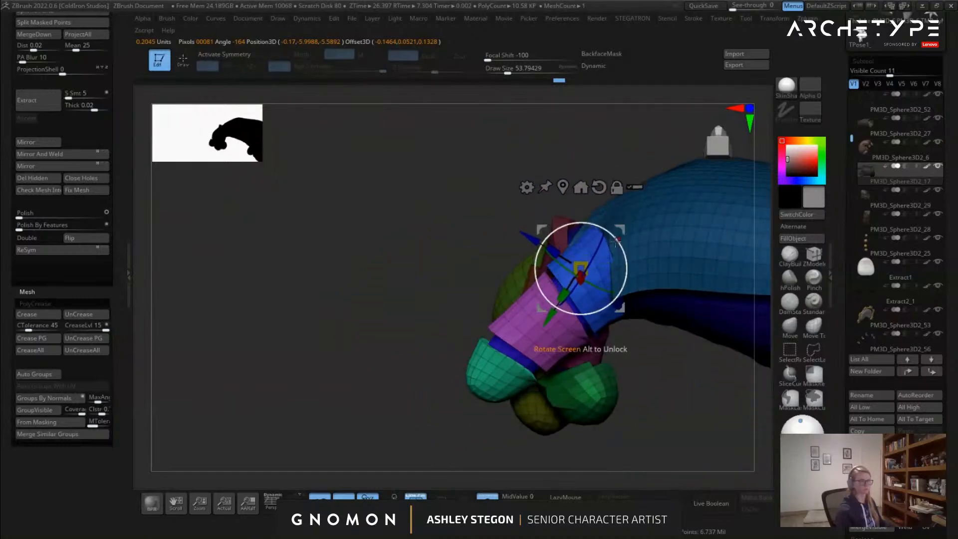
pyautogui.moveTo(593, 258); pyautogui.dragTo(644, 259, button='right')
pyautogui.moveTo(550, 295); pyautogui.dragTo(589, 302)
pyautogui.moveTo(589, 301); pyautogui.dragTo(608, 238, button='right')
pyautogui.moveTo(610, 229); pyautogui.dragTo(596, 250)
pyautogui.moveTo(596, 250); pyautogui.dragTo(590, 279, button='right')
pyautogui.moveTo(613, 250); pyautogui.dragTo(624, 227)
pyautogui.moveTo(624, 227)
pyautogui.mouseDown(button='right')
pyautogui.moveTo(525, 315)
pyautogui.moveTo(504, 210)
pyautogui.mouseUp(button='right')
# Mask off the little finger's base segment and bend the outer segments at the middle joint
pyautogui.moveTo(493, 183)
pyautogui.keyDown('ctrl'); pyautogui.mouseDown()
pyautogui.moveTo(293, 365)
pyautogui.moveTo(478, 444)
pyautogui.mouseUp(); pyautogui.keyUp('ctrl')
pyautogui.keyDown('ctrl'); pyautogui.moveTo(478, 346); pyautogui.dragTo(486, 324); pyautogui.keyUp('ctrl')
pyautogui.moveTo(486, 324)
pyautogui.mouseDown(button='right')
pyautogui.moveTo(430, 320)
pyautogui.moveTo(414, 304)
pyautogui.mouseUp(button='right')
pyautogui.moveTo(519, 304); pyautogui.dragTo(523, 345)
pyautogui.keyDown('alt'); pyautogui.moveTo(524, 344); pyautogui.dragTo(508, 224, button='right'); pyautogui.keyUp('alt')
pyautogui.moveTo(509, 225); pyautogui.dragTo(494, 237)
# Mask everything but the little finger's tip, bend it at its last joint and return to Draw mode
pyautogui.moveTo(621, 321)
pyautogui.keyDown('ctrl'); pyautogui.mouseDown()
pyautogui.moveTo(627, 283)
pyautogui.moveTo(470, 368)
pyautogui.mouseUp(); pyautogui.keyUp('ctrl')
pyautogui.keyDown('ctrl'); pyautogui.moveTo(668, 306); pyautogui.dragTo(667, 302); pyautogui.keyUp('ctrl')
pyautogui.keyDown('alt'); pyautogui.moveTo(534, 336); pyautogui.dragTo(533, 421); pyautogui.keyUp('alt')
pyautogui.moveTo(587, 384)
pyautogui.keyDown('alt'); pyautogui.mouseDown(button='right')
pyautogui.moveTo(552, 359)
pyautogui.moveTo(440, 342)
pyautogui.mouseUp(button='right'); pyautogui.keyUp('alt')
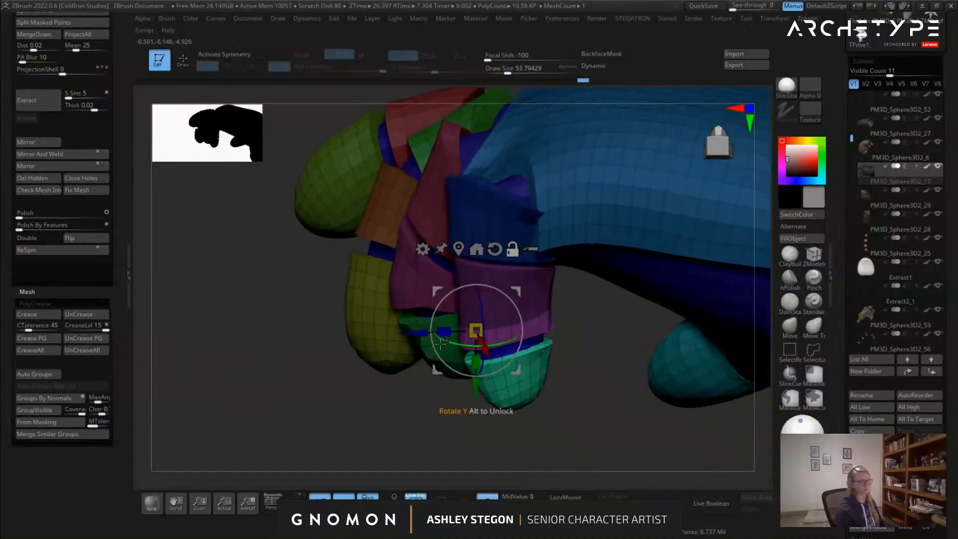
pyautogui.moveTo(448, 312); pyautogui.dragTo(441, 336)
pyautogui.moveTo(524, 291); pyautogui.dragTo(524, 292)
pyautogui.press('q')
# Bring the whole character back into view and select the gauntlet's knuckle rivets with their polygroup colors displayed
pyautogui.moveTo(588, 302)
pyautogui.keyDown('alt'); pyautogui.mouseDown(button='right')
pyautogui.moveTo(424, 366)
pyautogui.moveTo(561, 358)
pyautogui.moveTo(534, 312)
pyautogui.moveTo(505, 365)
pyautogui.moveTo(513, 411)
pyautogui.moveTo(522, 350)
pyautogui.moveTo(519, 420)
pyautogui.moveTo(465, 353)
pyautogui.mouseUp(button='right'); pyautogui.keyUp('alt')
pyautogui.hotkey('shift', 'f')
pyautogui.click(485, 497)
pyautogui.keyDown('alt'); pyautogui.click(478, 328); pyautogui.keyUp('alt')
pyautogui.moveTo(708, 332)
pyautogui.mouseDown(button='right')
pyautogui.moveTo(522, 263)
pyautogui.moveTo(588, 329)
pyautogui.moveTo(580, 374)
pyautogui.moveTo(419, 250)
pyautogui.mouseUp(button='right')
pyautogui.hotkey('shift', 'f')
# Move the orange-red rivet onto the knuckle of the gauntlet's index finger
pyautogui.press('w')
pyautogui.moveTo(356, 225); pyautogui.dragTo(398, 362, button='right')
pyautogui.moveTo(418, 254); pyautogui.dragTo(426, 243)
pyautogui.moveTo(437, 263); pyautogui.dragTo(418, 303, button='right')
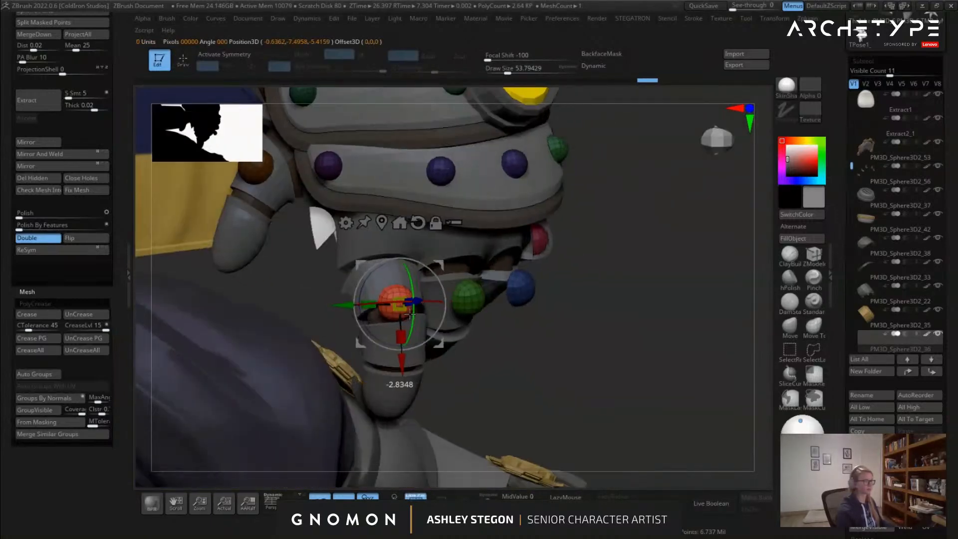
pyautogui.moveTo(404, 341); pyautogui.dragTo(394, 309, button='right')
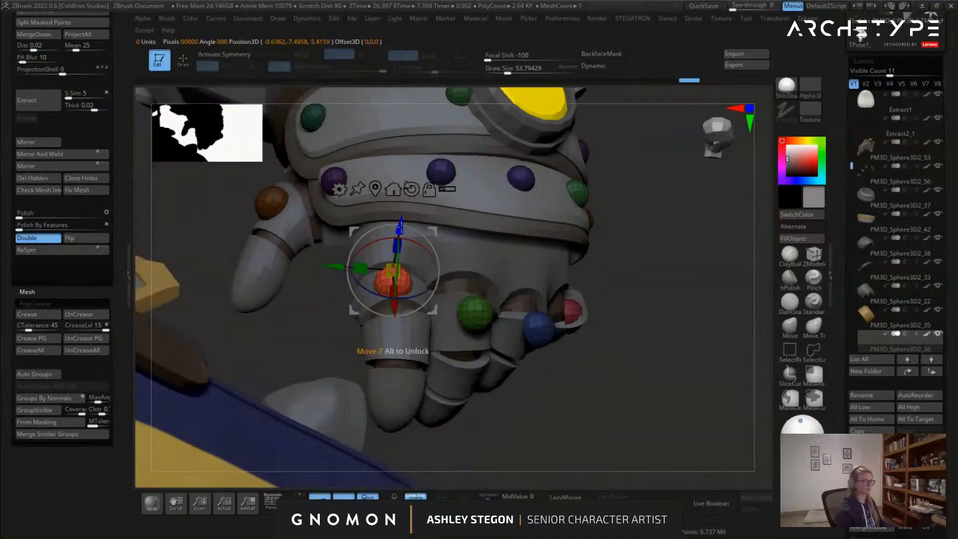
# Seat the green rivet on the middle finger's knuckle and the blue rivet on the ring finger's knuckle
pyautogui.keyDown('ctrl'); pyautogui.click(481, 310); pyautogui.keyUp('ctrl')
pyautogui.moveTo(481, 310); pyautogui.dragTo(494, 249, button='right')
pyautogui.moveTo(484, 256); pyautogui.dragTo(483, 258)
pyautogui.moveTo(483, 258); pyautogui.dragTo(439, 280, button='right')
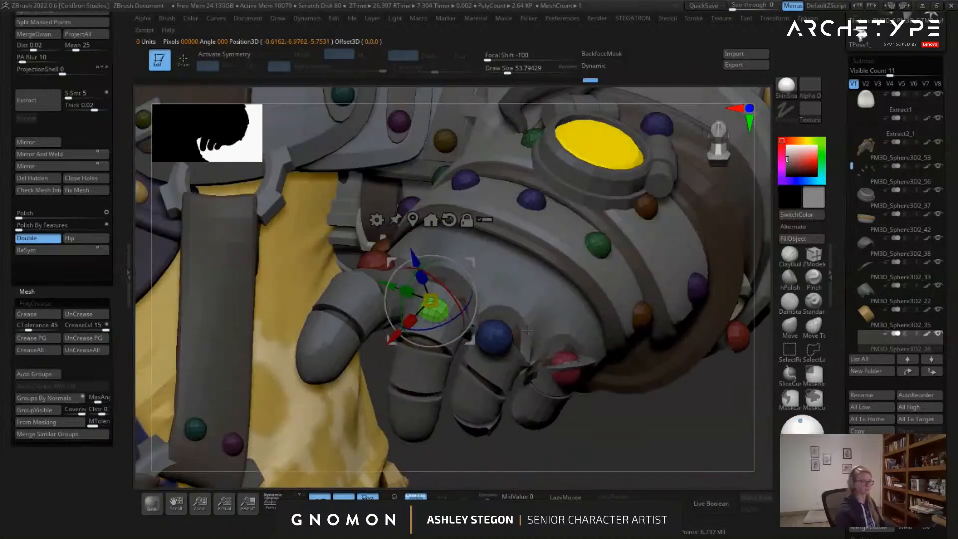
pyautogui.keyDown('ctrl'); pyautogui.click(503, 337); pyautogui.keyUp('ctrl')
pyautogui.moveTo(542, 303); pyautogui.dragTo(529, 285)
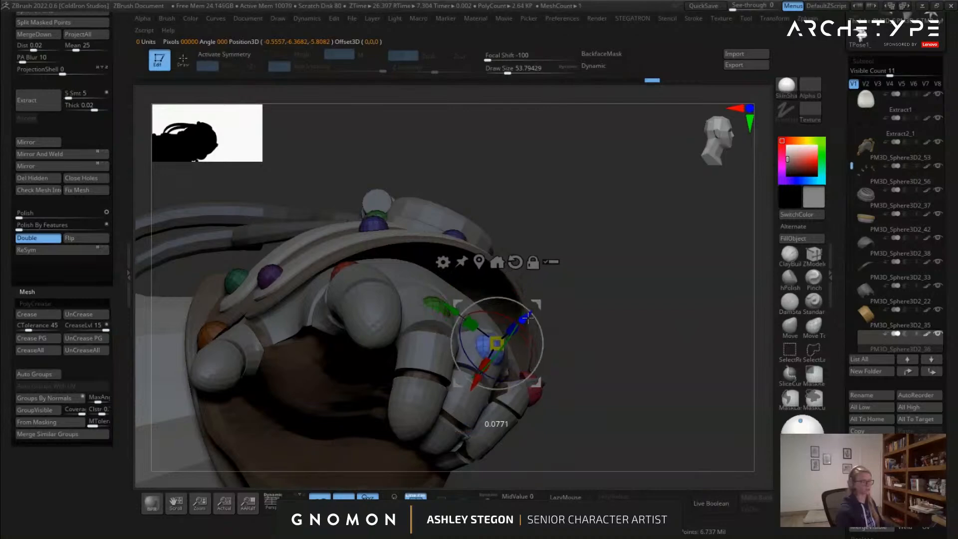
pyautogui.moveTo(529, 320); pyautogui.dragTo(531, 317)
pyautogui.moveTo(589, 380); pyautogui.dragTo(523, 346)
# Move and rotate the pink rivet onto the little finger's knuckle and return to Draw mode
pyautogui.keyDown('ctrl'); pyautogui.click(523, 346); pyautogui.keyUp('ctrl')
pyautogui.moveTo(527, 364); pyautogui.dragTo(515, 349, button='right')
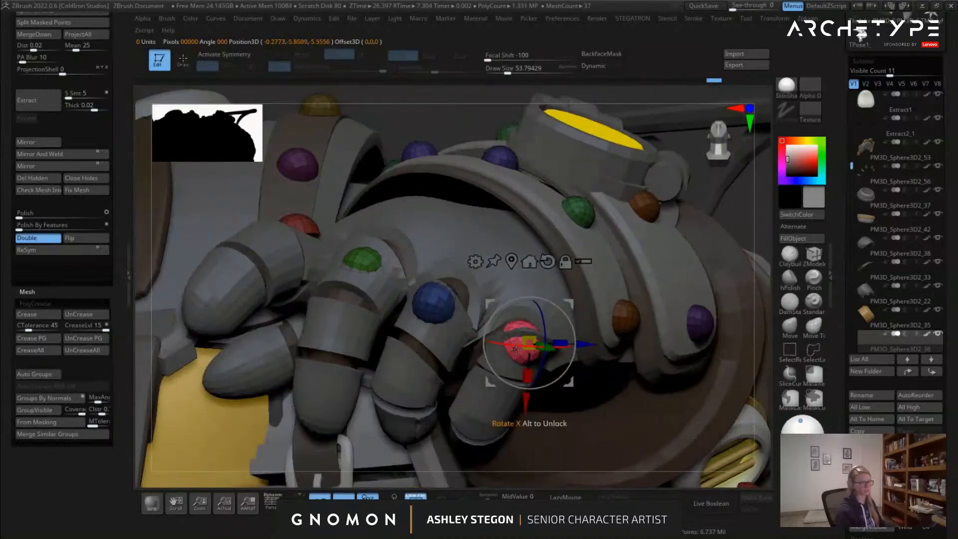
pyautogui.moveTo(567, 324); pyautogui.dragTo(559, 312)
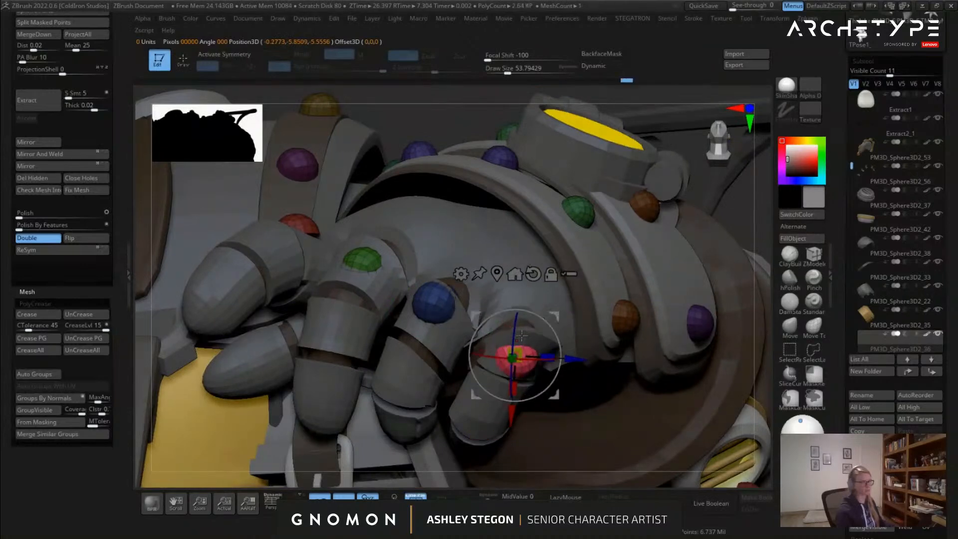
pyautogui.moveTo(514, 366); pyautogui.dragTo(464, 398, button='right')
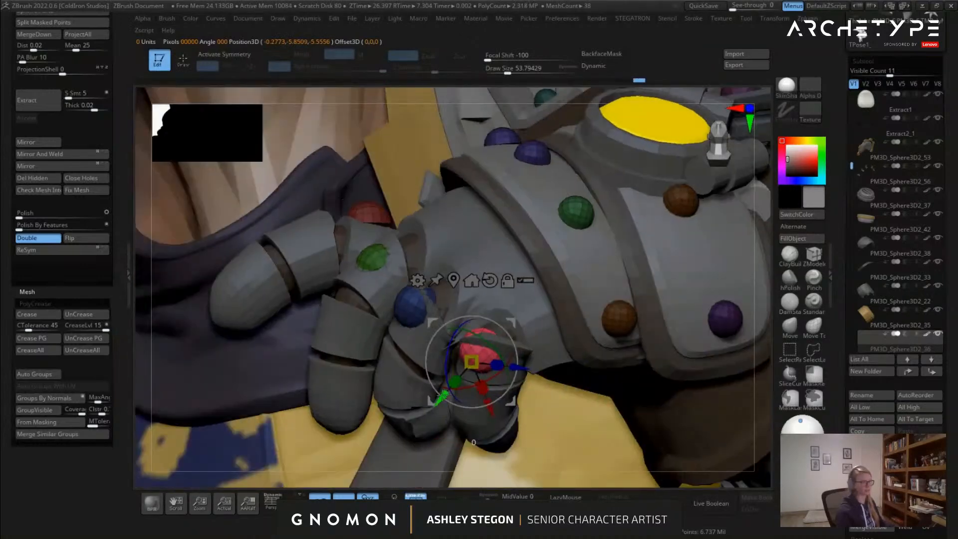
pyautogui.moveTo(497, 365); pyautogui.dragTo(485, 376)
pyautogui.moveTo(504, 334); pyautogui.dragTo(517, 340)
pyautogui.press('q')
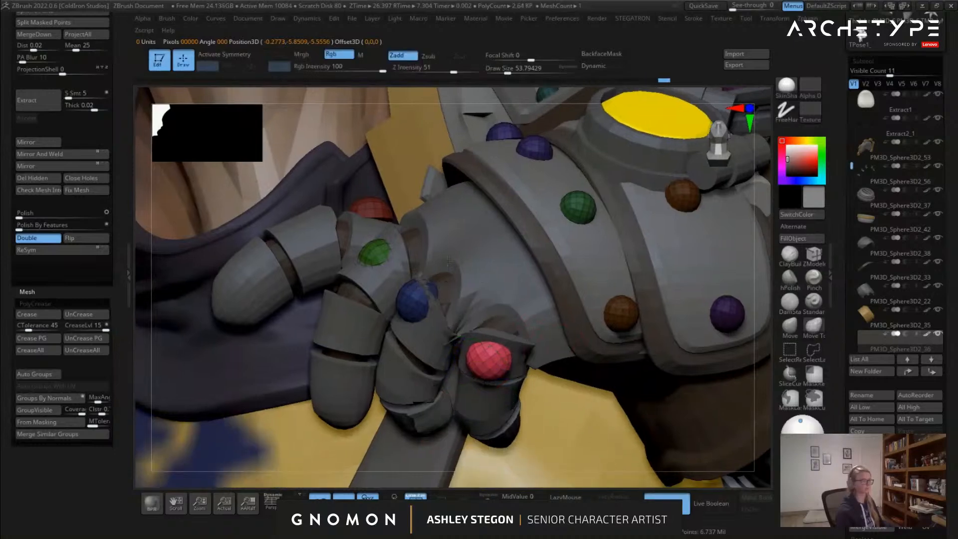
# Examine the whole pose and the curled gauntlet hand from several sides
pyautogui.press('f')
pyautogui.moveTo(569, 340)
pyautogui.mouseDown(button='right')
pyautogui.moveTo(615, 354)
pyautogui.moveTo(514, 229)
pyautogui.moveTo(568, 268)
pyautogui.mouseUp(button='right')
pyautogui.keyDown('alt'); pyautogui.click(586, 268); pyautogui.keyUp('alt')
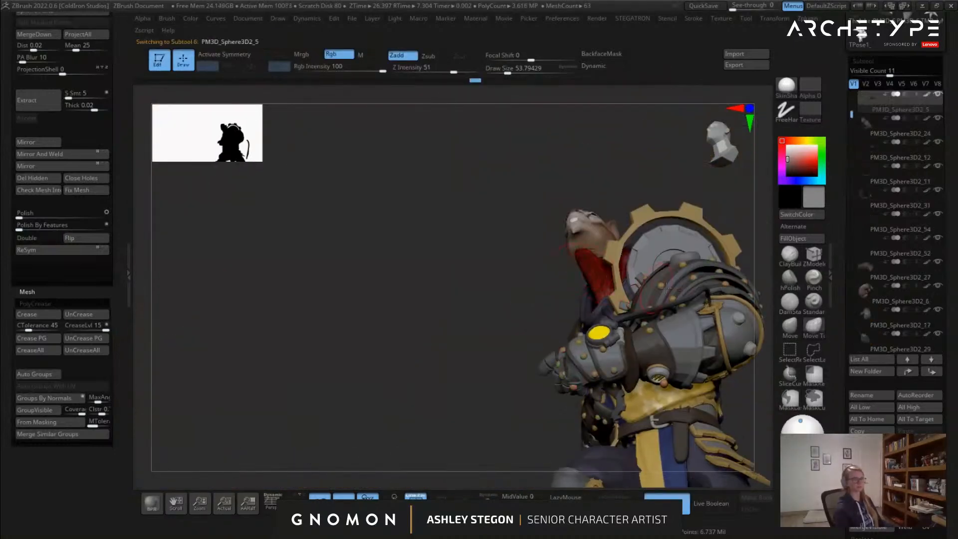
pyautogui.moveTo(660, 287); pyautogui.dragTo(766, 307, button='right')
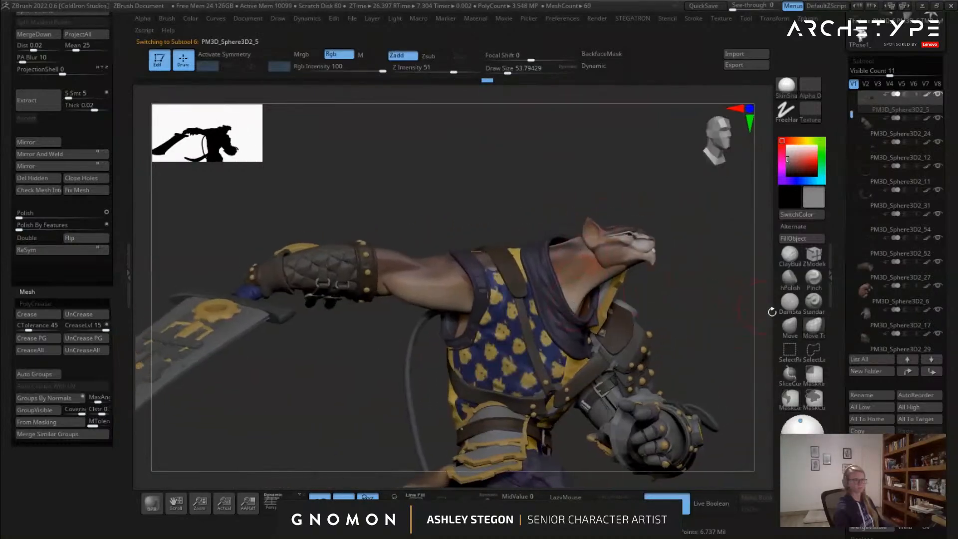
pyautogui.moveTo(676, 189)
pyautogui.mouseDown(button='right')
pyautogui.moveTo(632, 310)
pyautogui.moveTo(584, 294)
pyautogui.moveTo(561, 271)
pyautogui.moveTo(531, 310)
pyautogui.moveTo(518, 293)
pyautogui.moveTo(545, 344)
pyautogui.mouseUp(button='right')
pyautogui.press('s')
pyautogui.press('s')
pyautogui.moveTo(504, 379); pyautogui.dragTo(518, 380)
pyautogui.press('s')
pyautogui.press('s')
pyautogui.moveTo(552, 310); pyautogui.dragTo(542, 310)
pyautogui.moveTo(541, 310)
pyautogui.mouseDown(button='right')
pyautogui.moveTo(609, 332)
pyautogui.moveTo(564, 294)
pyautogui.moveTo(636, 327)
pyautogui.mouseUp(button='right')
pyautogui.press('s')
pyautogui.moveTo(644, 330); pyautogui.dragTo(635, 331)
pyautogui.moveTo(636, 331)
pyautogui.mouseDown(button='right')
pyautogui.moveTo(606, 314)
pyautogui.moveTo(589, 383)
pyautogui.moveTo(642, 296)
pyautogui.mouseUp(button='right')
# Select the loose hose behind the character and move it across to the armored arm's shoulder
pyautogui.keyDown('alt'); pyautogui.click(634, 296); pyautogui.keyUp('alt')
pyautogui.moveTo(681, 329); pyautogui.dragTo(586, 293, button='right')
pyautogui.hotkey('shift', 'f')
pyautogui.press('w')
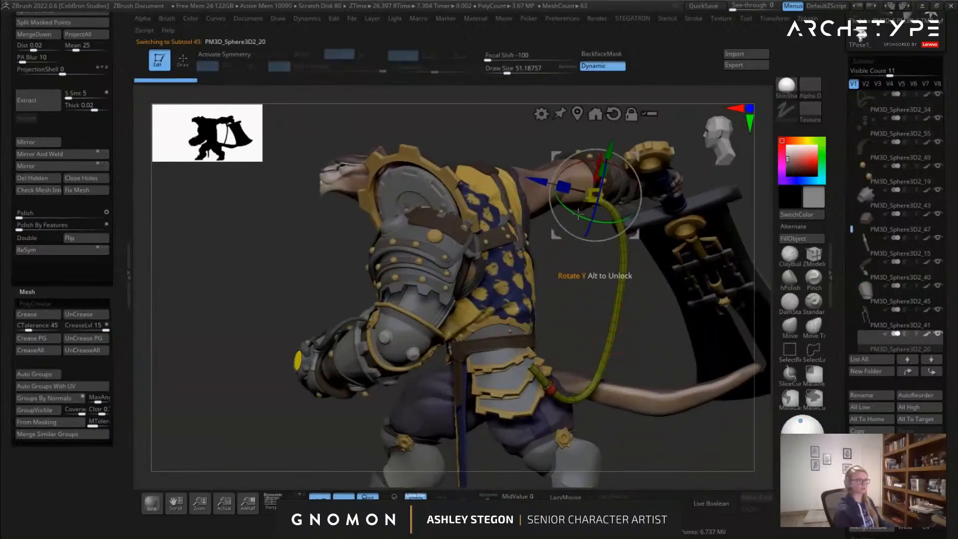
pyautogui.moveTo(543, 218); pyautogui.dragTo(581, 225, button='right')
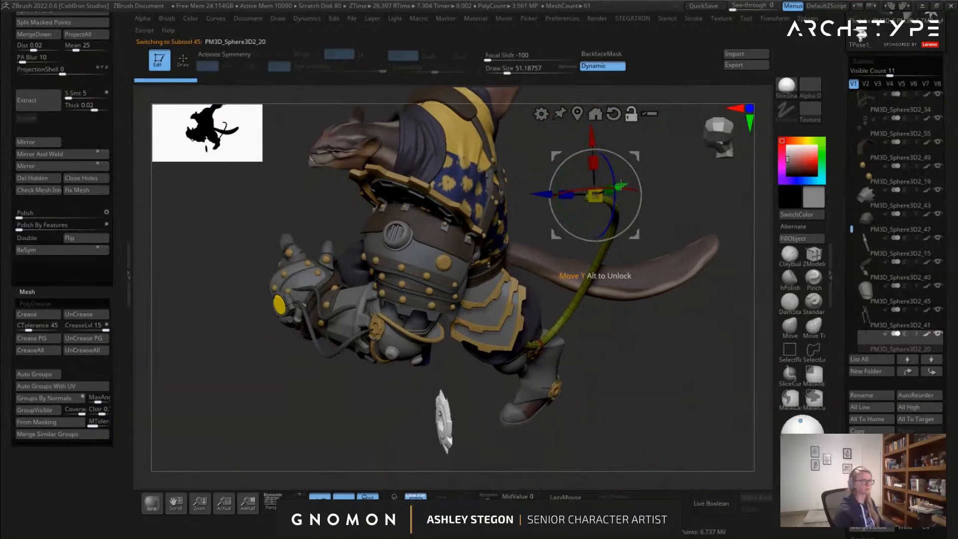
pyautogui.moveTo(613, 187); pyautogui.dragTo(615, 186)
pyautogui.moveTo(664, 210); pyautogui.dragTo(643, 164, button='right')
pyautogui.moveTo(641, 156); pyautogui.dragTo(488, 201)
# Rotate and shift the hose until its upper end meets the fitting on the shoulder armor
pyautogui.moveTo(600, 214); pyautogui.dragTo(469, 234, button='right')
pyautogui.moveTo(414, 266)
pyautogui.mouseDown()
pyautogui.moveTo(430, 274)
pyautogui.moveTo(443, 260)
pyautogui.moveTo(415, 269)
pyautogui.moveTo(404, 260)
pyautogui.mouseUp()
pyautogui.moveTo(483, 213); pyautogui.dragTo(457, 197)
pyautogui.moveTo(399, 209); pyautogui.dragTo(480, 217, button='right')
pyautogui.moveTo(480, 217)
pyautogui.keyDown('ctrl'); pyautogui.mouseDown(button='right')
pyautogui.moveTo(480, 238)
pyautogui.moveTo(492, 222)
pyautogui.mouseUp(button='right'); pyautogui.keyUp('ctrl')
pyautogui.moveTo(444, 219); pyautogui.dragTo(444, 252)
pyautogui.moveTo(455, 199); pyautogui.dragTo(462, 198)
pyautogui.press('q')
# Swing the hose around its shoulder end so it hangs down behind the armored arm
pyautogui.moveTo(450, 278)
pyautogui.mouseDown(button='right')
pyautogui.moveTo(483, 280)
pyautogui.moveTo(411, 258)
pyautogui.mouseUp(button='right')
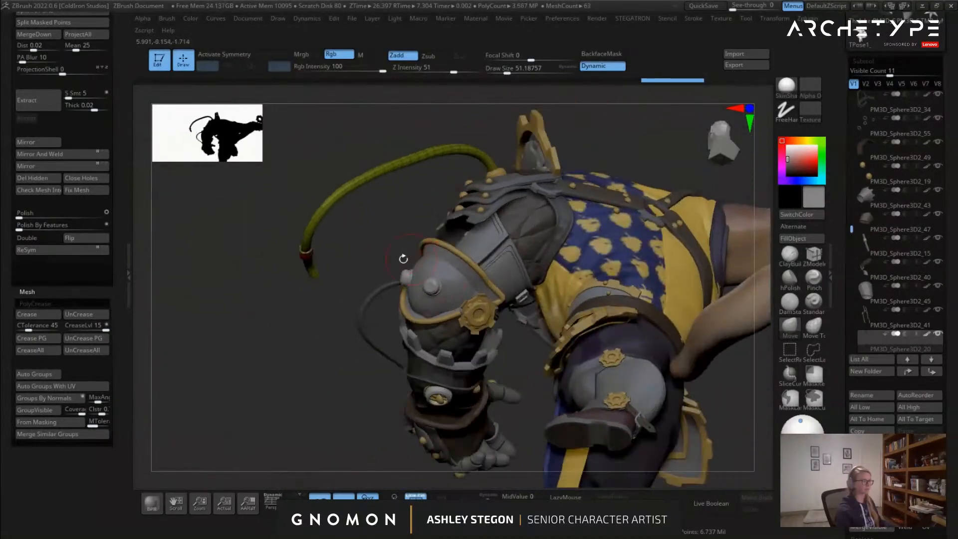
pyautogui.moveTo(276, 203)
pyautogui.keyDown('ctrl'); pyautogui.mouseDown()
pyautogui.moveTo(235, 208)
pyautogui.moveTo(299, 229)
pyautogui.moveTo(313, 219)
pyautogui.mouseUp(); pyautogui.keyUp('ctrl')
pyautogui.hotkey('ctrl', 'z')
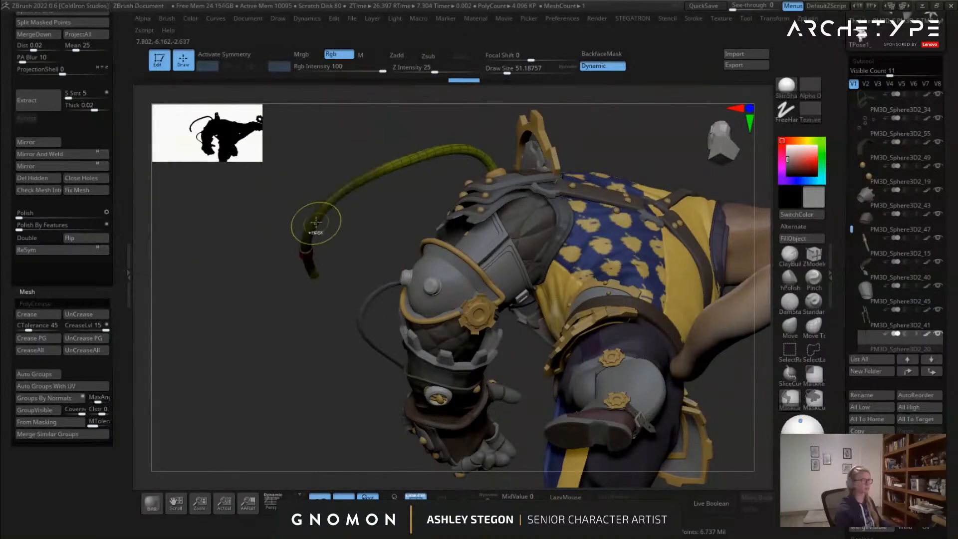
pyautogui.press('w')
pyautogui.keyDown('ctrl'); pyautogui.moveTo(399, 247); pyautogui.dragTo(414, 260); pyautogui.keyUp('ctrl')
pyautogui.moveTo(509, 191); pyautogui.dragTo(520, 300)
pyautogui.moveTo(520, 300); pyautogui.dragTo(614, 230, button='right')
pyautogui.moveTo(492, 188); pyautogui.dragTo(491, 163)
pyautogui.moveTo(490, 163); pyautogui.dragTo(540, 166, button='right')
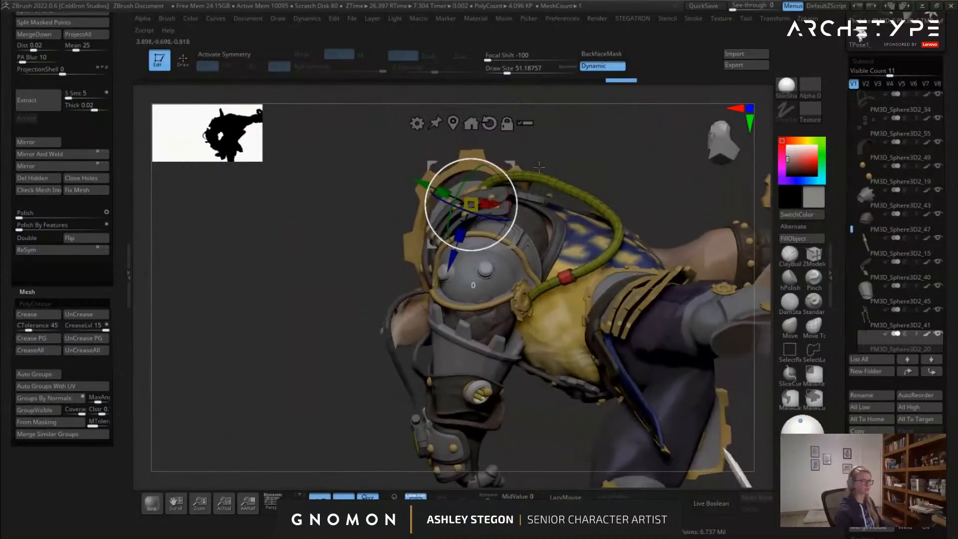
pyautogui.moveTo(511, 192); pyautogui.dragTo(520, 294)
pyautogui.moveTo(520, 294)
pyautogui.mouseDown(button='right')
pyautogui.moveTo(529, 414)
pyautogui.moveTo(523, 294)
pyautogui.moveTo(510, 336)
pyautogui.moveTo(384, 230)
pyautogui.mouseUp(button='right')
# Mask the hose except for its free end and bend that end up toward the gauntlet forearm
pyautogui.press('q')
pyautogui.moveTo(320, 339)
pyautogui.keyDown('ctrl'); pyautogui.mouseDown()
pyautogui.moveTo(487, 379)
pyautogui.moveTo(486, 365)
pyautogui.mouseUp(); pyautogui.keyUp('ctrl')
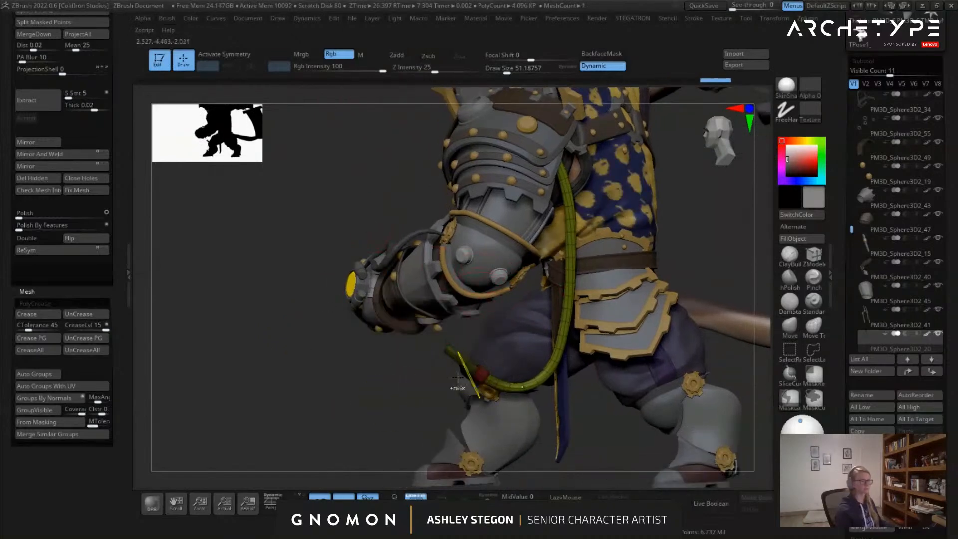
pyautogui.hotkey('ctrl', 'i')
pyautogui.press('w')
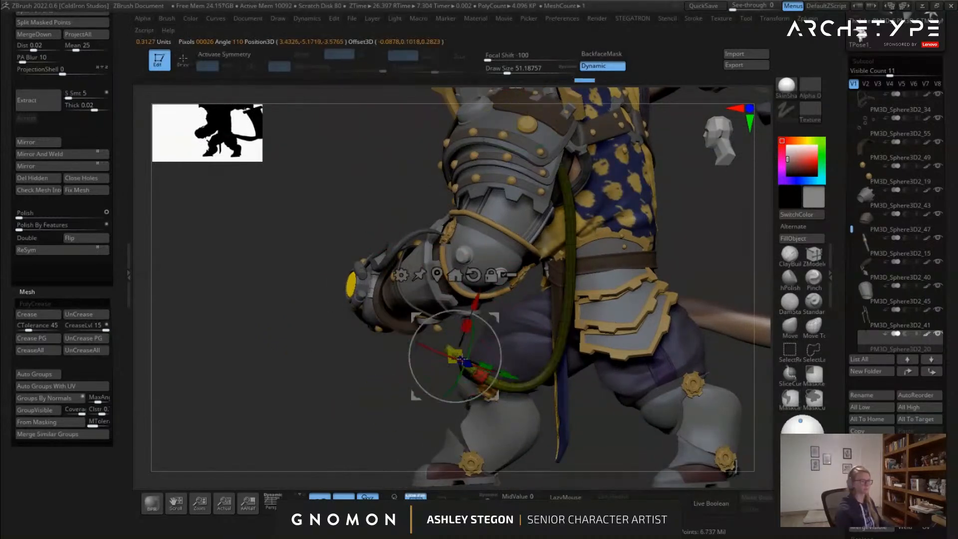
pyautogui.moveTo(483, 325); pyautogui.dragTo(469, 345)
pyautogui.moveTo(469, 345); pyautogui.dragTo(494, 296, button='right')
pyautogui.moveTo(468, 283); pyautogui.dragTo(415, 315)
pyautogui.moveTo(416, 315)
pyautogui.mouseDown(button='right')
pyautogui.moveTo(440, 386)
pyautogui.moveTo(407, 342)
pyautogui.mouseUp(button='right')
# Try to change the hose's mask around the red coupling and undo the change
pyautogui.moveTo(343, 327)
pyautogui.keyDown('ctrl'); pyautogui.keyDown('alt'); pyautogui.mouseDown()
pyautogui.moveTo(461, 378)
pyautogui.moveTo(564, 347)
pyautogui.moveTo(364, 175)
pyautogui.moveTo(349, 200)
pyautogui.mouseUp(); pyautogui.keyUp('alt'); pyautogui.keyUp('ctrl')
pyautogui.keyDown('ctrl'); pyautogui.moveTo(534, 351); pyautogui.dragTo(529, 341); pyautogui.keyUp('ctrl')
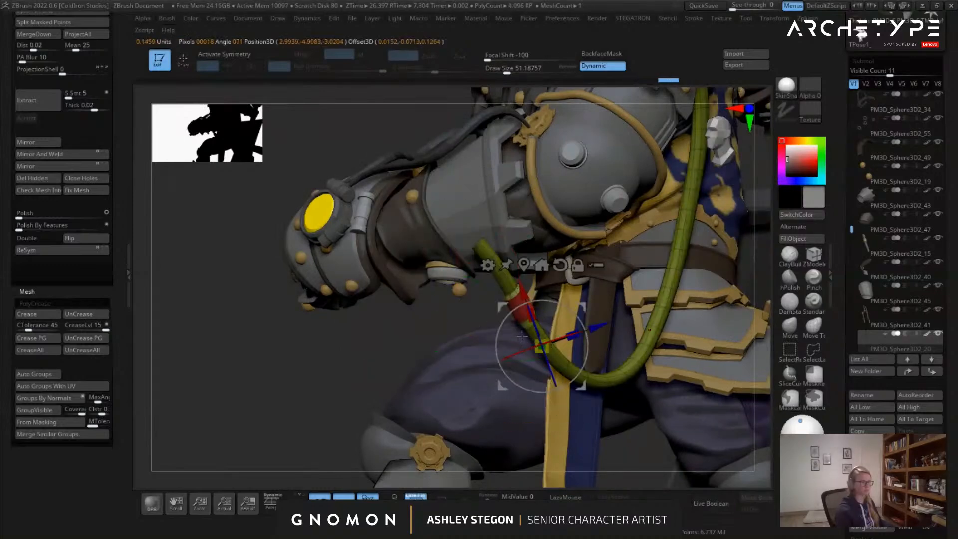
pyautogui.hotkey('ctrl', 'z')
pyautogui.hotkey('ctrl', 'z')
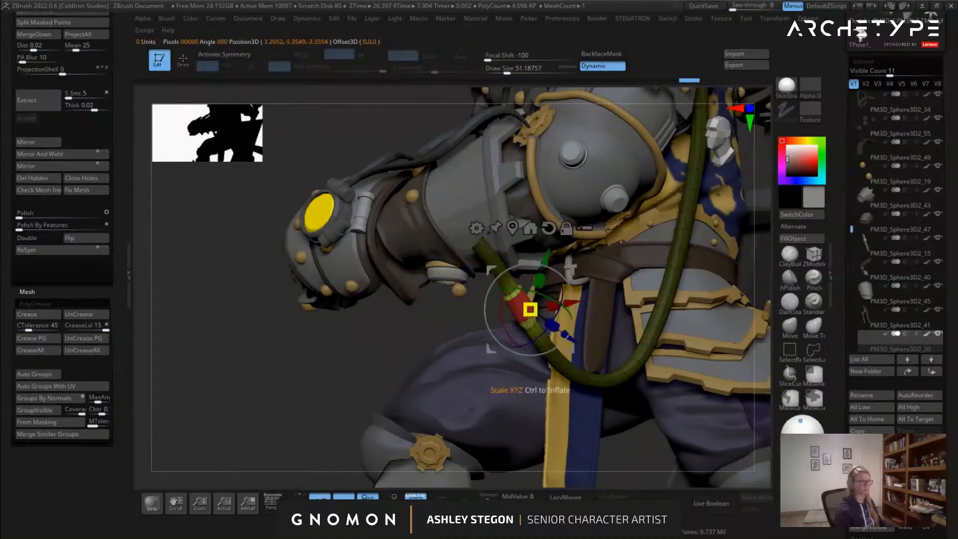
pyautogui.hotkey('ctrl', 'shift', 'z')
# Isolate the hose, move its free end toward the connector under the gauntlet wrist and show the whole character again
pyautogui.press('q')
pyautogui.click(486, 496)
pyautogui.hotkey('shift', 'f')
pyautogui.hotkey('shift', 'f')
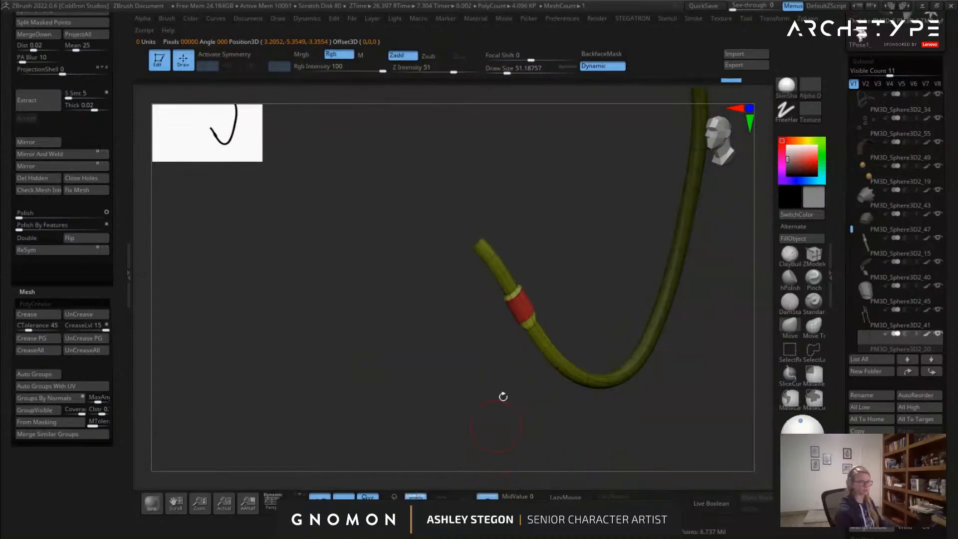
pyautogui.press('w')
pyautogui.click(505, 276)
pyautogui.moveTo(468, 228); pyautogui.dragTo(440, 190)
pyautogui.click(487, 497)
# Rotate the hose's free end to line up with the wrist connector and return to Draw mode
pyautogui.moveTo(498, 434); pyautogui.dragTo(448, 358, button='right')
pyautogui.moveTo(472, 273); pyautogui.dragTo(449, 277, button='right')
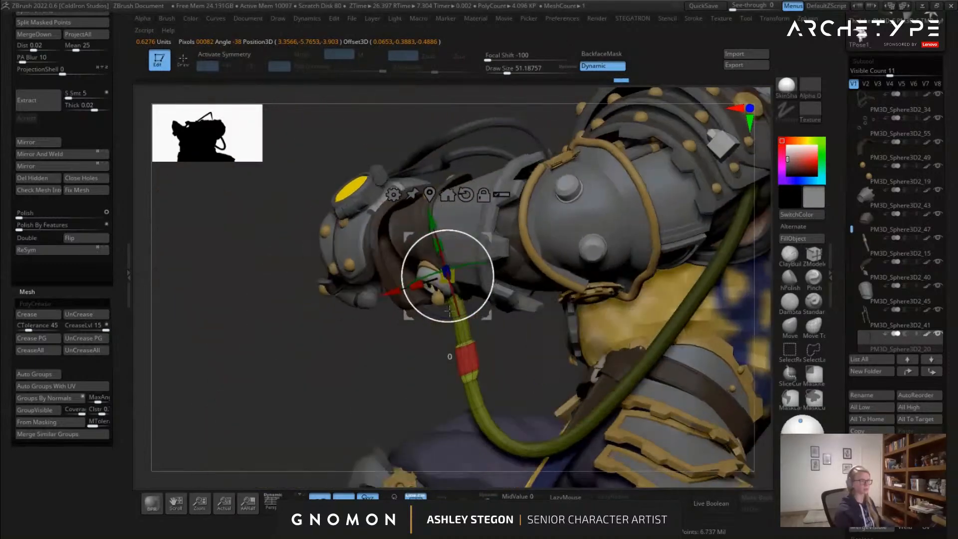
pyautogui.moveTo(470, 231)
pyautogui.mouseDown()
pyautogui.moveTo(493, 239)
pyautogui.moveTo(479, 241)
pyautogui.mouseUp()
pyautogui.moveTo(480, 242); pyautogui.dragTo(373, 276, button='right')
pyautogui.moveTo(167, 298); pyautogui.dragTo(171, 299)
pyautogui.press('q')
# Set the draw size to about 140 and check the hose's curve from several sides
pyautogui.moveTo(439, 359)
pyautogui.keyDown('ctrl'); pyautogui.mouseDown(button='right')
pyautogui.moveTo(435, 314)
pyautogui.moveTo(485, 314)
pyautogui.moveTo(418, 361)
pyautogui.mouseUp(button='right'); pyautogui.keyUp('ctrl')
pyautogui.press('s')
pyautogui.moveTo(448, 331); pyautogui.dragTo(470, 331)
pyautogui.moveTo(450, 325)
pyautogui.mouseDown(button='right')
pyautogui.moveTo(483, 326)
pyautogui.moveTo(451, 308)
pyautogui.mouseUp(button='right')
pyautogui.press('s')
pyautogui.moveTo(452, 308); pyautogui.dragTo(440, 308)
pyautogui.moveTo(445, 313)
pyautogui.mouseDown(button='right')
pyautogui.moveTo(456, 291)
pyautogui.moveTo(449, 274)
pyautogui.mouseUp(button='right')
pyautogui.moveTo(390, 280); pyautogui.dragTo(365, 251, button='right')
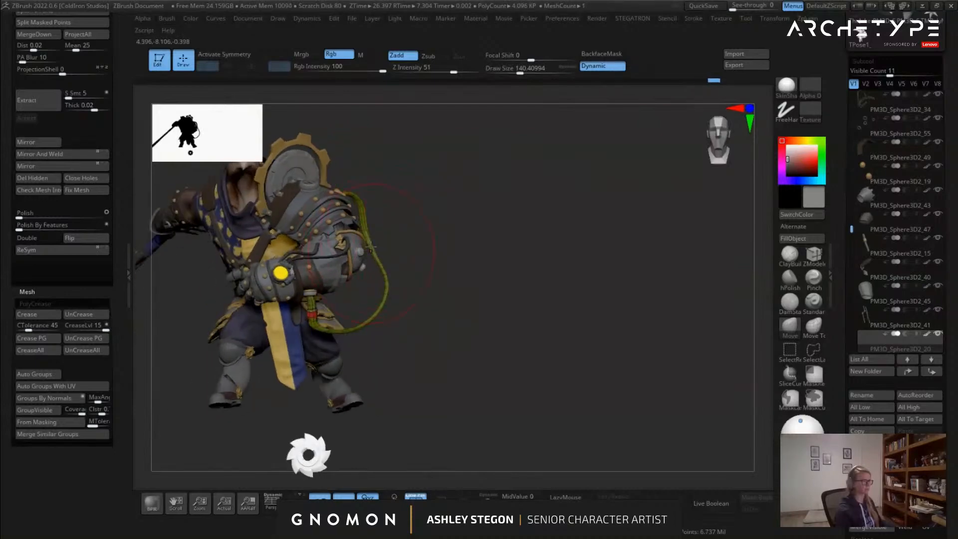
pyautogui.moveTo(327, 206); pyautogui.dragTo(371, 197, button='right')
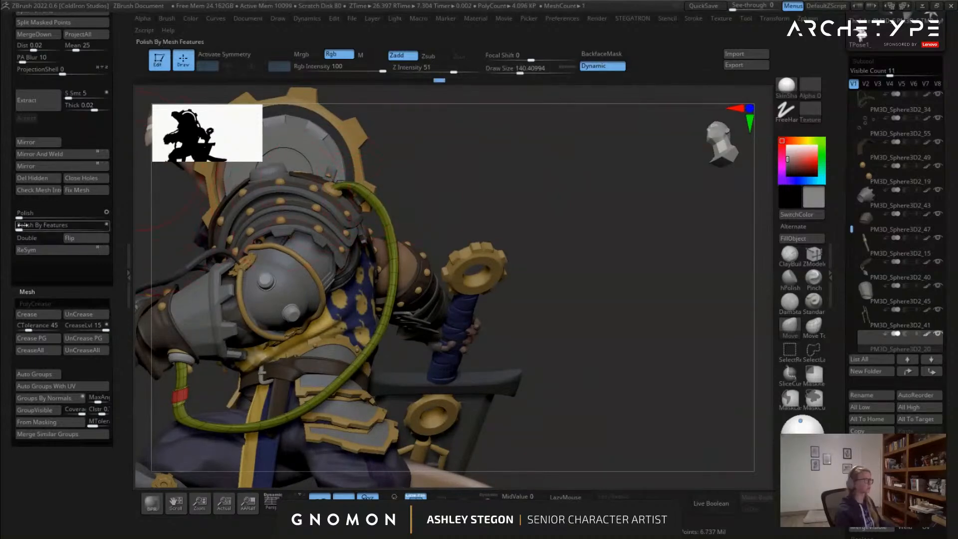
# Try smoothing the hose with Polish By Features and Polish, and undo the polishing
pyautogui.moveTo(22, 225); pyautogui.dragTo(31, 226)
pyautogui.moveTo(310, 277); pyautogui.dragTo(362, 285, button='right')
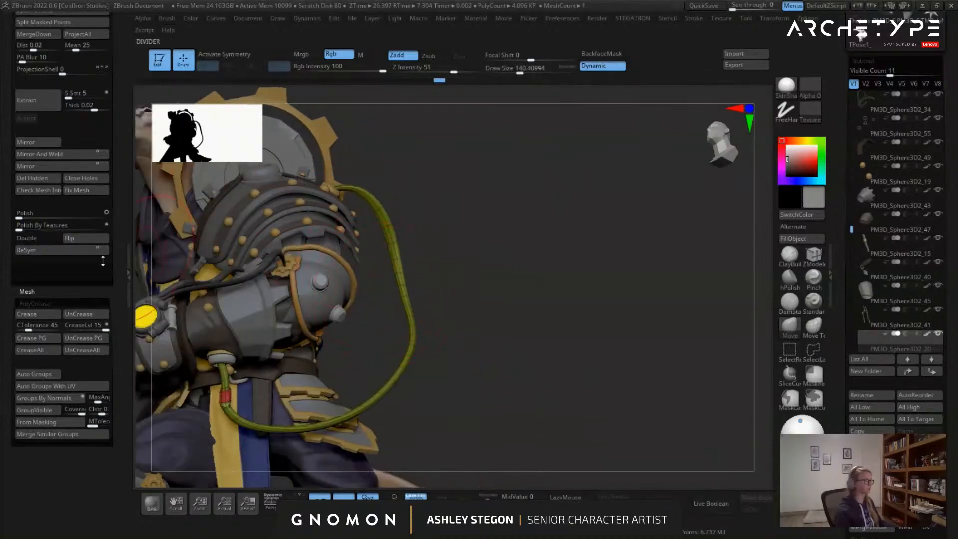
pyautogui.moveTo(20, 219); pyautogui.dragTo(47, 229)
pyautogui.hotkey('ctrl', 'z')
pyautogui.hotkey('ctrl', 'z')
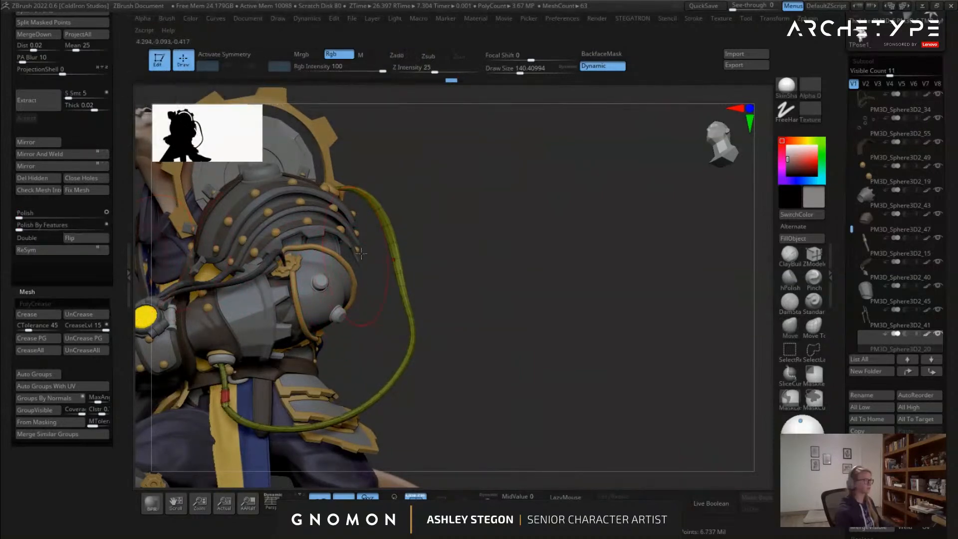
# Choose the Inflat brush, go over the hose from several angles and turn off the polygroup wireframe display
pyautogui.press('b')
pyautogui.press('i')
pyautogui.press('n')
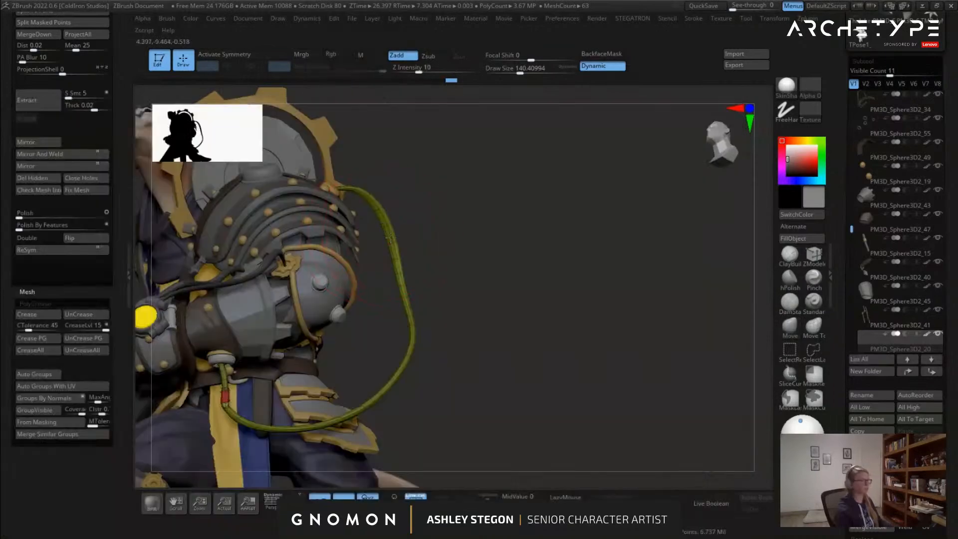
pyautogui.moveTo(366, 215); pyautogui.dragTo(329, 204, button='right')
pyautogui.moveTo(458, 310); pyautogui.dragTo(394, 214, button='right')
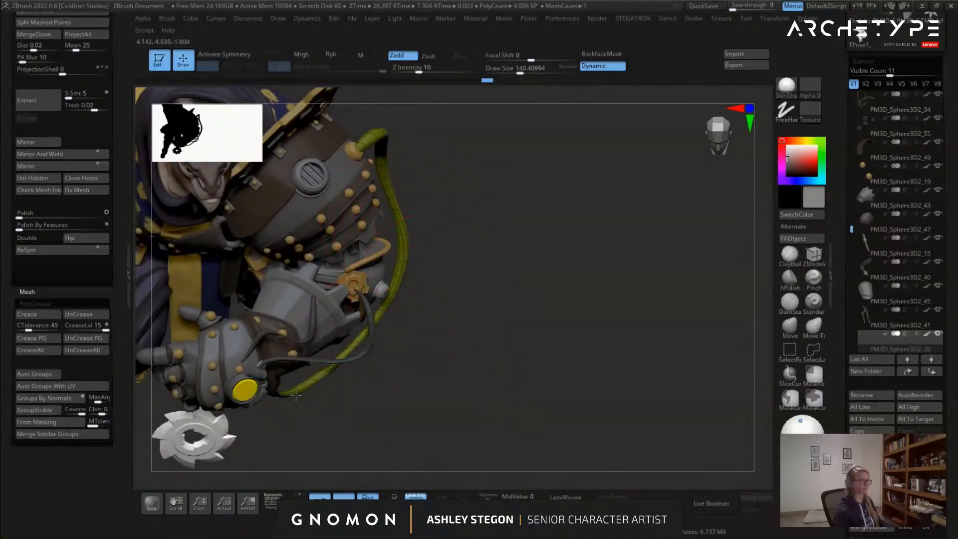
pyautogui.moveTo(406, 241); pyautogui.dragTo(422, 357, button='right')
pyautogui.hotkey('shift', 'f')
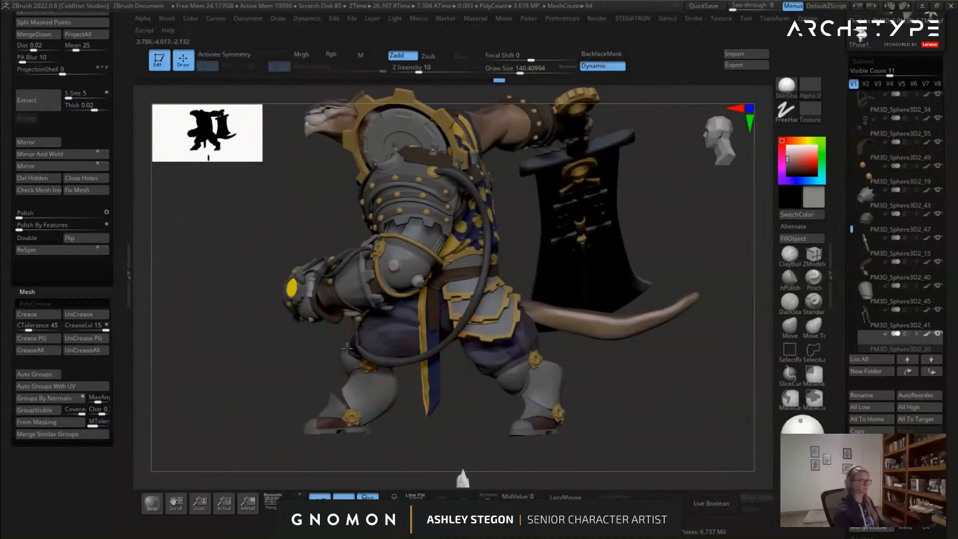
# Select the small distorted hoses on the gauntlet's forearm and delete their subtool
pyautogui.moveTo(357, 322); pyautogui.dragTo(375, 315, button='right')
pyautogui.press('w')
pyautogui.press('q')
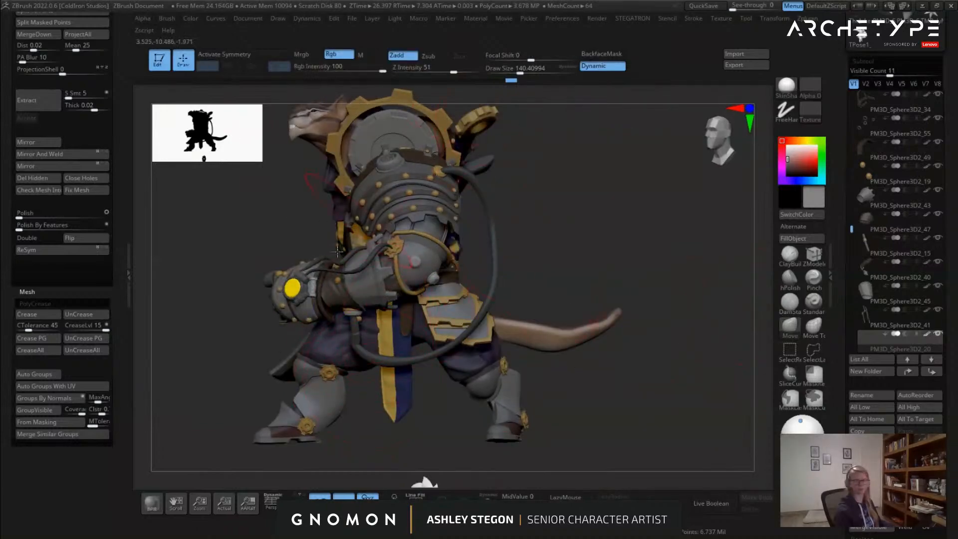
pyautogui.press('shift')
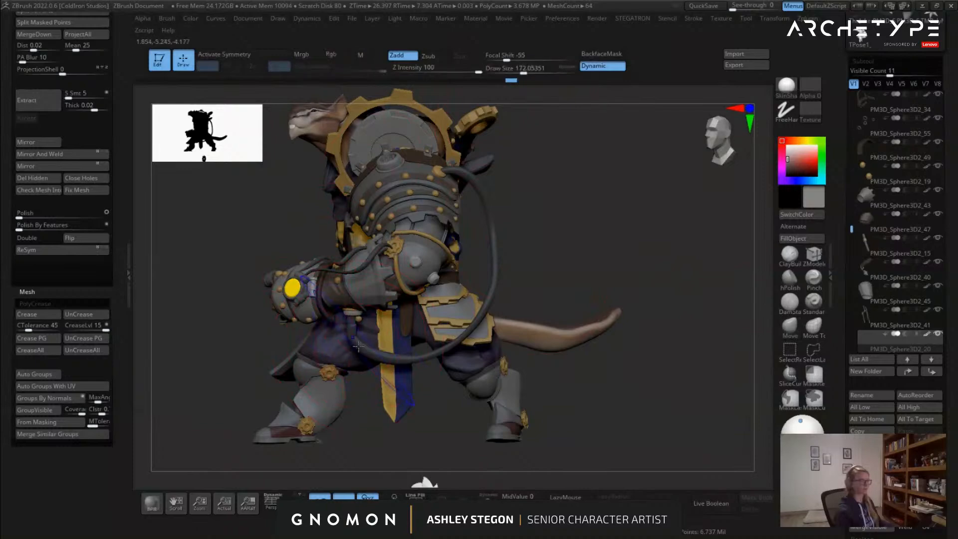
pyautogui.moveTo(373, 352)
pyautogui.mouseDown(button='right')
pyautogui.moveTo(315, 340)
pyautogui.moveTo(460, 343)
pyautogui.moveTo(457, 327)
pyautogui.moveTo(528, 270)
pyautogui.mouseUp(button='right')
pyautogui.keyDown('alt'); pyautogui.click(519, 255); pyautogui.keyUp('alt')
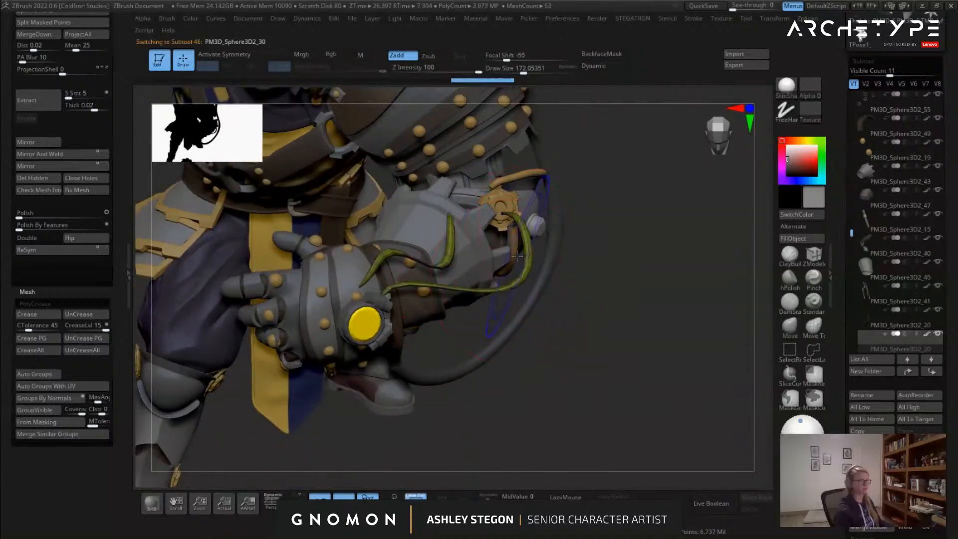
pyautogui.click(870, 473)
pyautogui.click(774, 487)
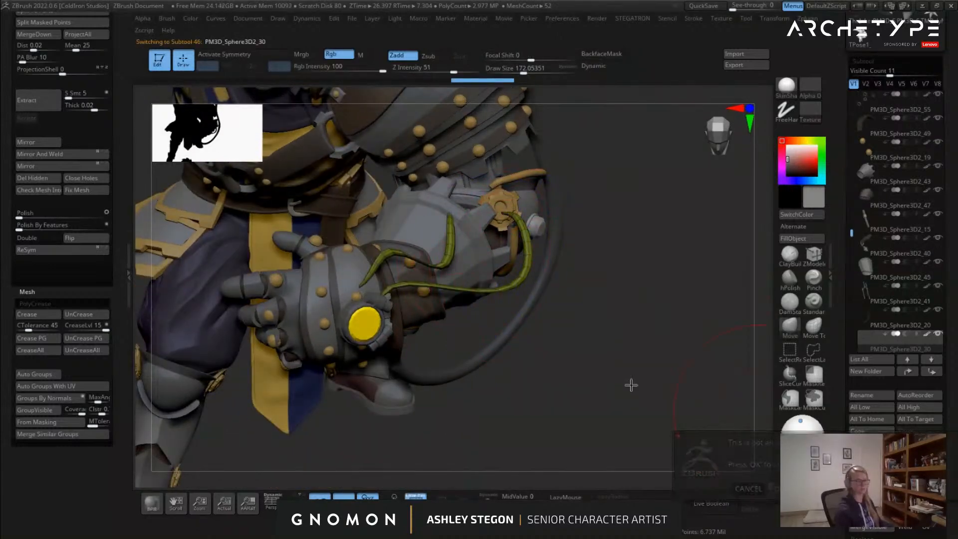
# Save the posed character as a new tool file named bRUTE_POSED in the TheBrute folder
pyautogui.keyDown('ctrl'); pyautogui.moveTo(575, 334); pyautogui.dragTo(520, 303, button='right'); pyautogui.keyUp('ctrl')
pyautogui.hotkey('ctrl', 's')
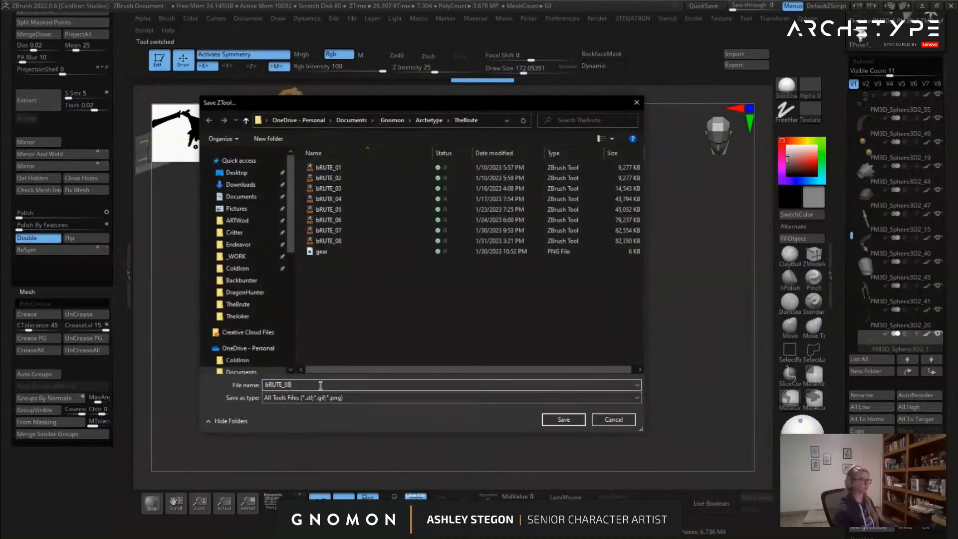
pyautogui.press('BackSpace')
pyautogui.press('BackSpace')
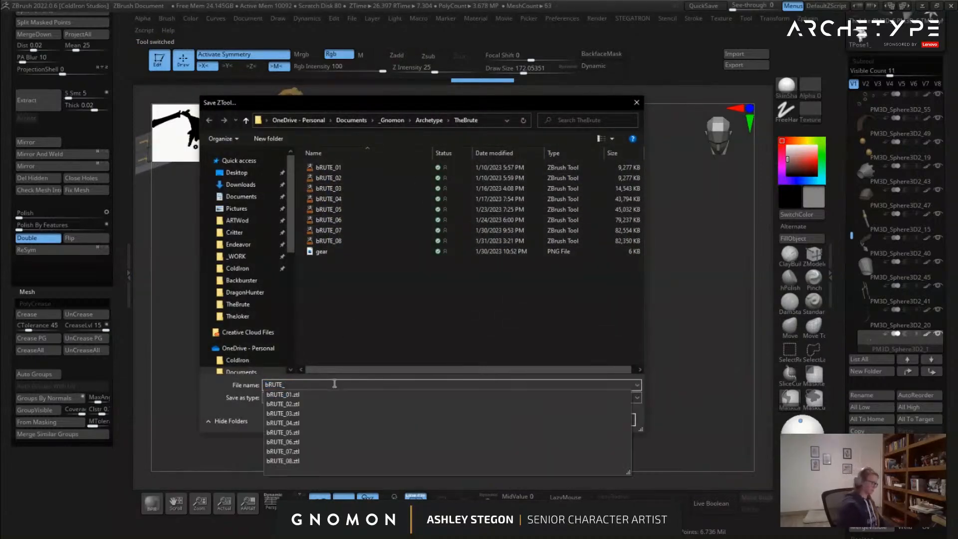
pyautogui.write('POSED')
pyautogui.press('Return')
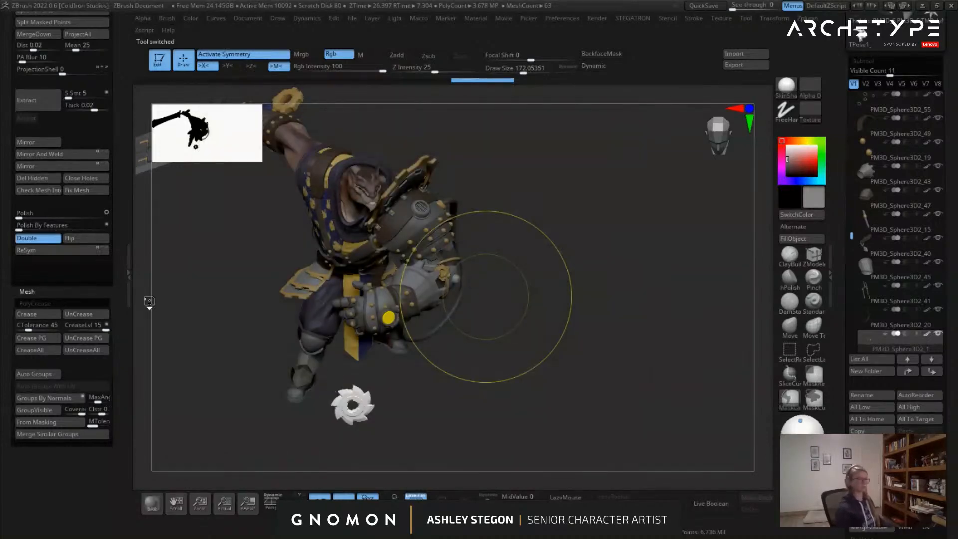
# Load the bRUTE_08 tool, reduce the draw size to about 46 and select the unposed character's small forearm hoses
pyautogui.scroll(5, 862, 100)
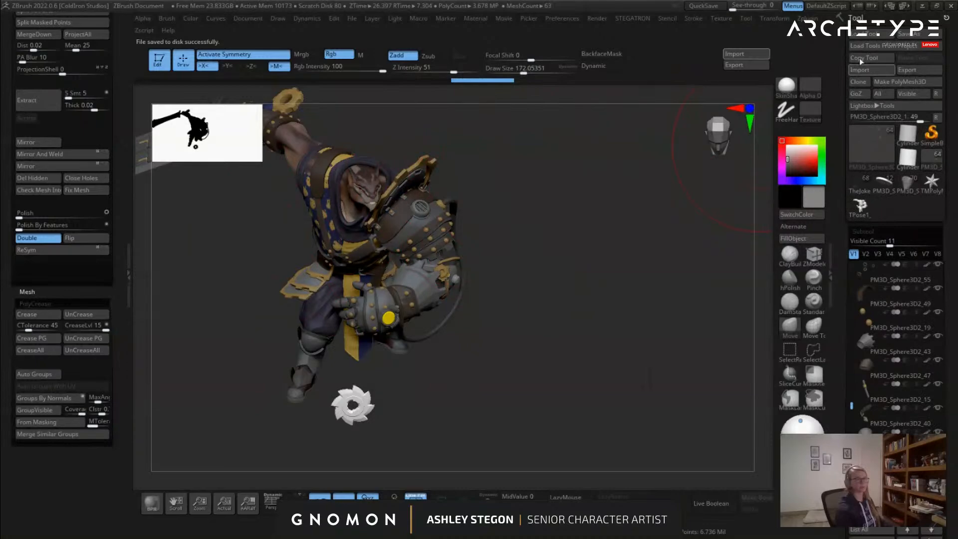
pyautogui.click(873, 37)
pyautogui.click(319, 241)
pyautogui.click(563, 420)
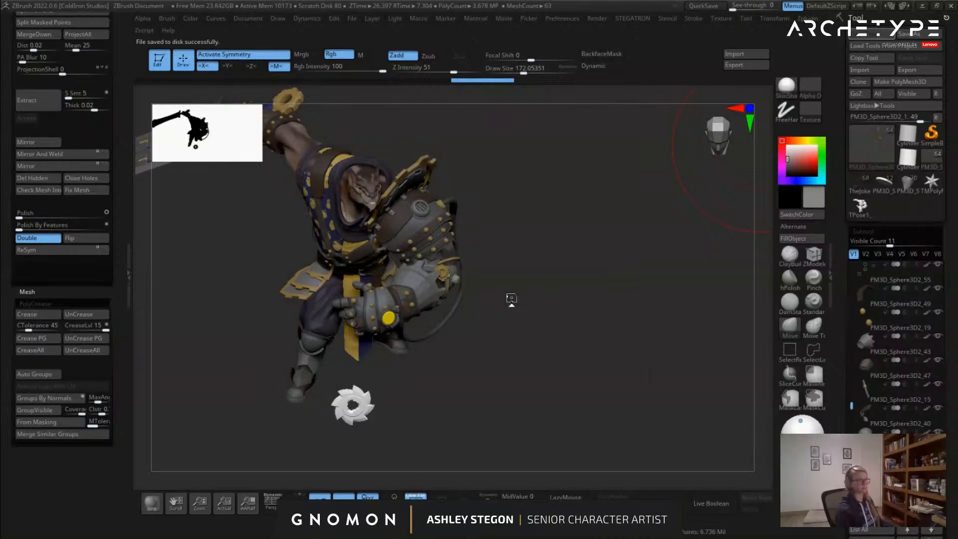
pyautogui.press('s')
pyautogui.moveTo(518, 253); pyautogui.dragTo(500, 252)
pyautogui.keyDown('alt'); pyautogui.click(474, 242); pyautogui.keyUp('alt')
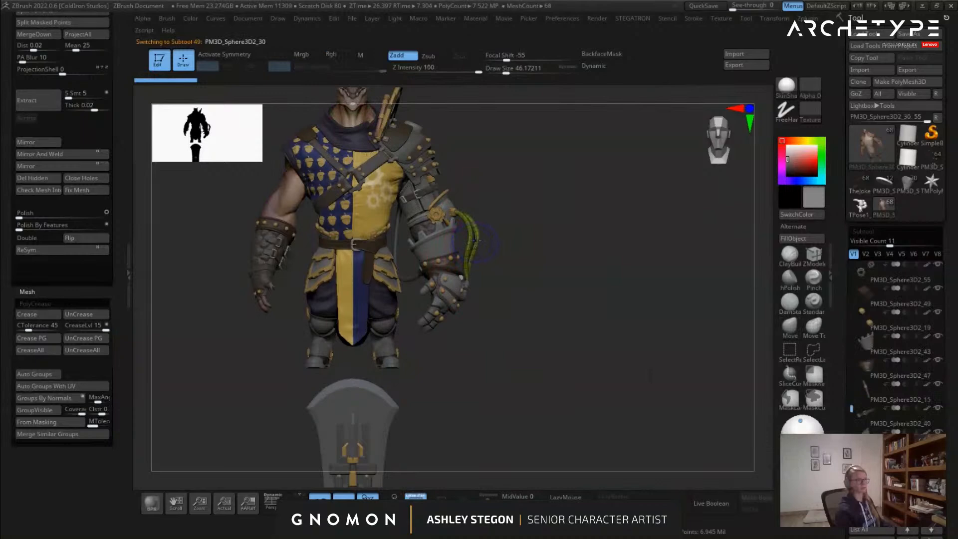
# Switch back to the posed character's tool and insert the unposed forearm hoses as a new subtool
pyautogui.click(863, 208)
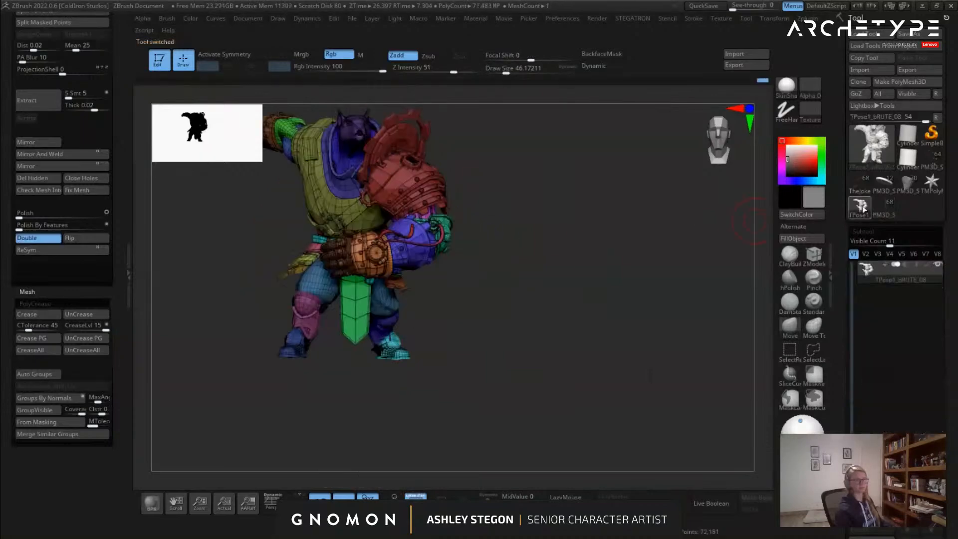
pyautogui.click(859, 183)
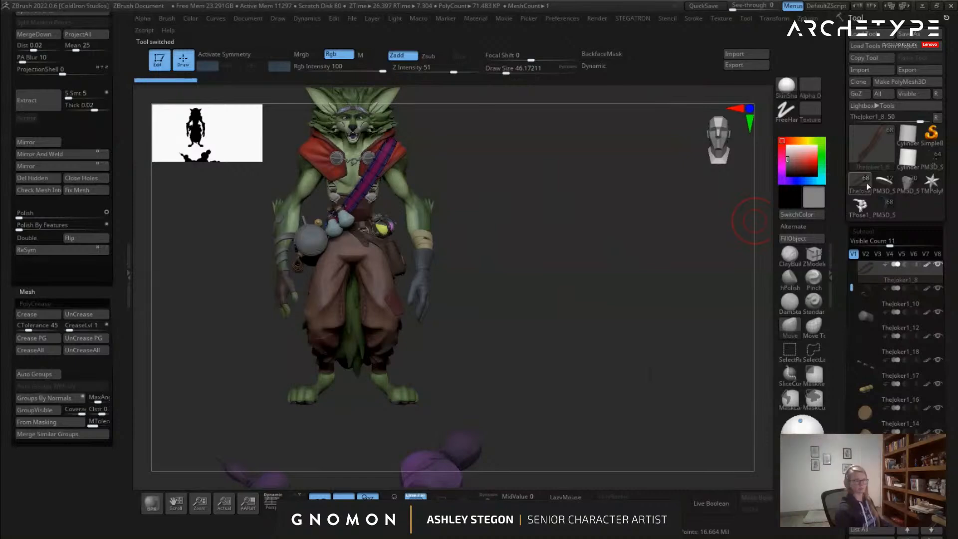
pyautogui.click(867, 183)
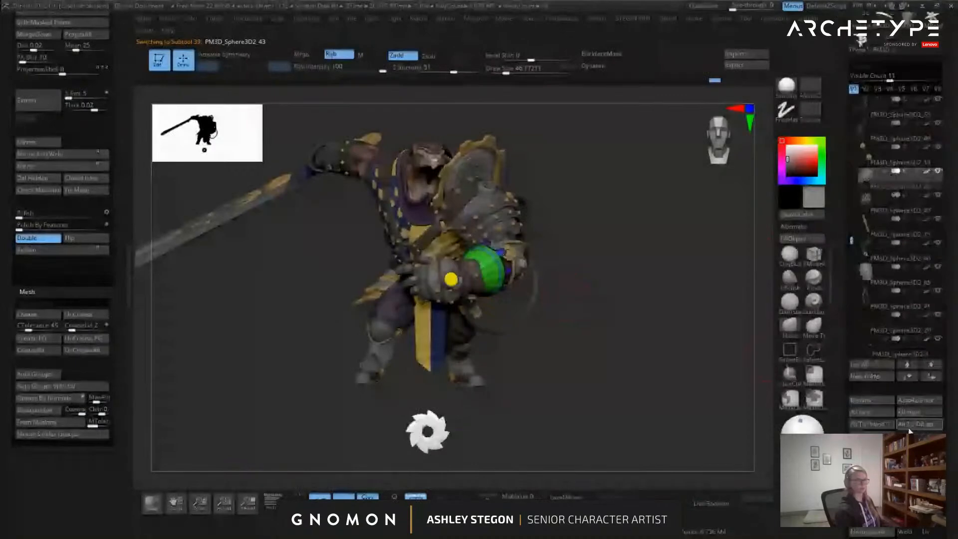
pyautogui.click(910, 427)
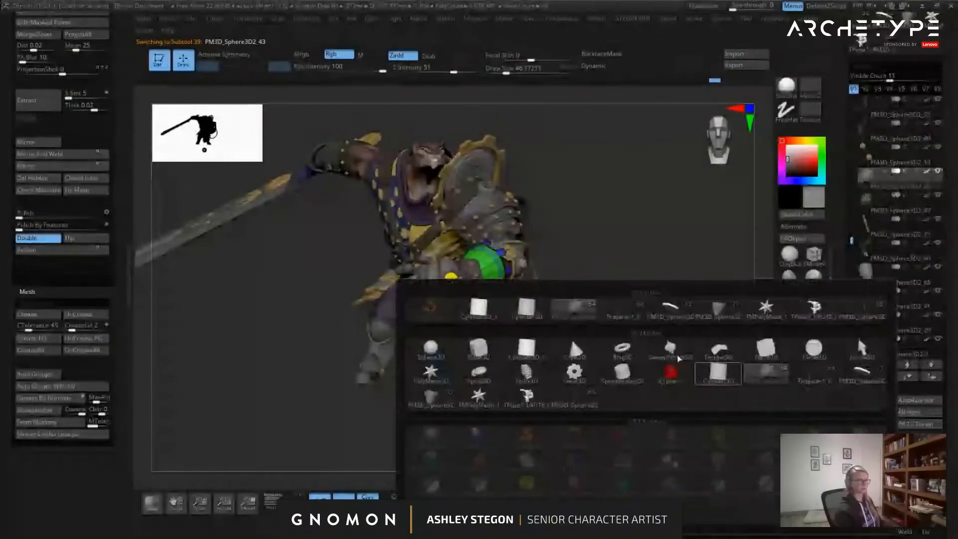
pyautogui.click(678, 359)
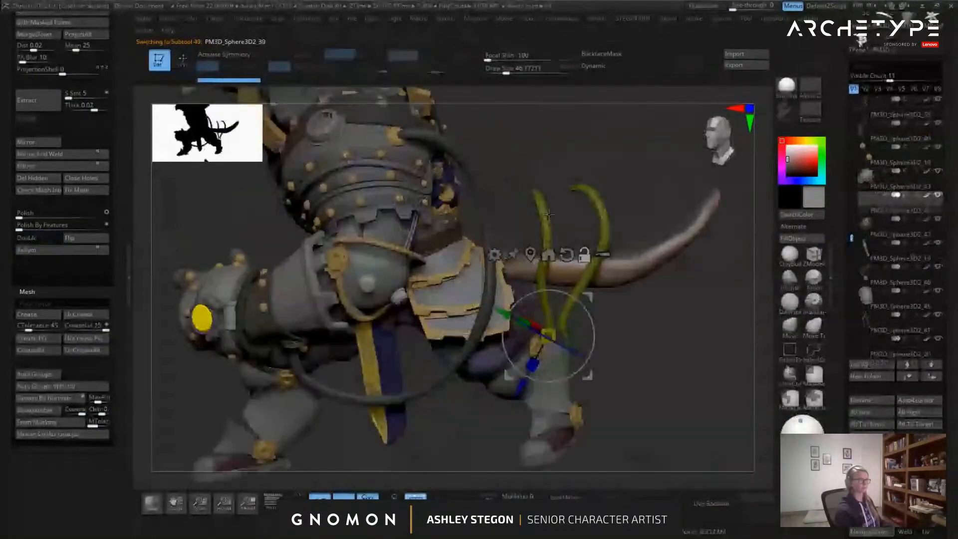
# Move and rotate the inserted hoses to join the elbow and gauntlet connectors, and view the full figure without the polygroup wireframe
pyautogui.keyDown('alt'); pyautogui.click(546, 216); pyautogui.keyUp('alt')
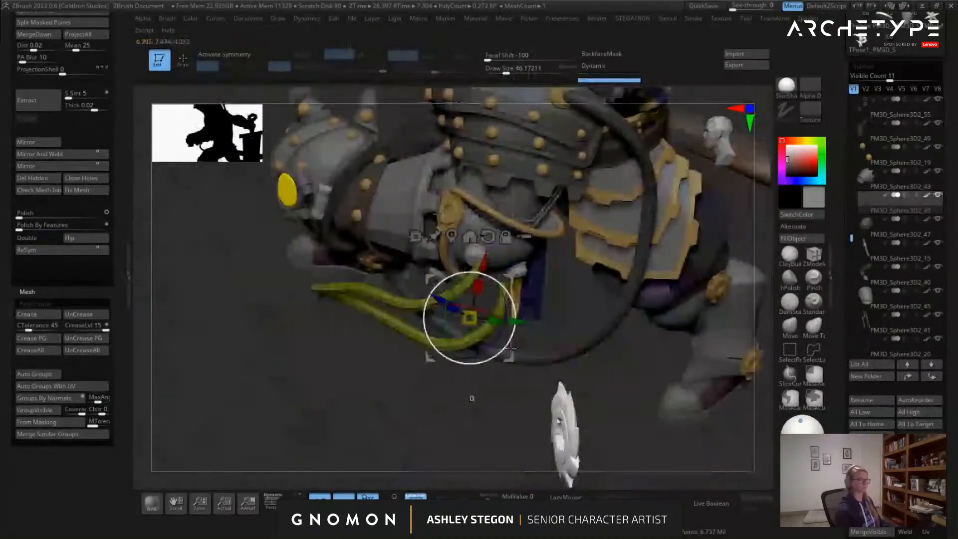
pyautogui.moveTo(510, 348)
pyautogui.mouseDown()
pyautogui.moveTo(488, 320)
pyautogui.moveTo(479, 339)
pyautogui.mouseUp()
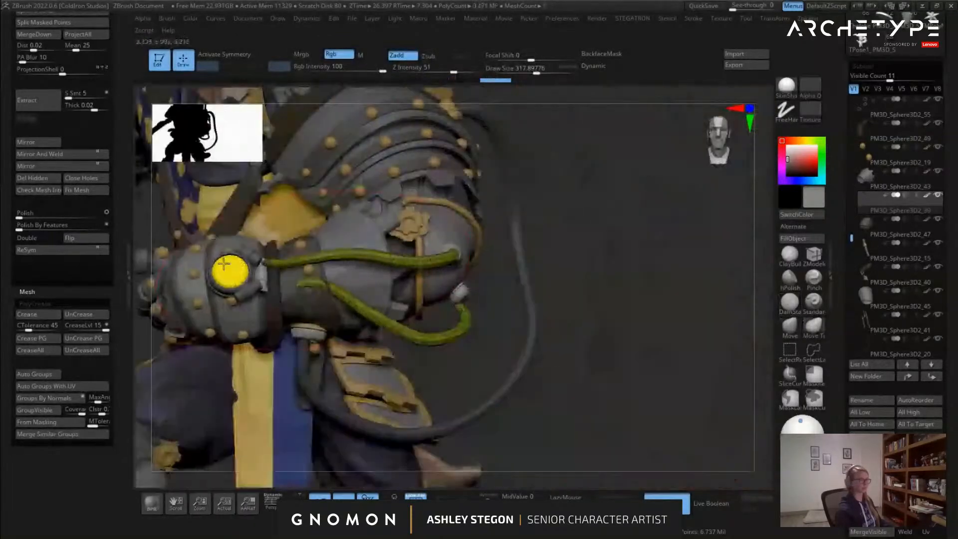
pyautogui.moveTo(285, 298)
pyautogui.mouseDown(button='right')
pyautogui.moveTo(208, 299)
pyautogui.moveTo(497, 297)
pyautogui.moveTo(426, 319)
pyautogui.moveTo(316, 253)
pyautogui.moveTo(514, 361)
pyautogui.moveTo(534, 395)
pyautogui.mouseUp(button='right')
pyautogui.press('f')
pyautogui.hotkey('shift', 'f')
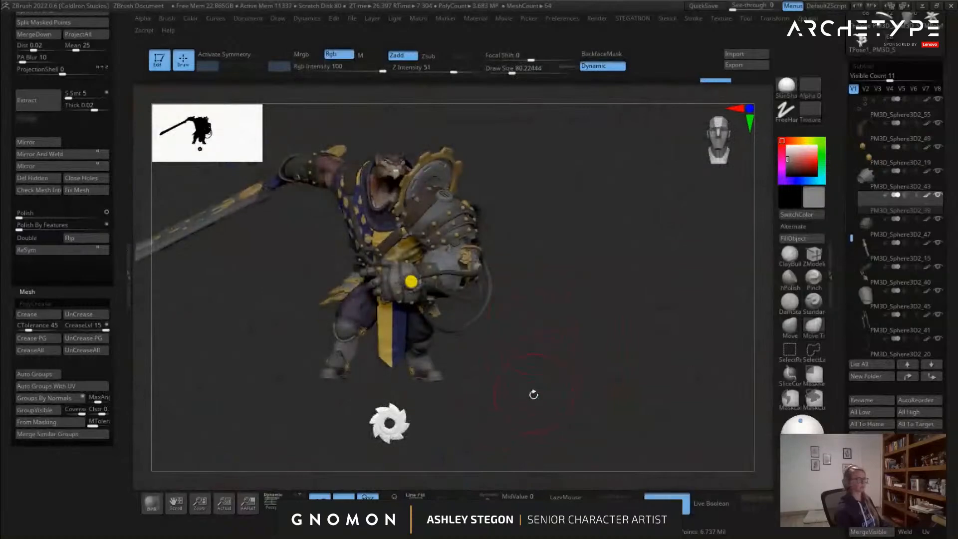
# Select the front waist cloth, turn on its polygroup wireframe and isolate it
pyautogui.keyDown('alt'); pyautogui.click(401, 332); pyautogui.keyUp('alt')
pyautogui.keyDown('alt'); pyautogui.moveTo(401, 331); pyautogui.dragTo(433, 316, button='right'); pyautogui.keyUp('alt')
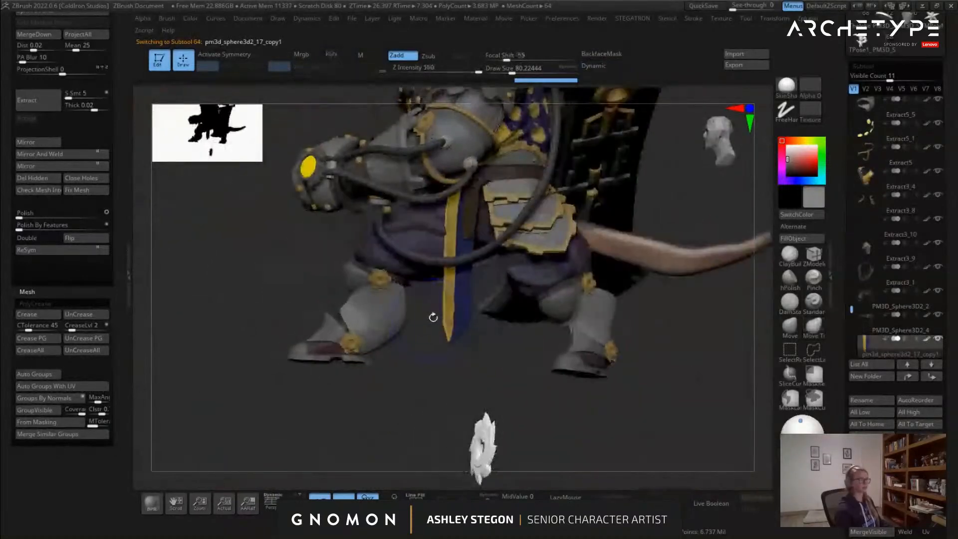
pyautogui.hotkey('shift', 'f')
pyautogui.keyDown('shift'); pyautogui.moveTo(463, 248); pyautogui.dragTo(434, 250, button='right'); pyautogui.keyUp('shift')
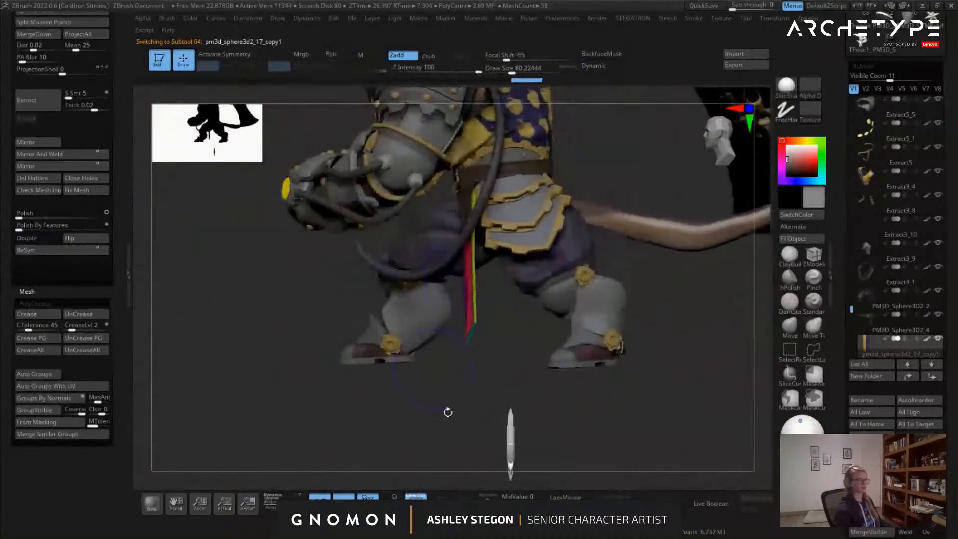
pyautogui.click(487, 502)
pyautogui.keyDown('alt'); pyautogui.moveTo(476, 343); pyautogui.dragTo(499, 377, button='right'); pyautogui.keyUp('alt')
pyautogui.moveTo(357, 231); pyautogui.dragTo(464, 192, button='right')
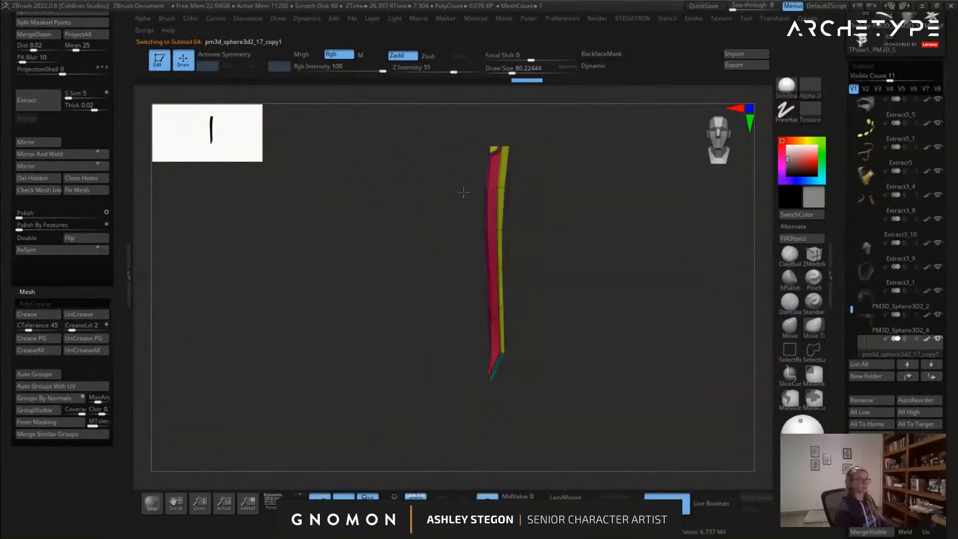
# Mask the upper part of the cloth, place the gizmo at its top edge and undo a trial adjustment
pyautogui.moveTo(439, 153)
pyautogui.keyDown('ctrl'); pyautogui.mouseDown()
pyautogui.moveTo(360, 375)
pyautogui.moveTo(569, 250)
pyautogui.mouseUp(); pyautogui.keyUp('ctrl')
pyautogui.moveTo(564, 248)
pyautogui.mouseDown(button='right')
pyautogui.moveTo(552, 150)
pyautogui.moveTo(507, 205)
pyautogui.mouseUp(button='right')
pyautogui.press('w')
pyautogui.keyDown('alt'); pyautogui.moveTo(427, 172); pyautogui.dragTo(246, 227); pyautogui.keyUp('alt')
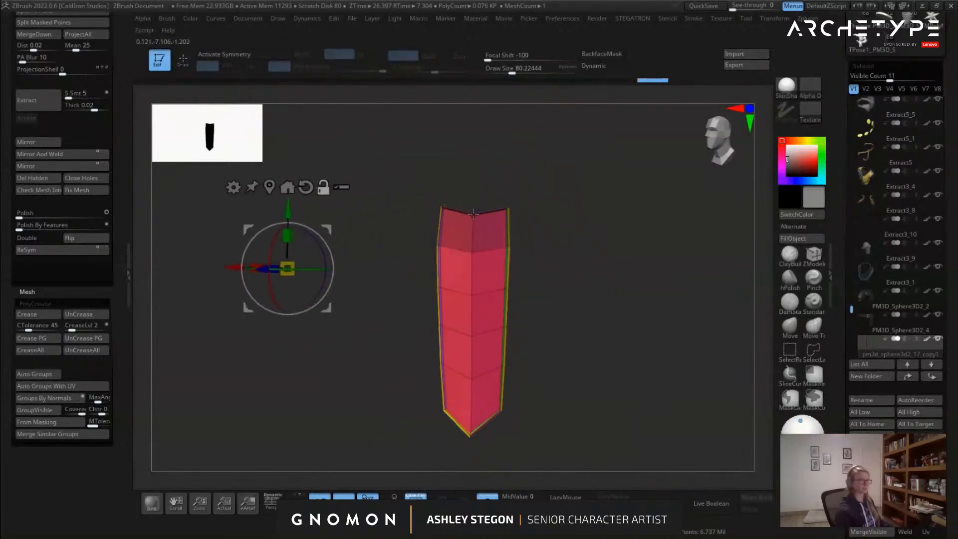
pyautogui.keyDown('alt'); pyautogui.click(467, 215); pyautogui.keyUp('alt')
pyautogui.moveTo(515, 205); pyautogui.dragTo(501, 252)
pyautogui.hotkey('ctrl', 'z')
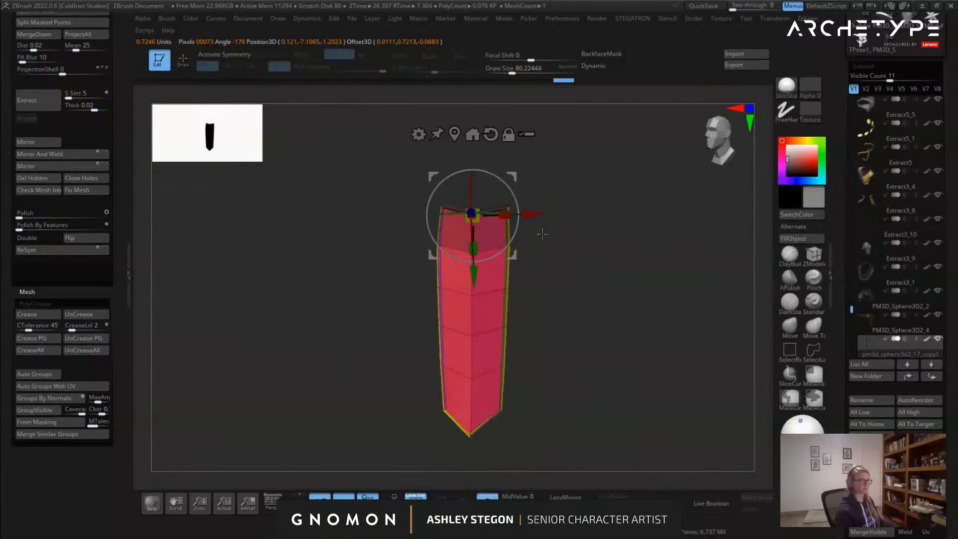
# Mask the cloth's top edge, shift the gizmo down to the first segment and rotate the unmasked part
pyautogui.keyDown('ctrl'); pyautogui.moveTo(412, 194); pyautogui.dragTo(425, 229); pyautogui.keyUp('ctrl')
pyautogui.keyDown('alt'); pyautogui.moveTo(473, 276); pyautogui.dragTo(474, 290); pyautogui.keyUp('alt')
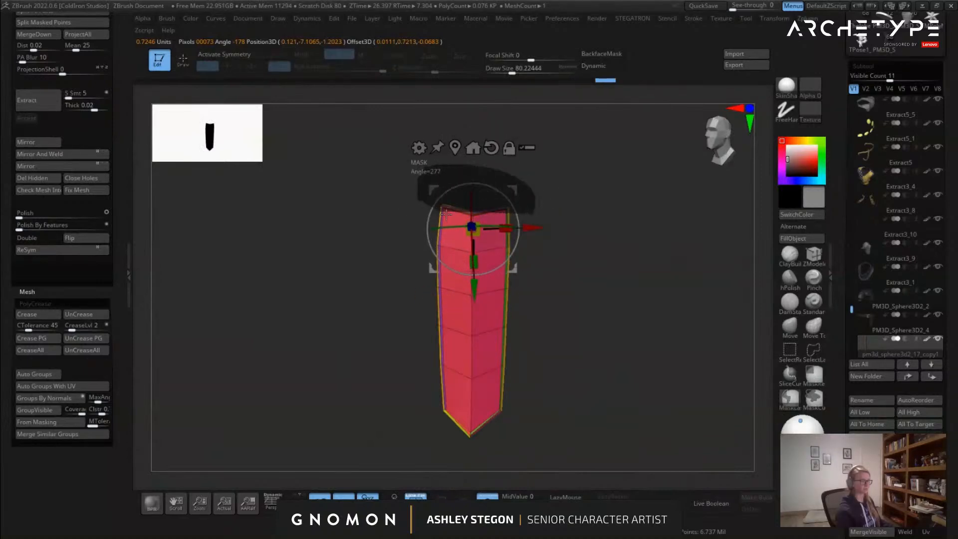
pyautogui.keyDown('ctrl'); pyautogui.moveTo(438, 210); pyautogui.dragTo(449, 215); pyautogui.keyUp('ctrl')
pyautogui.keyDown('ctrl'); pyautogui.moveTo(545, 240); pyautogui.dragTo(545, 255, button='right'); pyautogui.keyUp('ctrl')
pyautogui.moveTo(502, 265); pyautogui.dragTo(507, 258)
# Extend the mask down the cloth, lower the gizmo to the next segment and bend the remaining length
pyautogui.moveTo(519, 194)
pyautogui.keyDown('ctrl'); pyautogui.mouseDown()
pyautogui.moveTo(409, 184)
pyautogui.moveTo(548, 214)
pyautogui.mouseUp(); pyautogui.keyUp('ctrl')
pyautogui.moveTo(484, 289)
pyautogui.keyDown('alt'); pyautogui.mouseDown()
pyautogui.moveTo(491, 330)
pyautogui.moveTo(515, 296)
pyautogui.mouseUp(); pyautogui.keyUp('alt')
pyautogui.moveTo(544, 295); pyautogui.dragTo(474, 294, button='right')
pyautogui.moveTo(471, 295); pyautogui.dragTo(465, 284)
# Rotate the unmasked part of the cloth further to the side against the full character, and isolate the cloth again
pyautogui.moveTo(477, 475); pyautogui.dragTo(494, 479)
pyautogui.click(488, 498)
pyautogui.moveTo(549, 400); pyautogui.dragTo(482, 260, button='right')
pyautogui.moveTo(470, 281); pyautogui.dragTo(463, 274)
pyautogui.moveTo(400, 250)
pyautogui.mouseDown(button='right')
pyautogui.moveTo(512, 278)
pyautogui.moveTo(602, 283)
pyautogui.moveTo(654, 257)
pyautogui.mouseUp(button='right')
pyautogui.click(487, 497)
# Mask the upper half of the cloth, bend the lower half and compare it with the rest of the character
pyautogui.moveTo(650, 222)
pyautogui.keyDown('ctrl'); pyautogui.mouseDown()
pyautogui.moveTo(606, 162)
pyautogui.moveTo(409, 303)
pyautogui.mouseUp(); pyautogui.keyUp('ctrl')
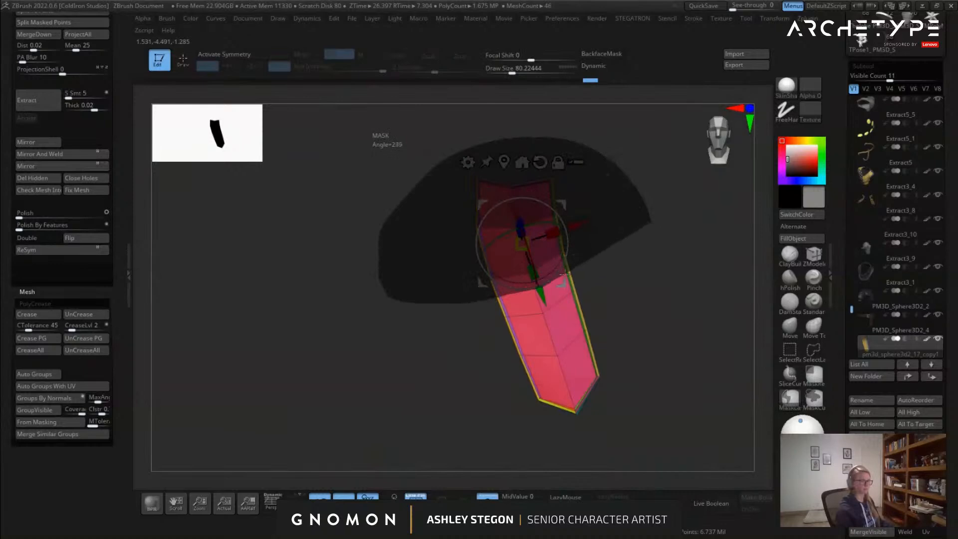
pyautogui.keyDown('ctrl'); pyautogui.moveTo(553, 281); pyautogui.dragTo(555, 283); pyautogui.keyUp('ctrl')
pyautogui.moveTo(528, 274); pyautogui.dragTo(532, 310, button='right')
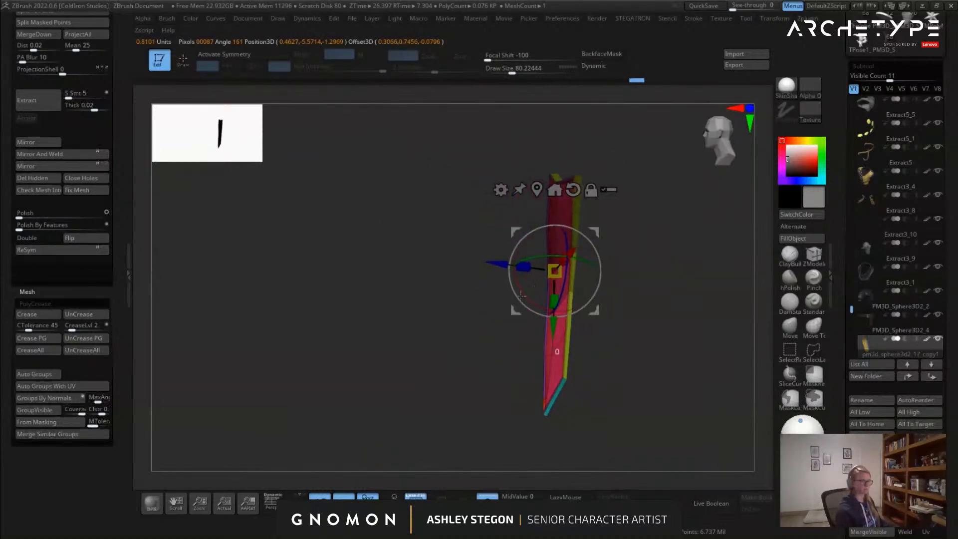
pyautogui.click(488, 498)
pyautogui.moveTo(606, 407); pyautogui.dragTo(644, 375, button='right')
pyautogui.click(488, 497)
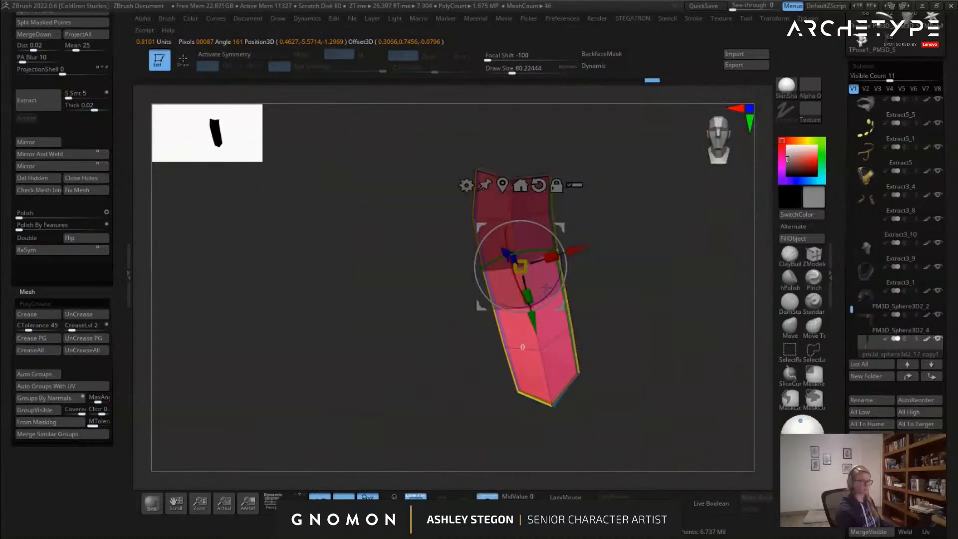
# Lower the gizmo towards the cloth's tip, mask everything above it and bend the tip into the sweeping curve
pyautogui.keyDown('alt'); pyautogui.moveTo(534, 319); pyautogui.dragTo(546, 352); pyautogui.keyUp('alt')
pyautogui.moveTo(545, 352); pyautogui.dragTo(611, 268, button='right')
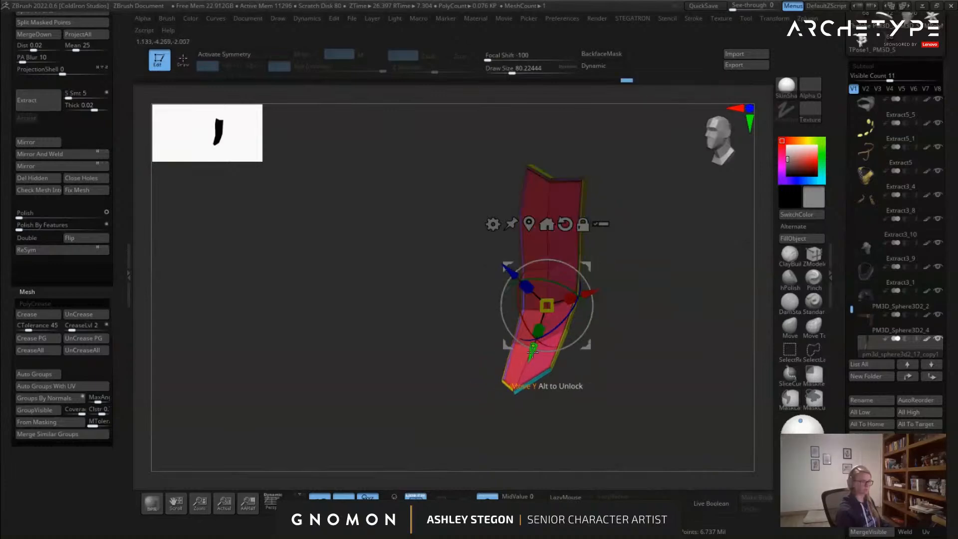
pyautogui.moveTo(533, 348); pyautogui.dragTo(518, 403)
pyautogui.keyDown('ctrl'); pyautogui.moveTo(628, 303); pyautogui.dragTo(520, 284); pyautogui.keyUp('ctrl')
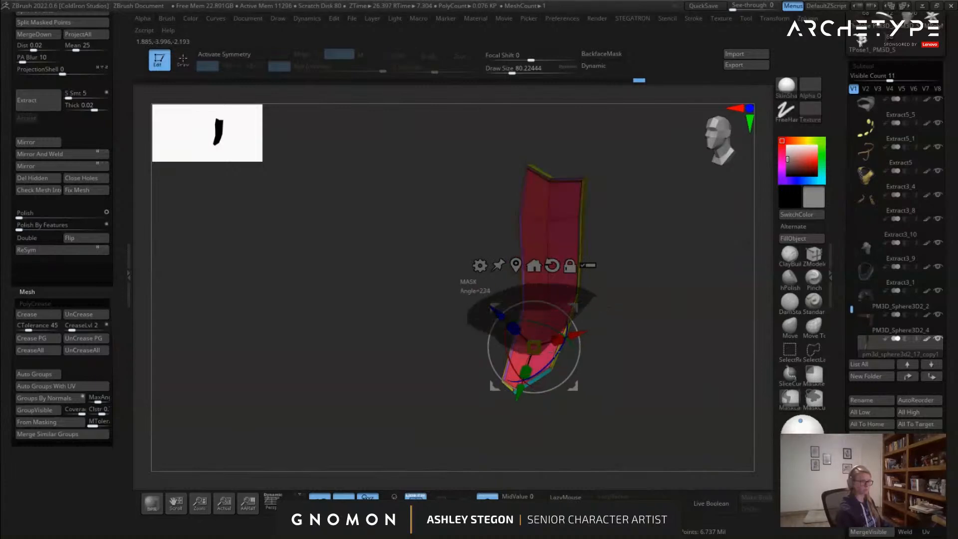
pyautogui.keyDown('ctrl'); pyautogui.moveTo(536, 357); pyautogui.dragTo(538, 361); pyautogui.keyUp('ctrl')
pyautogui.moveTo(480, 338)
pyautogui.mouseDown()
pyautogui.moveTo(459, 324)
pyautogui.moveTo(435, 338)
pyautogui.mouseUp()
# Return to Draw mode, show the whole character and subdivide the bent waist cloth
pyautogui.press('q')
pyautogui.click(487, 497)
pyautogui.moveTo(561, 387); pyautogui.dragTo(564, 366)
pyautogui.hotkey('ctrl', 'd')
pyautogui.moveTo(636, 366); pyautogui.dragTo(613, 302)
# Select the belt and reshape its hanging strap to follow the swept cloth, adjusting the draw size to about 87
pyautogui.keyDown('alt'); pyautogui.click(598, 282); pyautogui.keyUp('alt')
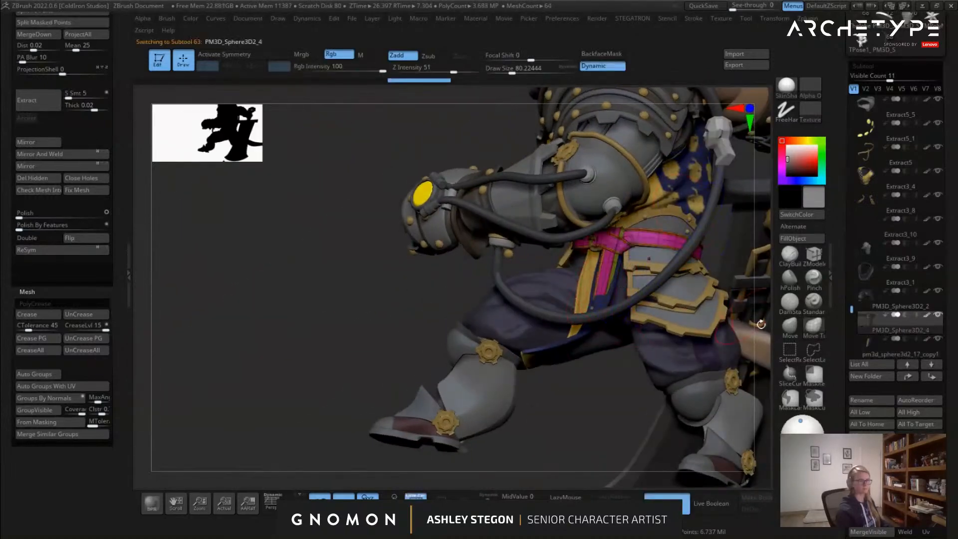
pyautogui.keyDown('ctrl'); pyautogui.moveTo(725, 276); pyautogui.dragTo(712, 312, button='right'); pyautogui.keyUp('ctrl')
pyautogui.press('s')
pyautogui.click(567, 290)
pyautogui.moveTo(599, 322); pyautogui.dragTo(584, 314, button='right')
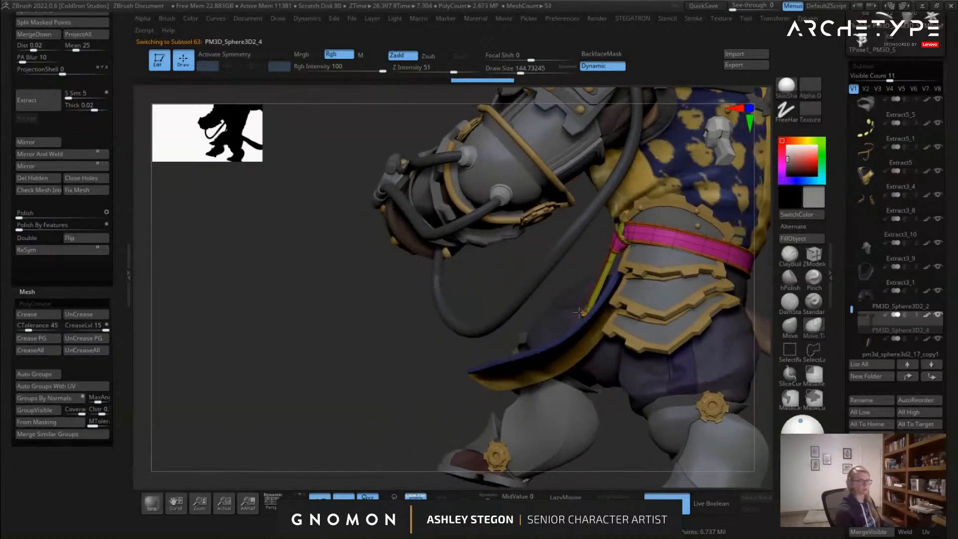
pyautogui.press('s')
pyautogui.moveTo(603, 278); pyautogui.dragTo(593, 279)
pyautogui.moveTo(580, 305); pyautogui.dragTo(574, 301)
pyautogui.press('s')
pyautogui.moveTo(605, 265); pyautogui.dragTo(618, 266)
pyautogui.moveTo(619, 268); pyautogui.dragTo(619, 294, button='right')
pyautogui.hotkey('shift', 'f')
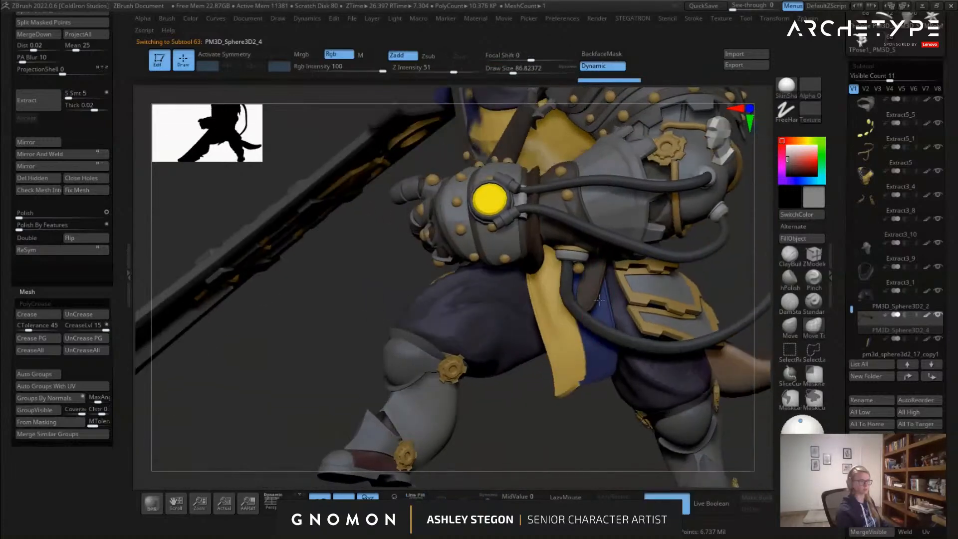
# Select the trousers, turn on their polygroup wireframe and isolate them
pyautogui.moveTo(554, 300)
pyautogui.mouseDown(button='right')
pyautogui.moveTo(581, 304)
pyautogui.moveTo(564, 278)
pyautogui.moveTo(461, 299)
pyautogui.moveTo(488, 280)
pyautogui.moveTo(490, 246)
pyautogui.moveTo(502, 300)
pyautogui.moveTo(584, 280)
pyautogui.moveTo(465, 244)
pyautogui.moveTo(452, 256)
pyautogui.moveTo(418, 247)
pyautogui.moveTo(436, 255)
pyautogui.moveTo(422, 264)
pyautogui.moveTo(319, 266)
pyautogui.mouseUp(button='right')
pyautogui.keyDown('alt'); pyautogui.click(487, 248); pyautogui.keyUp('alt')
pyautogui.keyDown('alt'); pyautogui.click(465, 250); pyautogui.keyUp('alt')
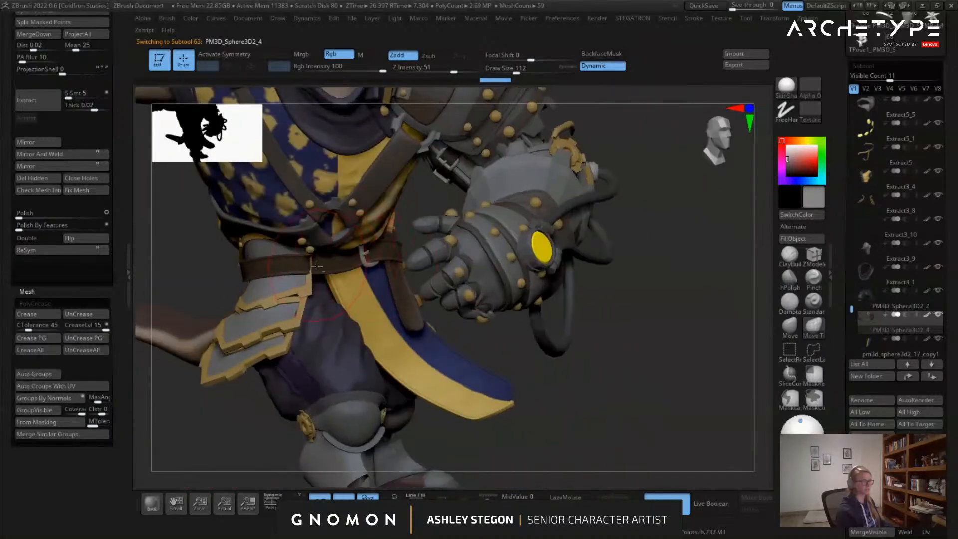
pyautogui.keyDown('alt'); pyautogui.click(332, 345); pyautogui.keyUp('alt')
pyautogui.moveTo(339, 345); pyautogui.dragTo(279, 345, button='right')
pyautogui.hotkey('shift', 'f')
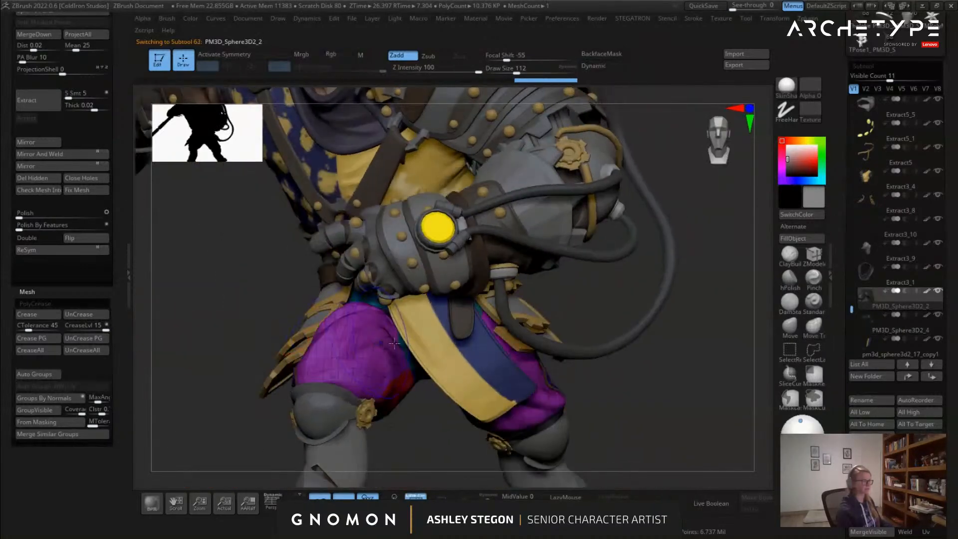
pyautogui.moveTo(410, 414); pyautogui.dragTo(449, 488, button='right')
pyautogui.click(487, 499)
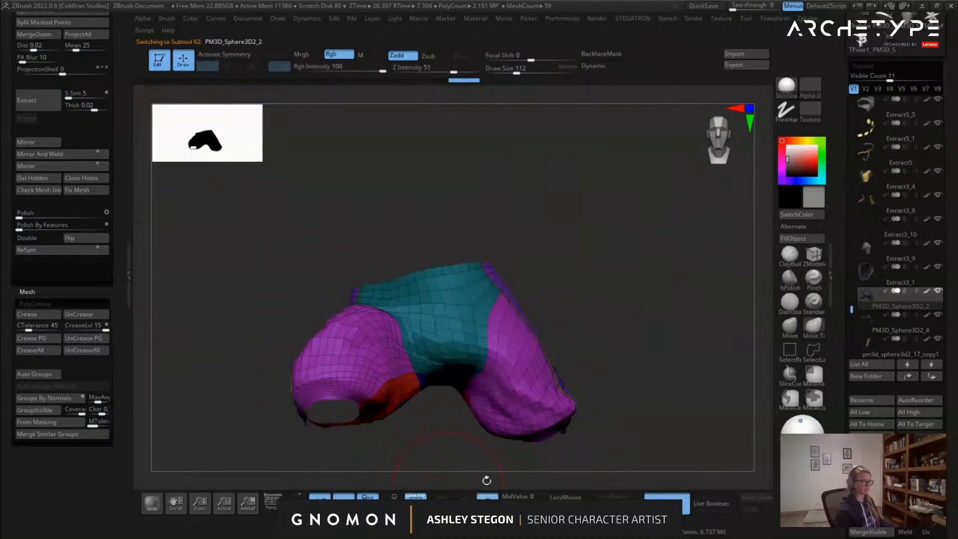
# Turn off the polygroup wireframe and smooth the distorted surface across the isolated trousers' thighs and seat
pyautogui.hotkey('shift', 'f')
pyautogui.moveTo(404, 320); pyautogui.dragTo(391, 322, button='right')
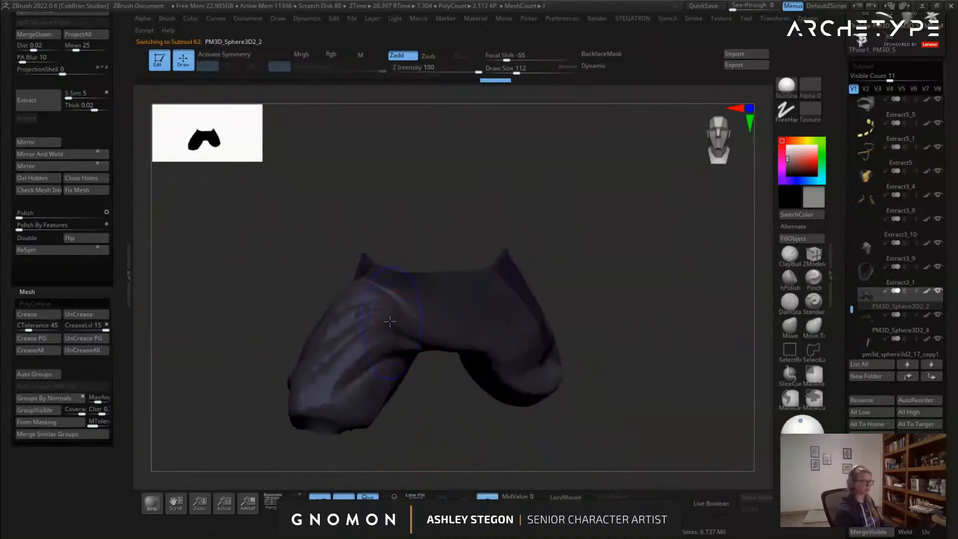
pyautogui.moveTo(458, 340); pyautogui.dragTo(484, 367, button='right')
pyautogui.moveTo(383, 321); pyautogui.dragTo(317, 310, button='right')
pyautogui.moveTo(359, 343); pyautogui.dragTo(441, 307, button='right')
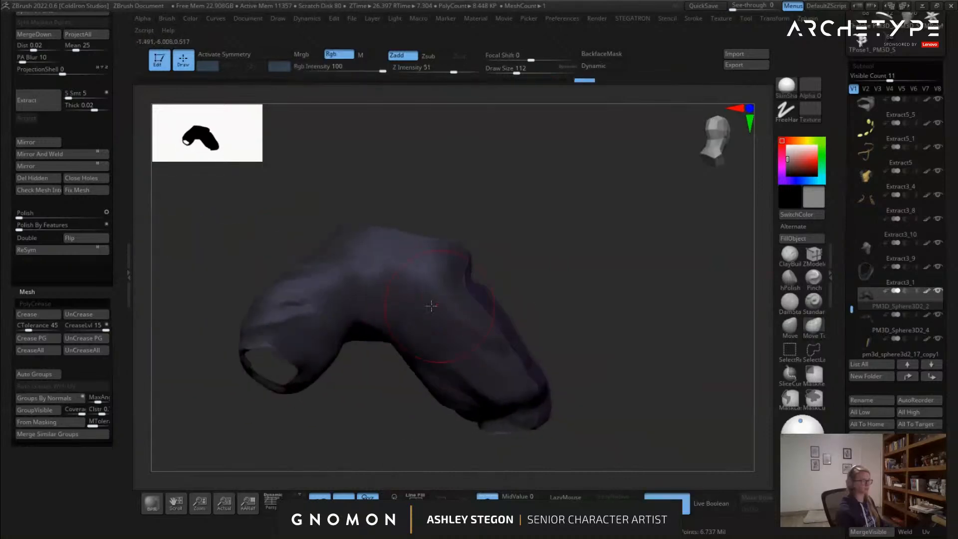
# Select the Standard brush and sculpt folds across the seat of the trousers, adjusting the draw size from about 68 to 77
pyautogui.click(814, 302)
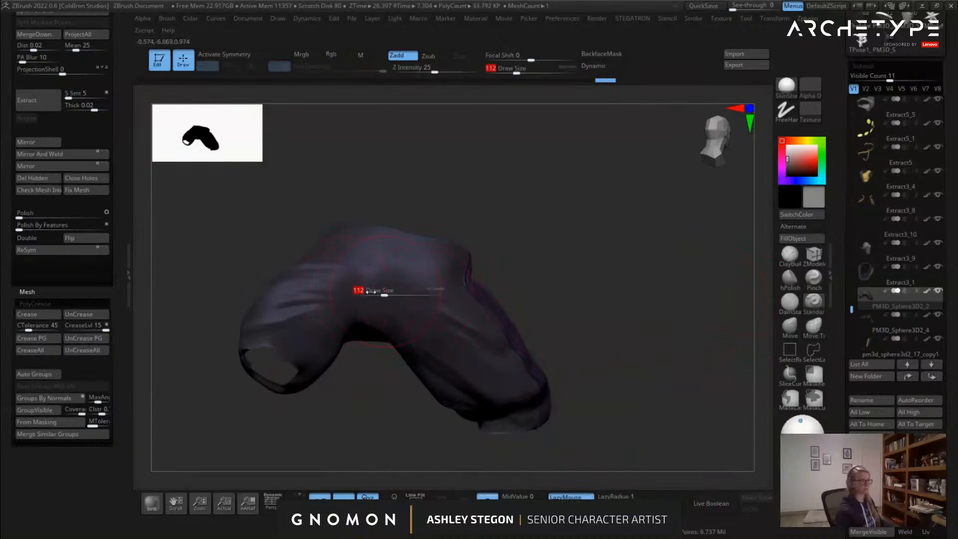
pyautogui.press('s')
pyautogui.click(385, 298)
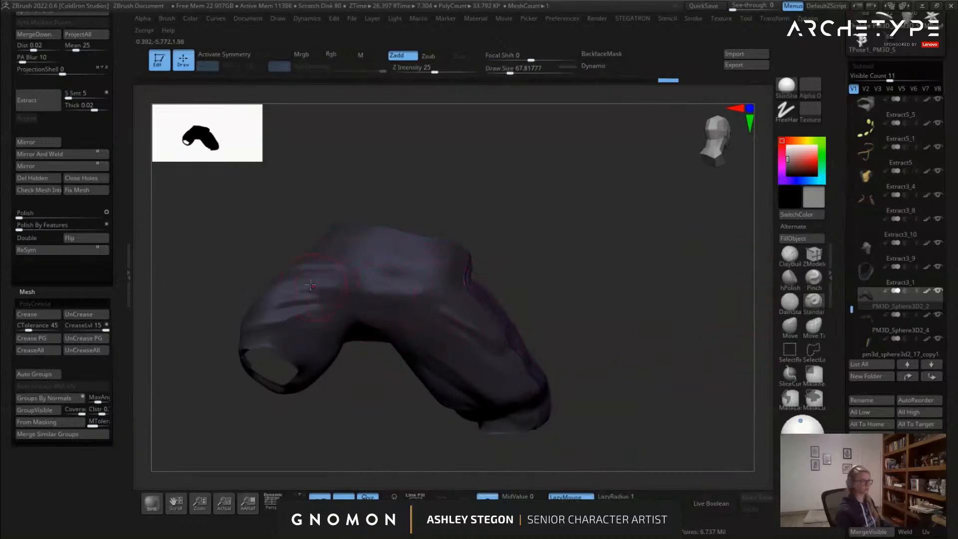
pyautogui.press('s')
pyautogui.moveTo(430, 306)
pyautogui.mouseDown(button='right')
pyautogui.moveTo(326, 321)
pyautogui.moveTo(379, 299)
pyautogui.mouseUp(button='right')
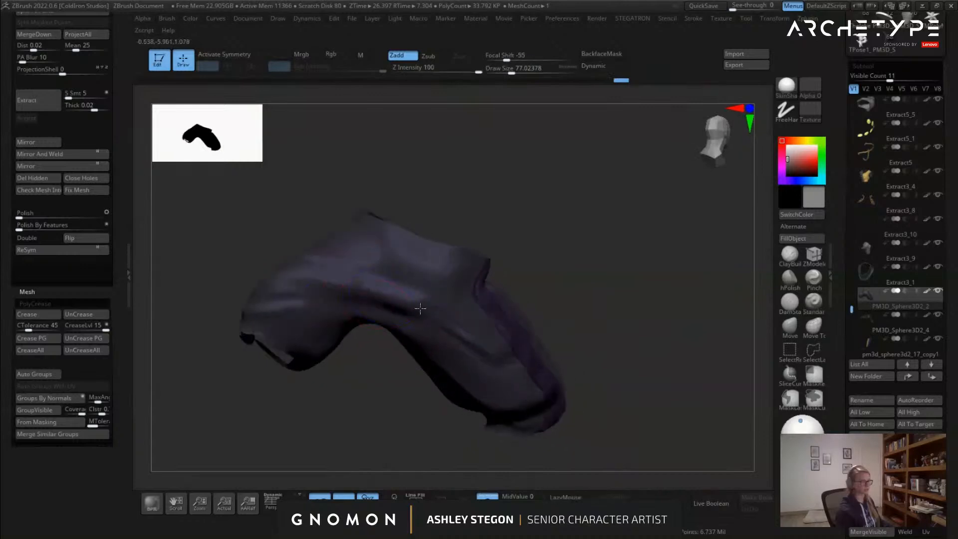
# Continue the folds around the side of the trouser leg and smooth them, using a draw size of about 65
pyautogui.moveTo(437, 301)
pyautogui.mouseDown(button='right')
pyautogui.moveTo(390, 278)
pyautogui.moveTo(345, 310)
pyautogui.mouseUp(button='right')
pyautogui.moveTo(425, 226)
pyautogui.mouseDown(button='right')
pyautogui.moveTo(447, 228)
pyautogui.moveTo(417, 221)
pyautogui.mouseUp(button='right')
pyautogui.moveTo(322, 258)
pyautogui.mouseDown(button='right')
pyautogui.moveTo(398, 245)
pyautogui.moveTo(423, 310)
pyautogui.mouseUp(button='right')
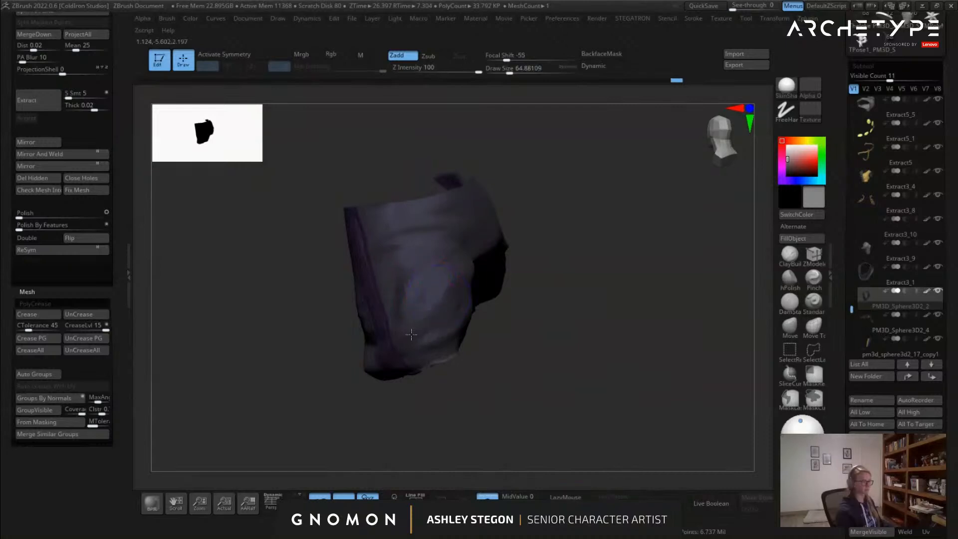
pyautogui.moveTo(458, 270)
pyautogui.mouseDown(button='right')
pyautogui.moveTo(441, 273)
pyautogui.moveTo(413, 305)
pyautogui.moveTo(342, 299)
pyautogui.moveTo(319, 287)
pyautogui.moveTo(298, 247)
pyautogui.mouseUp(button='right')
# Switch between subdivision levels and smooth the rough wrinkles on the front of the thigh with a draw size of about 80
pyautogui.press('d')
pyautogui.hotkey('shift', 'd')
pyautogui.hotkey('shift', 'd')
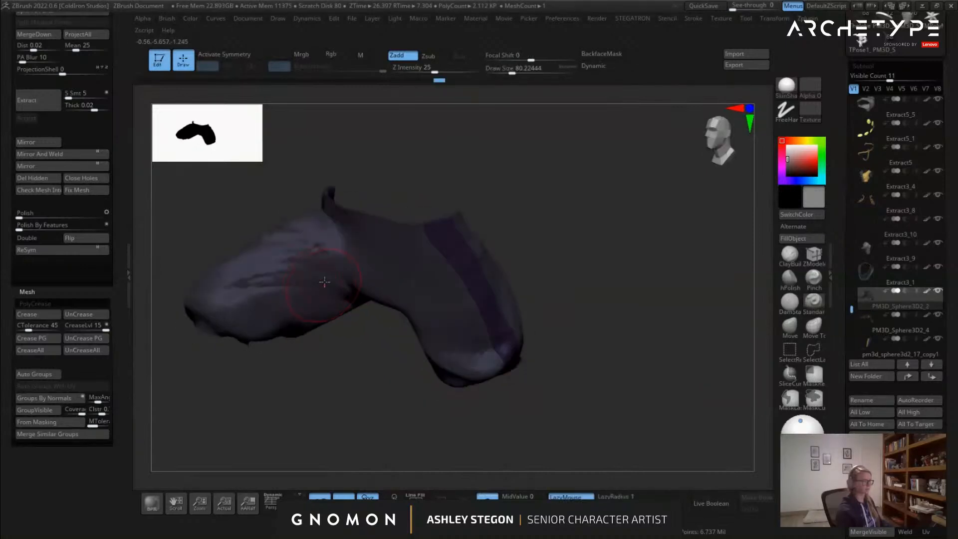
pyautogui.press('d')
pyautogui.press('d')
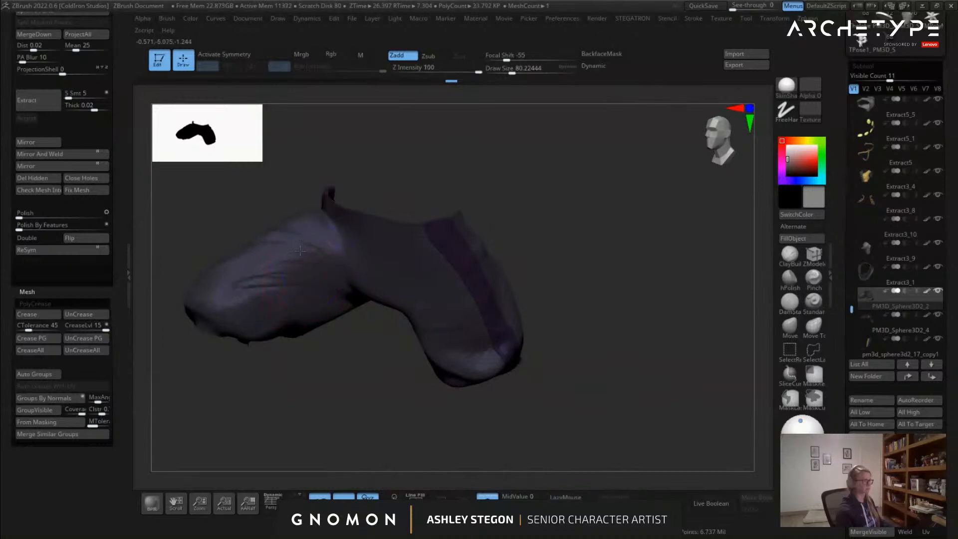
pyautogui.moveTo(308, 270)
pyautogui.mouseDown(button='right')
pyautogui.moveTo(297, 243)
pyautogui.moveTo(328, 269)
pyautogui.moveTo(377, 274)
pyautogui.mouseUp(button='right')
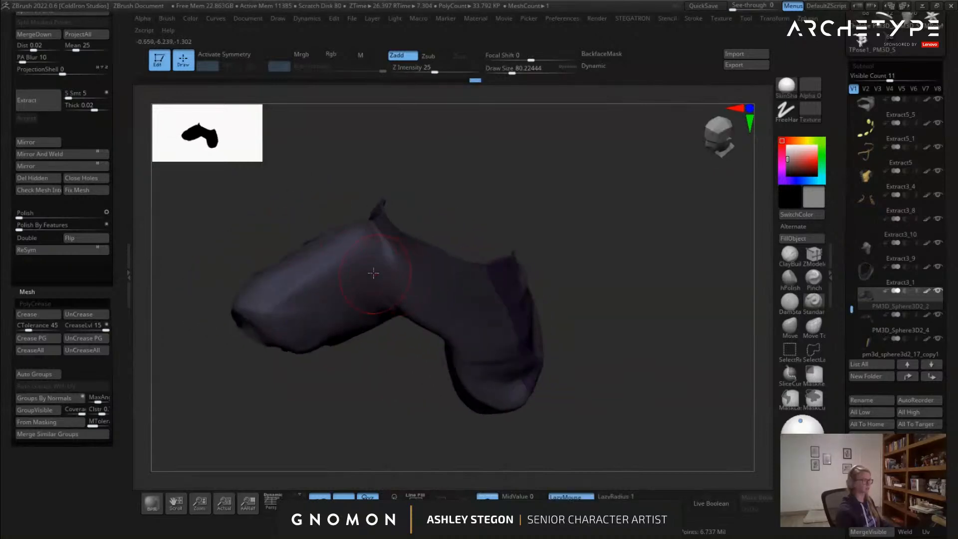
pyautogui.press('shift')
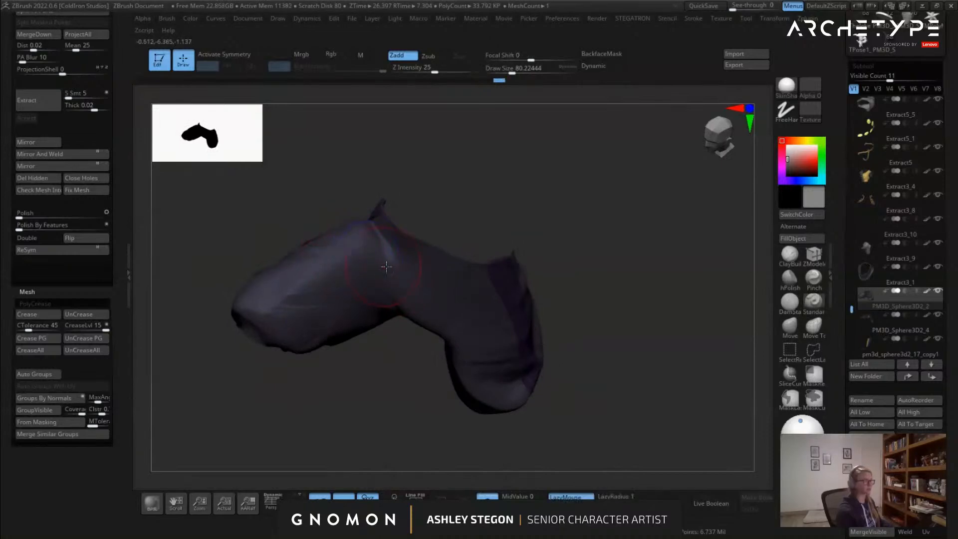
# Sculpt tension folds where the front of the thigh meets the hip, reducing the draw size to about 56 and then 51
pyautogui.press('s')
pyautogui.moveTo(381, 259); pyautogui.dragTo(370, 248)
pyautogui.press('s')
pyautogui.keyDown('shift'); pyautogui.moveTo(370, 249); pyautogui.dragTo(382, 253, button='right'); pyautogui.keyUp('shift')
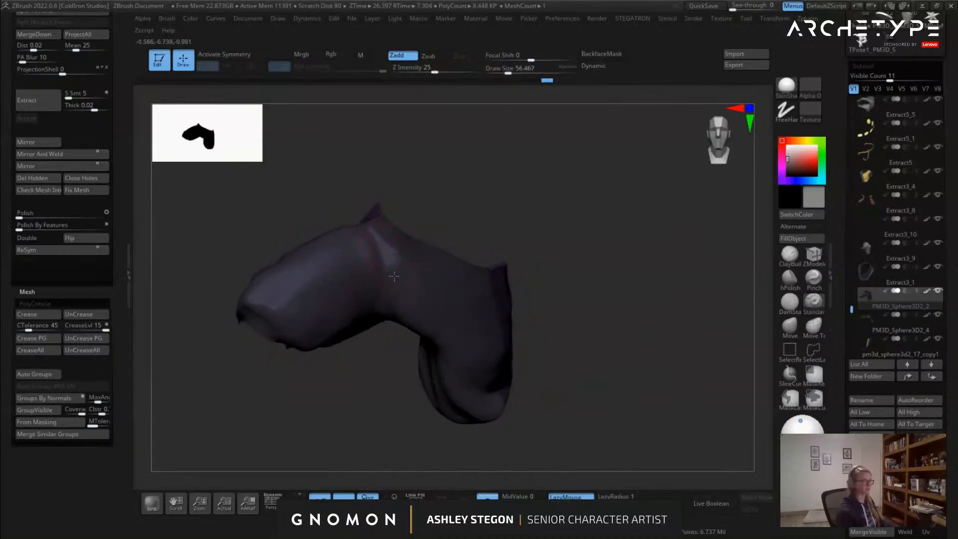
pyautogui.moveTo(394, 291); pyautogui.dragTo(363, 281, button='right')
pyautogui.moveTo(347, 222); pyautogui.dragTo(374, 249, button='right')
pyautogui.moveTo(379, 255)
pyautogui.mouseDown(button='right')
pyautogui.moveTo(391, 255)
pyautogui.moveTo(410, 321)
pyautogui.moveTo(378, 303)
pyautogui.moveTo(399, 313)
pyautogui.mouseUp(button='right')
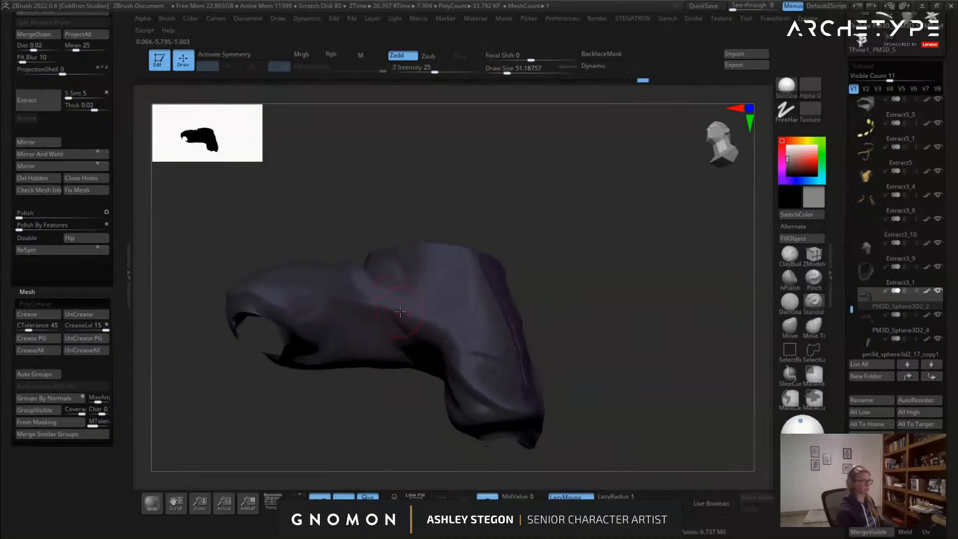
# Sculpt finer folds around the crotch and inner leg of the trousers, reducing the draw size to about 49
pyautogui.moveTo(341, 333); pyautogui.dragTo(394, 333, button='right')
pyautogui.moveTo(470, 386)
pyautogui.mouseDown(button='right')
pyautogui.moveTo(425, 325)
pyautogui.moveTo(387, 307)
pyautogui.mouseUp(button='right')
pyautogui.press('s')
pyautogui.moveTo(389, 307); pyautogui.dragTo(377, 308)
pyautogui.moveTo(401, 320)
pyautogui.mouseDown(button='right')
pyautogui.moveTo(364, 211)
pyautogui.moveTo(304, 317)
pyautogui.mouseUp(button='right')
pyautogui.press('s')
pyautogui.press('s')
pyautogui.moveTo(368, 296); pyautogui.dragTo(348, 288)
pyautogui.moveTo(350, 288); pyautogui.dragTo(402, 272, button='right')
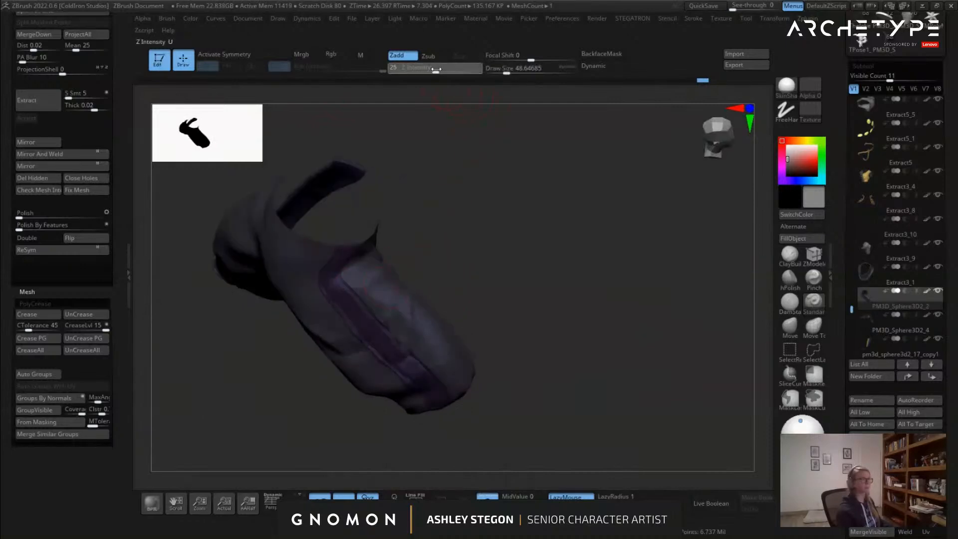
# Raise the Z Intensity to 34 and sculpt folds around the hip and along the inner thigh
pyautogui.keyDown('alt'); pyautogui.moveTo(324, 267); pyautogui.dragTo(321, 317, button='right'); pyautogui.keyUp('alt')
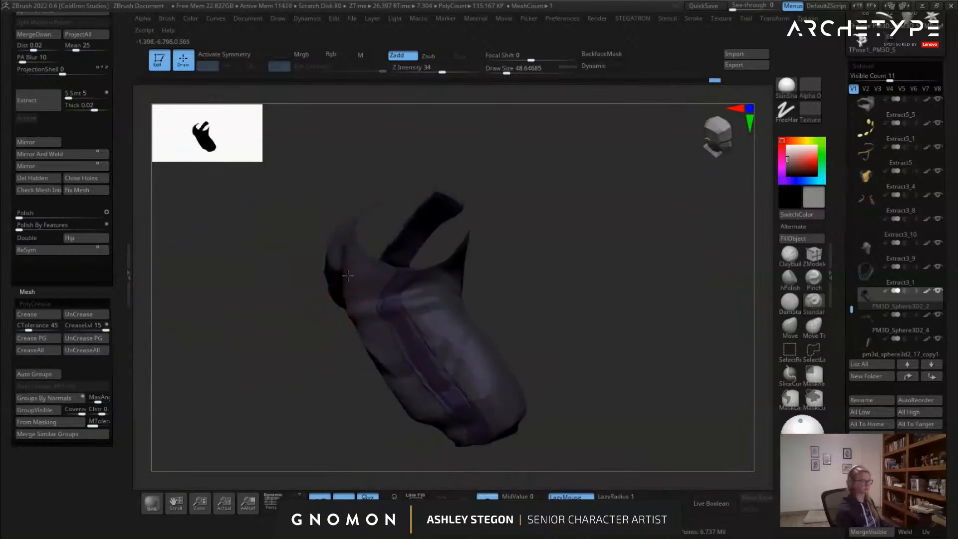
pyautogui.moveTo(395, 284); pyautogui.dragTo(472, 300, button='right')
pyautogui.moveTo(360, 291); pyautogui.dragTo(577, 303, button='right')
pyautogui.moveTo(464, 323); pyautogui.dragTo(529, 316, button='right')
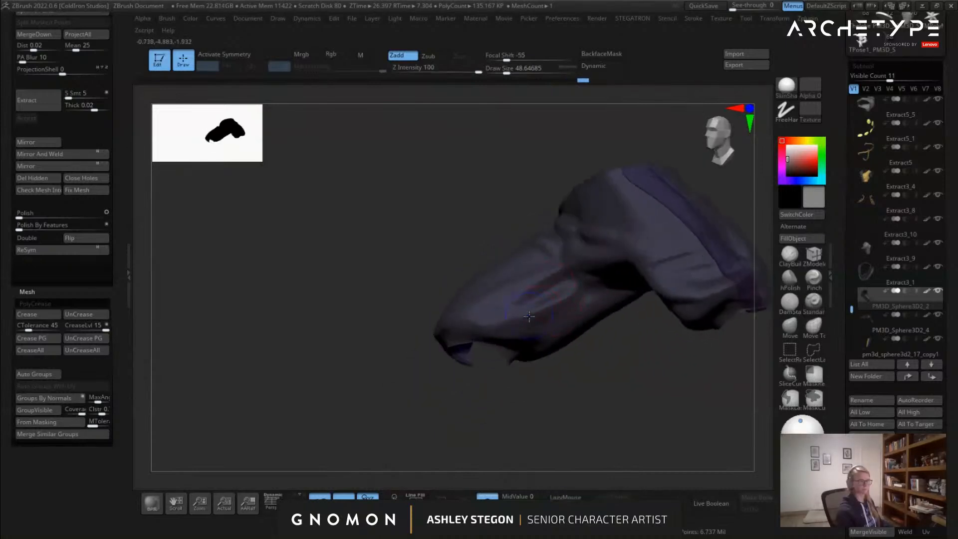
# Step down to lower subdivision levels and smooth the lumpy inner thigh with a draw size of about 68
pyautogui.hotkey('shift', 'd')
pyautogui.hotkey('shift', 'd')
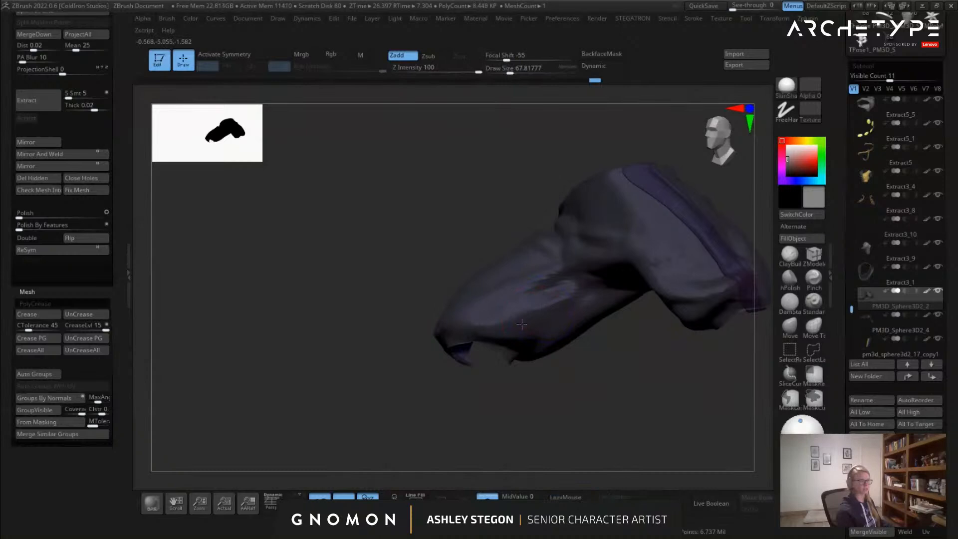
pyautogui.keyDown('shift'); pyautogui.moveTo(544, 322); pyautogui.dragTo(531, 322); pyautogui.keyUp('shift')
pyautogui.moveTo(521, 303); pyautogui.dragTo(530, 352, button='right')
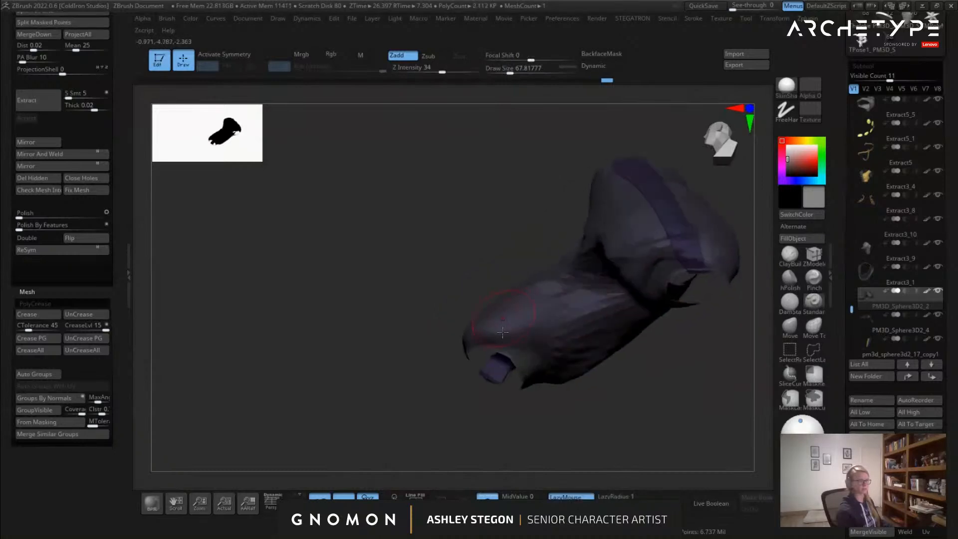
pyautogui.hotkey('shift', 'd')
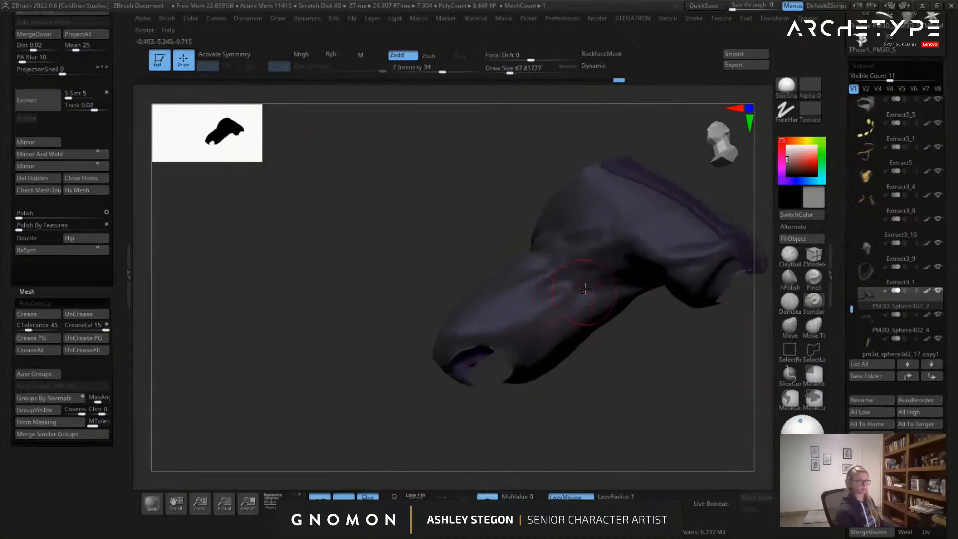
# Sculpt folds along the inner thigh towards the crotch, raise the subdivision level and soften the transition
pyautogui.moveTo(502, 318); pyautogui.dragTo(530, 309)
pyautogui.moveTo(529, 310)
pyautogui.mouseDown(button='right')
pyautogui.moveTo(579, 305)
pyautogui.moveTo(618, 273)
pyautogui.mouseUp(button='right')
pyautogui.press('d')
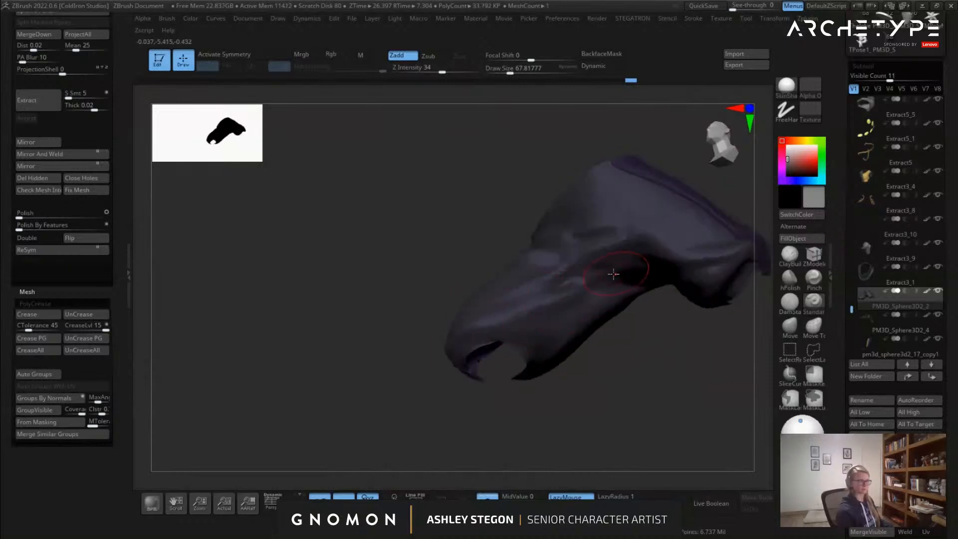
pyautogui.keyDown('shift'); pyautogui.moveTo(621, 270); pyautogui.dragTo(607, 277); pyautogui.keyUp('shift')
pyautogui.moveTo(600, 268)
pyautogui.mouseDown(button='right')
pyautogui.moveTo(534, 299)
pyautogui.moveTo(423, 288)
pyautogui.mouseUp(button='right')
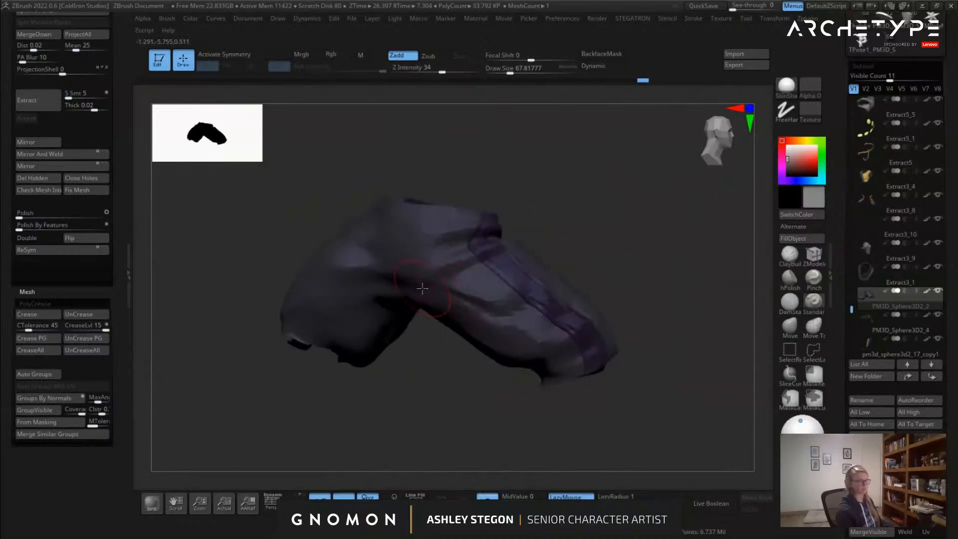
# Smooth and rework the folds on the back of the thigh beside the side stripe, working at lower and higher subdivision levels
pyautogui.moveTo(516, 309); pyautogui.dragTo(496, 342, button='right')
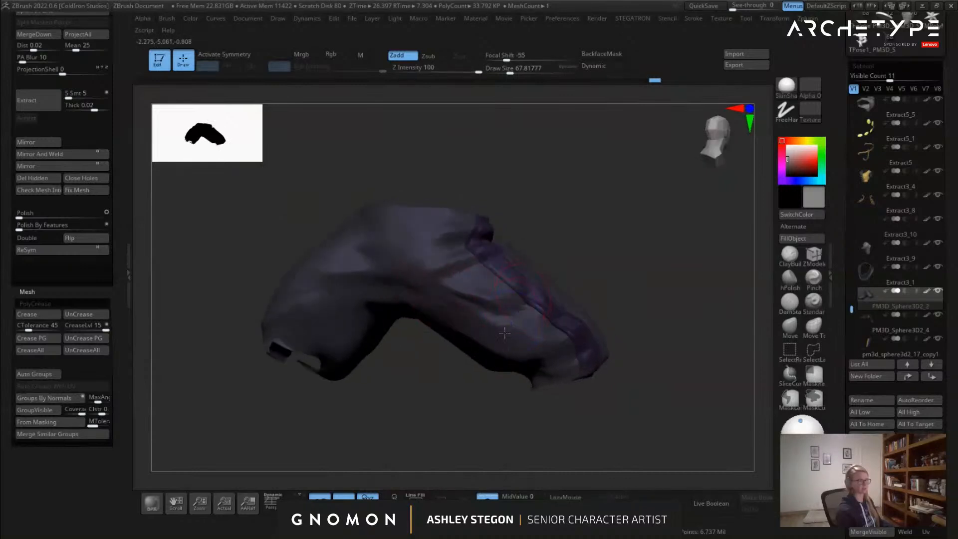
pyautogui.keyDown('shift'); pyautogui.moveTo(496, 342); pyautogui.dragTo(500, 322); pyautogui.keyUp('shift')
pyautogui.moveTo(500, 322); pyautogui.dragTo(498, 346, button='right')
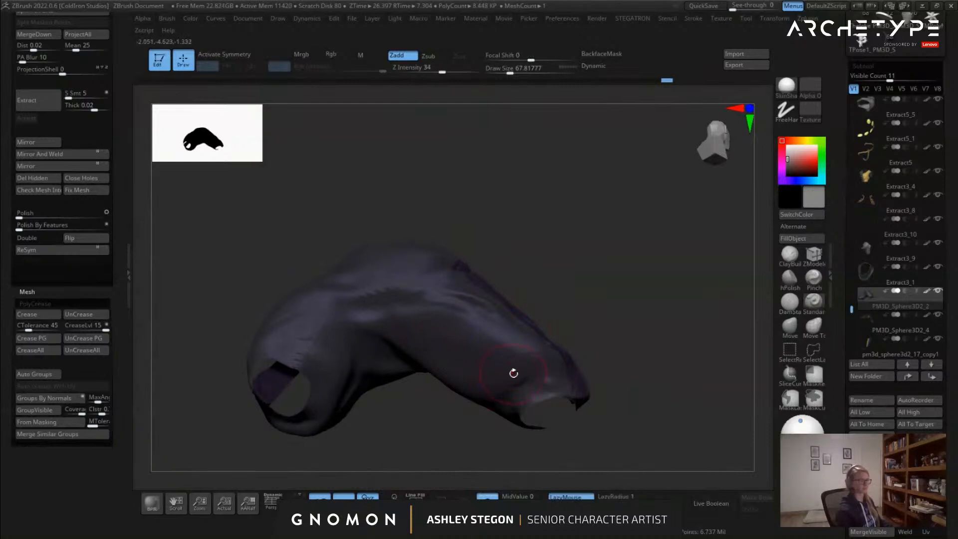
pyautogui.hotkey('shift', 'd')
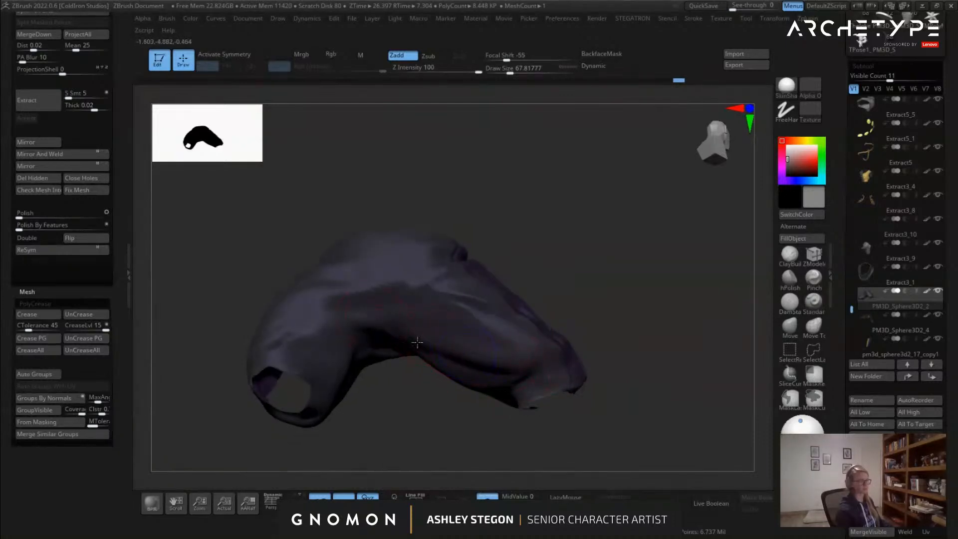
pyautogui.press('d')
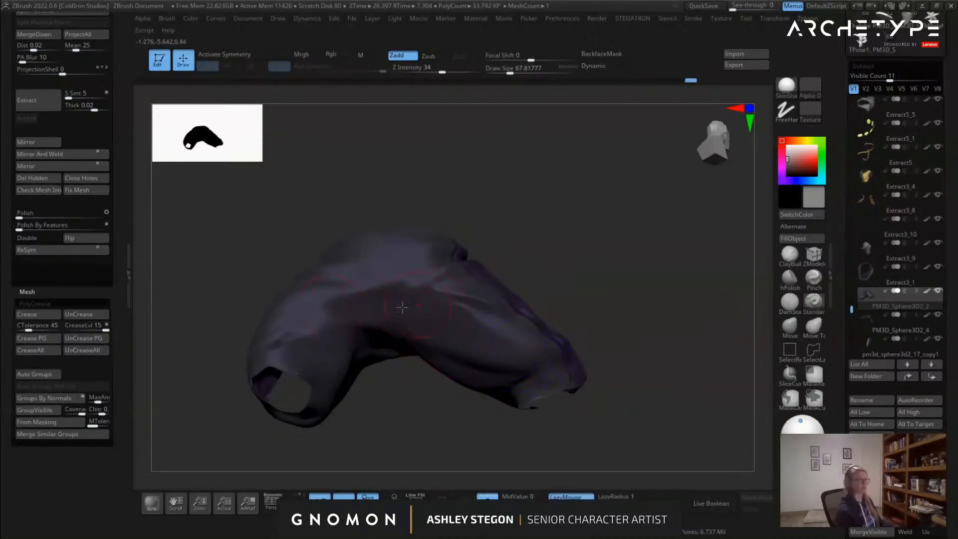
pyautogui.moveTo(483, 311); pyautogui.dragTo(482, 311, button='right')
pyautogui.press('shift')
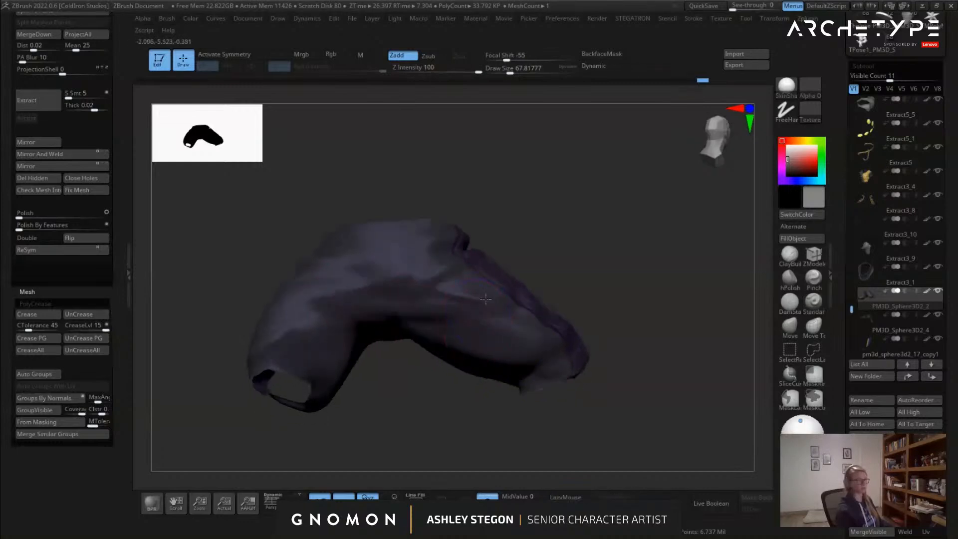
# Sculpt narrow folds around the crotch and hips of the trousers with a draw size of about 37
pyautogui.moveTo(430, 298)
pyautogui.mouseDown(button='right')
pyautogui.moveTo(402, 278)
pyautogui.moveTo(434, 277)
pyautogui.moveTo(395, 294)
pyautogui.moveTo(362, 288)
pyautogui.moveTo(377, 263)
pyautogui.moveTo(319, 270)
pyautogui.moveTo(412, 326)
pyautogui.moveTo(372, 307)
pyautogui.mouseUp(button='right')
pyautogui.press('shift')
pyautogui.press('s')
pyautogui.moveTo(358, 307); pyautogui.dragTo(345, 307)
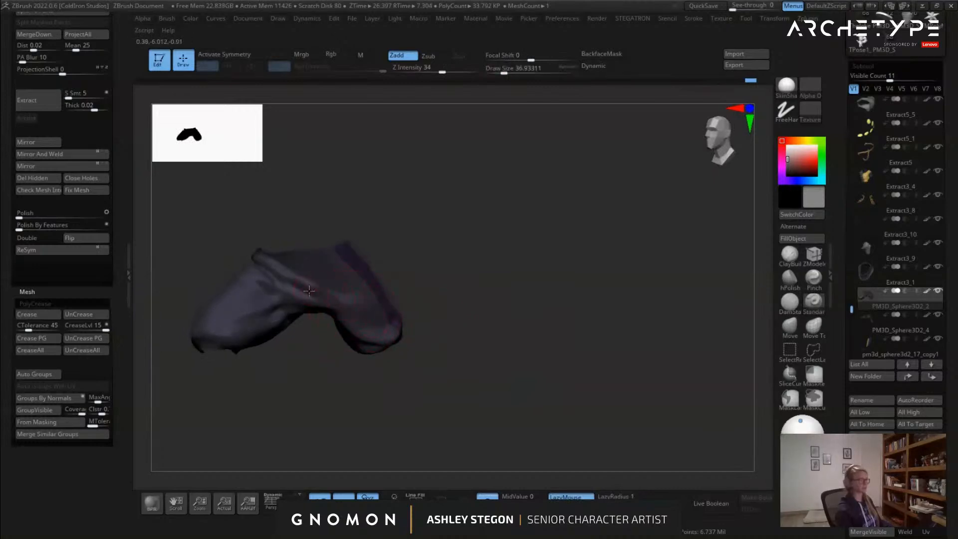
pyautogui.moveTo(360, 311); pyautogui.dragTo(410, 348, button='right')
# Show the whole character and cut creases into the trousers' seat with the DamStandard brush at a draw size of about 83
pyautogui.moveTo(465, 480)
pyautogui.mouseDown(button='right')
pyautogui.moveTo(488, 424)
pyautogui.moveTo(352, 300)
pyautogui.moveTo(426, 277)
pyautogui.mouseUp(button='right')
pyautogui.click(784, 324)
pyautogui.click(789, 302)
pyautogui.press('s')
pyautogui.press('s')
pyautogui.click(392, 260)
pyautogui.moveTo(340, 263)
pyautogui.mouseDown(button='right')
pyautogui.moveTo(319, 252)
pyautogui.moveTo(292, 258)
pyautogui.mouseUp(button='right')
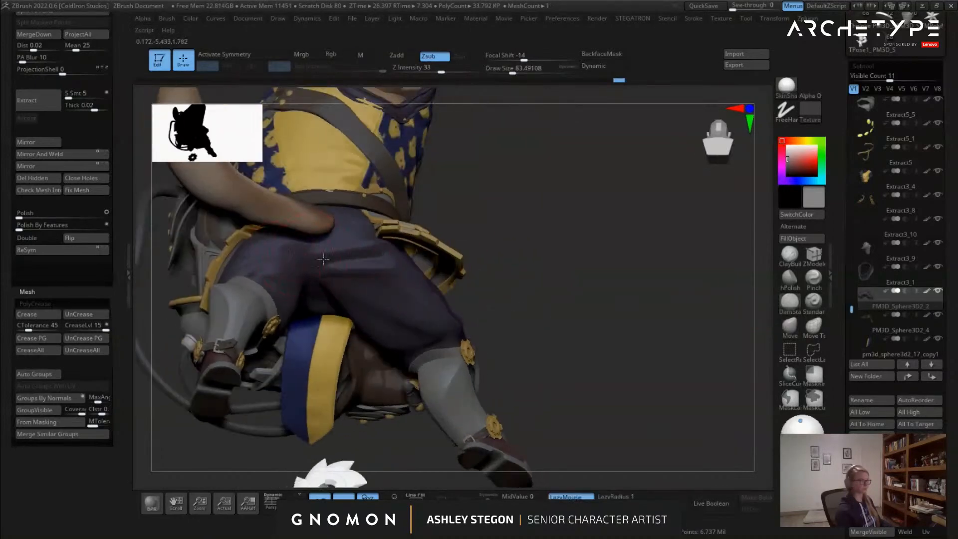
pyautogui.moveTo(391, 285); pyautogui.dragTo(325, 274, button='right')
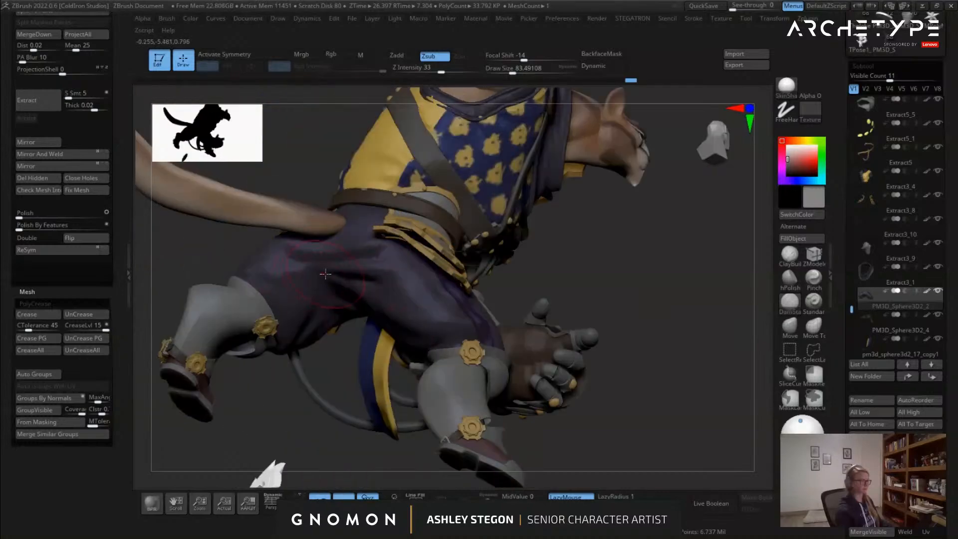
pyautogui.moveTo(324, 308); pyautogui.dragTo(235, 321, button='right')
pyautogui.moveTo(243, 356); pyautogui.dragTo(474, 358, button='right')
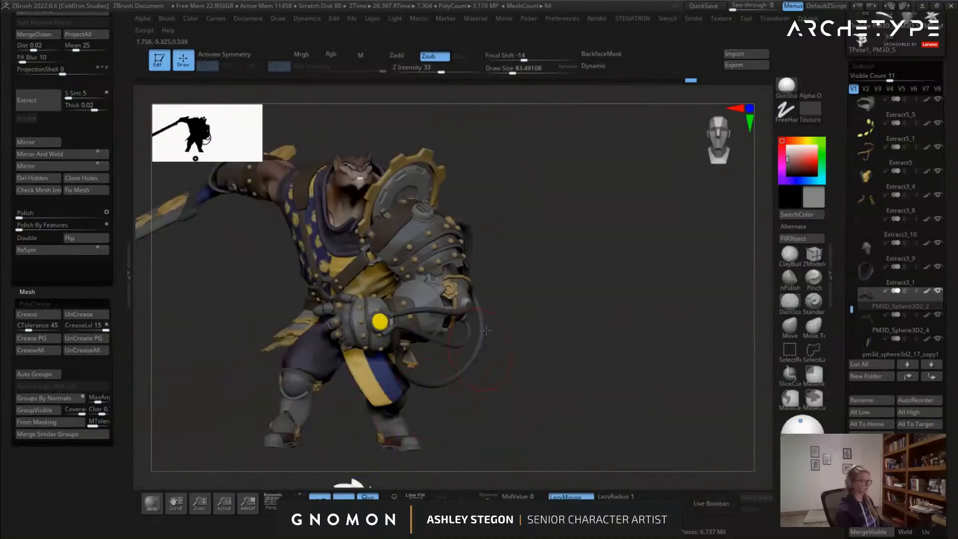
# Select the tail, move and rotate it with the transform gizmo to follow the pose, and return to Draw mode
pyautogui.moveTo(578, 329); pyautogui.dragTo(453, 356, button='right')
pyautogui.keyDown('alt'); pyautogui.click(542, 346); pyautogui.keyUp('alt')
pyautogui.press('w')
pyautogui.keyDown('ctrl'); pyautogui.moveTo(468, 309); pyautogui.dragTo(468, 349, button='right'); pyautogui.keyUp('ctrl')
pyautogui.keyDown('alt'); pyautogui.click(431, 290); pyautogui.keyUp('alt')
pyautogui.moveTo(529, 319); pyautogui.dragTo(522, 249, button='right')
pyautogui.moveTo(539, 325); pyautogui.dragTo(536, 294)
pyautogui.moveTo(536, 294); pyautogui.dragTo(589, 305, button='right')
pyautogui.moveTo(558, 332); pyautogui.dragTo(541, 332)
pyautogui.moveTo(599, 332); pyautogui.dragTo(433, 346, button='right')
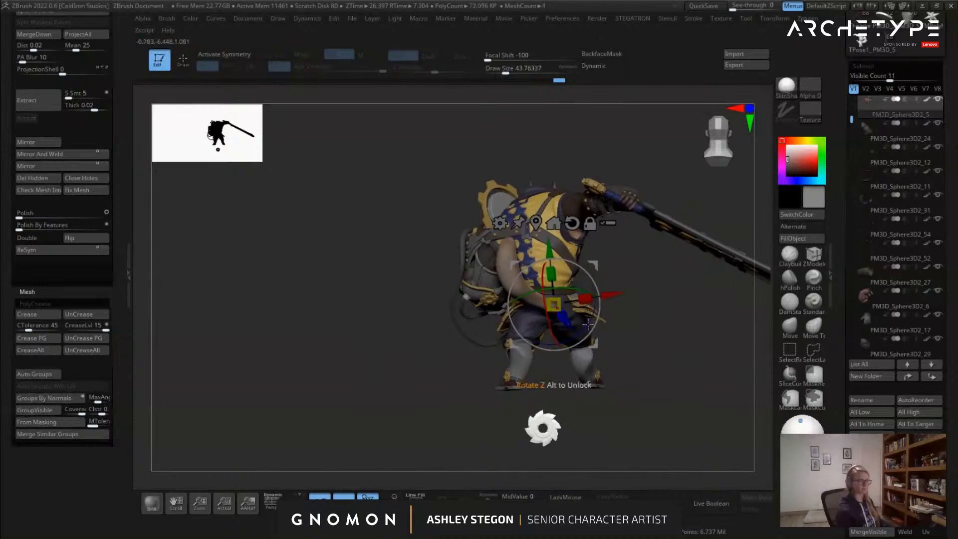
pyautogui.moveTo(594, 319); pyautogui.dragTo(596, 312)
pyautogui.moveTo(523, 300); pyautogui.dragTo(598, 369, button='right')
pyautogui.press('q')
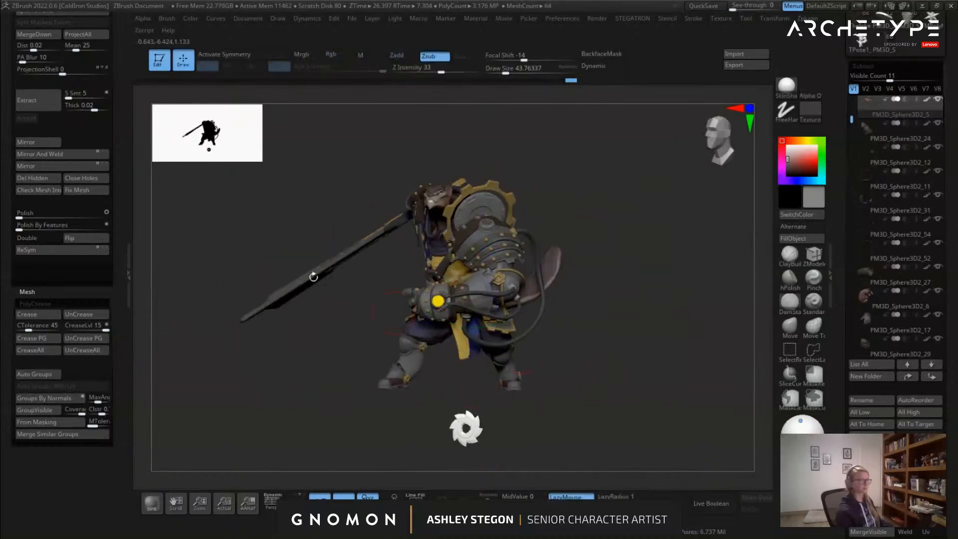
# Enlarge the silhouette thumbnail and turn on the tail's polygroup wireframe
pyautogui.click(243, 158)
pyautogui.moveTo(644, 371); pyautogui.dragTo(582, 336, button='right')
pyautogui.hotkey('shift', 'f')
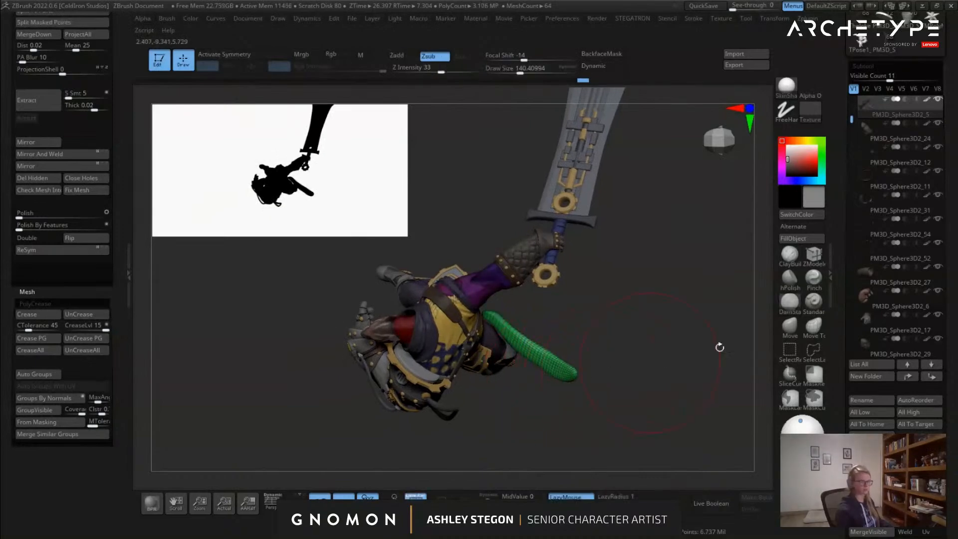
# Reshape the tail into a sweeping curve with the Move brush at a draw size of about 87, checking the character's silhouette
pyautogui.click(780, 334)
pyautogui.moveTo(530, 348)
pyautogui.mouseDown()
pyautogui.moveTo(543, 340)
pyautogui.moveTo(561, 360)
pyautogui.mouseUp()
pyautogui.press('s')
pyautogui.moveTo(581, 372); pyautogui.dragTo(590, 365, button='right')
pyautogui.press('s')
pyautogui.moveTo(578, 364)
pyautogui.mouseDown()
pyautogui.moveTo(568, 364)
pyautogui.moveTo(575, 352)
pyautogui.moveTo(539, 368)
pyautogui.moveTo(548, 331)
pyautogui.mouseUp()
pyautogui.press('s')
pyautogui.moveTo(525, 345); pyautogui.dragTo(444, 304, button='right')
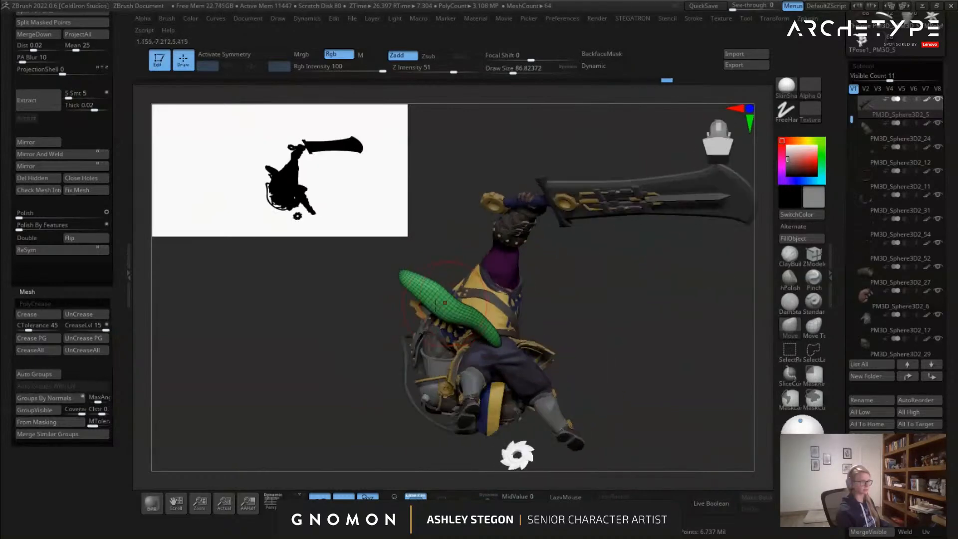
pyautogui.moveTo(427, 309); pyautogui.dragTo(416, 305)
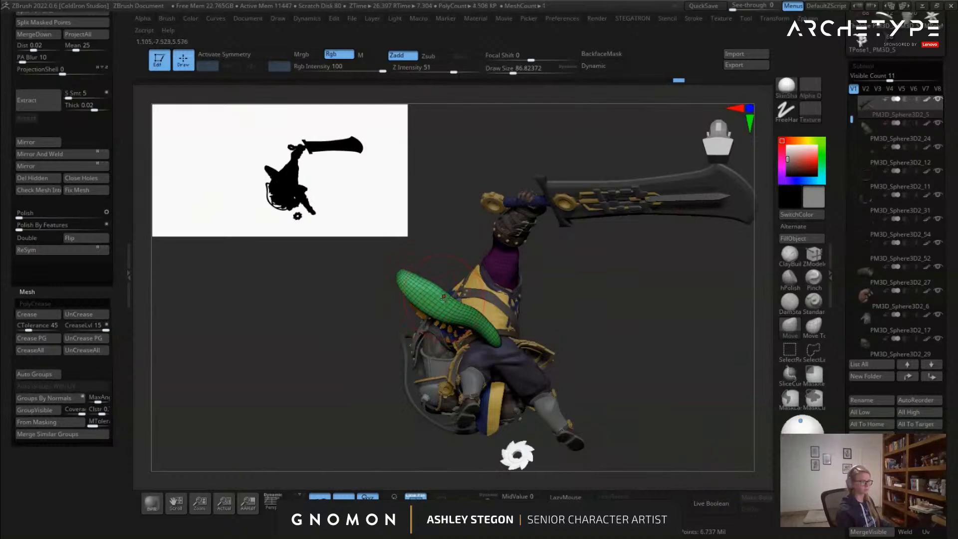
pyautogui.moveTo(454, 295)
pyautogui.mouseDown(button='right')
pyautogui.moveTo(481, 370)
pyautogui.moveTo(421, 346)
pyautogui.moveTo(444, 378)
pyautogui.moveTo(504, 387)
pyautogui.moveTo(564, 379)
pyautogui.mouseUp(button='right')
pyautogui.moveTo(618, 364); pyautogui.dragTo(560, 360, button='right')
pyautogui.keyDown('ctrl'); pyautogui.moveTo(475, 350); pyautogui.dragTo(546, 360, button='right'); pyautogui.keyUp('ctrl')
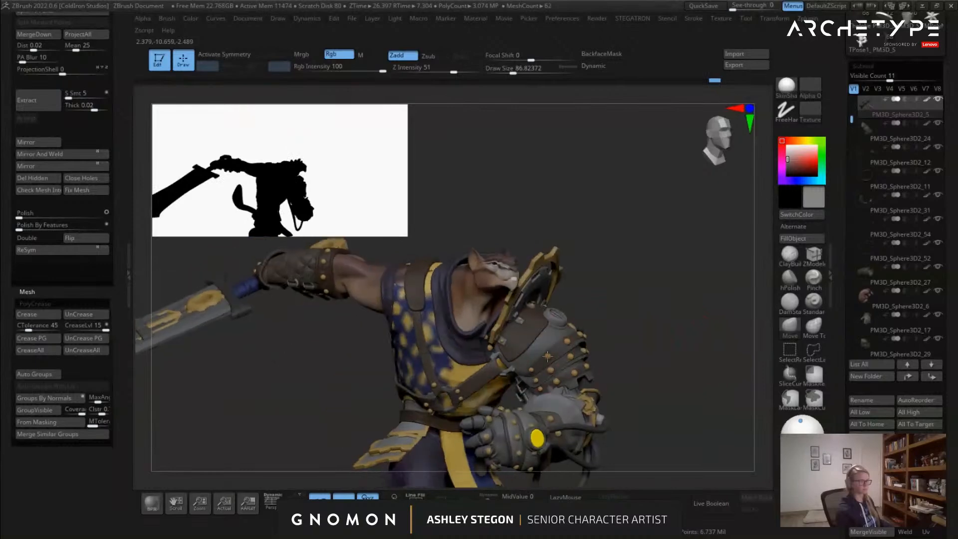
# Select the collar, lower its subdivision level and adjust its lower edge with the Move brush at a draw size of about 207
pyautogui.keyDown('alt'); pyautogui.click(466, 348); pyautogui.keyUp('alt')
pyautogui.keyDown('ctrl'); pyautogui.moveTo(465, 348); pyautogui.dragTo(466, 358, button='right'); pyautogui.keyUp('ctrl')
pyautogui.hotkey('shift', 'f')
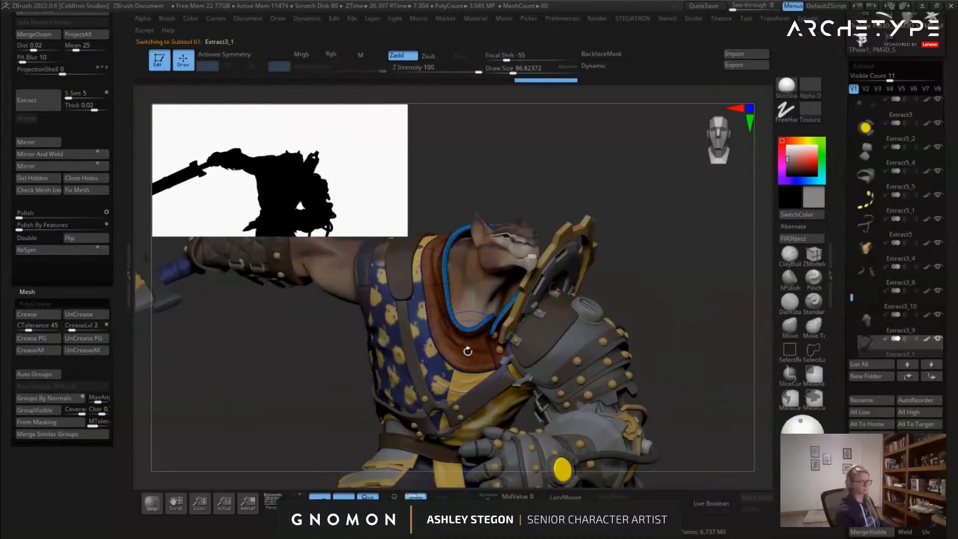
pyautogui.hotkey('shift', 'd')
pyautogui.press('s')
pyautogui.moveTo(462, 349); pyautogui.dragTo(477, 350)
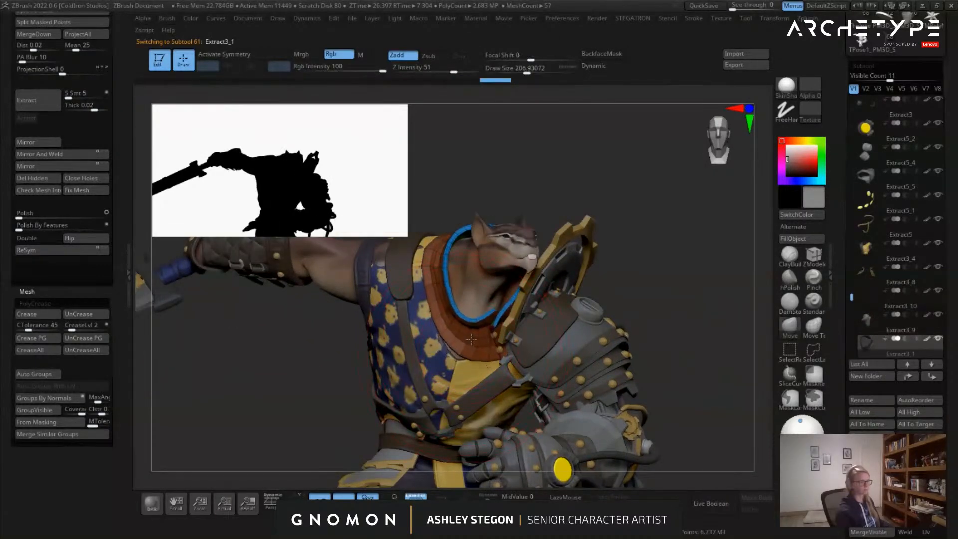
pyautogui.moveTo(463, 342); pyautogui.dragTo(391, 367, button='right')
pyautogui.hotkey('shift', 'f')
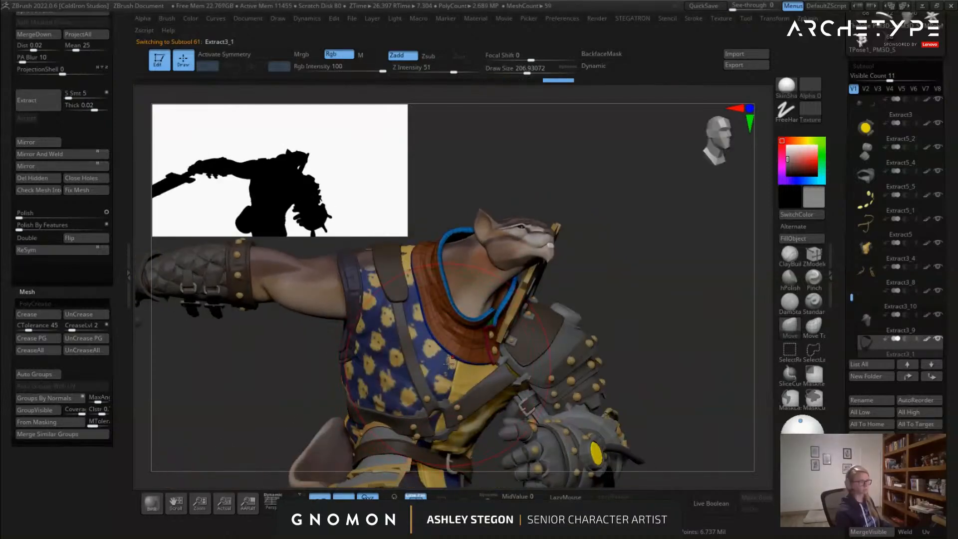
# Select the tunic and inspect its fit around the collar, shoulder and chest straps, reducing the draw size to about 46
pyautogui.keyDown('alt'); pyautogui.click(460, 360); pyautogui.keyUp('alt')
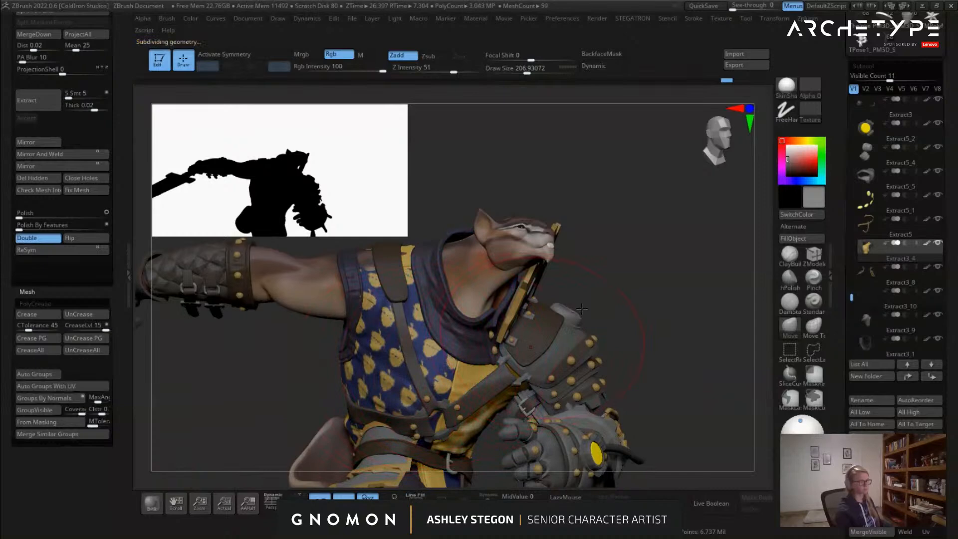
pyautogui.moveTo(615, 284)
pyautogui.mouseDown(button='right')
pyautogui.moveTo(420, 390)
pyautogui.moveTo(439, 350)
pyautogui.mouseUp(button='right')
pyautogui.hotkey('ctrl', 'shift', 'z')
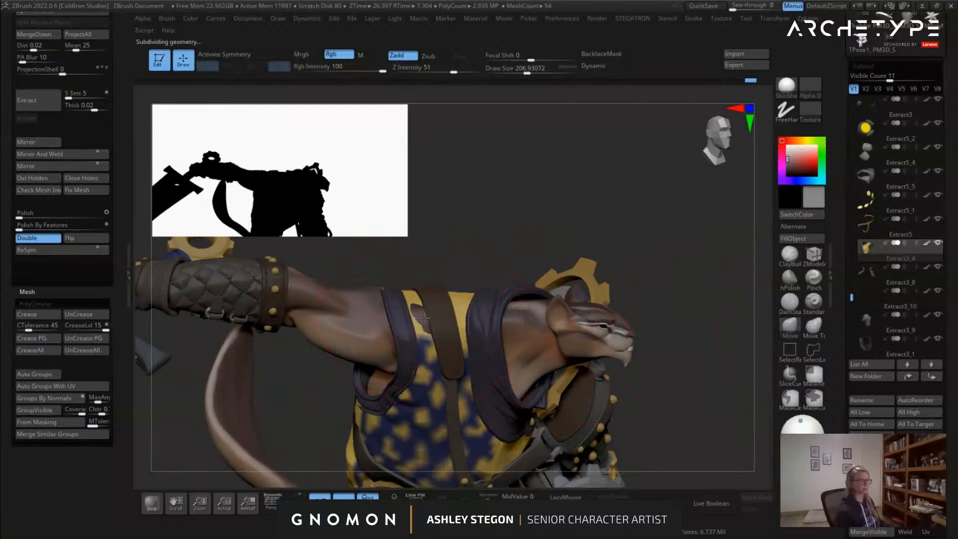
pyautogui.keyDown('alt'); pyautogui.click(441, 314); pyautogui.keyUp('alt')
pyautogui.hotkey('ctrl', 'shift', 'z')
pyautogui.moveTo(449, 320); pyautogui.dragTo(449, 412, button='right')
pyautogui.keyDown('alt'); pyautogui.click(448, 355); pyautogui.keyUp('alt')
pyautogui.moveTo(451, 343)
pyautogui.mouseDown(button='right')
pyautogui.moveTo(413, 371)
pyautogui.moveTo(417, 363)
pyautogui.mouseUp(button='right')
pyautogui.keyDown('alt'); pyautogui.click(417, 378); pyautogui.keyUp('alt')
pyautogui.moveTo(402, 405)
pyautogui.mouseDown(button='right')
pyautogui.moveTo(391, 361)
pyautogui.moveTo(391, 374)
pyautogui.moveTo(482, 387)
pyautogui.moveTo(417, 319)
pyautogui.moveTo(560, 404)
pyautogui.moveTo(589, 247)
pyautogui.mouseUp(button='right')
pyautogui.press('[')
pyautogui.moveTo(627, 346)
pyautogui.mouseDown(button='right')
pyautogui.moveTo(677, 343)
pyautogui.moveTo(609, 336)
pyautogui.mouseUp(button='right')
pyautogui.press('[')
# Shrink the silhouette thumbnail to 208 and hide the gear-shaped bRUTE_POSED subtool below the character
pyautogui.moveTo(392, 218); pyautogui.dragTo(239, 141)
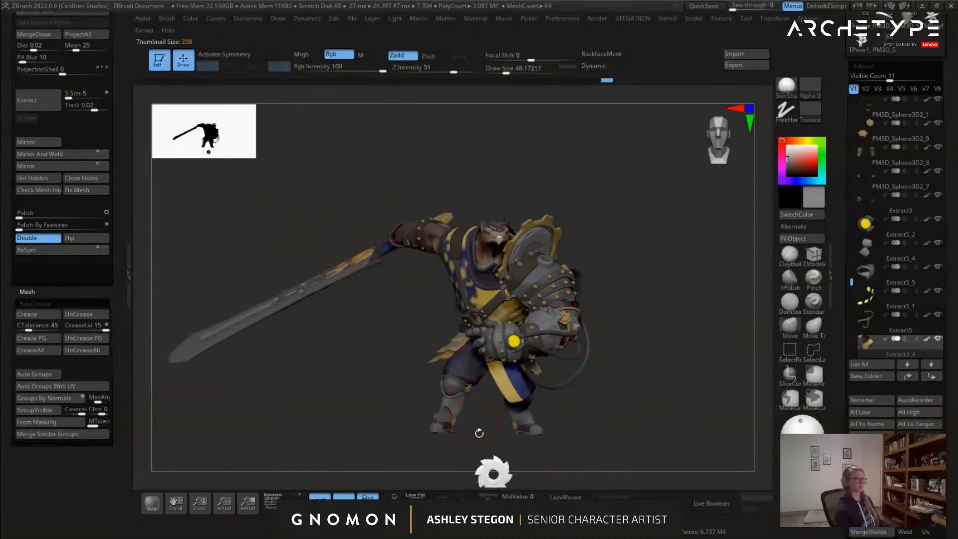
pyautogui.keyDown('alt'); pyautogui.moveTo(475, 412); pyautogui.dragTo(456, 361, button='right'); pyautogui.keyUp('alt')
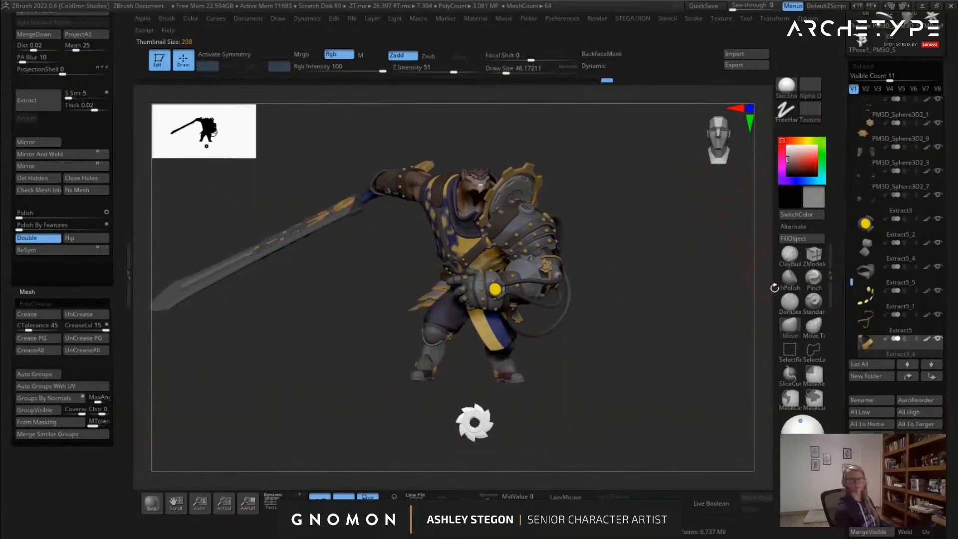
pyautogui.moveTo(847, 279); pyautogui.dragTo(853, 98)
pyautogui.click(939, 100)
pyautogui.moveTo(681, 248)
pyautogui.mouseDown()
pyautogui.moveTo(639, 261)
pyautogui.moveTo(603, 325)
pyautogui.mouseUp()
# Examine the posed character from behind and up close around the armoured arm, selecting the PM3D_Sphere3D2_15 piece
pyautogui.press('s')
pyautogui.moveTo(487, 331); pyautogui.dragTo(532, 349)
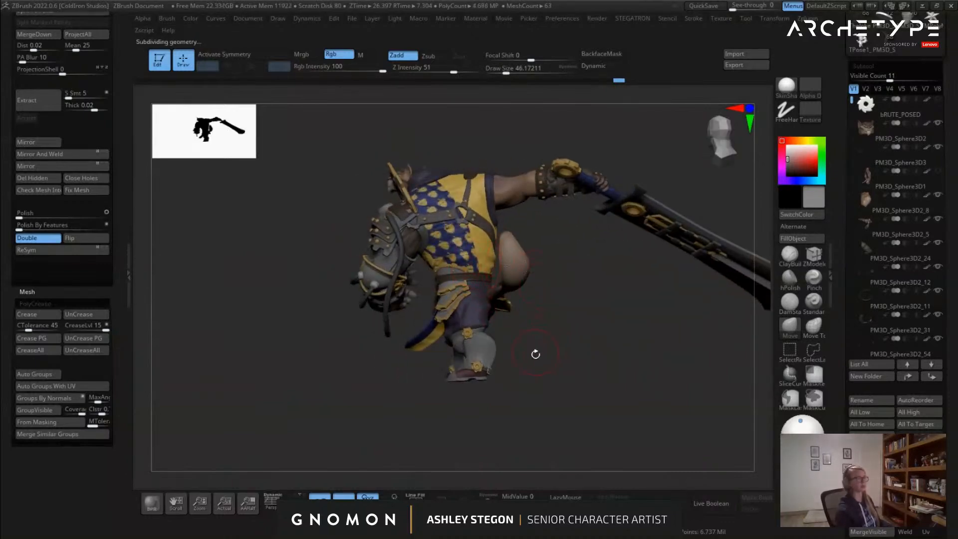
pyautogui.moveTo(567, 378); pyautogui.dragTo(606, 382)
pyautogui.moveTo(620, 324); pyautogui.dragTo(558, 267)
pyautogui.keyDown('alt'); pyautogui.click(621, 311); pyautogui.keyUp('alt')
pyautogui.keyDown('alt'); pyautogui.click(548, 257); pyautogui.keyUp('alt')
pyautogui.moveTo(549, 257); pyautogui.dragTo(519, 260, button='right')
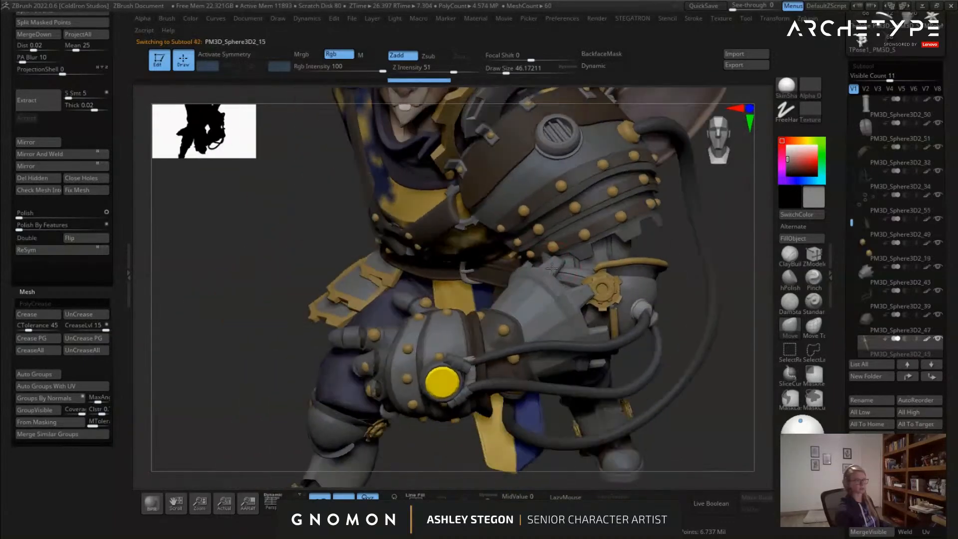
# Adjust the armoured arm's upper plates and select the padding beneath them, using draw sizes of about 177 and 90
pyautogui.press('s')
pyautogui.moveTo(525, 259); pyautogui.dragTo(540, 259)
pyautogui.moveTo(542, 257); pyautogui.dragTo(575, 273, button='right')
pyautogui.keyDown('alt'); pyautogui.click(579, 260); pyautogui.keyUp('alt')
pyautogui.press('s')
pyautogui.click(573, 281)
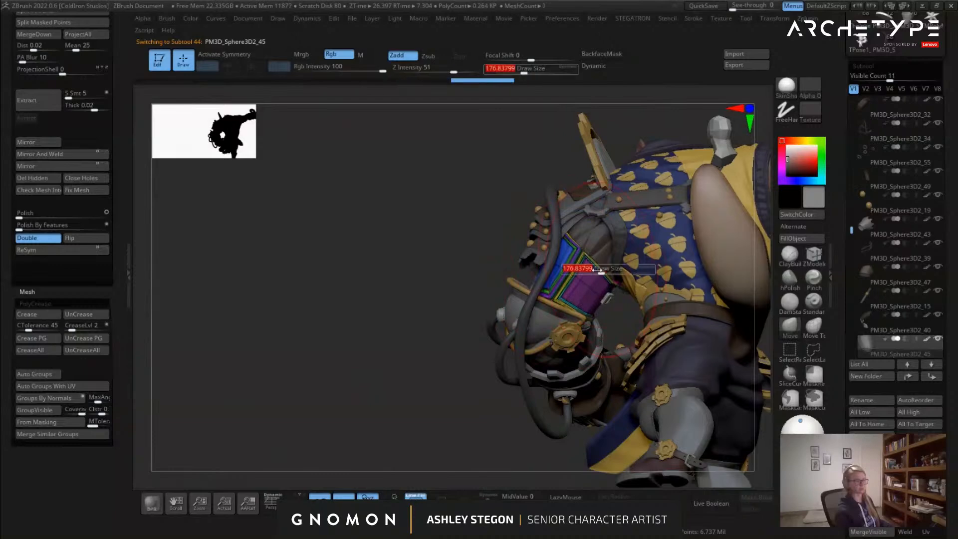
pyautogui.moveTo(589, 270); pyautogui.dragTo(575, 270, button='right')
pyautogui.keyDown('alt'); pyautogui.click(575, 269); pyautogui.keyUp('alt')
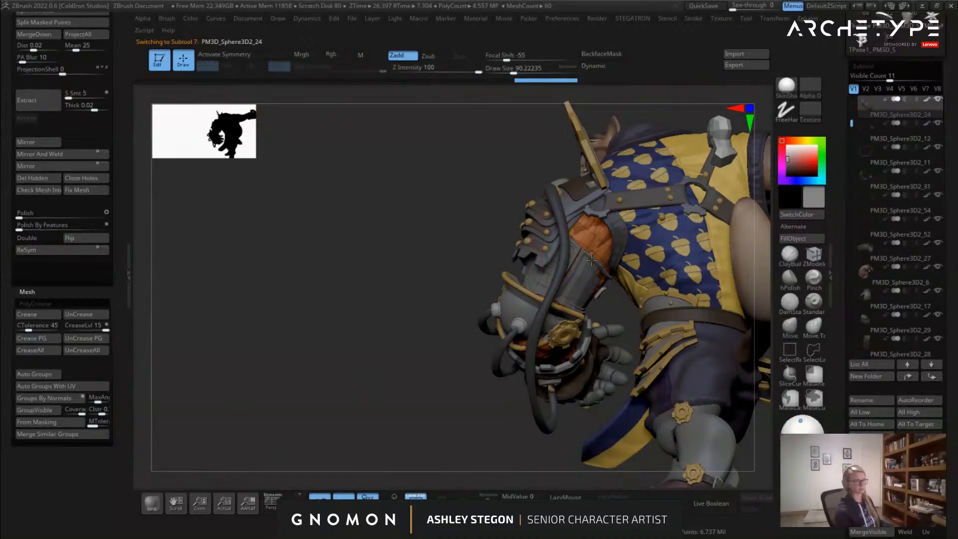
pyautogui.hotkey('ctrl', 'shift', 'z')
# Examine the whole pose and the sword's sweep from above, the side and the front, setting the draw size to about 74
pyautogui.moveTo(593, 260)
pyautogui.mouseDown(button='right')
pyautogui.moveTo(529, 260)
pyautogui.moveTo(590, 257)
pyautogui.moveTo(556, 321)
pyautogui.mouseUp(button='right')
pyautogui.moveTo(585, 361)
pyautogui.mouseDown(button='right')
pyautogui.moveTo(622, 361)
pyautogui.moveTo(584, 357)
pyautogui.moveTo(522, 325)
pyautogui.moveTo(435, 189)
pyautogui.moveTo(586, 242)
pyautogui.moveTo(441, 271)
pyautogui.moveTo(362, 388)
pyautogui.mouseUp(button='right')
pyautogui.moveTo(557, 361)
pyautogui.keyDown('alt'); pyautogui.mouseDown(button='right')
pyautogui.moveTo(632, 311)
pyautogui.moveTo(614, 350)
pyautogui.moveTo(434, 334)
pyautogui.moveTo(365, 344)
pyautogui.moveTo(495, 380)
pyautogui.moveTo(507, 343)
pyautogui.moveTo(499, 333)
pyautogui.moveTo(517, 377)
pyautogui.moveTo(492, 344)
pyautogui.moveTo(406, 356)
pyautogui.moveTo(462, 405)
pyautogui.mouseUp(button='right'); pyautogui.keyUp('alt')
pyautogui.press('s')
pyautogui.moveTo(462, 408); pyautogui.dragTo(451, 407)
pyautogui.keyDown('alt'); pyautogui.moveTo(414, 368); pyautogui.dragTo(475, 341, button='right'); pyautogui.keyUp('alt')
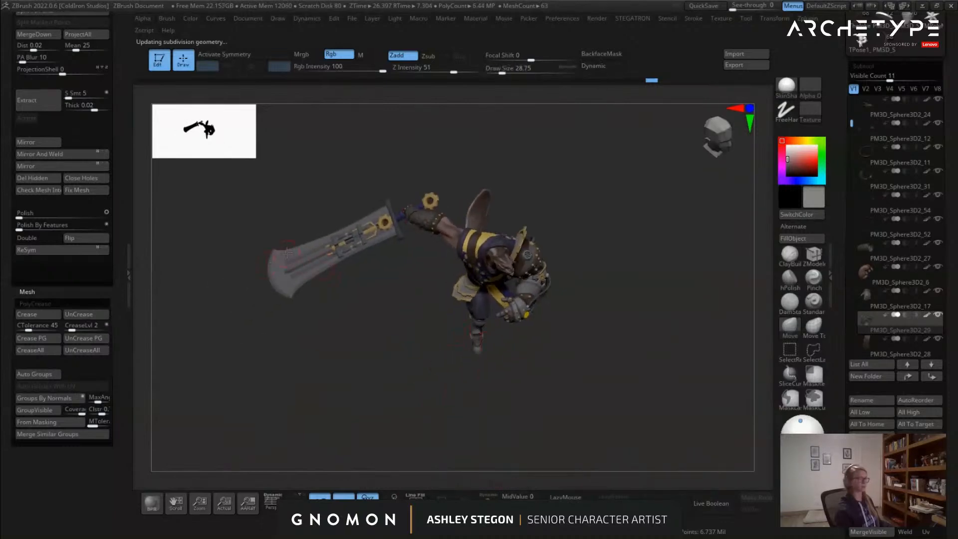
pyautogui.moveTo(279, 268); pyautogui.dragTo(357, 325, button='right')
pyautogui.moveTo(298, 278); pyautogui.dragTo(532, 241, button='right')
pyautogui.moveTo(272, 265); pyautogui.dragTo(510, 333, button='right')
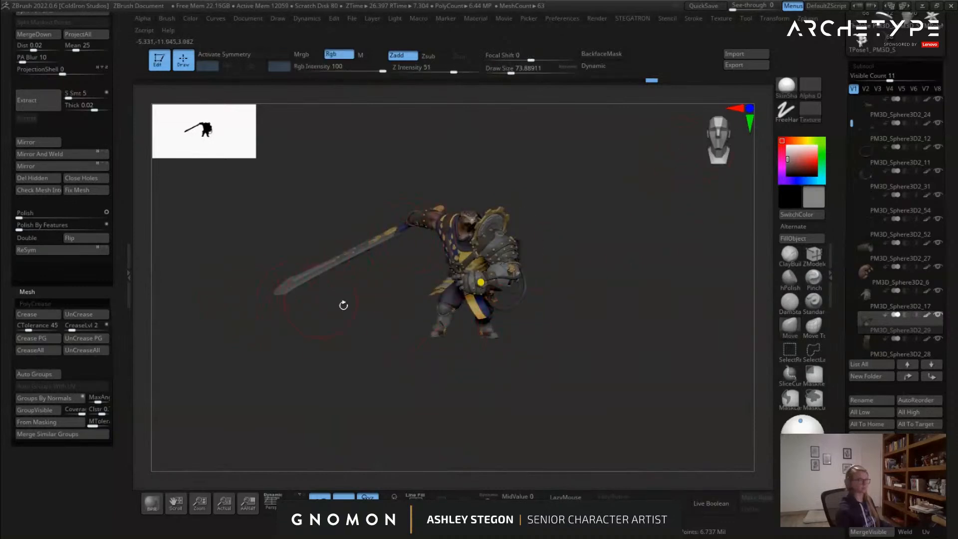
pyautogui.moveTo(303, 297); pyautogui.dragTo(425, 356, button='right')
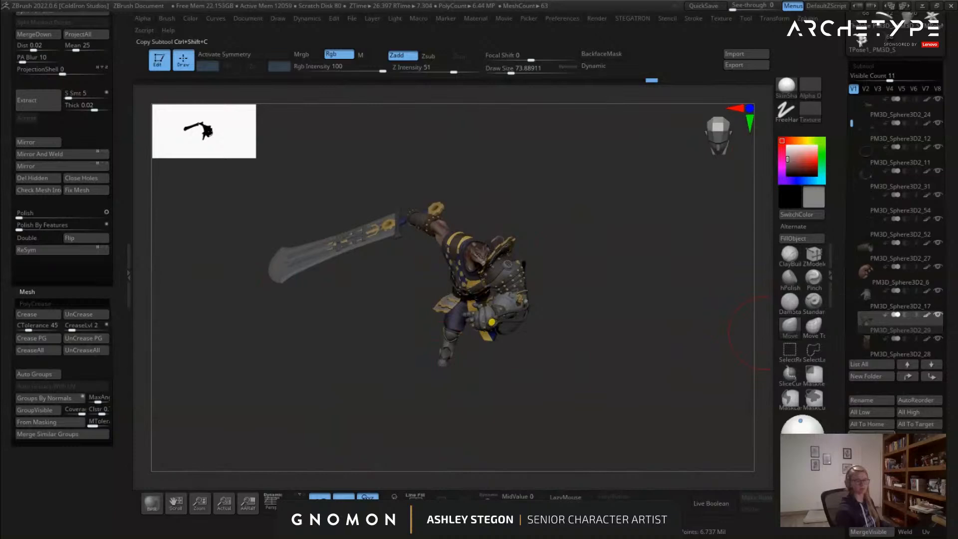
# Select the last subtool, PM3D_Gear3D6, and append a Cylinder3D_1 mesh to the character
pyautogui.scroll(-10, 879, 249)
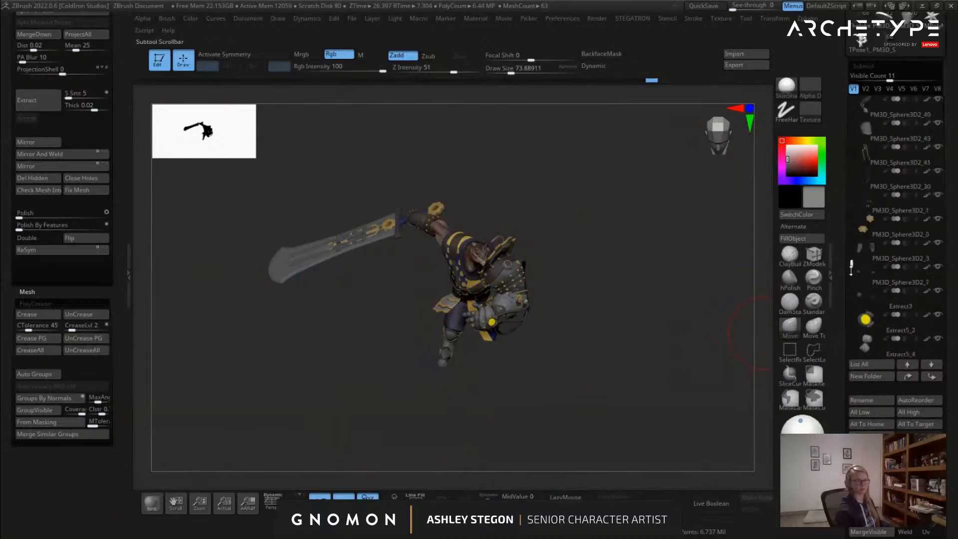
pyautogui.click(883, 263)
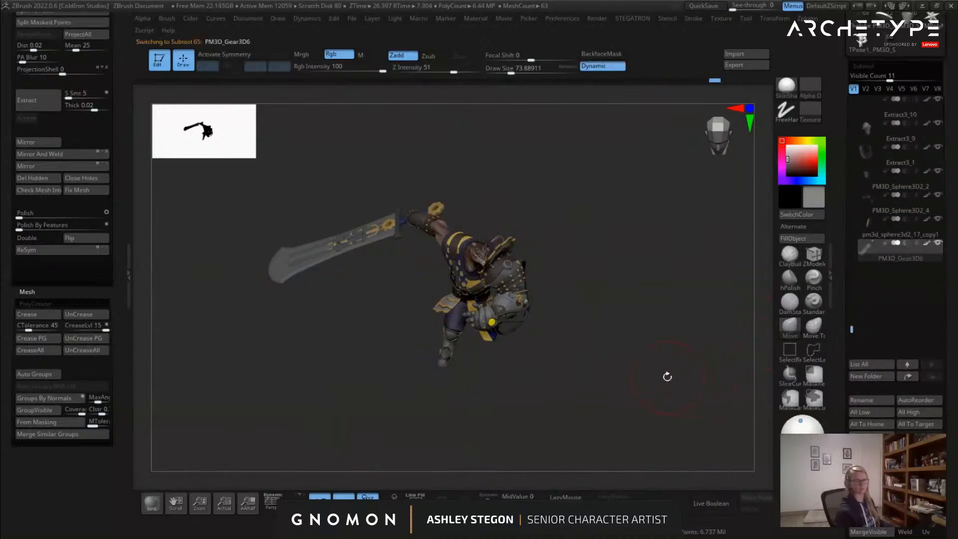
pyautogui.click(920, 453)
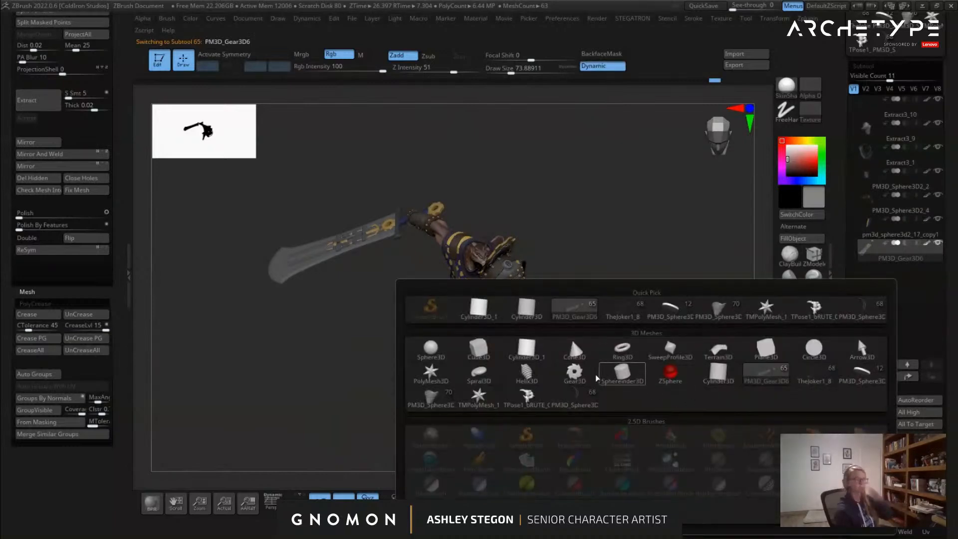
pyautogui.moveTo(583, 373)
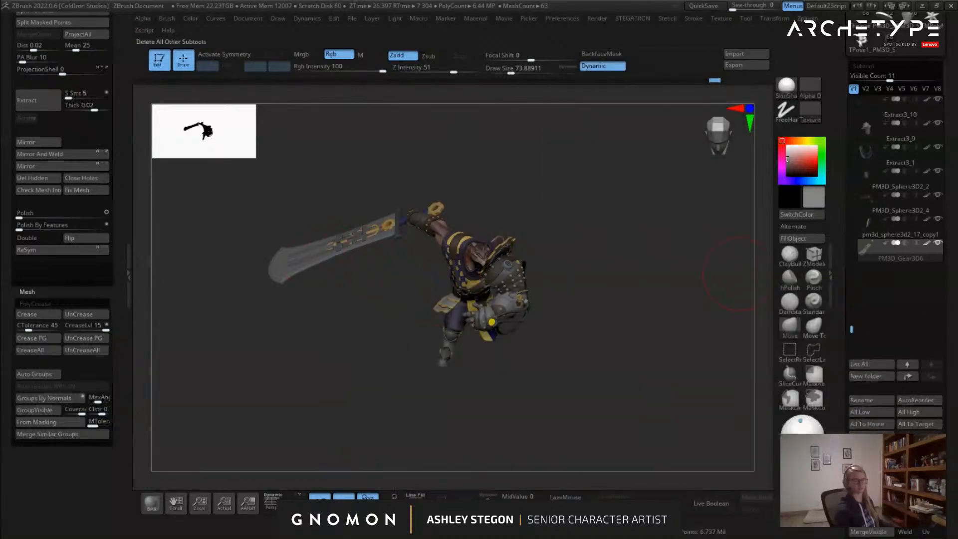
pyautogui.click(919, 466)
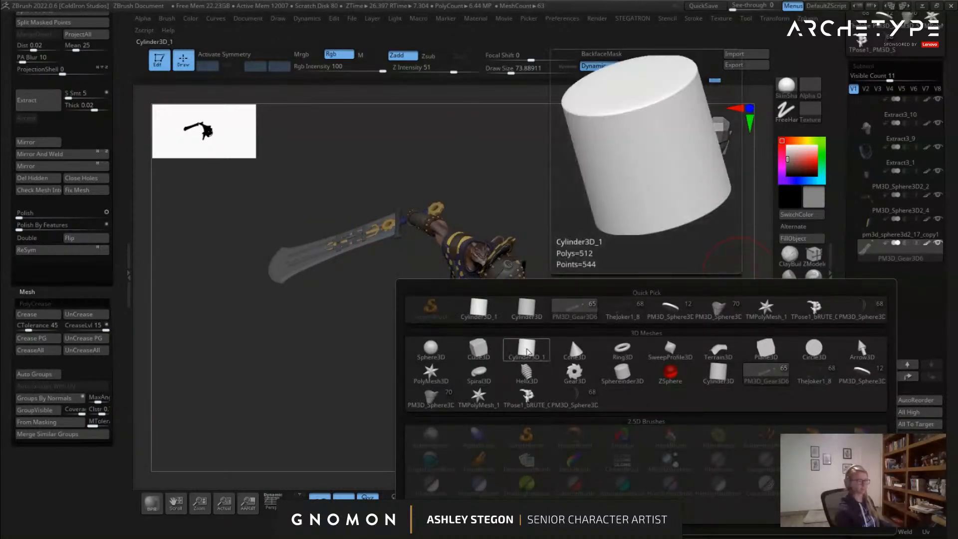
pyautogui.click(527, 352)
# Turn the appended mesh into an adjustable Cylinder 3D primitive, isolate it and hollow it into a thin-walled ring
pyautogui.press('w')
pyautogui.click(432, 280)
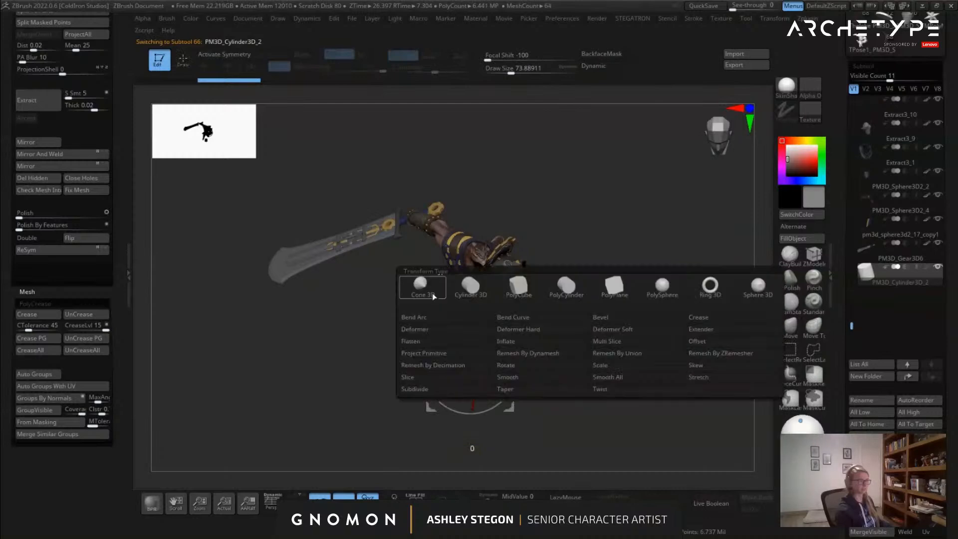
pyautogui.click(471, 287)
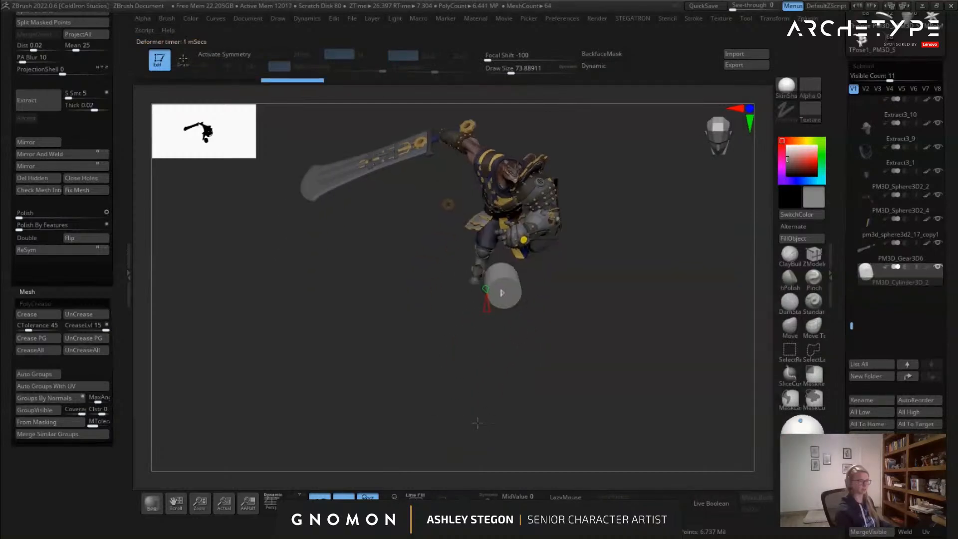
pyautogui.hotkey('shift', 's')
pyautogui.hotkey('shift', 'f')
pyautogui.moveTo(524, 374)
pyautogui.keyDown('shift'); pyautogui.mouseDown()
pyautogui.moveTo(532, 329)
pyautogui.moveTo(533, 359)
pyautogui.mouseUp(); pyautogui.keyUp('shift')
pyautogui.moveTo(499, 286); pyautogui.dragTo(478, 287)
pyautogui.keyDown('alt'); pyautogui.moveTo(494, 334); pyautogui.dragTo(494, 358); pyautogui.keyUp('alt')
pyautogui.moveTo(437, 301); pyautogui.dragTo(496, 299)
pyautogui.hotkey('shift', 'f')
pyautogui.hotkey('shift', 'f')
# Replace the mesh with a Ring 3D primitive, taper its thickness around the circle and reduce its cross-section to a few flat sides
pyautogui.press('w')
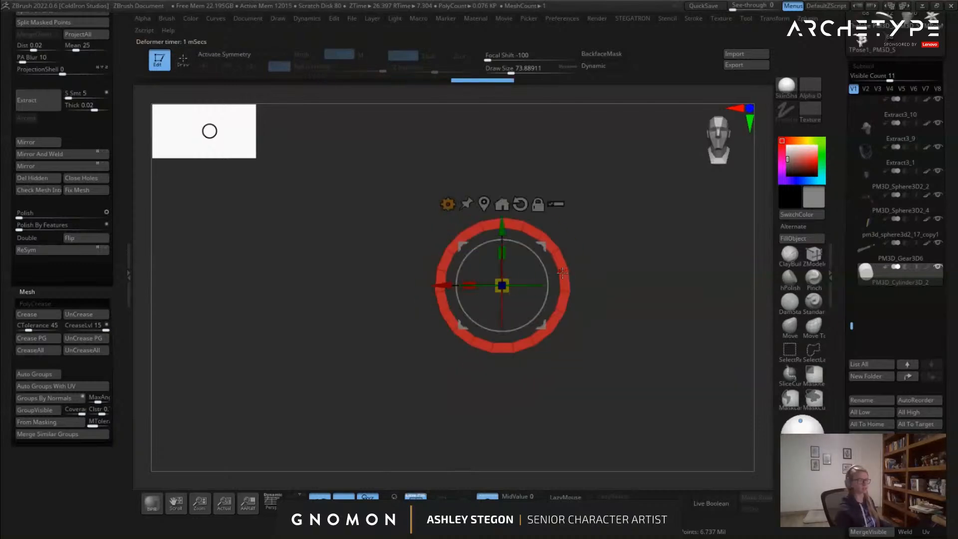
pyautogui.click(446, 206)
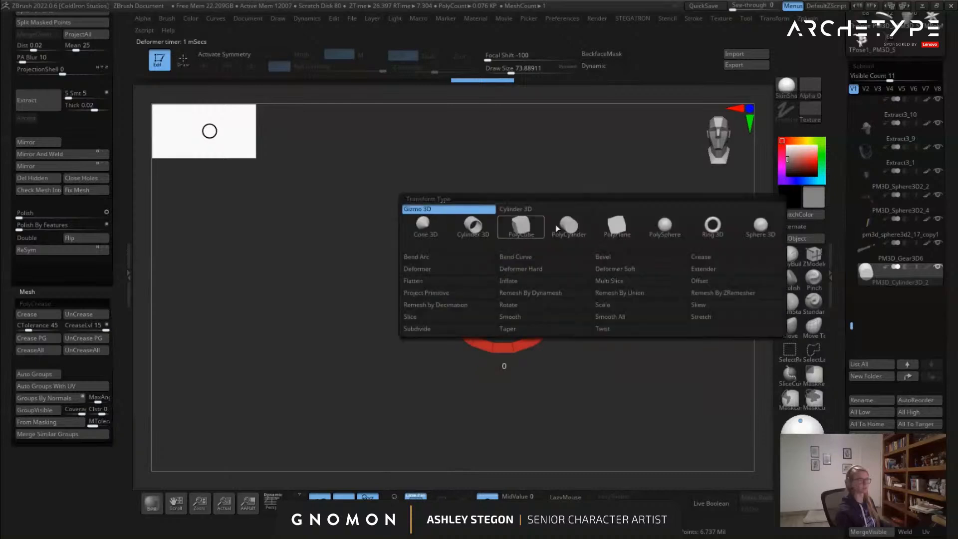
pyautogui.click(694, 232)
pyautogui.moveTo(537, 283); pyautogui.dragTo(563, 286)
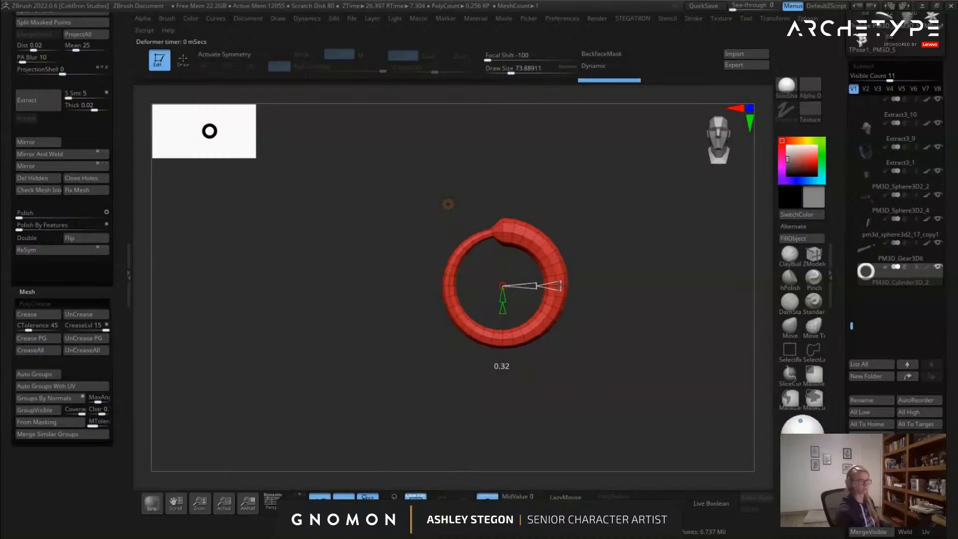
pyautogui.moveTo(504, 301); pyautogui.dragTo(503, 294)
pyautogui.moveTo(564, 308); pyautogui.dragTo(529, 308)
pyautogui.keyDown('ctrl'); pyautogui.moveTo(529, 308); pyautogui.dragTo(556, 316, button='right'); pyautogui.keyUp('ctrl')
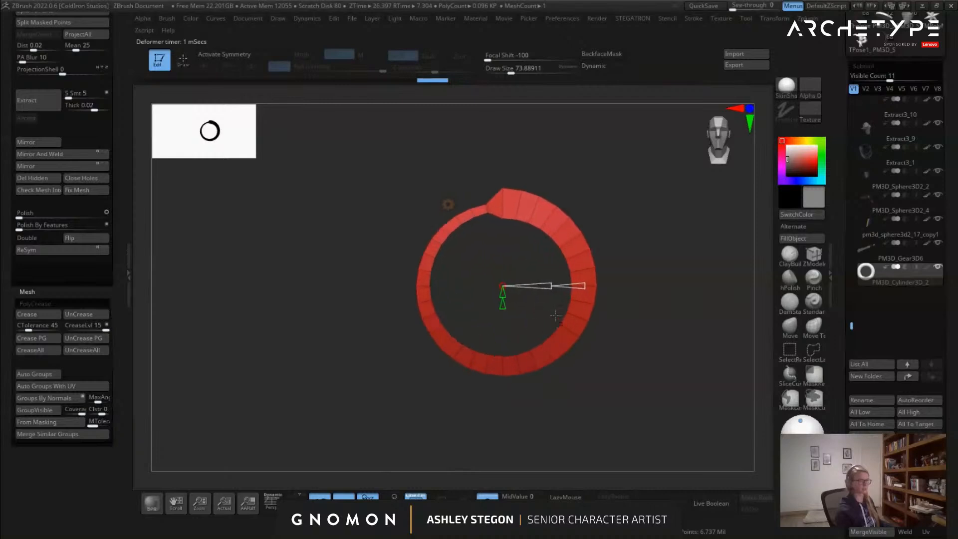
pyautogui.press('q')
pyautogui.moveTo(206, 281); pyautogui.dragTo(278, 274)
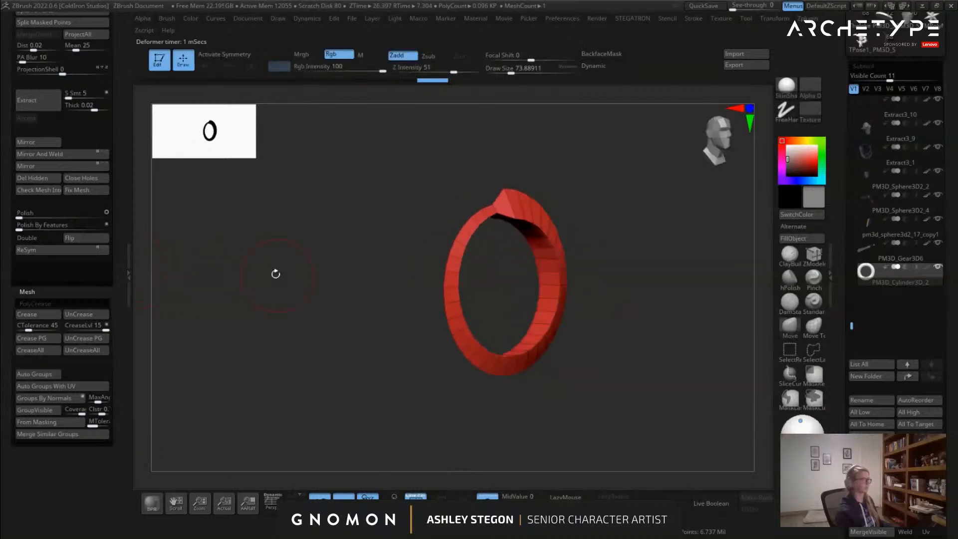
# Hide the ring's extra face loops with SelectLasso so that only one flat strip remains, undoing the excess selection
pyautogui.hotkey('ctrl', 'shift')
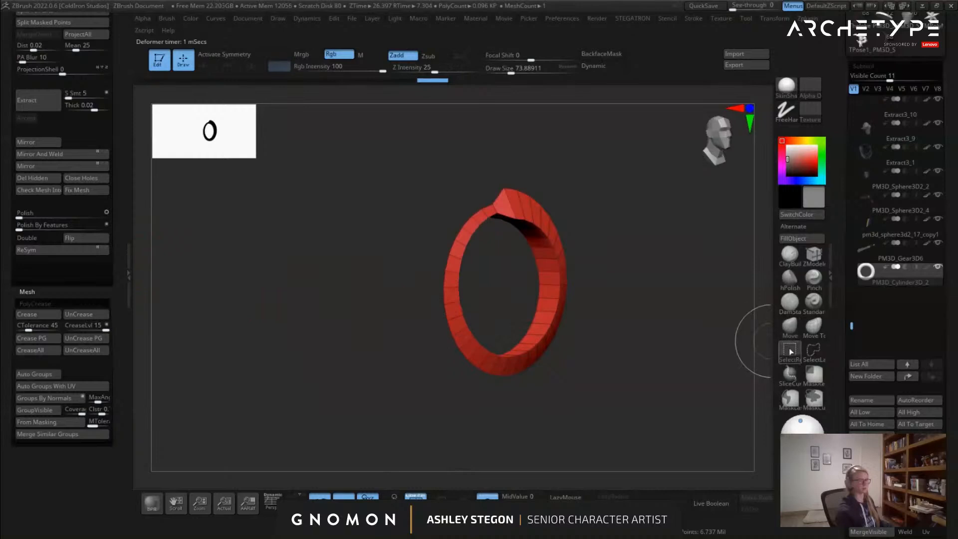
pyautogui.keyDown('shift'); pyautogui.moveTo(518, 366); pyautogui.dragTo(545, 382, button='right'); pyautogui.keyUp('shift')
pyautogui.hotkey('ctrl', 'shift')
pyautogui.keyDown('ctrl'); pyautogui.keyDown('shift'); pyautogui.click(524, 360); pyautogui.keyUp('shift'); pyautogui.keyUp('ctrl')
pyautogui.keyDown('ctrl'); pyautogui.keyDown('shift'); pyautogui.moveTo(590, 375); pyautogui.dragTo(601, 393); pyautogui.keyUp('shift'); pyautogui.keyUp('ctrl')
pyautogui.keyDown('ctrl'); pyautogui.keyDown('shift'); pyautogui.click(601, 392); pyautogui.keyUp('shift'); pyautogui.keyUp('ctrl')
pyautogui.hotkey('ctrl', 'z')
pyautogui.moveTo(595, 392); pyautogui.dragTo(558, 367, button='right')
# Hide the strip's tapered joint and its upper quarter beside the wide end to leave an open C-shaped arc
pyautogui.moveTo(387, 245); pyautogui.dragTo(400, 244, button='right')
pyautogui.keyDown('ctrl'); pyautogui.keyDown('shift'); pyautogui.click(485, 217); pyautogui.keyUp('shift'); pyautogui.keyUp('ctrl')
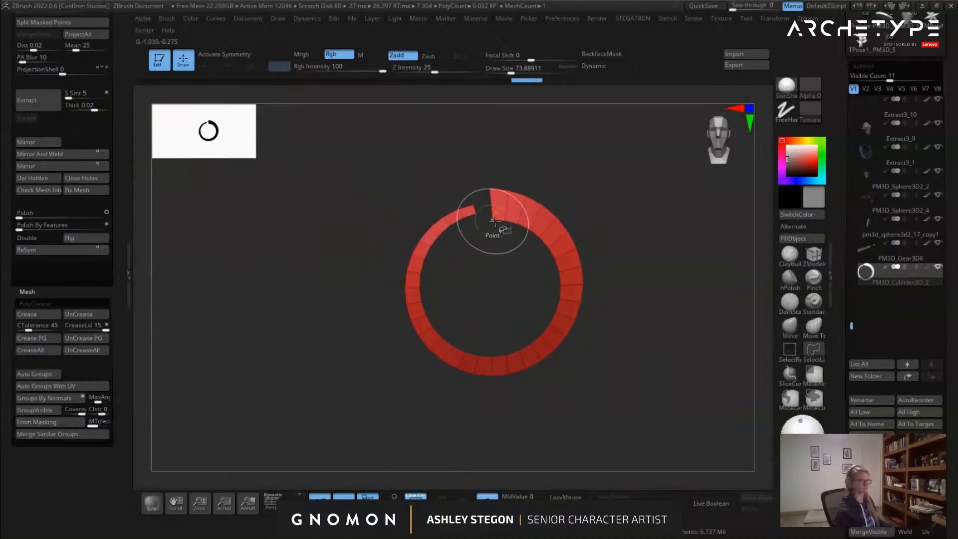
pyautogui.keyDown('ctrl'); pyautogui.keyDown('shift'); pyautogui.click(500, 220); pyautogui.keyUp('shift'); pyautogui.keyUp('ctrl')
pyautogui.keyDown('ctrl'); pyautogui.keyDown('shift'); pyautogui.click(522, 225); pyautogui.keyUp('shift'); pyautogui.keyUp('ctrl')
pyautogui.hotkey('ctrl', 'z')
pyautogui.keyDown('shift'); pyautogui.moveTo(517, 229); pyautogui.dragTo(510, 263, button='right'); pyautogui.keyUp('shift')
pyautogui.moveTo(503, 211)
pyautogui.keyDown('ctrl'); pyautogui.keyDown('alt'); pyautogui.keyDown('shift'); pyautogui.mouseDown()
pyautogui.moveTo(604, 255)
pyautogui.moveTo(542, 288)
pyautogui.mouseUp(); pyautogui.keyUp('shift'); pyautogui.keyUp('alt'); pyautogui.keyUp('ctrl')
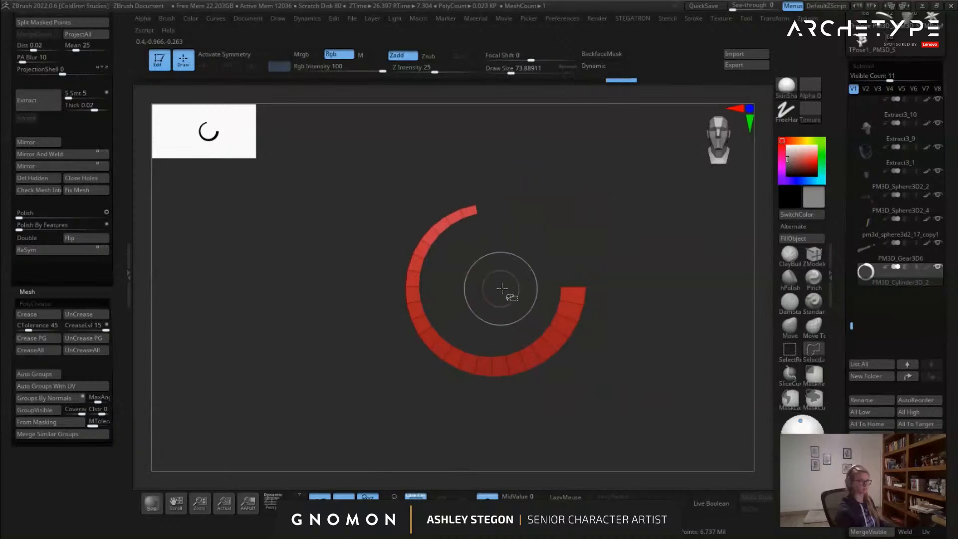
# Show the character again with the arc and flip the arc with Mirror
pyautogui.moveTo(504, 288)
pyautogui.keyDown('ctrl'); pyautogui.mouseDown(button='right')
pyautogui.moveTo(489, 279)
pyautogui.moveTo(556, 280)
pyautogui.moveTo(513, 281)
pyautogui.mouseUp(button='right'); pyautogui.keyUp('ctrl')
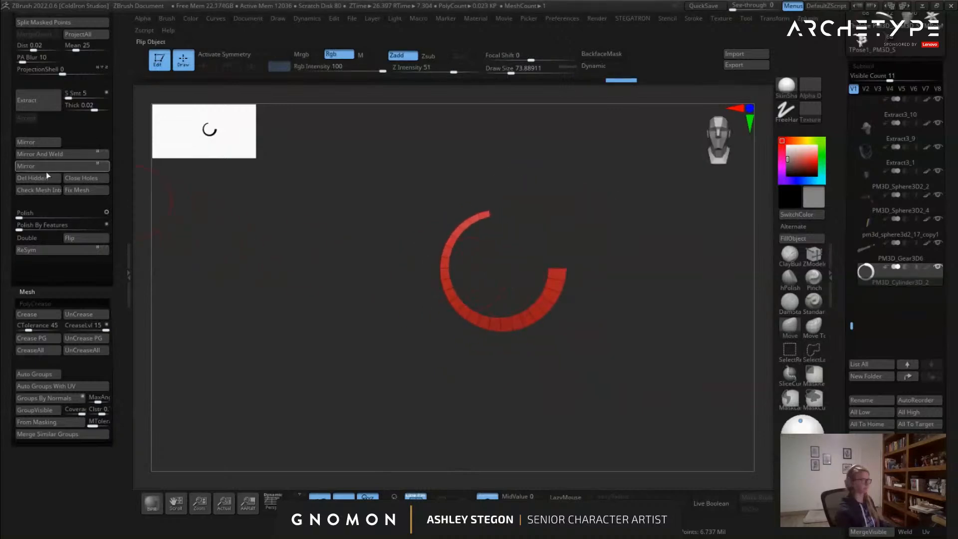
pyautogui.click(488, 496)
pyautogui.keyDown('ctrl'); pyautogui.moveTo(534, 419); pyautogui.dragTo(499, 381, button='right'); pyautogui.keyUp('ctrl')
pyautogui.press('w')
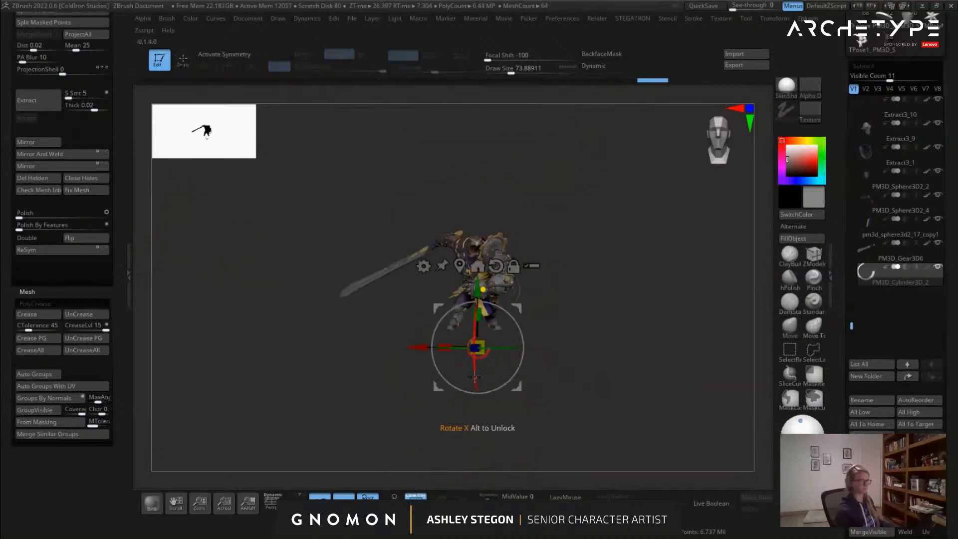
pyautogui.press('q')
pyautogui.click(50, 167)
# Move, rotate and enlarge the arc with the transform gizmo so it sweeps around the character from the sword blade
pyautogui.moveTo(295, 234)
pyautogui.mouseDown(button='right')
pyautogui.moveTo(319, 289)
pyautogui.moveTo(383, 334)
pyautogui.mouseUp(button='right')
pyautogui.press('w')
pyautogui.moveTo(532, 378); pyautogui.dragTo(575, 377)
pyautogui.moveTo(476, 359); pyautogui.dragTo(481, 333, button='right')
pyautogui.moveTo(499, 302); pyautogui.dragTo(569, 209, button='right')
pyautogui.moveTo(579, 205); pyautogui.dragTo(420, 166)
pyautogui.moveTo(445, 233); pyautogui.dragTo(409, 165, button='right')
pyautogui.moveTo(372, 145); pyautogui.dragTo(361, 204)
pyautogui.moveTo(362, 204); pyautogui.dragTo(306, 301, button='right')
pyautogui.moveTo(322, 275); pyautogui.dragTo(351, 272)
pyautogui.moveTo(410, 242); pyautogui.dragTo(394, 243)
pyautogui.keyDown('ctrl'); pyautogui.moveTo(393, 243); pyautogui.dragTo(408, 223, button='right'); pyautogui.keyUp('ctrl')
pyautogui.moveTo(409, 223)
pyautogui.mouseDown()
pyautogui.moveTo(403, 190)
pyautogui.moveTo(405, 210)
pyautogui.mouseUp()
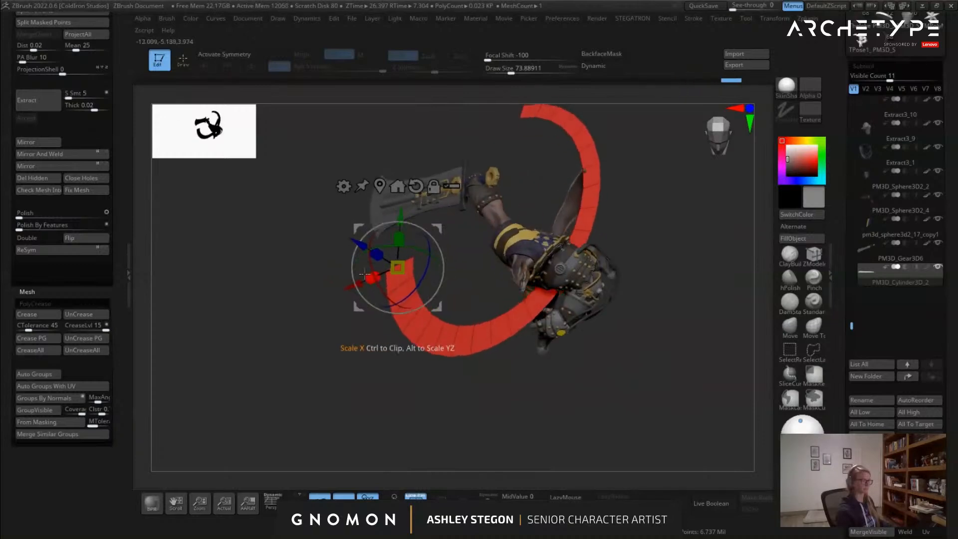
# Refine the arc's position, tilt and scale to line its wide end up with the blade, and turn off its polygroup wireframe
pyautogui.moveTo(370, 280); pyautogui.dragTo(331, 291)
pyautogui.moveTo(331, 291); pyautogui.dragTo(432, 168, button='right')
pyautogui.moveTo(431, 168); pyautogui.dragTo(414, 178)
pyautogui.moveTo(411, 202); pyautogui.dragTo(418, 235, button='right')
pyautogui.moveTo(417, 234); pyautogui.dragTo(433, 249)
pyautogui.press('q')
pyautogui.hotkey('shift', 'f')
pyautogui.keyDown('ctrl'); pyautogui.moveTo(488, 325); pyautogui.dragTo(541, 370, button='right'); pyautogui.keyUp('ctrl')
pyautogui.press('w')
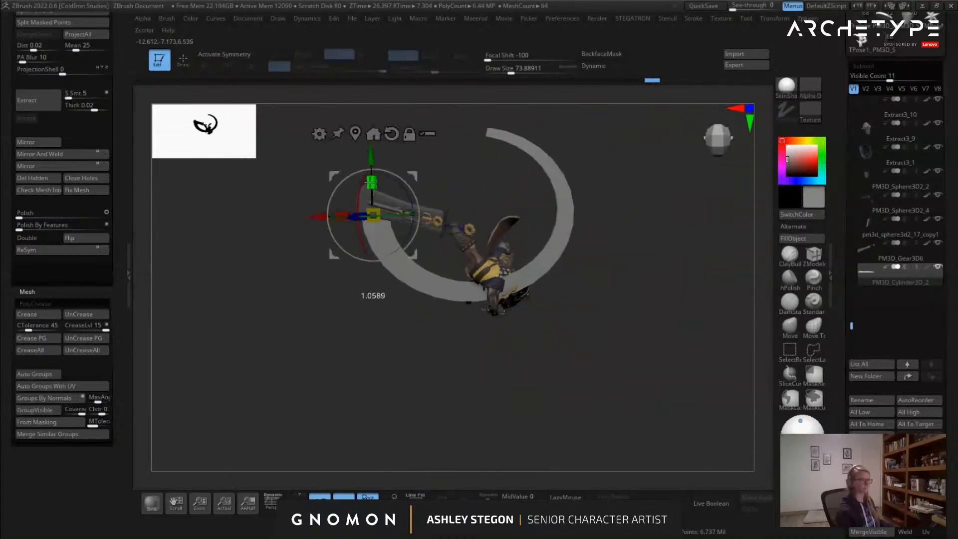
pyautogui.press('q')
pyautogui.moveTo(411, 222); pyautogui.dragTo(403, 238)
# Reshape the arc with the Move brush at draw sizes of about 344 and 120 so its wide end meets the sword tip
pyautogui.press('q')
pyautogui.press('s')
pyautogui.moveTo(586, 296)
pyautogui.mouseDown()
pyautogui.moveTo(611, 299)
pyautogui.moveTo(550, 266)
pyautogui.moveTo(515, 214)
pyautogui.moveTo(559, 218)
pyautogui.mouseUp()
pyautogui.click(804, 331)
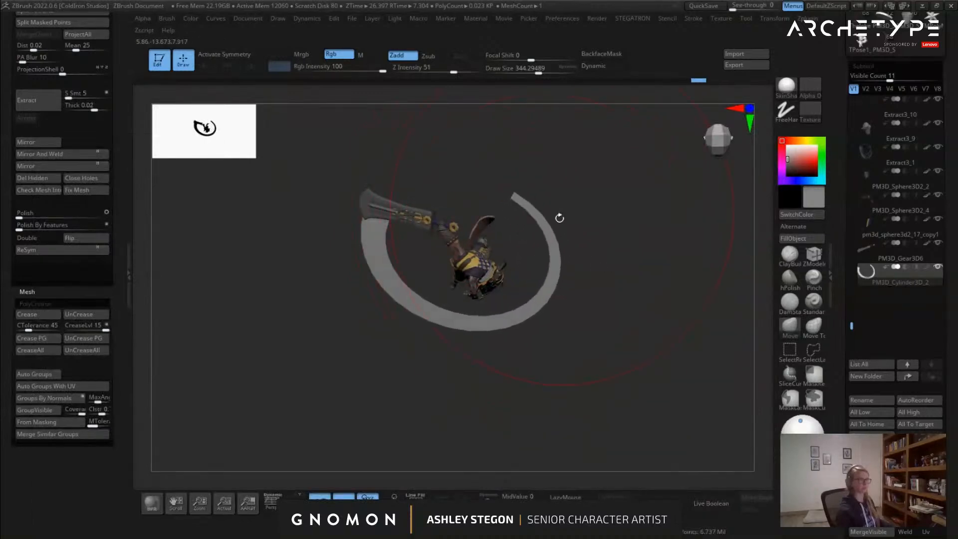
pyautogui.press('ctrl')
pyautogui.press('s')
pyautogui.moveTo(425, 339)
pyautogui.mouseDown()
pyautogui.moveTo(449, 338)
pyautogui.moveTo(394, 342)
pyautogui.mouseUp()
pyautogui.press('s')
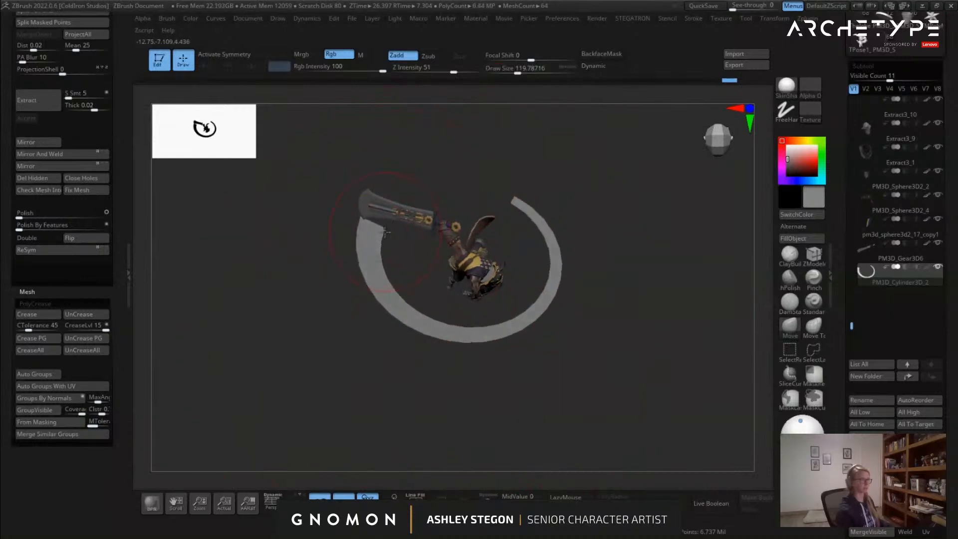
pyautogui.moveTo(389, 214)
pyautogui.mouseDown(button='right')
pyautogui.moveTo(413, 171)
pyautogui.moveTo(392, 161)
pyautogui.moveTo(390, 215)
pyautogui.moveTo(517, 246)
pyautogui.moveTo(451, 262)
pyautogui.moveTo(426, 327)
pyautogui.moveTo(479, 300)
pyautogui.moveTo(546, 208)
pyautogui.moveTo(522, 260)
pyautogui.moveTo(537, 228)
pyautogui.mouseUp(button='right')
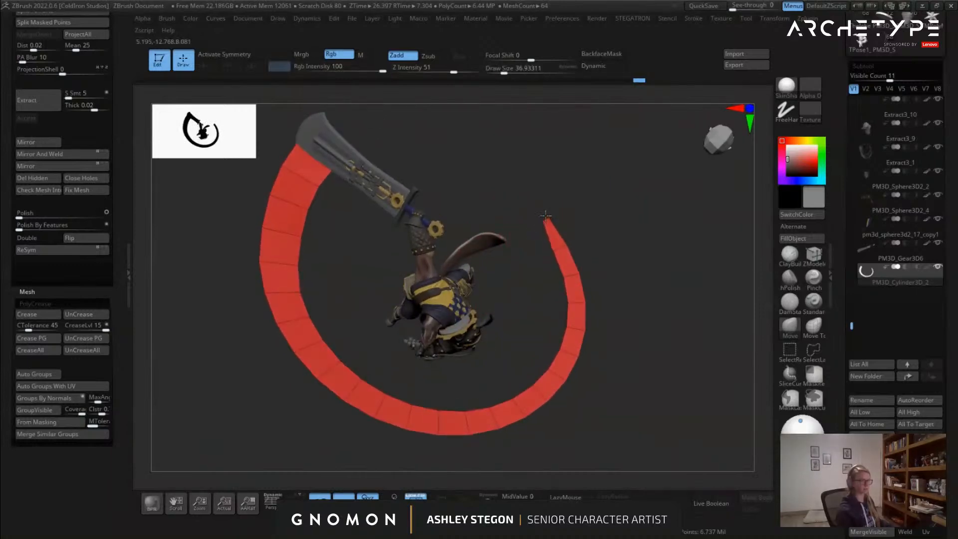
pyautogui.moveTo(578, 275); pyautogui.dragTo(576, 279)
pyautogui.hotkey('ctrl', 'z')
pyautogui.hotkey('ctrl', 'z')
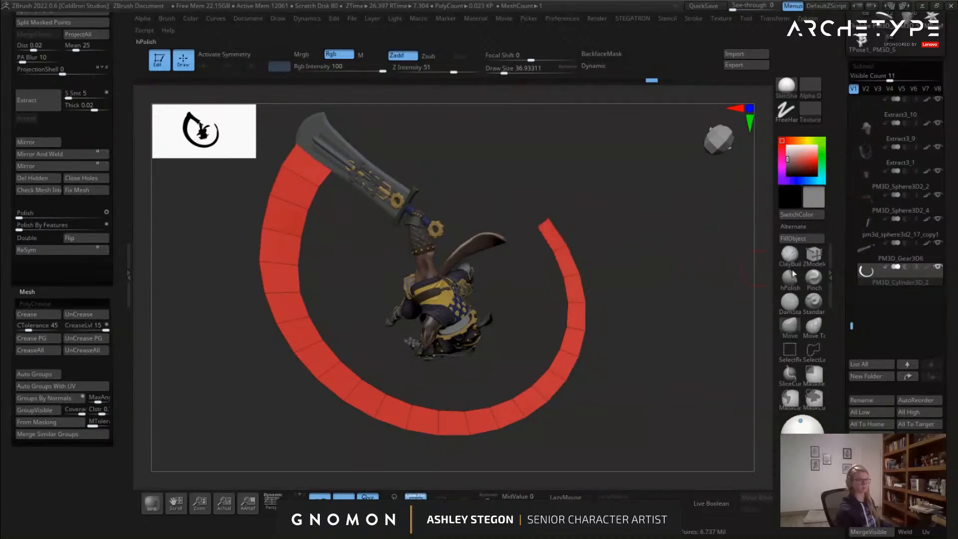
# Narrow the arc's thin end by sliding its corner point with the ZModeler brush's Slide point action
pyautogui.click(814, 254)
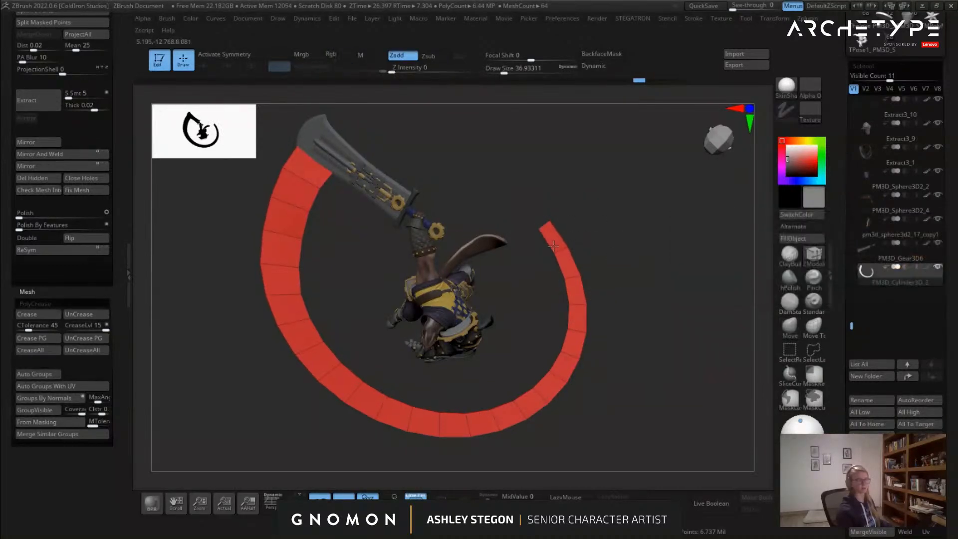
pyautogui.keyDown('ctrl'); pyautogui.moveTo(553, 246); pyautogui.dragTo(547, 235, button='right'); pyautogui.keyUp('ctrl')
pyautogui.press('space')
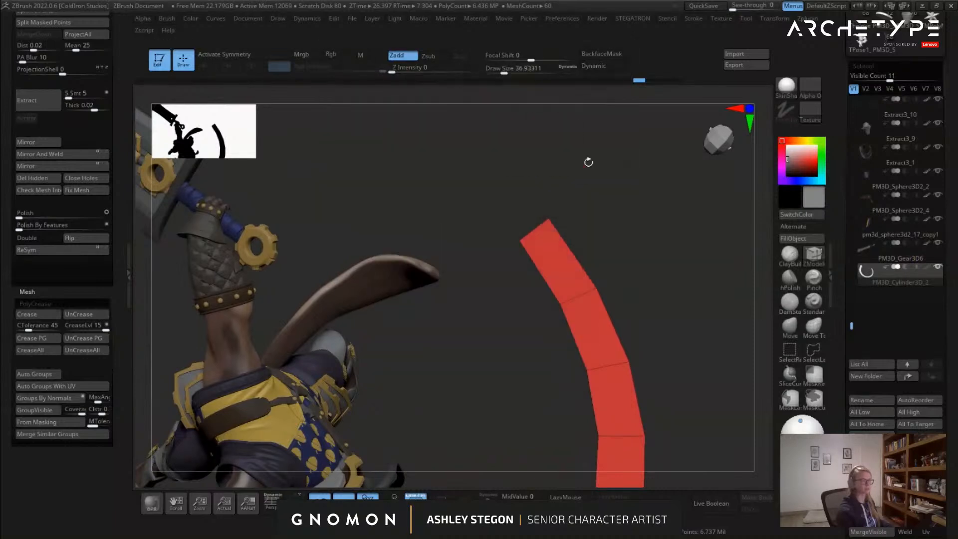
pyautogui.press('space')
pyautogui.click(579, 251)
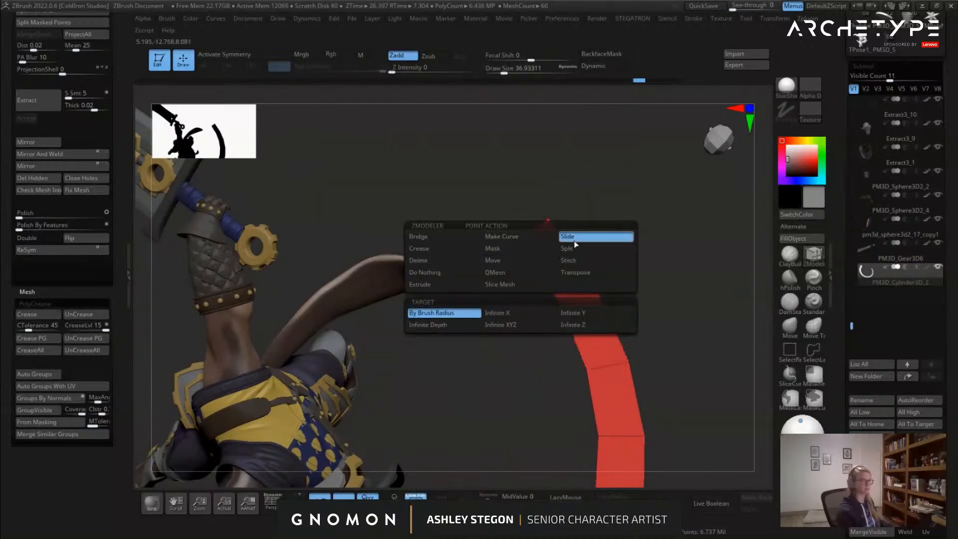
pyautogui.moveTo(615, 220); pyautogui.dragTo(619, 227)
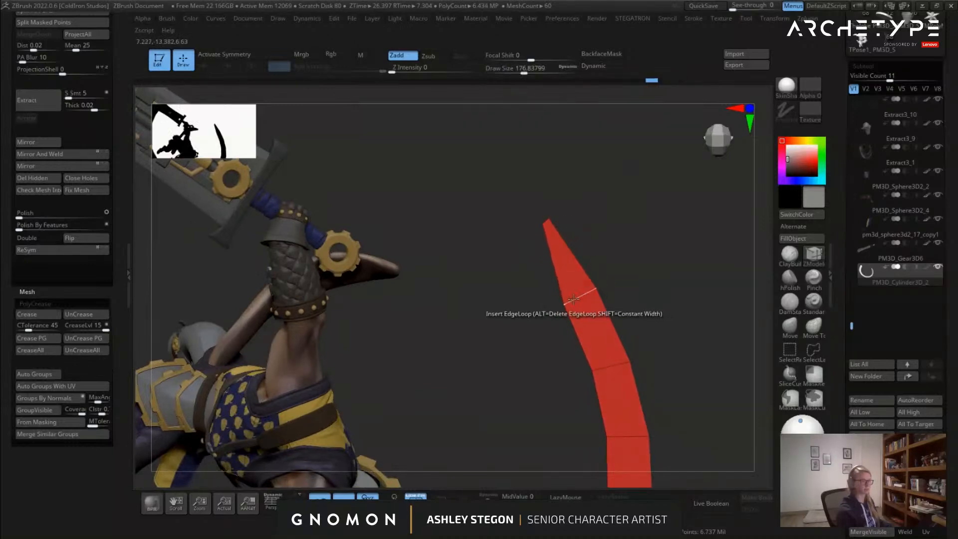
# Slide the edge points of the sections following the tip so the arc tapers gradually toward its thin end
pyautogui.click(592, 298)
pyautogui.moveTo(494, 326); pyautogui.dragTo(533, 307)
pyautogui.moveTo(454, 348); pyautogui.dragTo(424, 325)
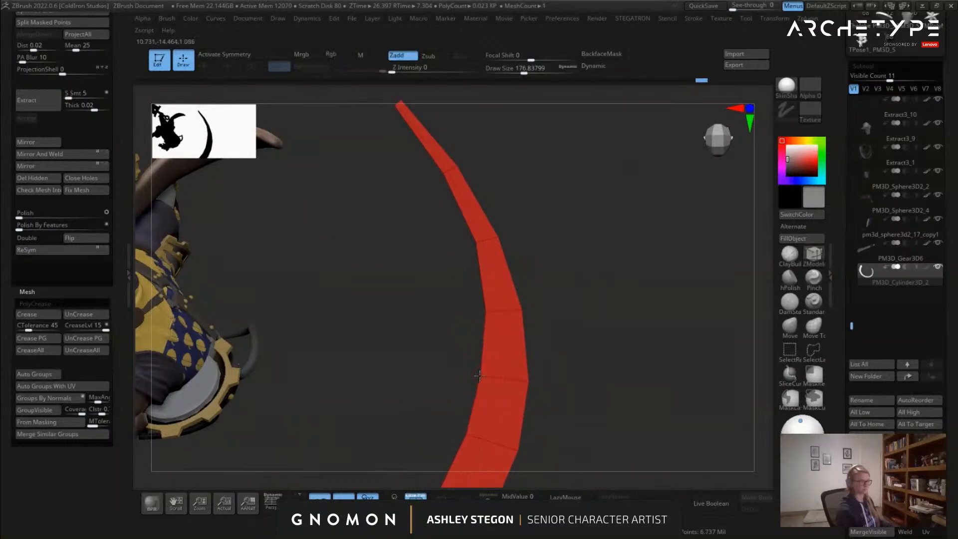
pyautogui.press('f')
pyautogui.moveTo(533, 378); pyautogui.dragTo(565, 281)
# Pull the arc's wide end against the sword blade with the Move brush, starting from a draw size of about 351
pyautogui.press('s')
pyautogui.moveTo(518, 327); pyautogui.dragTo(536, 327)
pyautogui.click(785, 331)
pyautogui.moveTo(306, 235)
pyautogui.keyDown('alt'); pyautogui.mouseDown()
pyautogui.moveTo(468, 227)
pyautogui.moveTo(461, 279)
pyautogui.mouseUp(); pyautogui.keyUp('alt')
pyautogui.press('s')
pyautogui.moveTo(446, 316); pyautogui.dragTo(459, 316)
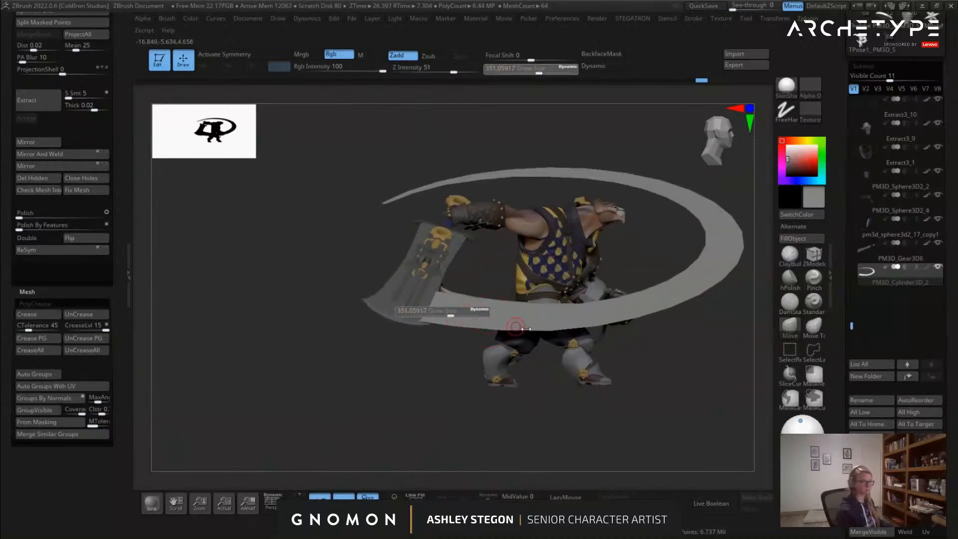
pyautogui.press('s')
pyautogui.moveTo(292, 256); pyautogui.dragTo(288, 256)
pyautogui.moveTo(435, 305); pyautogui.dragTo(439, 316)
pyautogui.moveTo(460, 349)
pyautogui.mouseDown()
pyautogui.moveTo(402, 346)
pyautogui.moveTo(449, 344)
pyautogui.mouseUp()
# Adjust the arc's front and far sweep with the Move brush at draw sizes of about 207 and 379
pyautogui.press('s')
pyautogui.keyDown('alt'); pyautogui.moveTo(568, 318); pyautogui.dragTo(464, 334, button='right'); pyautogui.keyUp('alt')
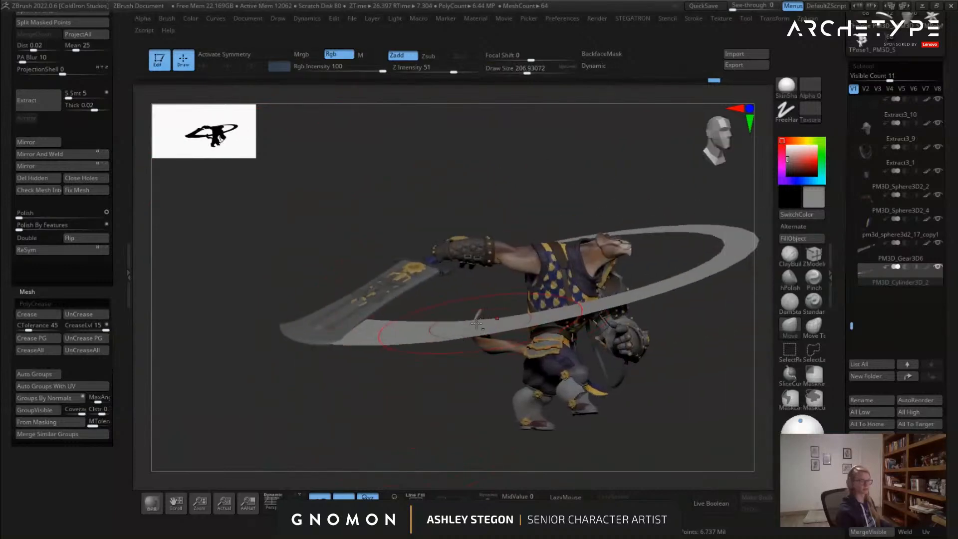
pyautogui.moveTo(487, 333); pyautogui.dragTo(519, 325)
pyautogui.moveTo(519, 325); pyautogui.dragTo(625, 314, button='right')
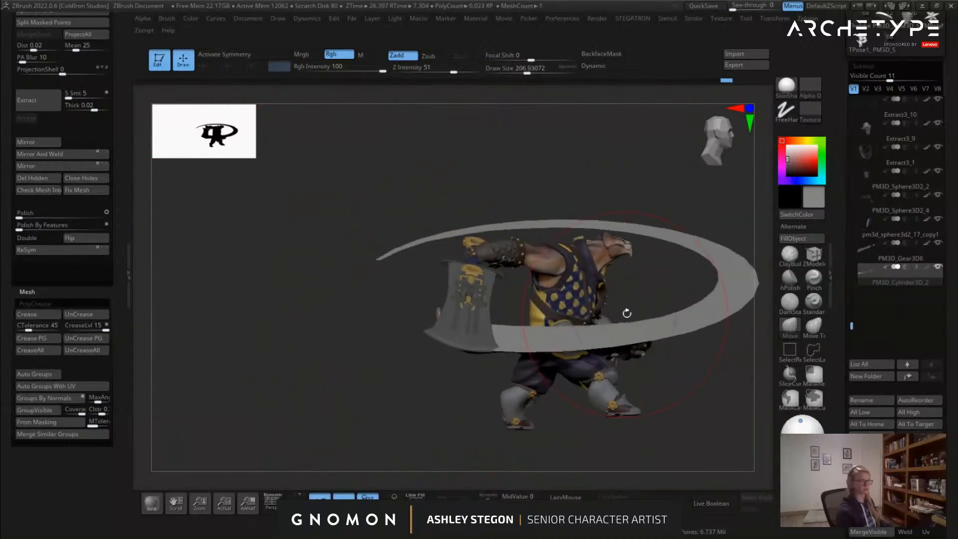
pyautogui.press('s')
pyautogui.moveTo(661, 250); pyautogui.dragTo(691, 236)
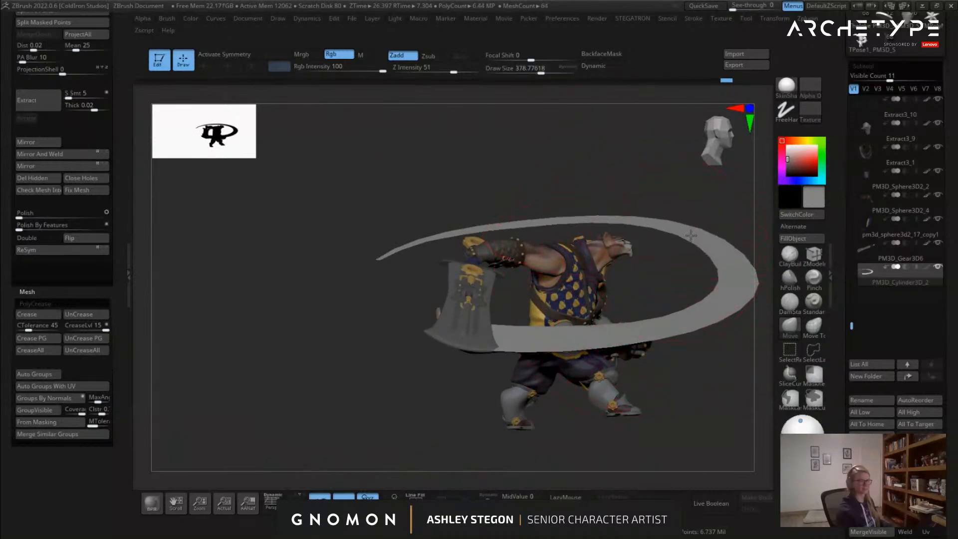
# Turn on double-sided display for the arc
pyautogui.moveTo(613, 229); pyautogui.dragTo(626, 267, button='right')
pyautogui.click(35, 237)
pyautogui.moveTo(443, 321); pyautogui.dragTo(609, 270, button='right')
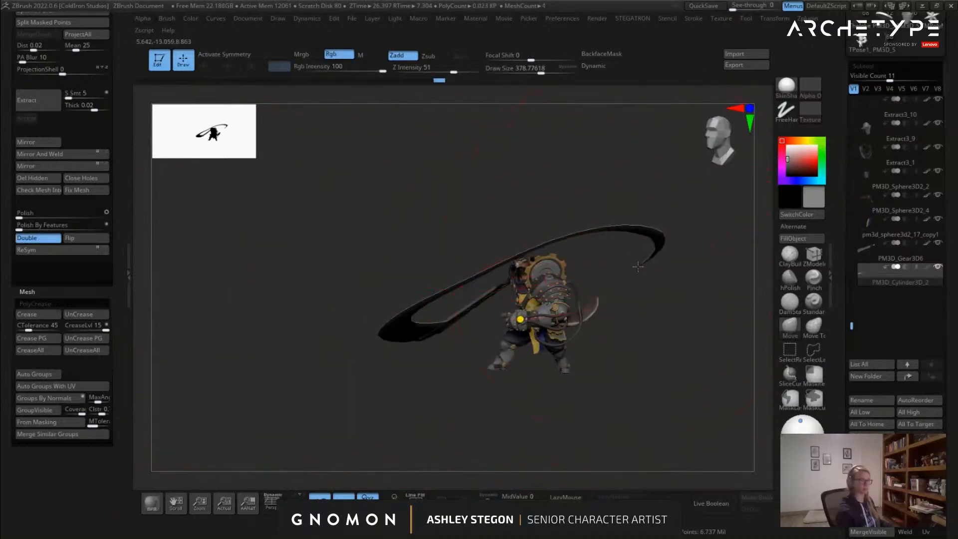
pyautogui.moveTo(635, 267); pyautogui.dragTo(621, 281, button='right')
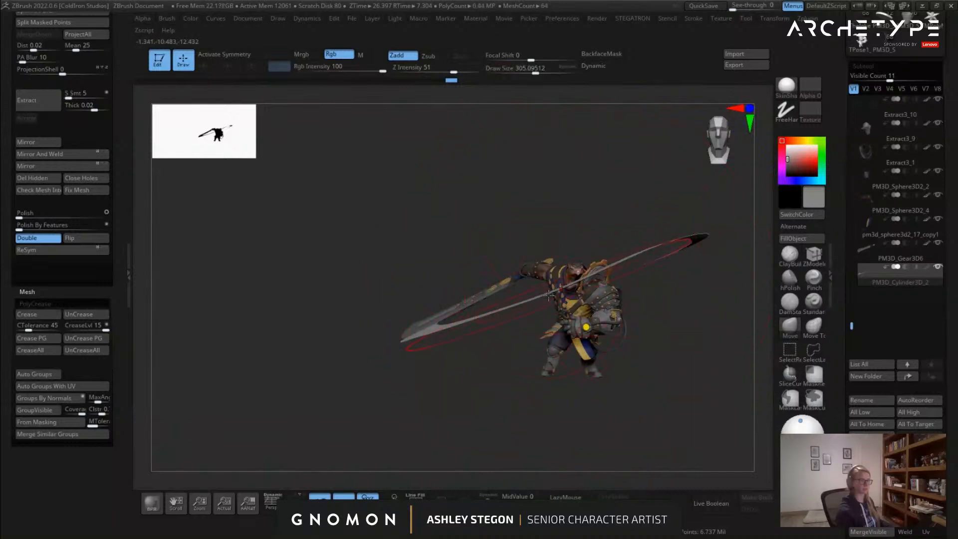
# Reshape the arc around the sword tip with the Move brush at draw sizes of about 305 and 104
pyautogui.moveTo(549, 302); pyautogui.dragTo(449, 329, button='right')
pyautogui.press('s')
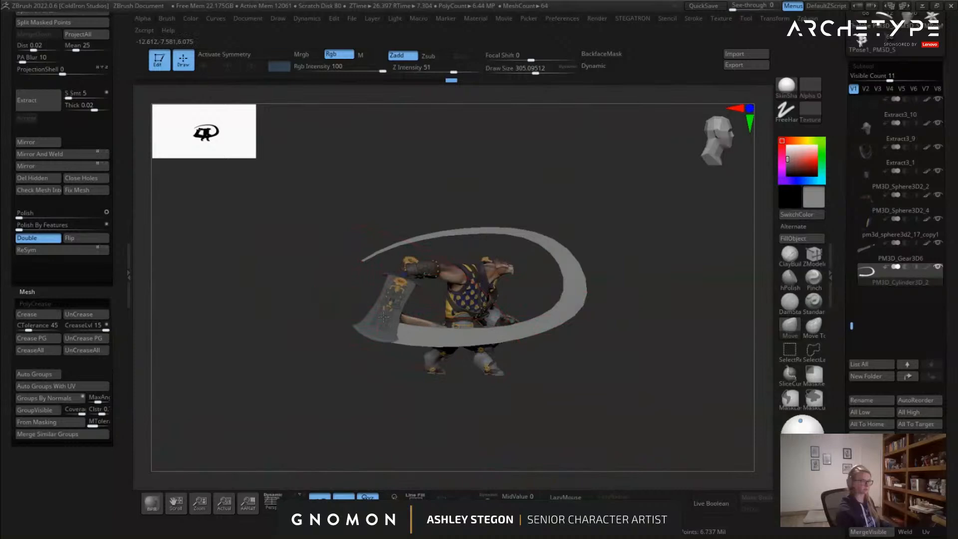
pyautogui.moveTo(383, 317); pyautogui.dragTo(341, 338, button='right')
pyautogui.press('s')
pyautogui.moveTo(343, 338); pyautogui.dragTo(323, 337)
pyautogui.moveTo(323, 337); pyautogui.dragTo(376, 351, button='right')
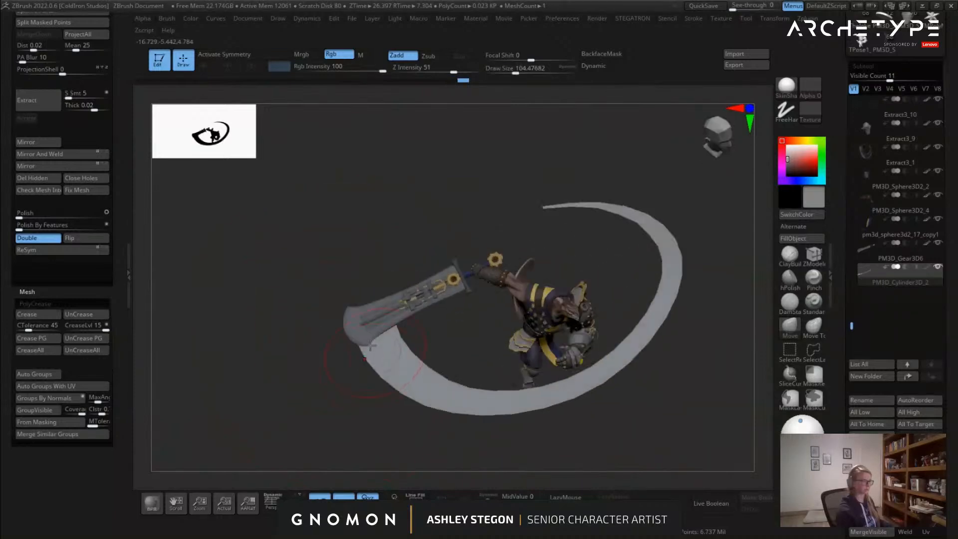
# Refine the fit of the arc's wide end to the sword tip with the Move brush at a draw size of about 71
pyautogui.moveTo(709, 251); pyautogui.dragTo(703, 254, button='right')
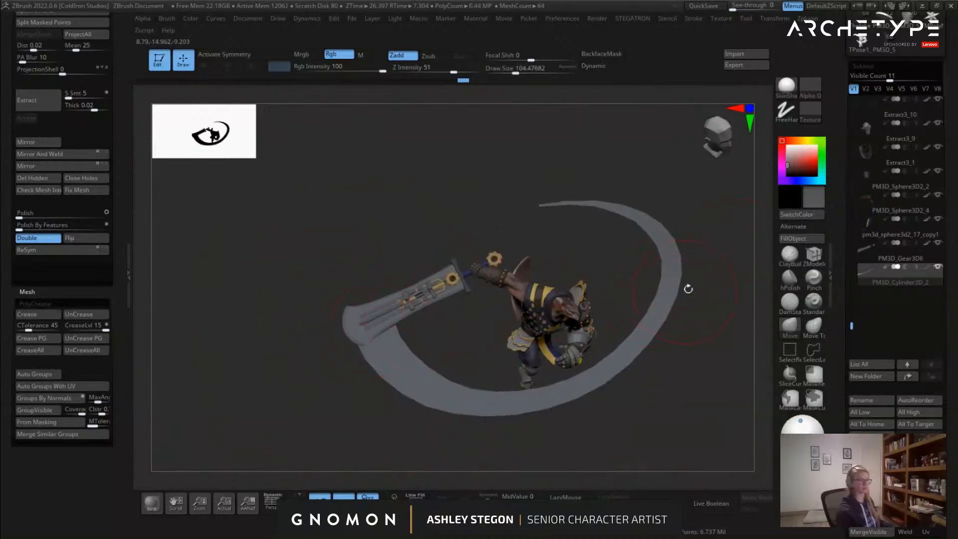
pyautogui.moveTo(410, 319); pyautogui.dragTo(393, 350, button='right')
pyautogui.press('s')
pyautogui.moveTo(392, 351); pyautogui.dragTo(387, 350)
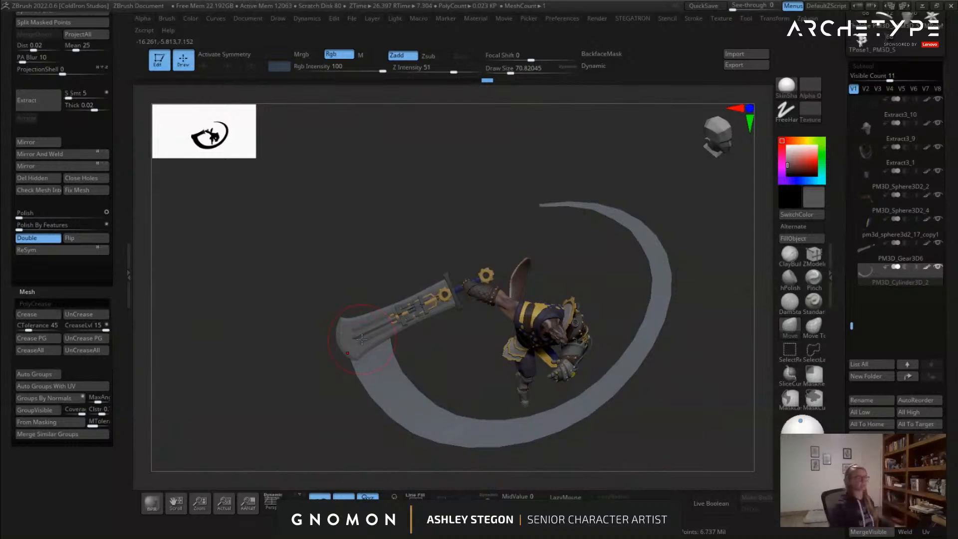
# Fill the arc with a darker grey and set the draw size to about 87
pyautogui.moveTo(587, 334); pyautogui.dragTo(370, 322, button='right')
pyautogui.moveTo(240, 289); pyautogui.dragTo(521, 377, button='right')
pyautogui.moveTo(587, 195); pyautogui.dragTo(581, 269, button='right')
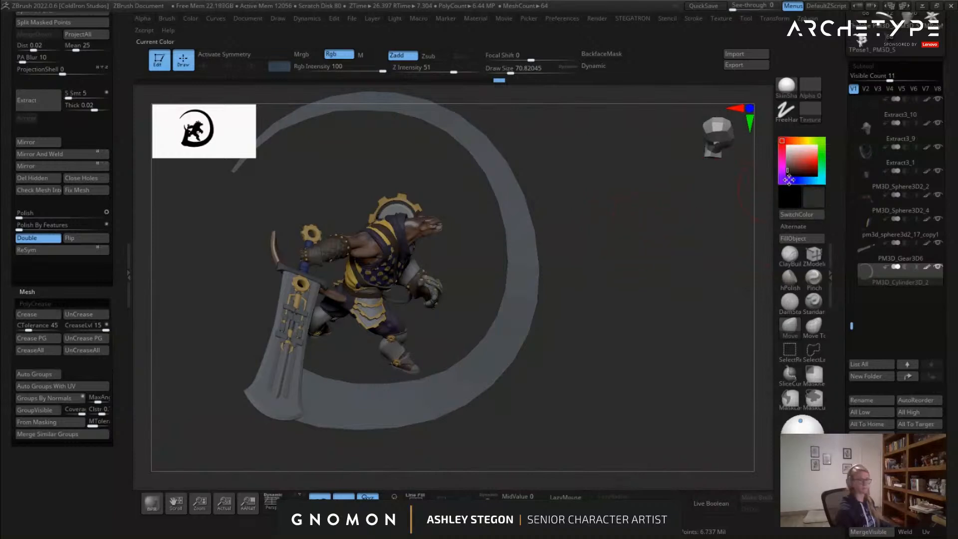
pyautogui.click(783, 240)
pyautogui.moveTo(611, 305)
pyautogui.mouseDown()
pyautogui.moveTo(586, 285)
pyautogui.moveTo(615, 337)
pyautogui.moveTo(533, 352)
pyautogui.moveTo(548, 368)
pyautogui.moveTo(550, 351)
pyautogui.moveTo(488, 336)
pyautogui.moveTo(599, 334)
pyautogui.moveTo(567, 344)
pyautogui.moveTo(594, 380)
pyautogui.mouseUp()
pyautogui.press('s')
pyautogui.press('s')
pyautogui.moveTo(594, 380)
pyautogui.mouseDown()
pyautogui.moveTo(603, 381)
pyautogui.moveTo(513, 362)
pyautogui.moveTo(558, 353)
pyautogui.moveTo(522, 379)
pyautogui.moveTo(554, 318)
pyautogui.mouseUp()
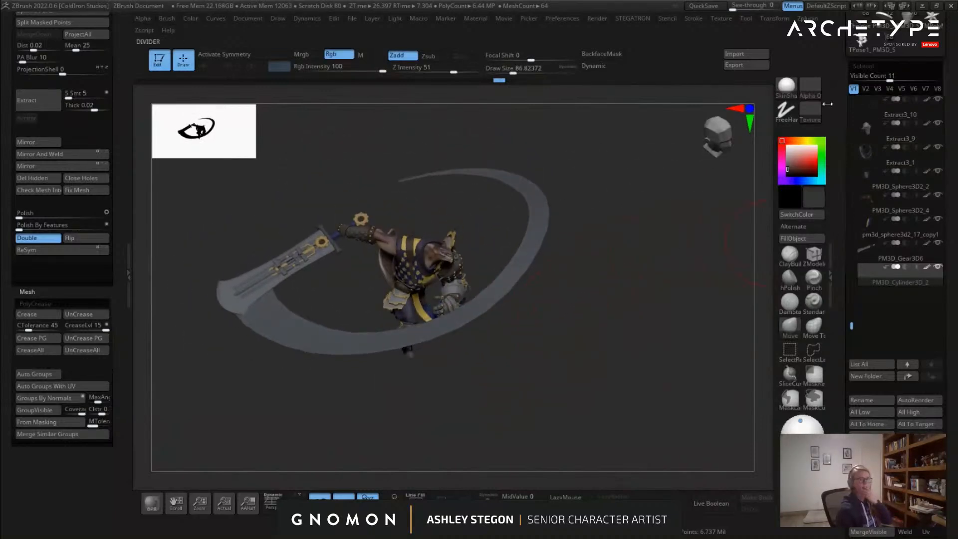
# Save the tool as bRUTE_POSED, replacing the existing file
pyautogui.moveTo(841, 121); pyautogui.dragTo(819, 207)
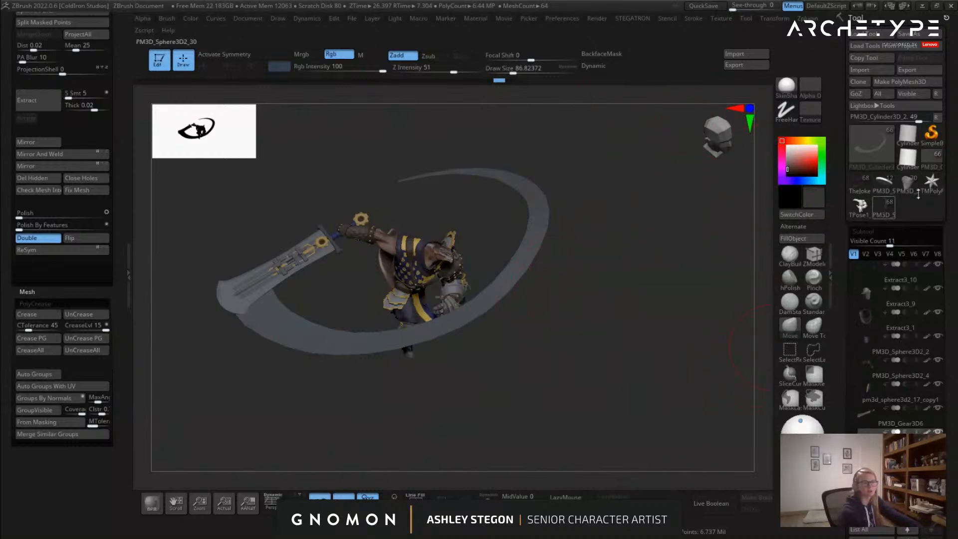
pyautogui.click(937, 119)
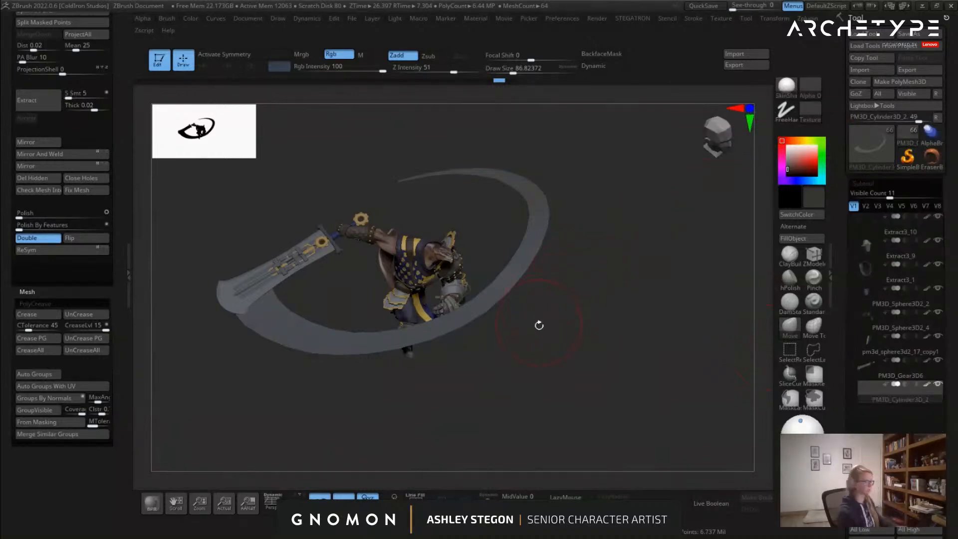
pyautogui.moveTo(539, 323); pyautogui.dragTo(528, 295)
pyautogui.hotkey('ctrl', 's')
pyautogui.click(375, 252)
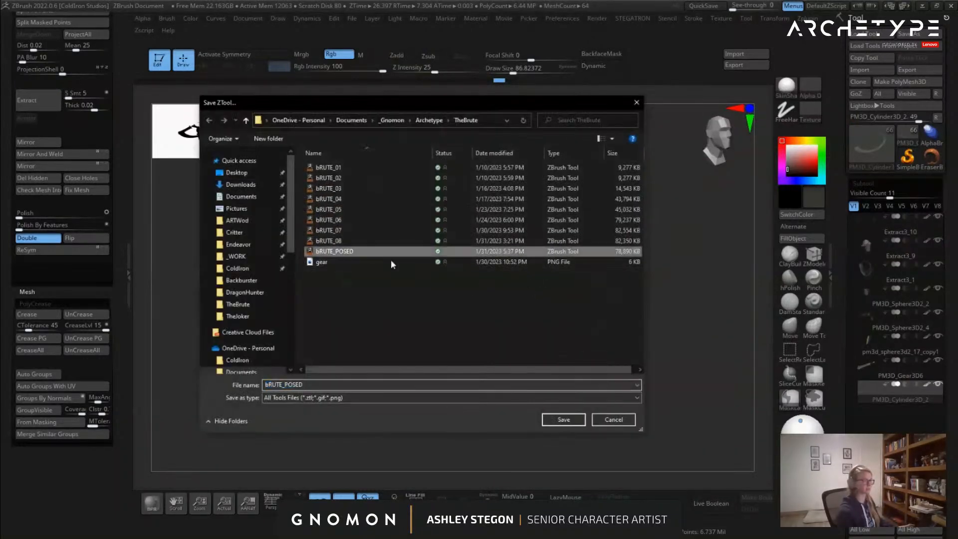
pyautogui.click(564, 419)
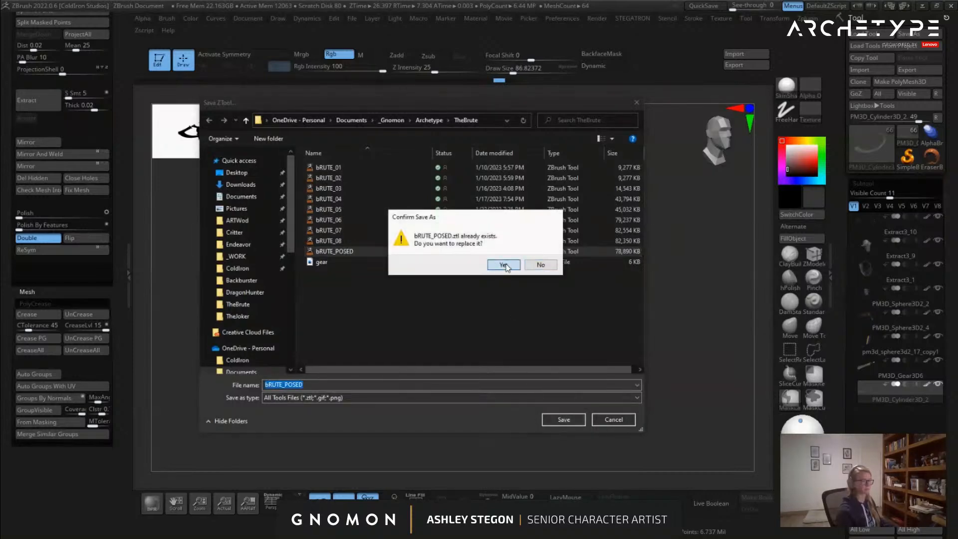
pyautogui.click(504, 265)
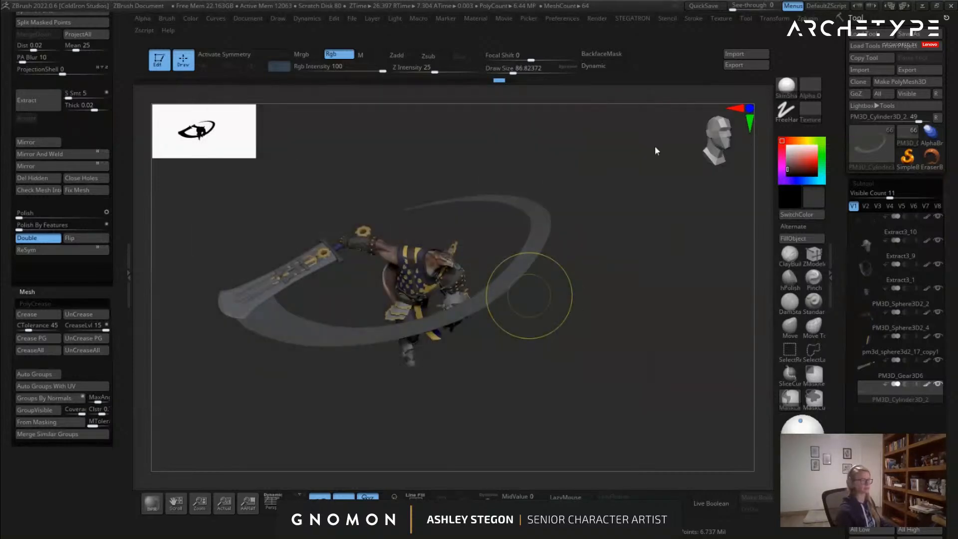
# Make the sword subtool PM3D_Gear3D6 active, hide the arc, and set the draw size to about 59
pyautogui.click(790, 327)
pyautogui.click(909, 374)
pyautogui.moveTo(606, 353); pyautogui.dragTo(327, 278)
pyautogui.moveTo(539, 276)
pyautogui.mouseDown()
pyautogui.moveTo(444, 210)
pyautogui.moveTo(546, 263)
pyautogui.moveTo(553, 321)
pyautogui.mouseUp()
pyautogui.press('s')
pyautogui.moveTo(552, 321)
pyautogui.mouseDown()
pyautogui.moveTo(619, 357)
pyautogui.moveTo(519, 312)
pyautogui.moveTo(649, 257)
pyautogui.mouseUp()
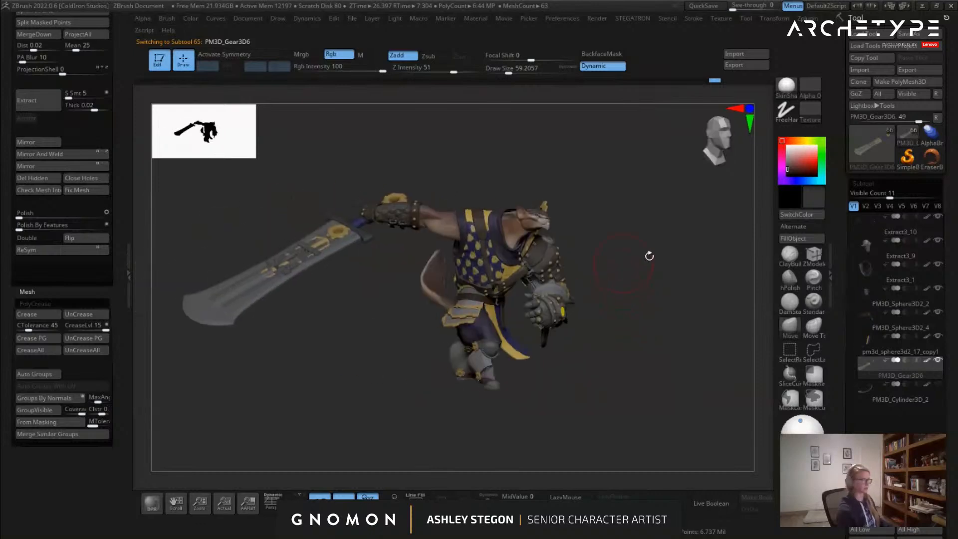
# Merge the Brute's visible subtools into a new tool
pyautogui.moveTo(854, 329); pyautogui.dragTo(843, 263)
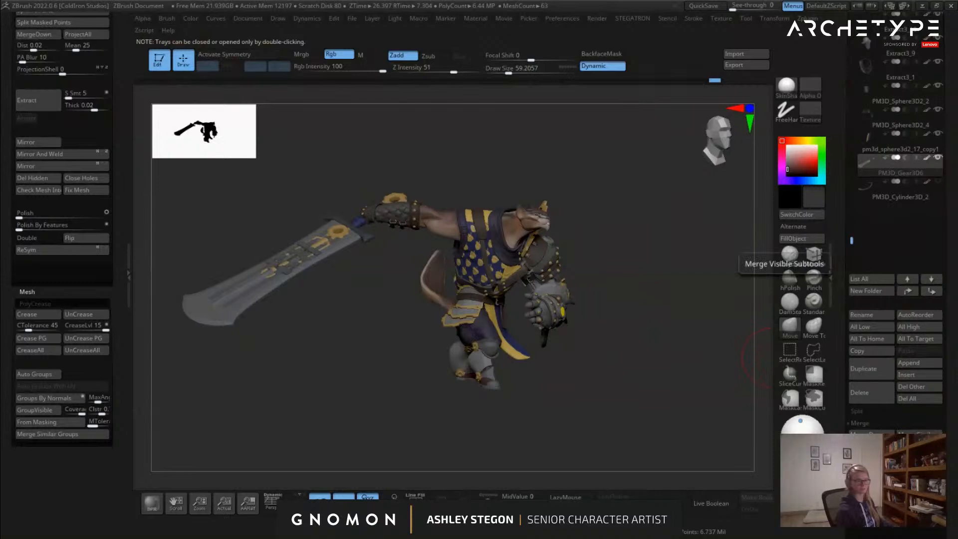
pyautogui.click(871, 446)
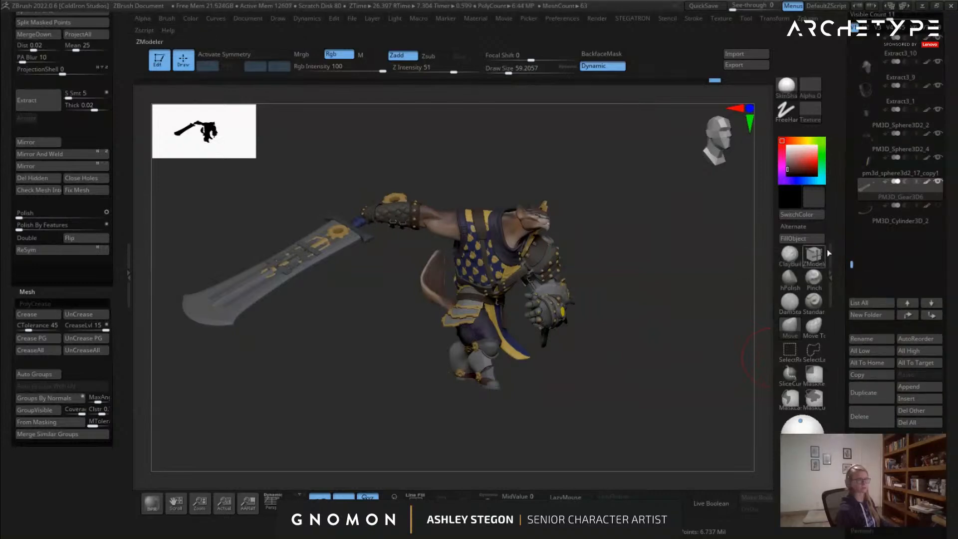
pyautogui.moveTo(843, 249); pyautogui.dragTo(844, 337)
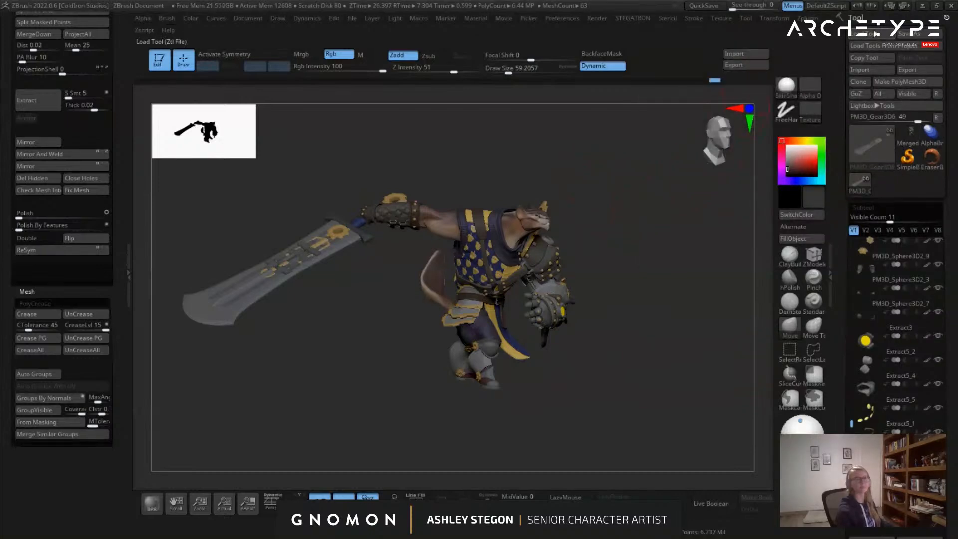
# Load the tool TheJoker_posed from the TheJoker folder
pyautogui.click(865, 46)
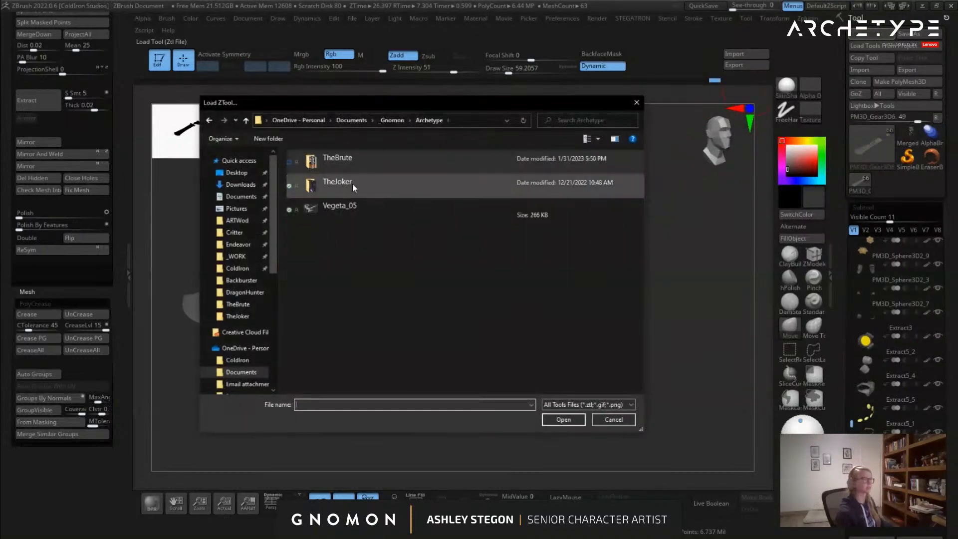
pyautogui.click(357, 184)
pyautogui.doubleClick(339, 187)
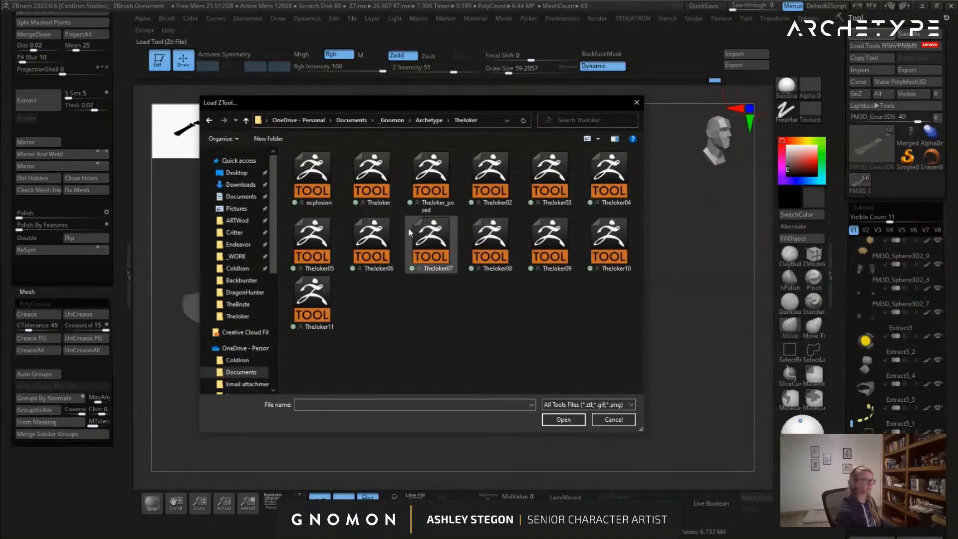
pyautogui.click(450, 190)
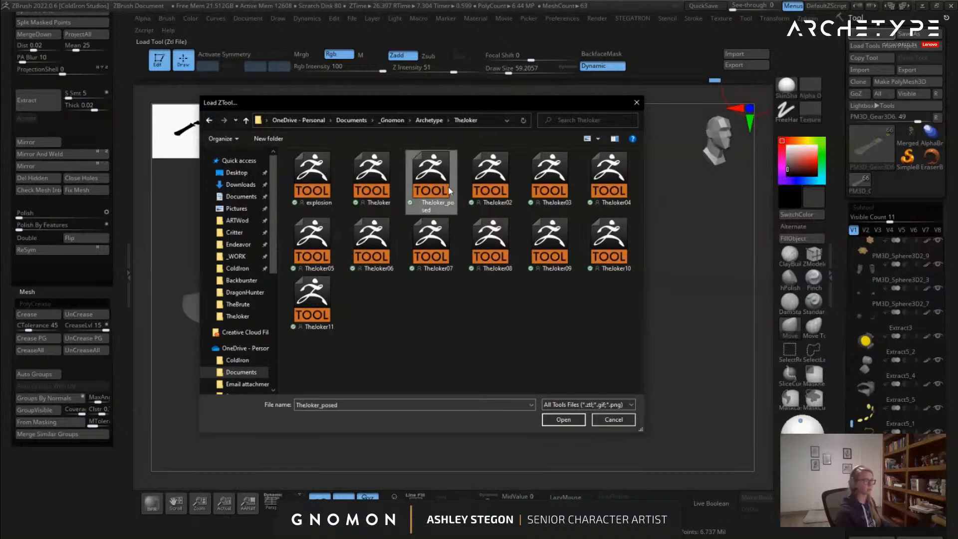
pyautogui.click(563, 419)
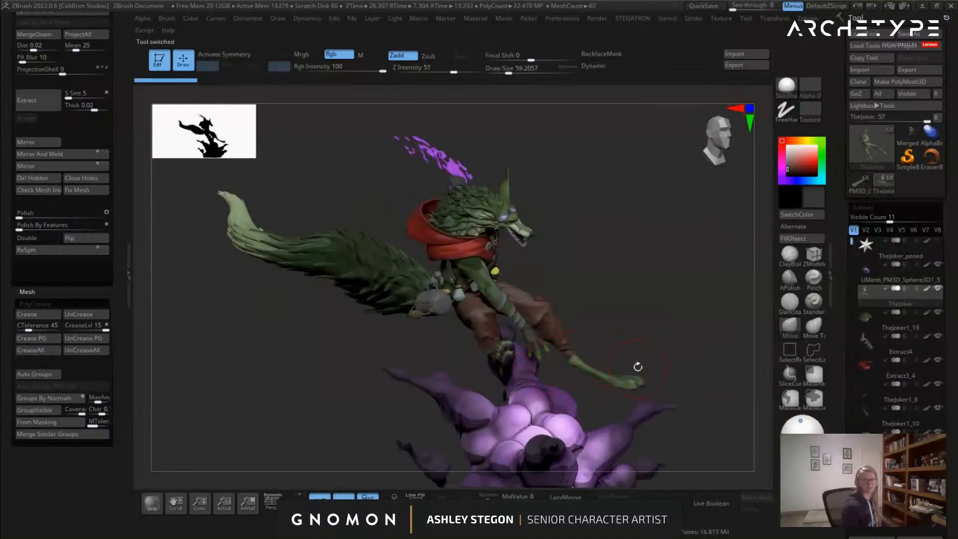
# Merge the posed Joker's visible subtools into a new tool and set the draw size to about 54
pyautogui.moveTo(615, 320)
pyautogui.mouseDown()
pyautogui.moveTo(646, 327)
pyautogui.moveTo(597, 307)
pyautogui.moveTo(555, 308)
pyautogui.moveTo(623, 335)
pyautogui.moveTo(644, 327)
pyautogui.mouseUp()
pyautogui.press('s')
pyautogui.hotkey('shift', 'f')
pyautogui.moveTo(847, 368); pyautogui.dragTo(858, 287)
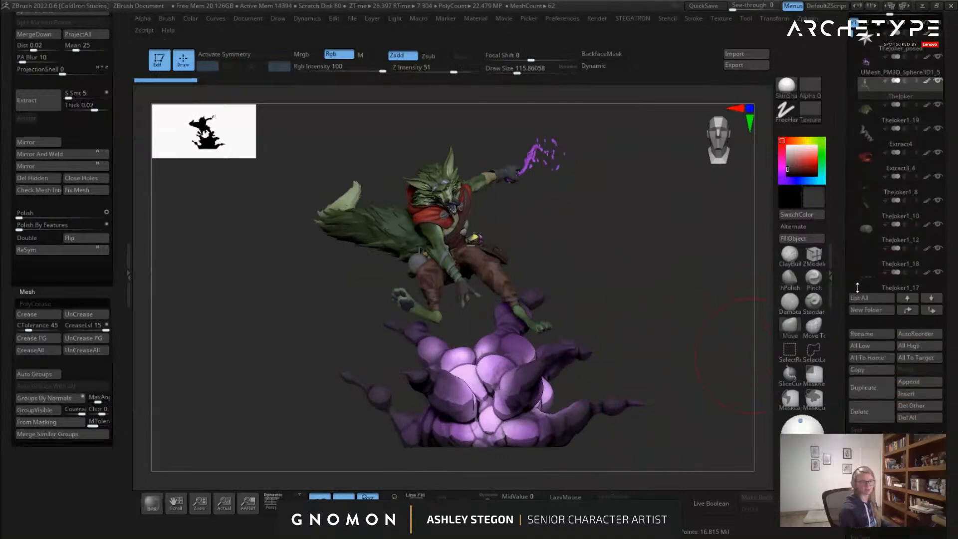
pyautogui.click(889, 345)
pyautogui.press('s')
pyautogui.moveTo(654, 223); pyautogui.dragTo(644, 224)
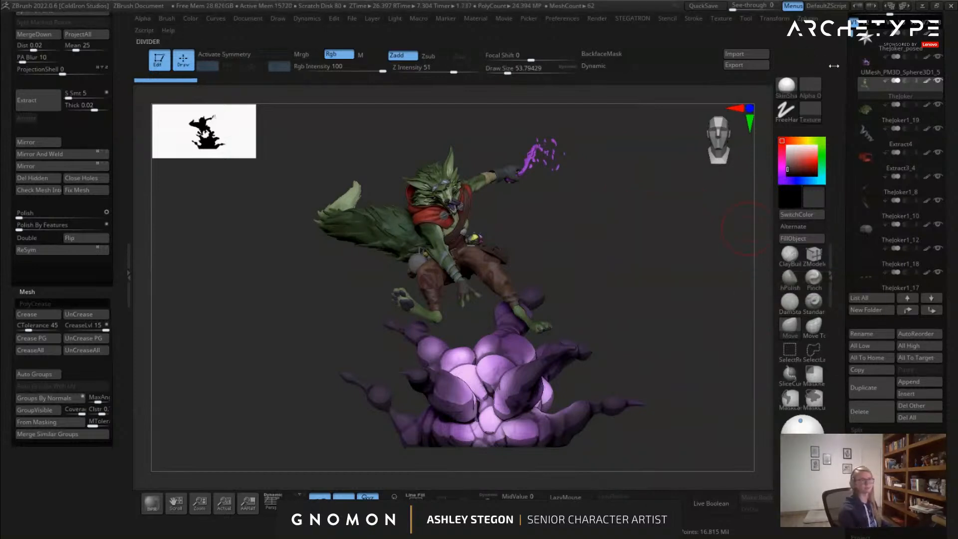
pyautogui.moveTo(841, 64); pyautogui.dragTo(825, 154)
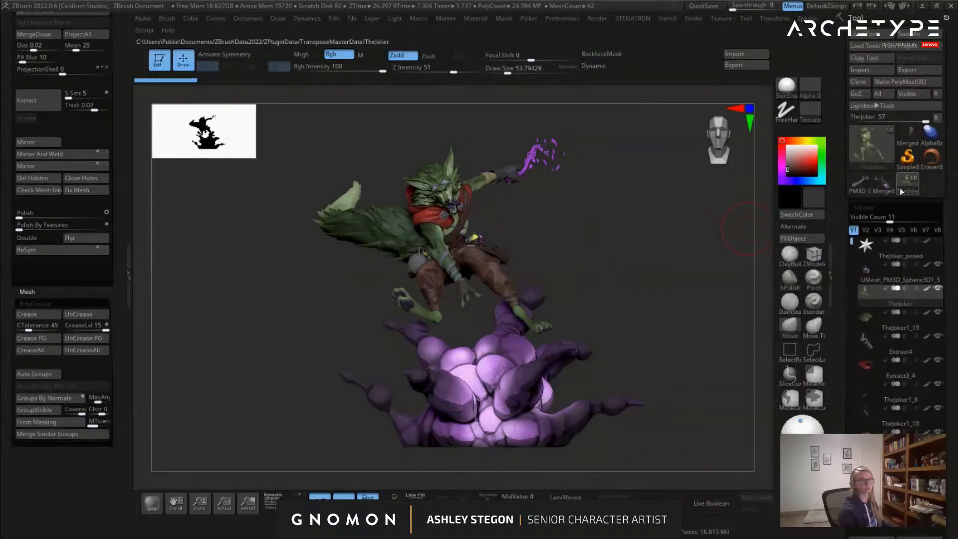
# Switch to the merged Brute tool and insert the merged Joker, Merged_TheJoker, as a second subtool
pyautogui.click(906, 138)
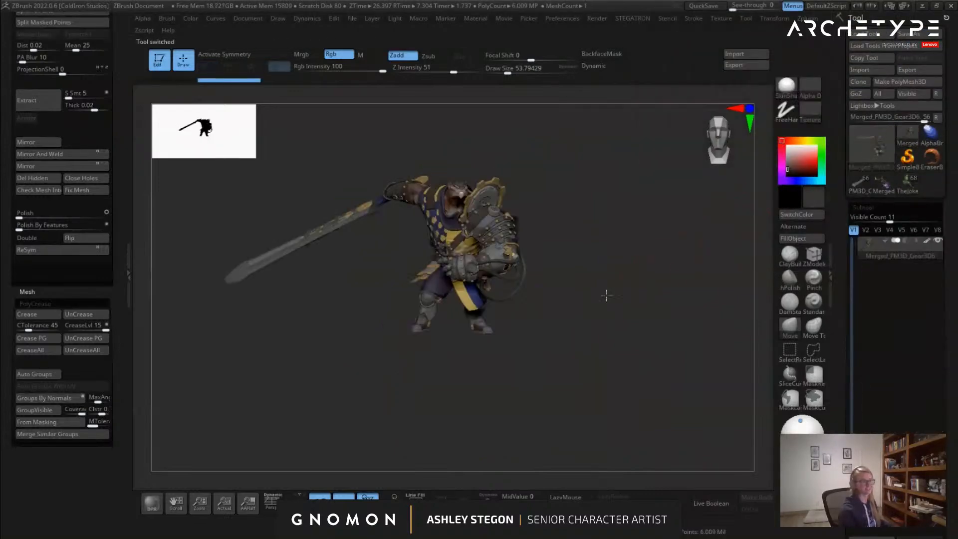
pyautogui.keyDown('ctrl'); pyautogui.moveTo(613, 296); pyautogui.dragTo(613, 277, button='right'); pyautogui.keyUp('ctrl')
pyautogui.moveTo(852, 306); pyautogui.dragTo(854, 60)
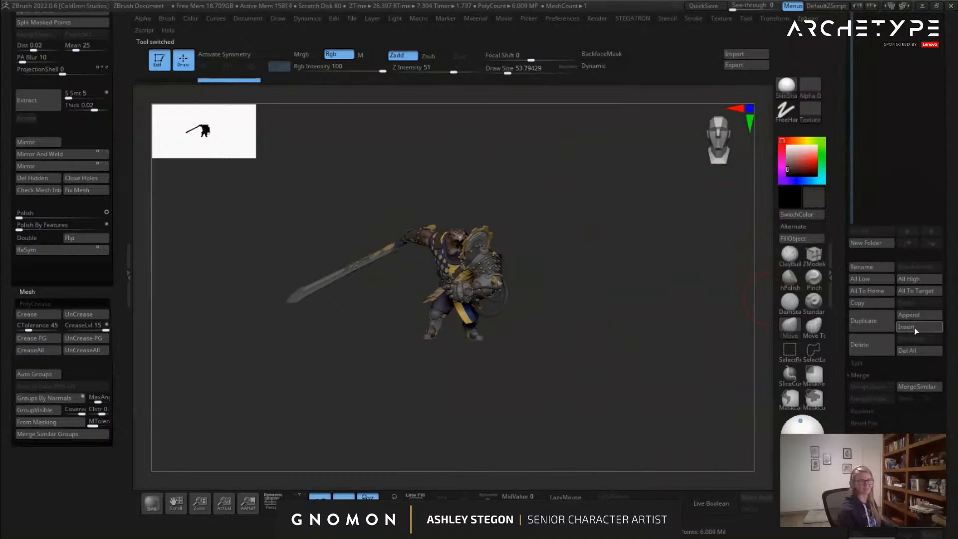
pyautogui.click(909, 328)
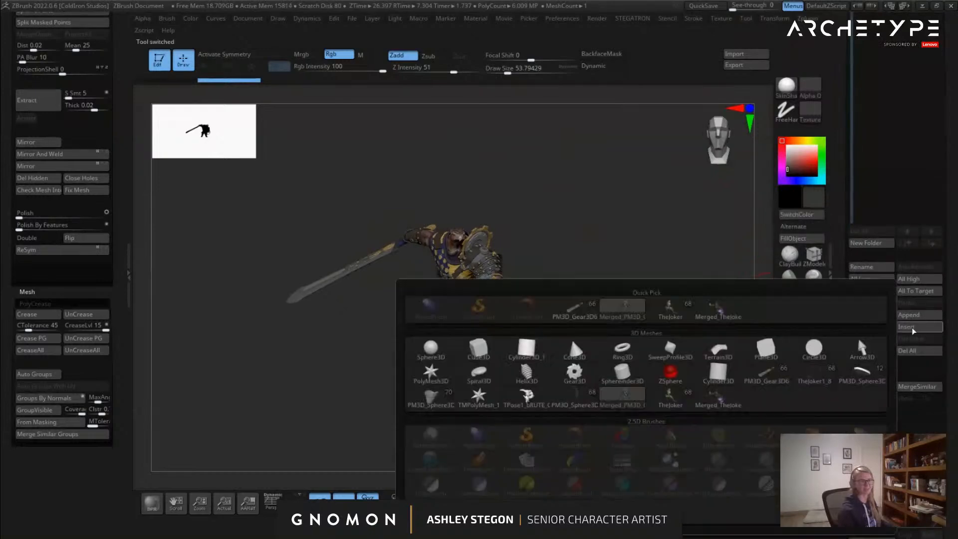
pyautogui.click(715, 312)
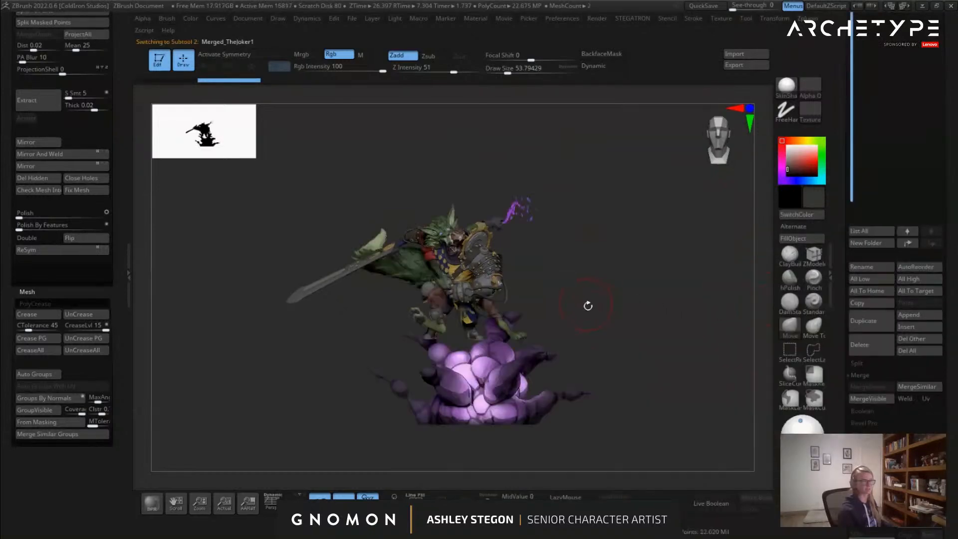
# Turn the merged Joker around to face the Brute, move it out in front of him, and set the draw size to about 172
pyautogui.moveTo(589, 304); pyautogui.dragTo(634, 307)
pyautogui.press('w')
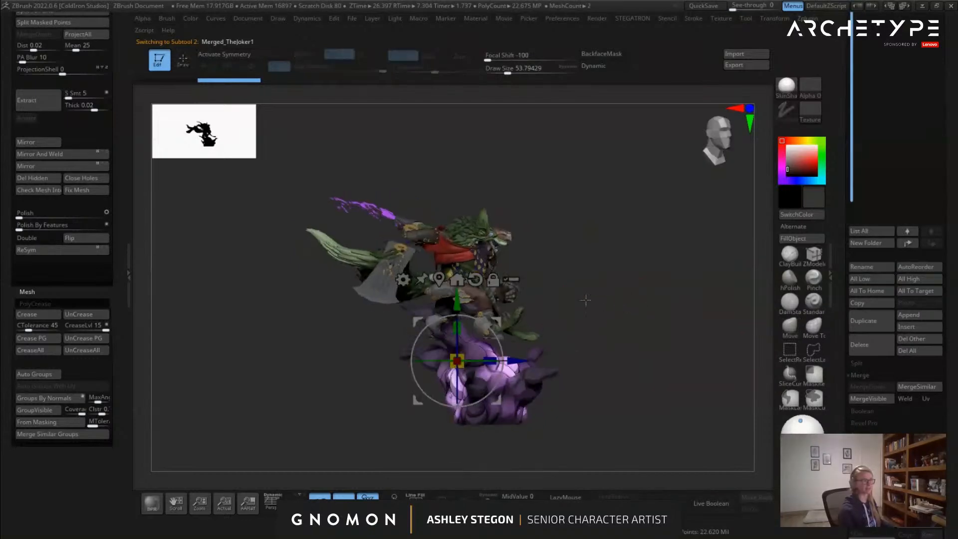
pyautogui.moveTo(512, 315); pyautogui.dragTo(522, 289)
pyautogui.moveTo(699, 333); pyautogui.dragTo(553, 351)
pyautogui.moveTo(594, 414)
pyautogui.mouseDown()
pyautogui.moveTo(615, 313)
pyautogui.moveTo(630, 327)
pyautogui.moveTo(588, 336)
pyautogui.mouseUp()
pyautogui.press('q')
pyautogui.press('s')
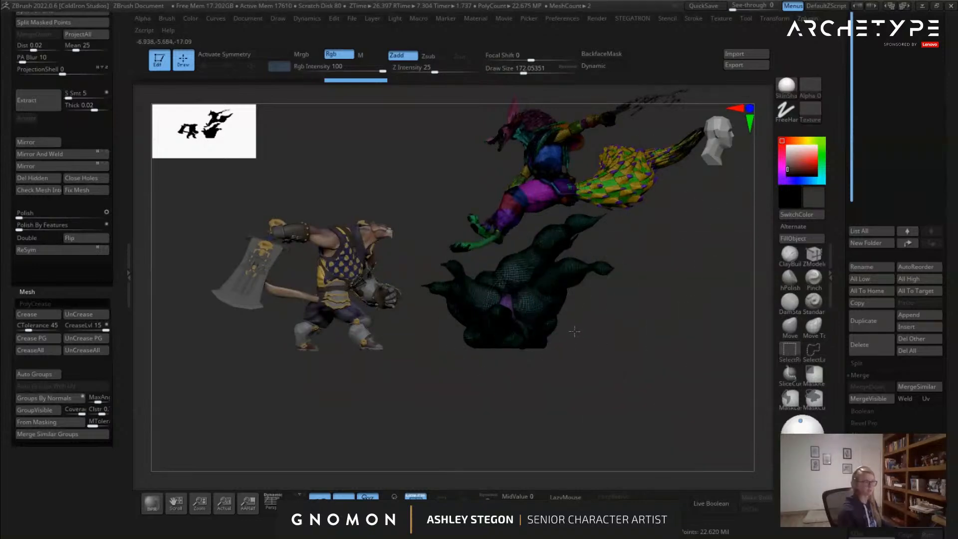
# Hide and delete the smoke base from the merged Joker subtool and make the subtool double-sided
pyautogui.keyDown('ctrl'); pyautogui.keyDown('shift'); pyautogui.click(575, 332); pyautogui.keyUp('shift'); pyautogui.keyUp('ctrl')
pyautogui.keyDown('ctrl'); pyautogui.keyDown('shift'); pyautogui.moveTo(571, 340); pyautogui.dragTo(592, 377); pyautogui.keyUp('shift'); pyautogui.keyUp('ctrl')
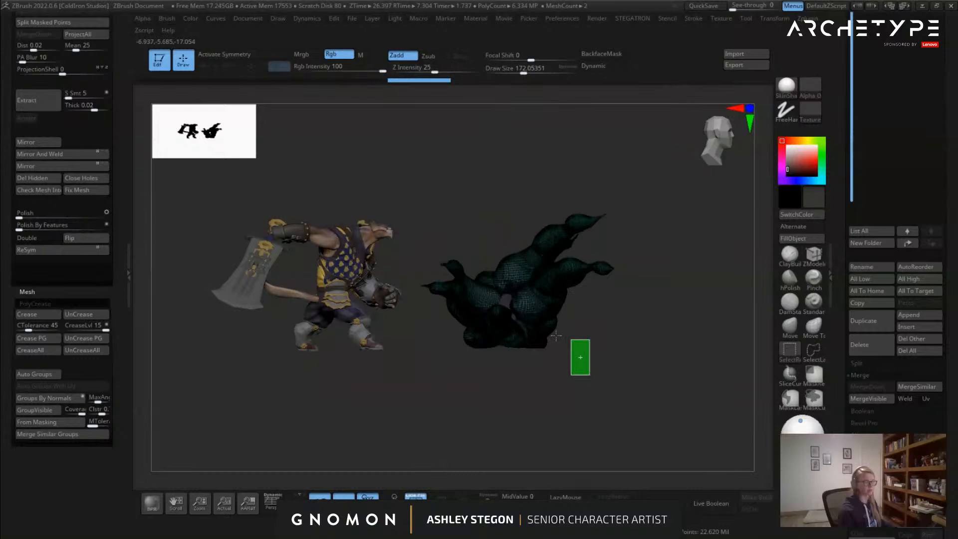
pyautogui.keyDown('ctrl'); pyautogui.keyDown('shift'); pyautogui.moveTo(537, 318); pyautogui.dragTo(507, 310); pyautogui.keyUp('shift'); pyautogui.keyUp('ctrl')
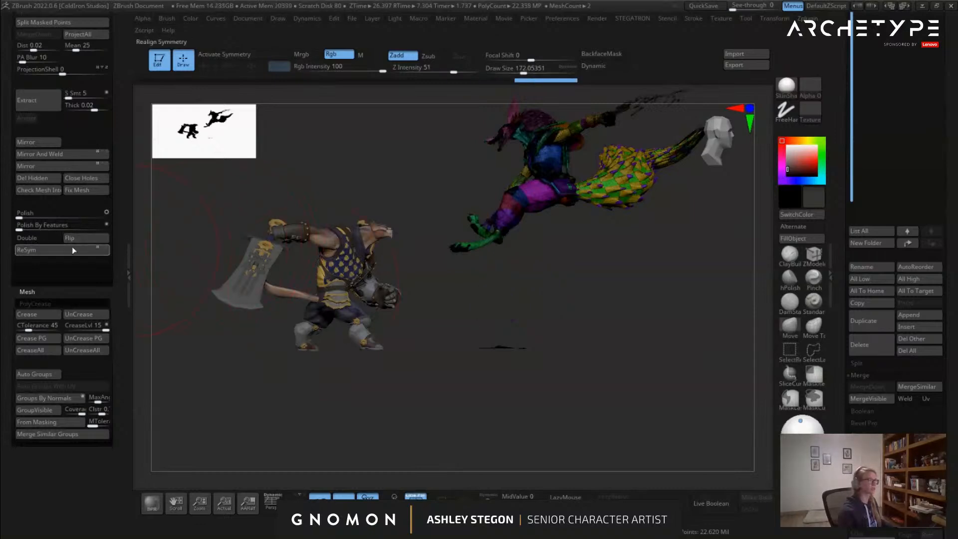
pyautogui.click(44, 238)
pyautogui.keyDown('ctrl'); pyautogui.keyDown('alt'); pyautogui.keyDown('shift'); pyautogui.moveTo(467, 305); pyautogui.dragTo(635, 405); pyautogui.keyUp('shift'); pyautogui.keyUp('alt'); pyautogui.keyUp('ctrl')
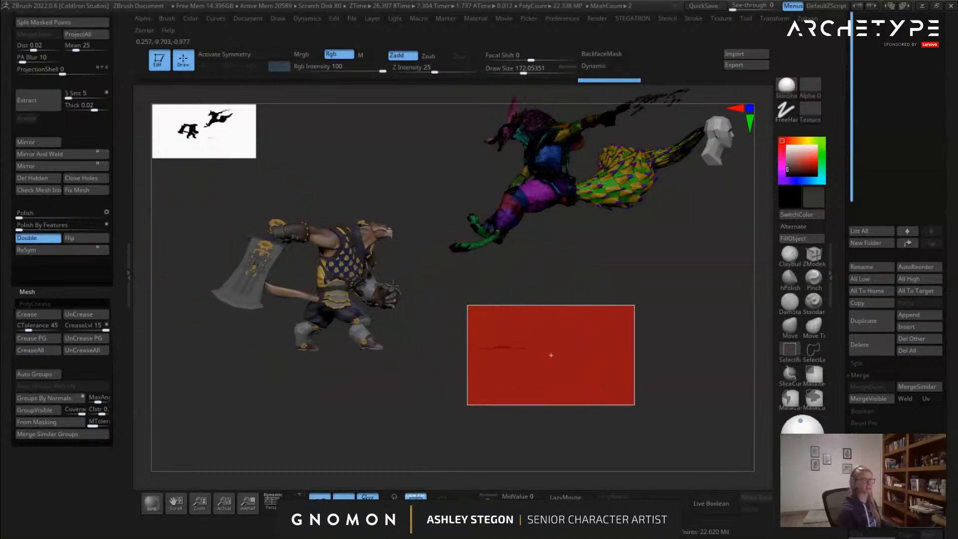
pyautogui.moveTo(559, 305)
pyautogui.mouseDown()
pyautogui.moveTo(588, 306)
pyautogui.moveTo(569, 349)
pyautogui.moveTo(543, 300)
pyautogui.moveTo(486, 280)
pyautogui.mouseUp()
pyautogui.moveTo(114, 136)
pyautogui.mouseDown()
pyautogui.moveTo(122, 147)
pyautogui.moveTo(108, 223)
pyautogui.moveTo(108, 214)
pyautogui.mouseUp()
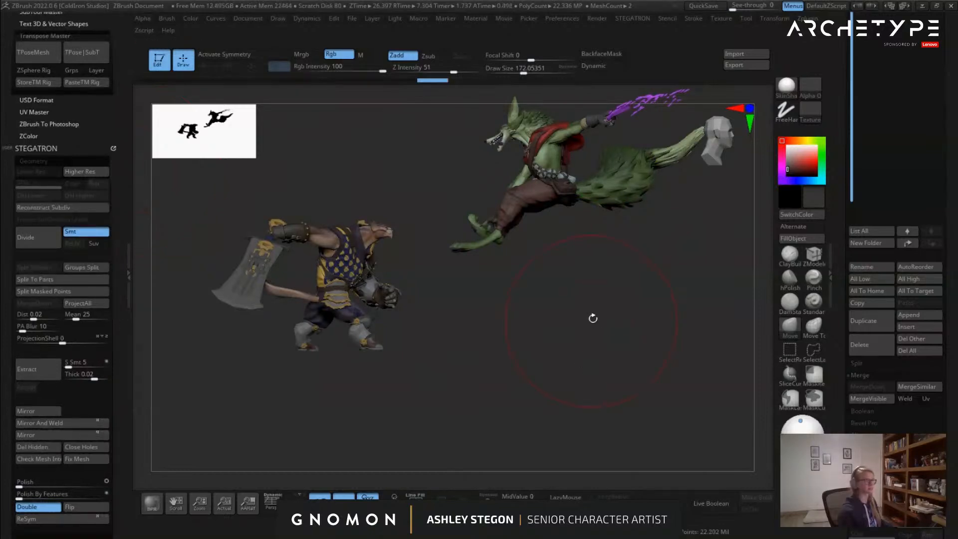
# Centre the gizmo on the leaping Joker's body and adjust the character's placement opposite the Brute
pyautogui.moveTo(610, 308)
pyautogui.mouseDown()
pyautogui.moveTo(624, 307)
pyautogui.moveTo(599, 309)
pyautogui.mouseUp()
pyautogui.press('w')
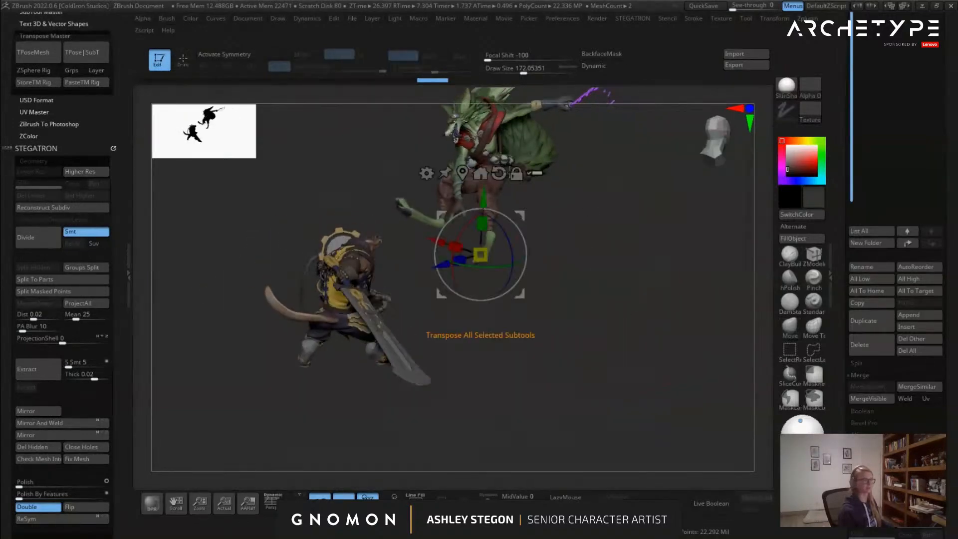
pyautogui.click(549, 190)
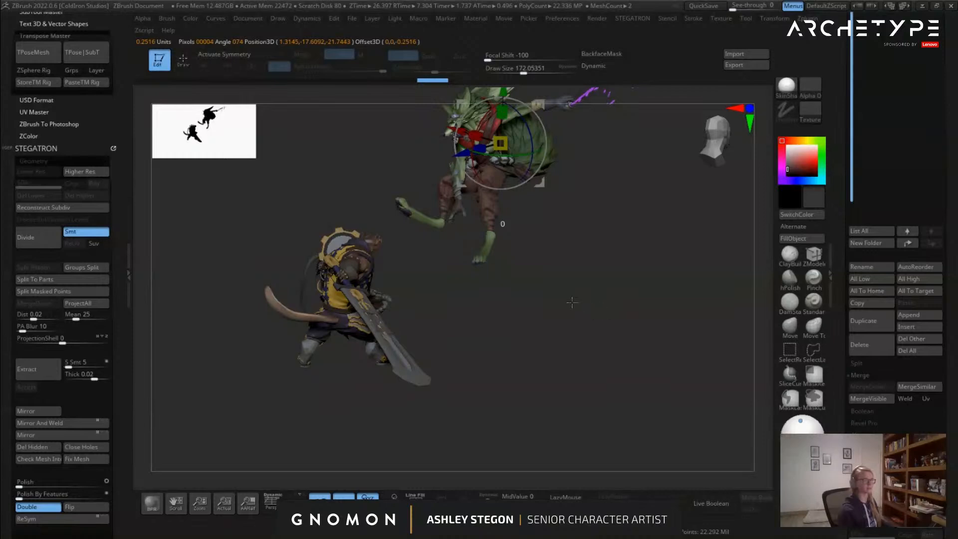
pyautogui.press('q')
pyautogui.moveTo(669, 316)
pyautogui.mouseDown()
pyautogui.moveTo(648, 328)
pyautogui.moveTo(585, 259)
pyautogui.moveTo(537, 238)
pyautogui.mouseUp()
pyautogui.press('w')
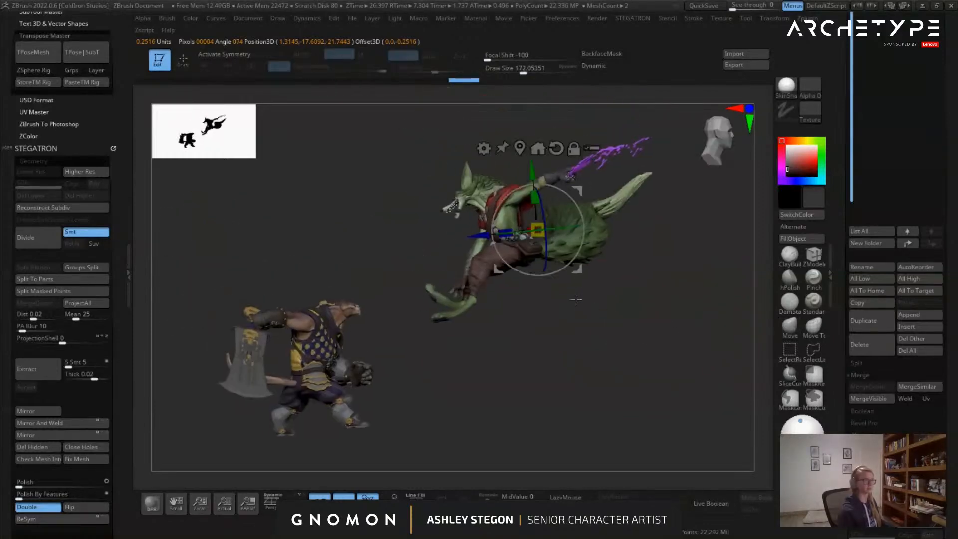
pyautogui.keyDown('shift'); pyautogui.moveTo(589, 330); pyautogui.dragTo(614, 327); pyautogui.keyUp('shift')
pyautogui.moveTo(943, 150); pyautogui.dragTo(944, 336)
pyautogui.press('q')
# Make the Brute subtool Merged_PM3D_Gear3D6 active and scale it up slightly relative to the Joker
pyautogui.click(887, 162)
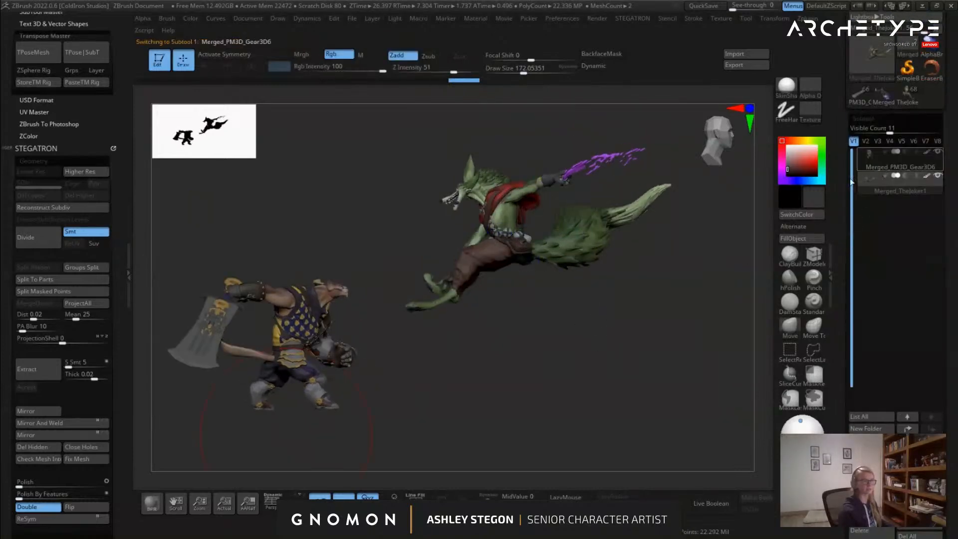
pyautogui.press('w')
pyautogui.moveTo(289, 437); pyautogui.dragTo(297, 428)
pyautogui.keyDown('alt'); pyautogui.moveTo(286, 374); pyautogui.dragTo(286, 342); pyautogui.keyUp('alt')
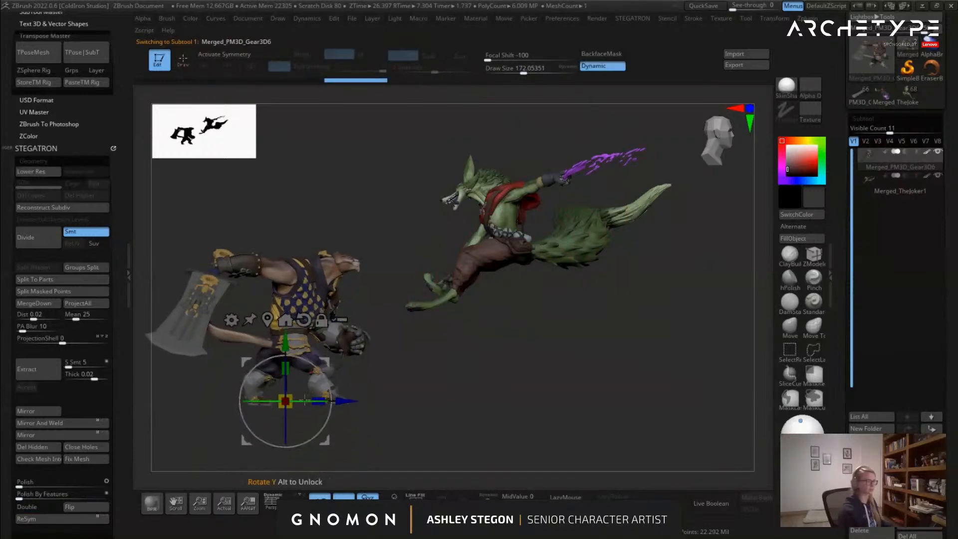
pyautogui.moveTo(296, 415); pyautogui.dragTo(299, 415)
# Shift the Brute sideways along the X axis to line it up with the leaping Joker
pyautogui.keyDown('alt'); pyautogui.moveTo(470, 397); pyautogui.dragTo(524, 345); pyautogui.keyUp('alt')
pyautogui.keyDown('alt'); pyautogui.moveTo(370, 358); pyautogui.dragTo(402, 351); pyautogui.keyUp('alt')
pyautogui.moveTo(529, 390); pyautogui.dragTo(555, 387)
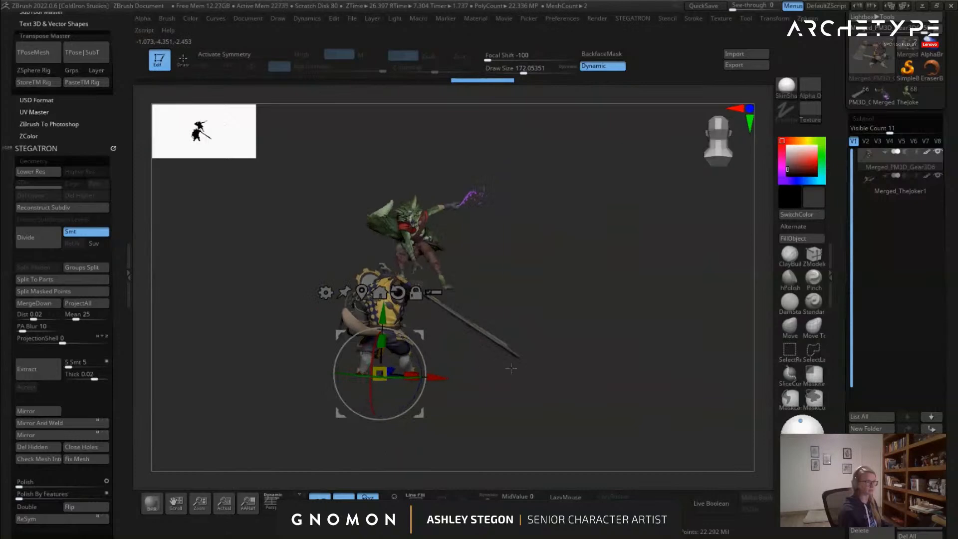
pyautogui.moveTo(443, 379); pyautogui.dragTo(451, 380)
pyautogui.moveTo(514, 436); pyautogui.dragTo(454, 356)
pyautogui.moveTo(472, 320)
pyautogui.mouseDown()
pyautogui.moveTo(488, 285)
pyautogui.moveTo(475, 263)
pyautogui.moveTo(479, 203)
pyautogui.mouseUp()
# Turn on perspective for the scene and set the draw size to about 108
pyautogui.press('q')
pyautogui.moveTo(507, 314)
pyautogui.keyDown('alt'); pyautogui.mouseDown()
pyautogui.moveTo(509, 300)
pyautogui.moveTo(538, 434)
pyautogui.moveTo(522, 326)
pyautogui.mouseUp(); pyautogui.keyUp('alt')
pyautogui.click(271, 503)
pyautogui.moveTo(497, 385)
pyautogui.mouseDown()
pyautogui.moveTo(477, 377)
pyautogui.moveTo(474, 349)
pyautogui.moveTo(494, 371)
pyautogui.moveTo(478, 393)
pyautogui.moveTo(434, 375)
pyautogui.moveTo(161, 358)
pyautogui.mouseUp()
pyautogui.press('s')
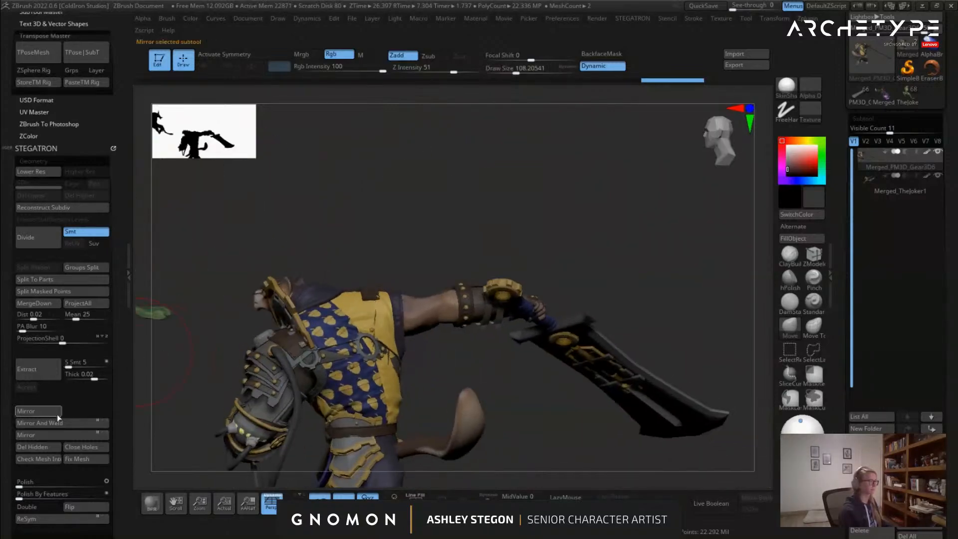
# Lower the Brute's subdivision level, make its mesh double-sided, and check its polygroups
pyautogui.hotkey('shift', 'd')
pyautogui.hotkey('shift', 'f')
pyautogui.hotkey('shift', 'f')
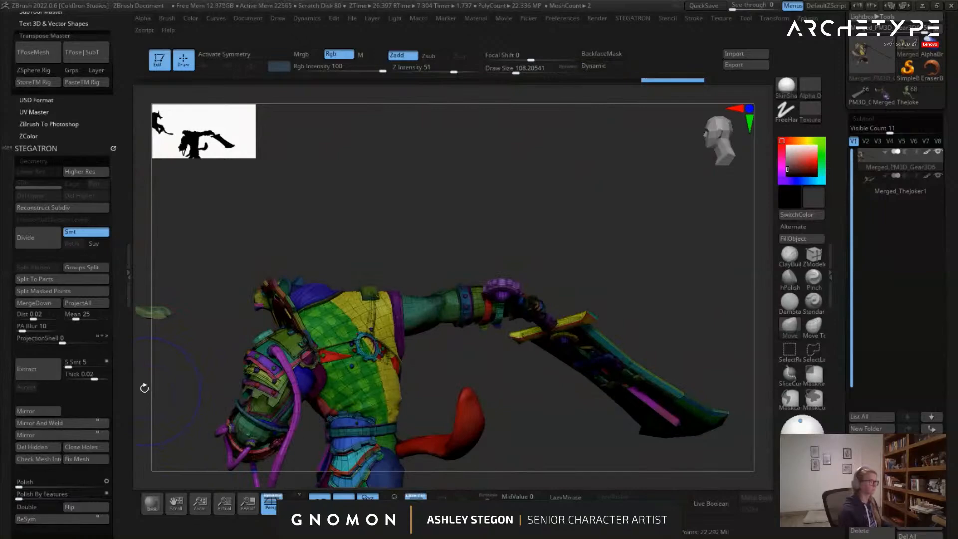
pyautogui.click(47, 508)
pyautogui.keyDown('alt'); pyautogui.moveTo(210, 360); pyautogui.dragTo(456, 285); pyautogui.keyUp('alt')
pyautogui.hotkey('shift', 'f')
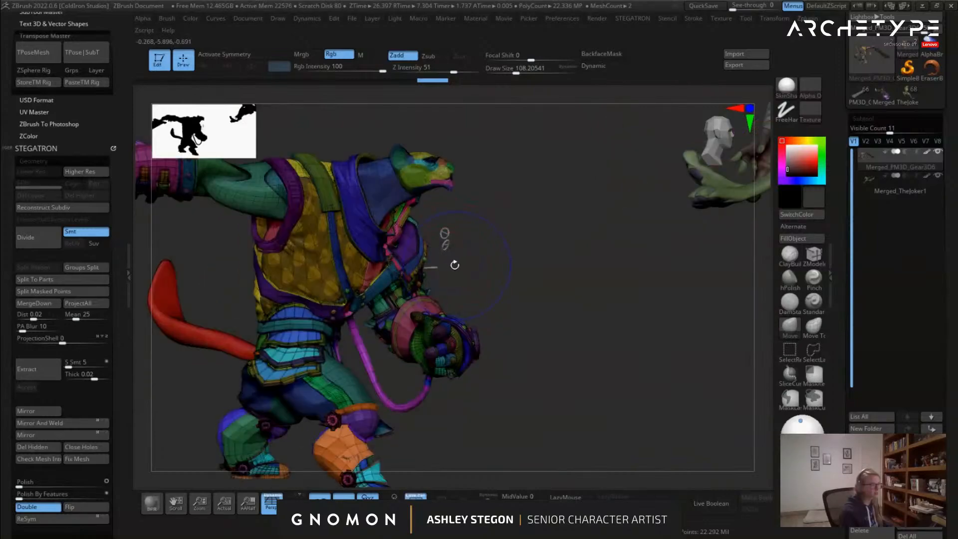
pyautogui.hotkey('shift', 'f')
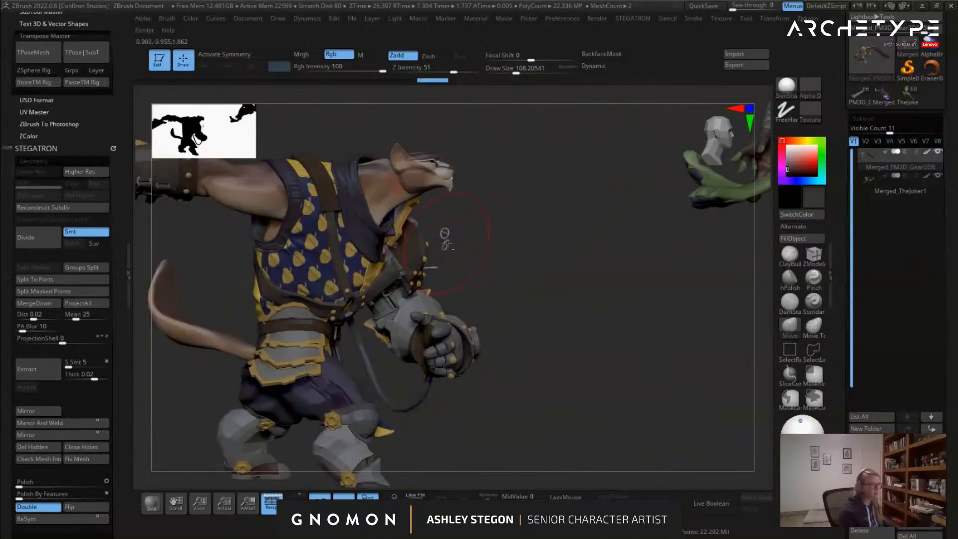
# Isolate the Merged_TheJoker1 subtool and delete the stray leftover pieces floating beside the Brute
pyautogui.click(886, 191)
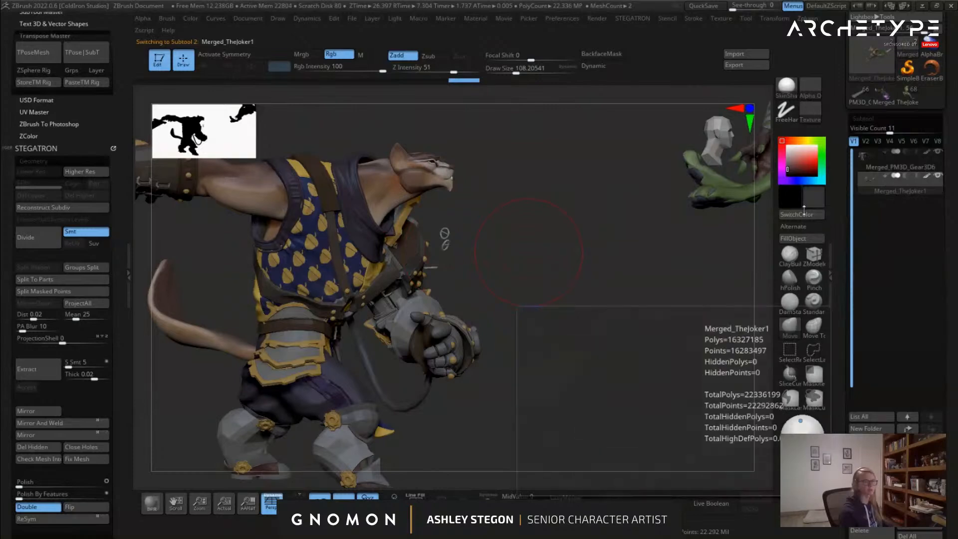
pyautogui.click(487, 498)
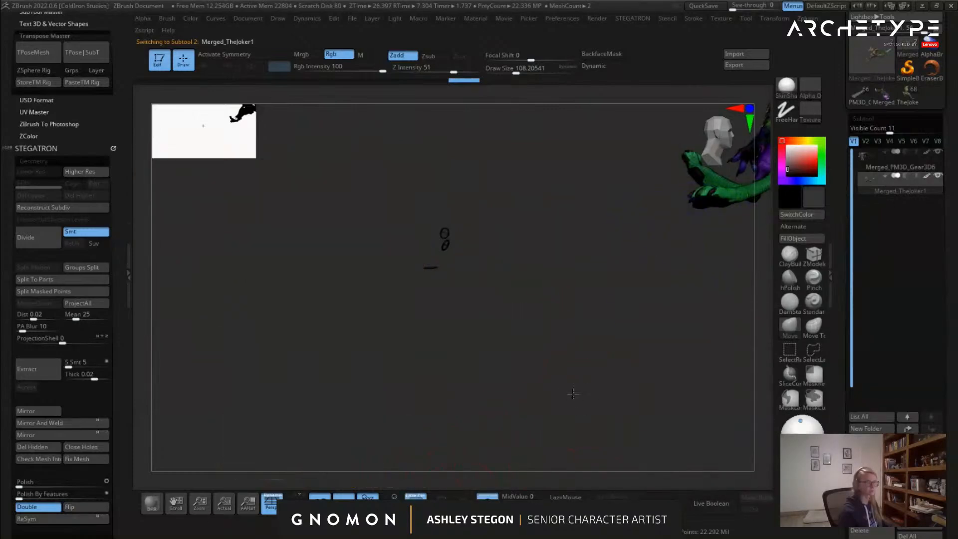
pyautogui.moveTo(505, 366)
pyautogui.keyDown('alt'); pyautogui.mouseDown()
pyautogui.moveTo(450, 280)
pyautogui.moveTo(308, 167)
pyautogui.moveTo(430, 252)
pyautogui.moveTo(431, 266)
pyautogui.mouseUp(); pyautogui.keyUp('alt')
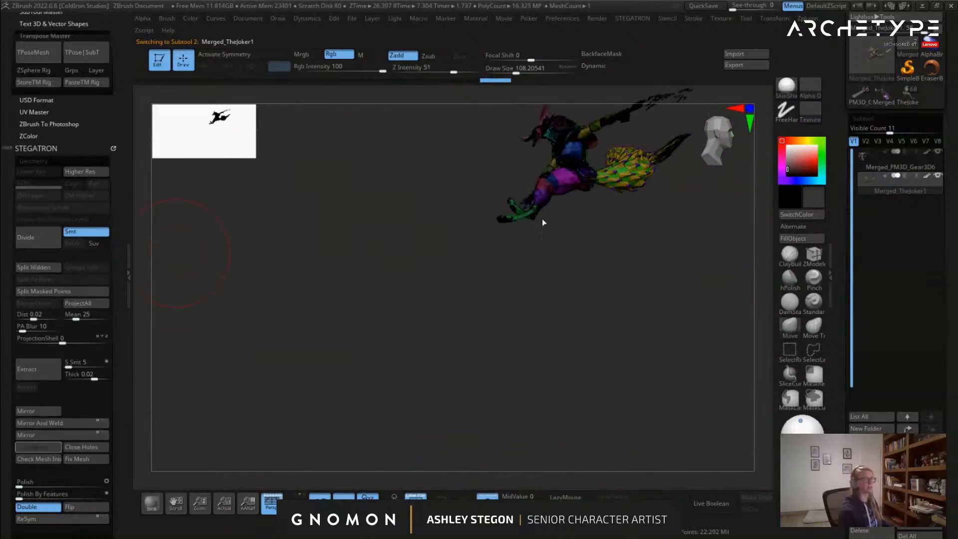
pyautogui.hotkey('shift', 'f')
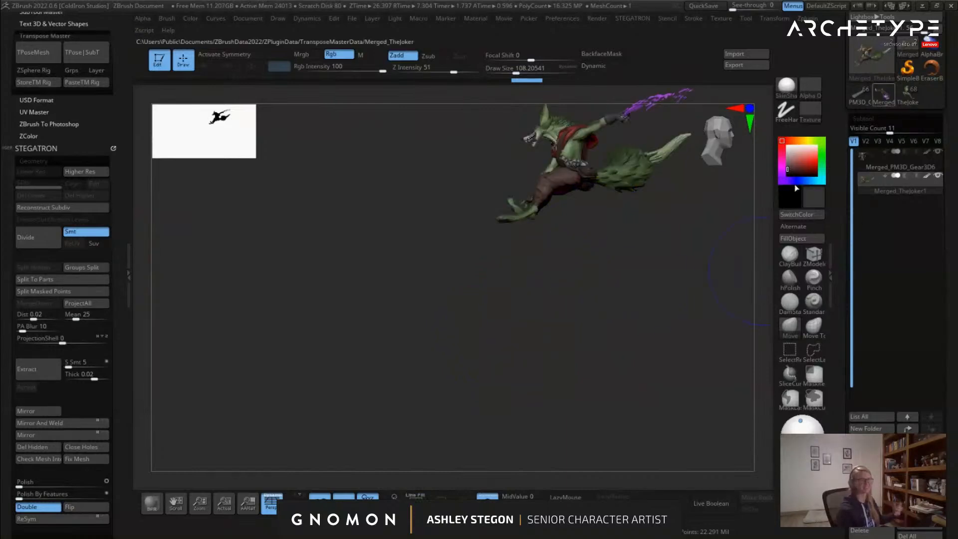
# Switch to the original posed Joker tool and make its smoke base UMesh_PM3D_Sphere3D1_5 active with the polyframe hidden
pyautogui.hotkey('shift', 'f')
pyautogui.hotkey('shift', 'f')
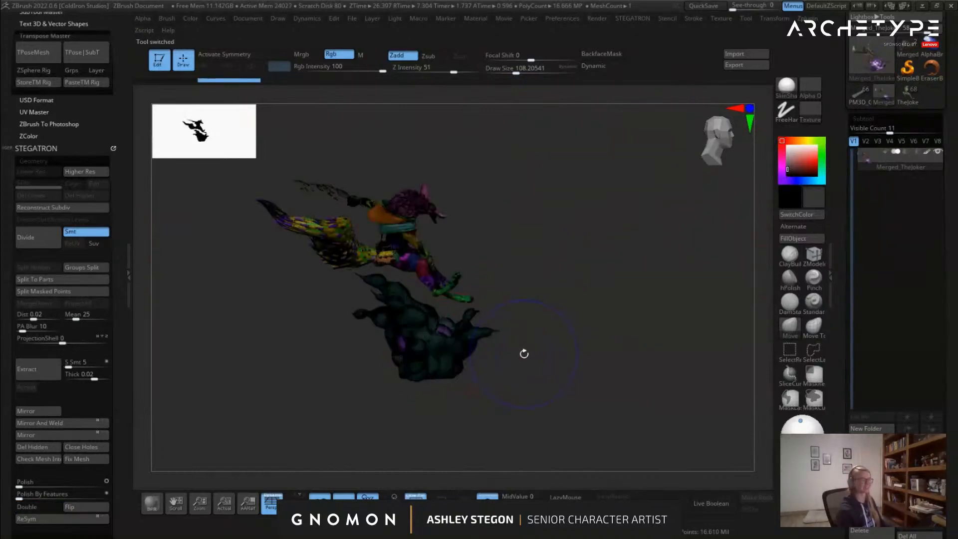
pyautogui.click(912, 95)
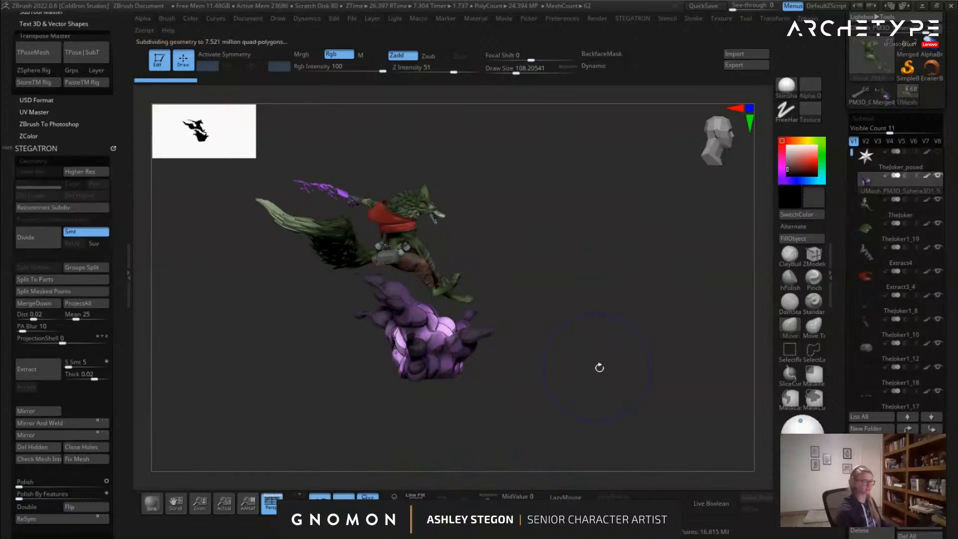
pyautogui.hotkey('shift', 'f')
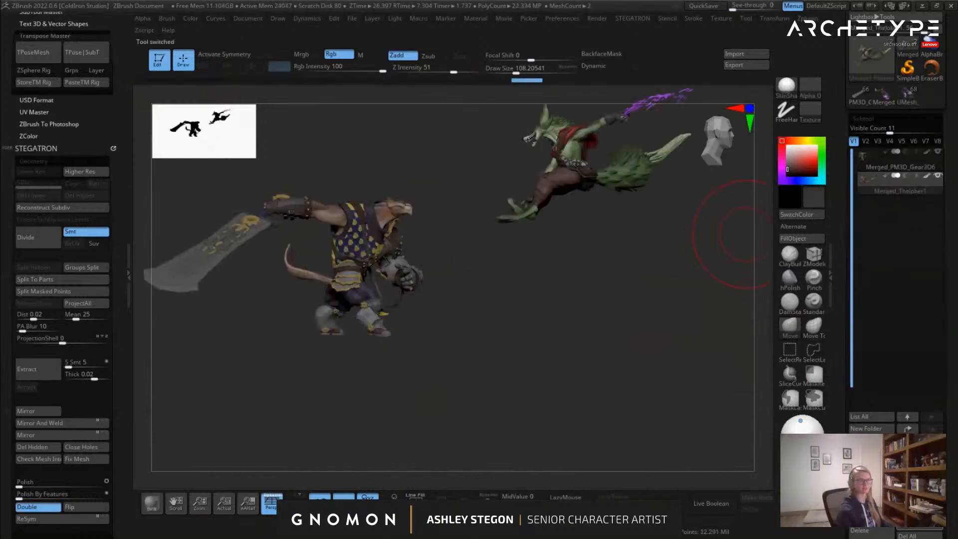
# Insert the UMesh_PM3D smoke base as a separate subtool in the combined Brute and Joker scene
pyautogui.click(919, 497)
pyautogui.moveTo(770, 387)
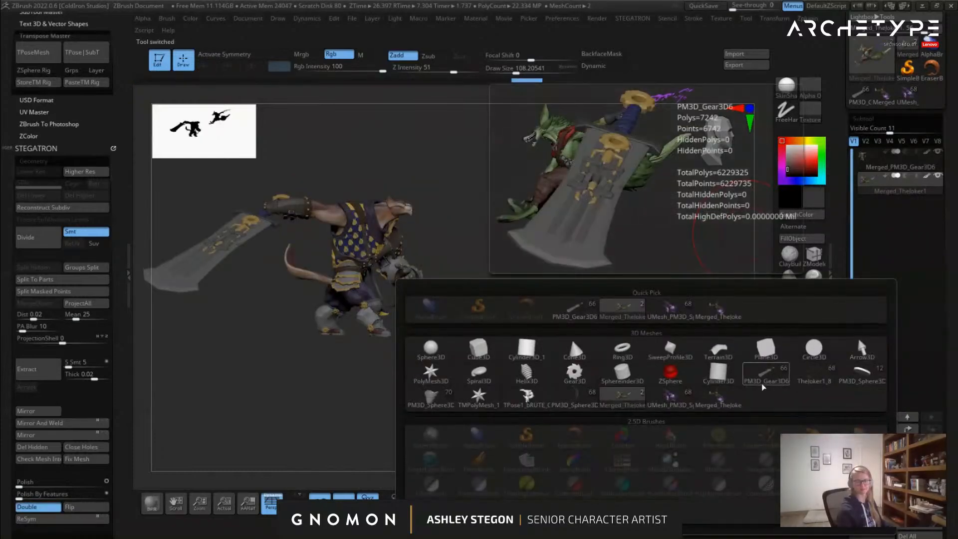
pyautogui.click(685, 405)
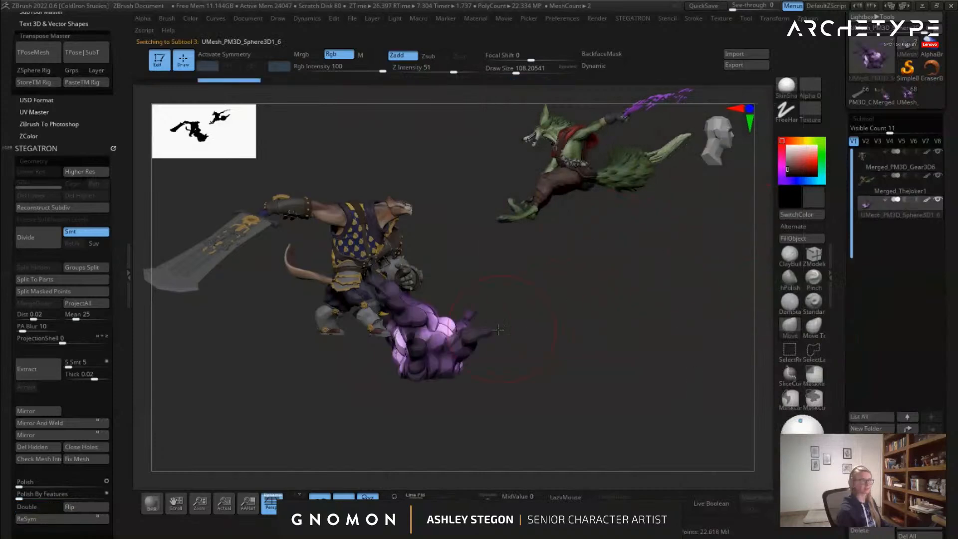
# Turn the smoke base around and move it to ground level beneath the leaping Joker
pyautogui.press('w')
pyautogui.moveTo(504, 328); pyautogui.dragTo(637, 369)
pyautogui.moveTo(470, 304); pyautogui.dragTo(470, 272)
pyautogui.keyDown('alt'); pyautogui.moveTo(652, 336); pyautogui.dragTo(658, 474); pyautogui.keyUp('alt')
pyautogui.moveTo(474, 405); pyautogui.dragTo(472, 399)
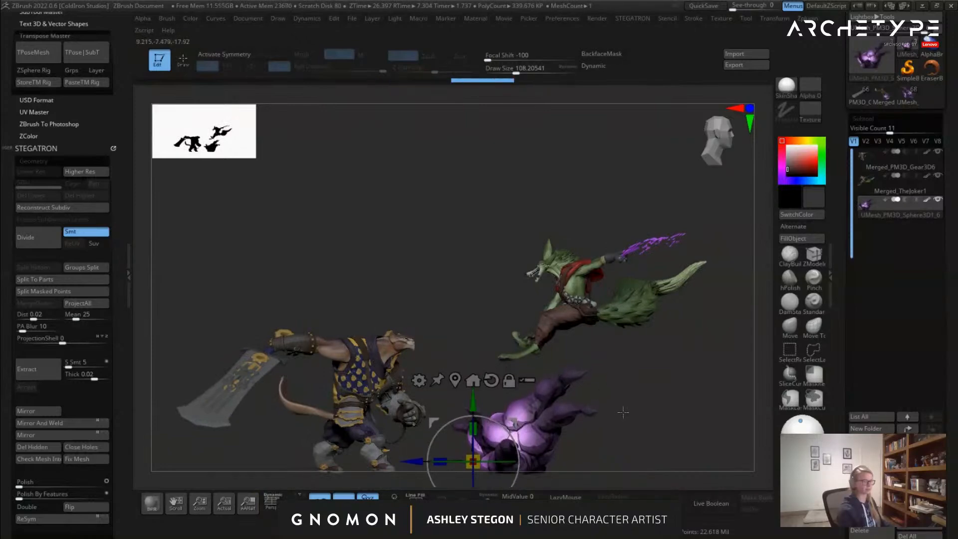
pyautogui.press('q')
# Switch to the posed Brute tool and make its sword-swing arc subtool PM3D_Cylinder3D_2 active
pyautogui.moveTo(639, 419); pyautogui.dragTo(698, 420)
pyautogui.click(862, 95)
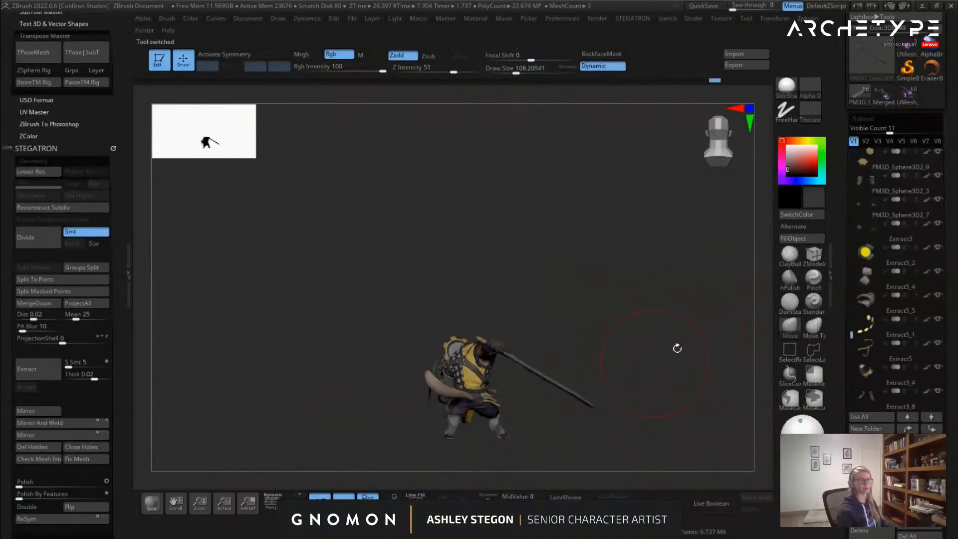
pyautogui.moveTo(852, 334); pyautogui.dragTo(852, 378)
pyautogui.click(884, 326)
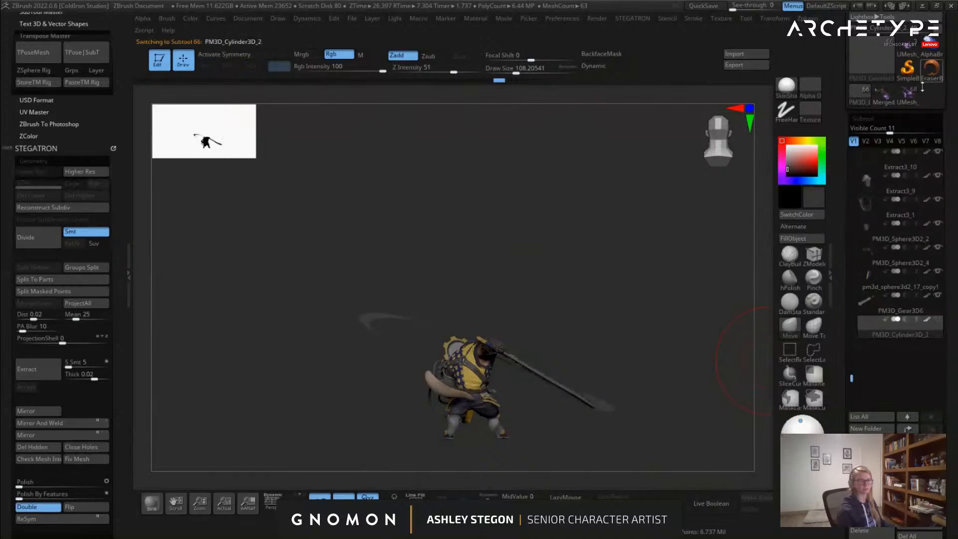
# Return to the combined battle scene and insert the sword-swing arc PM3D_Cylinder3D as a separate subtool below the Brute
pyautogui.click(880, 103)
pyautogui.keyDown('alt'); pyautogui.moveTo(603, 372); pyautogui.dragTo(532, 252); pyautogui.keyUp('alt')
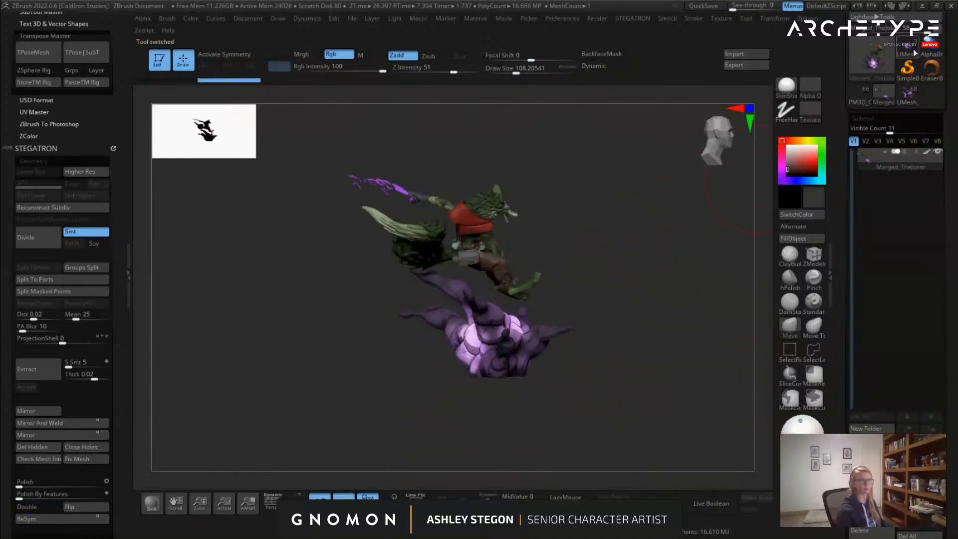
pyautogui.click(913, 48)
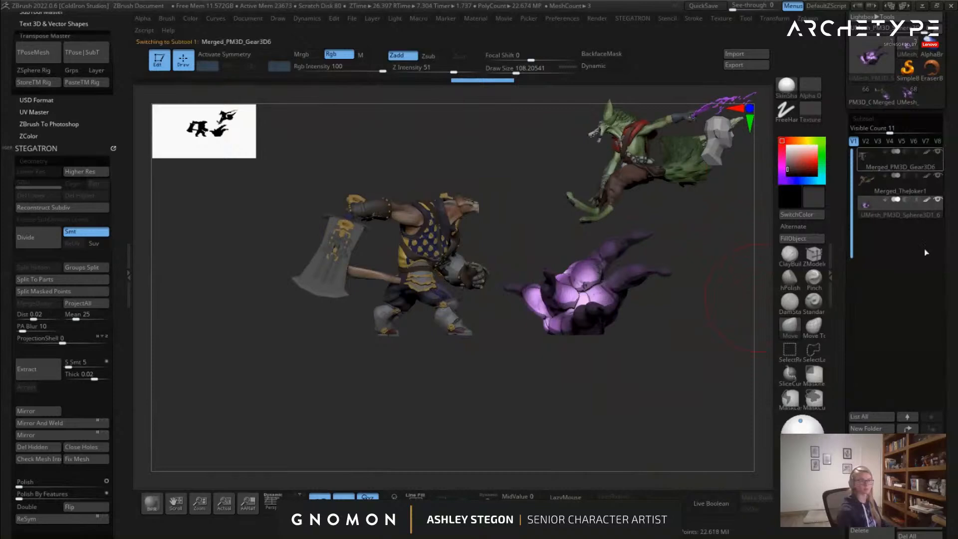
pyautogui.click(920, 499)
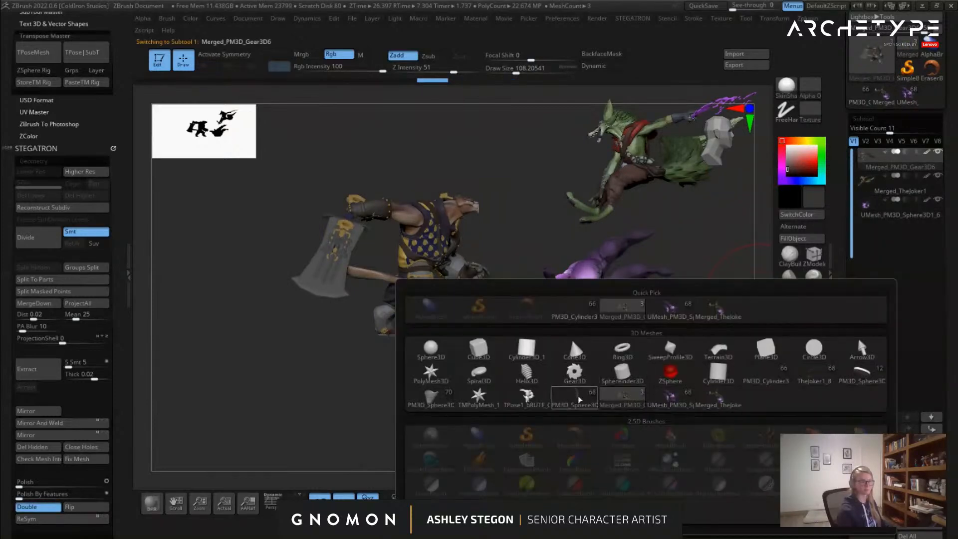
pyautogui.moveTo(577, 401)
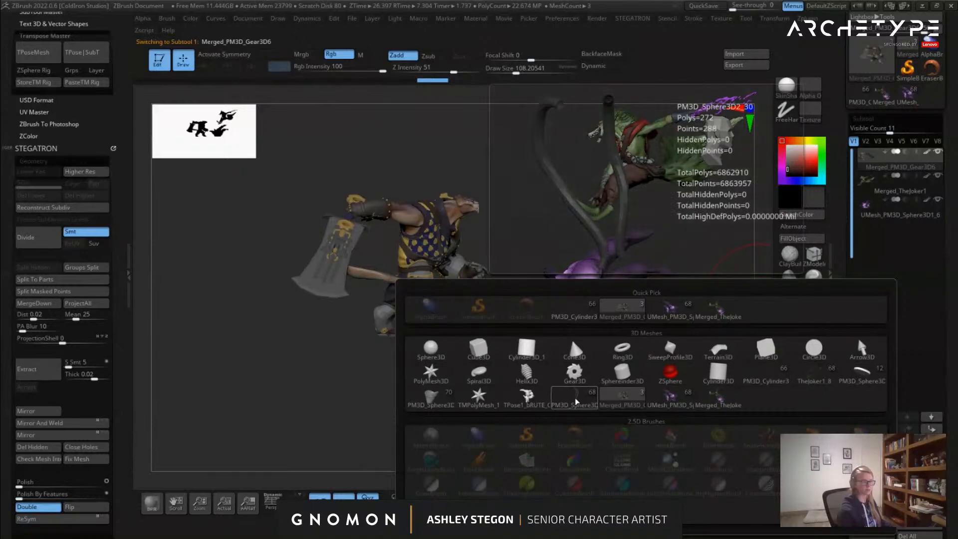
pyautogui.click(581, 310)
# Move the sword-swing arc over to the Brute so that it curves around his body
pyautogui.press('w')
pyautogui.moveTo(569, 359)
pyautogui.mouseDown()
pyautogui.moveTo(486, 287)
pyautogui.moveTo(435, 297)
pyautogui.moveTo(411, 326)
pyautogui.mouseUp()
pyautogui.hotkey('ctrl', 'z')
pyautogui.hotkey('ctrl', 'z')
pyautogui.moveTo(485, 288); pyautogui.dragTo(377, 330)
pyautogui.moveTo(448, 358)
pyautogui.mouseDown()
pyautogui.moveTo(449, 291)
pyautogui.moveTo(522, 332)
pyautogui.mouseUp()
pyautogui.press('q')
pyautogui.moveTo(516, 368); pyautogui.dragTo(404, 318)
# Adjust the arc's placement so its wide end lines up with the tip of the Brute's sword blade
pyautogui.press('w')
pyautogui.moveTo(355, 305); pyautogui.dragTo(348, 317)
pyautogui.moveTo(348, 317); pyautogui.dragTo(342, 338, button='right')
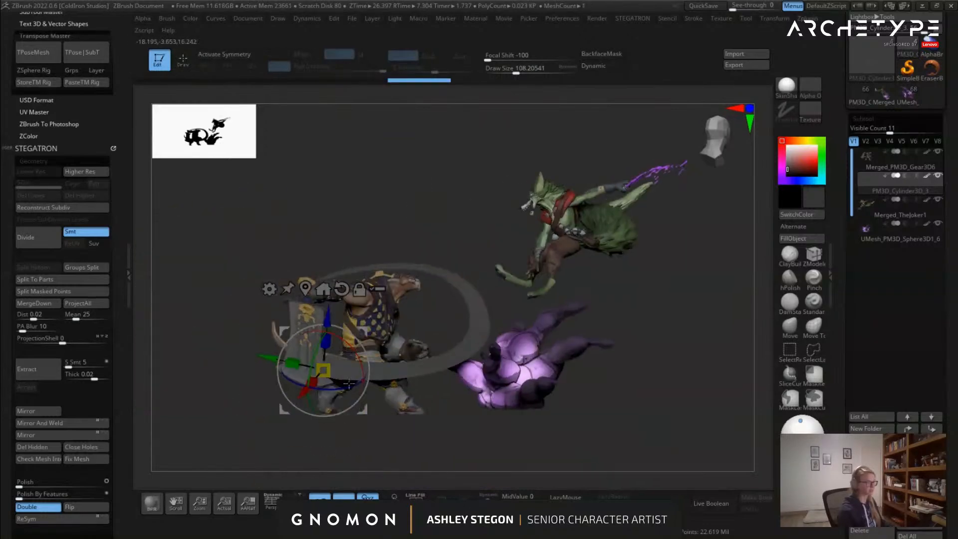
pyautogui.moveTo(355, 396); pyautogui.dragTo(319, 467, button='right')
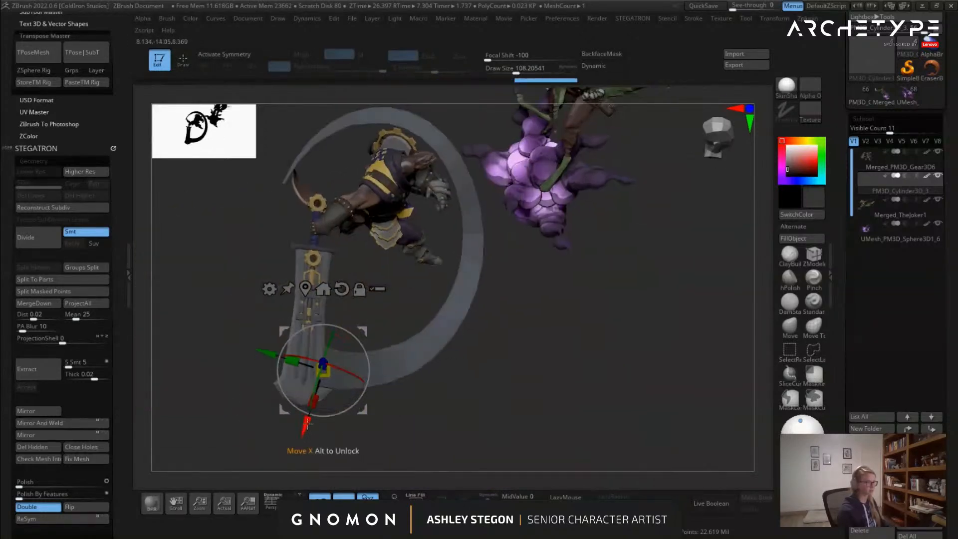
pyautogui.moveTo(306, 425); pyautogui.dragTo(302, 433)
# Reshape the swing arc with brush sizes of about 460 and 379, stretching it outward toward the smoke base beneath the Joker
pyautogui.press('q')
pyautogui.moveTo(478, 273); pyautogui.dragTo(448, 289, button='right')
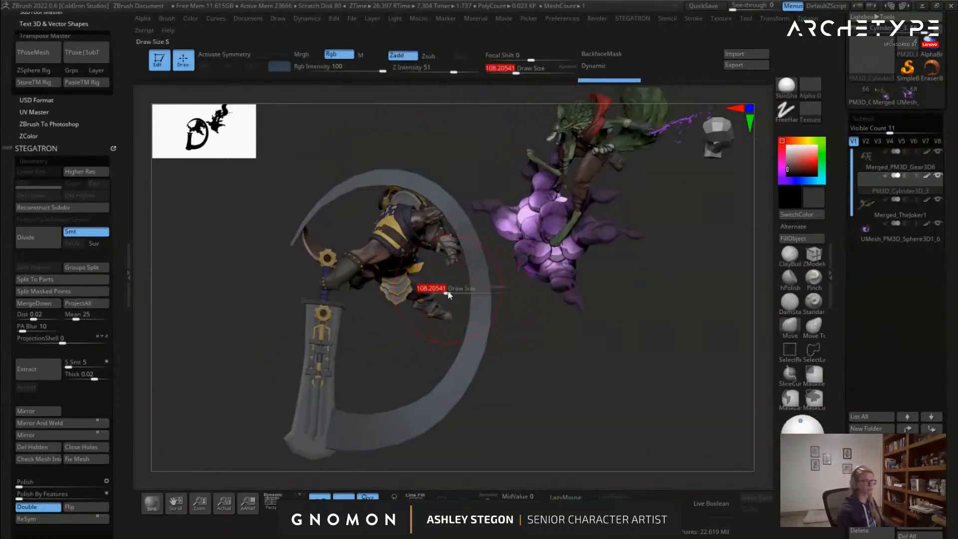
pyautogui.moveTo(524, 298); pyautogui.dragTo(367, 205, button='right')
pyautogui.moveTo(436, 176); pyautogui.dragTo(398, 184, button='right')
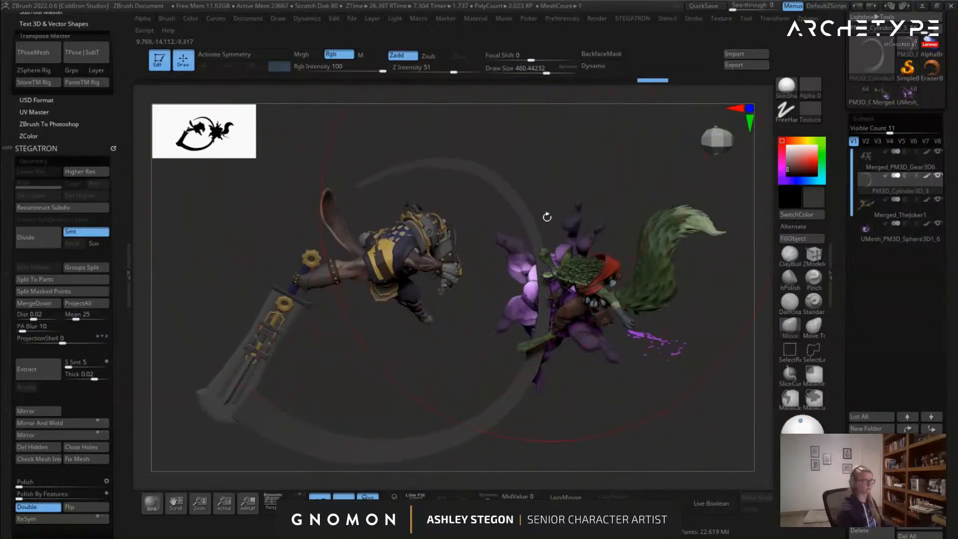
pyautogui.moveTo(373, 153)
pyautogui.mouseDown(button='right')
pyautogui.moveTo(551, 211)
pyautogui.moveTo(539, 204)
pyautogui.moveTo(546, 232)
pyautogui.moveTo(532, 229)
pyautogui.mouseUp(button='right')
pyautogui.press('s')
pyautogui.moveTo(578, 258); pyautogui.dragTo(449, 322, button='right')
pyautogui.moveTo(337, 307); pyautogui.dragTo(455, 375, button='right')
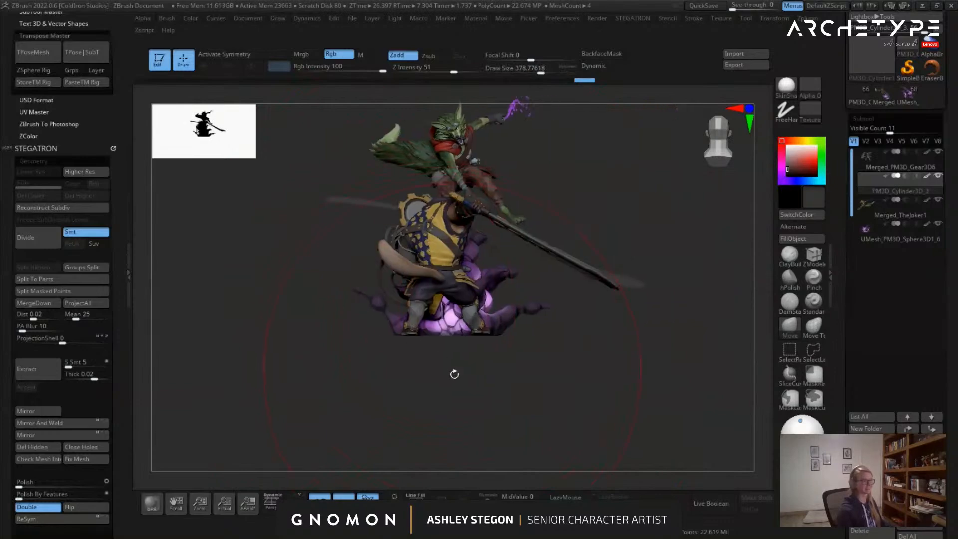
# Turn on perspective and hide the interface controls and both side trays to enlarge the view of the battle scene
pyautogui.click(271, 504)
pyautogui.moveTo(556, 326)
pyautogui.mouseDown(button='right')
pyautogui.moveTo(523, 337)
pyautogui.moveTo(549, 270)
pyautogui.moveTo(584, 286)
pyautogui.moveTo(644, 280)
pyautogui.moveTo(656, 265)
pyautogui.moveTo(683, 274)
pyautogui.moveTo(688, 311)
pyautogui.moveTo(648, 317)
pyautogui.mouseUp(button='right')
pyautogui.press('Tab')
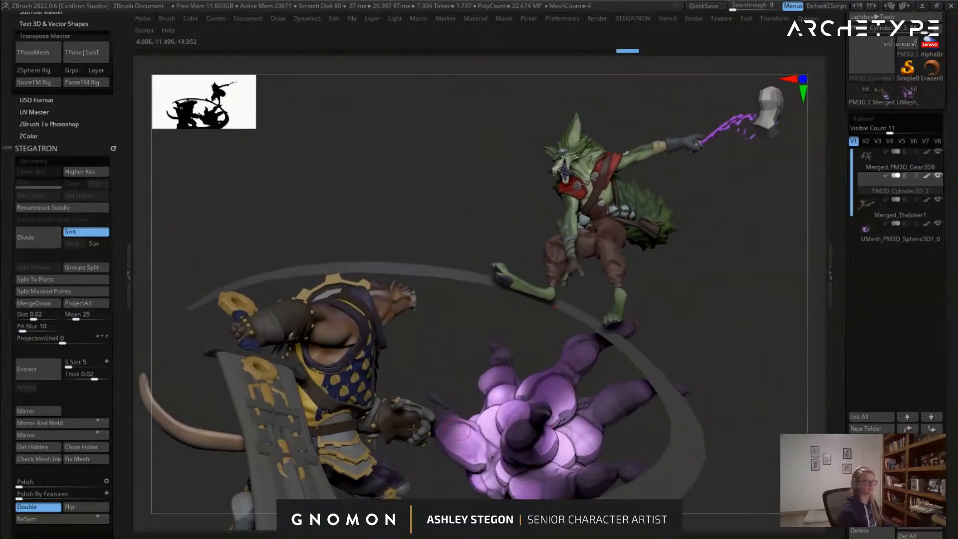
pyautogui.click(130, 278)
pyautogui.click(832, 278)
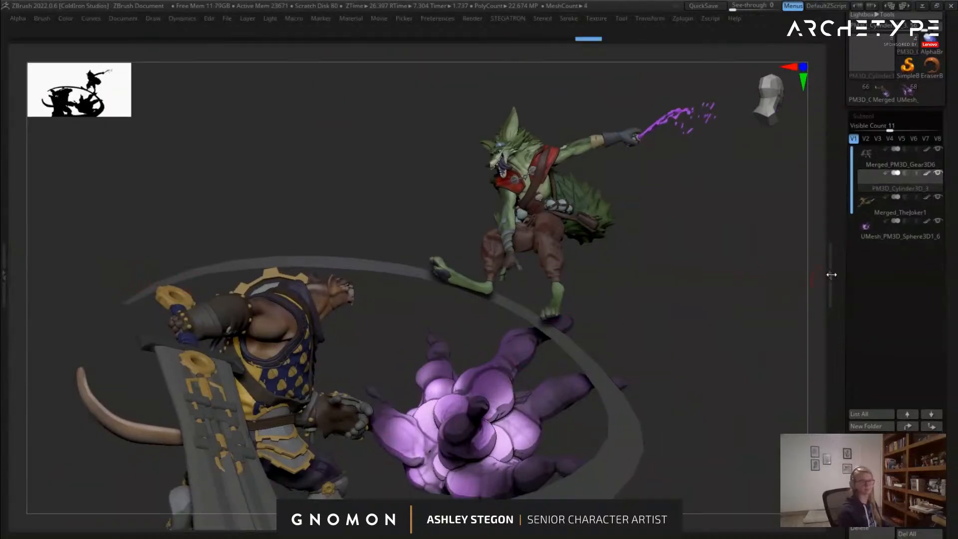
pyautogui.doubleClick(832, 274)
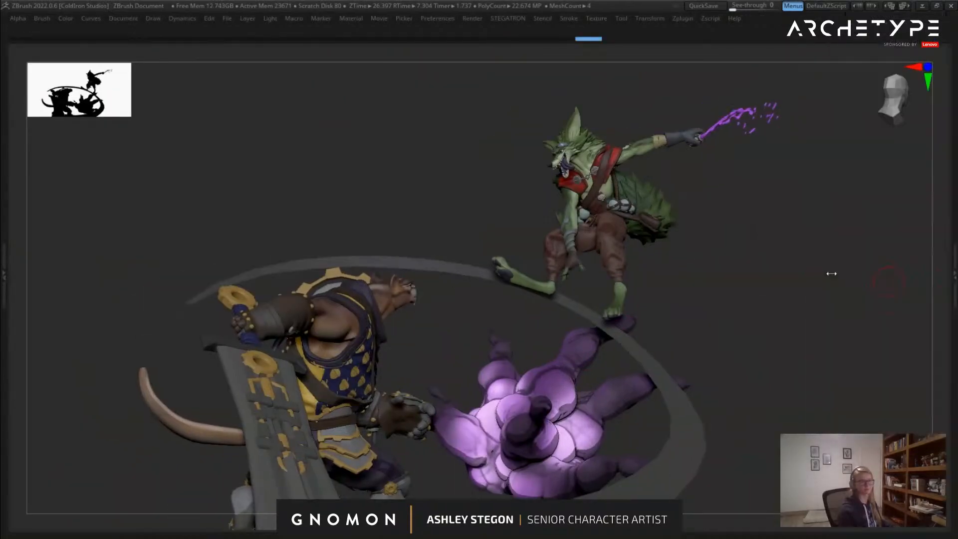
# Examine the battle composition from several angles, checking how the sword-swing arc, leaping Joker and smoke base relate to each other
pyautogui.moveTo(738, 276); pyautogui.dragTo(563, 265, button='right')
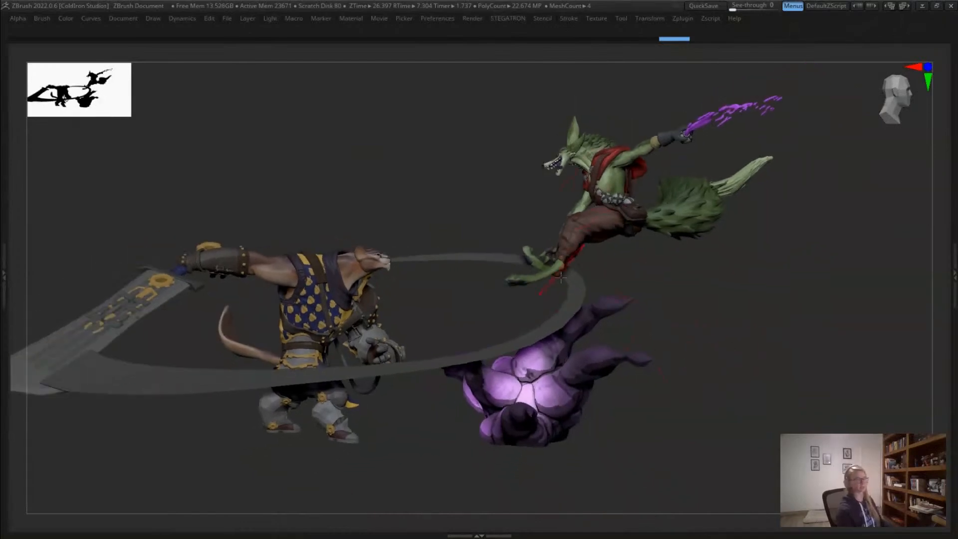
pyautogui.moveTo(620, 434); pyautogui.dragTo(633, 436, button='right')
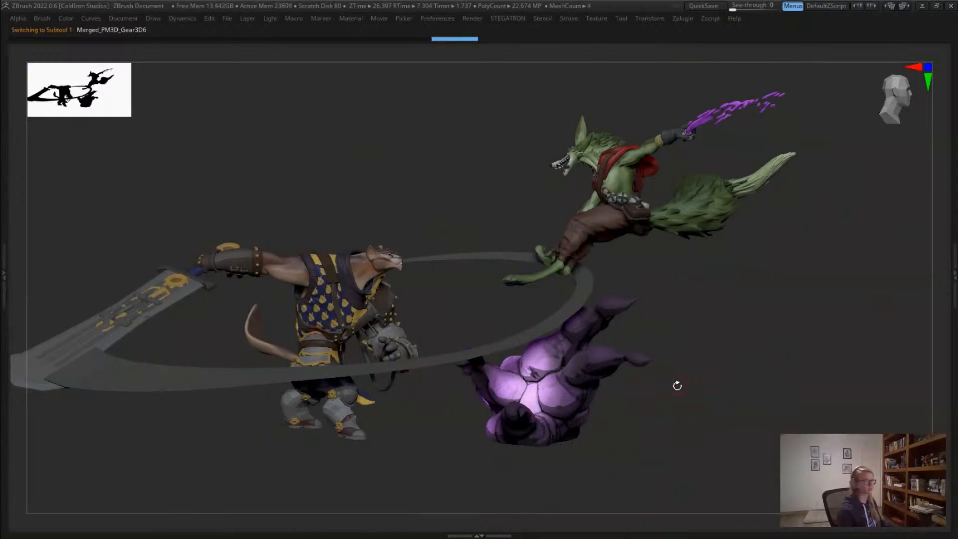
pyautogui.moveTo(696, 429); pyautogui.dragTo(604, 453, button='right')
pyautogui.hotkey('shift', 'f')
pyautogui.hotkey('shift', 'f')
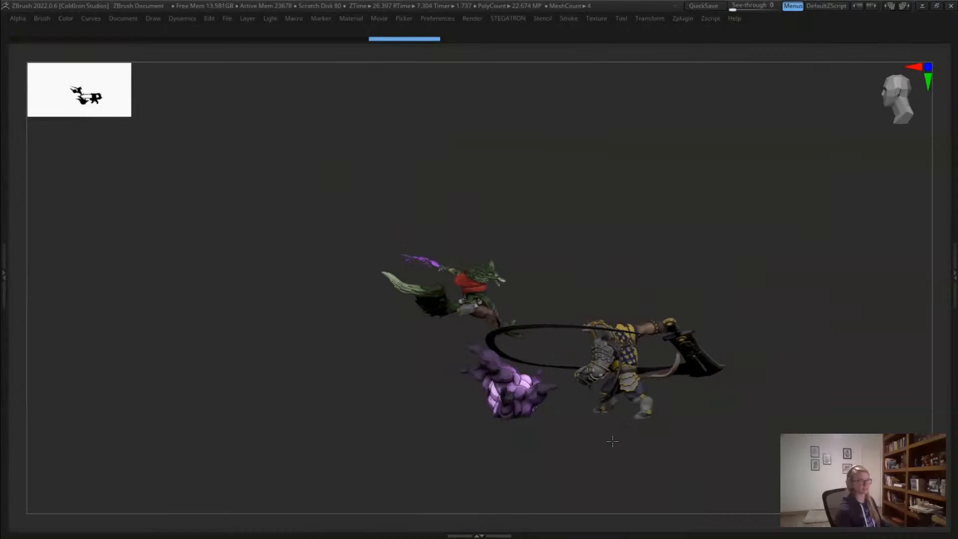
pyautogui.keyDown('ctrl'); pyautogui.moveTo(604, 421); pyautogui.dragTo(430, 433, button='right'); pyautogui.keyUp('ctrl')
pyautogui.moveTo(632, 423); pyautogui.dragTo(710, 391, button='right')
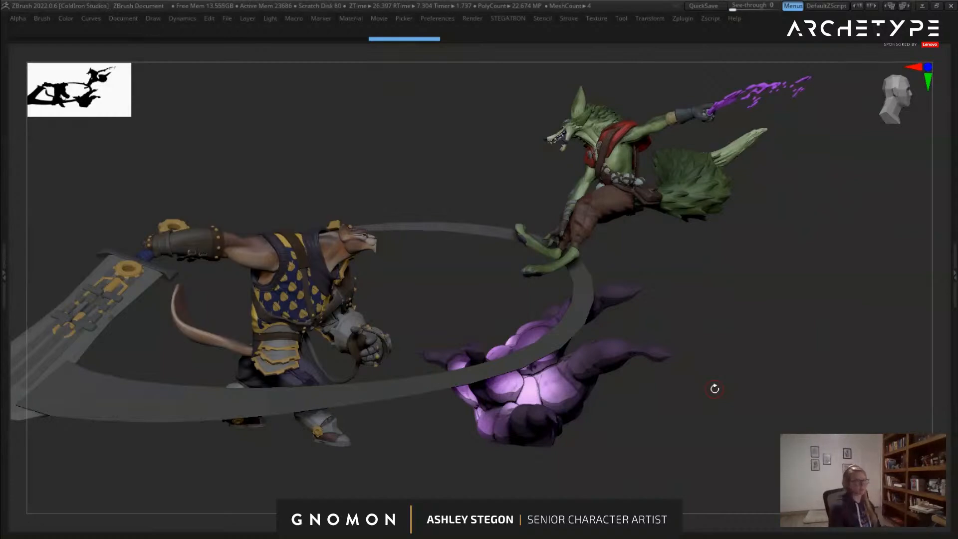
pyautogui.moveTo(700, 423); pyautogui.dragTo(800, 405)
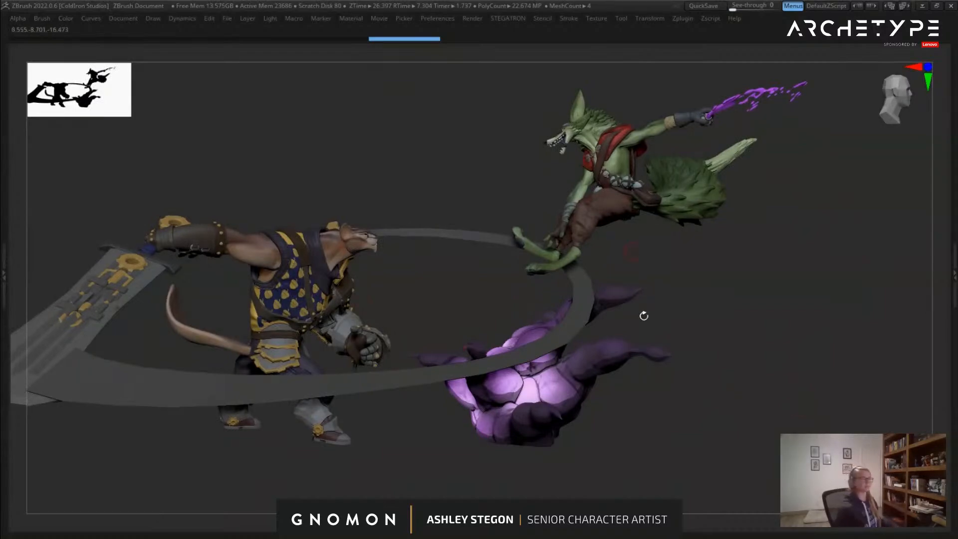
pyautogui.moveTo(670, 406); pyautogui.dragTo(705, 438)
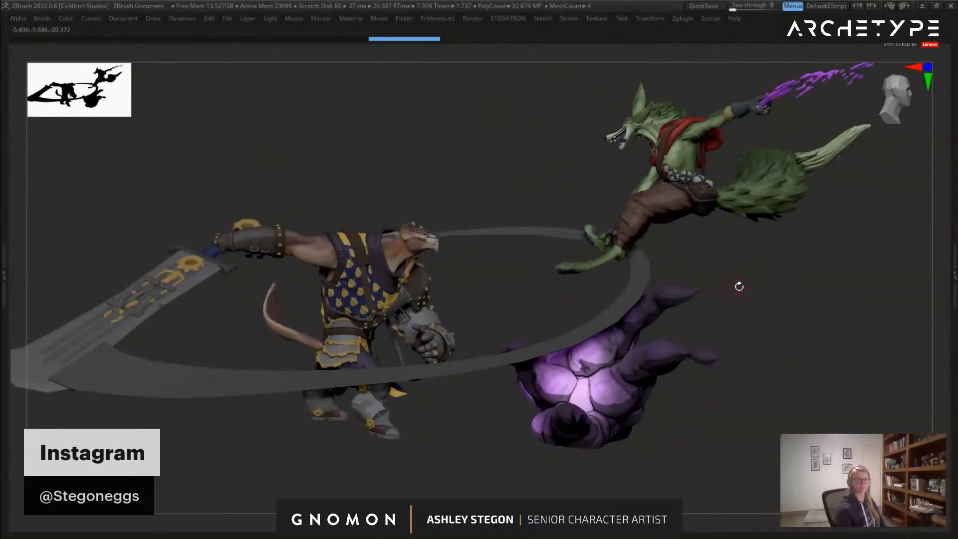
pyautogui.moveTo(682, 355); pyautogui.dragTo(683, 401)
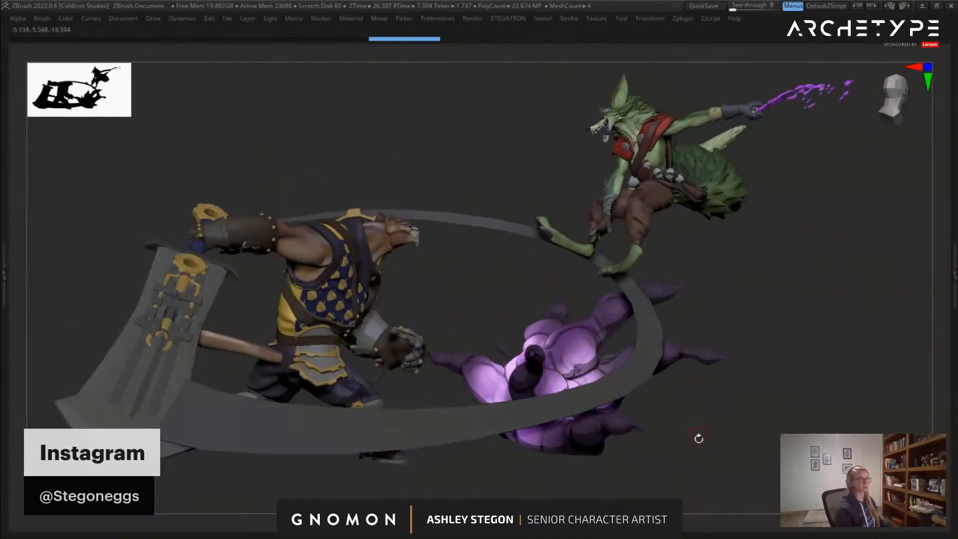
pyautogui.moveTo(689, 454)
pyautogui.mouseDown()
pyautogui.moveTo(641, 469)
pyautogui.moveTo(697, 453)
pyautogui.mouseUp()
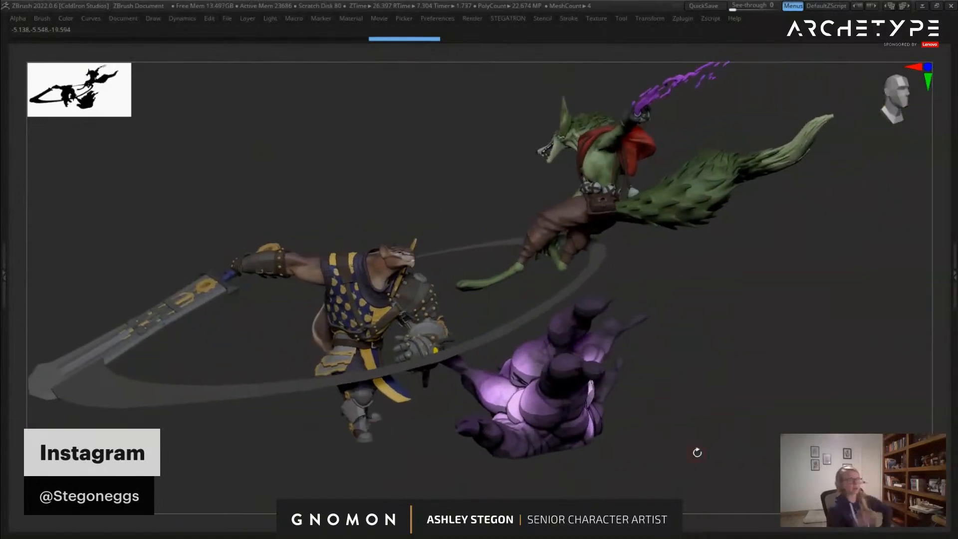